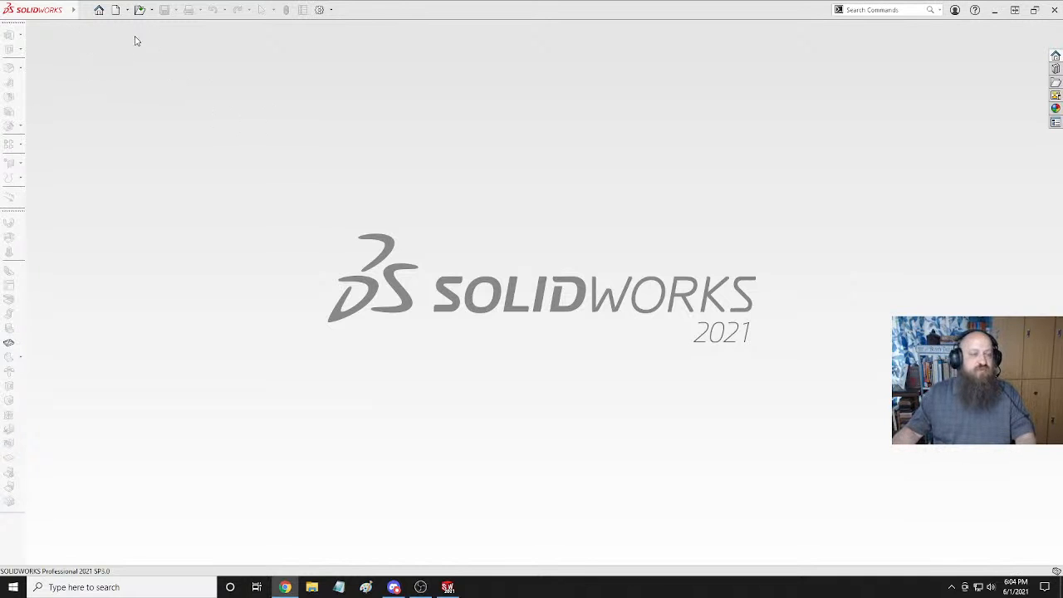
click(143, 10)
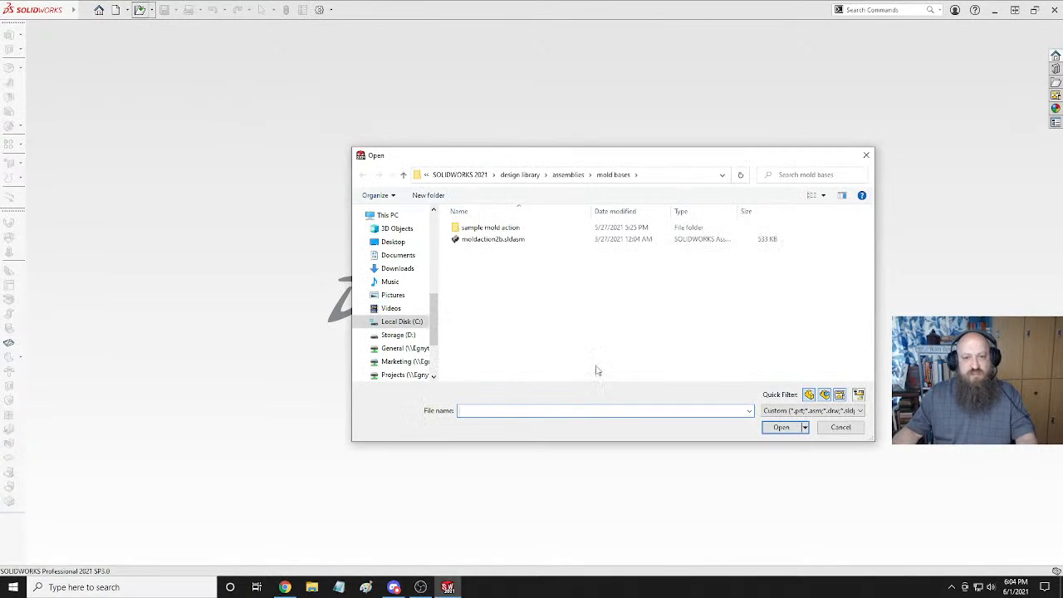
click(408, 321)
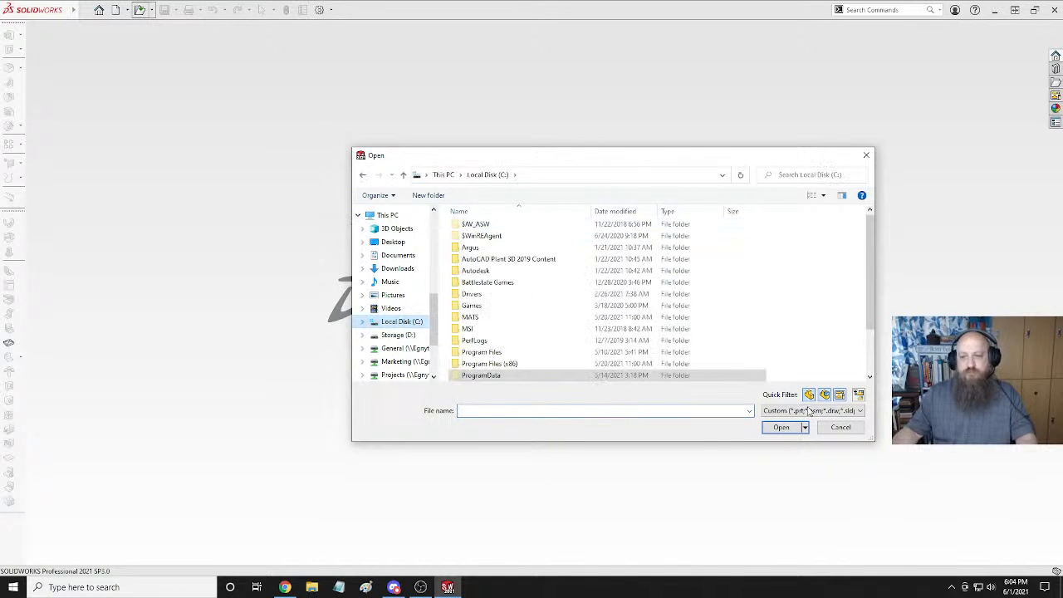
click(840, 427)
Open the recent assembly TestShedAssy.SLDASM.
click(82, 10)
click(81, 11)
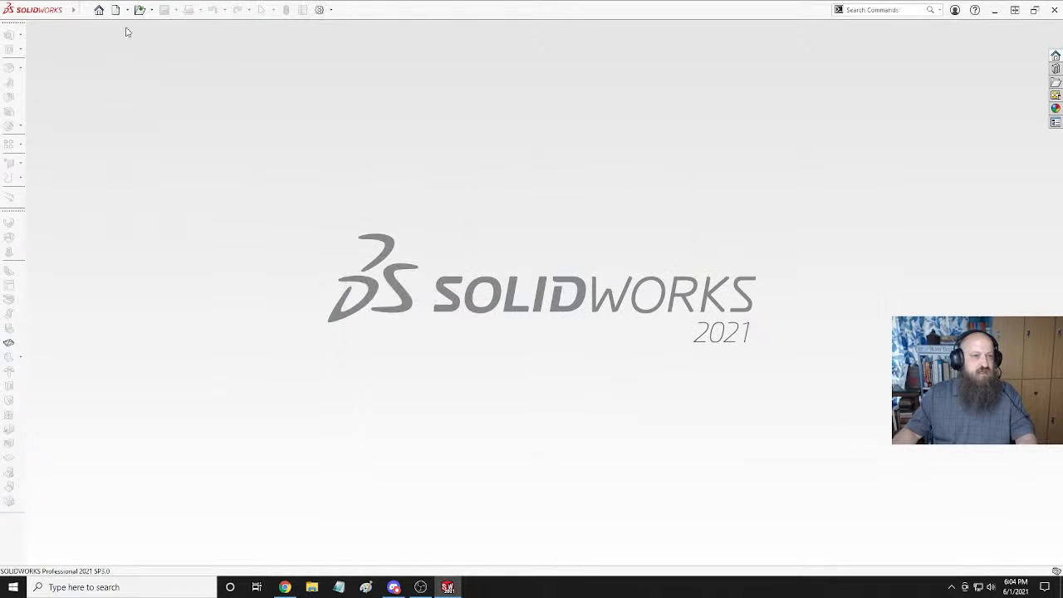
click(83, 10)
mouse_move(128, 10)
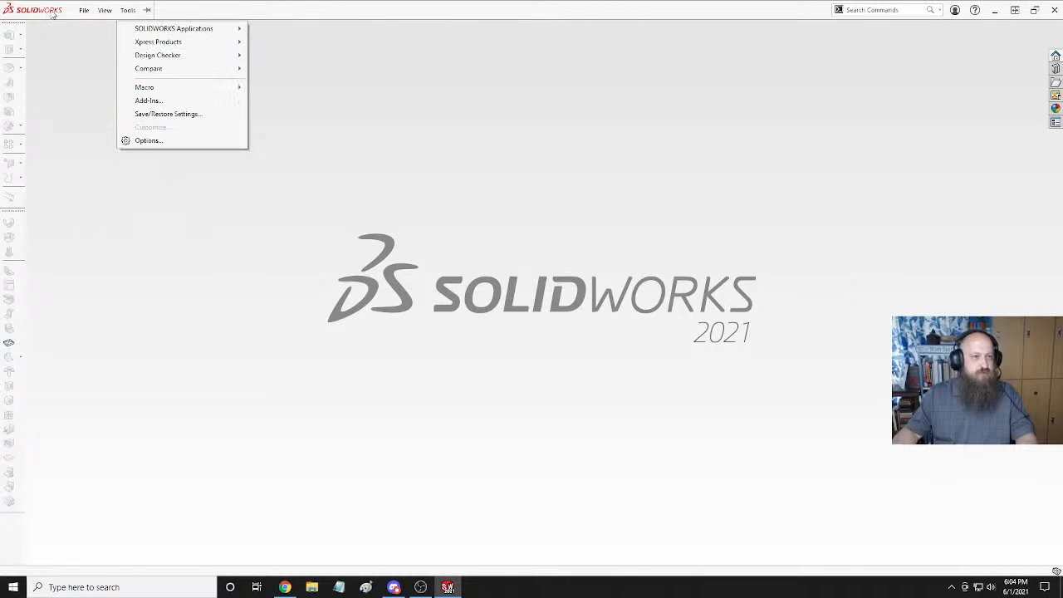
mouse_move(83, 10)
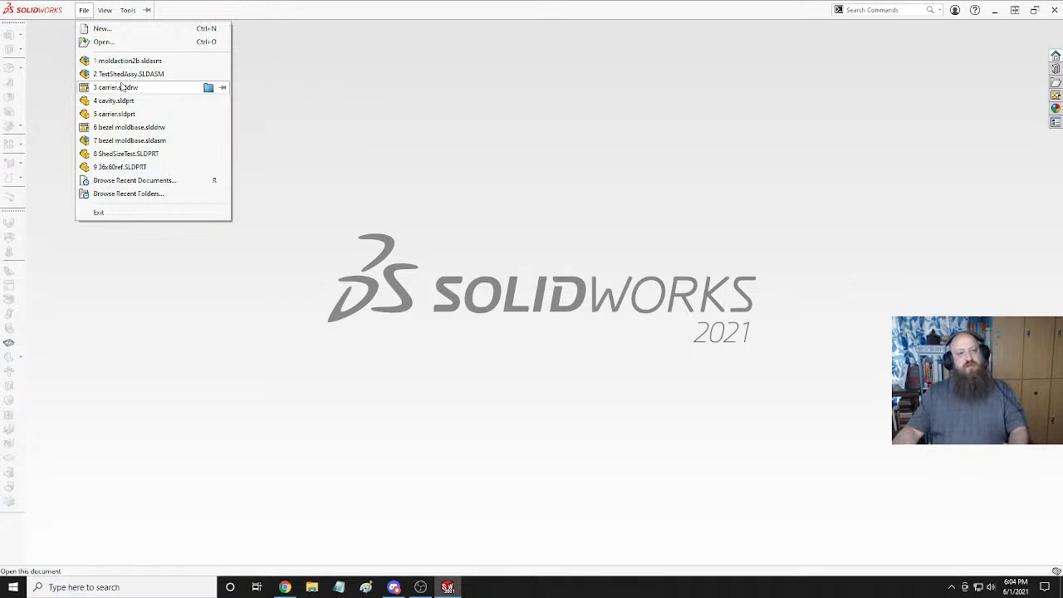
mouse_move(125, 74)
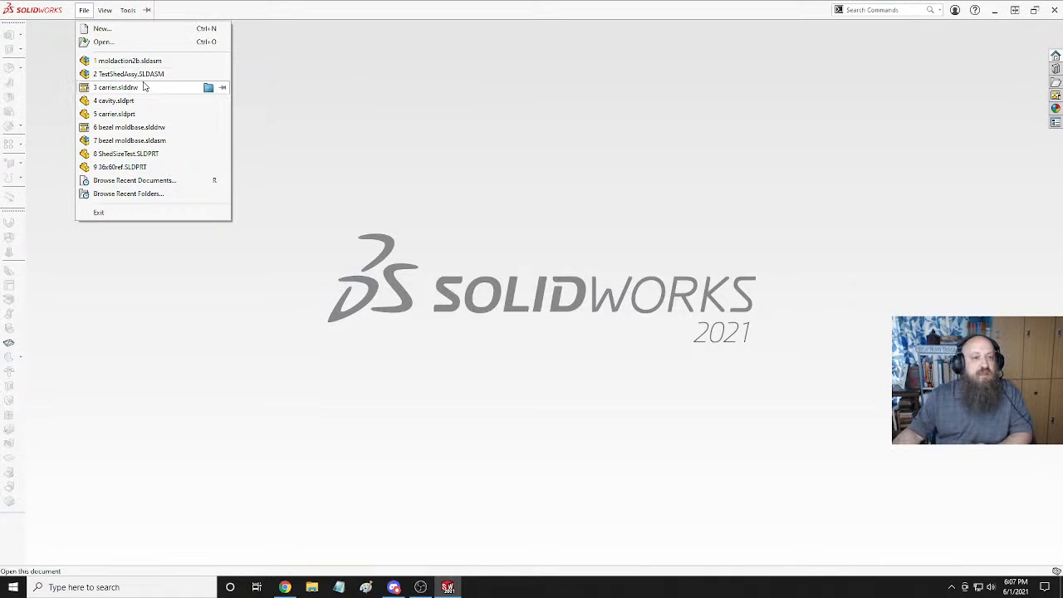
click(187, 75)
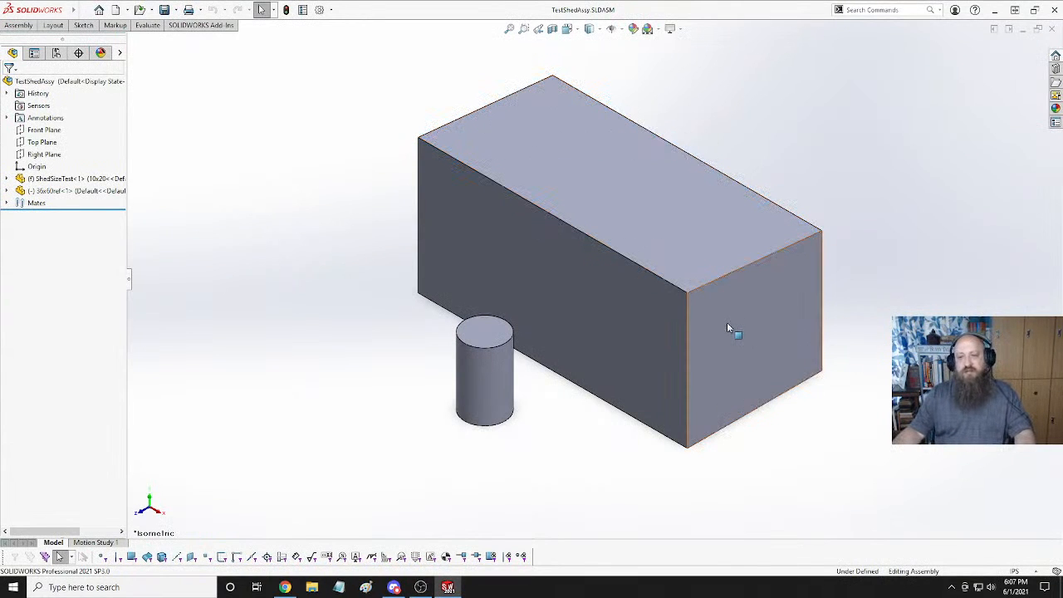
Examine the assembly in the Right view, comparing the reference cylinder with the shed's sloped end profile.
middle_drag(733, 332, 714, 303)
click(466, 375)
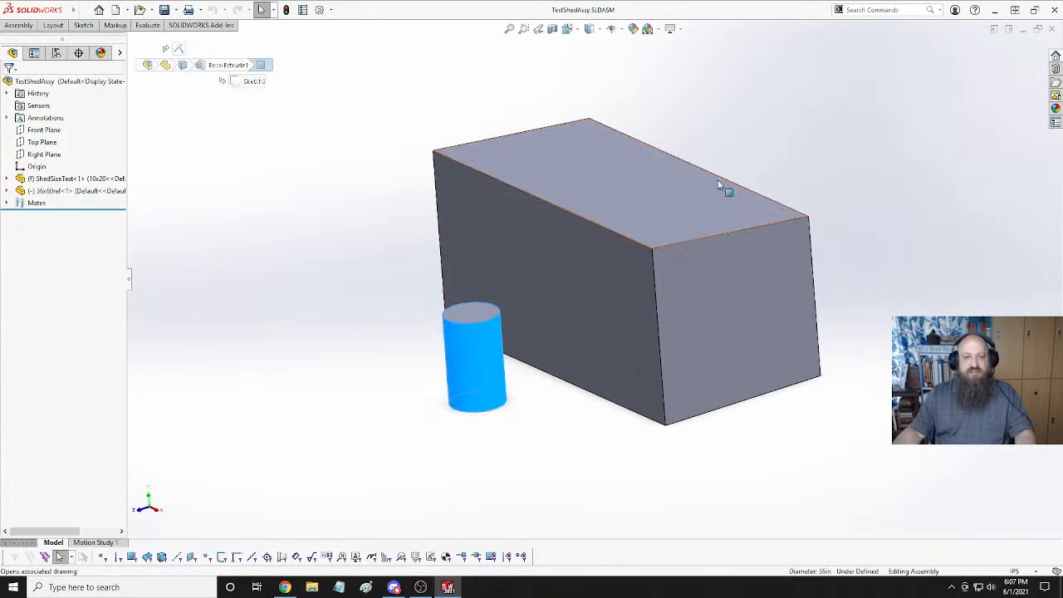
middle_drag(869, 271, 845, 230)
key(space)
click(488, 275)
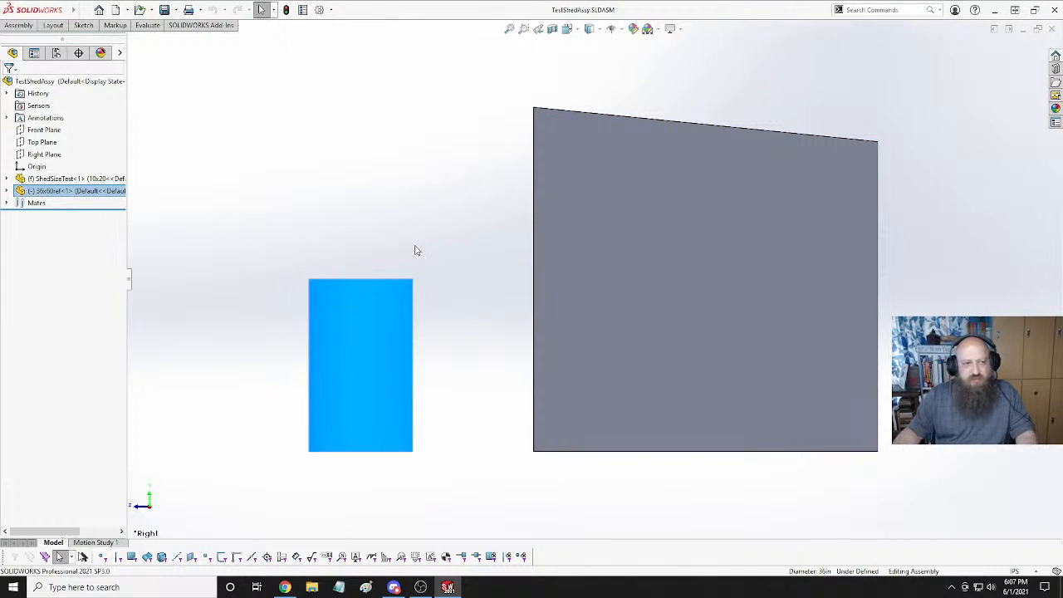
click(313, 223)
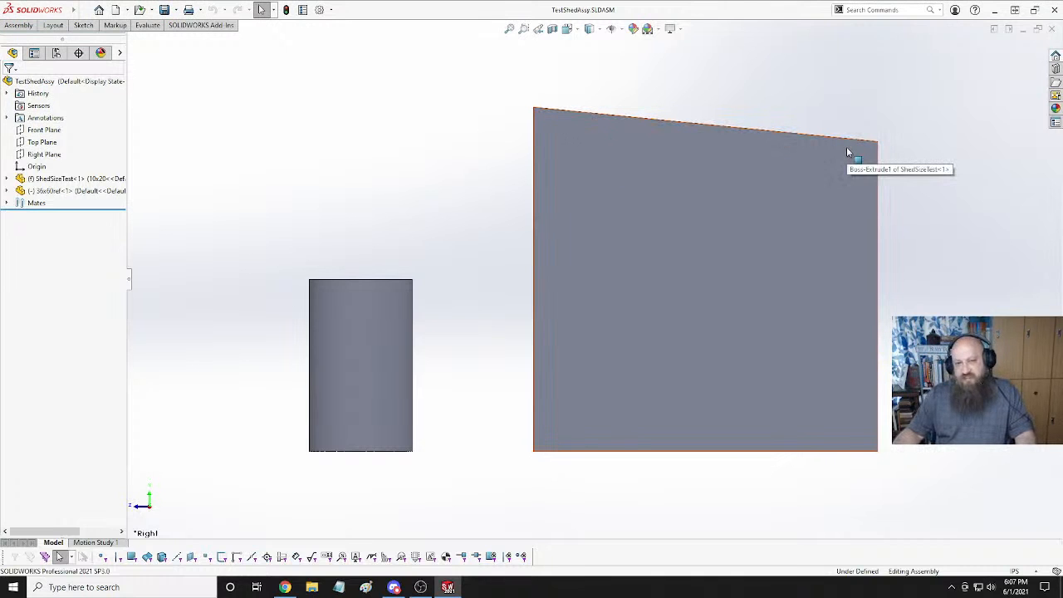
Inspect the shed block in the Back view, and return the assembly to the isometric view.
click(623, 293)
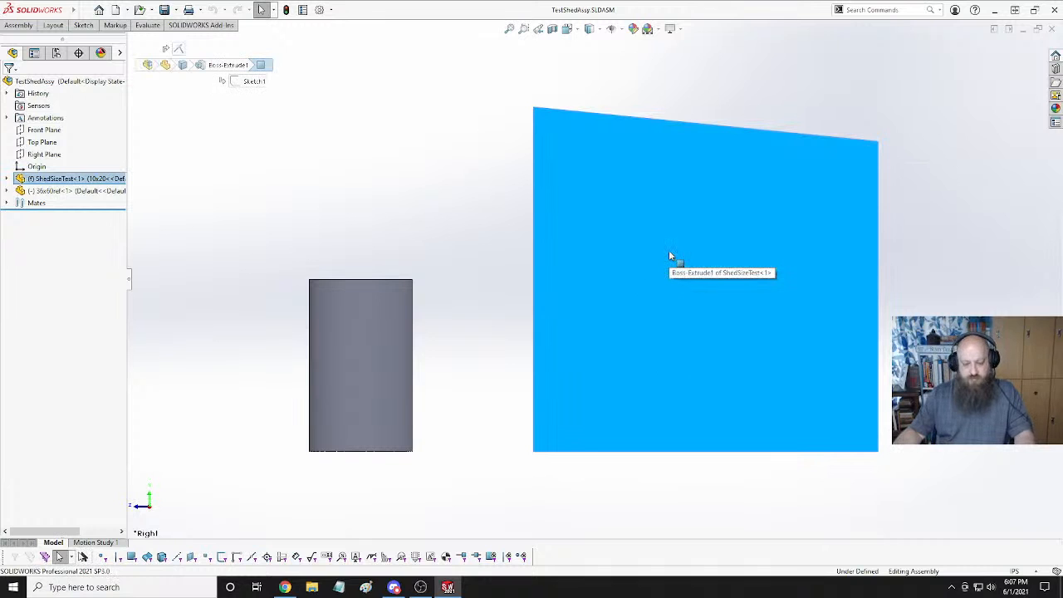
key(space)
click(623, 294)
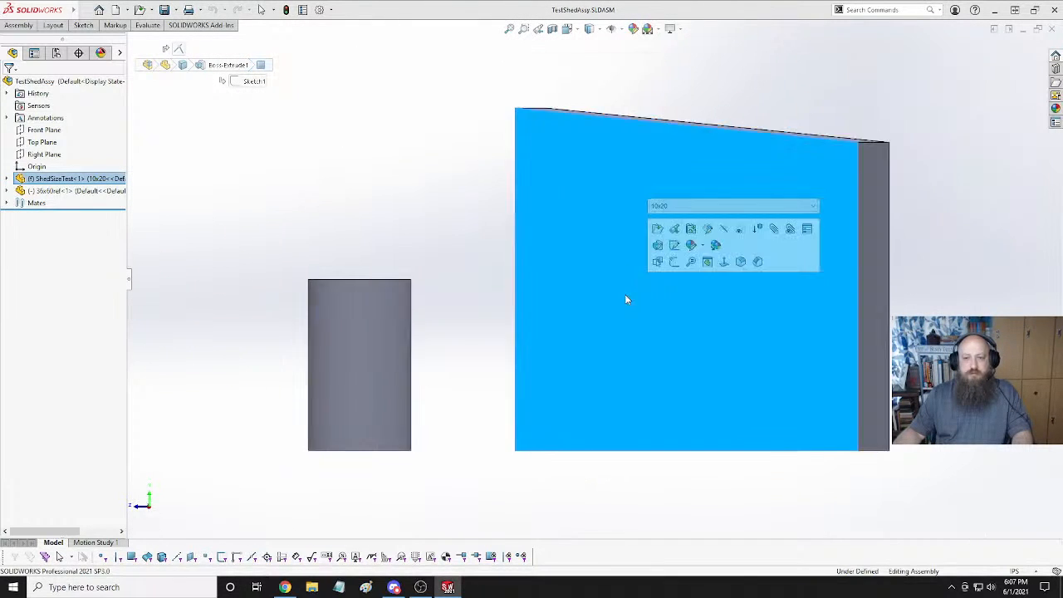
click(418, 292)
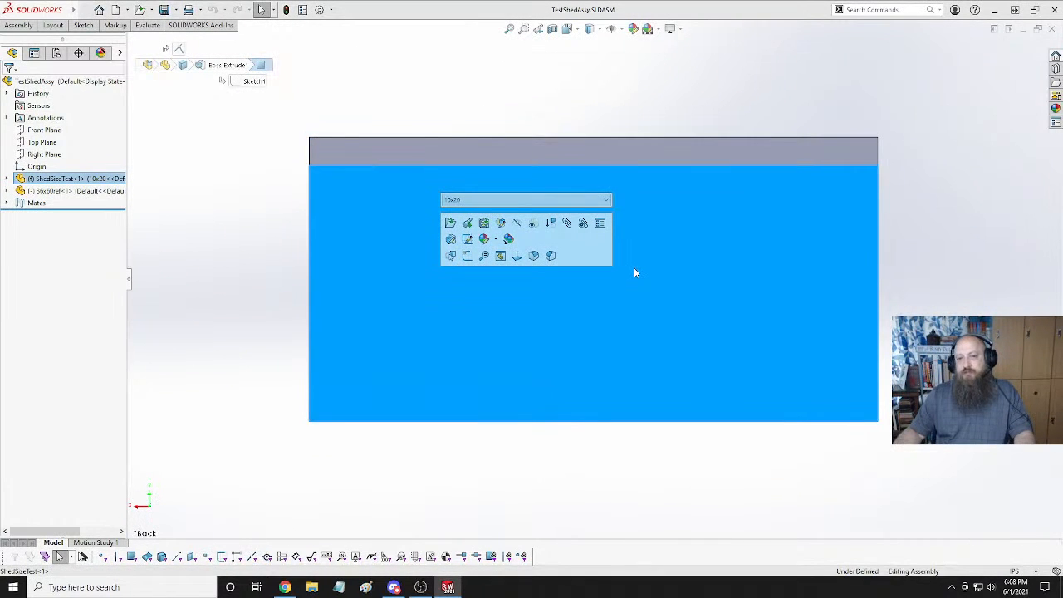
click(939, 249)
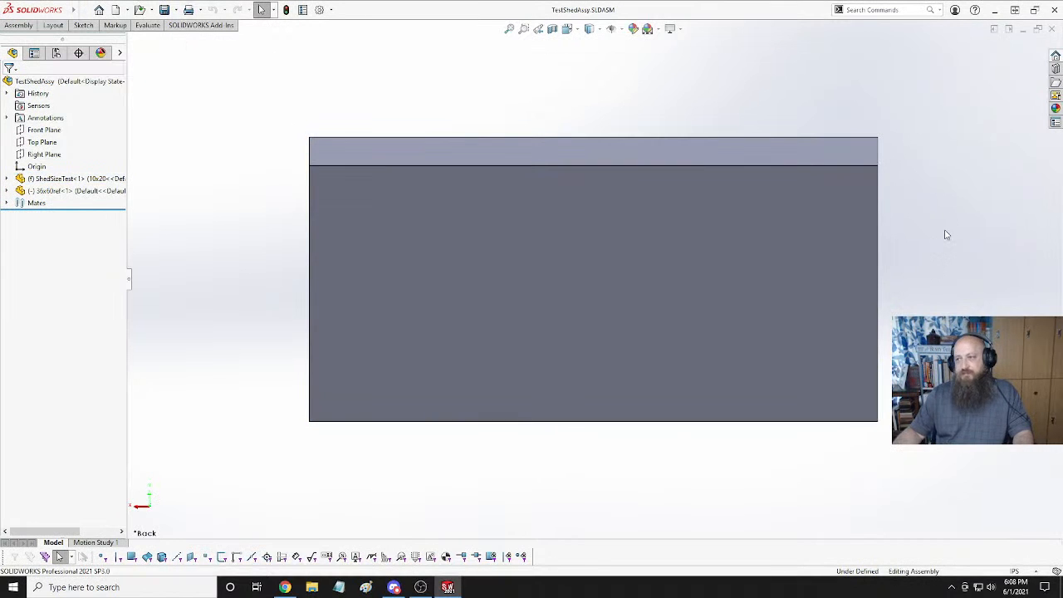
key(space)
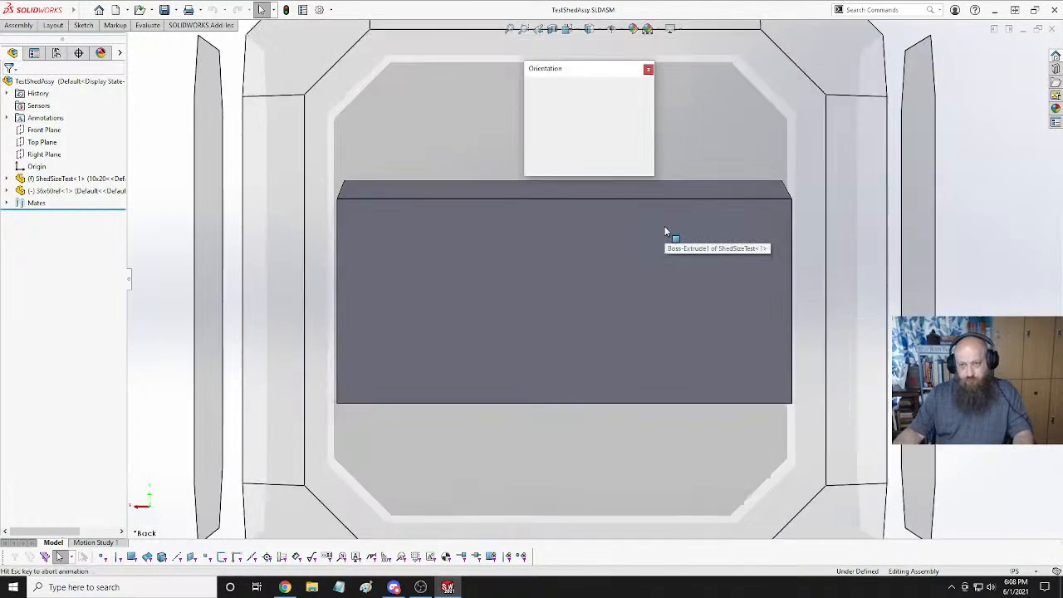
click(638, 103)
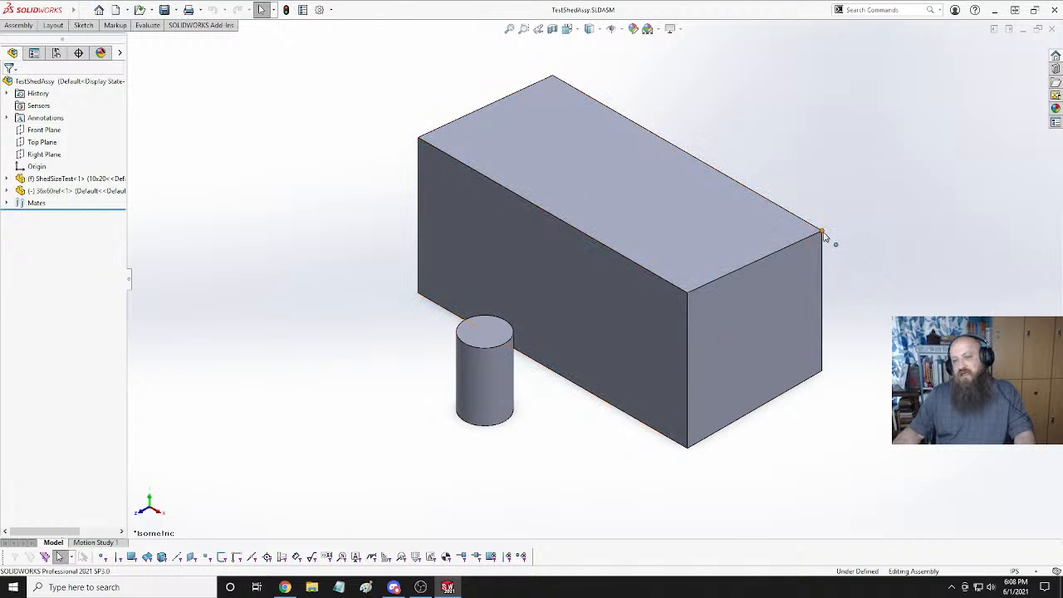
Check the shed's roof slope in the Right view again, and restore the isometric view with nothing selected.
key(space)
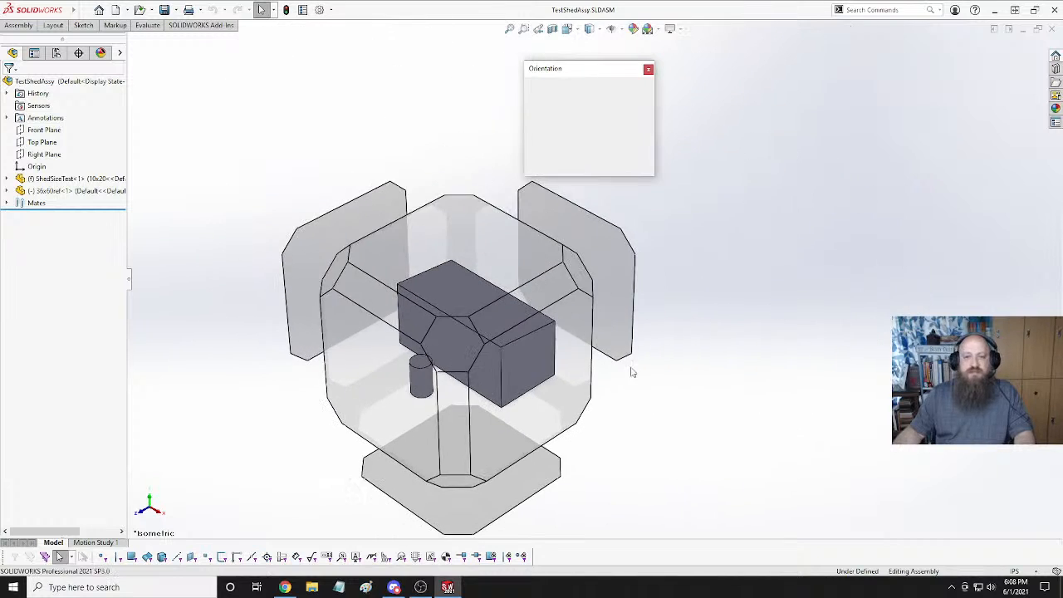
click(576, 385)
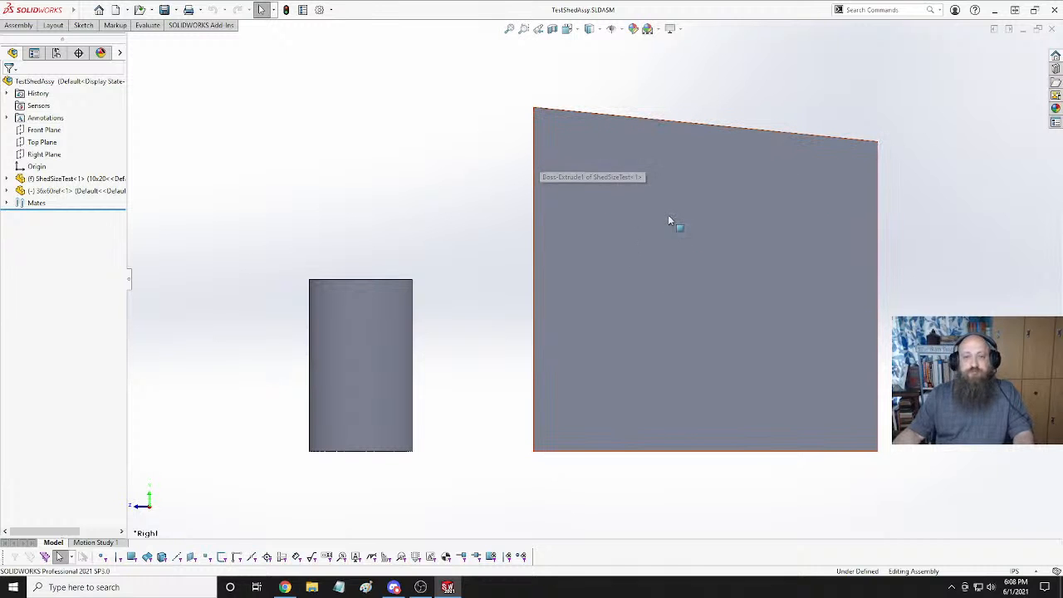
key(space)
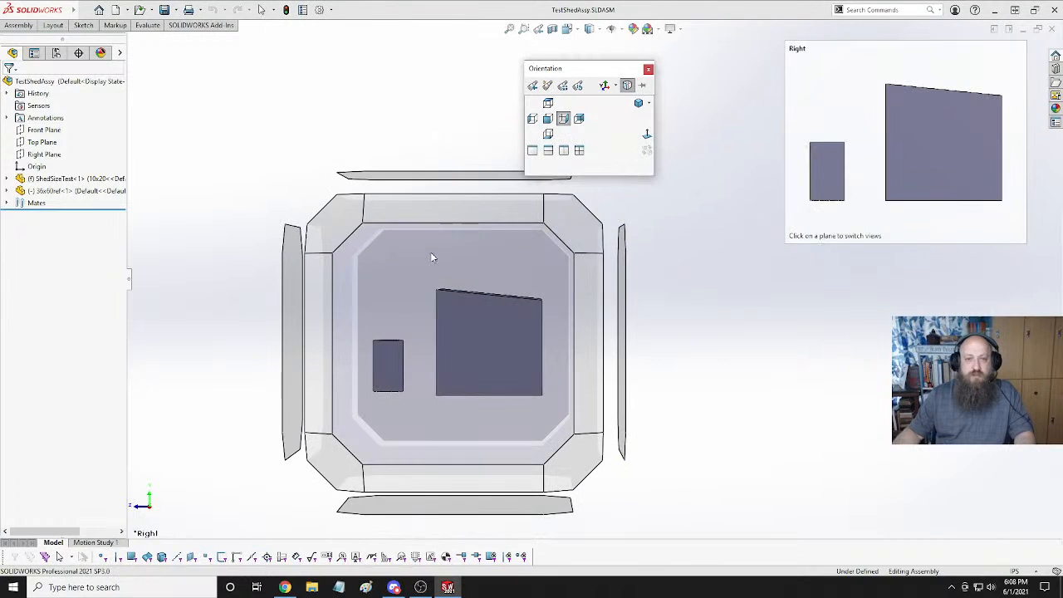
click(565, 275)
key(space)
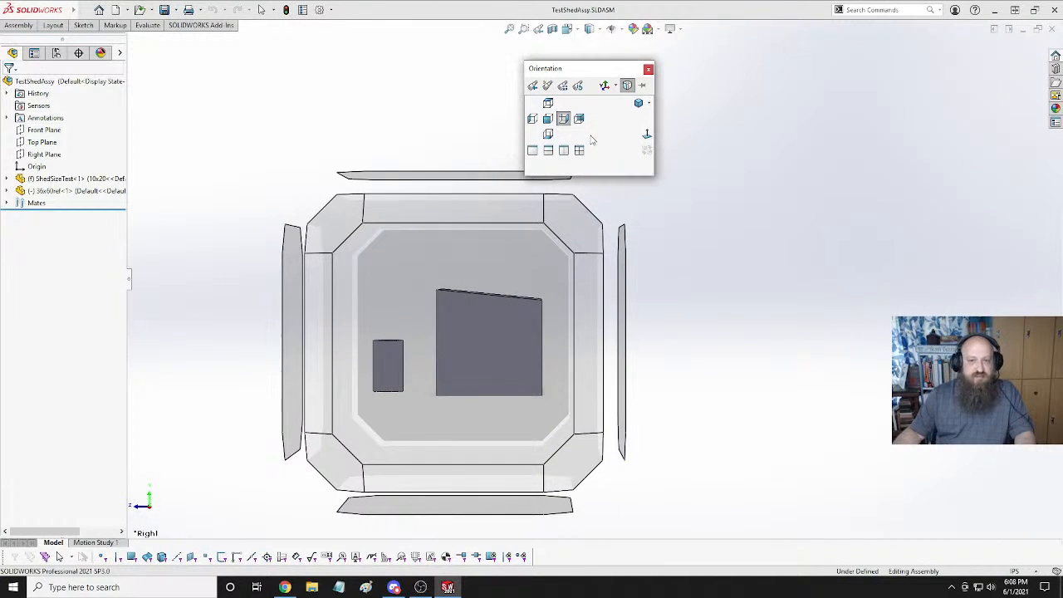
click(639, 103)
click(605, 272)
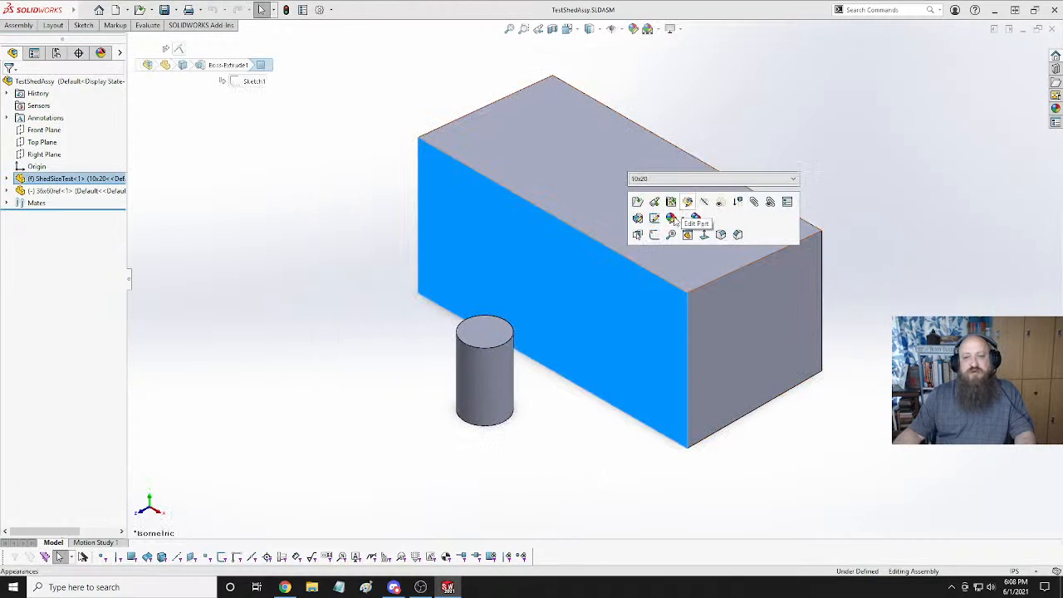
click(584, 183)
click(902, 155)
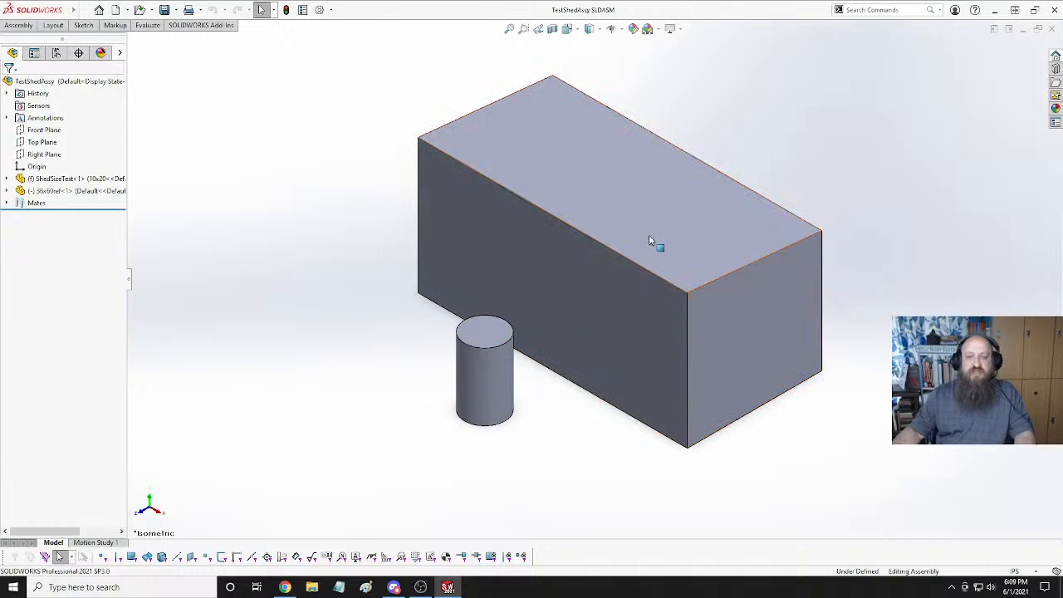
Examine the shed block and the cylinder from several angles around the assembly.
middle_drag(680, 251, 584, 182)
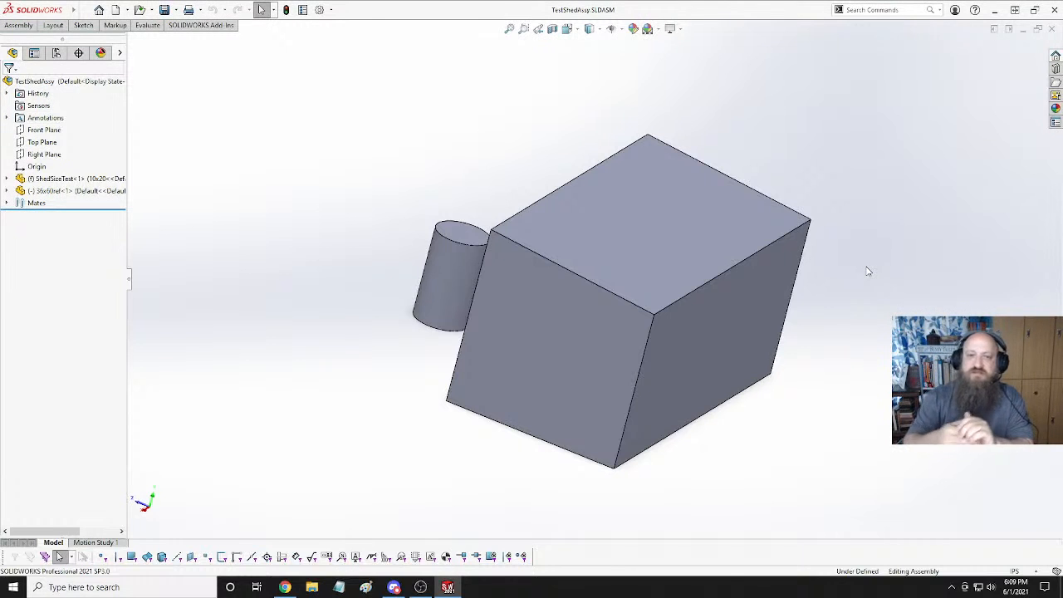
middle_drag(530, 336, 603, 325)
middle_drag(671, 321, 582, 296)
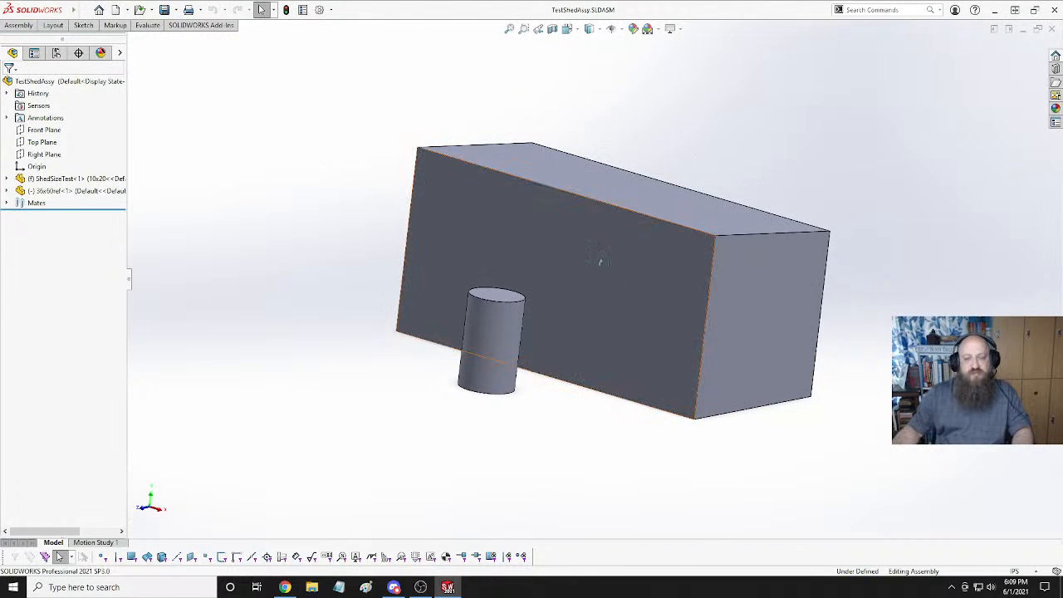
middle_drag(601, 257, 569, 280)
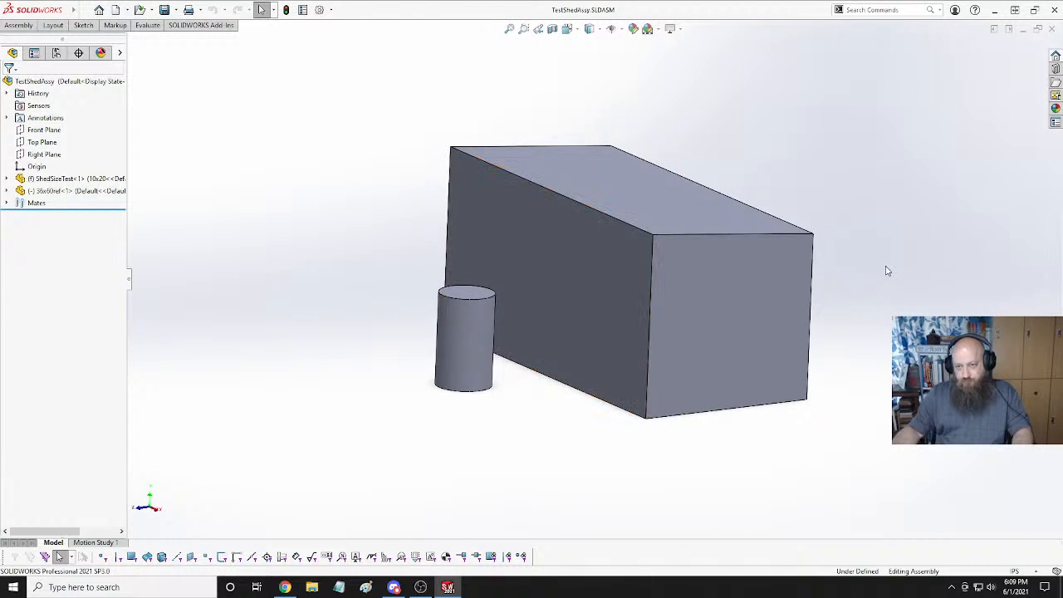
middle_drag(885, 268, 859, 257)
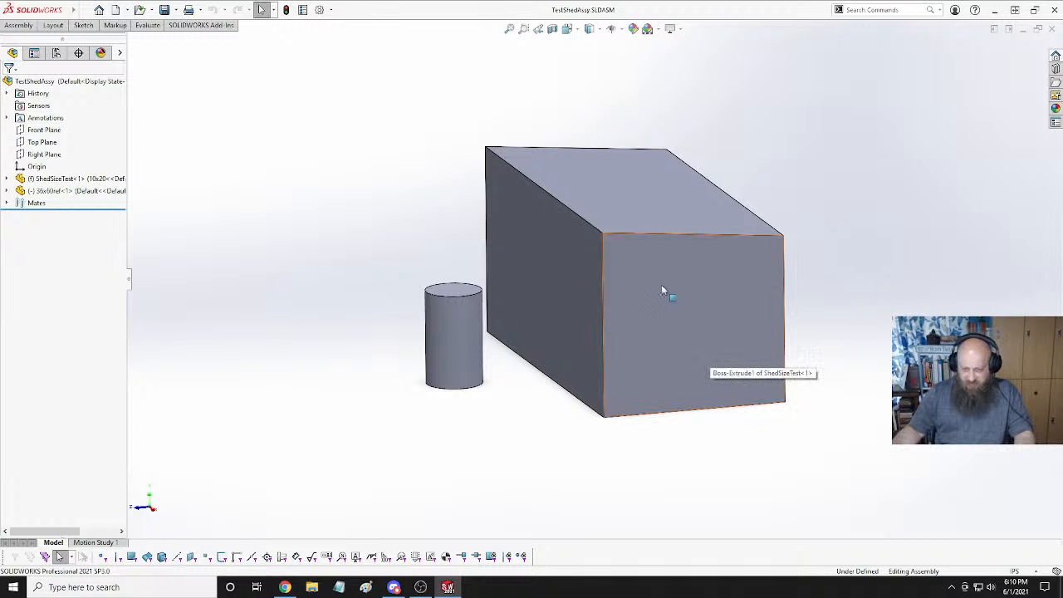
middle_drag(664, 289, 911, 308)
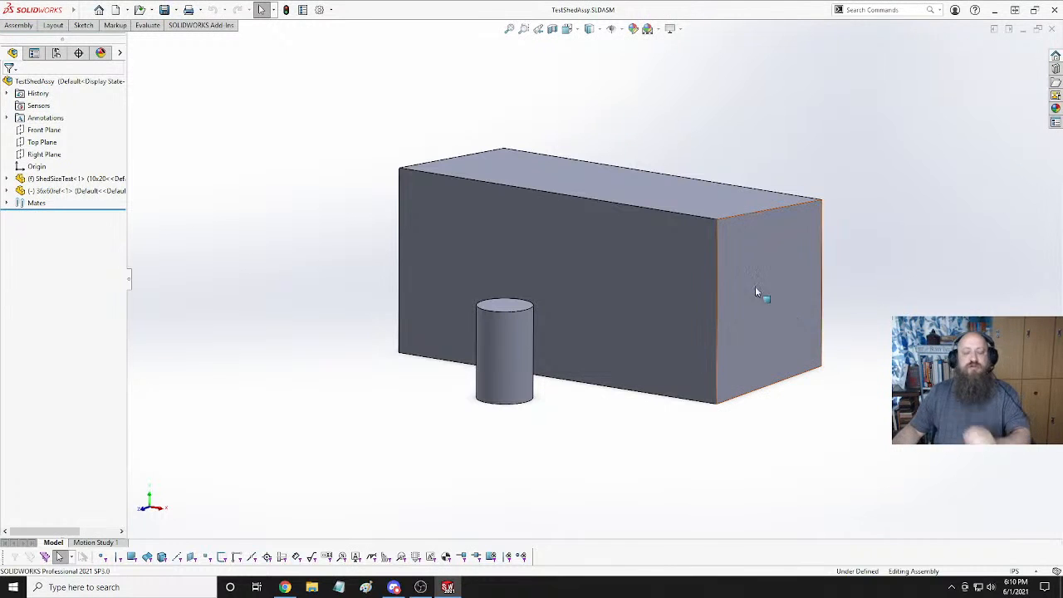
Switch the ShedSizeTest component to the 11x18.2 configuration and inspect the resized shed.
click(75, 178)
click(107, 121)
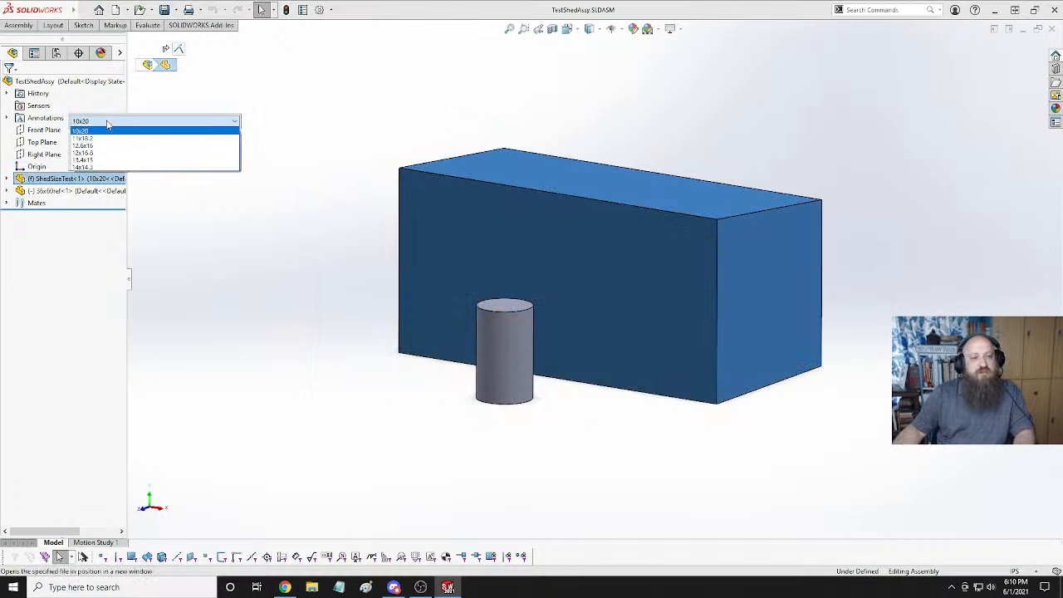
click(107, 121)
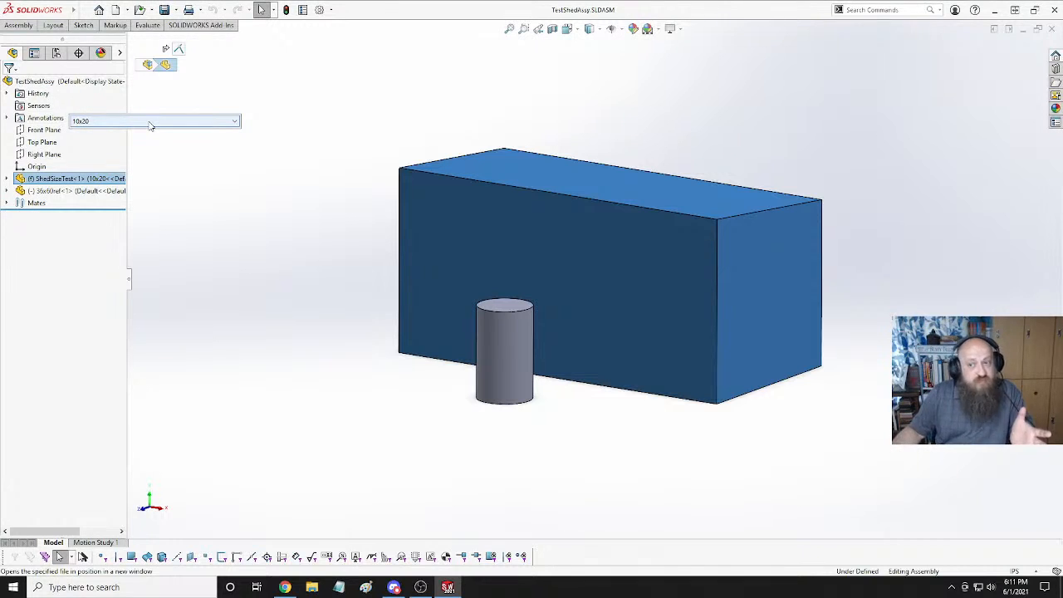
click(150, 123)
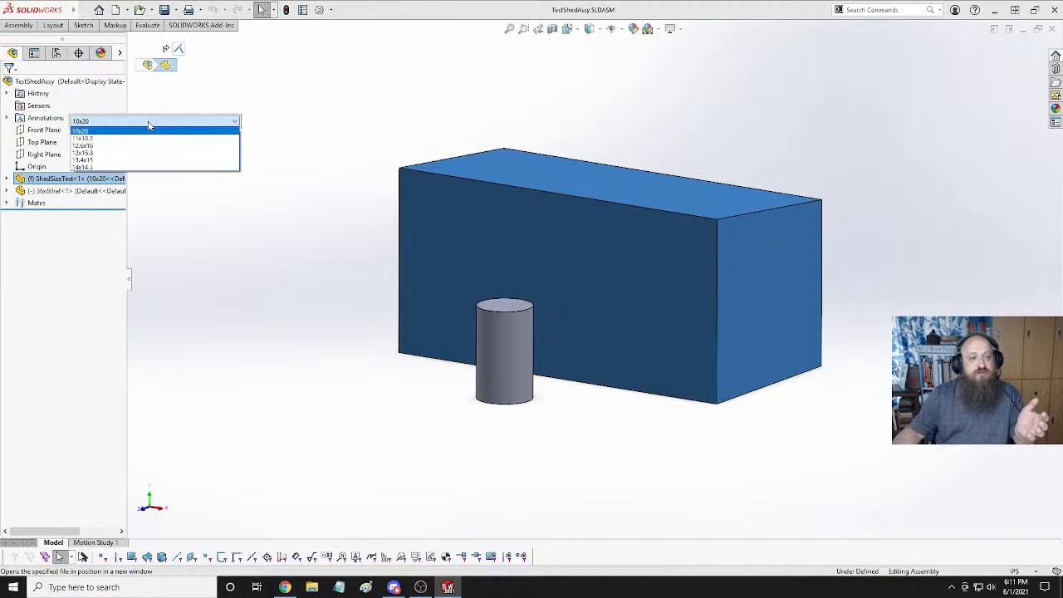
click(148, 124)
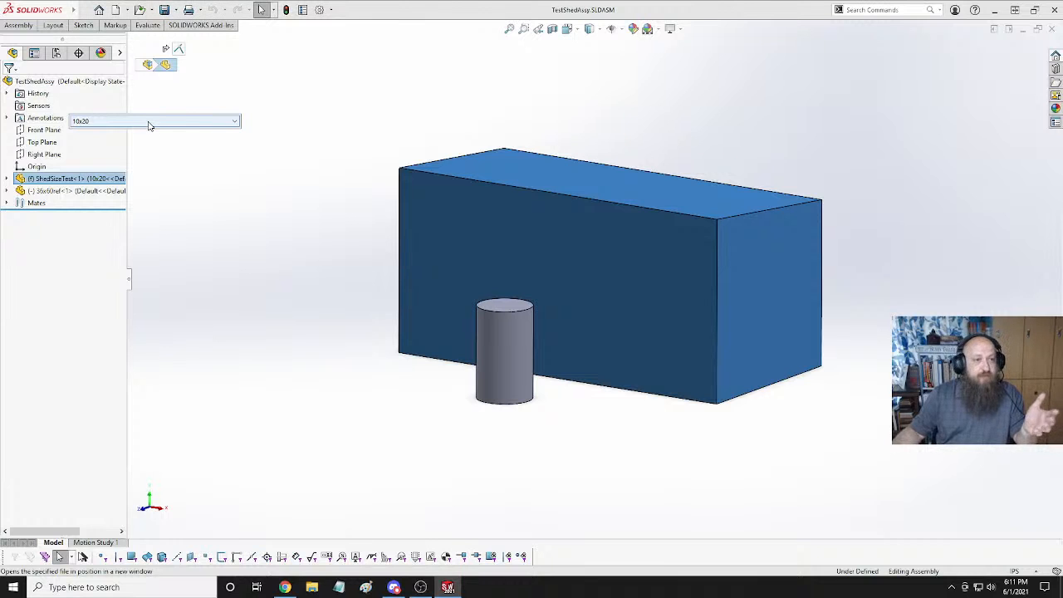
click(148, 124)
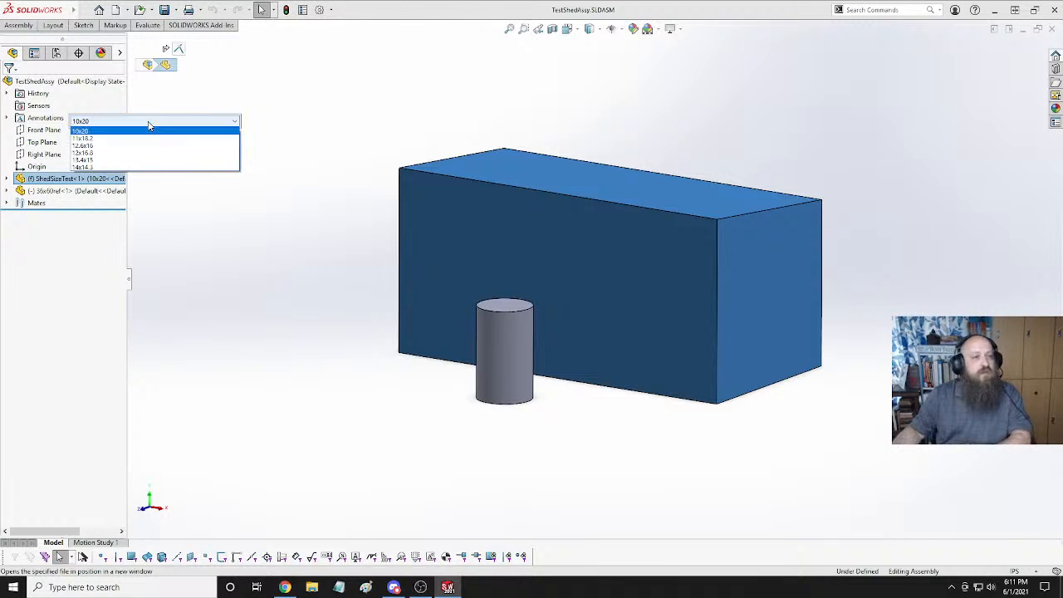
click(101, 139)
click(245, 122)
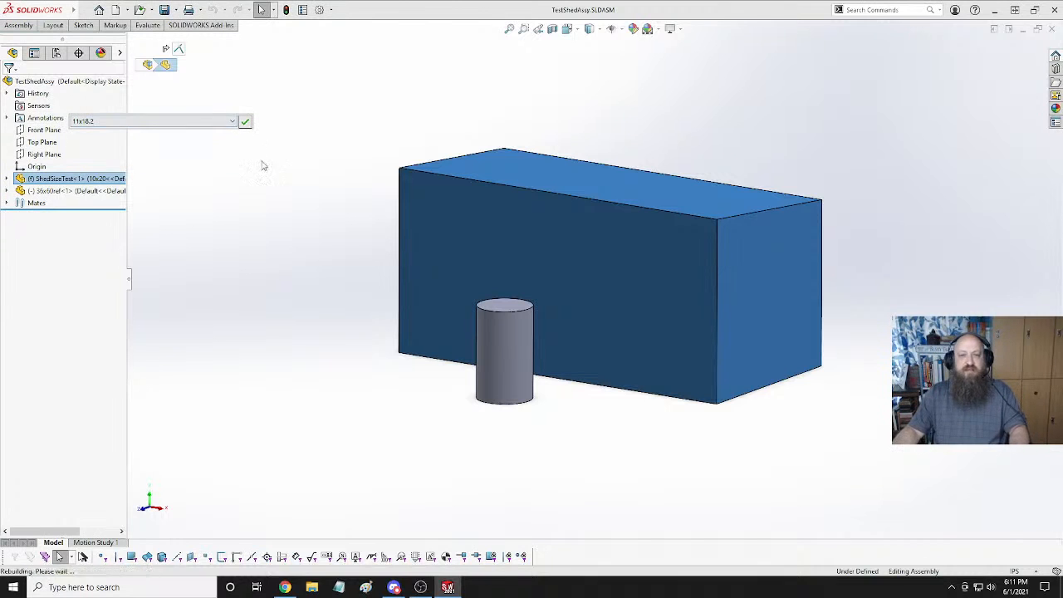
middle_drag(535, 253, 502, 266)
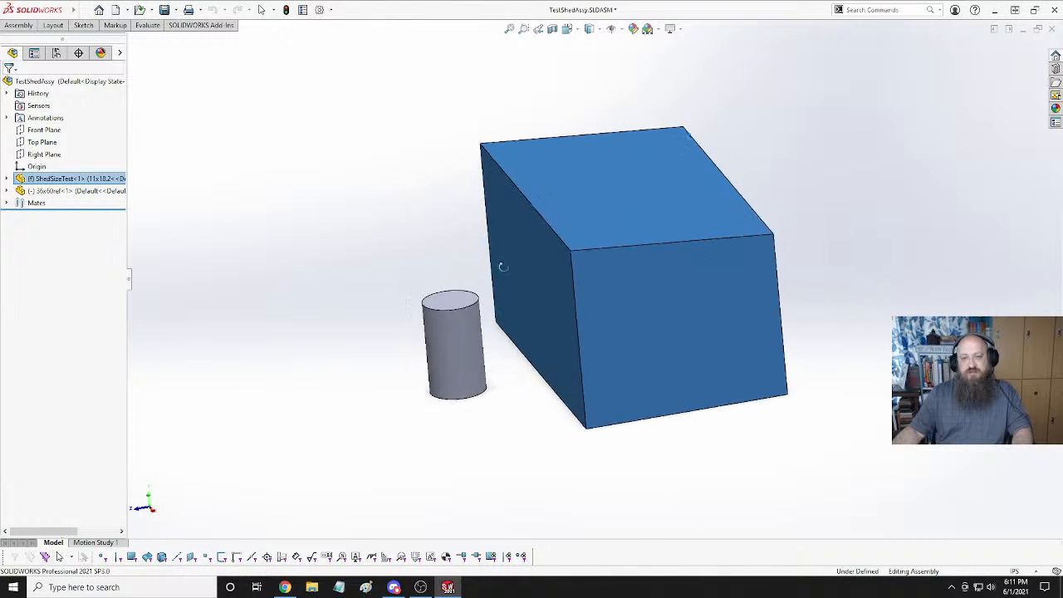
middle_drag(257, 216, 626, 197)
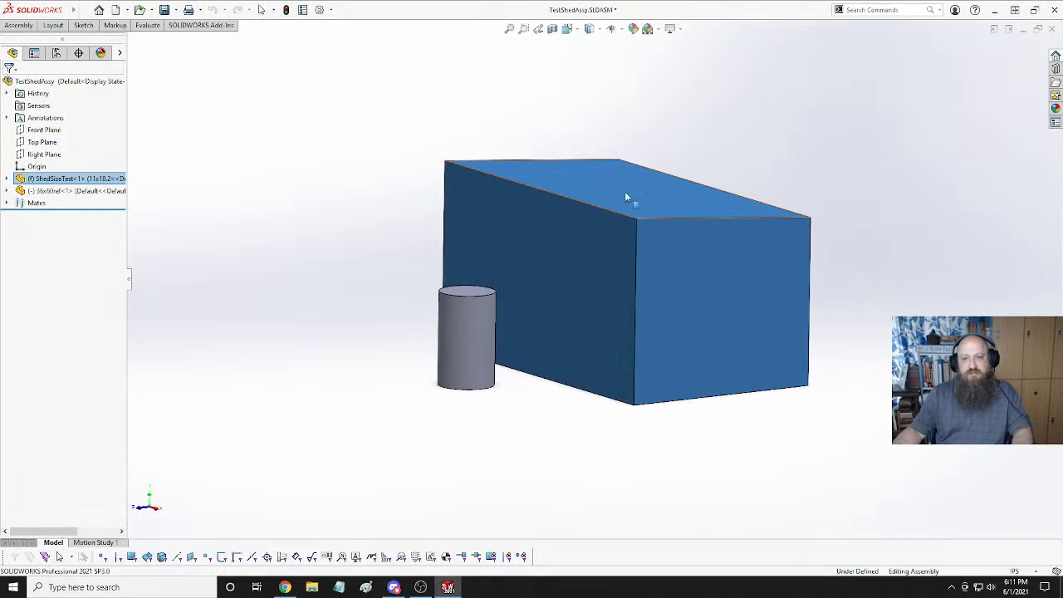
Switch the ShedSizeTest component to the 12.6x16 configuration and inspect the resized shed beside the cylinder.
click(631, 197)
click(291, 220)
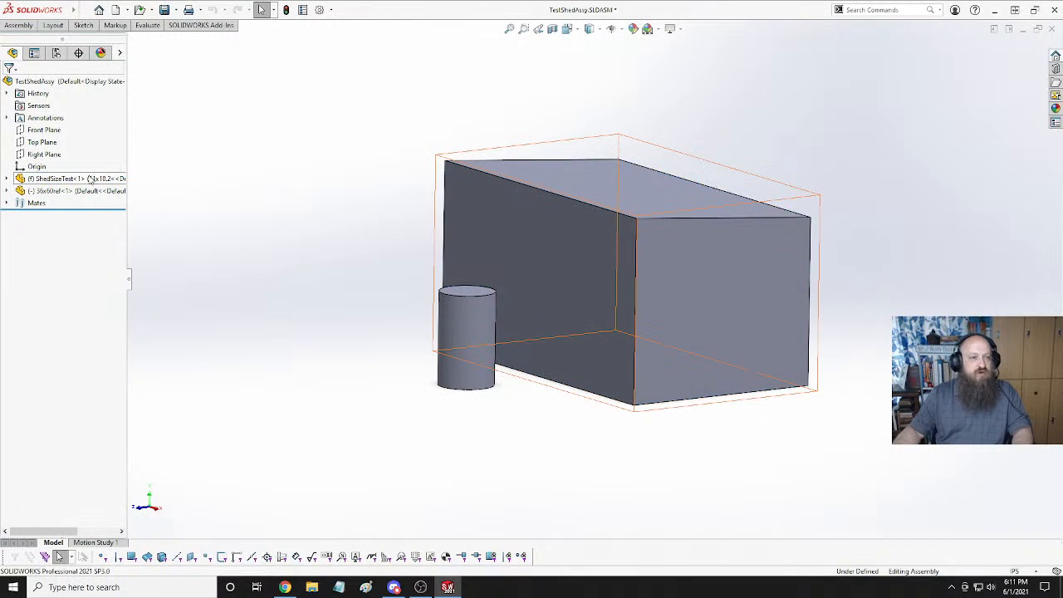
click(89, 178)
click(248, 123)
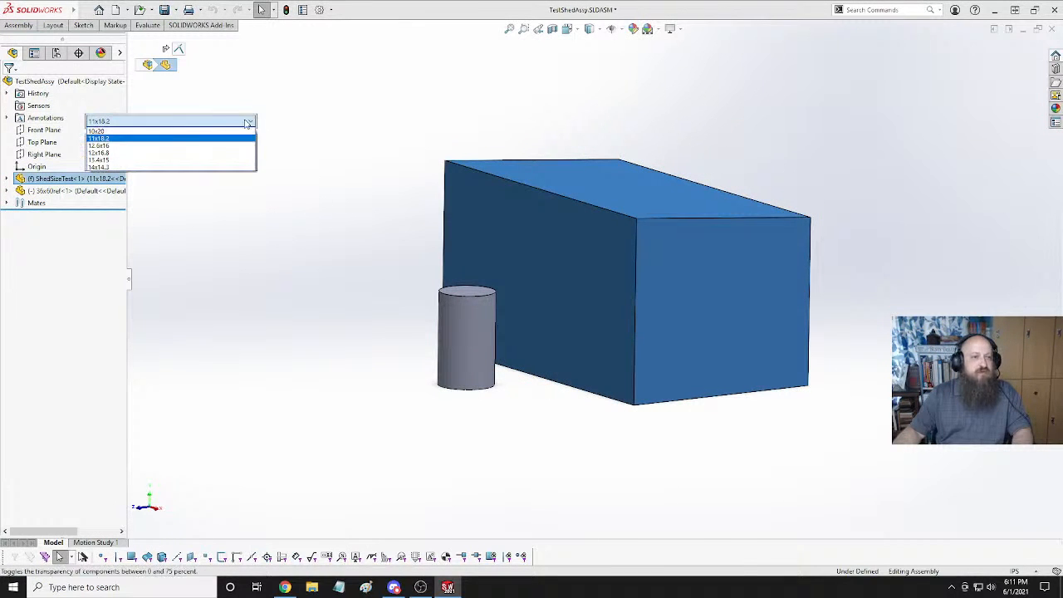
click(127, 149)
click(268, 123)
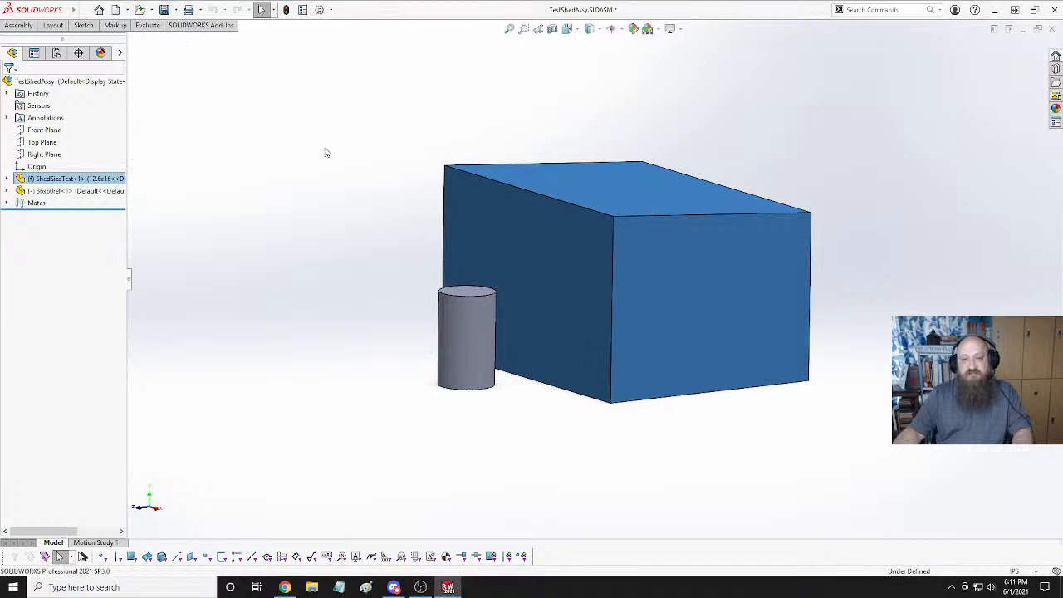
middle_drag(344, 147, 366, 201)
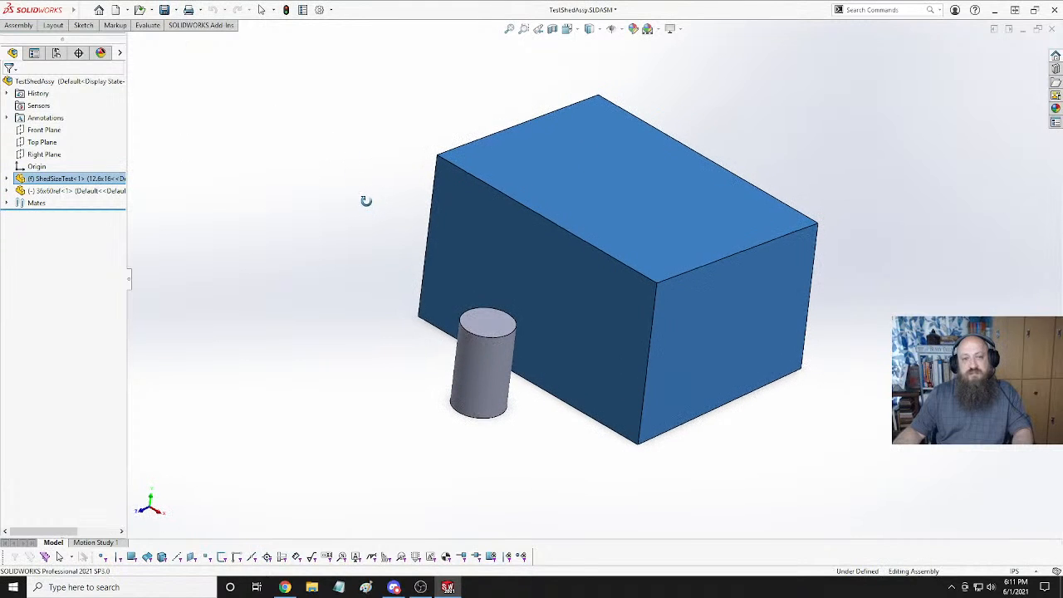
Switch the ShedSizeTest component to the 10x20 configuration.
click(101, 180)
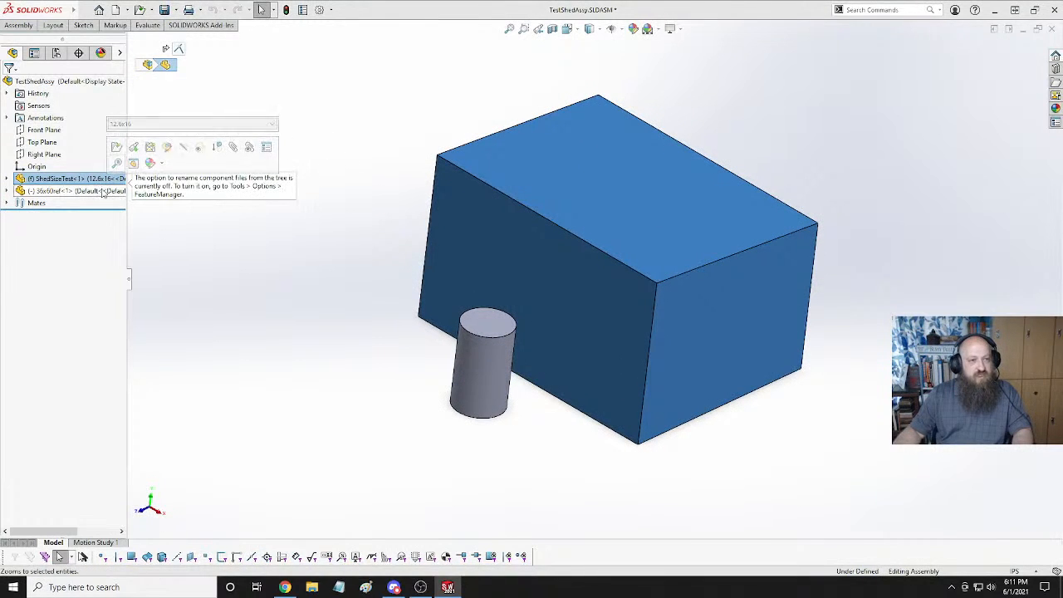
click(208, 125)
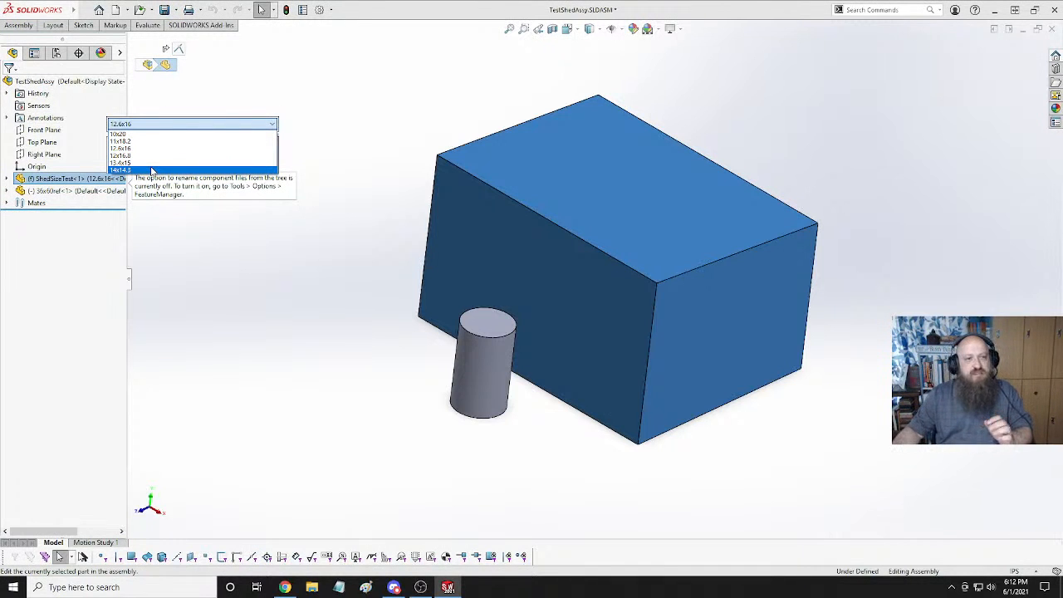
click(137, 135)
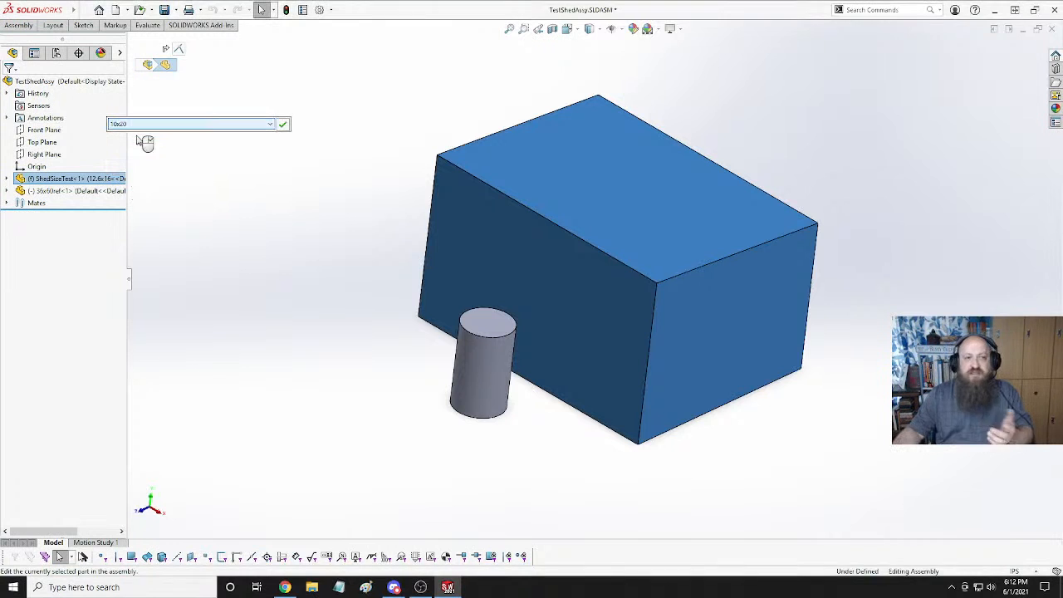
click(282, 125)
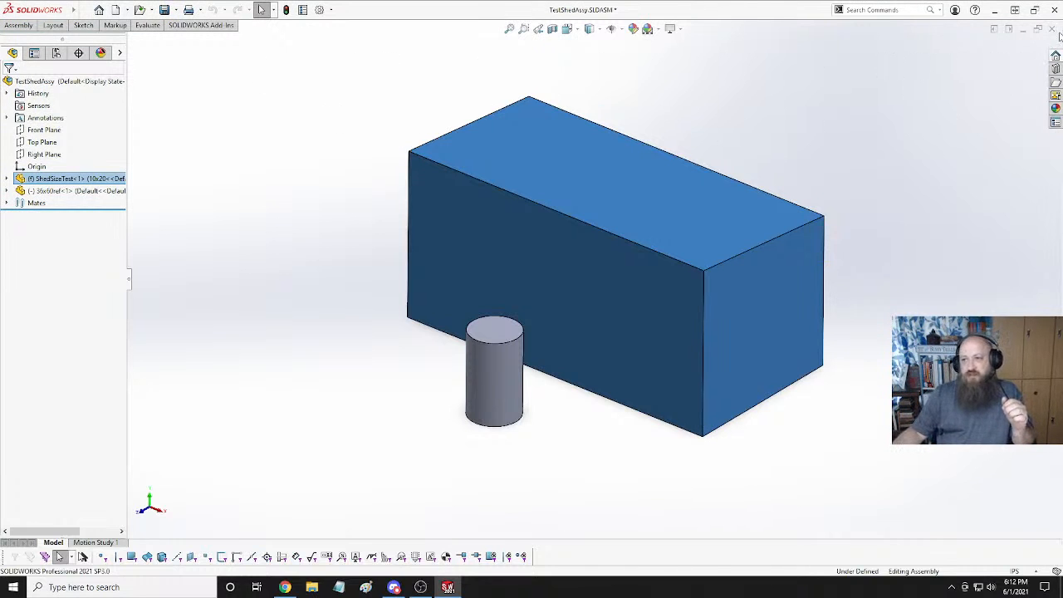
Close the TestShedAssy assembly and create a new part document.
click(1051, 30)
click(226, 171)
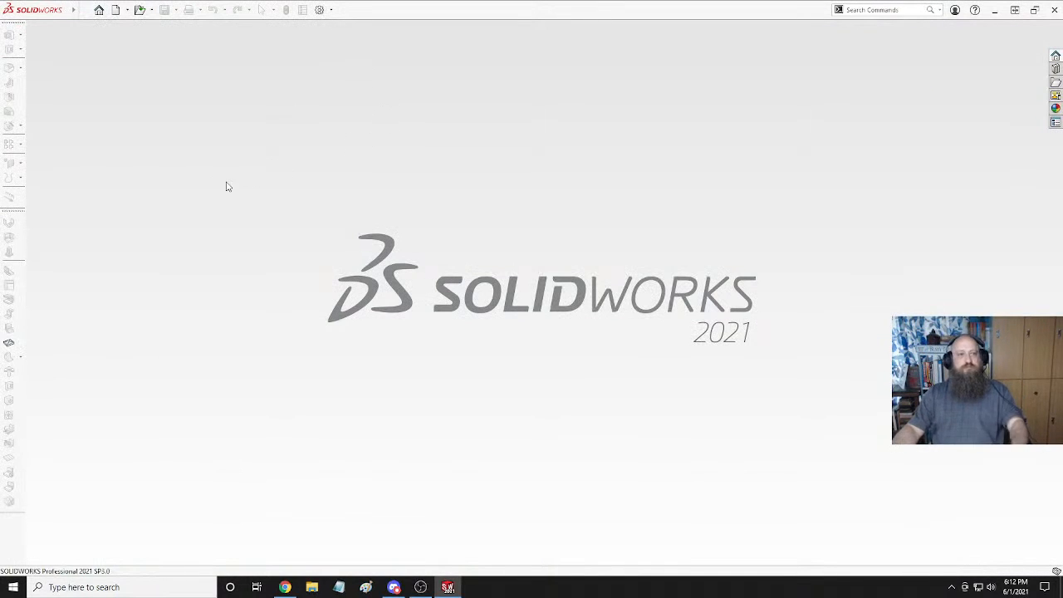
click(116, 9)
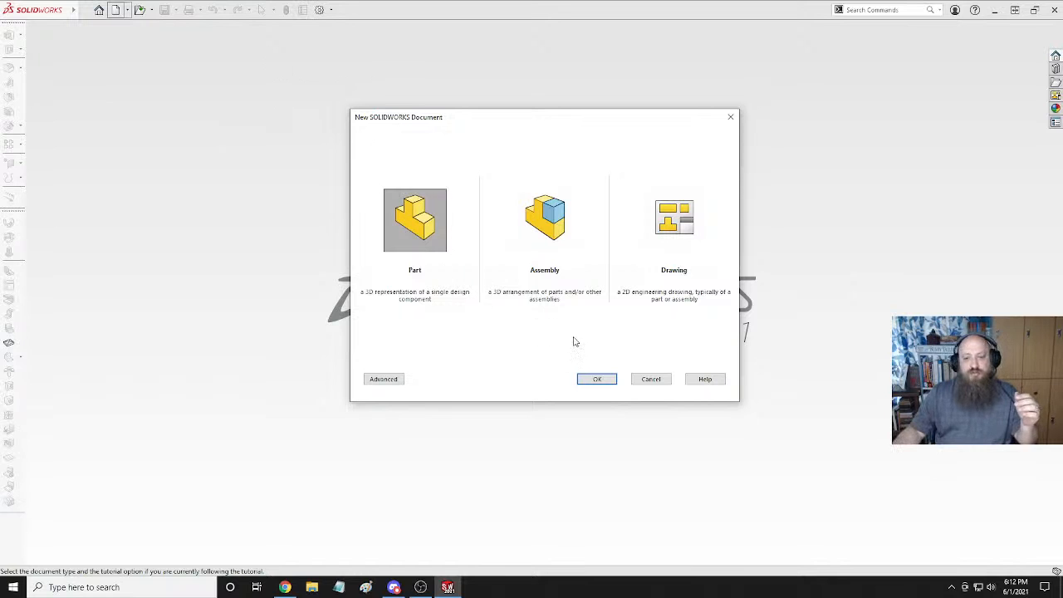
click(597, 379)
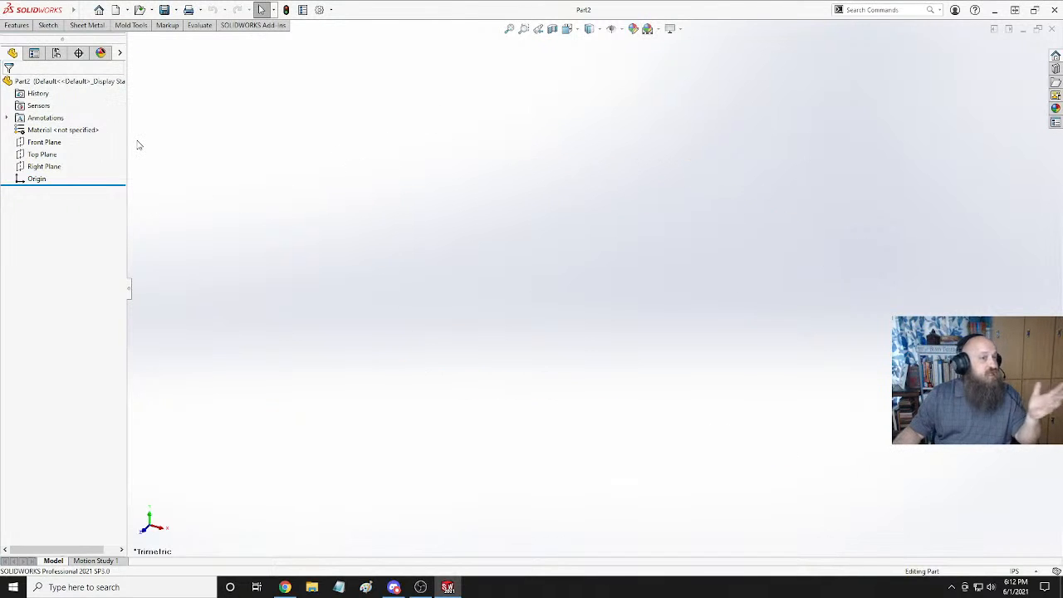
Compare the orientations of the Front, Top and Right planes, and start a sketch on the Top Plane.
click(43, 154)
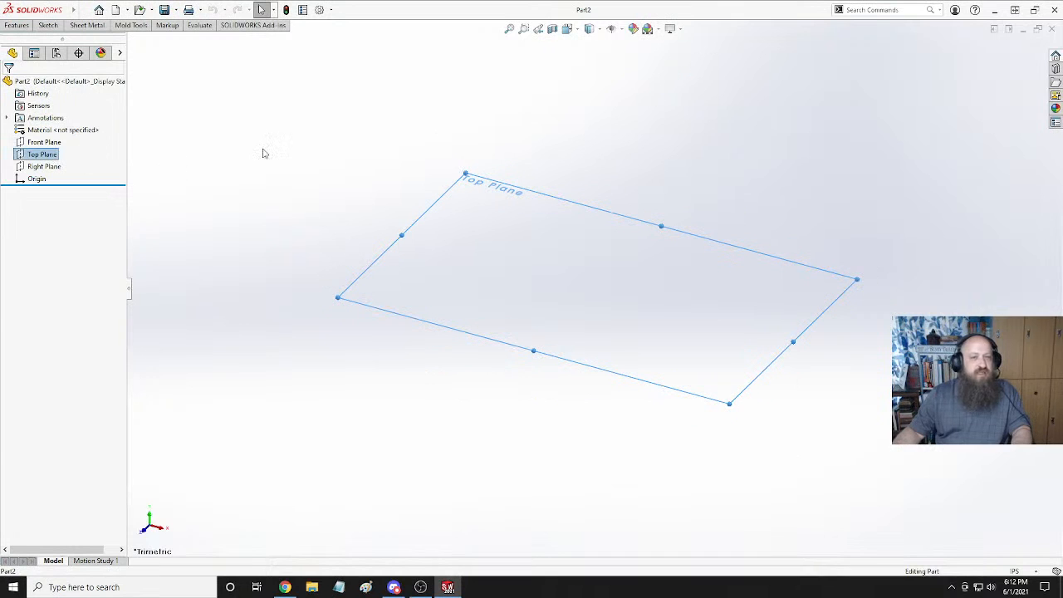
click(42, 143)
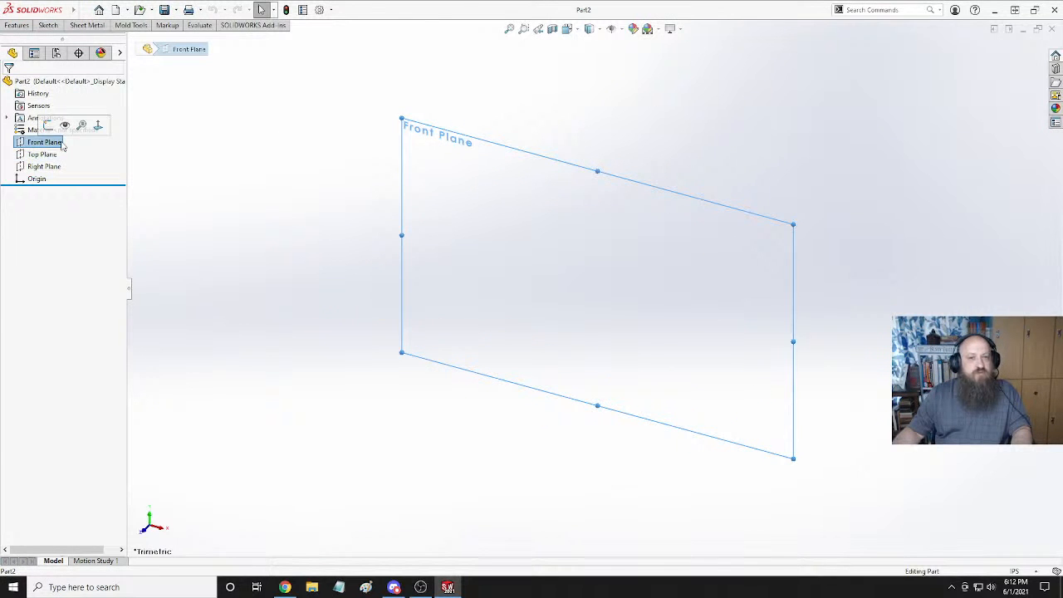
click(42, 154)
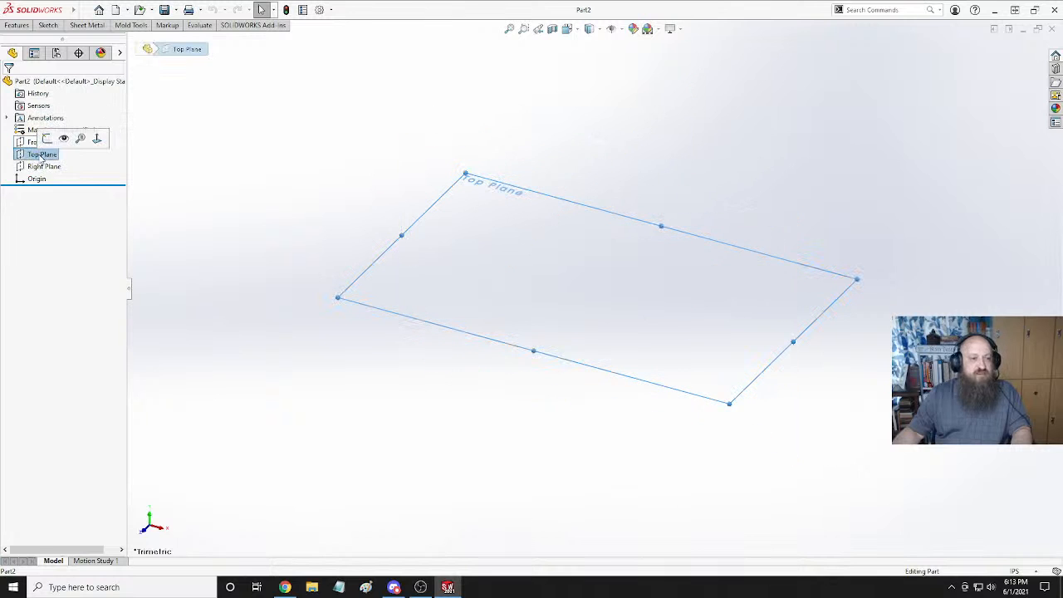
click(42, 169)
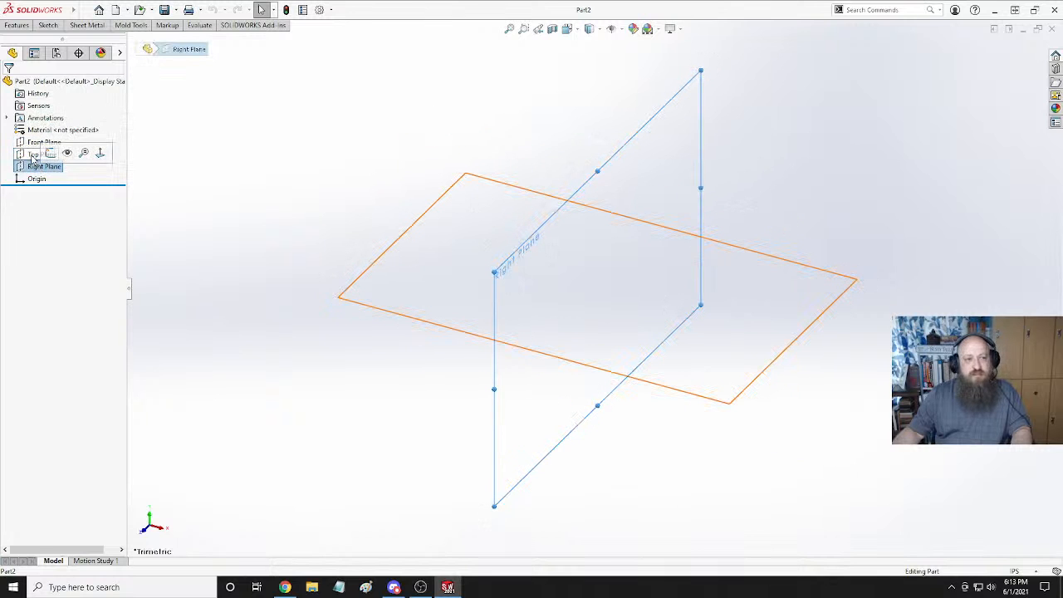
click(35, 155)
click(26, 145)
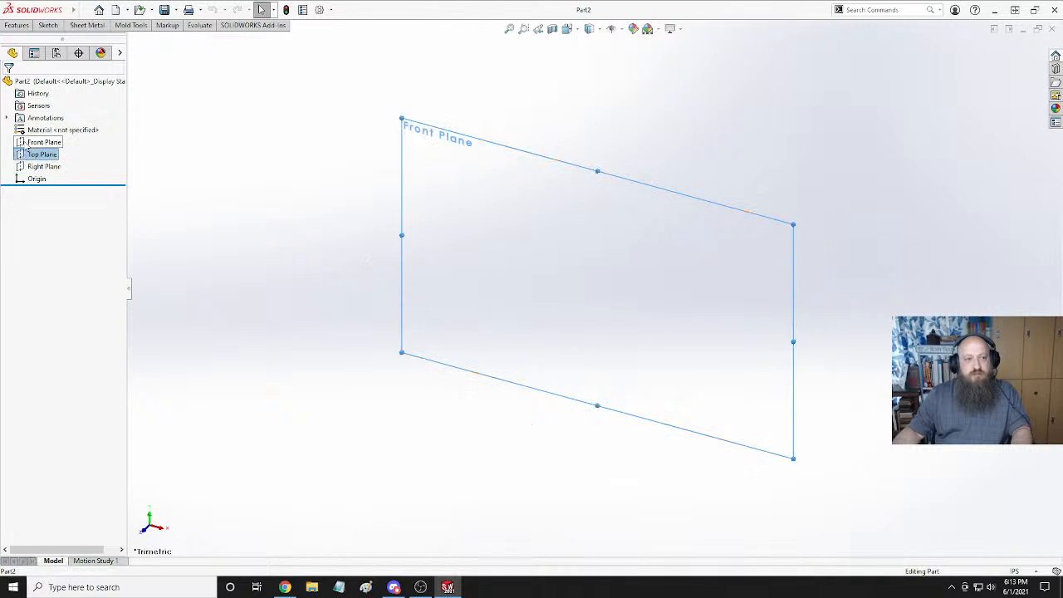
click(30, 156)
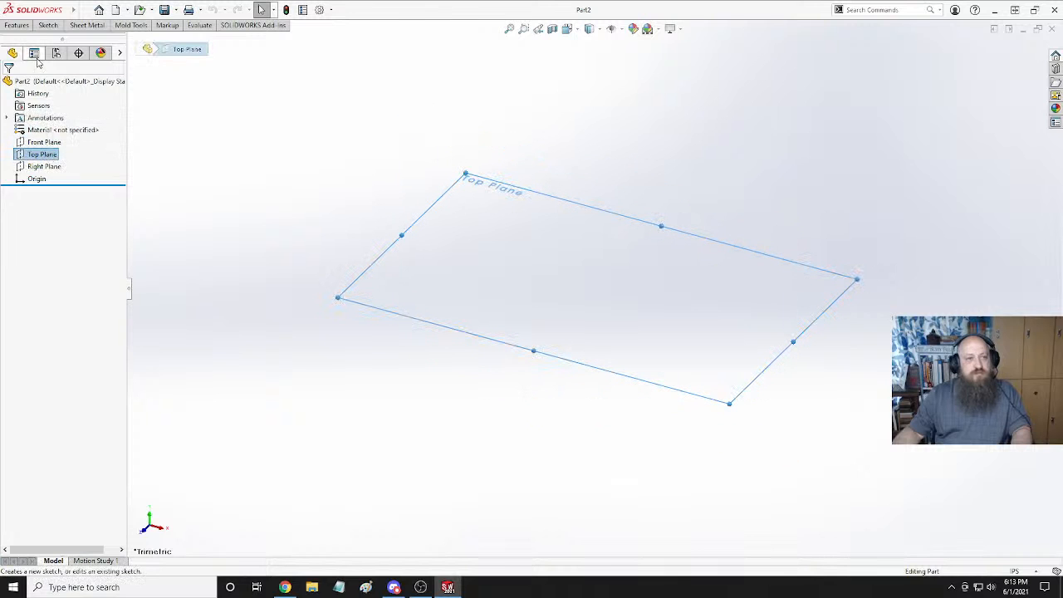
click(36, 139)
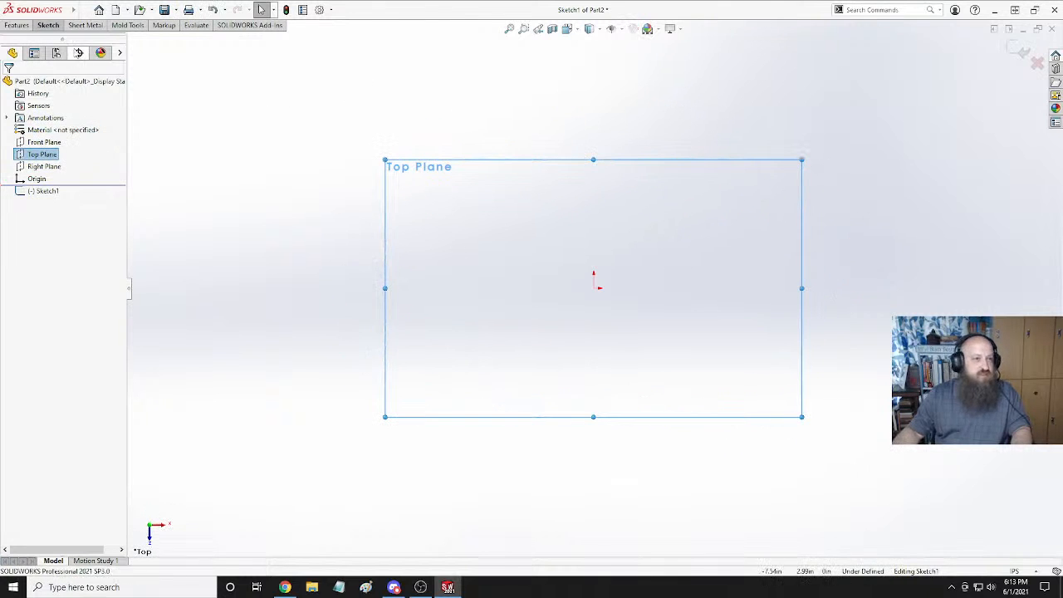
Draw a center rectangle about 7.67 by 3.84 in, centered on the origin, and finish the rectangle command.
click(48, 26)
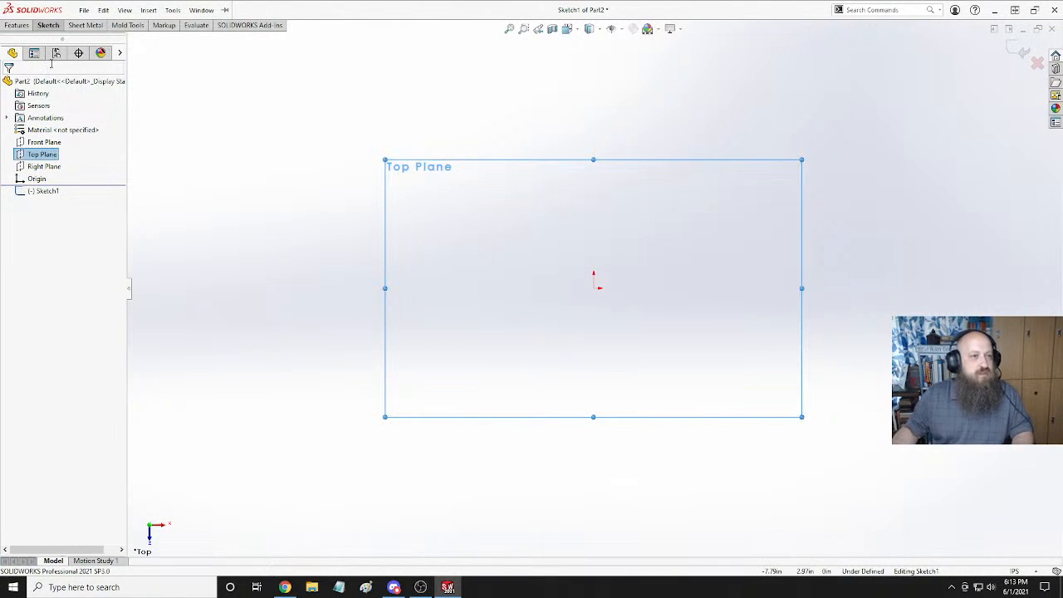
click(47, 27)
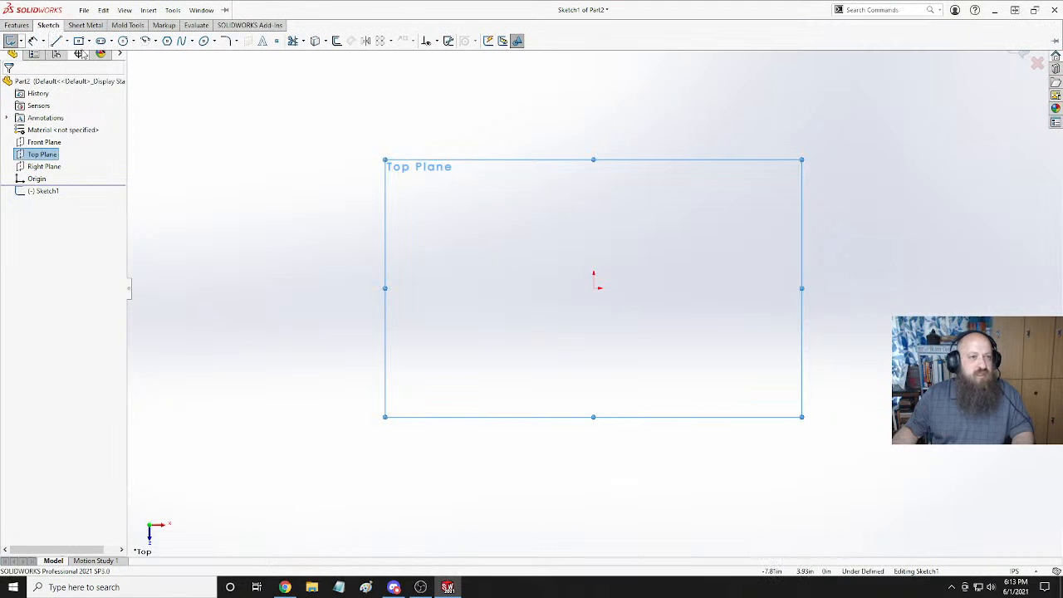
click(79, 43)
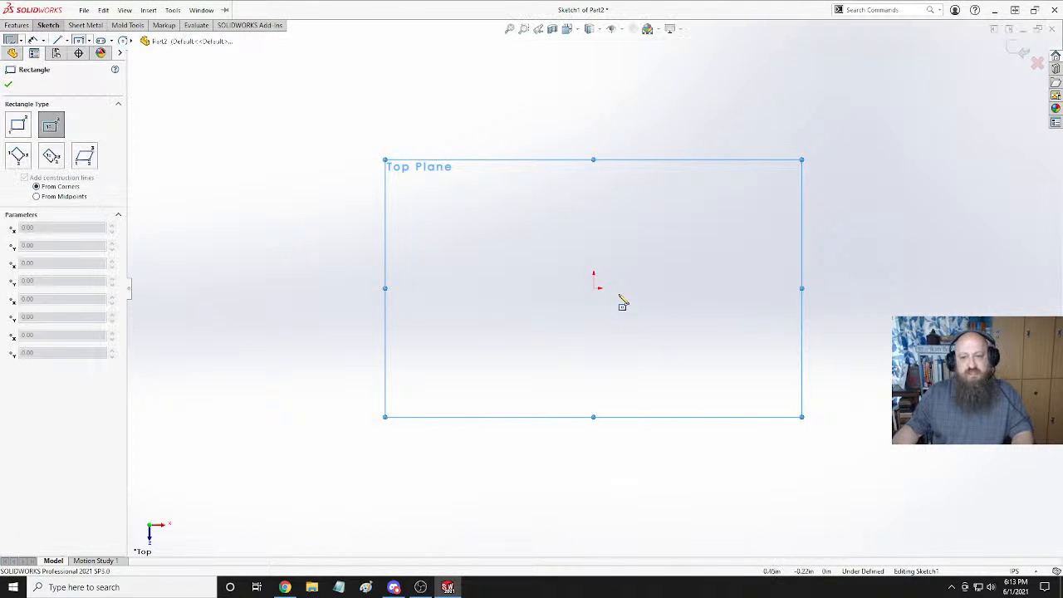
click(593, 288)
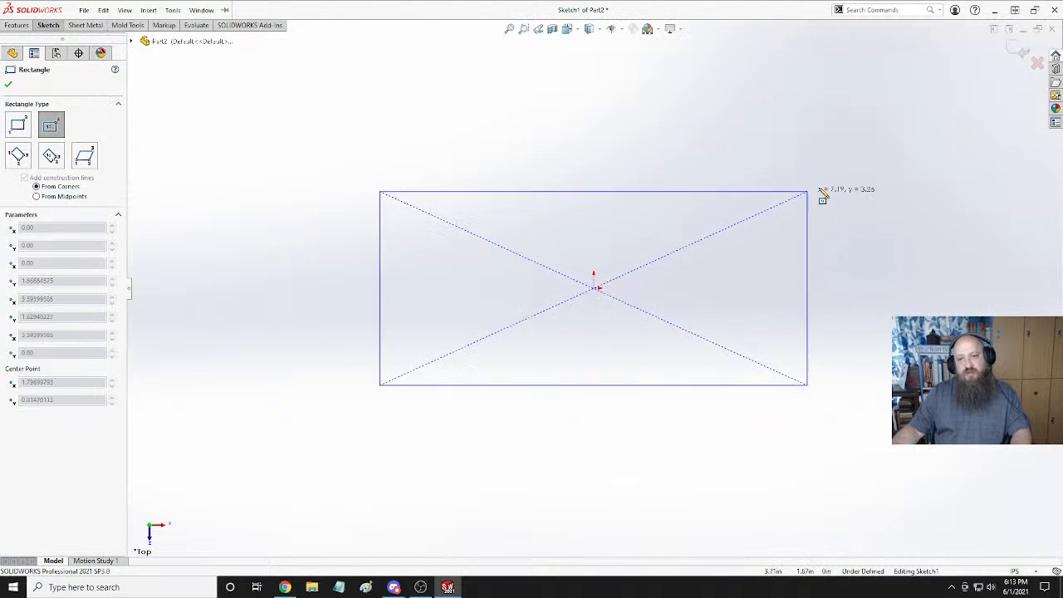
click(822, 175)
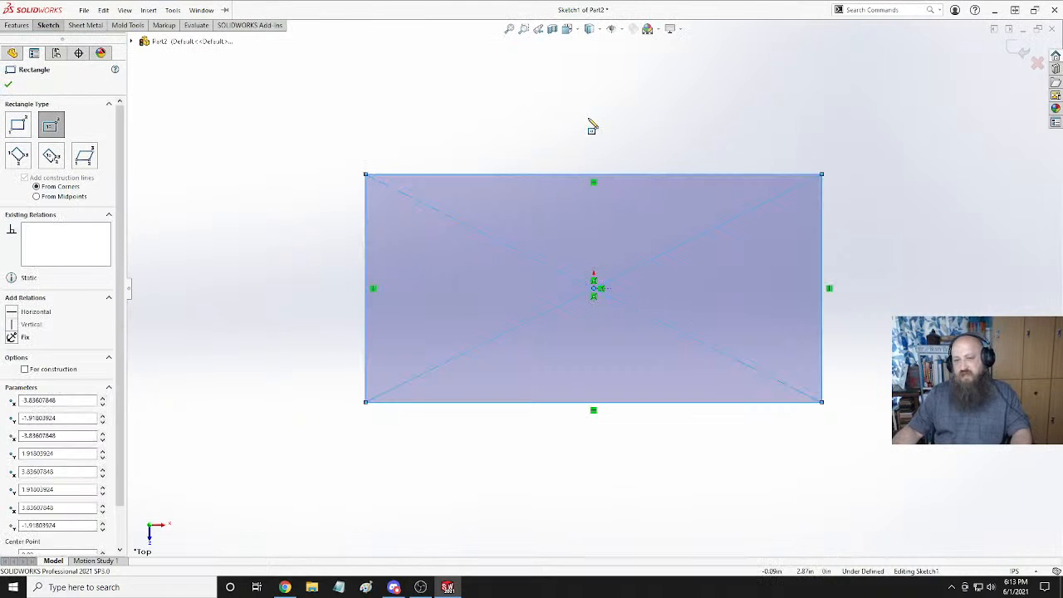
click(17, 26)
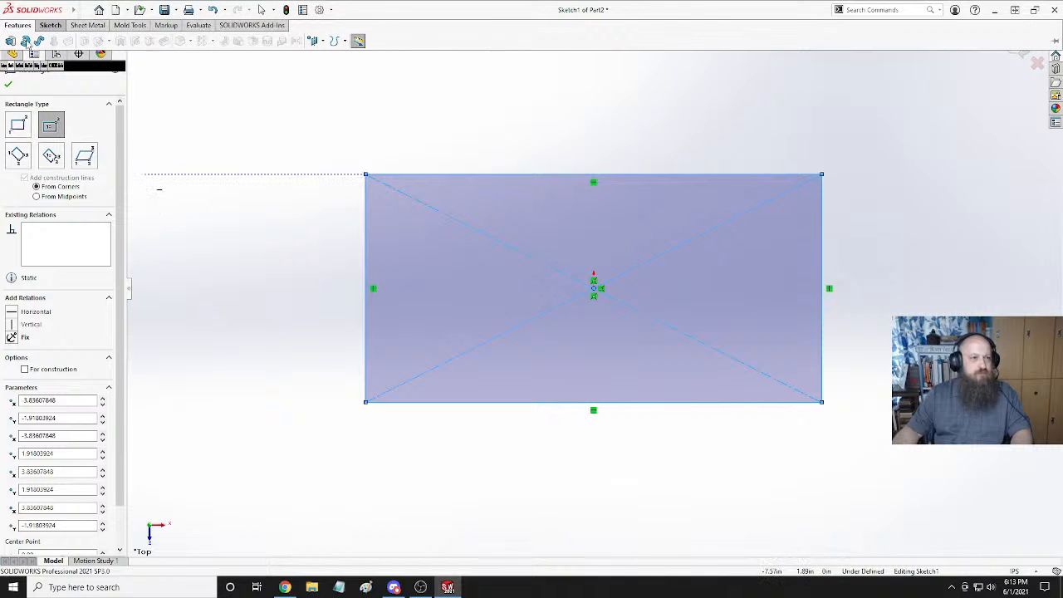
click(8, 84)
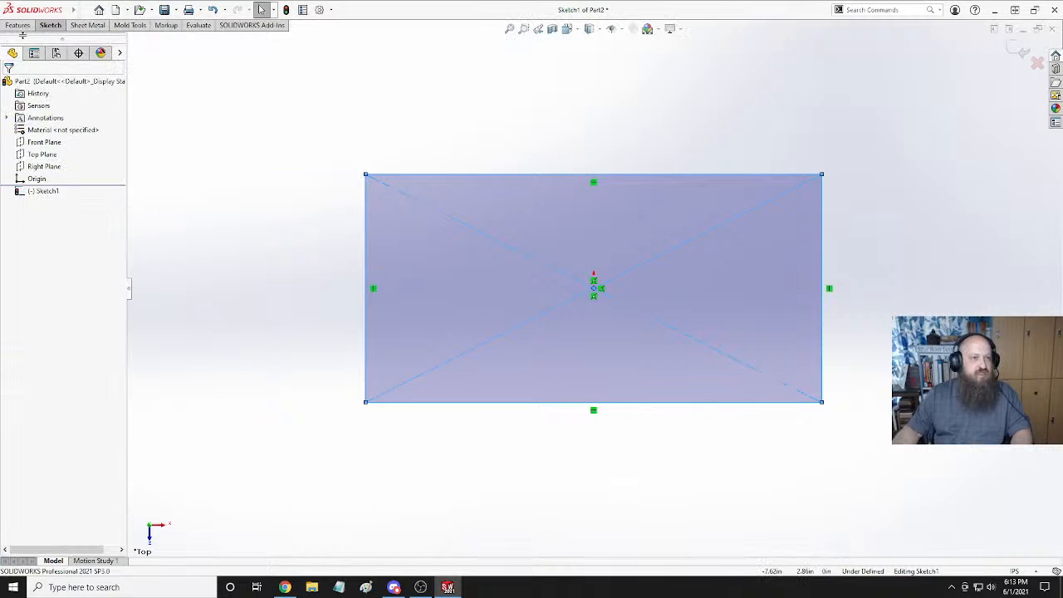
Dimension the rectangle's right vertical edge to 120 in with Smart Dimension.
click(53, 26)
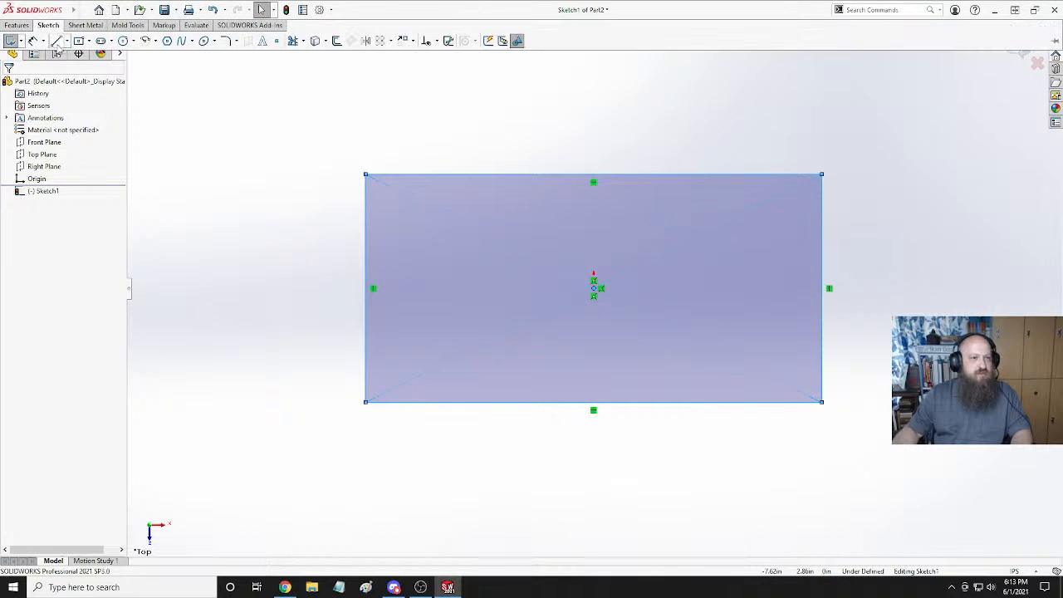
click(498, 96)
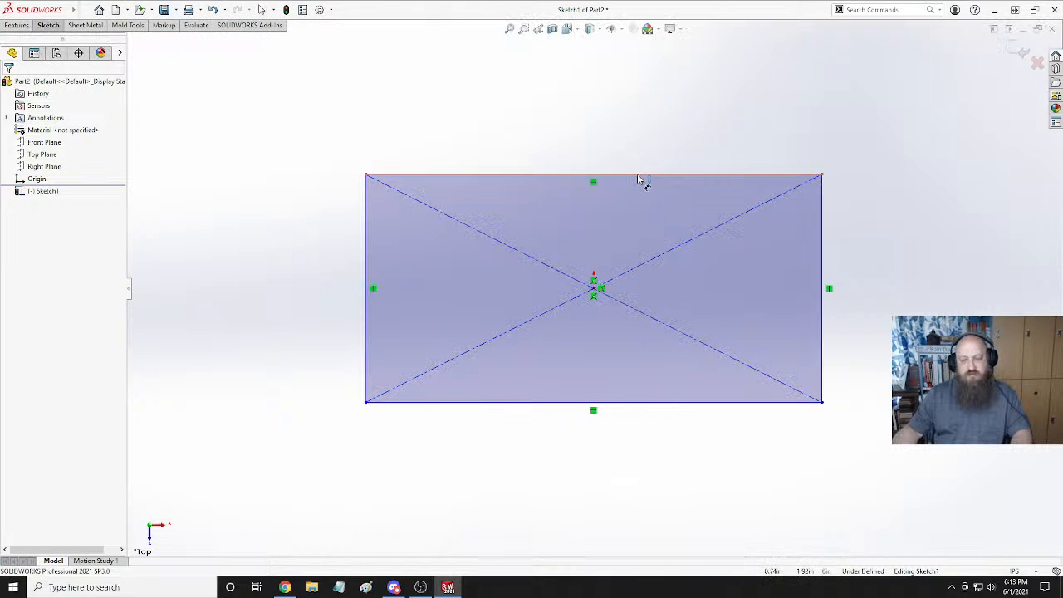
click(824, 213)
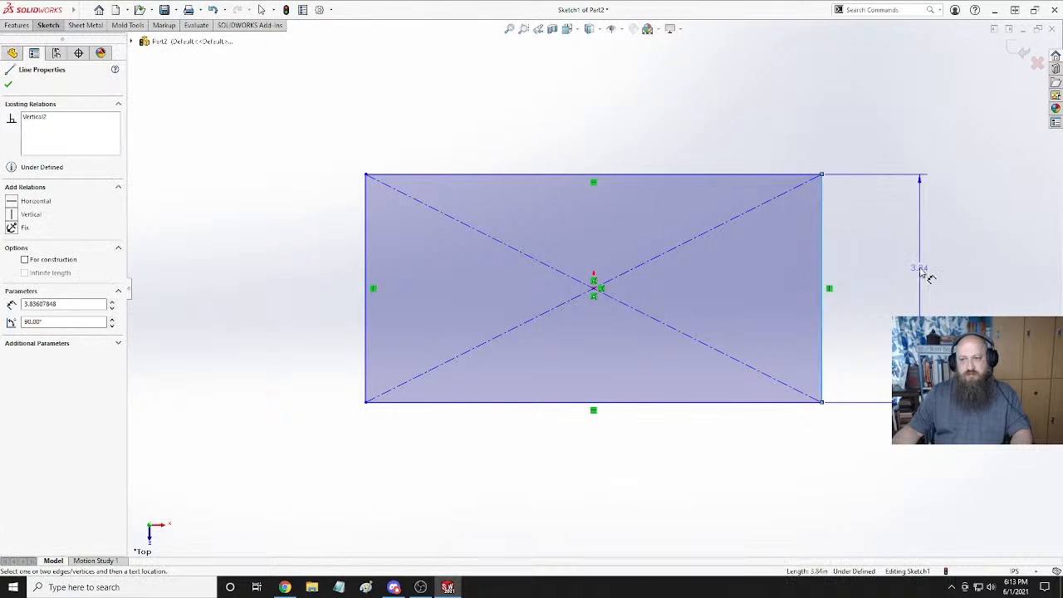
click(942, 257)
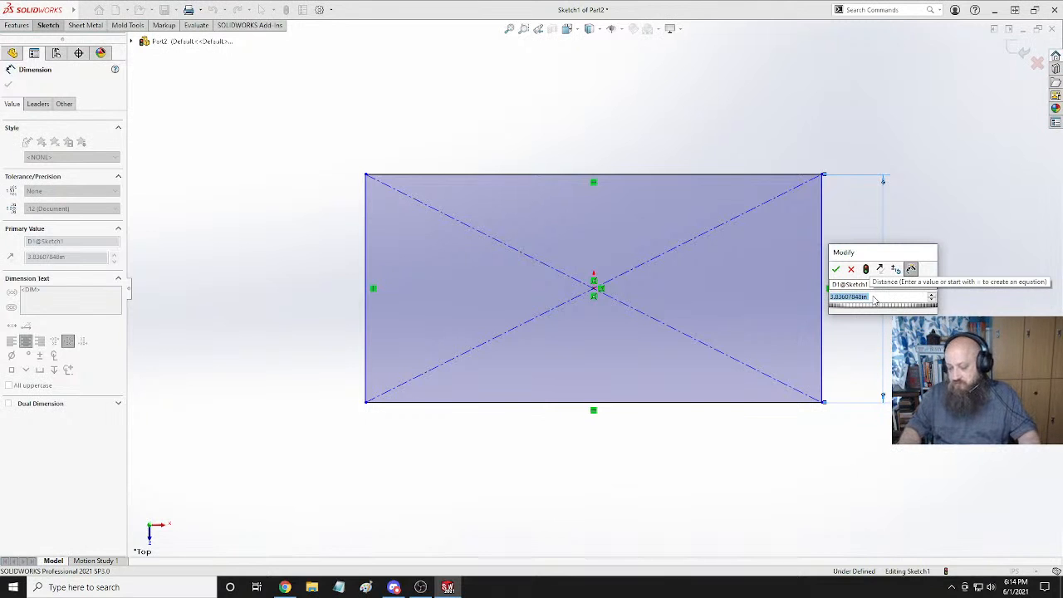
text(120)
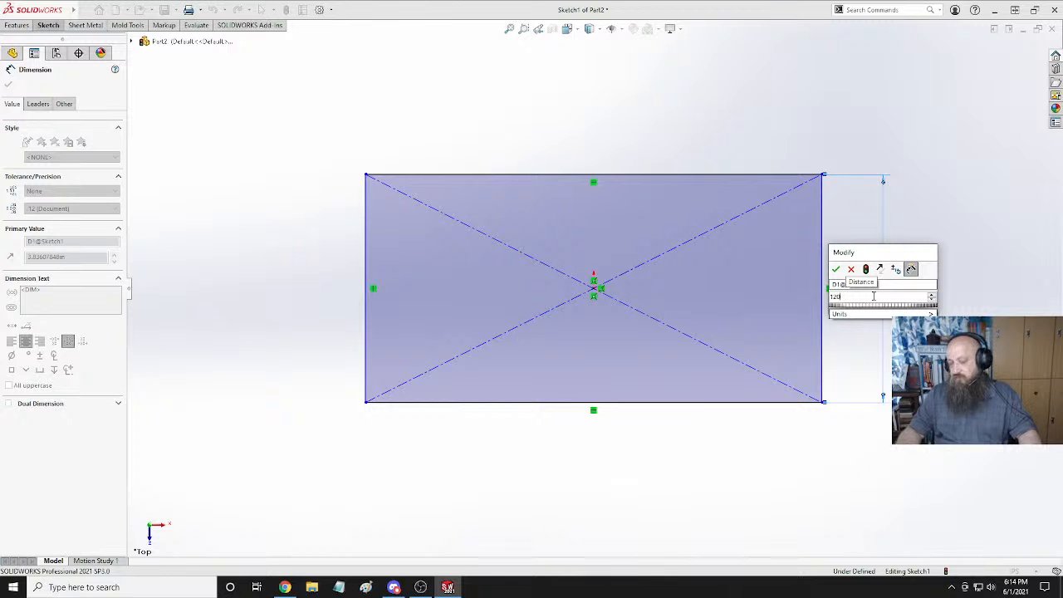
key(Return)
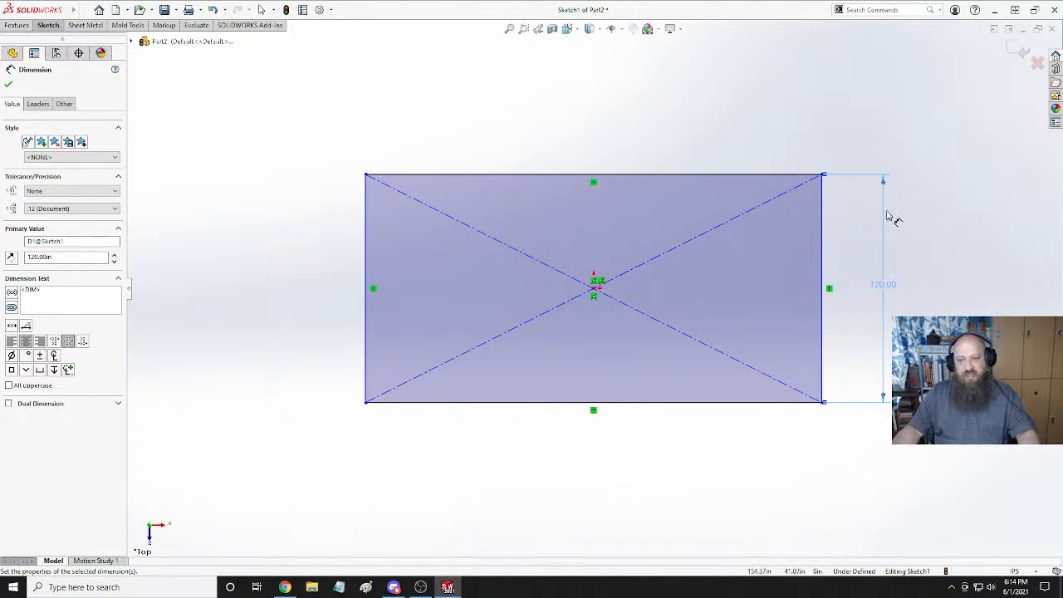
Dimension the rectangle's upper horizontal edge to 240 in and finish dimensioning.
click(602, 166)
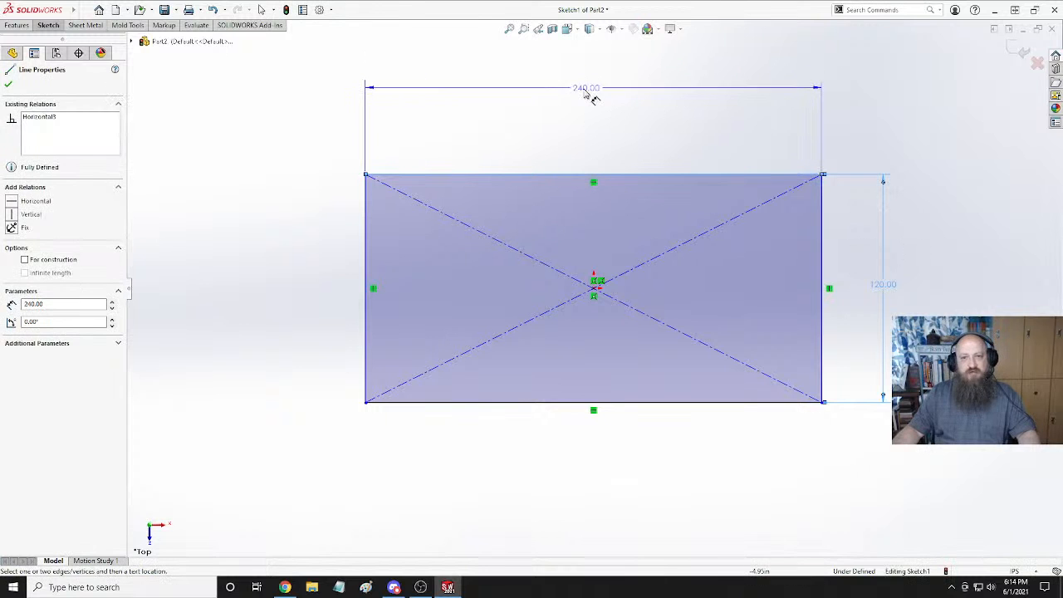
click(618, 94)
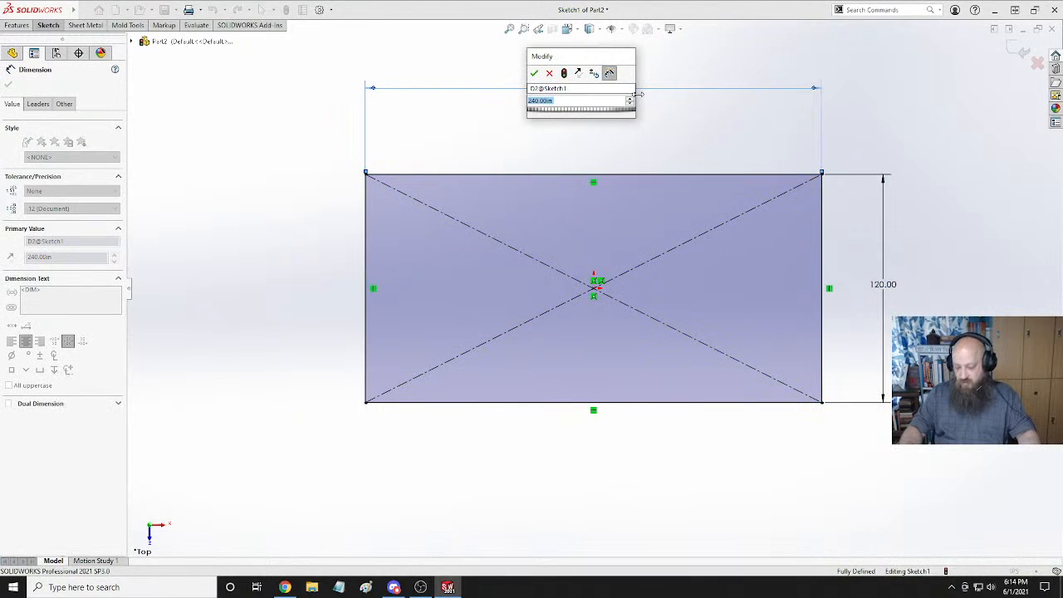
key(Return)
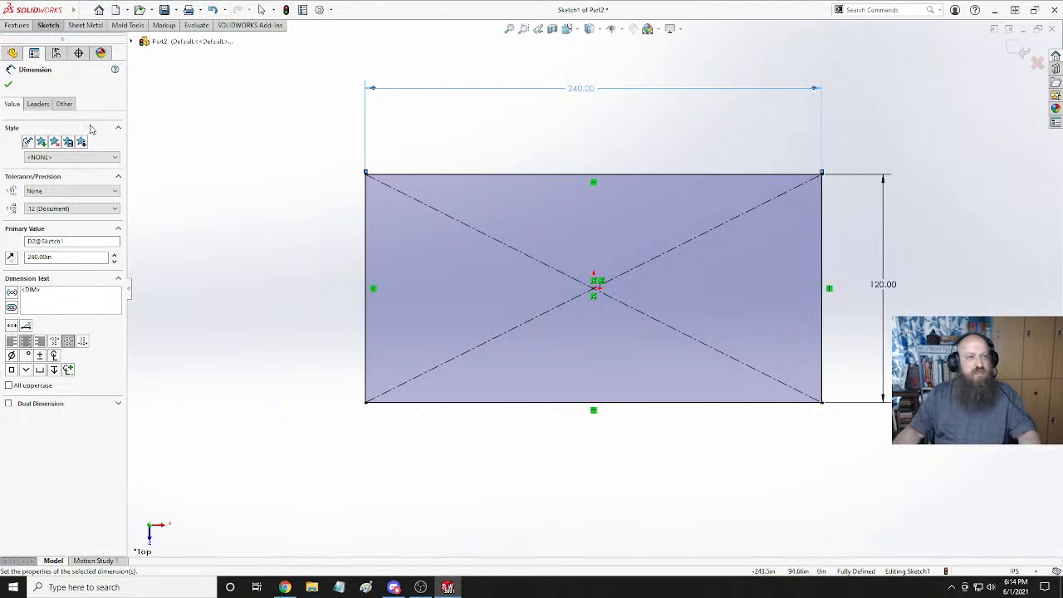
click(7, 80)
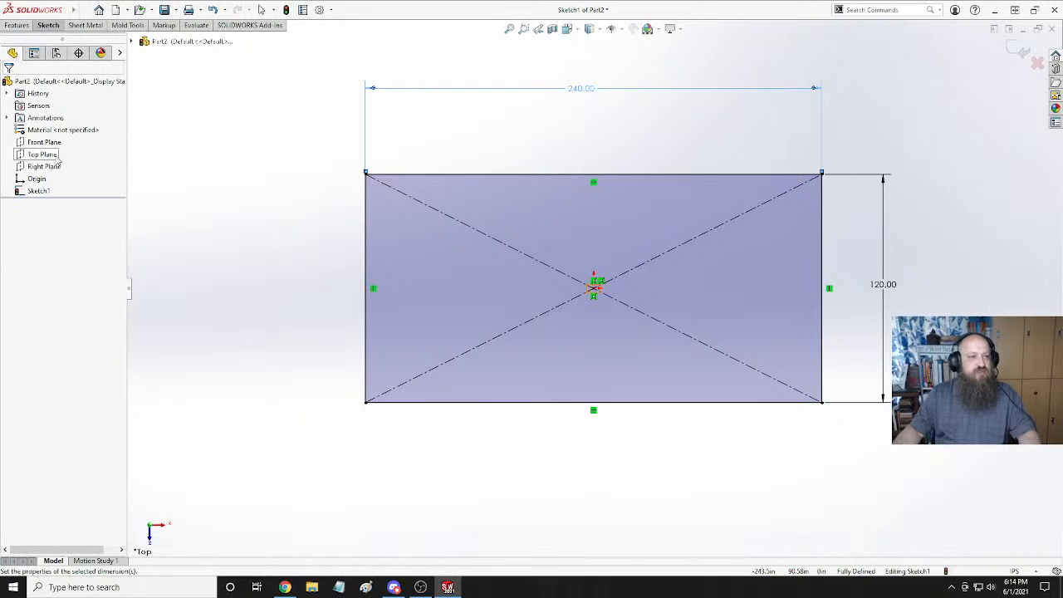
Exit the base sketch and extrude the rectangle to a blind depth of 6 in with Boss-Extrude.
click(1020, 51)
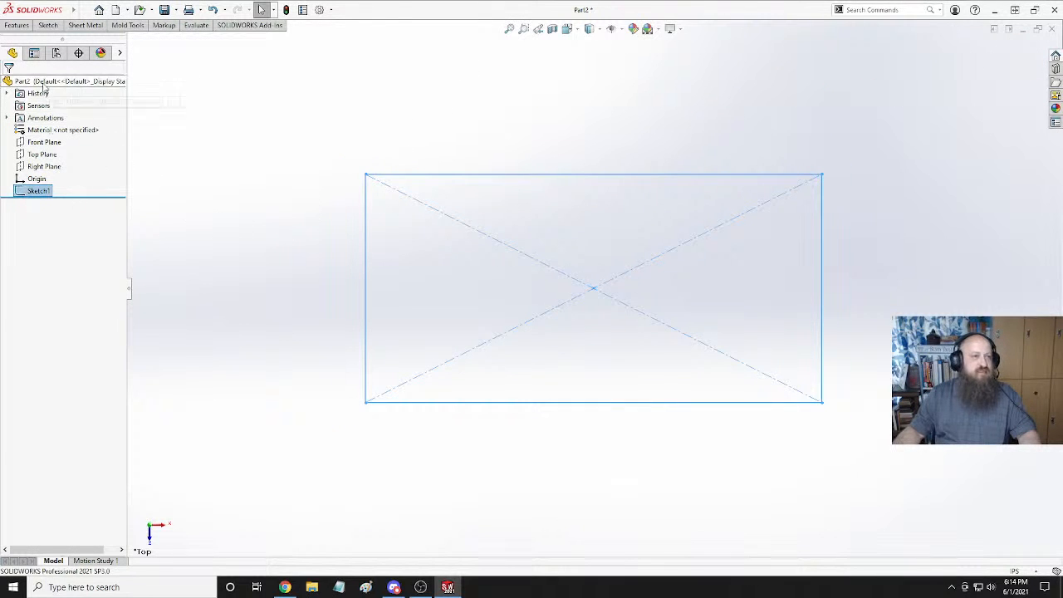
right_click(25, 194)
click(29, 194)
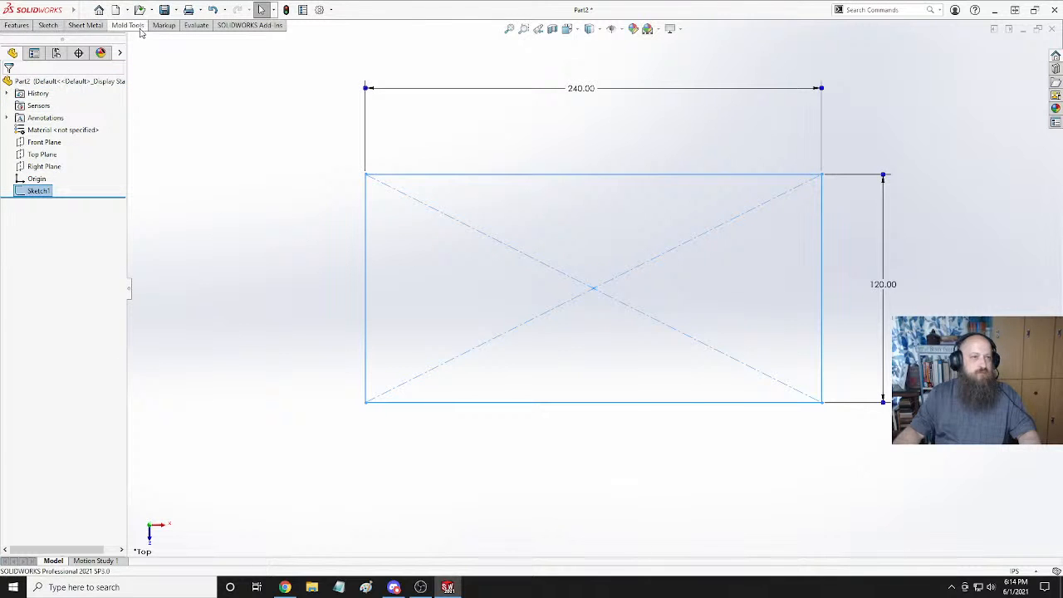
click(18, 25)
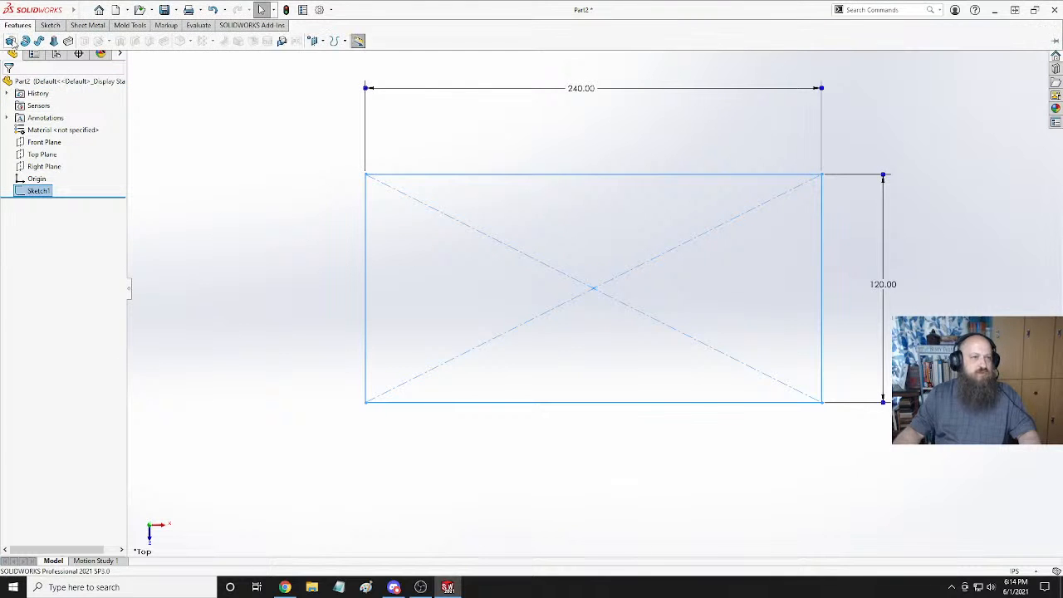
click(11, 42)
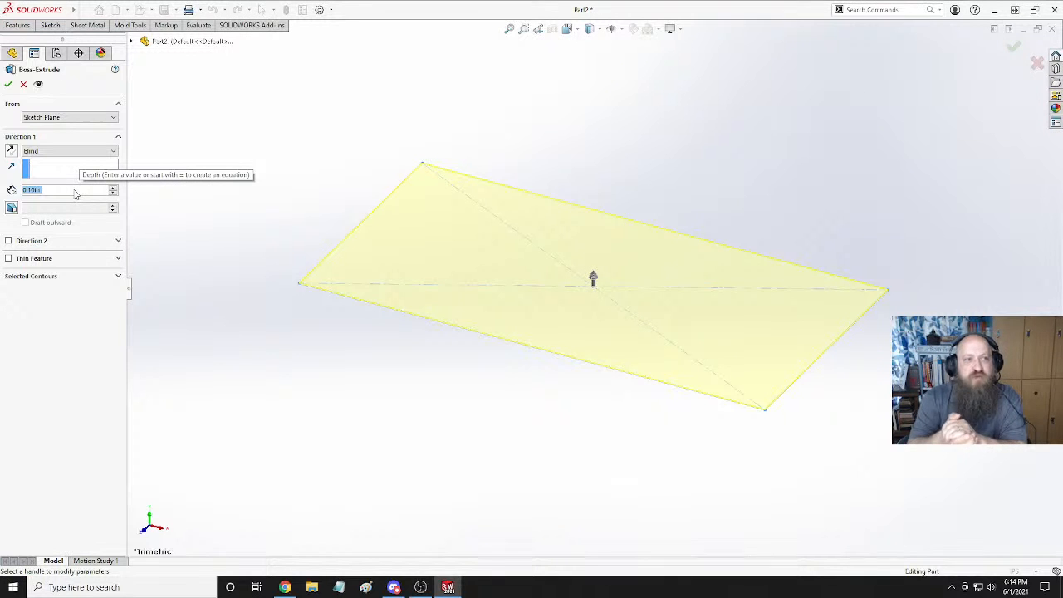
text(4)
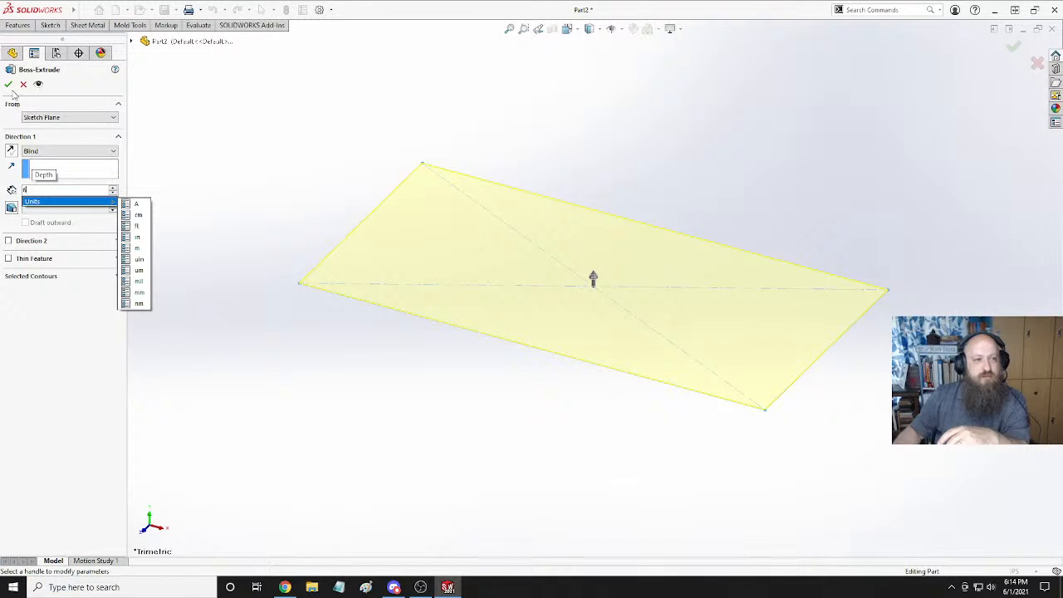
key(Return)
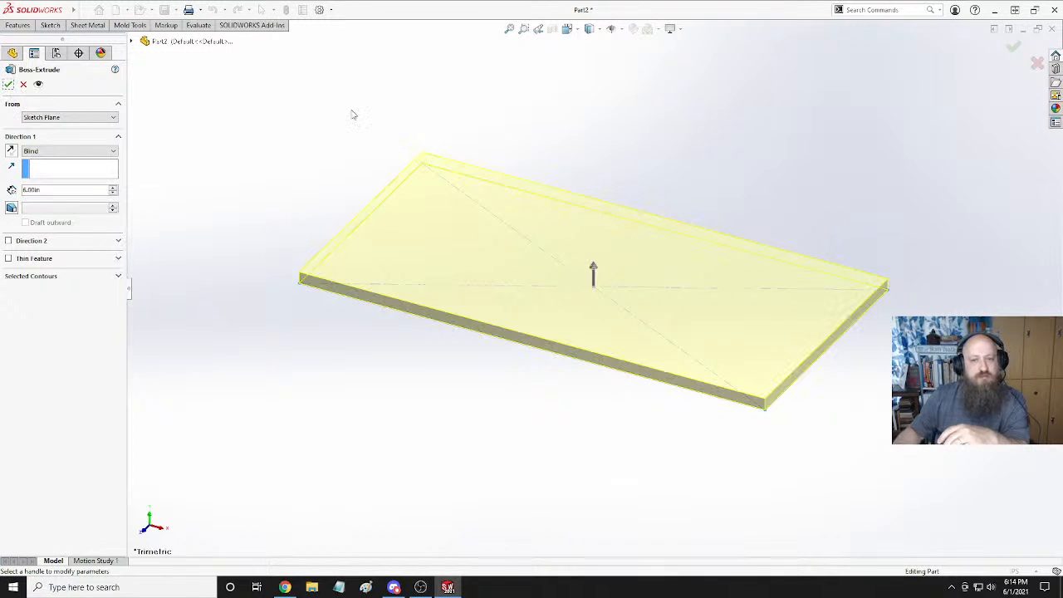
click(9, 84)
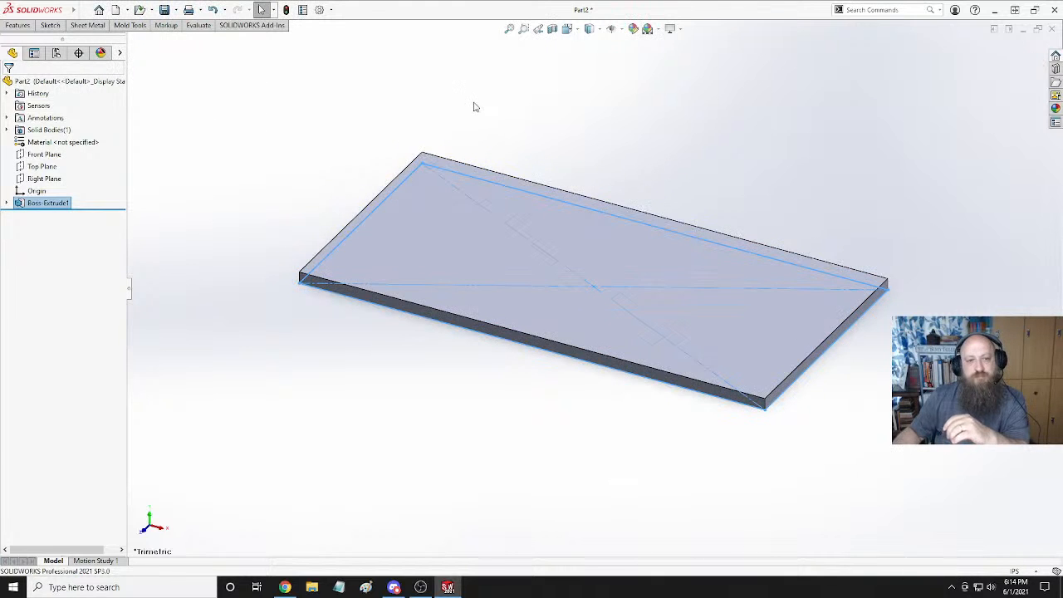
Open the part's material library and look through the Other Non-metals category for a suitable slab material.
right_click(64, 147)
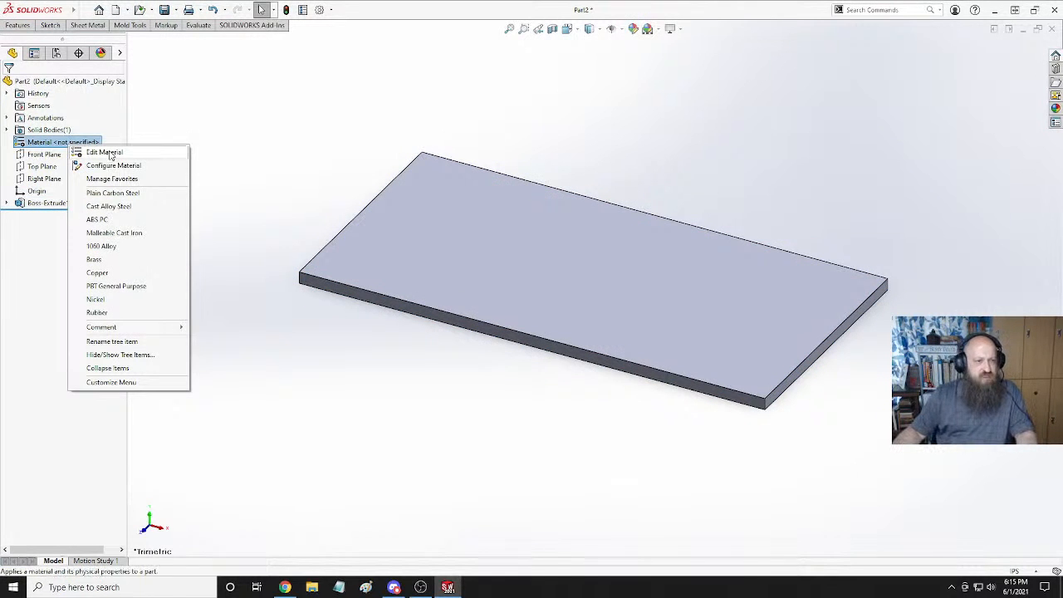
click(110, 153)
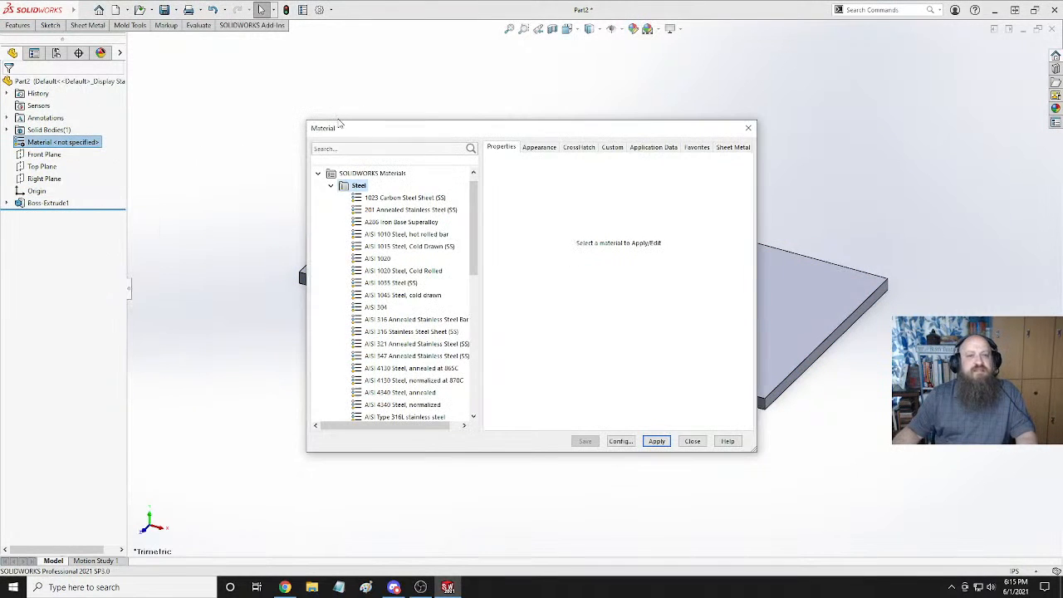
click(331, 186)
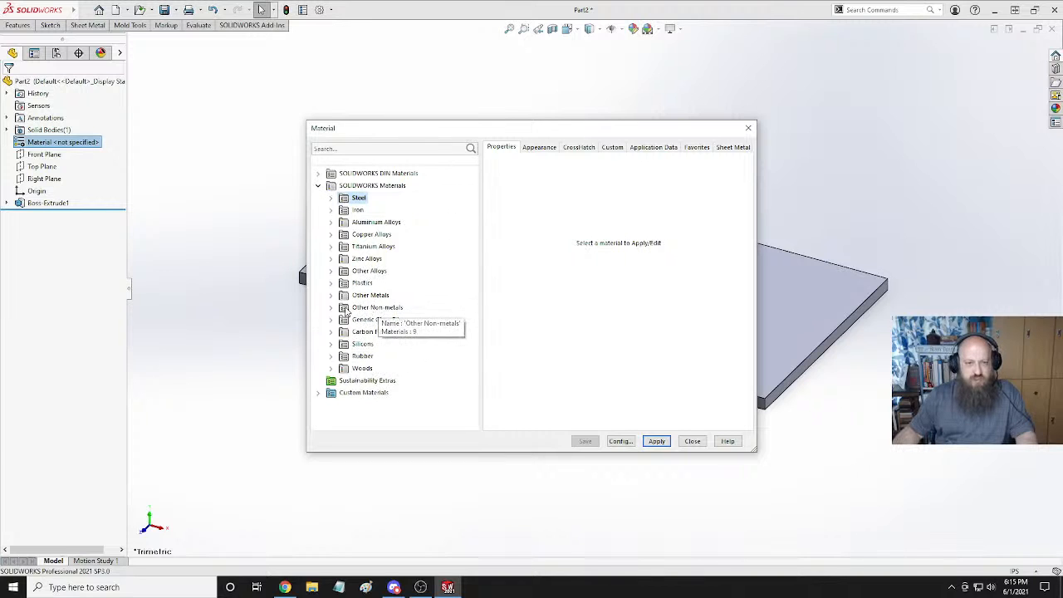
double_click(375, 307)
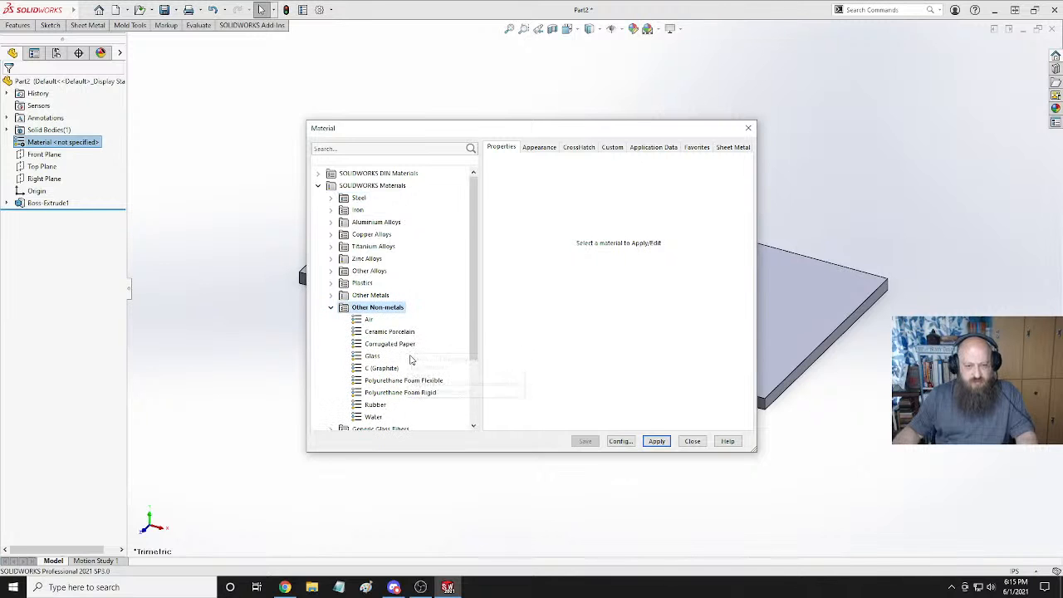
scroll(408, 400, down, 1)
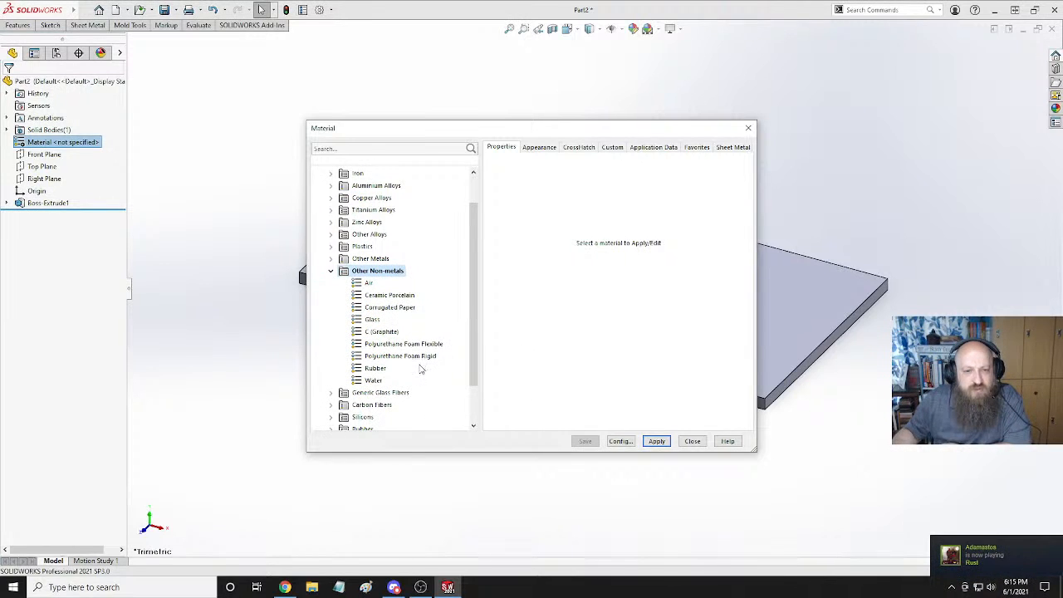
scroll(418, 375, down, 1)
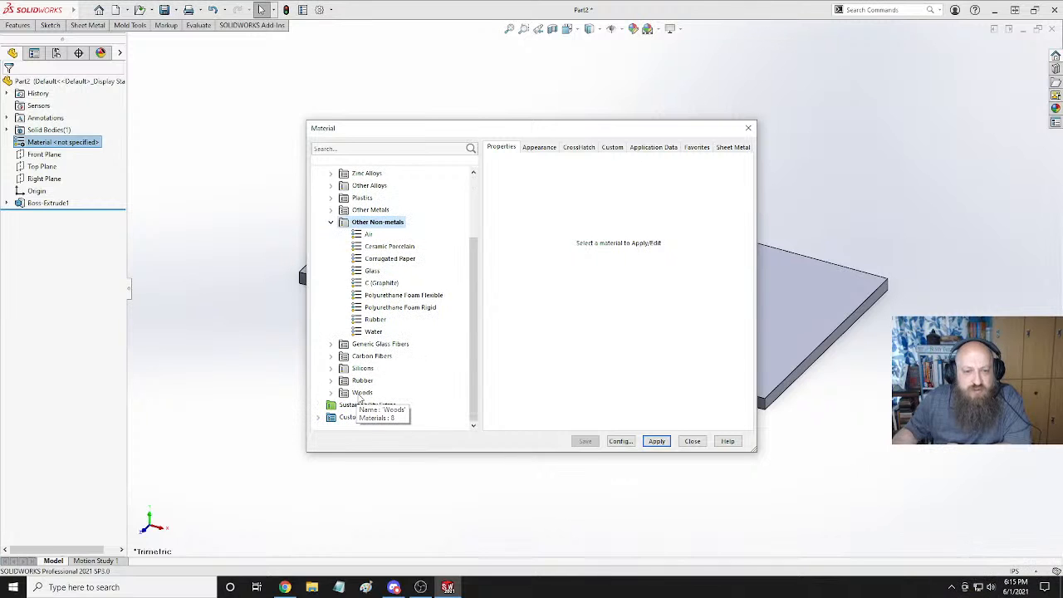
click(331, 223)
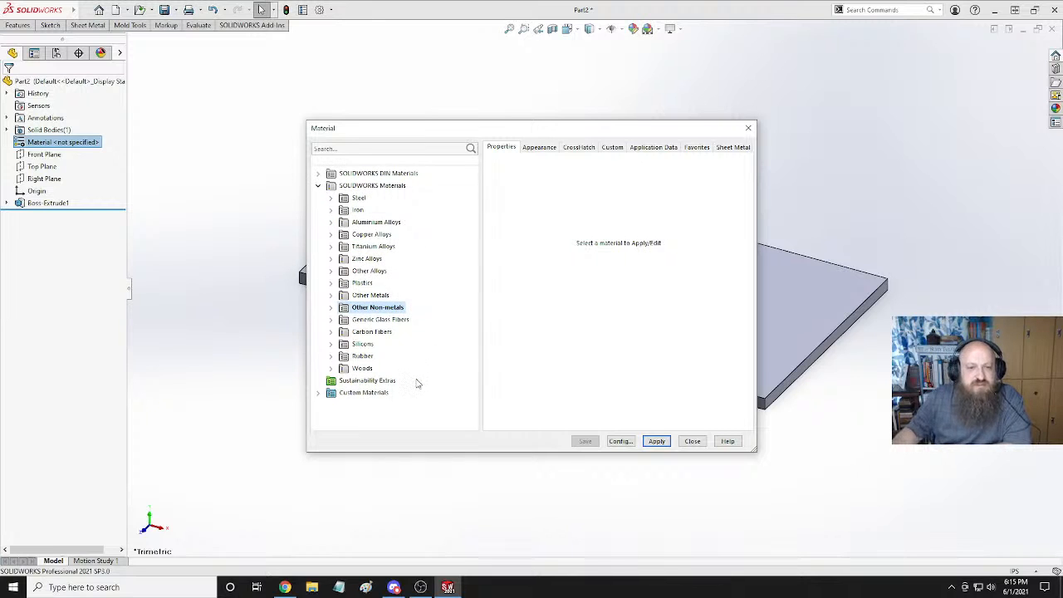
Check Custom Materials, Sustainability Extras and Other Non-metals for a suitable material, and close the library without applying one.
click(323, 393)
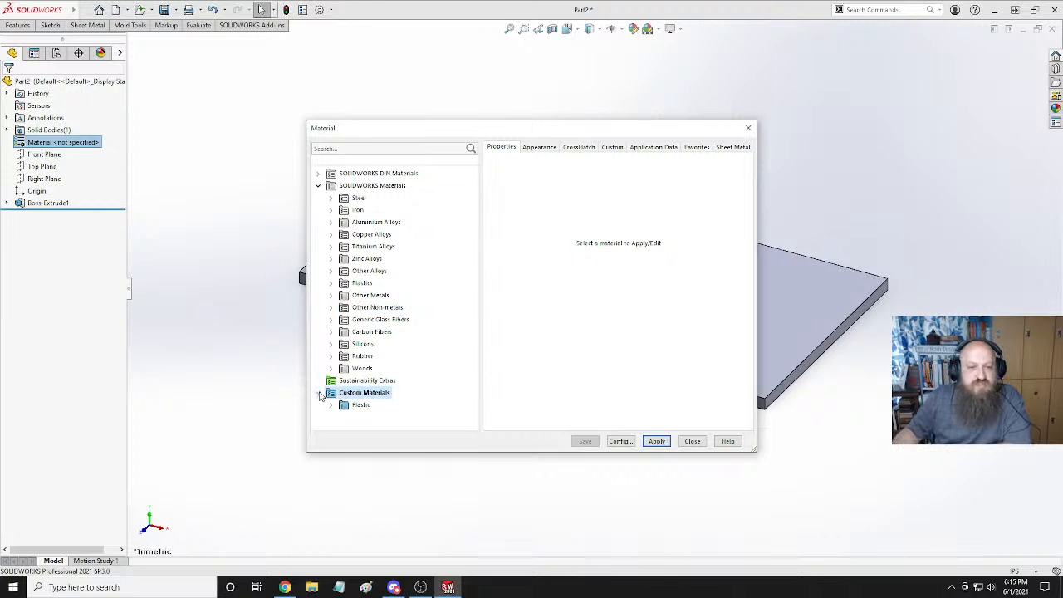
click(319, 394)
click(351, 381)
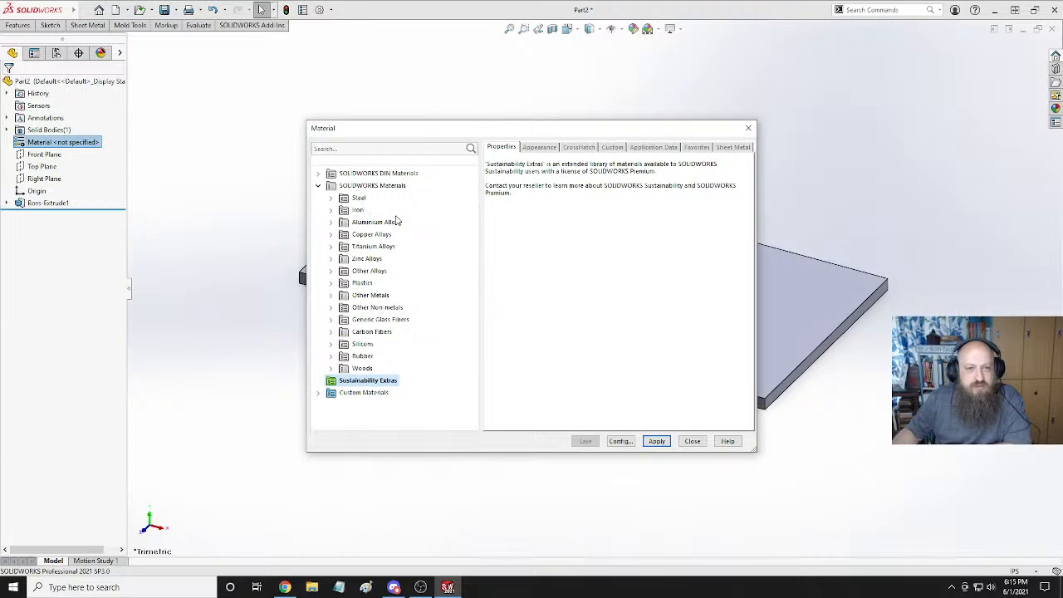
double_click(370, 307)
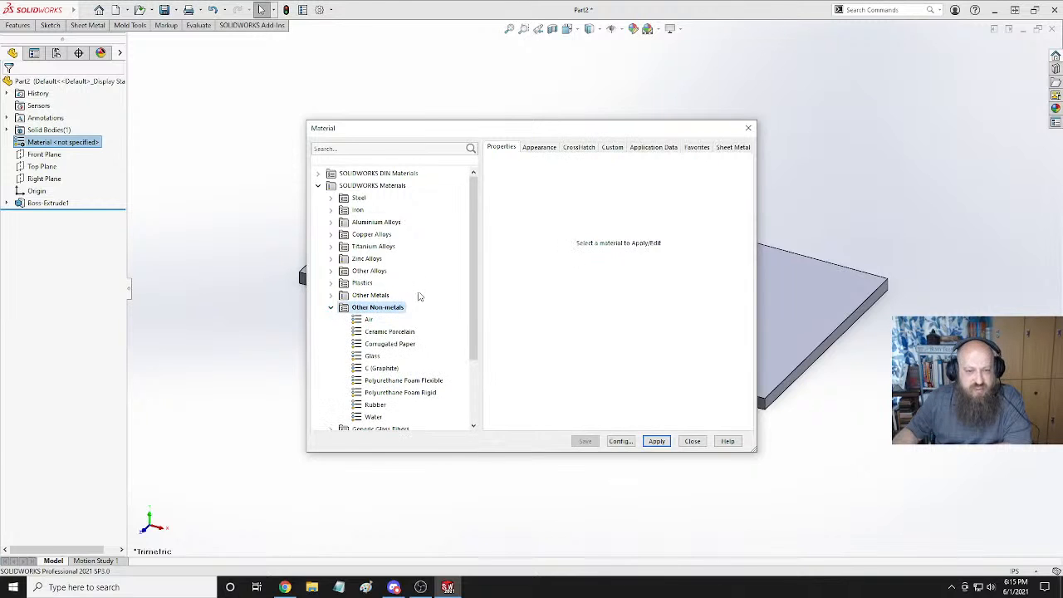
scroll(432, 322, down, 1)
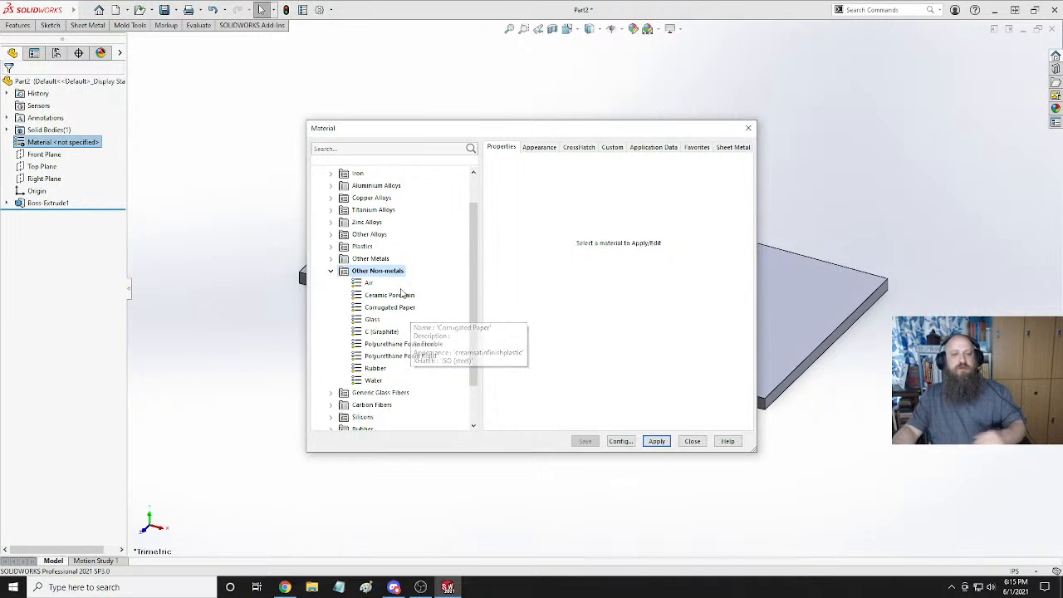
click(332, 272)
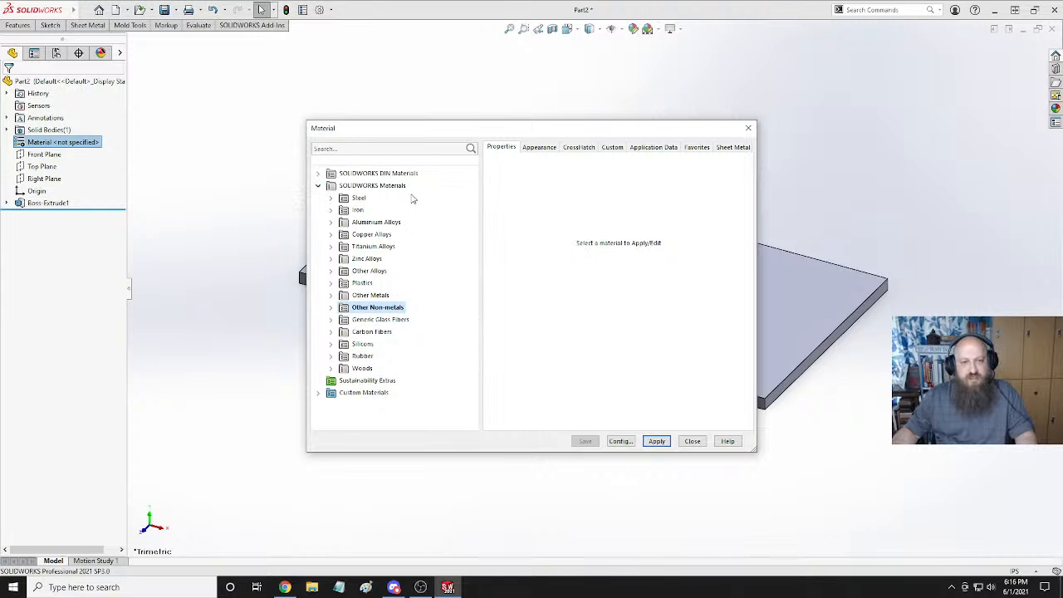
click(317, 185)
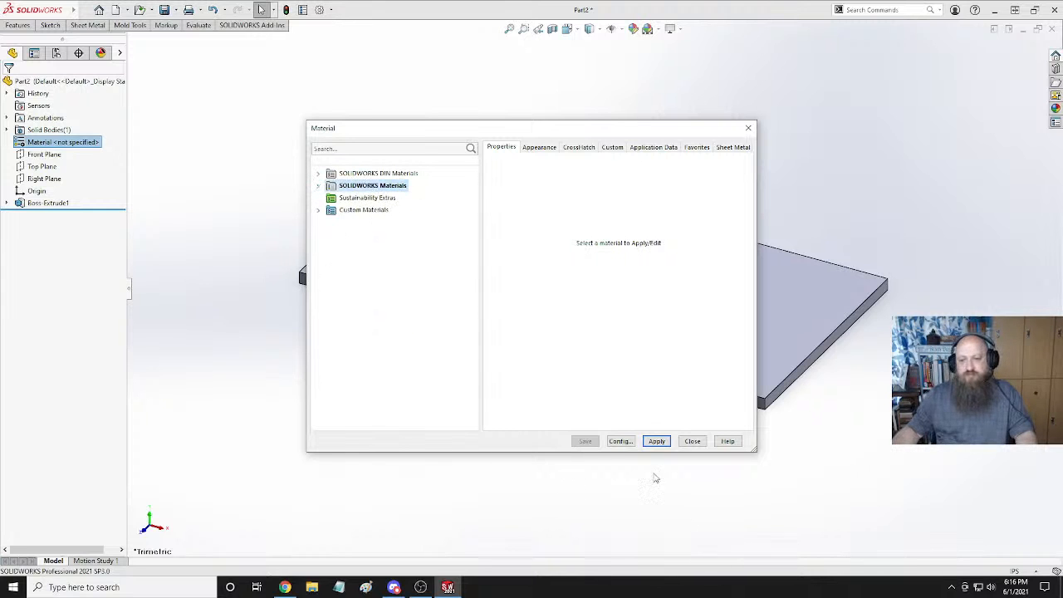
click(692, 442)
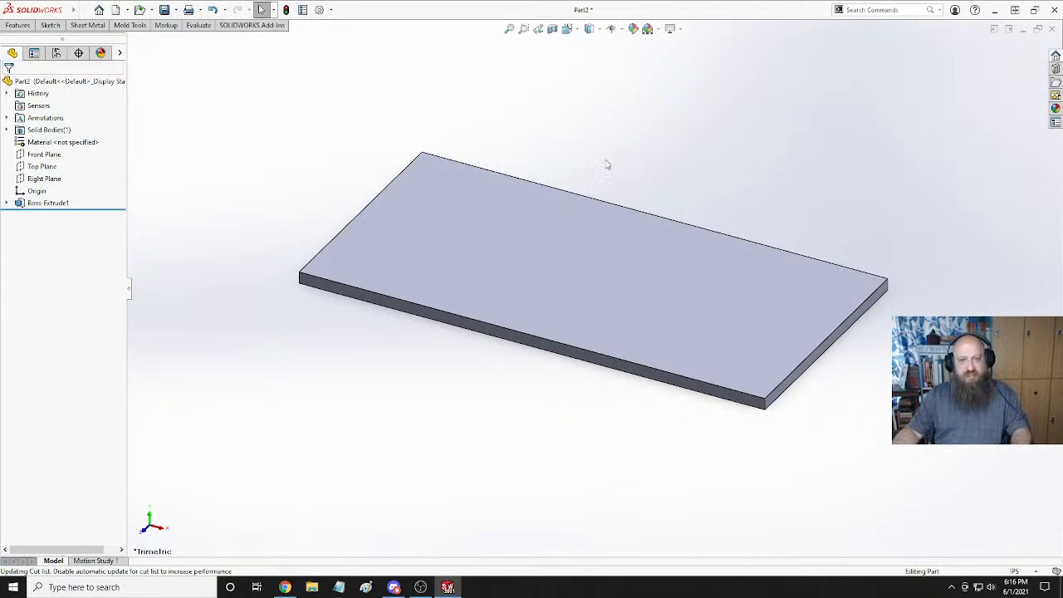
Start saving the part and browse to the iDesignBuildSW folder on the Desktop.
key(ctrl+s)
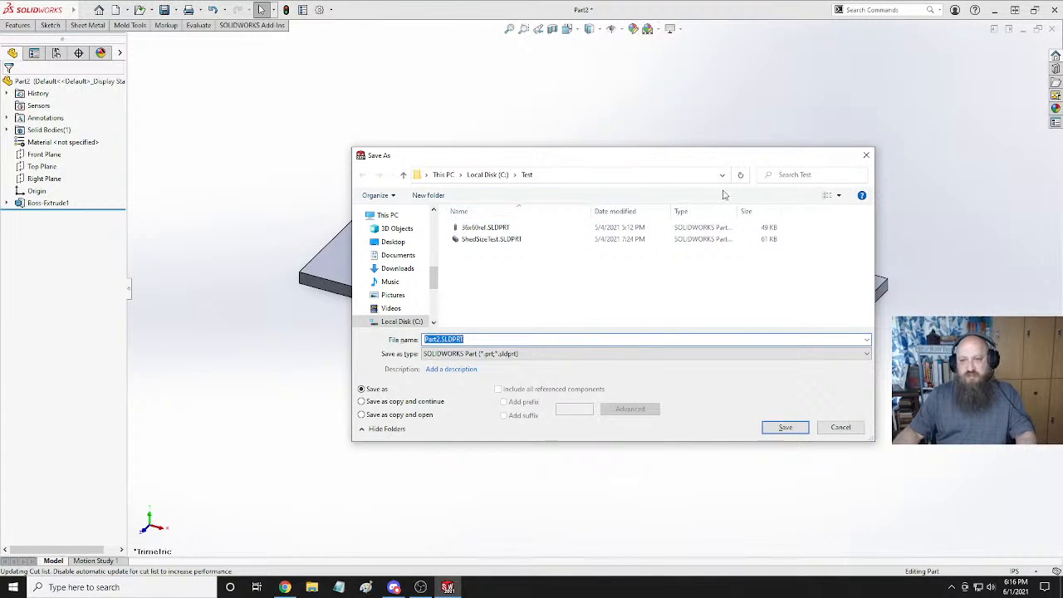
click(722, 174)
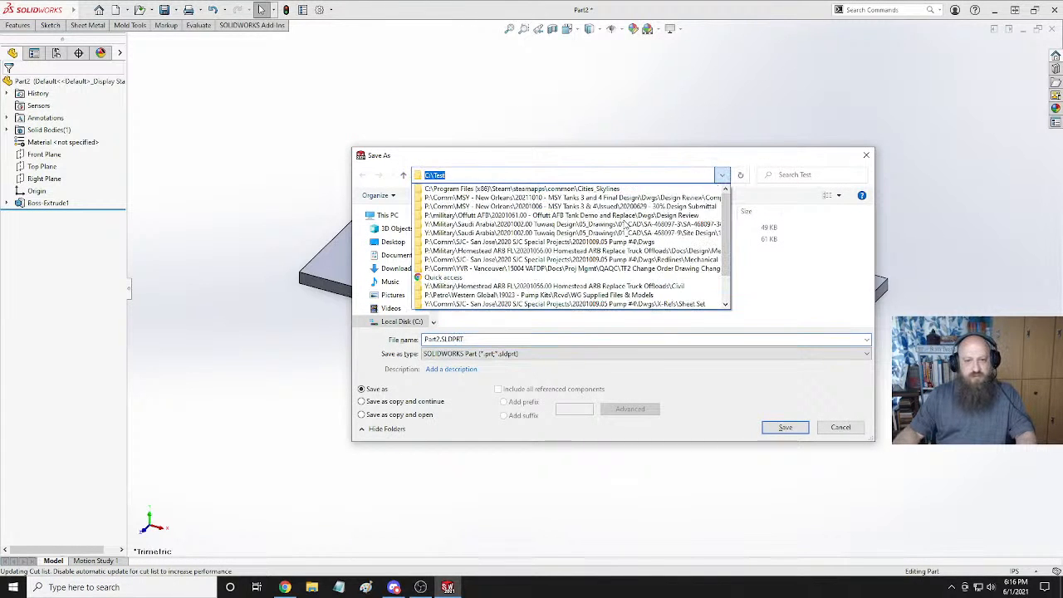
click(763, 301)
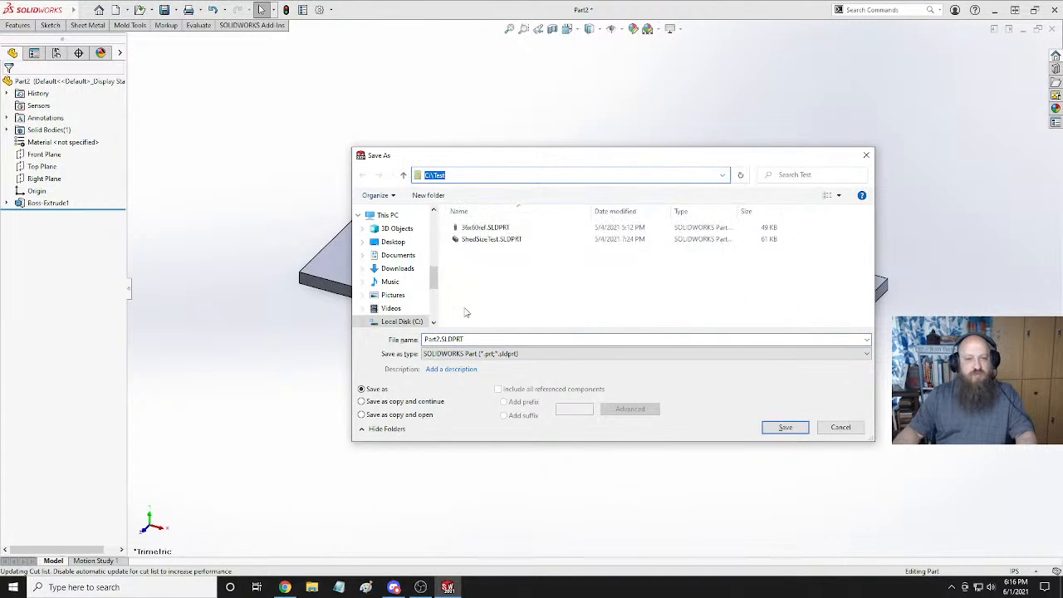
click(403, 323)
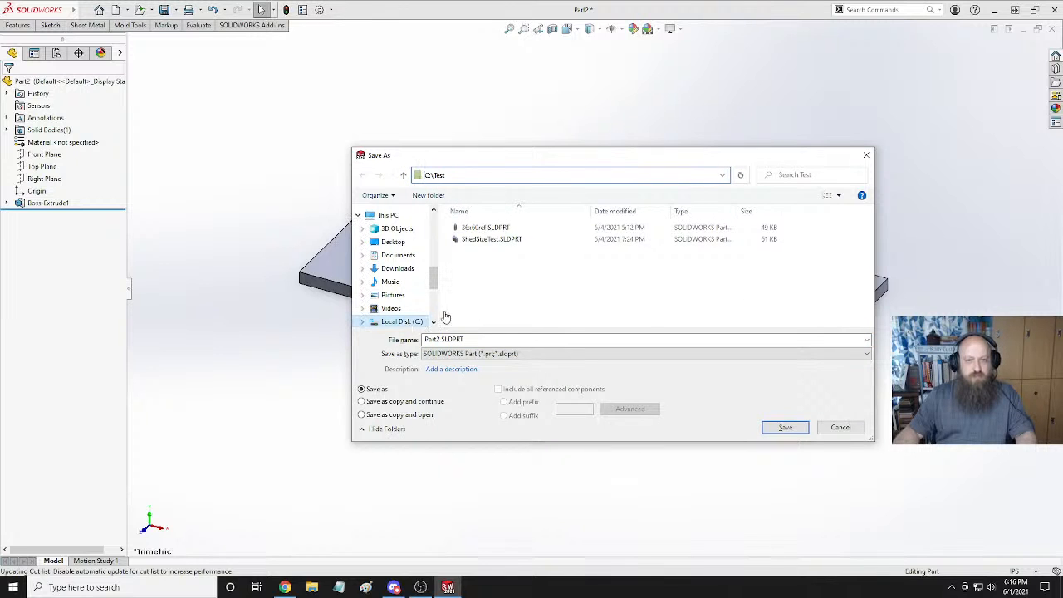
scroll(523, 299, down, 3)
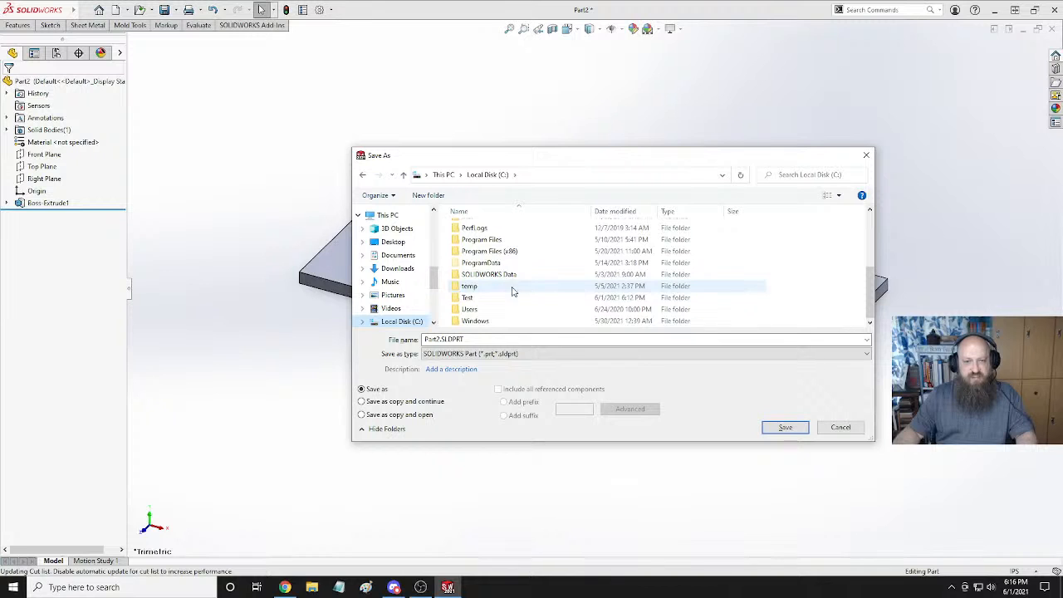
scroll(511, 283, up, 5)
scroll(520, 270, up, 1)
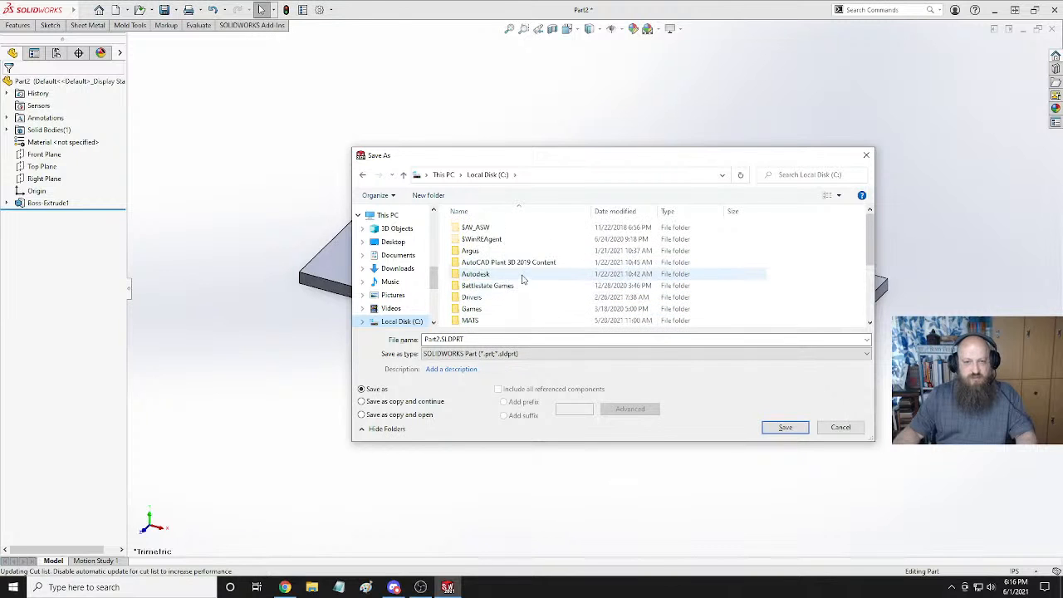
click(393, 242)
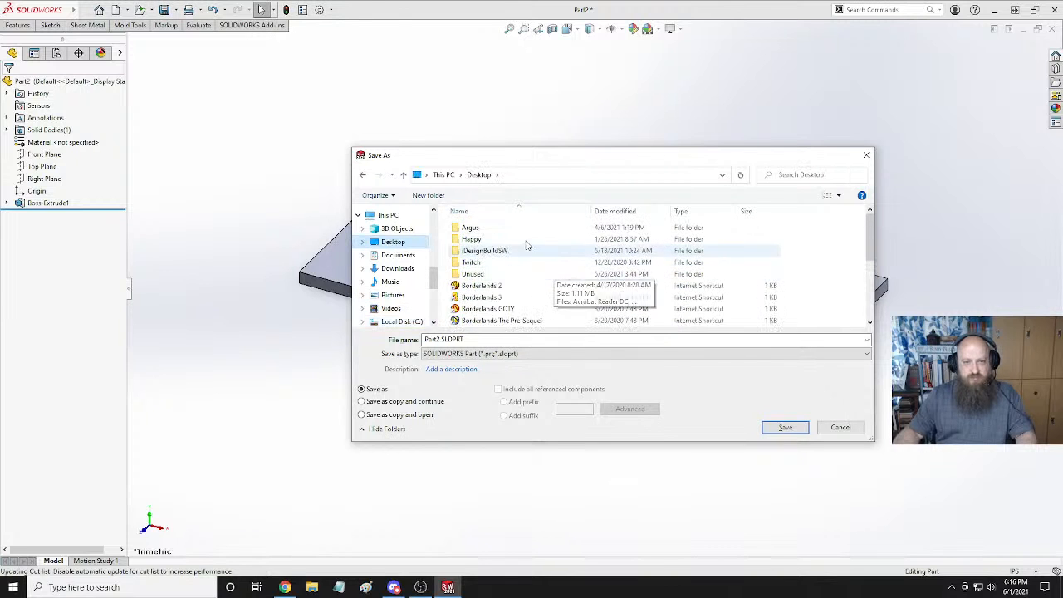
double_click(510, 250)
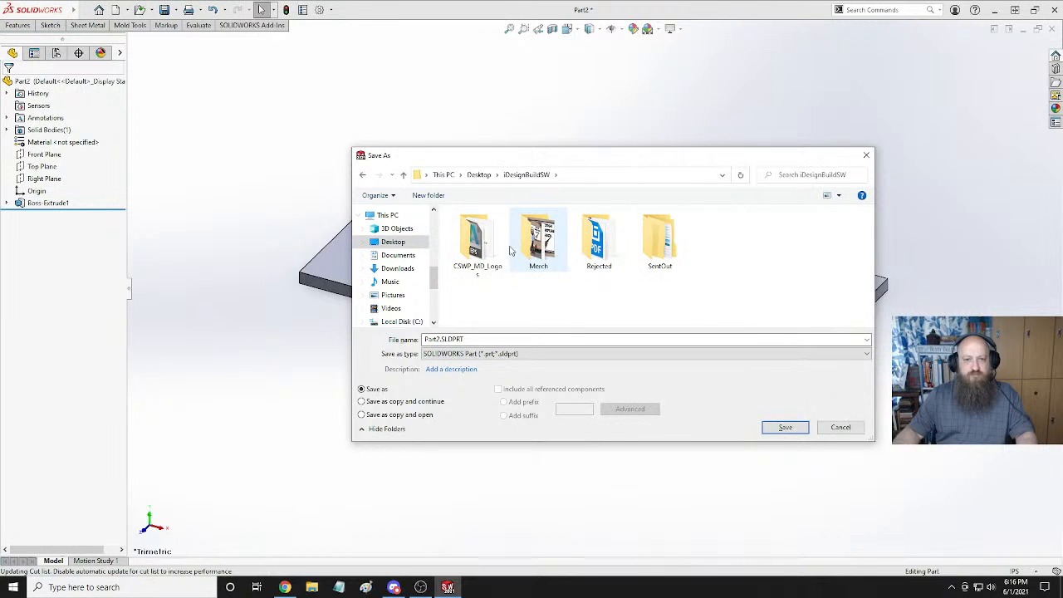
Create a folder named Designs inside iDesignBuildSW and open it.
right_click(745, 244)
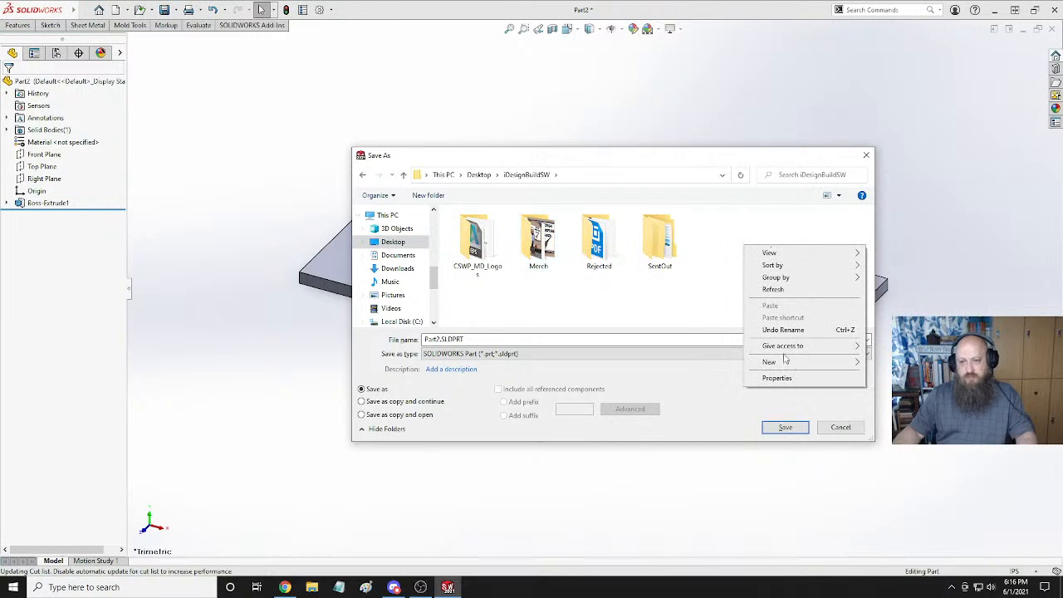
mouse_move(785, 362)
click(876, 363)
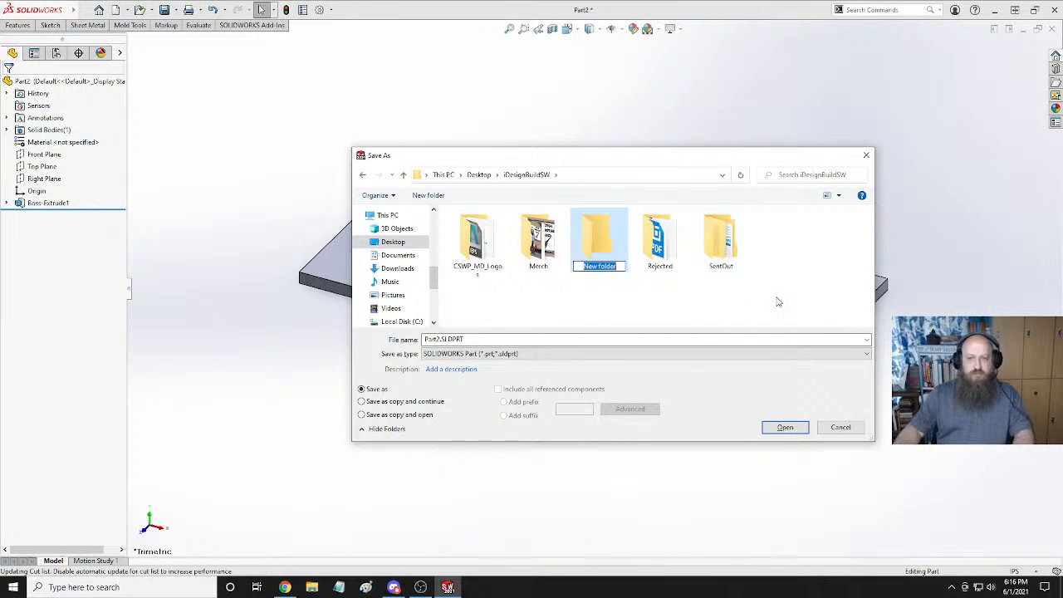
text(Designs)
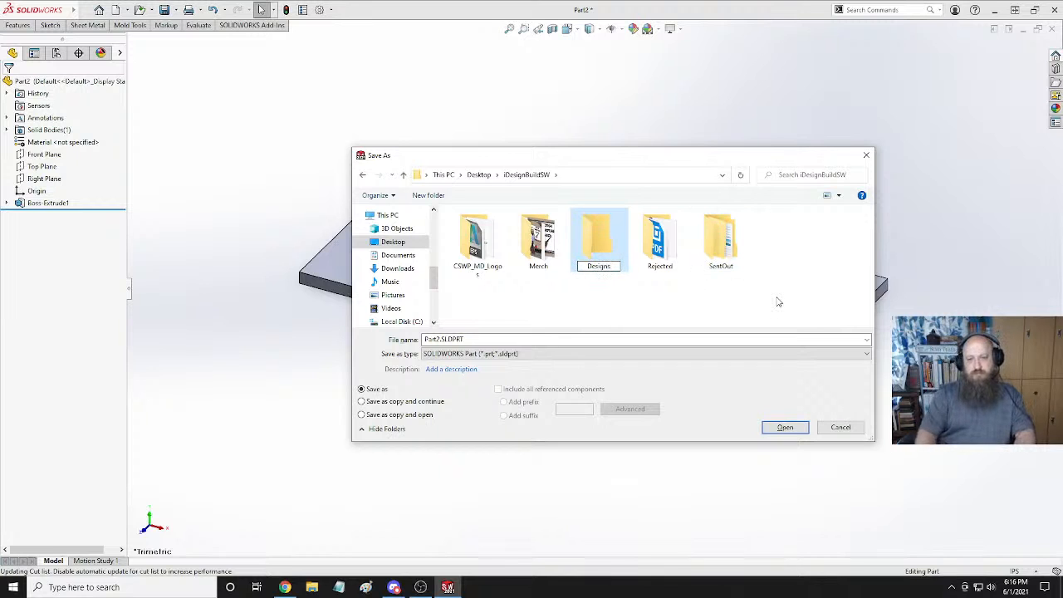
key(Return)
double_click(587, 238)
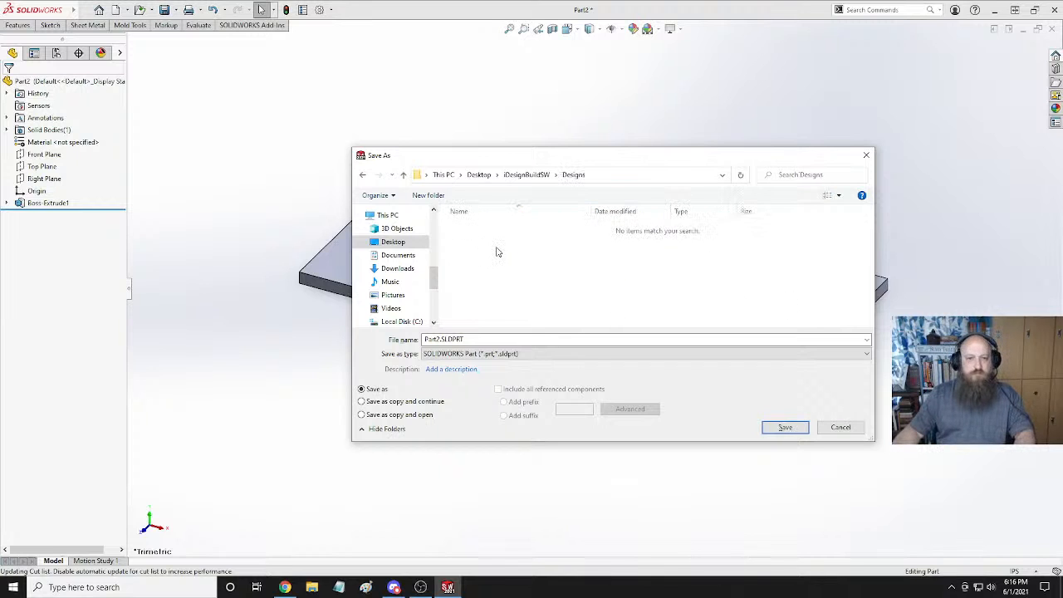
Create a folder named 10x20Shed inside the Designs folder and open it.
right_click(517, 252)
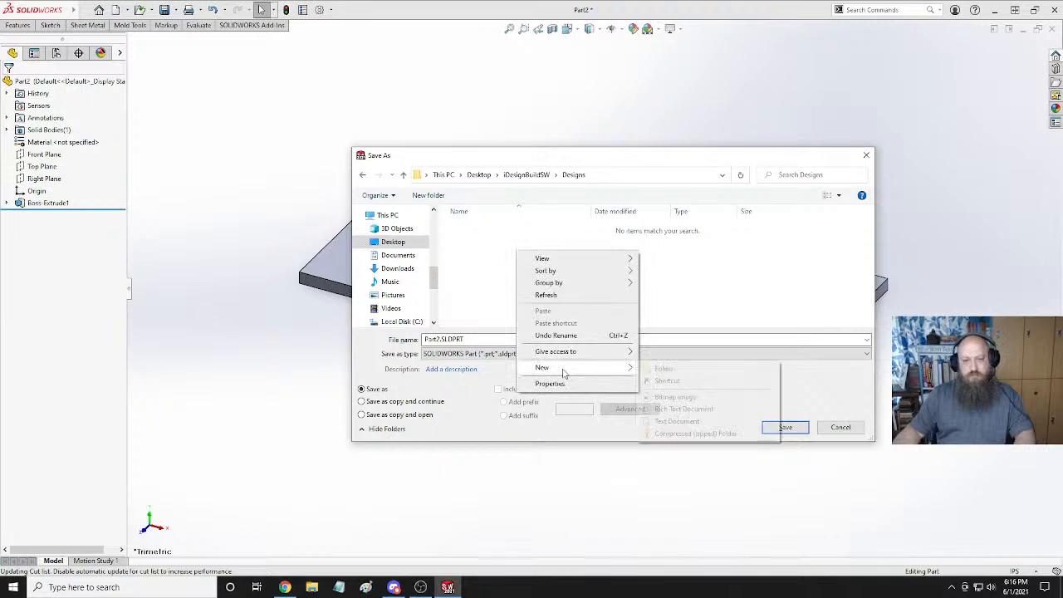
mouse_move(564, 366)
click(656, 371)
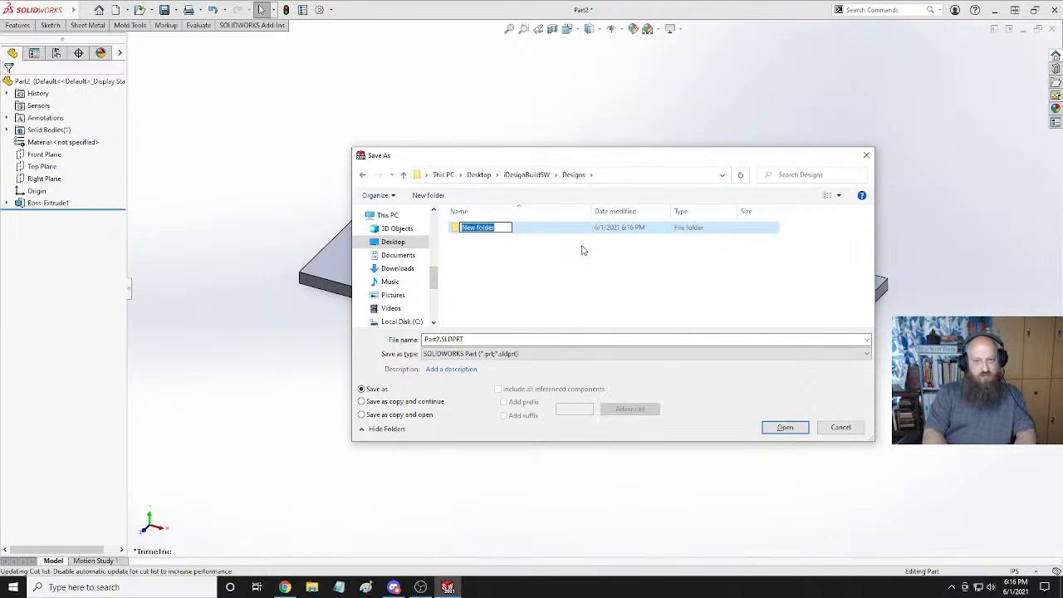
text(10x2)
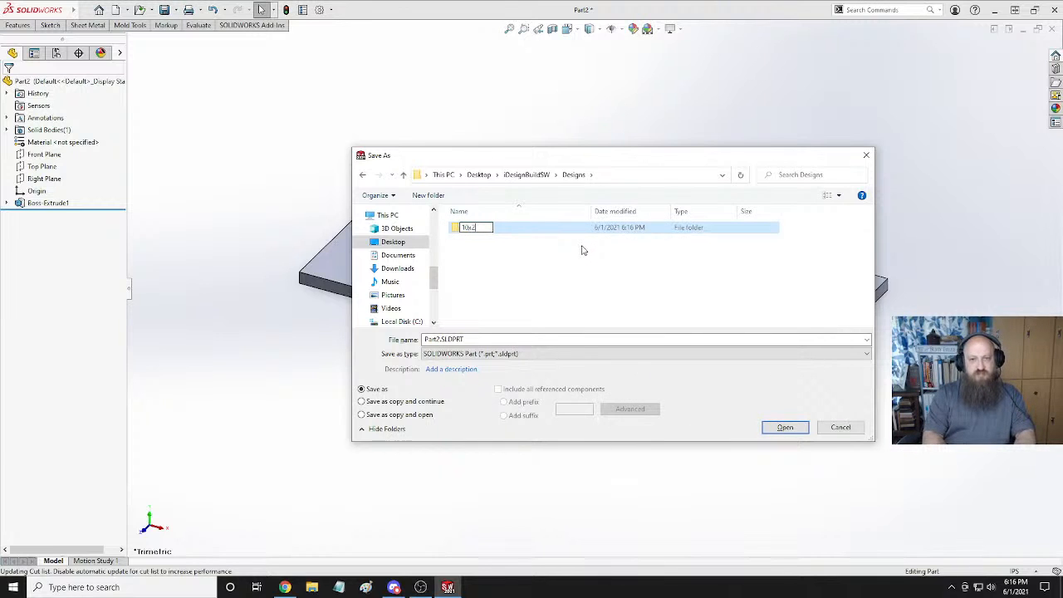
text(0Shed)
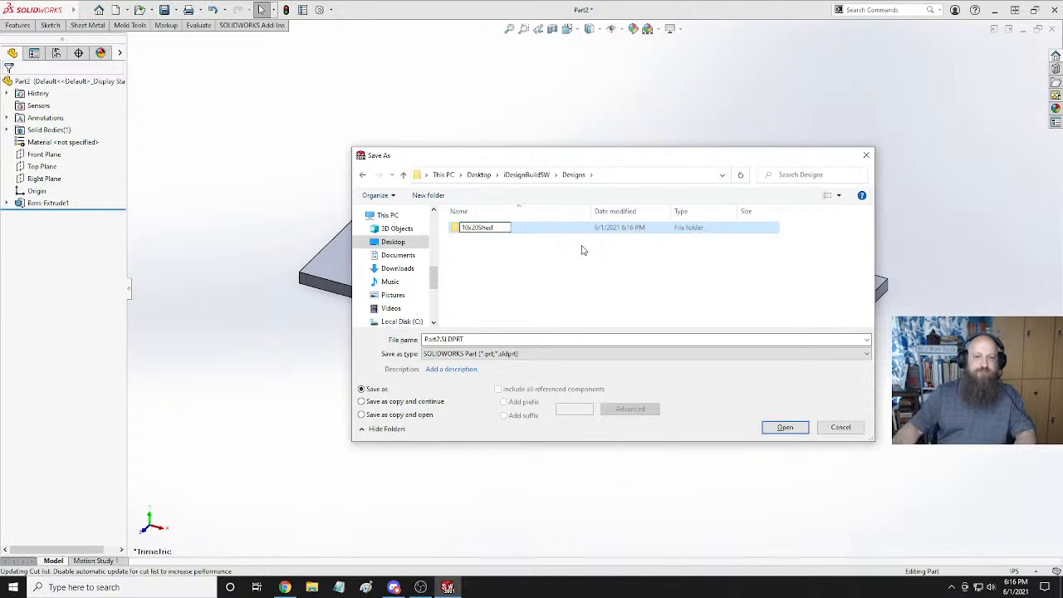
click(582, 248)
click(466, 232)
double_click(545, 230)
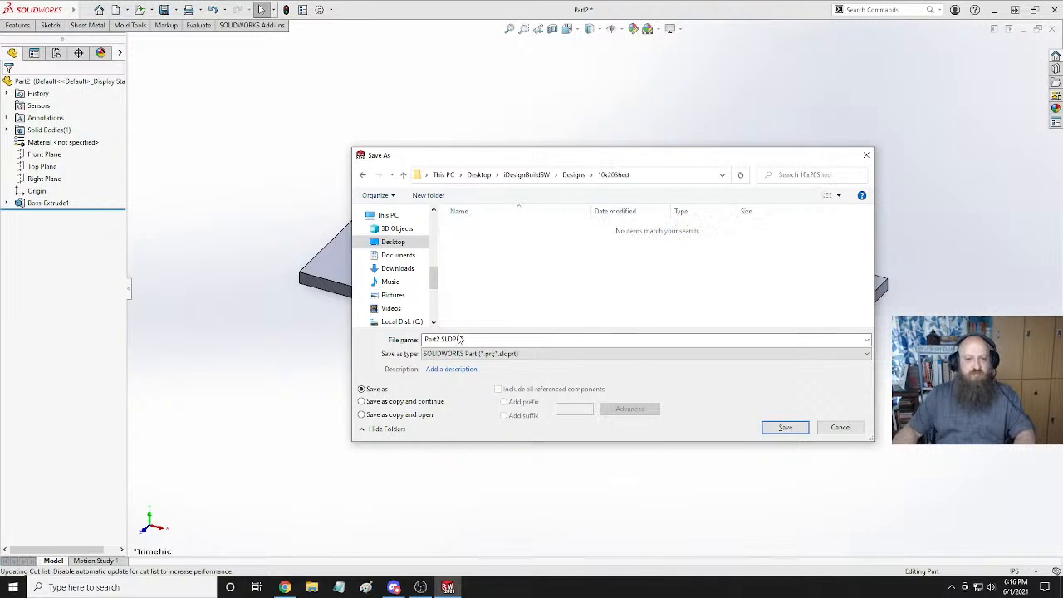
Name the part file 10x20ConcretePad and save it in the 10x20Shed folder.
double_click(438, 341)
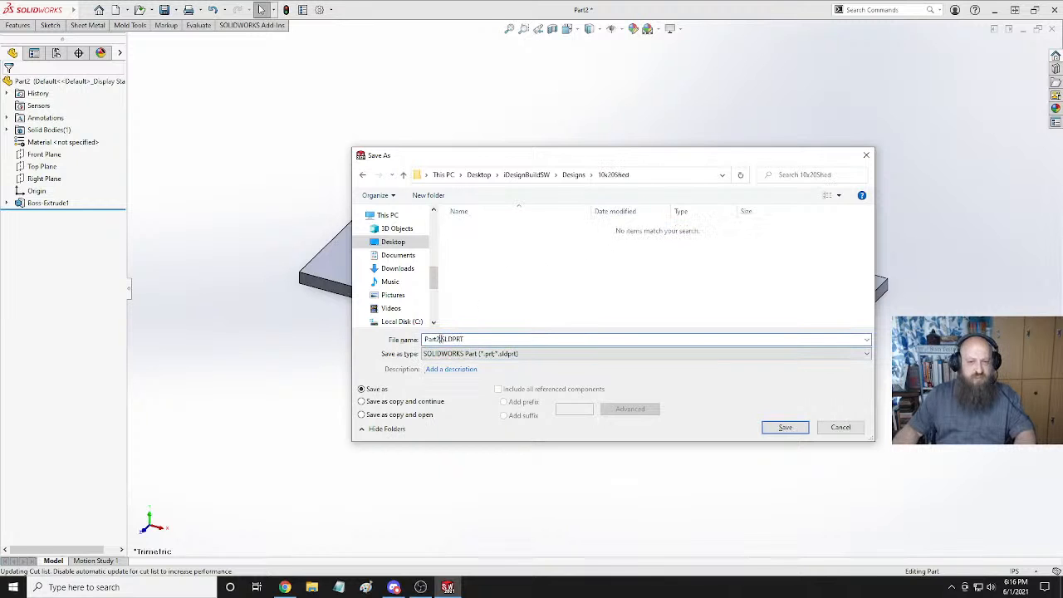
drag(441, 340, 347, 344)
text(10)
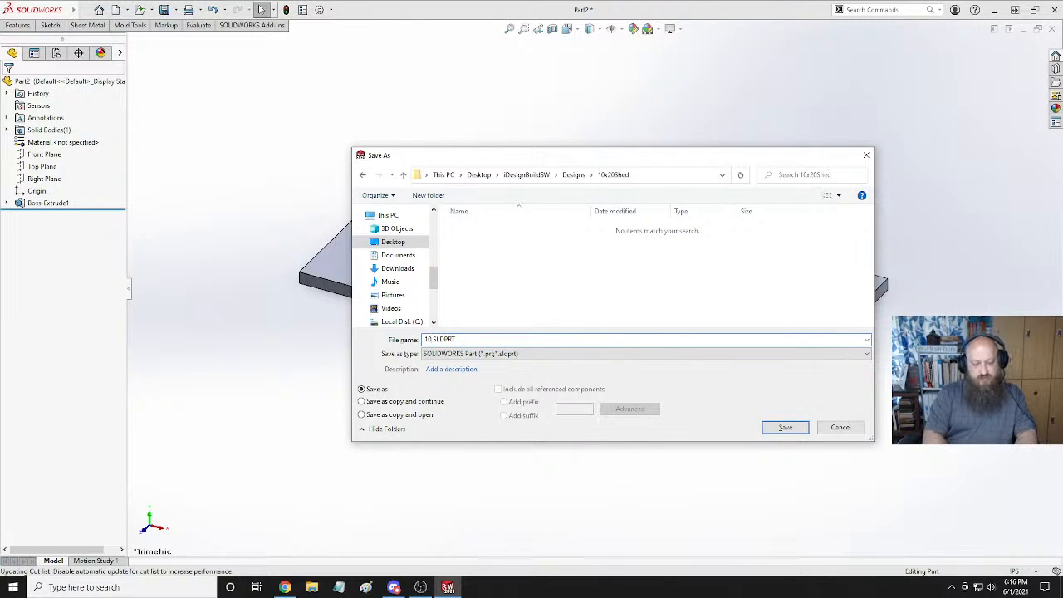
text(x20)
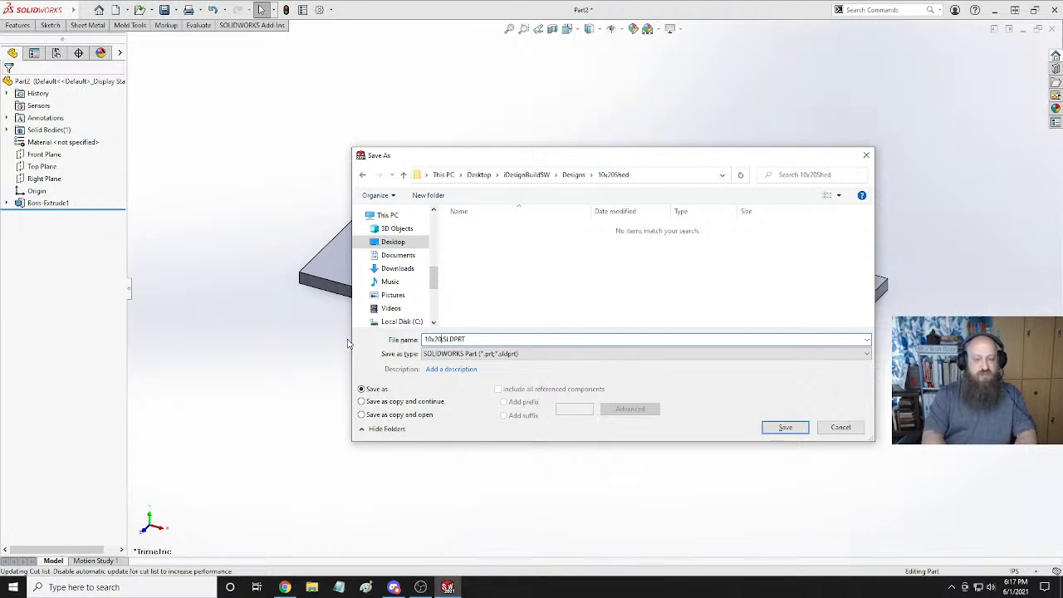
text(Conc)
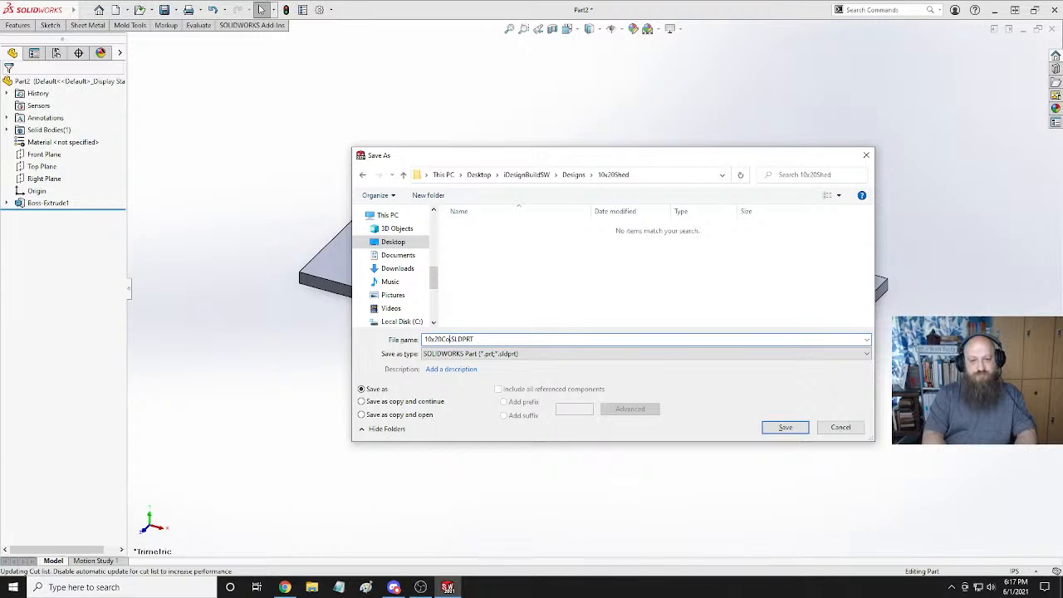
text(rete)
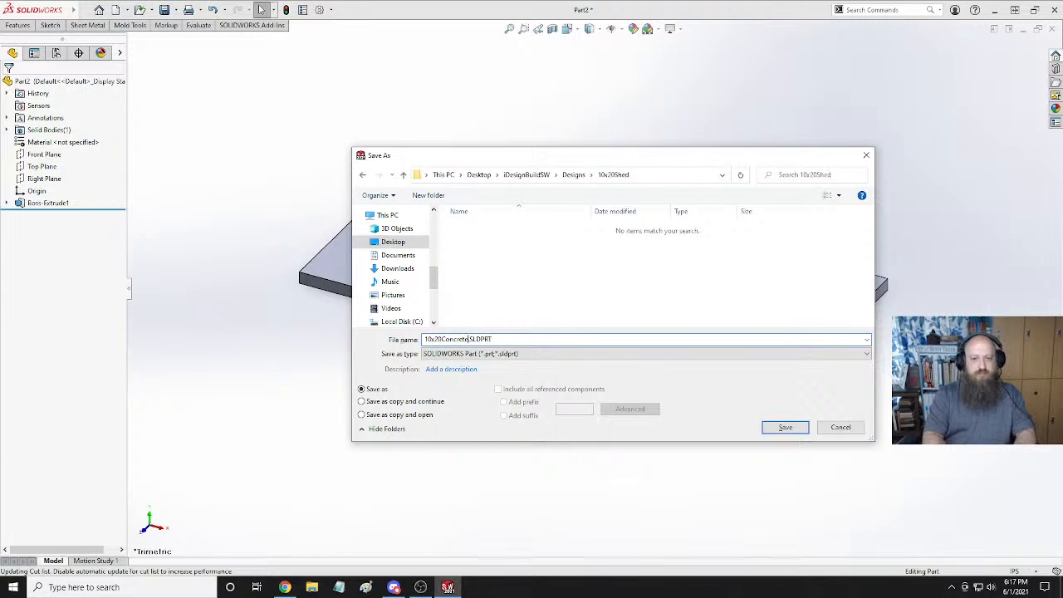
text(Pad)
key(Return)
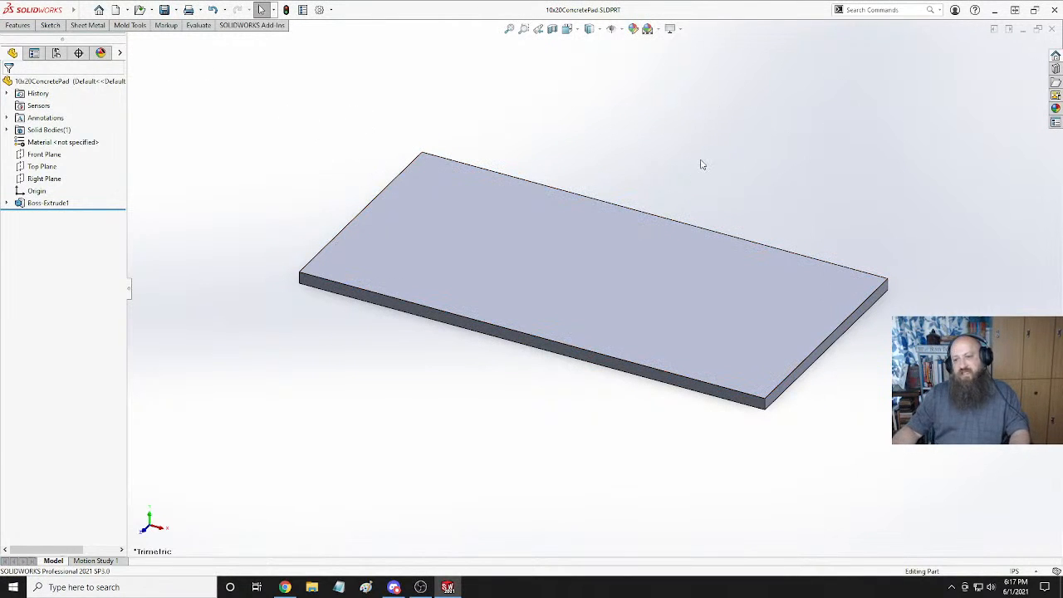
Review the slab's base sketch and its extrusion dimensions, and clear the selection.
click(6, 202)
click(50, 215)
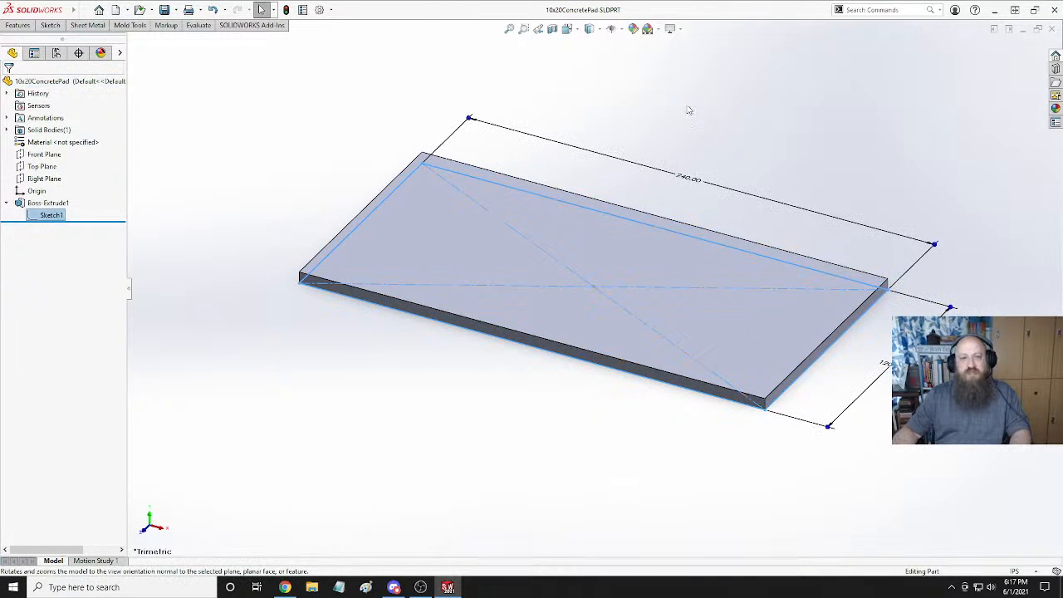
click(43, 206)
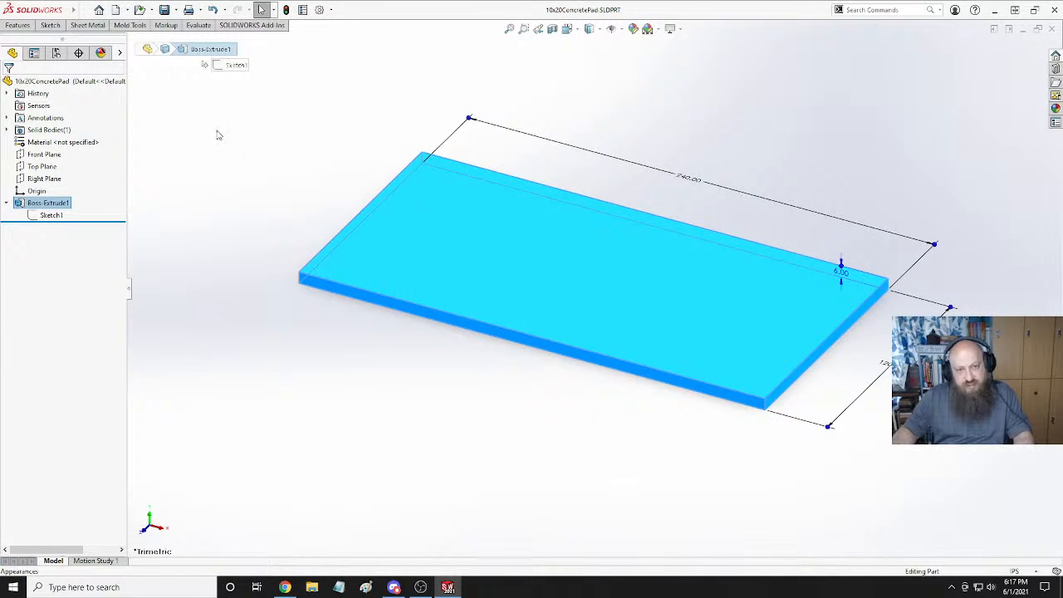
click(302, 169)
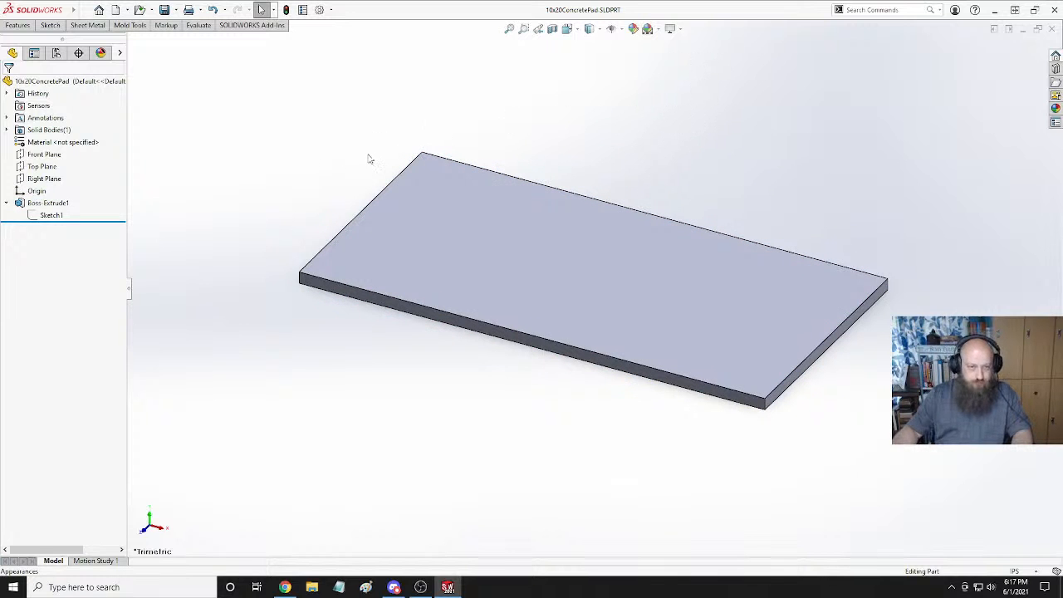
click(84, 10)
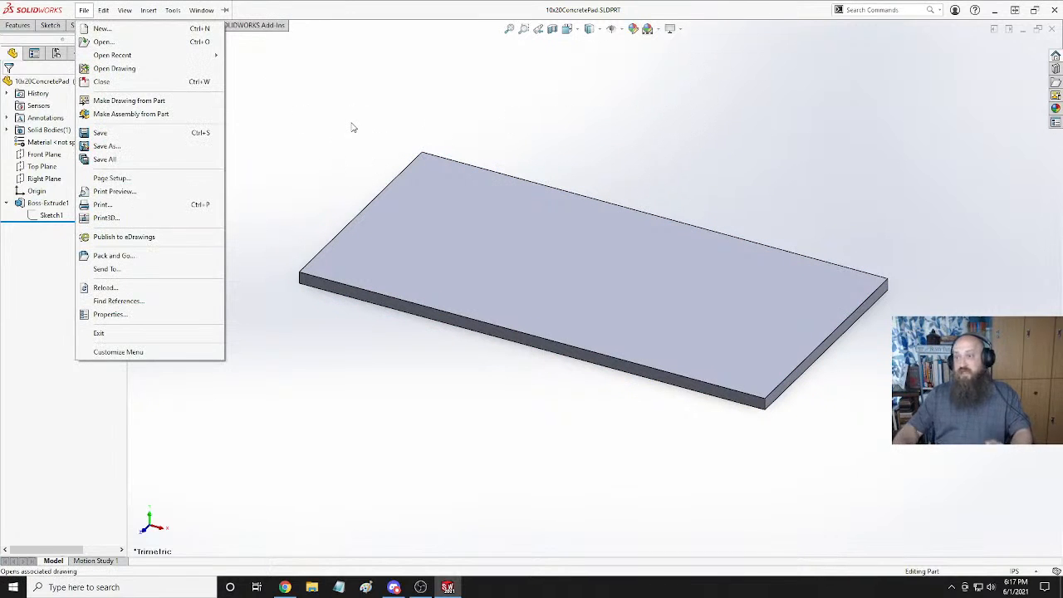
click(224, 10)
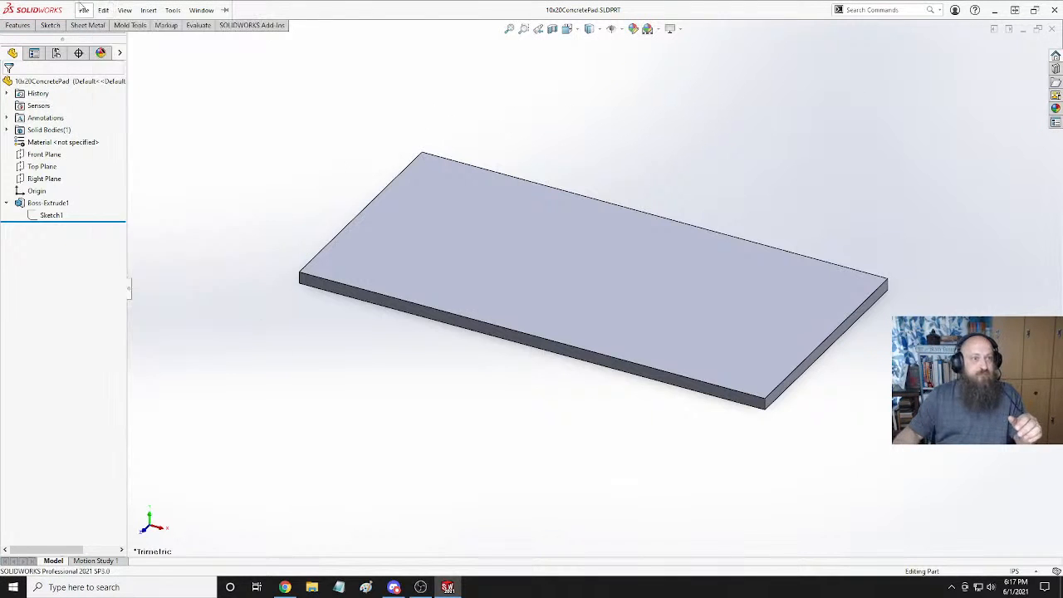
click(83, 10)
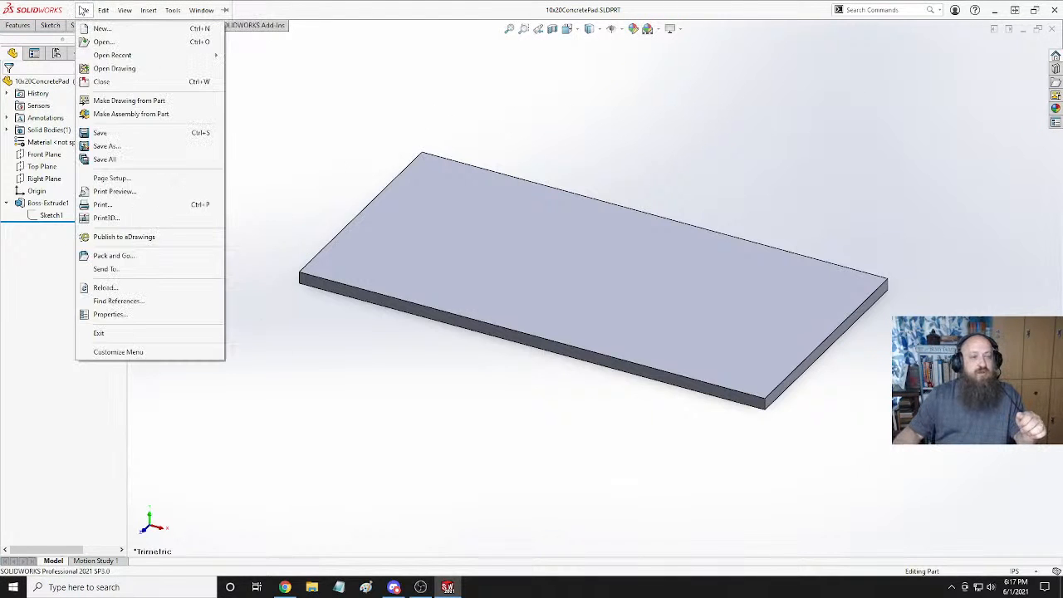
click(83, 10)
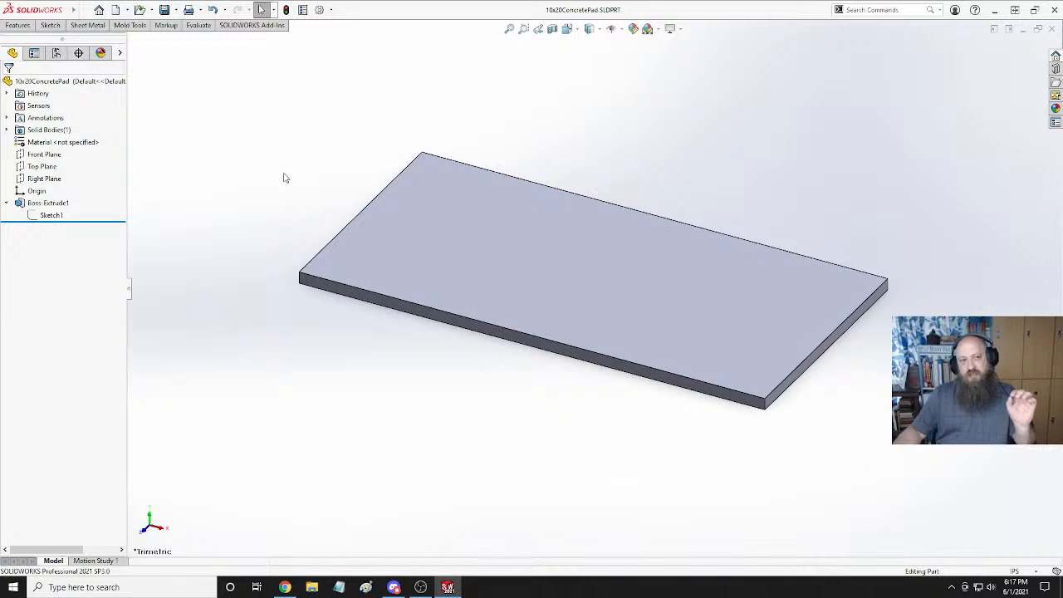
Create a new part document and start a sketch on the Front Plane.
click(116, 9)
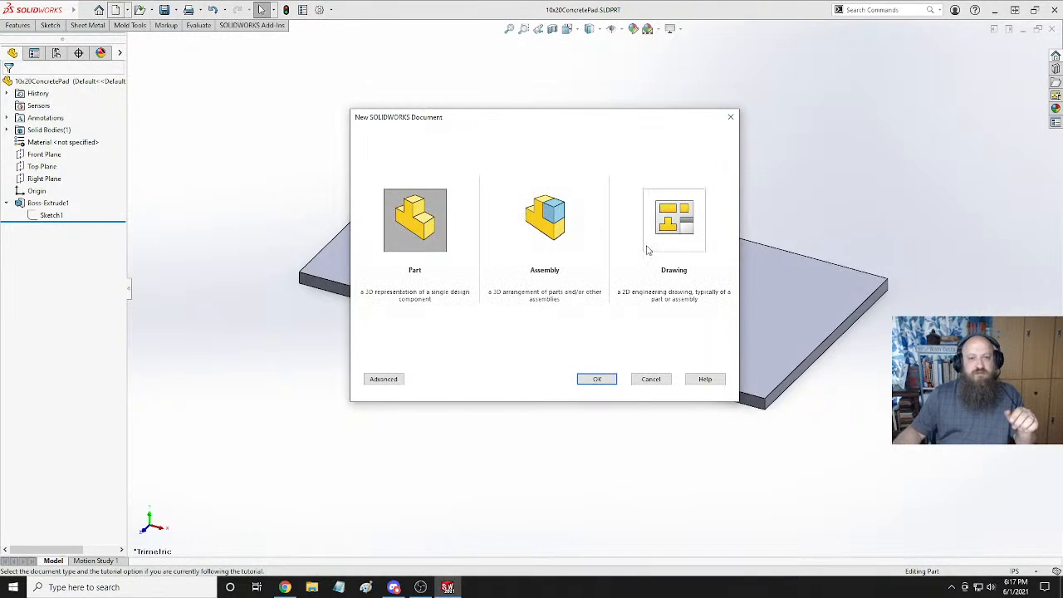
click(597, 380)
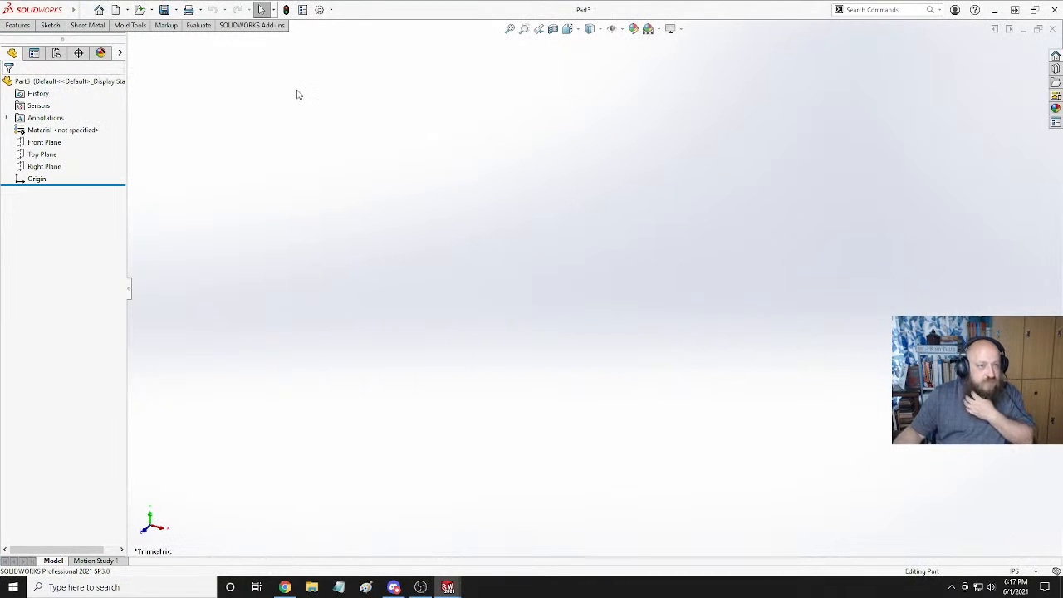
click(37, 156)
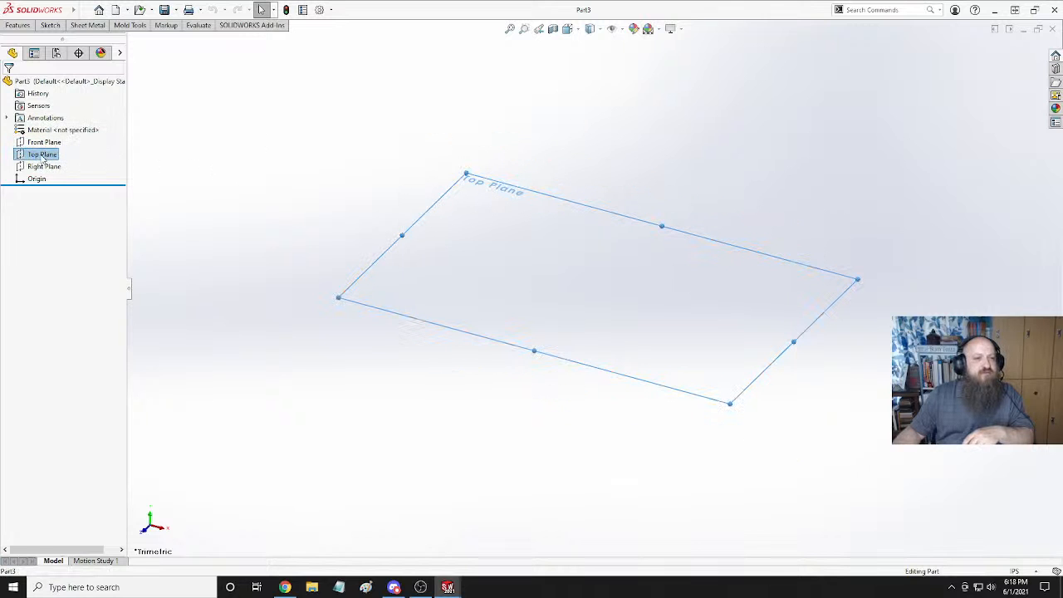
click(41, 142)
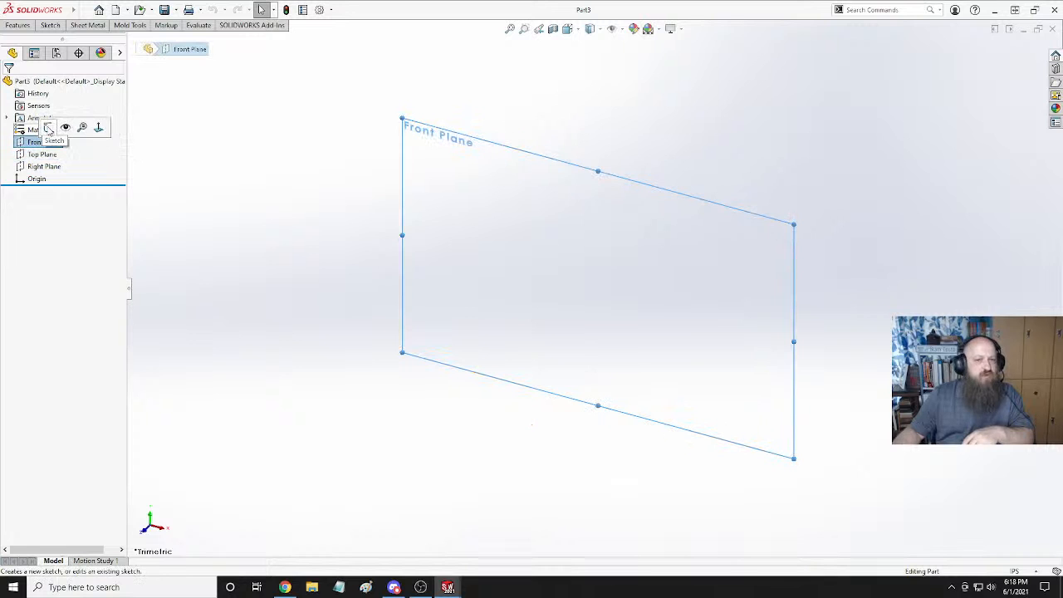
click(49, 127)
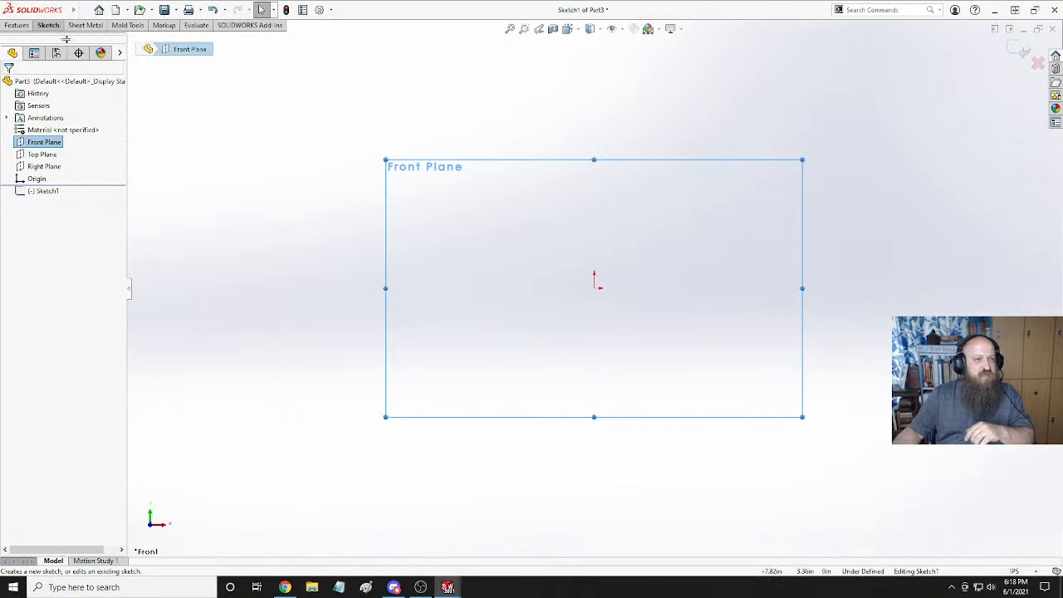
Sketch an upright center rectangle about 1.79 by 4.45 in, centred on the origin.
click(48, 25)
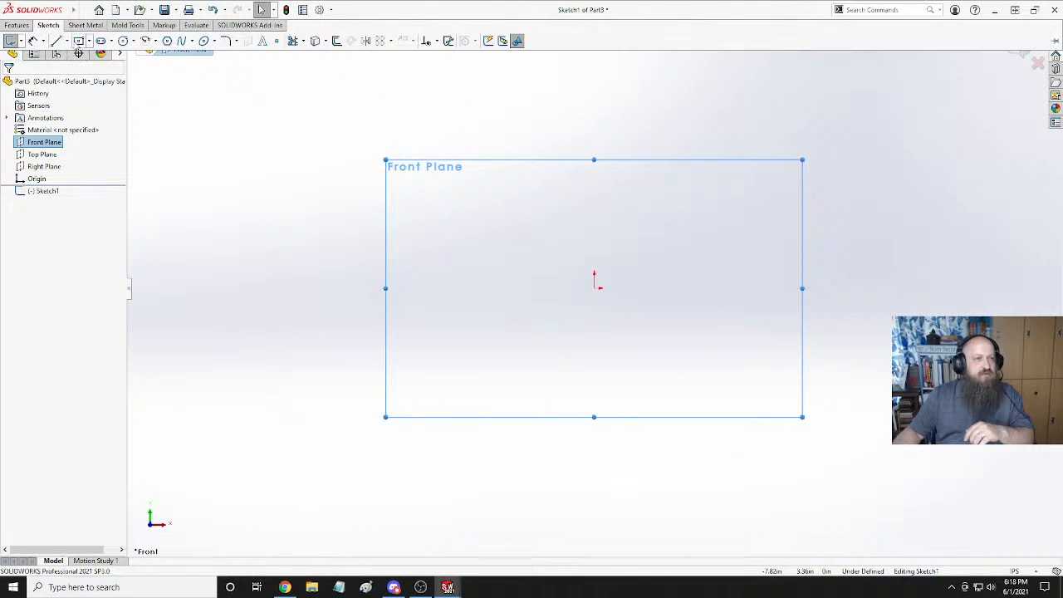
click(79, 41)
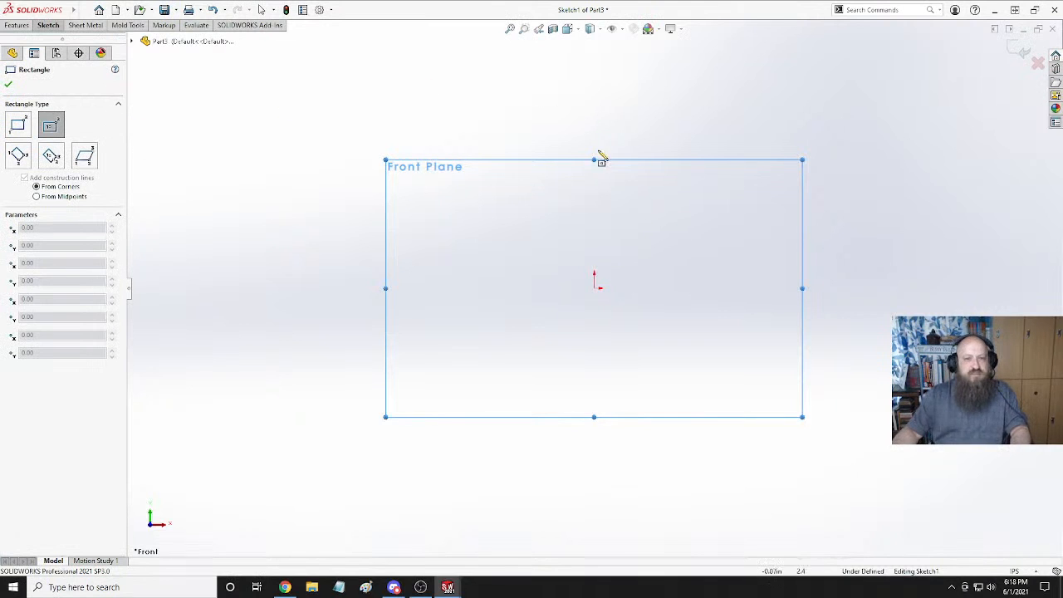
click(596, 288)
click(648, 157)
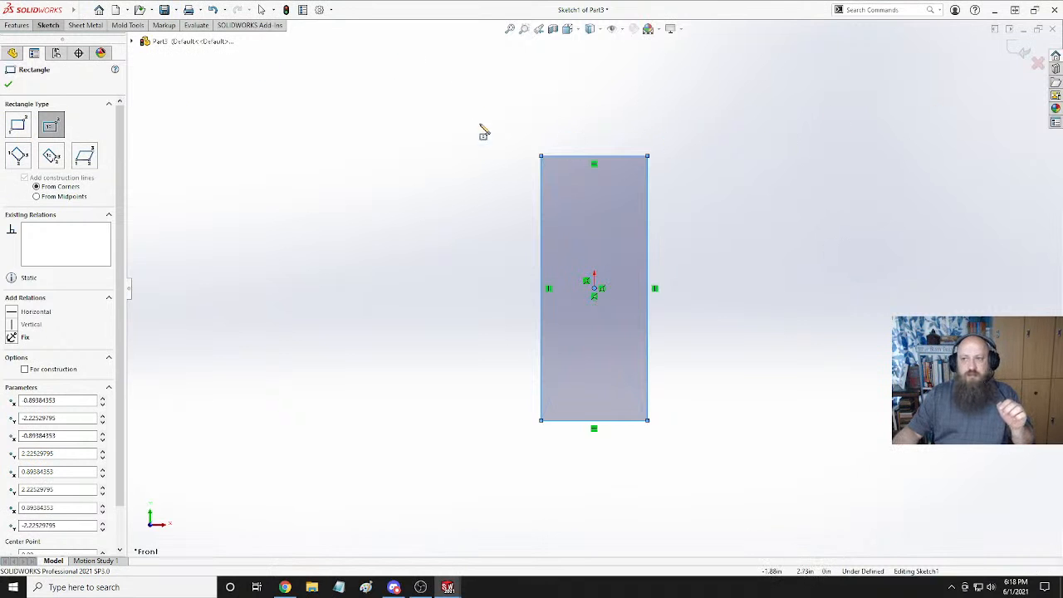
Dimension the rectangle's top edge and set its width to 1.5 in.
click(48, 26)
key(Escape)
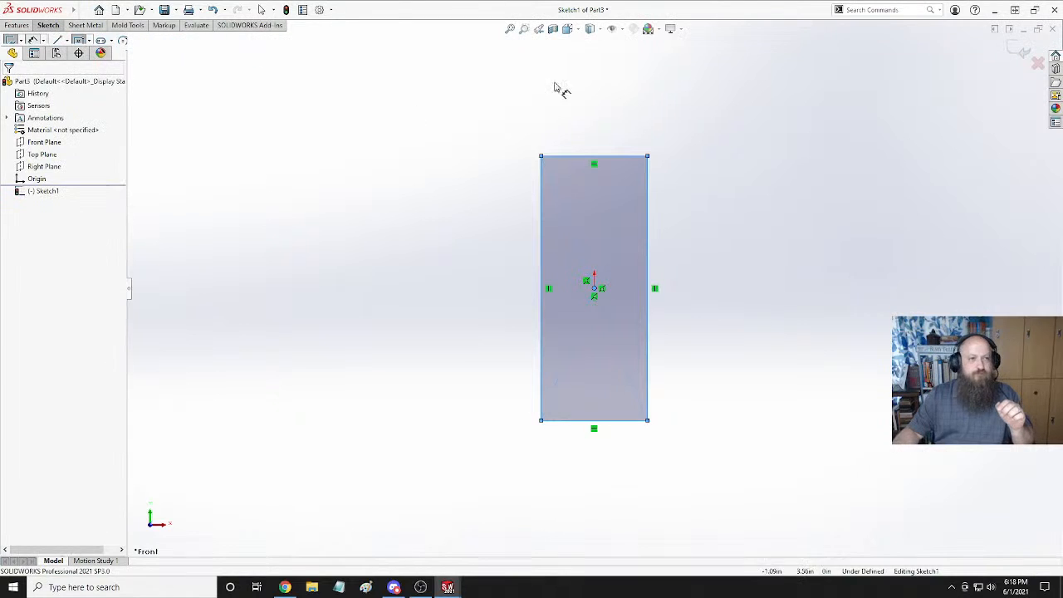
click(625, 156)
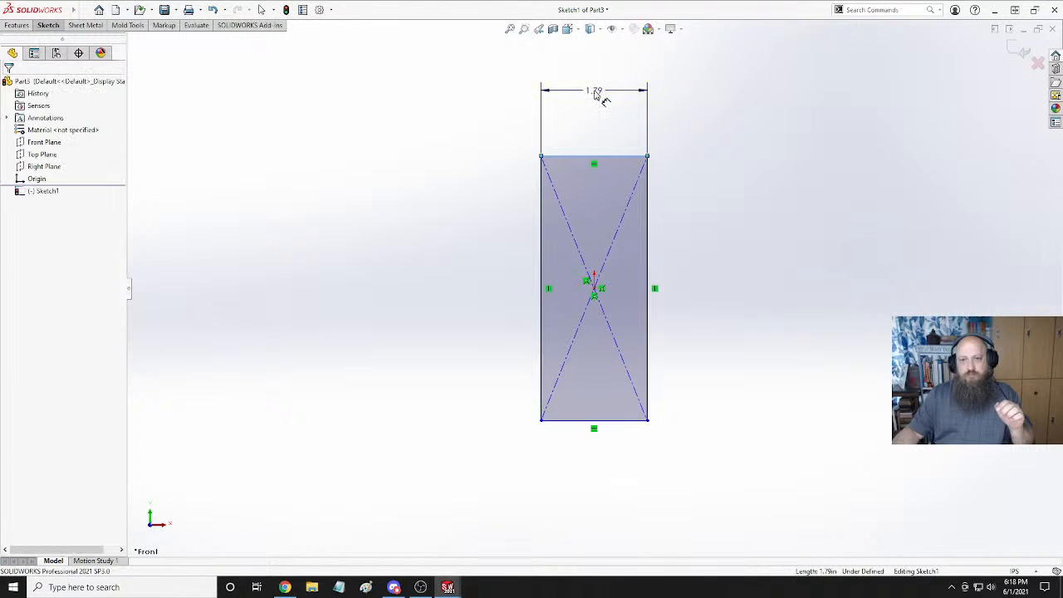
click(602, 97)
text(1.5)
key(Return)
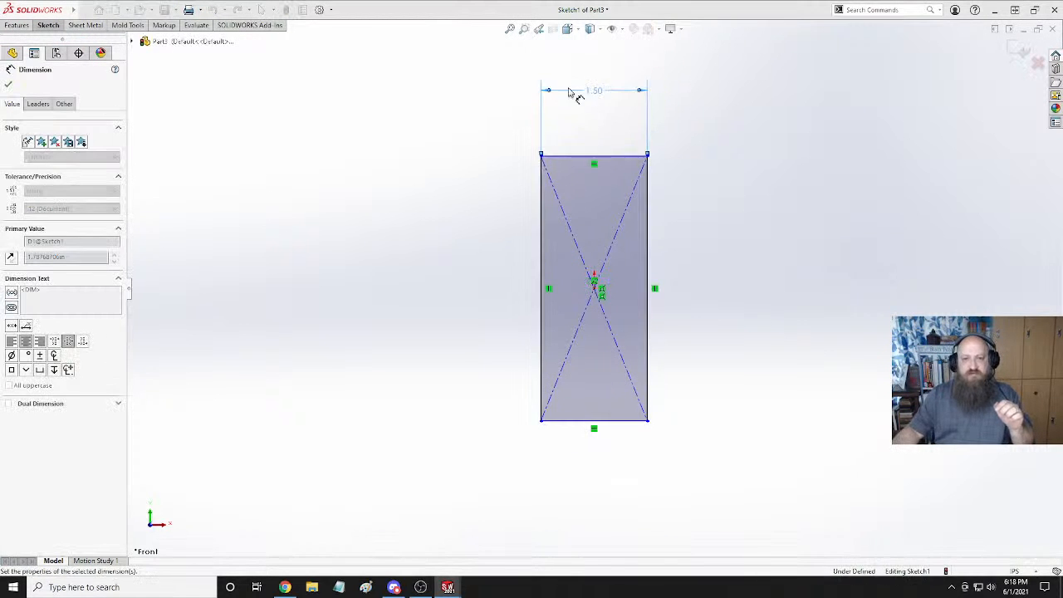
Dimension the rectangle's vertical side and set its height to 2.5 in.
click(648, 200)
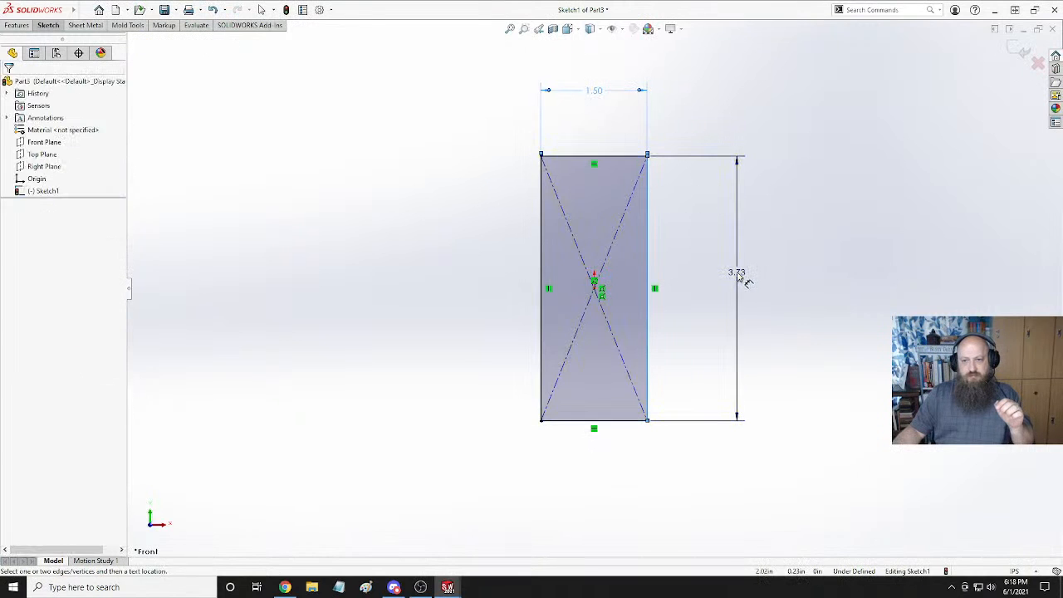
click(740, 276)
text(2.5)
key(Return)
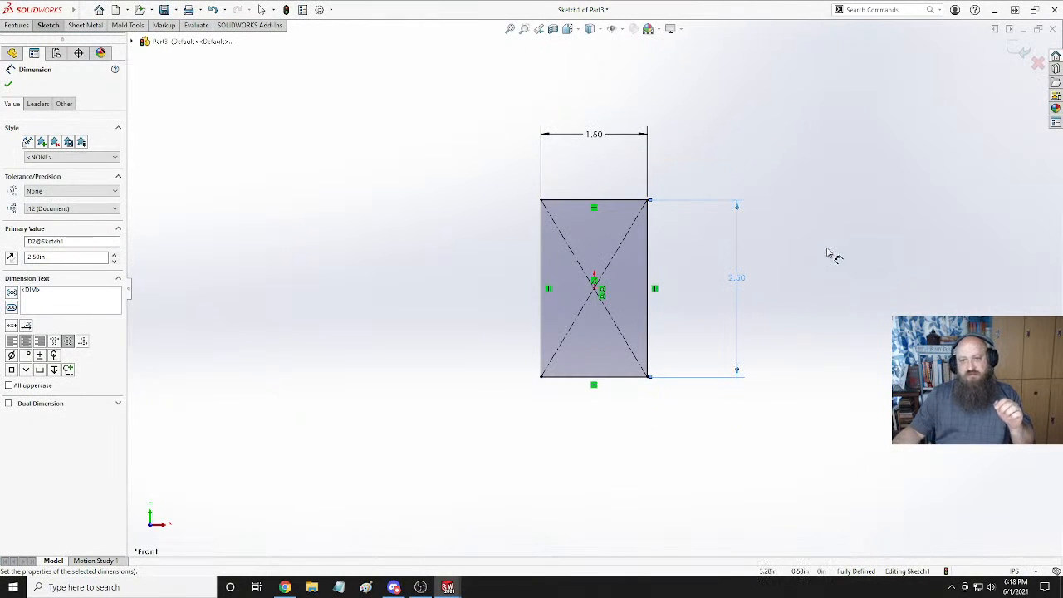
Change the rectangle's height dimension to 3.5 in and deselect it.
double_click(740, 280)
text(3.5)
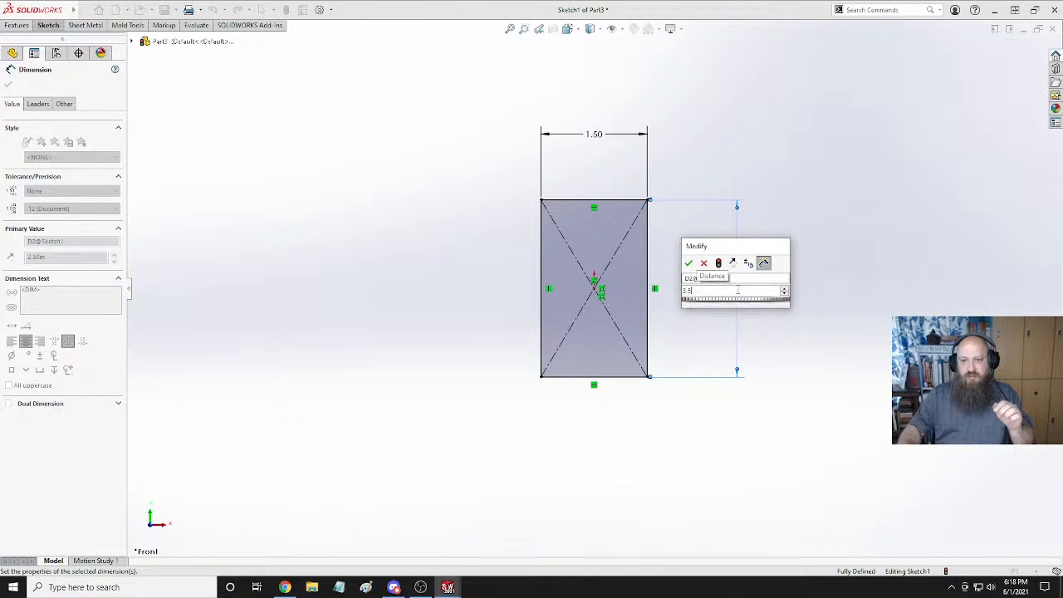
key(Return)
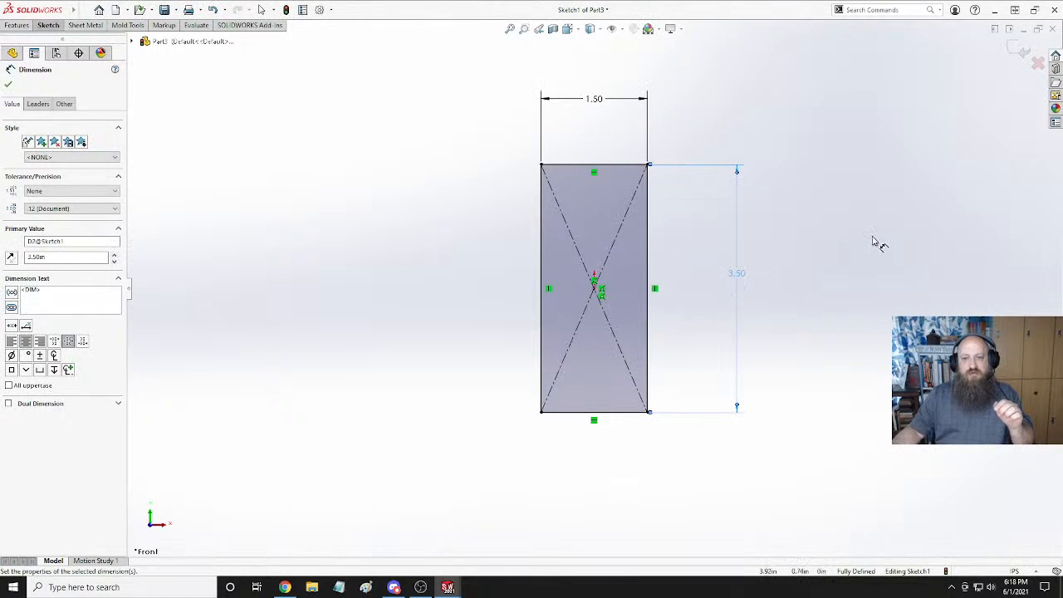
click(879, 243)
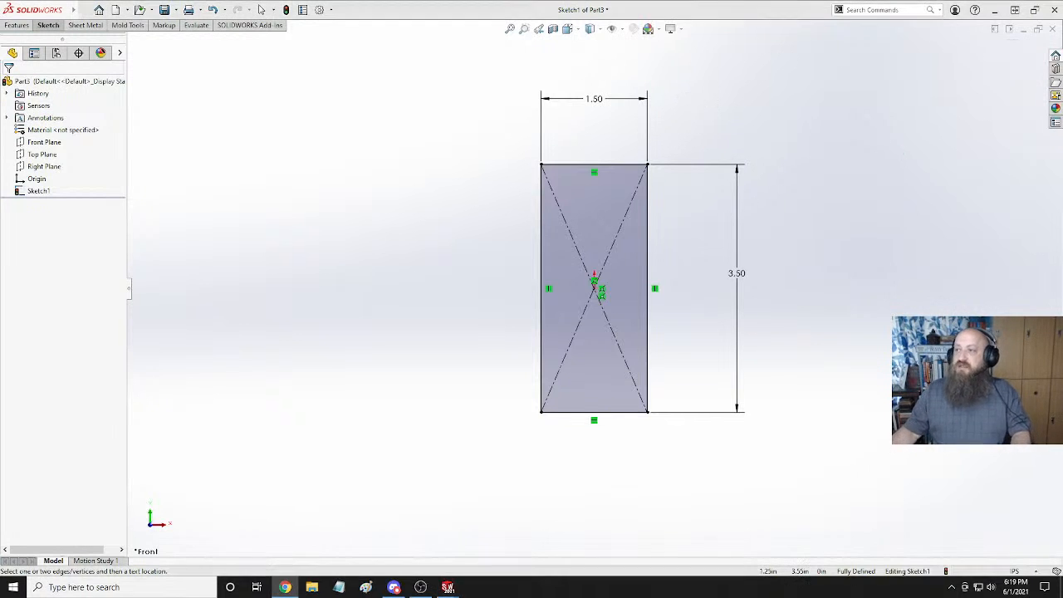
Switch to Chrome and search the web for "standard lumber sizes".
drag(1062, 333, 241, 1)
click(299, 30)
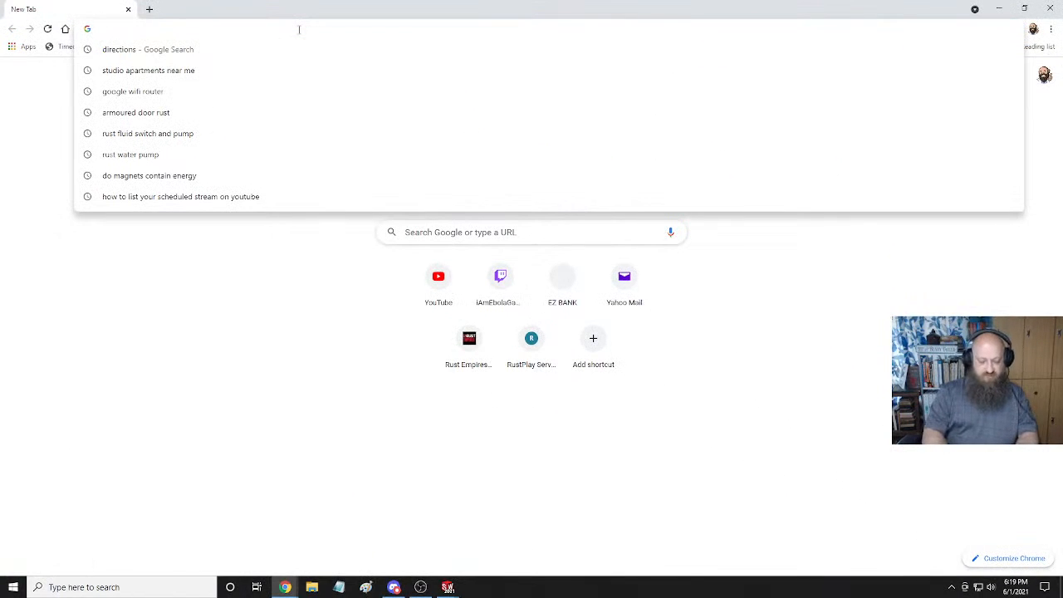
text(sta)
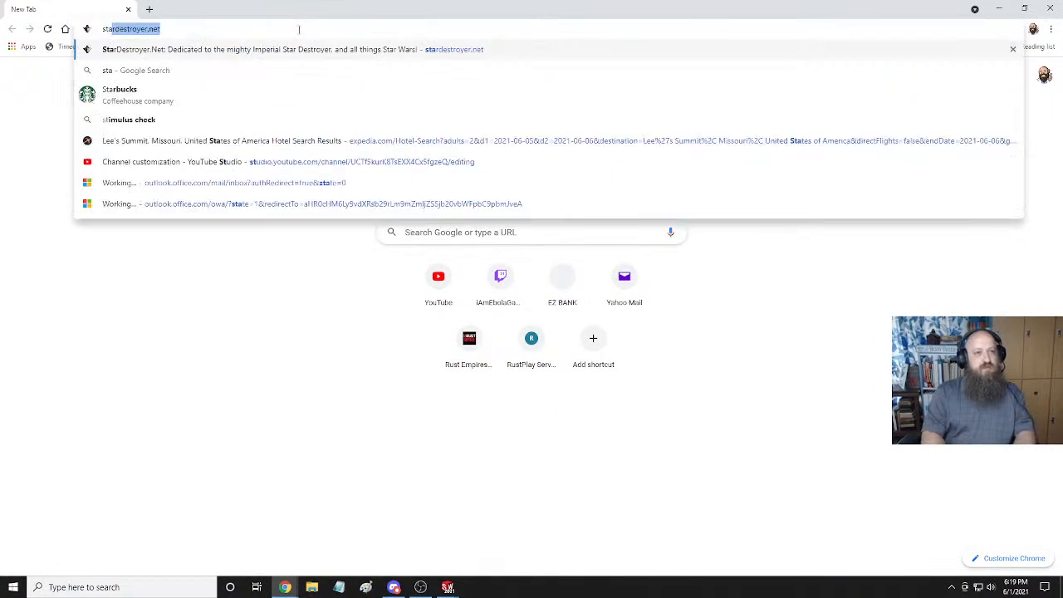
text(ndan)
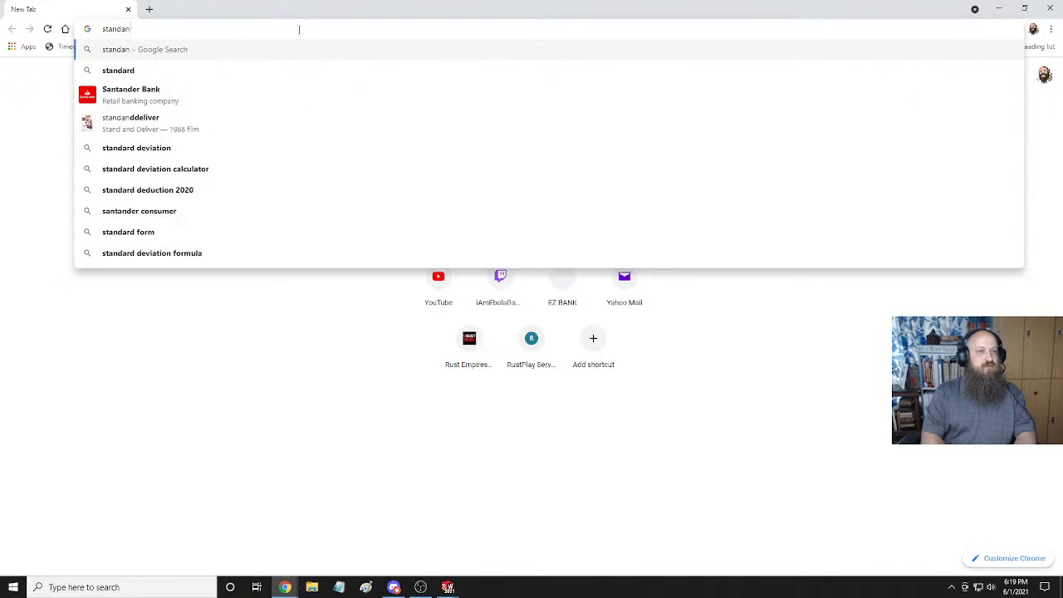
text(rd)
key(BackSpace)
key(BackSpace)
key(BackSpace)
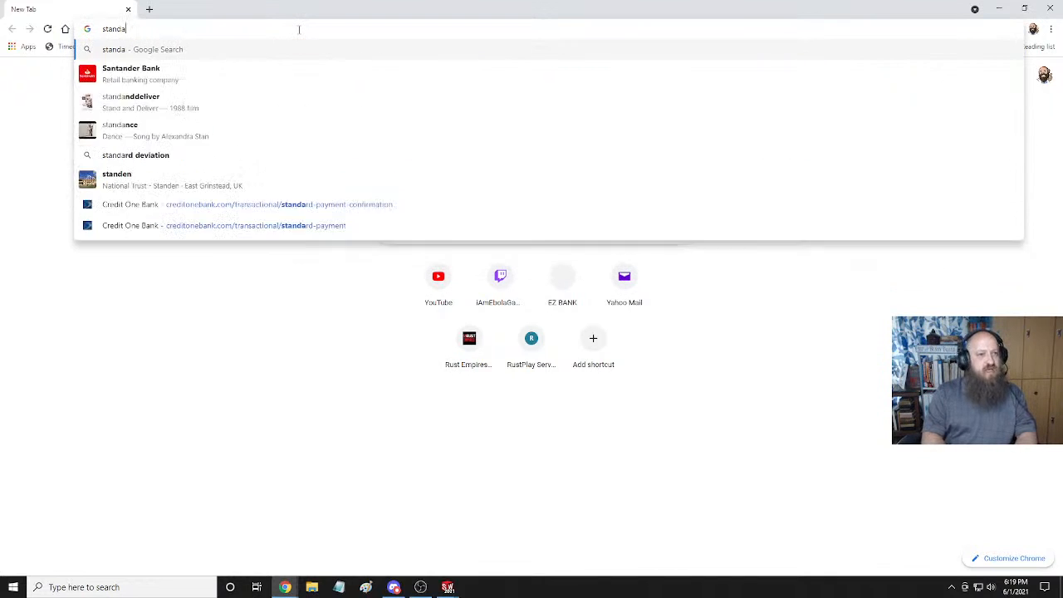
text(rd )
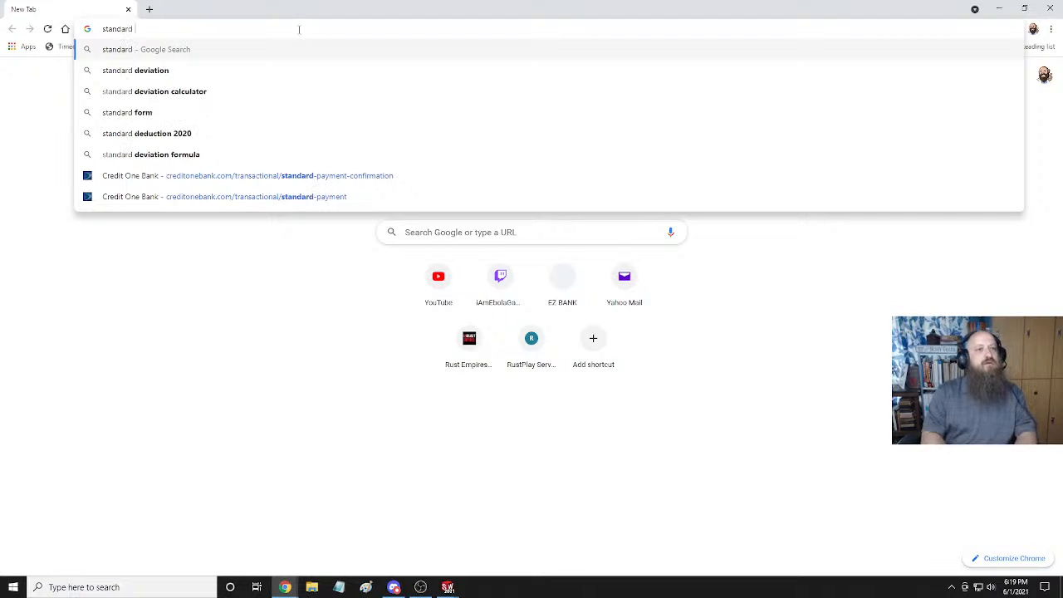
text(lumber sizes)
key(Return)
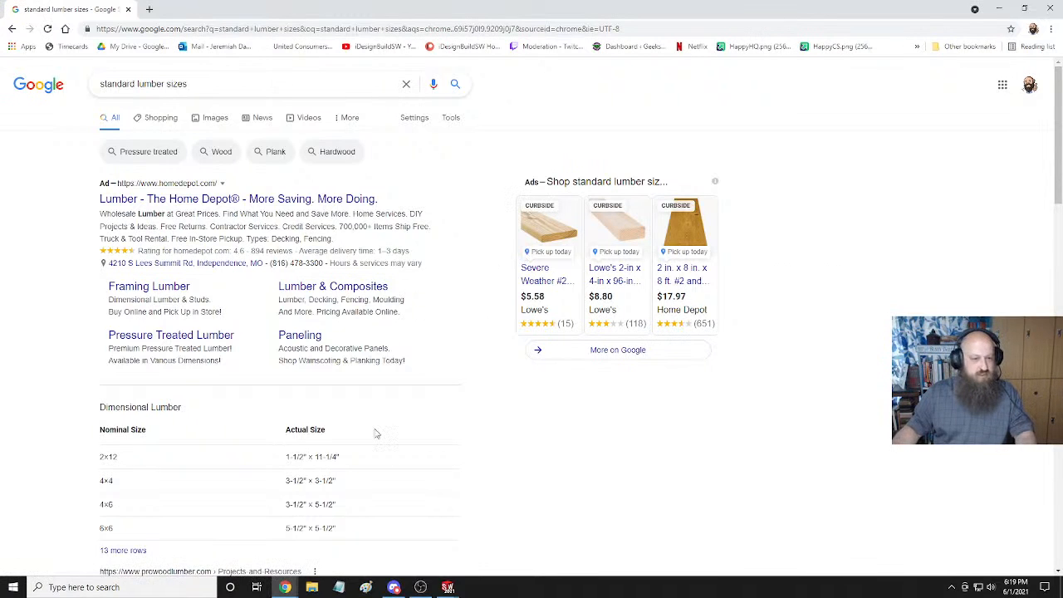
Open ProWood's Common Lumber Dimensions page from the search results and examine its nominal versus actual size table.
scroll(376, 432, down, 2)
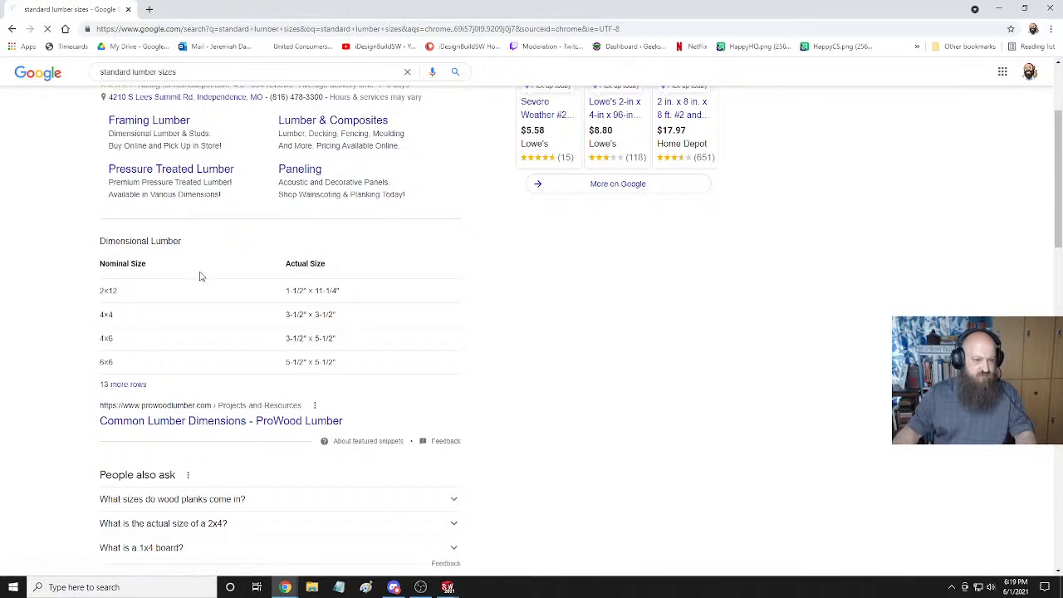
scroll(287, 250, down, 4)
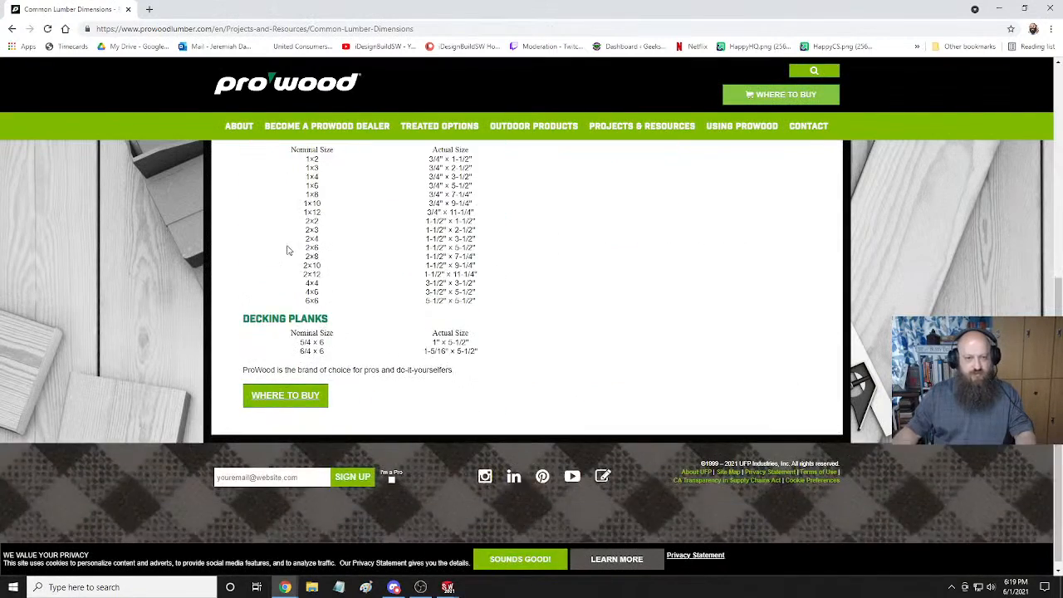
scroll(349, 245, up, 1)
scroll(389, 248, down, 1)
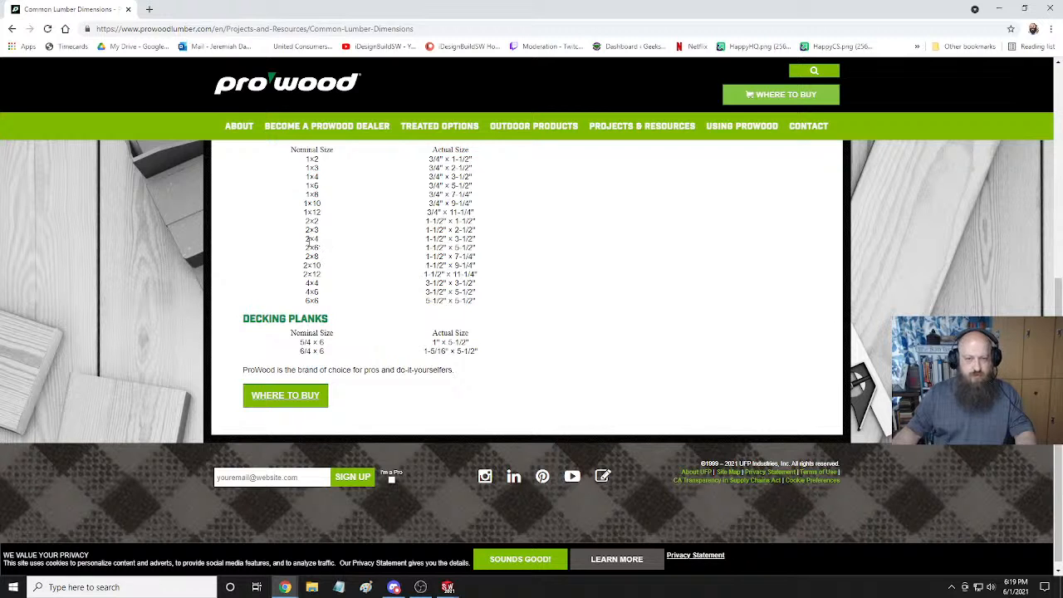
scroll(378, 303, up, 3)
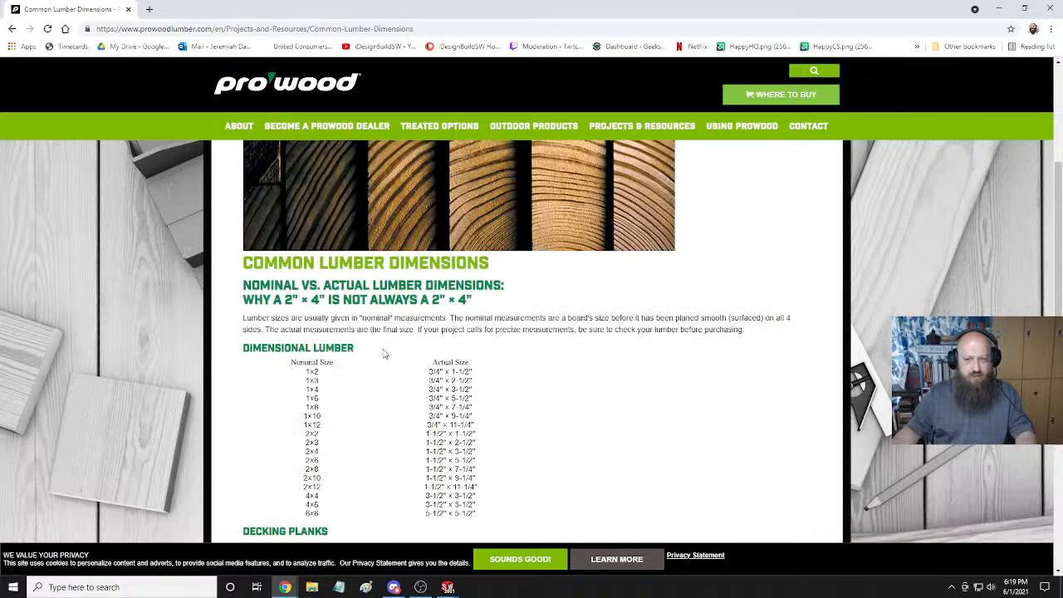
scroll(384, 354, down, 3)
scroll(395, 278, up, 3)
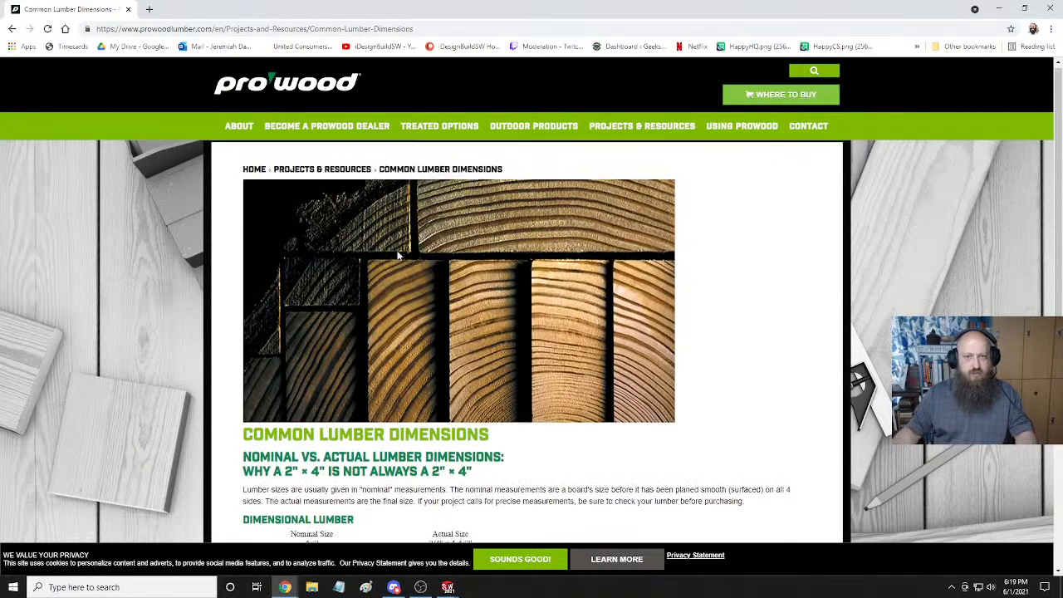
Go to the Home Depot website, homedepot.com.
click(241, 28)
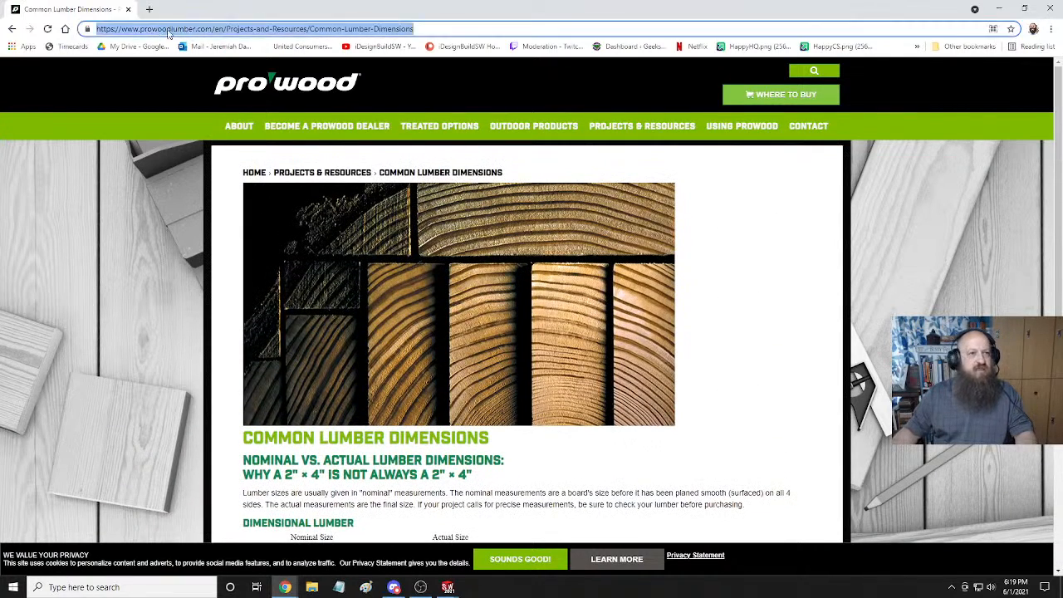
text(home)
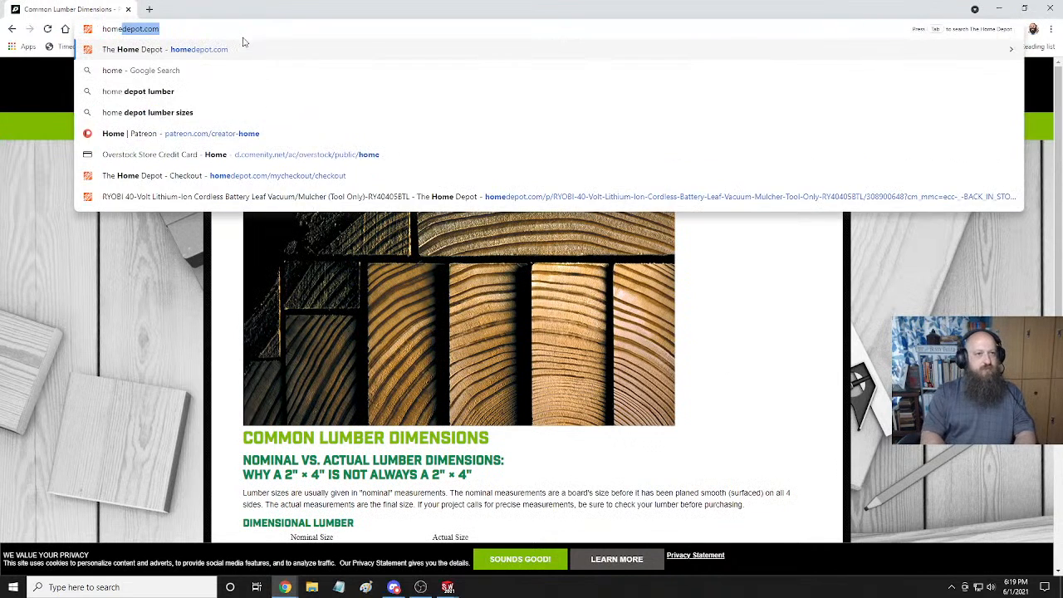
key(Return)
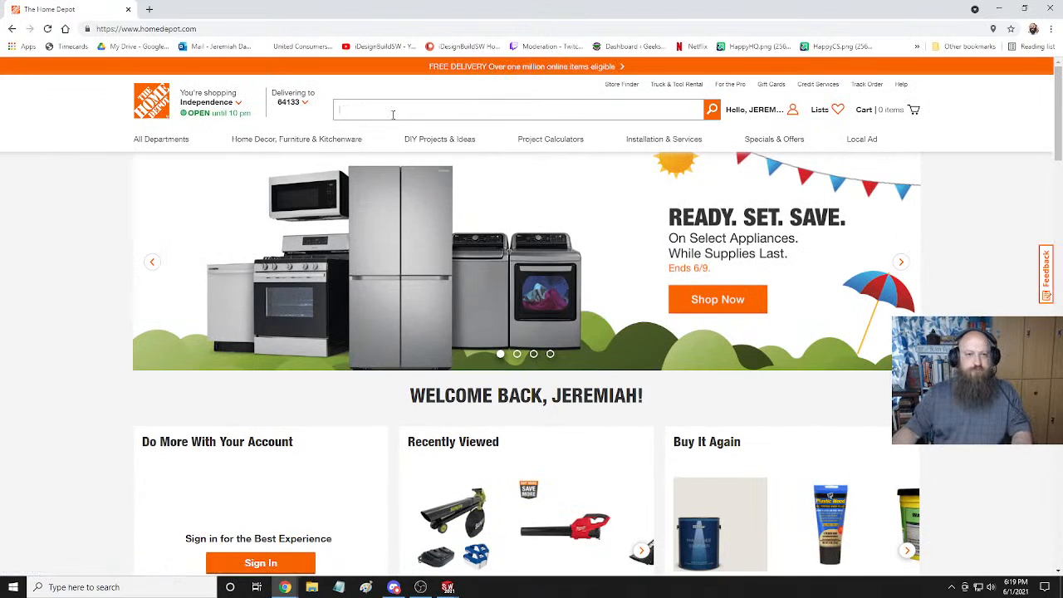
Search the store for "2 x 4 x 10 pressure treated" and look over the listed lumber.
click(396, 110)
text(2)
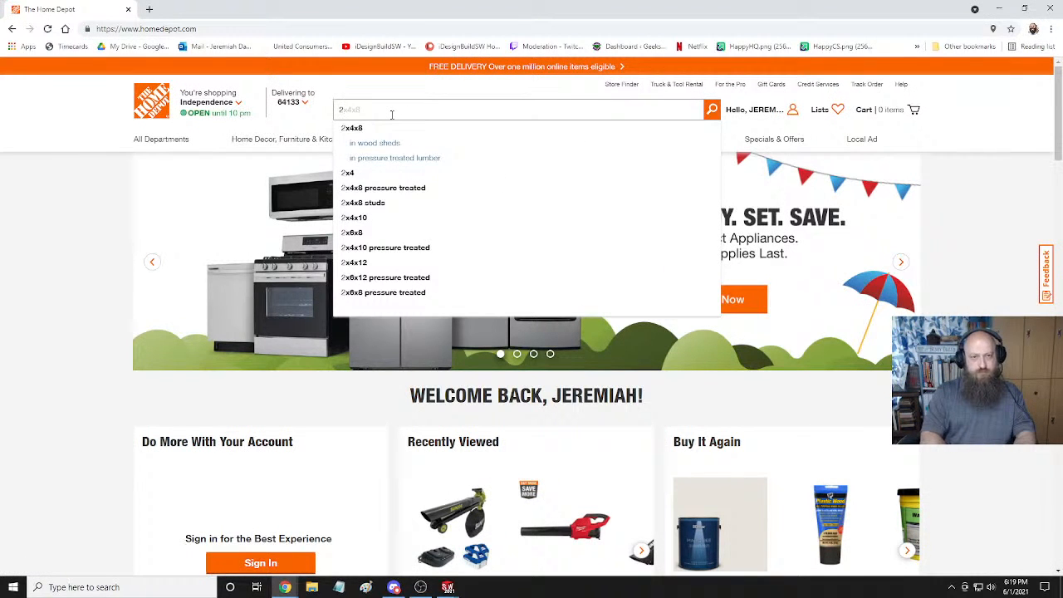
text( x 4)
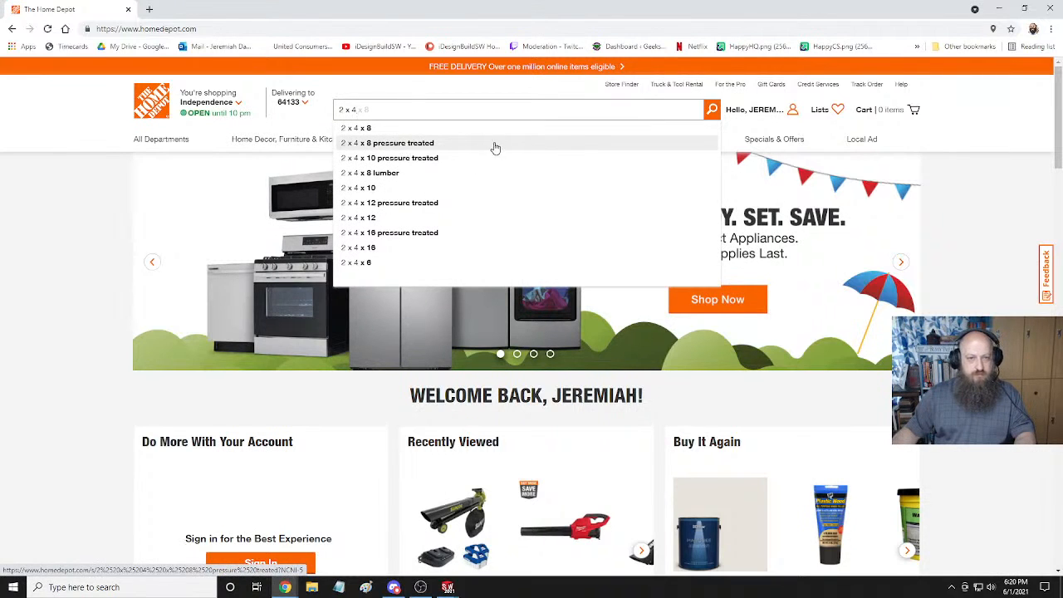
click(382, 158)
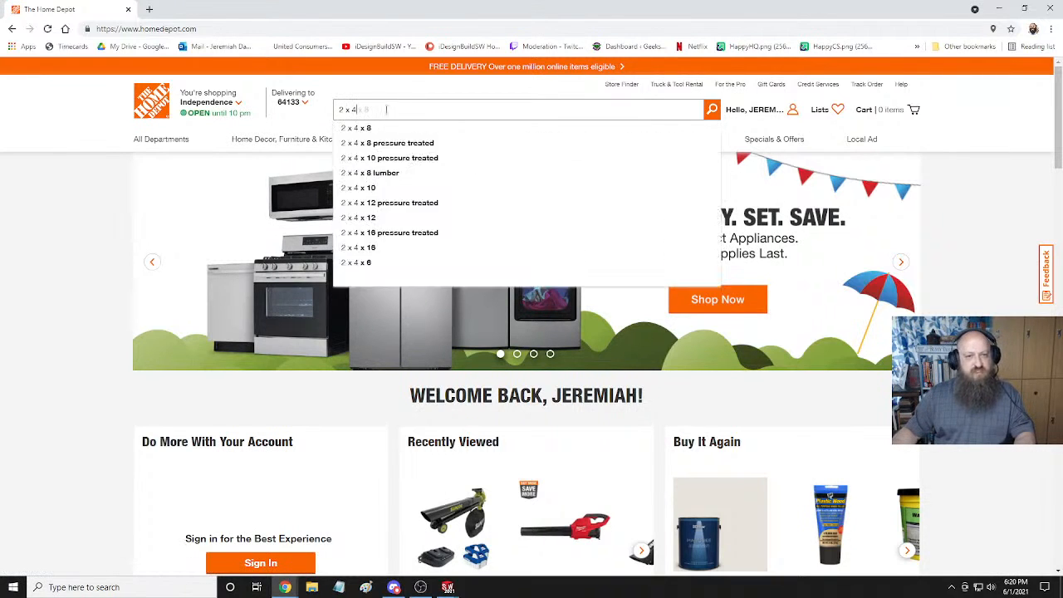
click(382, 159)
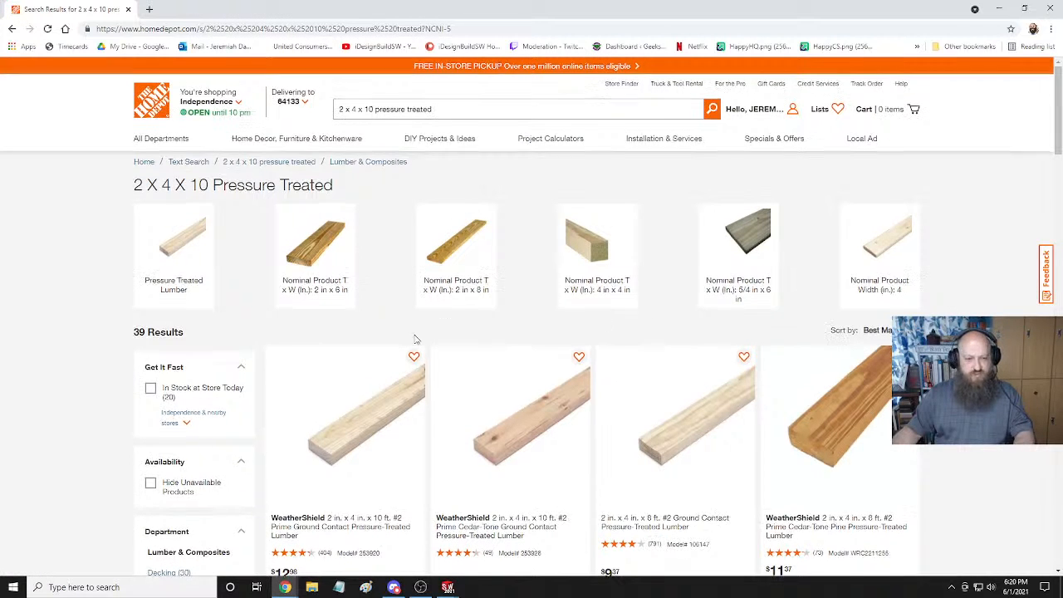
scroll(411, 345, down, 2)
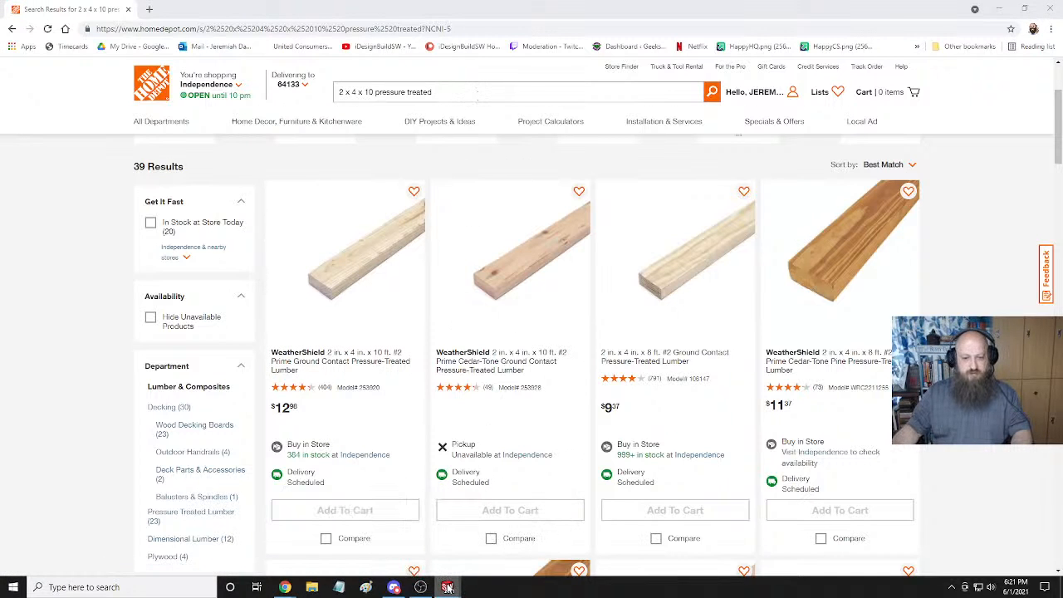
Switch back to SOLIDWORKS and return to the lumber part's open rectangle sketch.
mouse_move(447, 588)
click(508, 540)
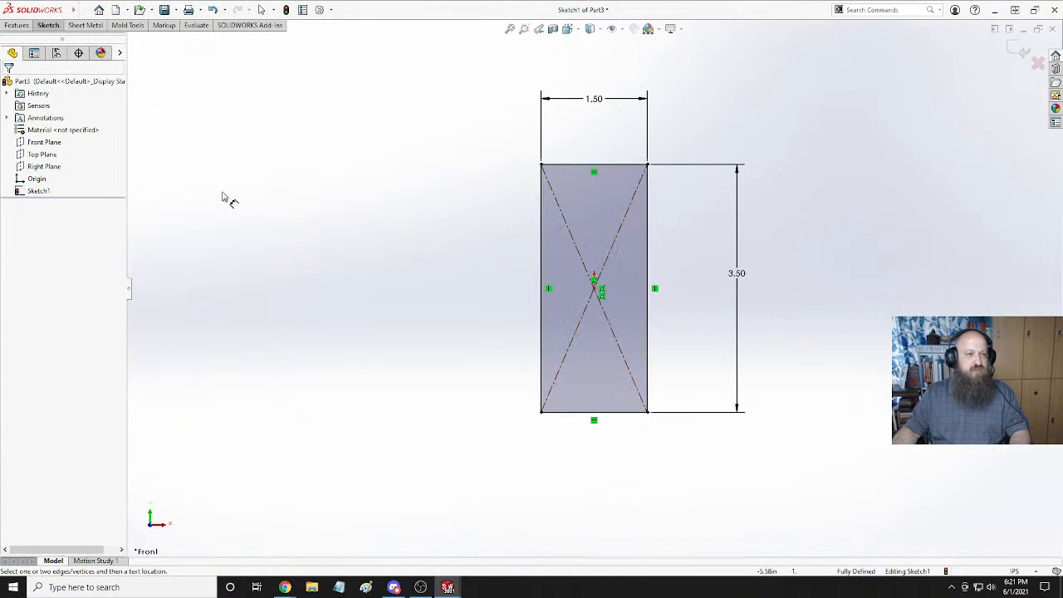
right_click(43, 191)
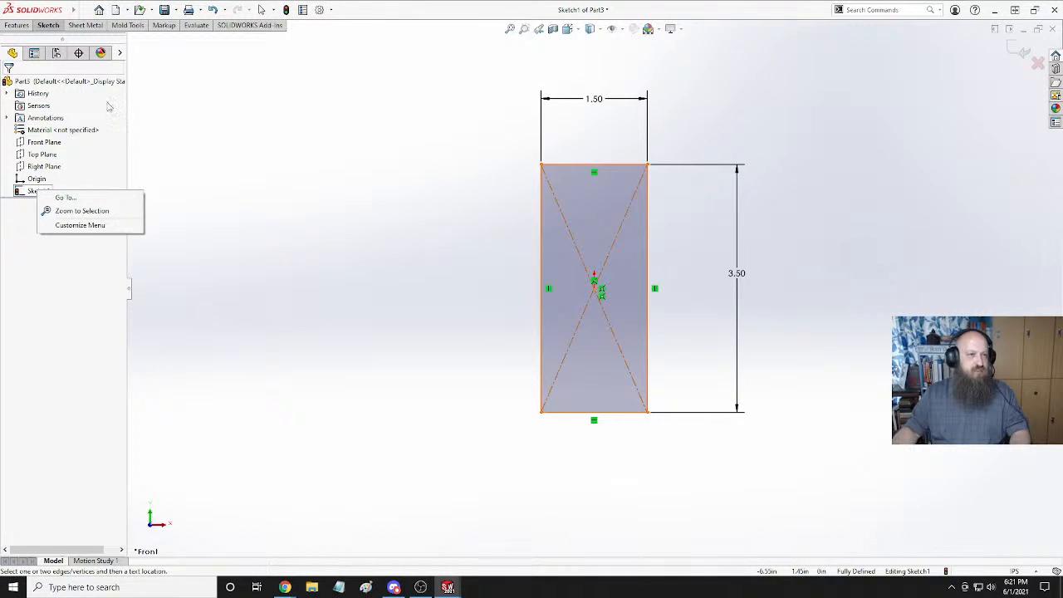
click(214, 120)
Extrude the 1.5 by 3.5 in rectangle 120 in as a blind boss in the reversed direction, then deselect it.
mouse_move(73, 9)
click(148, 10)
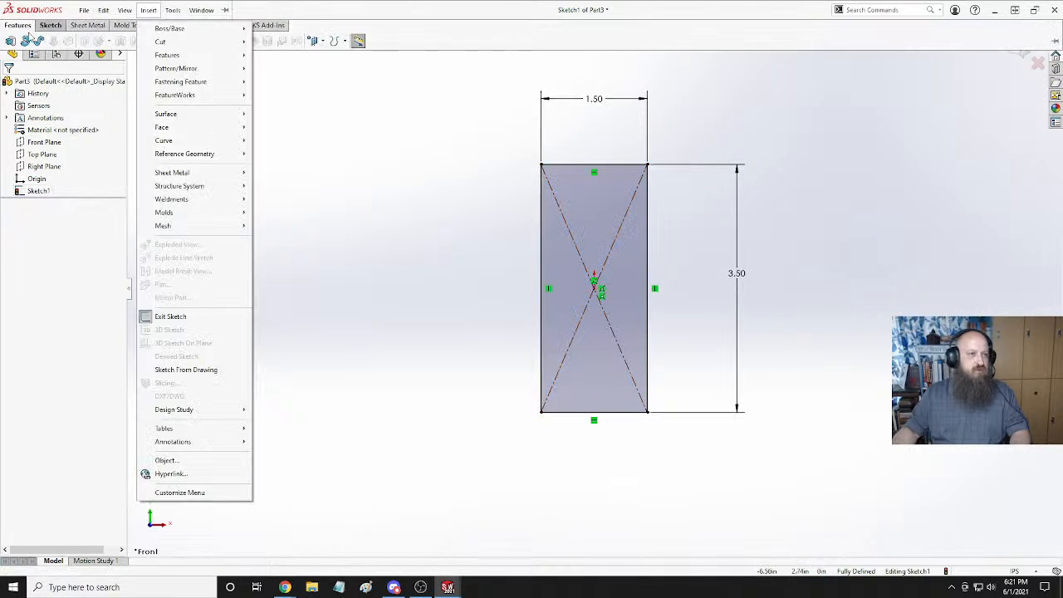
click(279, 28)
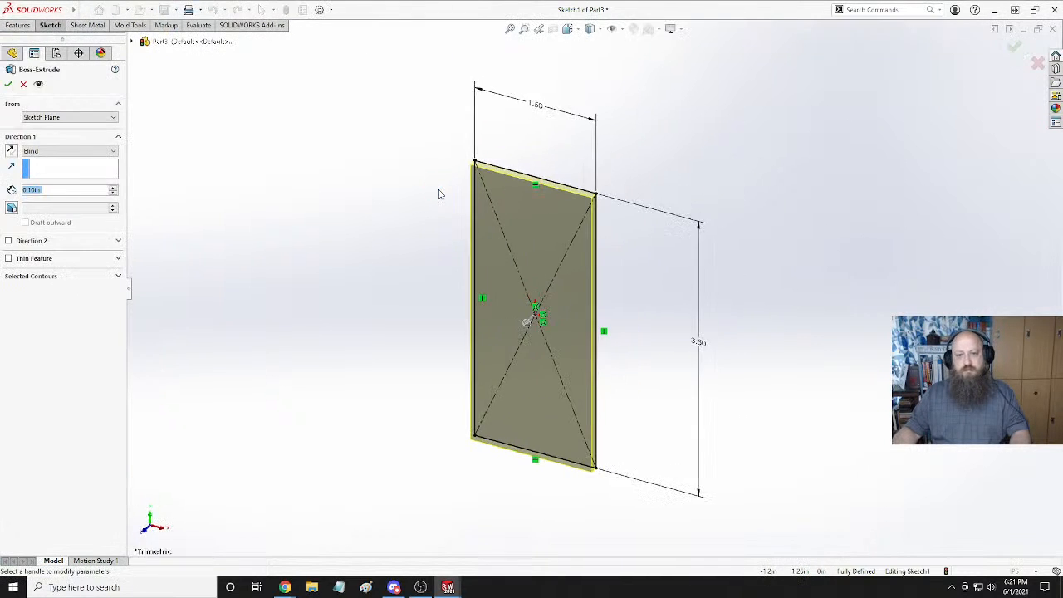
click(10, 150)
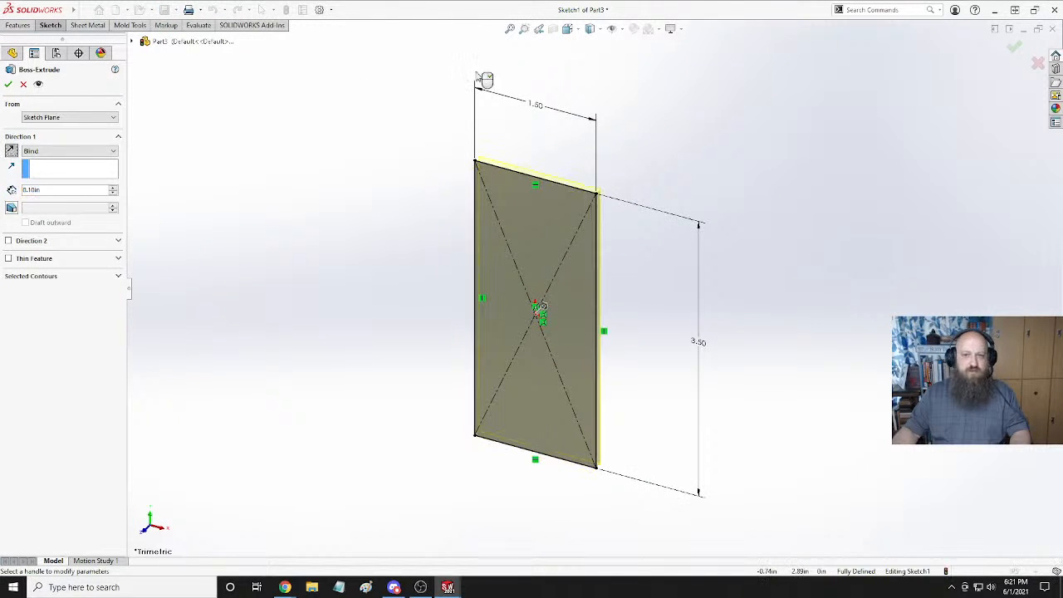
double_click(54, 190)
text(120)
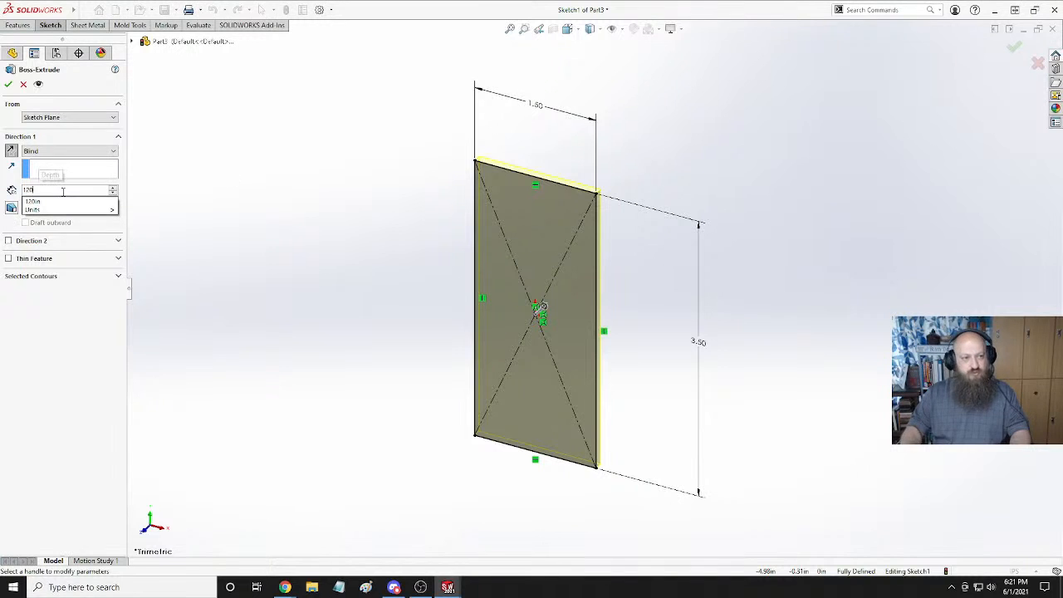
key(Return)
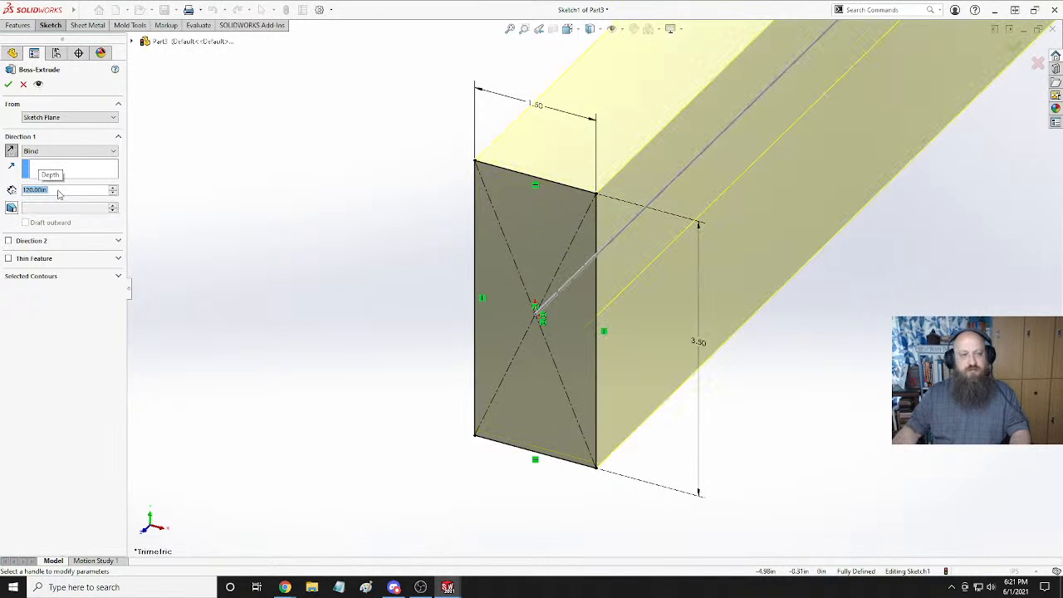
scroll(346, 223, down, 1)
scroll(202, 211, up, 1)
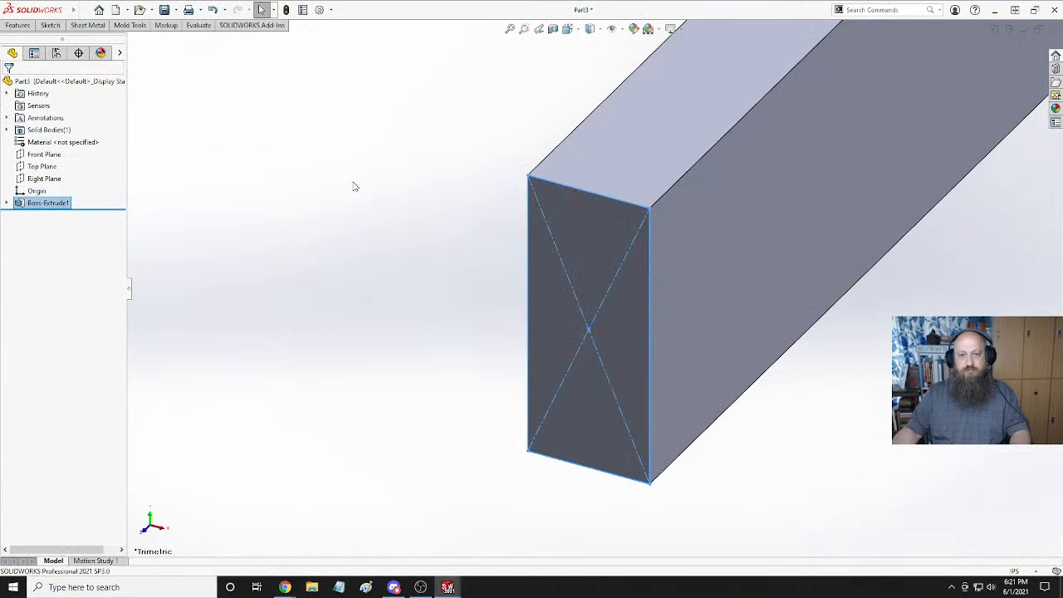
key(f)
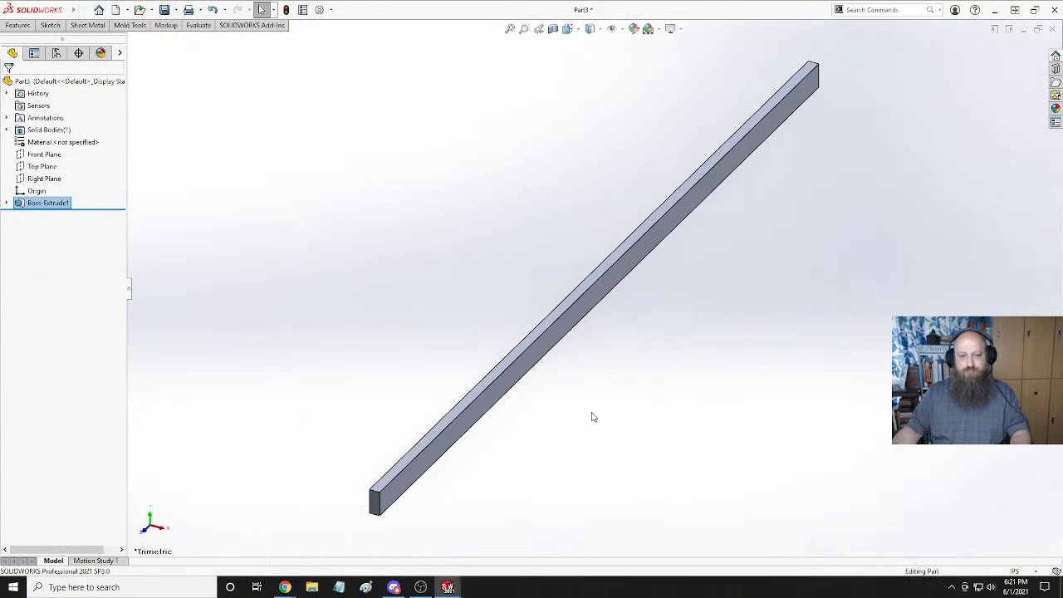
click(593, 417)
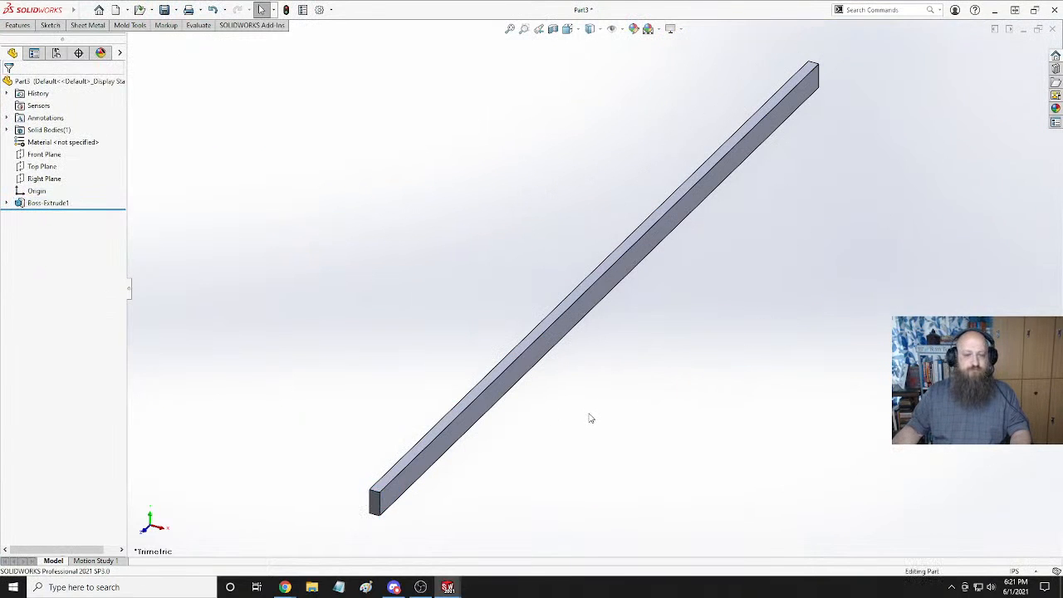
Assign Pine from the Woods category of the SOLIDWORKS Materials library to the lumber part.
click(91, 142)
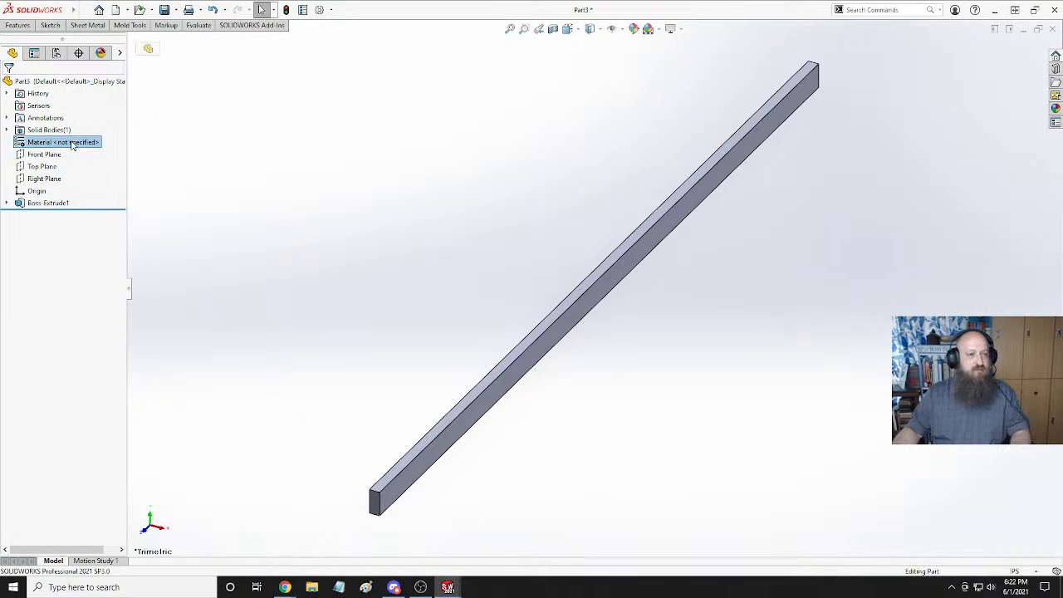
right_click(72, 144)
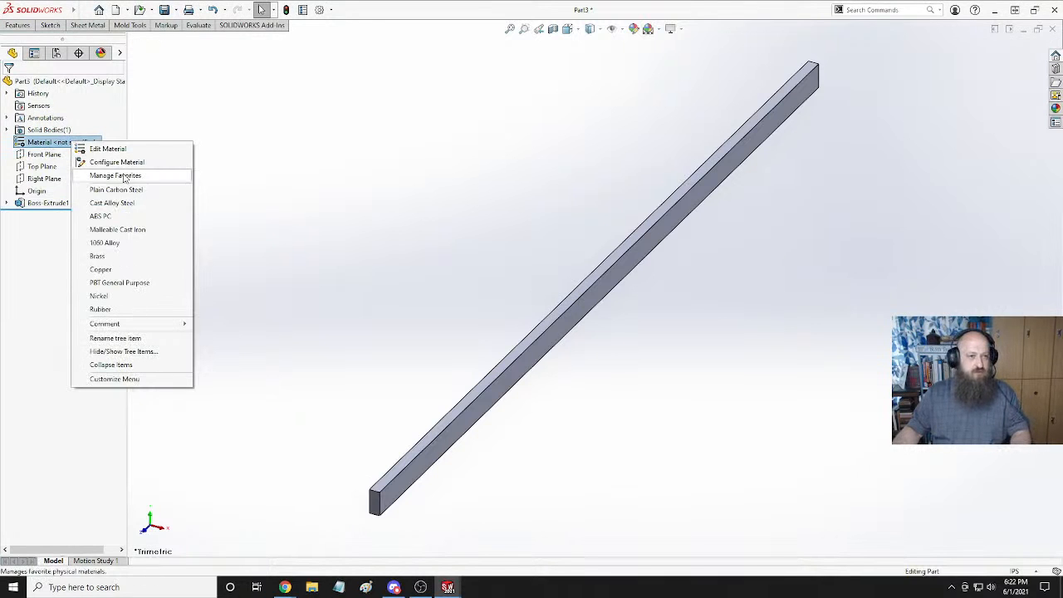
click(107, 149)
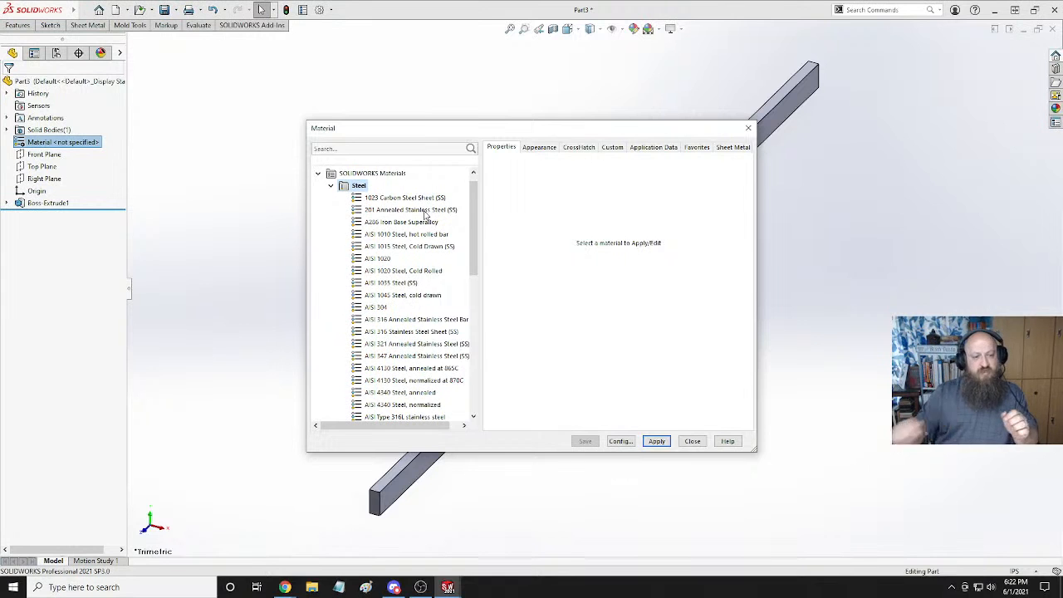
click(331, 185)
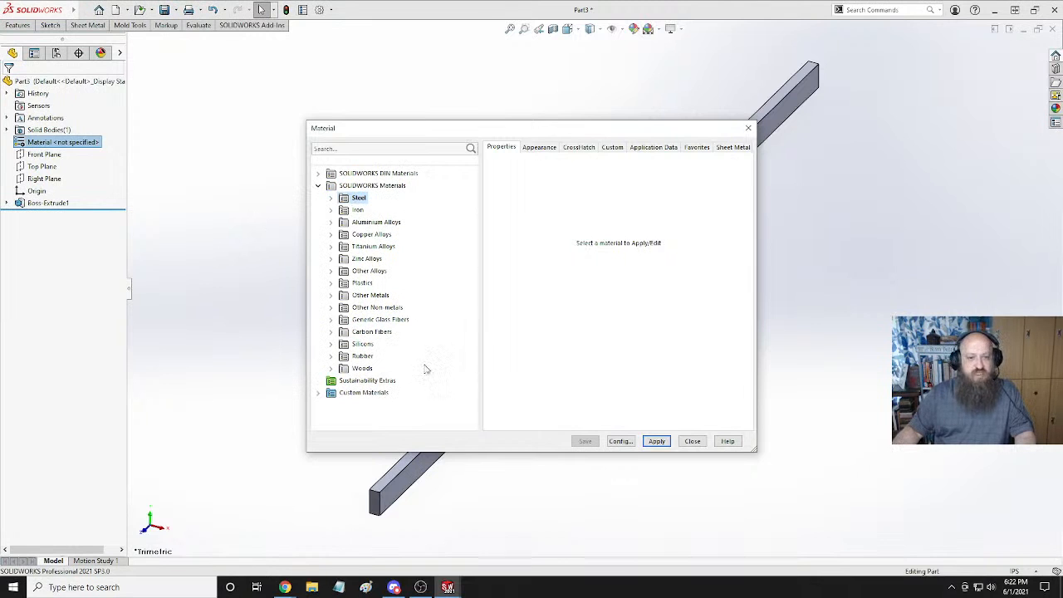
click(359, 368)
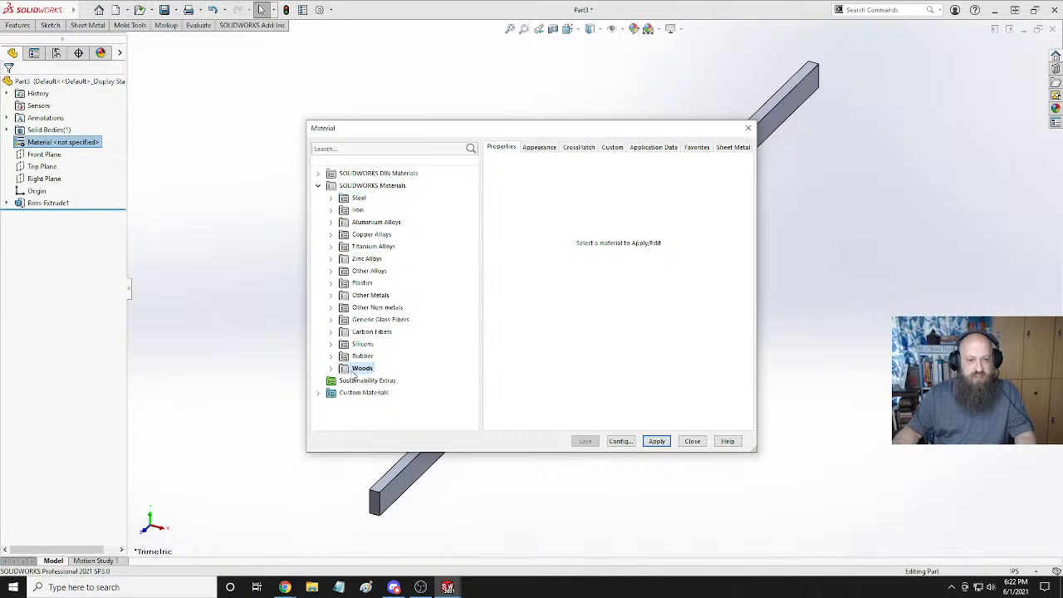
click(331, 368)
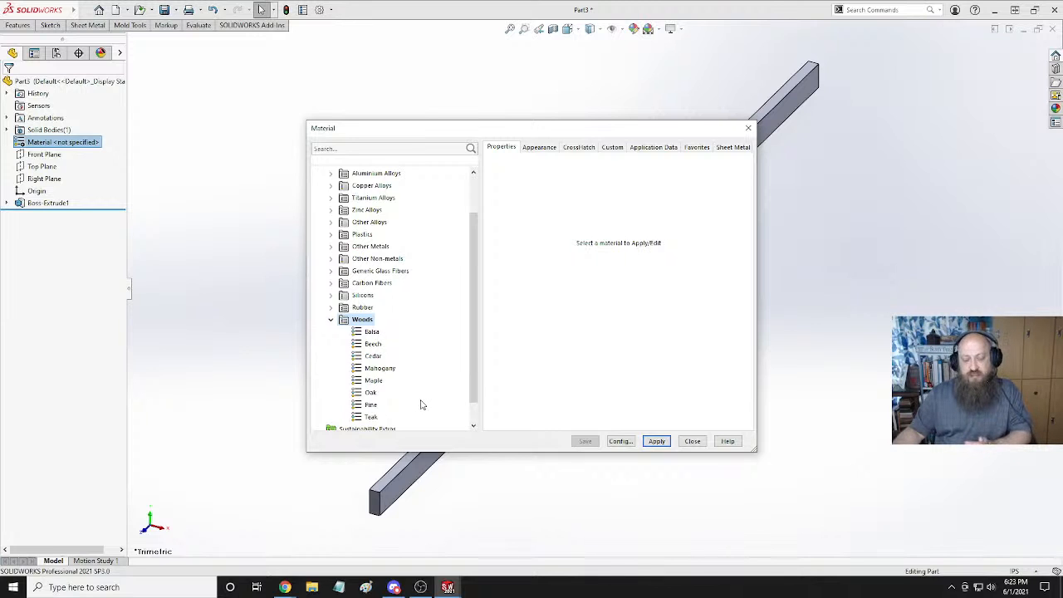
click(372, 404)
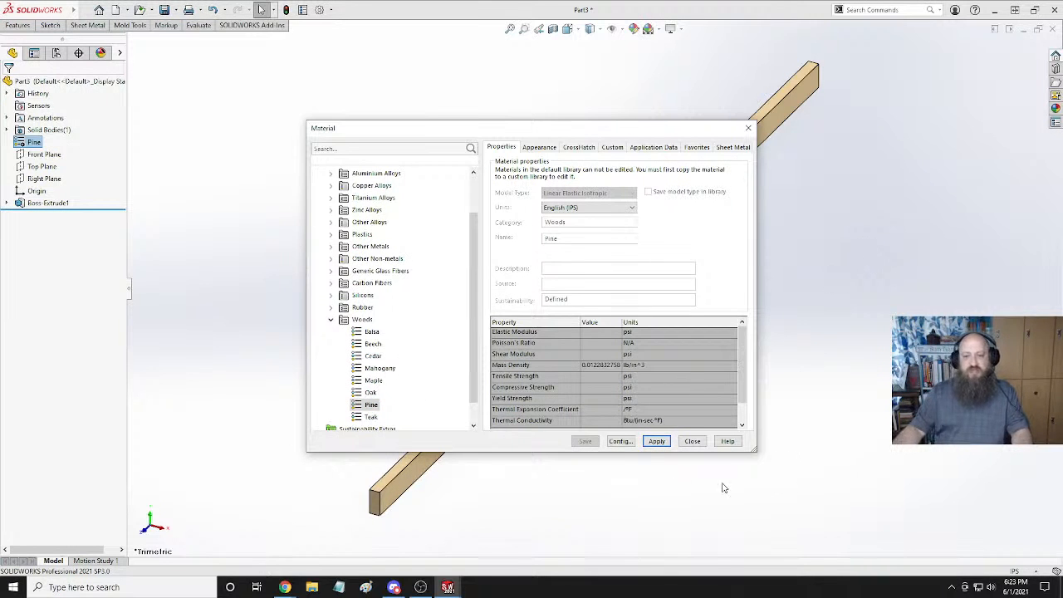
click(692, 441)
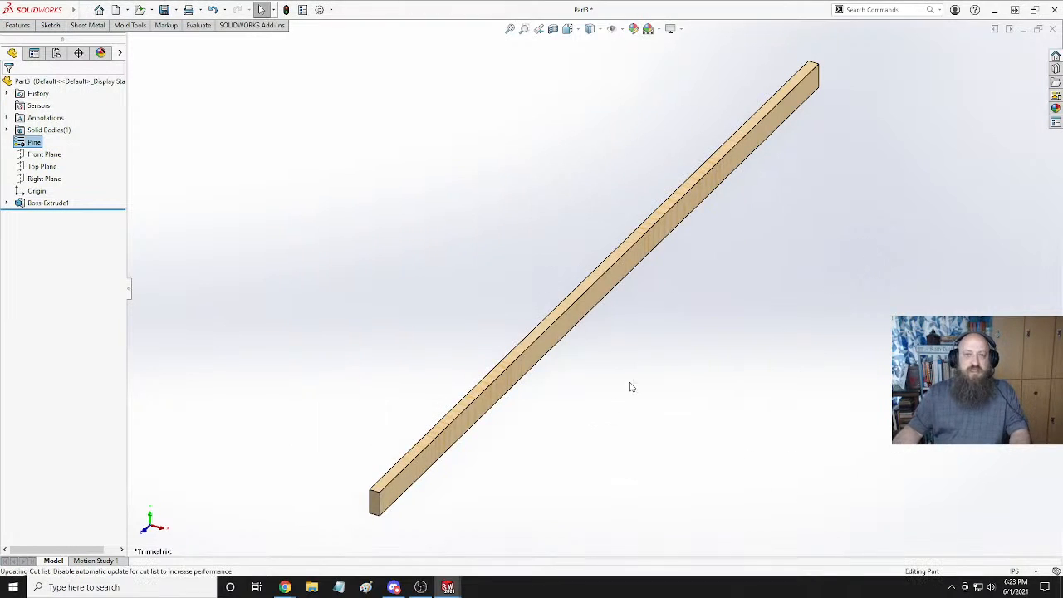
Save the lumber part as 2x4x10PressureTreated in the 10x20Shed folder.
middle_drag(491, 373, 464, 331)
mouse_move(756, 280)
middle_down()
mouse_move(755, 290)
mouse_move(774, 276)
mouse_move(761, 288)
middle_up()
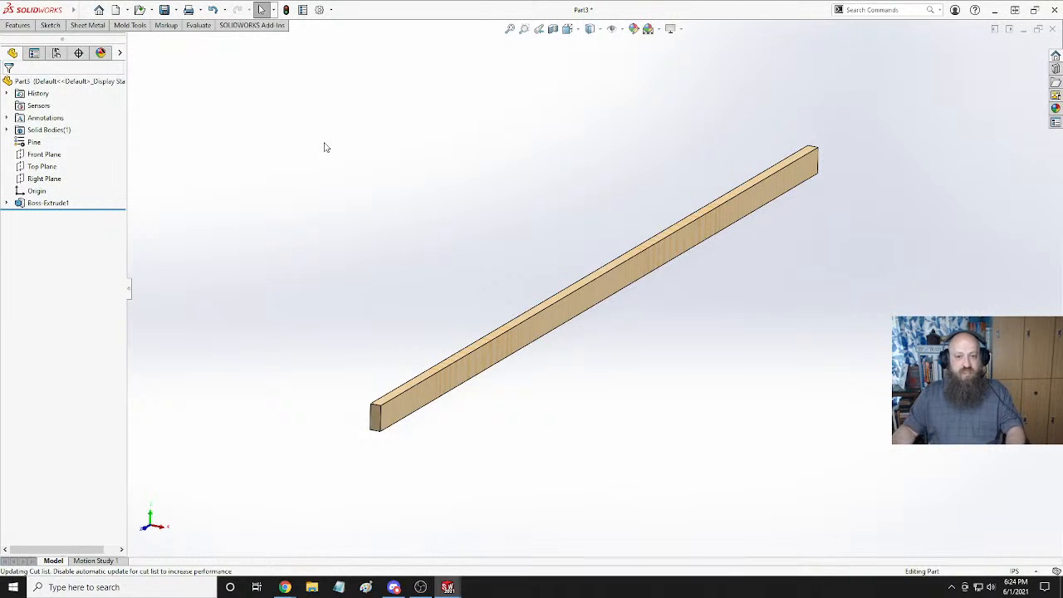
key(space)
click(640, 104)
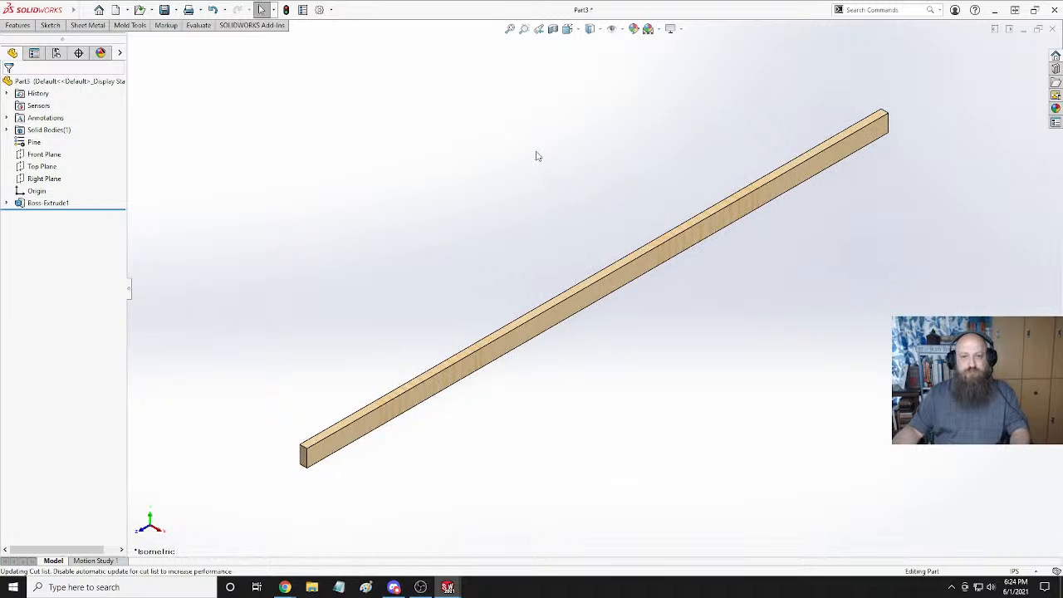
key(ctrl+s)
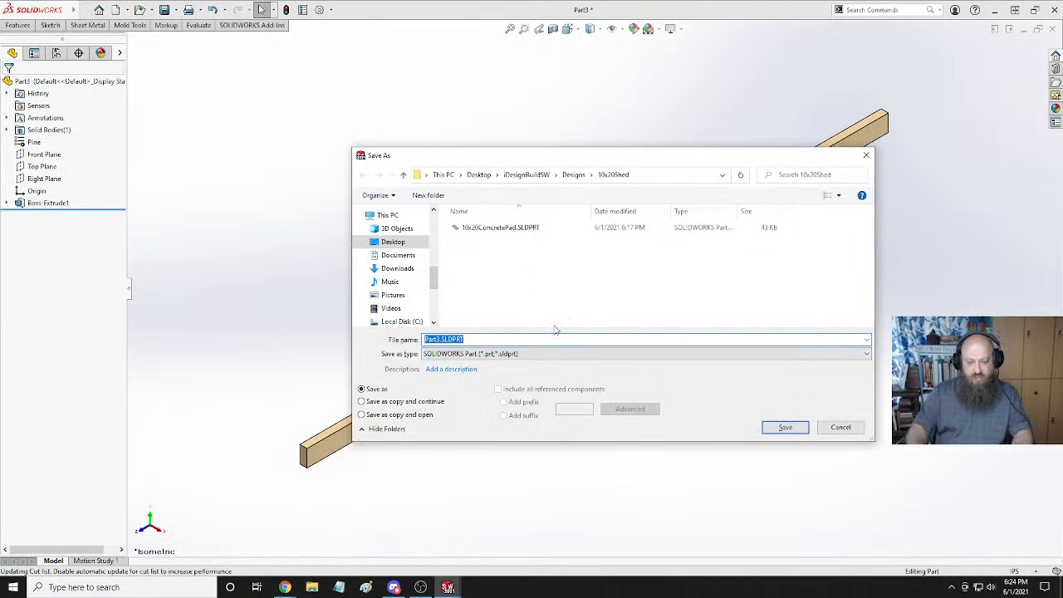
text(10)
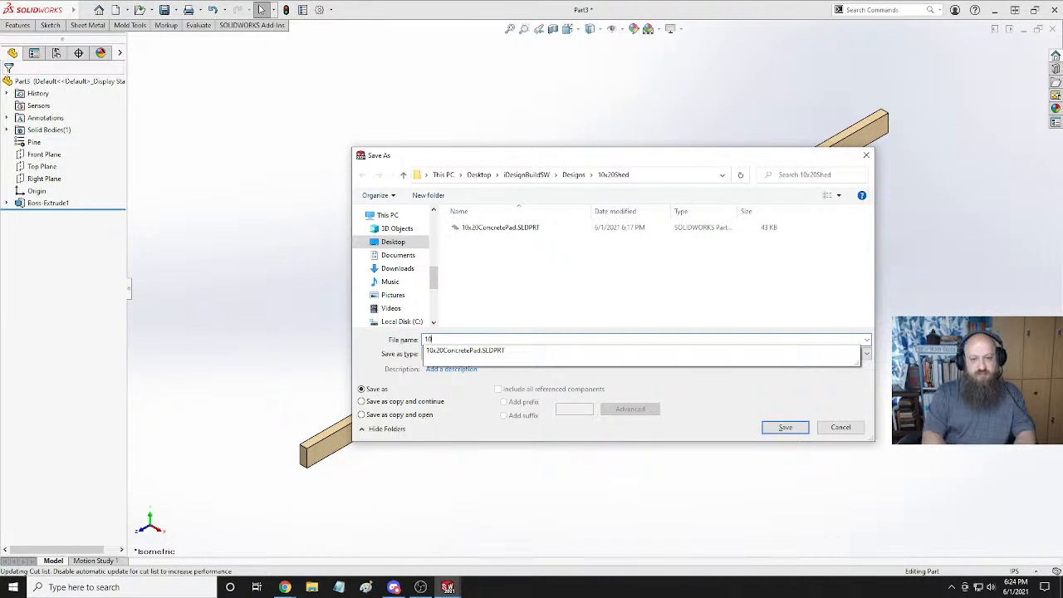
key(BackSpace)
key(BackSpace)
text(2x4)
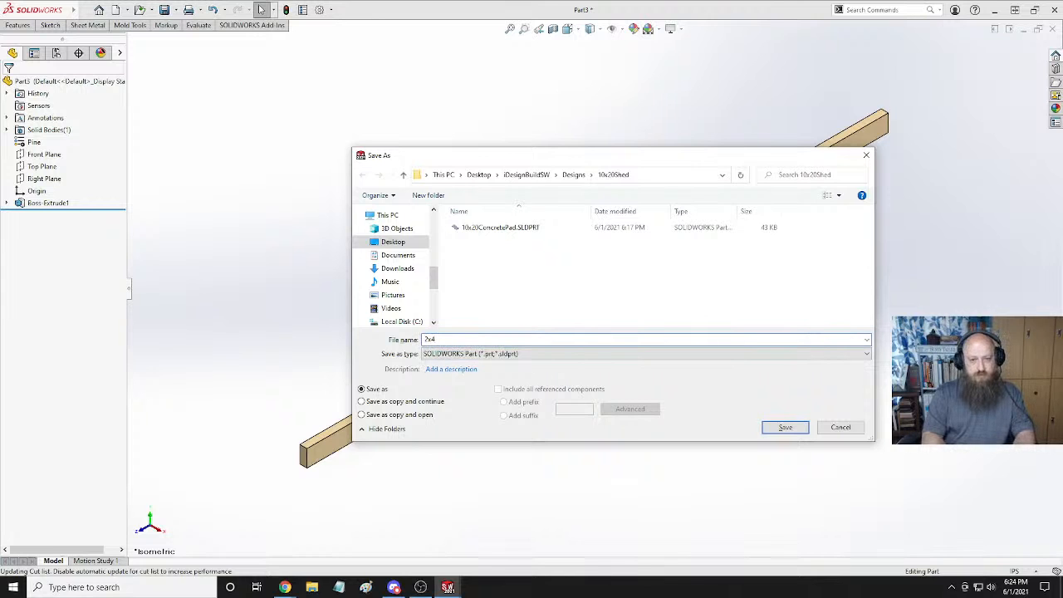
text(x10)
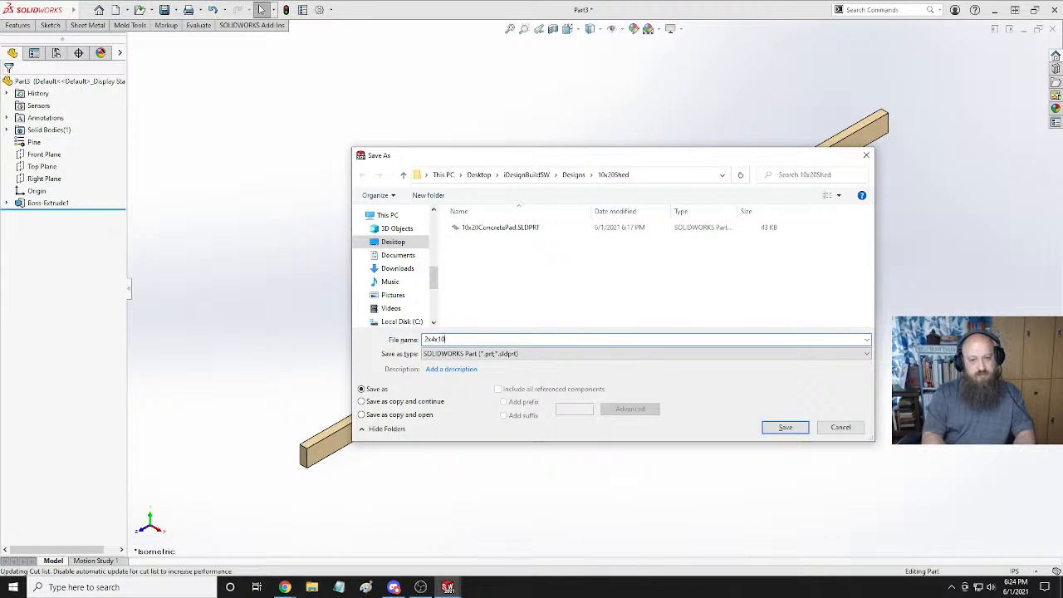
text(P)
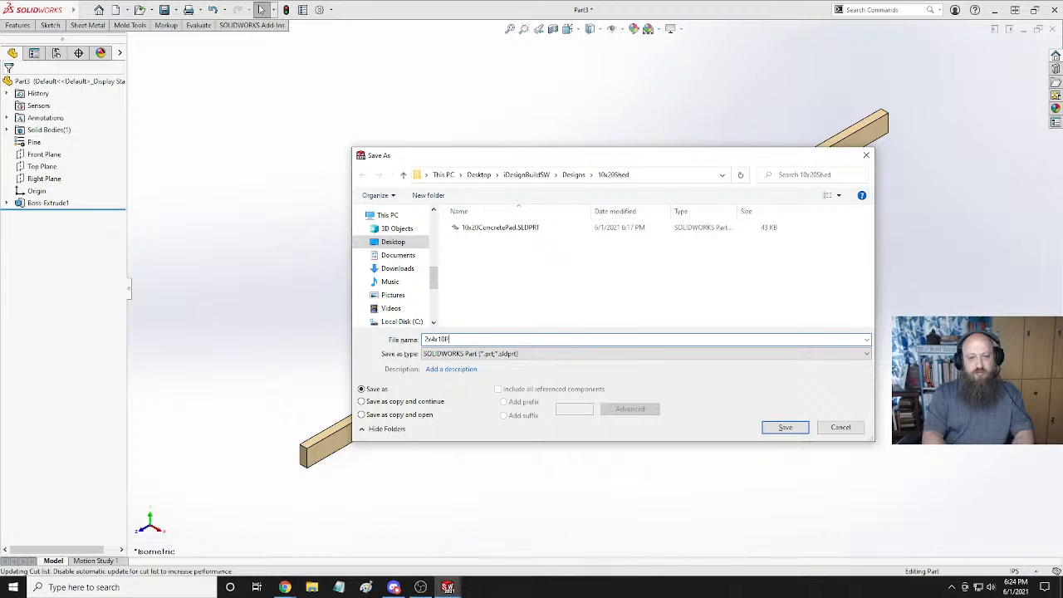
text(T)
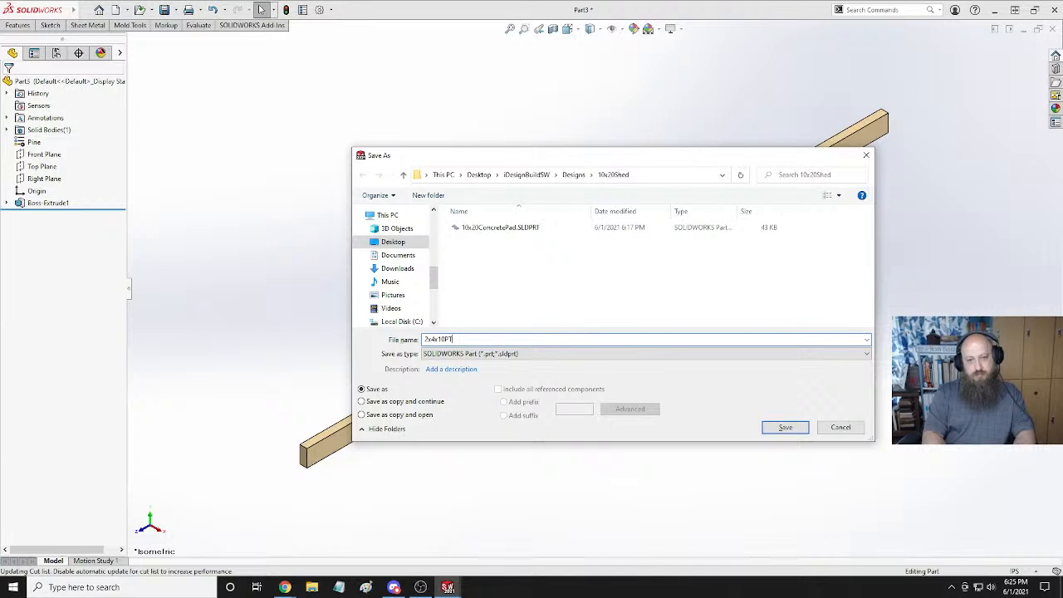
key(BackSpace)
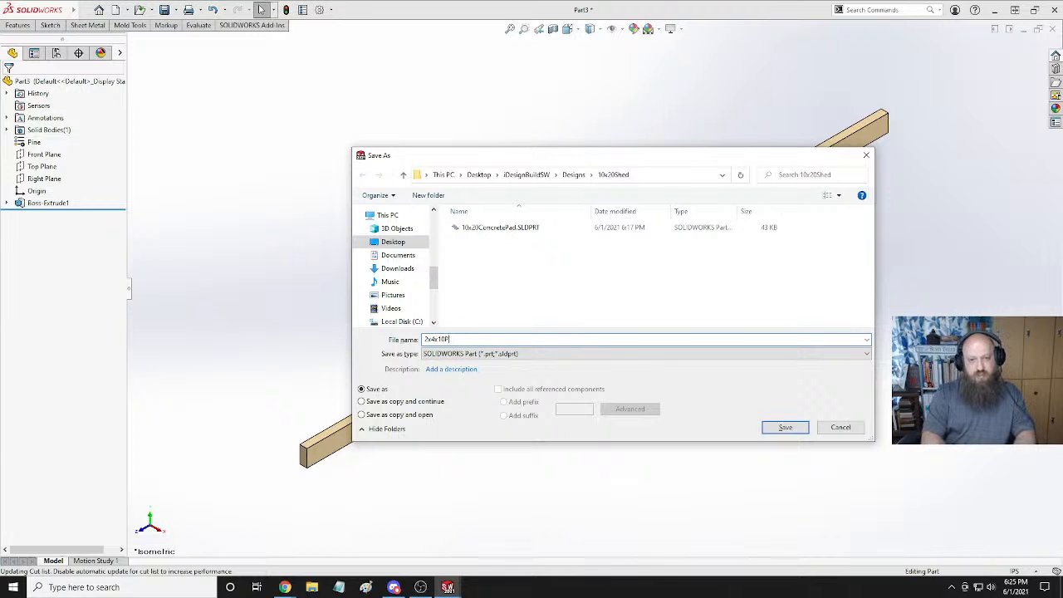
text(ressureTrea)
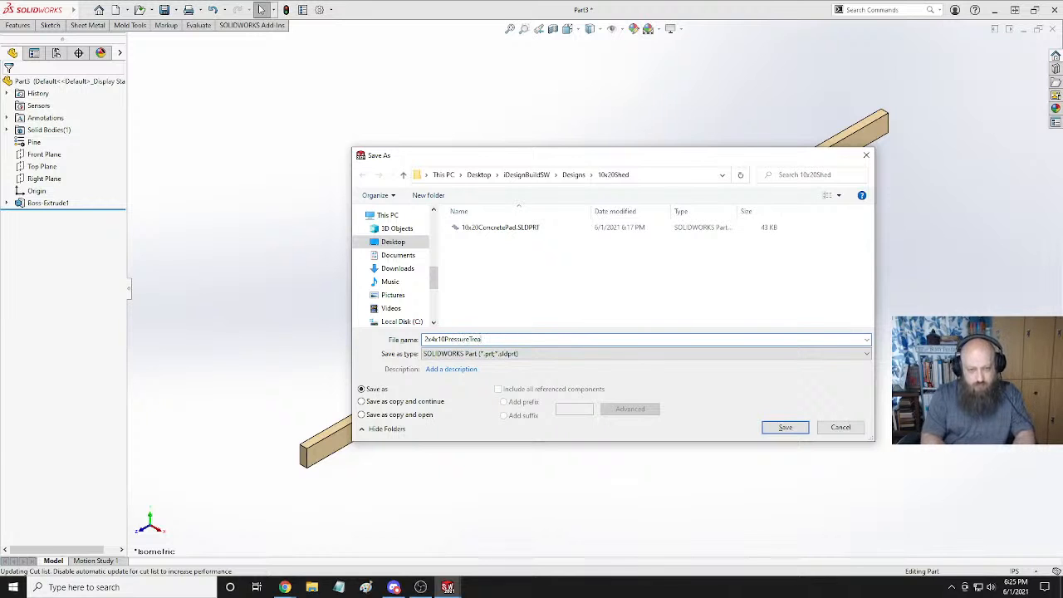
text(ted)
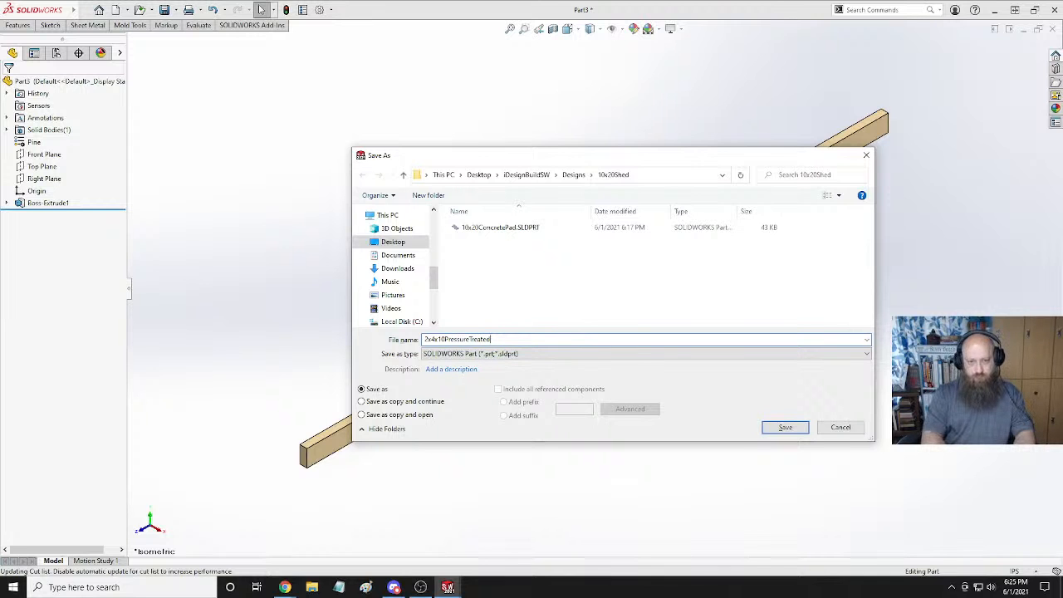
key(Return)
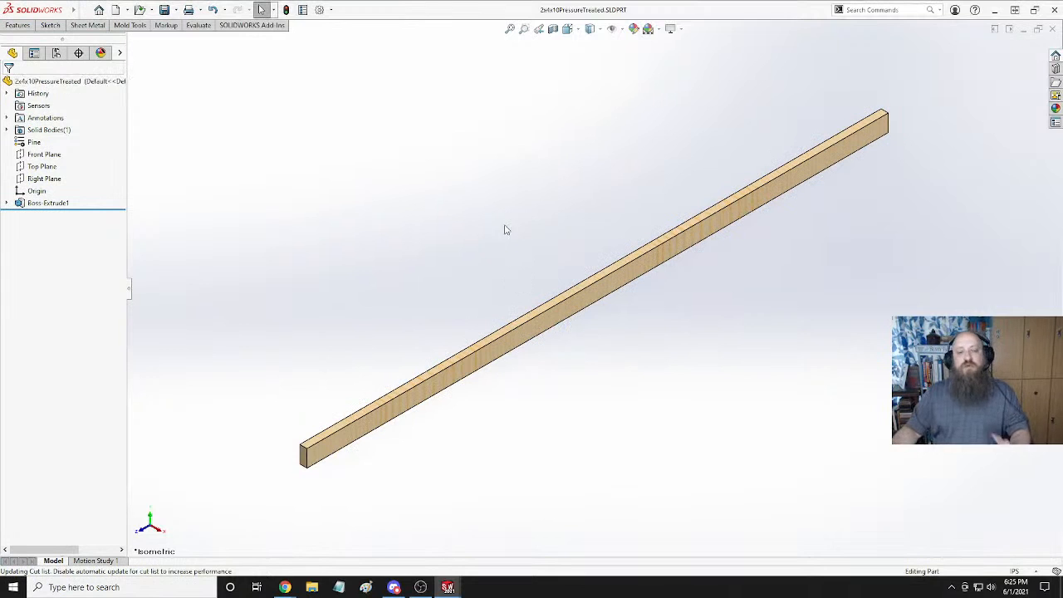
Save the lumber part under the new name 2x4x10Framing in the same 10x20Shed folder.
click(83, 10)
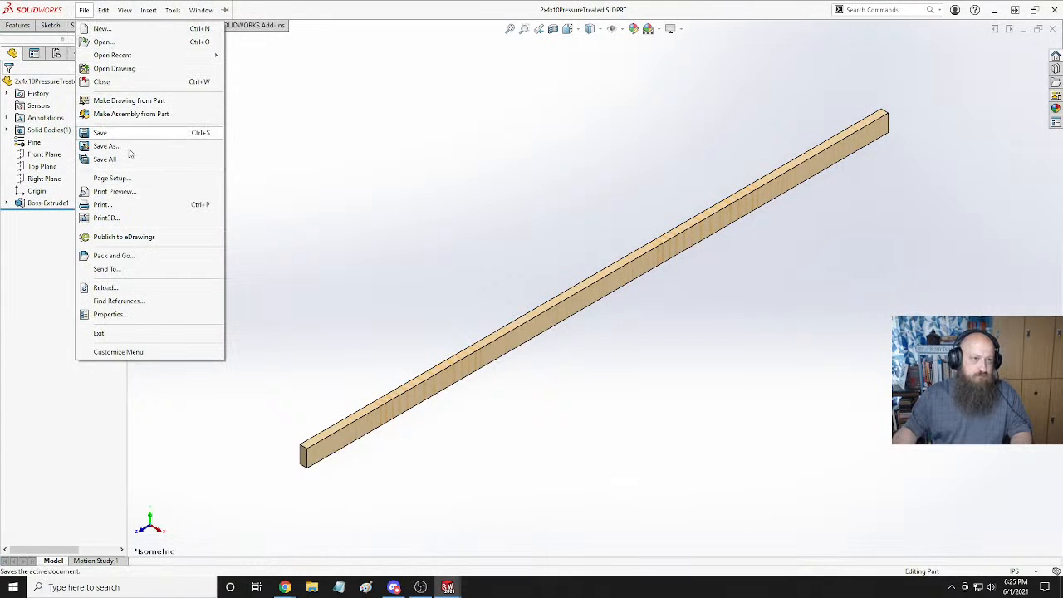
click(112, 147)
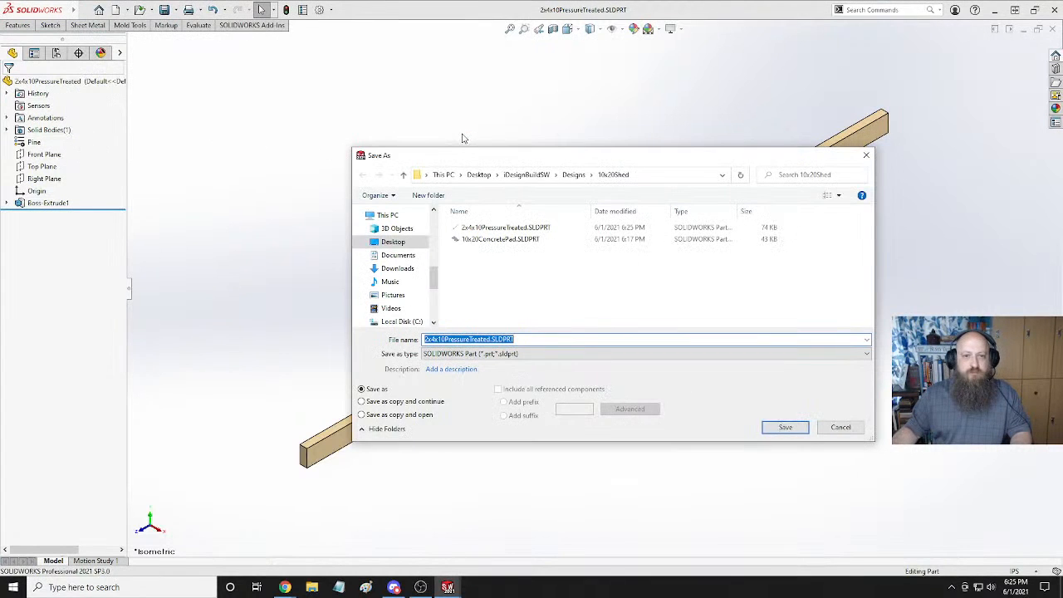
click(444, 340)
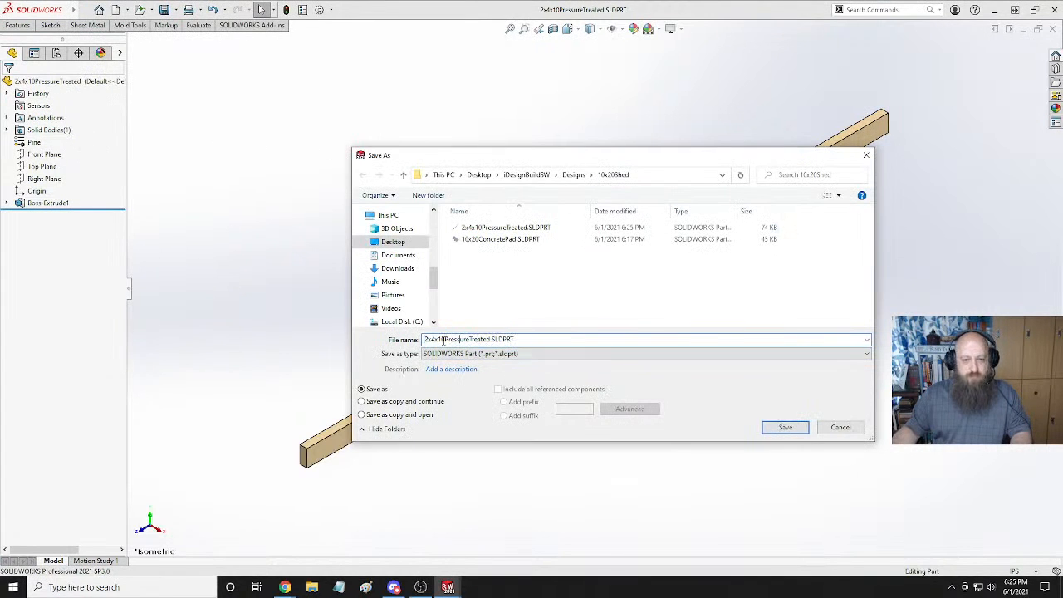
drag(446, 339, 492, 340)
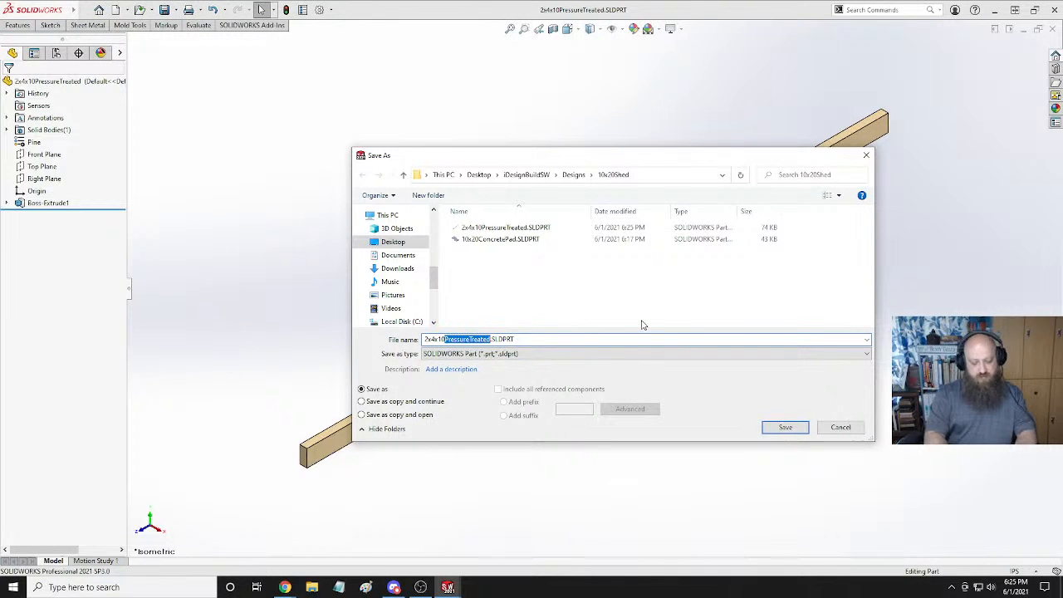
text(Framing)
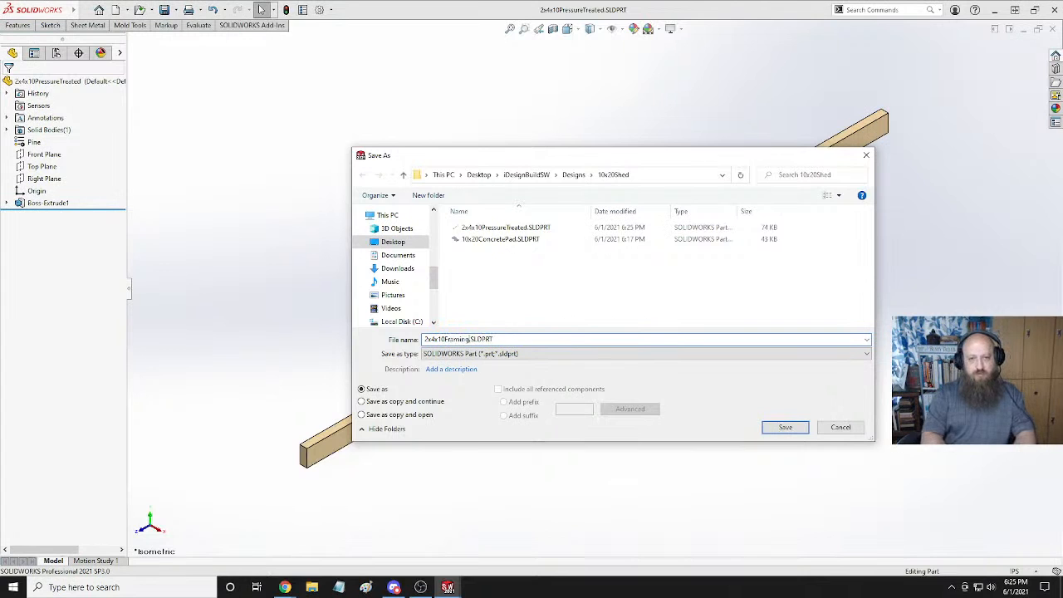
click(782, 428)
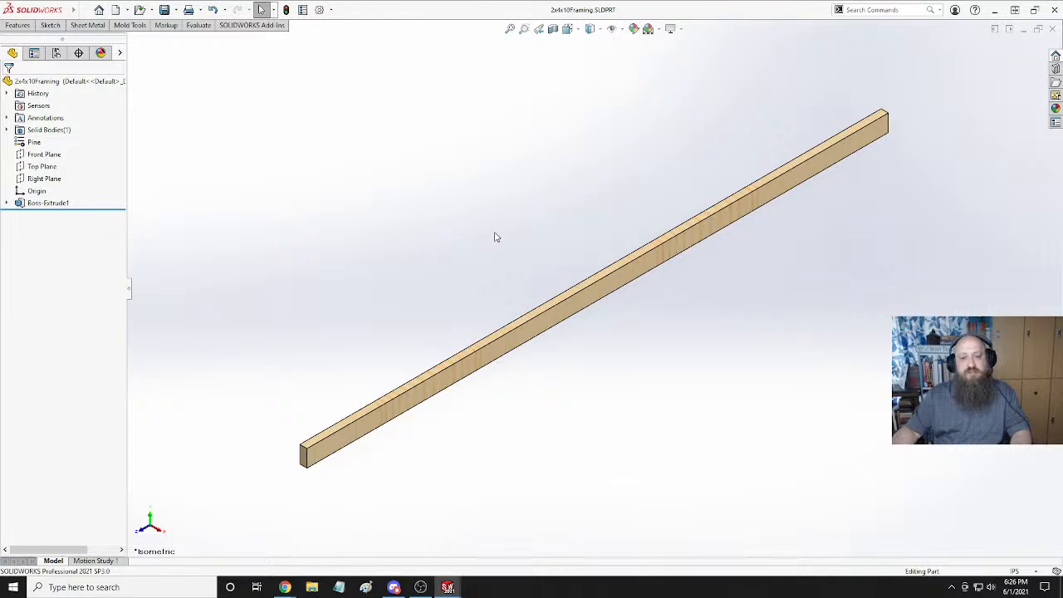
Make a new assembly from the 10x20ConcretePad part with the pad fixed at the origin, and check the assembly's reference planes.
click(18, 25)
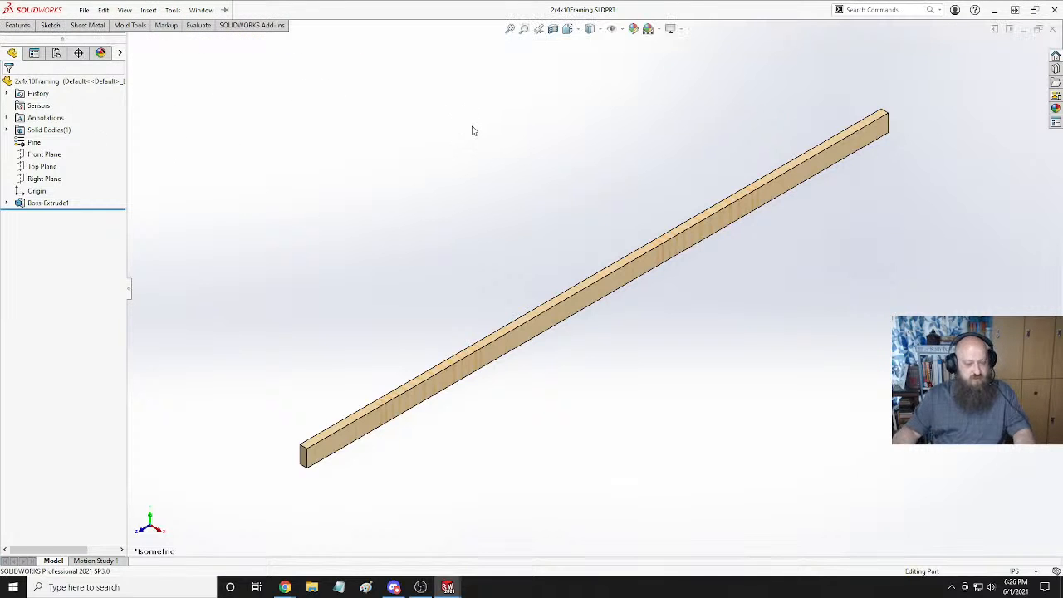
key(ctrl+Tab)
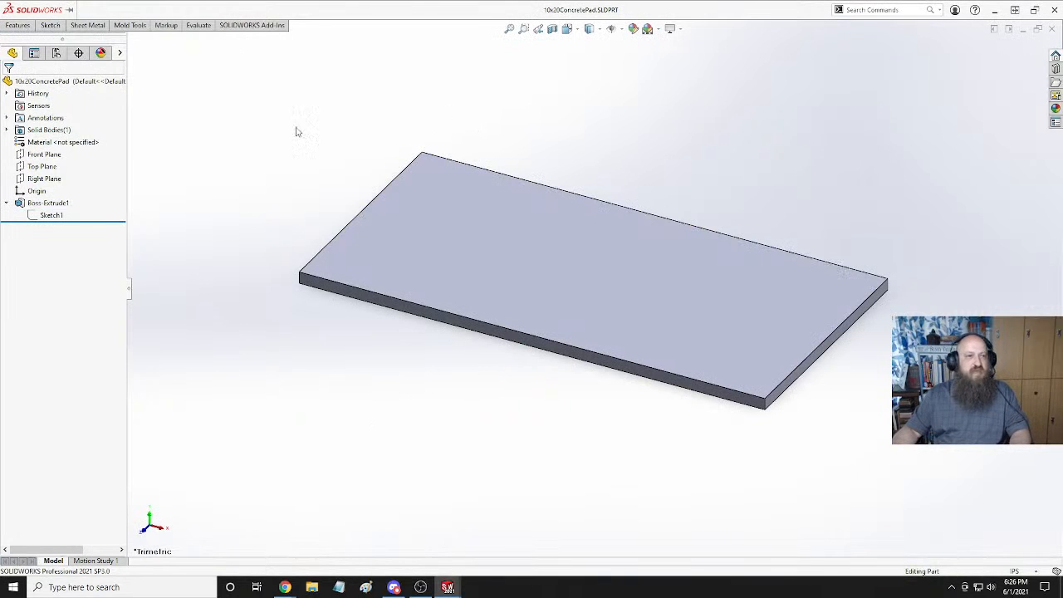
click(83, 10)
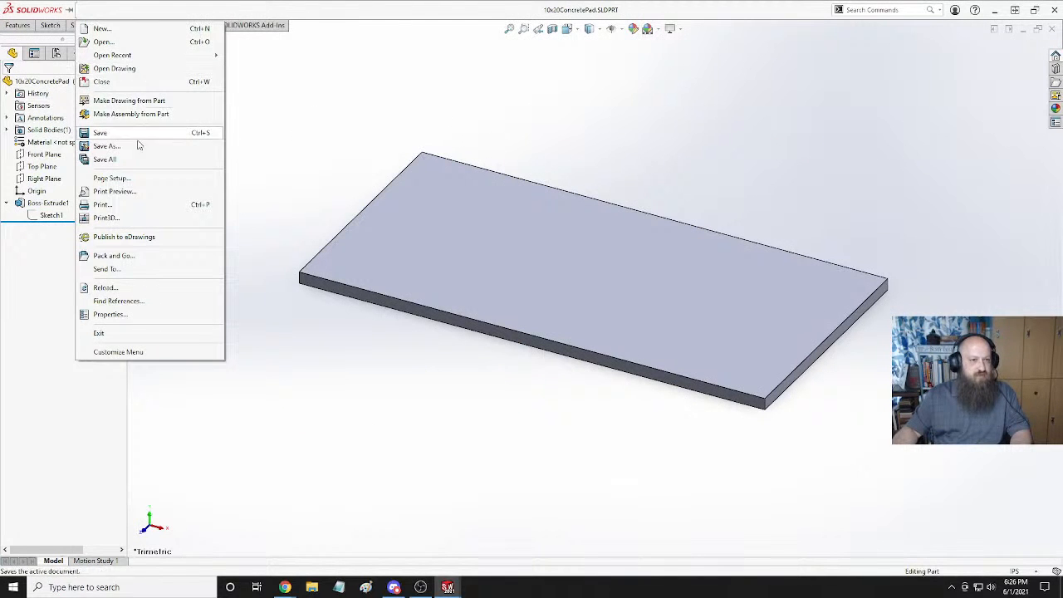
click(150, 115)
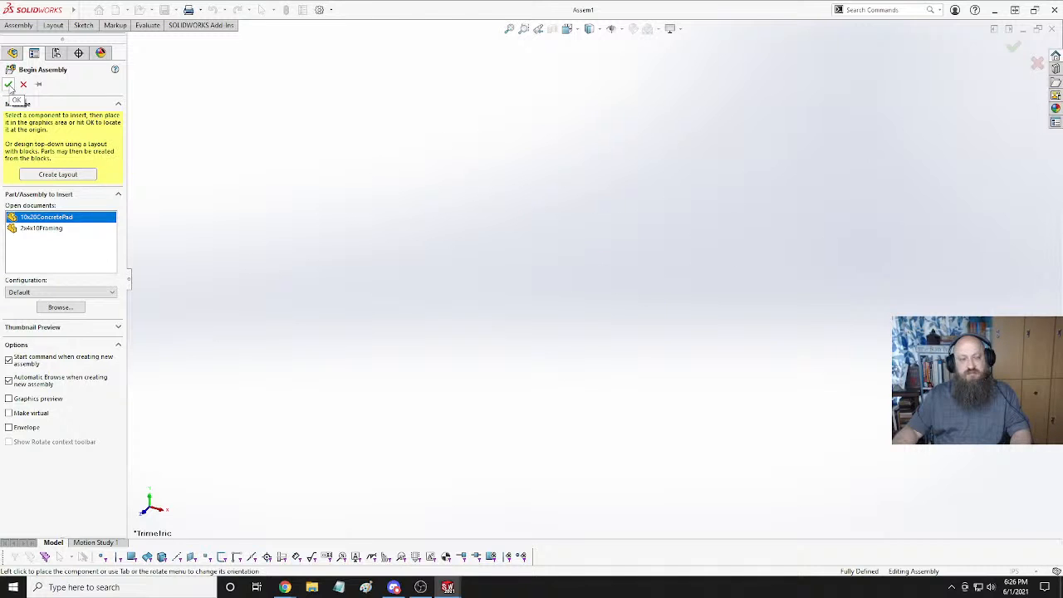
click(251, 129)
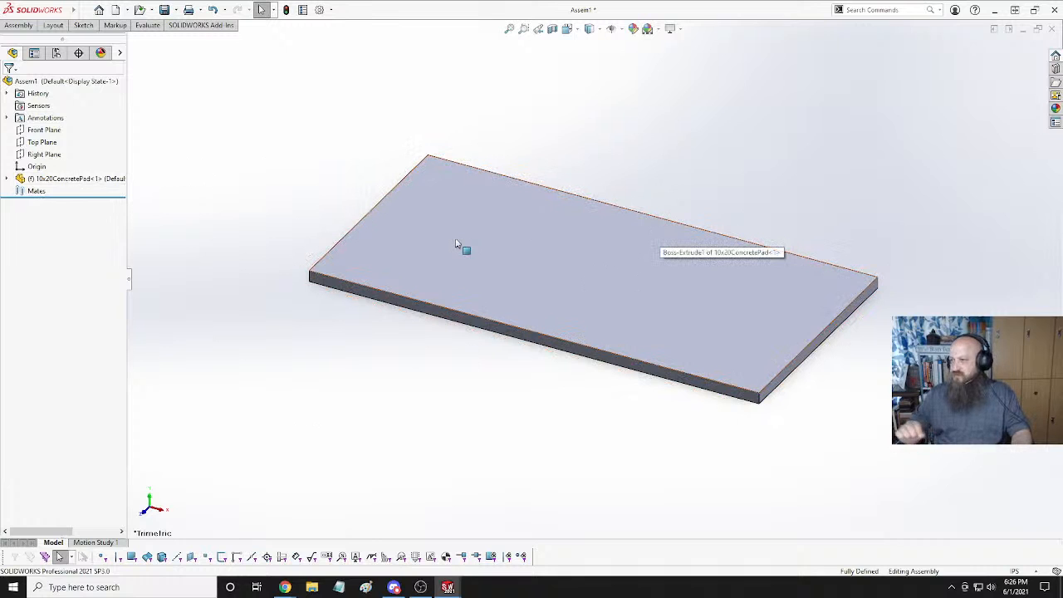
click(41, 142)
click(36, 131)
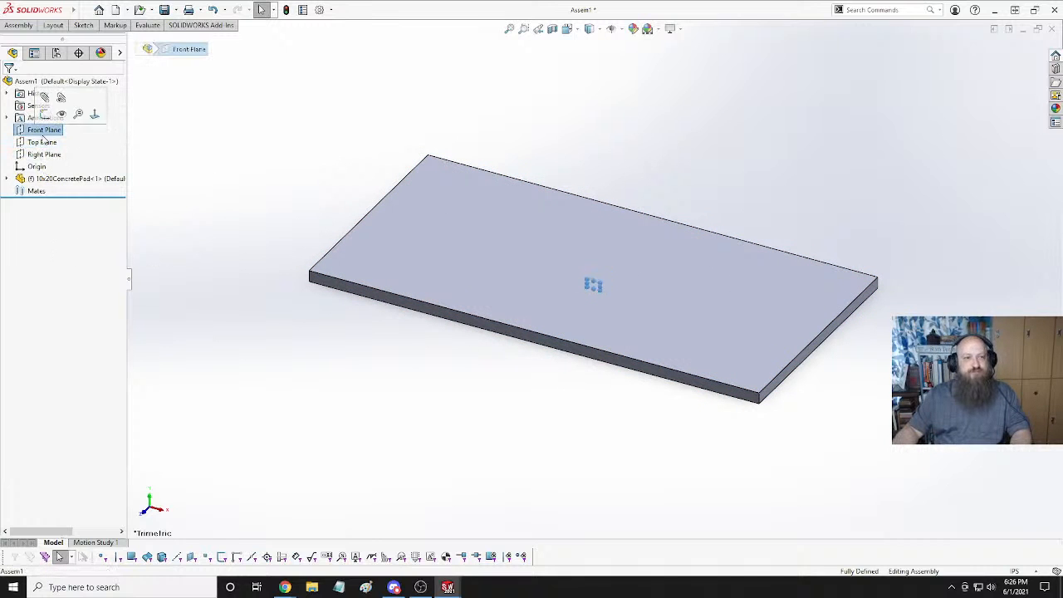
click(43, 154)
click(292, 177)
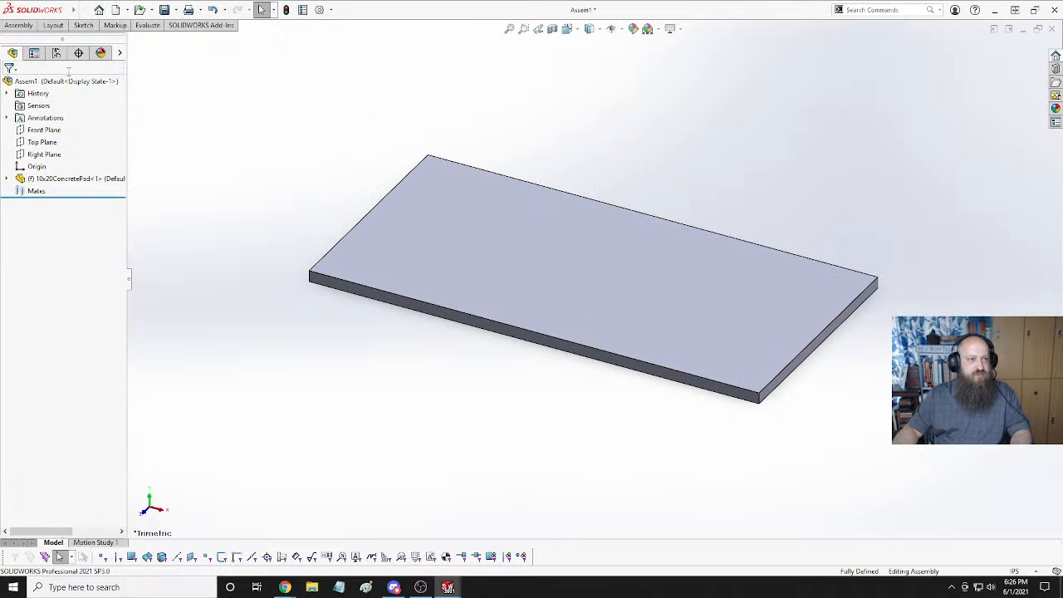
Insert the 2x4x10PressureTreated part from the 10x20Shed folder into the assembly, placed loosely near the pad's long back edge.
click(25, 27)
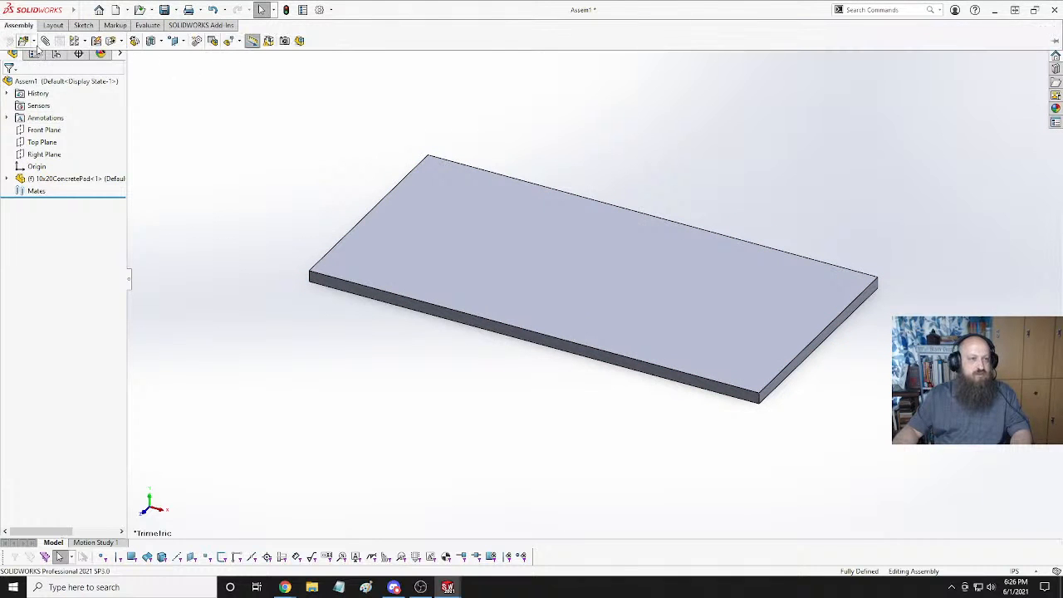
click(23, 41)
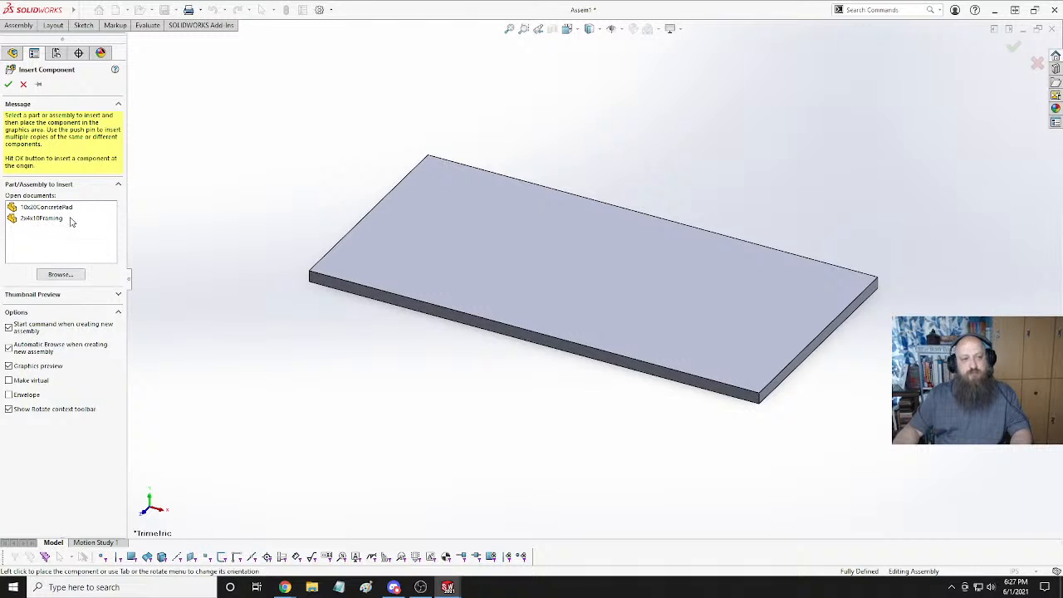
click(61, 274)
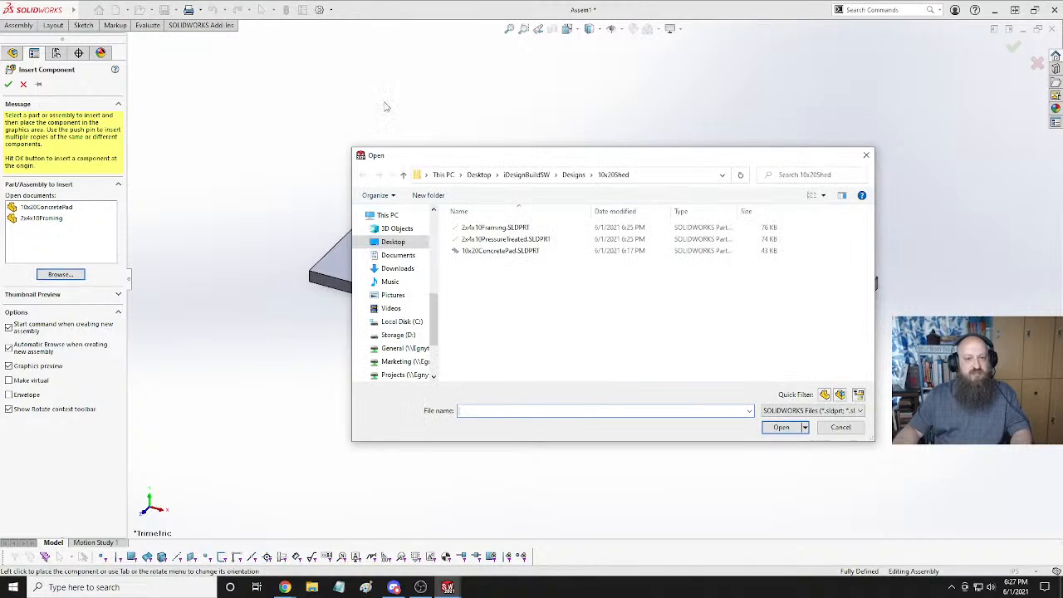
click(499, 239)
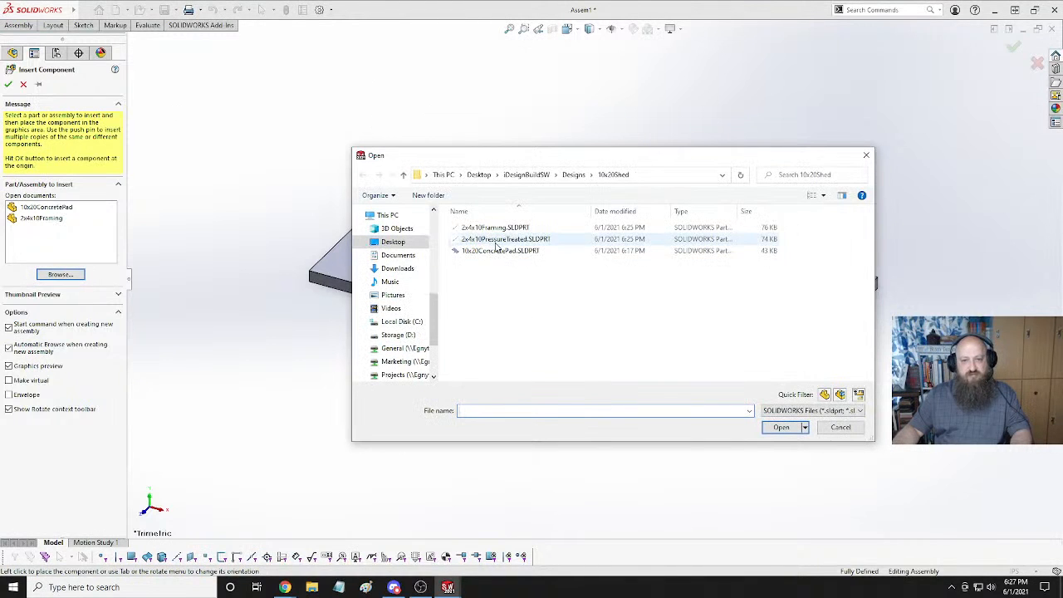
click(782, 427)
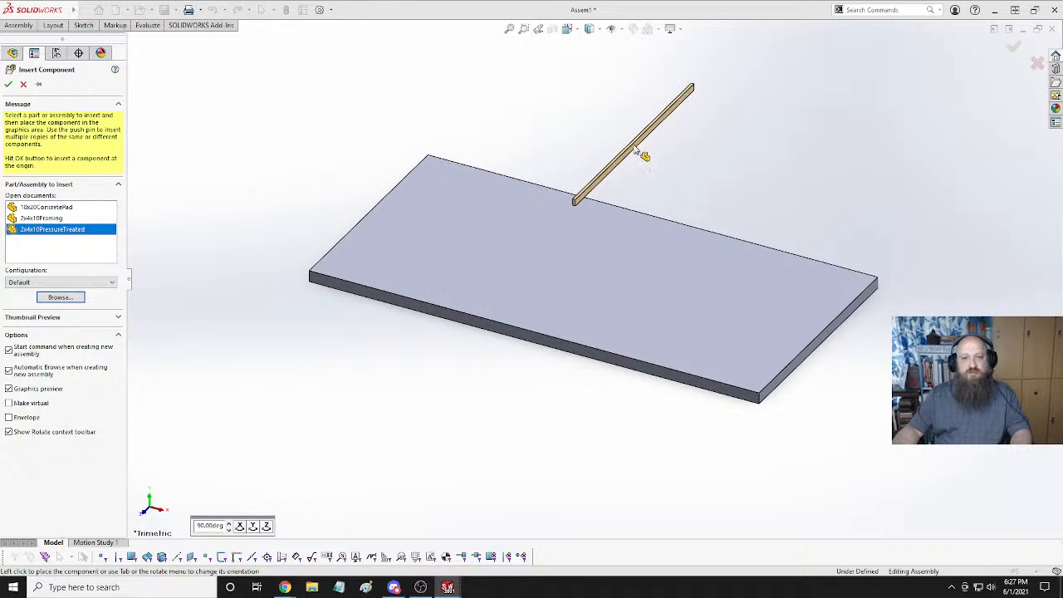
click(655, 161)
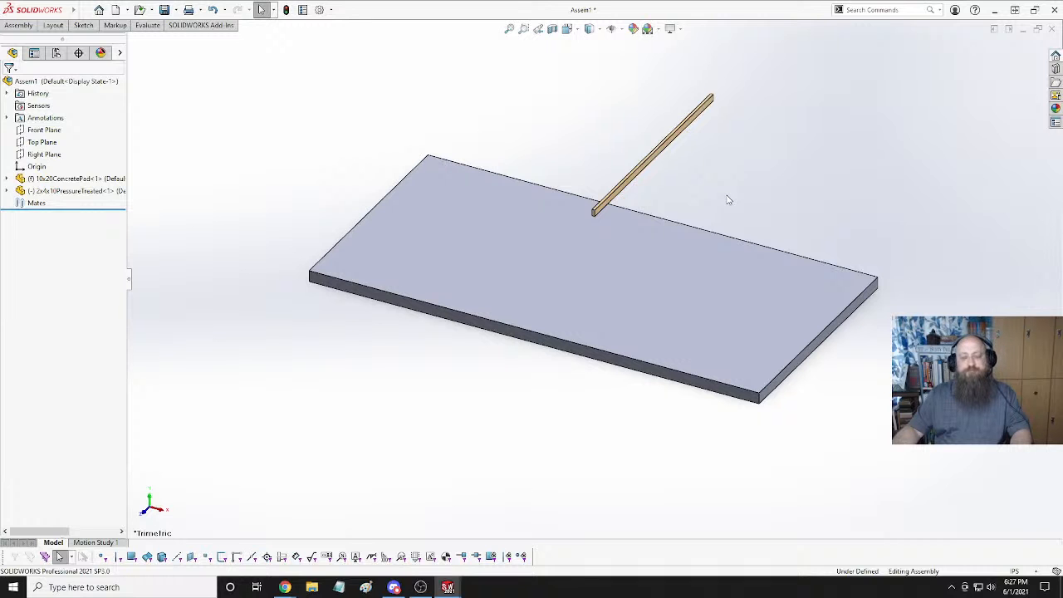
Make a second copy of the 2x4x10PressureTreated board, placed beside the first one above the pad's back edge.
middle_drag(688, 184, 615, 200)
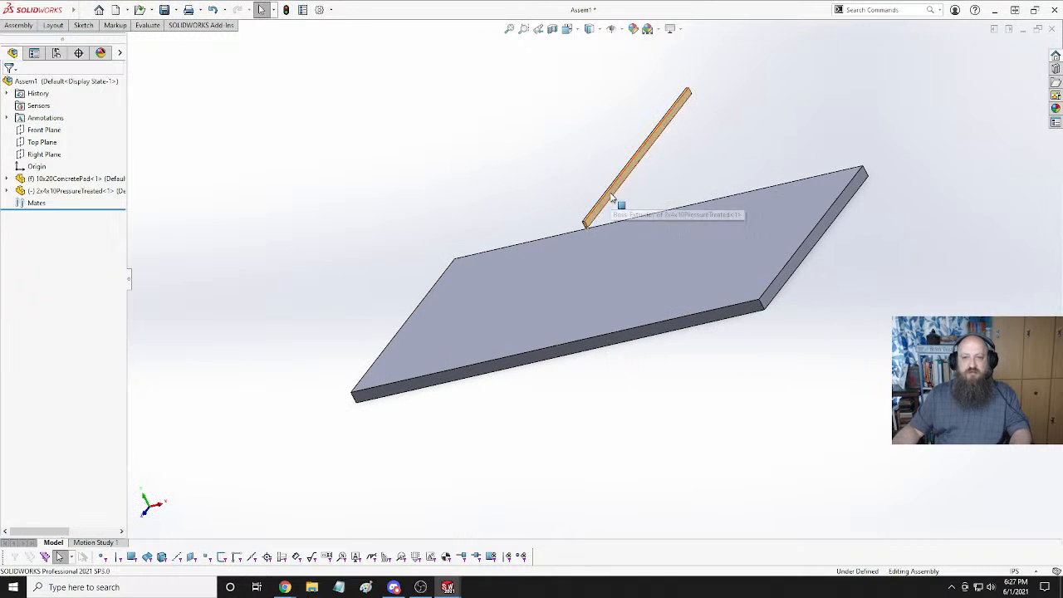
drag(612, 202, 782, 140)
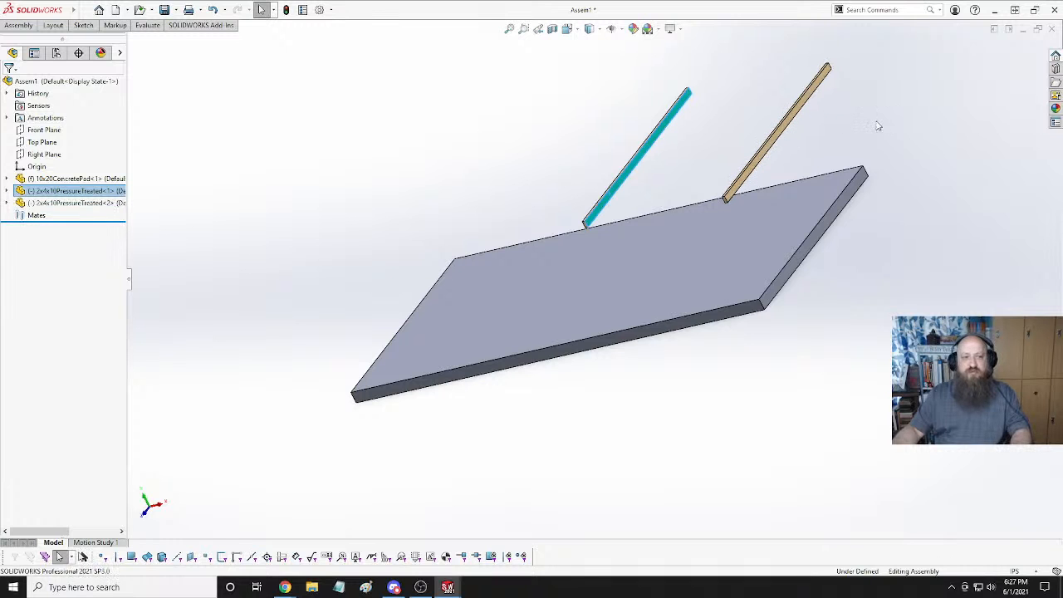
middle_drag(723, 152, 560, 152)
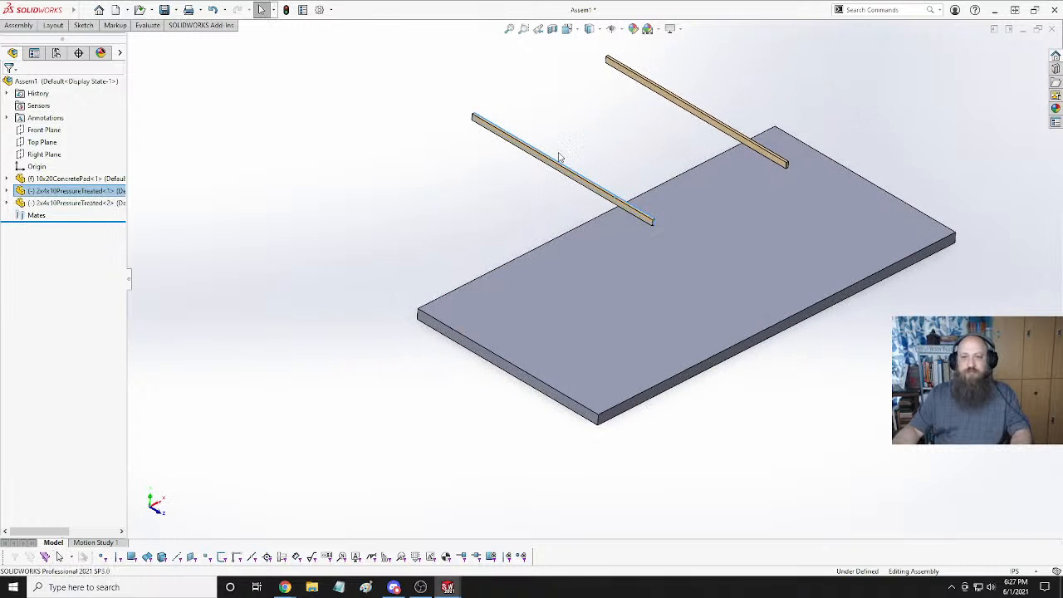
Mate the first board's wide face coincident with the concrete pad's top face.
click(532, 154)
click(552, 169)
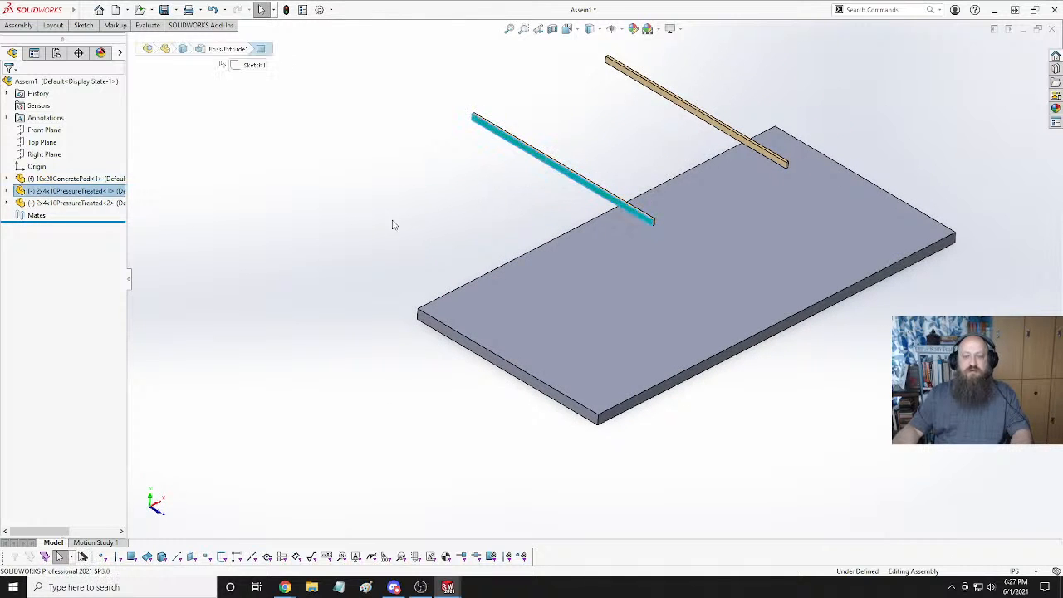
mouse_move(393, 225)
middle_down()
mouse_move(427, 171)
mouse_move(389, 220)
mouse_move(394, 190)
mouse_move(416, 175)
mouse_move(392, 210)
middle_up()
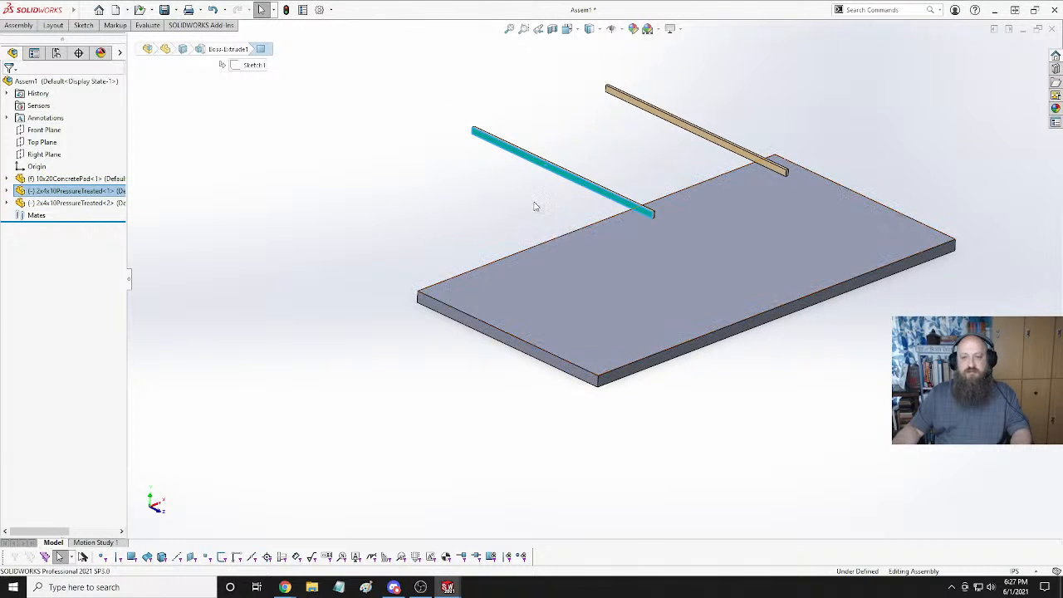
scroll(669, 212, down, 5)
middle_drag(558, 251, 506, 213)
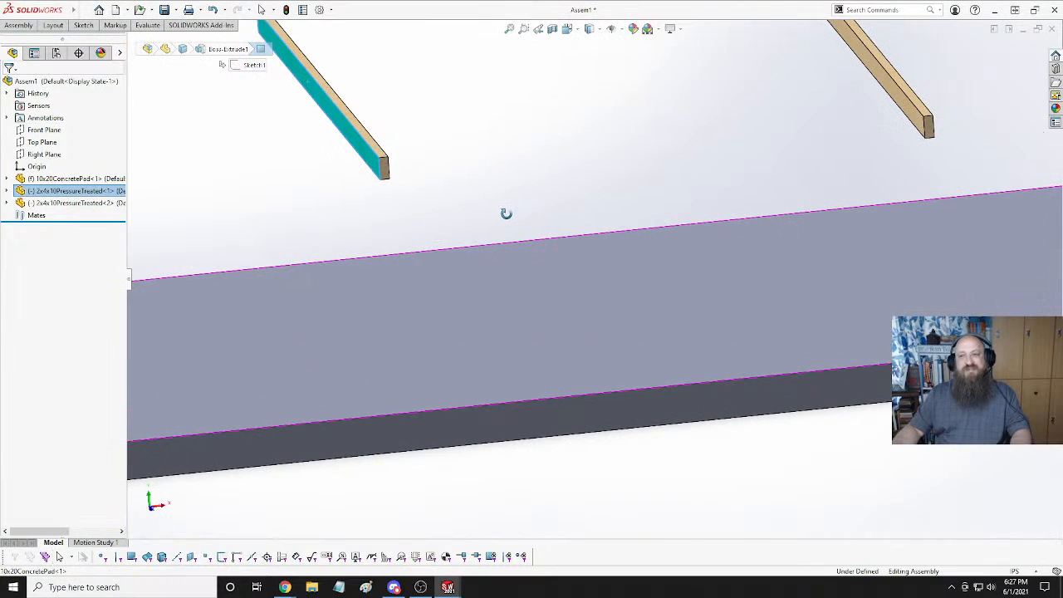
scroll(506, 214, up, 3)
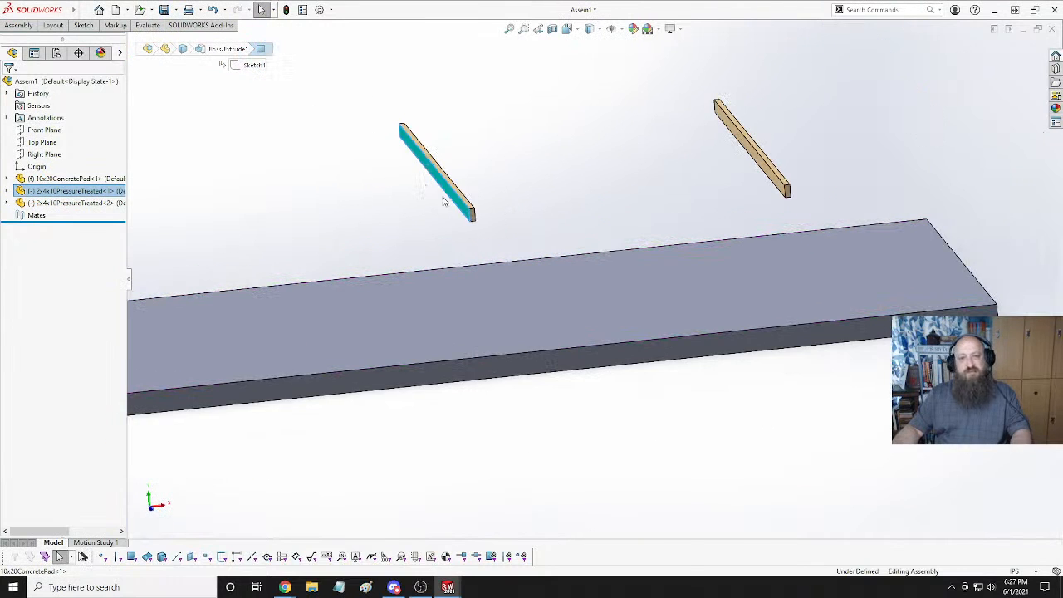
scroll(481, 237, down, 5)
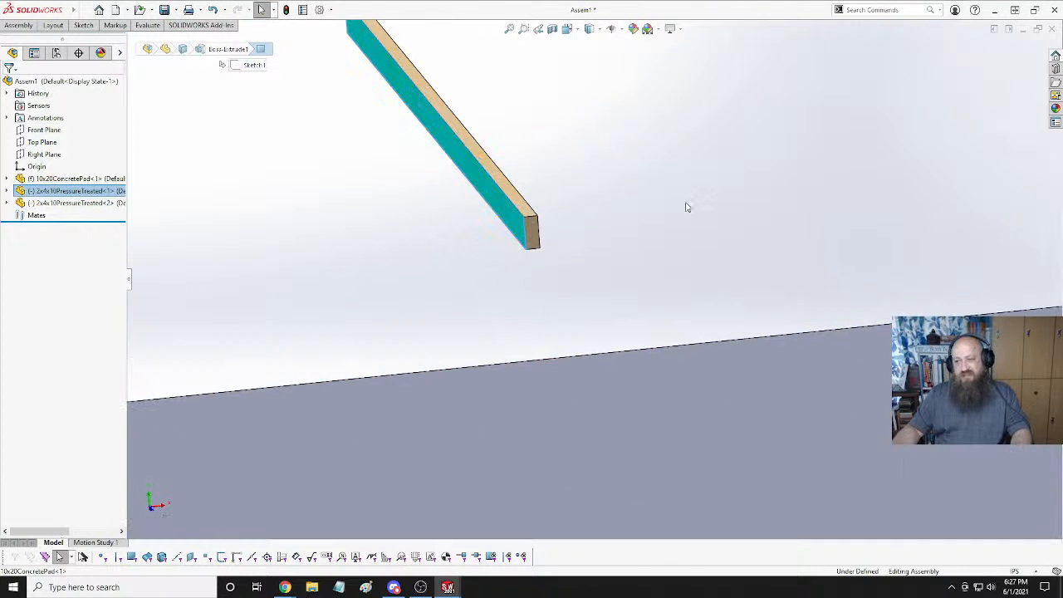
scroll(407, 236, down, 3)
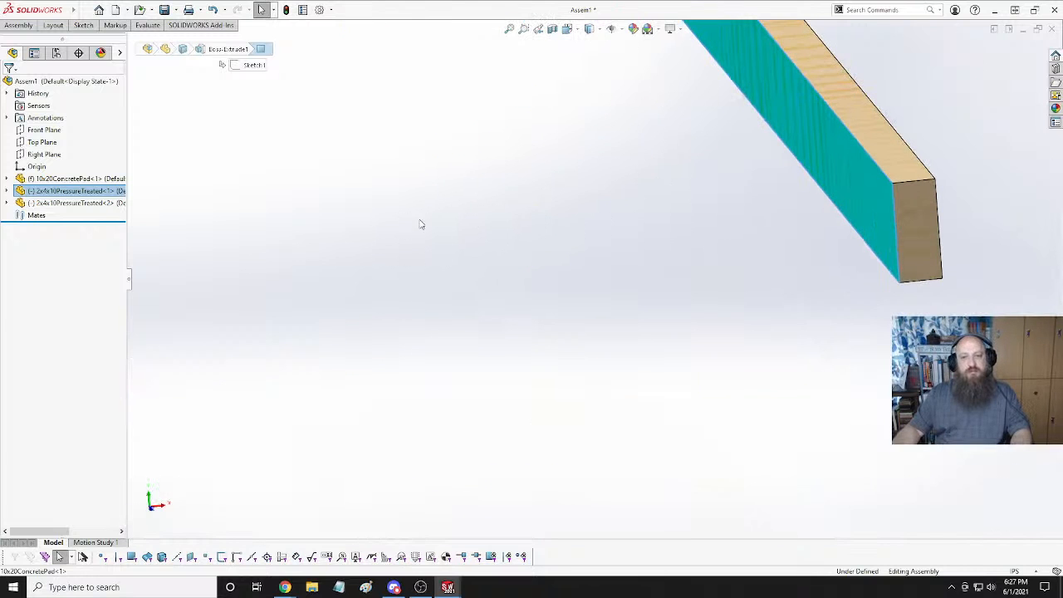
scroll(431, 221, up, 5)
scroll(444, 214, down, 2)
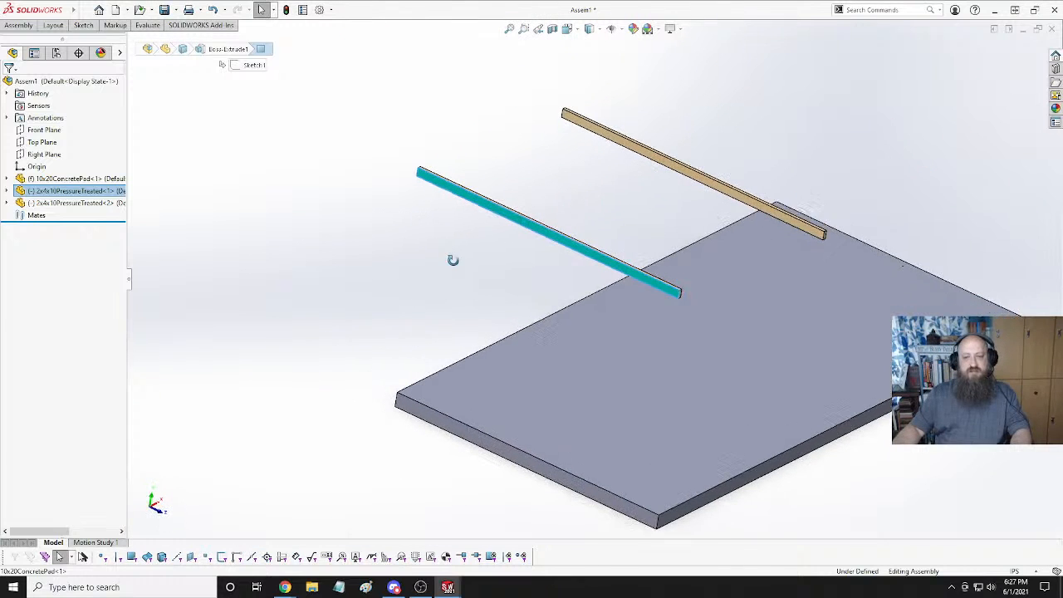
click(577, 416)
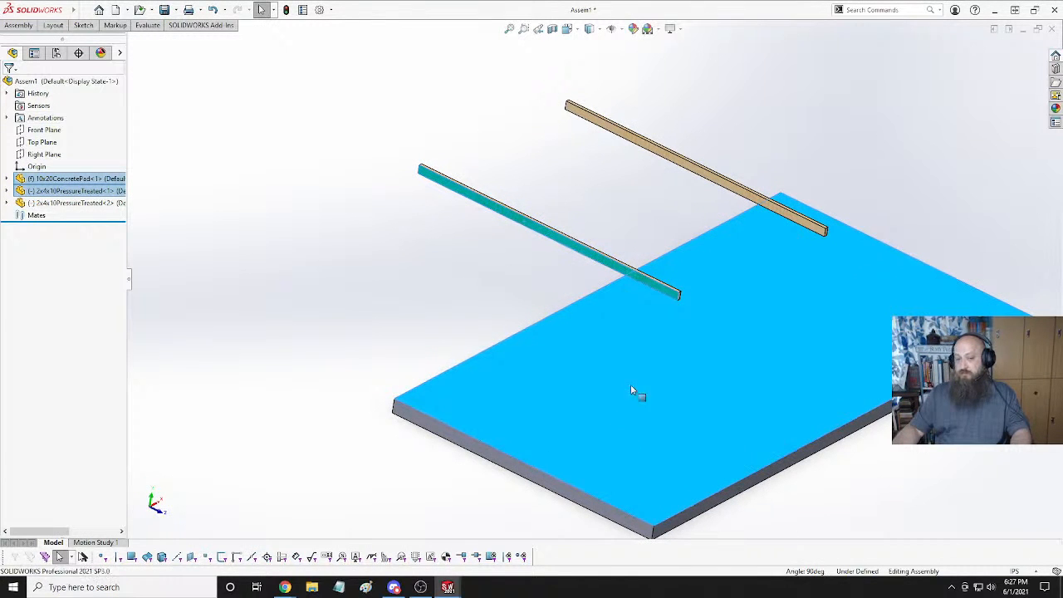
key(ctrl)
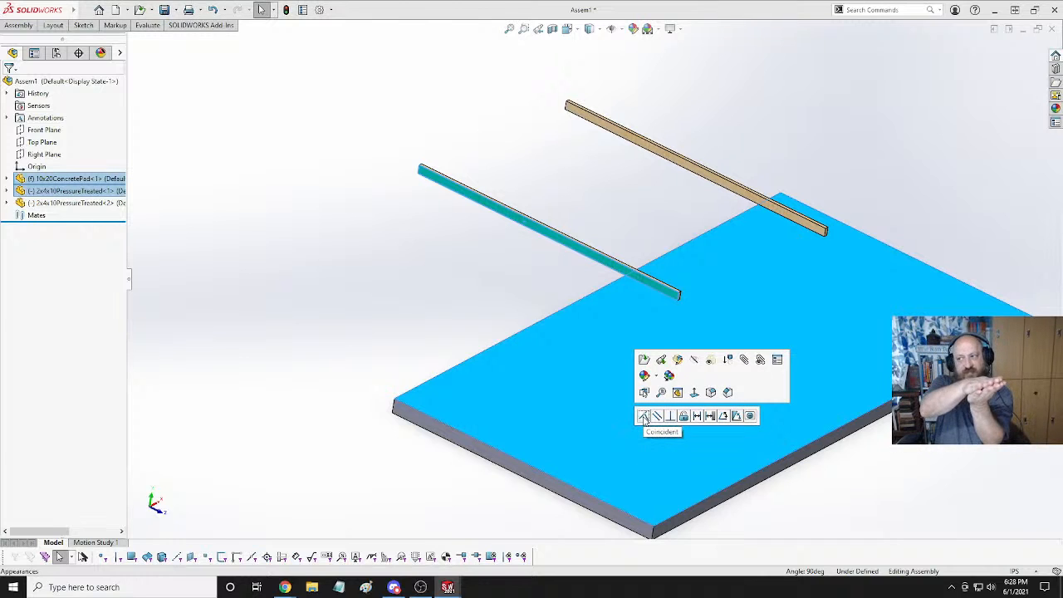
click(644, 417)
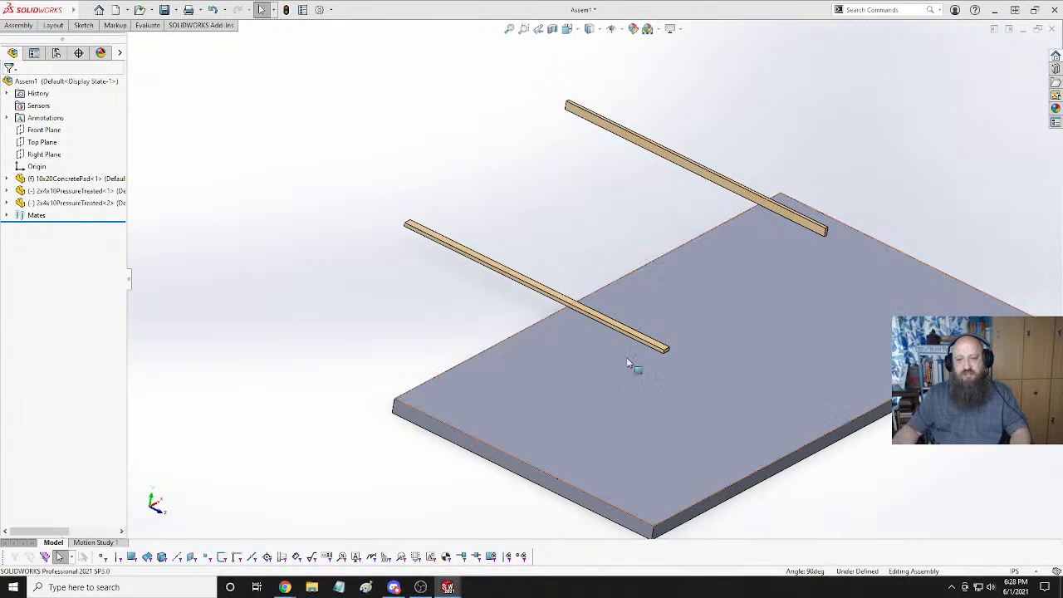
Inspect the first board's seating on the pad from the front and slide it along the pad to test its movement.
middle_drag(627, 337, 598, 250)
key(ctrl+1)
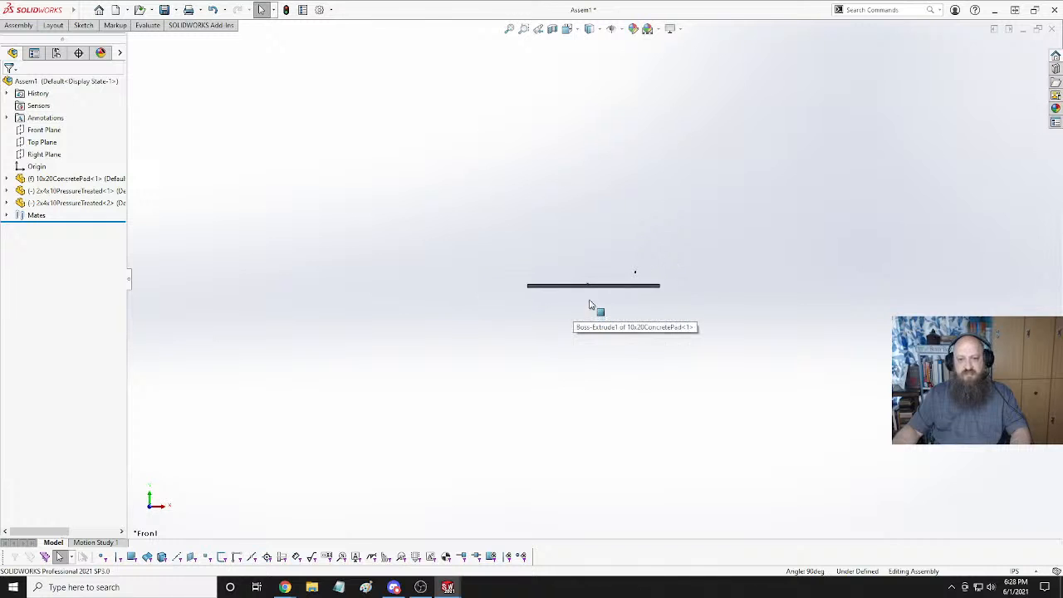
scroll(589, 250, down, 5)
scroll(535, 343, down, 3)
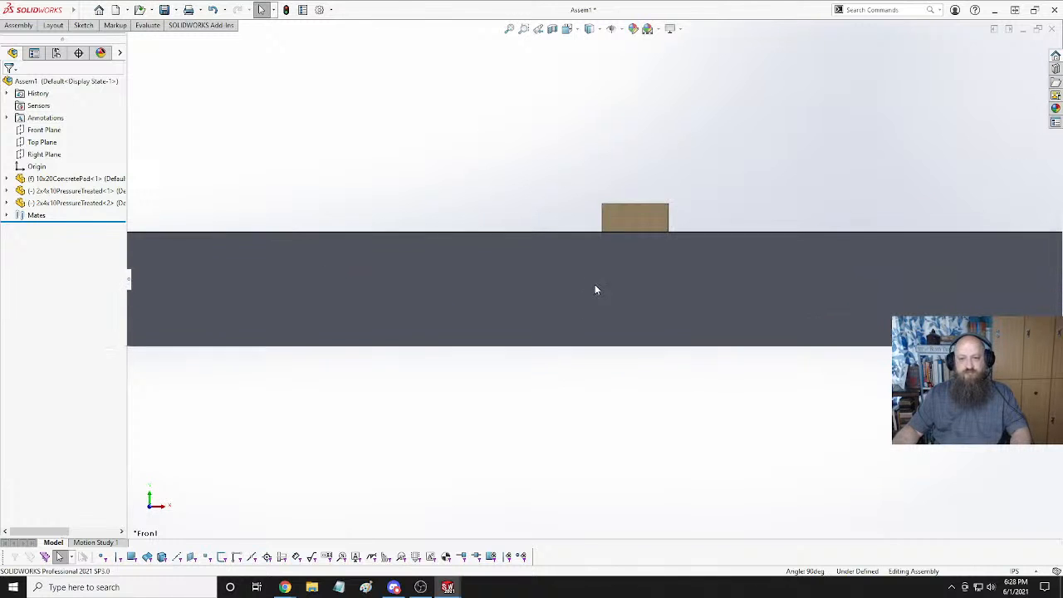
drag(637, 225, 545, 173)
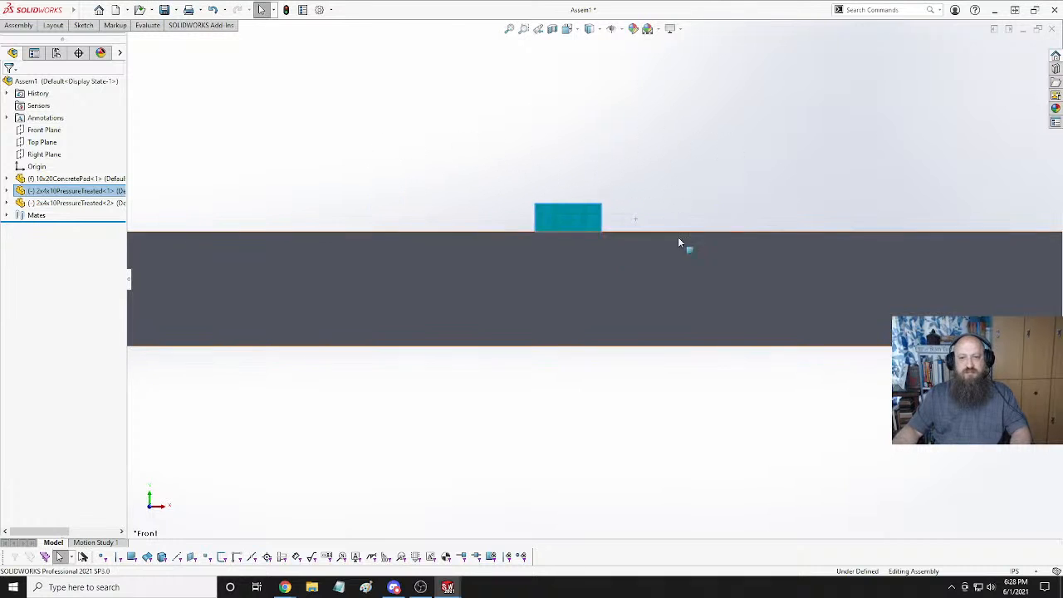
scroll(619, 245, down, 3)
scroll(620, 256, up, 5)
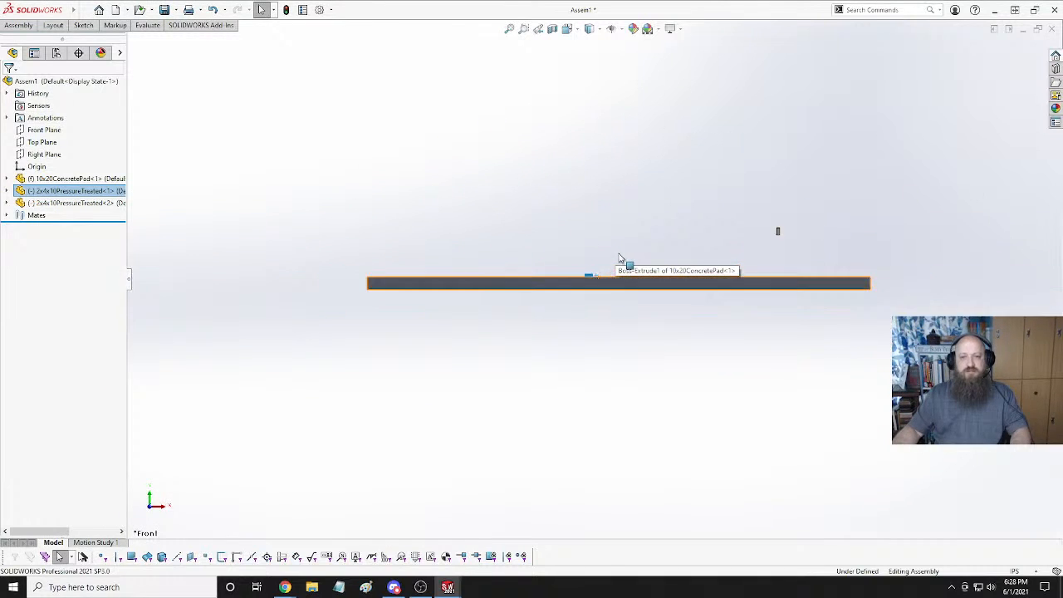
Mate the first board's end face coincident with the pad's long front side face.
middle_drag(622, 258, 498, 278)
click(703, 398)
scroll(645, 315, down, 5)
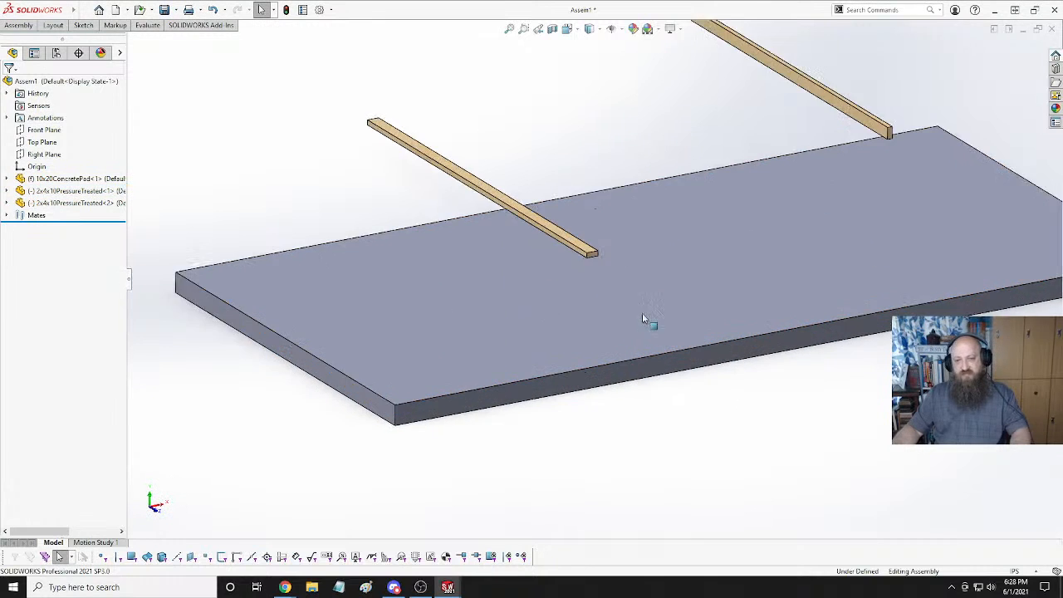
click(558, 232)
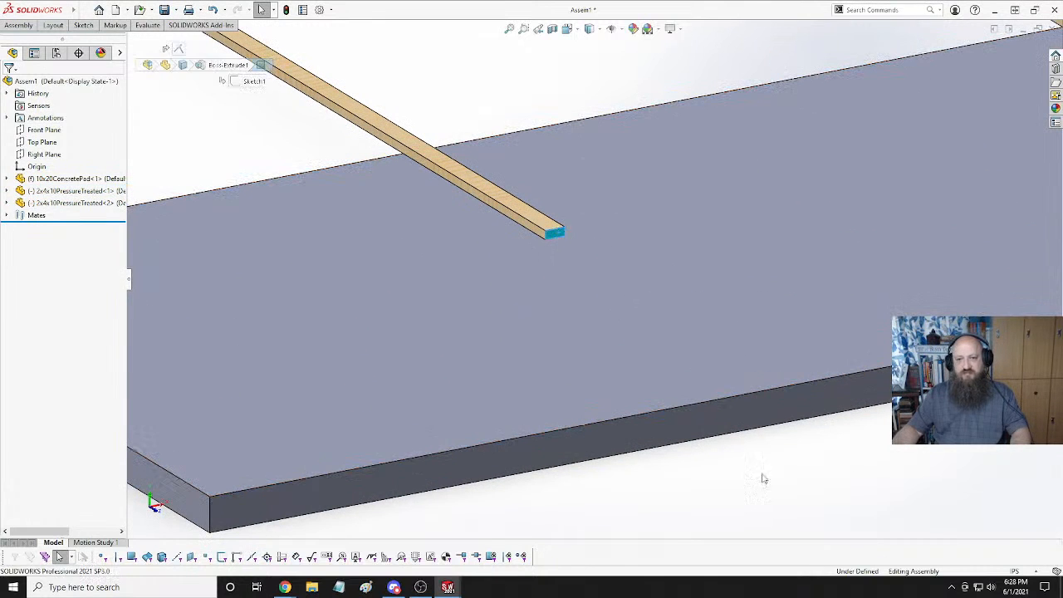
ctrl+click(687, 428)
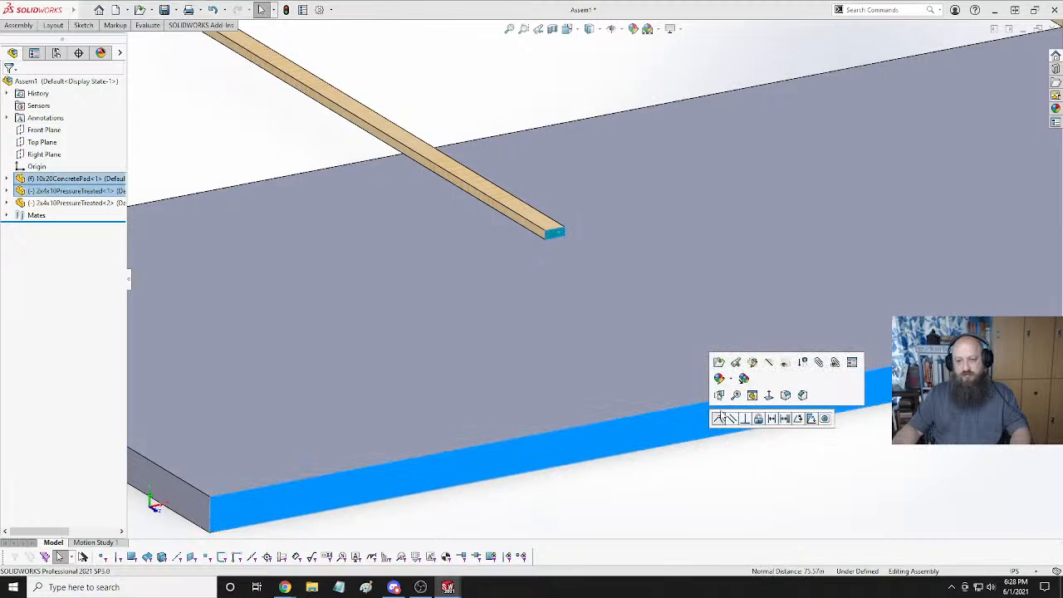
click(719, 418)
Mate the first board's narrow outer face coincident with the short end face of the pad.
click(732, 349)
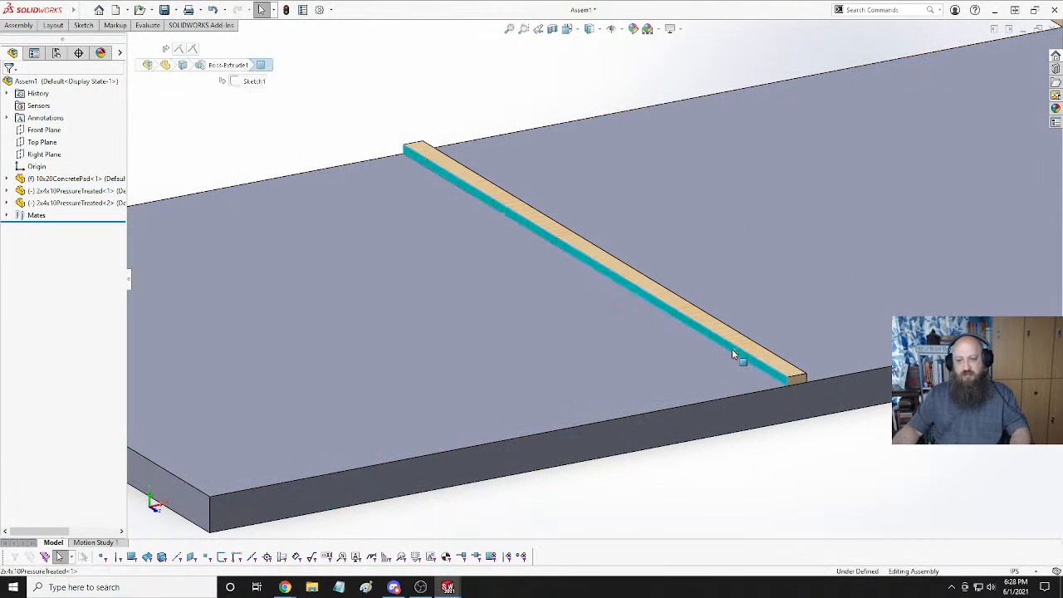
scroll(456, 363, down, 4)
scroll(456, 363, up, 4)
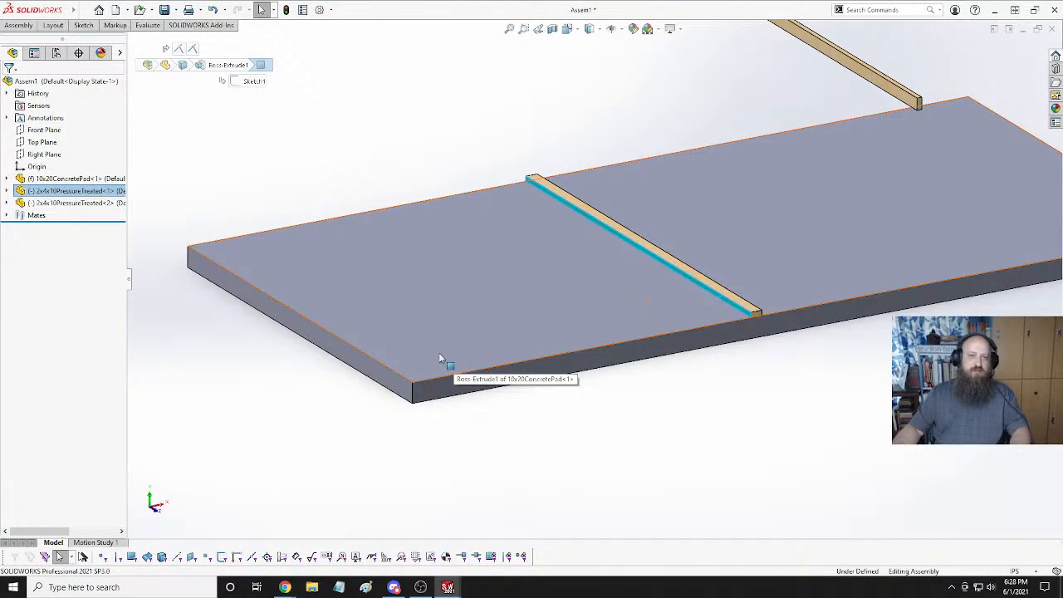
click(349, 363)
scroll(353, 369, down, 1)
click(378, 344)
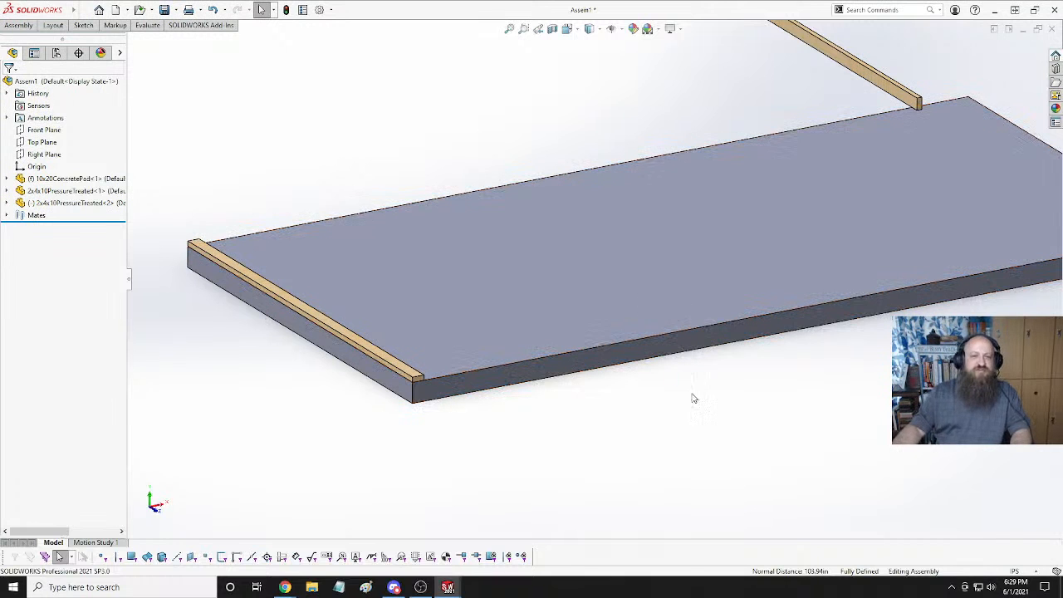
Mate the second board's wide face coincident with the concrete pad's top face.
middle_drag(800, 342, 780, 312)
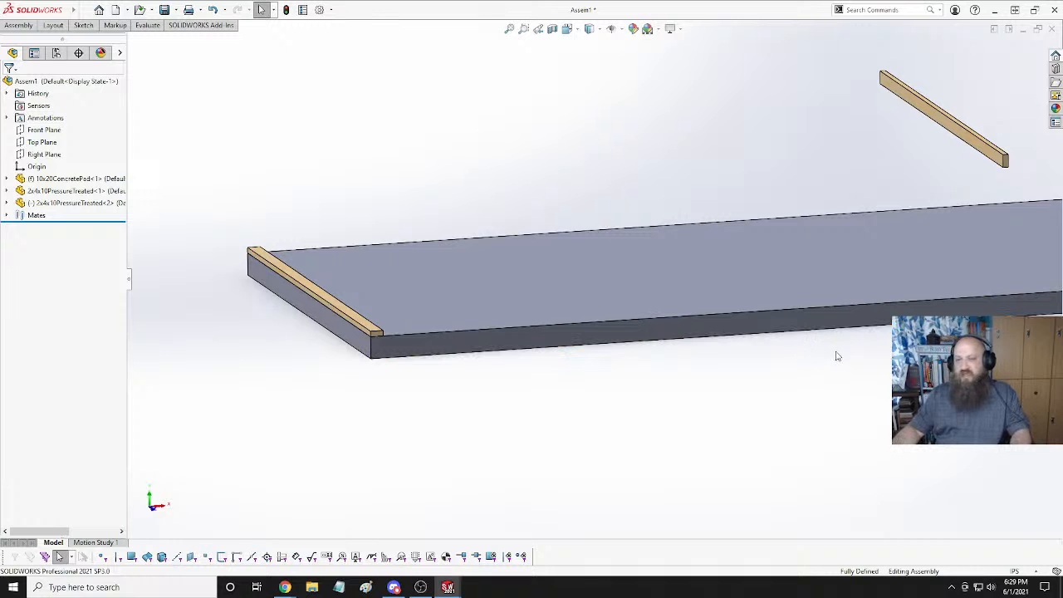
scroll(825, 354, up, 5)
scroll(846, 343, down, 5)
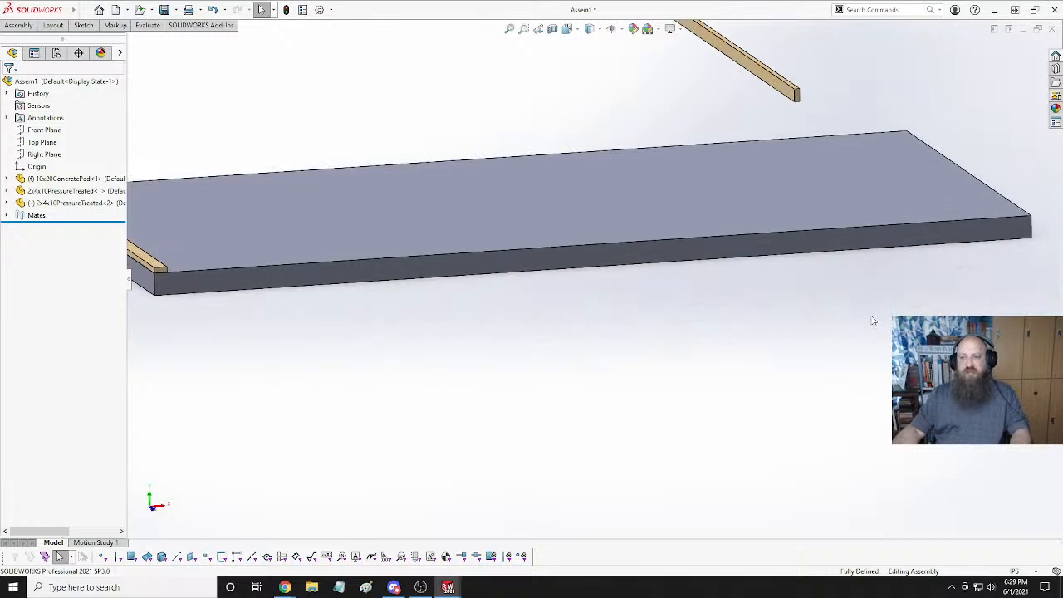
scroll(855, 283, up, 4)
scroll(570, 258, down, 5)
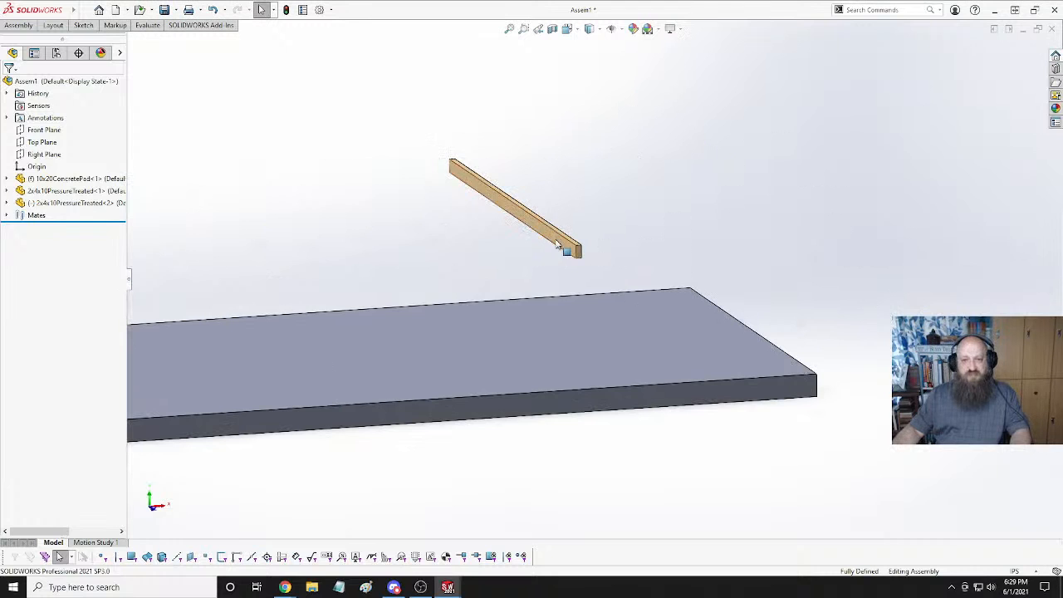
click(558, 244)
ctrl+click(582, 359)
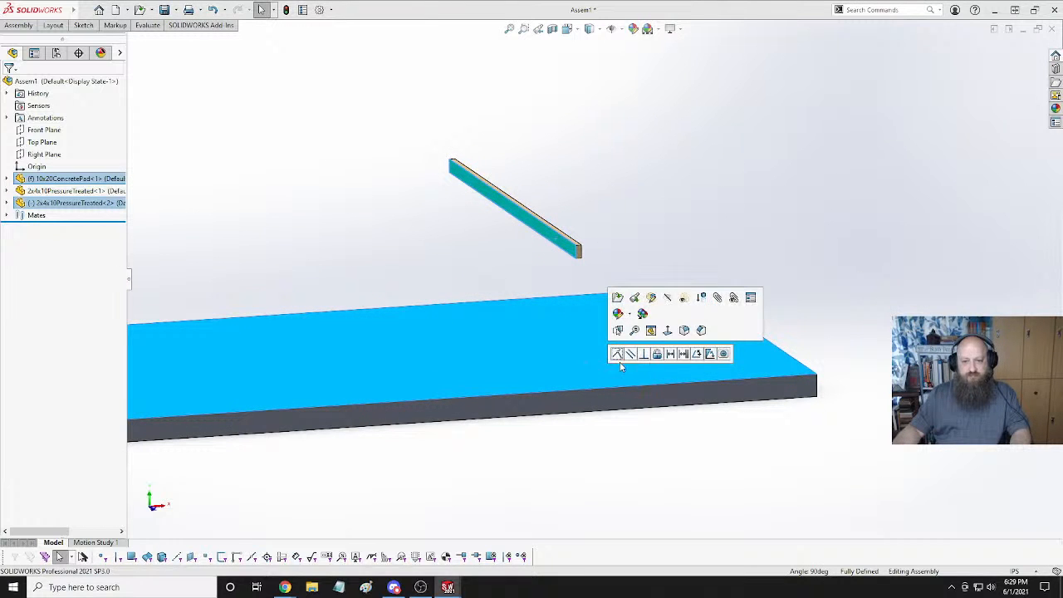
click(616, 354)
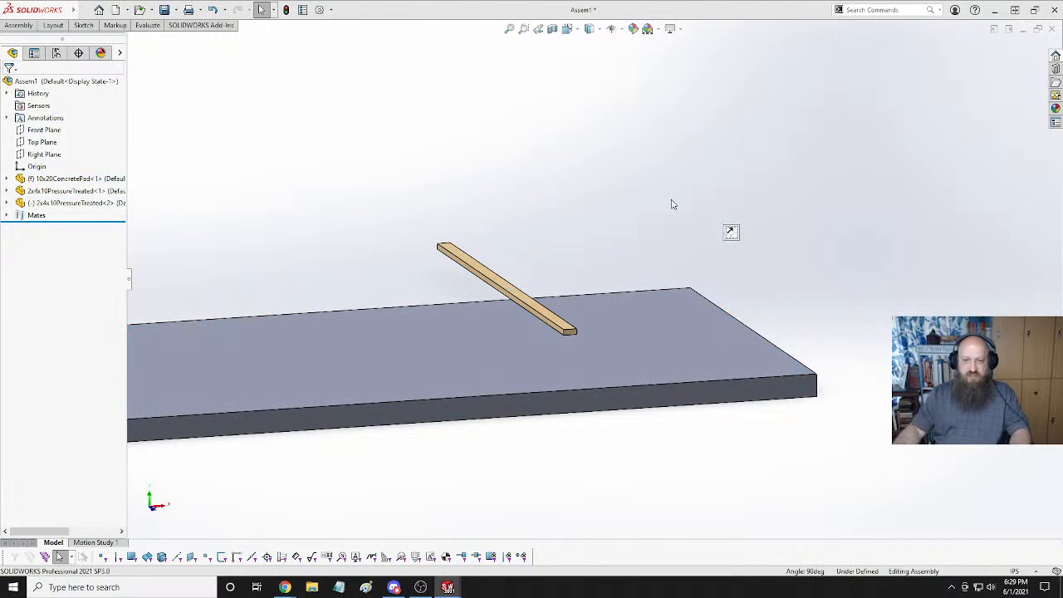
Mate the second board's end face coincident with the concrete pad's long front side face.
middle_drag(633, 242, 492, 311)
scroll(493, 311, down, 5)
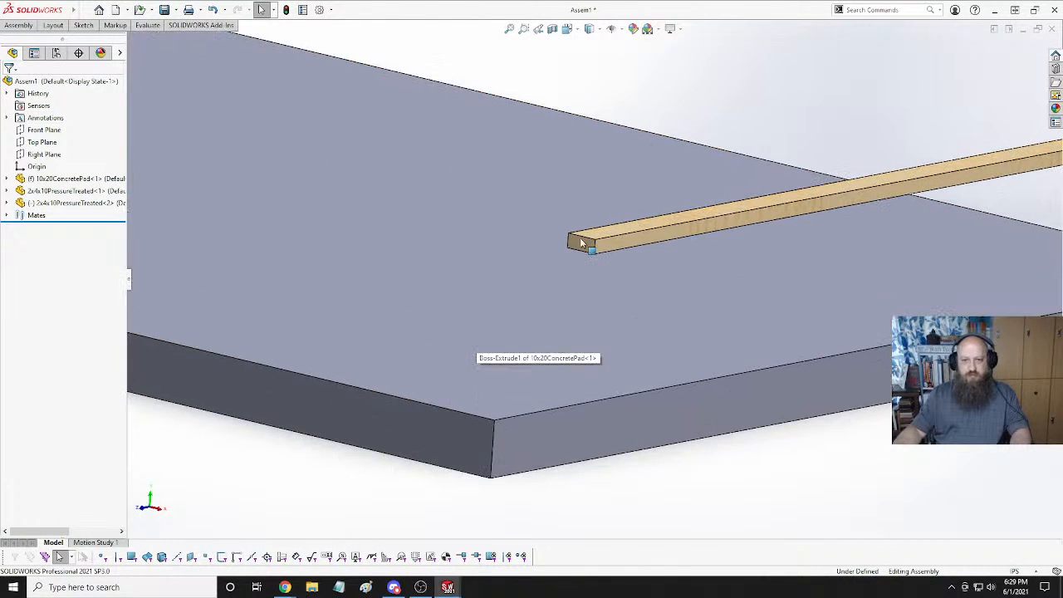
click(582, 242)
ctrl+click(332, 408)
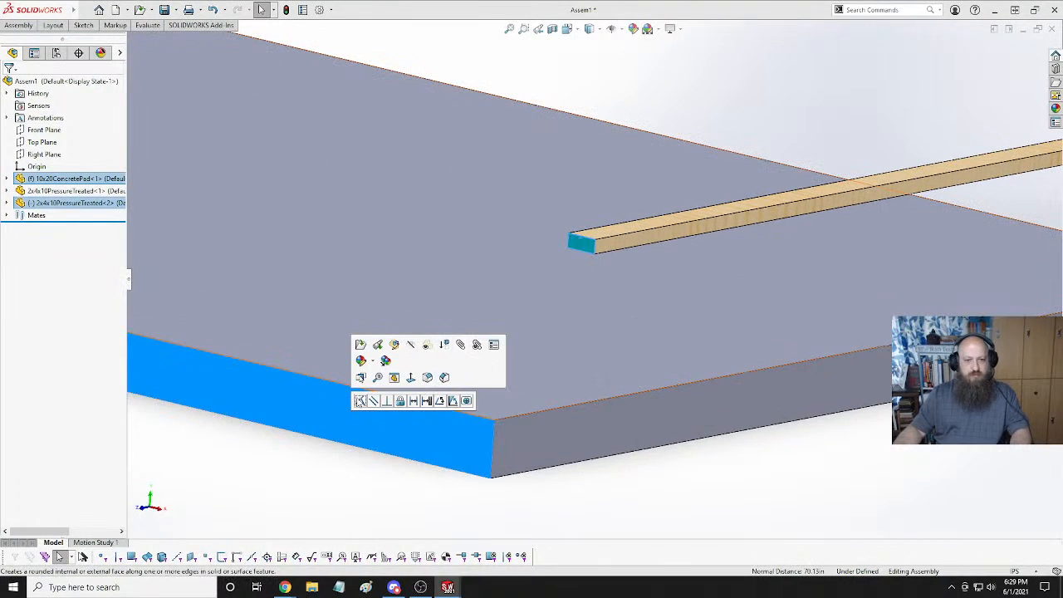
click(362, 400)
Mate the second board's narrow outer face coincident with the pad's remaining short end face.
click(304, 307)
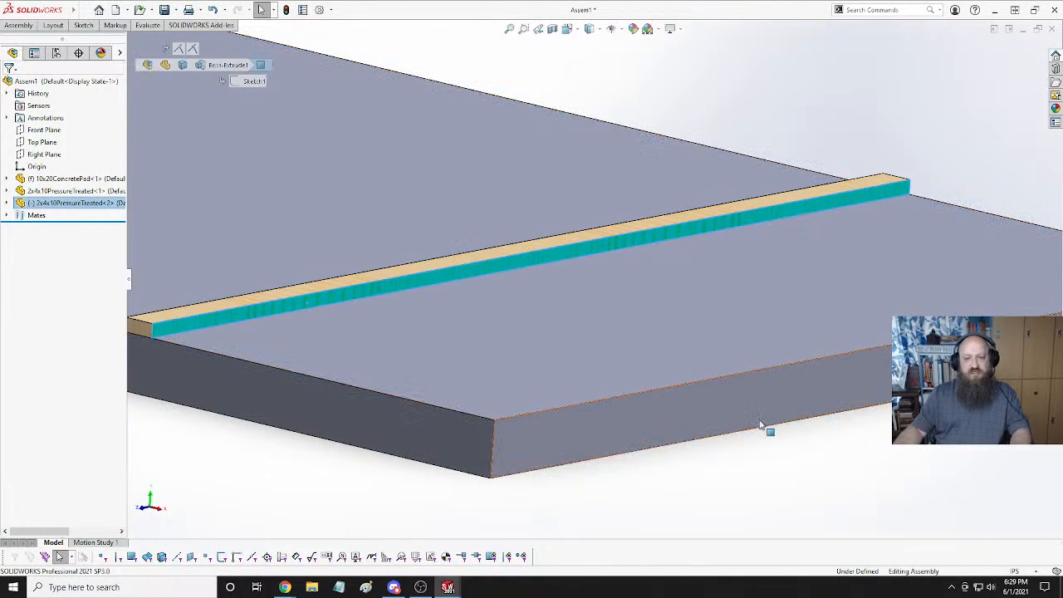
ctrl+click(703, 405)
click(734, 397)
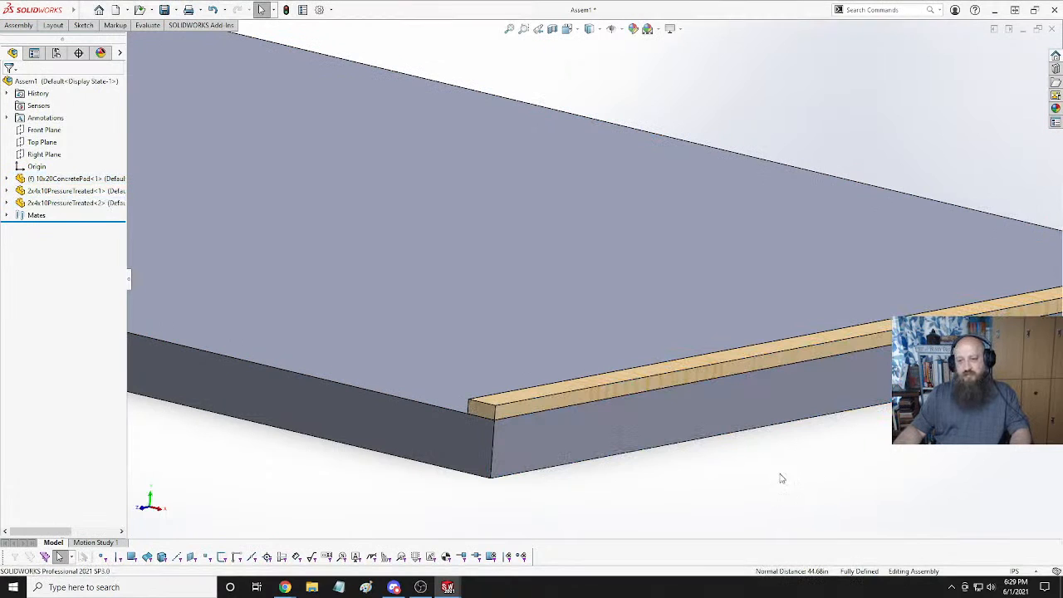
Inspect both boards on the pad from several angles and set the view to isometric.
scroll(691, 480, up, 5)
scroll(709, 460, up, 2)
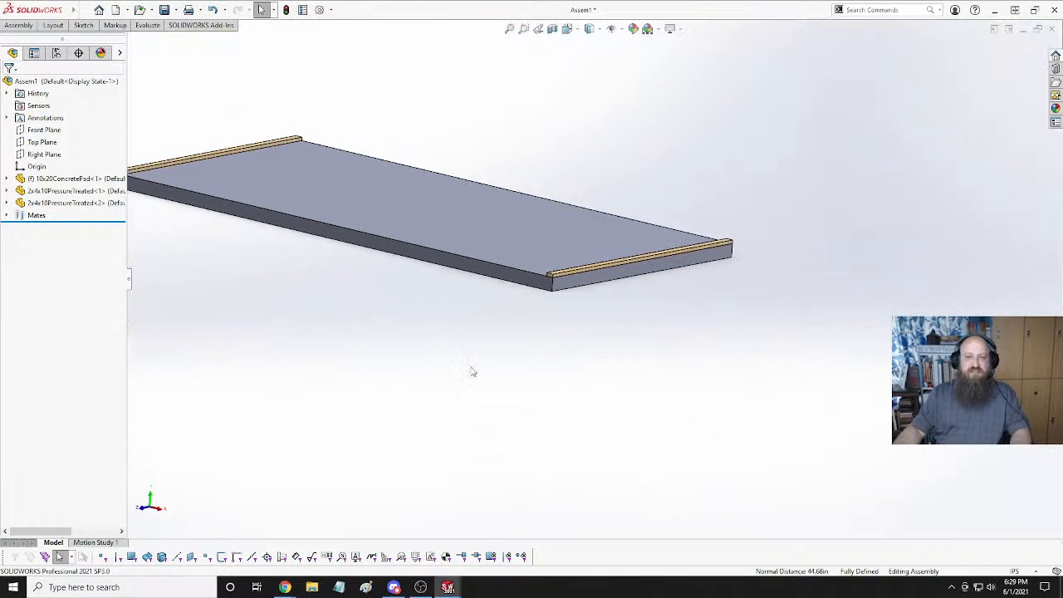
middle_drag(472, 371, 522, 340)
scroll(522, 341, up, 3)
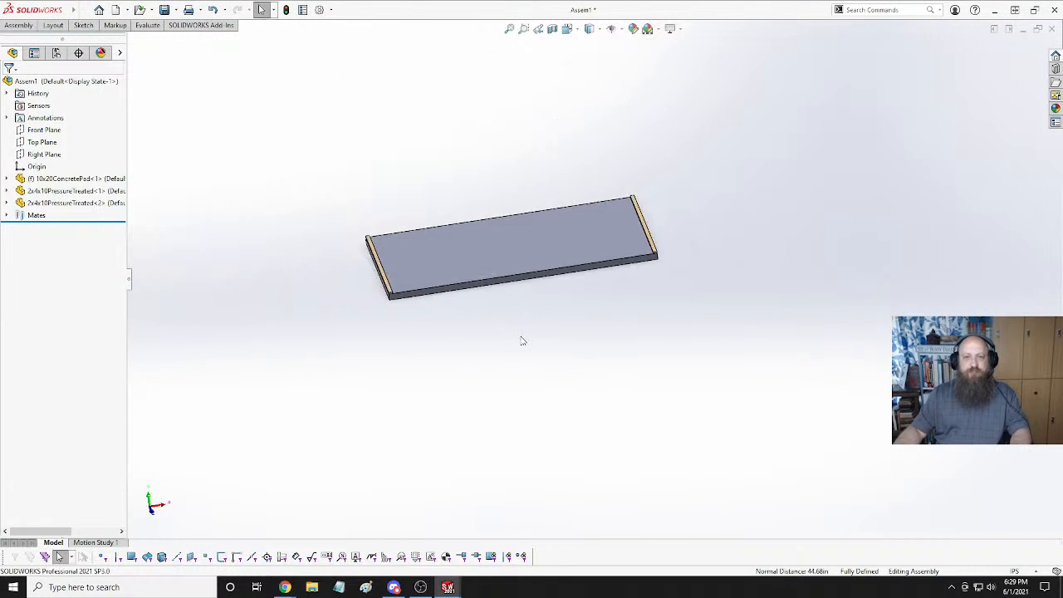
scroll(522, 341, down, 3)
scroll(518, 159, up, 3)
scroll(640, 194, down, 2)
middle_drag(641, 194, 424, 192)
key(space)
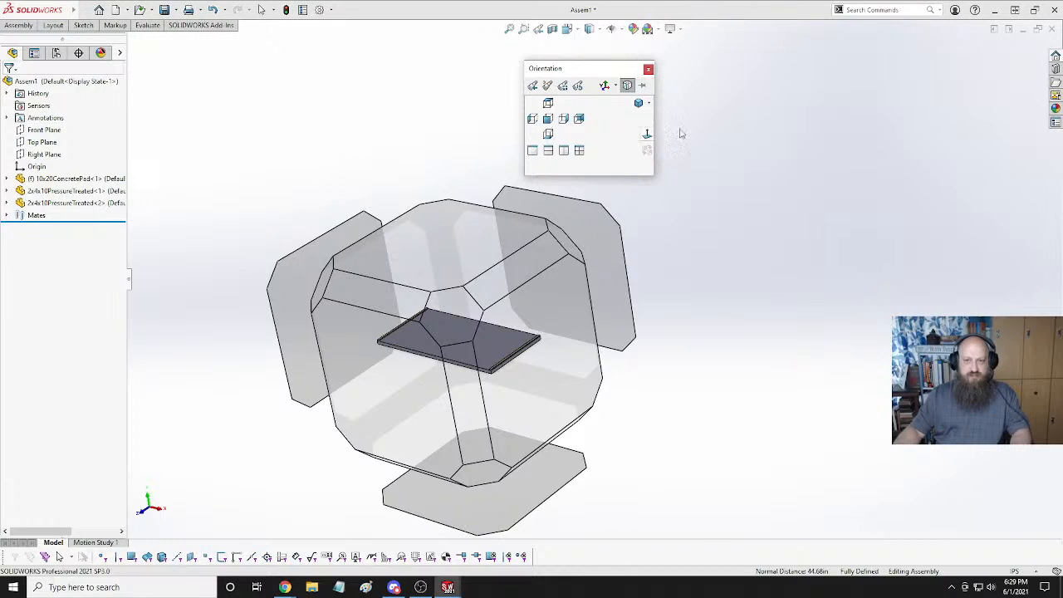
click(639, 103)
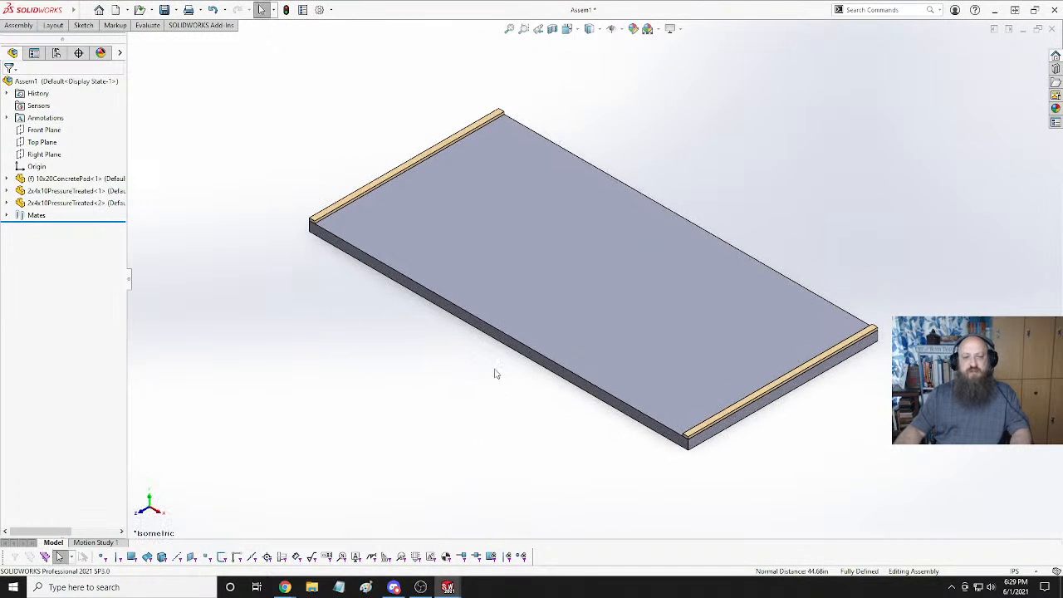
Color only the concrete pad's long front side face red (RGB 255, 0, 0).
click(517, 353)
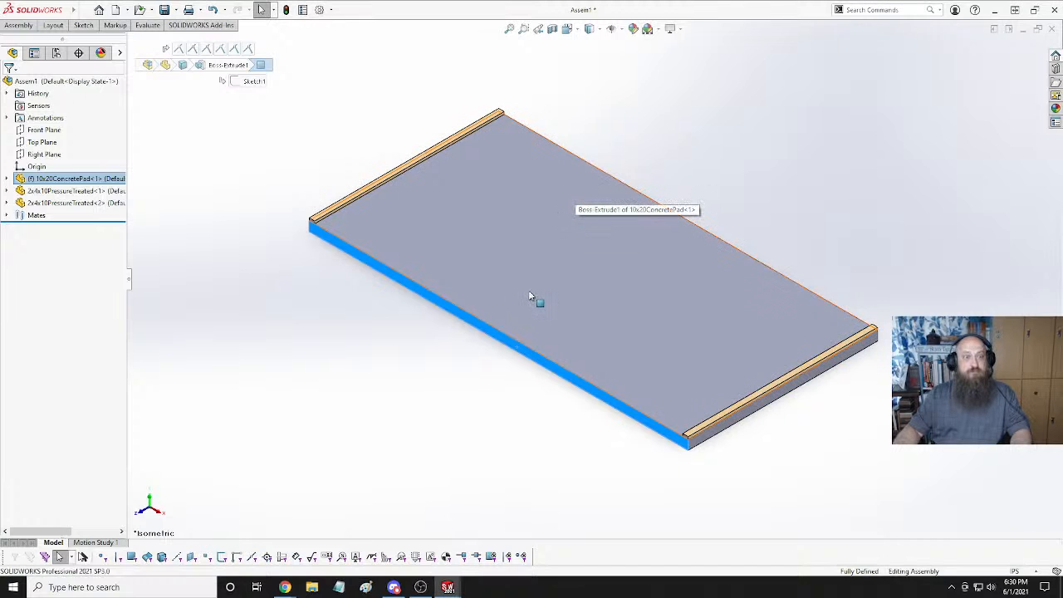
click(499, 341)
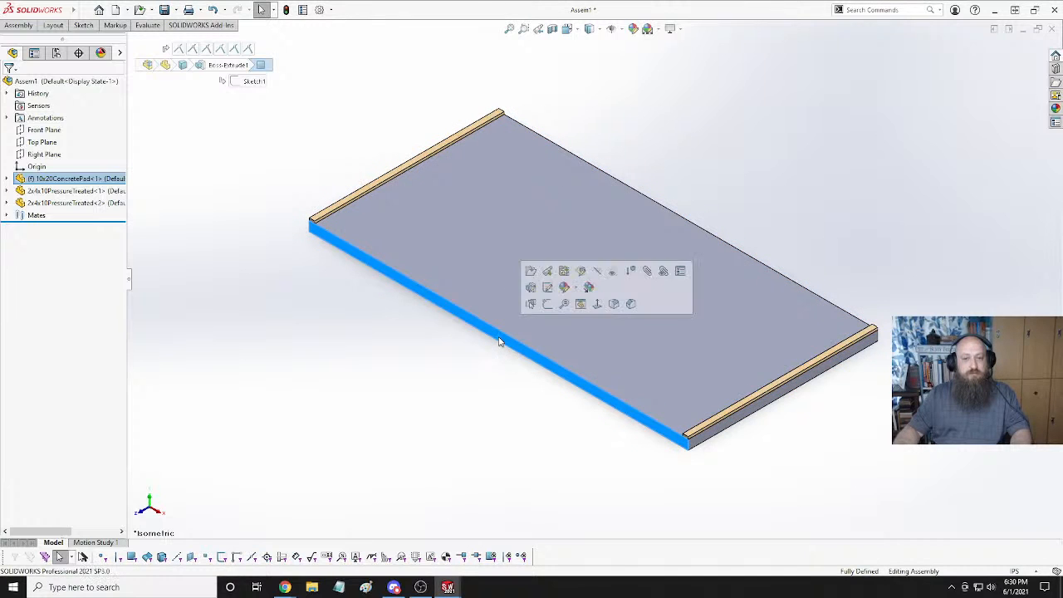
click(576, 287)
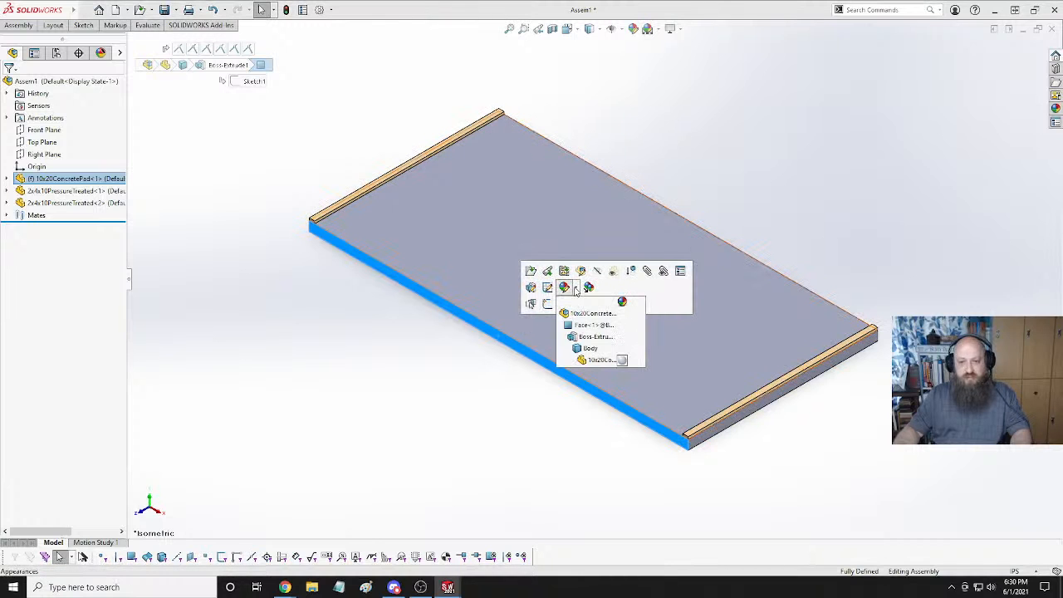
click(585, 327)
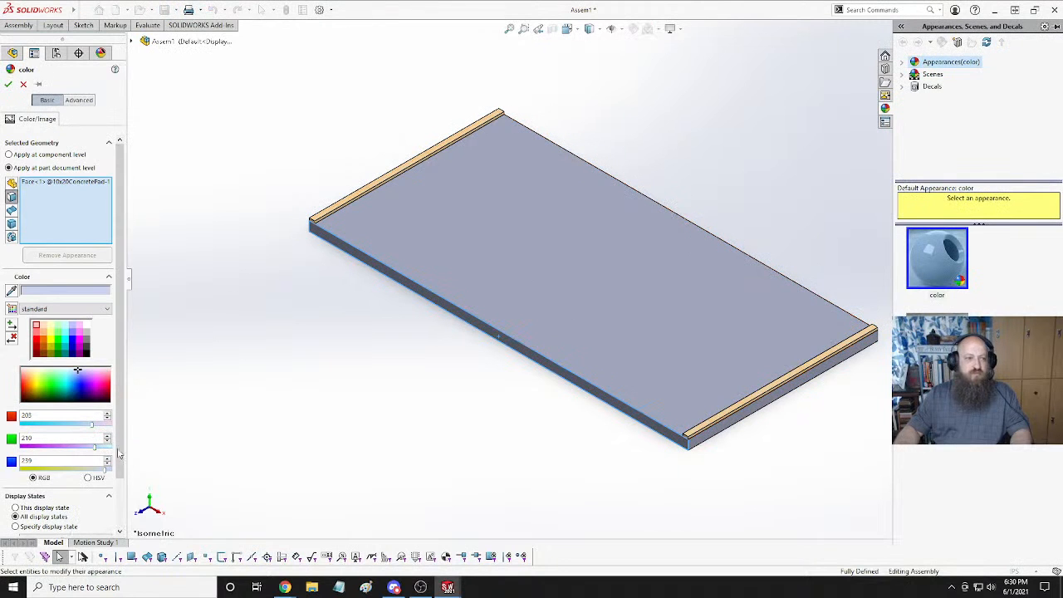
click(37, 337)
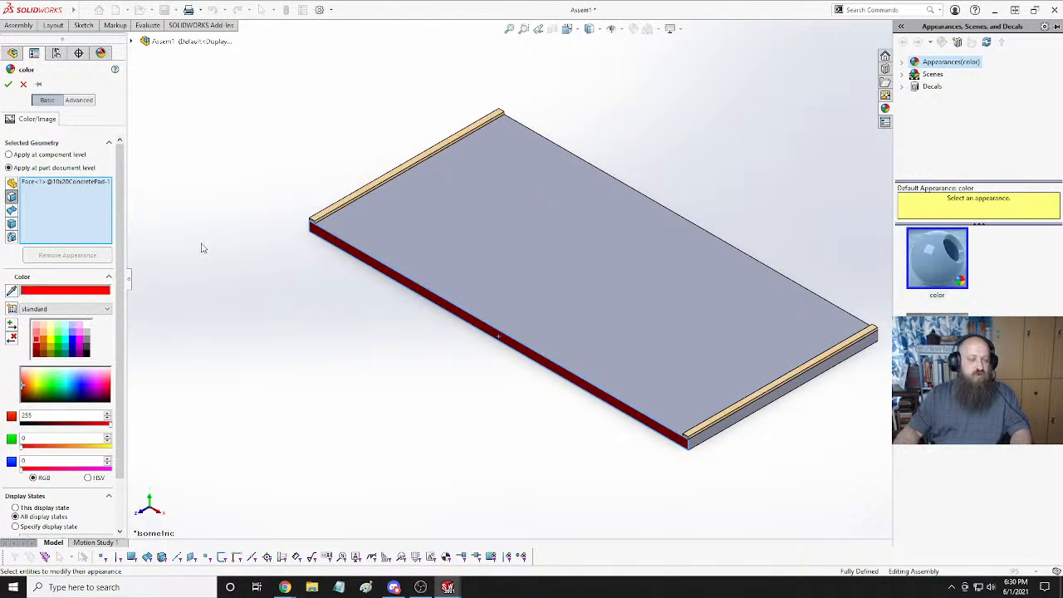
click(9, 84)
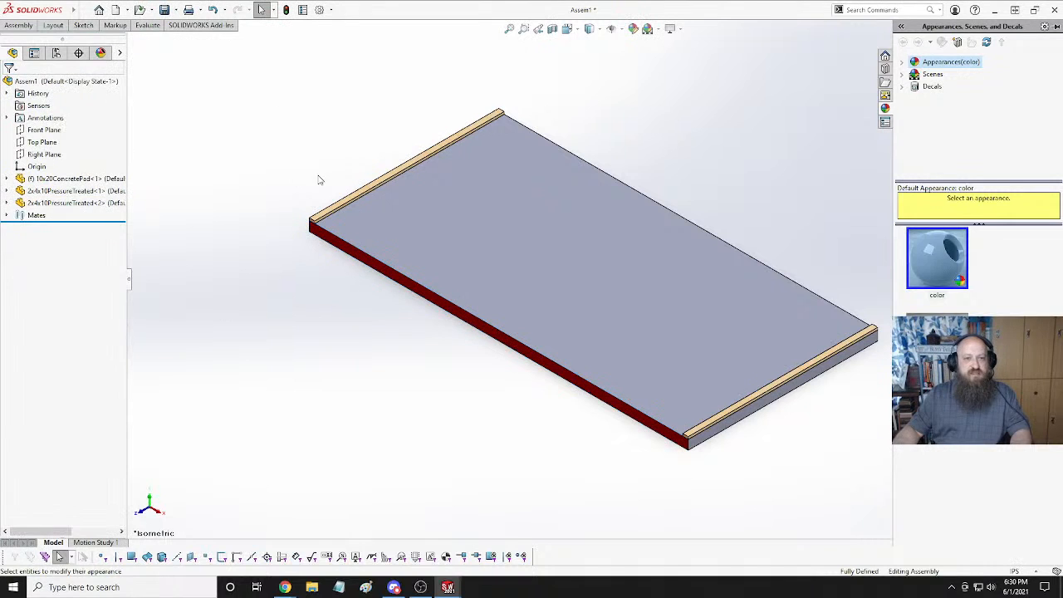
Examine the red front side of the pad and the second board's corner from several angles.
middle_drag(290, 316, 420, 223)
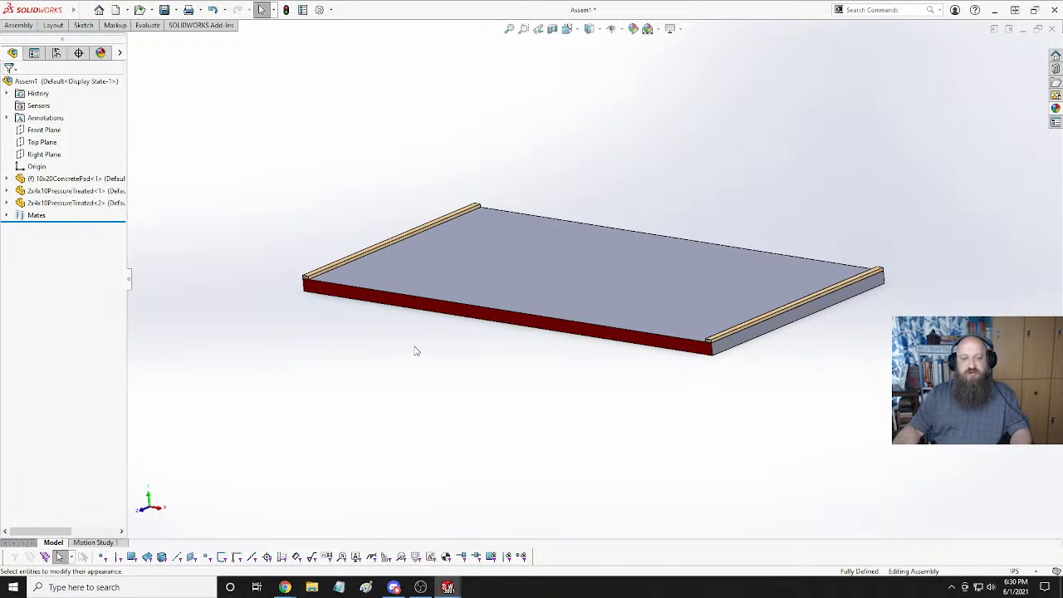
middle_drag(422, 344, 491, 269)
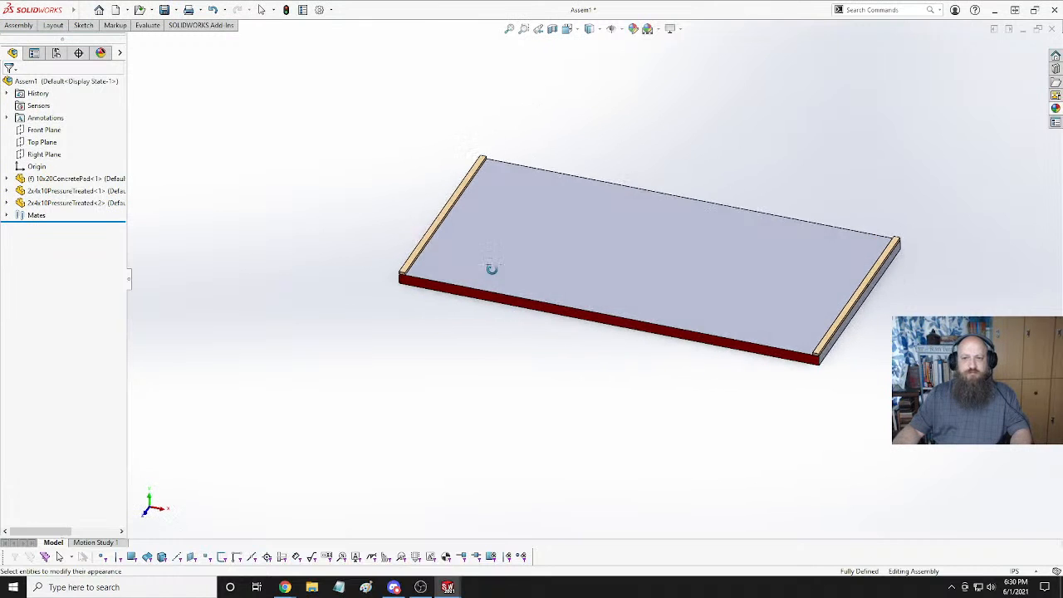
middle_drag(660, 230, 504, 260)
scroll(778, 440, down, 3)
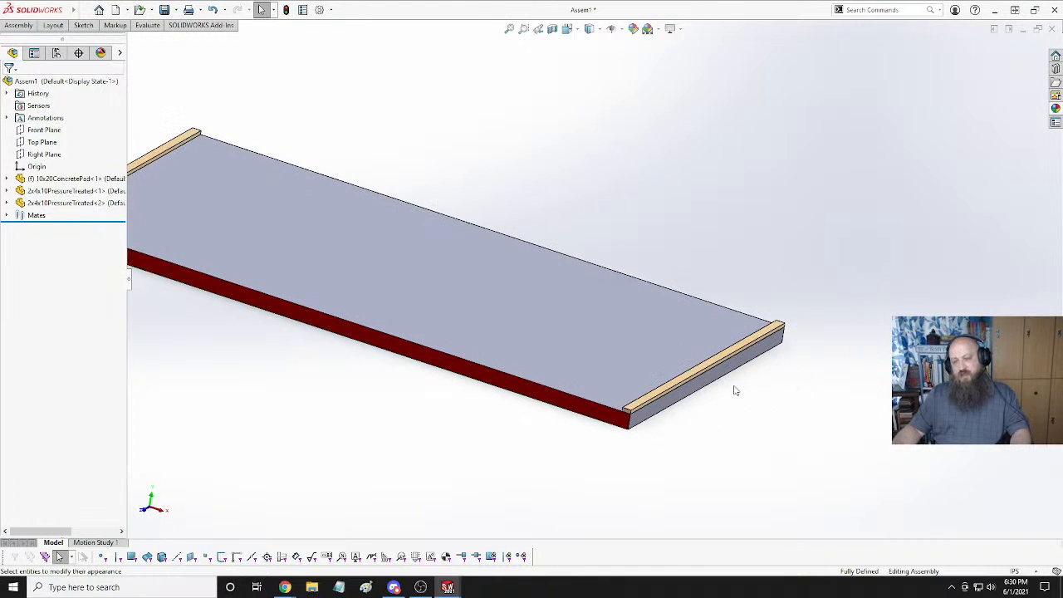
middle_drag(736, 390, 676, 408)
scroll(677, 412, up, 3)
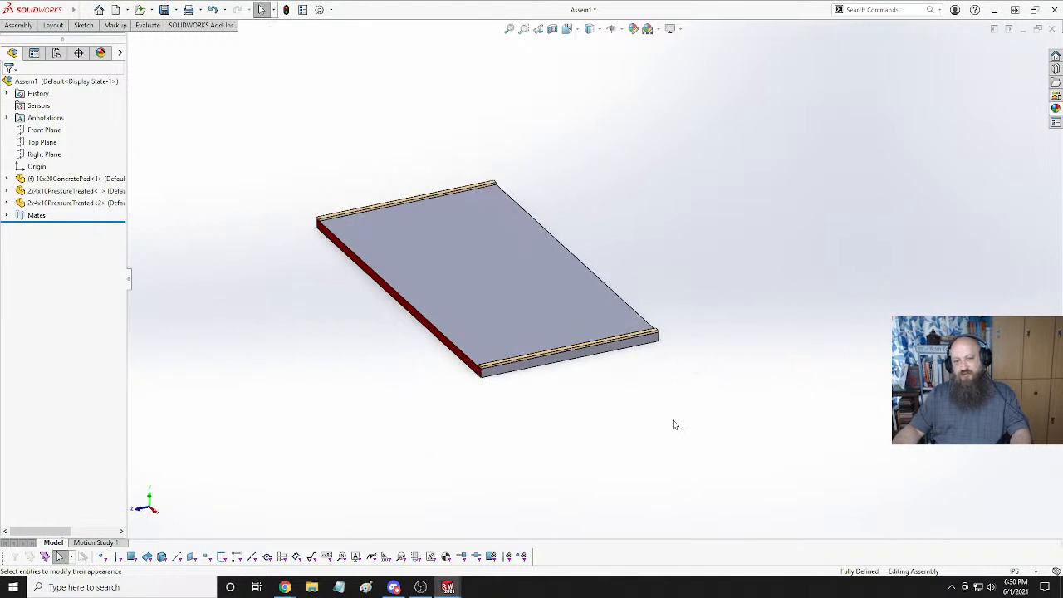
scroll(673, 422, down, 5)
middle_drag(627, 339, 618, 308)
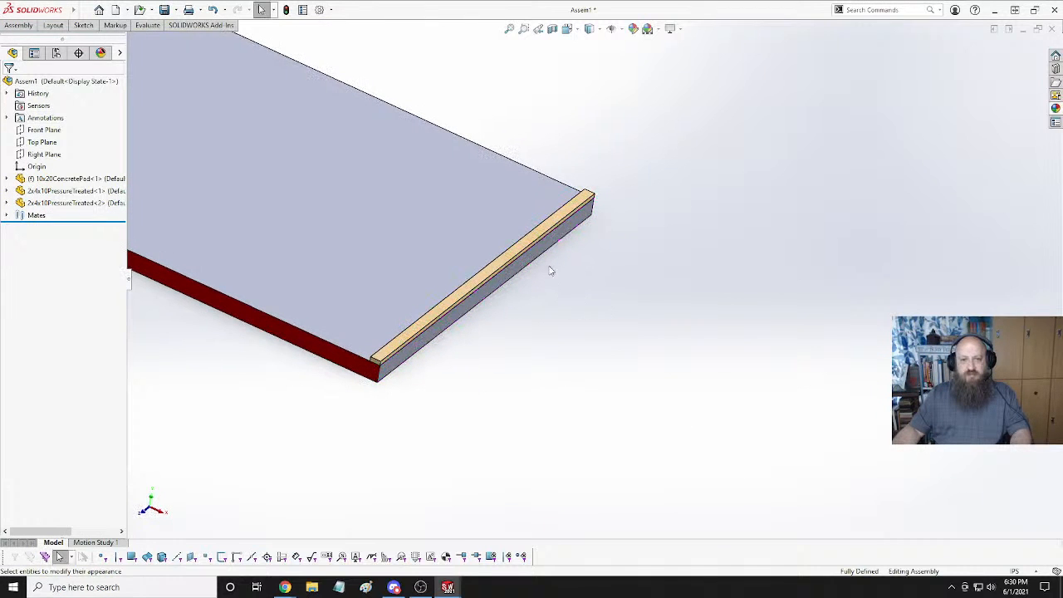
Check the second board's outer edge and top face against the pad's short end face by selecting each in turn.
click(457, 298)
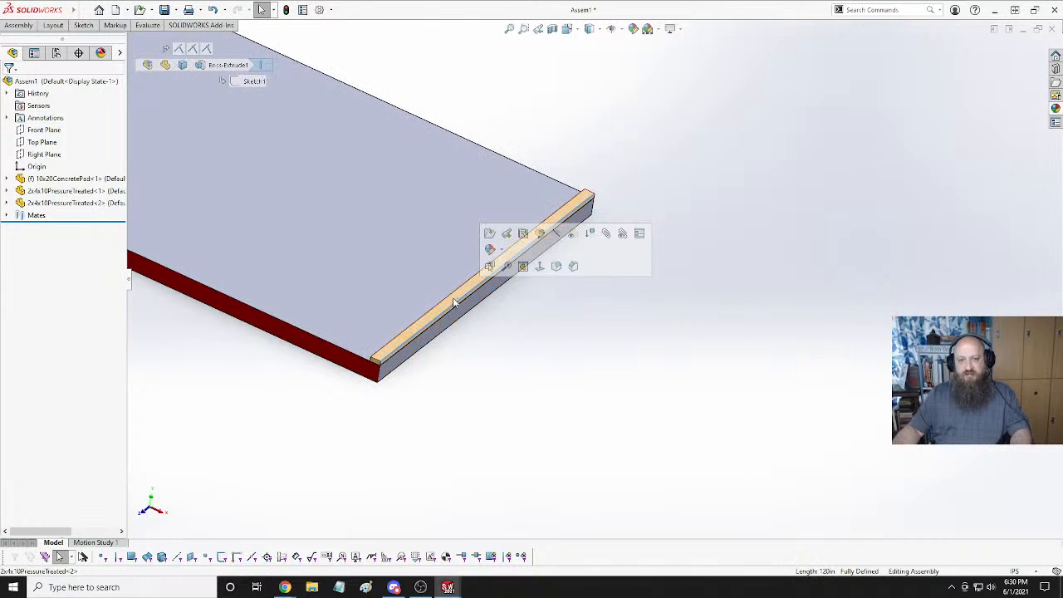
click(461, 330)
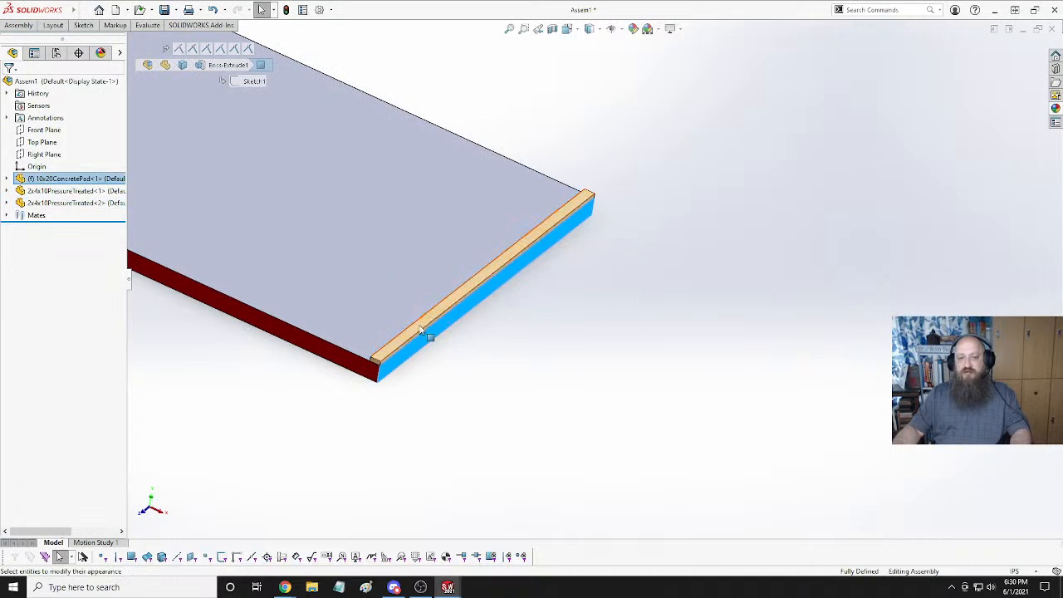
click(422, 327)
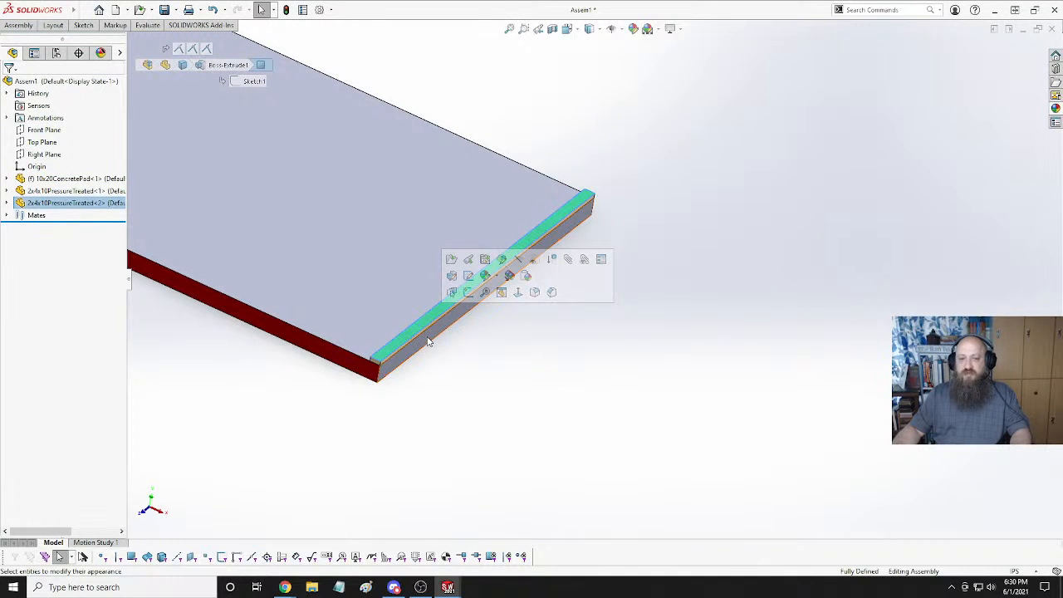
click(442, 350)
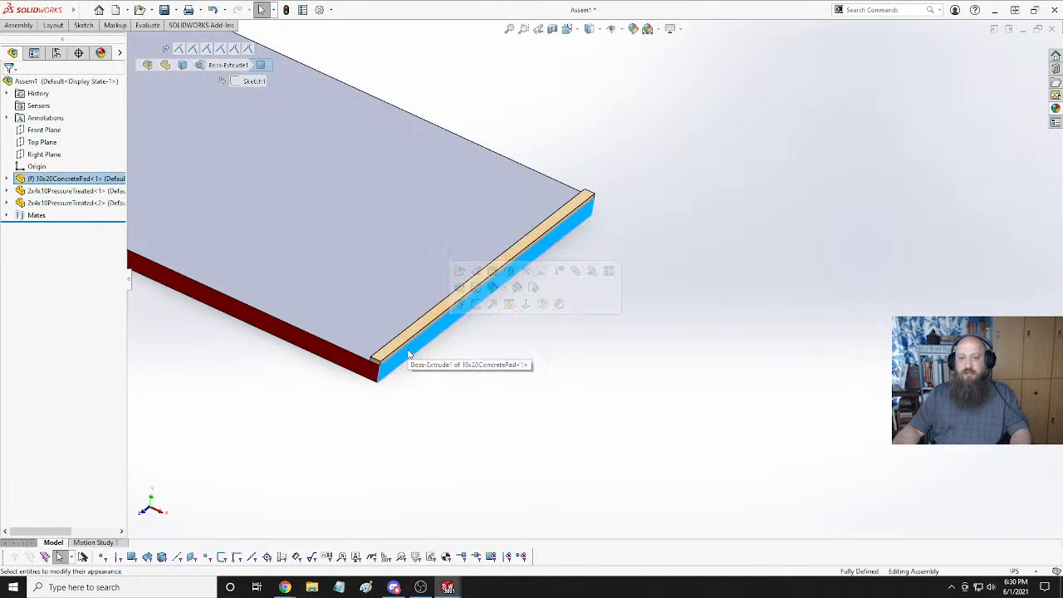
click(505, 376)
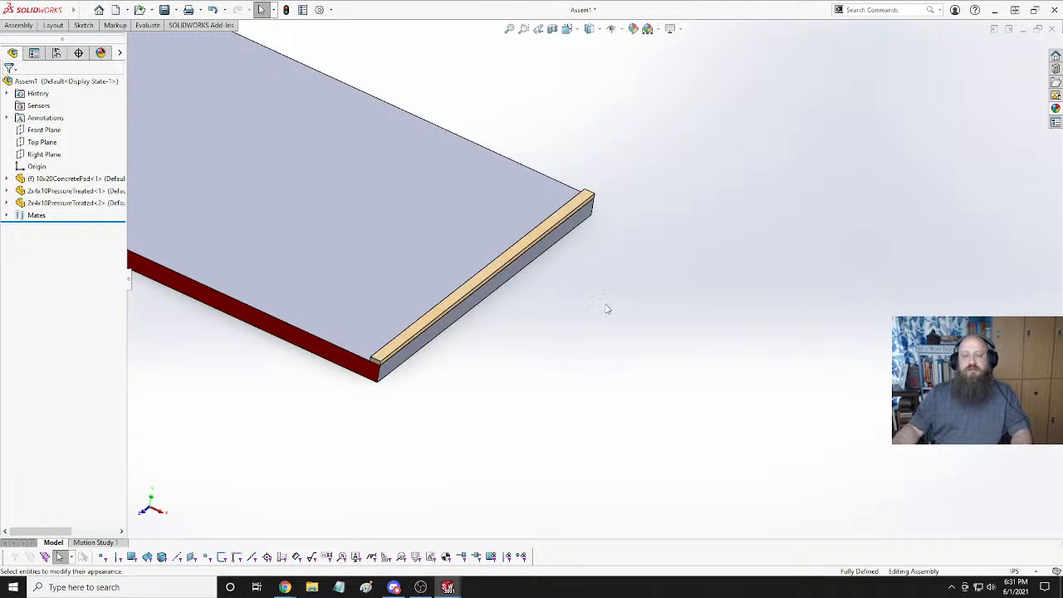
Examine the whole pad with both end boards from different sides, including a close look at the second board's end.
scroll(567, 293, up, 3)
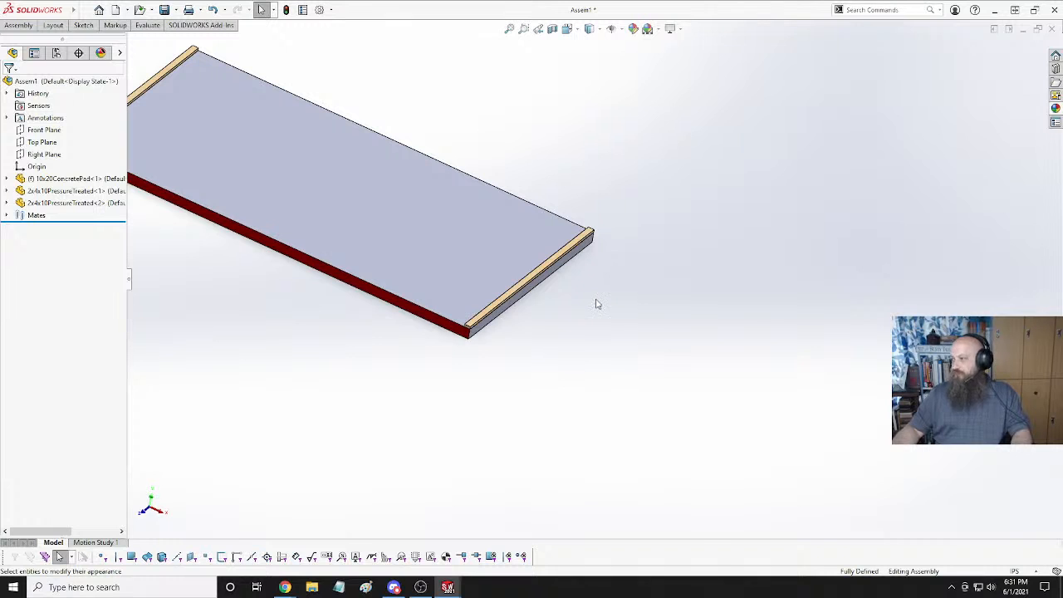
scroll(403, 237, up, 3)
scroll(482, 204, down, 2)
middle_drag(482, 205, 665, 296)
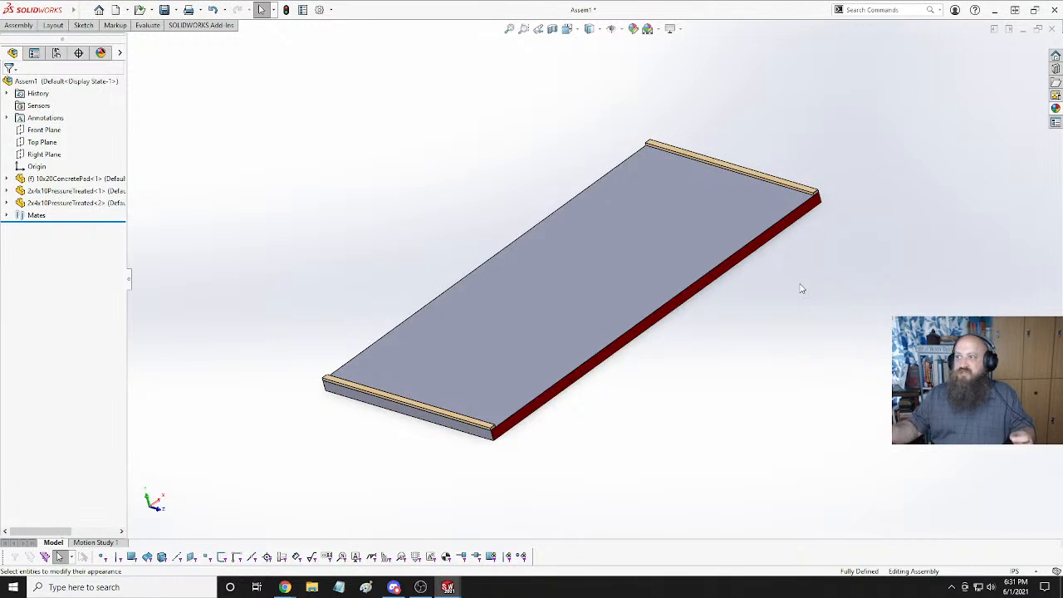
middle_drag(642, 383, 803, 368)
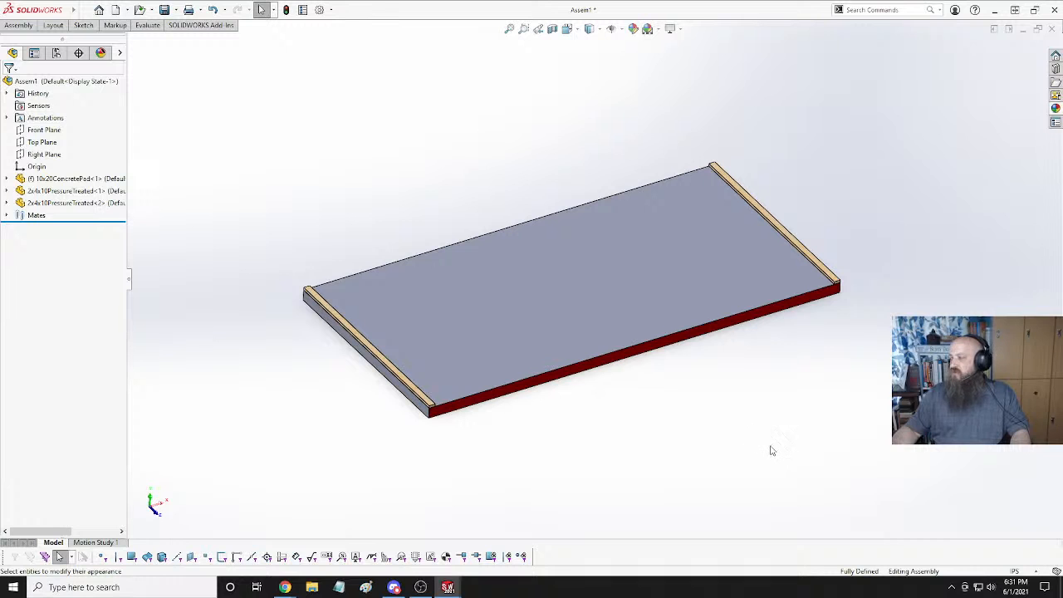
middle_drag(796, 486, 675, 429)
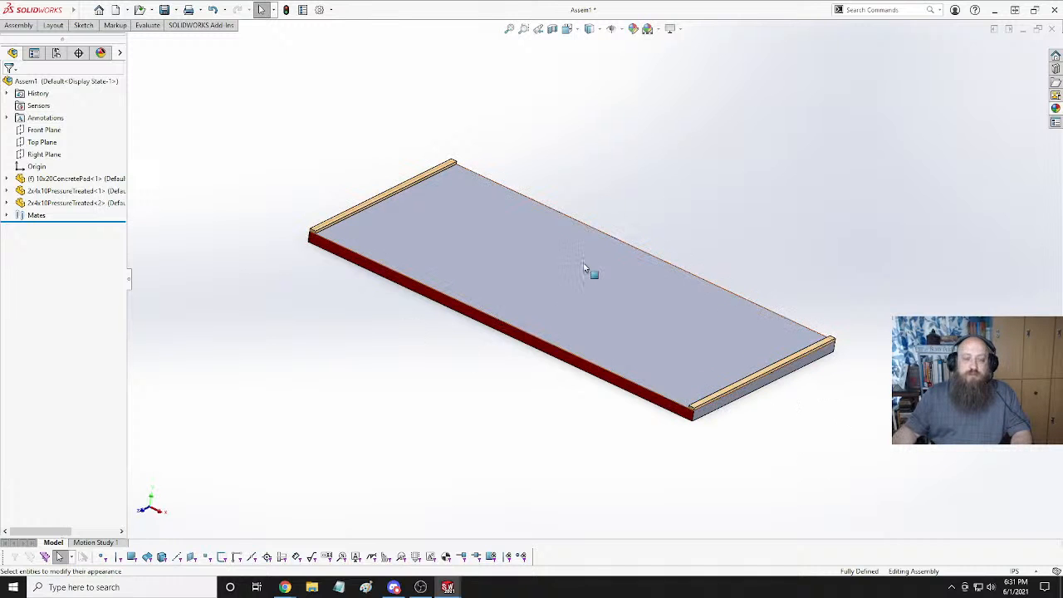
mouse_move(705, 218)
middle_down()
mouse_move(747, 180)
mouse_move(702, 211)
middle_up()
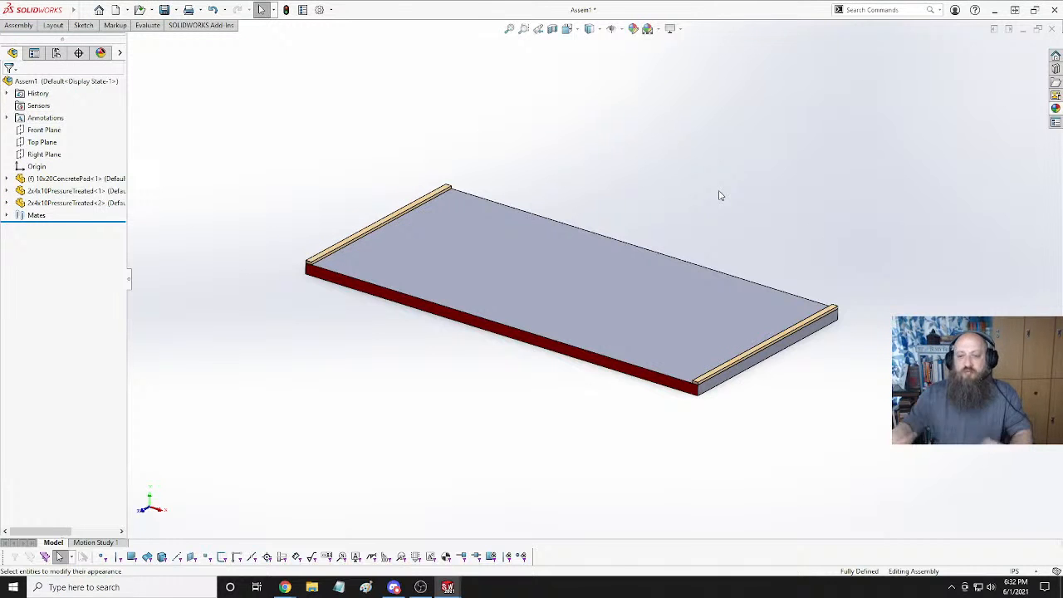
middle_drag(804, 370, 729, 399)
scroll(698, 407, down, 3)
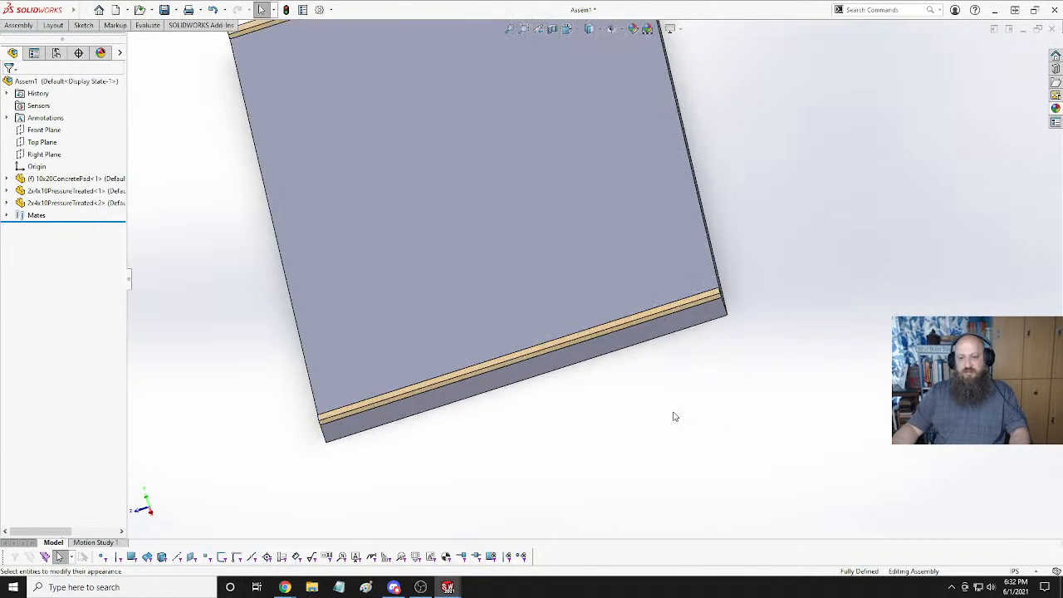
middle_drag(674, 418, 652, 392)
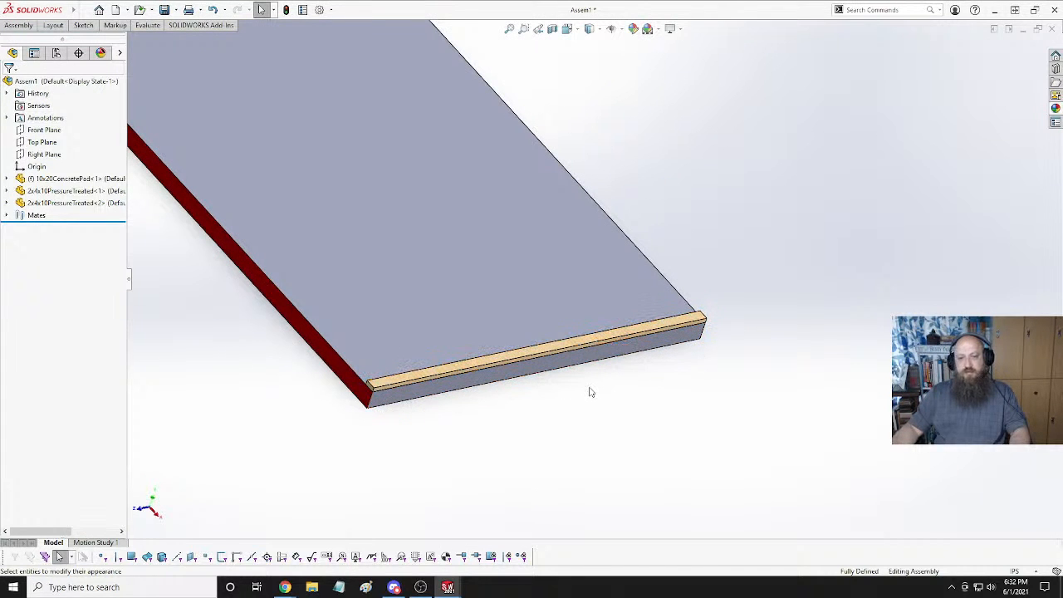
scroll(723, 376, up, 2)
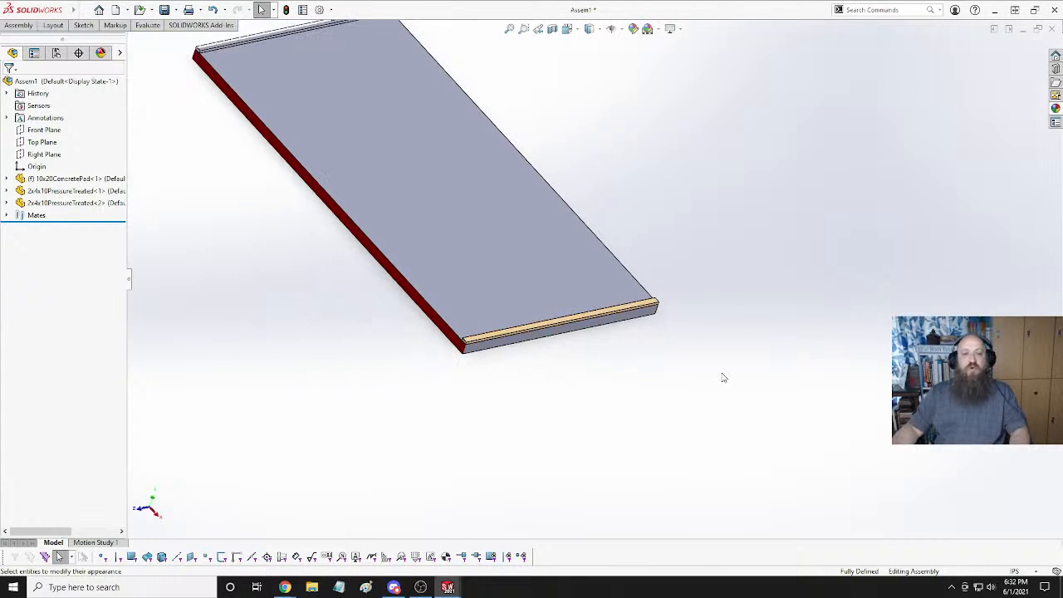
middle_drag(722, 373, 448, 278)
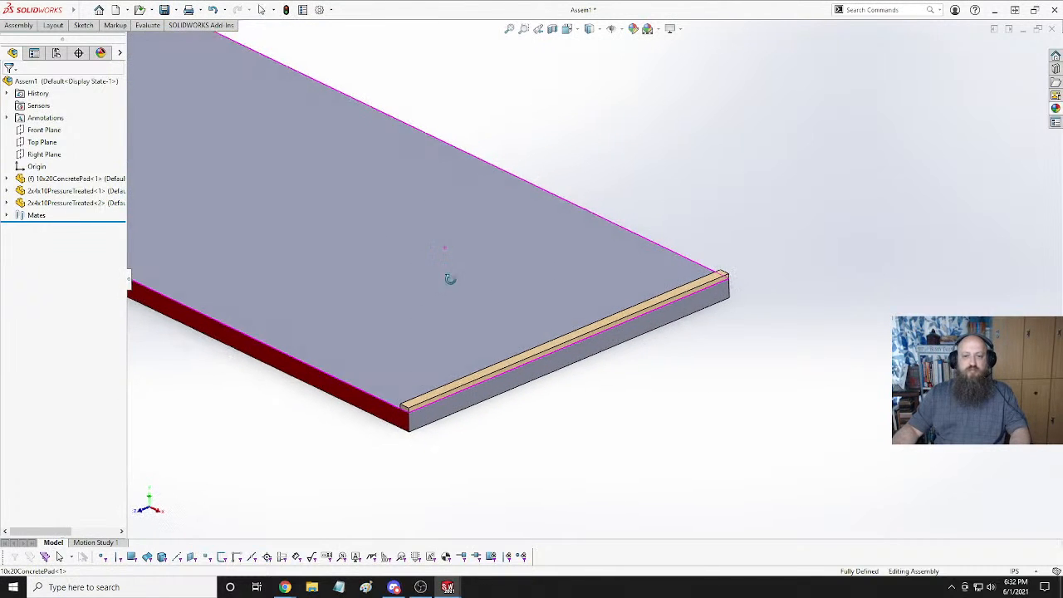
scroll(712, 404, down, 2)
scroll(712, 404, up, 3)
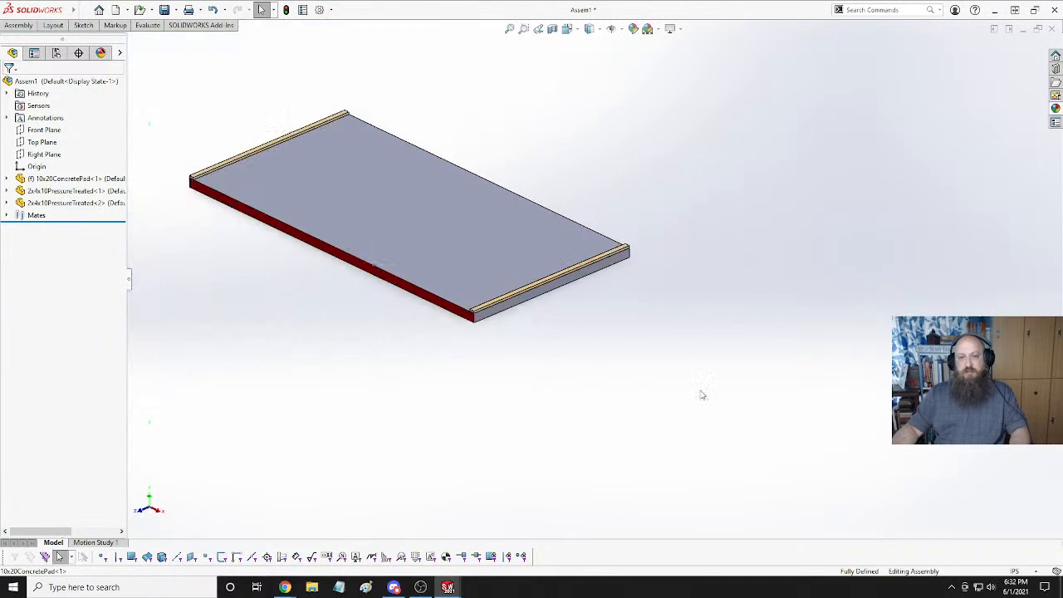
middle_drag(702, 394, 486, 275)
scroll(593, 279, up, 3)
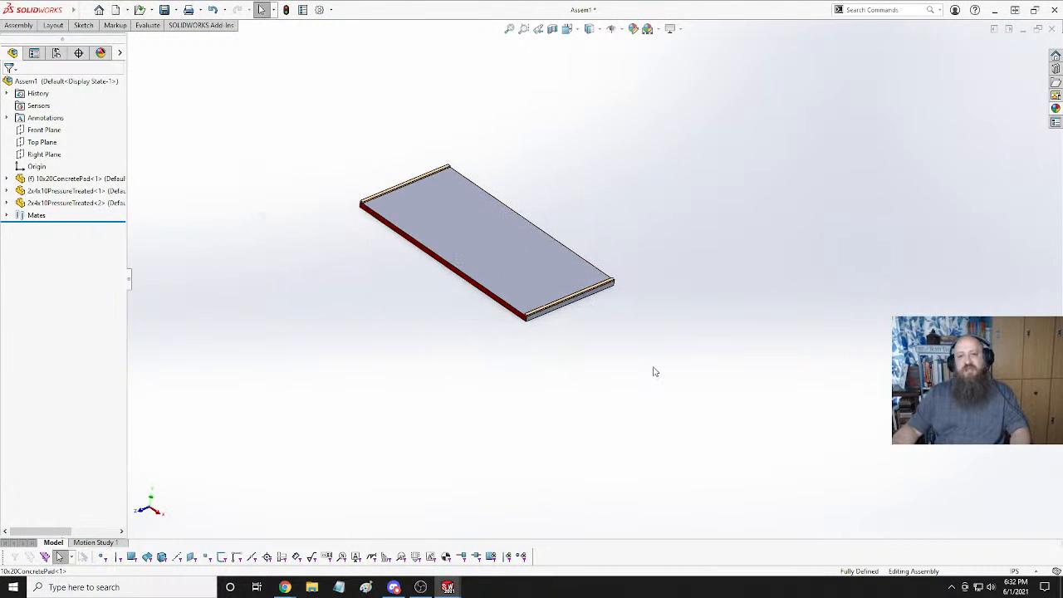
Examine the pad's red front side and the boards along both short ends from several angles and distances.
scroll(582, 323, down, 2)
middle_drag(540, 243, 510, 291)
scroll(546, 295, up, 3)
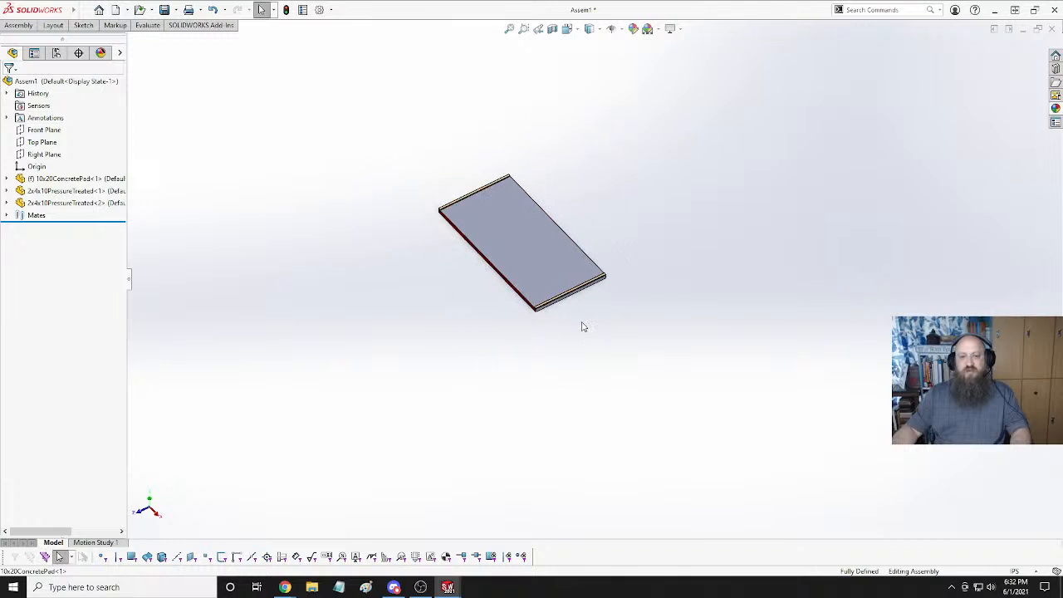
scroll(559, 292, down, 8)
scroll(647, 332, up, 2)
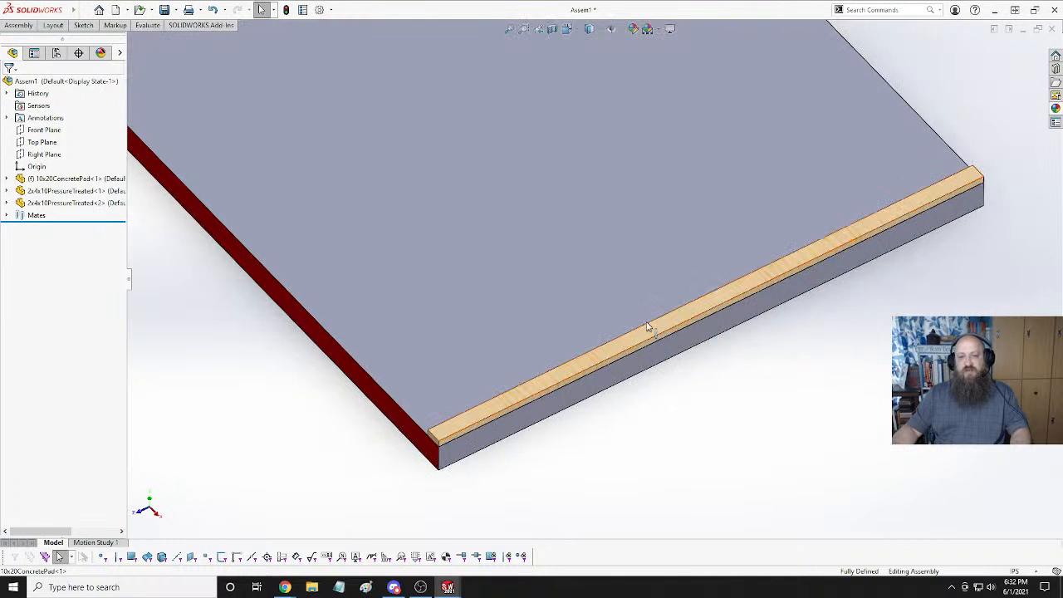
scroll(622, 308, up, 5)
middle_drag(628, 253, 704, 221)
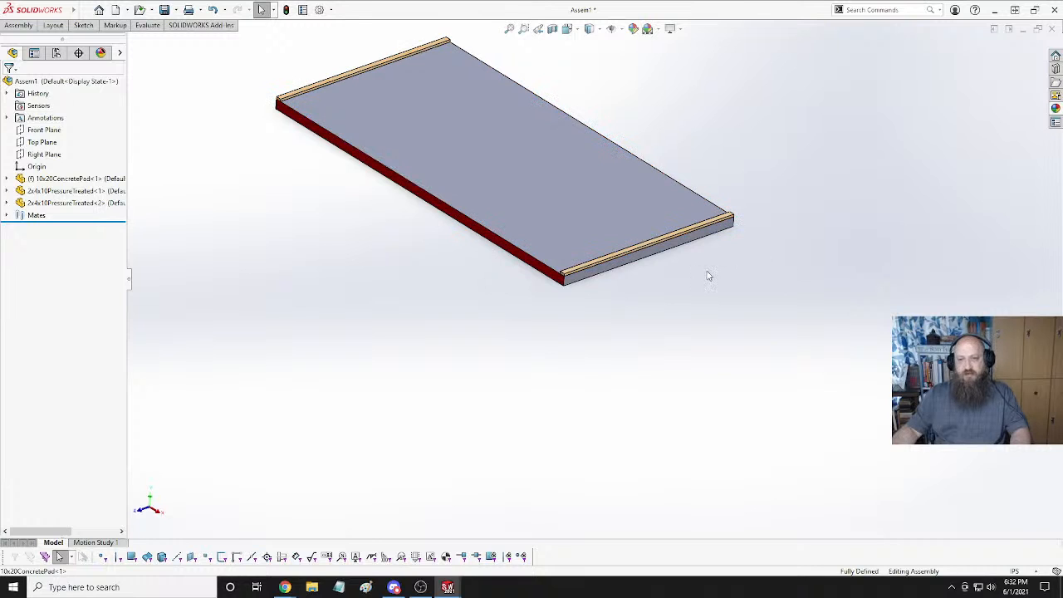
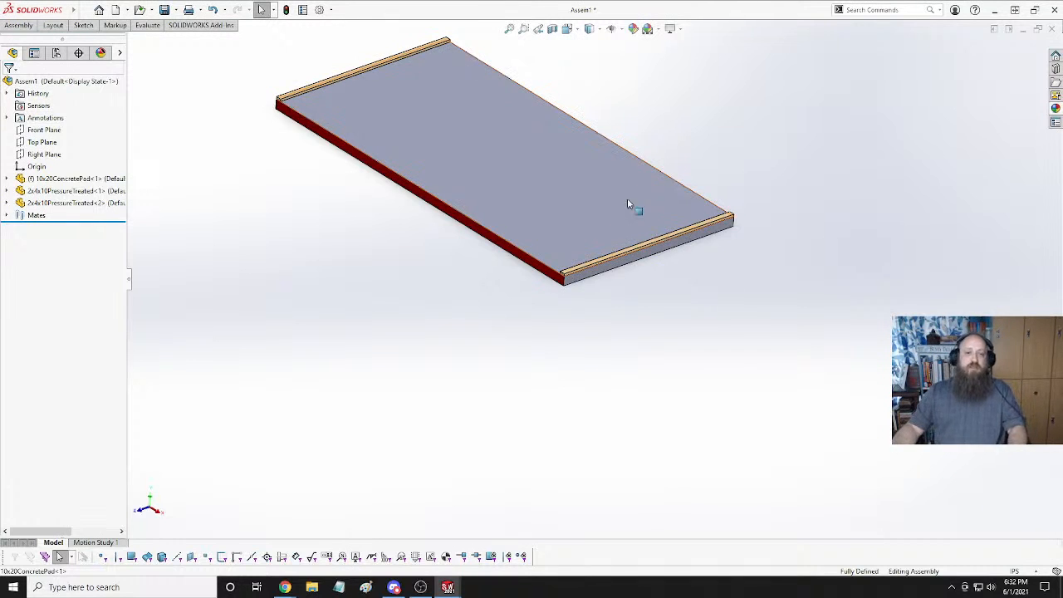
scroll(350, 133, up, 2)
scroll(353, 128, down, 3)
middle_drag(482, 196, 515, 218)
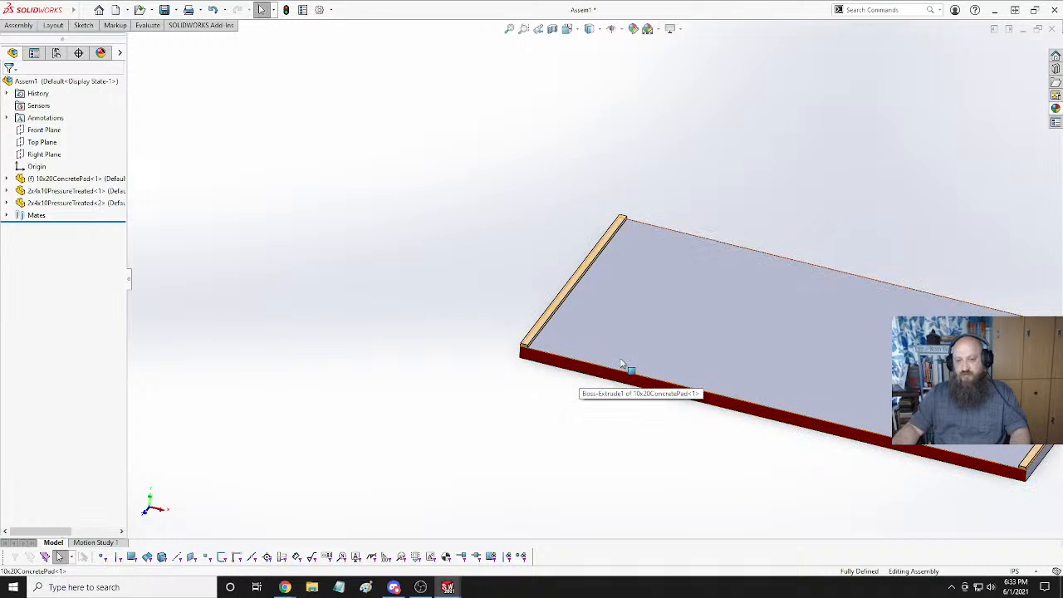
drag(448, 262, 603, 328)
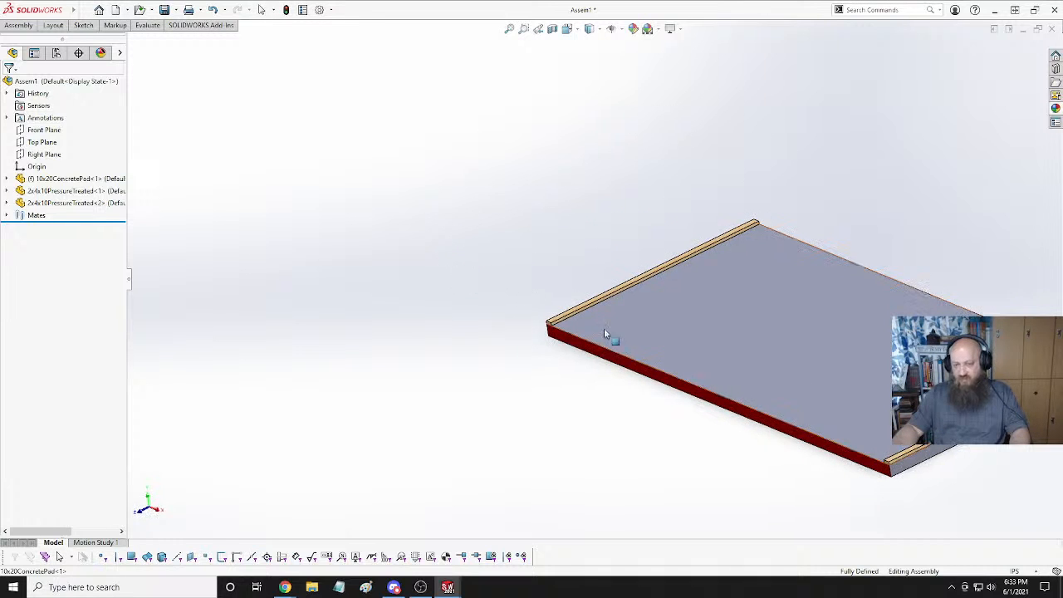
key(Escape)
middle_drag(507, 344, 733, 280)
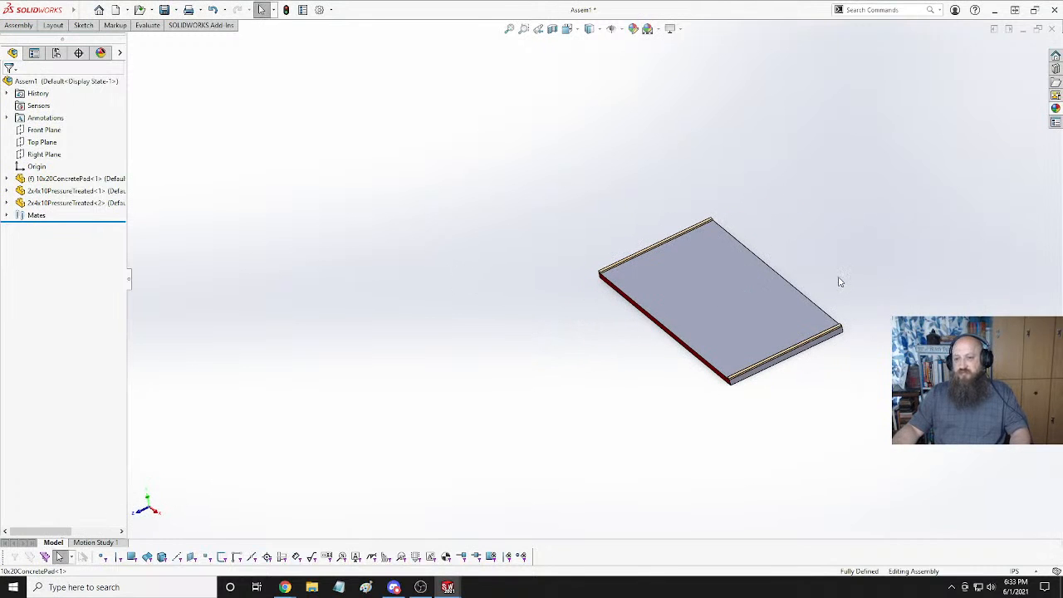
middle_drag(838, 280, 763, 316)
scroll(763, 316, down, 2)
scroll(600, 304, down, 3)
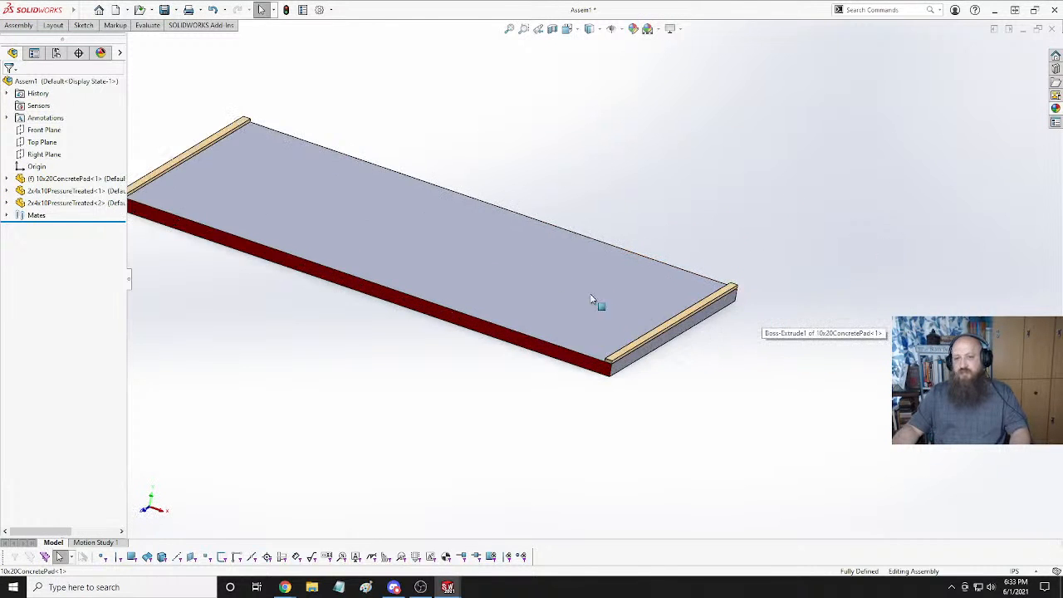
middle_drag(600, 304, 451, 266)
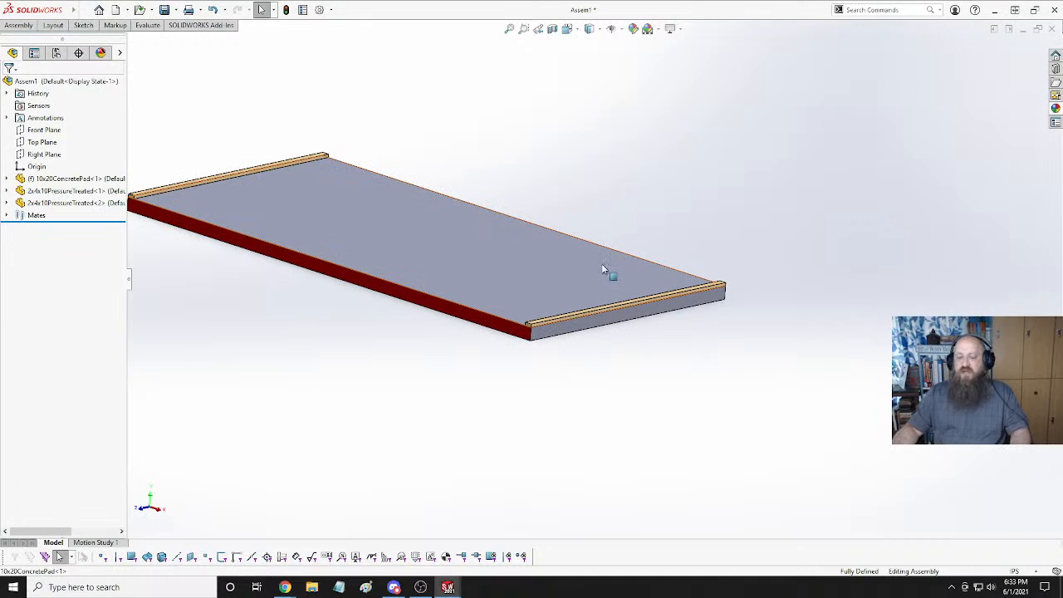
scroll(593, 195, down, 1)
scroll(565, 204, up, 4)
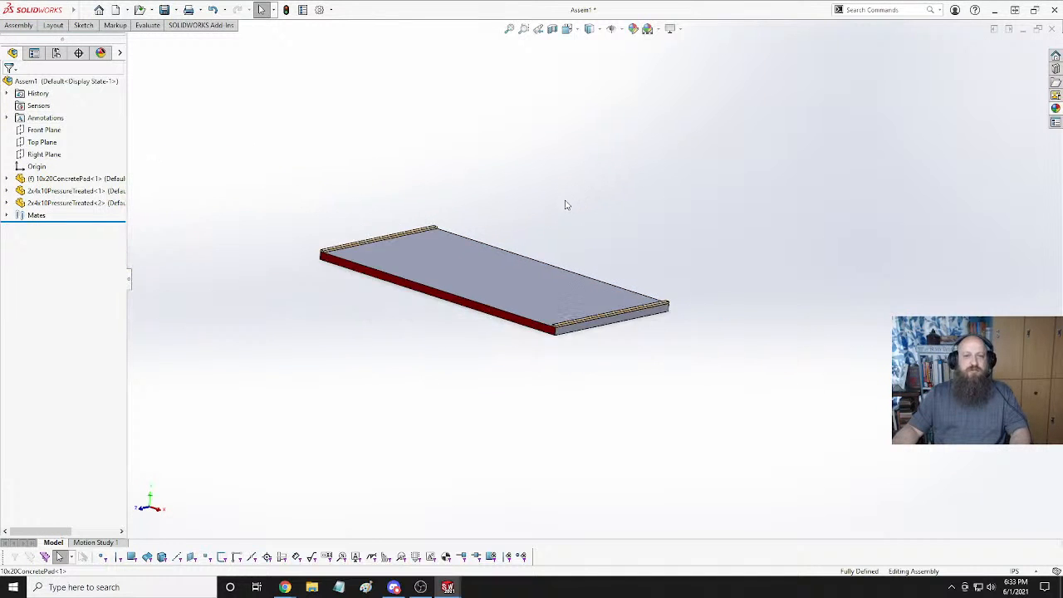
middle_drag(565, 204, 420, 292)
scroll(417, 247, down, 1)
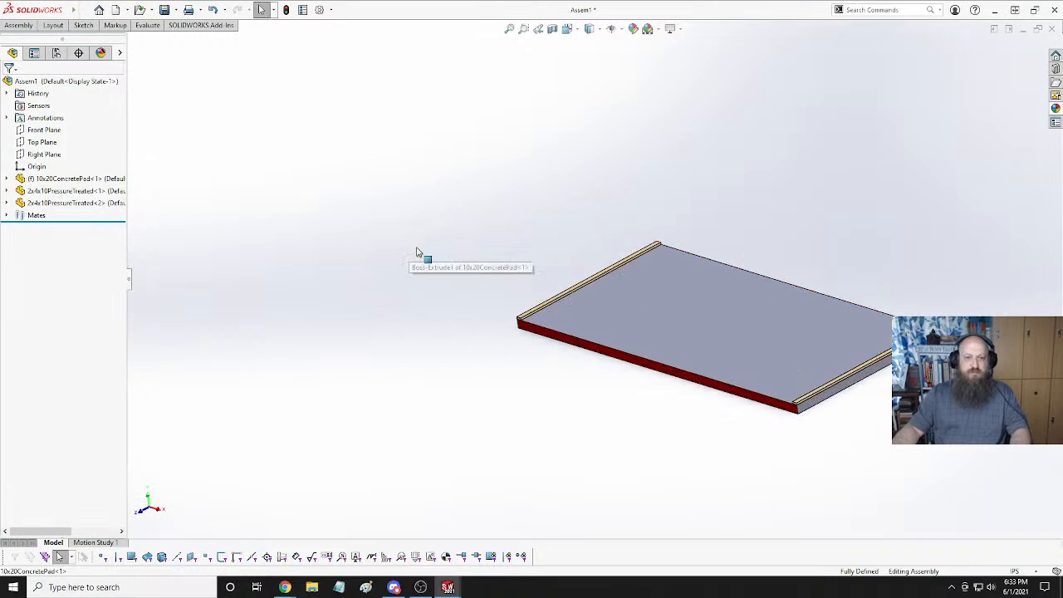
Make two loose copies of the first 2x4x10 pressure-treated board, one outside the pad's short end and one beyond its back corner.
scroll(632, 302, down, 2)
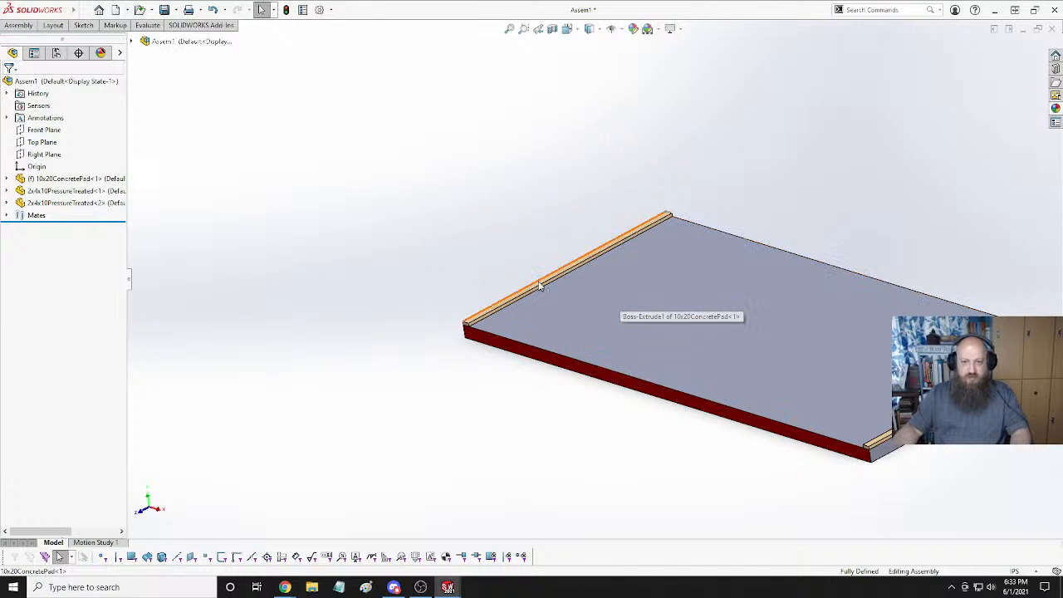
drag(535, 290, 460, 168)
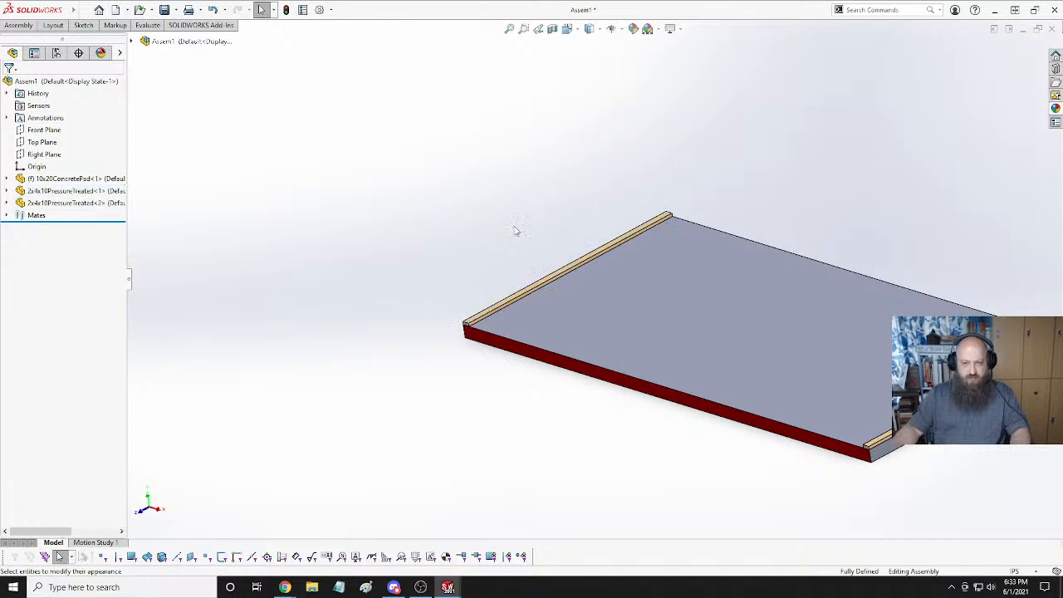
ctrl+drag(522, 296, 358, 266)
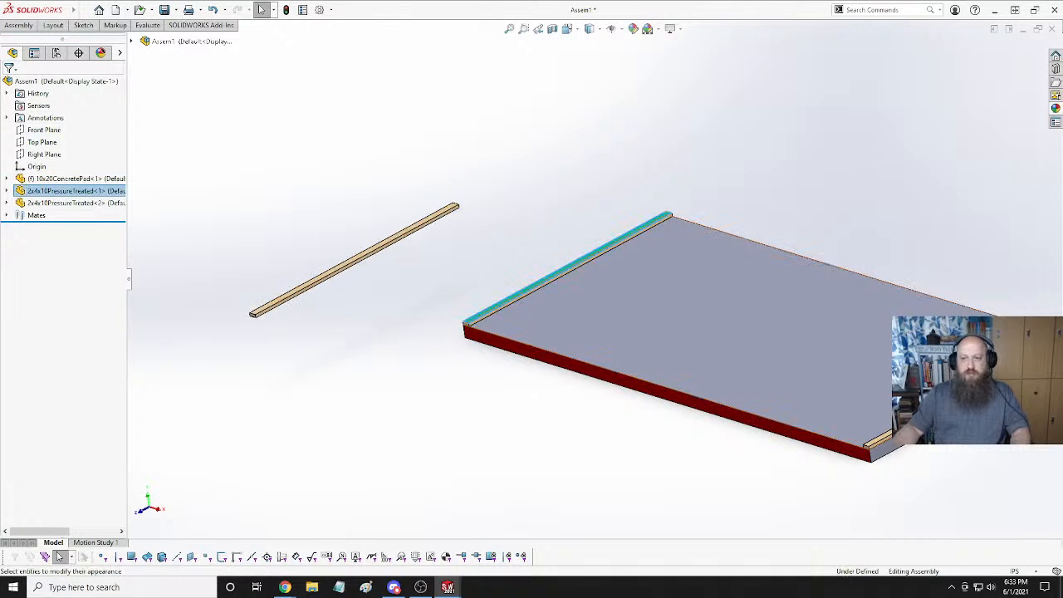
ctrl+drag(552, 280, 688, 110)
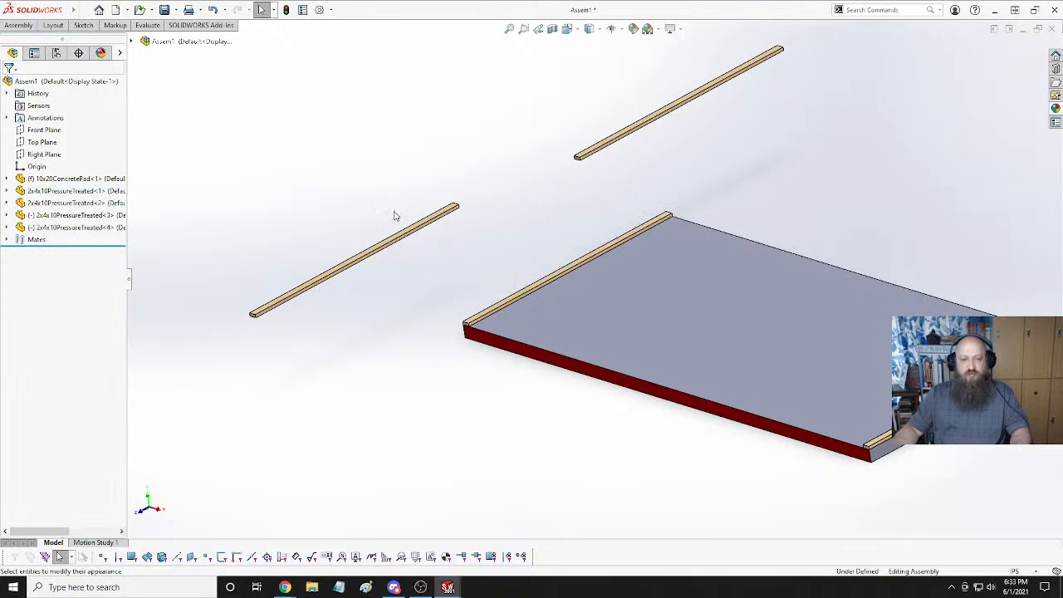
Check the pad's red front face and the board on each short end by selecting them in turn.
middle_drag(429, 262, 717, 313)
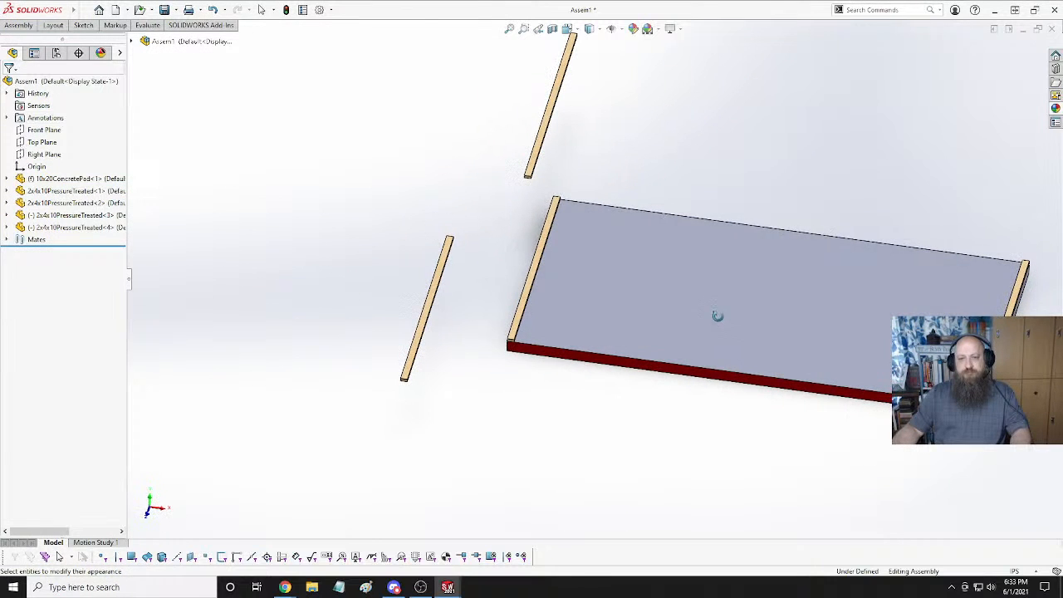
click(610, 365)
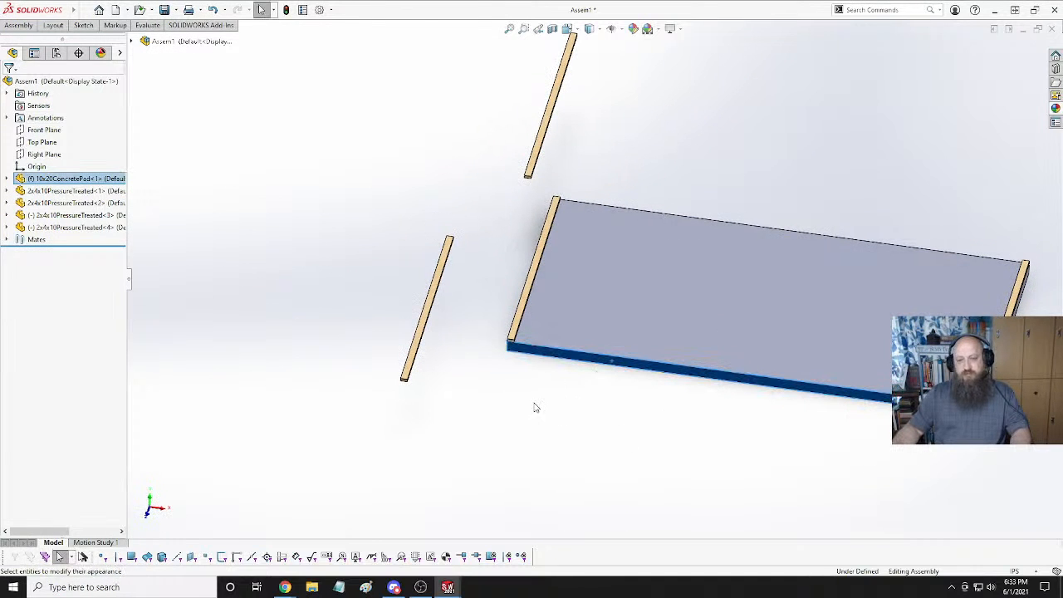
click(535, 408)
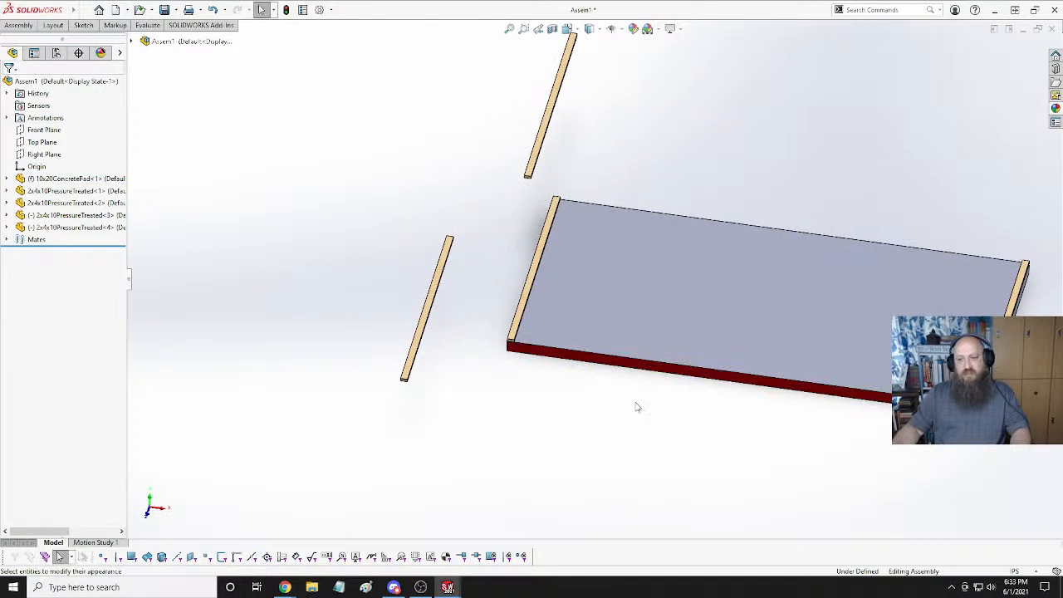
click(521, 312)
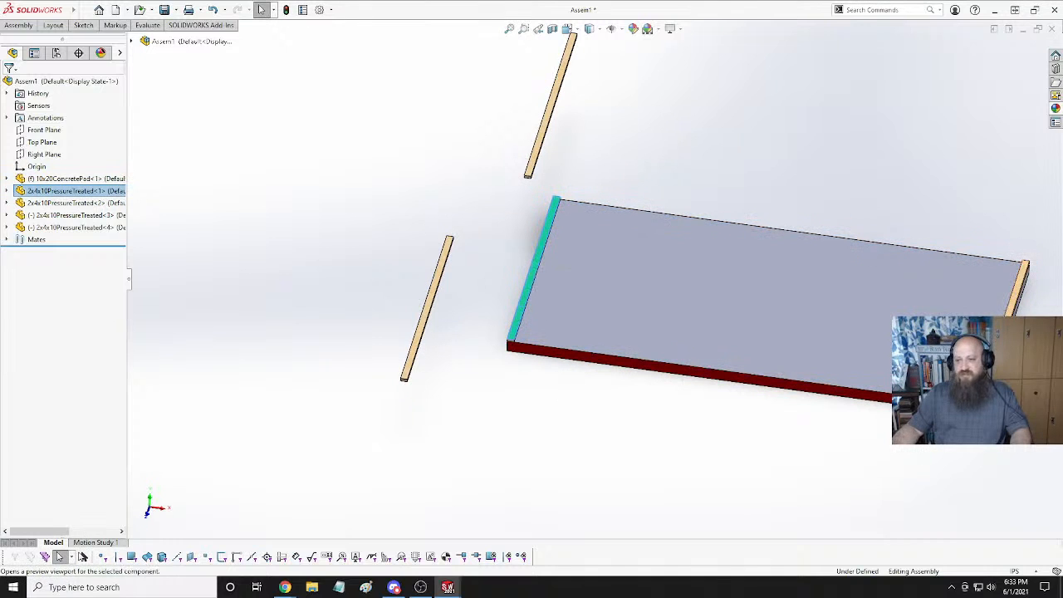
click(1018, 289)
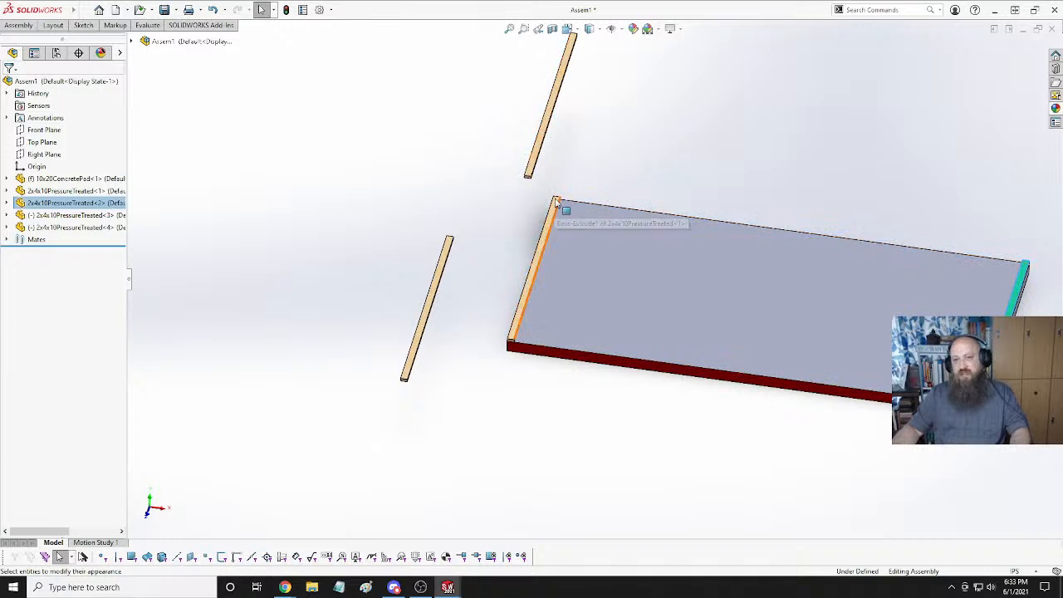
click(496, 189)
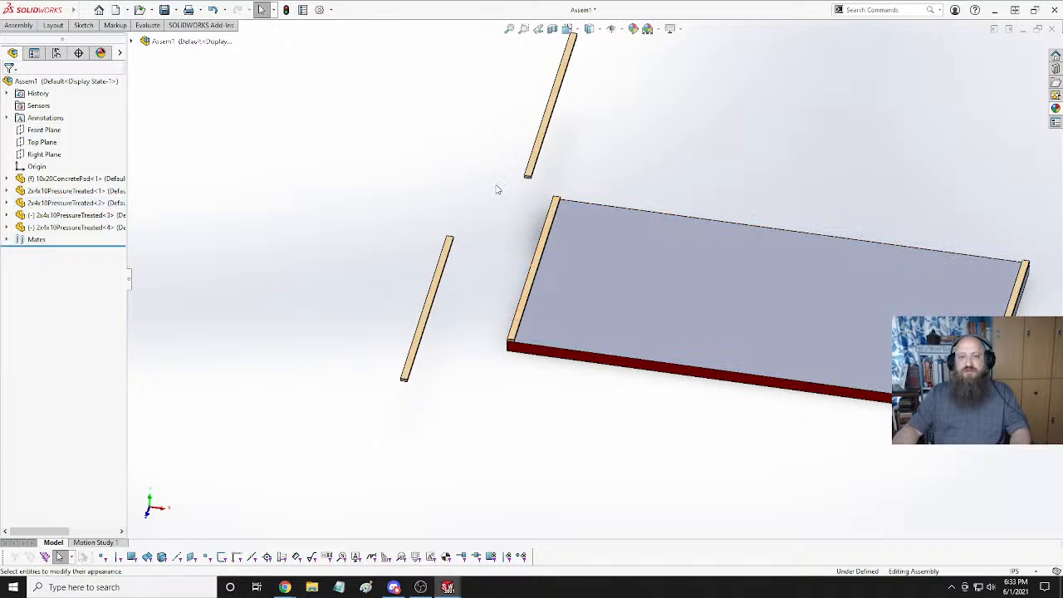
Open the loose board's part and add a configuration named 2x10x9.75, with its description used in the bill of materials.
right_click(547, 134)
click(554, 111)
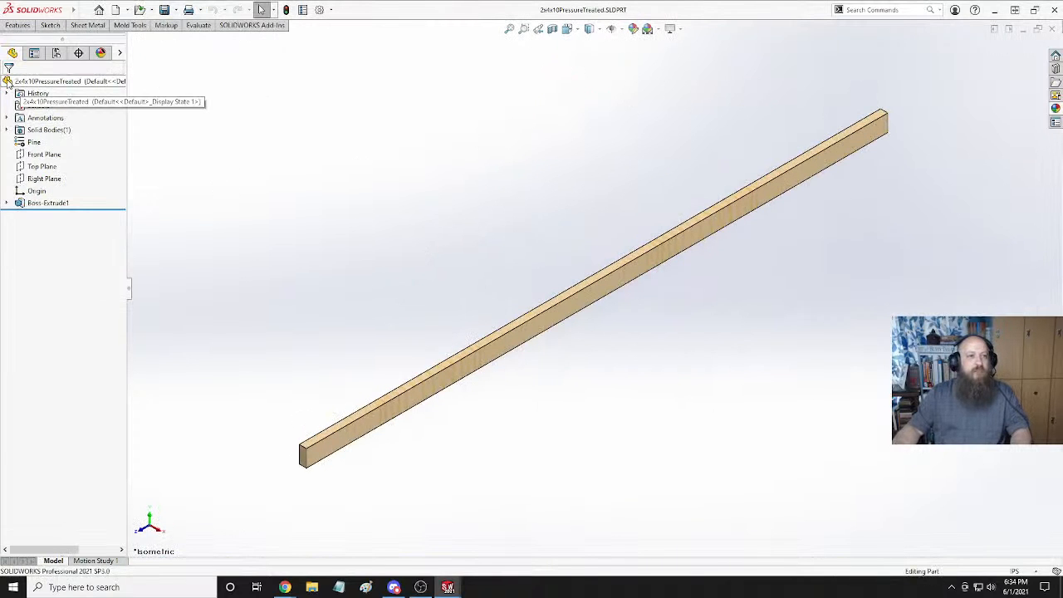
click(56, 54)
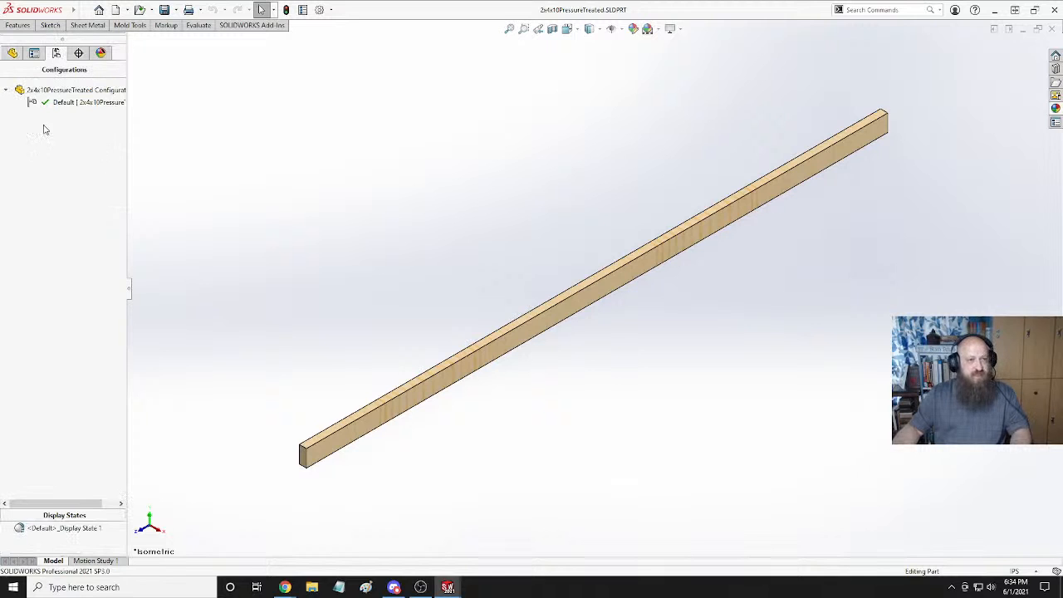
right_click(57, 91)
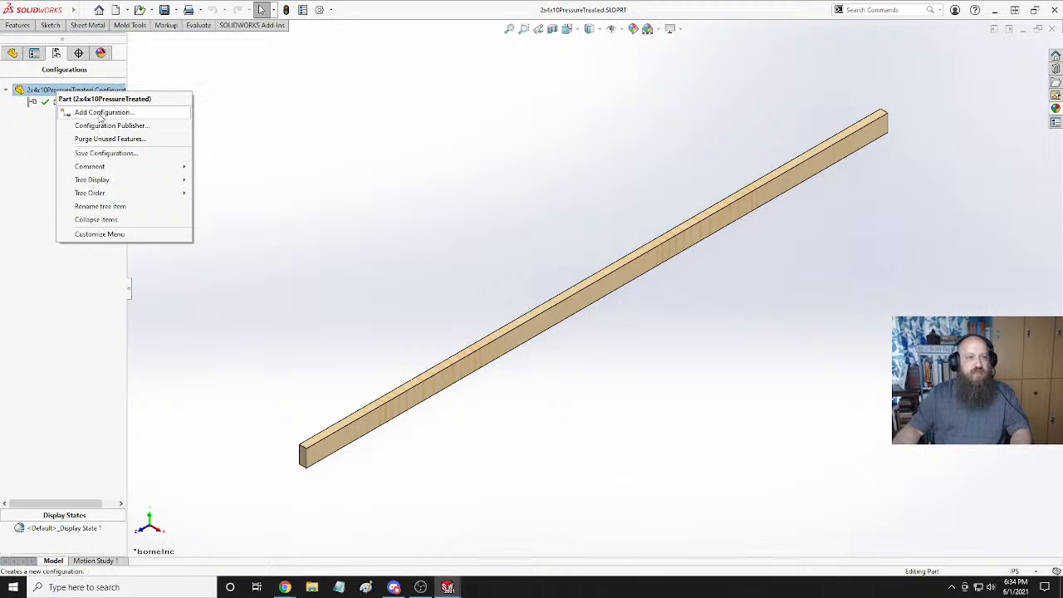
click(101, 113)
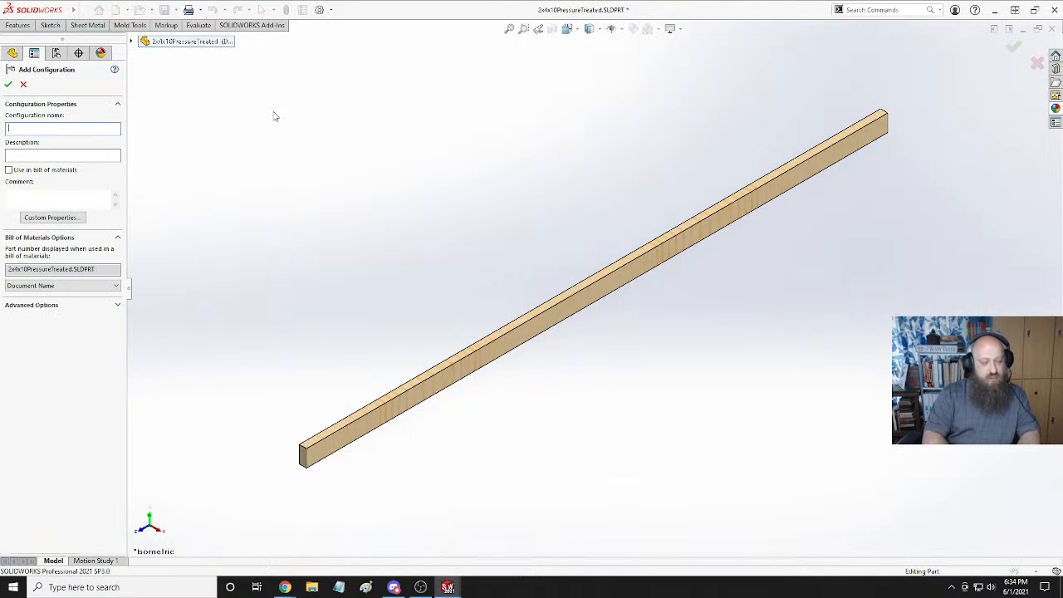
text(2x4x9)
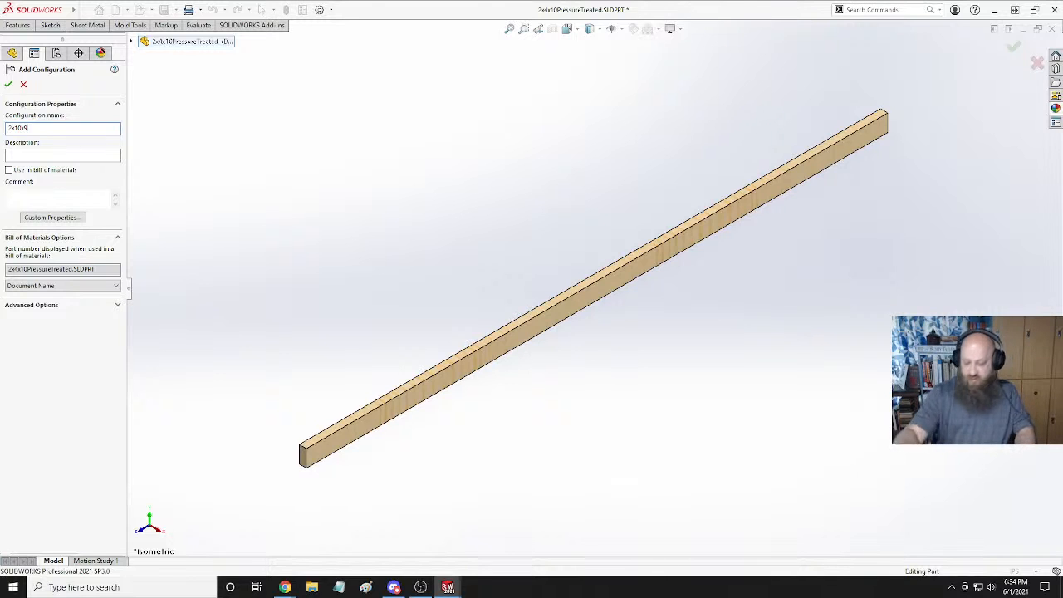
text(.75)
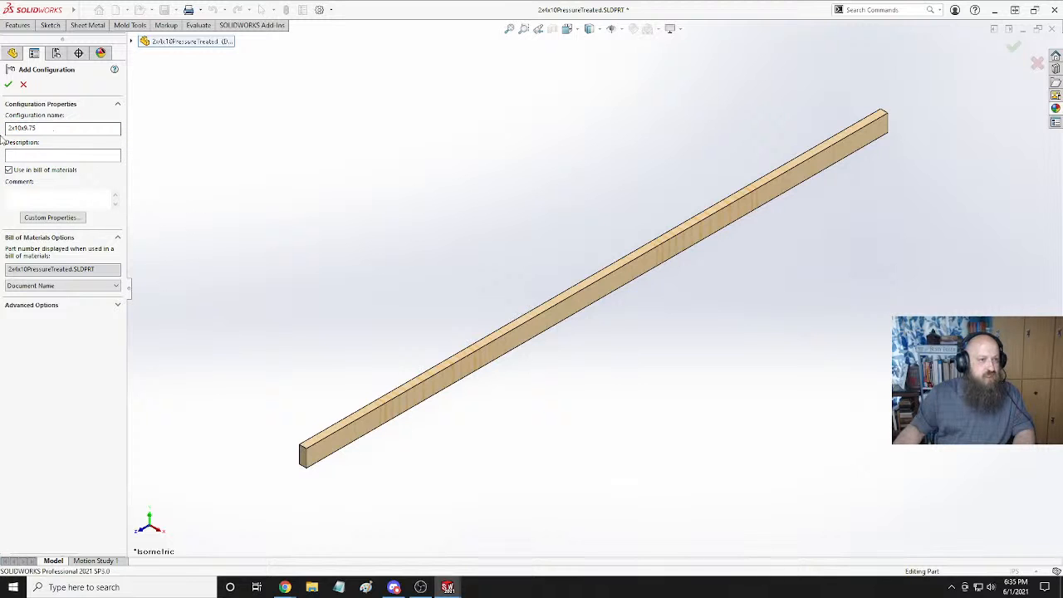
click(9, 84)
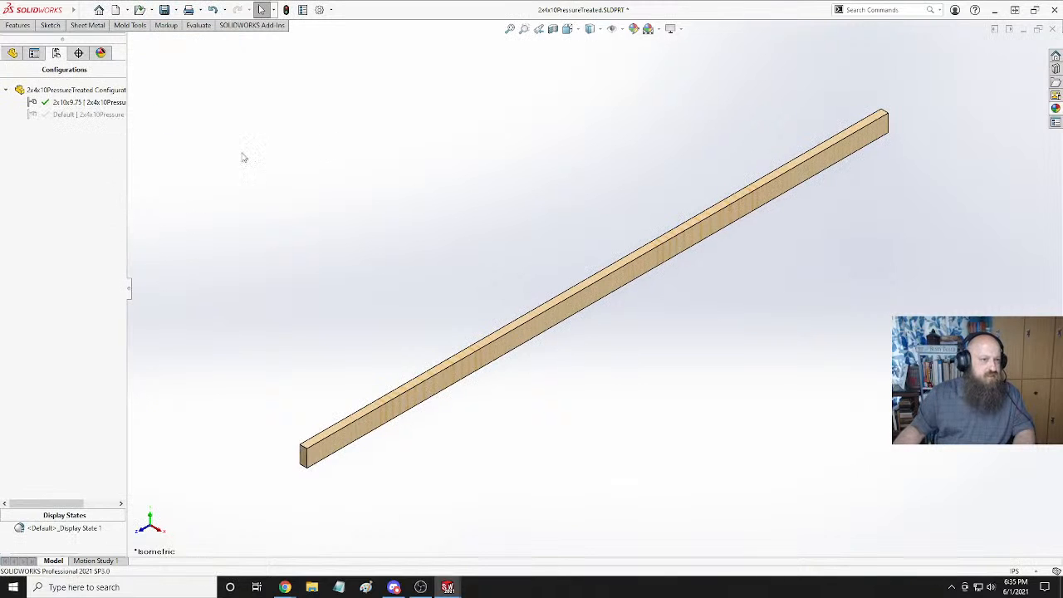
Activate the board's Default configuration and rename it 2x10x10.
right_click(70, 116)
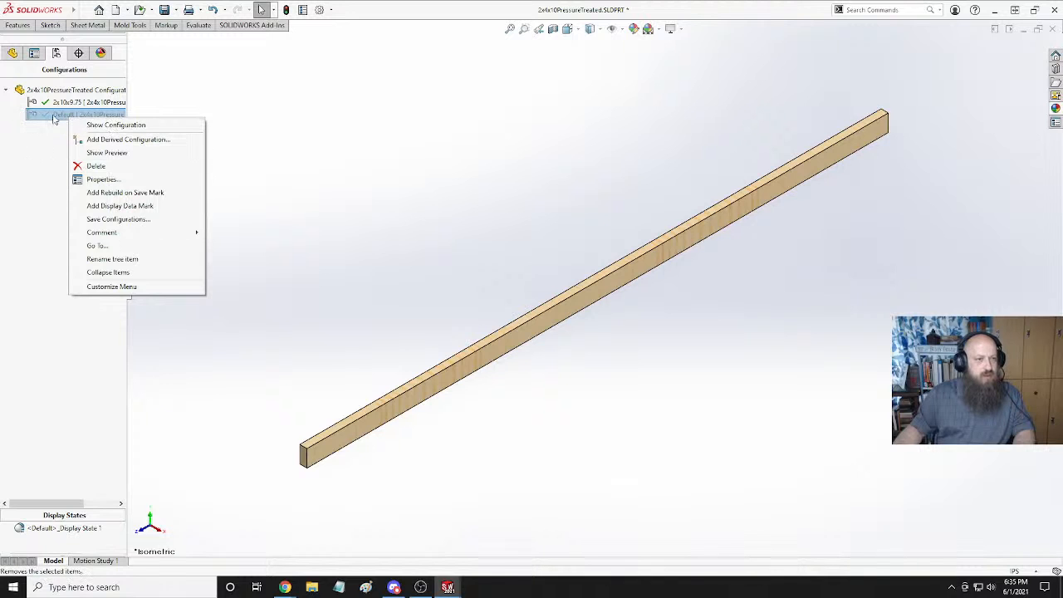
double_click(46, 115)
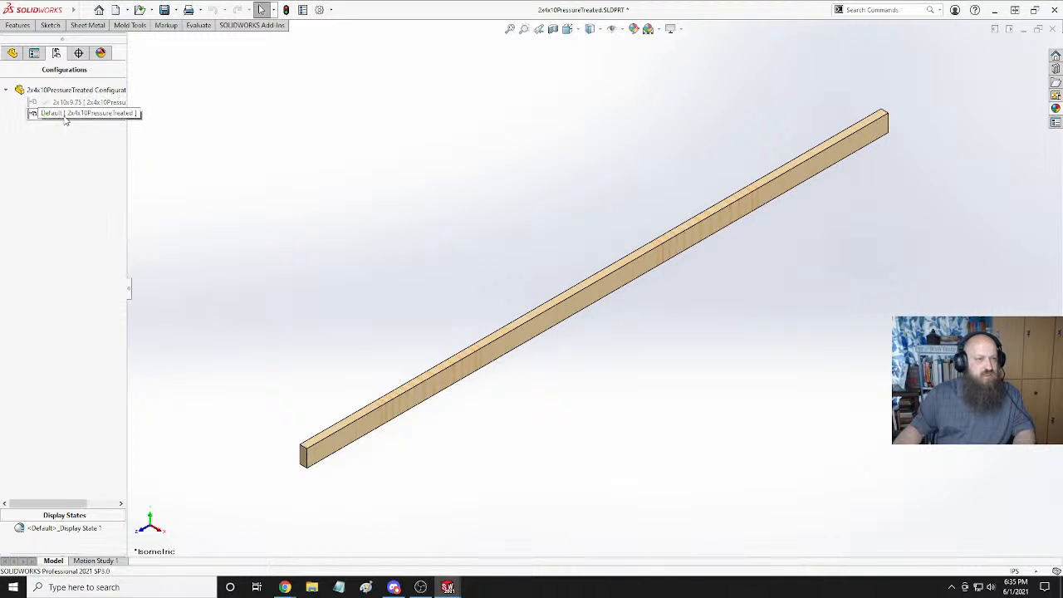
click(66, 116)
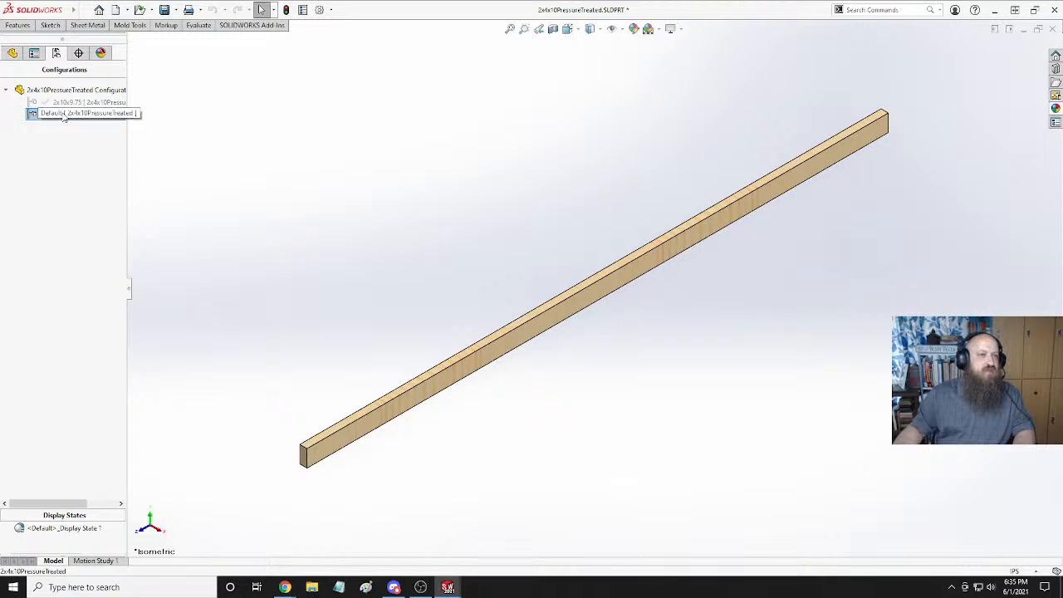
click(65, 119)
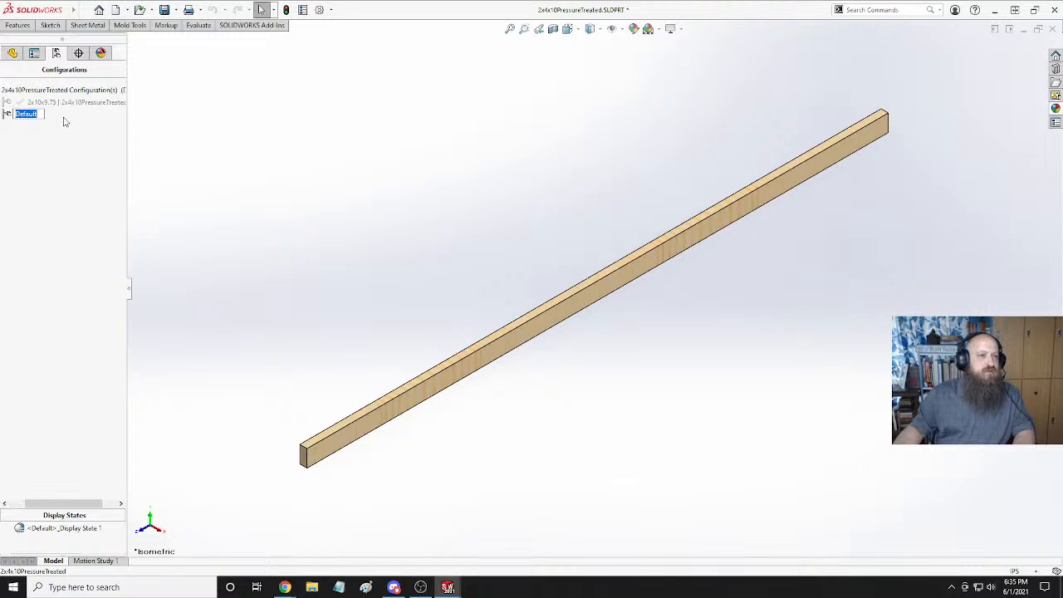
text(2x)
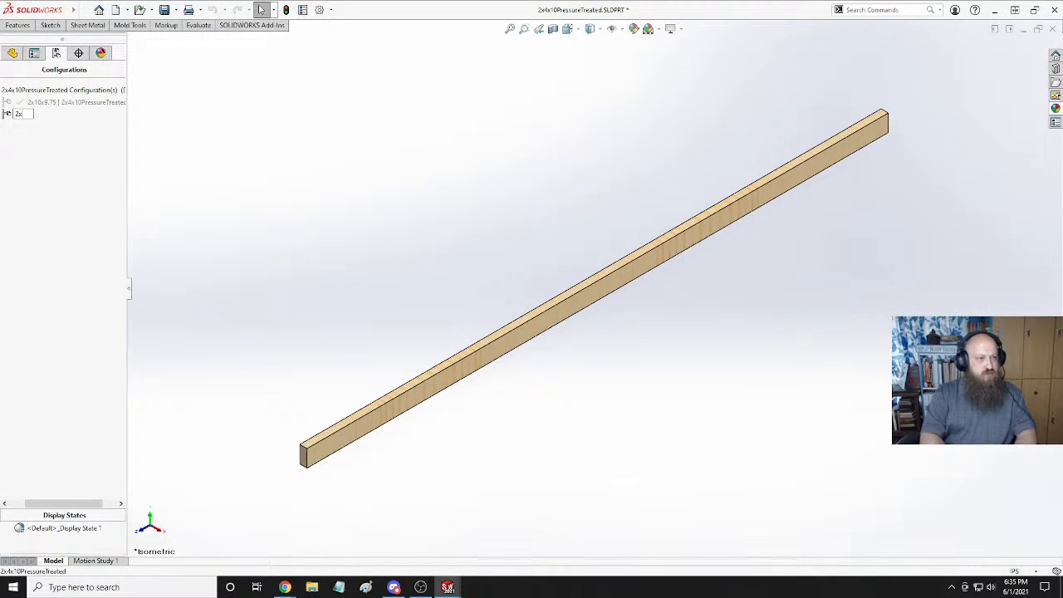
text(10-)
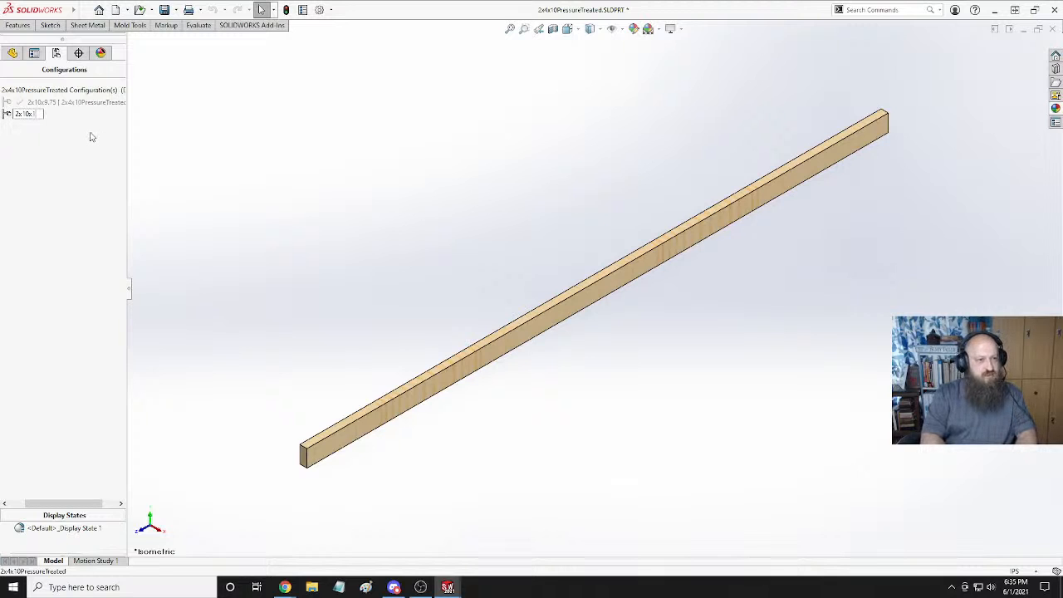
text(10)
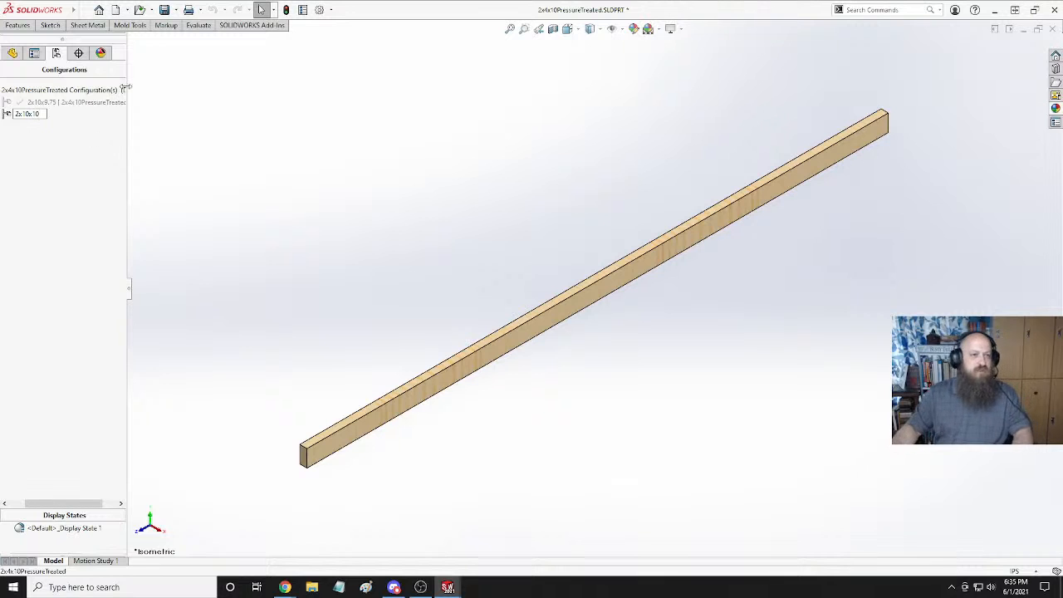
key(Return)
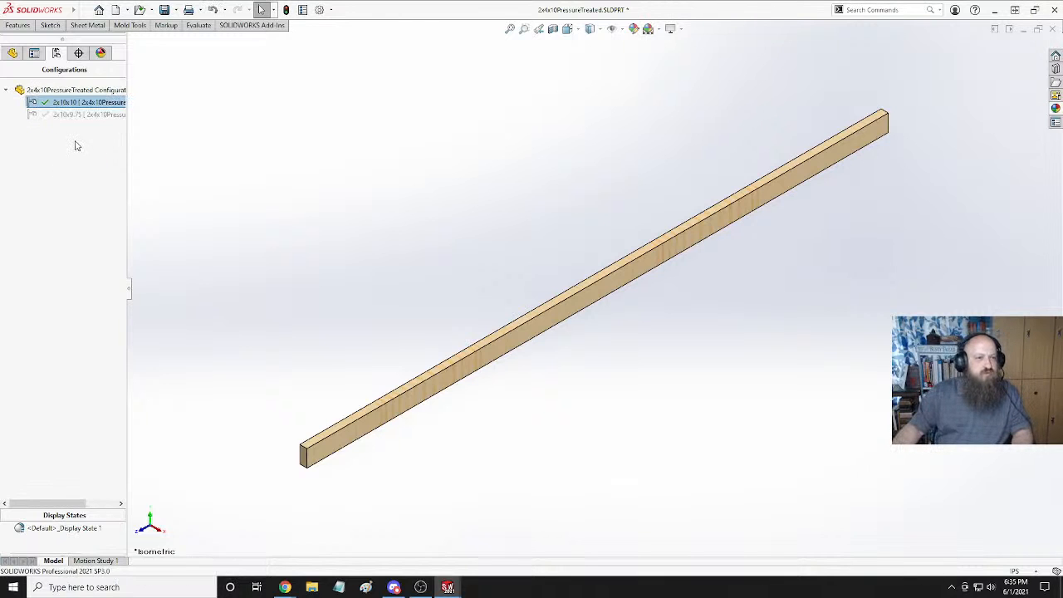
Activate the 2x10x9.75 configuration, shorten the board's extrusion depth by 3 in from 120 in, and save the part.
click(64, 113)
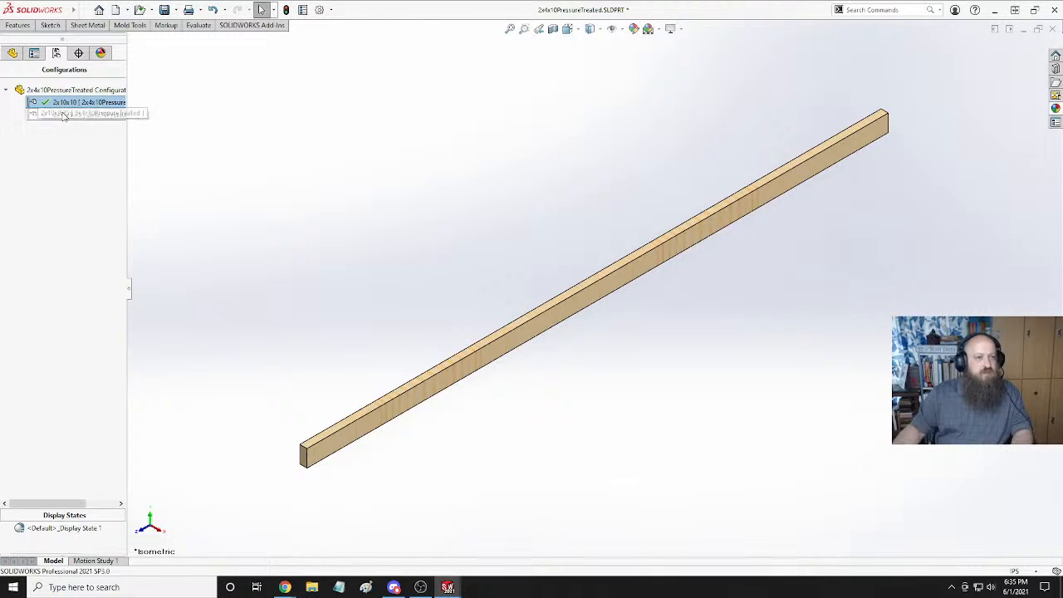
double_click(67, 114)
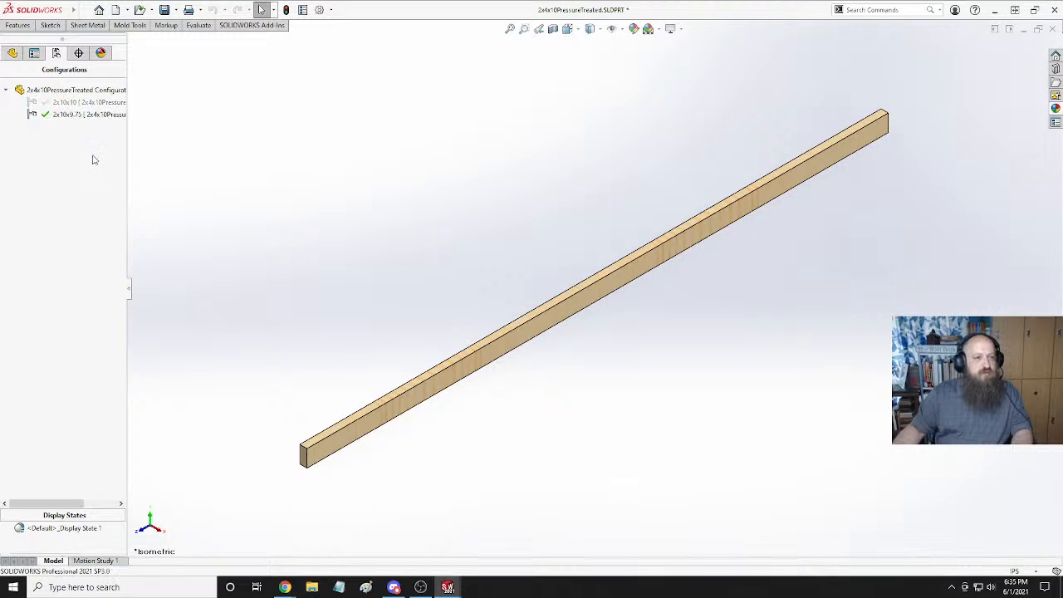
click(12, 52)
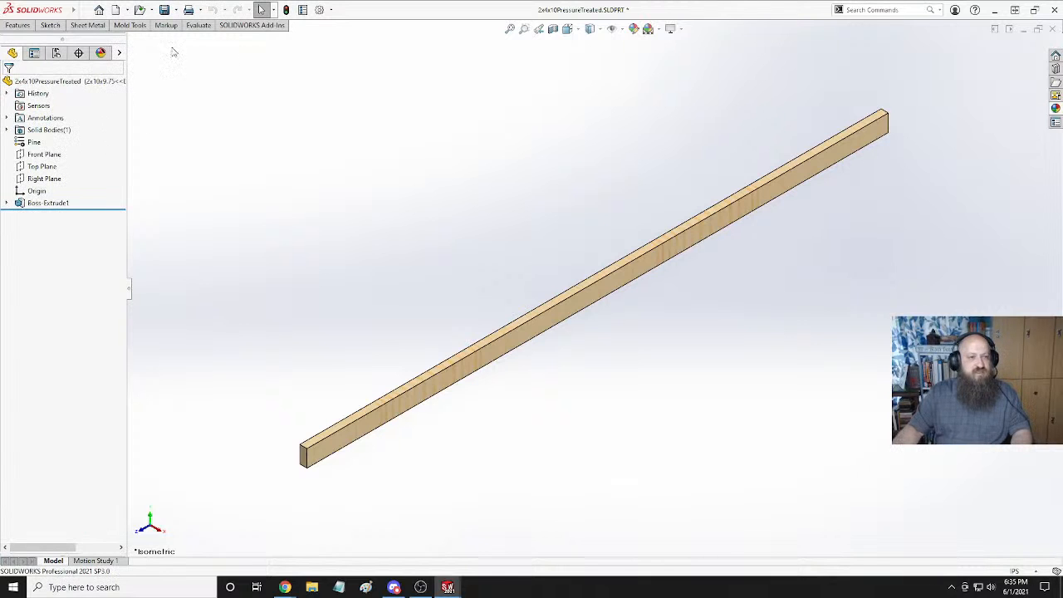
right_click(41, 204)
click(54, 166)
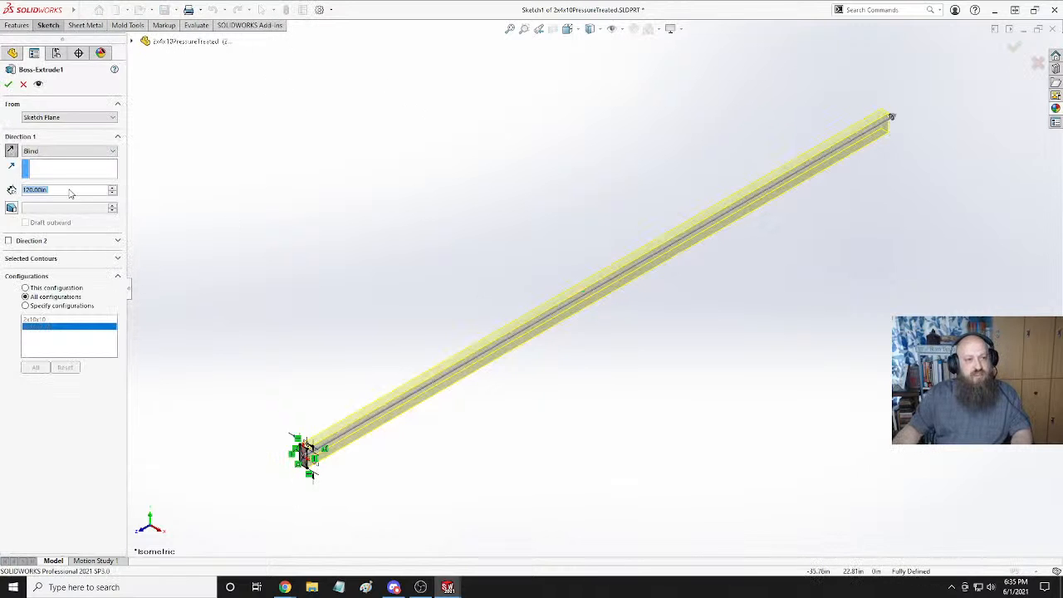
click(68, 190)
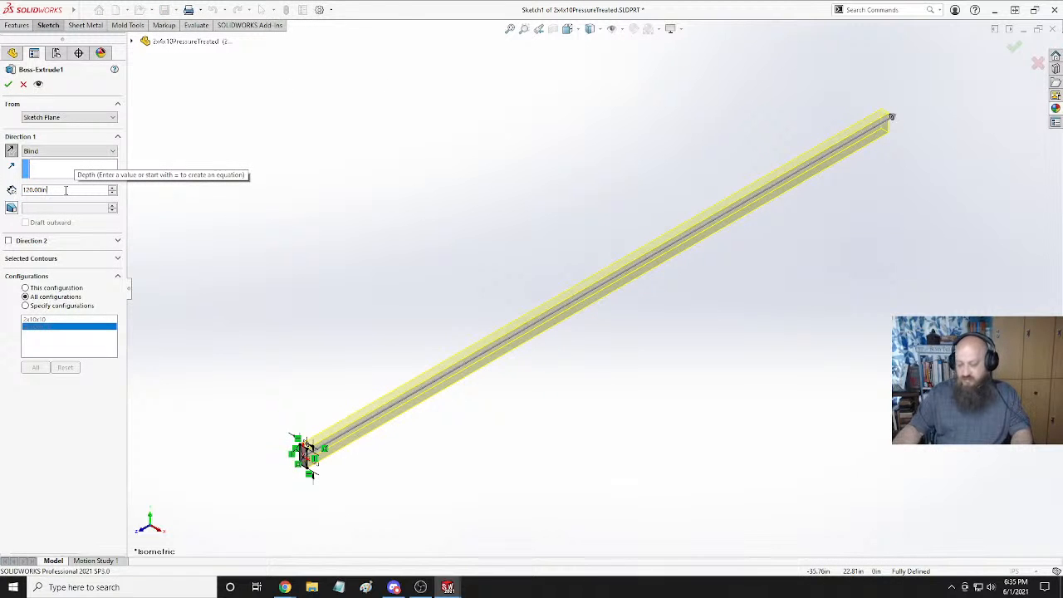
text(-3)
key(Return)
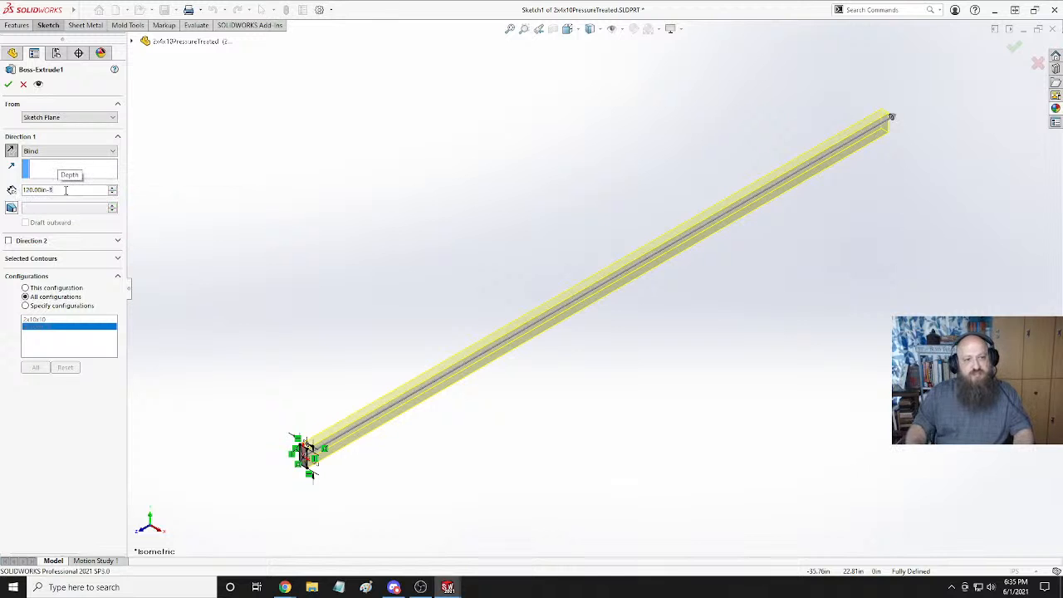
click(8, 84)
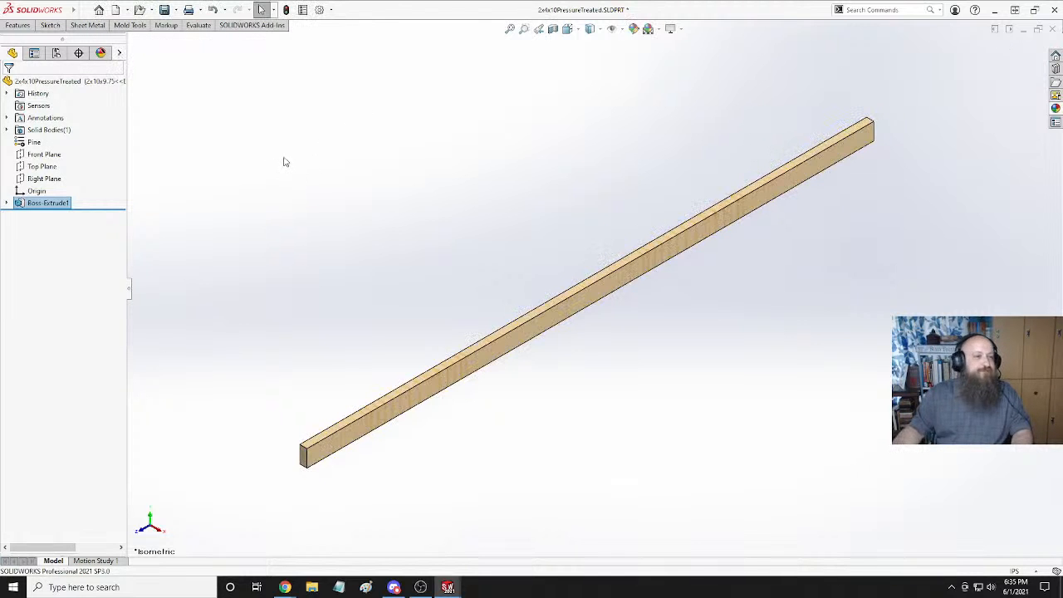
click(512, 169)
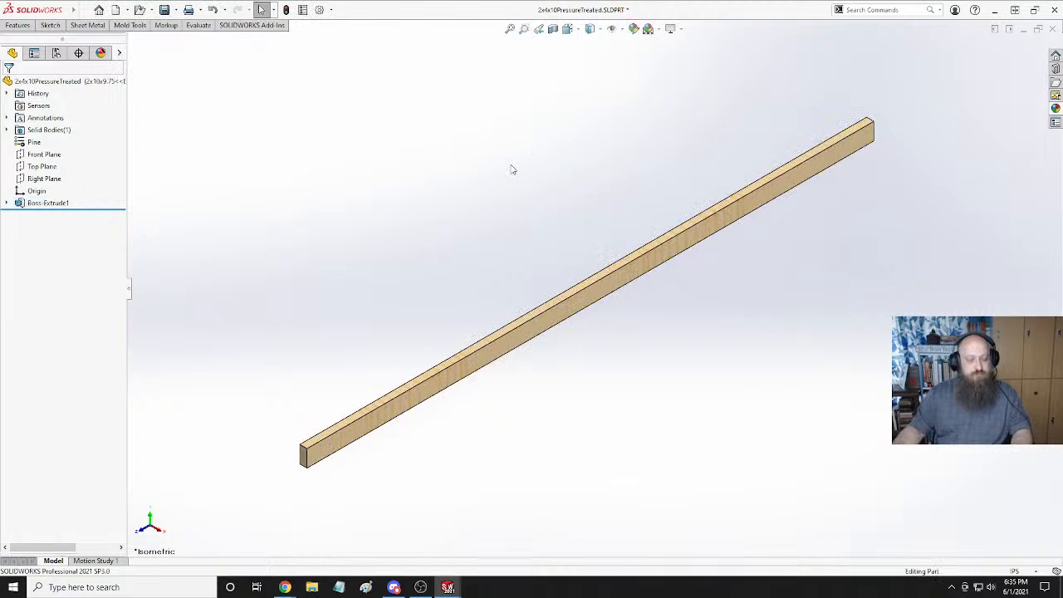
key(ctrl+s)
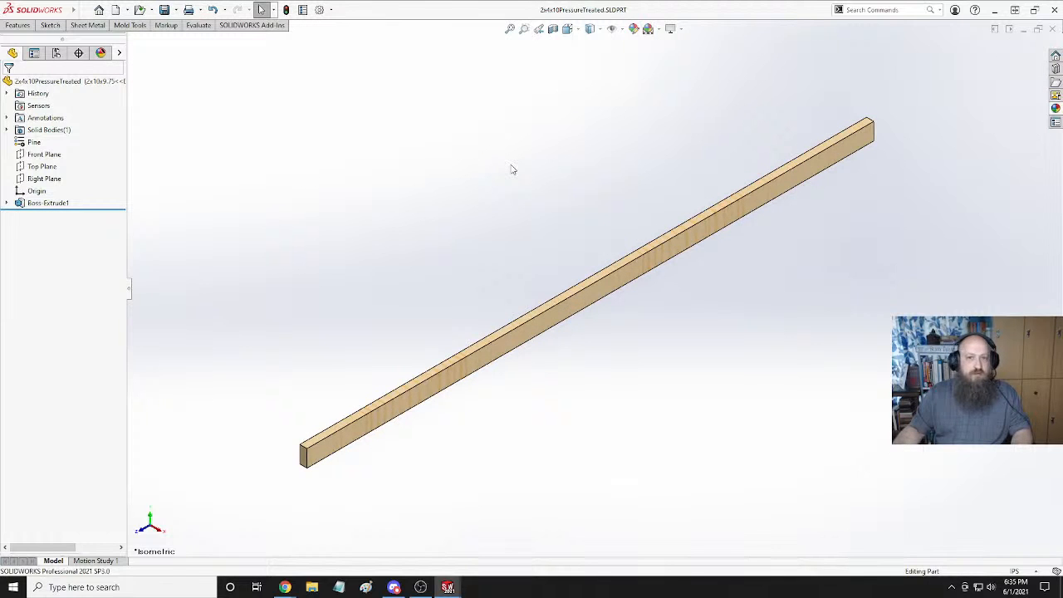
Return to the shed assembly and switch both loose boards to the 2x10x9.75 configuration.
key(ctrl+Tab)
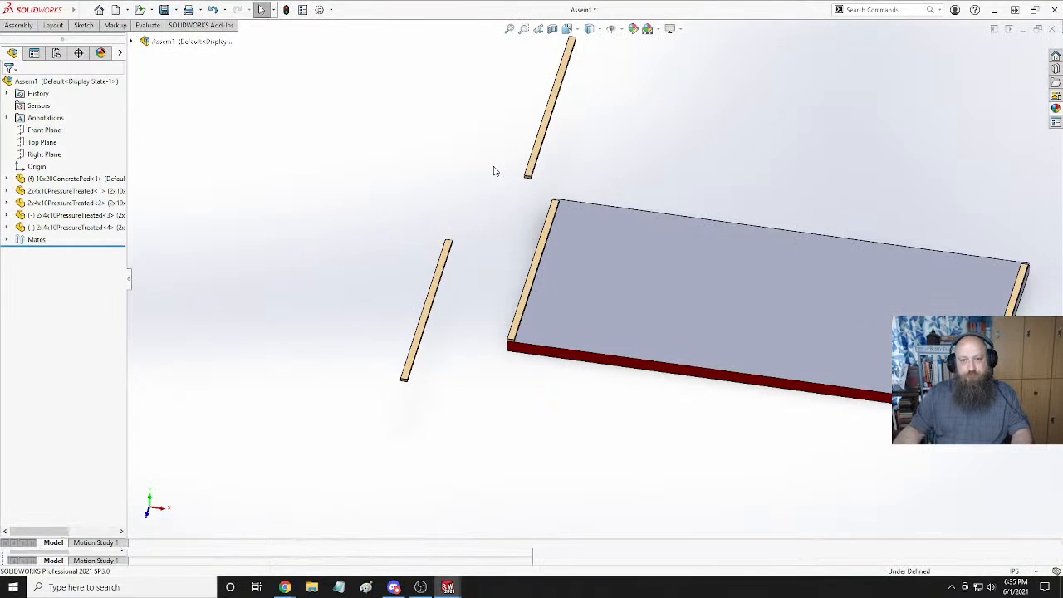
click(559, 100)
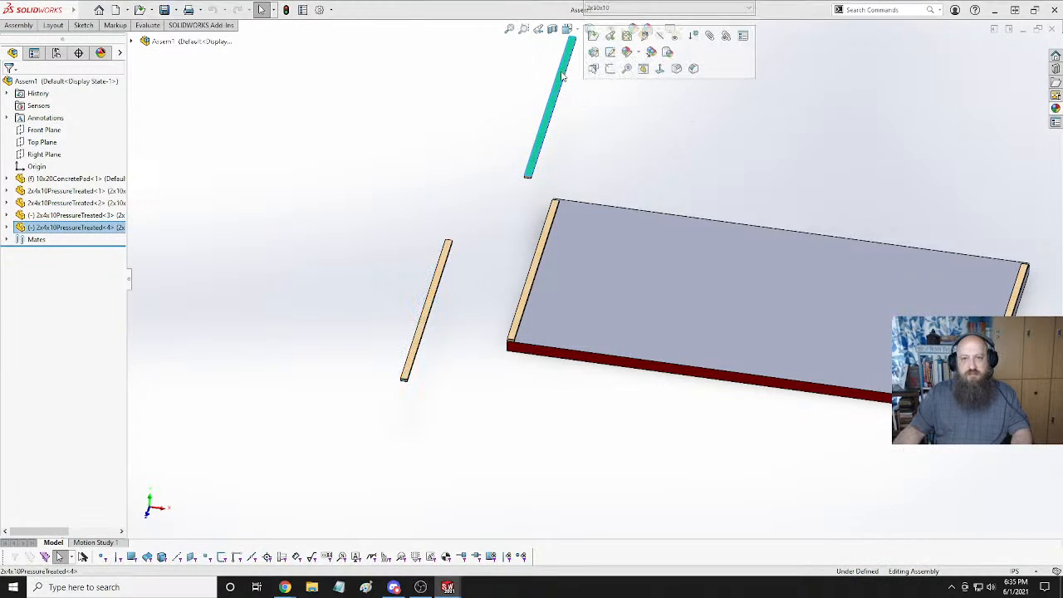
click(694, 12)
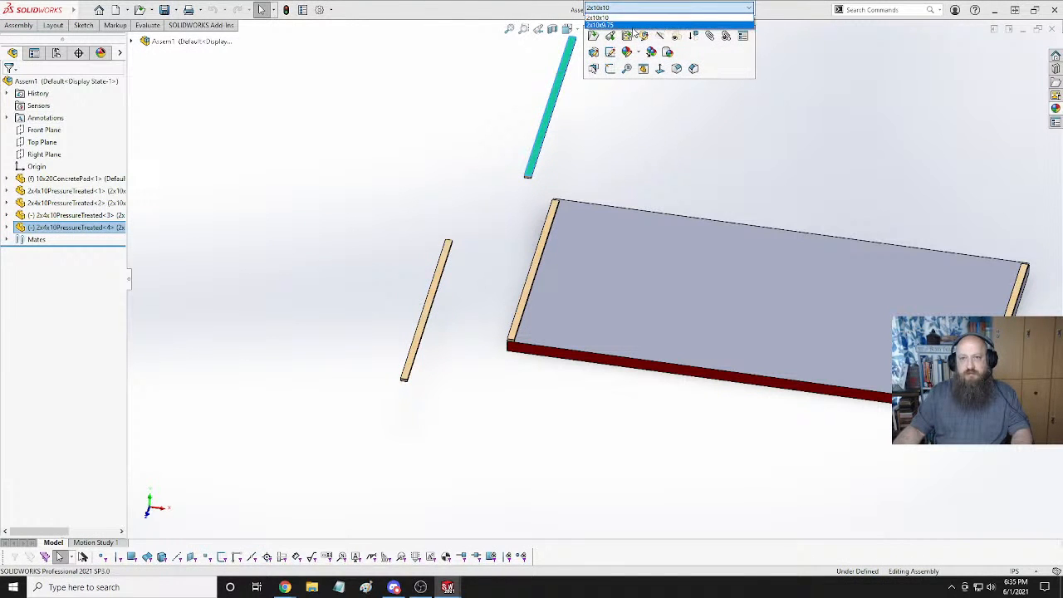
click(638, 30)
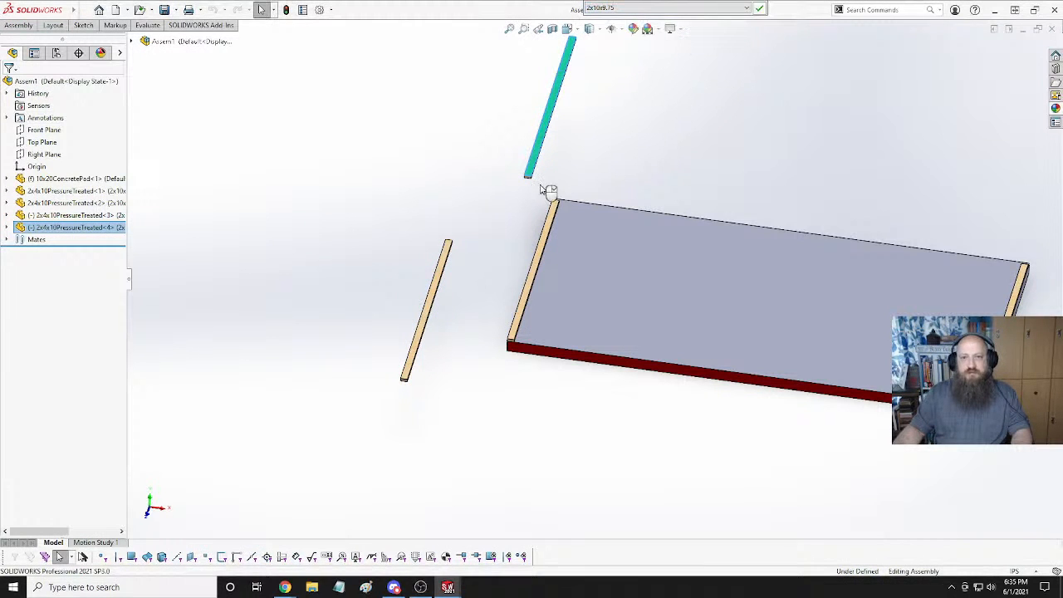
click(759, 8)
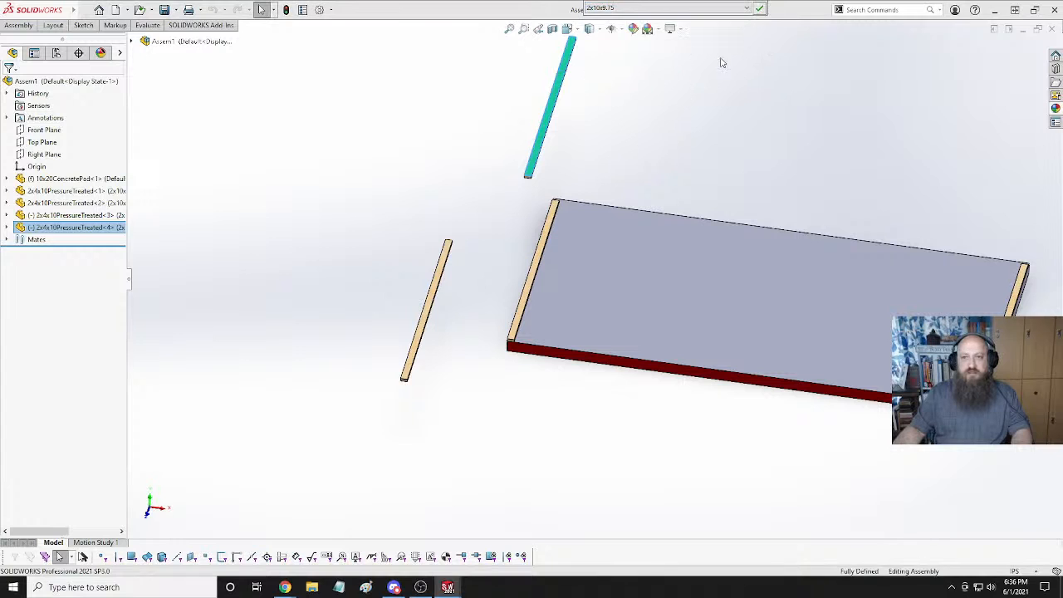
click(440, 292)
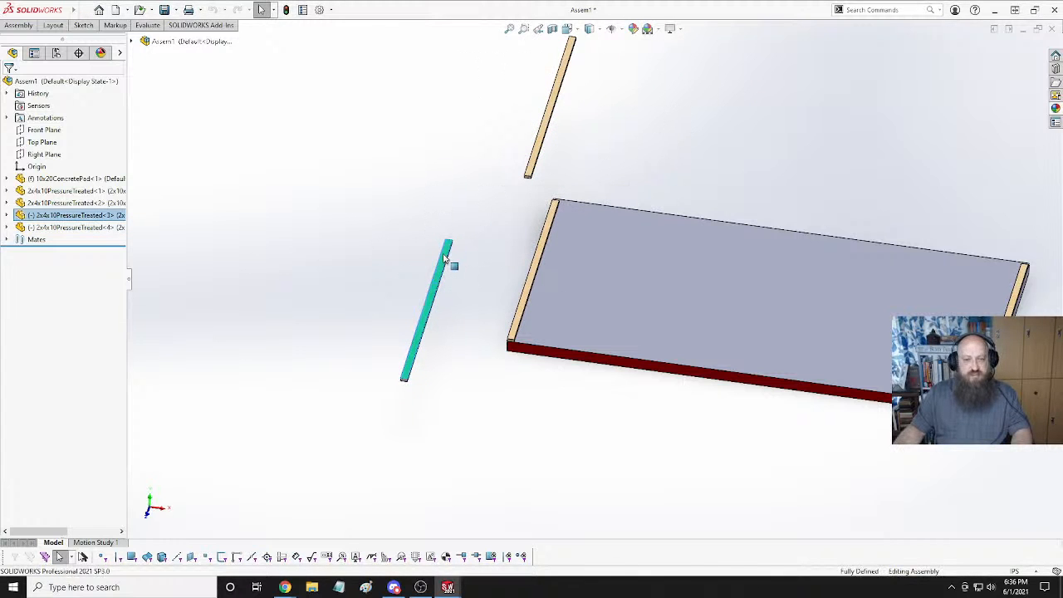
click(452, 264)
click(589, 168)
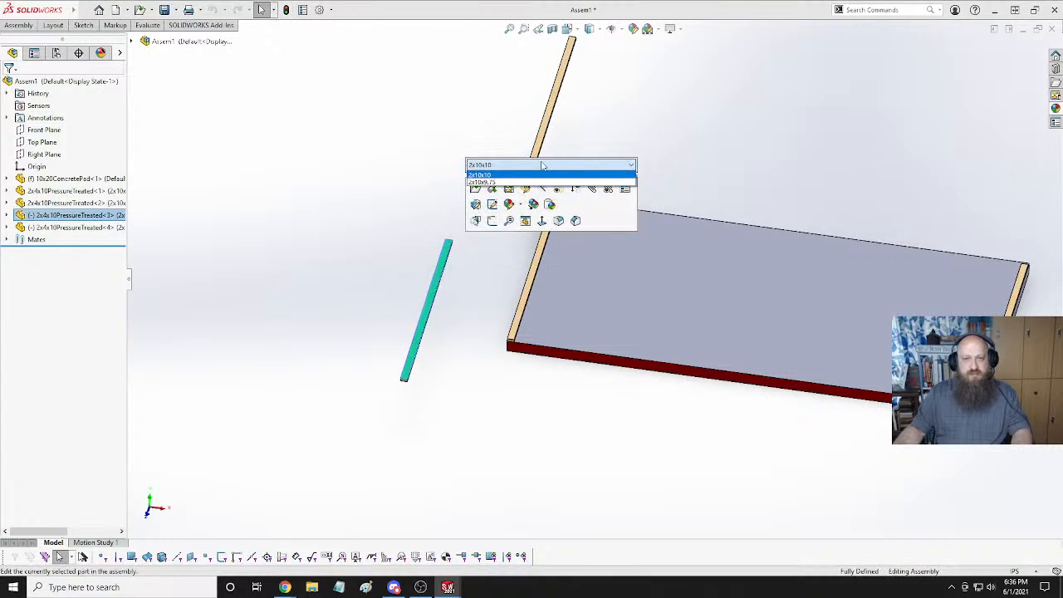
click(583, 177)
click(643, 166)
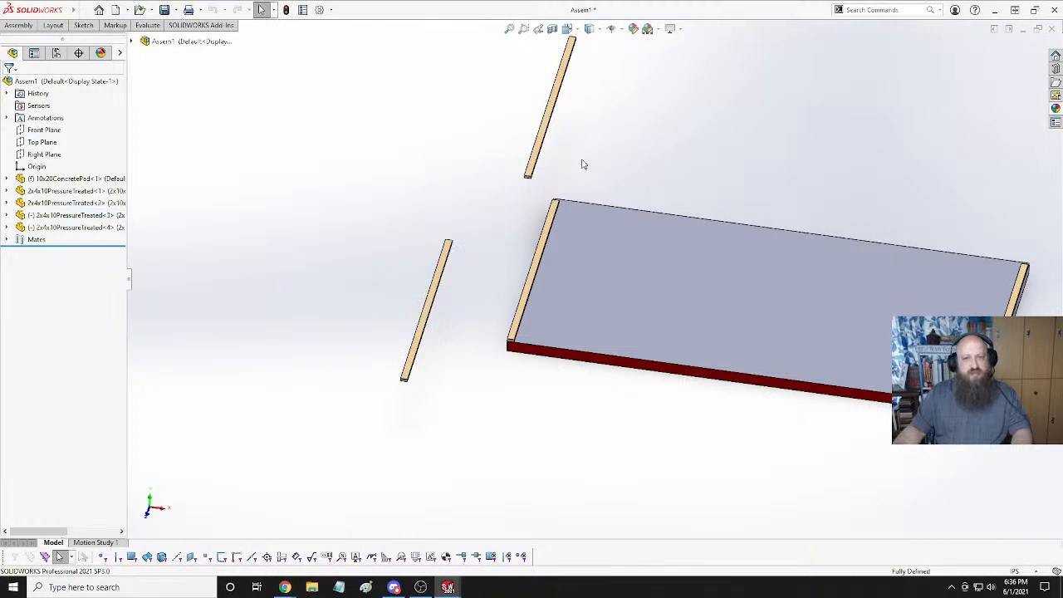
Move the loose board outside the pad's short end to the open area beyond the pad's back side.
drag(441, 299, 717, 154)
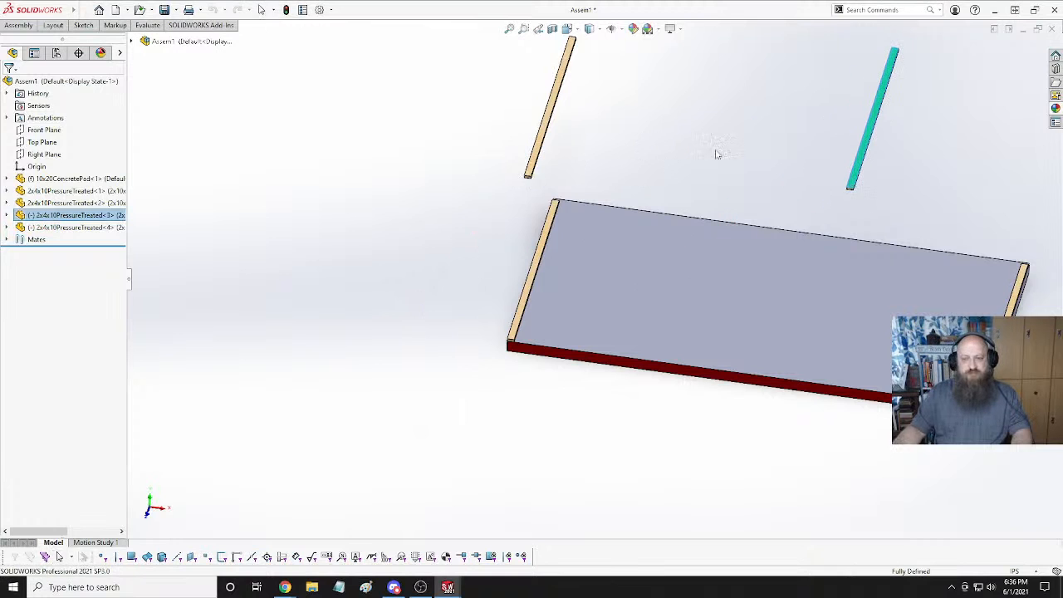
mouse_move(615, 180)
middle_down()
mouse_move(667, 135)
mouse_move(681, 157)
mouse_move(681, 219)
mouse_move(670, 136)
mouse_move(634, 186)
middle_up()
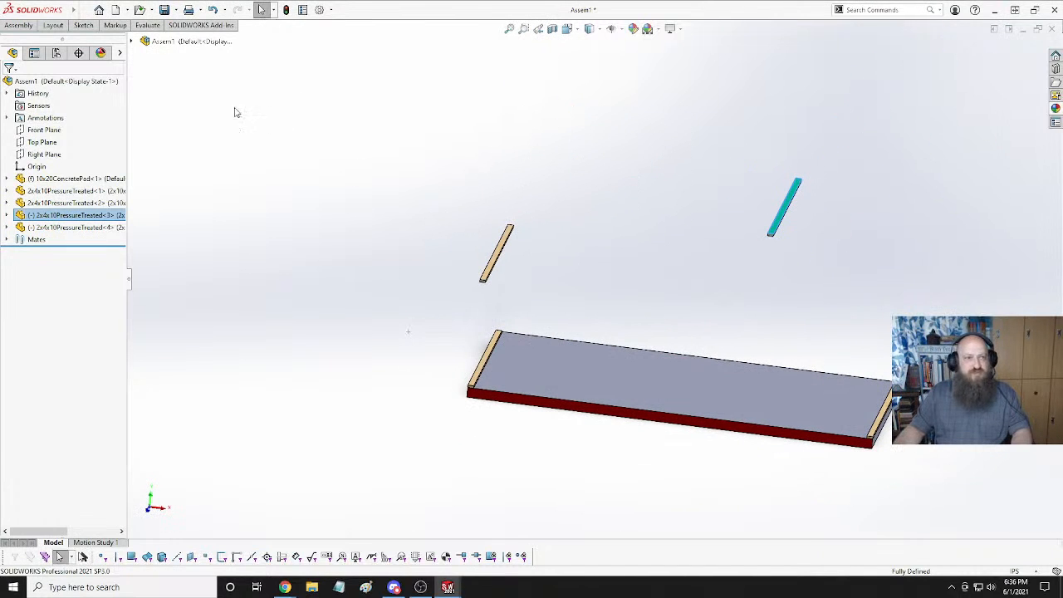
click(672, 151)
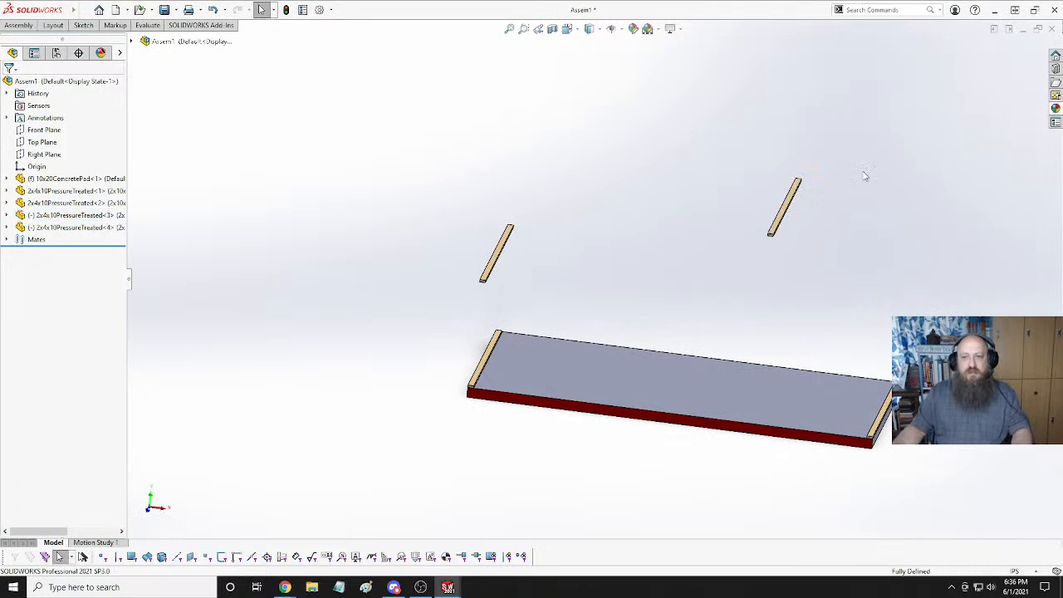
right_click(789, 208)
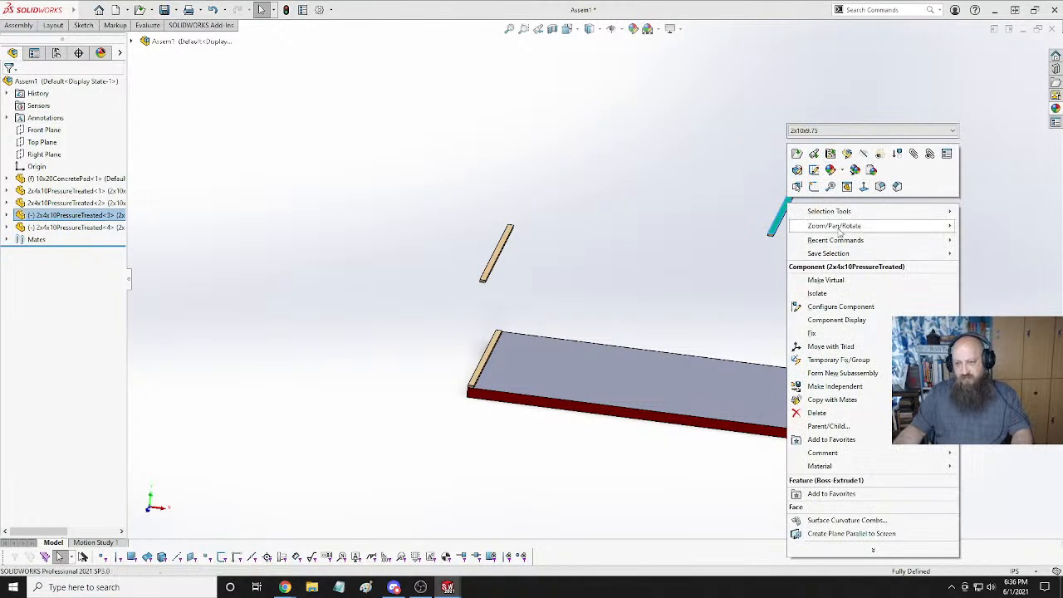
mouse_move(849, 229)
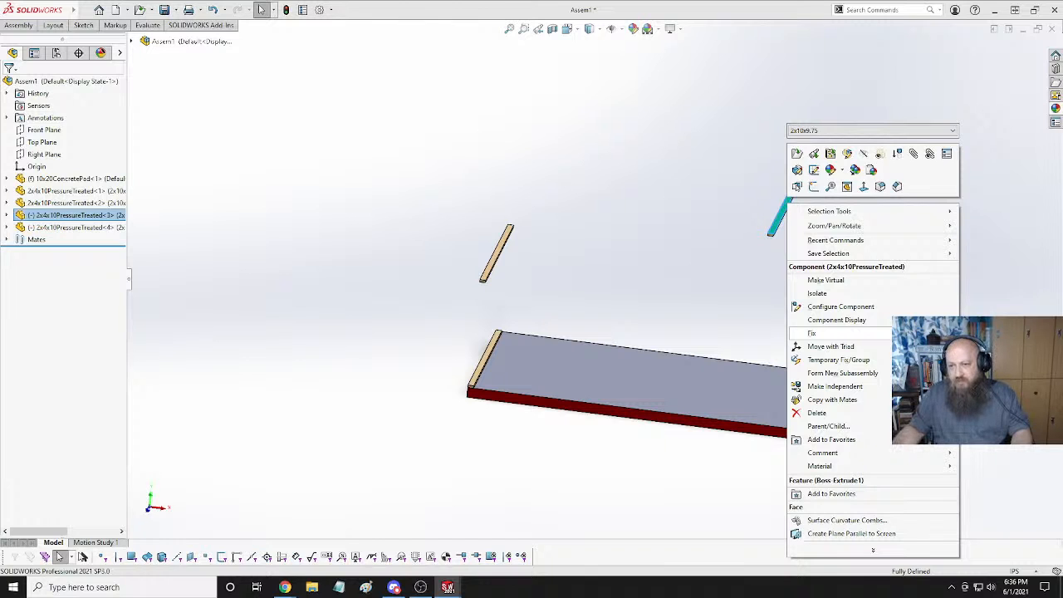
click(361, 153)
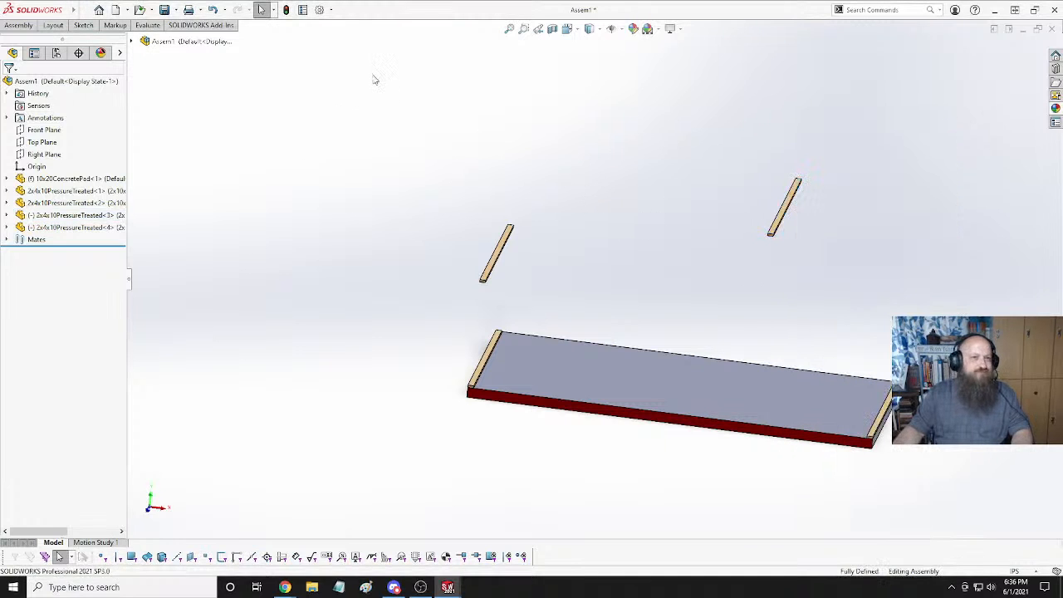
Make two more loose copies of the 2x10x9.75 board that lies farther along the pad's back side.
click(791, 217)
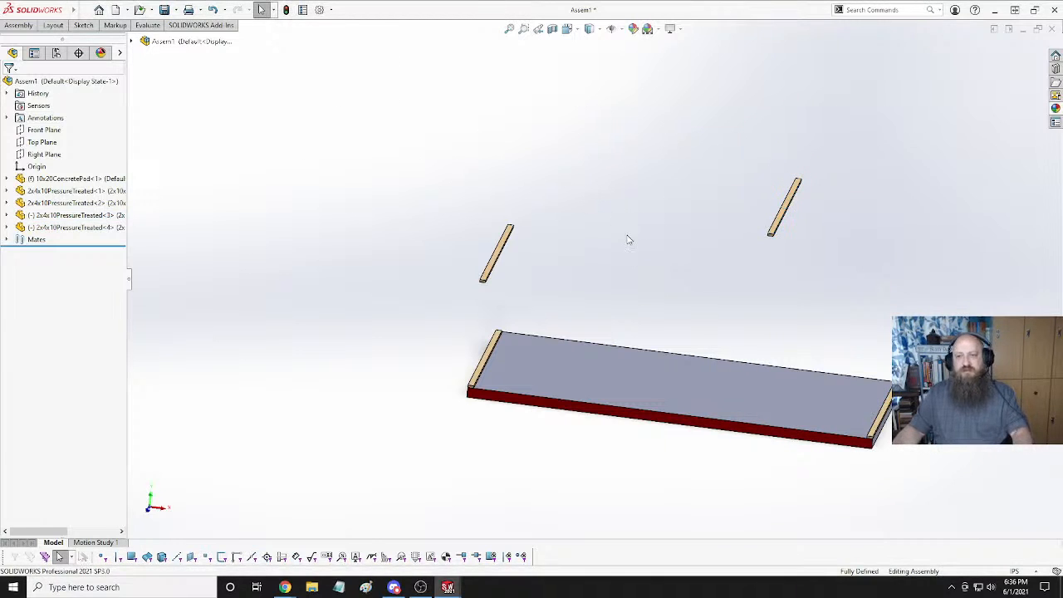
middle_drag(628, 238, 704, 206)
click(825, 204)
click(767, 182)
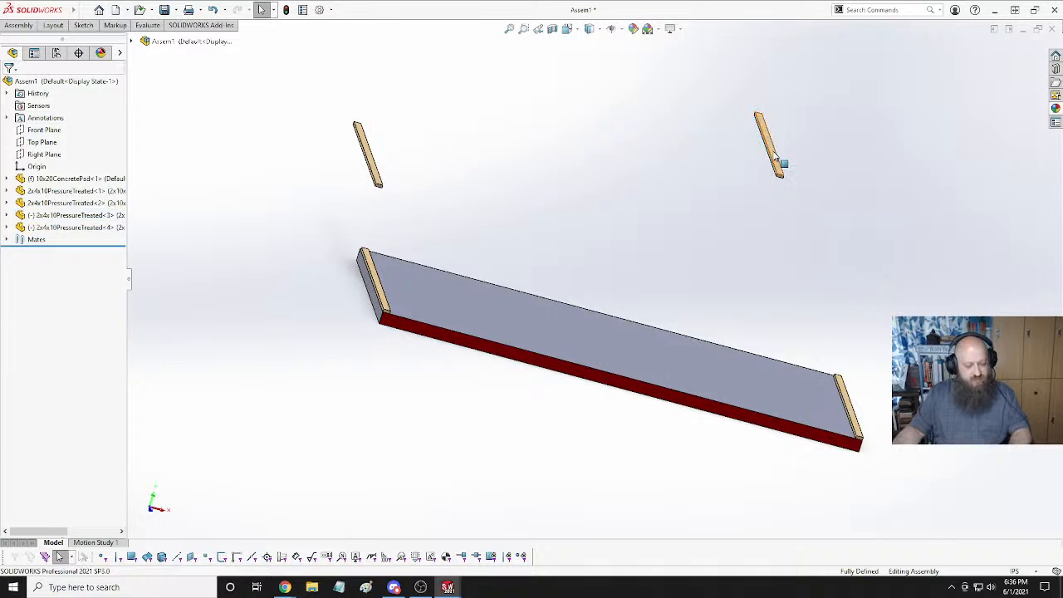
ctrl+drag(774, 155, 936, 185)
ctrl+drag(771, 151, 850, 208)
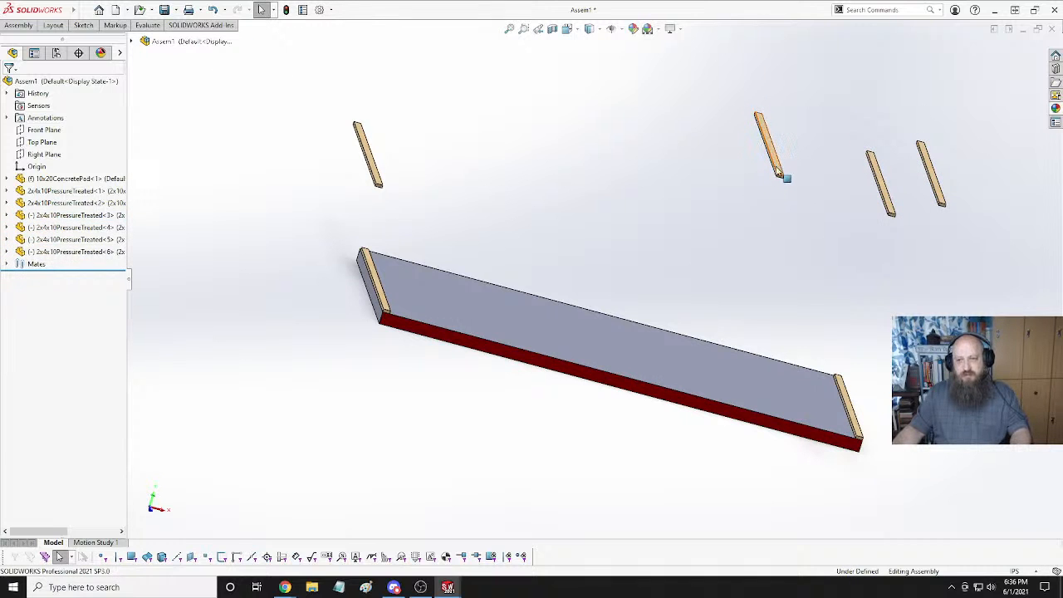
Mate the underside of the original repositioned 2x10x9.75 board coincident with the concrete pad's top face.
middle_drag(778, 170, 696, 246)
click(818, 178)
ctrl+click(772, 181)
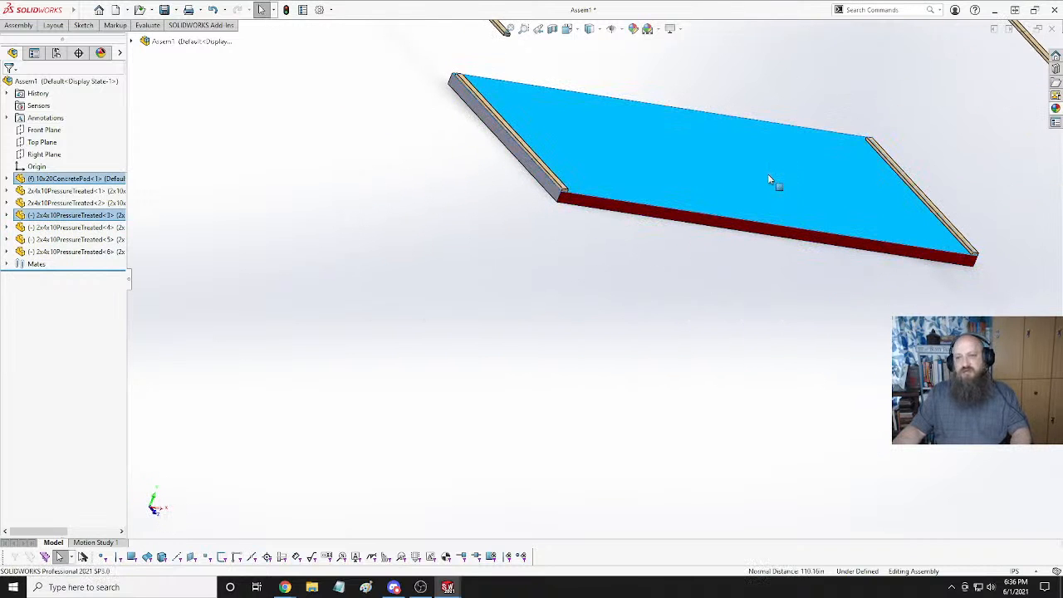
click(805, 167)
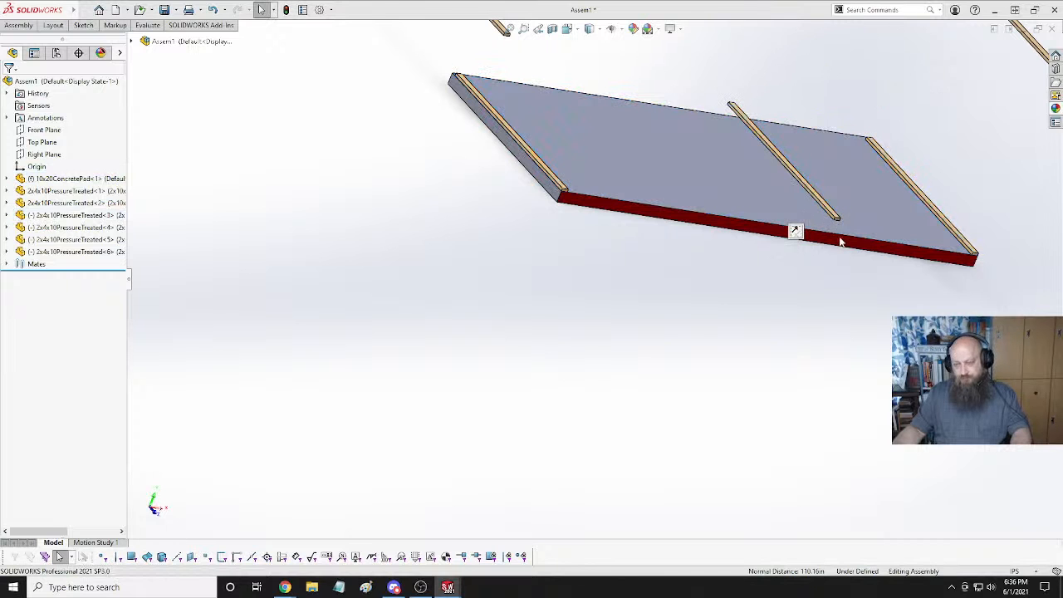
middle_drag(638, 147, 889, 142)
scroll(883, 125, down, 3)
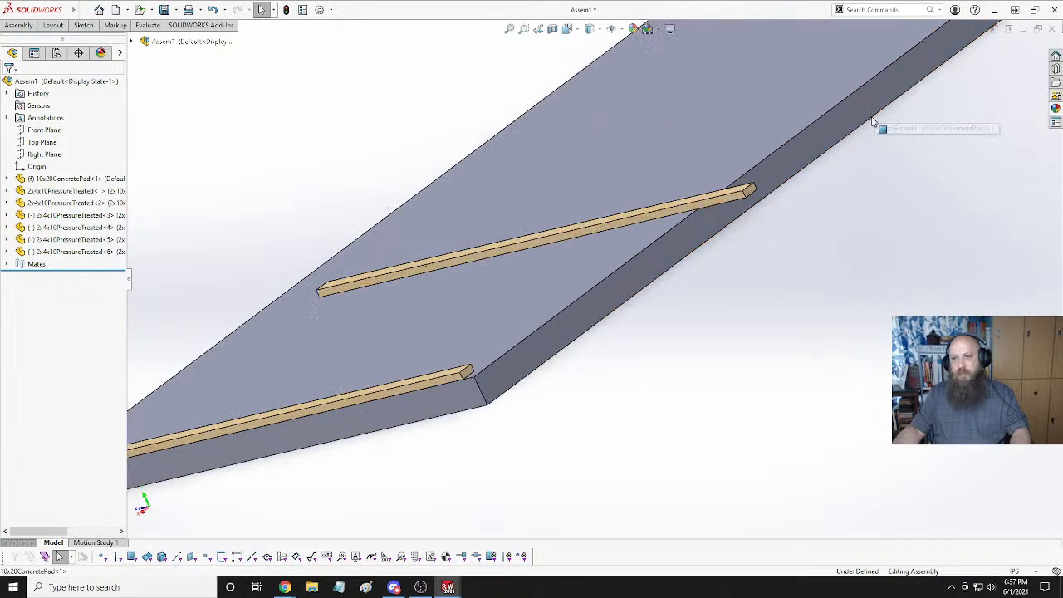
Examine the boards laid on the concrete pad and how the end board fits the pad's width.
click(750, 189)
middle_drag(765, 207, 655, 242)
scroll(593, 278, down, 2)
scroll(594, 277, up, 2)
middle_drag(594, 284, 696, 290)
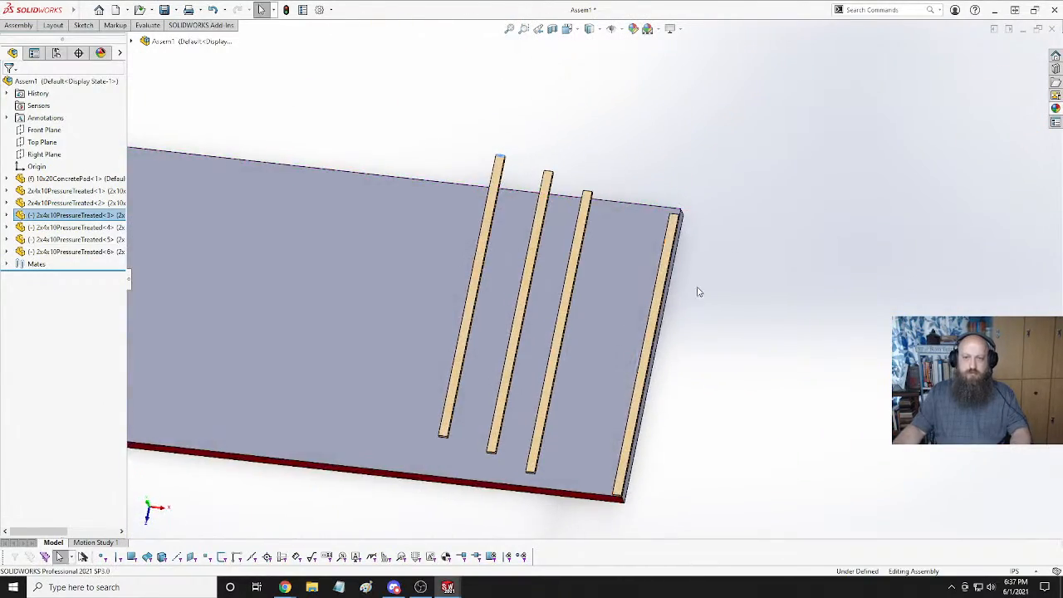
click(665, 280)
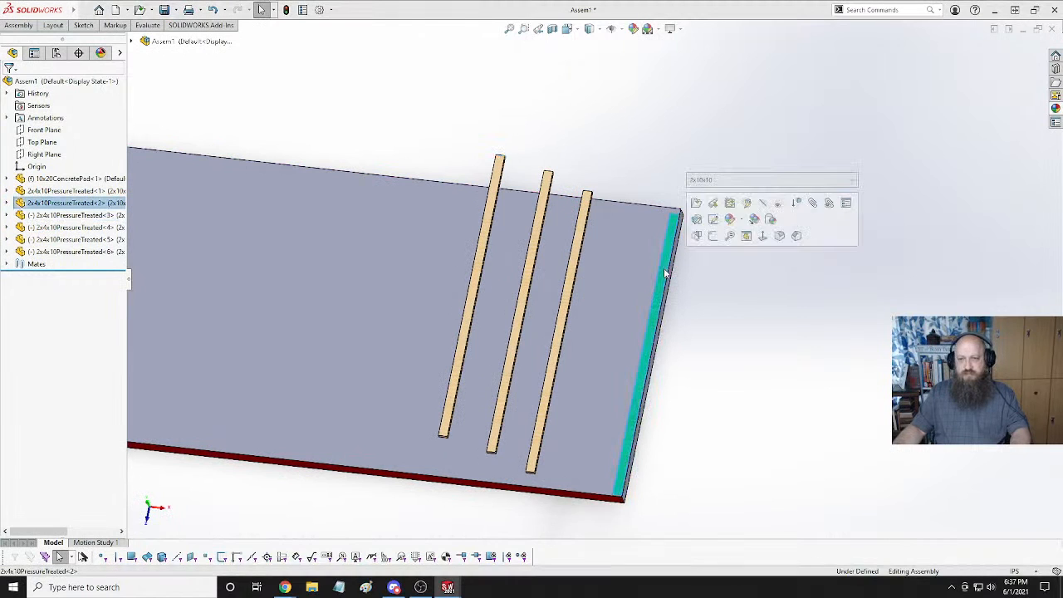
click(814, 304)
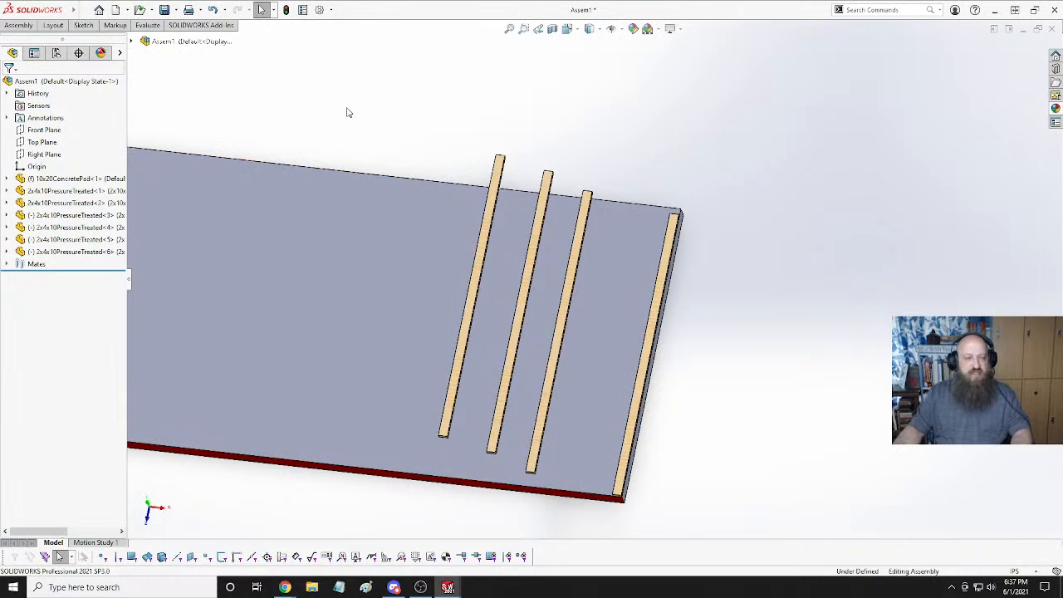
Switch to the 2x4x10PressureTreated part and check the board extrusion's depth and configuration scope in the 2x10x9.75 configuration.
key(ctrl+Tab)
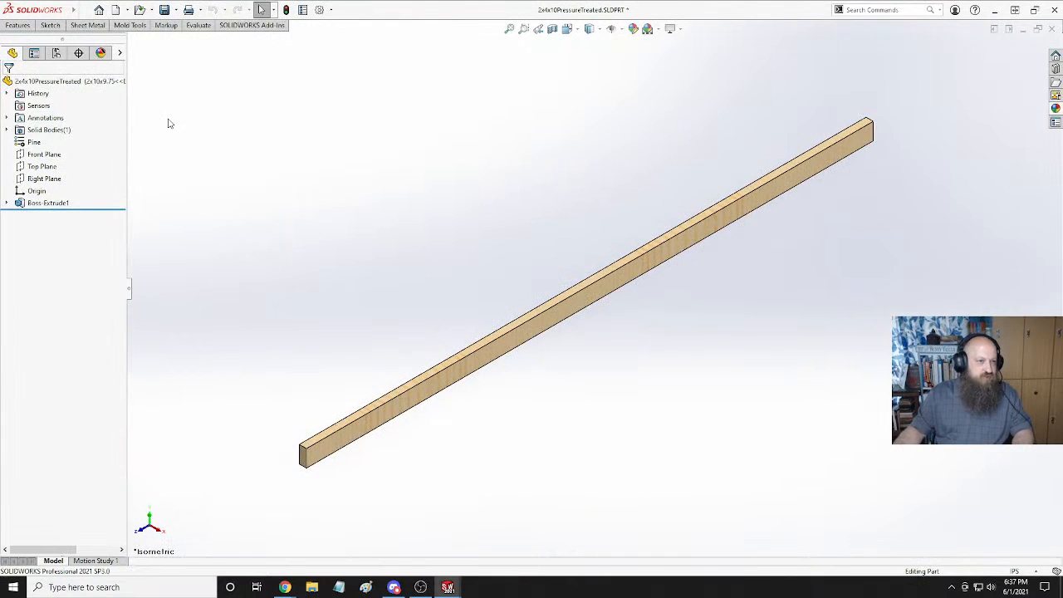
click(56, 53)
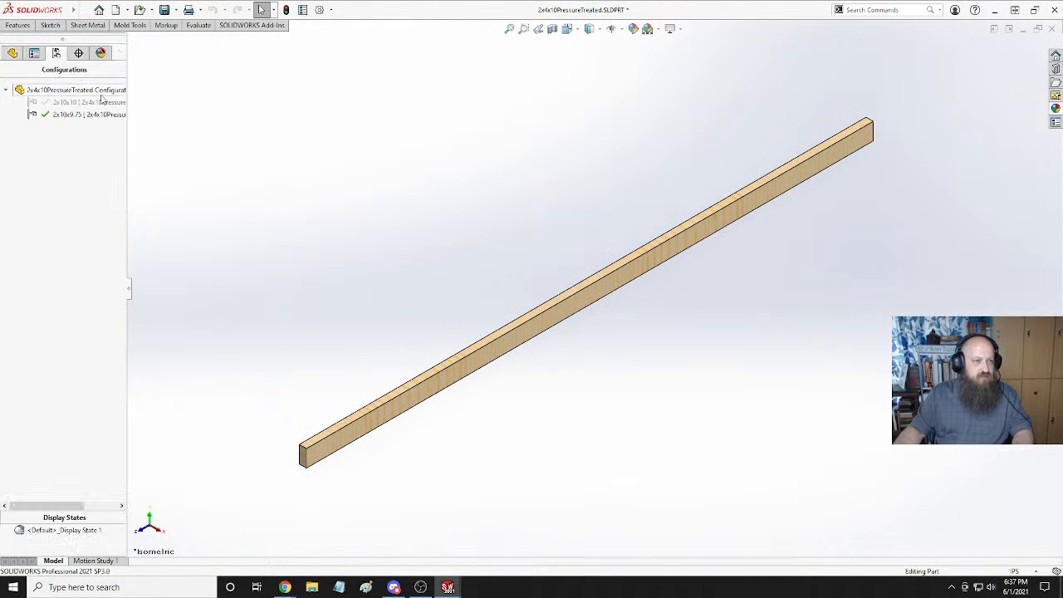
right_click(74, 115)
click(32, 148)
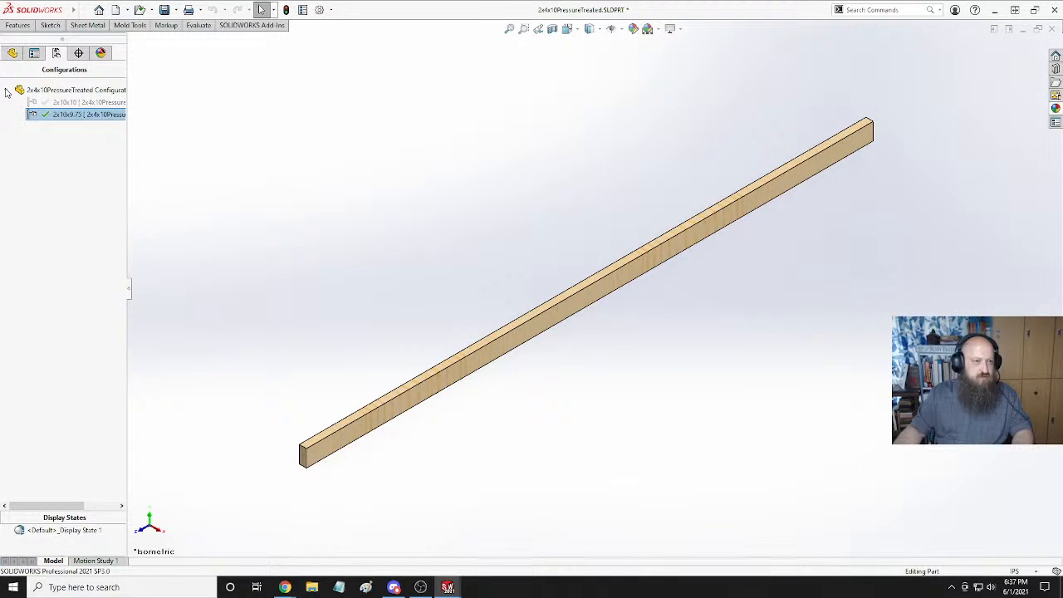
click(13, 55)
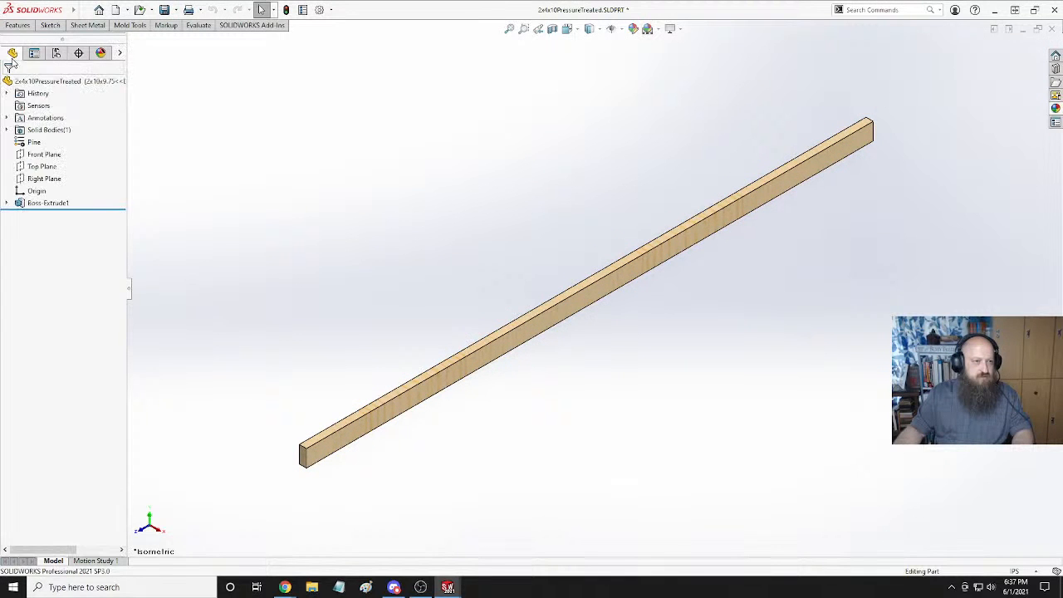
right_click(44, 202)
click(48, 172)
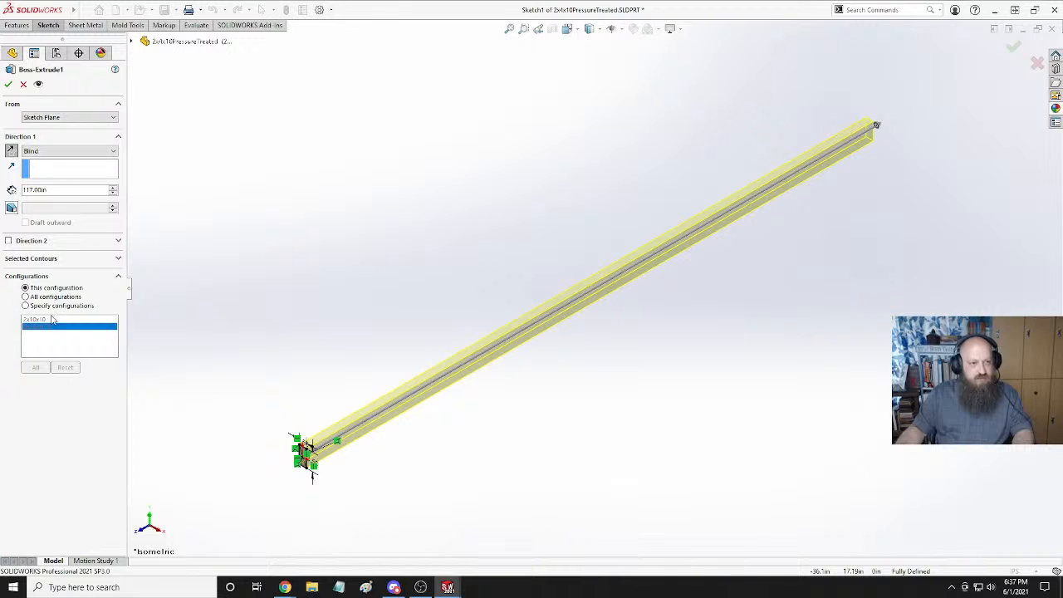
click(9, 84)
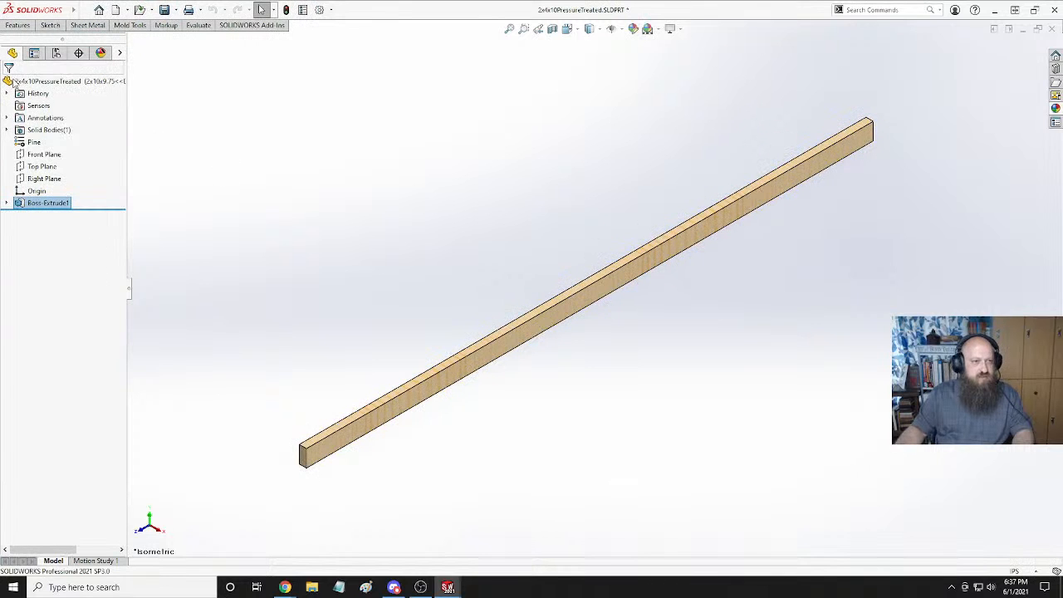
Activate the 2x10x10 configuration and set the board's extrusion depth to 120 in for this configuration only.
click(57, 52)
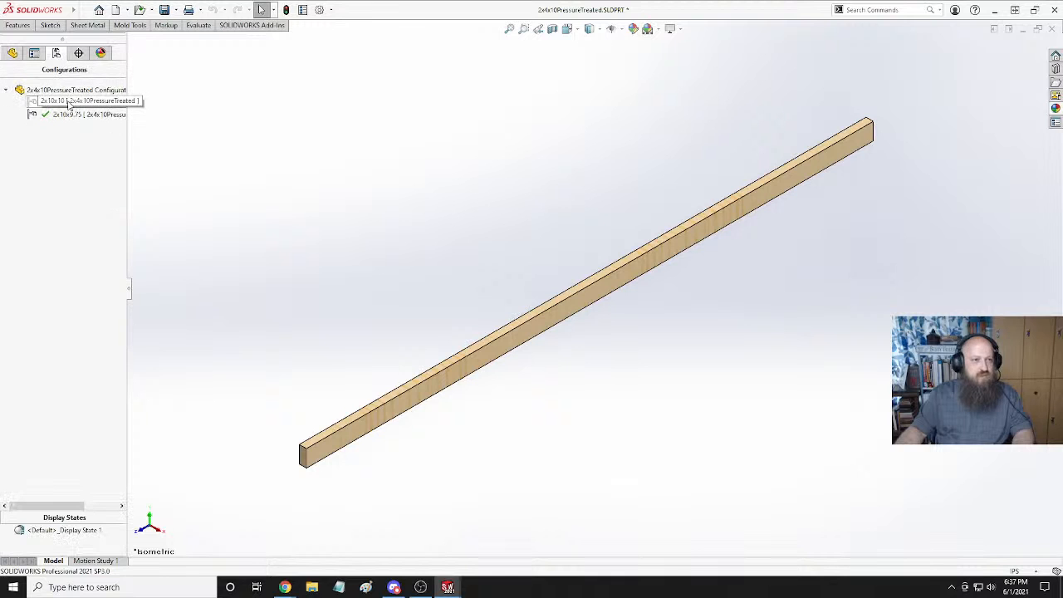
double_click(69, 102)
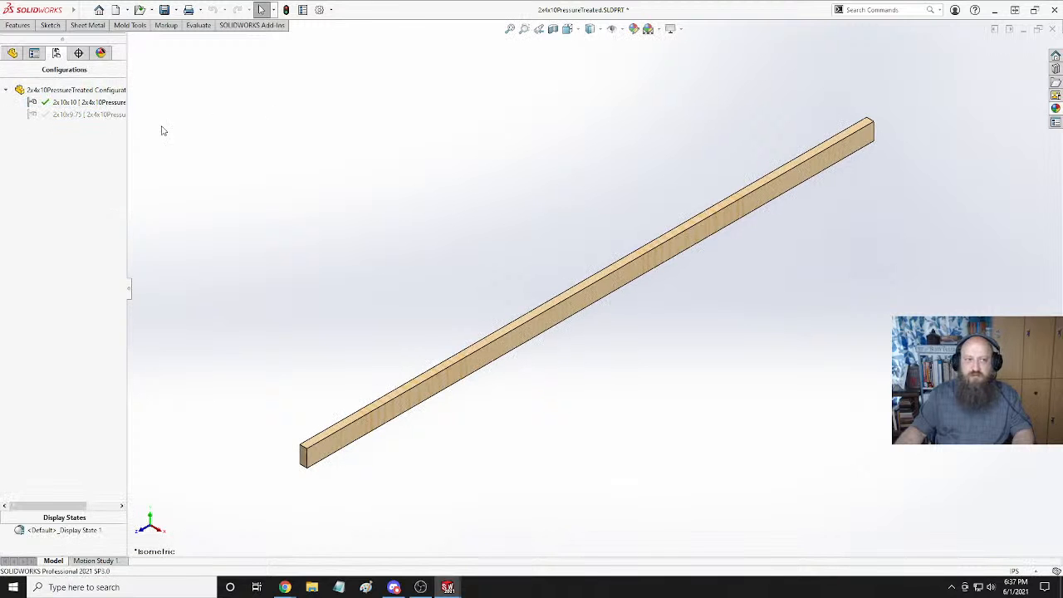
click(34, 52)
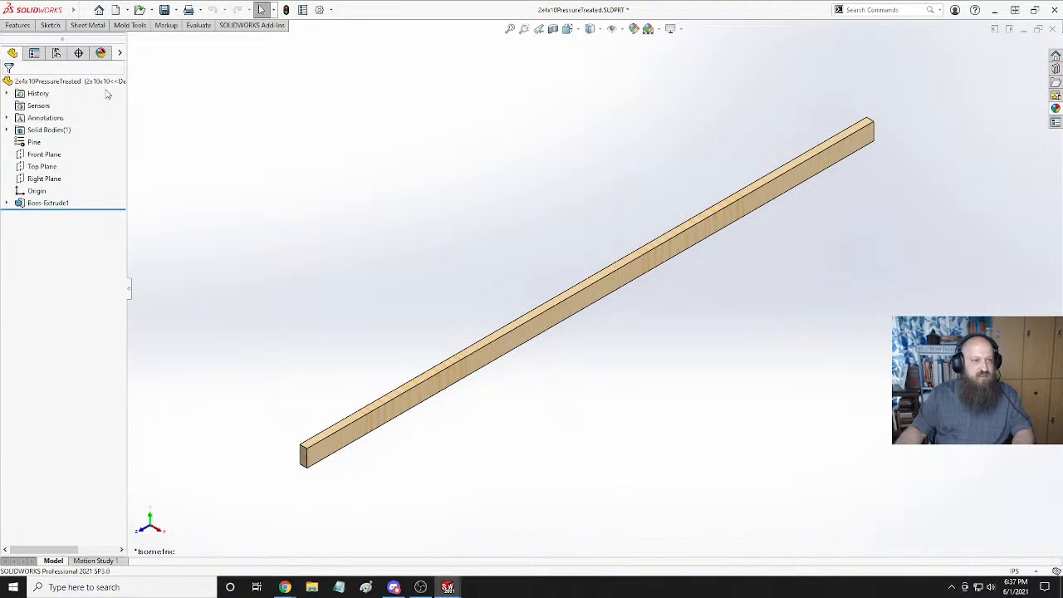
right_click(37, 203)
click(46, 165)
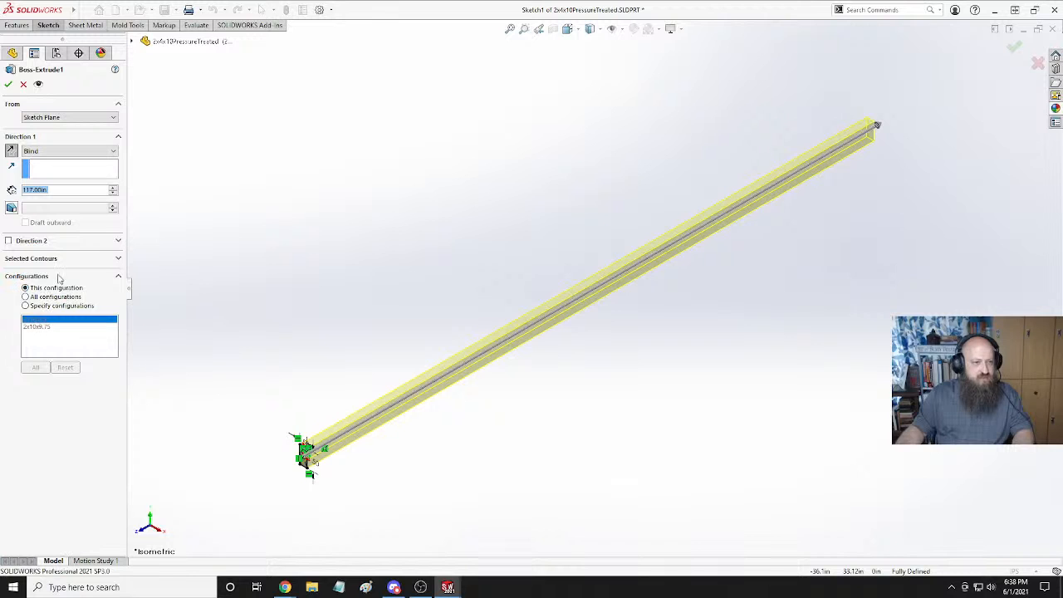
text(120)
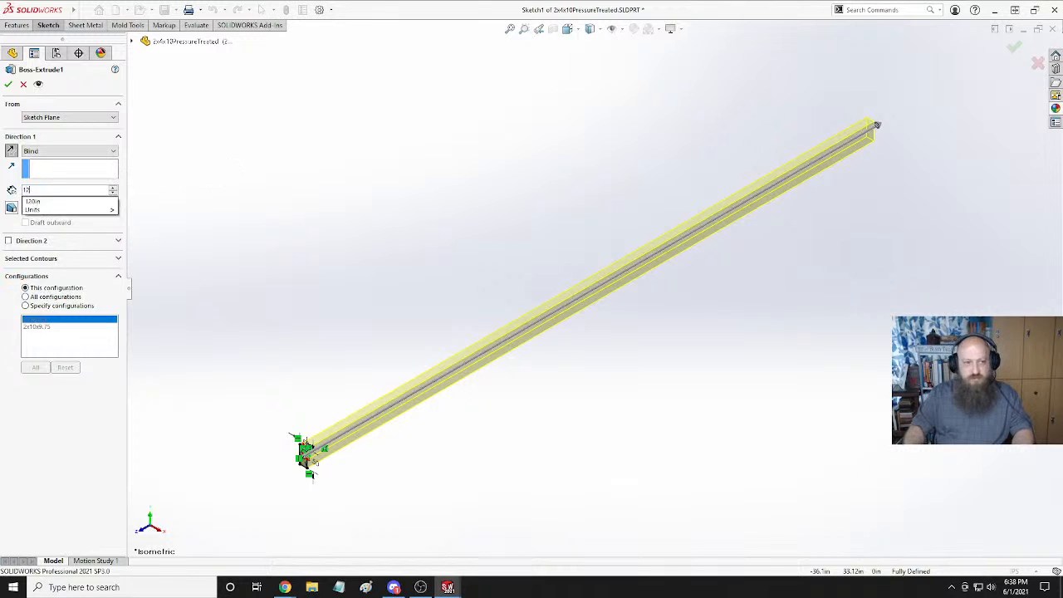
click(50, 202)
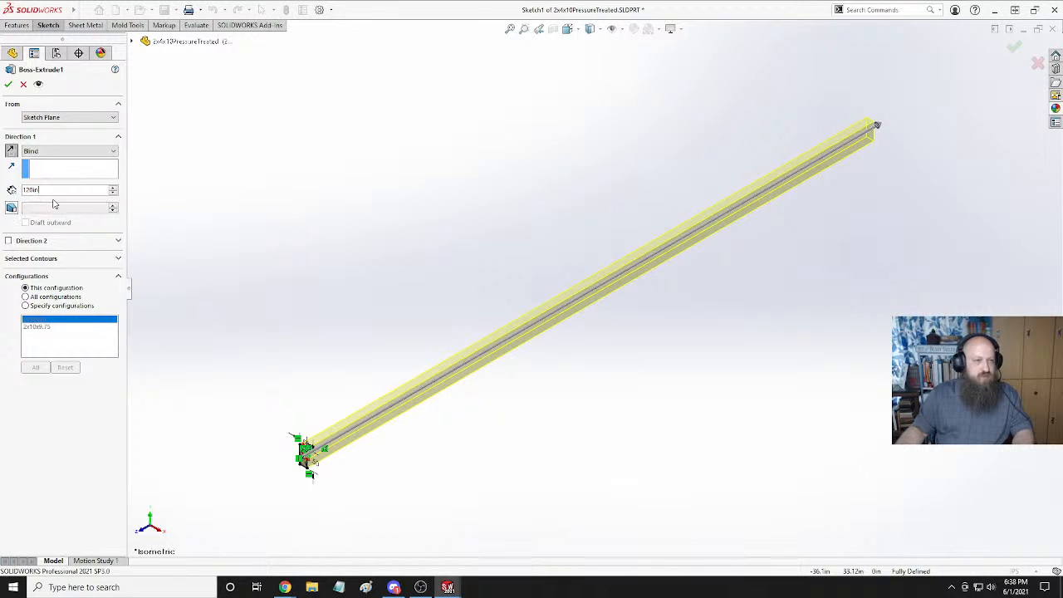
click(8, 84)
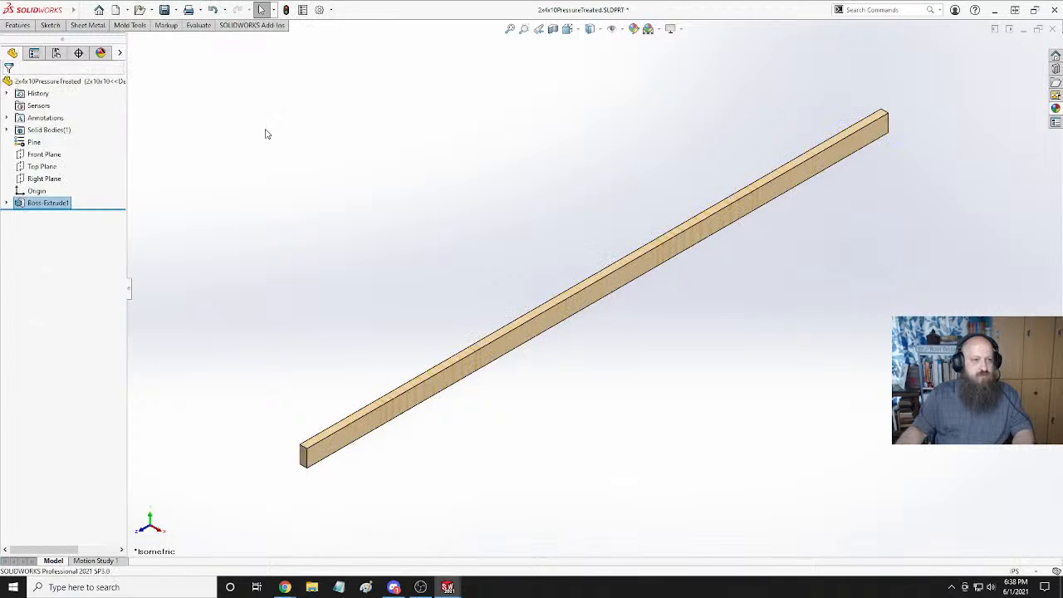
click(398, 201)
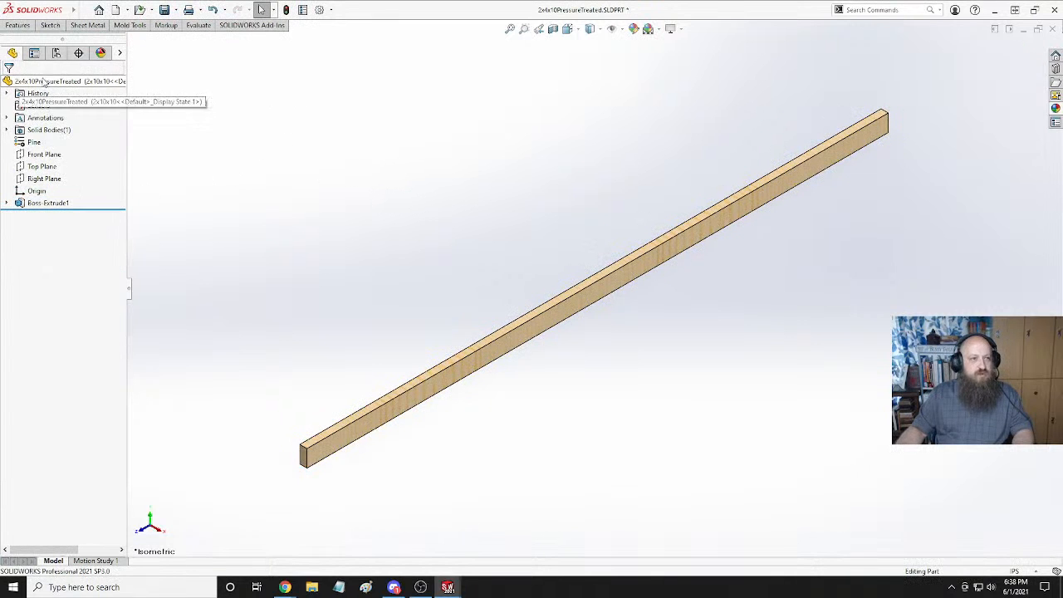
Compare the 2x10x9.75 and 2x10x10 configurations, leave 2x10x10 active, and save the part.
click(57, 53)
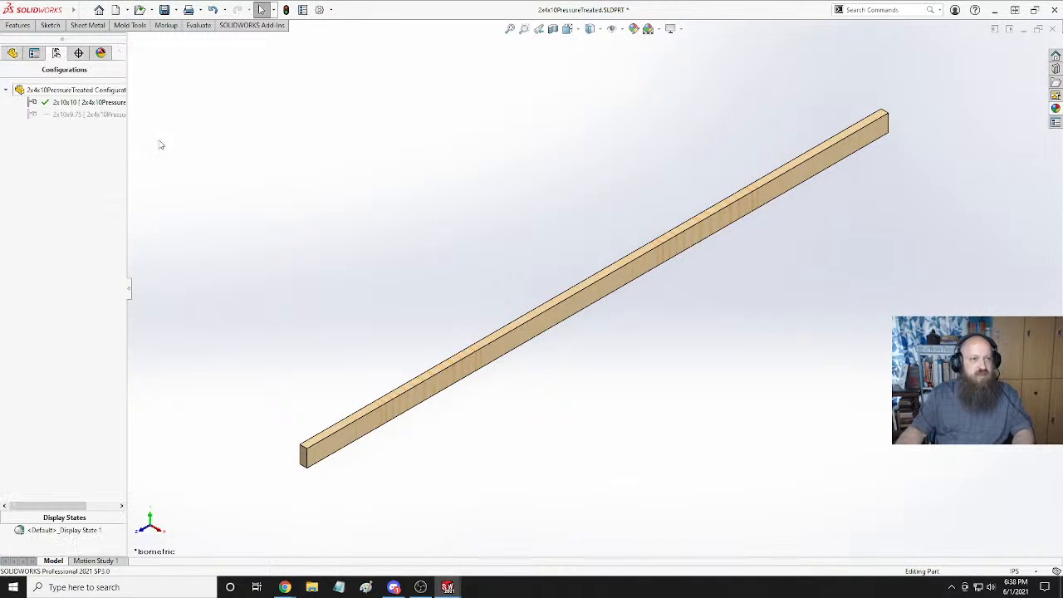
double_click(83, 113)
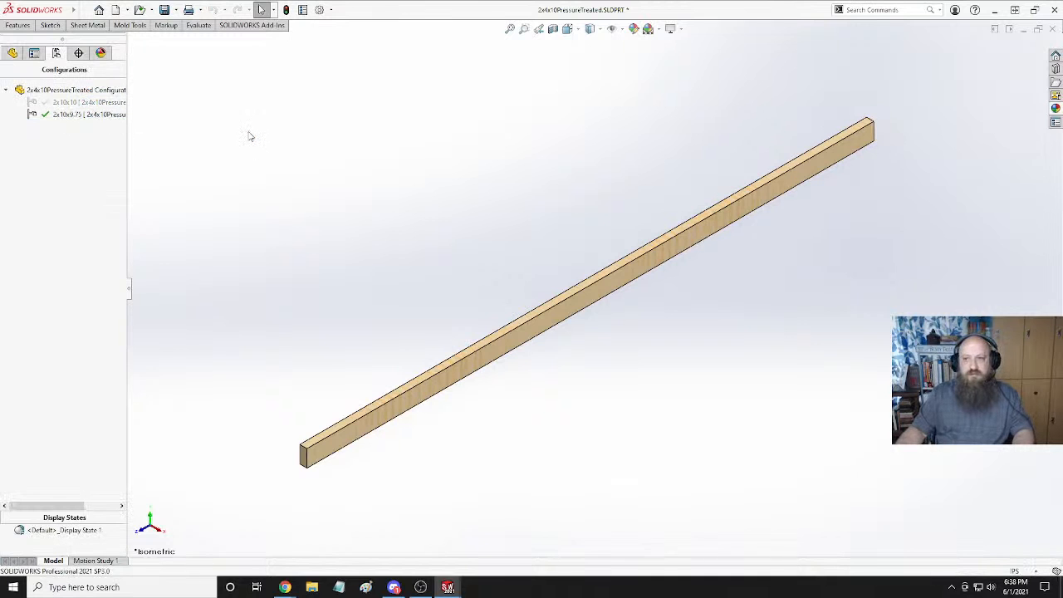
double_click(83, 101)
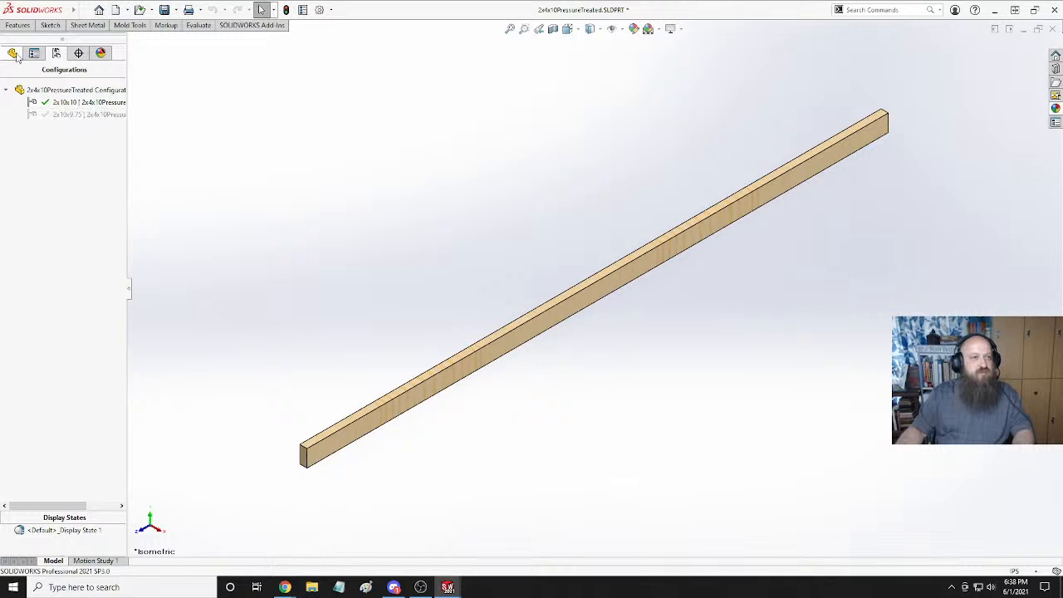
key(ctrl+s)
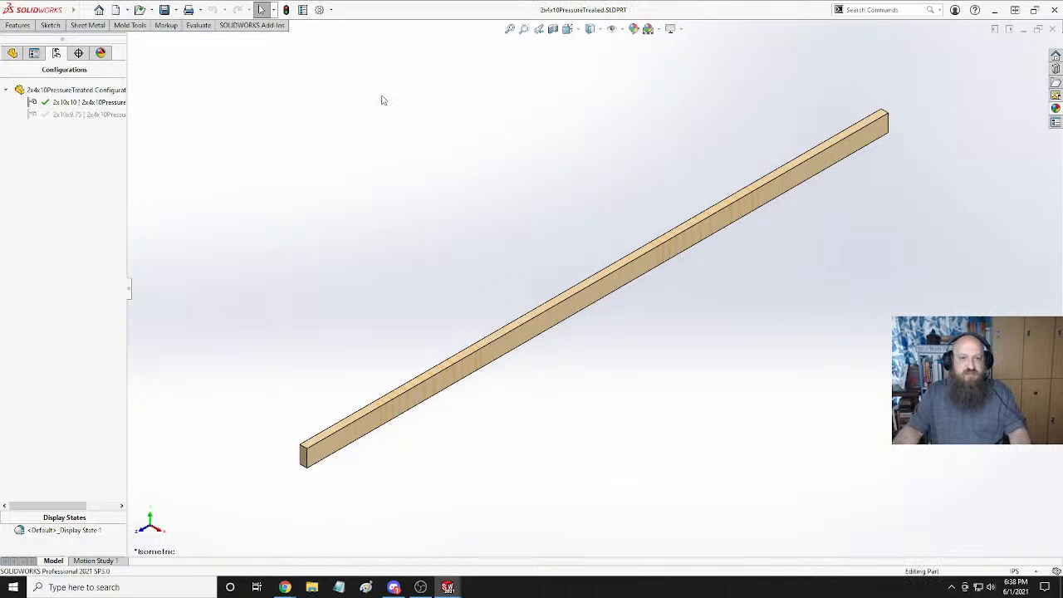
Return to the Assem1 assembly and examine the boards on and beside the concrete pad.
key(ctrl+Tab)
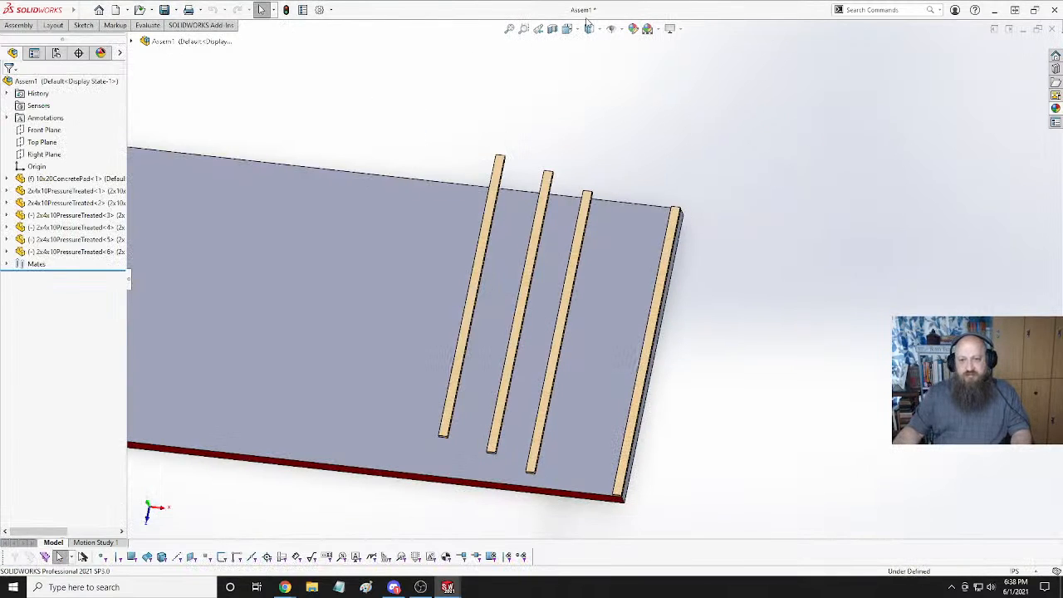
middle_drag(640, 233, 695, 224)
scroll(506, 177, down, 3)
middle_drag(506, 177, 532, 204)
scroll(534, 209, up, 5)
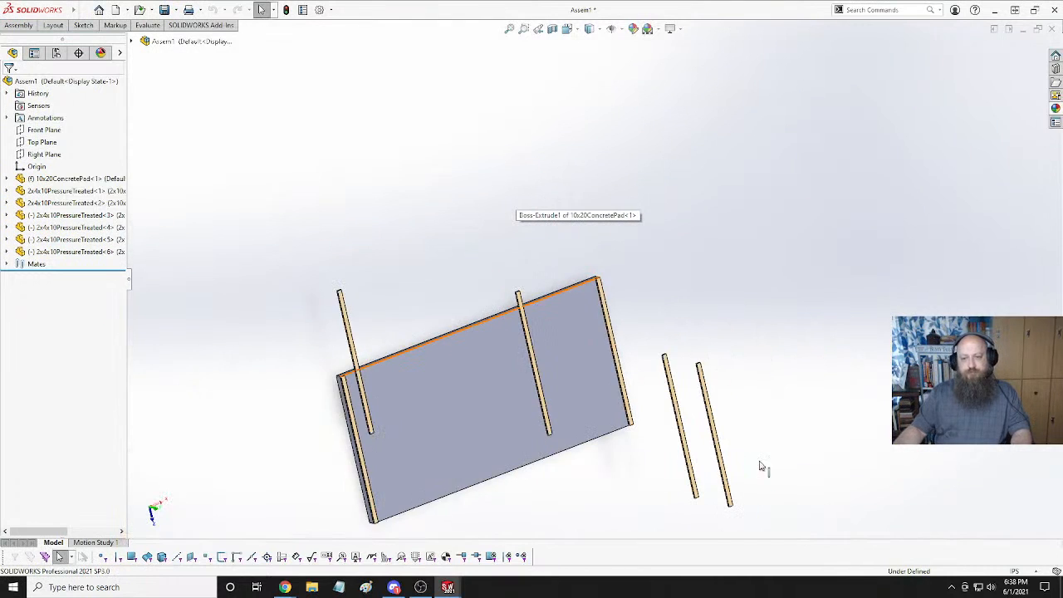
scroll(618, 284, down, 3)
click(571, 202)
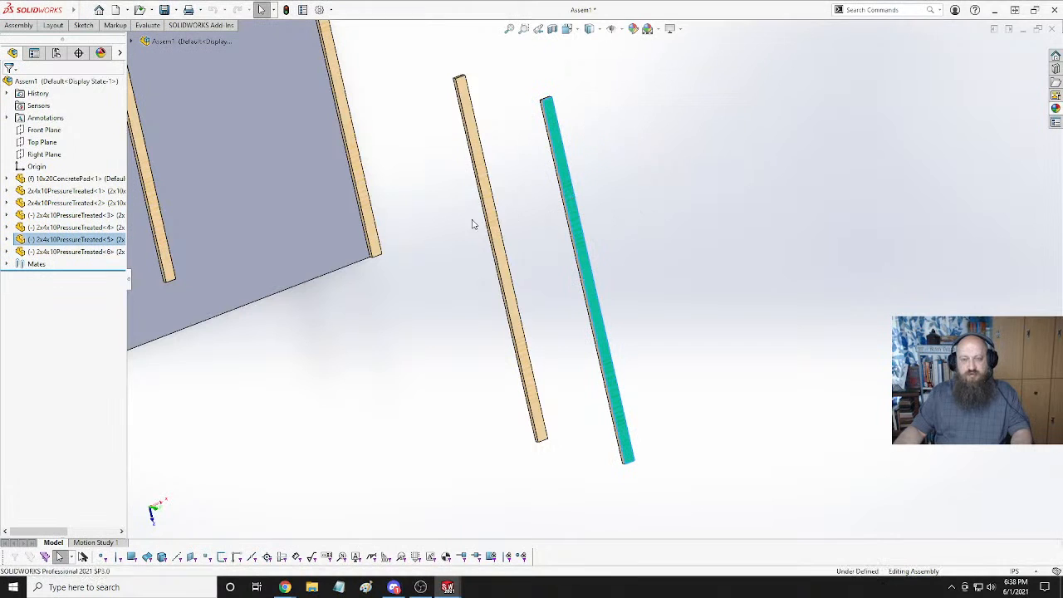
click(517, 195)
scroll(321, 181, down, 3)
scroll(320, 177, up, 4)
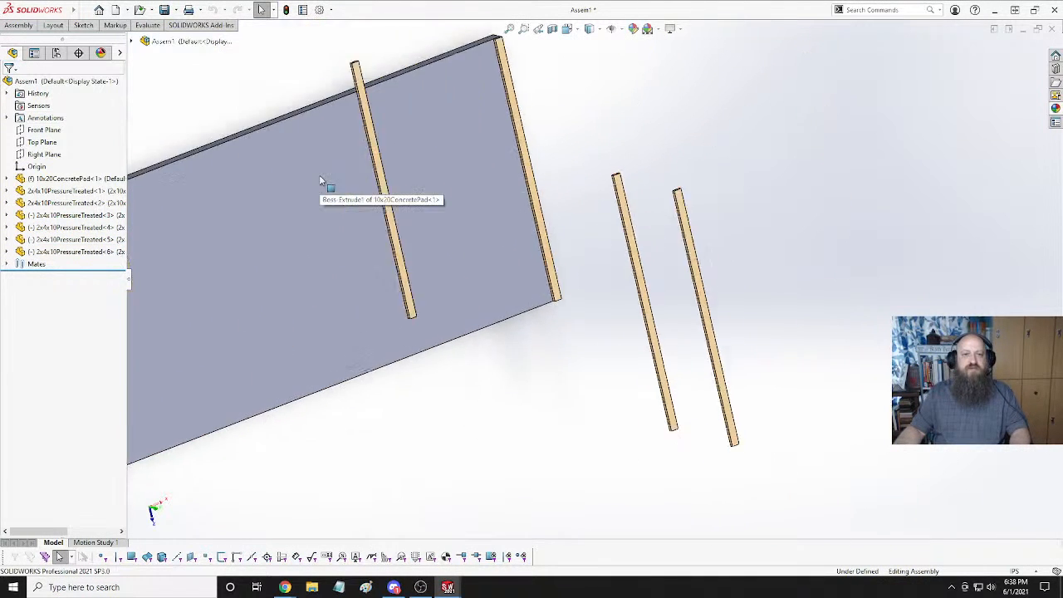
Mate the loose board's end face coincident with the inner side face of the board at the pad's end.
middle_drag(321, 177, 529, 368)
scroll(548, 356, up, 3)
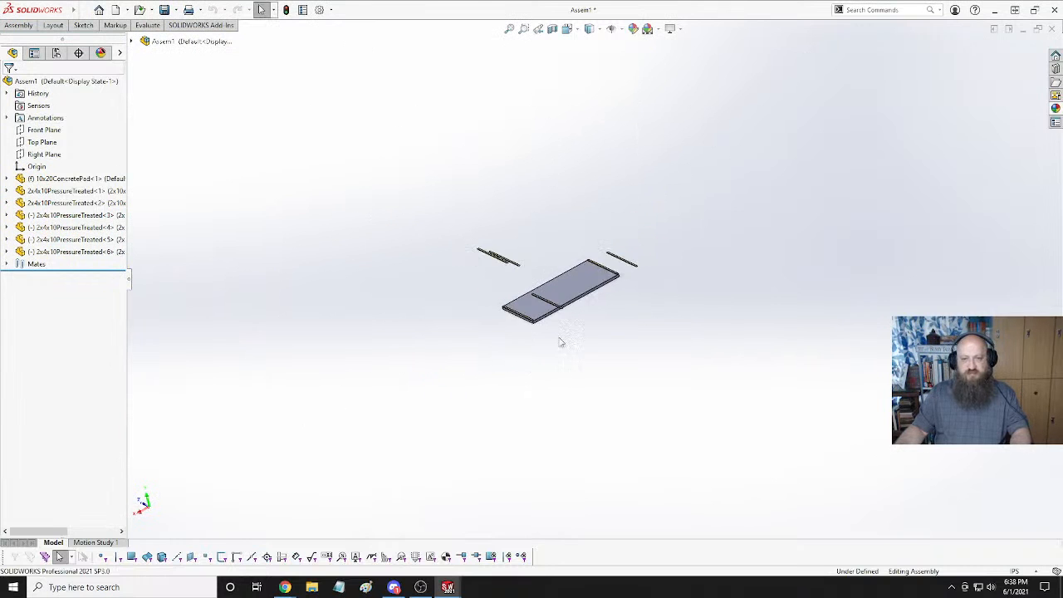
scroll(605, 220, down, 8)
scroll(605, 220, down, 3)
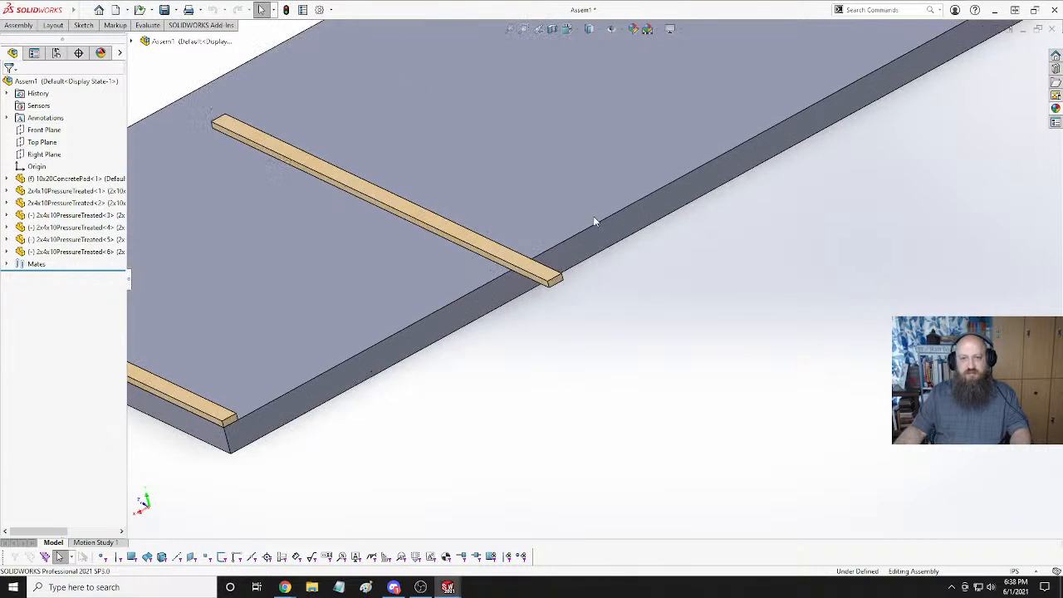
click(557, 285)
middle_drag(537, 357, 313, 336)
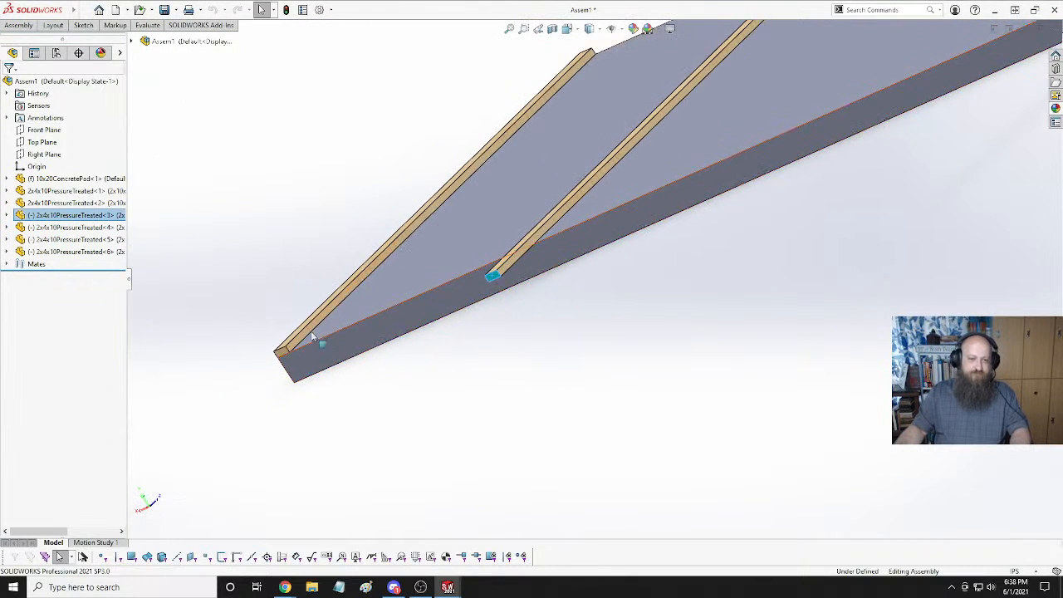
ctrl+click(309, 340)
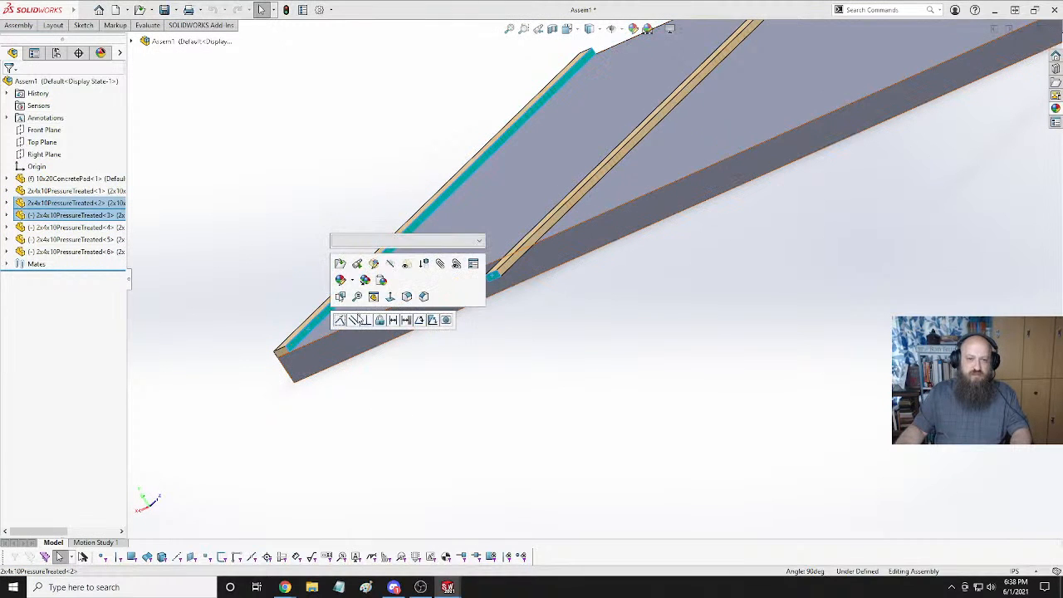
click(357, 320)
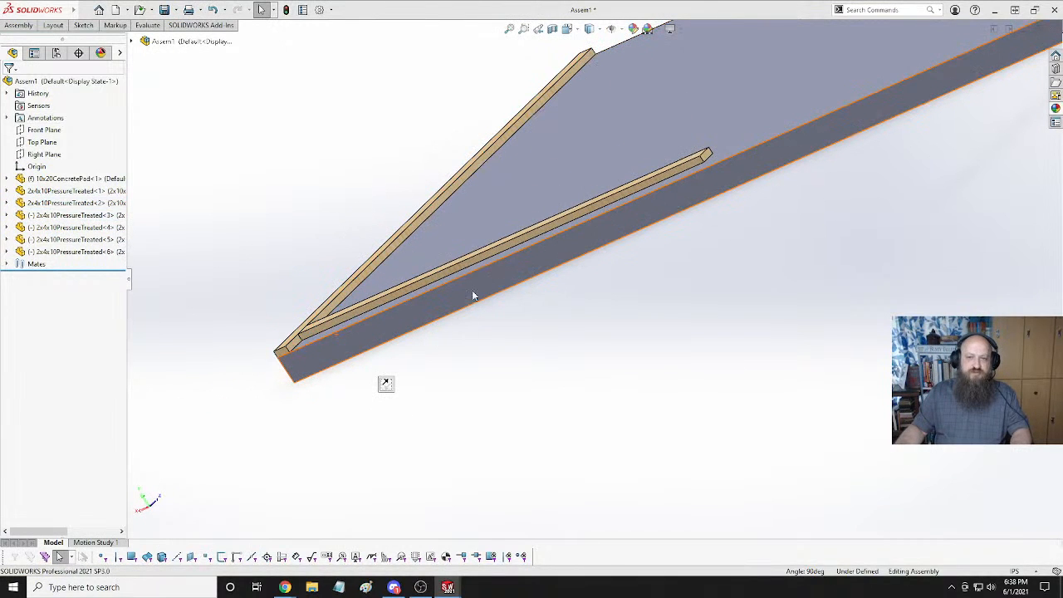
Mate the same board's outer side face coincident with the concrete pad's long side face.
click(473, 267)
ctrl+click(464, 286)
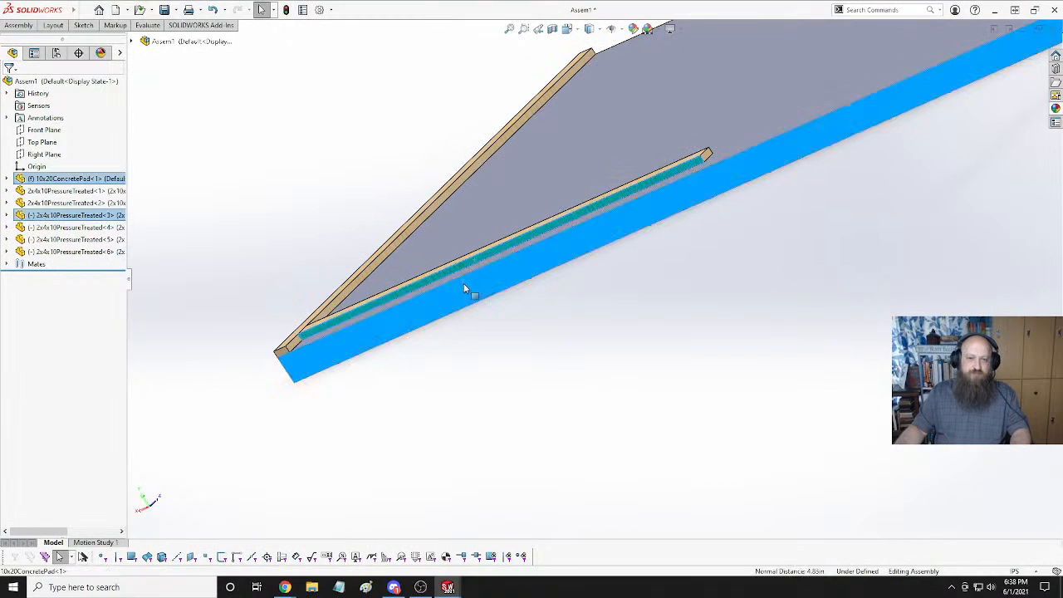
click(491, 270)
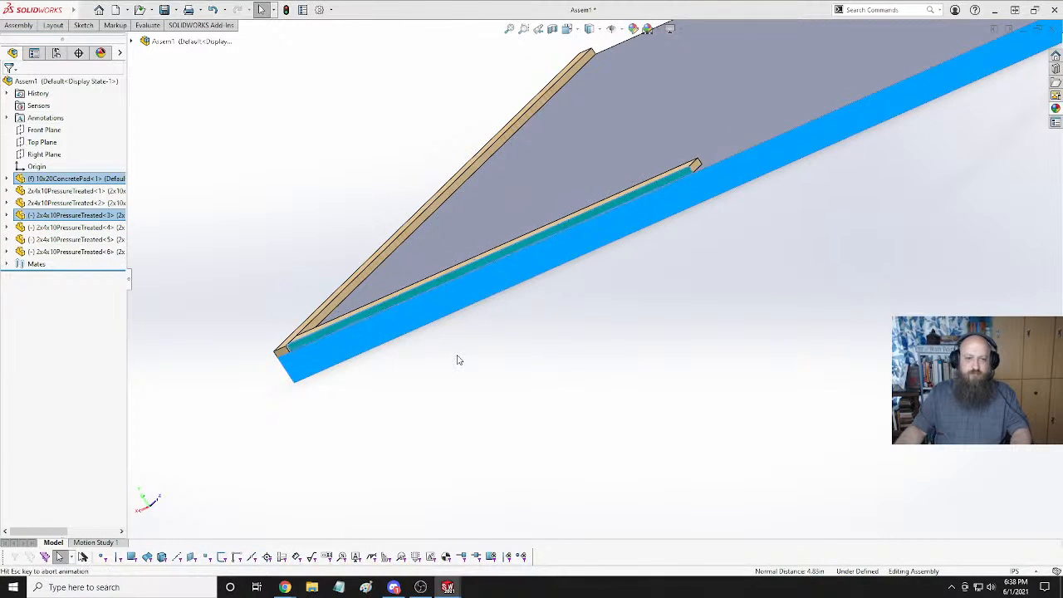
scroll(641, 289, up, 4)
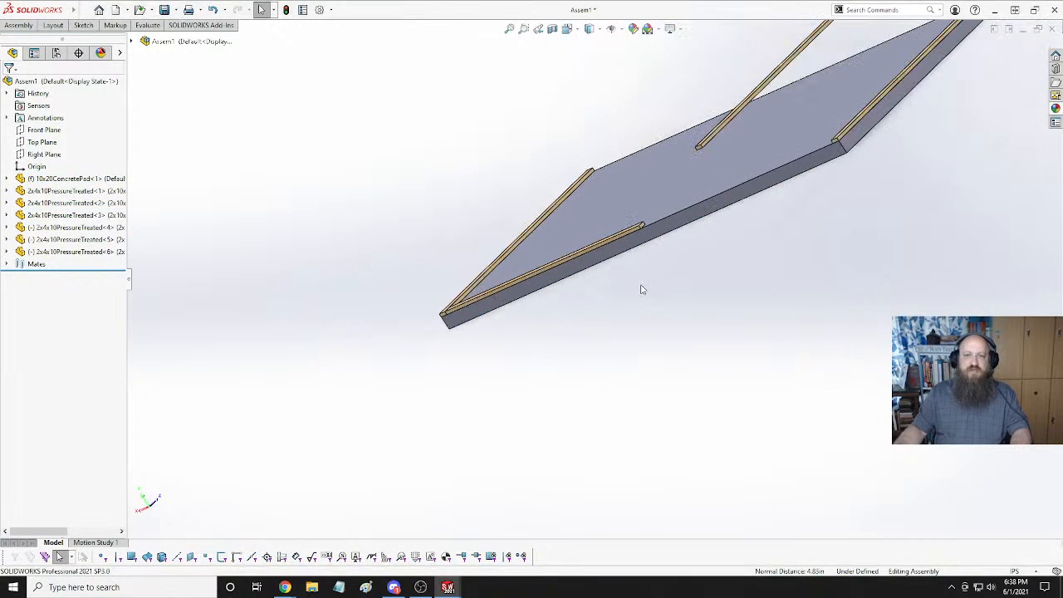
scroll(698, 158, down, 5)
scroll(570, 213, down, 6)
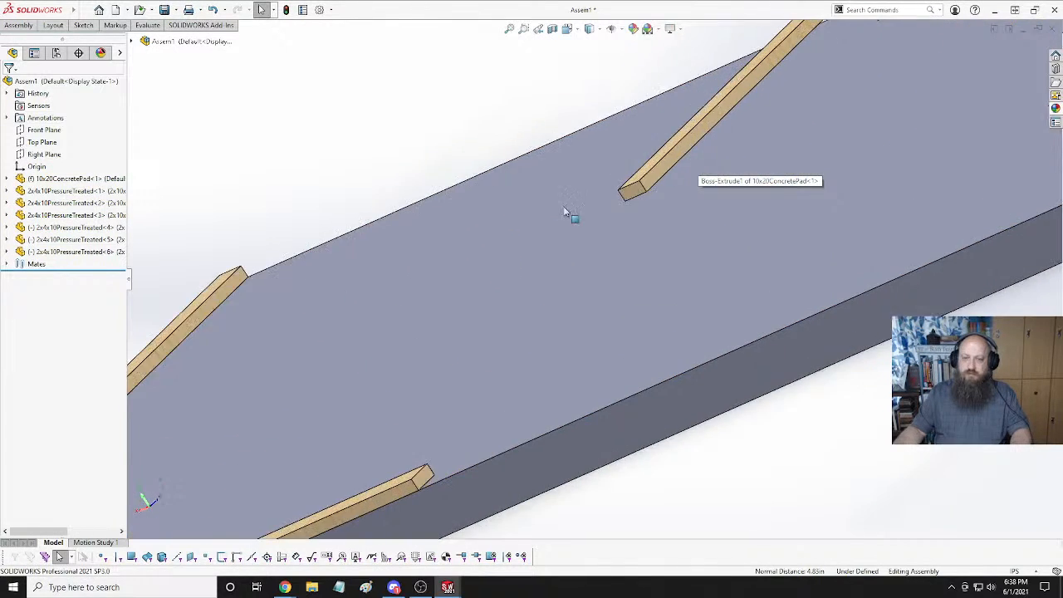
scroll(613, 133, up, 5)
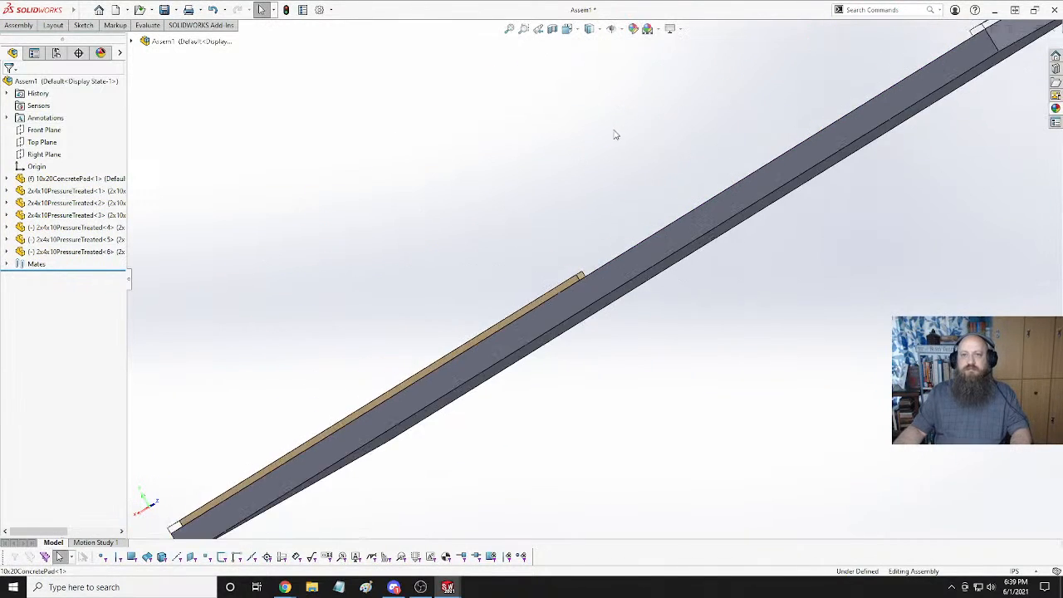
Mate the underside of the loose board near the pad's far end coincident with the concrete pad's top face.
middle_drag(674, 100, 609, 147)
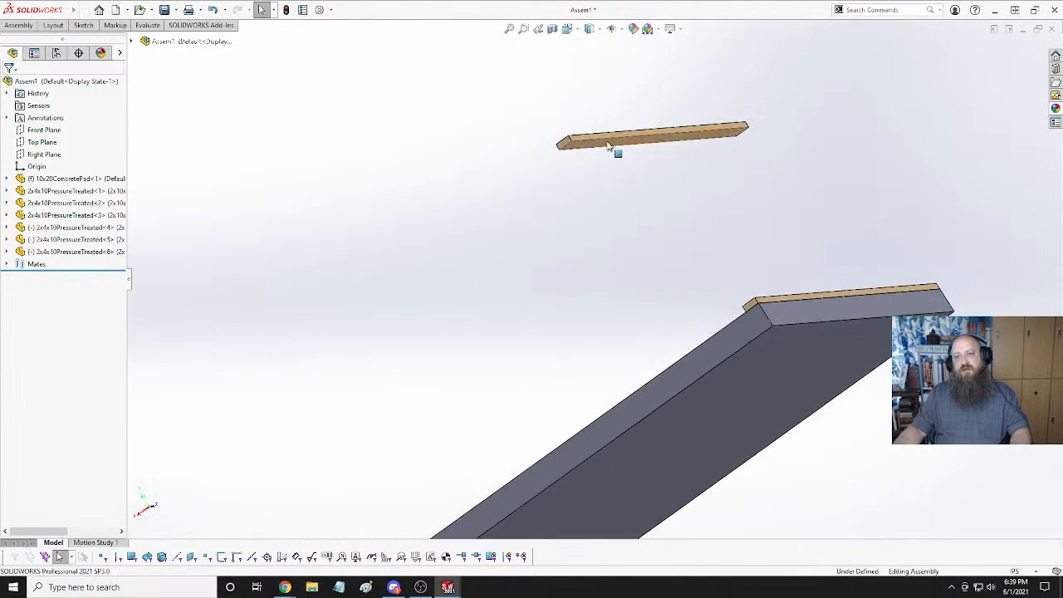
click(609, 147)
middle_drag(501, 199, 523, 216)
scroll(524, 214, up, 5)
scroll(539, 391, down, 2)
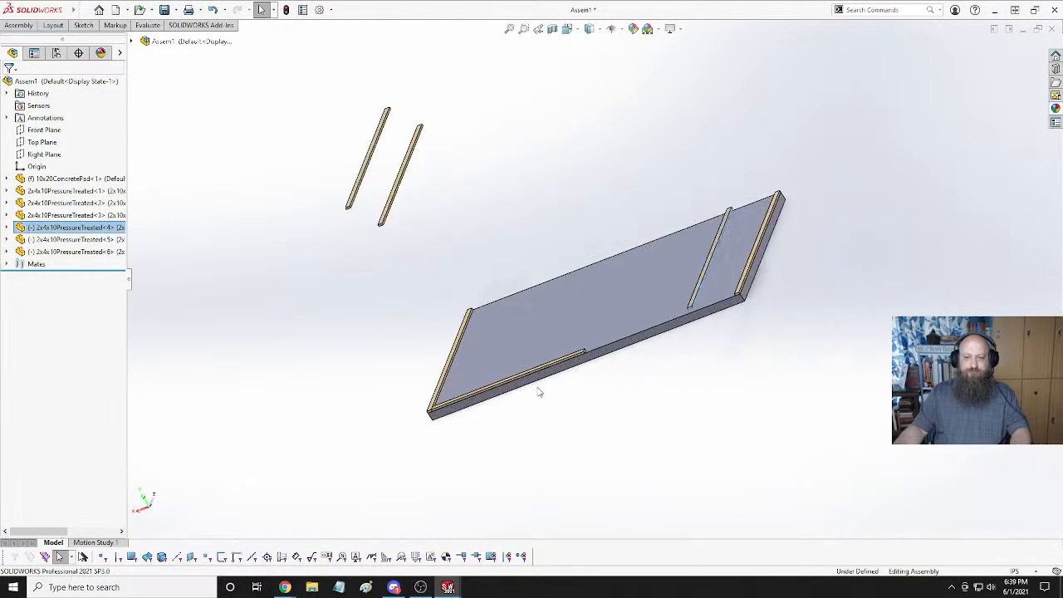
ctrl+click(631, 268)
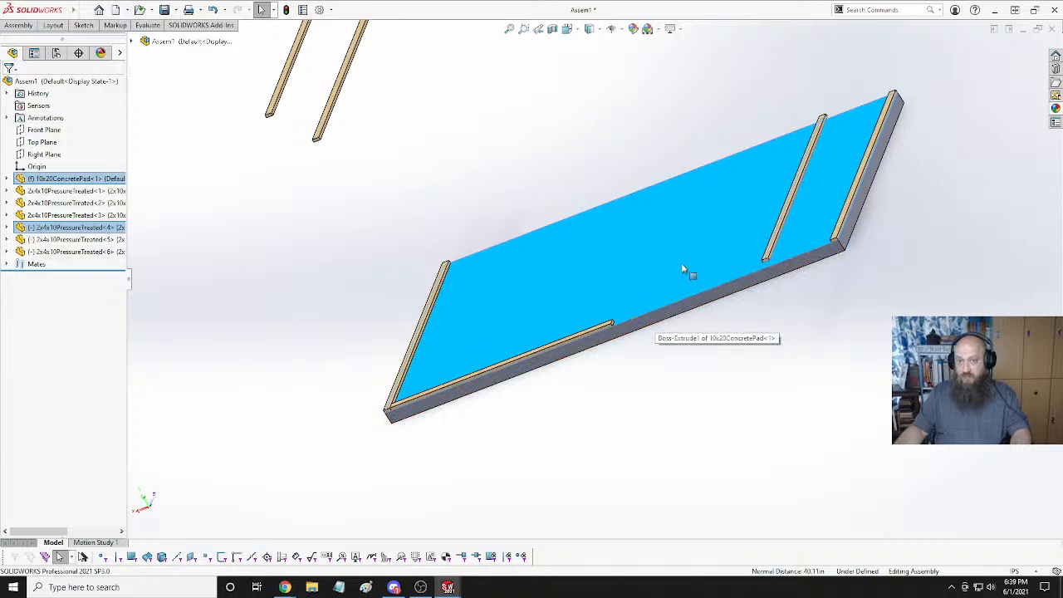
click(726, 253)
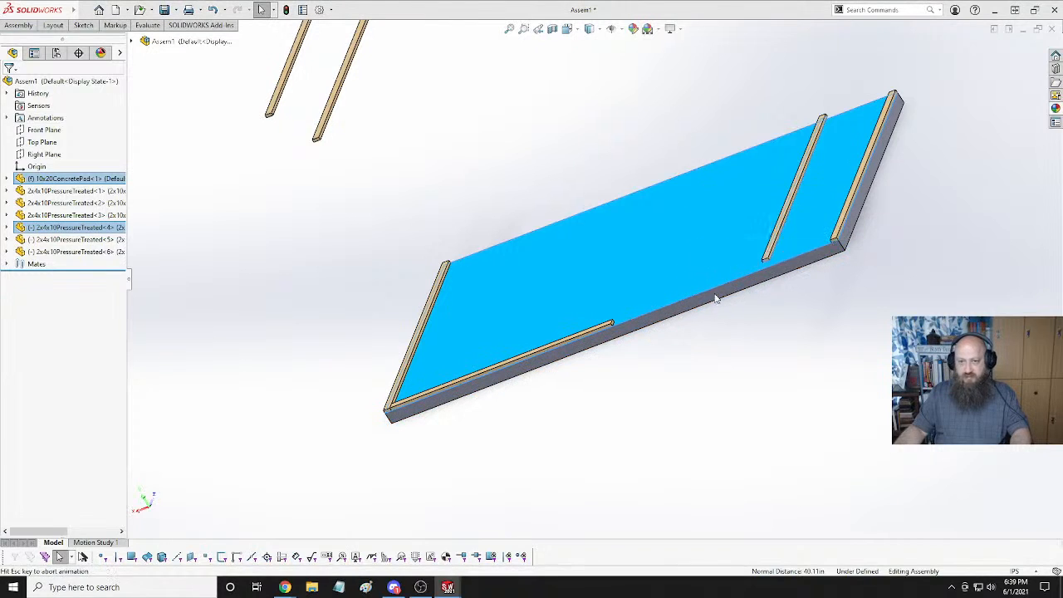
Mate that board's end face coincident with the exposed end face of the board already fixed along the pad's long side.
scroll(823, 363, up, 3)
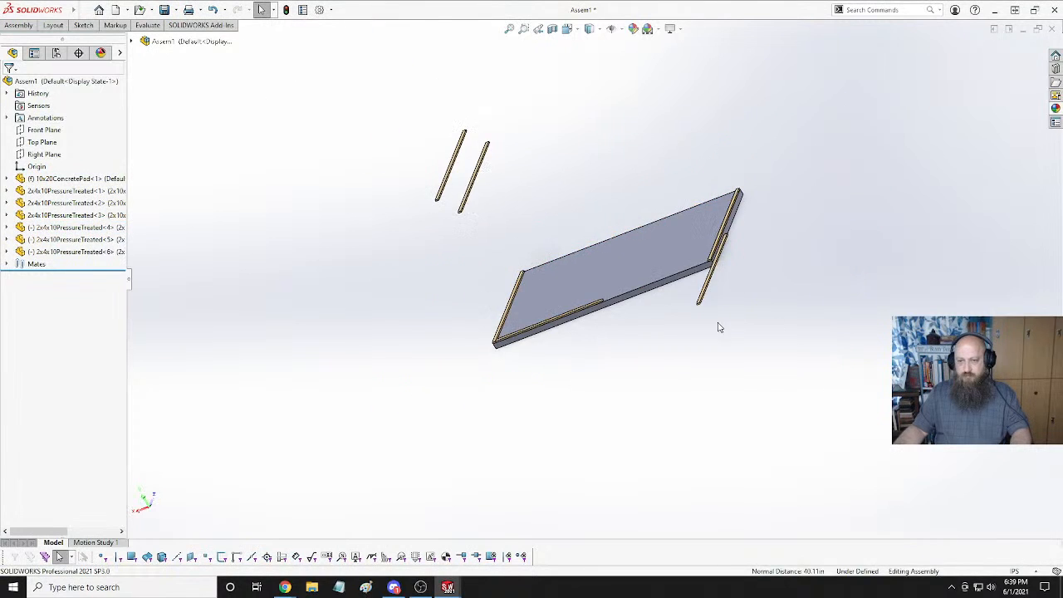
scroll(720, 325, down, 8)
click(587, 256)
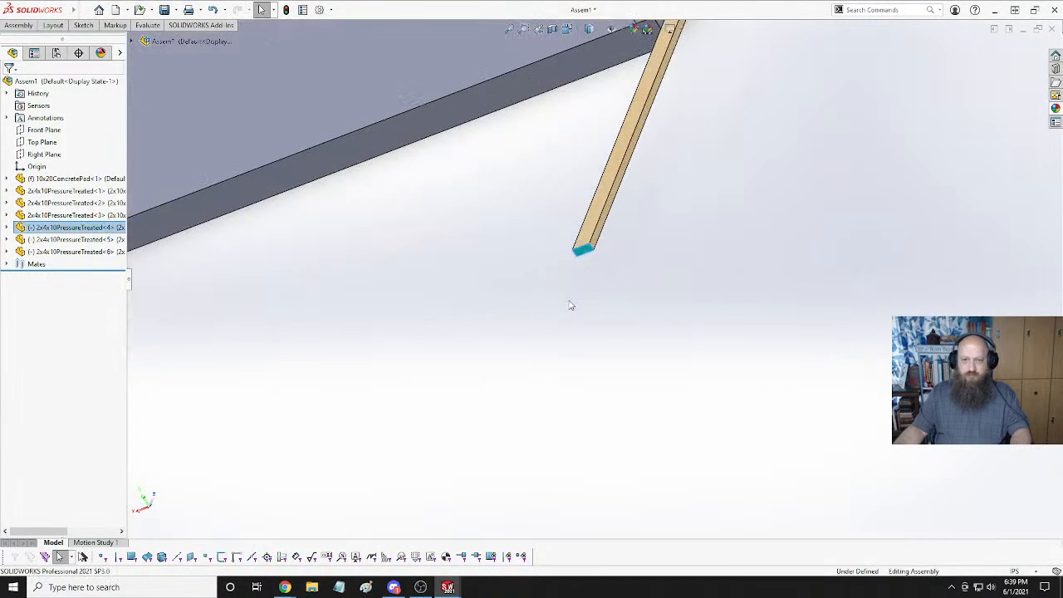
scroll(468, 308, up, 3)
scroll(472, 266, down, 6)
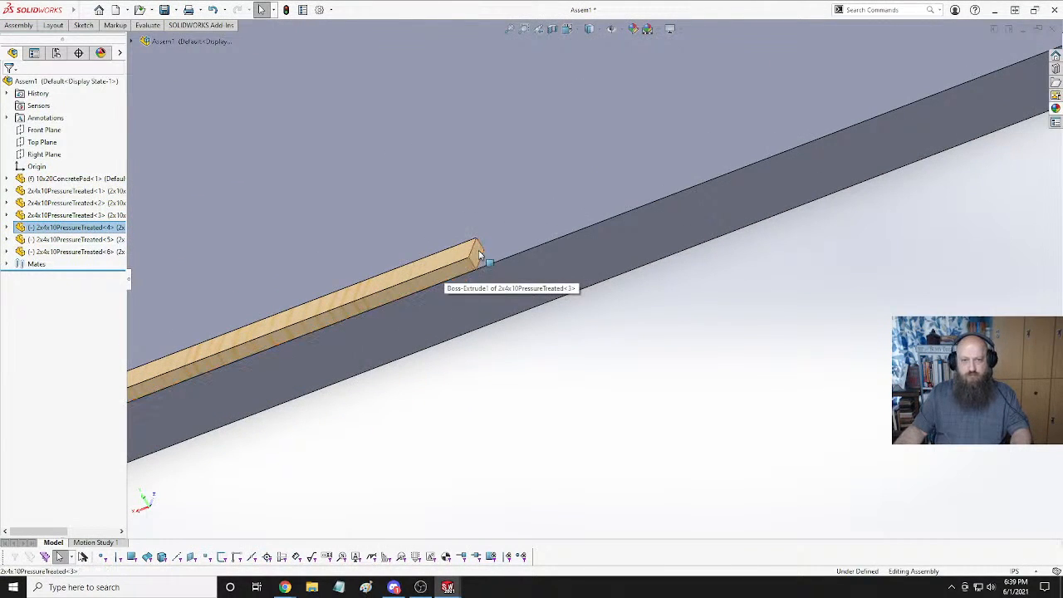
ctrl+click(472, 261)
click(513, 182)
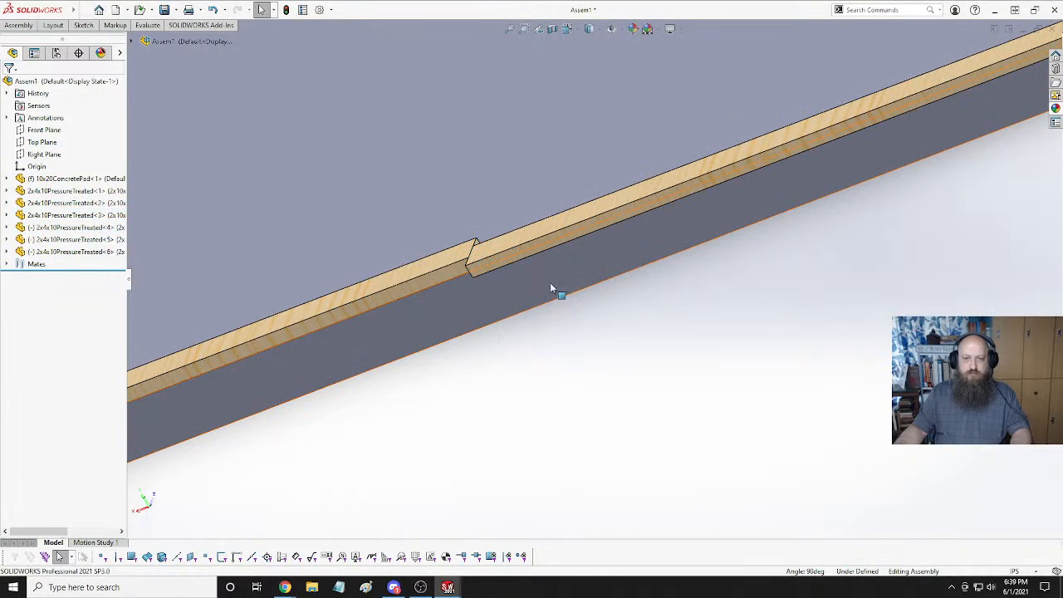
Mate the second long-side board's outer side face coincident with the concrete pad's long side face.
click(488, 264)
ctrl+click(530, 276)
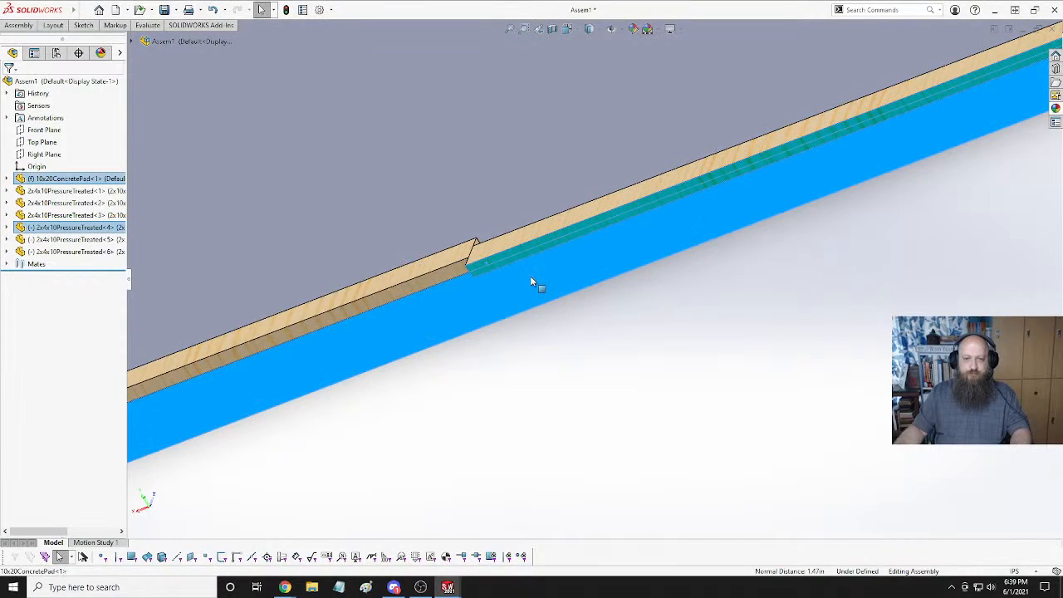
click(562, 266)
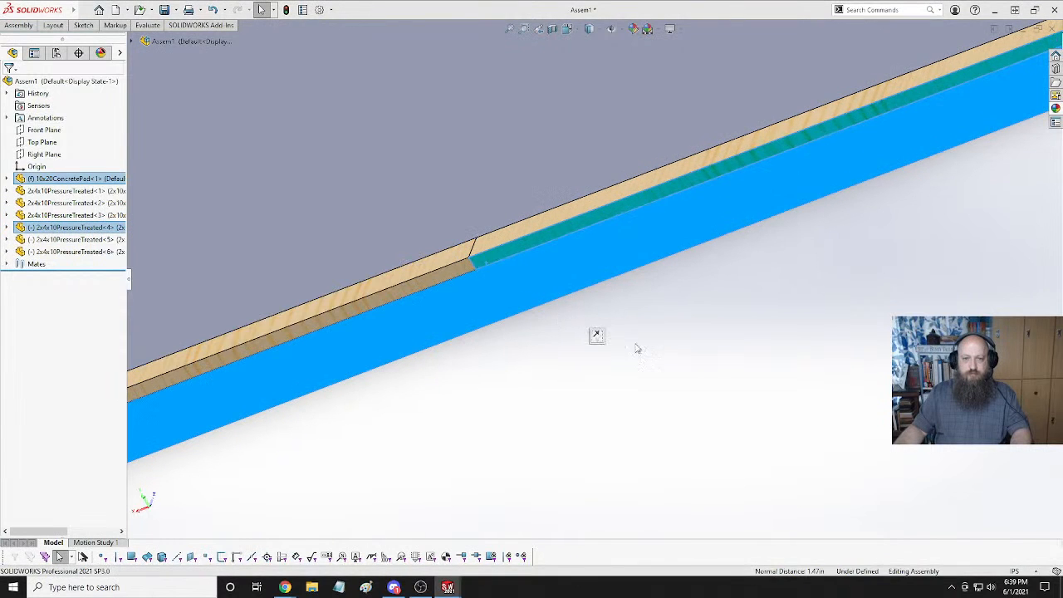
scroll(646, 331, up, 5)
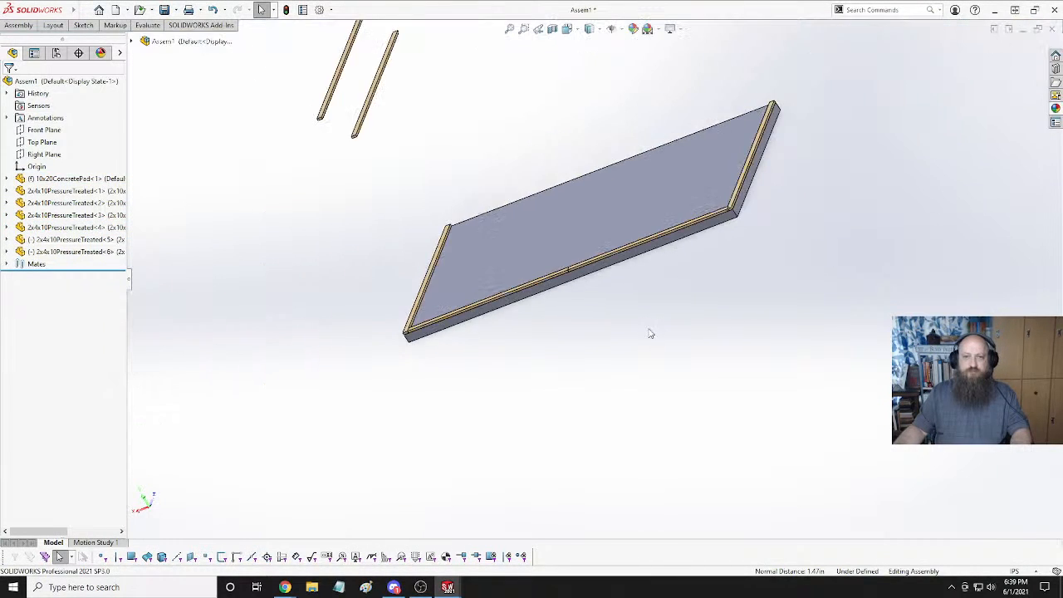
Examine the corner joints between the end boards and the long-side boards on the concrete pad.
middle_drag(648, 332, 686, 164)
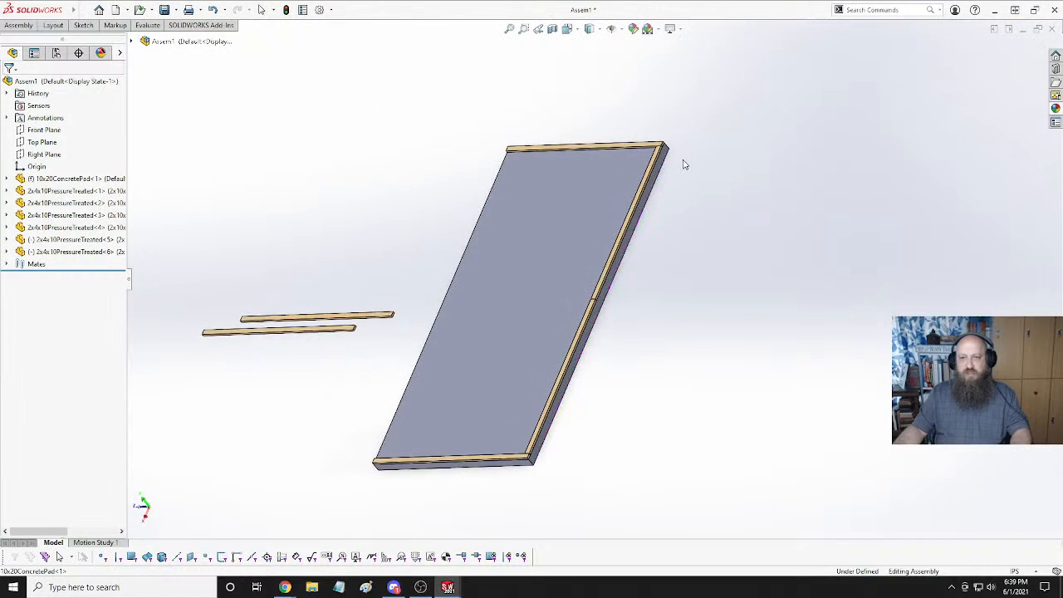
scroll(611, 175, down, 8)
middle_drag(622, 202, 665, 255)
scroll(663, 261, up, 8)
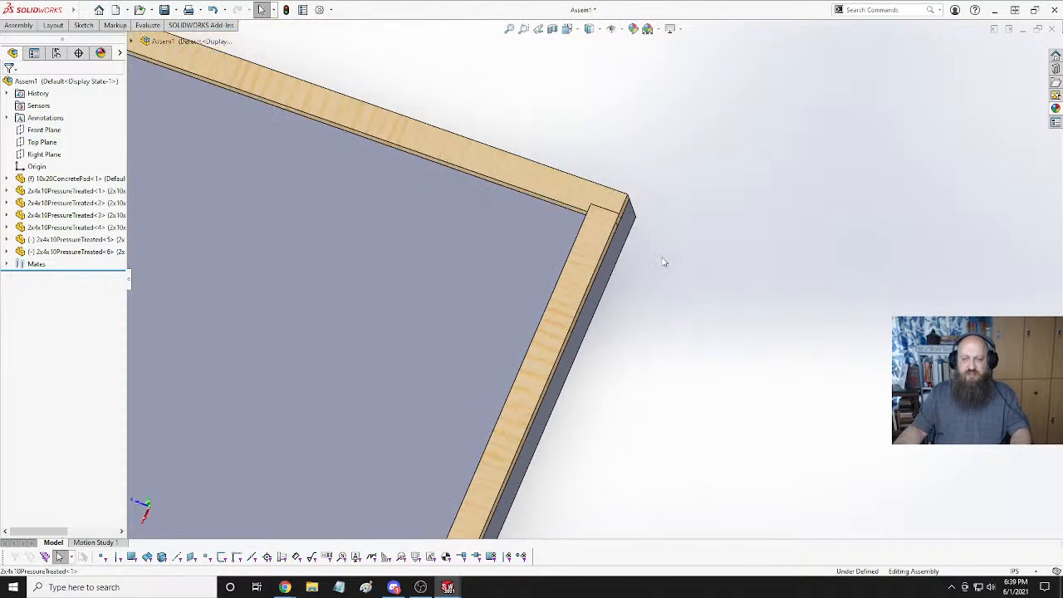
scroll(573, 457, up, 3)
scroll(557, 432, down, 8)
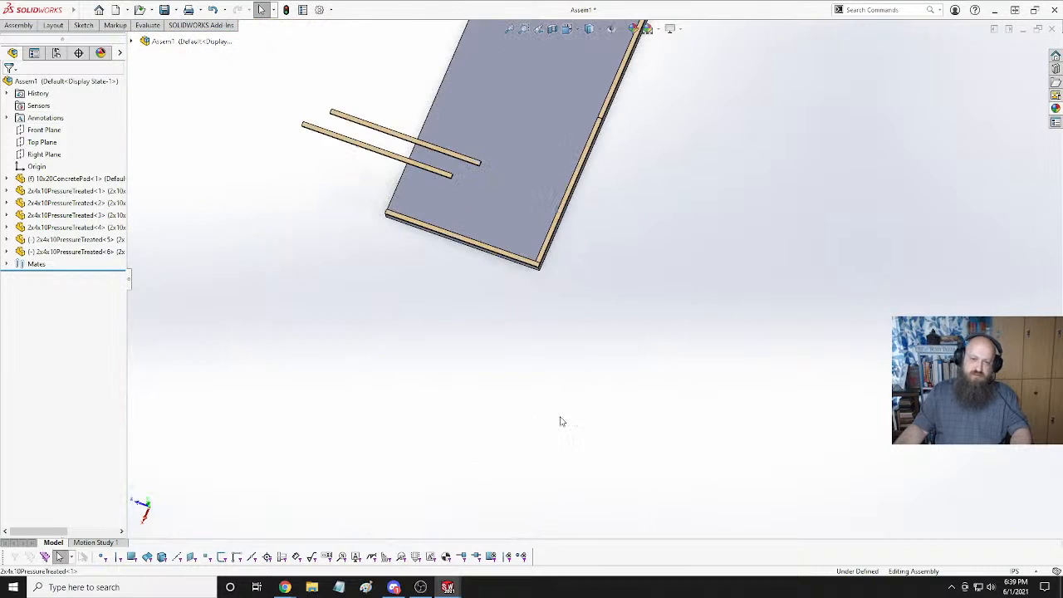
scroll(633, 169, up, 6)
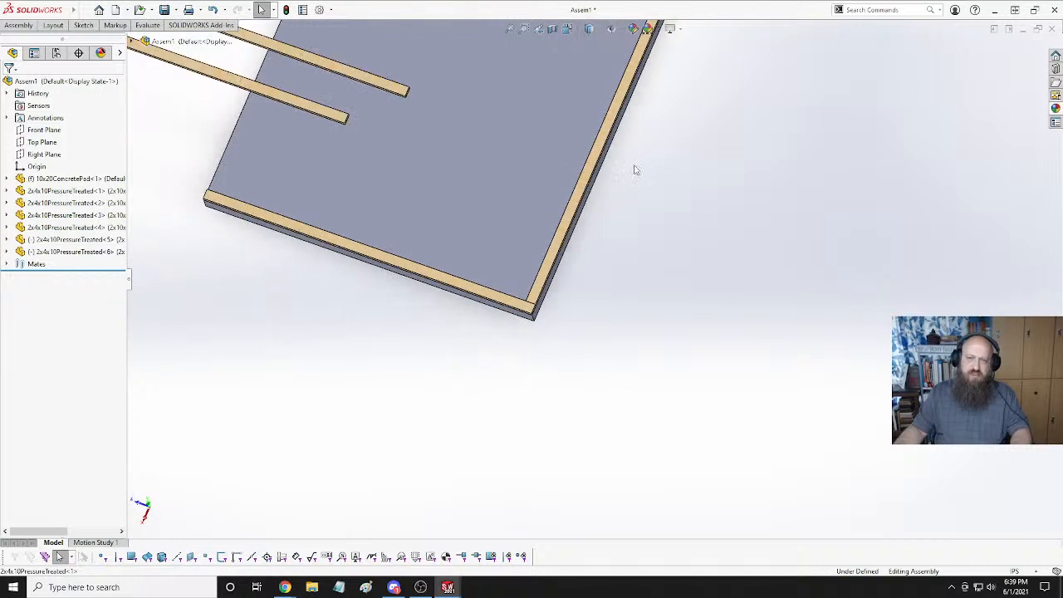
scroll(591, 269, down, 3)
scroll(578, 314, up, 2)
scroll(581, 291, down, 6)
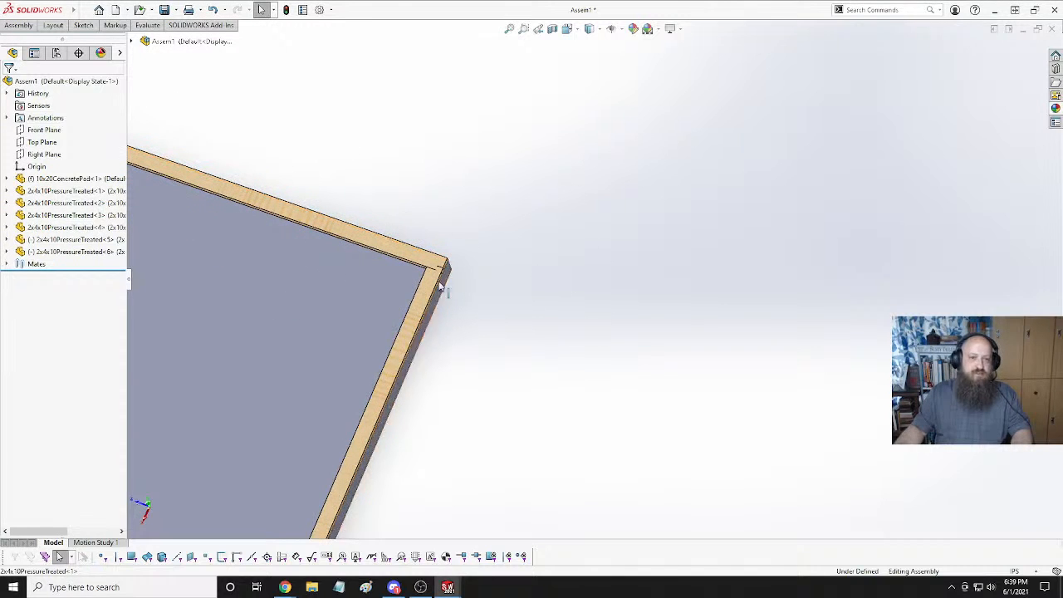
Switch to the 2x4x10PressureTreated part, activate its 2x10x9.75 configuration, and display its feature list.
key(ctrl+Tab)
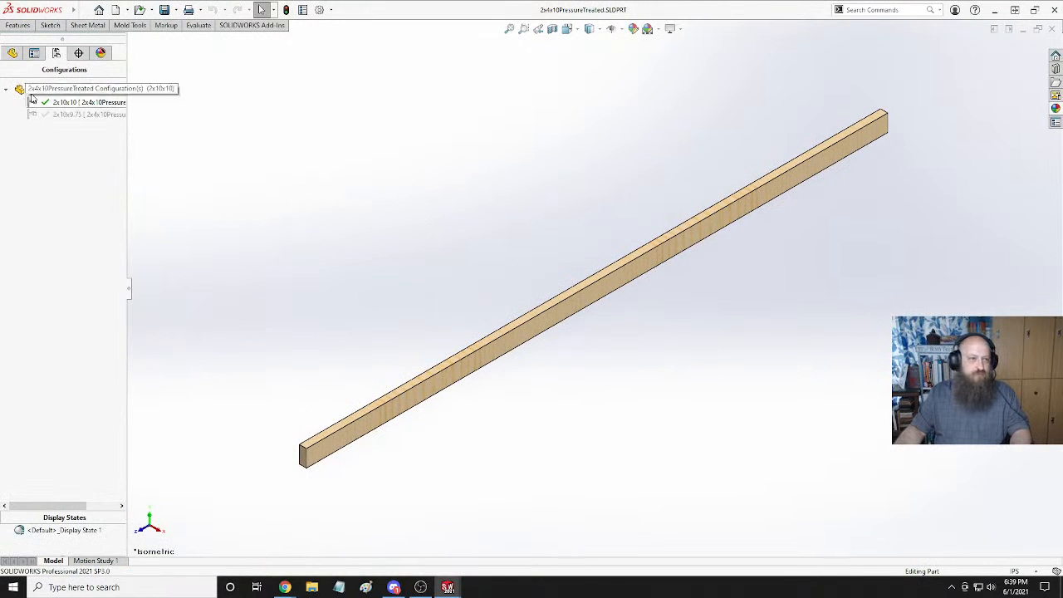
double_click(70, 115)
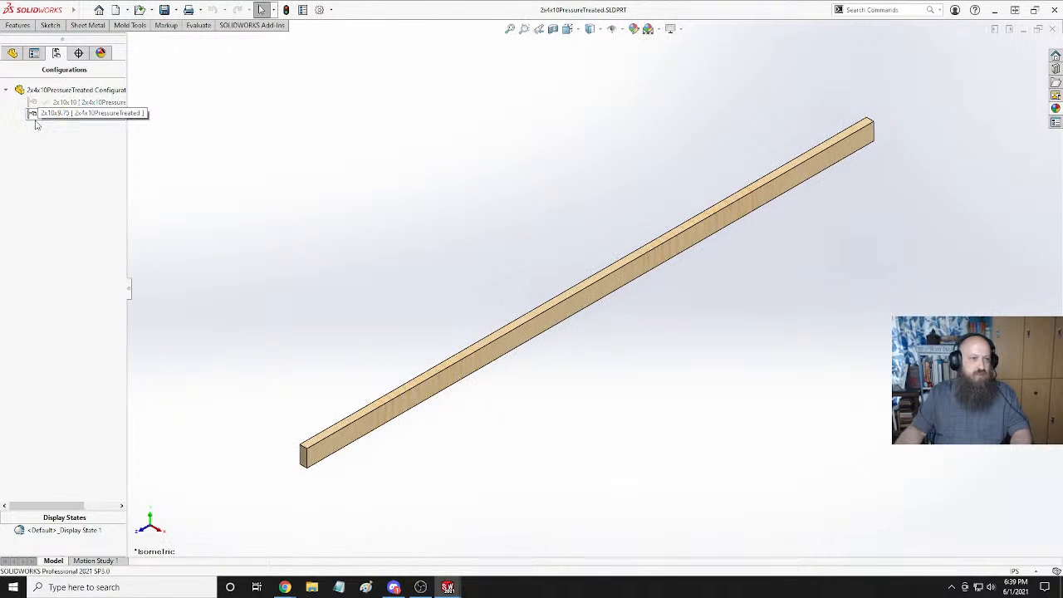
click(13, 52)
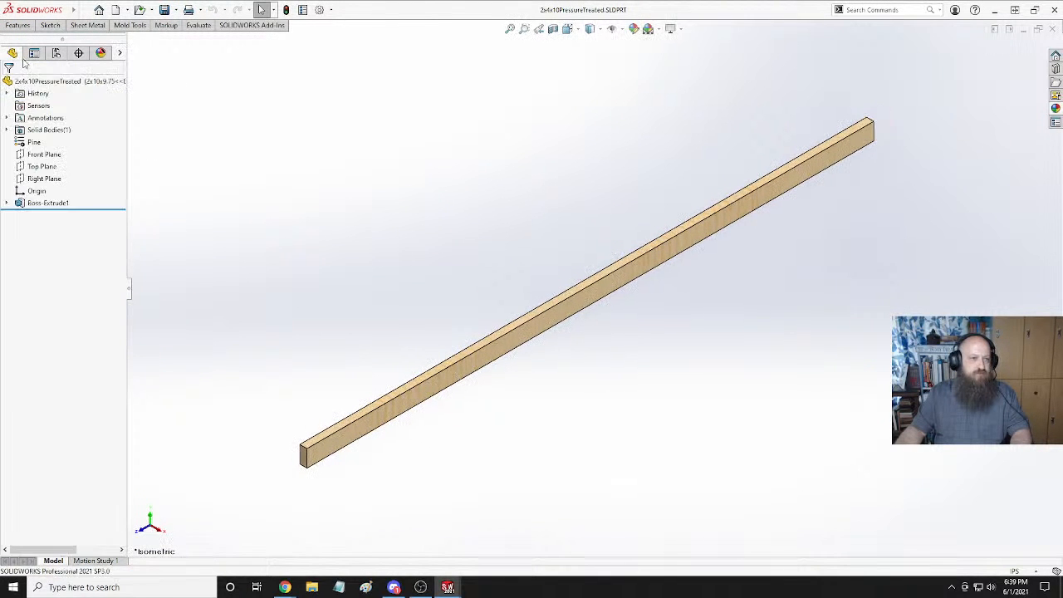
Reduce the Boss-Extrude1 depth by 0.5 in to 116.50 in for this configuration only, and save the part.
right_click(34, 208)
click(45, 178)
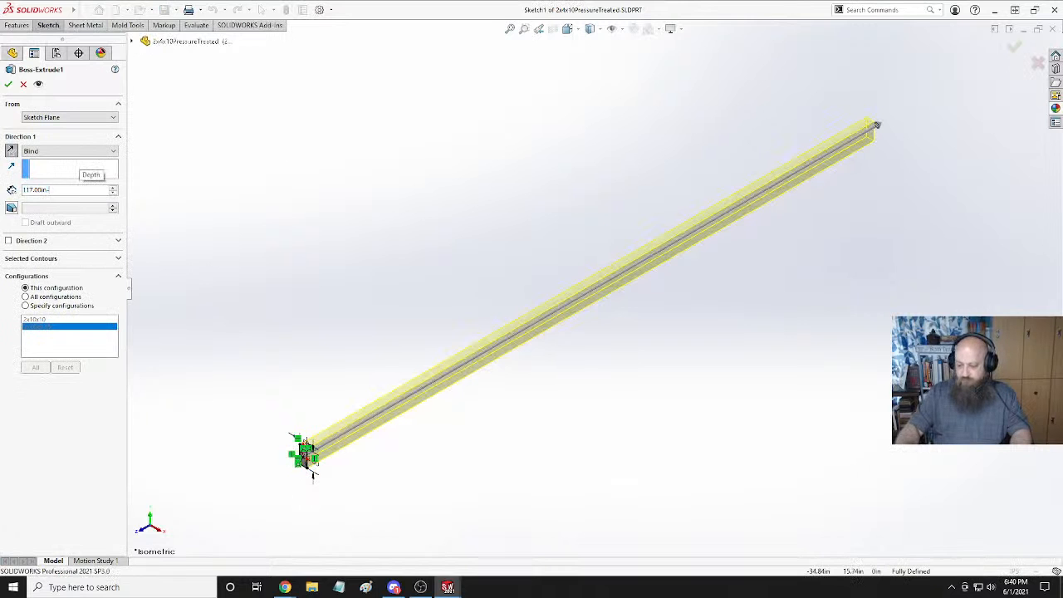
text(-.5)
key(Return)
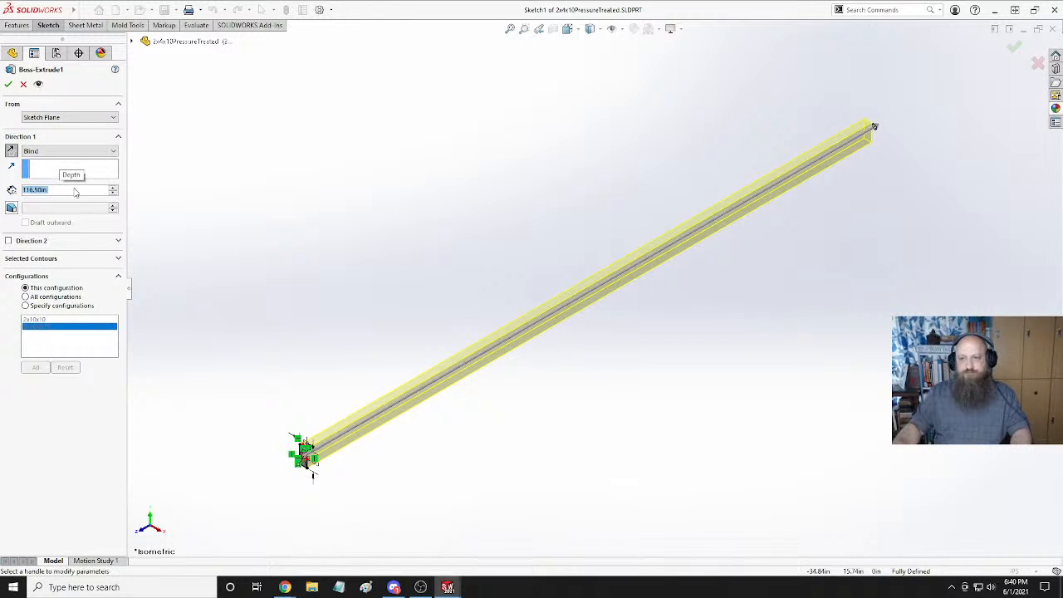
click(8, 83)
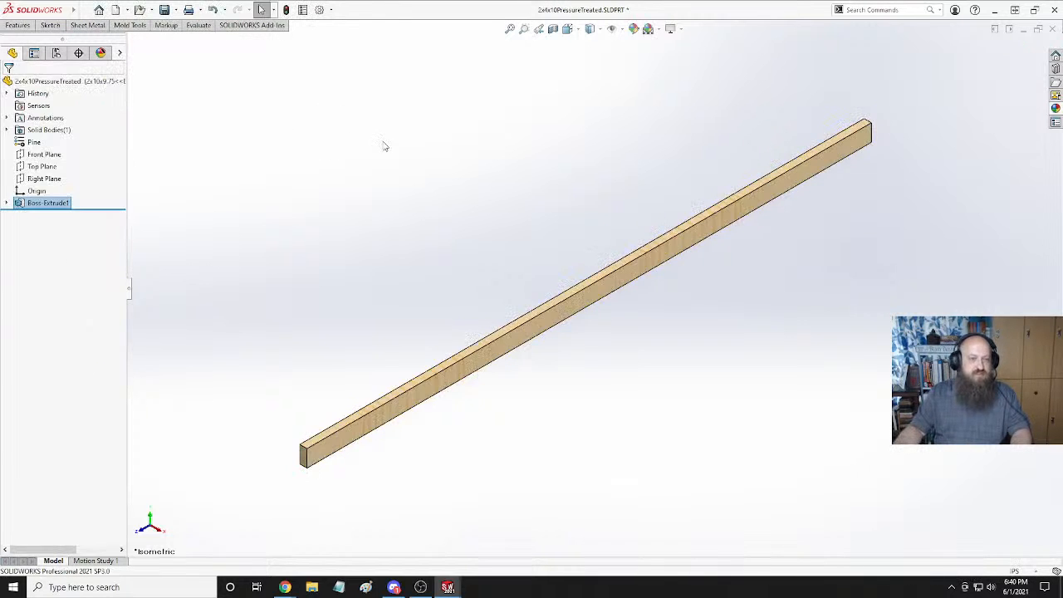
key(ctrl+s)
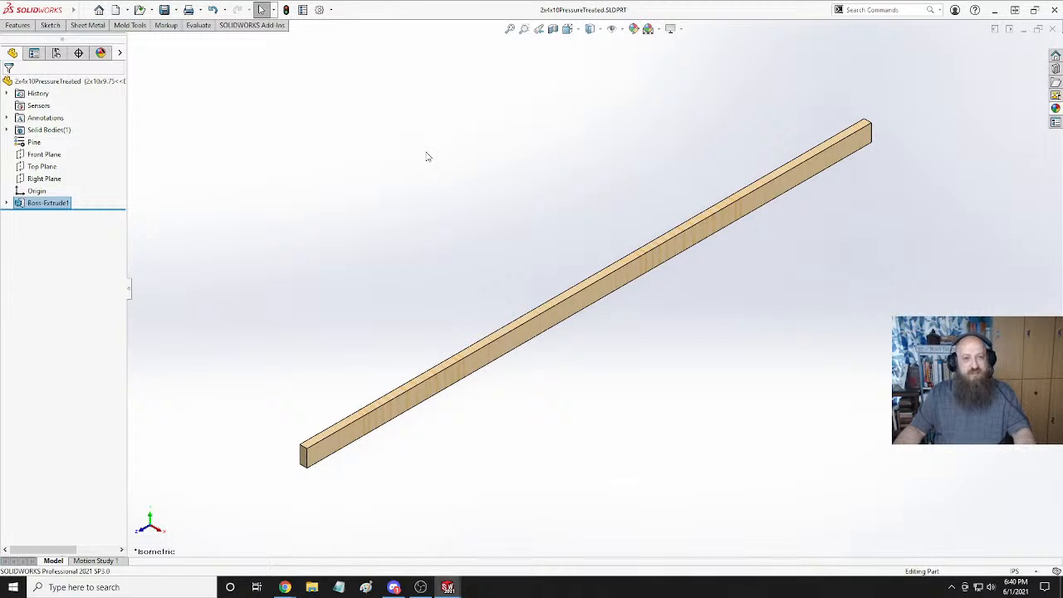
Return to the Assem1 assembly, let it update, and inspect the corner joint of the boards.
key(ctrl+Tab)
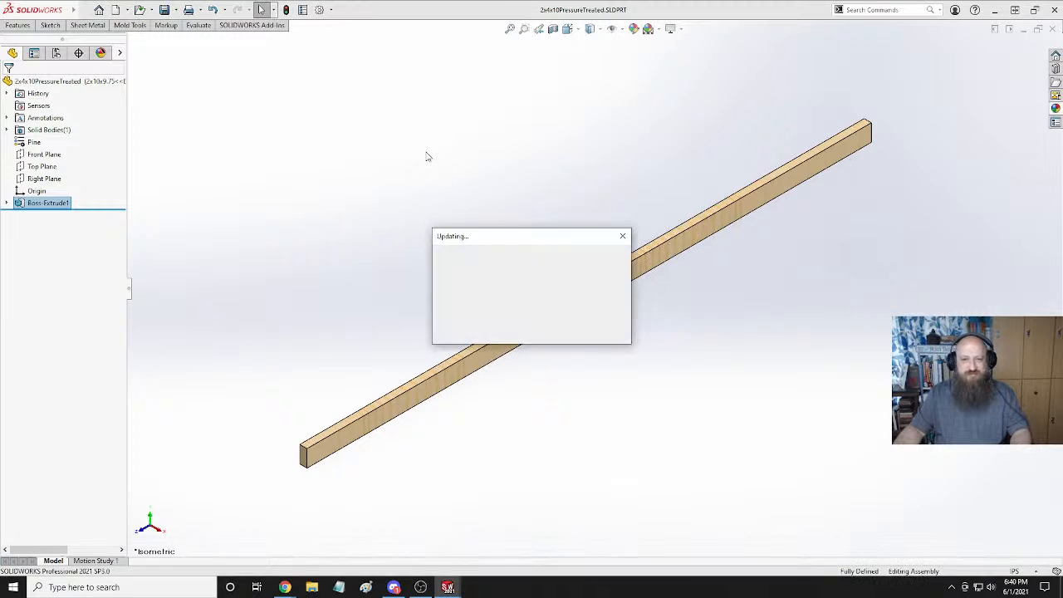
middle_drag(444, 189, 476, 299)
middle_drag(470, 237, 413, 258)
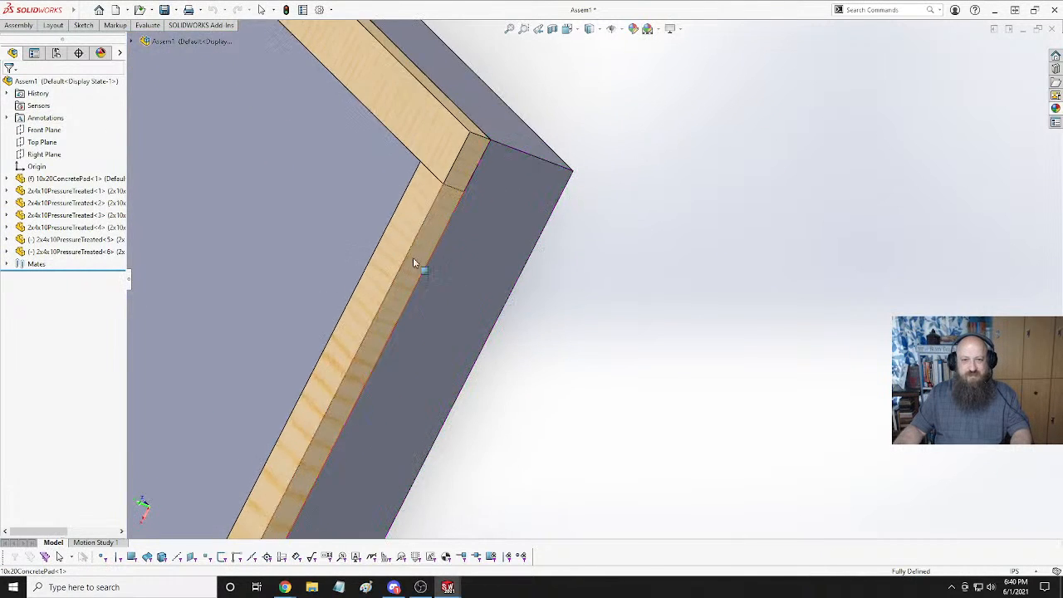
scroll(419, 262, up, 9)
Mate the underside of one of the two remaining loose boards coincident with the concrete pad's top face.
middle_drag(482, 331, 628, 178)
scroll(627, 178, down, 3)
scroll(573, 208, down, 3)
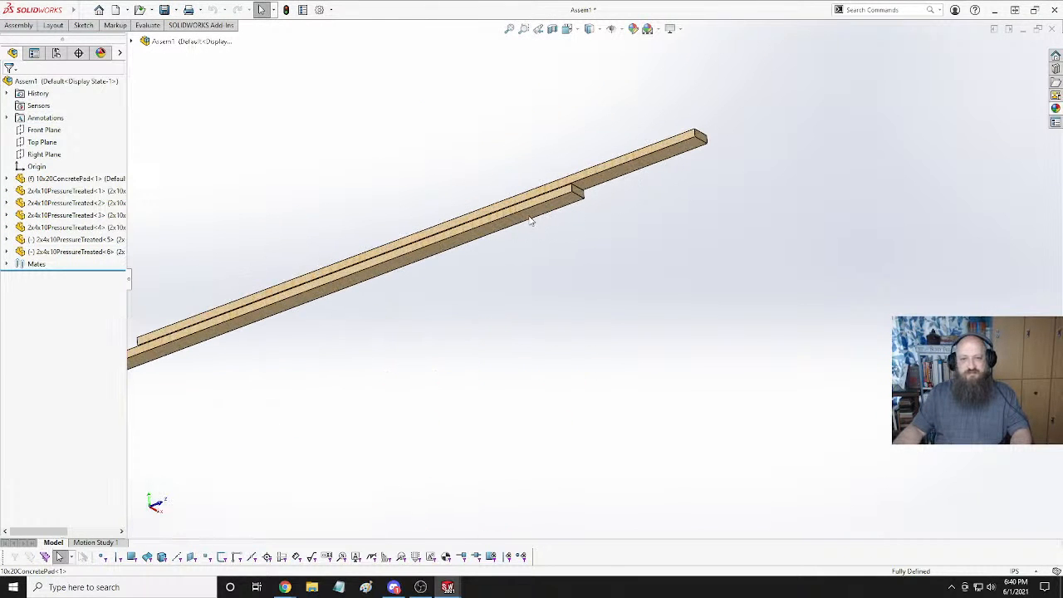
click(533, 222)
scroll(536, 240, up, 5)
middle_drag(536, 240, 257, 442)
ctrl+click(255, 421)
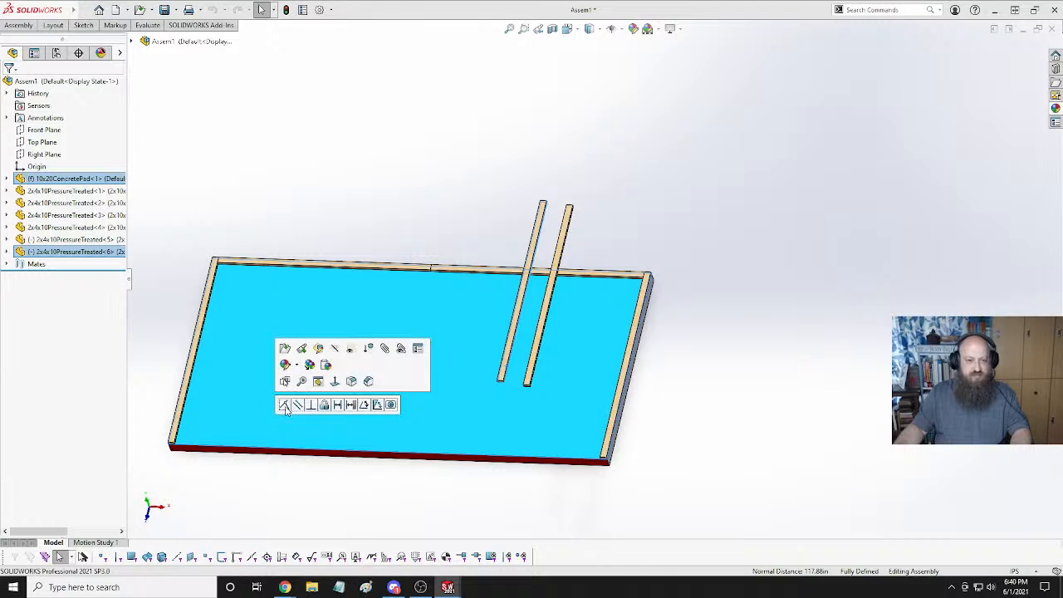
click(284, 405)
Mate this board's end face coincident with the inner side face of the adjacent board at the pad's end.
middle_drag(565, 418, 565, 463)
scroll(597, 495, up, 3)
scroll(599, 399, down, 5)
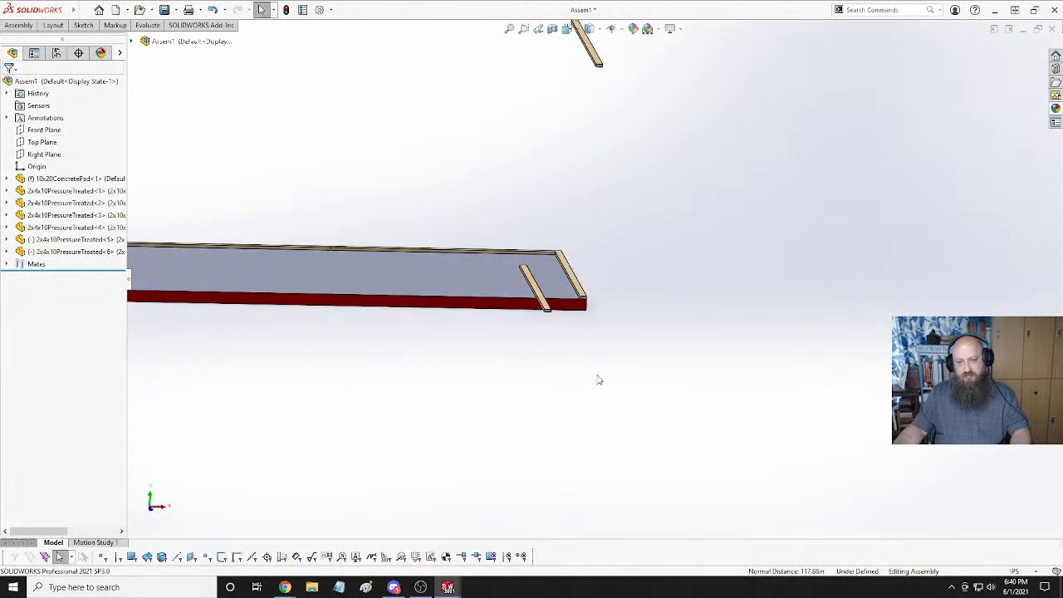
middle_drag(599, 379, 540, 252)
click(500, 233)
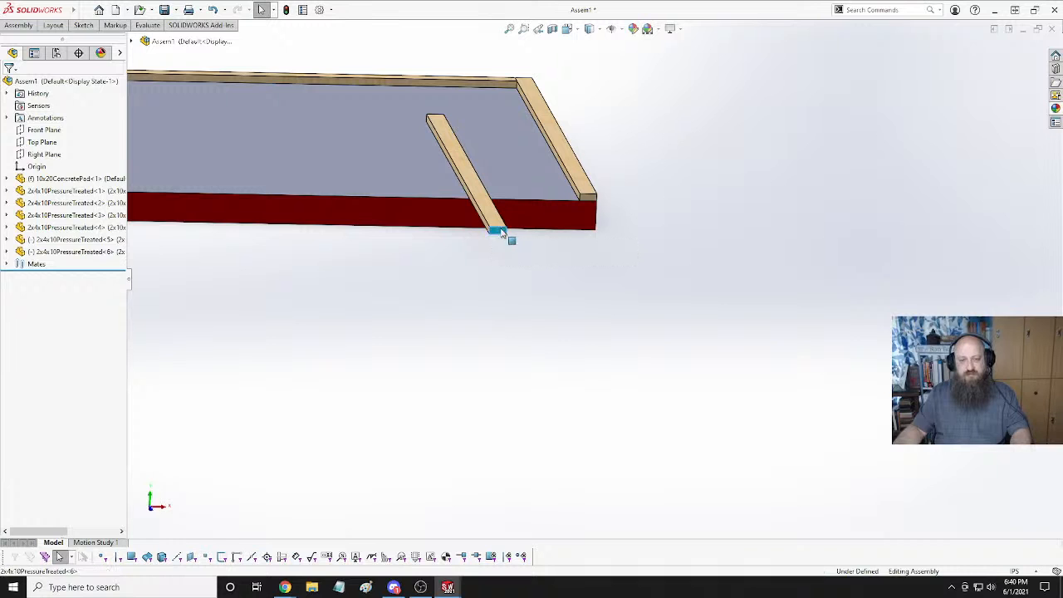
ctrl+click(579, 197)
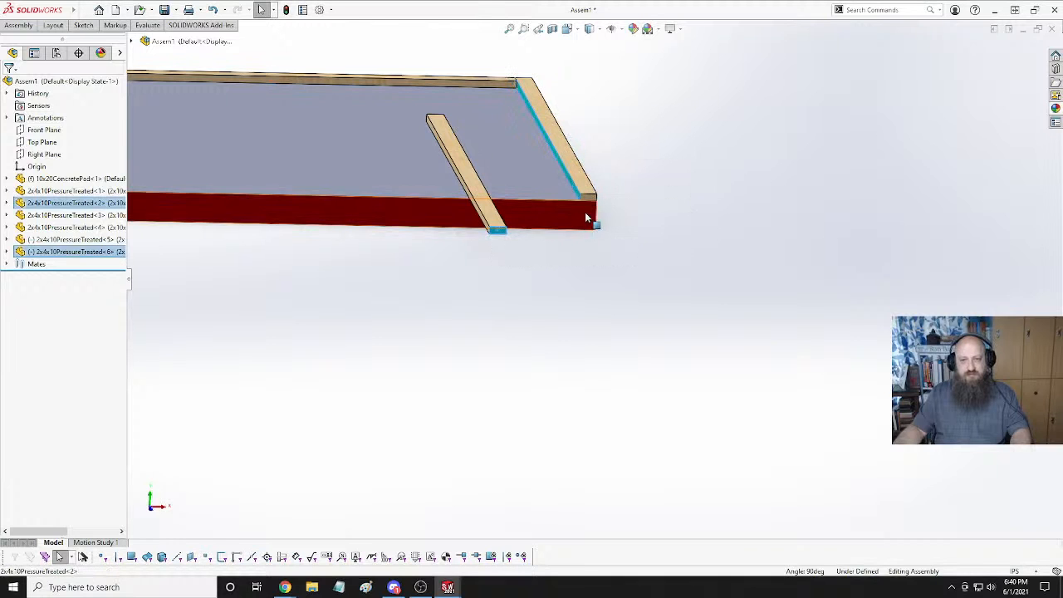
click(606, 177)
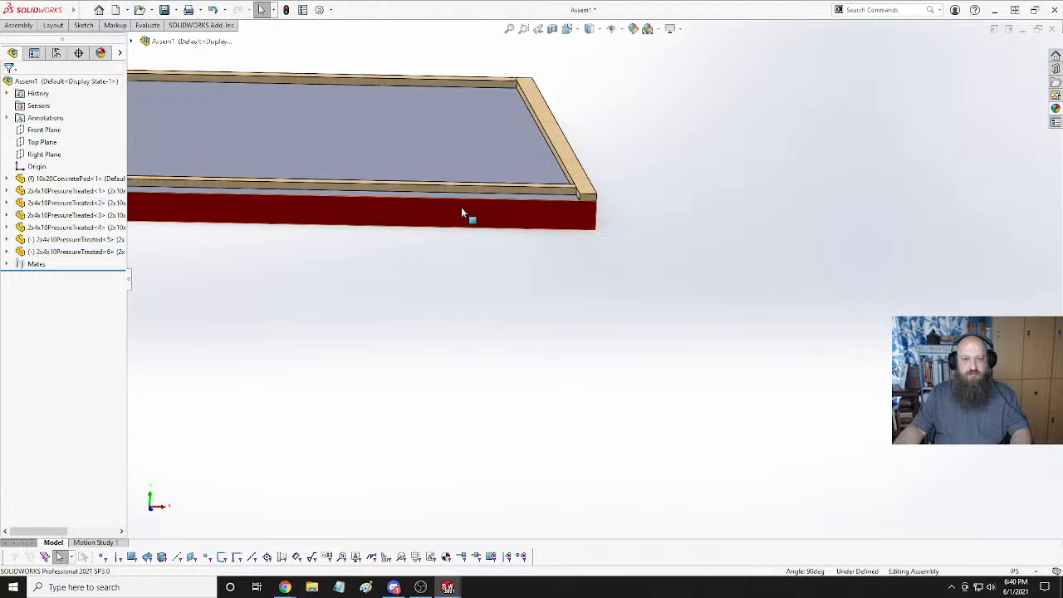
Mate the same board's outer side face coincident with the concrete pad's red long side face.
click(479, 190)
ctrl+click(475, 212)
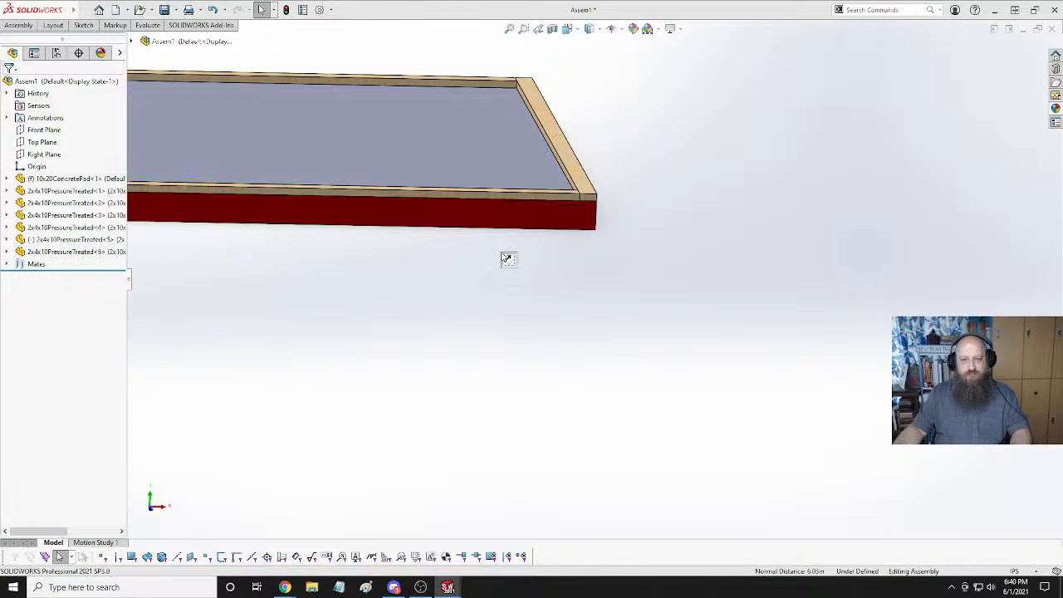
scroll(477, 266, down, 2)
scroll(482, 256, up, 4)
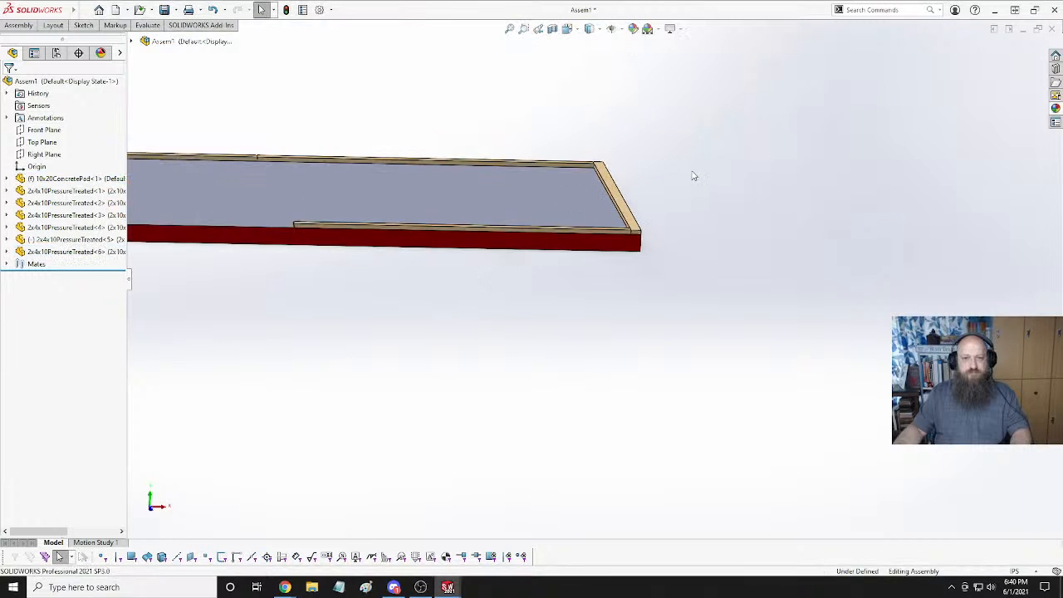
Mate the underside of the last loose board coincident with the concrete pad's top face.
middle_drag(693, 174, 418, 118)
scroll(593, 142, up, 2)
scroll(565, 132, down, 4)
scroll(660, 209, down, 2)
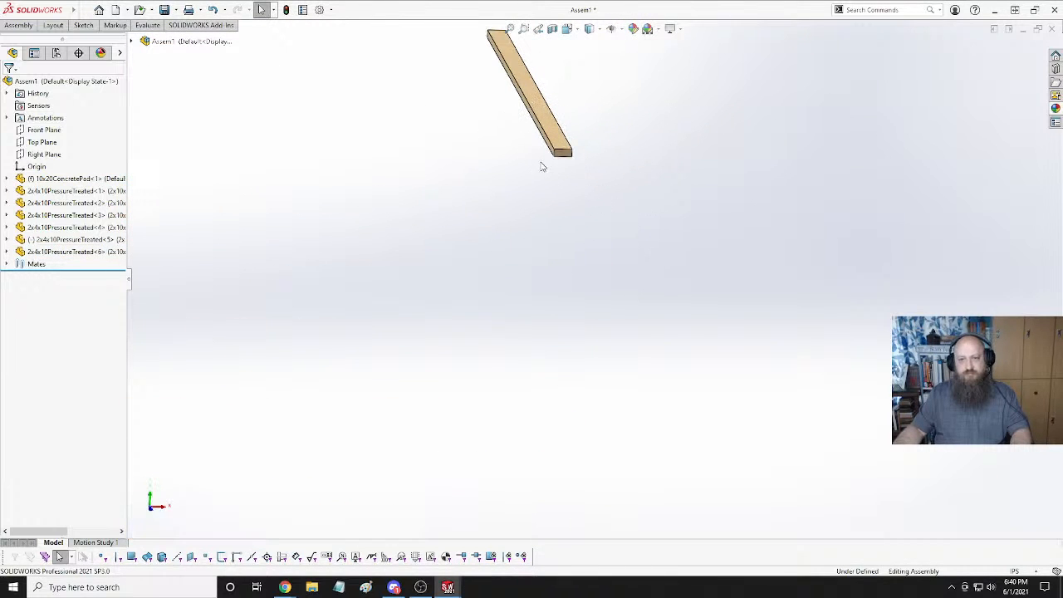
click(563, 156)
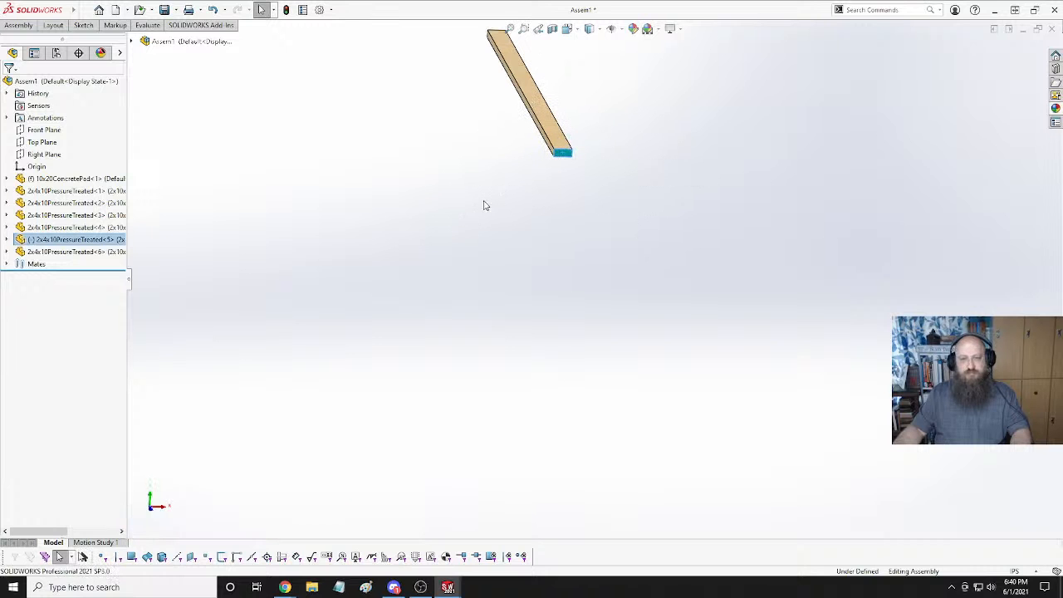
middle_drag(508, 200, 560, 111)
click(552, 143)
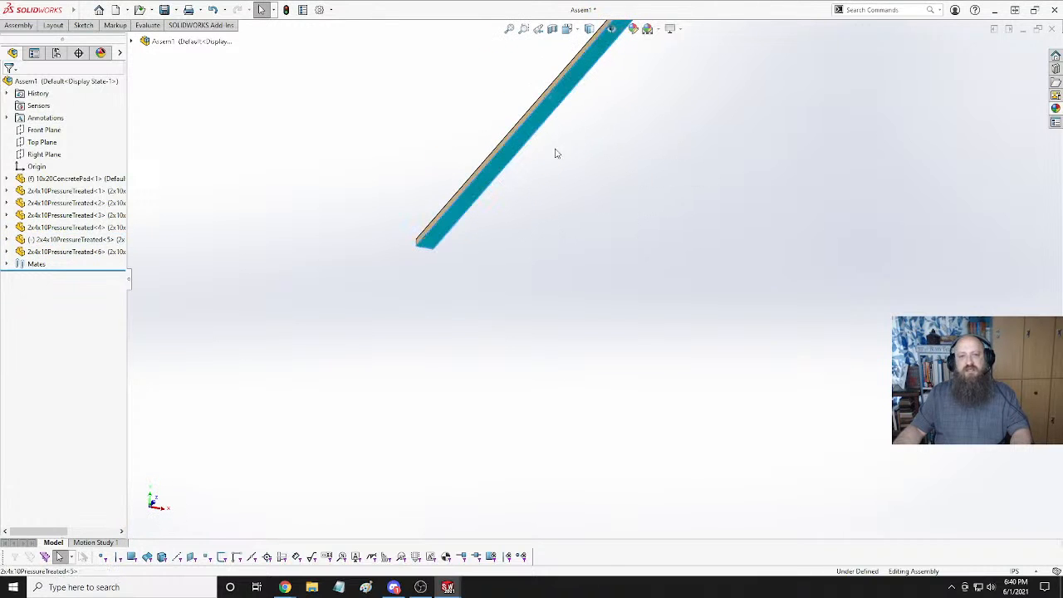
scroll(541, 188, down, 3)
scroll(536, 200, up, 5)
middle_drag(531, 149, 508, 266)
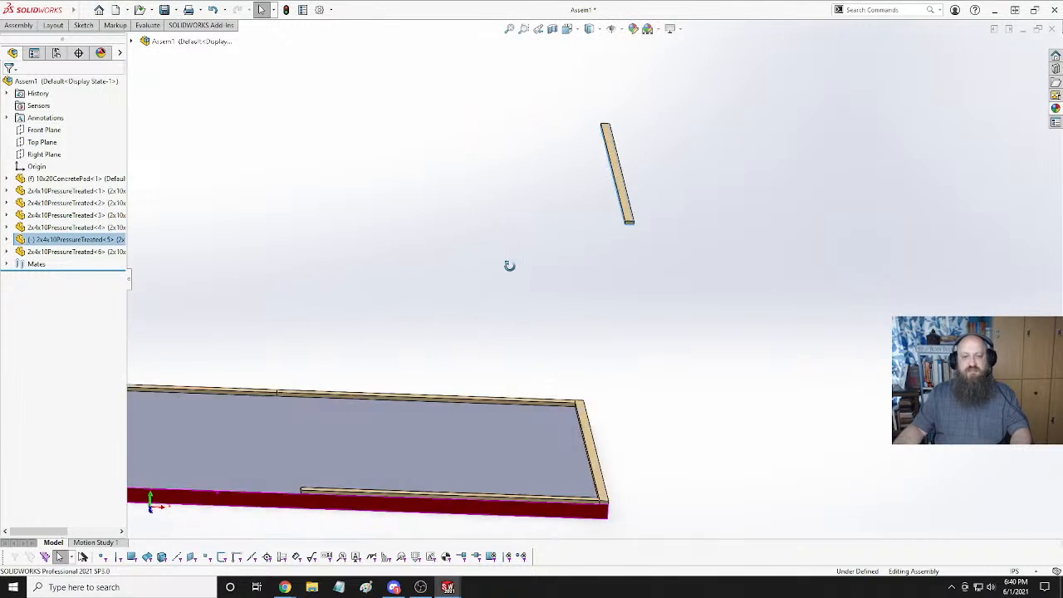
scroll(434, 413, down, 3)
ctrl+click(433, 414)
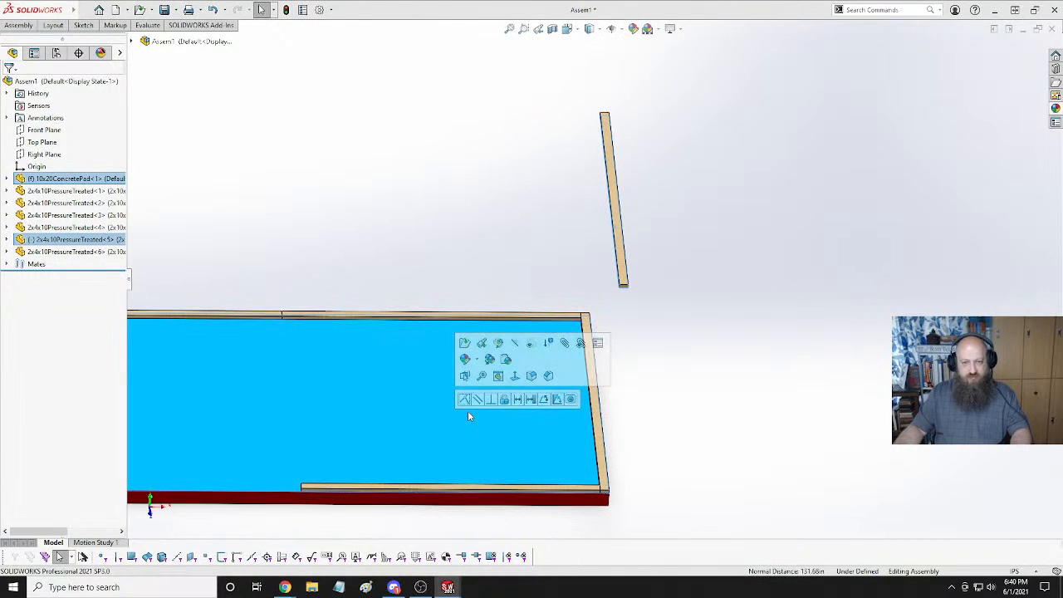
click(468, 399)
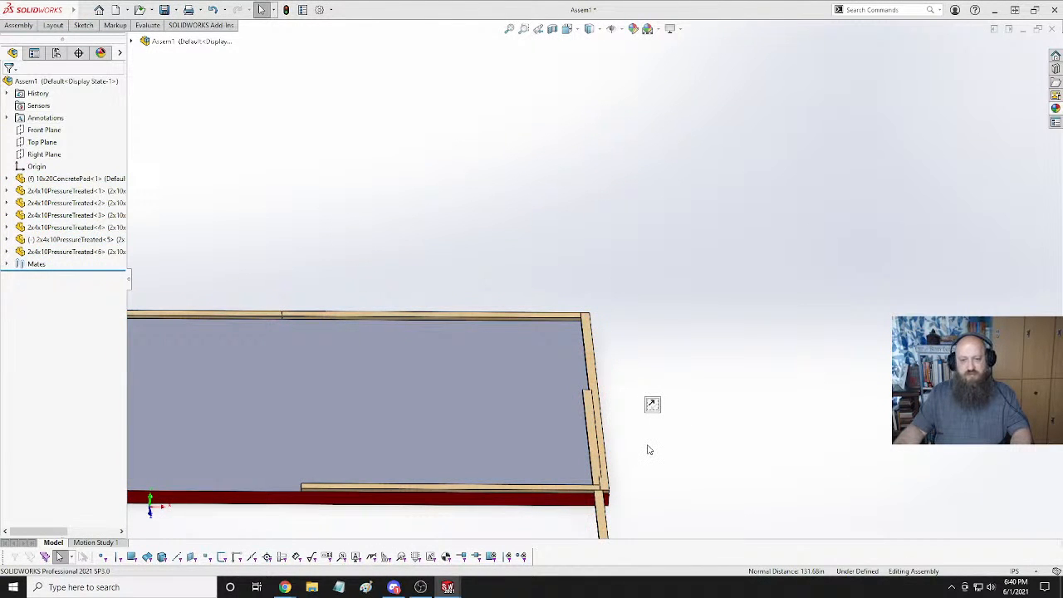
Mate this board's end face coincident with the free end face of the board already lying along the pad's red long side.
scroll(644, 452, up, 1)
scroll(601, 452, down, 4)
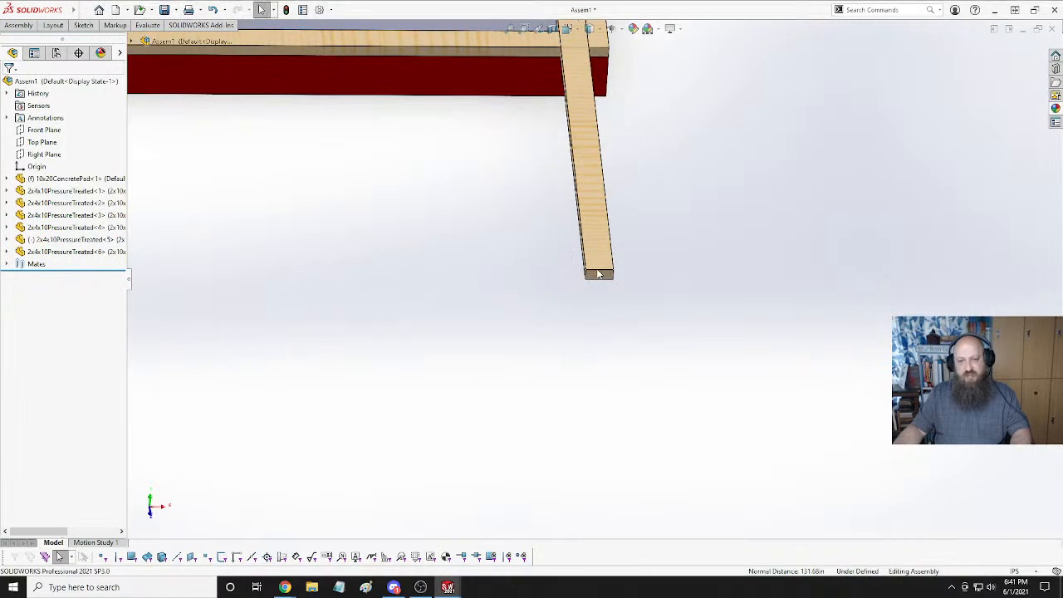
click(598, 274)
scroll(517, 356, down, 2)
scroll(444, 311, up, 2)
middle_drag(444, 311, 403, 219)
scroll(463, 206, down, 3)
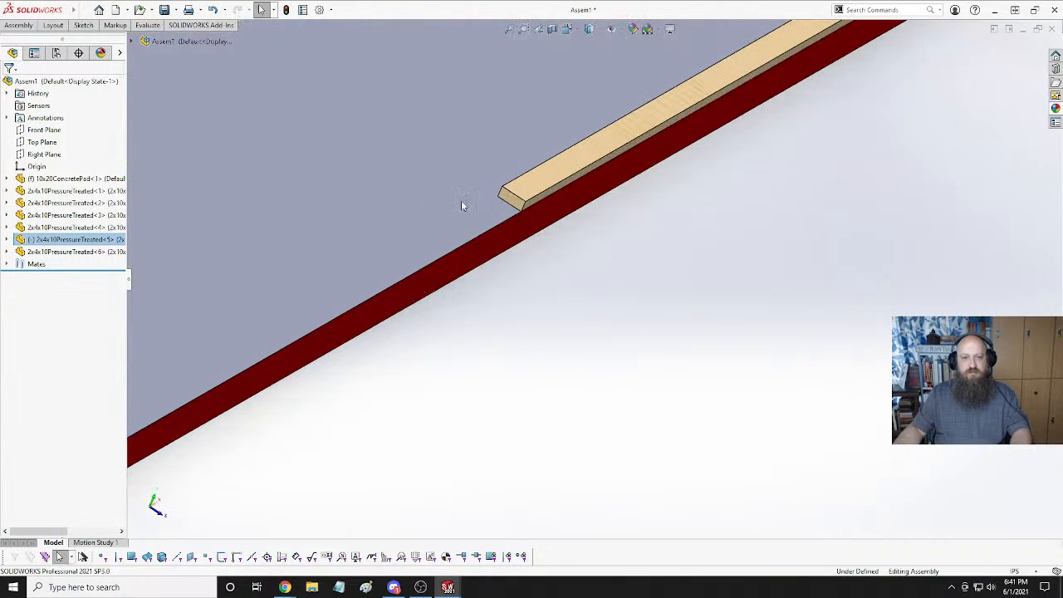
click(509, 198)
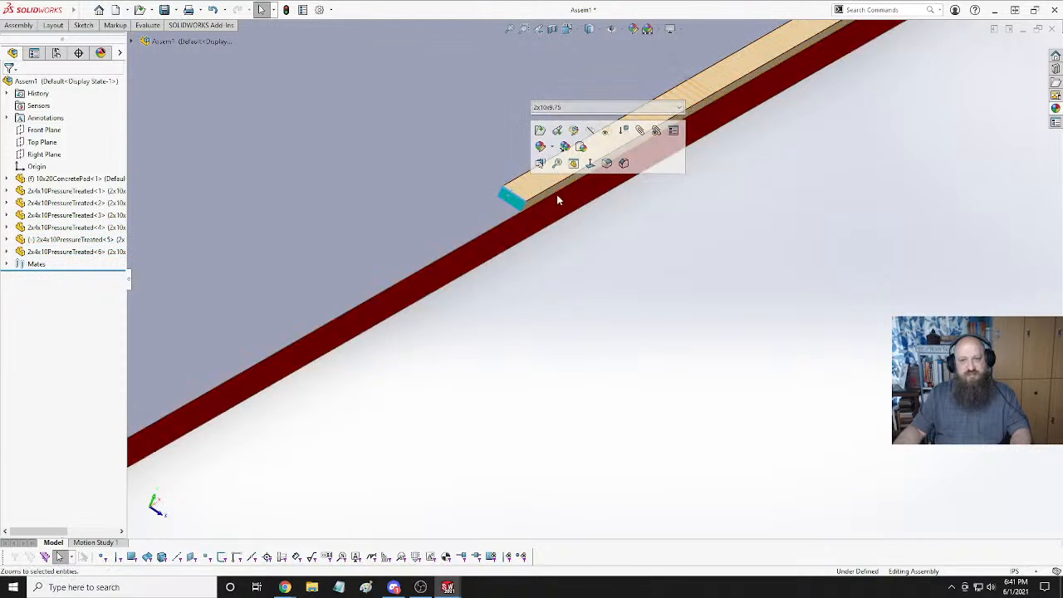
ctrl+click(515, 204)
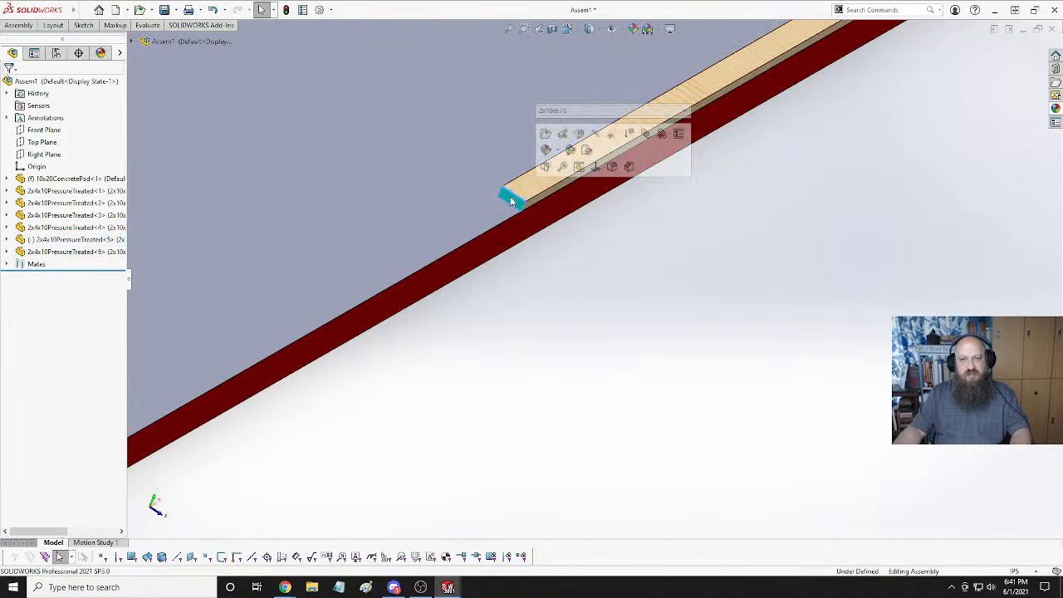
click(641, 124)
ctrl+click(614, 184)
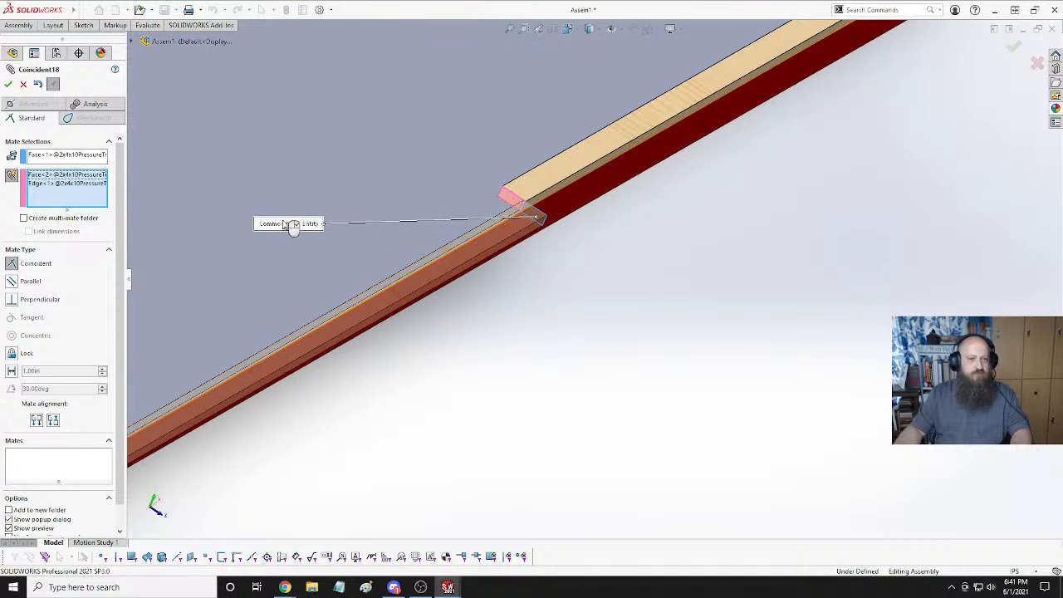
click(8, 84)
Mate the same board's outer side face coincident with the pad's red long side face and finish mating.
middle_drag(498, 306, 461, 249)
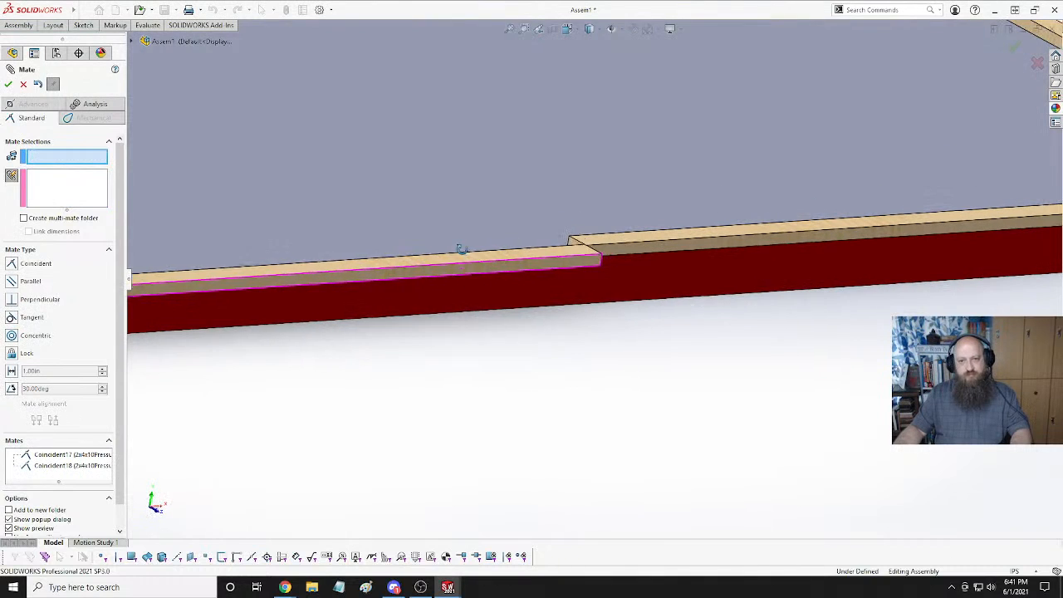
click(494, 265)
click(494, 294)
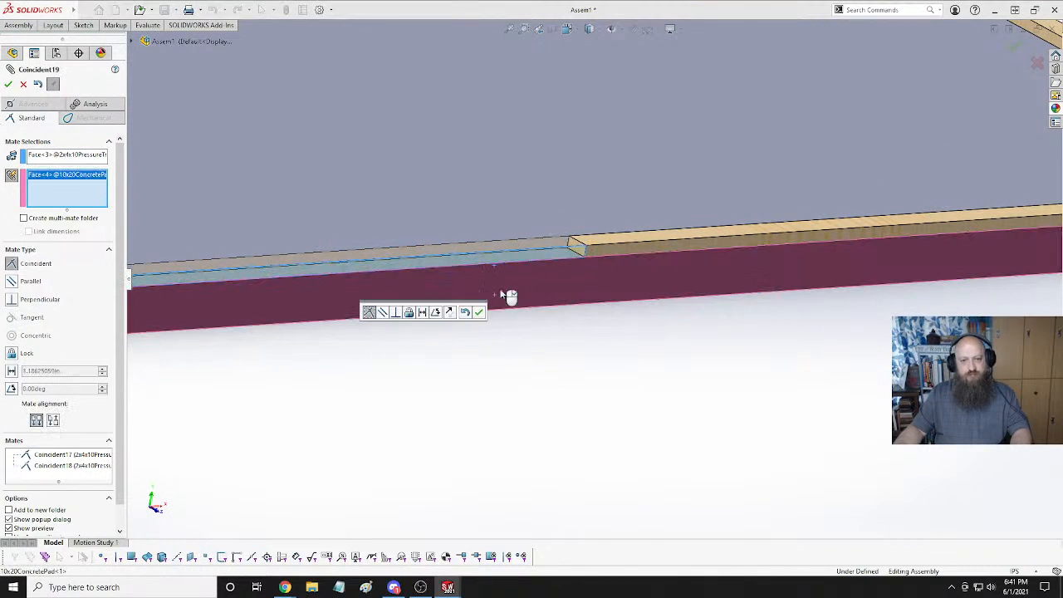
click(478, 311)
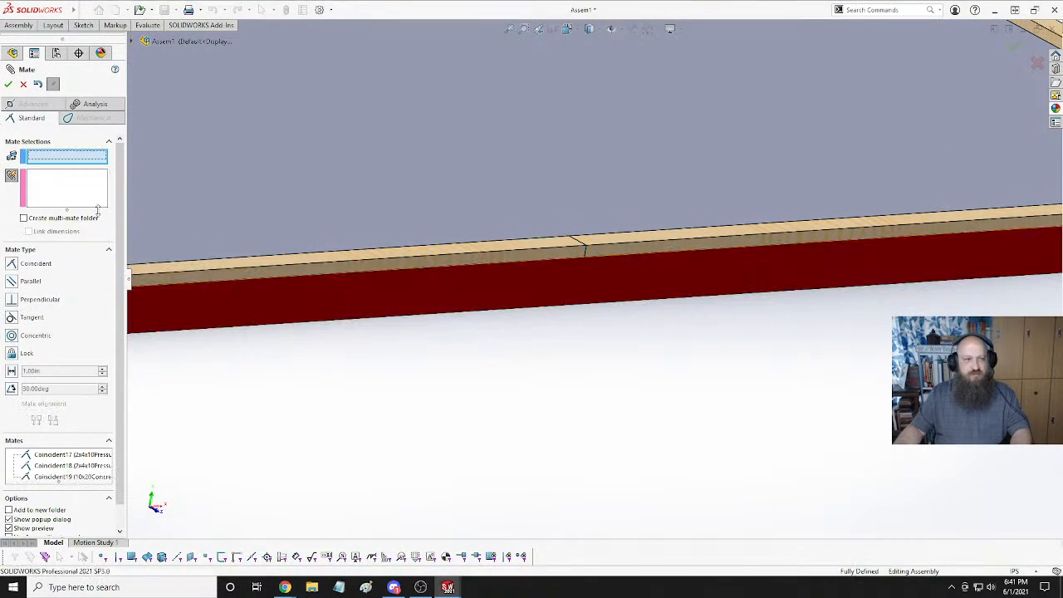
click(7, 84)
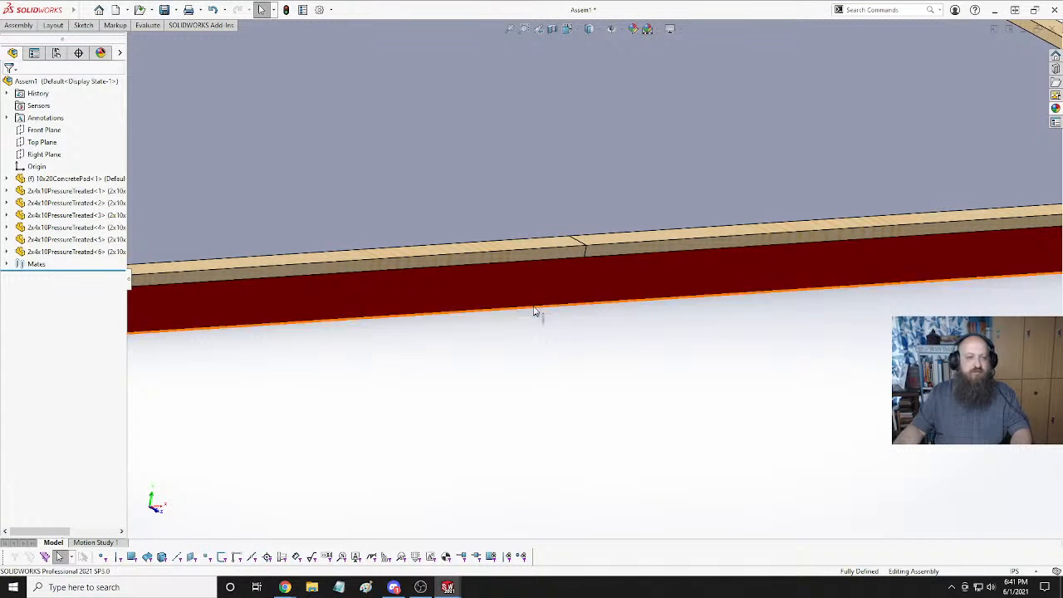
Look over the completed board frame on the pad and orient the assembly to the isometric view.
scroll(536, 310, up, 10)
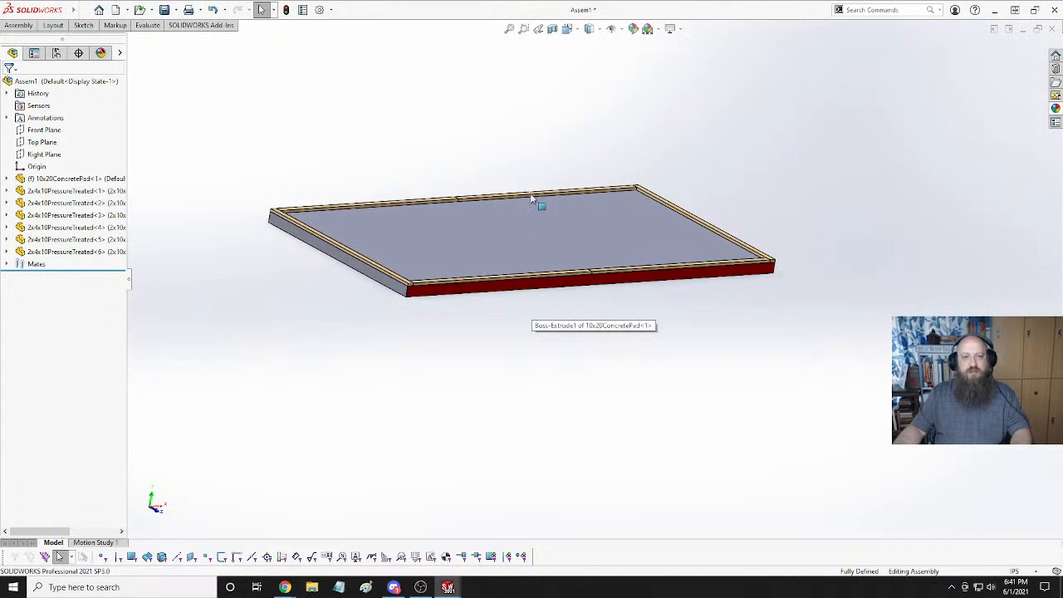
middle_drag(531, 197, 525, 225)
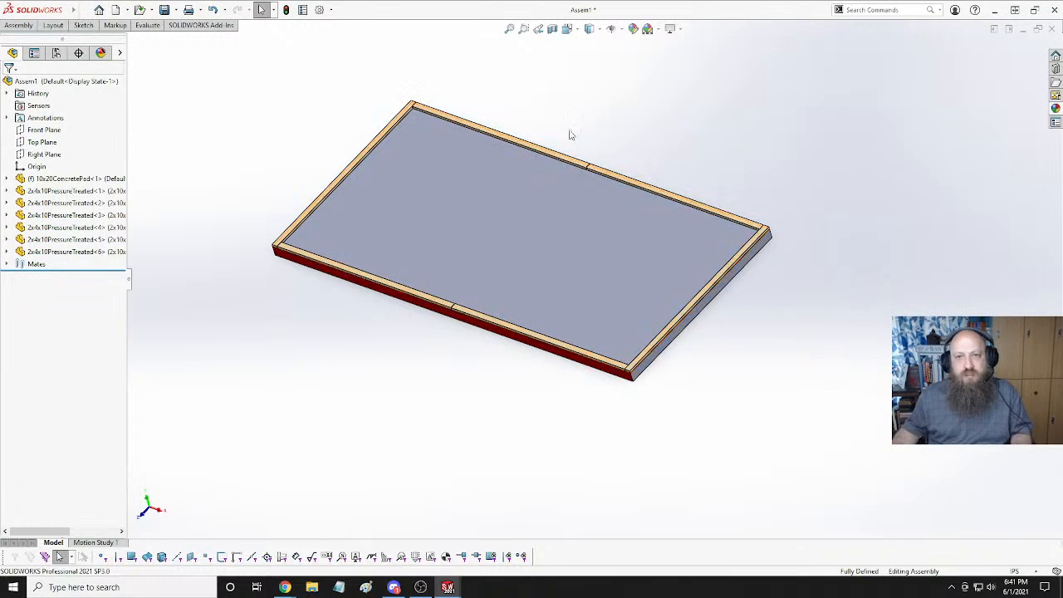
key(space)
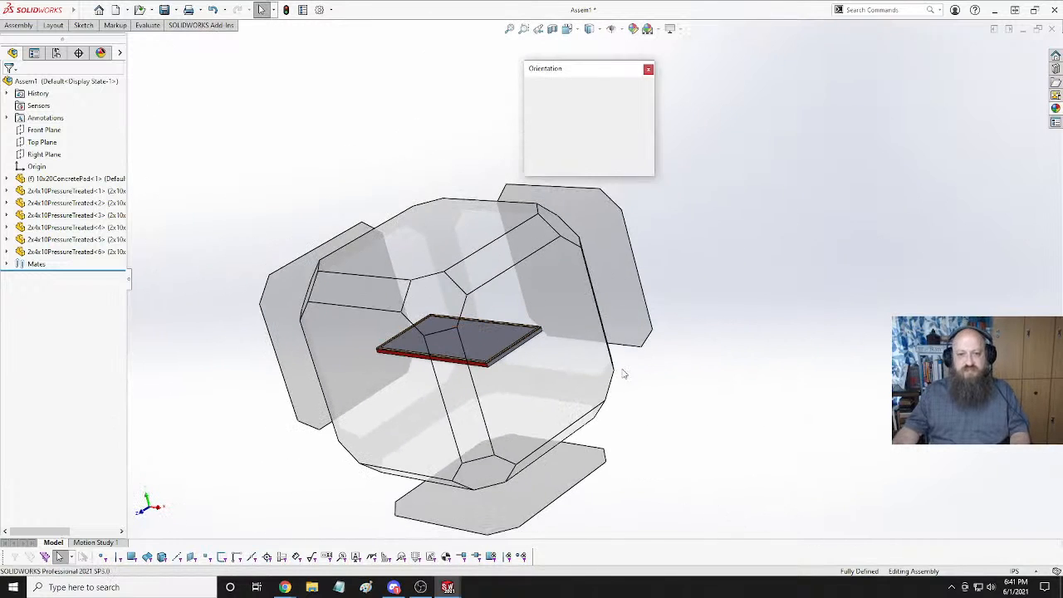
click(641, 104)
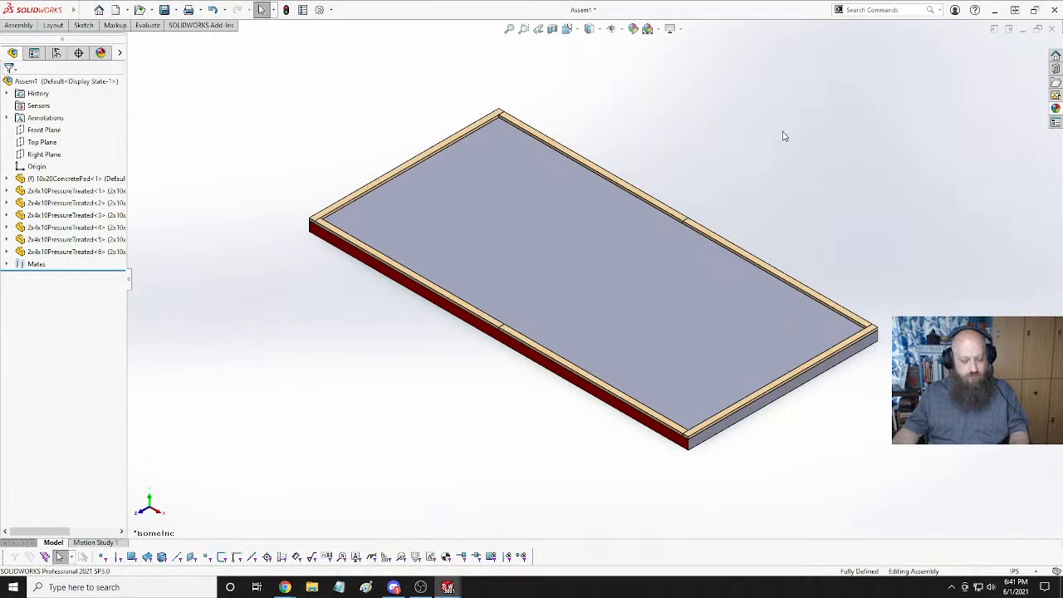
Save the assembly and all modified parts, naming the assembly file 10x20Shed in the 10x20Shed folder.
key(ctrl+s)
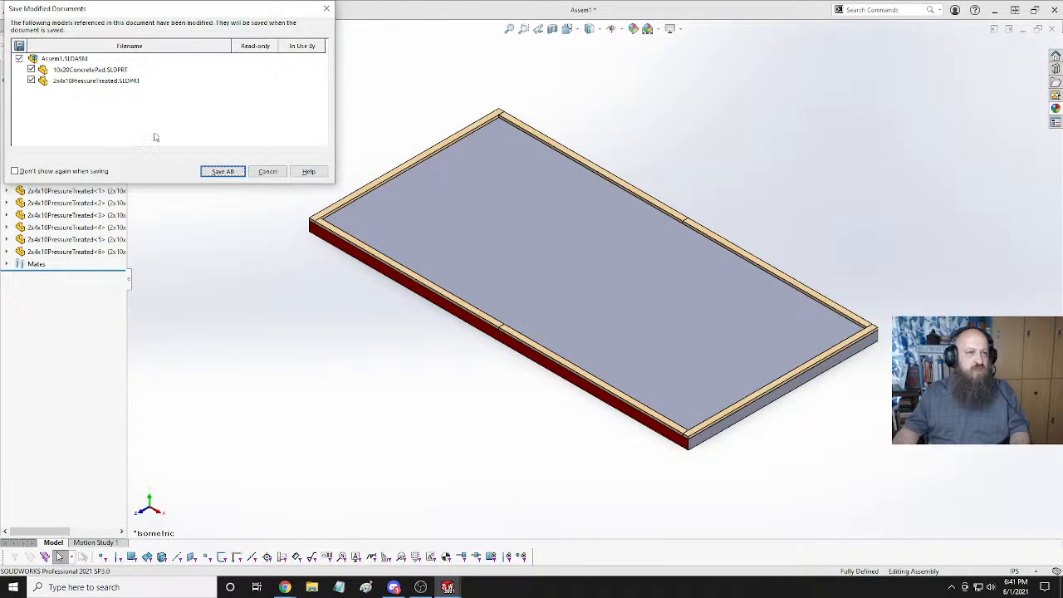
click(218, 171)
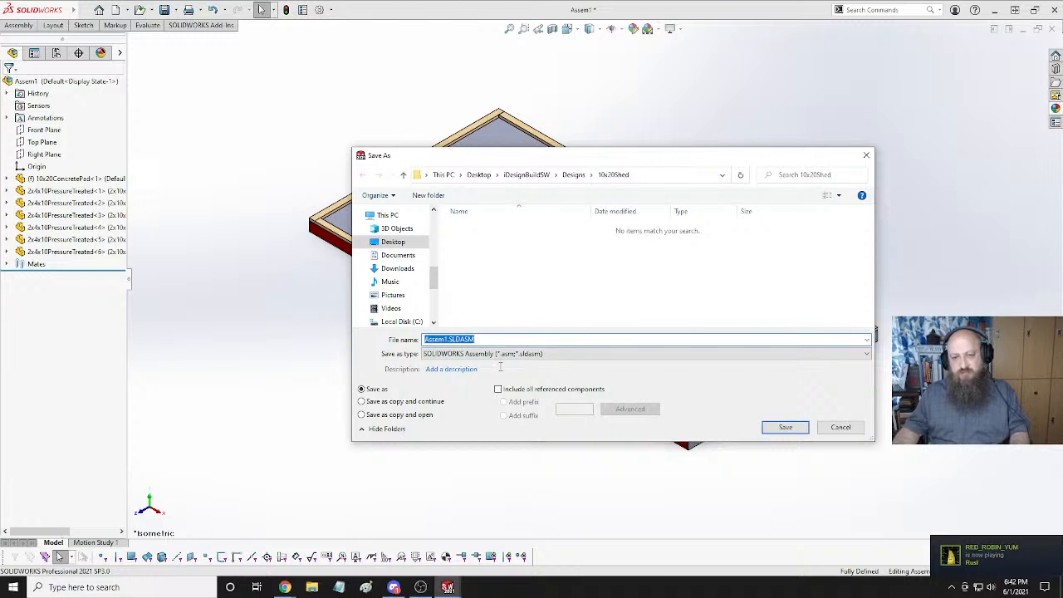
click(446, 340)
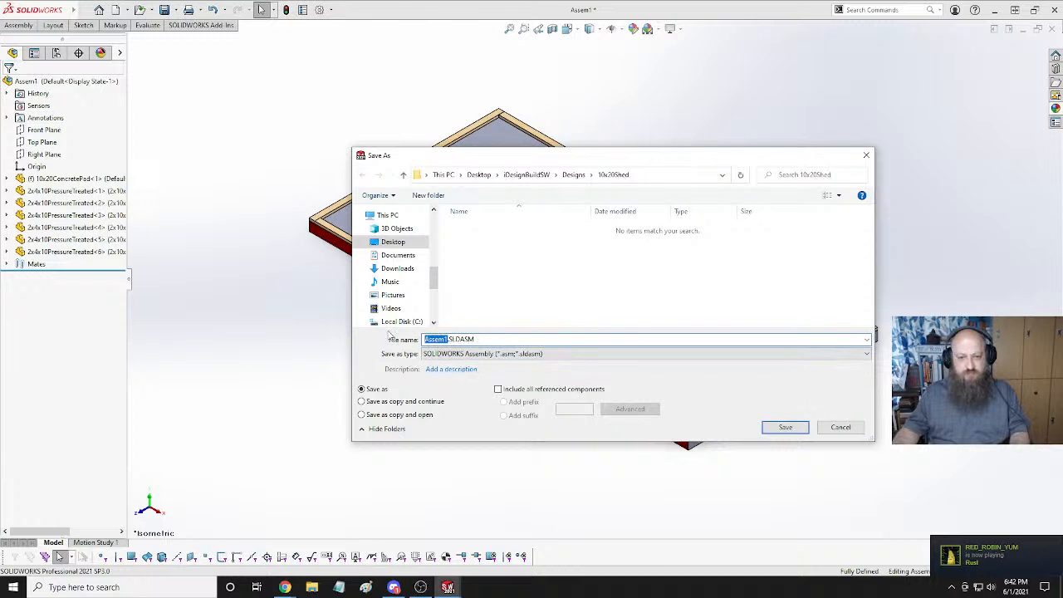
text(10)
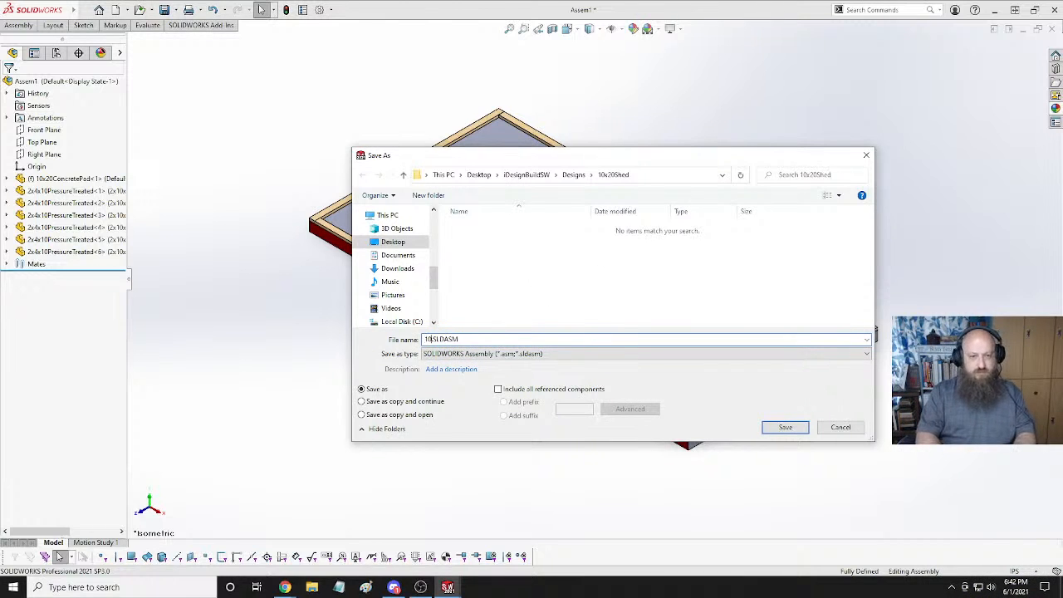
text(x20Shed)
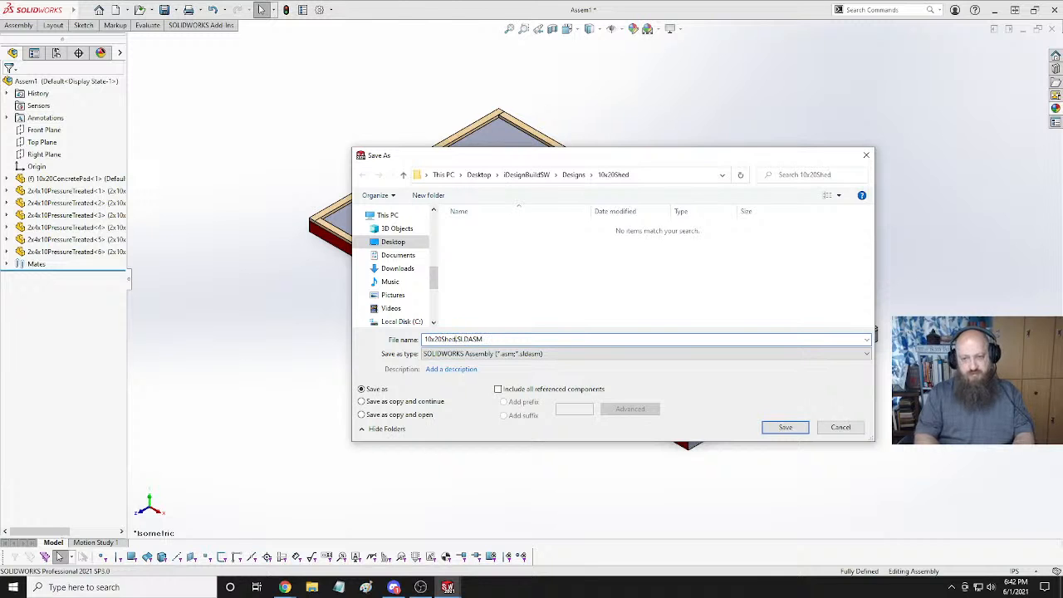
click(780, 427)
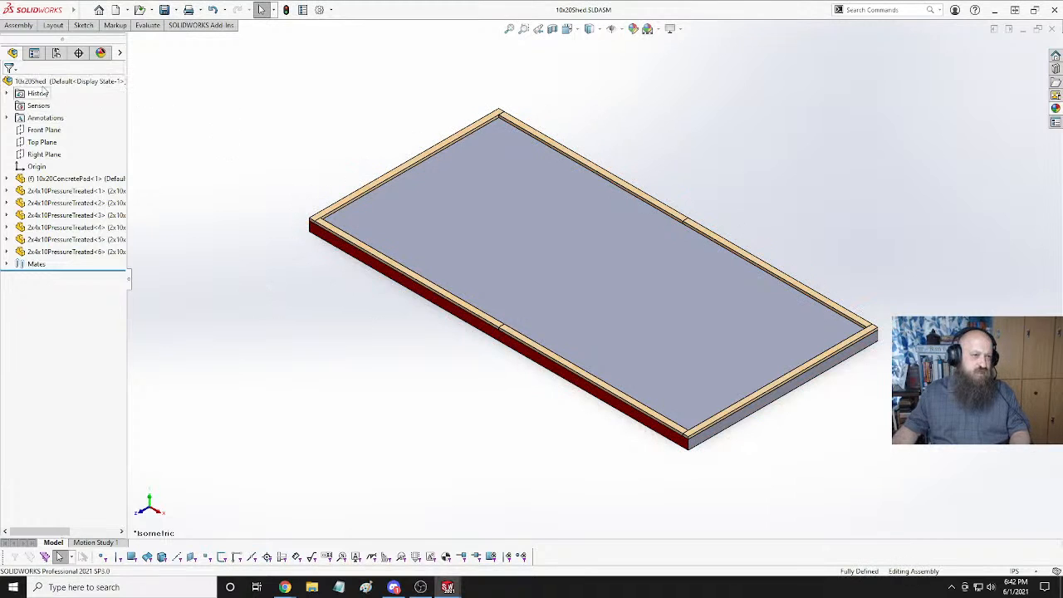
Rename the assembly's Default configuration as ConcretePad and return to the feature tree.
click(56, 53)
click(60, 104)
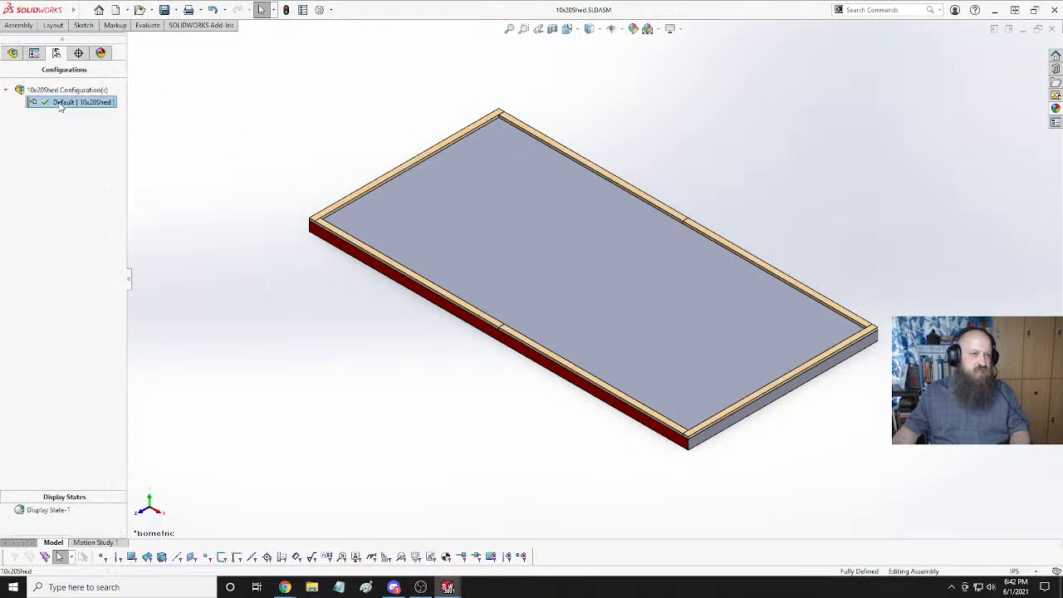
click(74, 106)
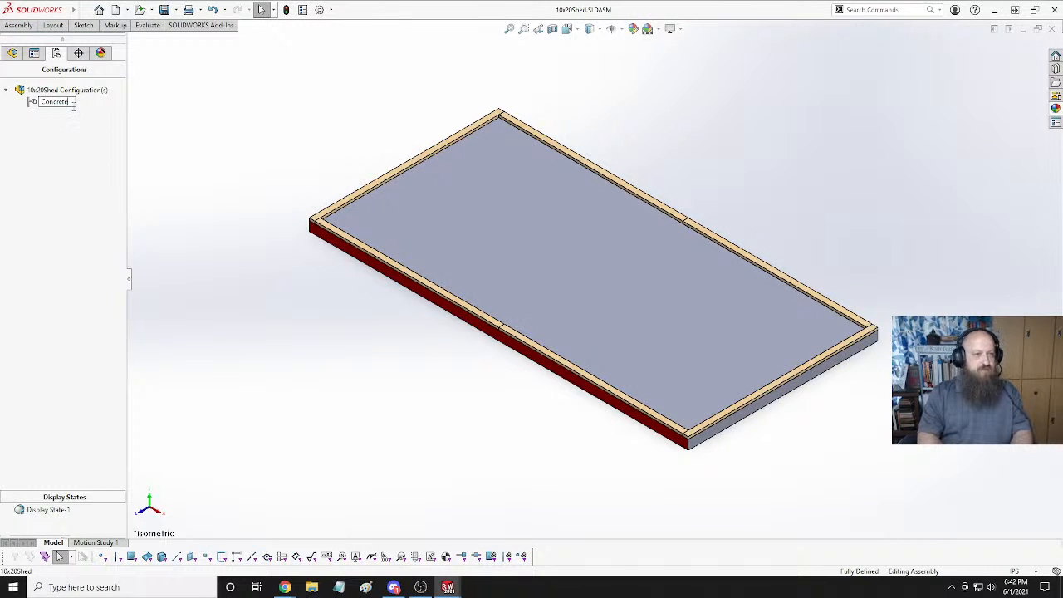
click(292, 121)
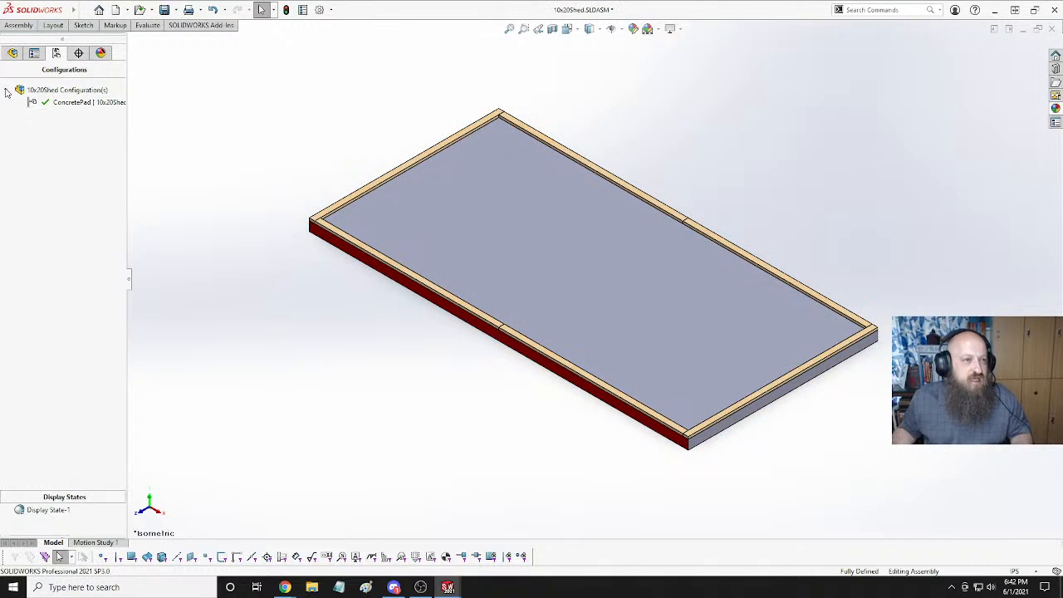
click(12, 53)
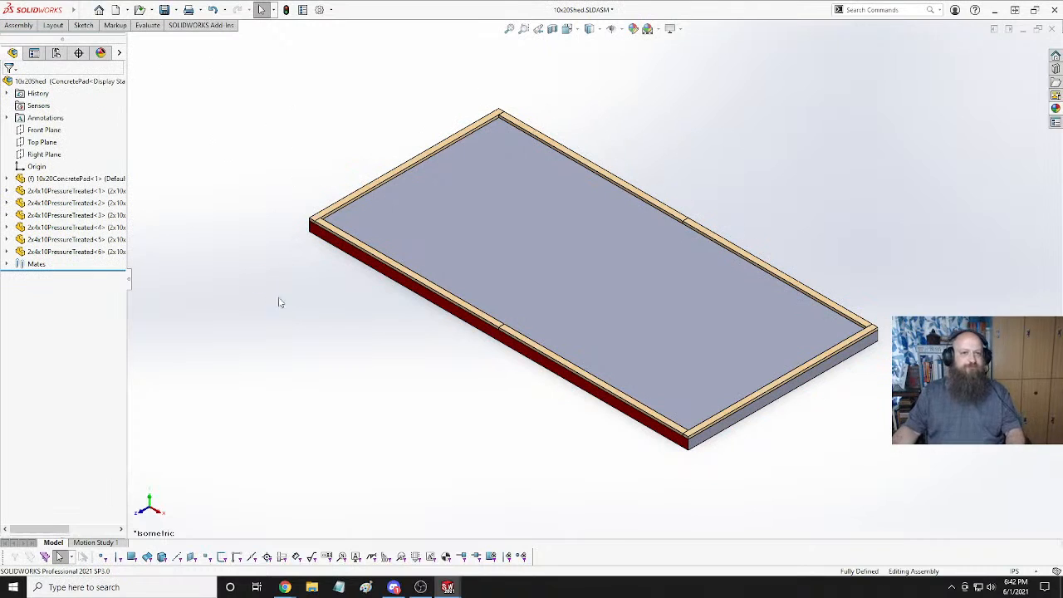
Examine the framed concrete pad from several angles, checking the board layout around its perimeter.
middle_drag(498, 242, 662, 277)
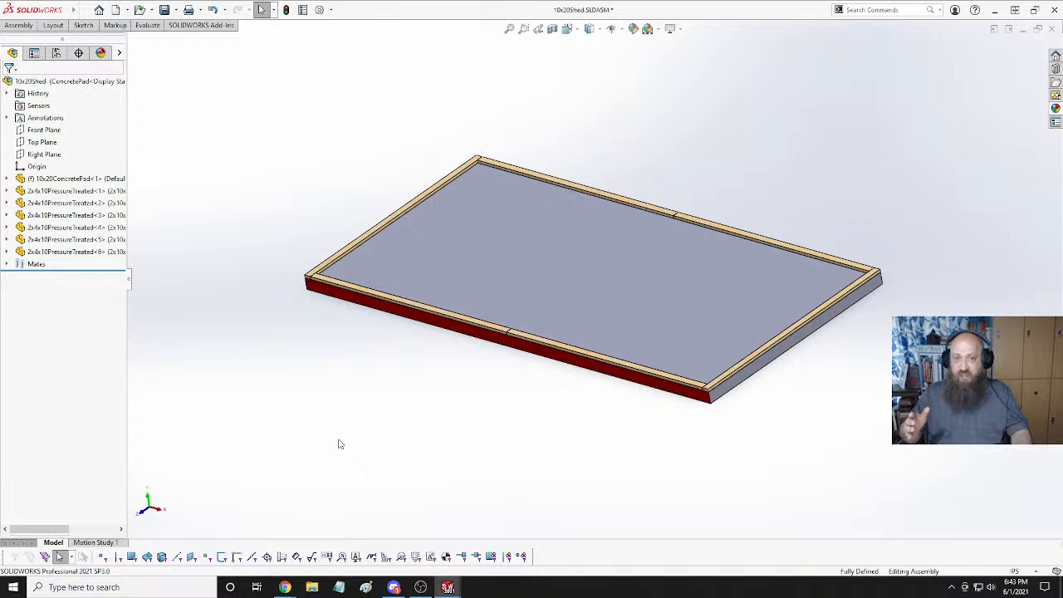
middle_drag(380, 363, 371, 294)
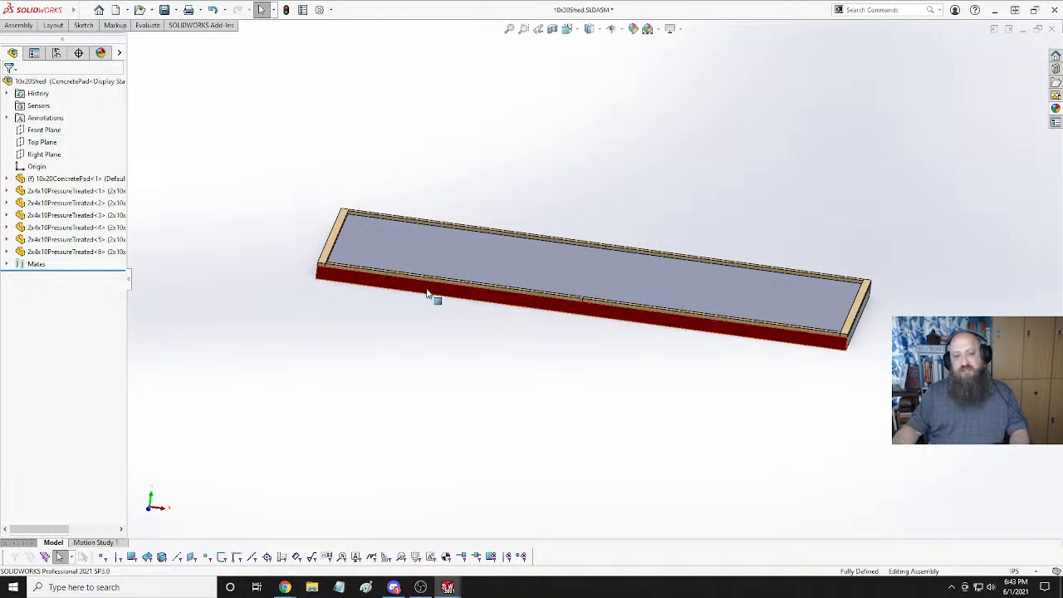
middle_drag(465, 340, 340, 333)
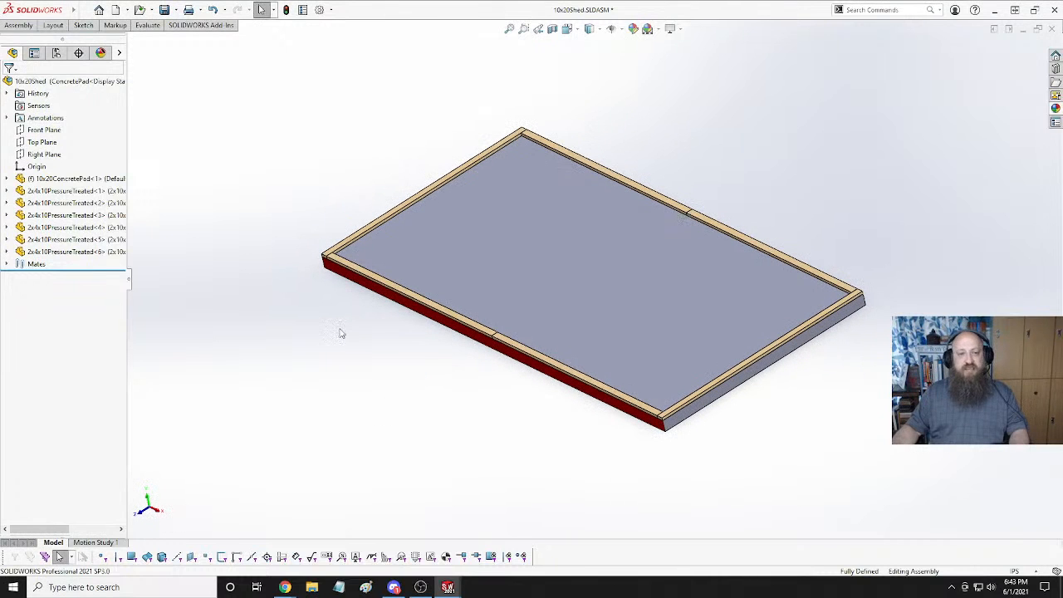
scroll(358, 339, up, 2)
scroll(413, 296, down, 2)
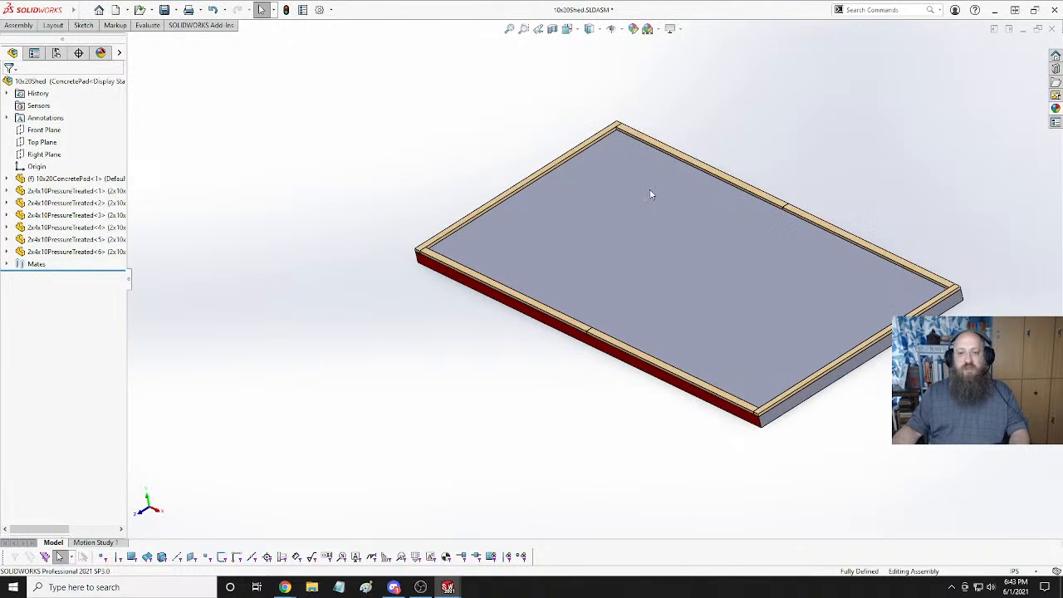
scroll(652, 191, up, 3)
scroll(764, 173, down, 1)
scroll(764, 177, down, 1)
mouse_move(628, 307)
middle_down()
mouse_move(636, 287)
mouse_move(639, 322)
middle_up()
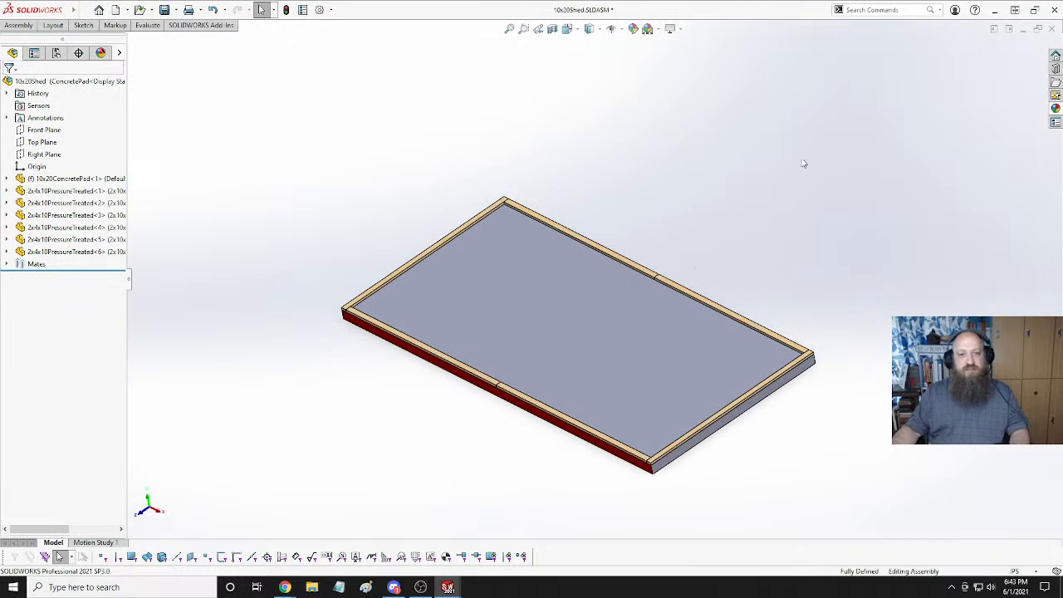
middle_drag(745, 212, 727, 174)
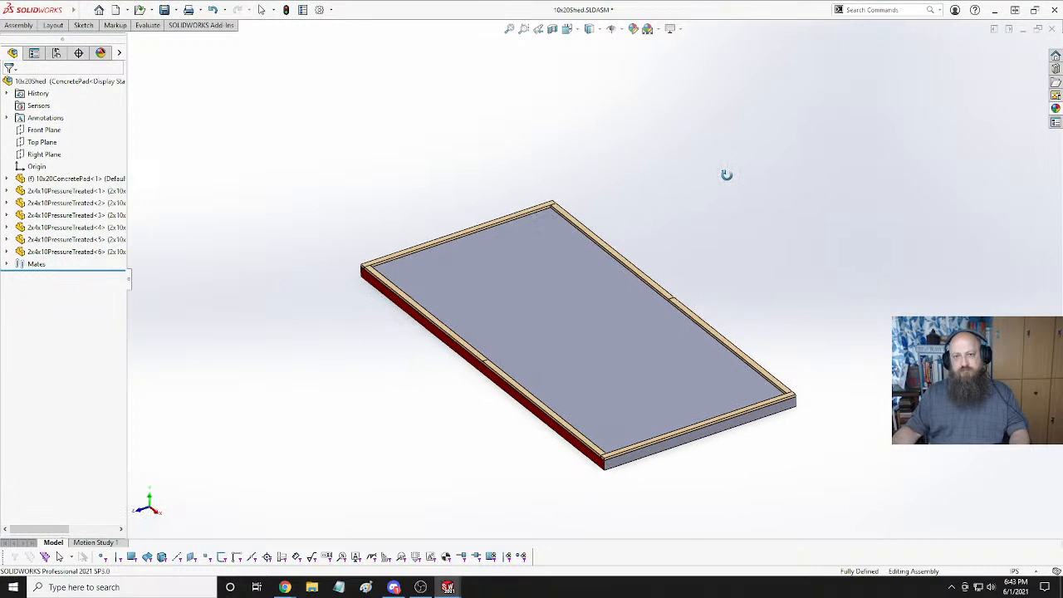
Examine the framed concrete pad from several angles, checking the individual boards along its long side.
key(Escape)
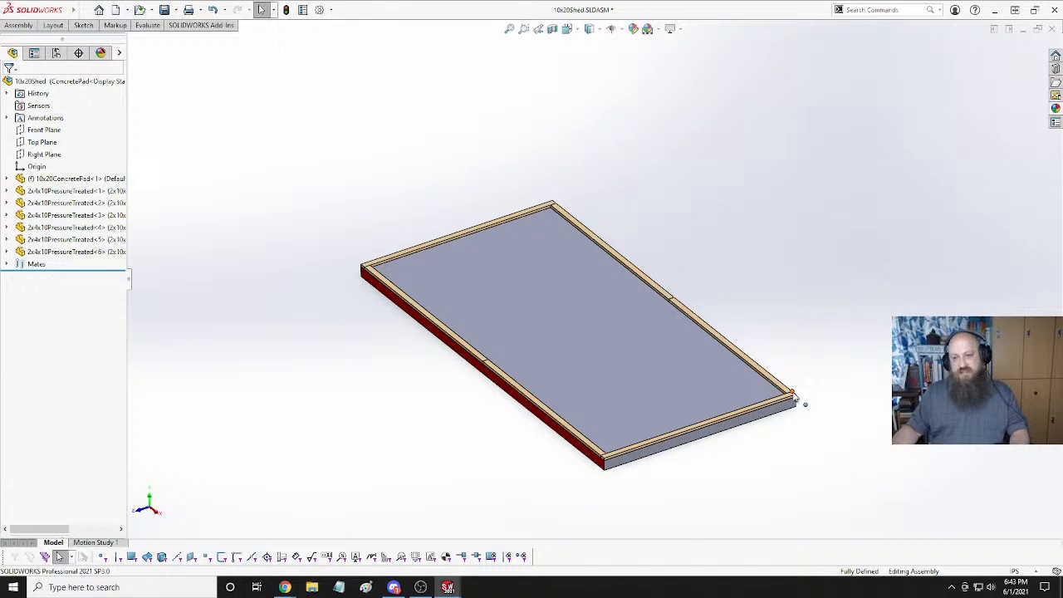
middle_drag(814, 345, 710, 421)
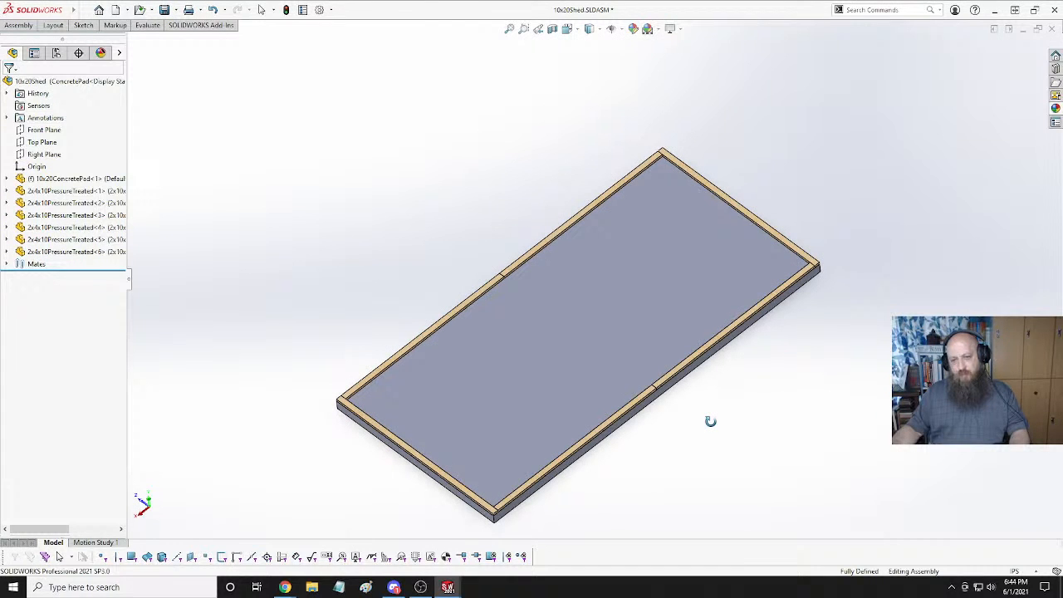
middle_drag(711, 422, 586, 228)
scroll(523, 283, up, 2)
scroll(514, 265, down, 5)
click(586, 221)
click(806, 322)
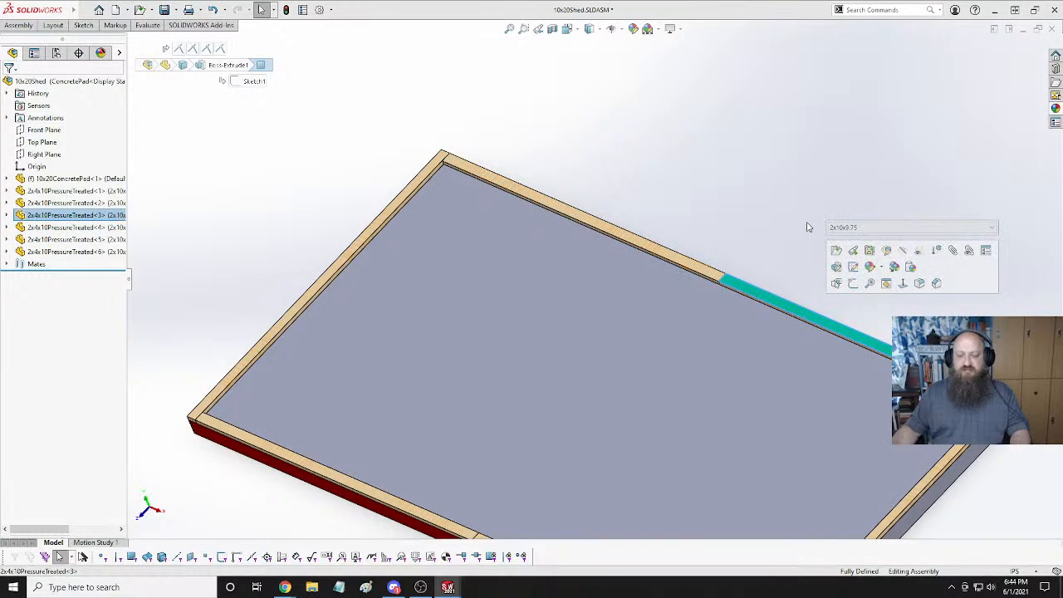
click(765, 177)
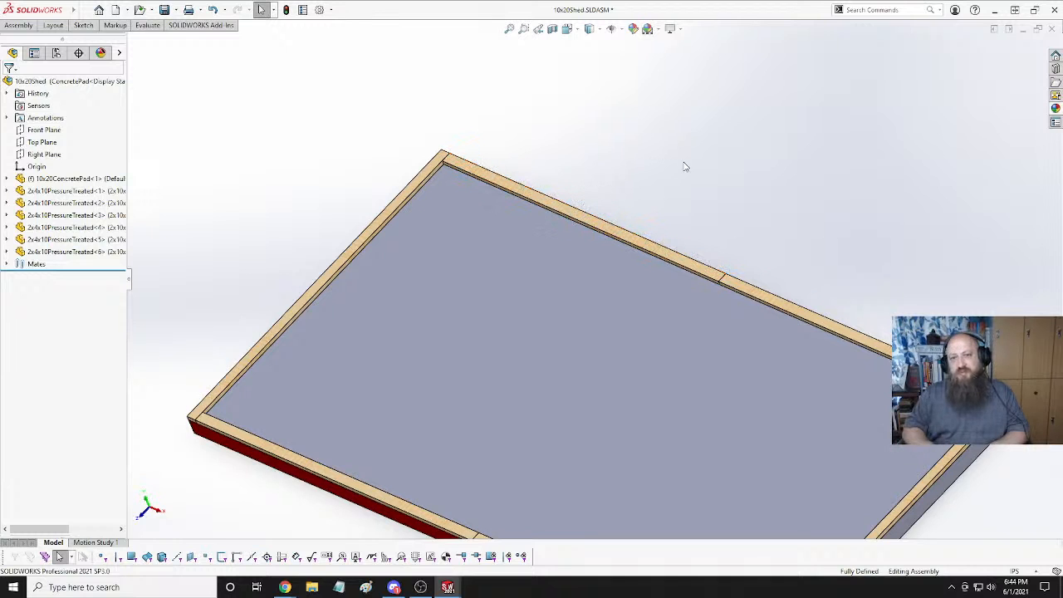
Save the 10x20Shed assembly and orient it to the isometric view.
key(ctrl+s)
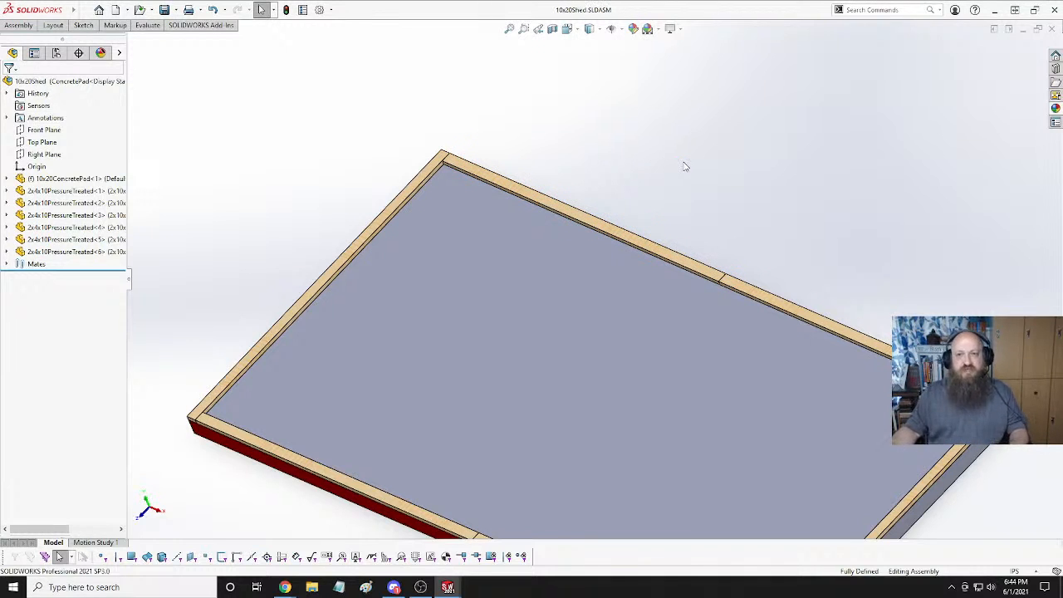
key(space)
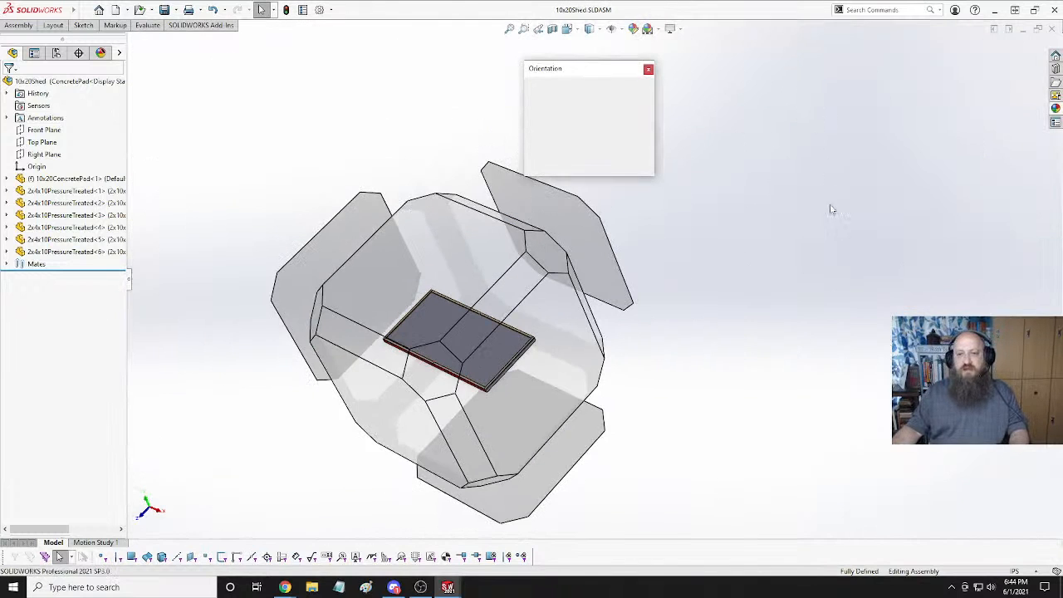
click(649, 103)
click(663, 117)
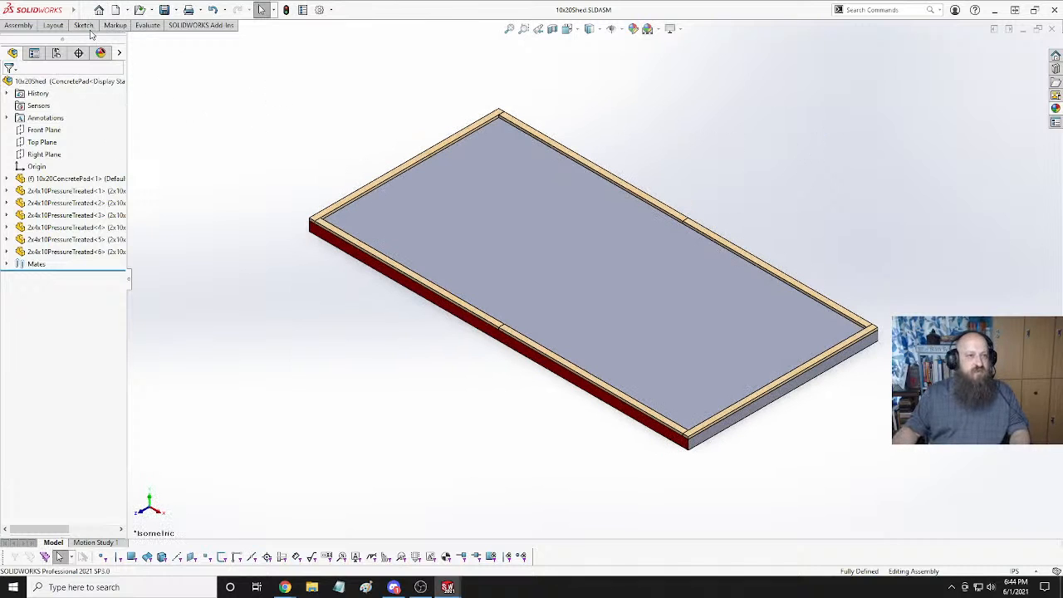
Create a new assembly and place the 2x4x10Framing part in its Default configuration as the first component.
click(19, 26)
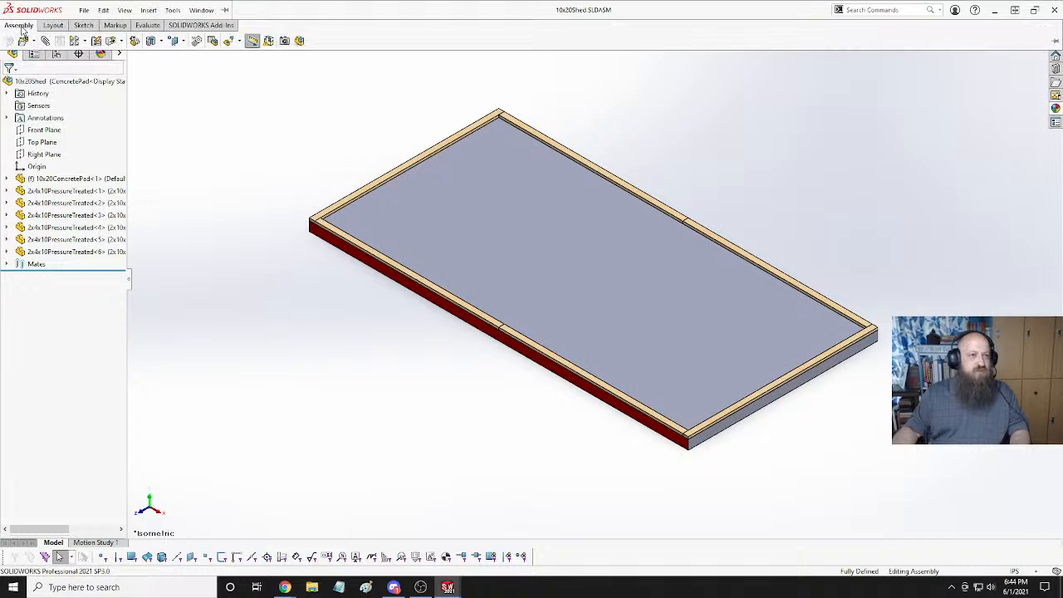
click(84, 9)
click(100, 29)
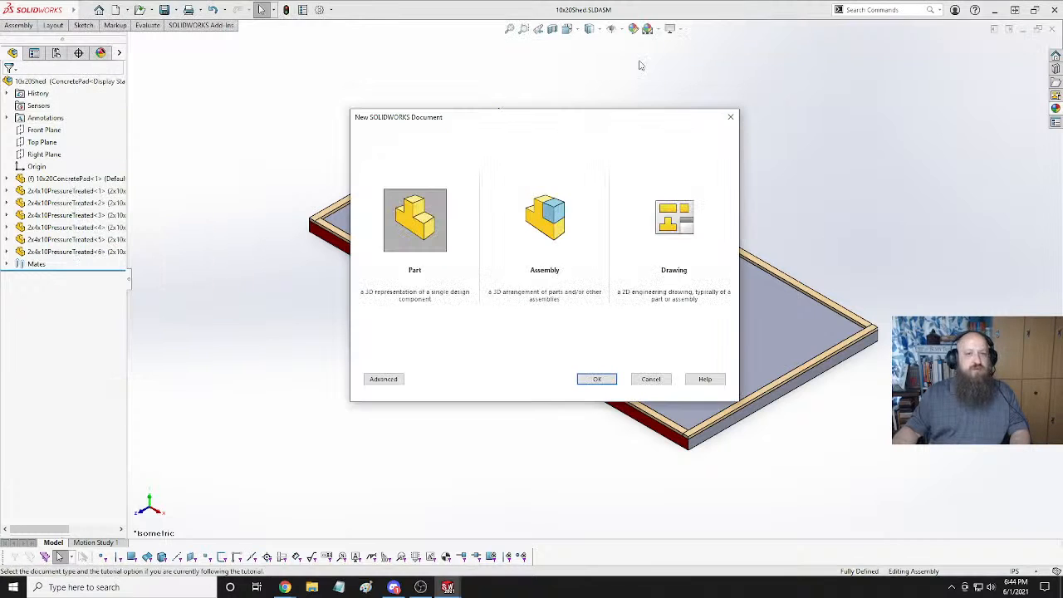
click(592, 287)
click(594, 381)
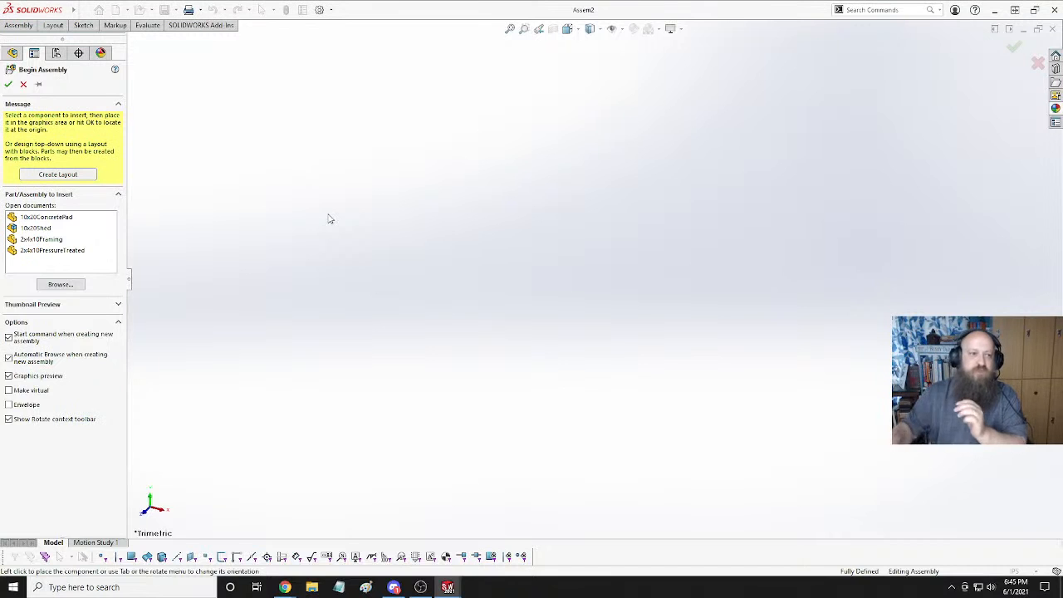
click(45, 241)
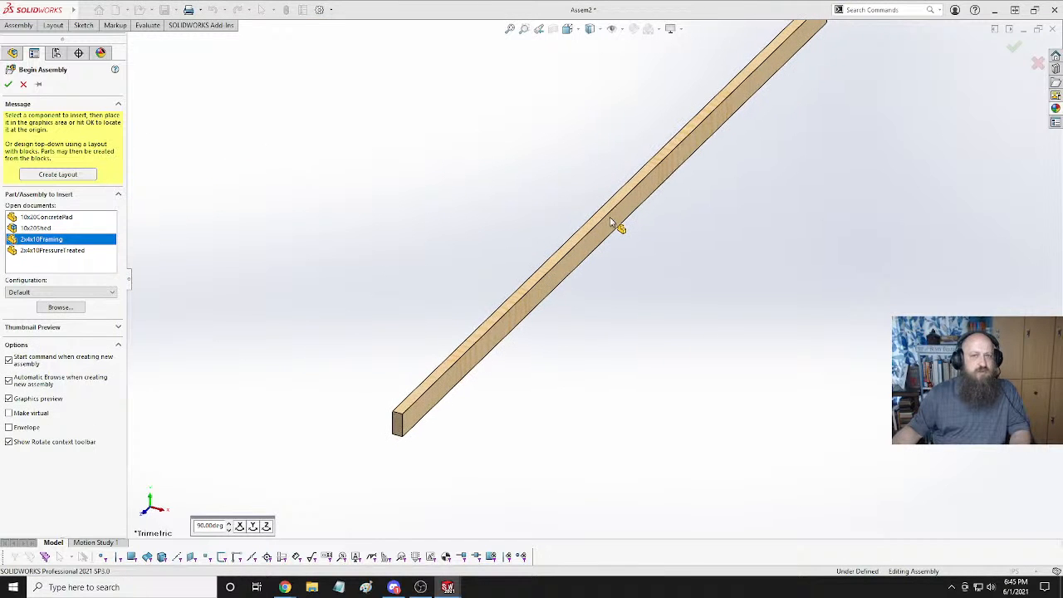
click(625, 104)
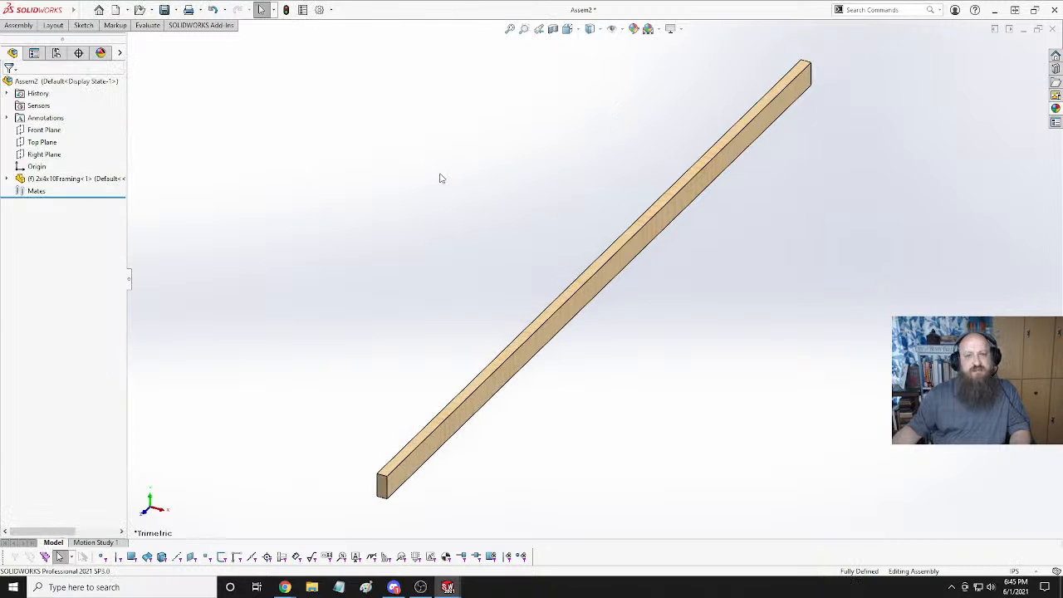
Open the 2x4x10Framing part from the assembly and check its list of configurations.
scroll(441, 177, up, 2)
scroll(441, 177, down, 6)
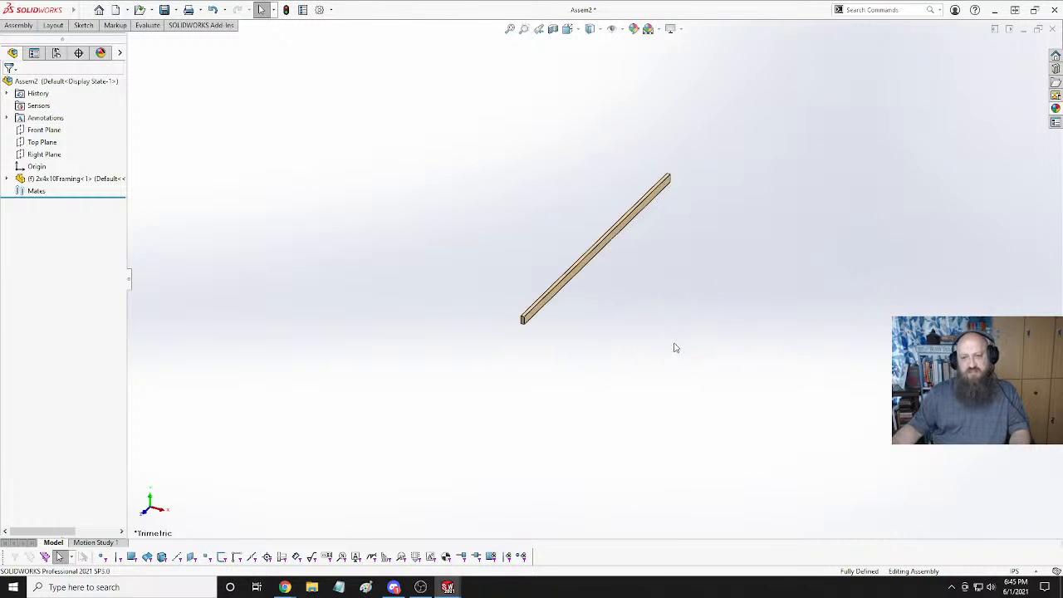
middle_drag(674, 348, 611, 245)
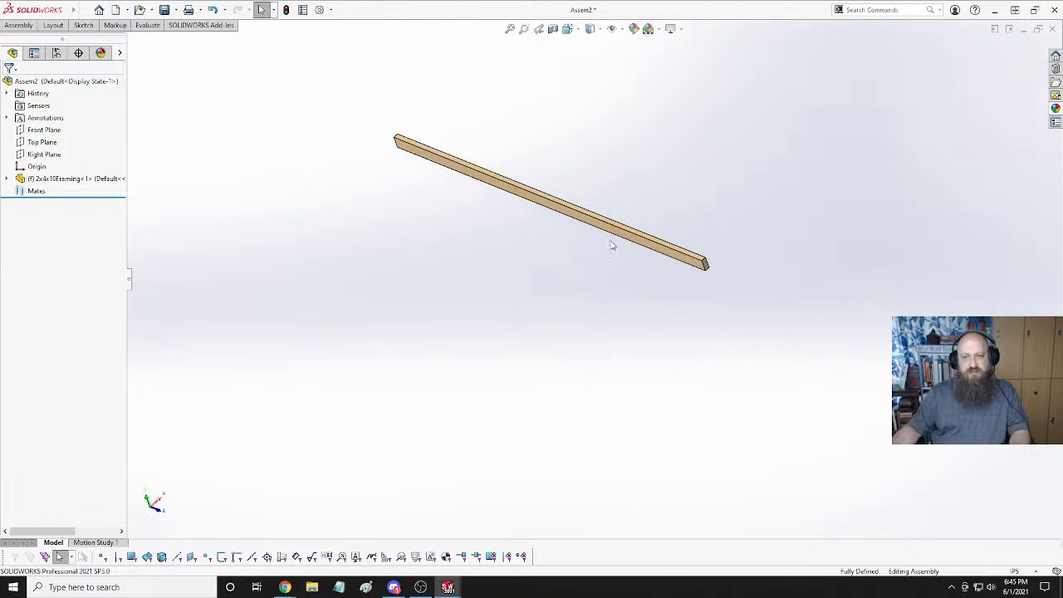
right_click(624, 238)
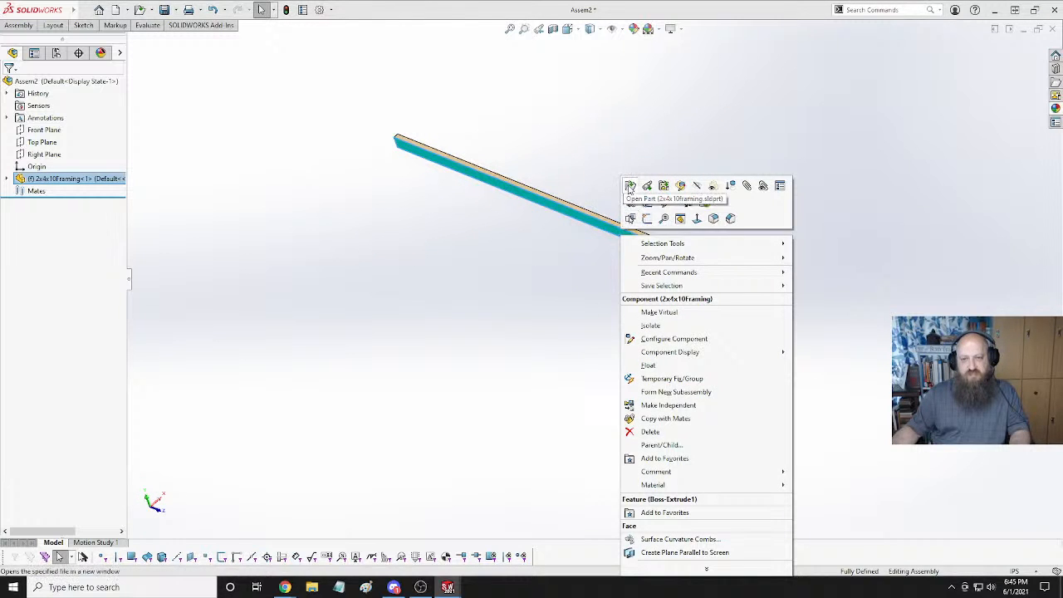
click(630, 186)
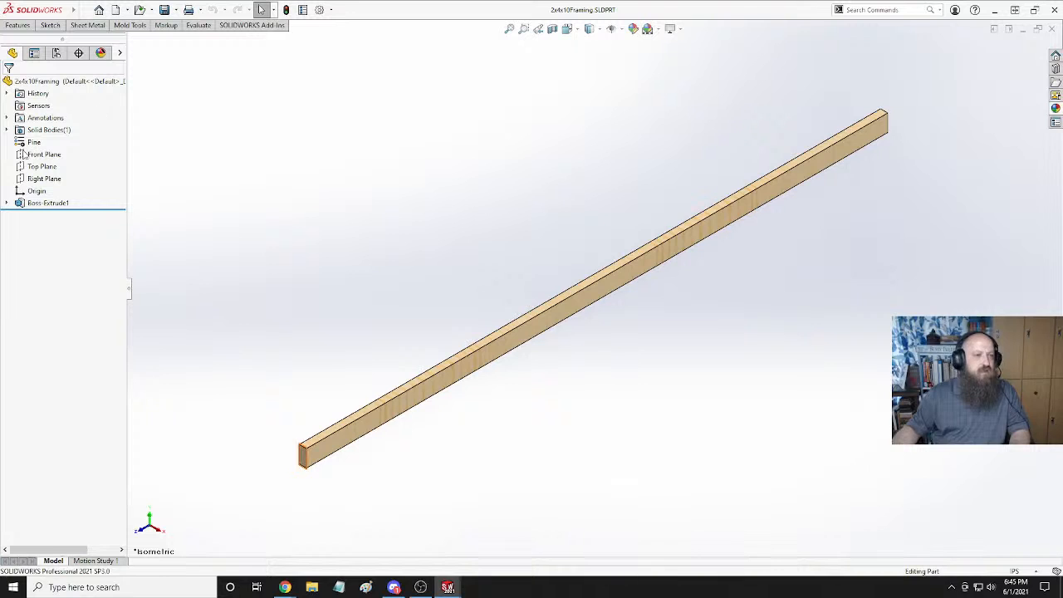
click(57, 53)
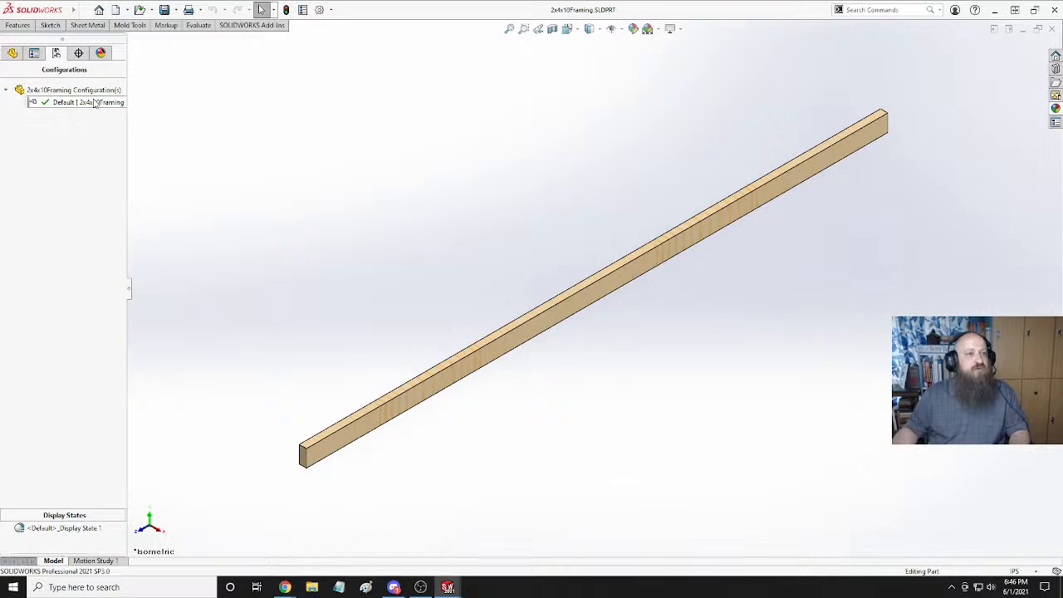
click(12, 53)
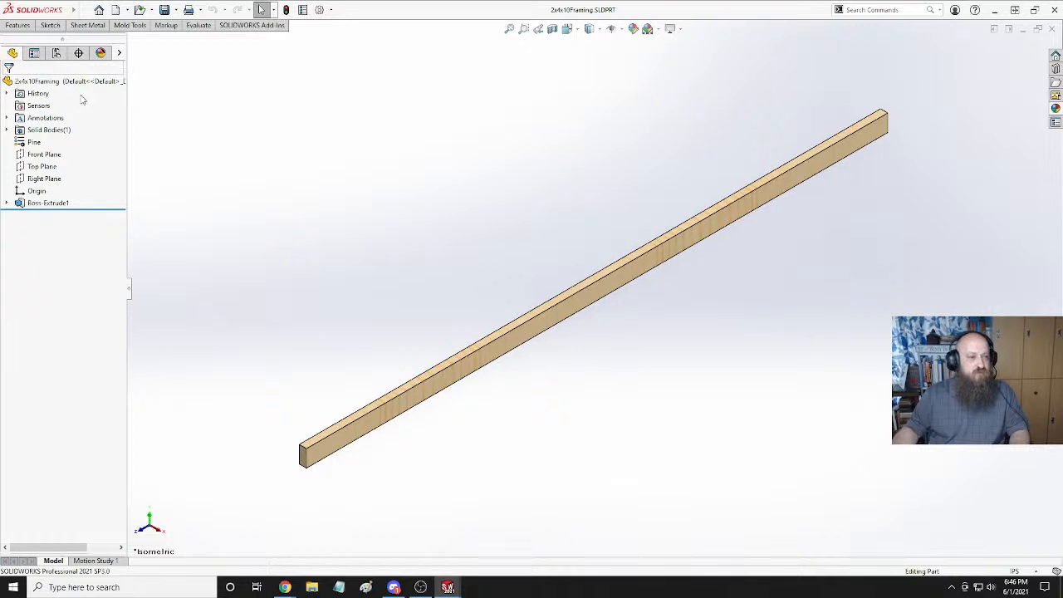
Switch back to the unsaved new assembly and orient the framing board to the isometric view.
key(ctrl+Tab)
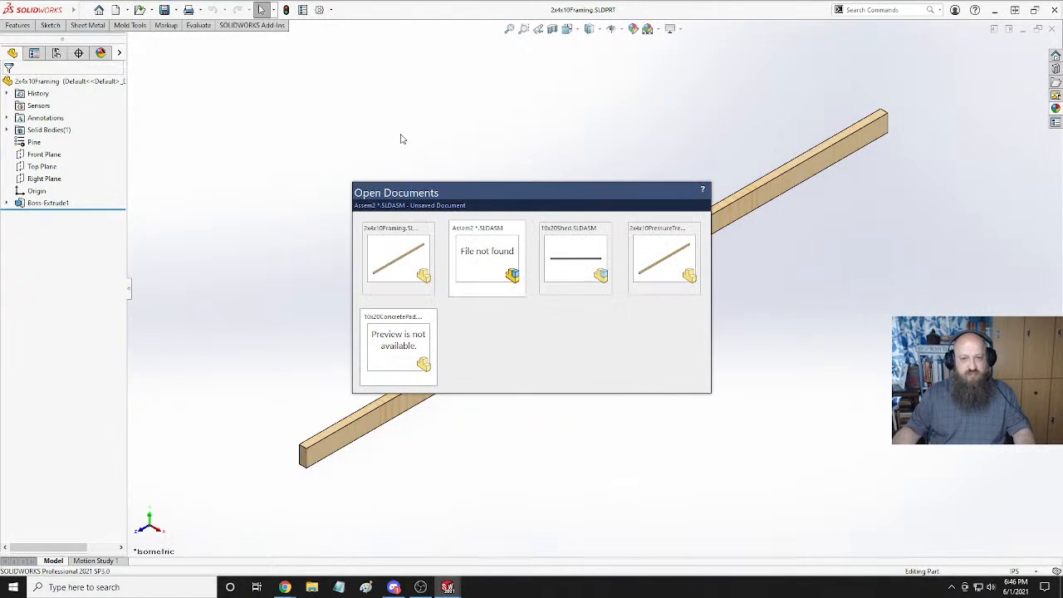
key(ctrl+Tab)
key(ctrl+Tab)
key(ctrl+Tab)
key(ctrl+Tab)
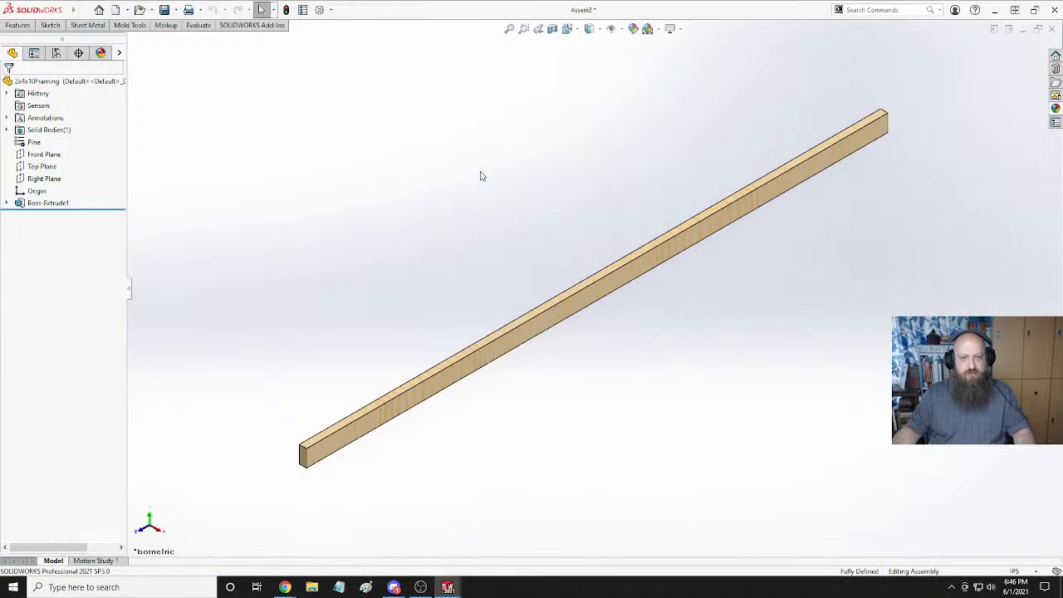
middle_drag(553, 258, 375, 300)
key(space)
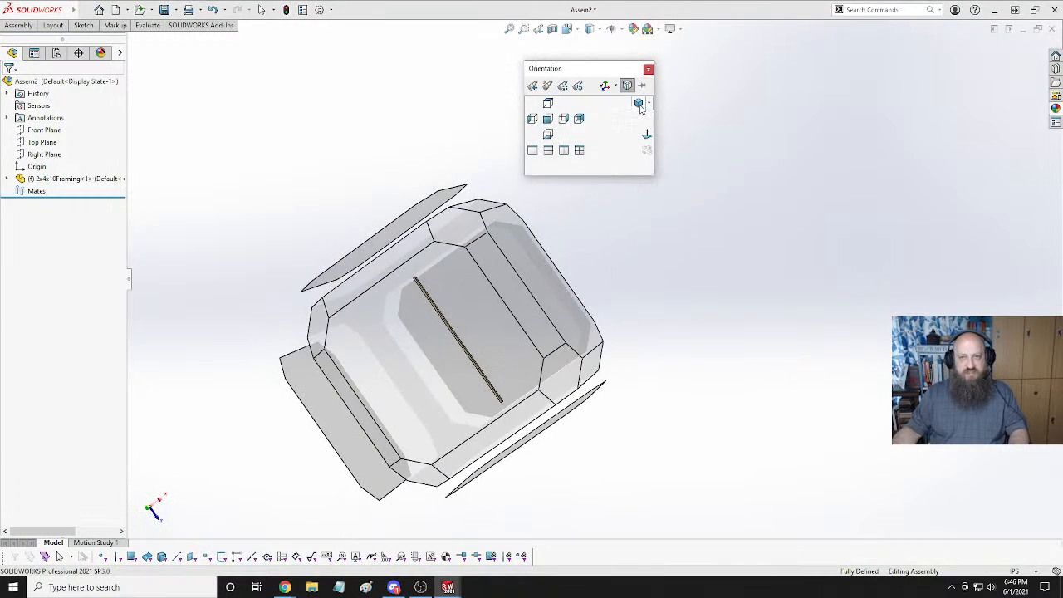
click(636, 106)
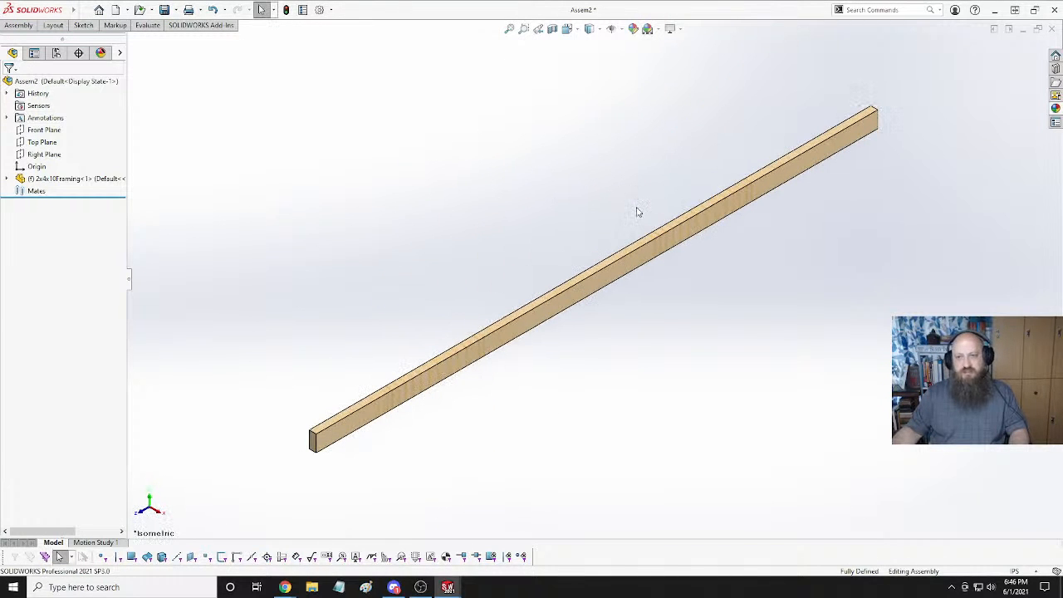
Inspect the framing board's ends in the front and back views and return to the isometric view.
key(space)
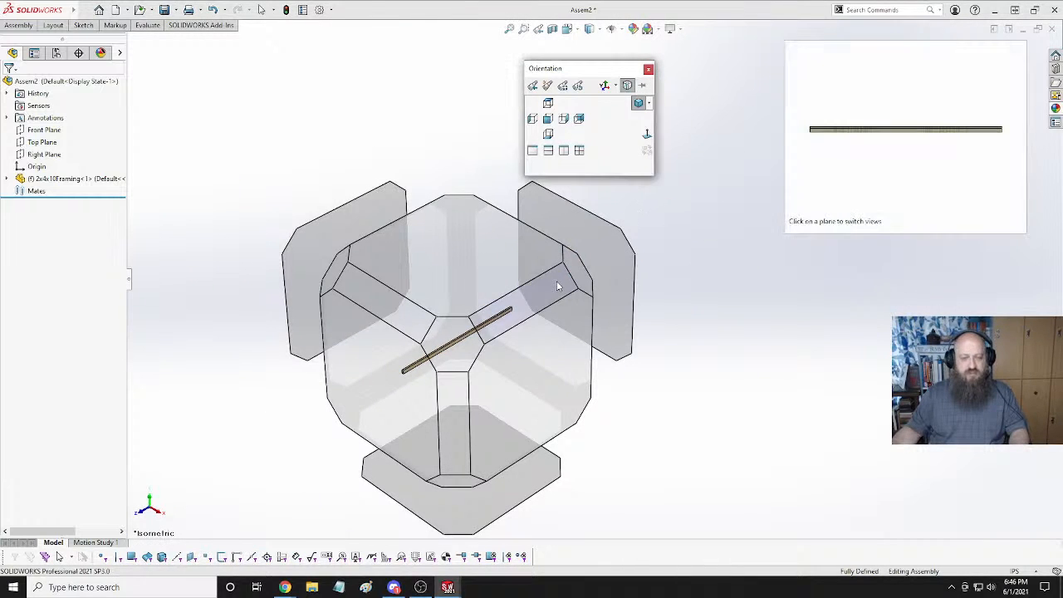
click(382, 398)
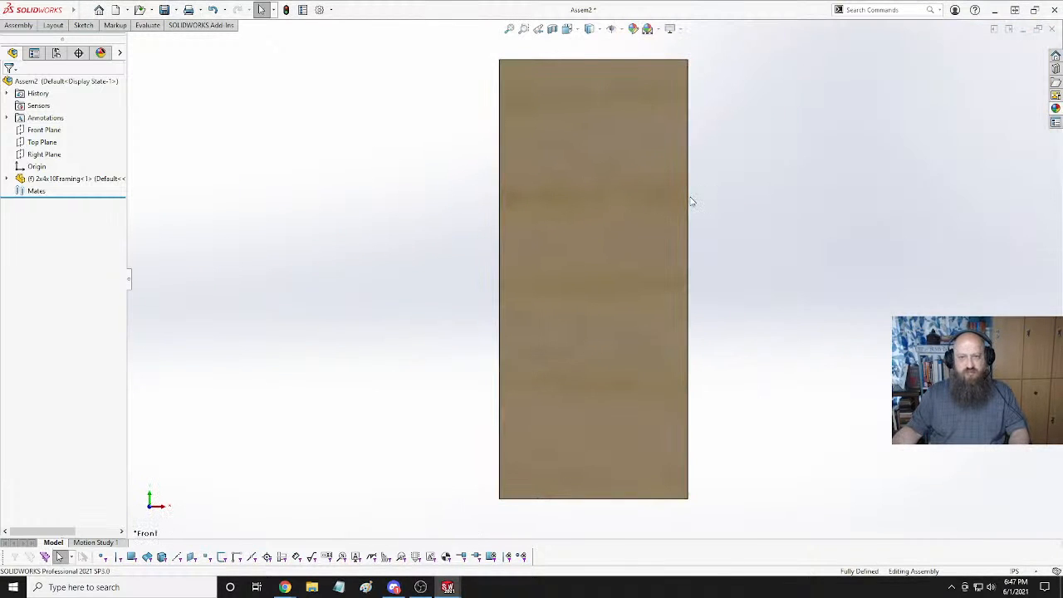
right_click(817, 147)
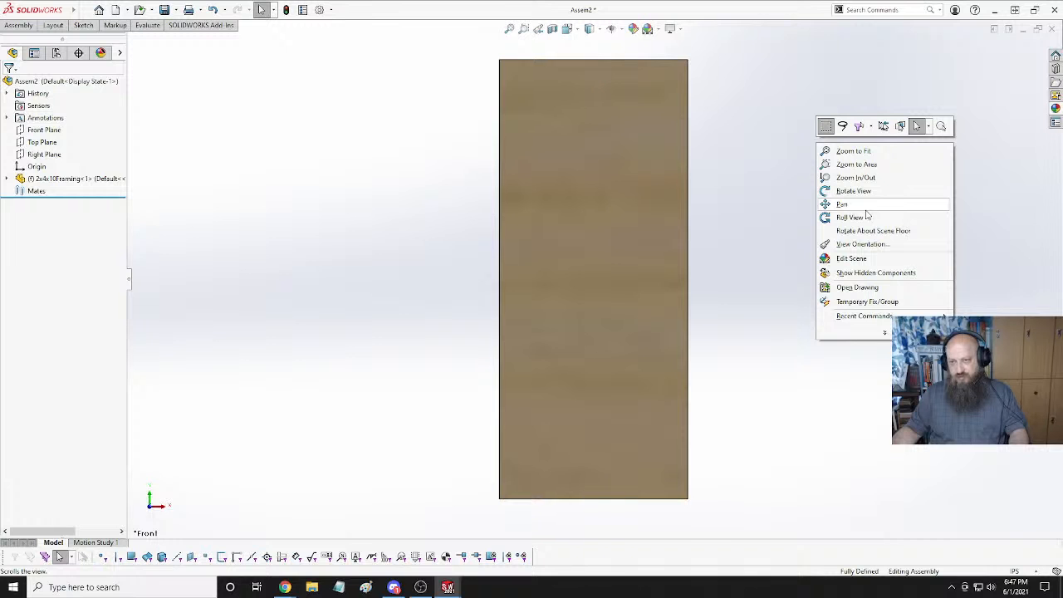
click(762, 57)
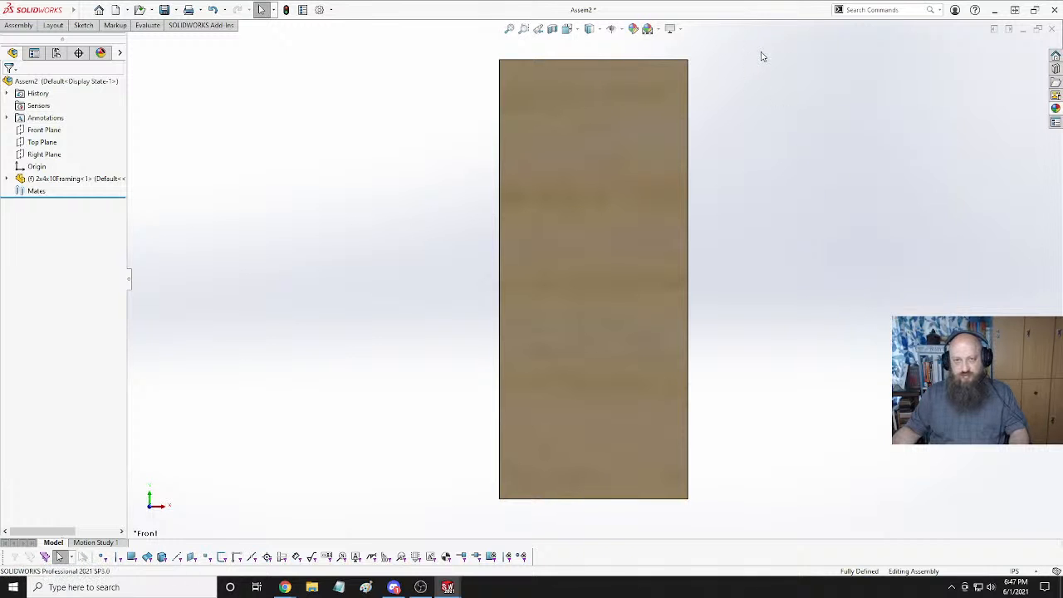
key(f)
key(space)
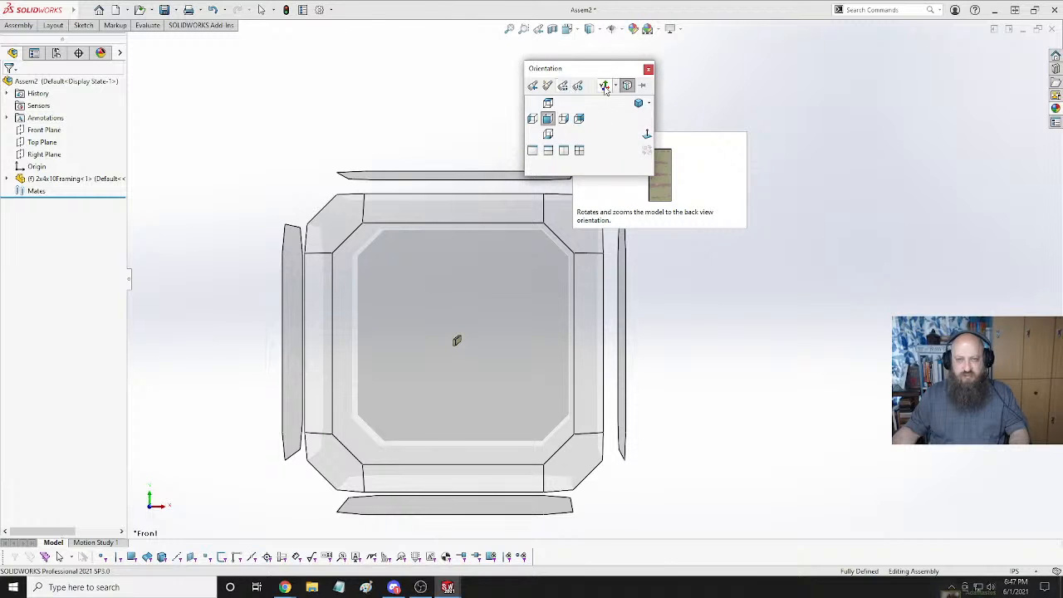
click(647, 135)
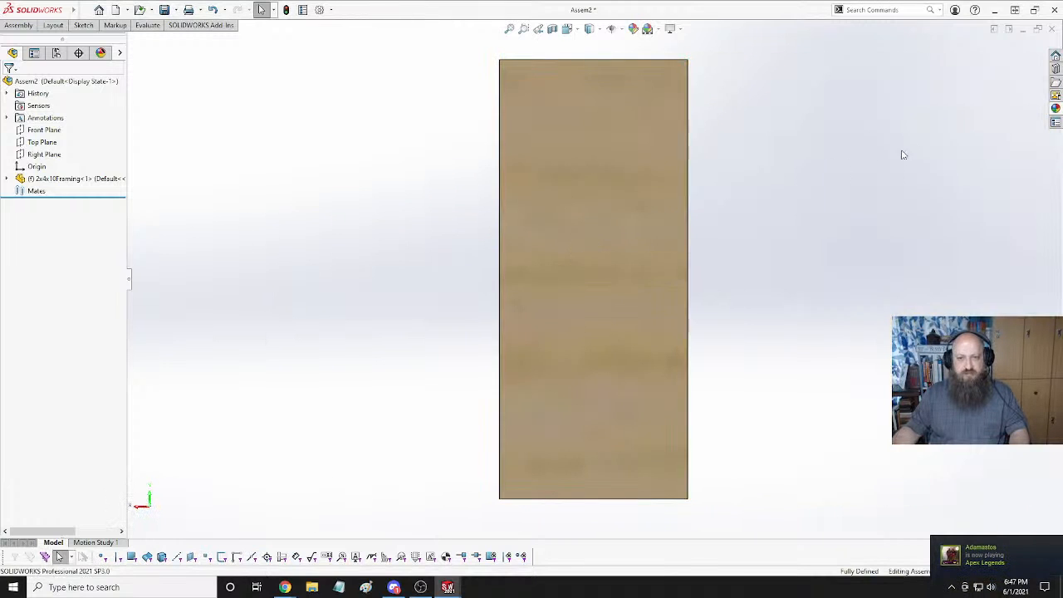
key(space)
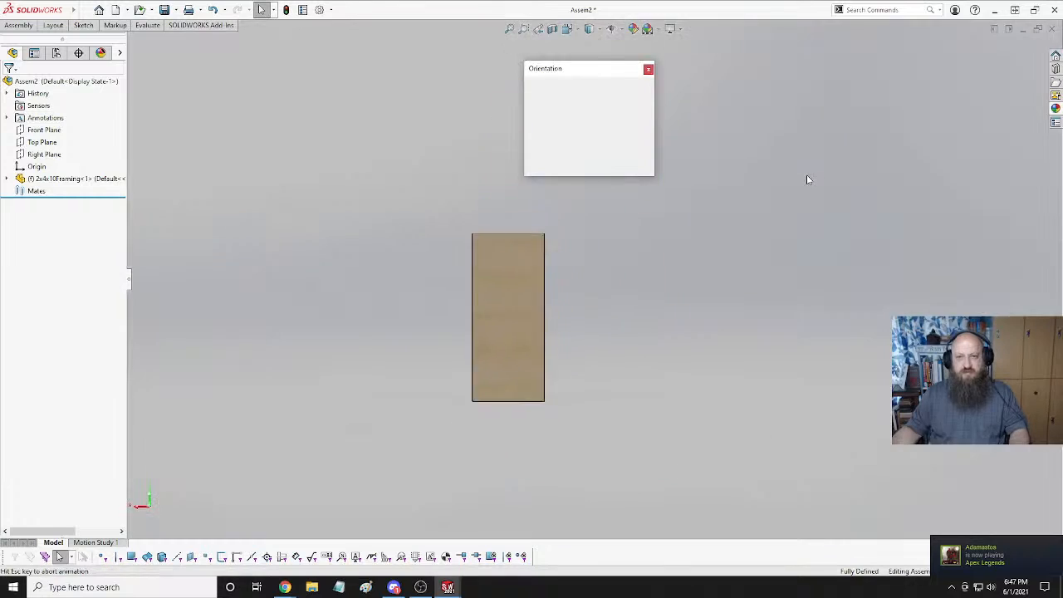
click(636, 103)
key(ctrl+7)
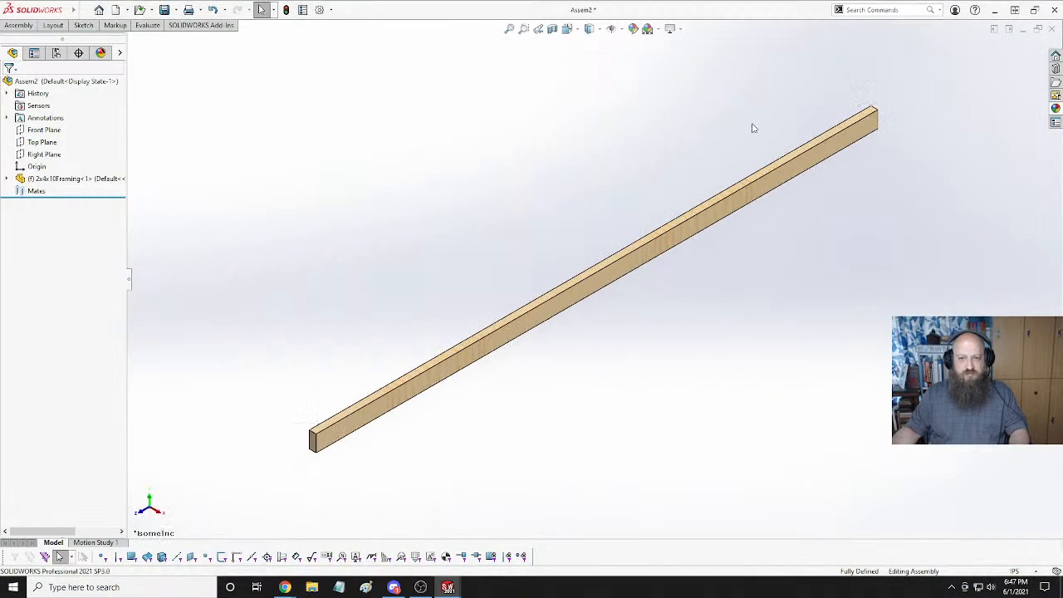
Examine the framing board's end face by selecting it and orienting the view normal to it.
key(space)
click(368, 379)
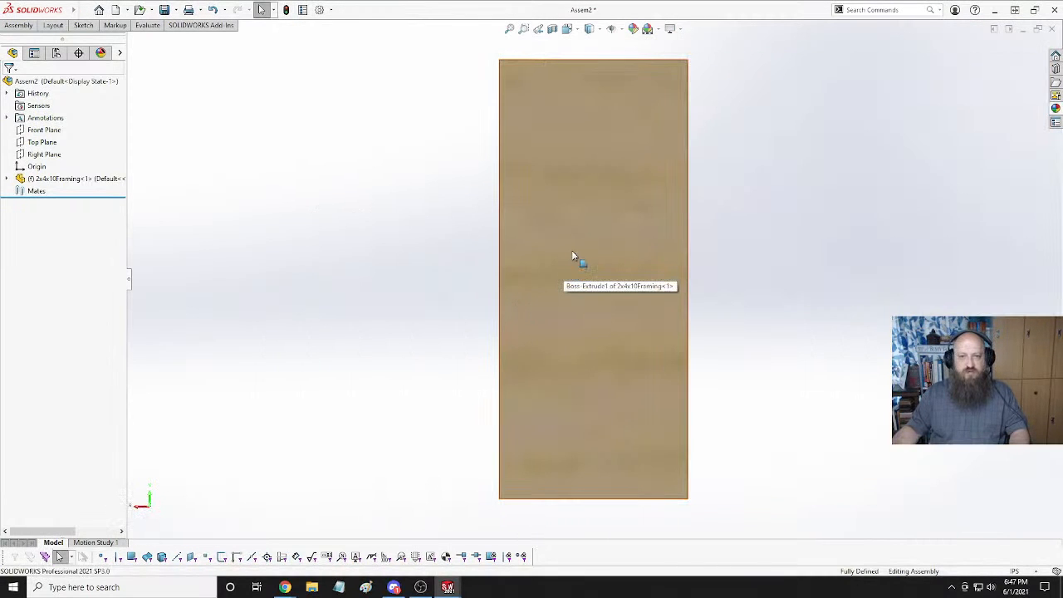
click(582, 259)
key(space)
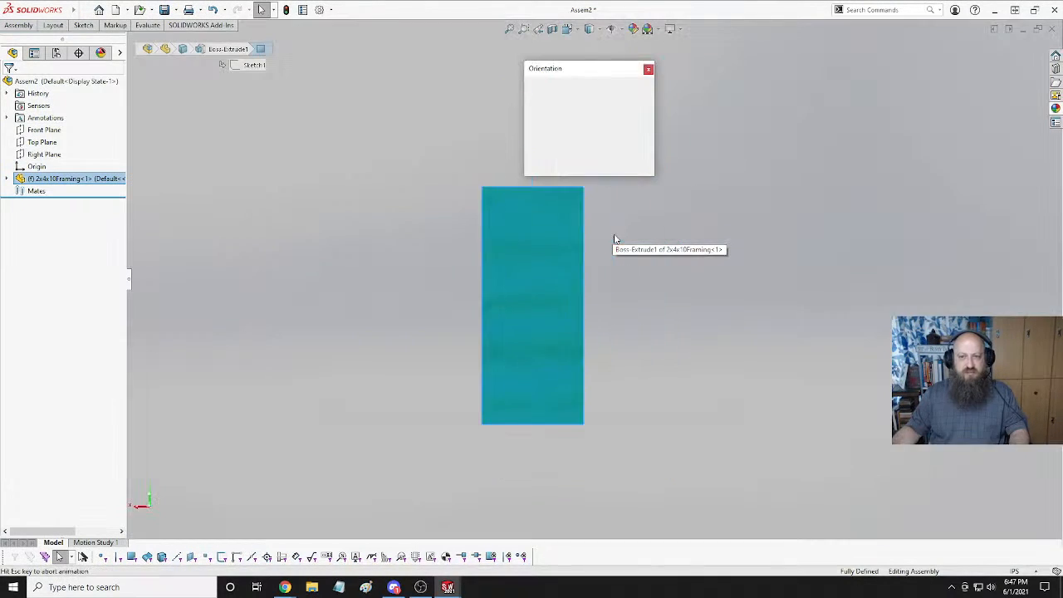
click(647, 135)
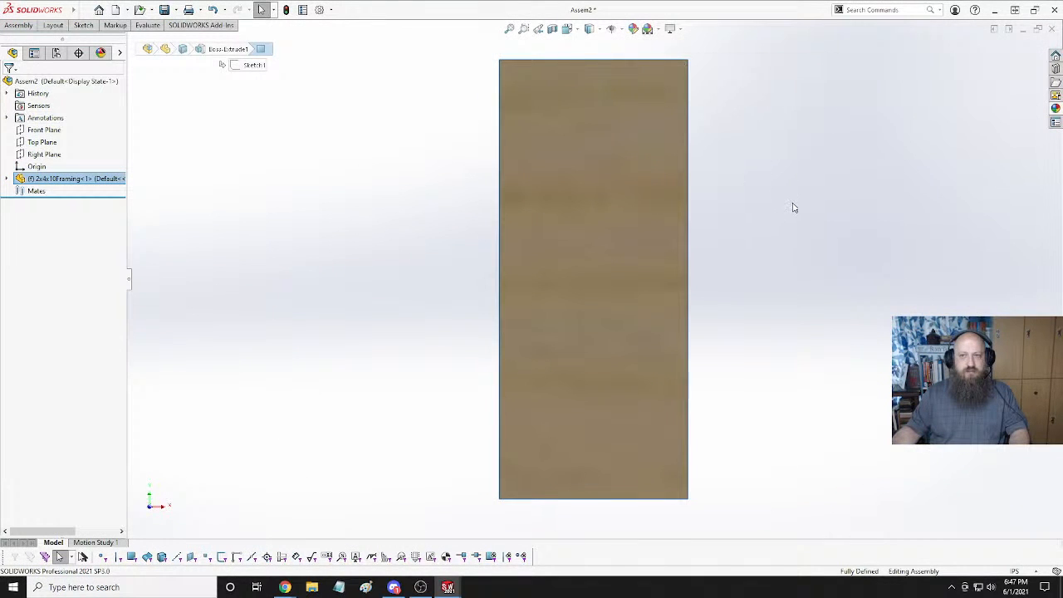
Return to the isometric view and save the new assembly in the 10x20Shed folder as BackWallSubAss.
key(space)
click(647, 133)
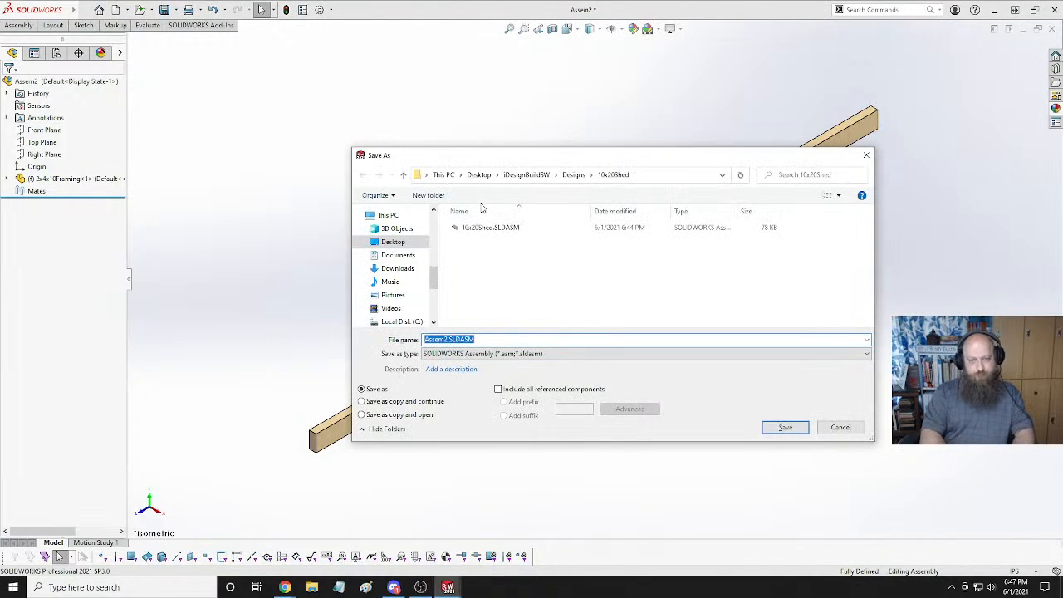
text(BackWallSubAss)
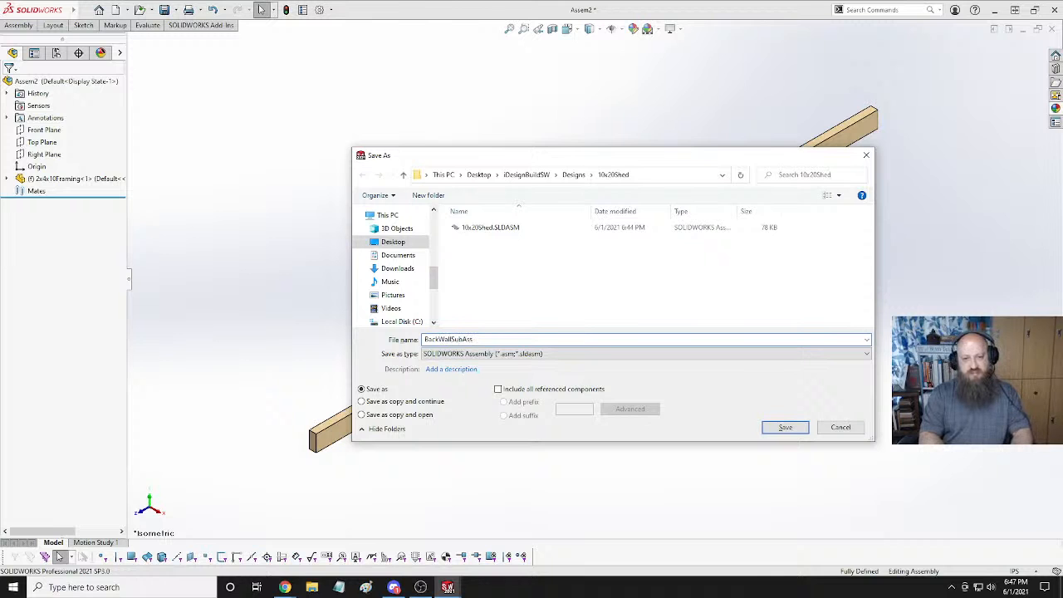
key(Return)
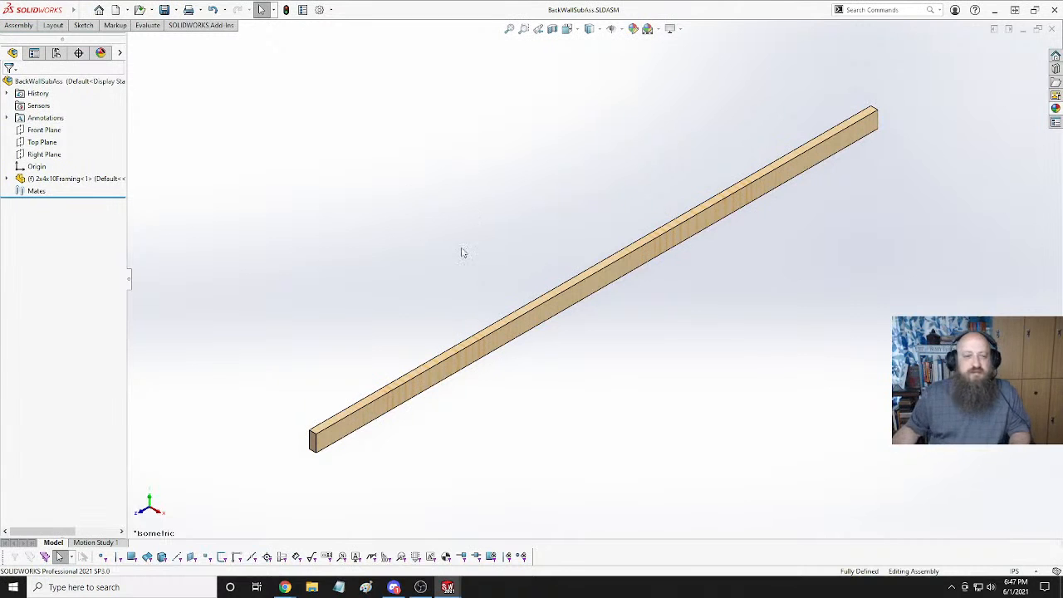
Add a second 2x4x10Framing board to the assembly by copying the existing board and placing it beyond its end.
middle_drag(387, 271, 539, 76)
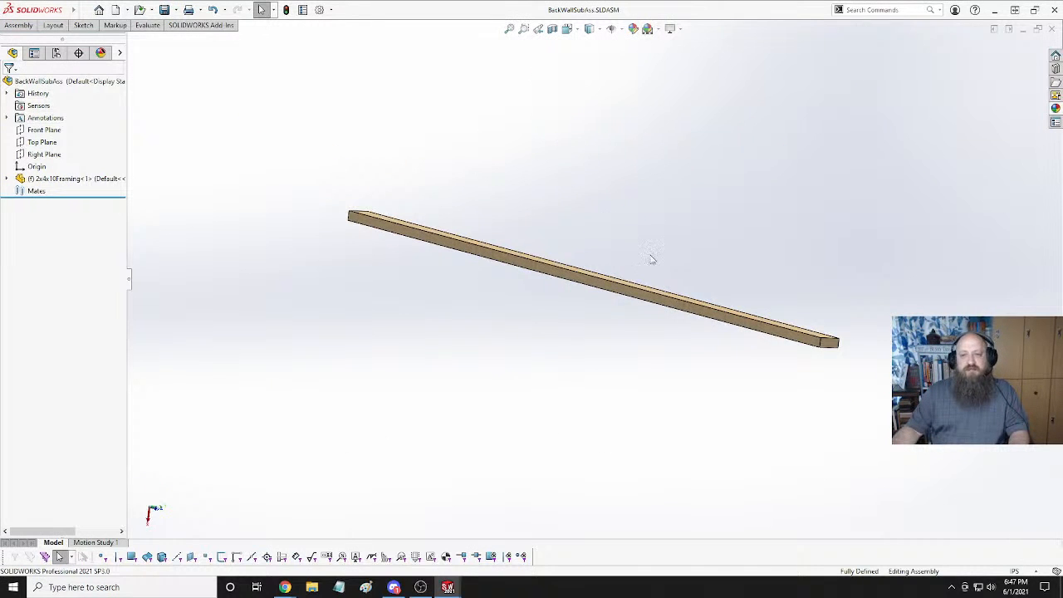
middle_drag(652, 260, 524, 186)
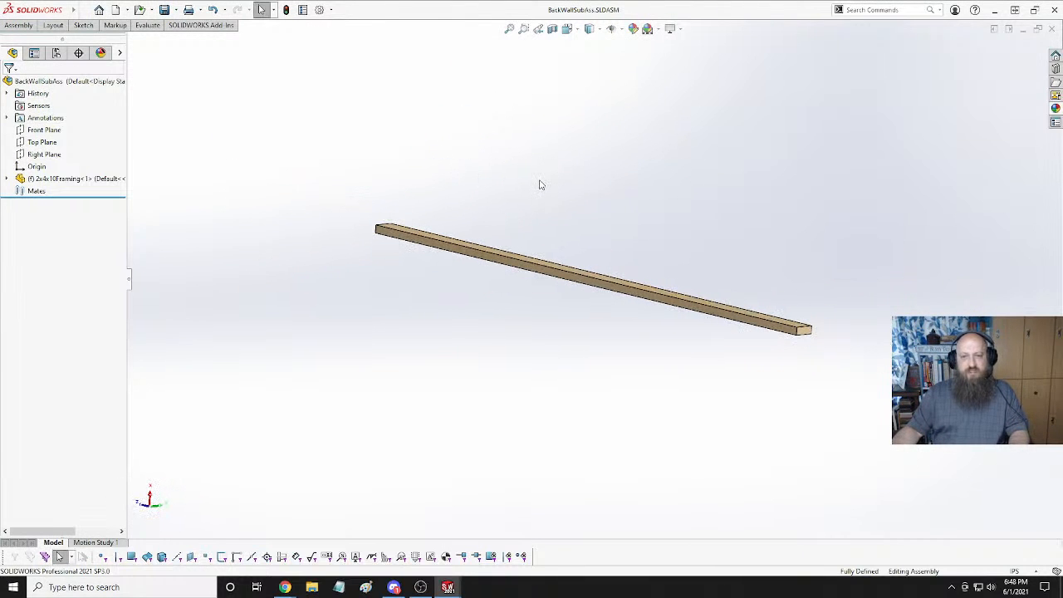
scroll(540, 184, down, 4)
scroll(541, 187, up, 9)
scroll(766, 389, down, 2)
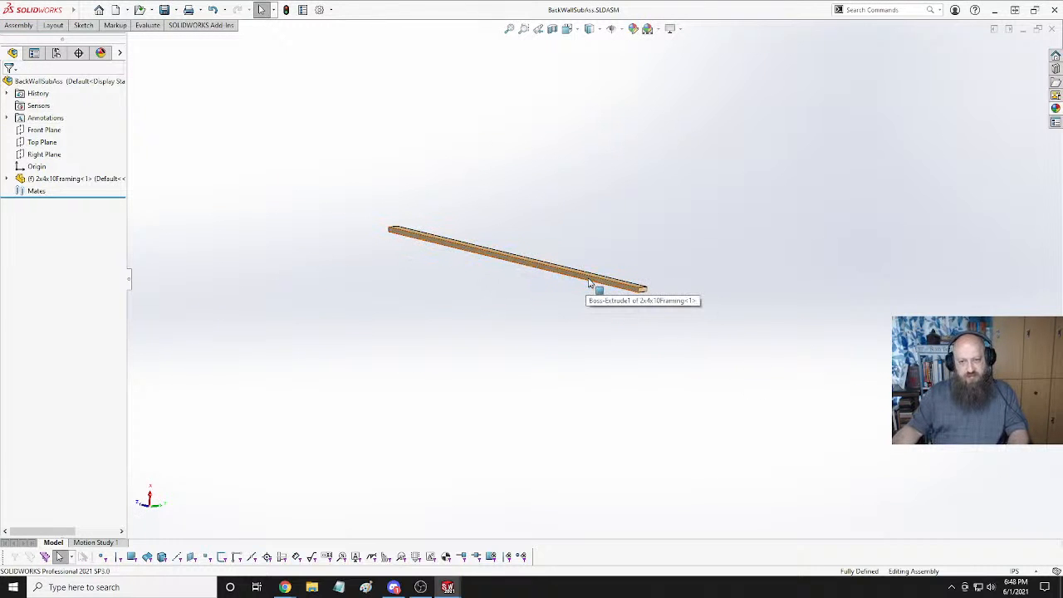
ctrl+drag(607, 285, 909, 258)
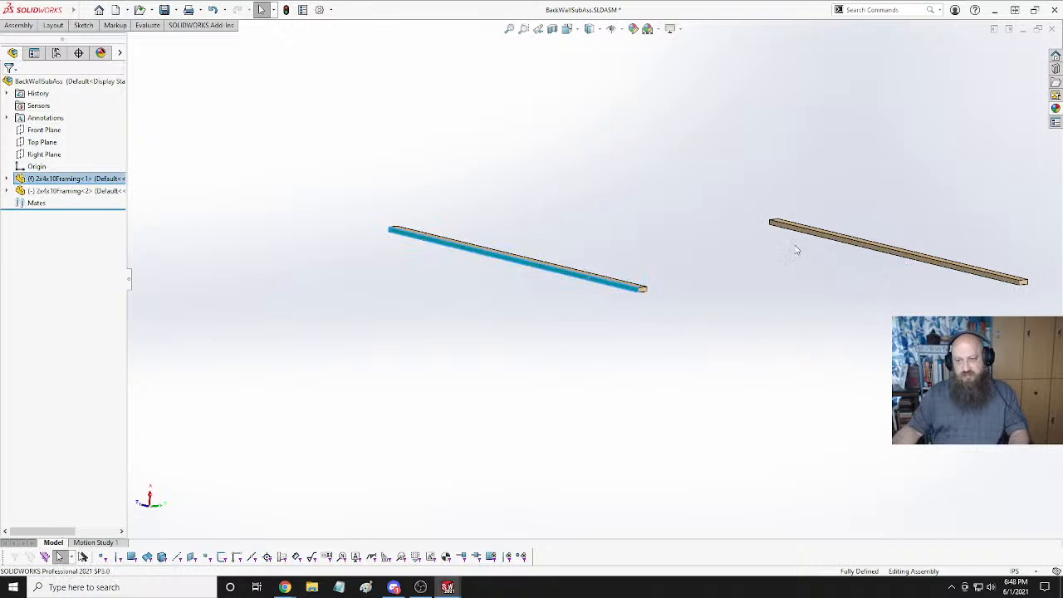
click(752, 278)
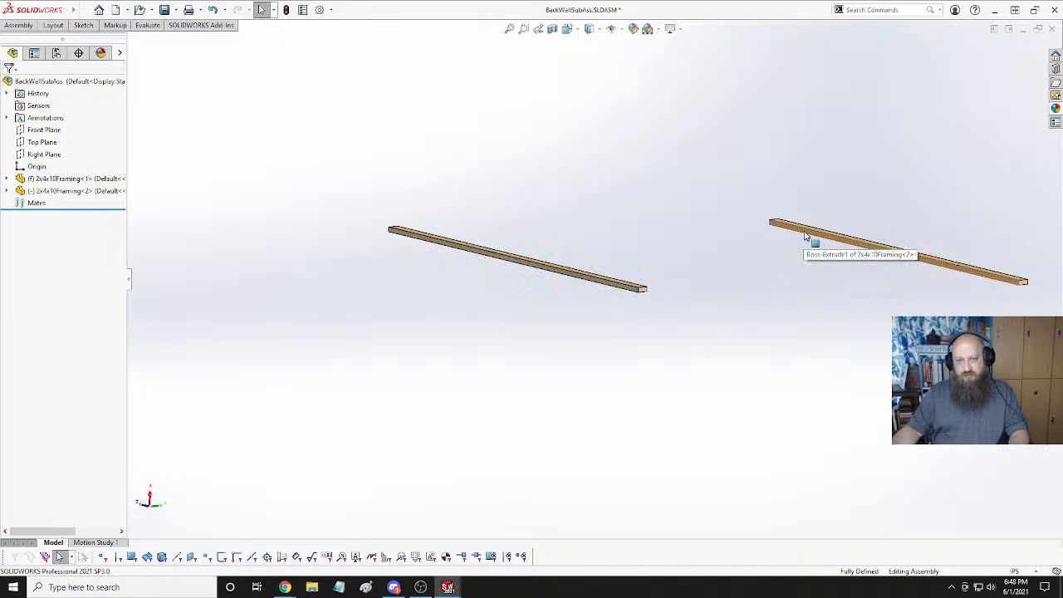
Mate the copied board's long narrow side face coincident with the matching side face of the original board.
click(804, 237)
scroll(606, 300, up, 2)
scroll(619, 292, down, 5)
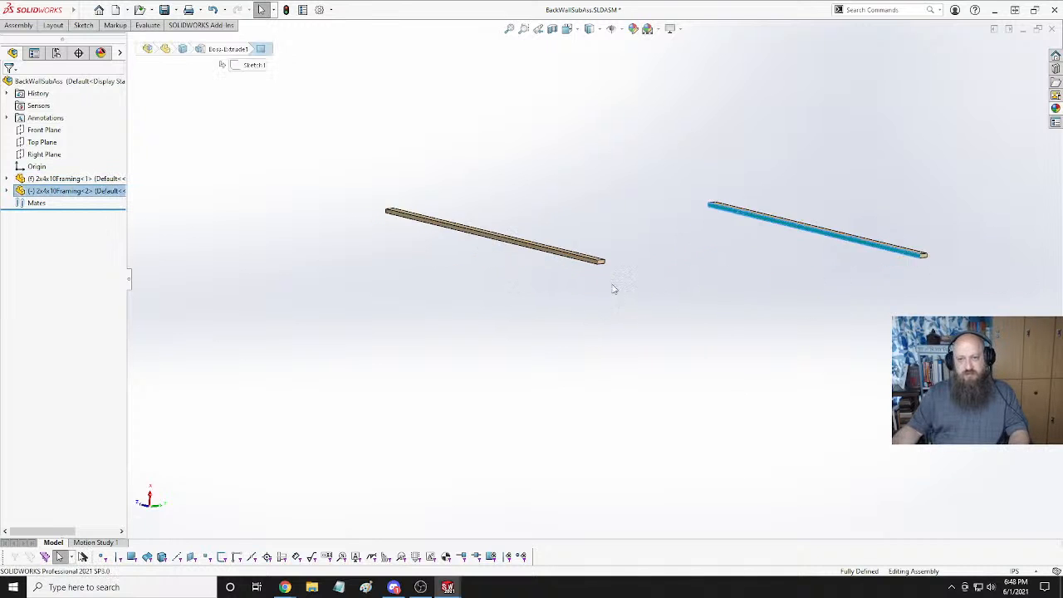
ctrl+click(541, 239)
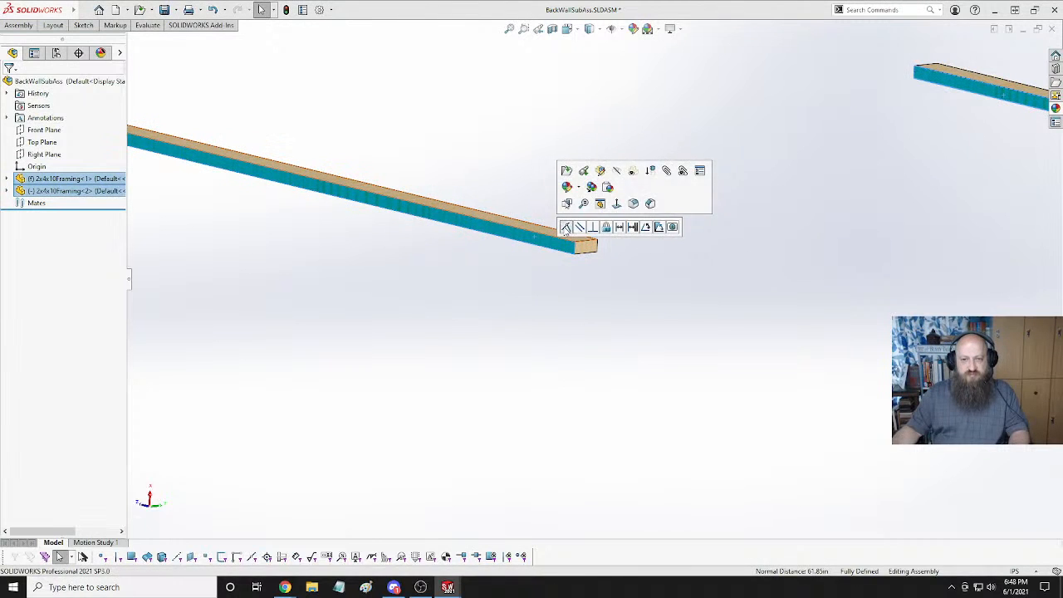
click(566, 227)
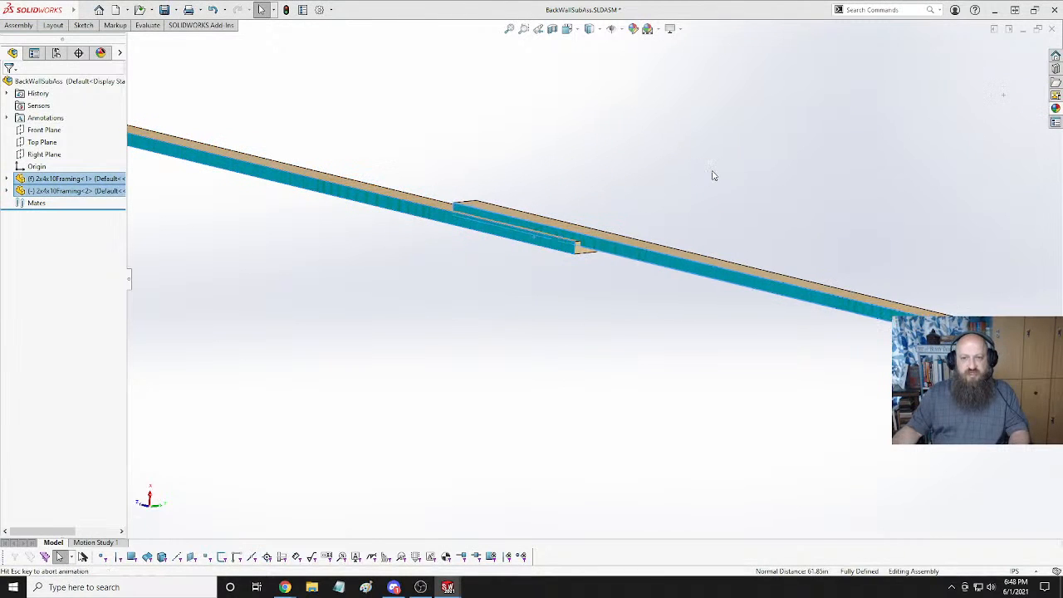
Mate the wide upper faces of the two framing boards coincident so they lie flush.
click(614, 238)
ctrl+click(366, 191)
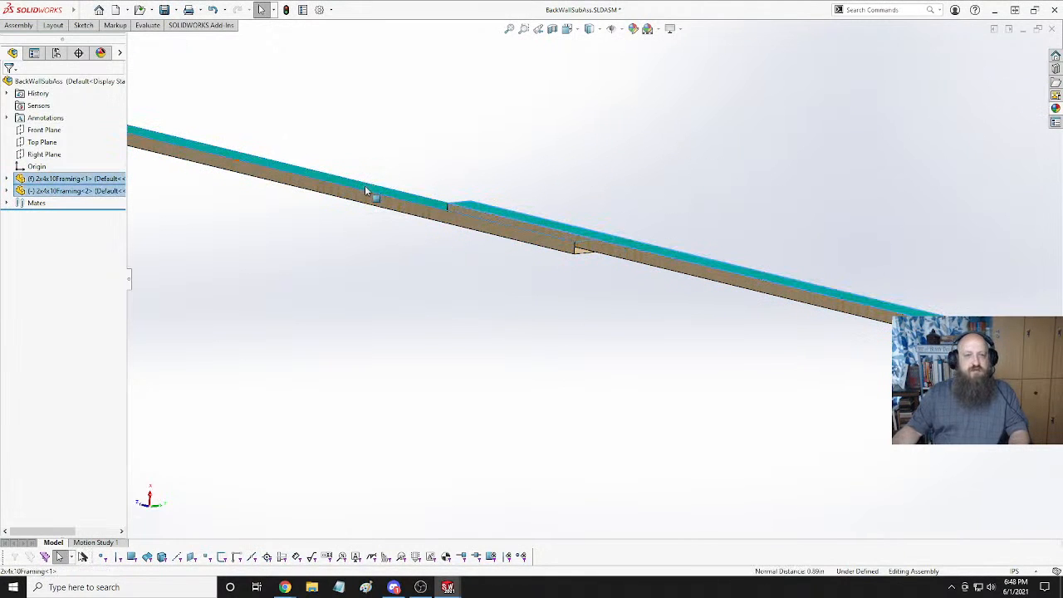
click(397, 178)
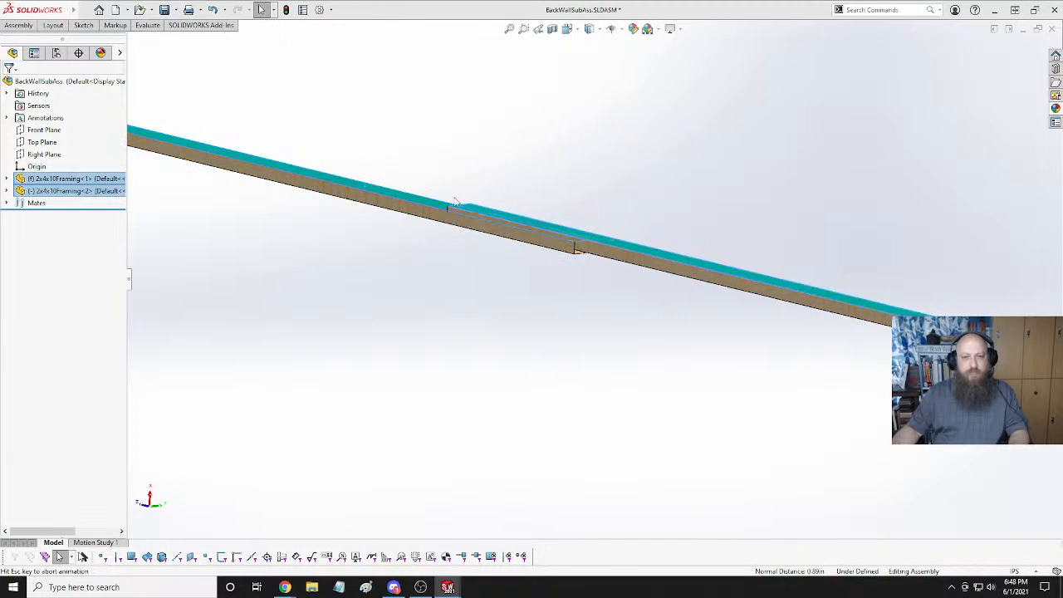
click(631, 288)
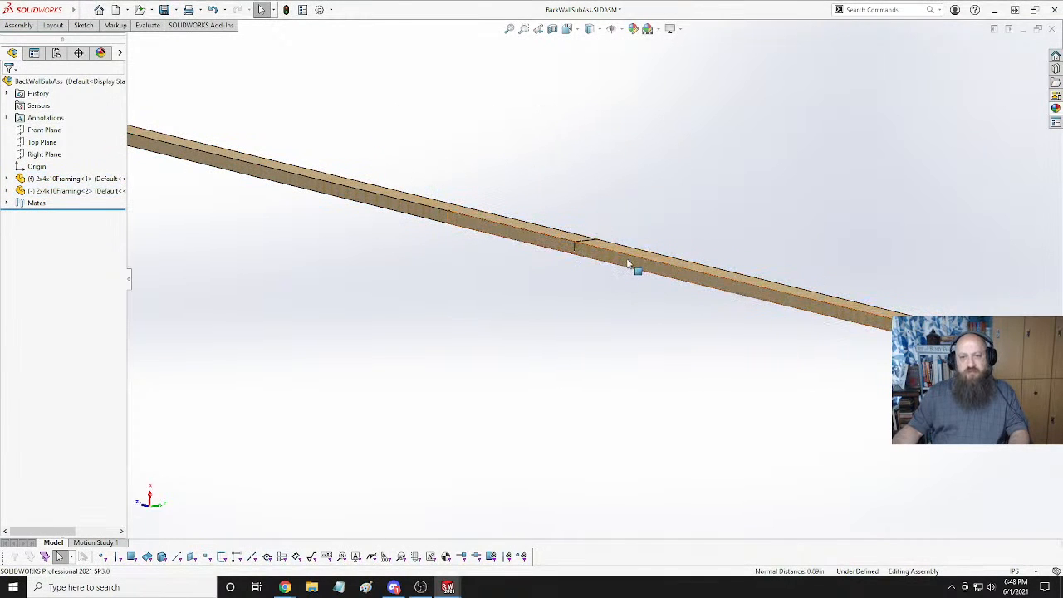
Slide the copied board away along its length and mate its near end face coincident with the original board's end face.
drag(628, 265, 640, 335)
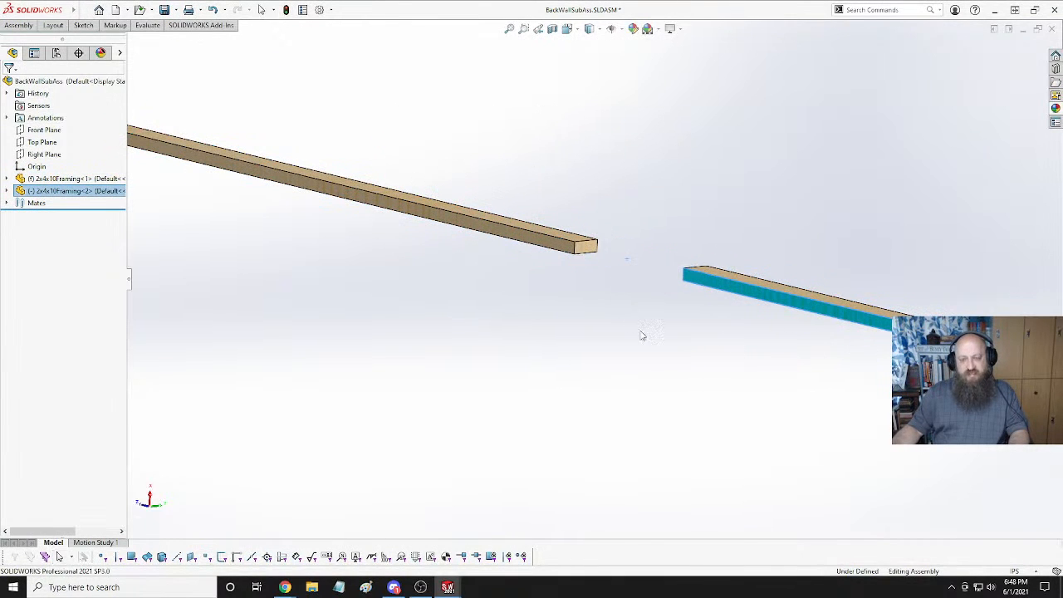
click(560, 324)
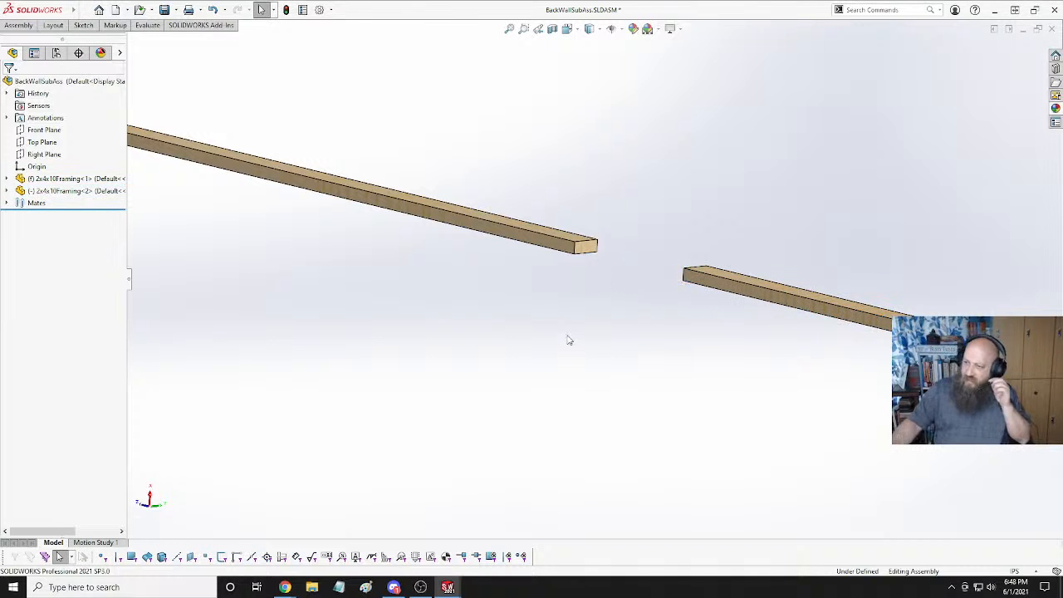
middle_drag(570, 340, 701, 308)
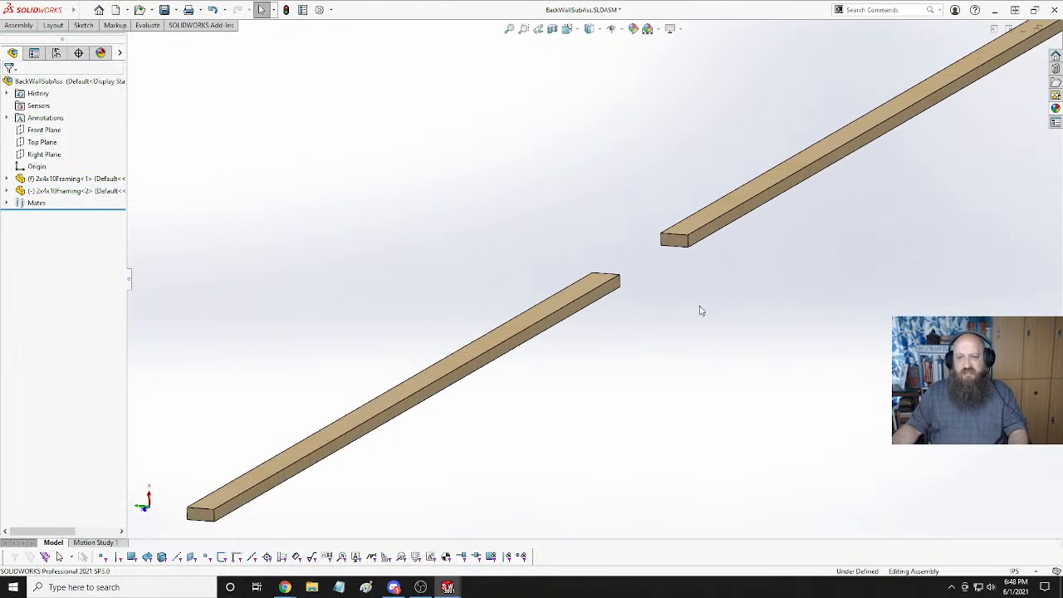
click(679, 242)
middle_drag(735, 372, 577, 341)
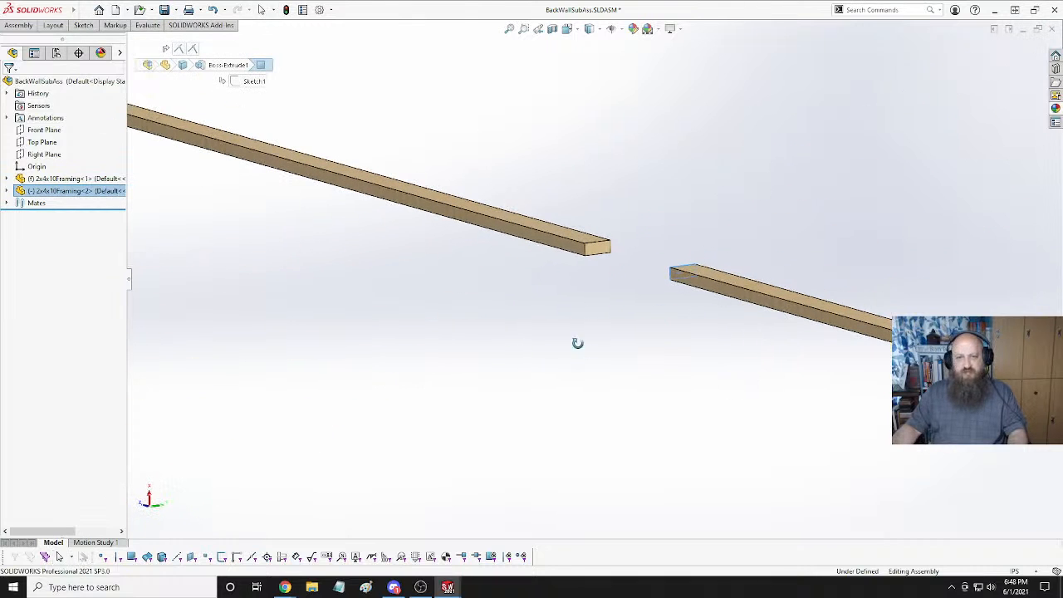
ctrl+click(603, 257)
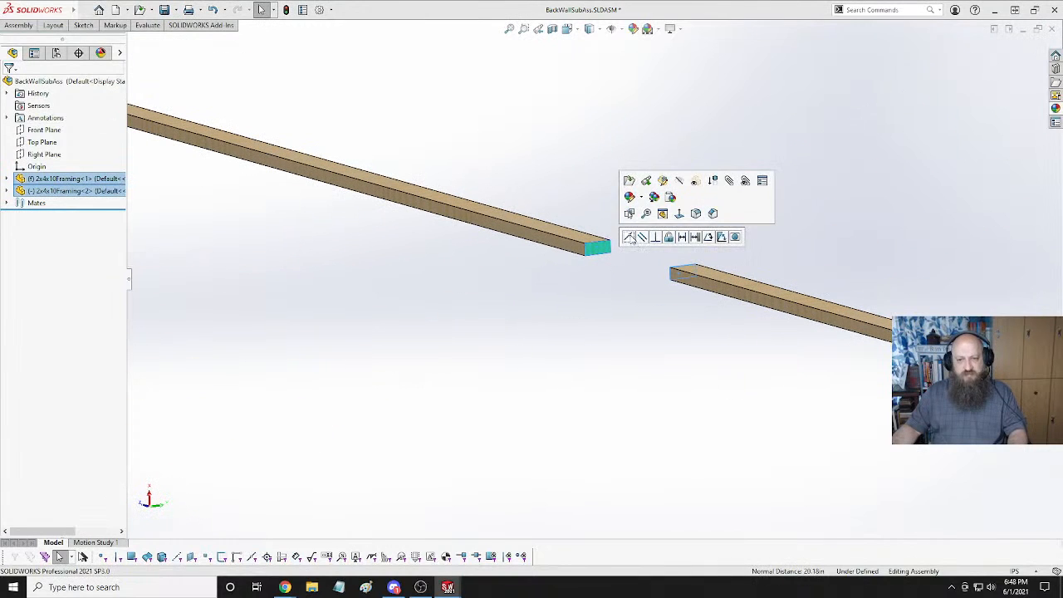
click(633, 235)
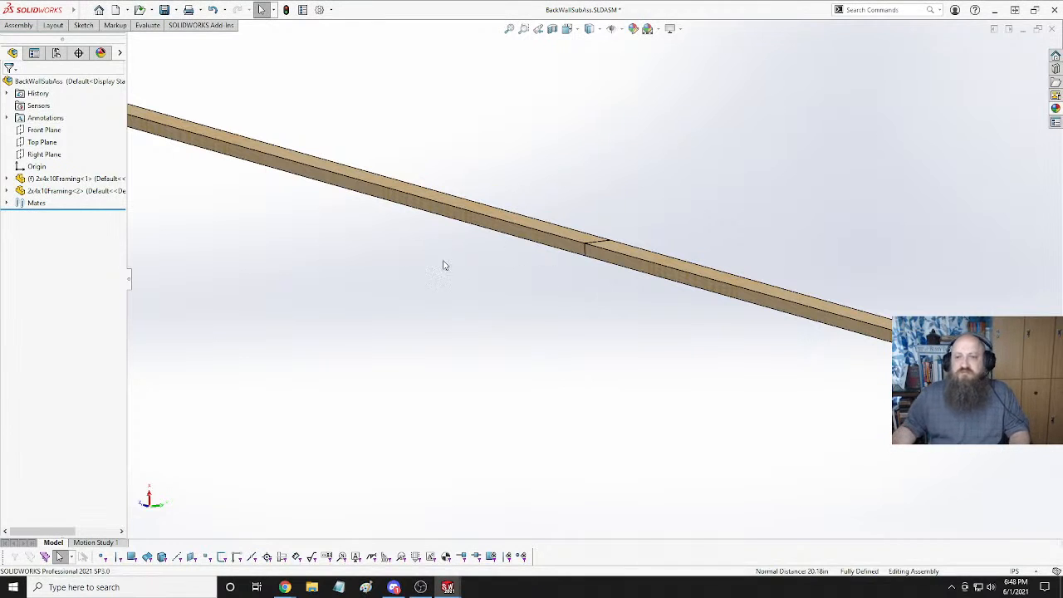
Inspect the two end-to-end framing boards and their joint from several angles.
key(f)
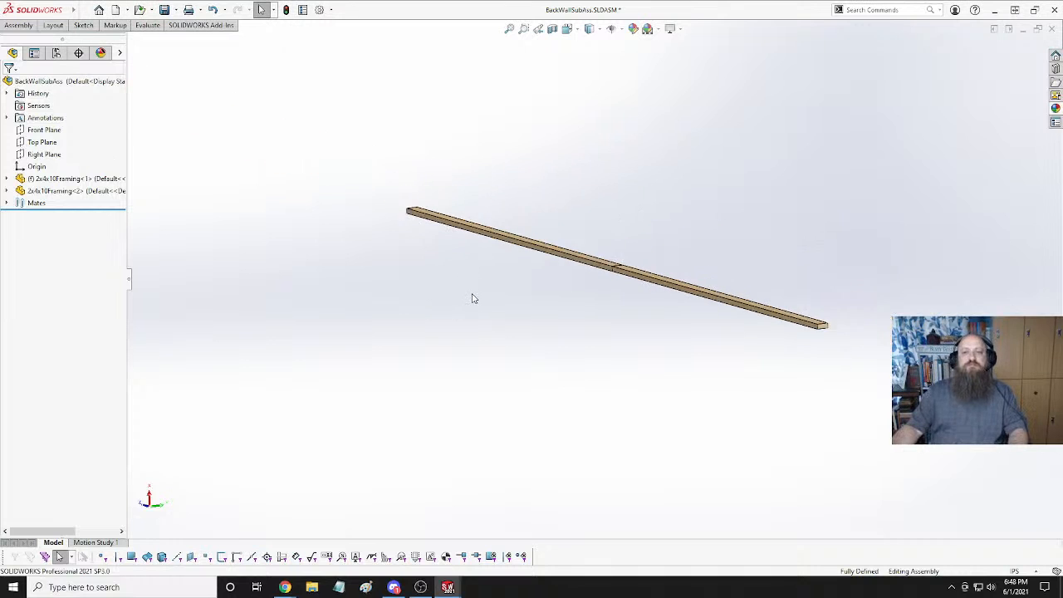
middle_drag(473, 299, 637, 295)
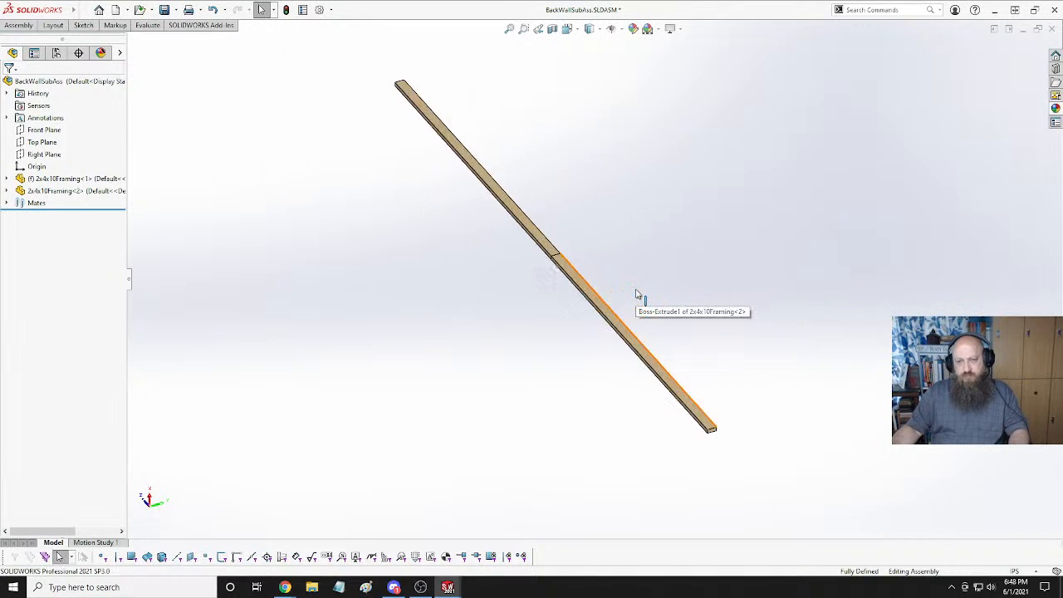
scroll(590, 264, down, 4)
middle_drag(456, 236, 440, 278)
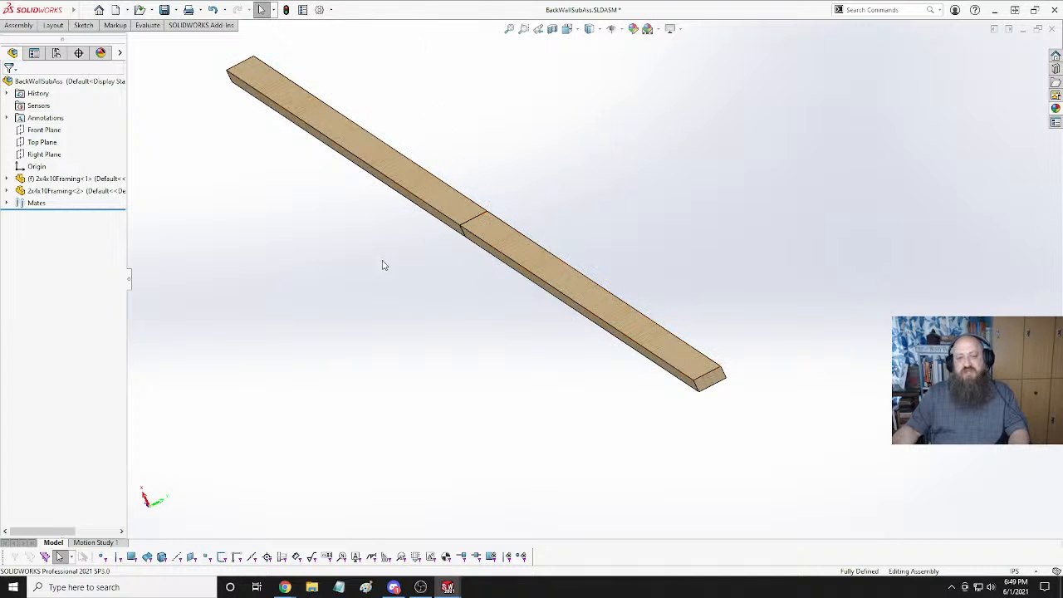
scroll(384, 256, down, 3)
scroll(391, 258, up, 7)
middle_drag(398, 260, 478, 246)
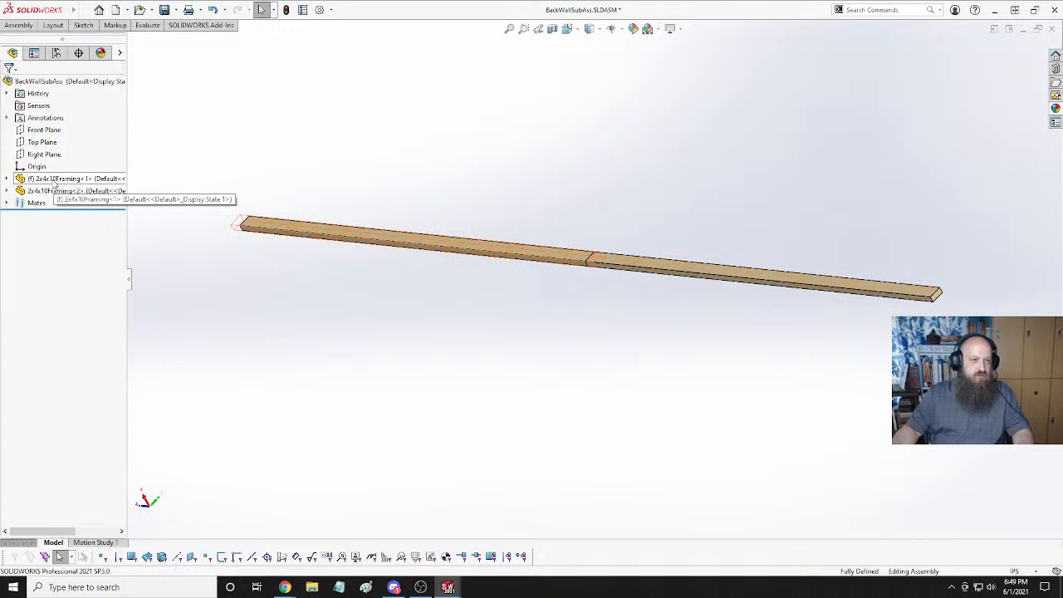
Switch to the open 2x4x10Framing part and show its list of configurations.
key(alt+Tab)
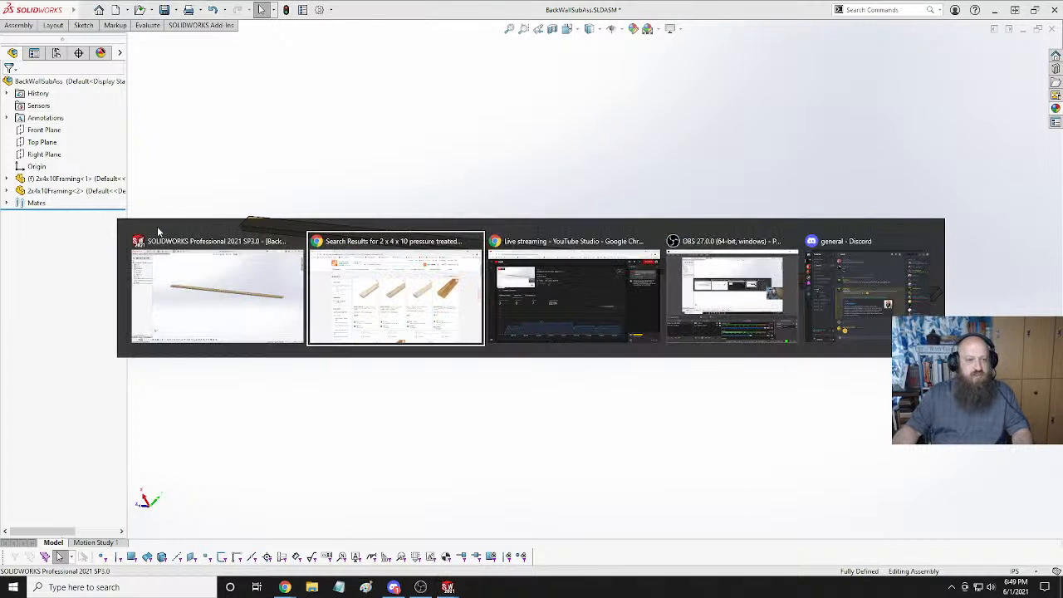
click(201, 256)
key(ctrl+Tab)
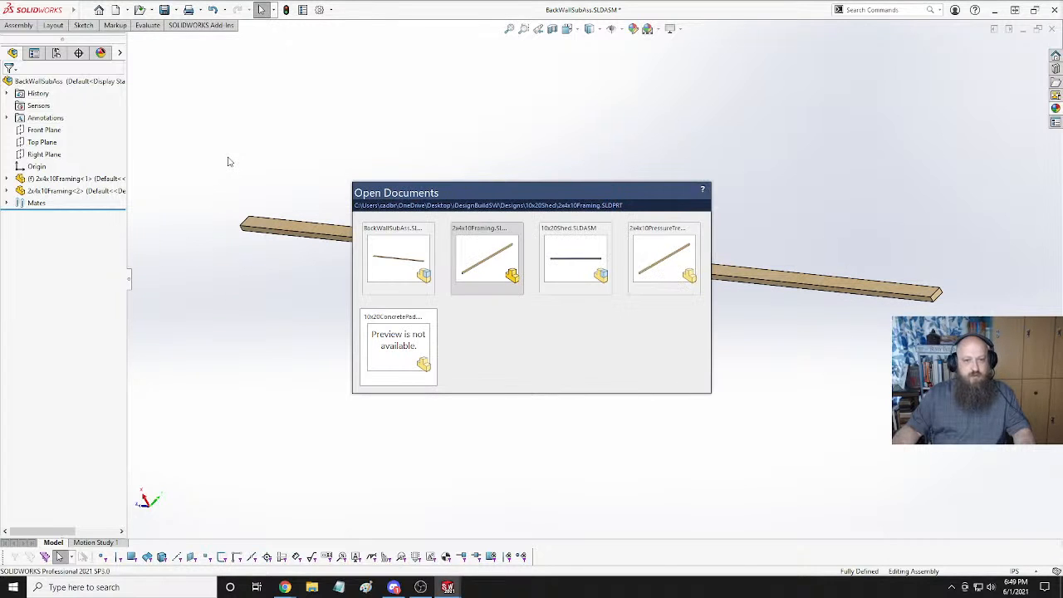
key(ctrl+Tab)
key(ctrl+Tab)
key(ctrl+Tab)
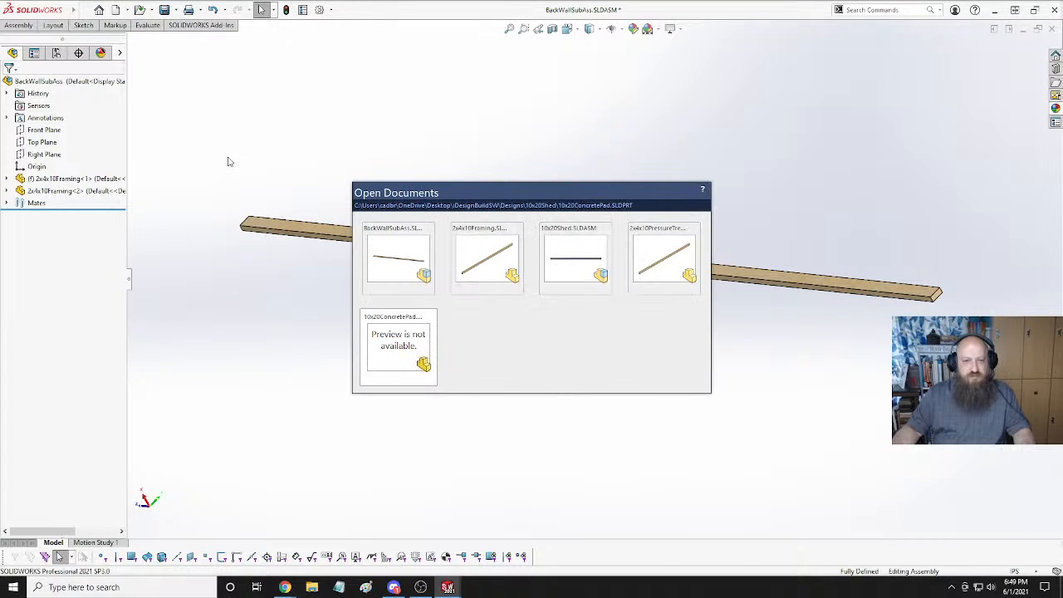
key(ctrl+Tab)
key(ctrl+Tab)
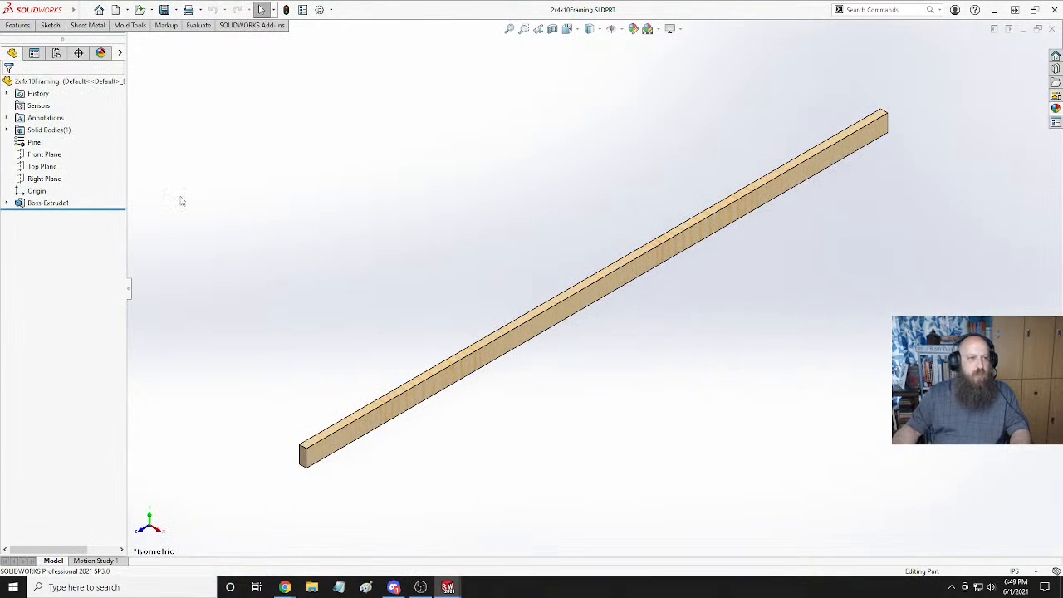
click(41, 82)
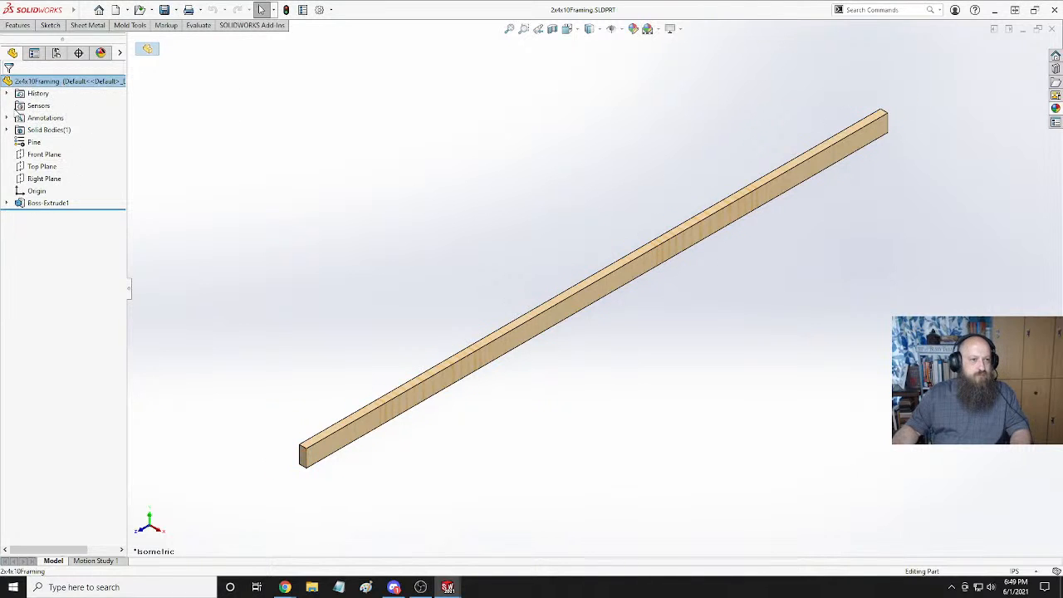
click(57, 53)
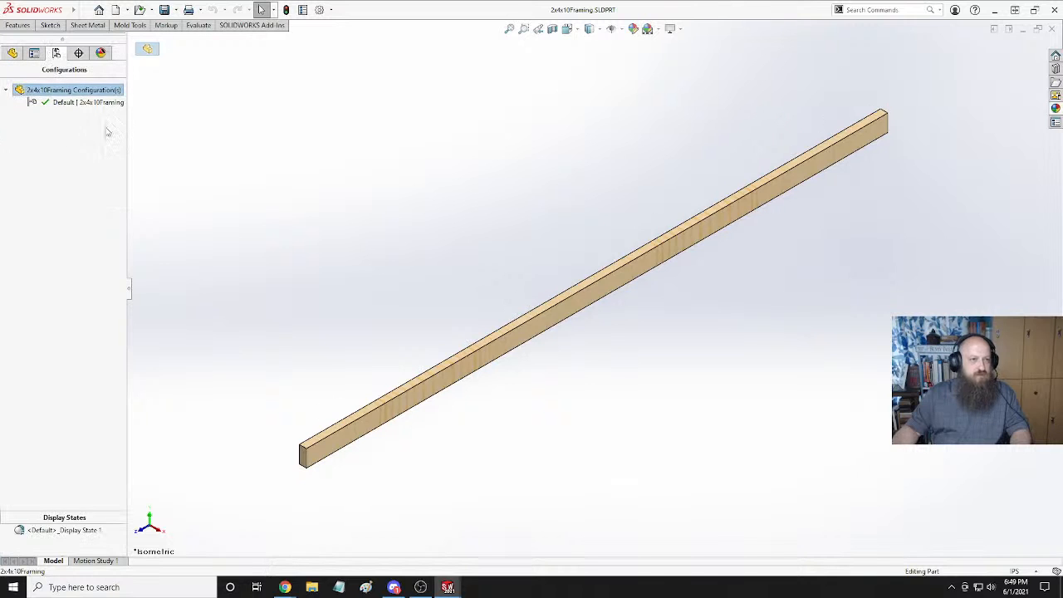
Rename the Default configuration of the framing part as 2x4x10.
click(82, 102)
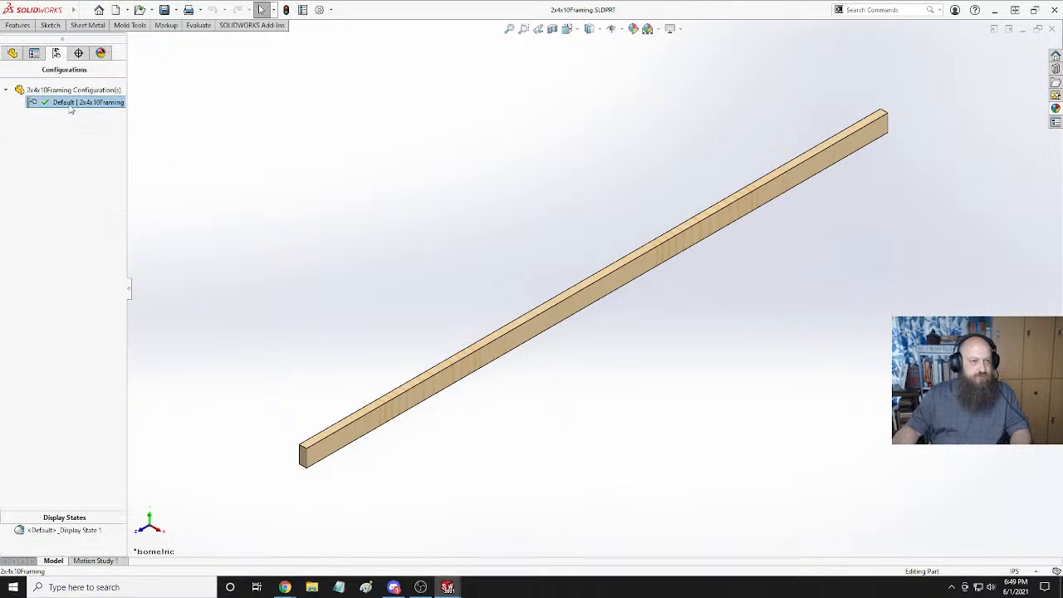
key(F2)
text(10)
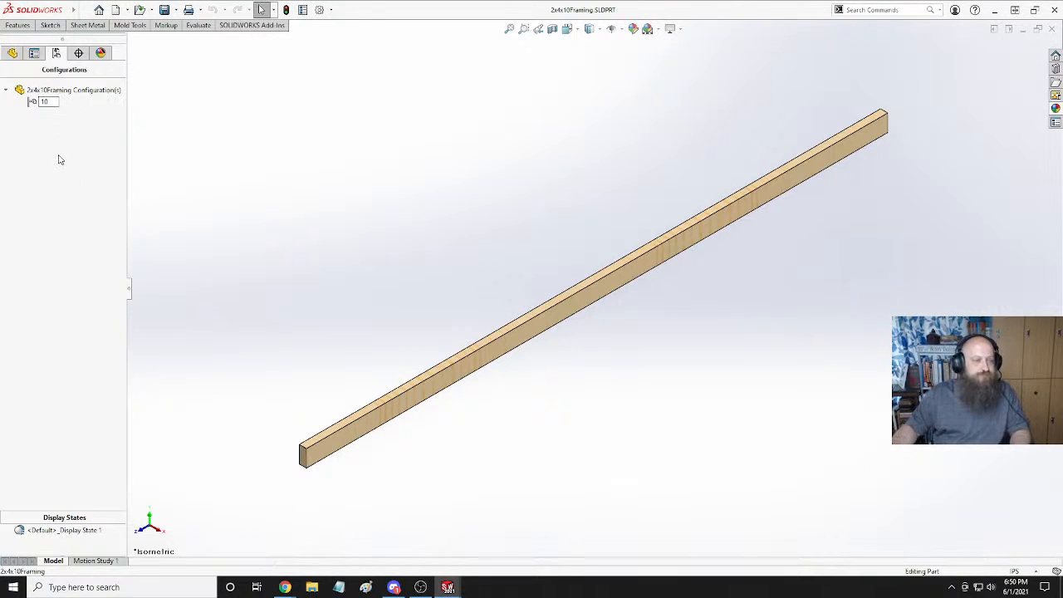
key(BackSpace)
key(BackSpace)
text(w)
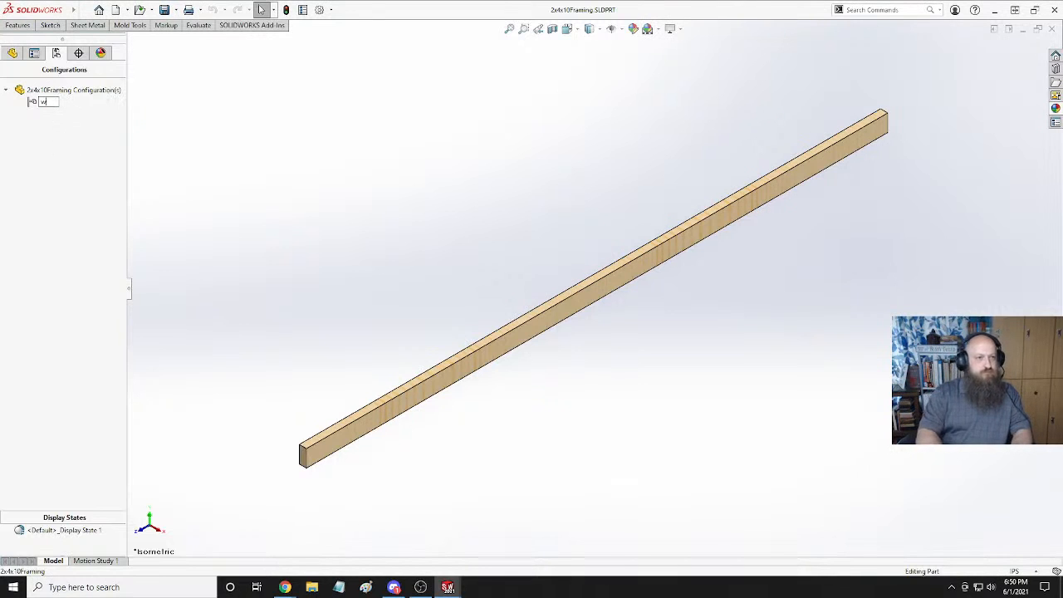
text(x)
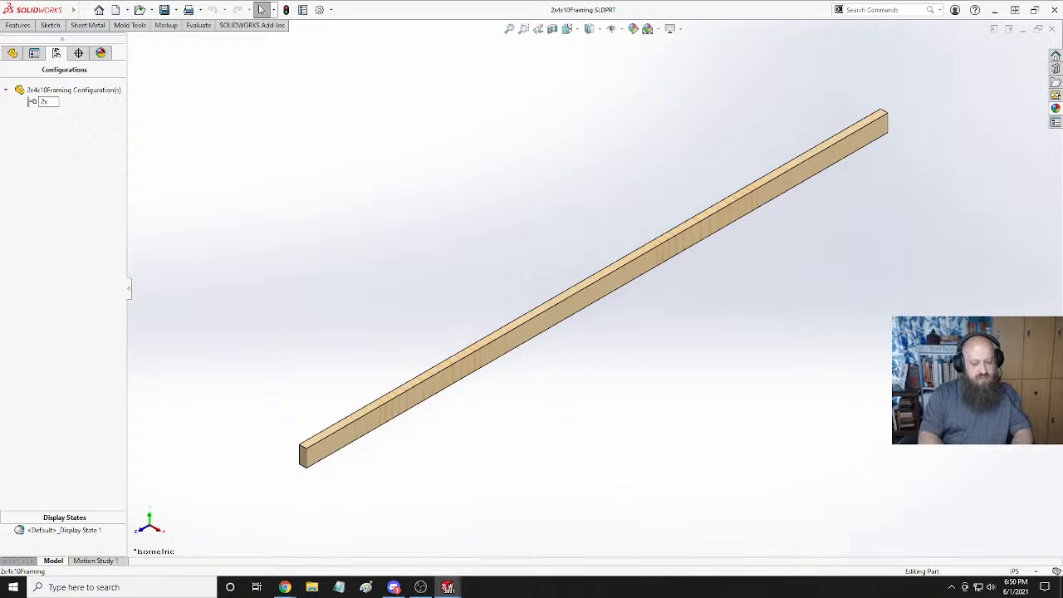
text(4x10)
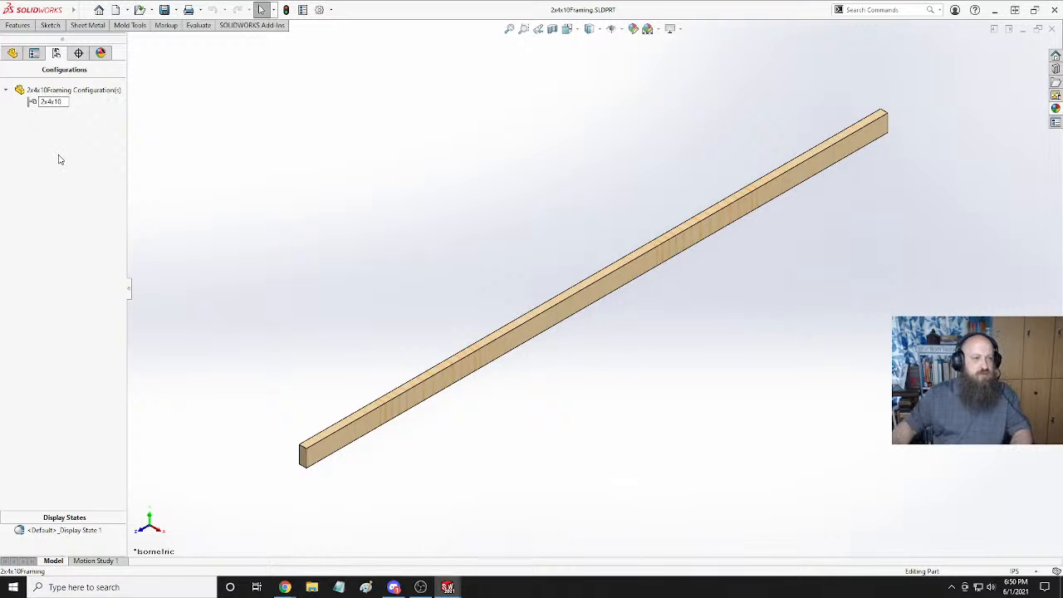
key(Return)
Add a new configuration named 2x4x8.625 to the framing part.
right_click(50, 89)
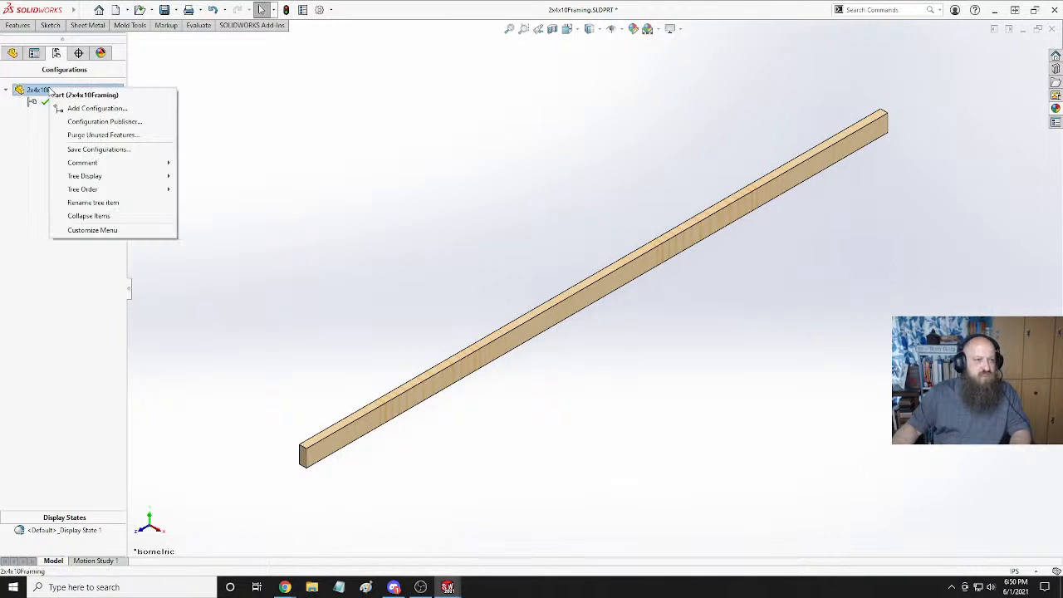
click(95, 108)
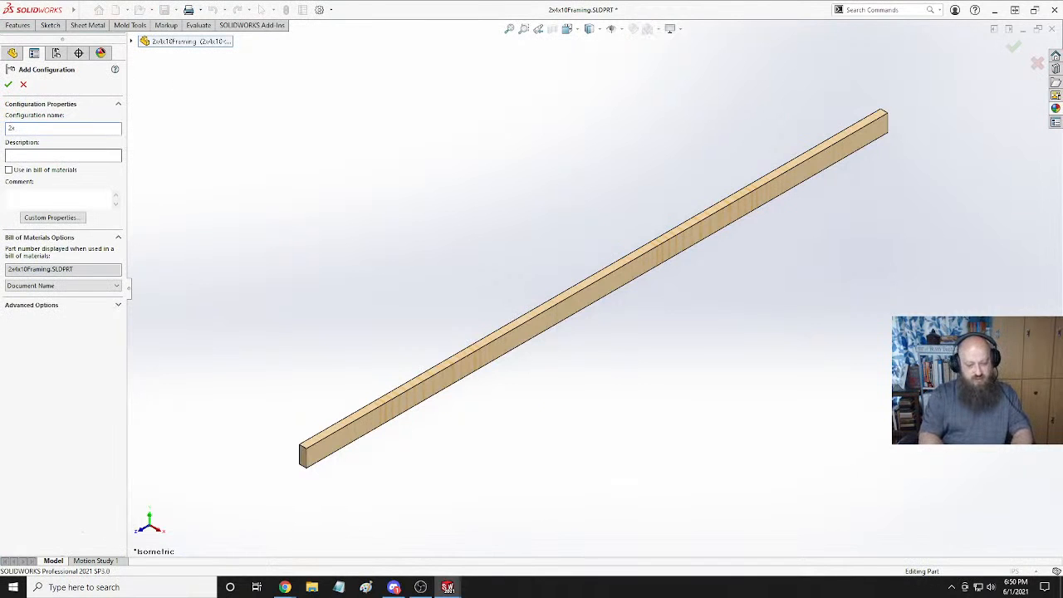
text(2x4x)
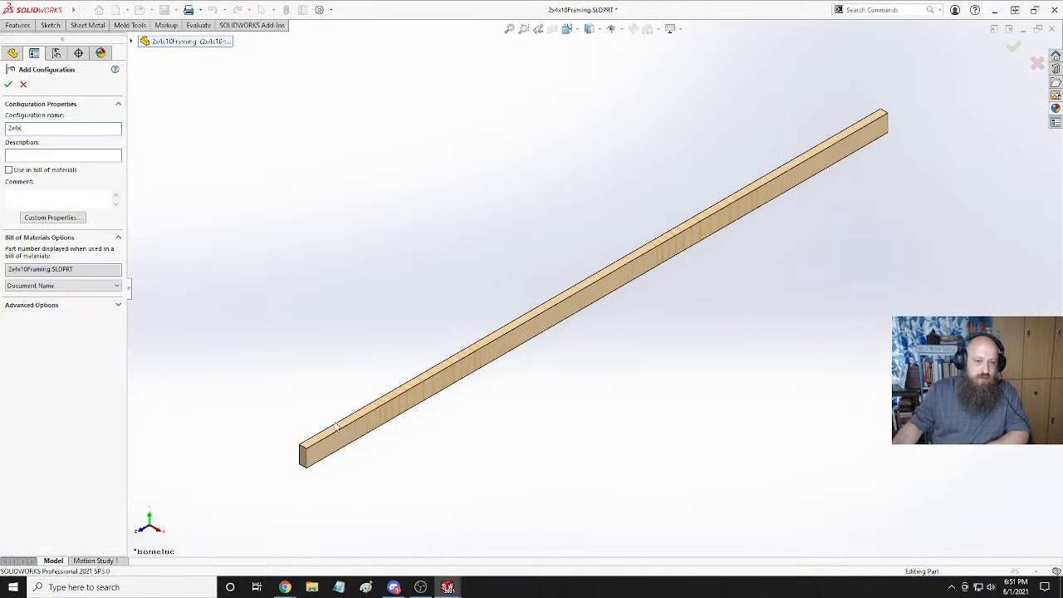
key(f)
scroll(475, 387, down, 5)
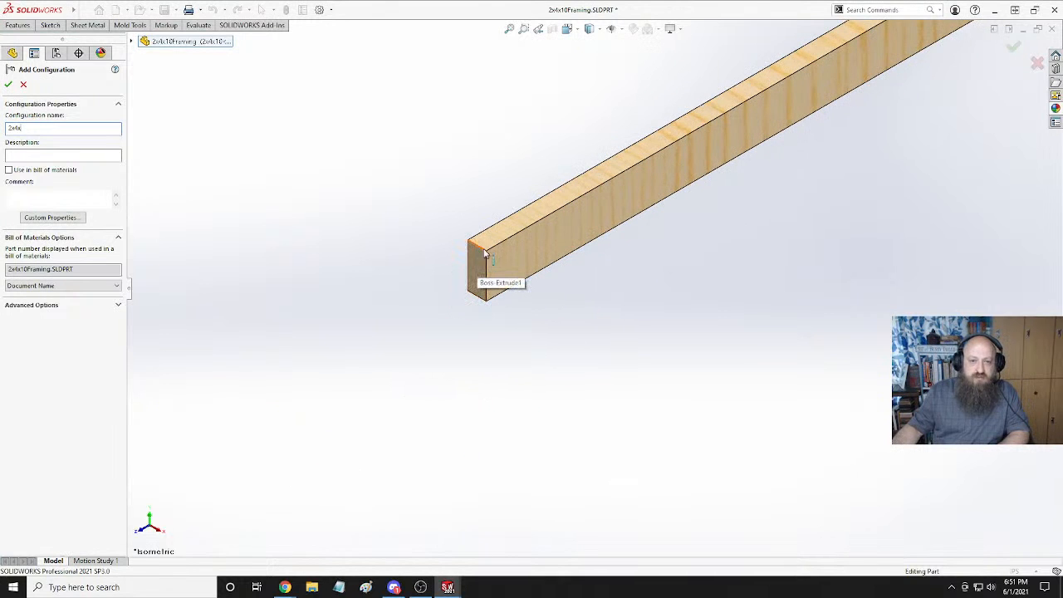
click(474, 244)
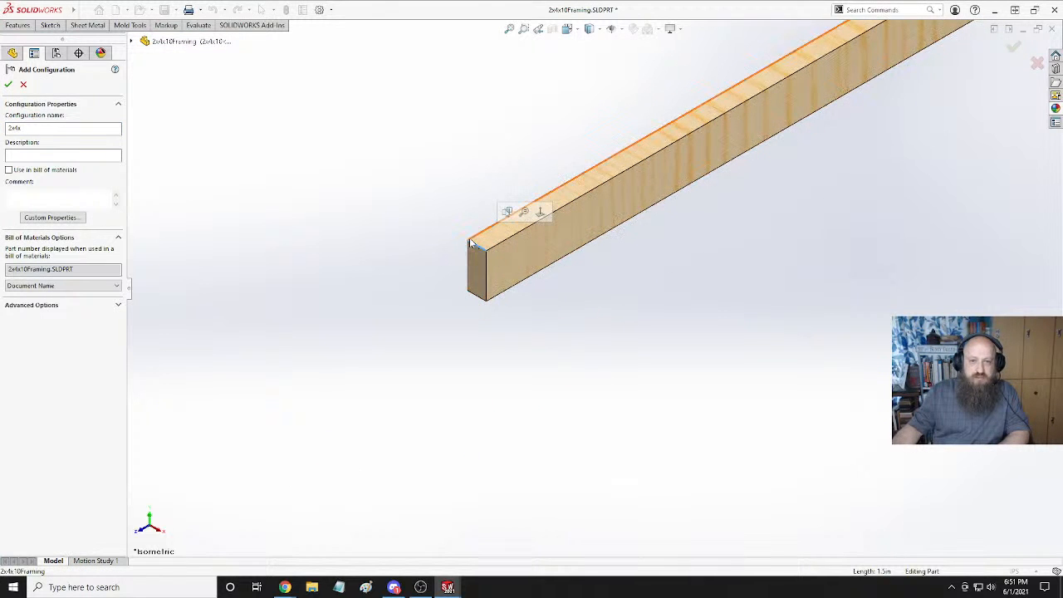
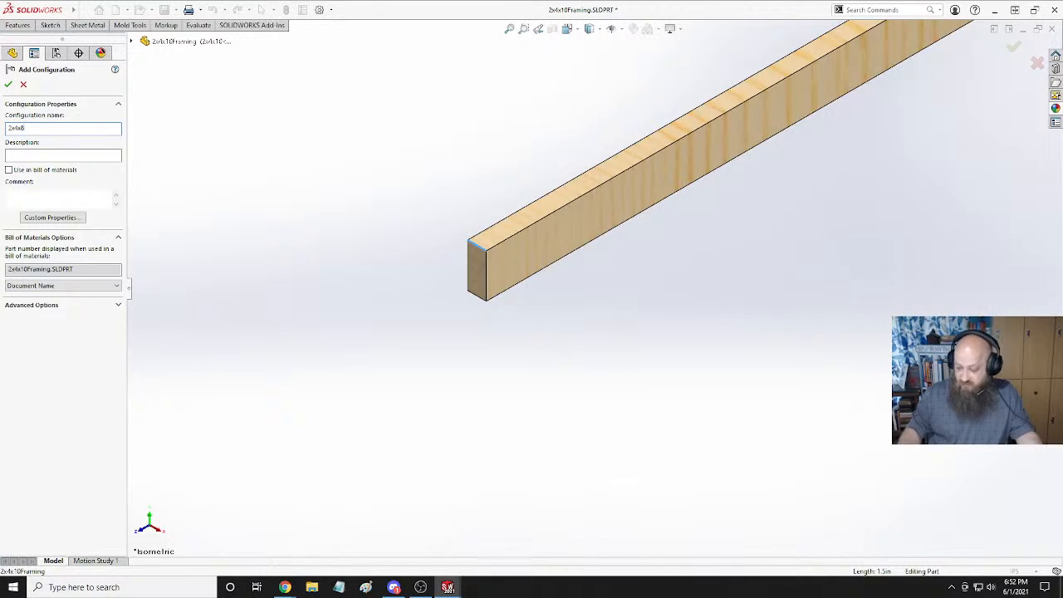
text(.625)
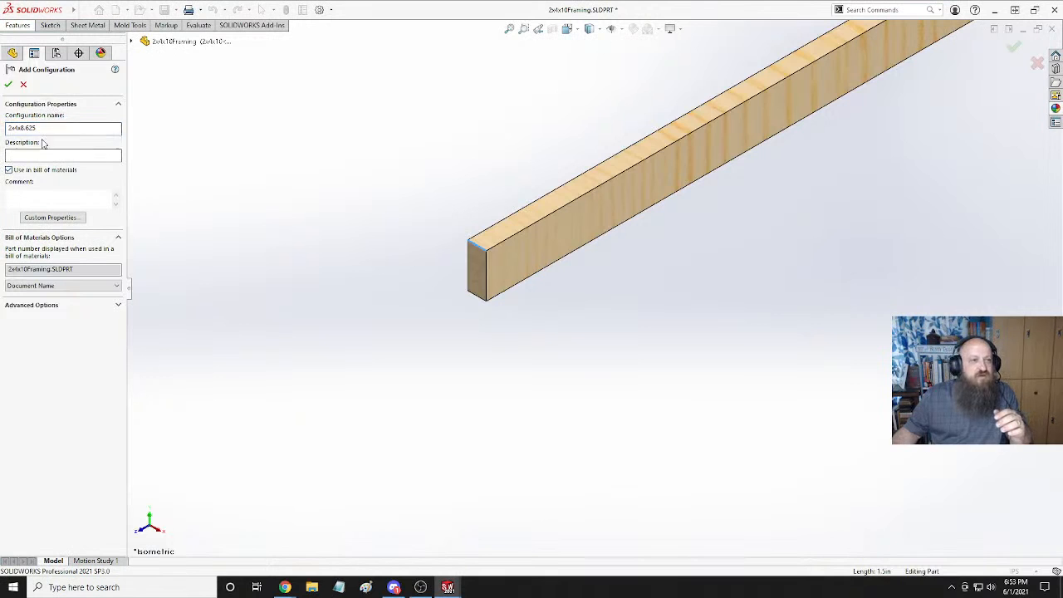
click(7, 85)
Set the board's extrusion depth to 103.5 in for the 2x4x8.625 configuration only.
right_click(73, 114)
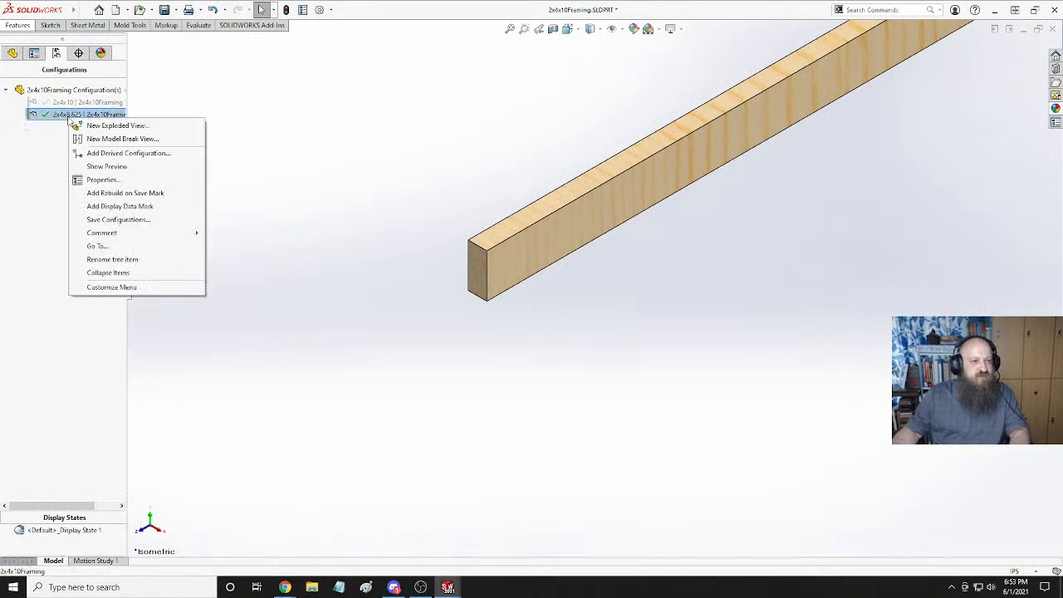
click(10, 54)
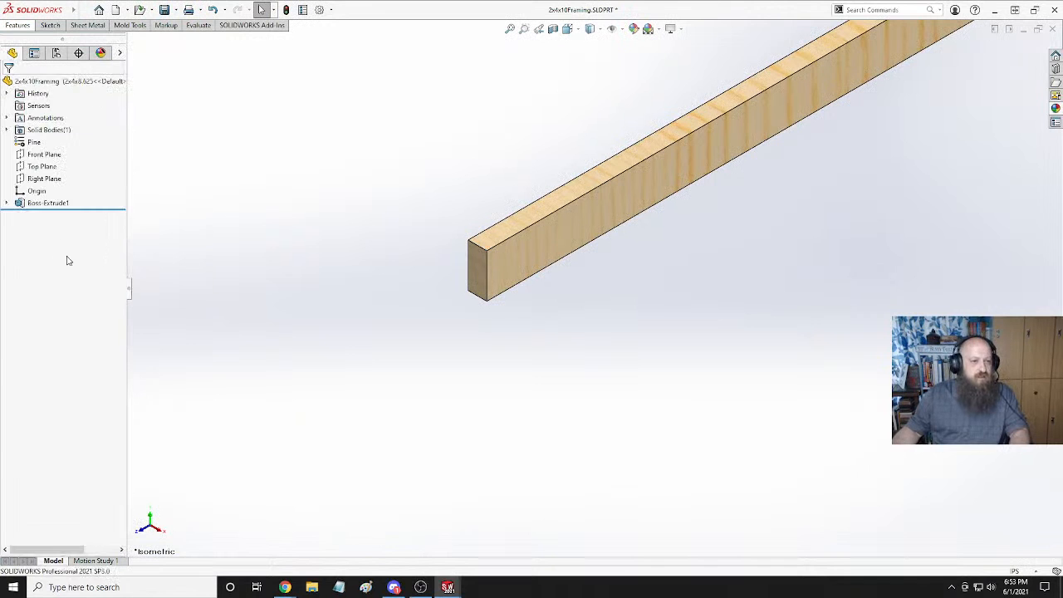
right_click(37, 203)
click(52, 171)
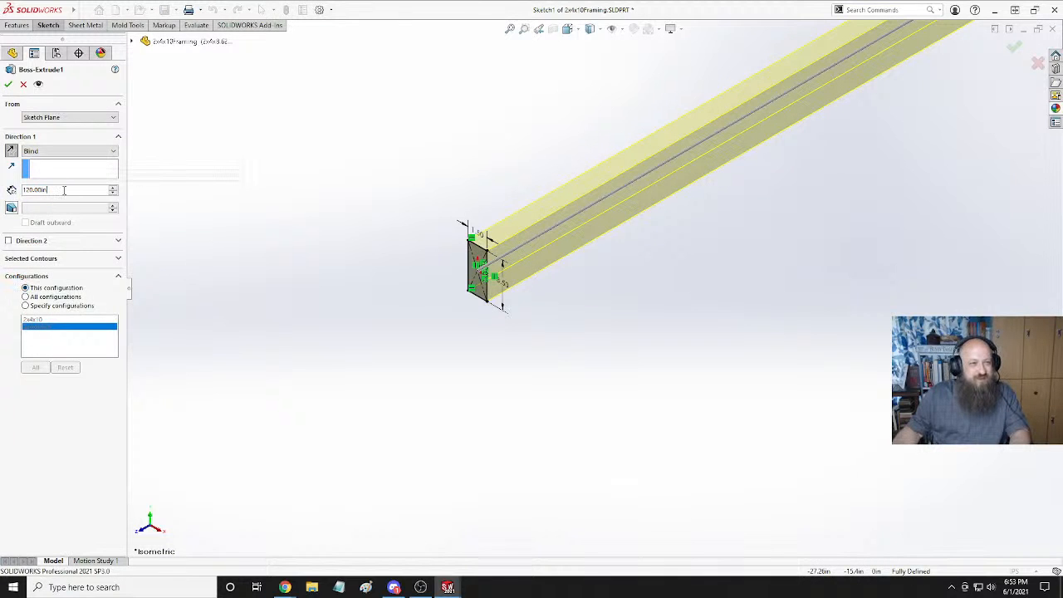
text(103.5)
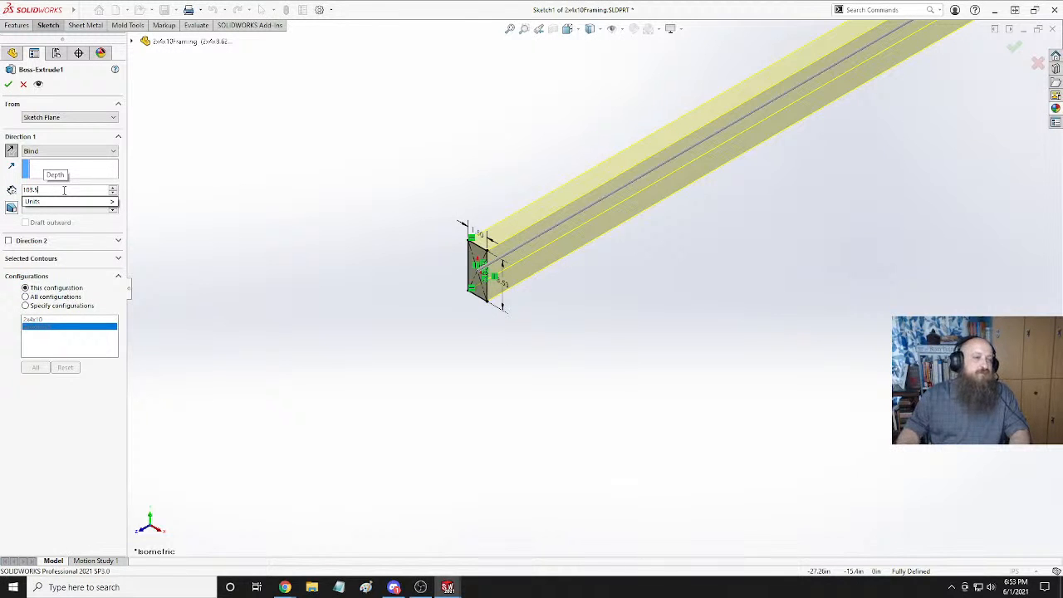
key(Return)
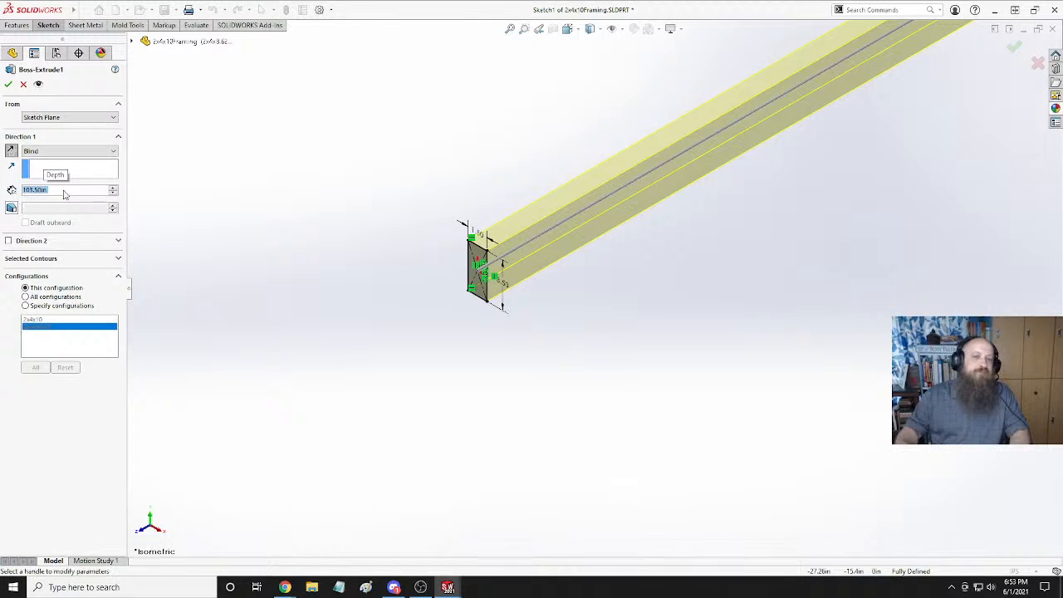
key(f)
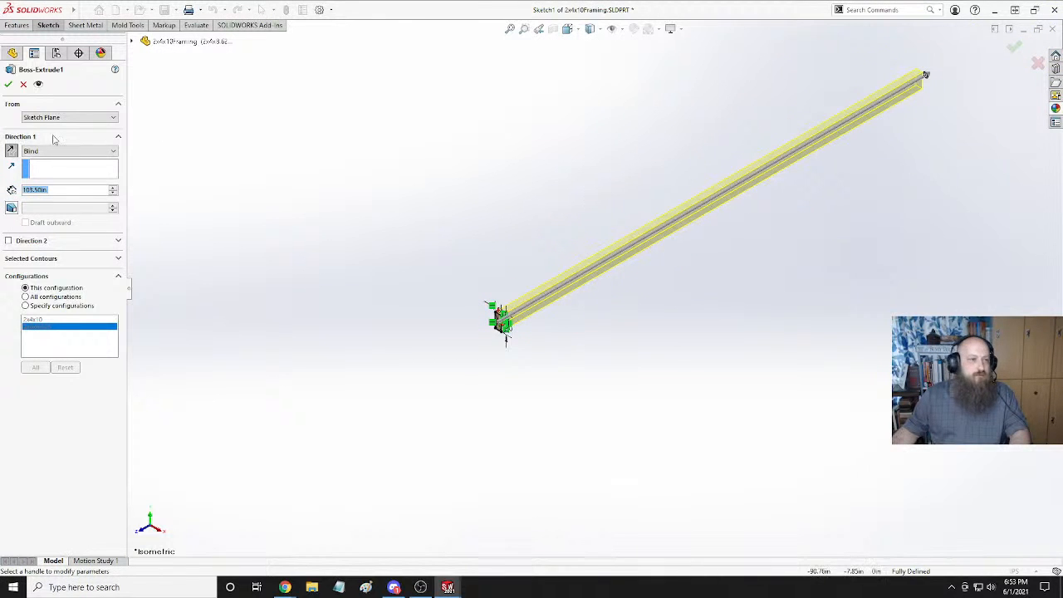
click(8, 85)
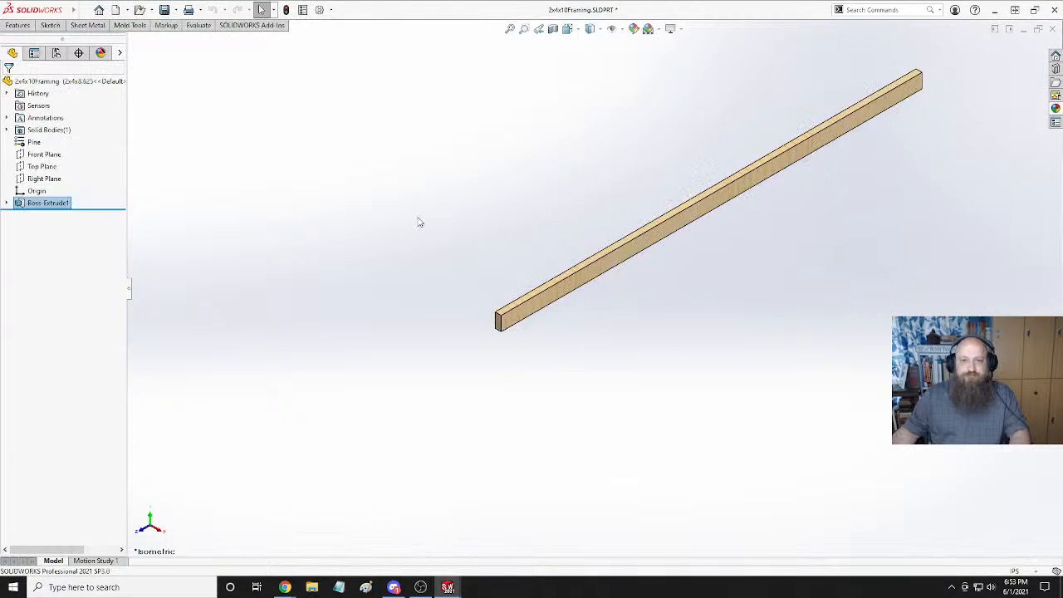
Switch back and forth between the 2x4x10 and 2x4x8.625 configurations to compare the board lengths, ending on 2x4x8.625.
click(56, 53)
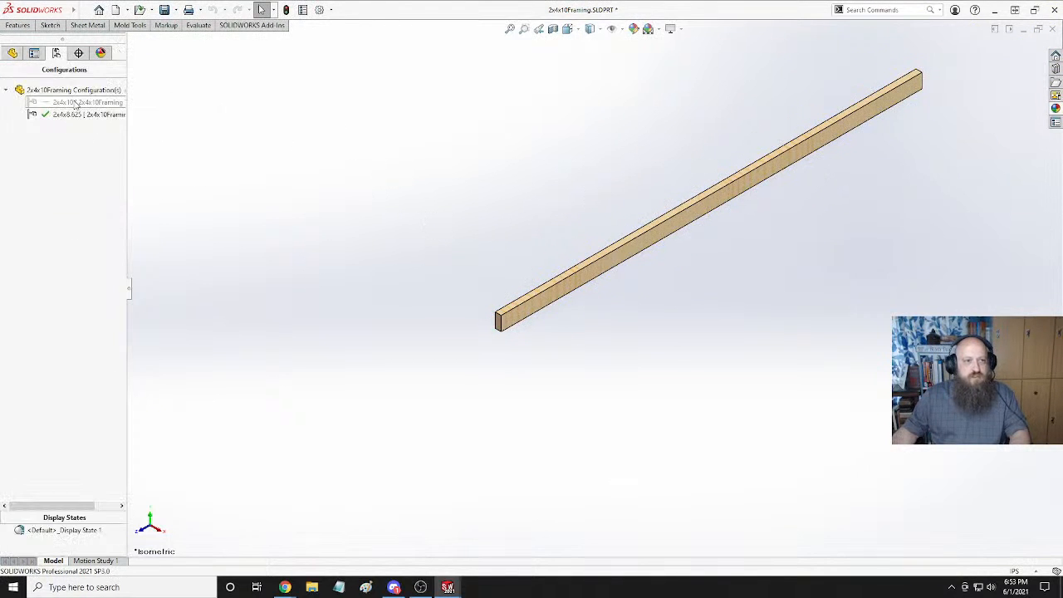
double_click(76, 102)
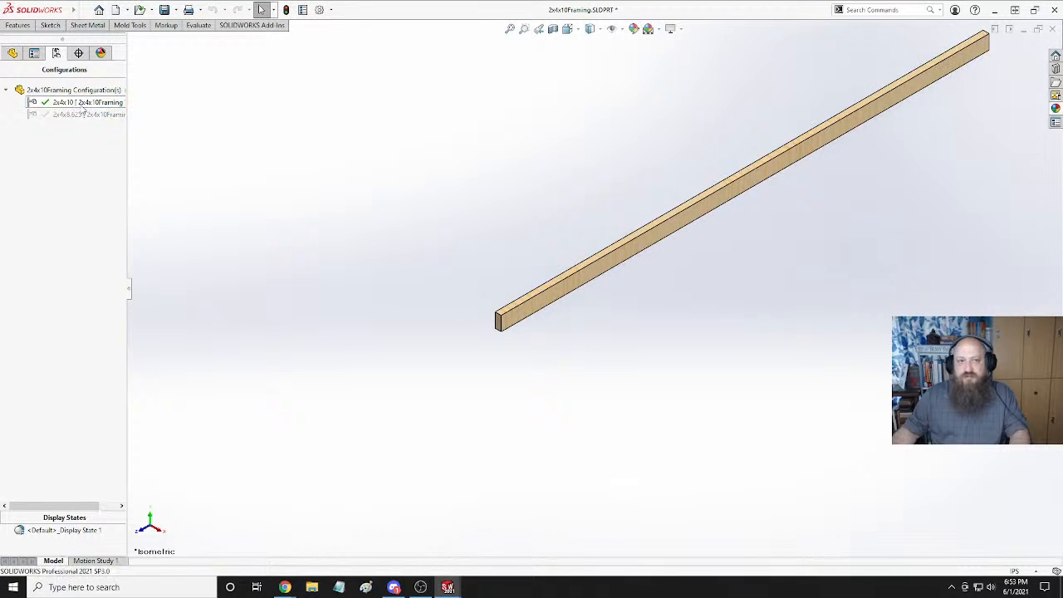
double_click(71, 115)
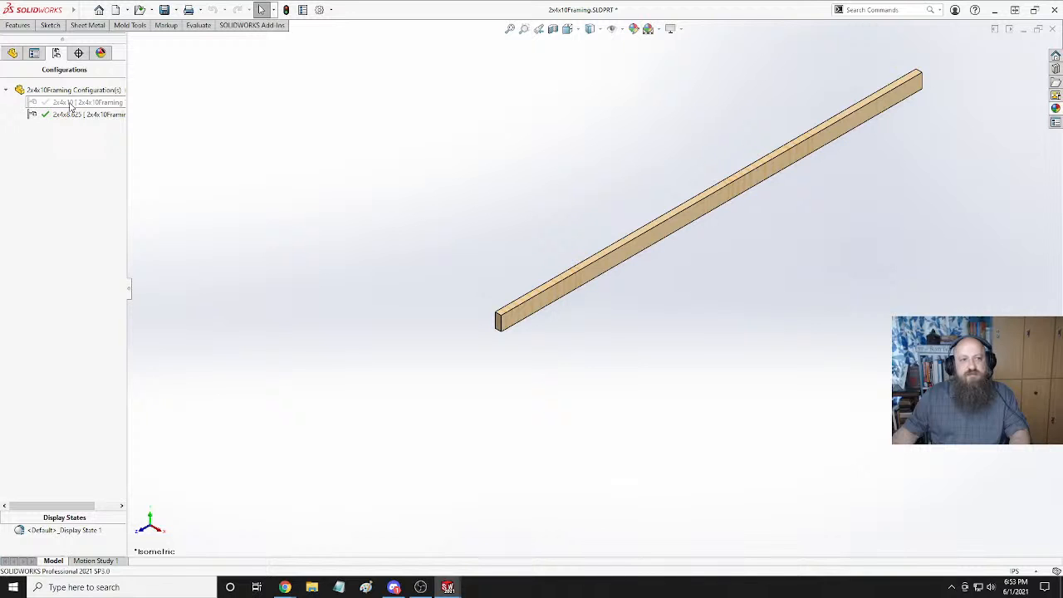
double_click(71, 103)
double_click(74, 115)
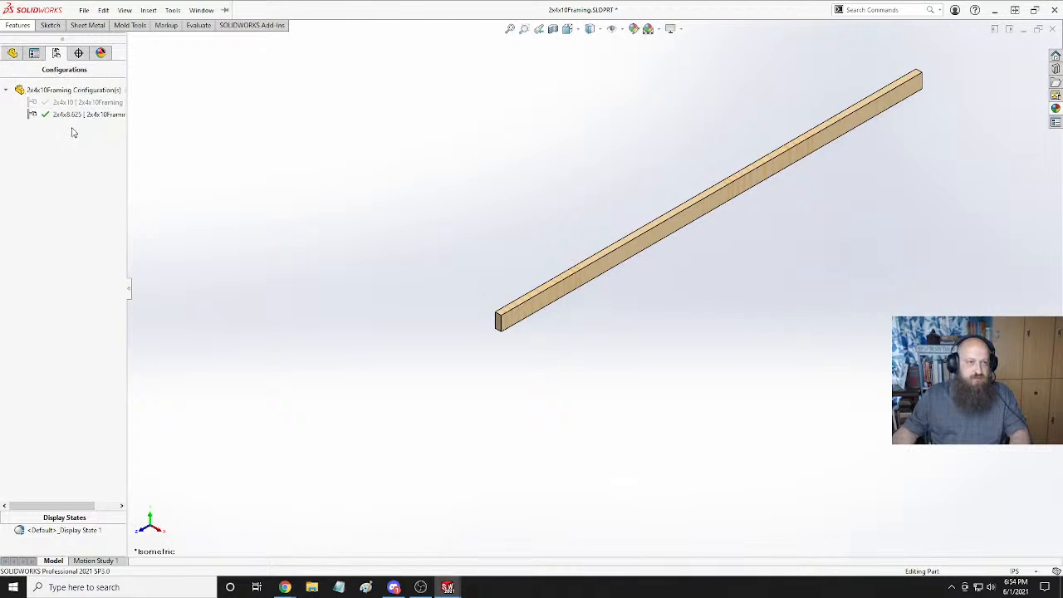
click(12, 54)
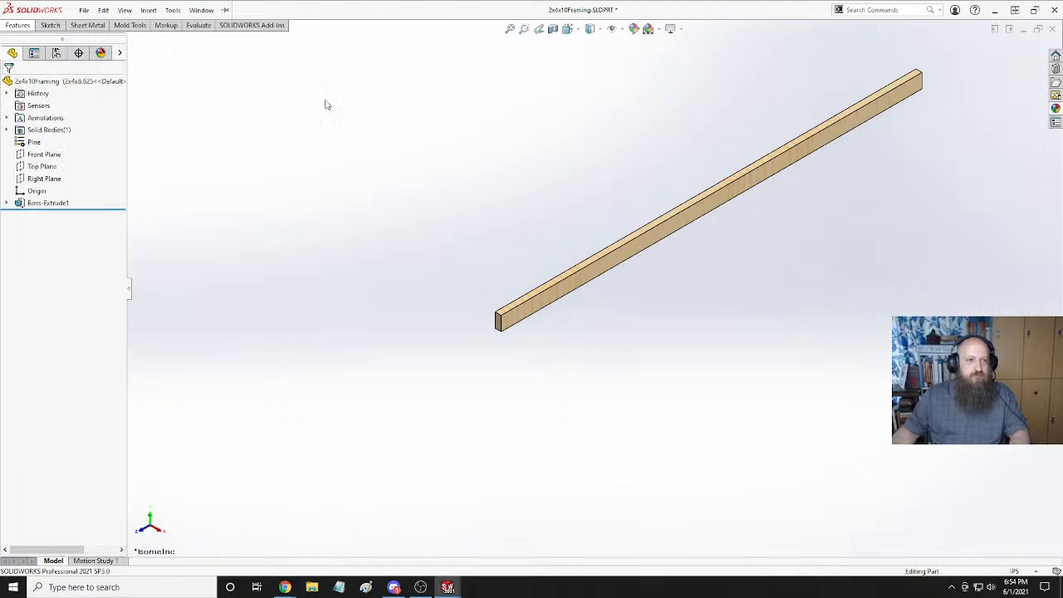
Switch to the BackWallSubAss assembly and place a copy of the fixed framing board above the two joined boards.
key(ctrl+Tab)
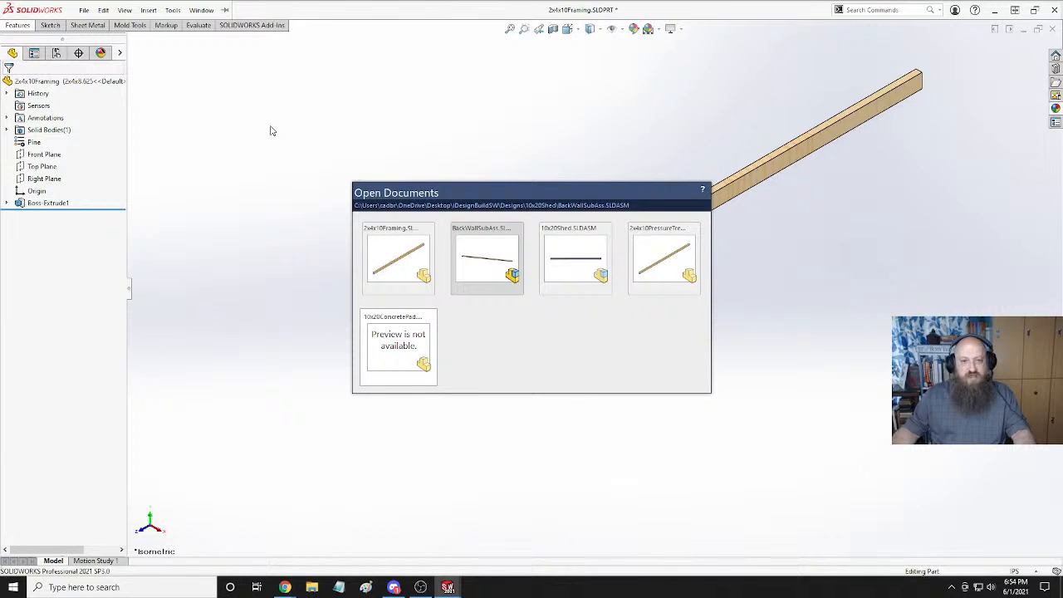
key(ctrl+Tab)
key(ctrl+Tab)
key(ctrl+Tab)
key(ctrl+Tab)
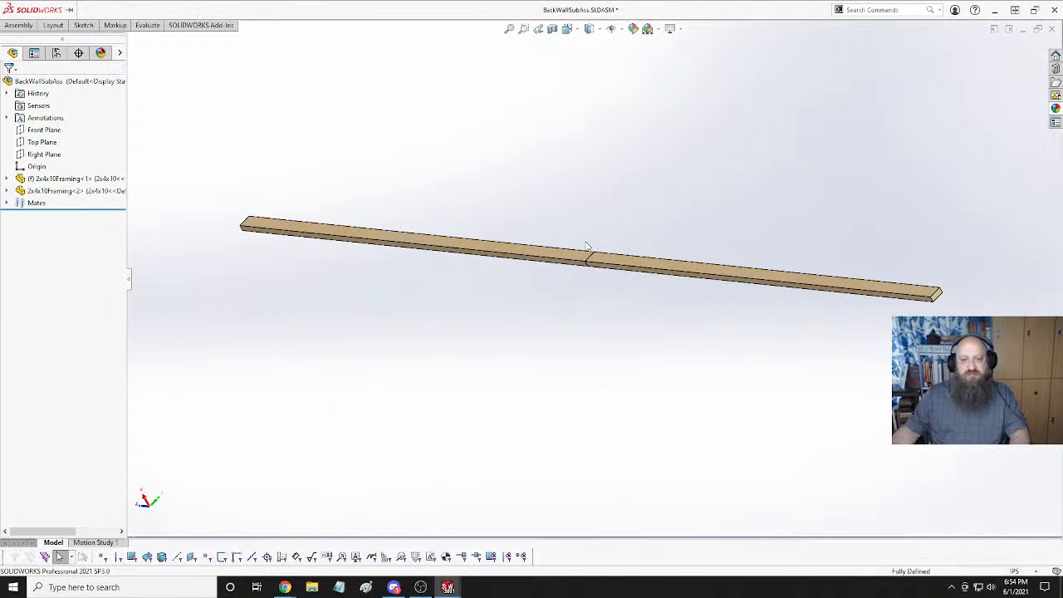
ctrl+drag(449, 242, 531, 113)
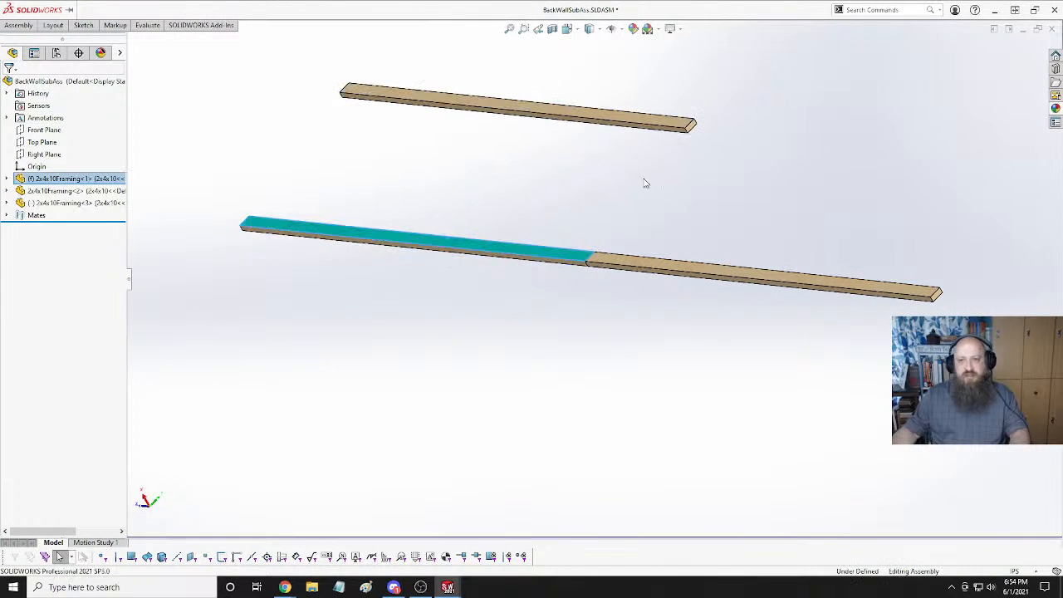
click(423, 166)
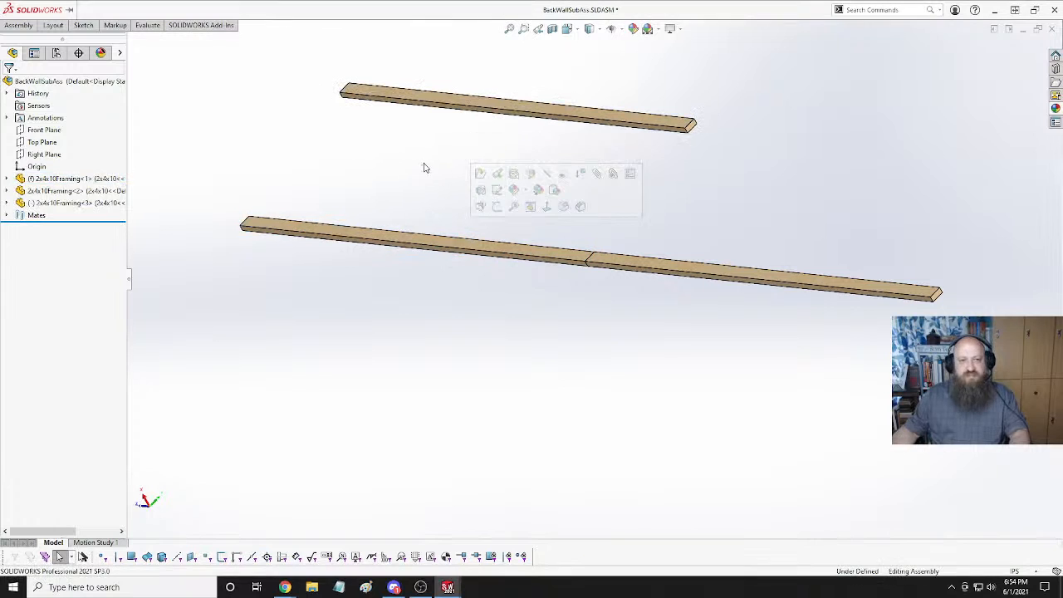
Mate the copied board's end face coincident with the wide upper face of the fixed board so it stands upright.
click(692, 129)
ctrl+click(282, 226)
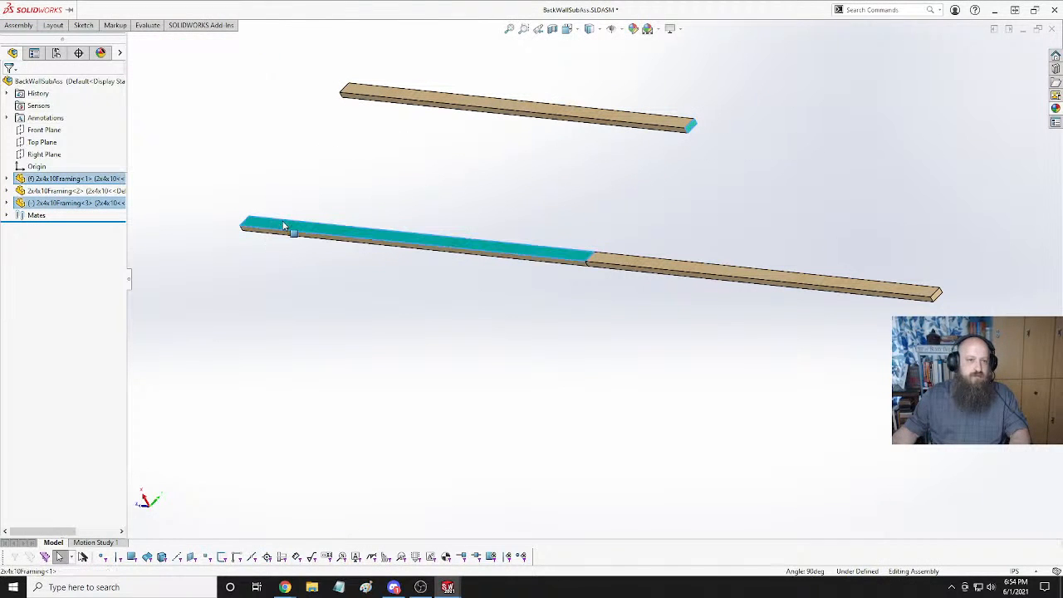
click(305, 214)
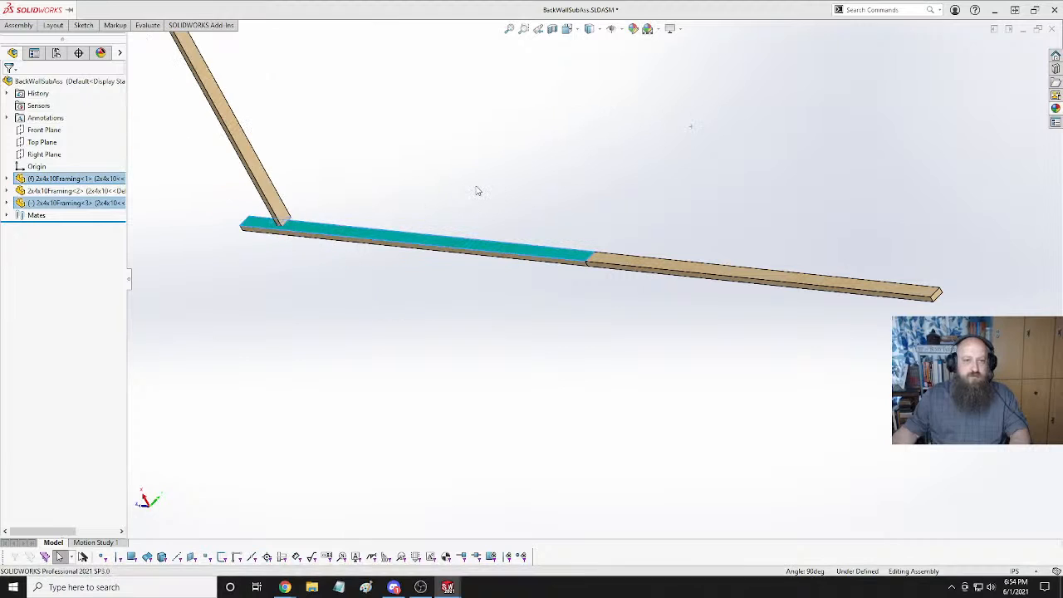
Change the upright board's configuration to 2x4x8.625.
click(230, 112)
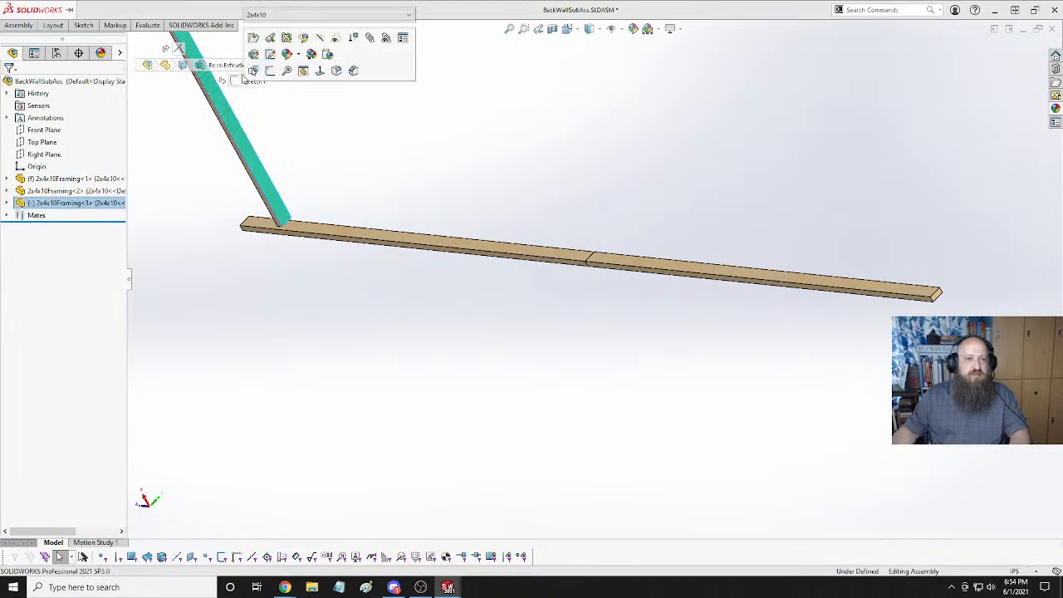
click(307, 17)
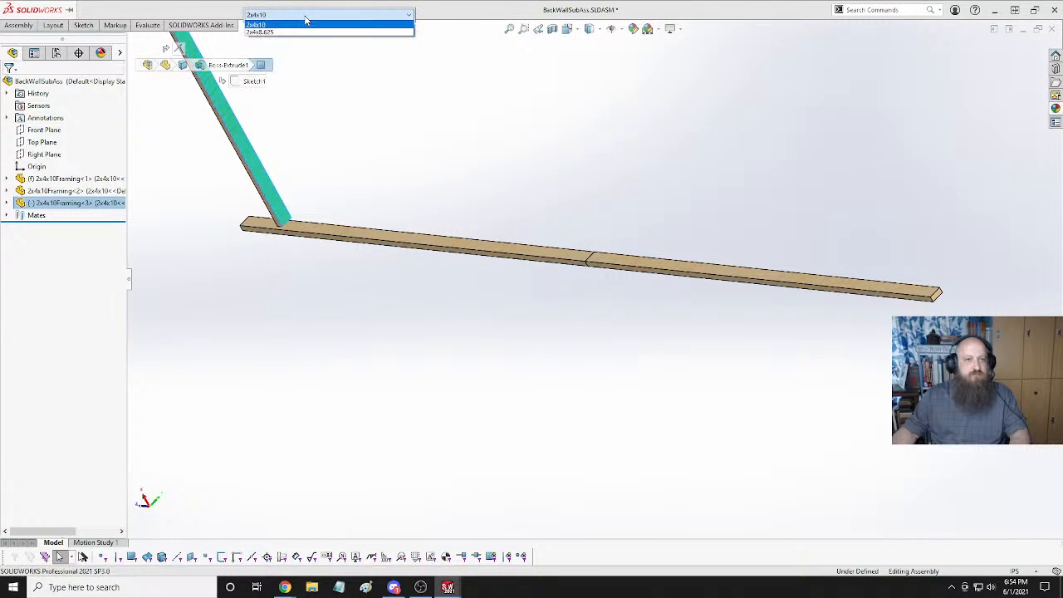
click(293, 32)
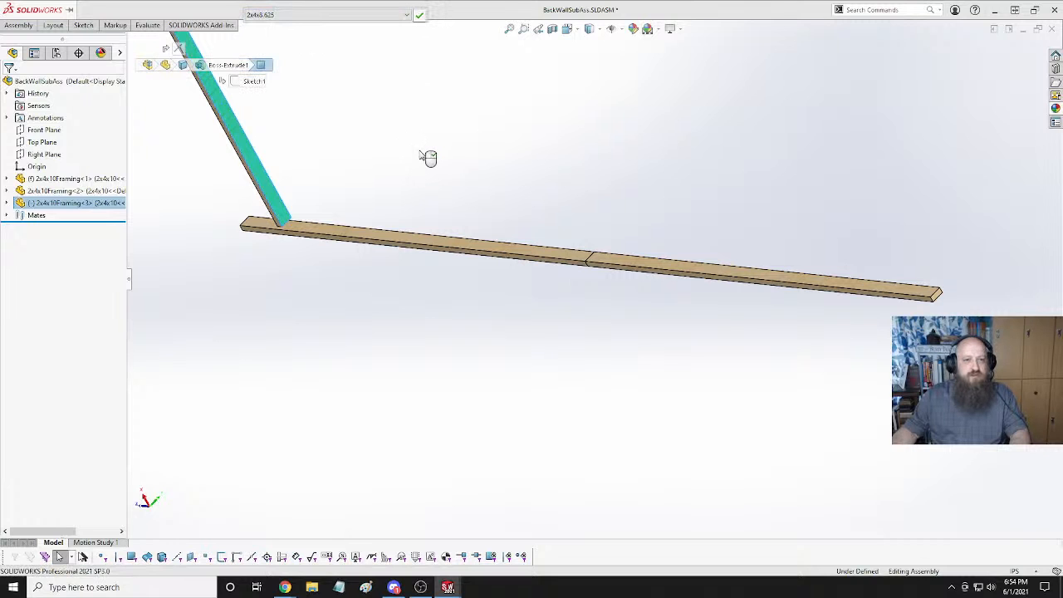
right_click(382, 149)
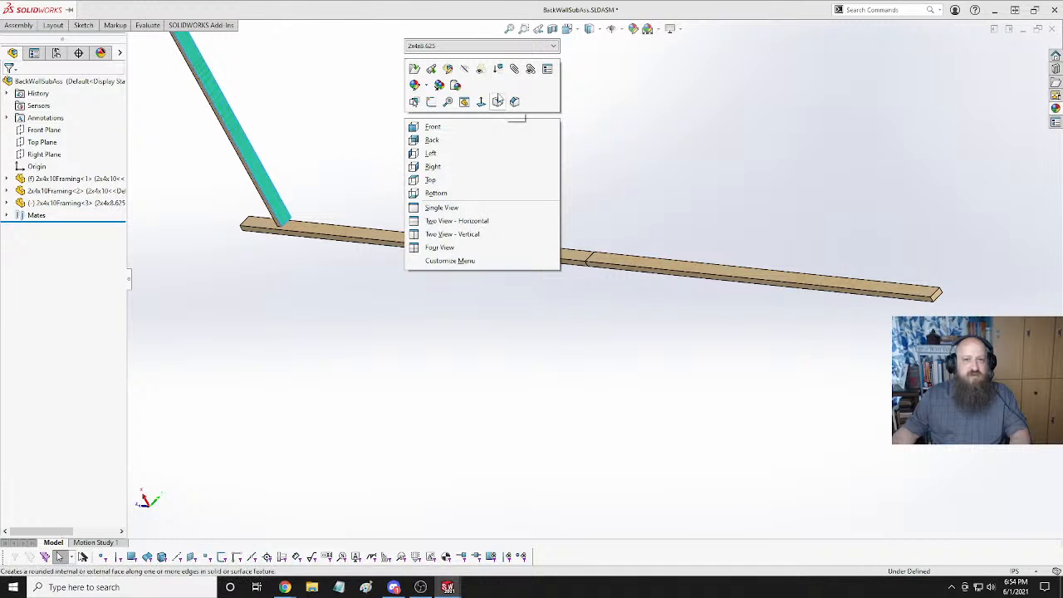
click(683, 113)
scroll(292, 151, down, 4)
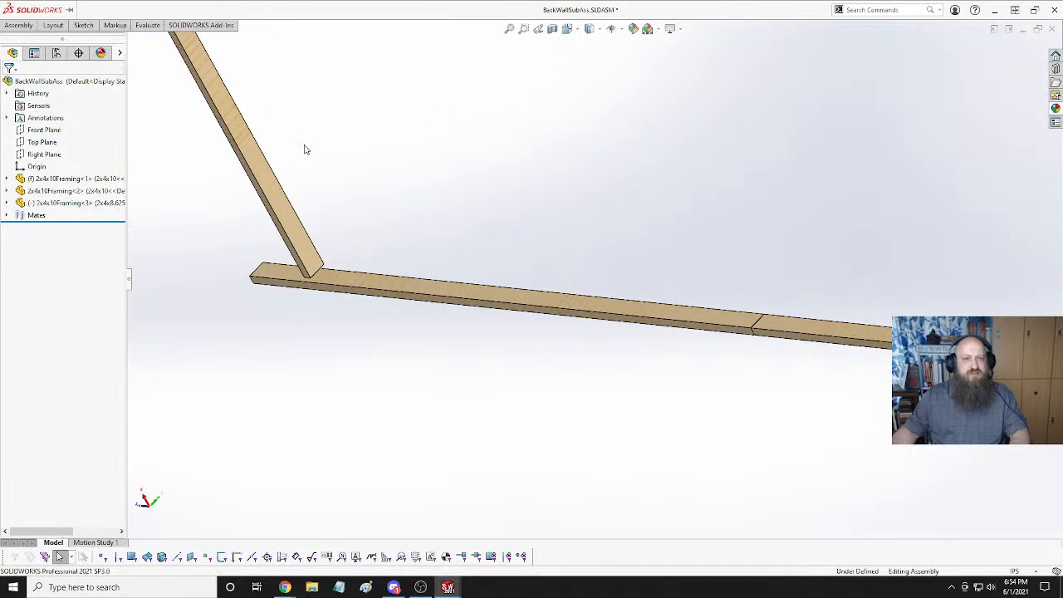
Mate the upright stud's wide outer face coincident with the end face of the fixed bottom plate.
scroll(316, 148, up, 6)
middle_drag(428, 131, 693, 297)
scroll(473, 296, down, 4)
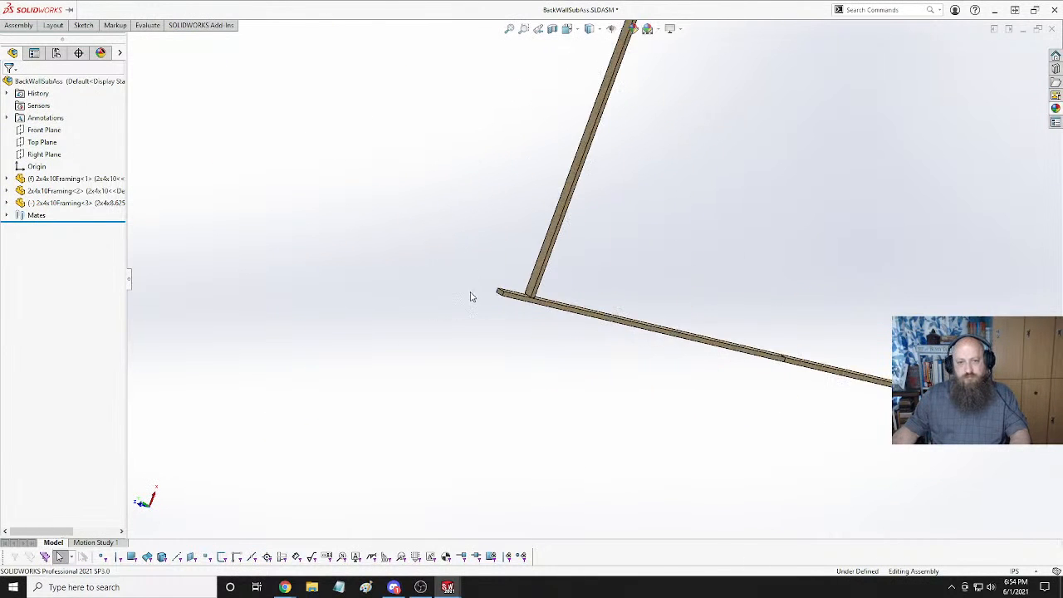
click(545, 258)
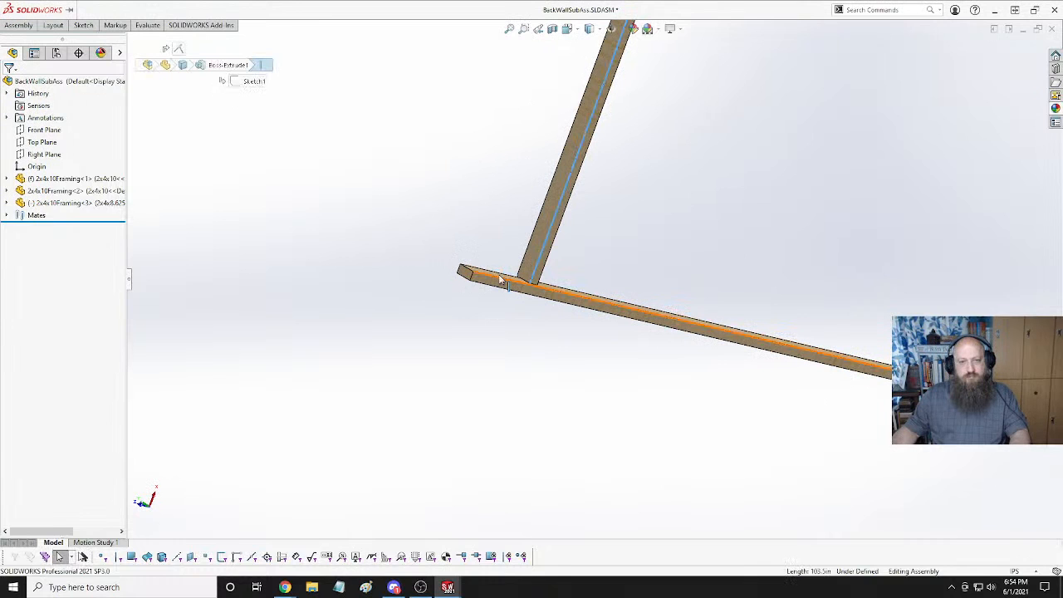
click(546, 241)
ctrl+click(464, 277)
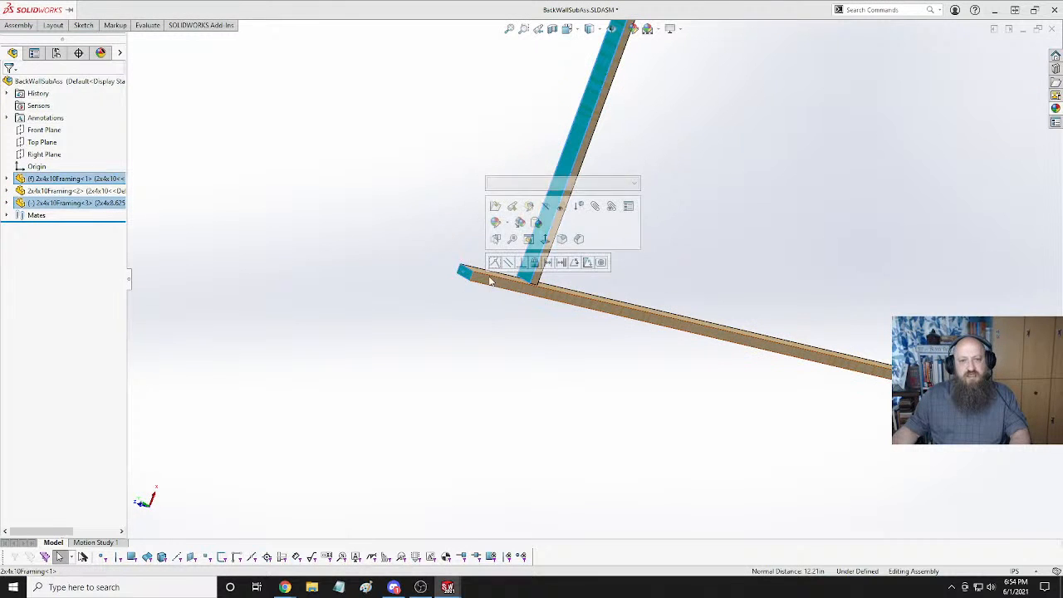
click(495, 250)
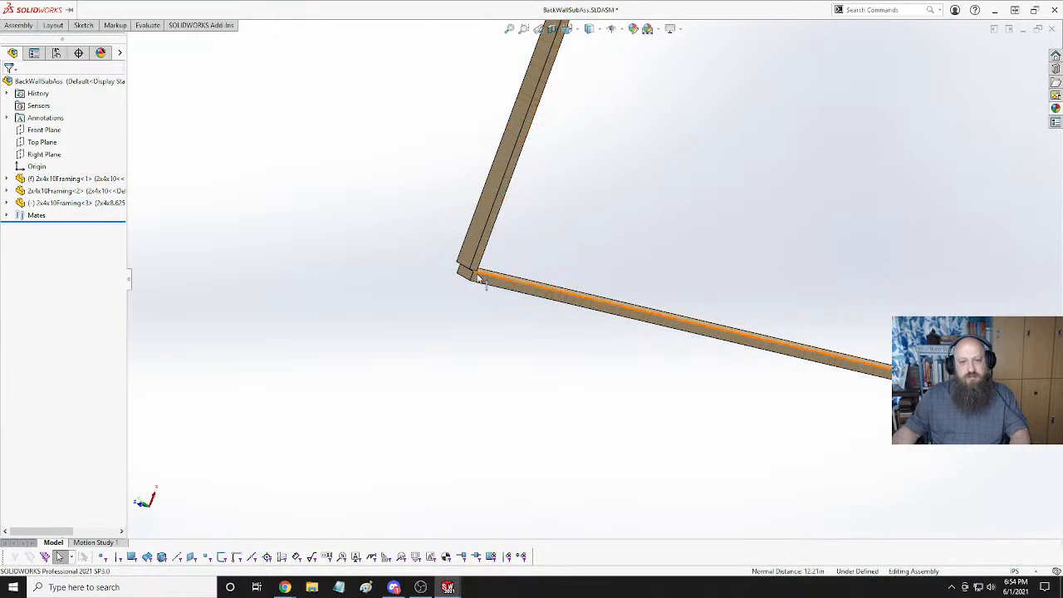
Mate the upright stud's narrow side face coincident with the long side face of the fixed bottom plate.
click(480, 262)
ctrl+click(491, 285)
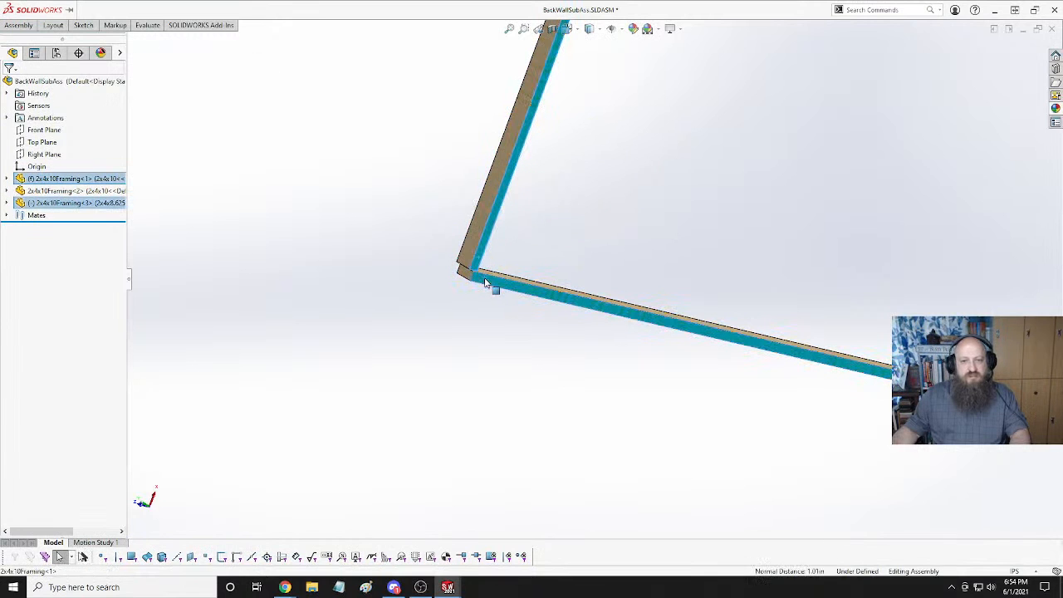
click(516, 269)
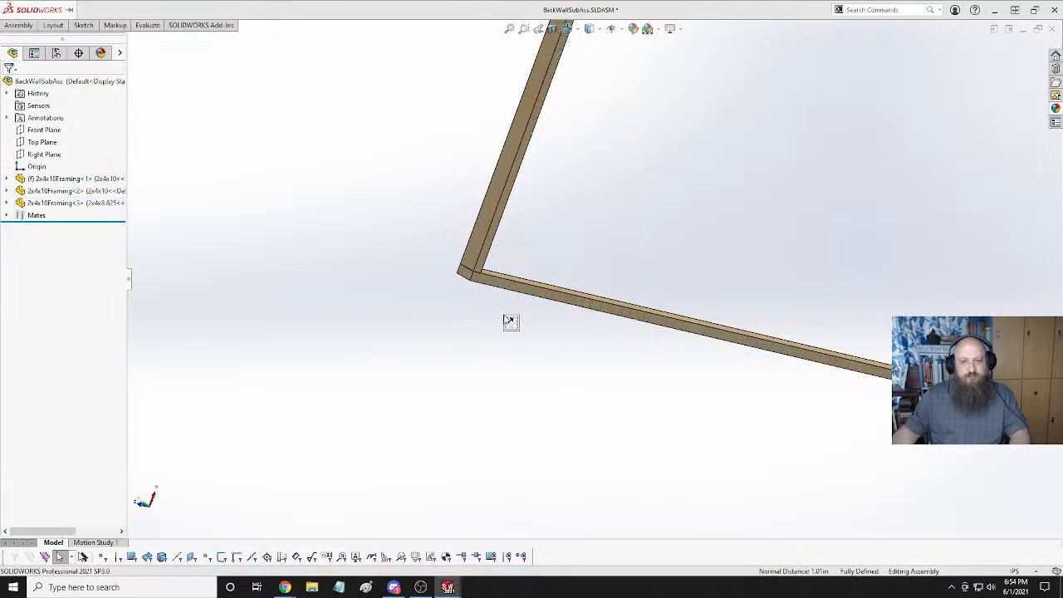
key(f)
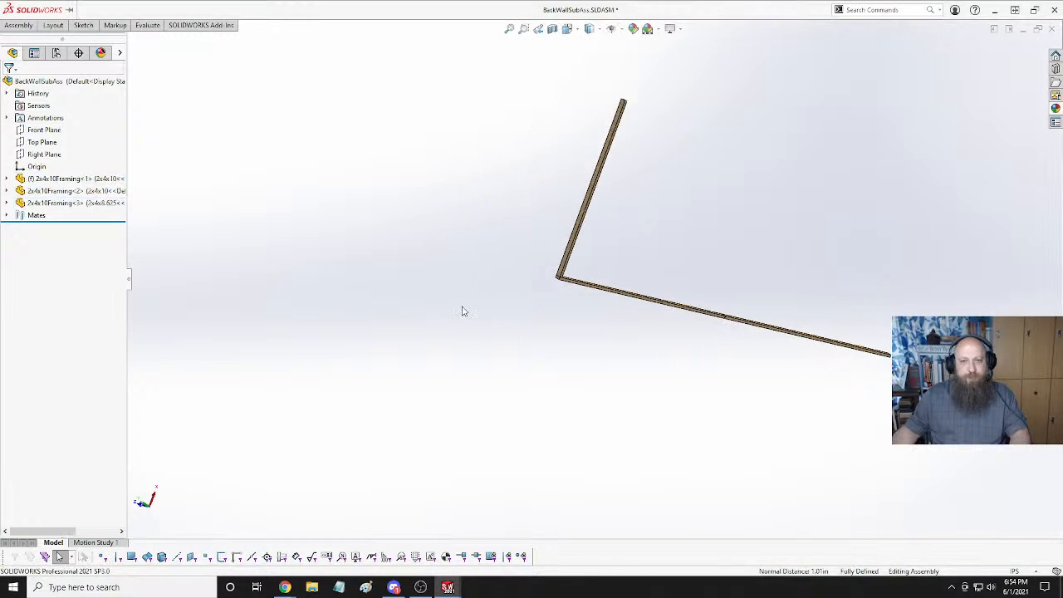
Place a copy of the 2x4x8.625 end stud above the bottom plates, towards their joint.
middle_drag(722, 257, 638, 284)
scroll(638, 284, down, 3)
scroll(730, 274, up, 5)
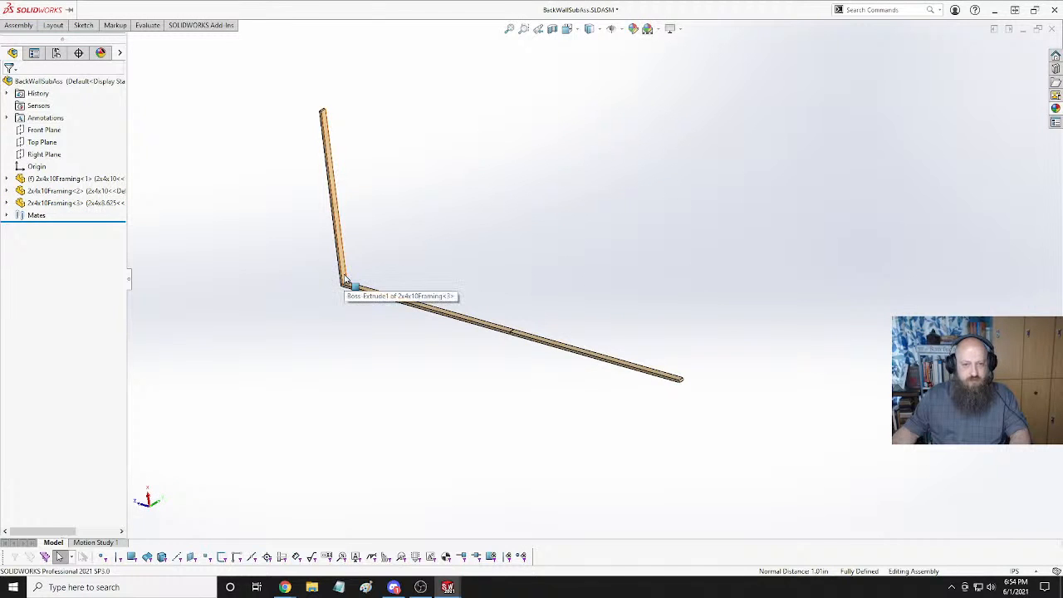
drag(346, 278, 480, 248)
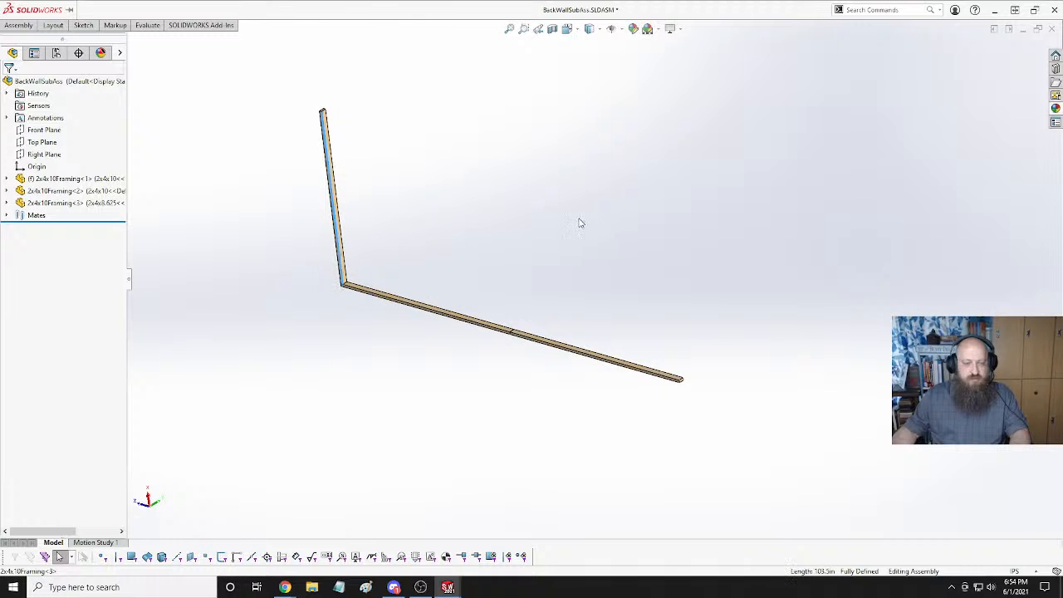
mouse_move(416, 247)
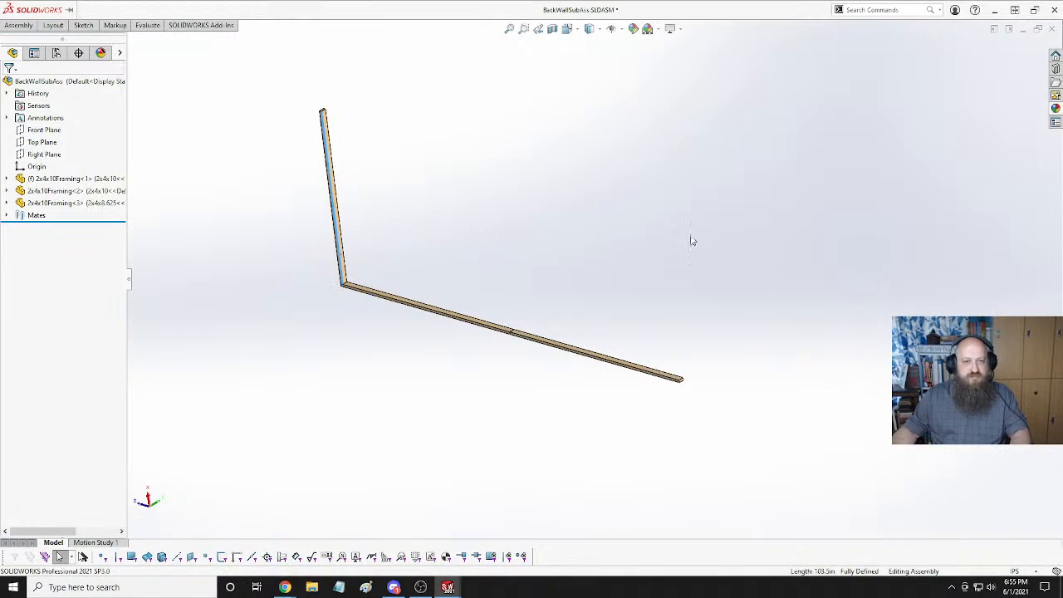
click(691, 240)
ctrl+drag(347, 250, 469, 203)
Mate the copied stud's lower end face coincident with the upper face of the fixed bottom plate.
scroll(507, 309, up, 3)
middle_drag(503, 308, 482, 257)
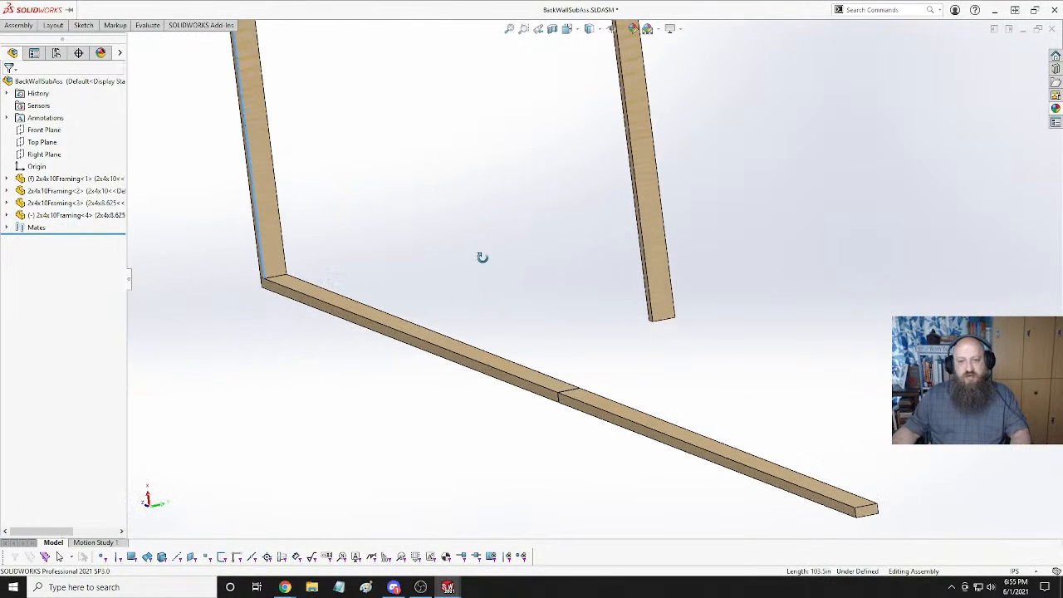
mouse_move(674, 323)
middle_down()
mouse_move(650, 260)
mouse_move(677, 337)
middle_up()
scroll(676, 332, up, 6)
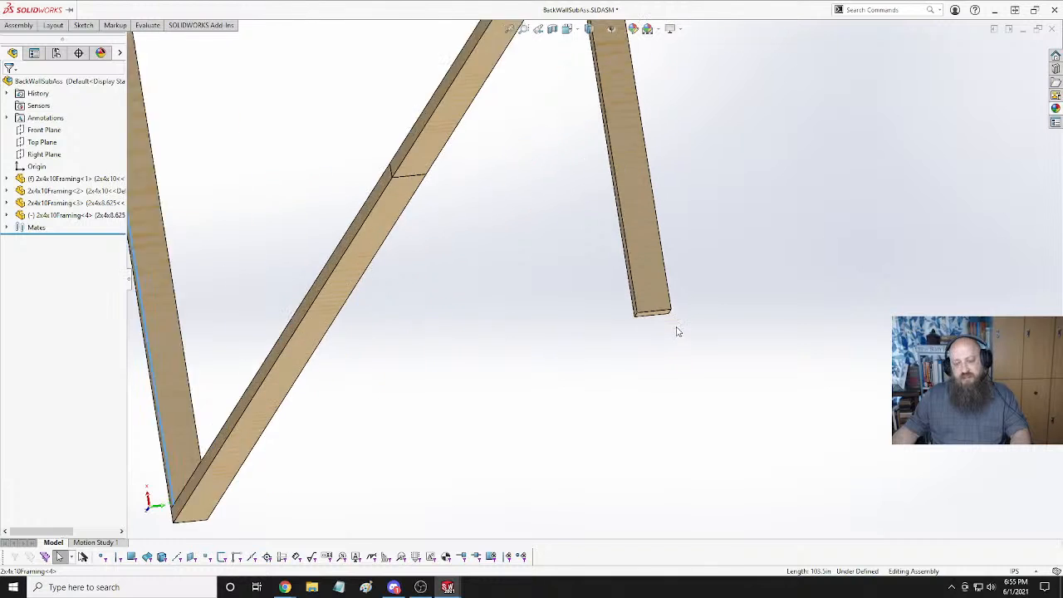
click(603, 284)
scroll(579, 331, up, 2)
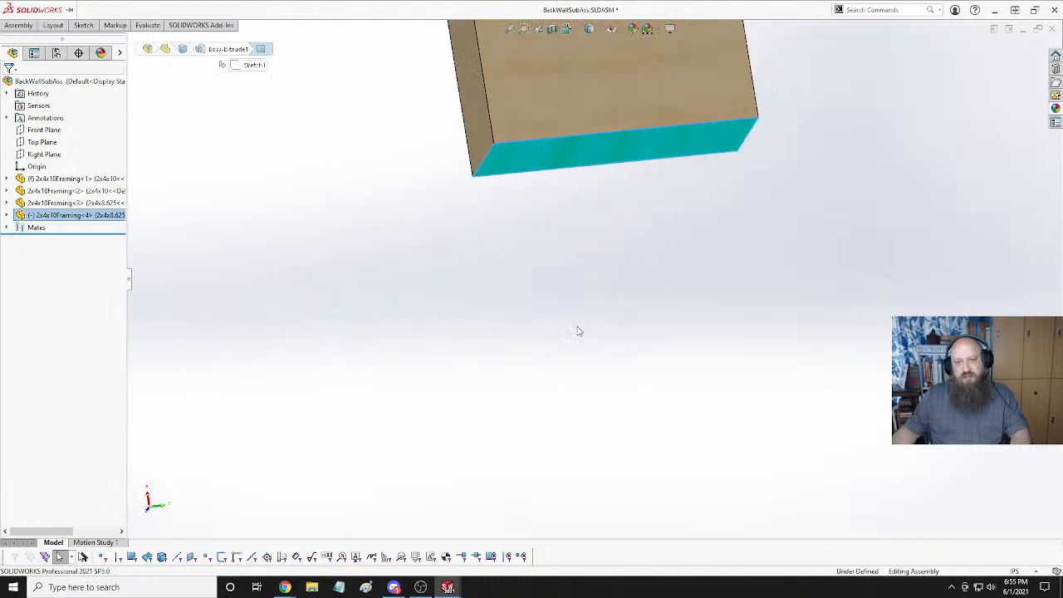
scroll(584, 332, down, 6)
middle_drag(517, 276, 560, 329)
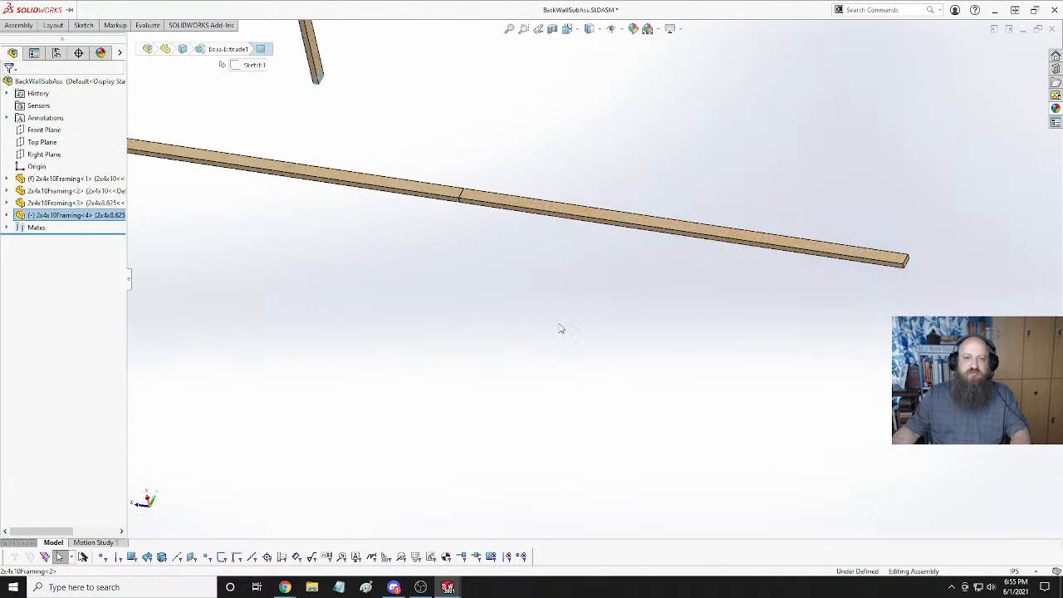
ctrl+click(442, 194)
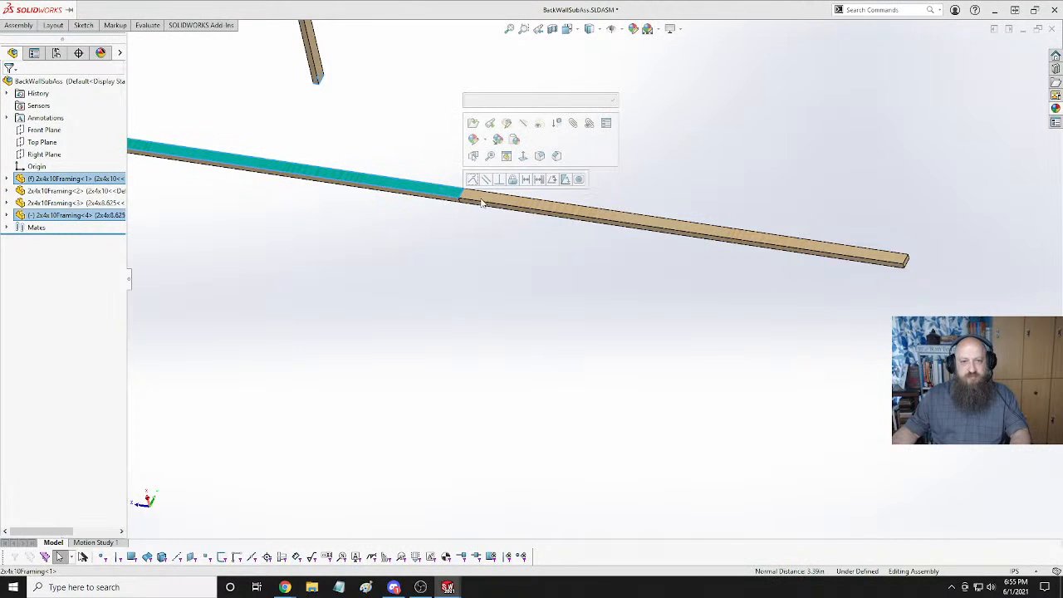
click(470, 179)
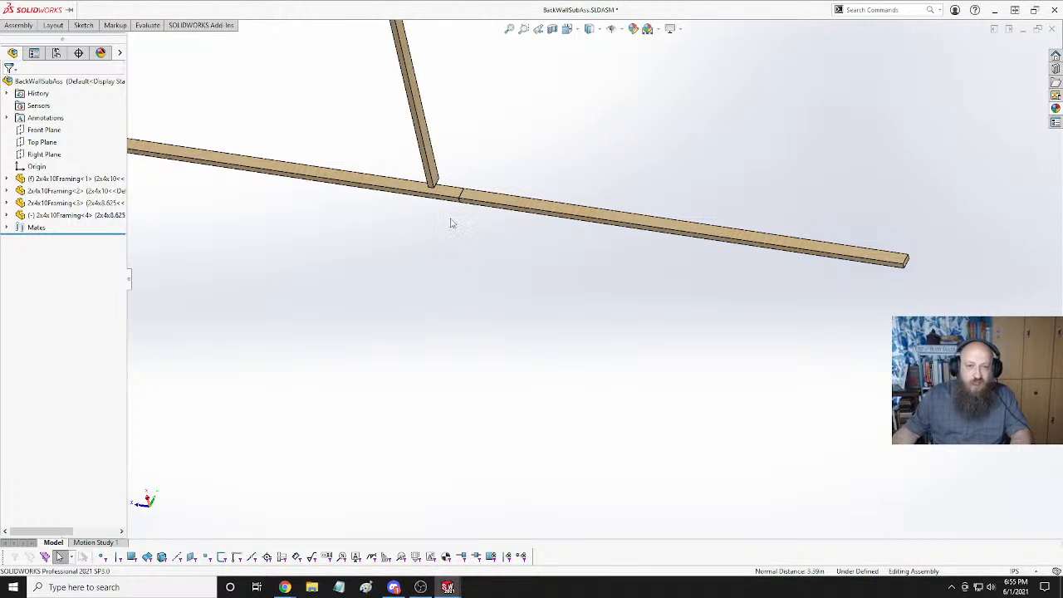
Expand the copied stud's component features and select its Right Plane as the centring reference.
scroll(446, 208, up, 3)
scroll(551, 231, down, 5)
middle_drag(492, 292, 364, 179)
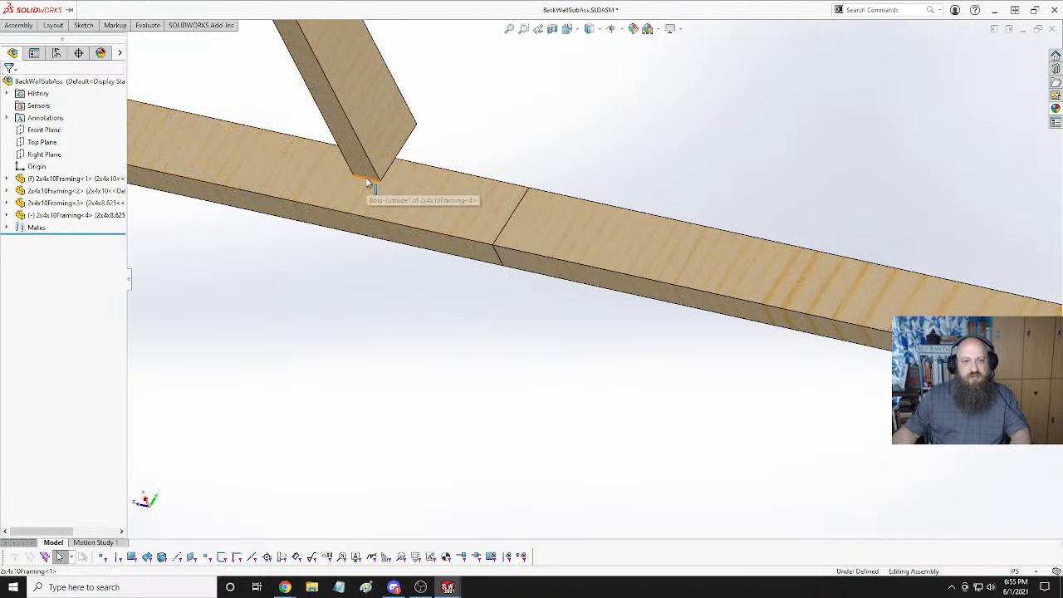
right_click(365, 178)
click(396, 163)
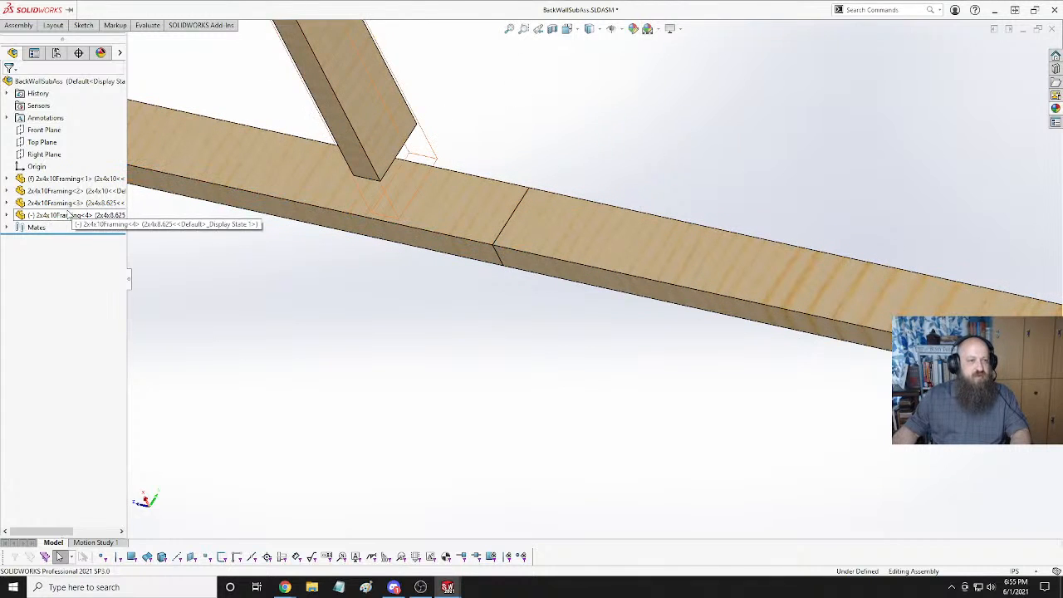
click(350, 92)
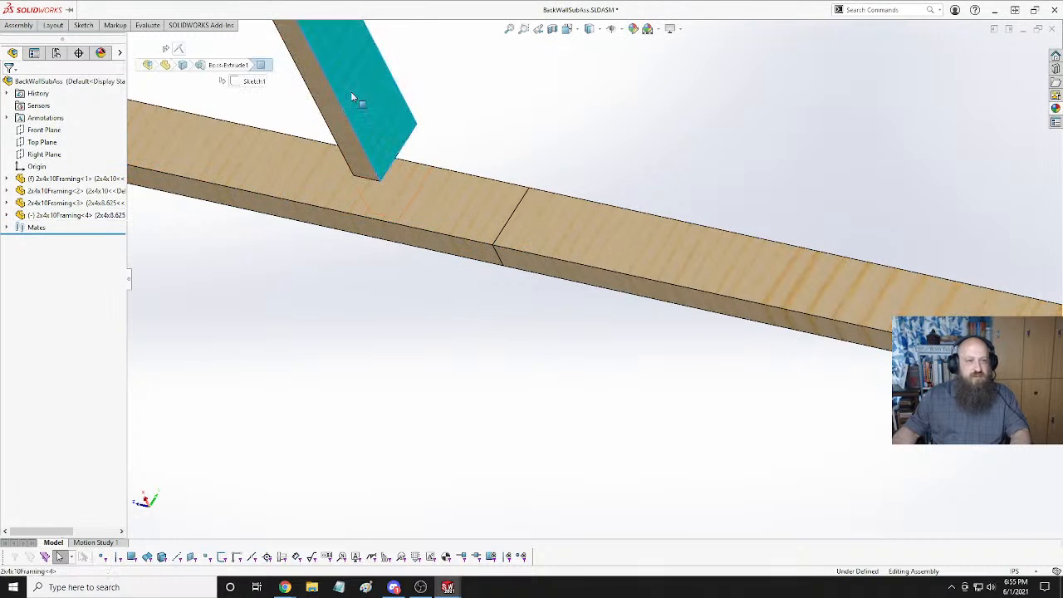
click(9, 216)
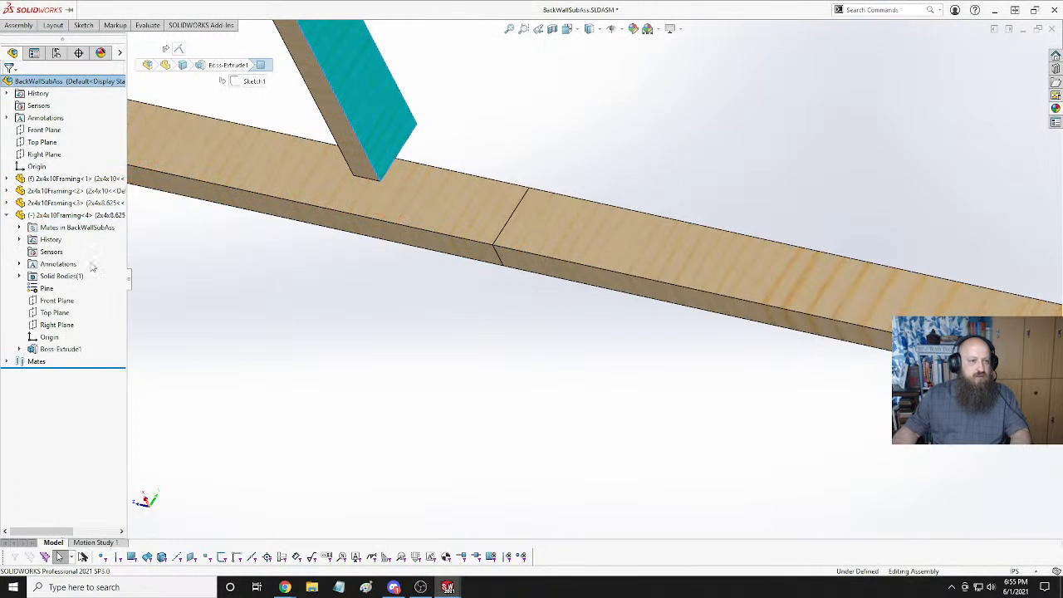
click(56, 325)
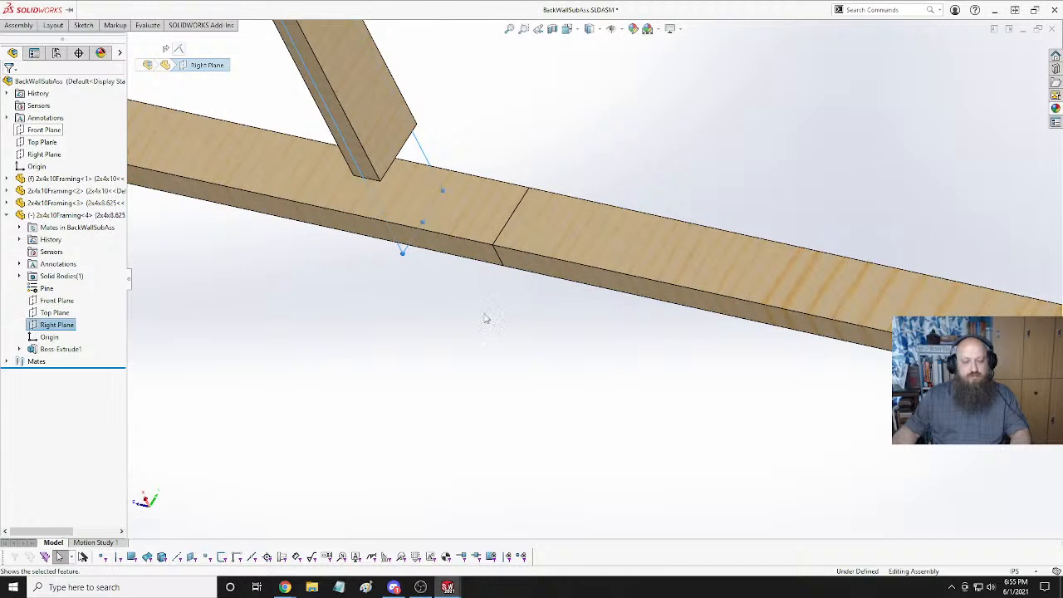
Suppress the second bottom plate to expose the fixed plate's end face at the joint.
scroll(487, 320, up, 6)
middle_drag(439, 275, 406, 230)
scroll(570, 302, up, 3)
scroll(581, 266, down, 8)
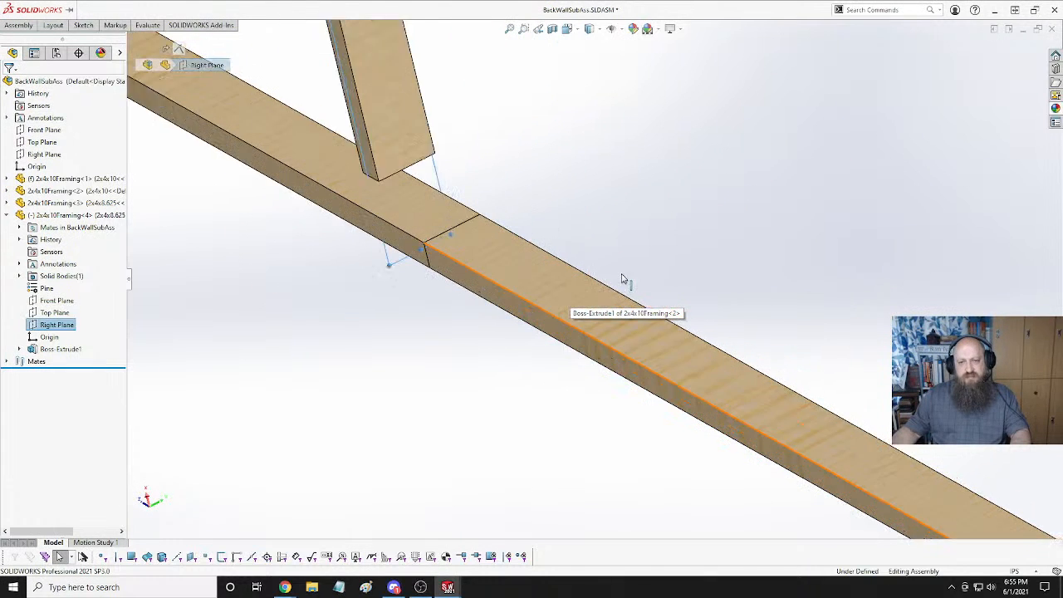
scroll(449, 246, down, 3)
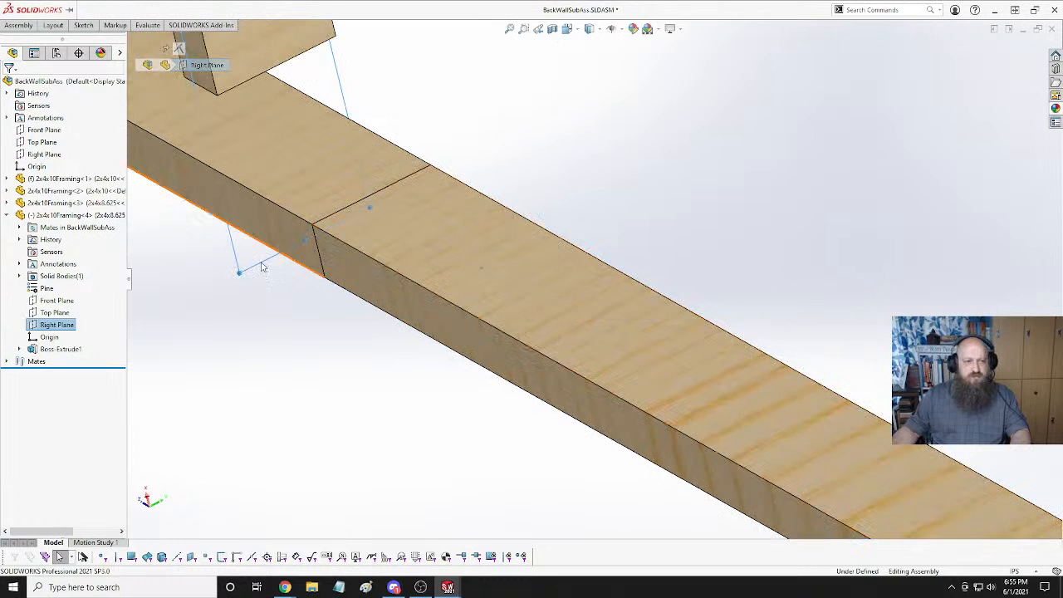
right_click(62, 192)
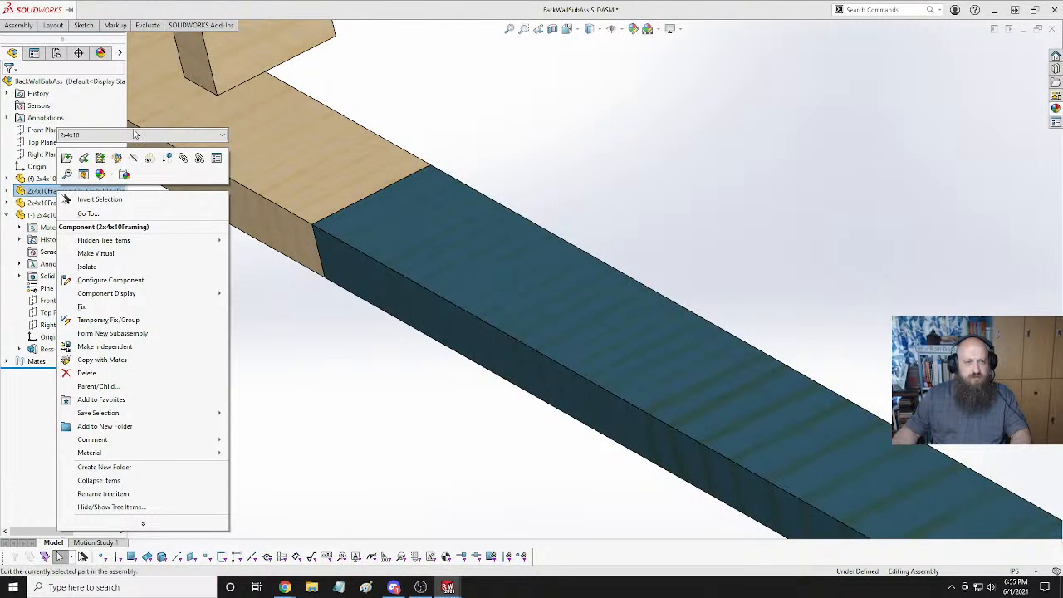
key(Escape)
click(447, 241)
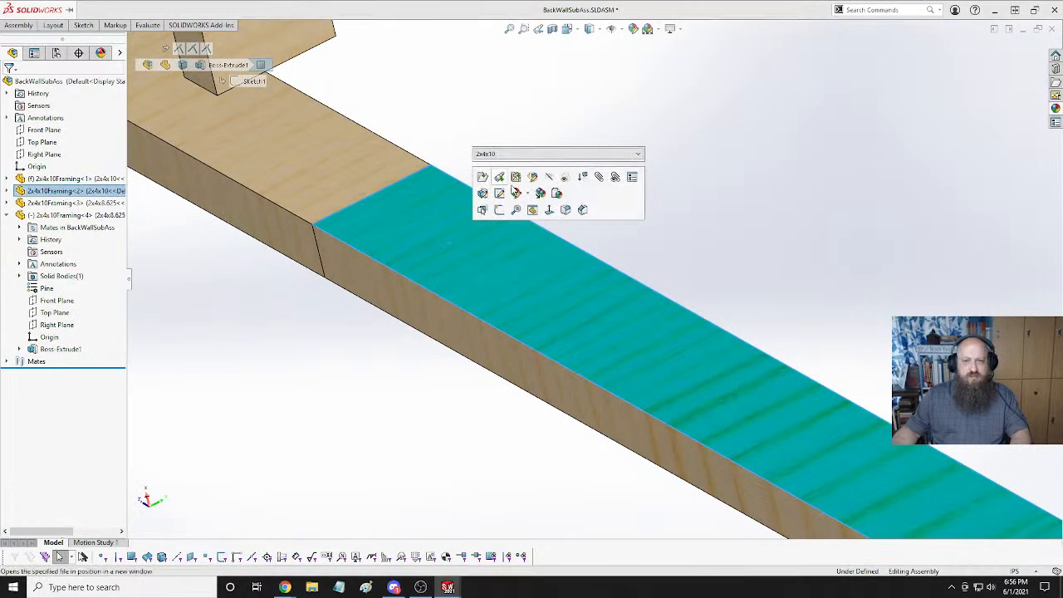
click(582, 178)
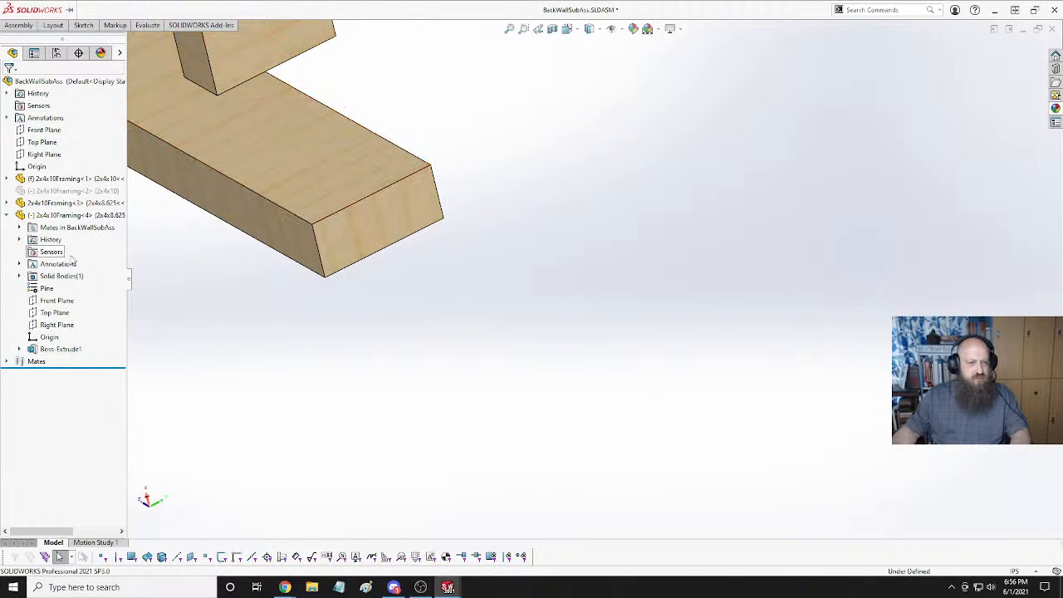
Mate the copied stud's Right Plane coincident with the fixed plate's exposed end face, centring the stud over the joint.
click(57, 324)
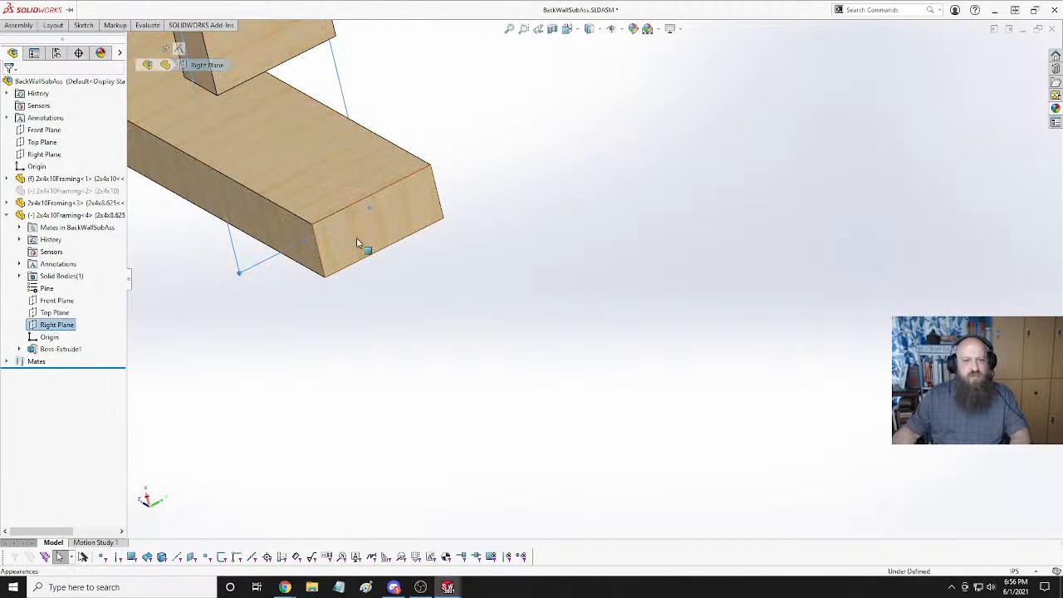
ctrl+click(358, 239)
click(391, 174)
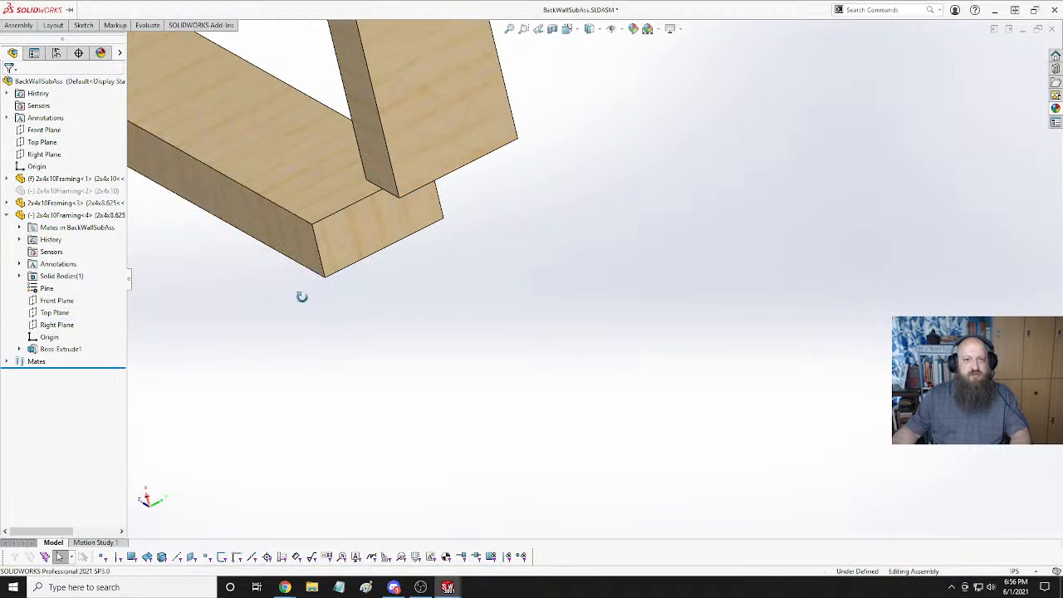
Mate the centre stud's narrow side face coincident with the long side face of the fixed bottom plate.
middle_drag(301, 297, 354, 246)
click(380, 177)
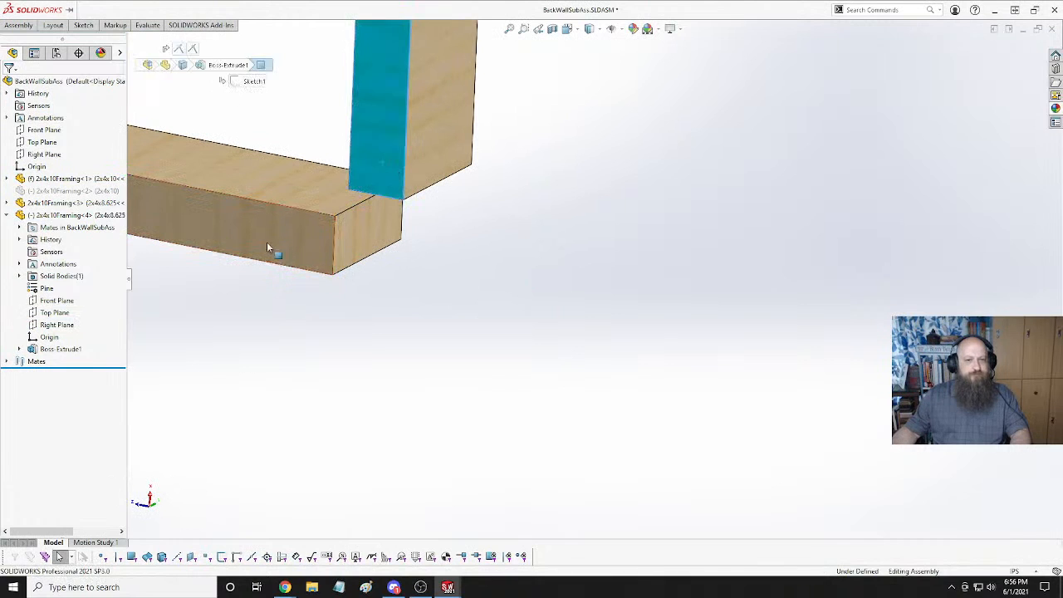
ctrl+click(266, 246)
click(291, 231)
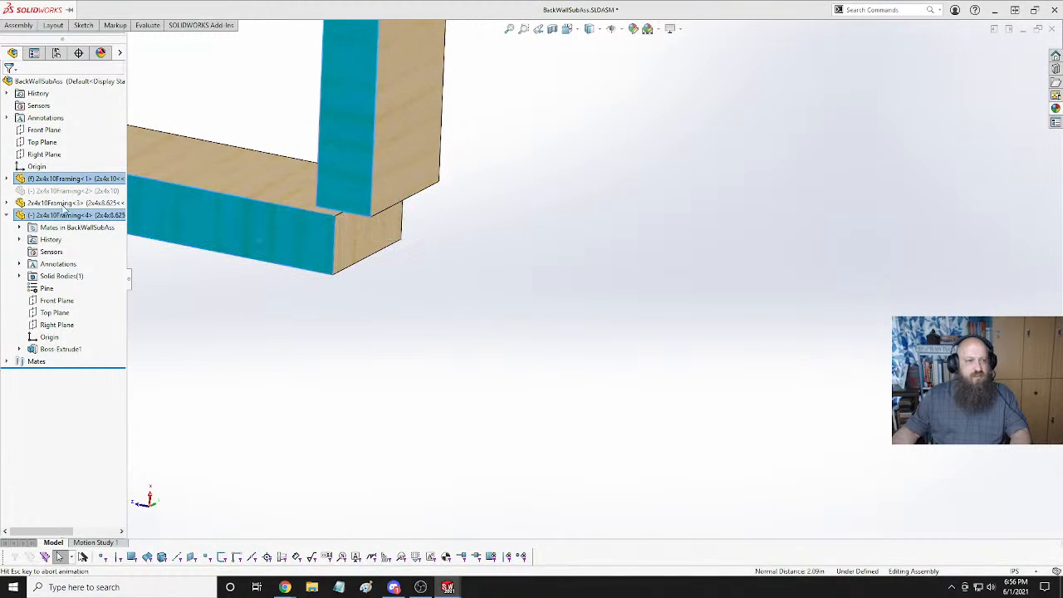
Unsuppress the second bottom plate and accept the substitution for the missing component configuration.
right_click(67, 192)
click(149, 158)
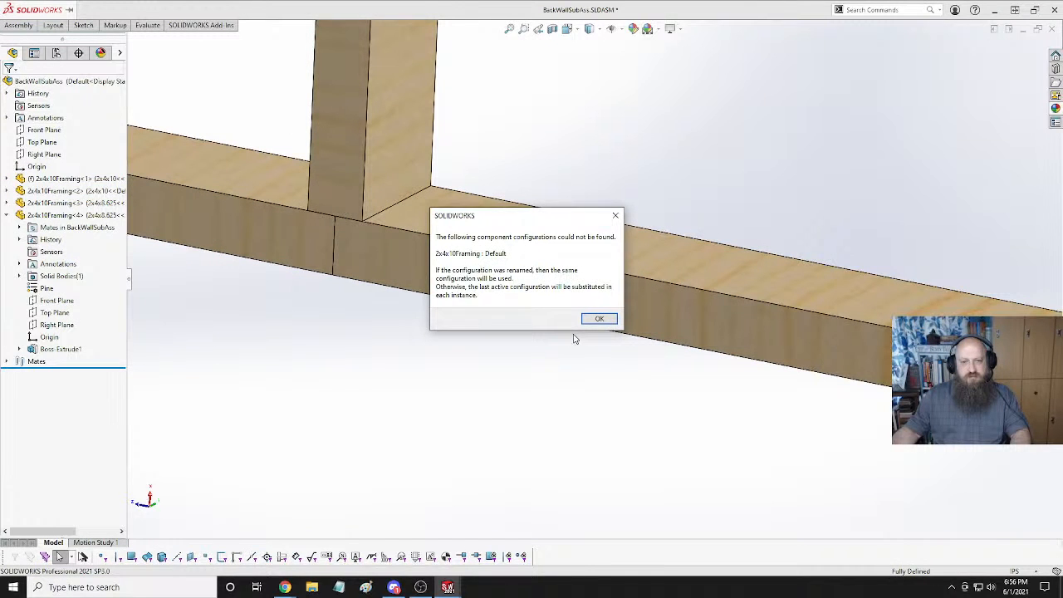
click(595, 323)
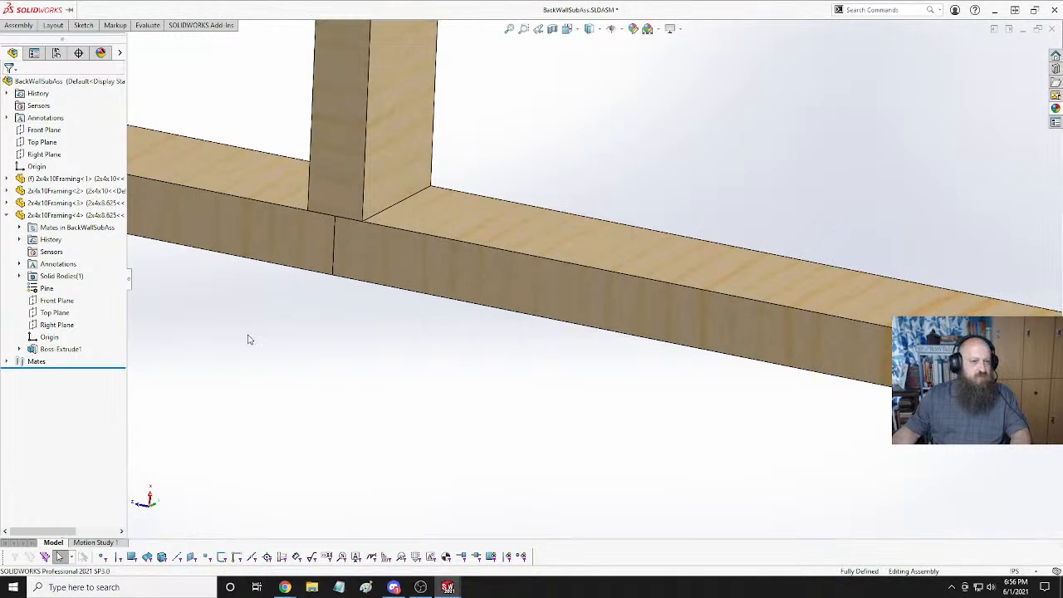
Place a copy of the centre stud above the second bottom plate, towards its free end.
scroll(247, 339, down, 2)
scroll(264, 335, up, 8)
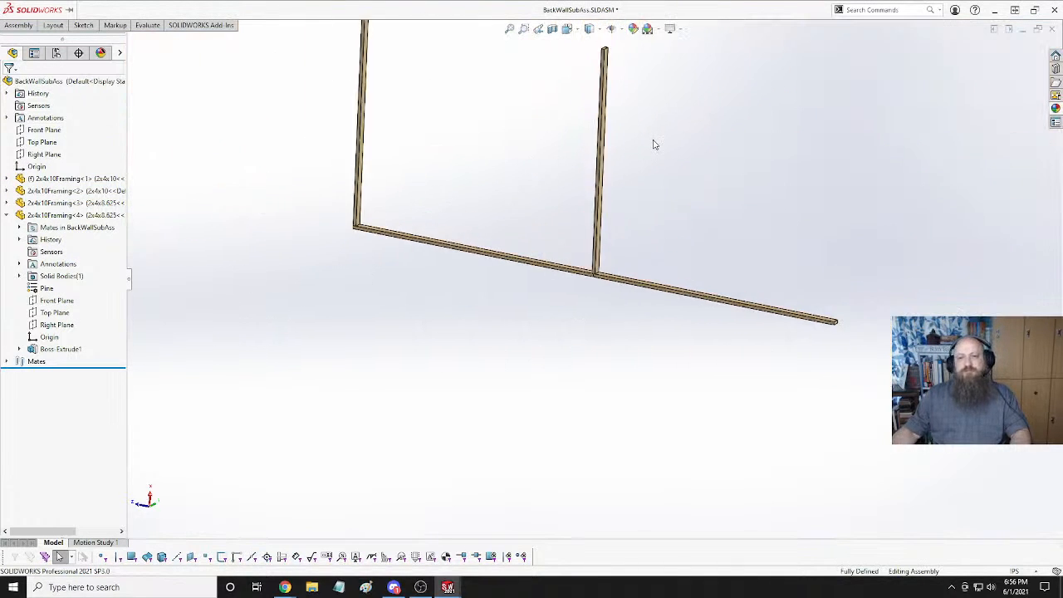
middle_drag(653, 145, 548, 351)
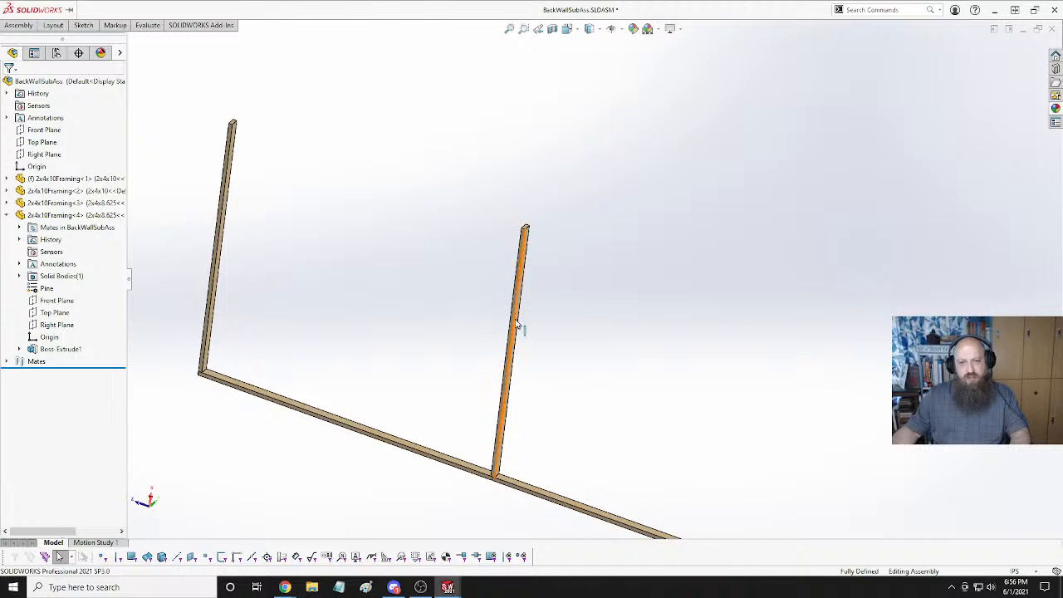
ctrl+drag(515, 325, 736, 352)
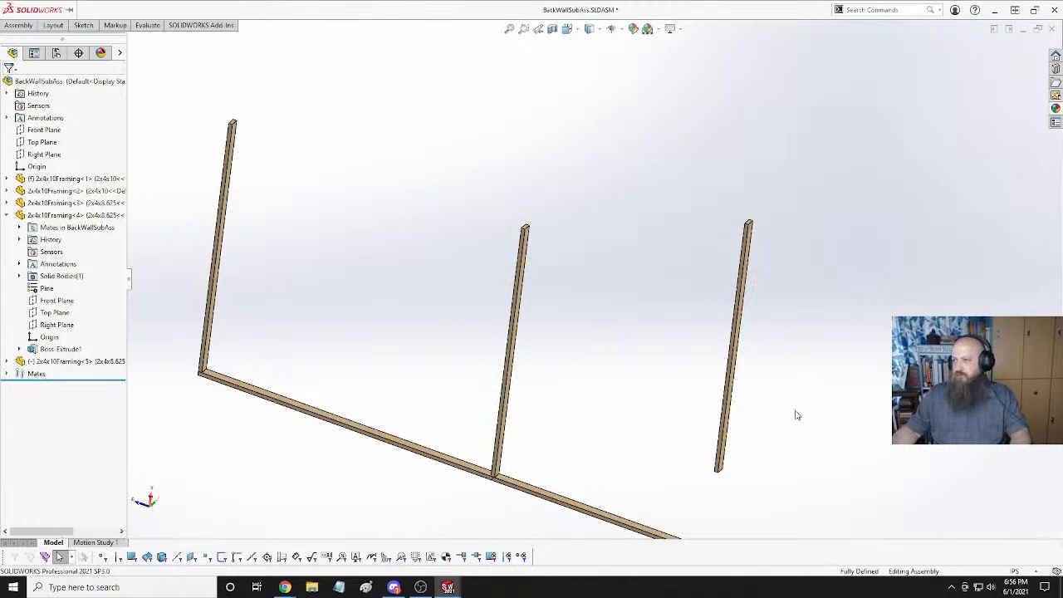
Mate the copied stud's bottom end face coincident with the top face of the second bottom plate.
scroll(795, 416, down, 3)
scroll(781, 437, up, 5)
middle_drag(584, 415, 584, 332)
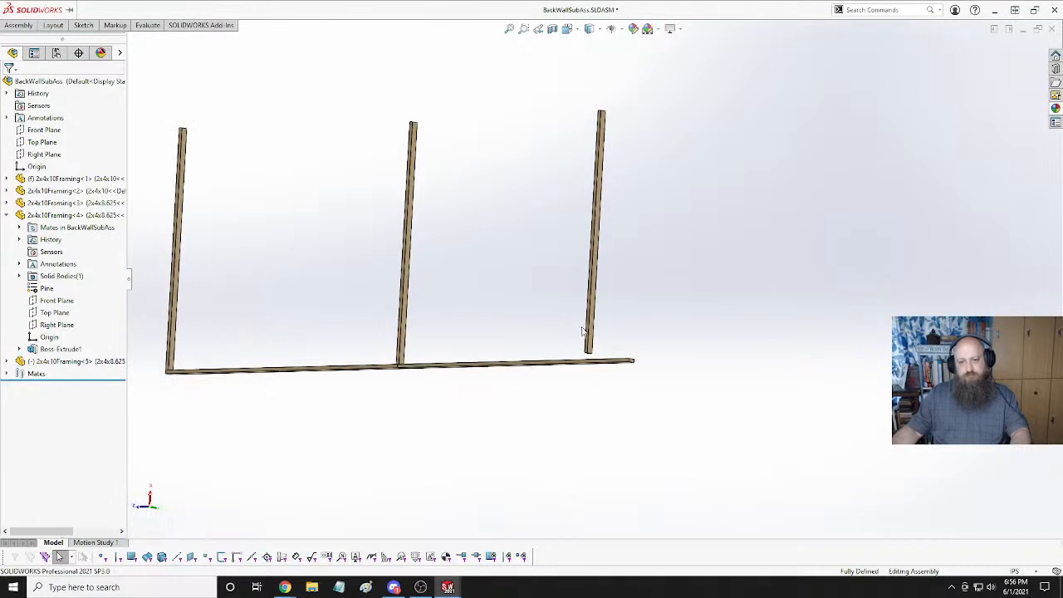
scroll(584, 332, down, 5)
scroll(545, 231, down, 5)
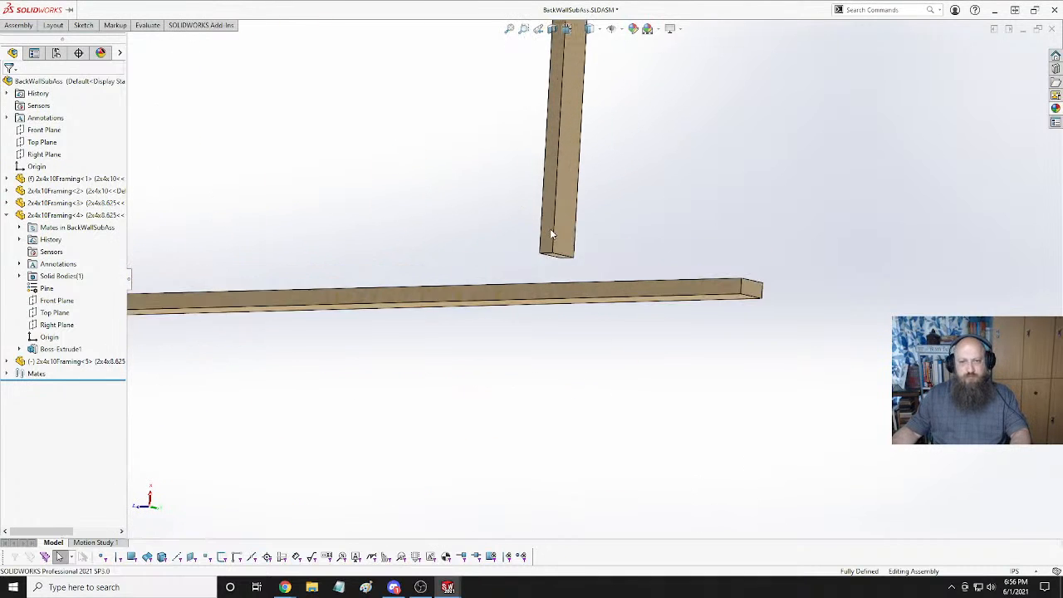
click(491, 187)
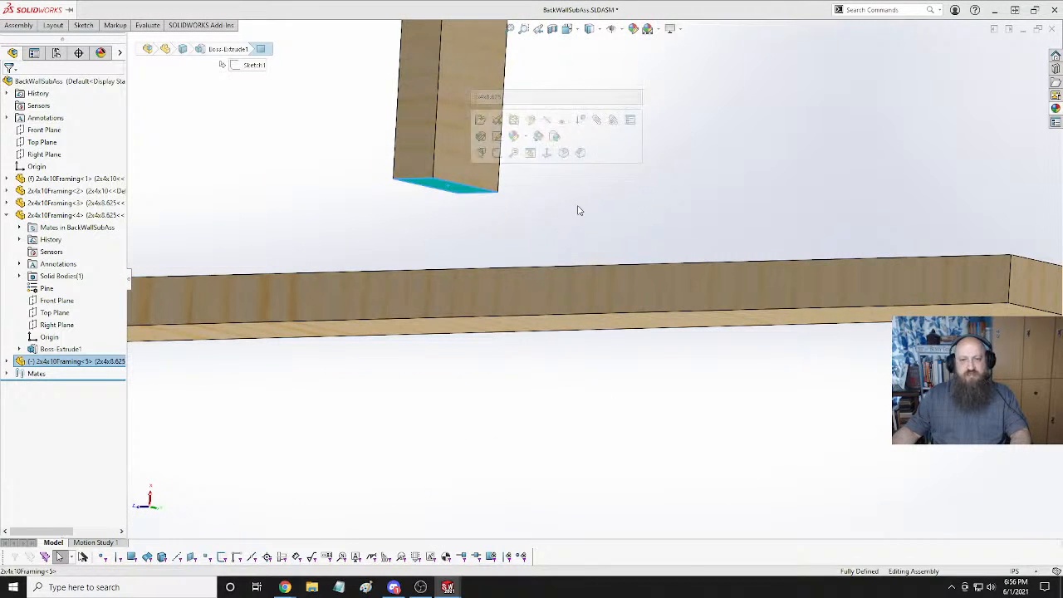
middle_drag(576, 209, 563, 293)
scroll(565, 281, down, 3)
scroll(570, 287, up, 9)
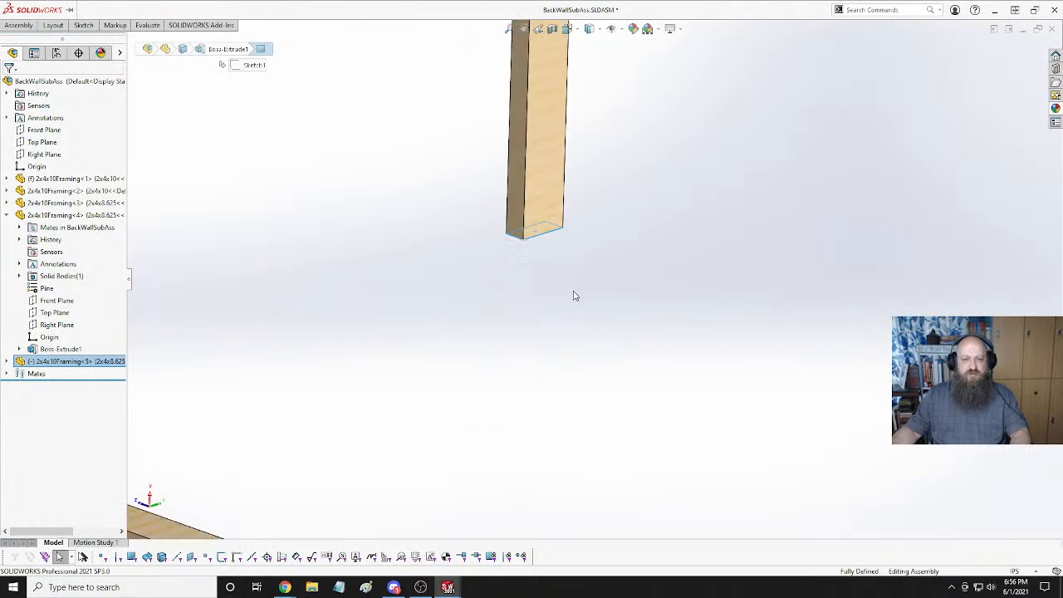
scroll(599, 384, down, 2)
scroll(588, 274, down, 2)
click(579, 245)
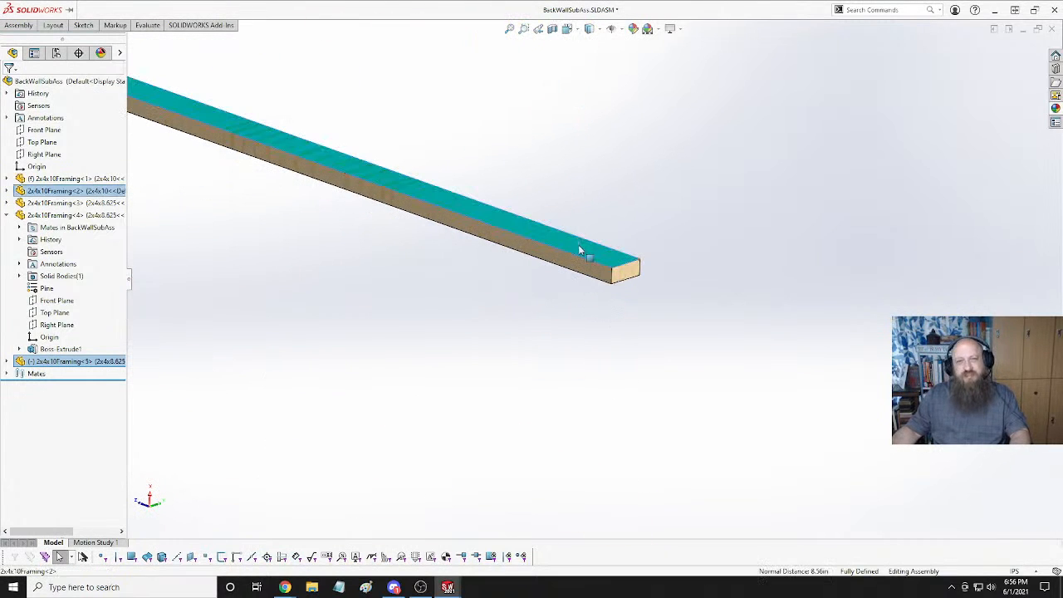
click(524, 341)
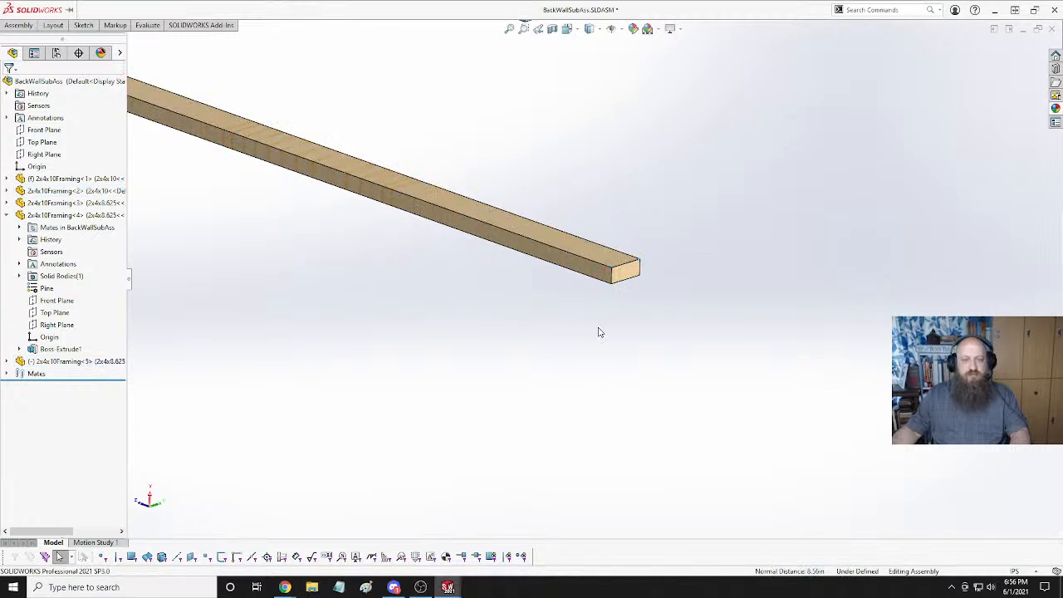
scroll(594, 330, up, 5)
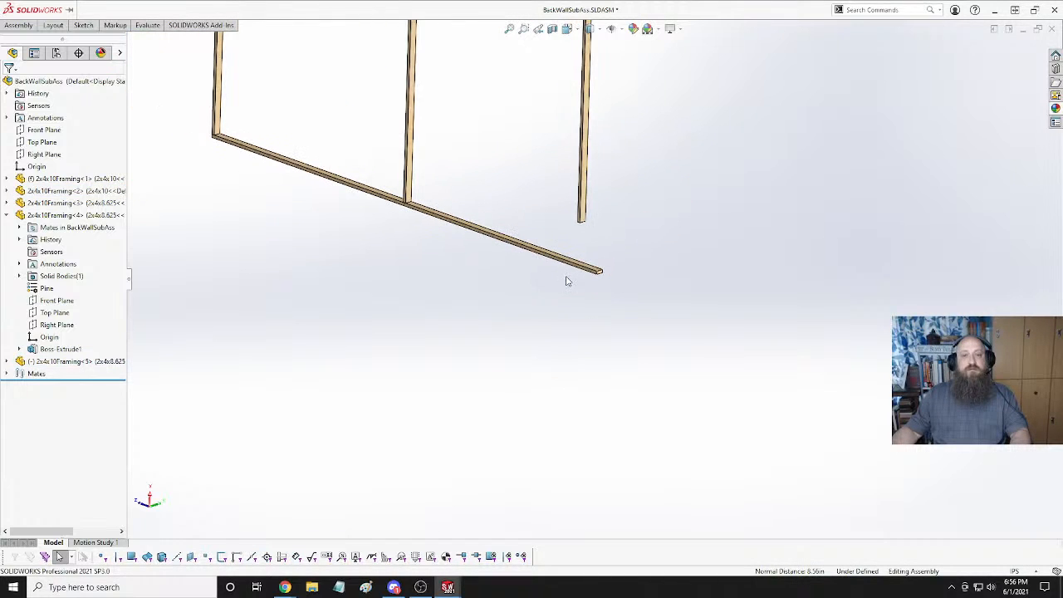
scroll(616, 228, down, 3)
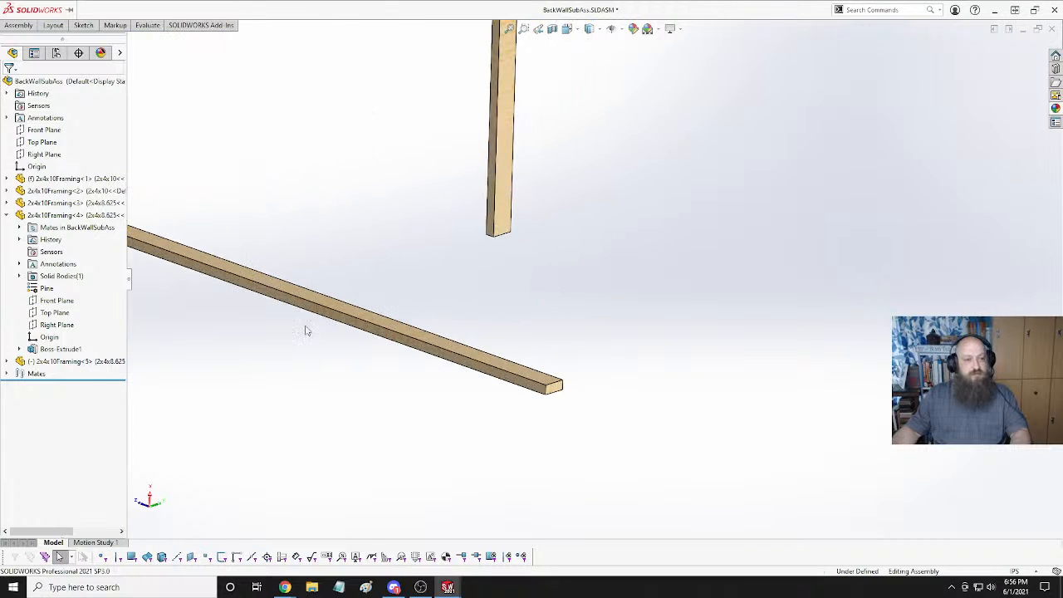
middle_drag(306, 331, 557, 136)
click(592, 108)
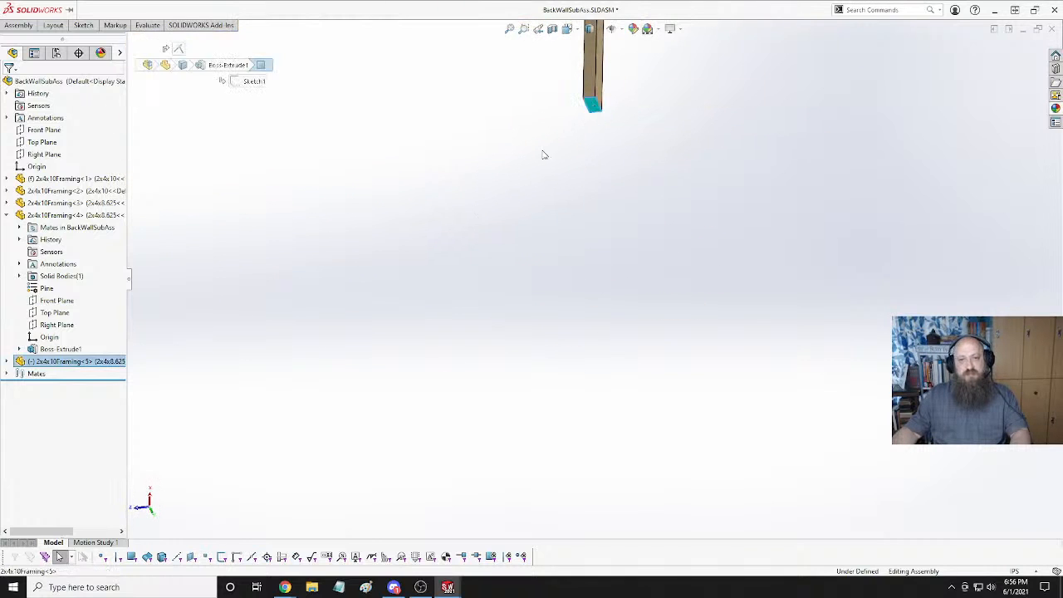
middle_drag(512, 173, 520, 309)
click(742, 202)
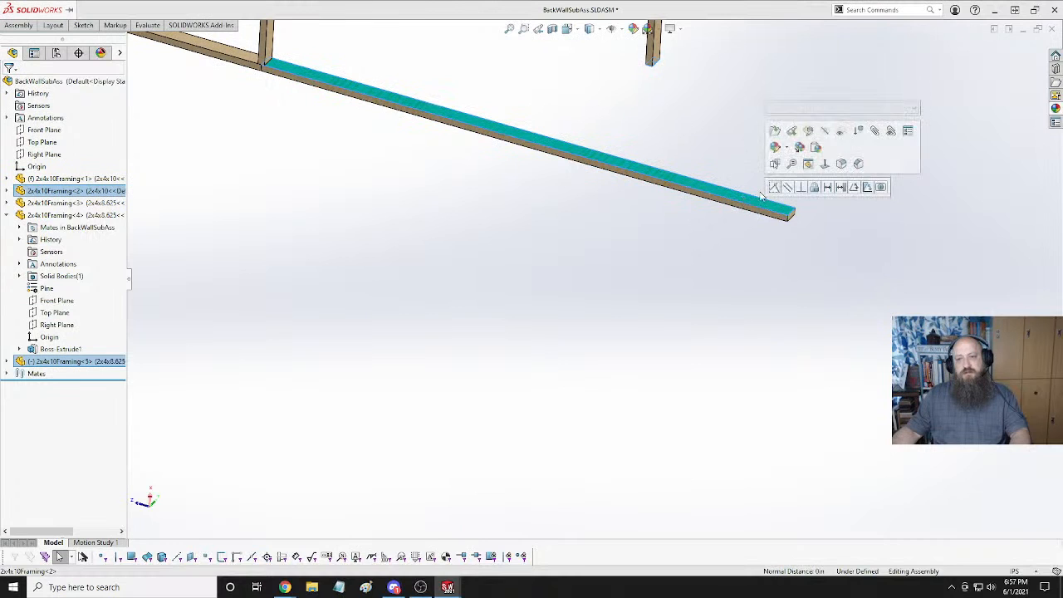
key(Escape)
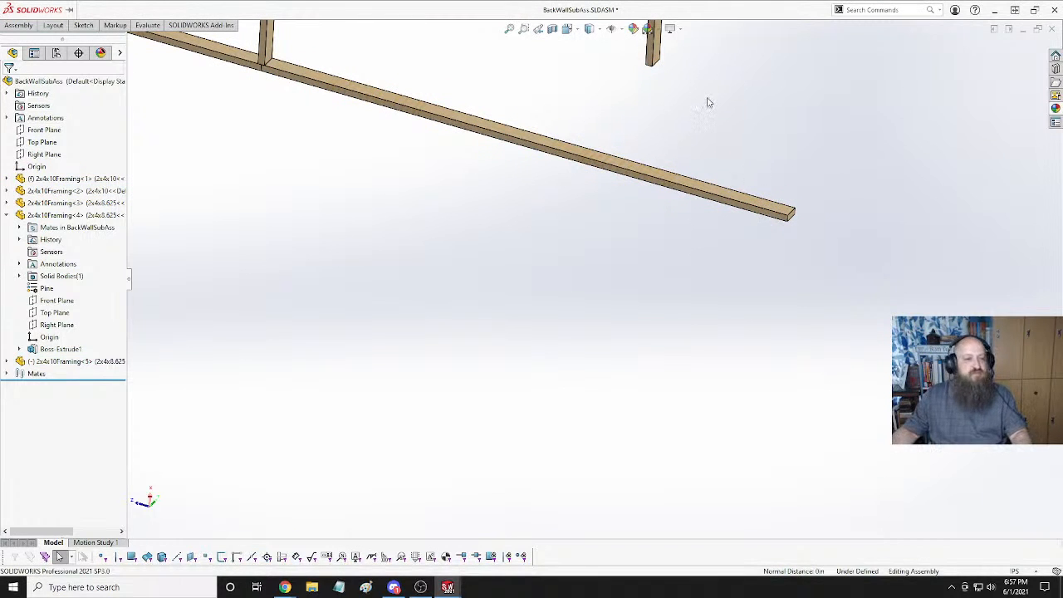
Move the copied stud down onto the second bottom plate and mate its narrow side face coincident with the plate's long side face.
drag(652, 54, 596, 179)
scroll(599, 175, up, 3)
scroll(592, 233, down, 4)
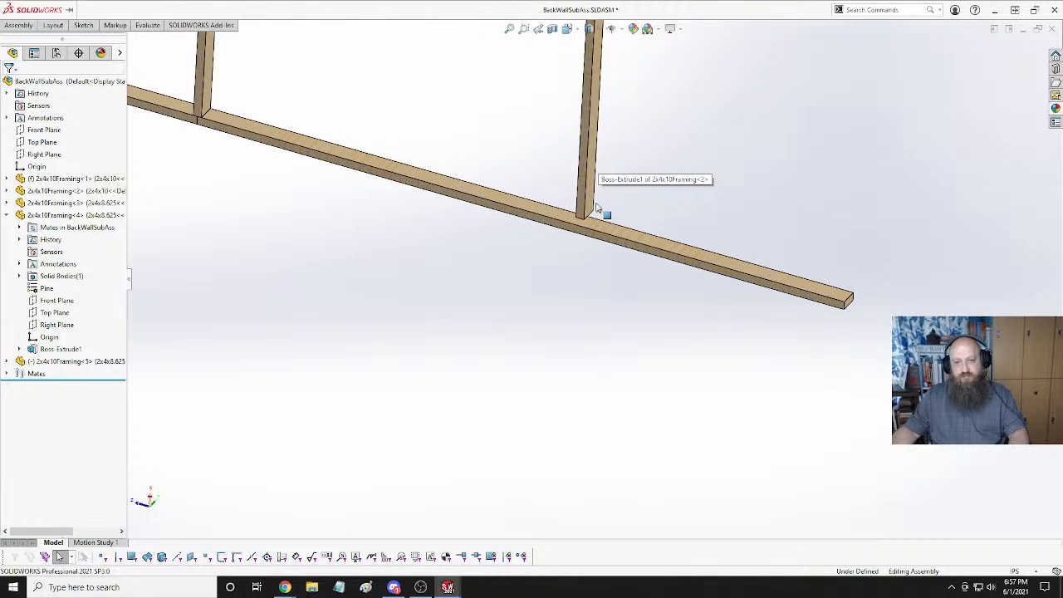
click(583, 201)
ctrl+click(587, 237)
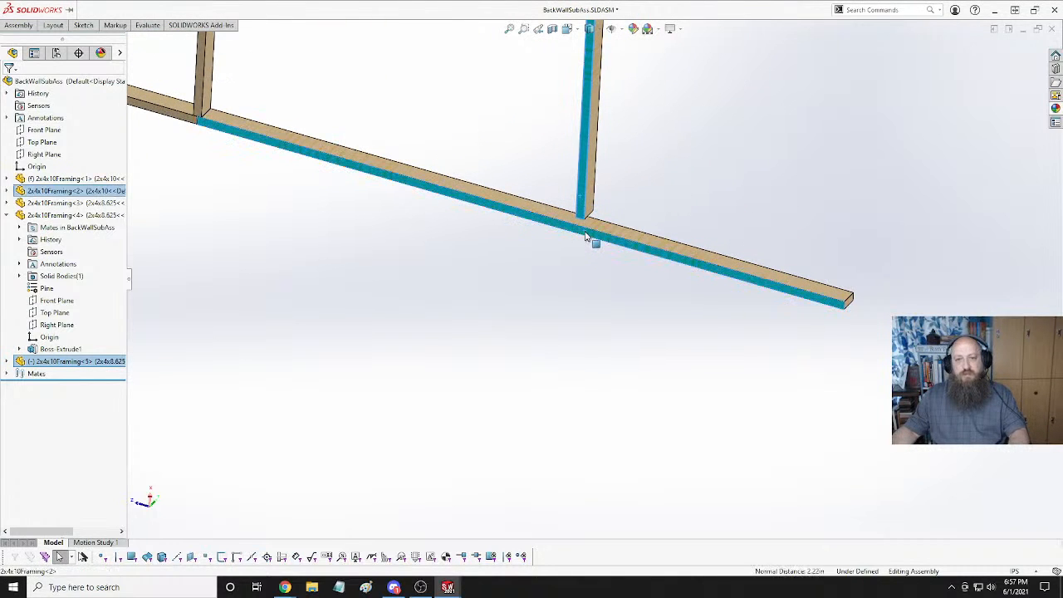
click(617, 255)
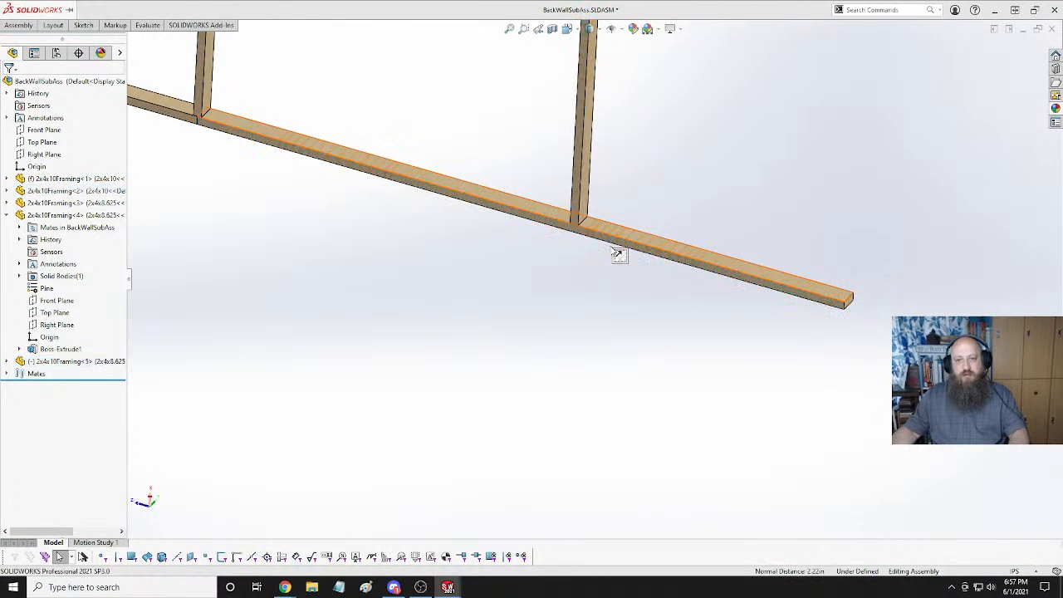
Mate the stud's outer wide face coincident with the free end face of the second bottom plate.
click(590, 193)
middle_drag(624, 207, 868, 314)
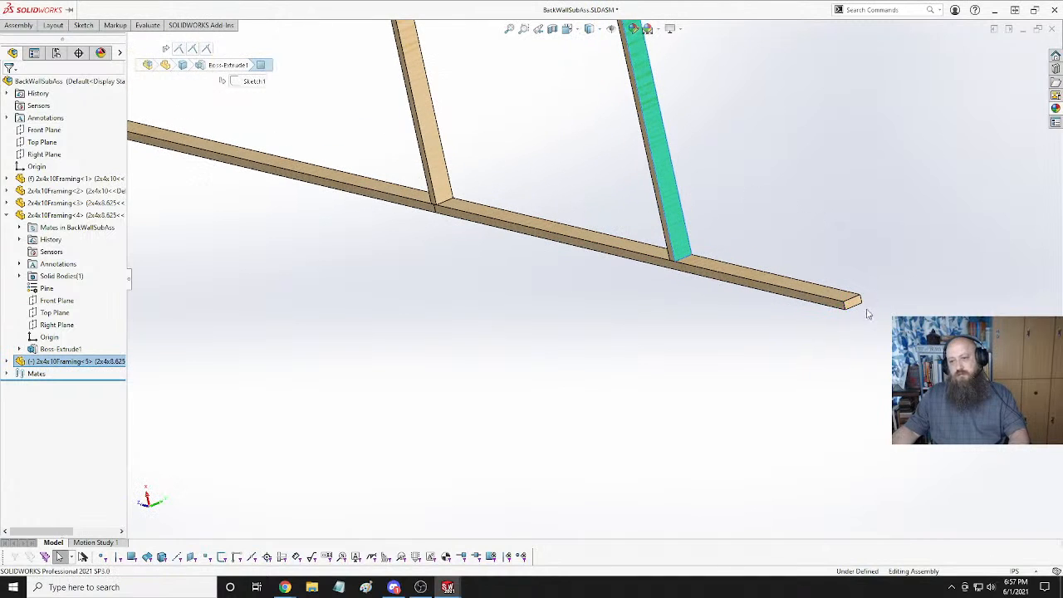
ctrl+click(859, 304)
click(888, 294)
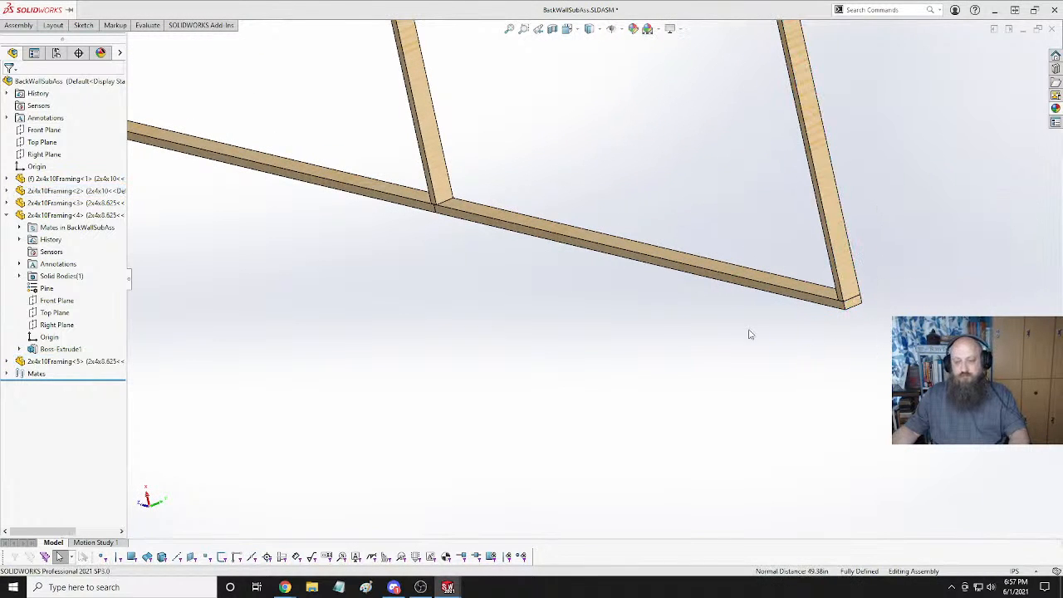
Try to place a copy of the fixed bottom plate at the centre stud, and undo the placement.
scroll(471, 297, up, 10)
scroll(493, 183, down, 5)
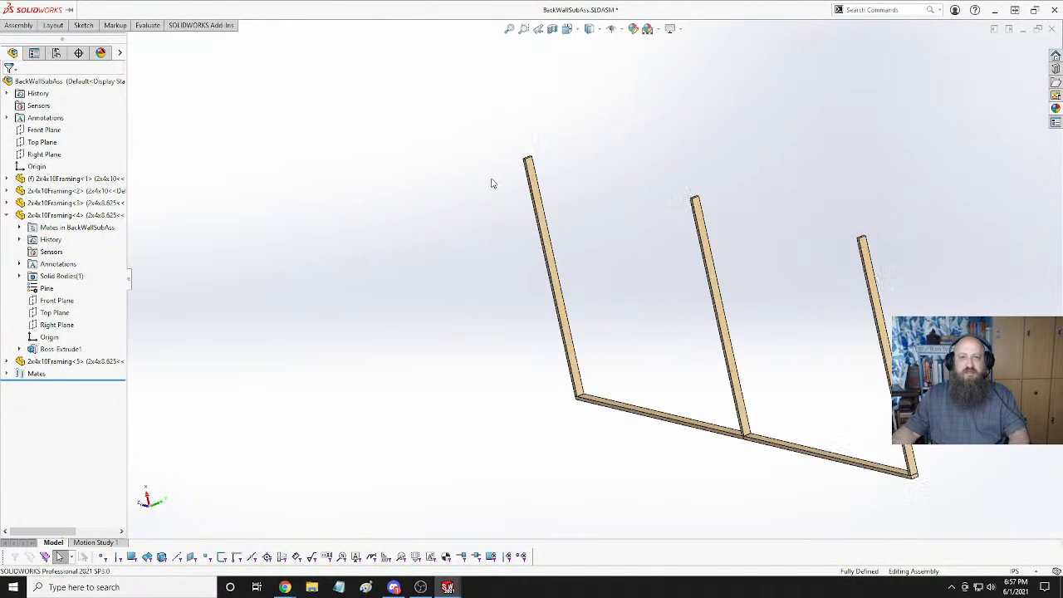
middle_drag(624, 246, 630, 293)
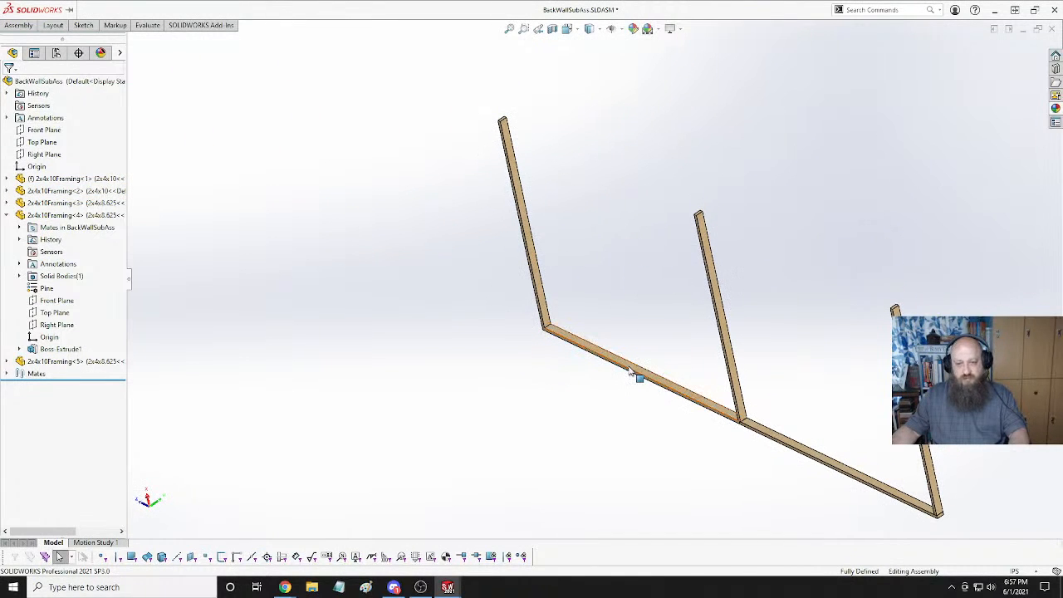
click(713, 284)
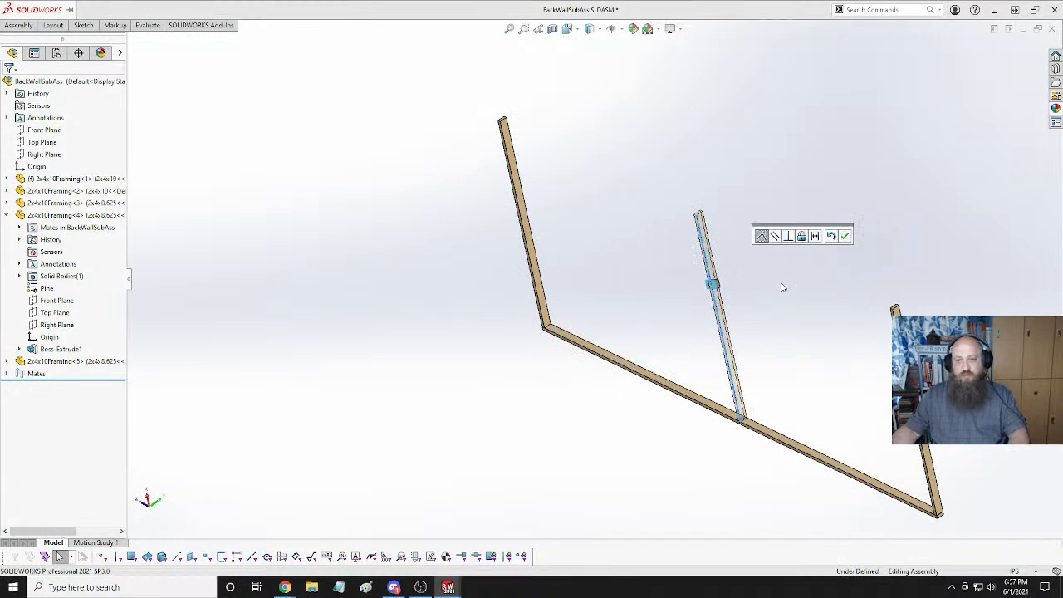
click(832, 238)
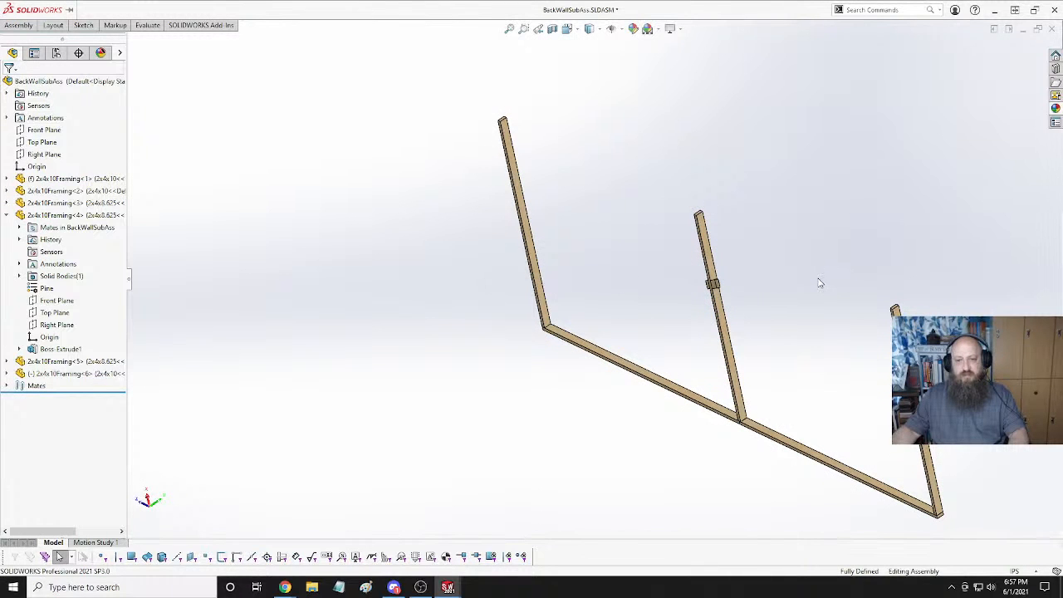
key(ctrl+z)
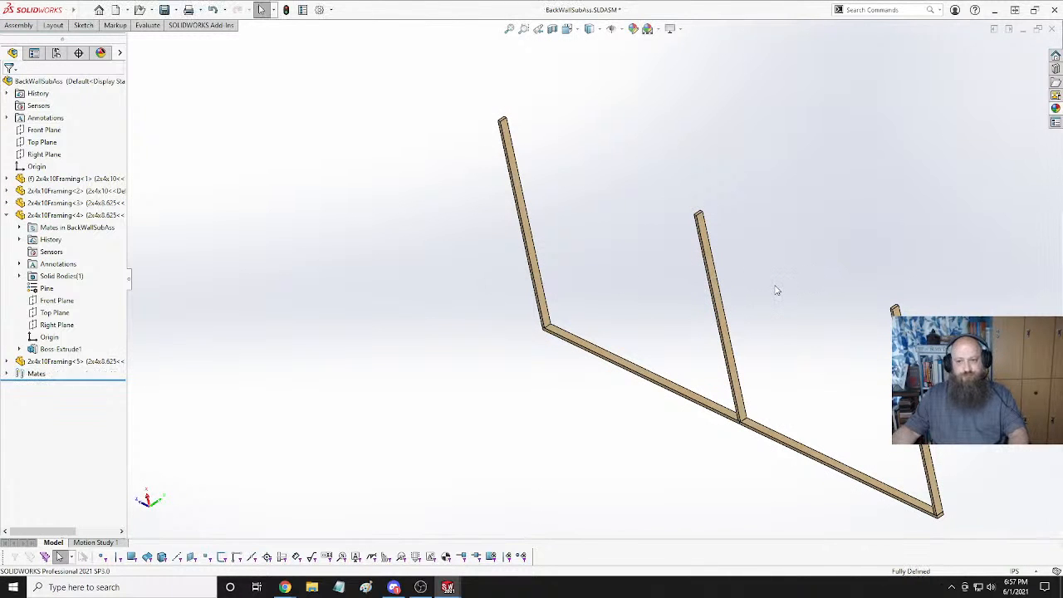
Place two copies of the fixed bottom plate above the studs as top plates, one over each bay.
ctrl+drag(593, 356, 676, 111)
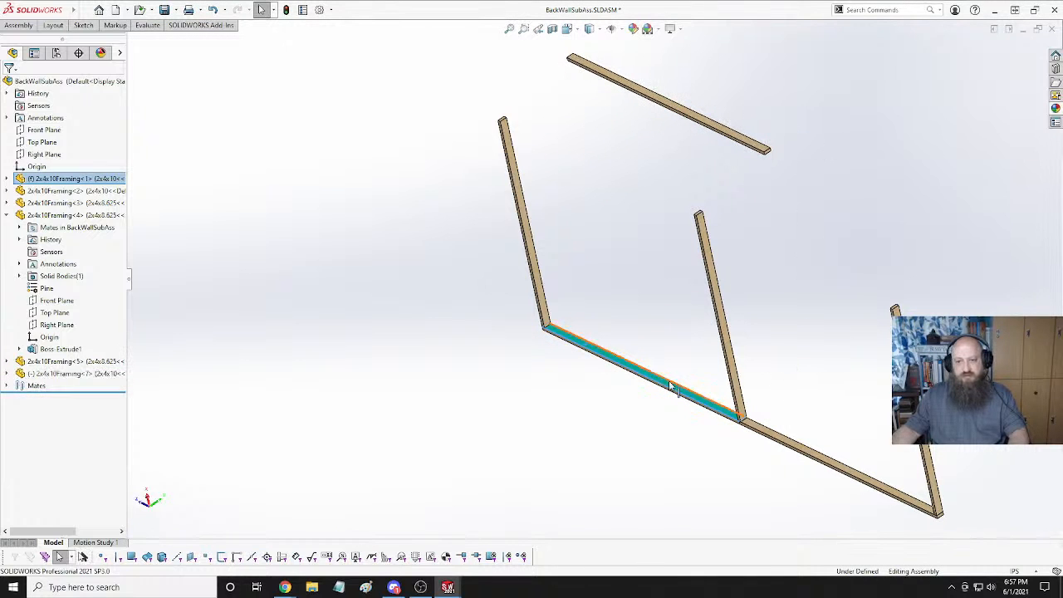
ctrl+drag(671, 387, 962, 219)
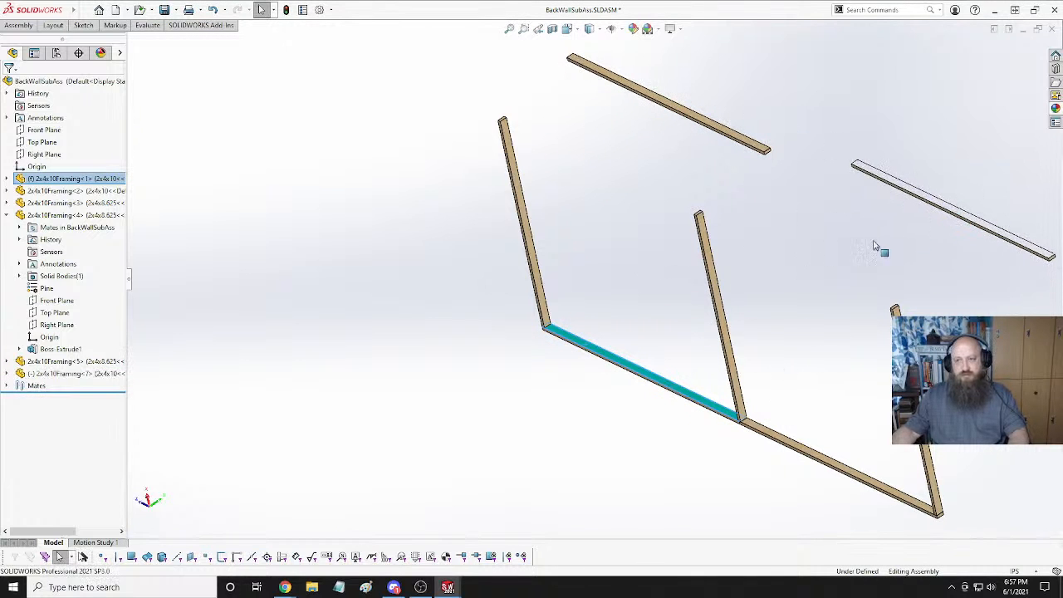
click(824, 245)
Mate the first top plate's underside coincident with the top end face of the corner stud on the fixed plate.
middle_drag(629, 135, 664, 62)
scroll(672, 107, up, 2)
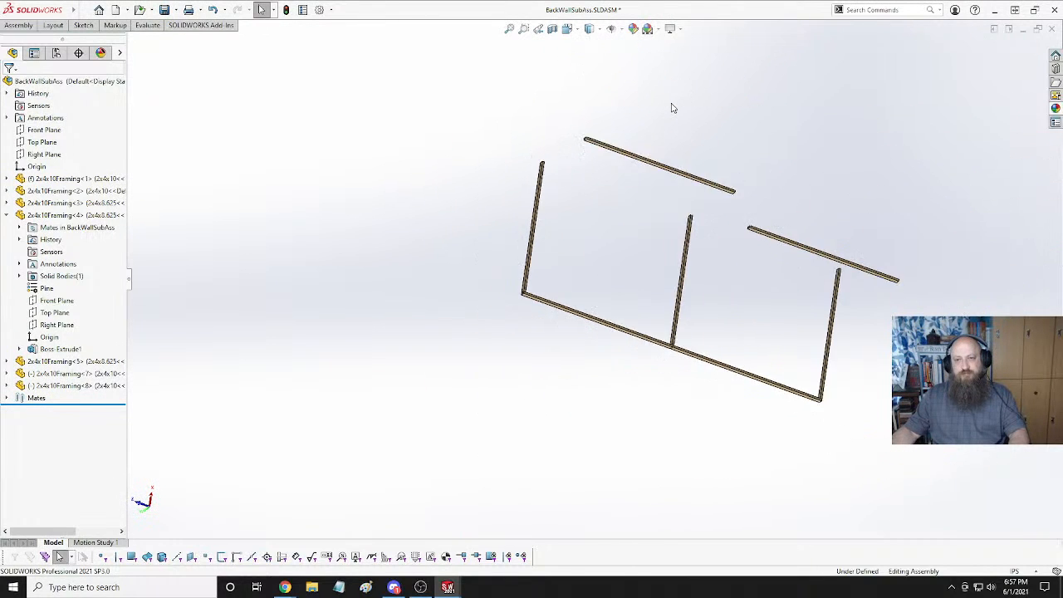
scroll(653, 230, down, 8)
click(659, 220)
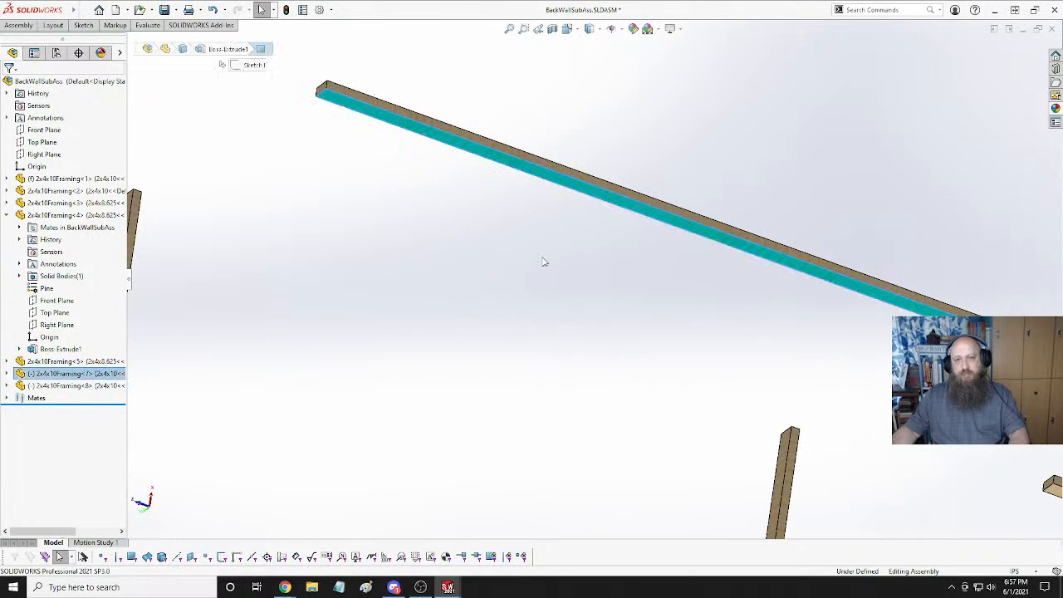
scroll(546, 254, up, 5)
scroll(427, 335, down, 5)
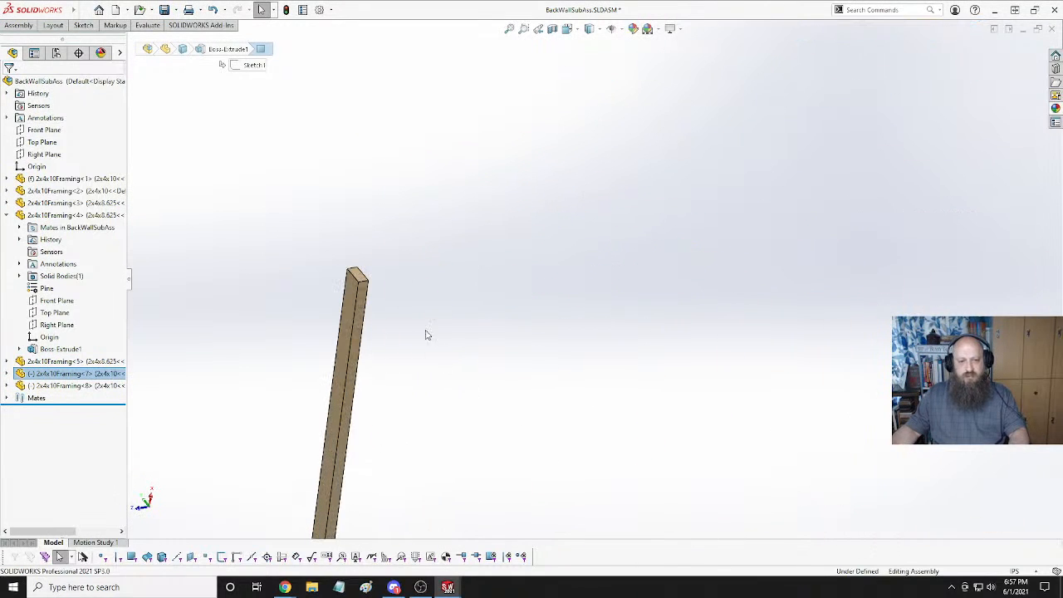
ctrl+click(361, 279)
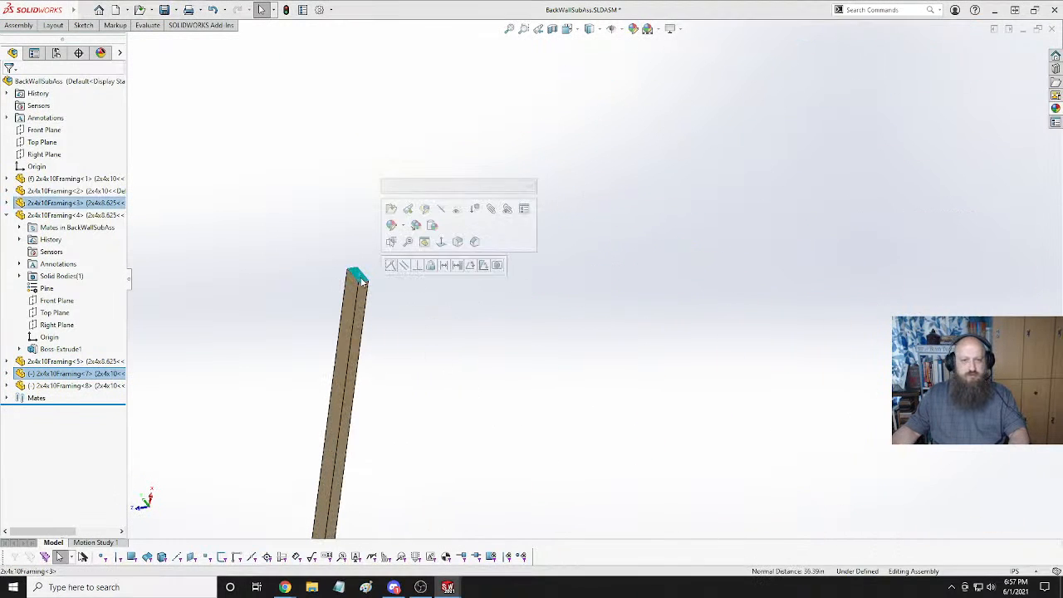
click(395, 267)
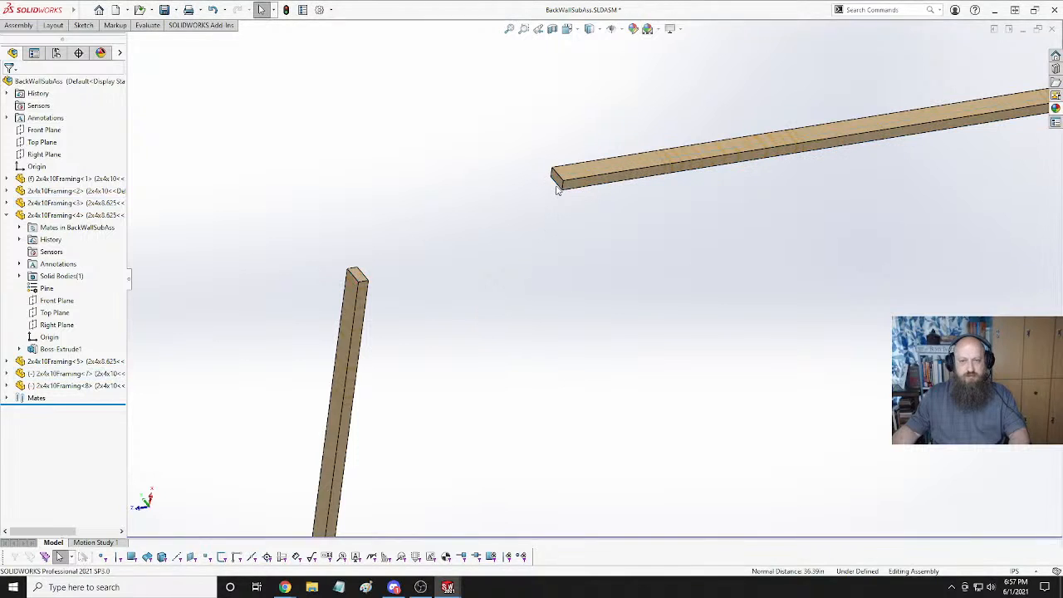
Mate the first top plate's end face coincident with the corner stud's outer wide face, and its long side face with the stud's narrow face.
click(558, 181)
ctrl+click(353, 314)
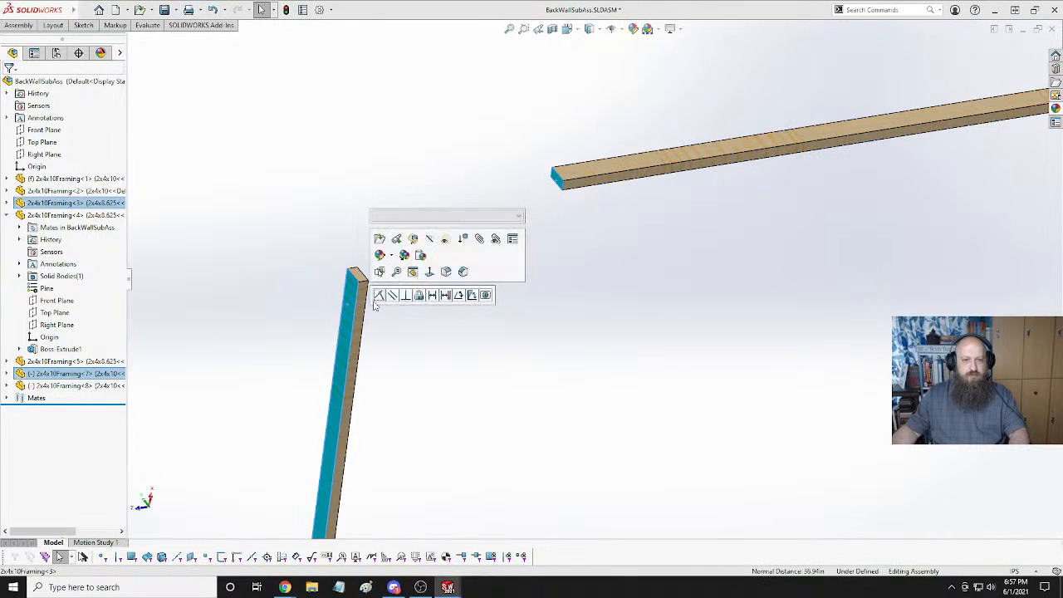
click(387, 296)
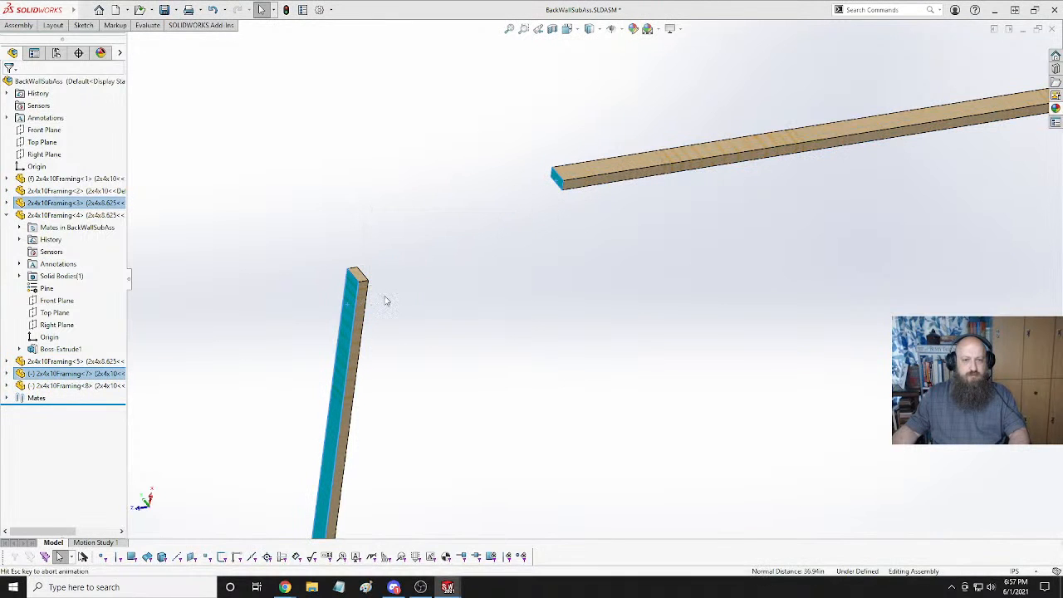
click(370, 226)
ctrl+click(363, 304)
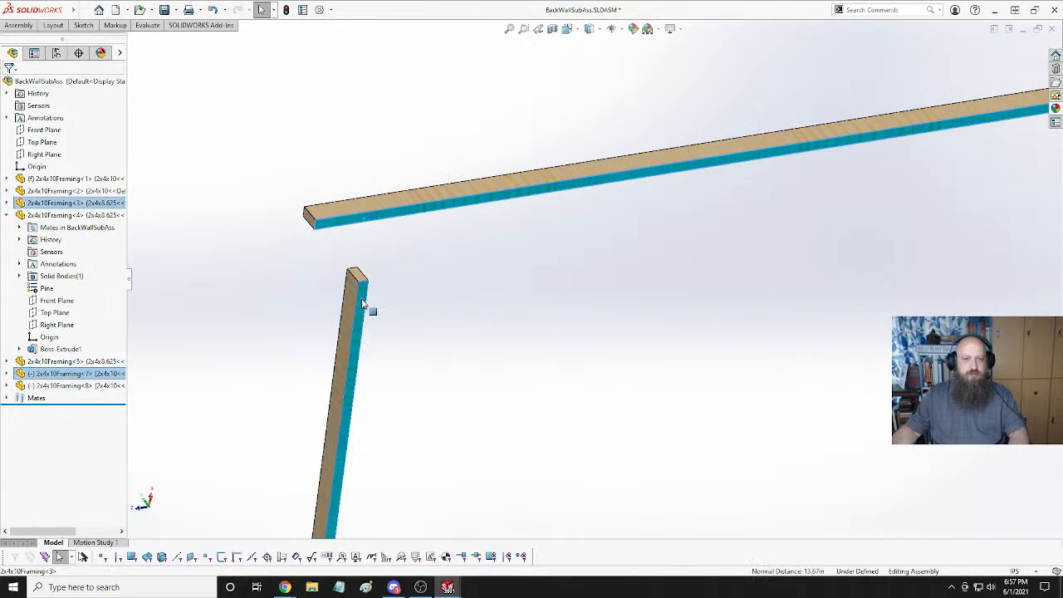
click(474, 250)
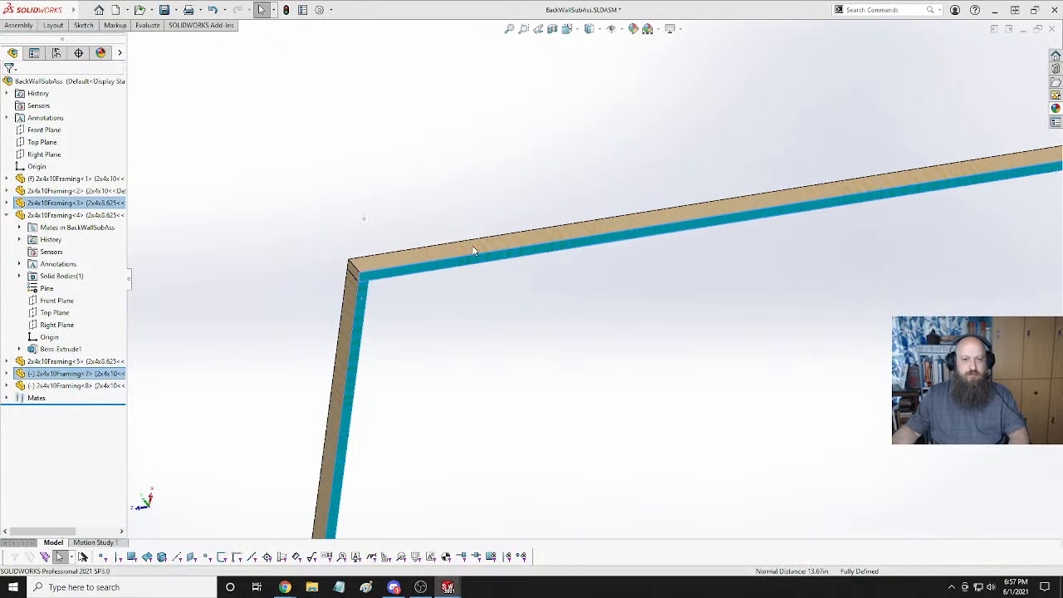
Mate the second top plate's underside coincident with the top end face of the stud at the second bottom plate's free end.
scroll(543, 313, up, 5)
middle_drag(871, 324, 557, 202)
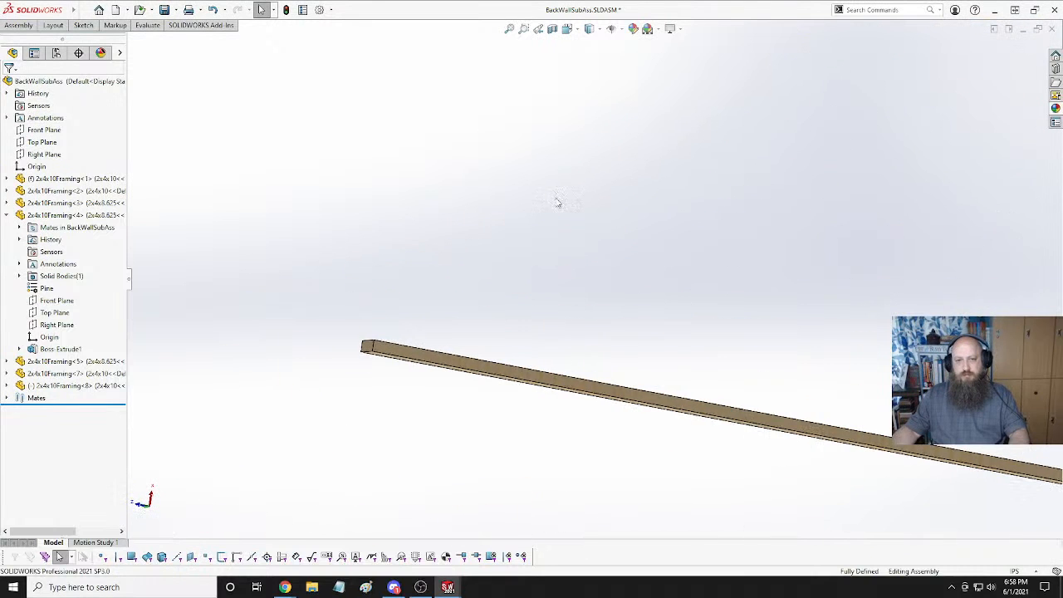
middle_drag(507, 366, 542, 375)
click(506, 373)
scroll(562, 208, down, 3)
scroll(570, 198, up, 6)
middle_drag(853, 366, 758, 274)
click(736, 265)
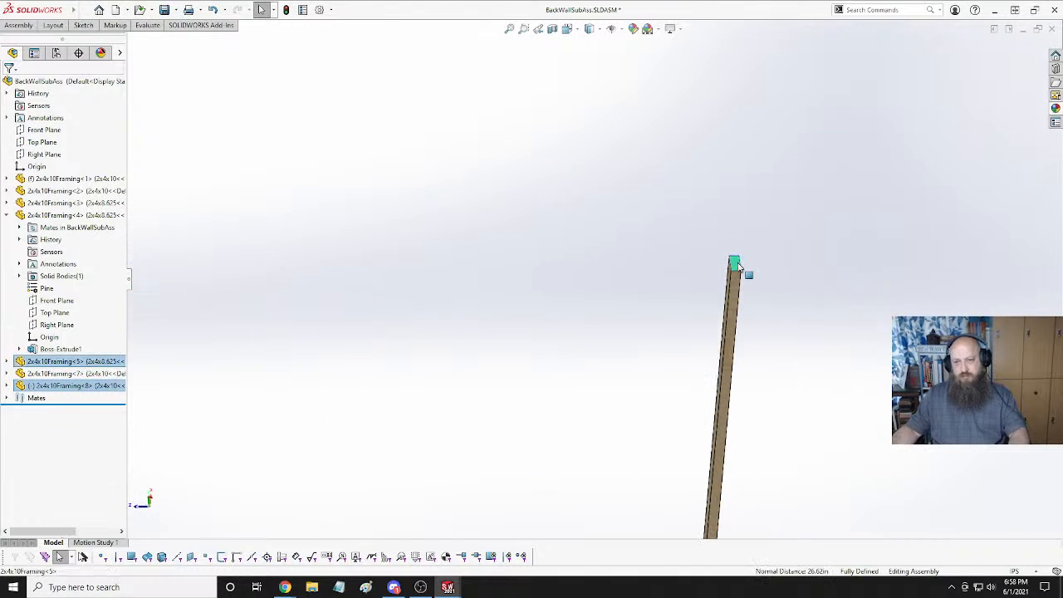
click(771, 251)
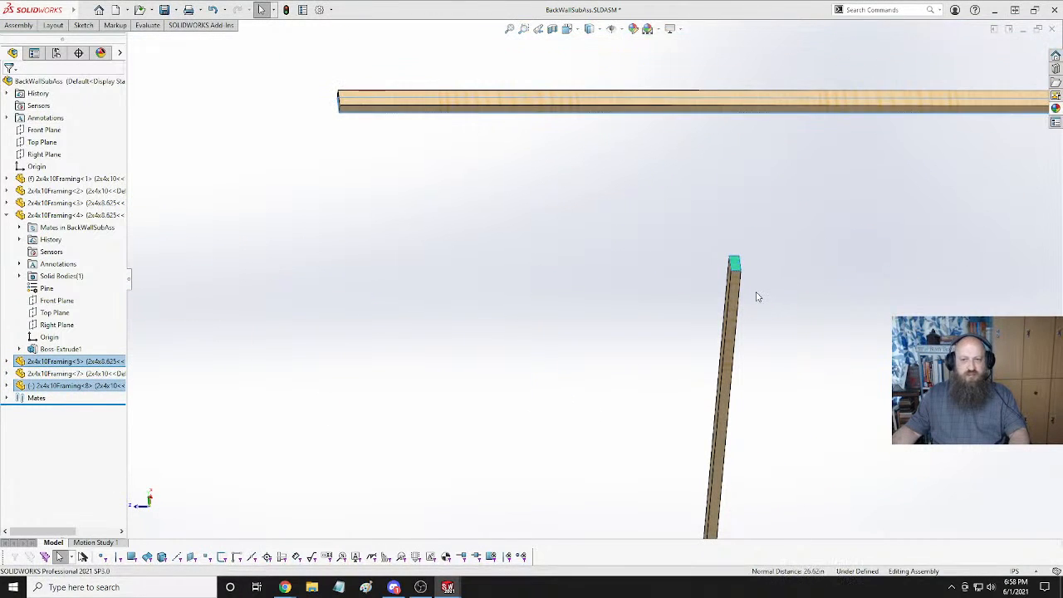
Mate the second top plate's end face coincident with the outer wide face of the stud at the bottom plate's free end.
click(621, 271)
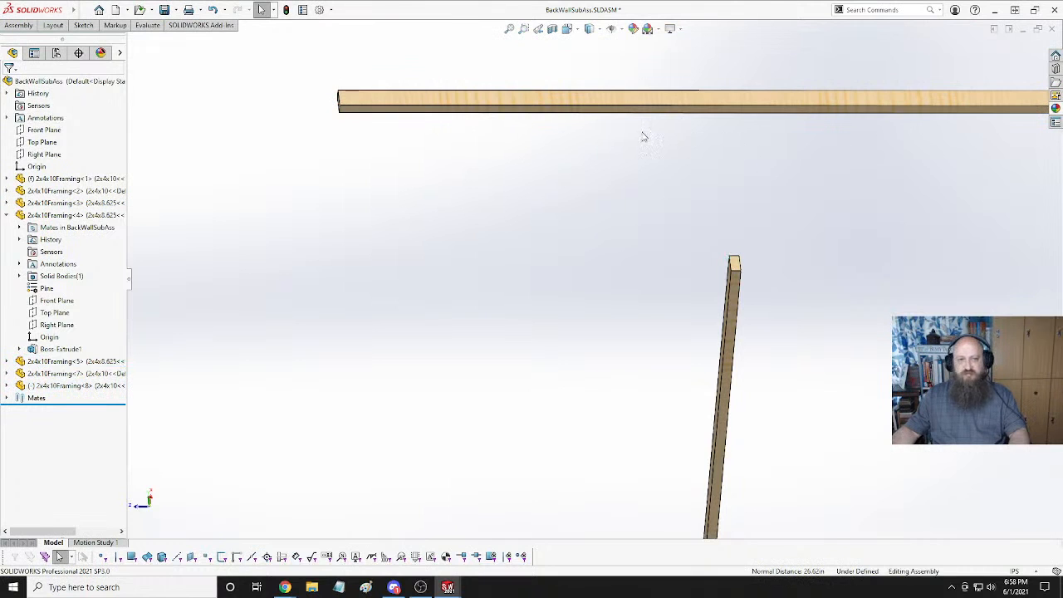
key(f)
middle_drag(819, 266, 726, 196)
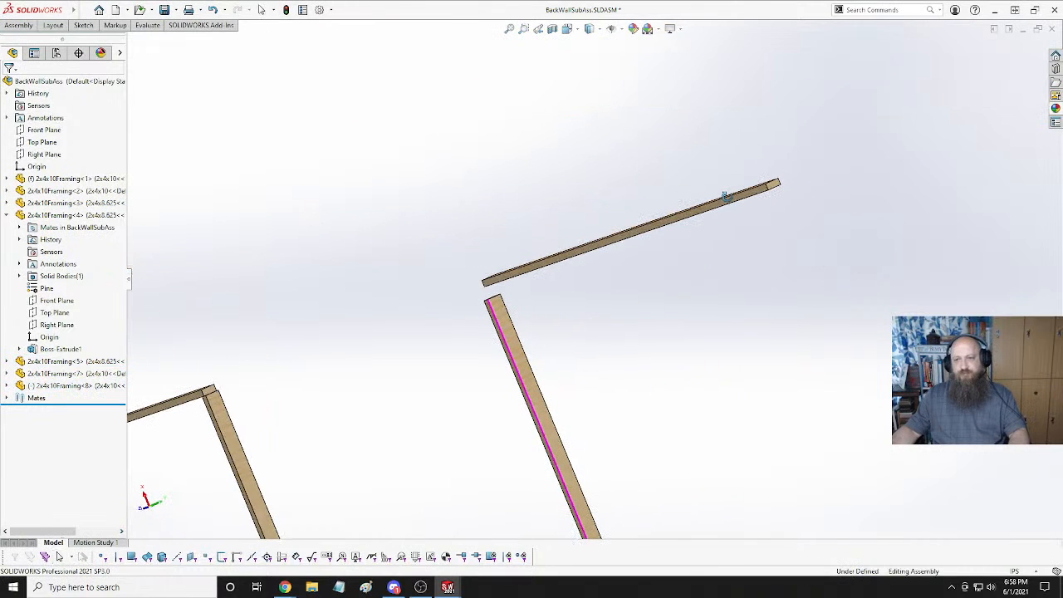
click(774, 190)
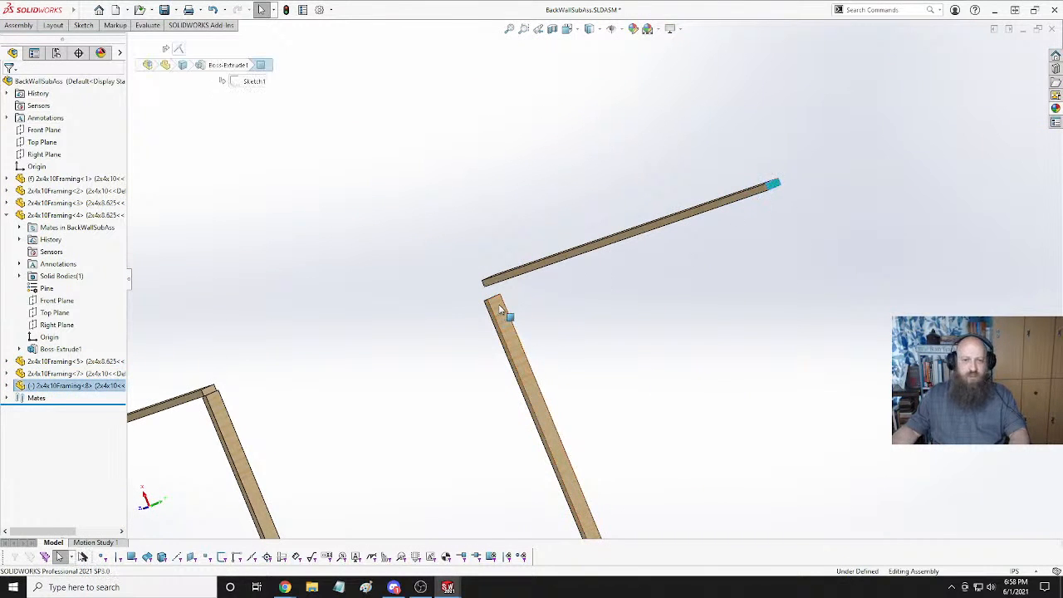
ctrl+click(501, 309)
click(531, 295)
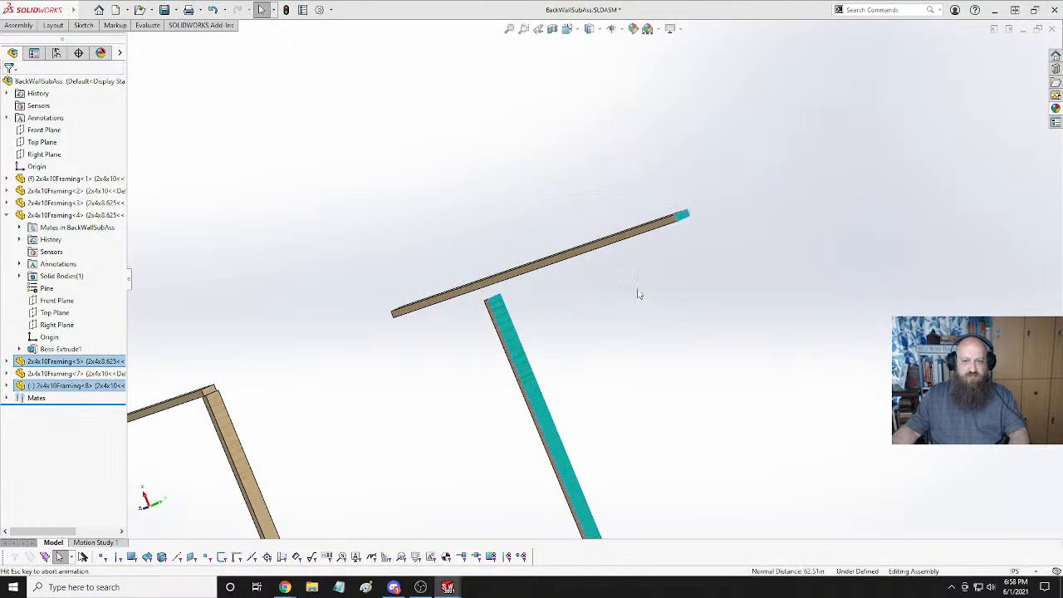
Try to mate the second top plate's long side face coincident with the wide face of the end stud.
mouse_move(528, 286)
middle_down()
mouse_move(611, 246)
mouse_move(512, 288)
middle_up()
click(568, 268)
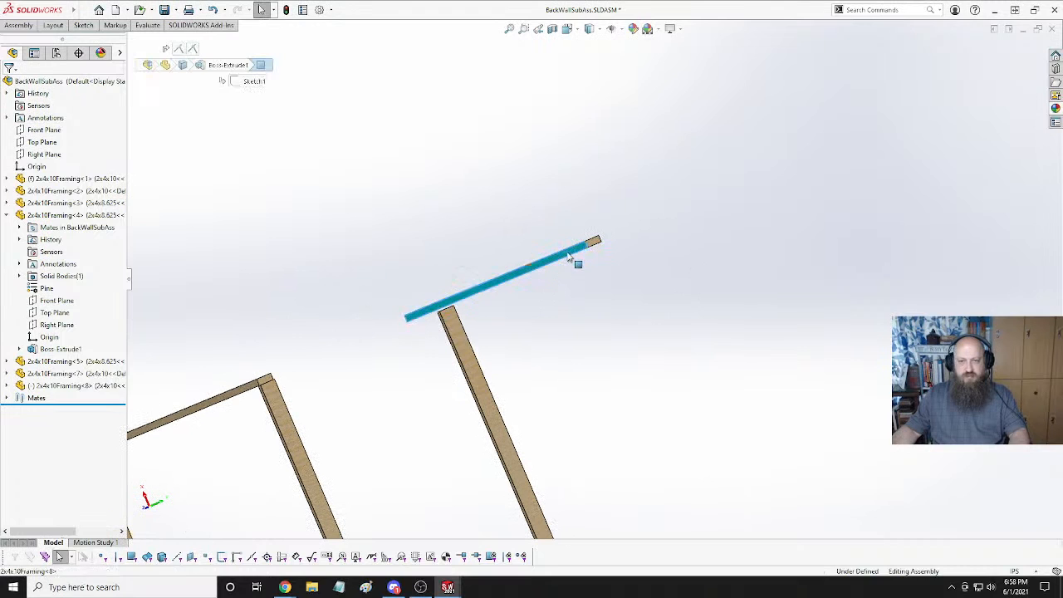
scroll(416, 316, down, 5)
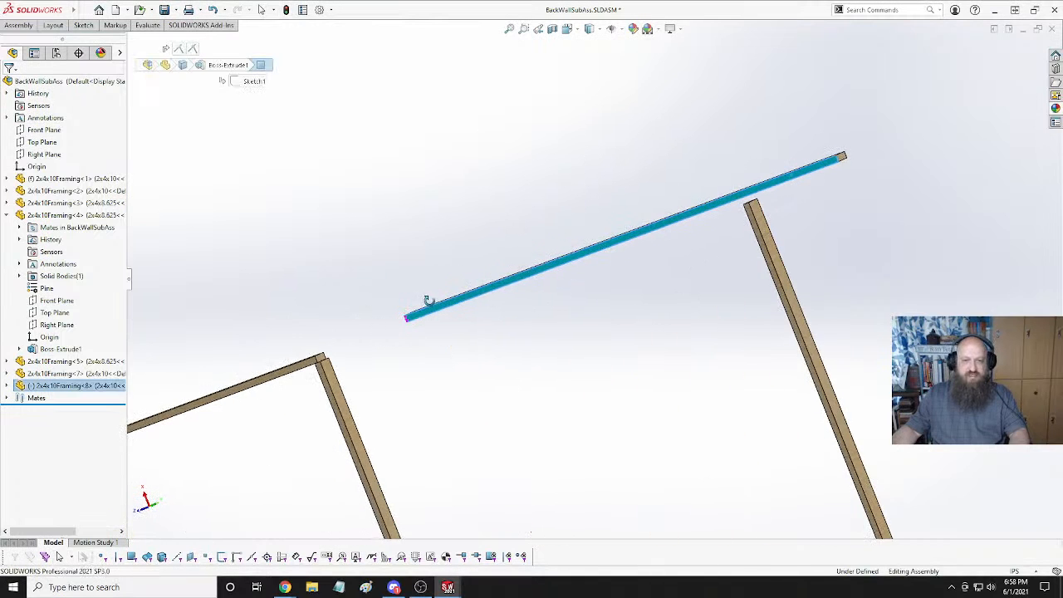
ctrl+click(778, 142)
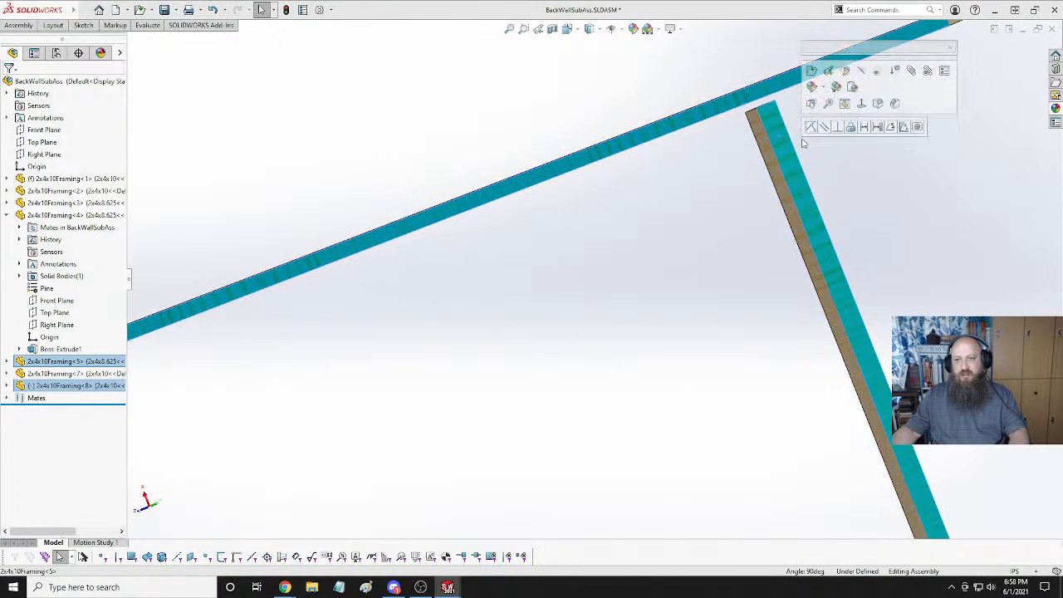
click(819, 73)
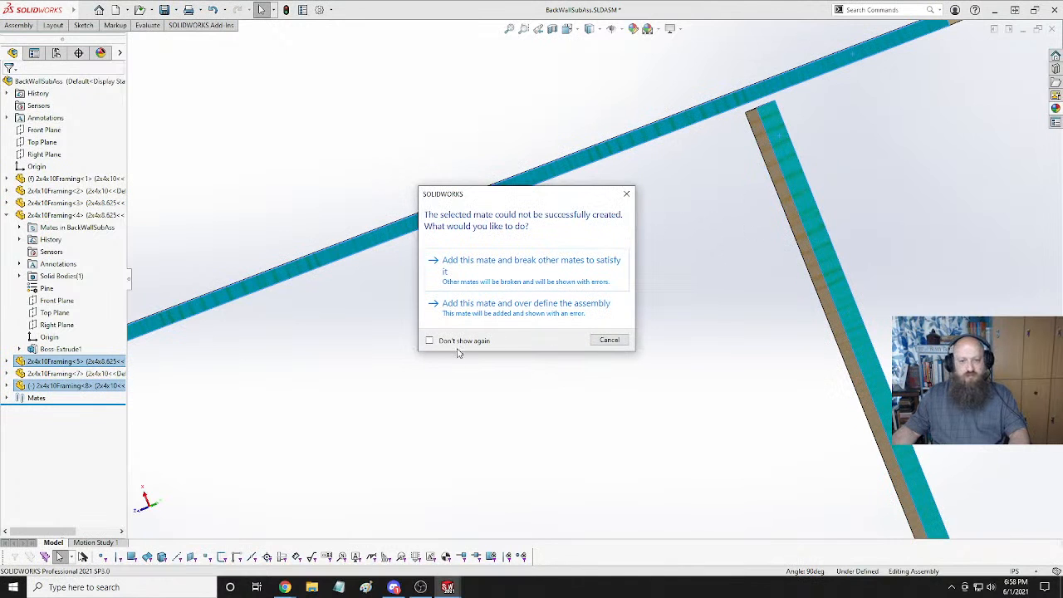
click(610, 341)
Slide the second top plate over the end stud, into line with the first top plate.
scroll(538, 275, up, 5)
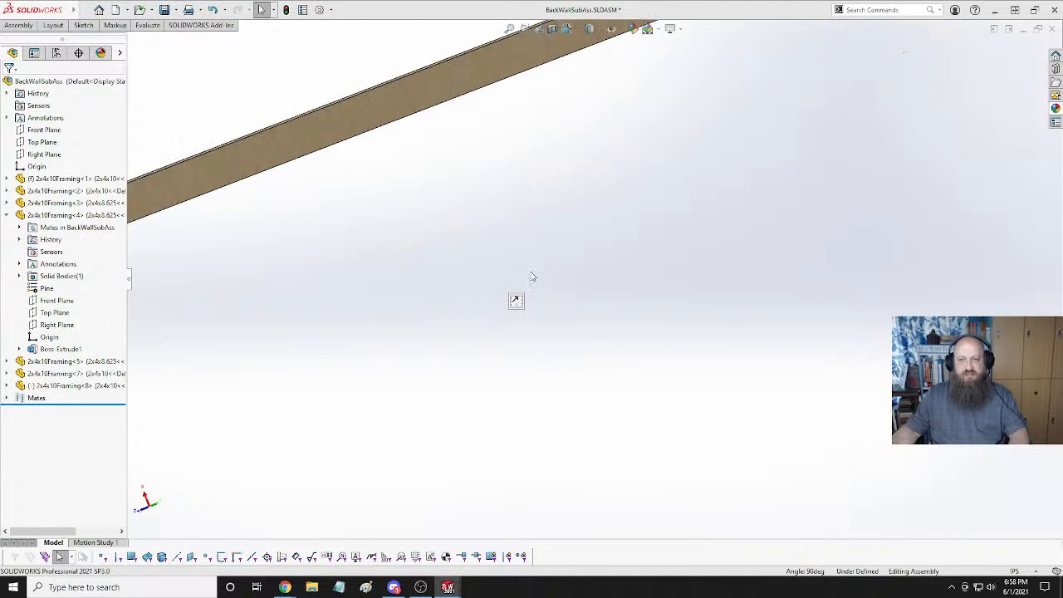
middle_drag(579, 216, 565, 277)
click(565, 277)
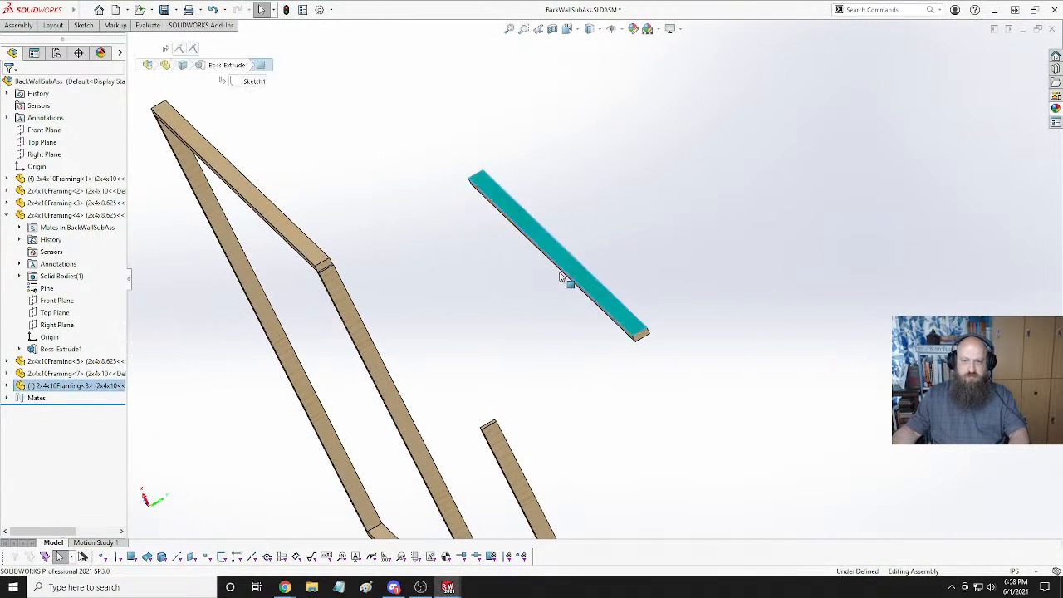
drag(564, 278, 394, 354)
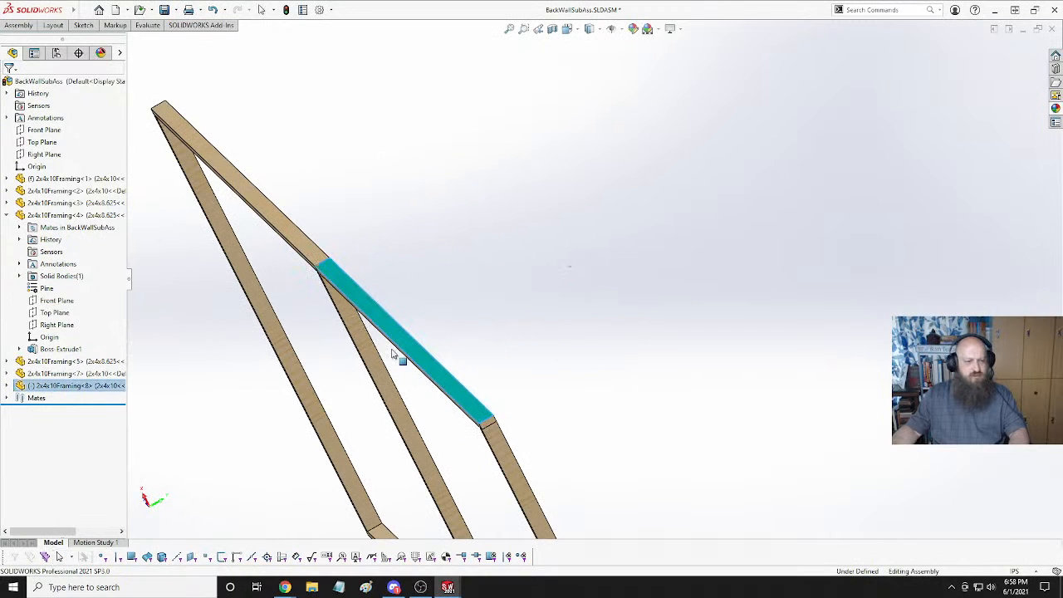
Review the second top plate's existing coincident mates and the faces each one references.
click(8, 386)
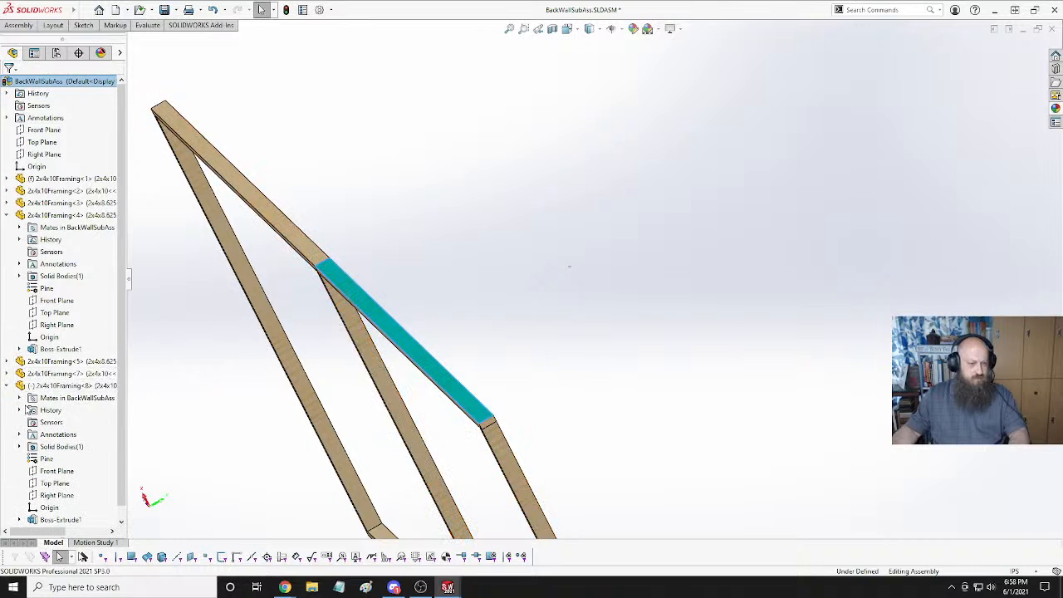
click(20, 398)
click(83, 422)
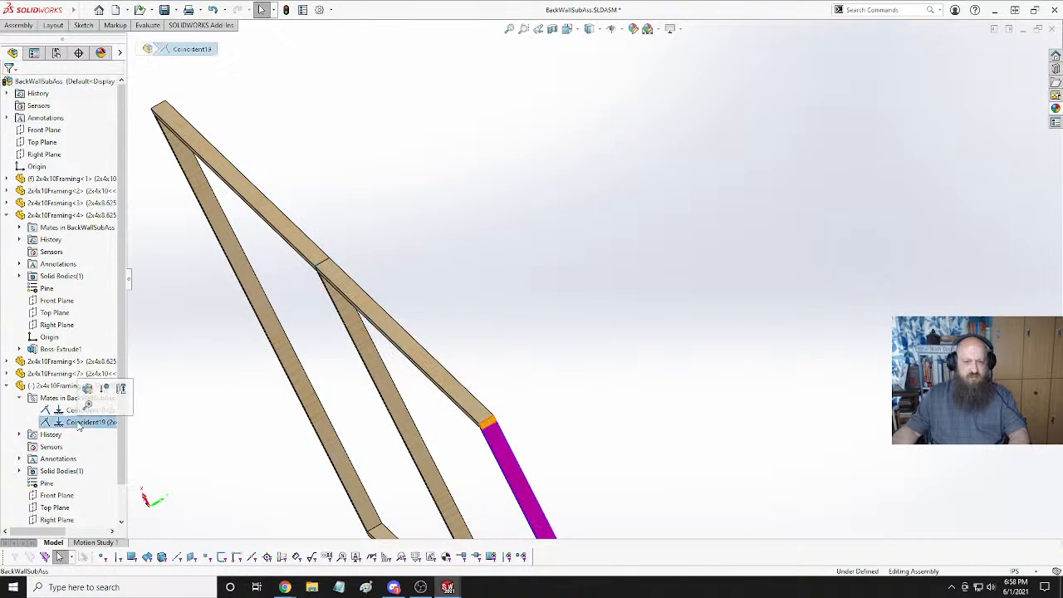
click(60, 411)
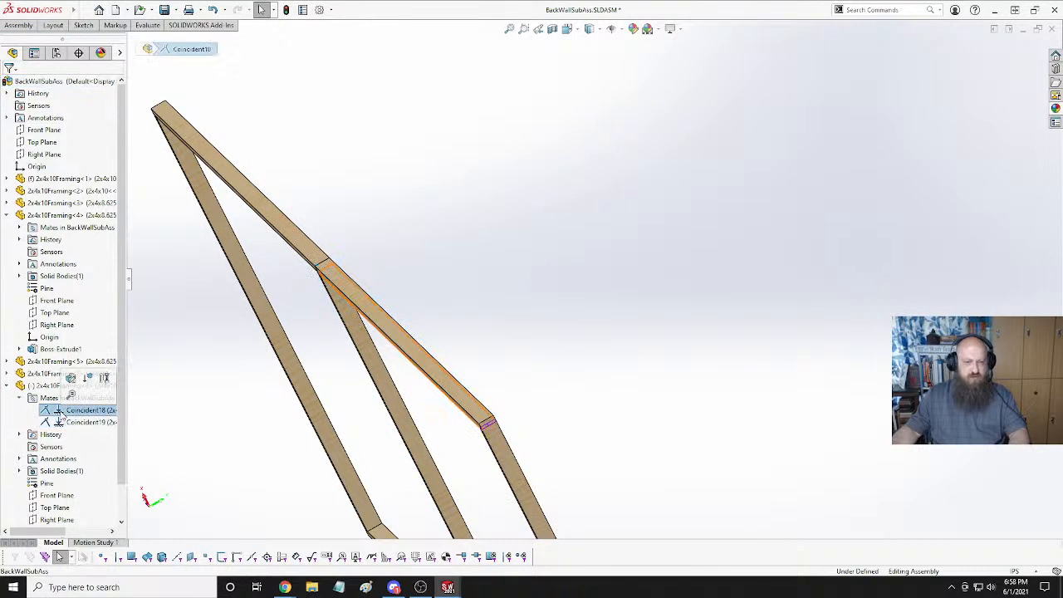
click(447, 315)
Mate the second top plate's long side face coincident with the narrow face of the end stud.
key(ctrl+1)
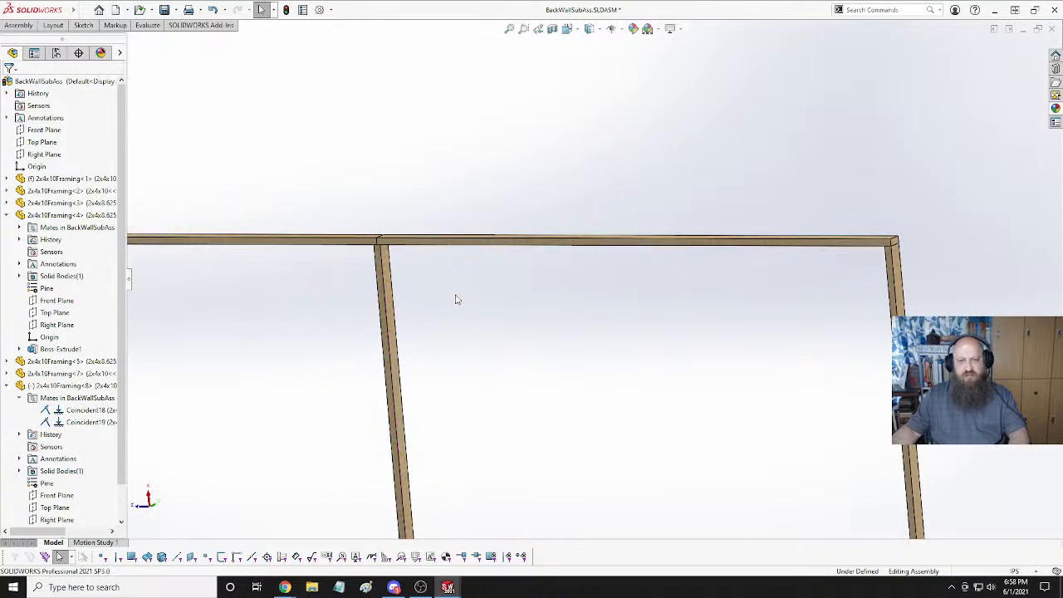
click(455, 245)
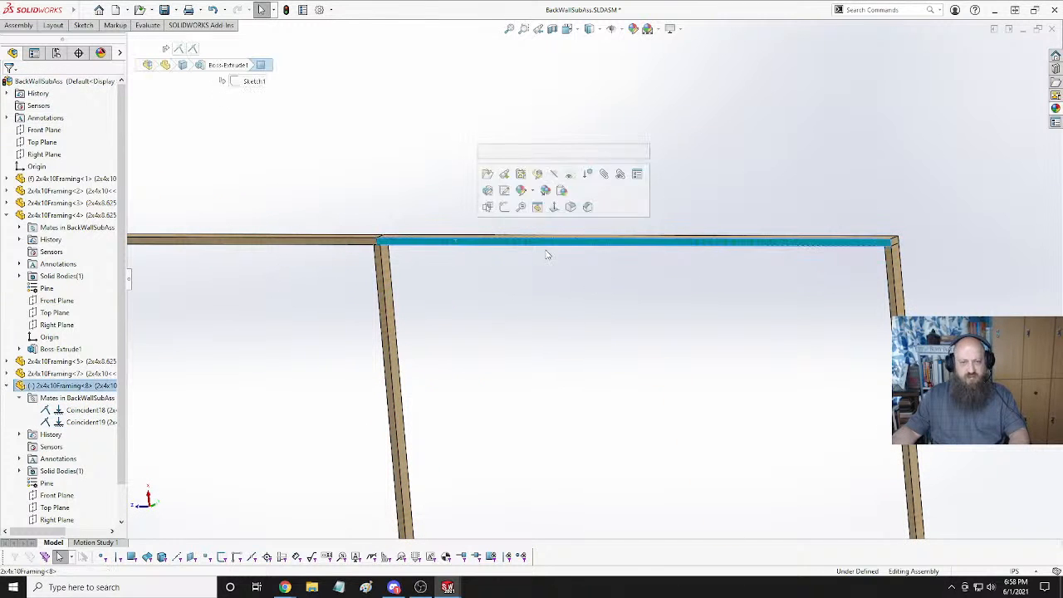
ctrl+click(890, 269)
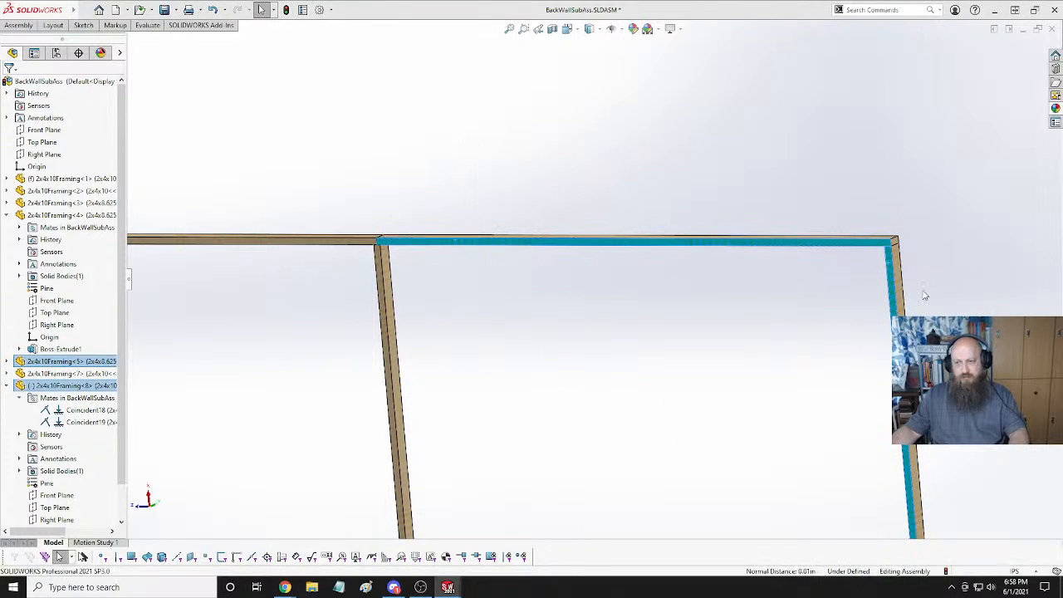
click(6, 385)
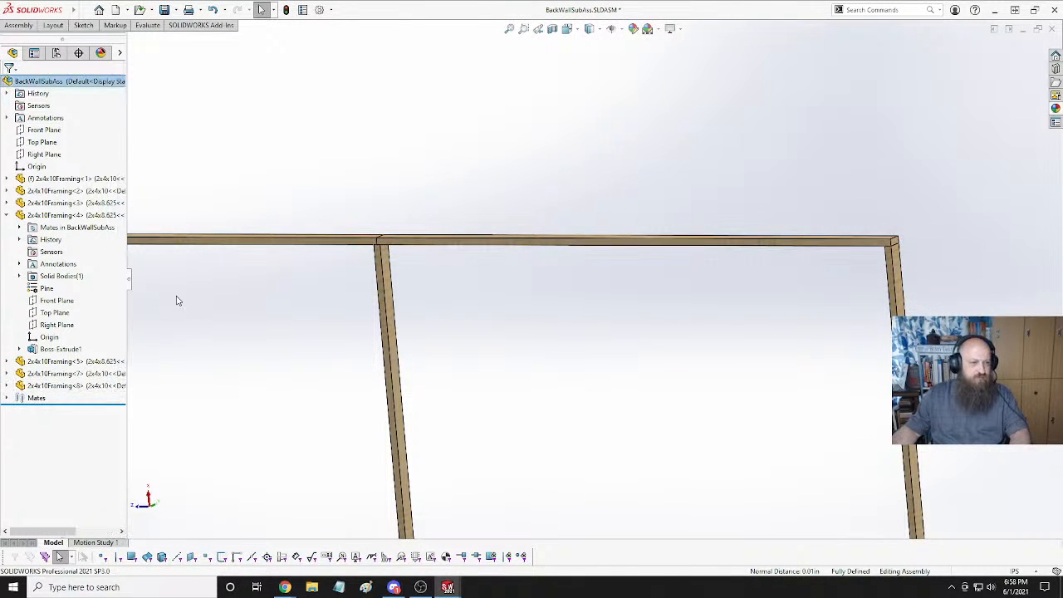
Delete the Coincident21 mate between the second top plate and the end stud.
click(7, 215)
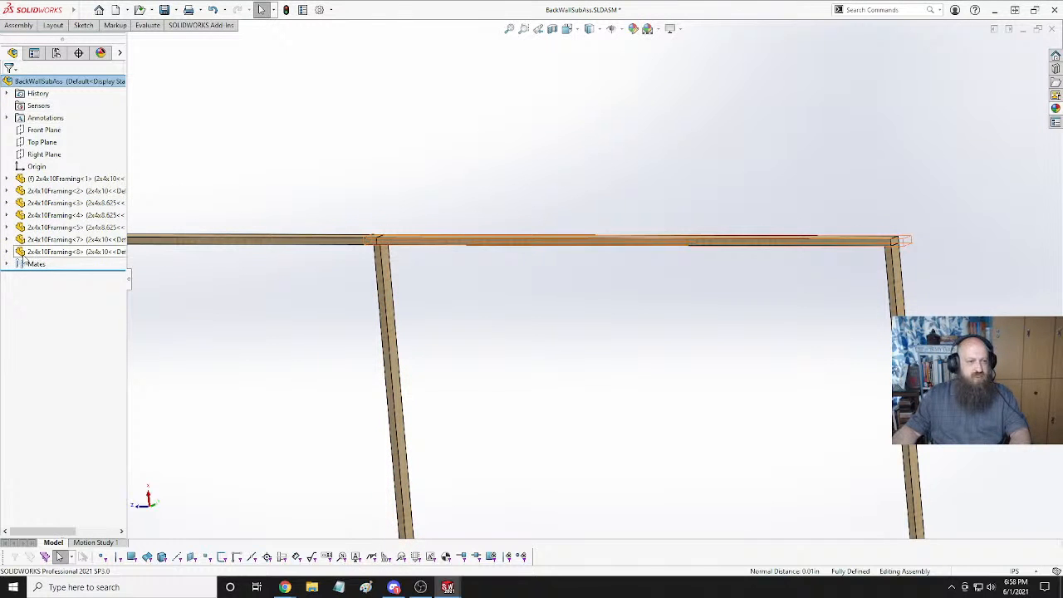
click(7, 252)
right_click(80, 301)
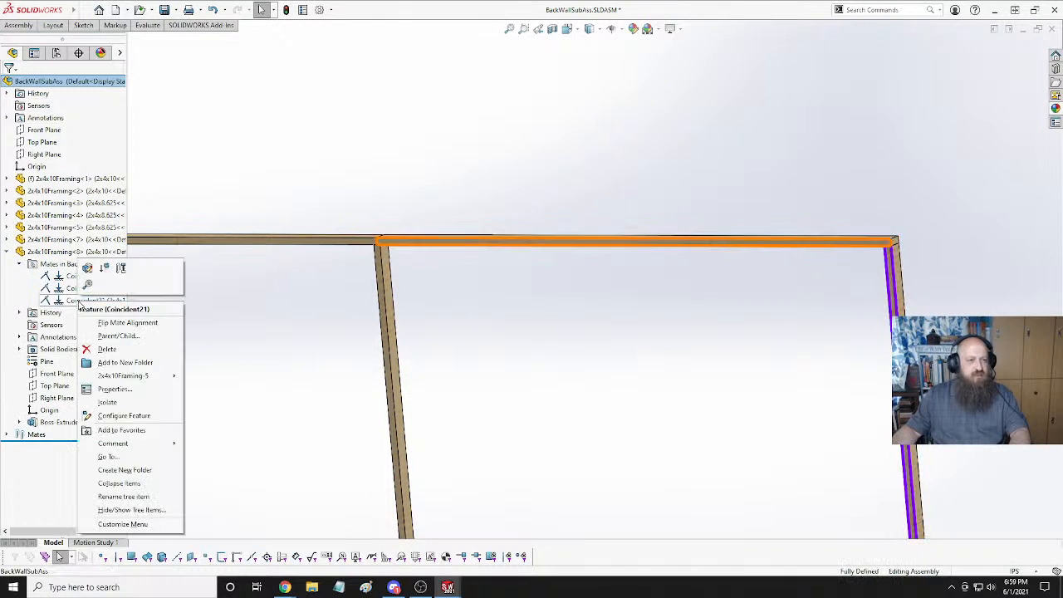
click(108, 349)
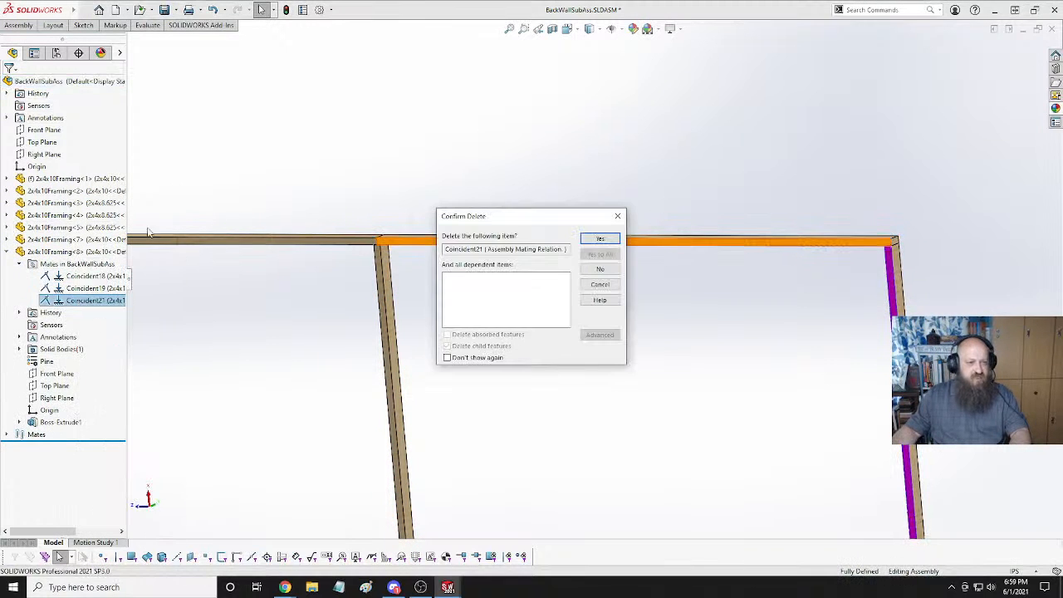
click(598, 241)
click(7, 254)
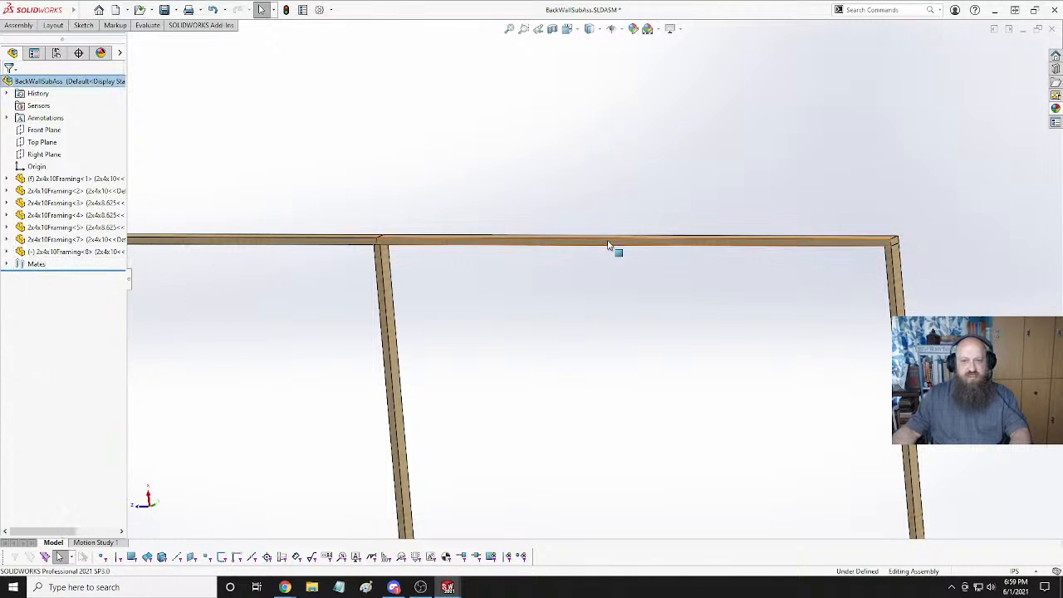
Slide the second top plate out of line to test its remaining freedom, and return it to its previous position.
drag(614, 248, 648, 214)
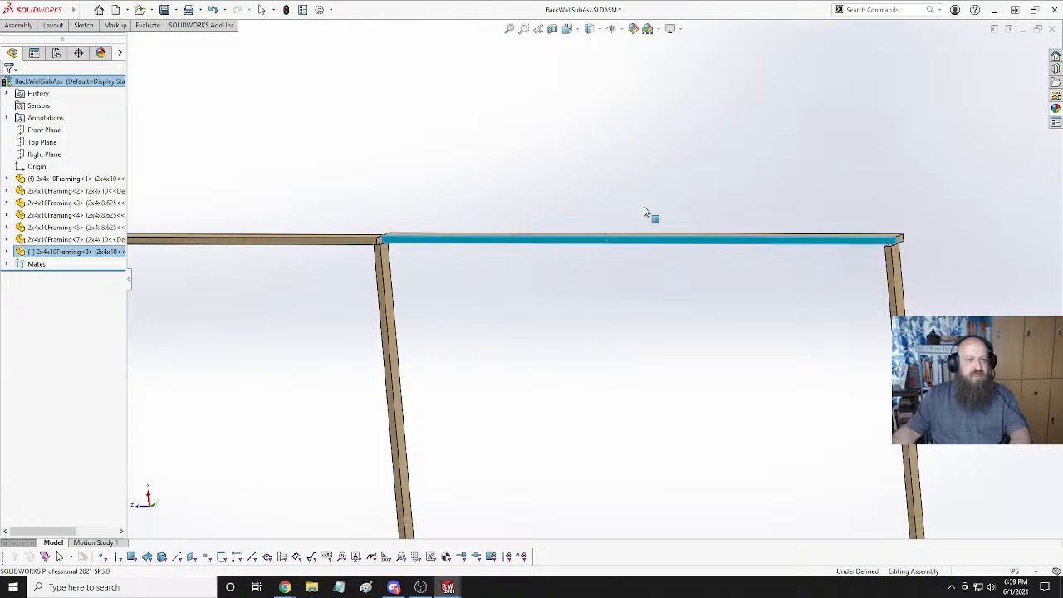
click(271, 135)
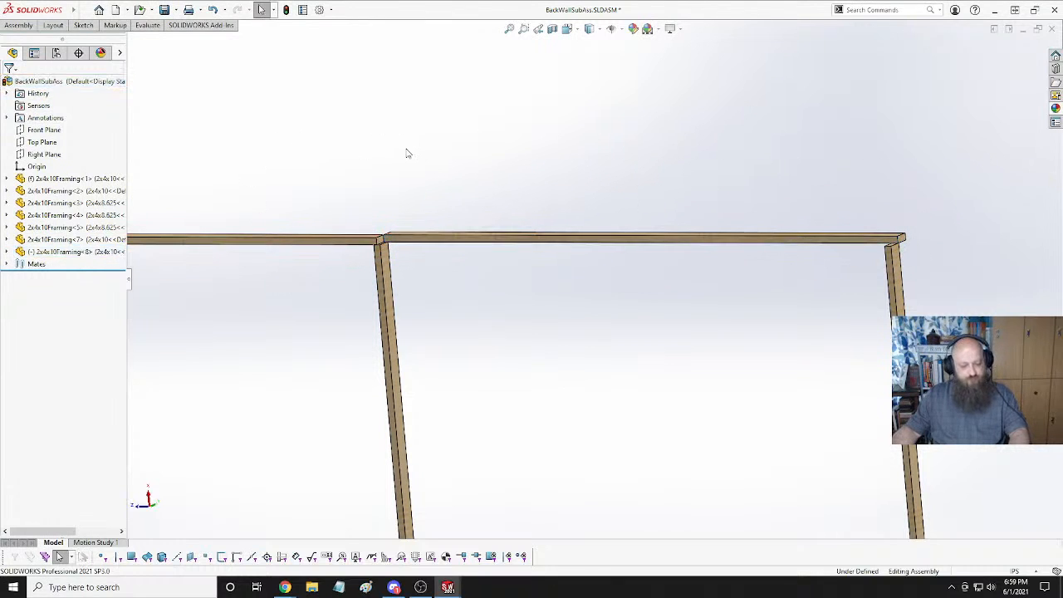
key(ctrl+b)
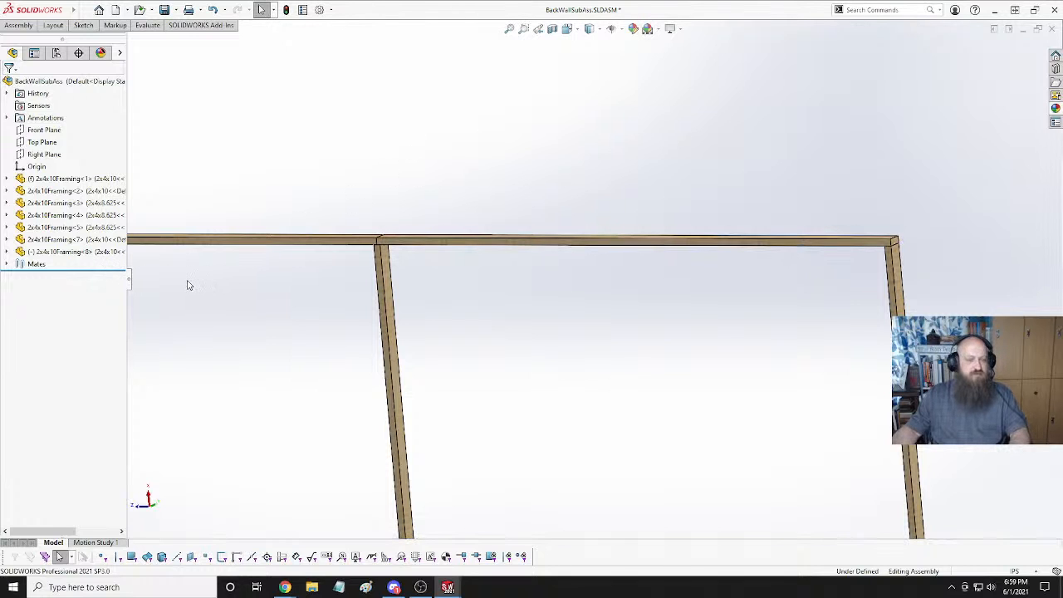
Slide the second top plate clear of the end stud and mate its long side face coincident with the stud's narrow face.
click(47, 258)
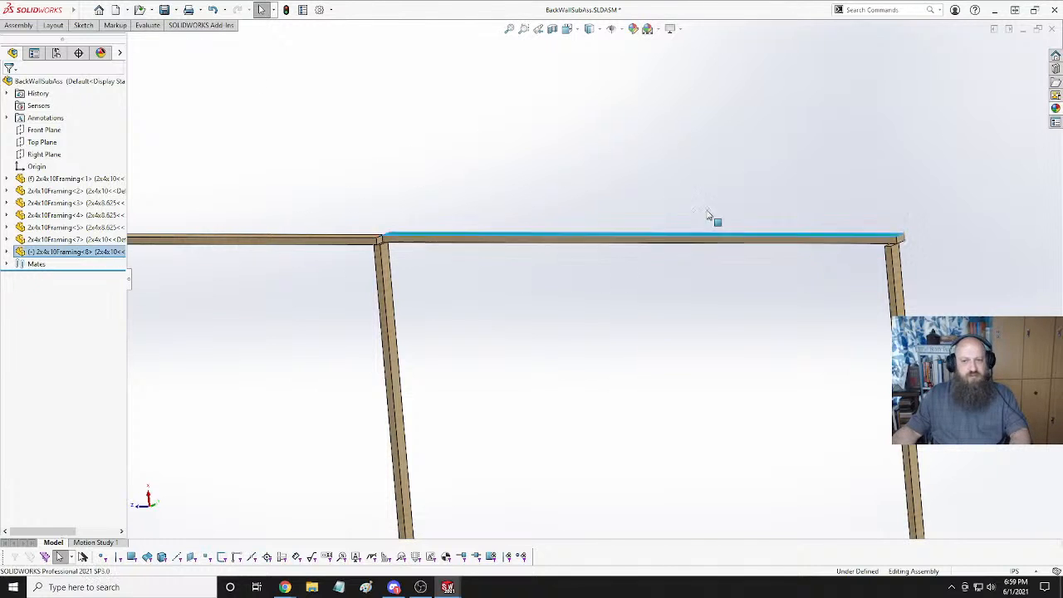
drag(712, 221, 664, 237)
click(827, 256)
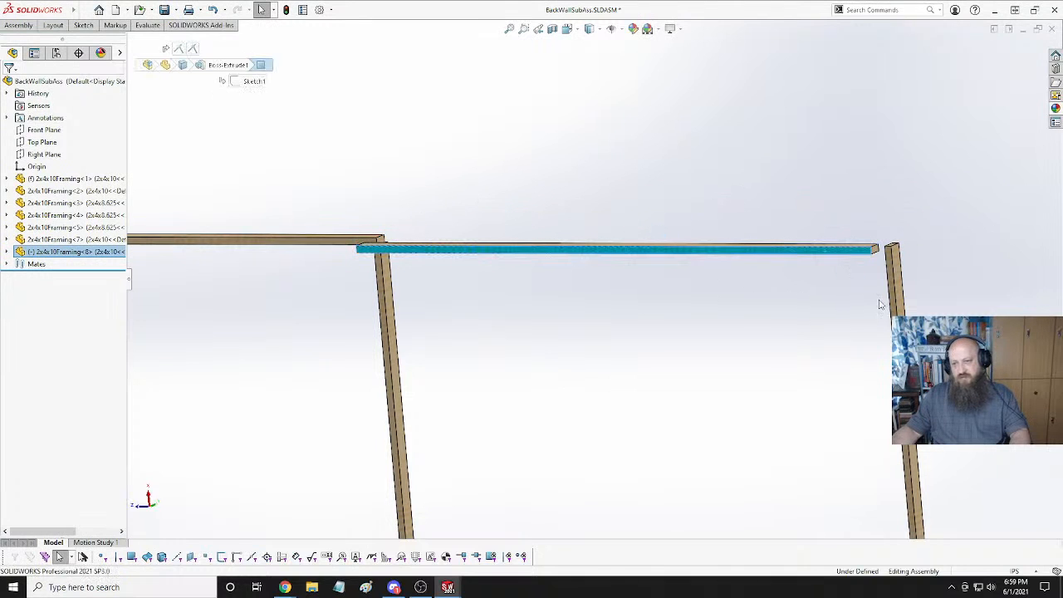
ctrl+click(892, 276)
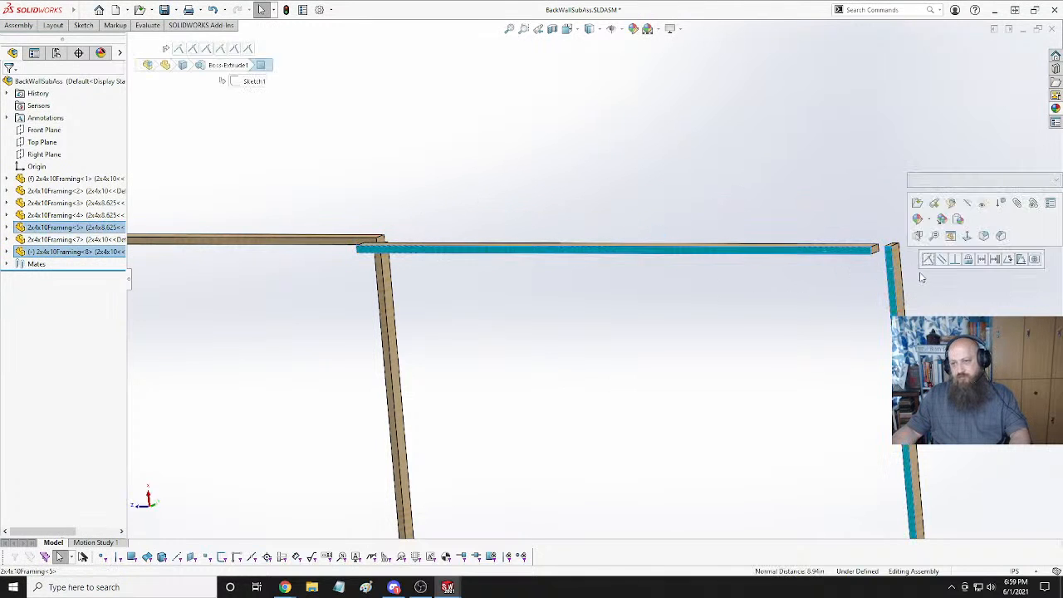
click(928, 260)
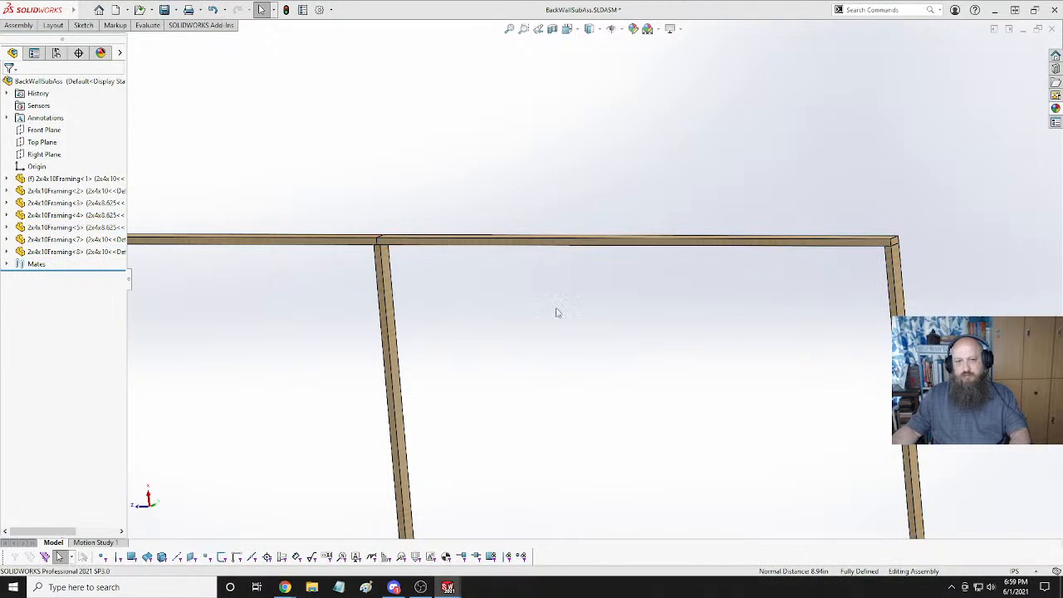
middle_drag(586, 144, 618, 307)
key(f)
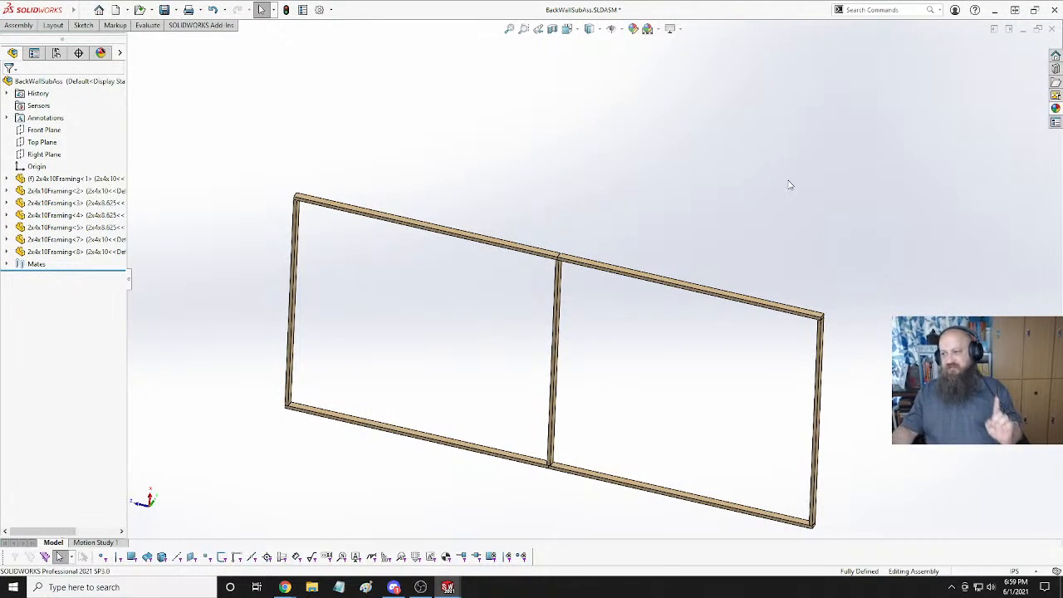
middle_drag(636, 267, 588, 306)
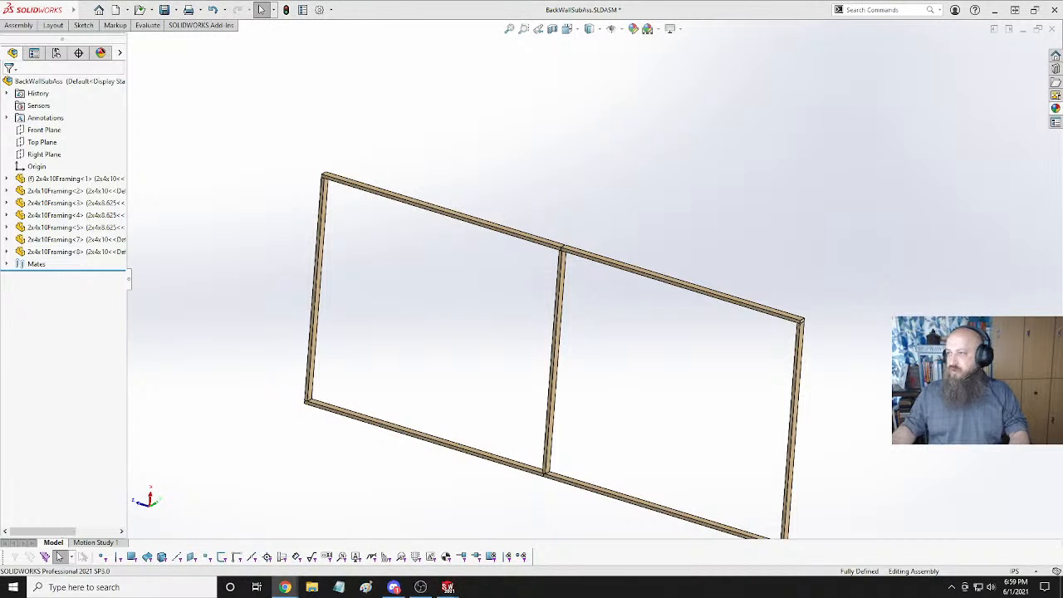
Switch to Chrome and search the web for "c2c distance studs for shed".
click(285, 588)
key(alt+Home)
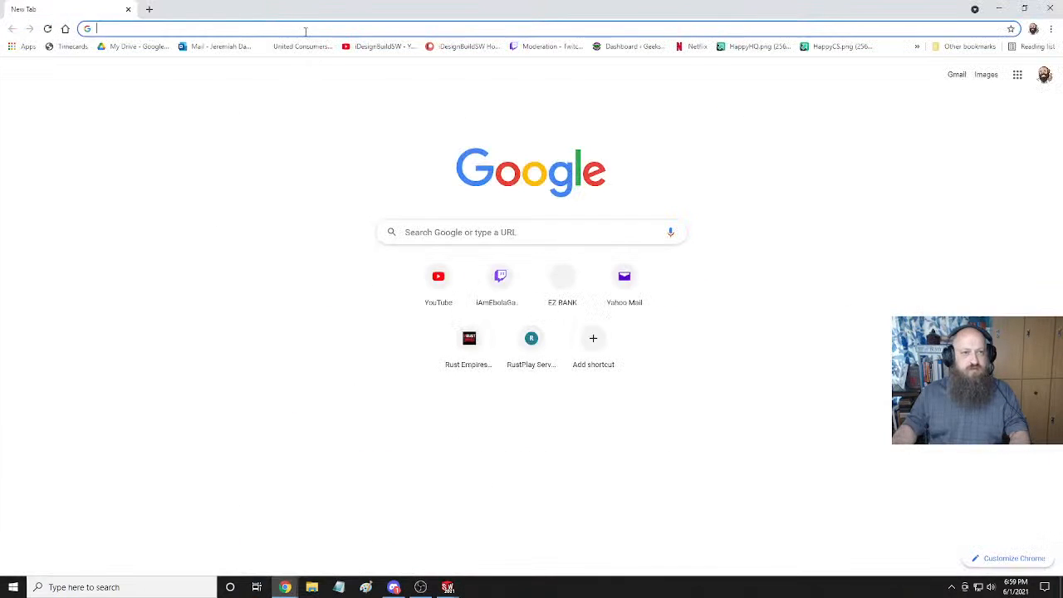
click(235, 23)
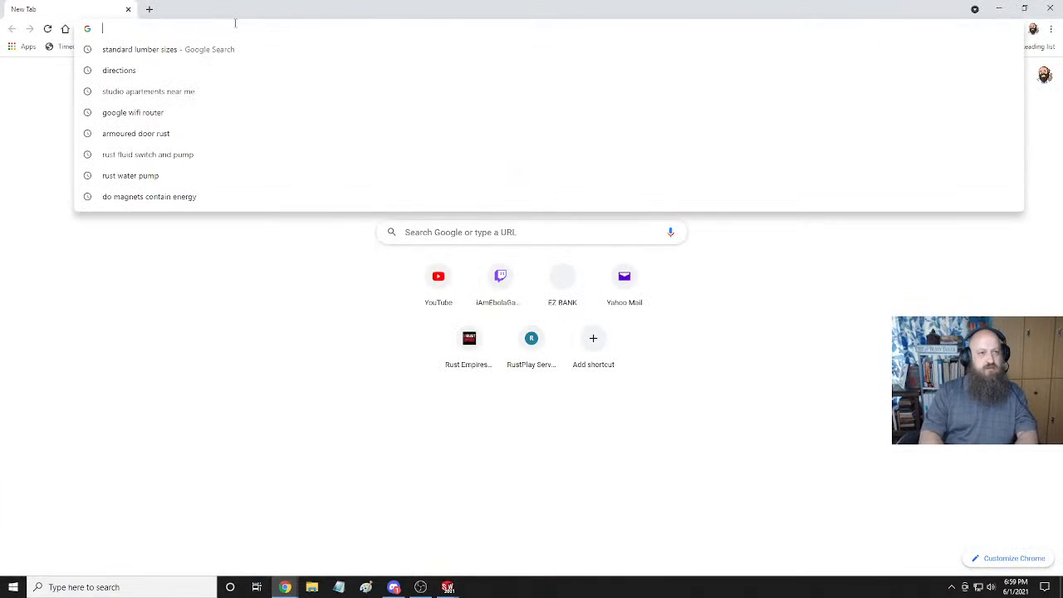
text(ver)
key(BackSpace)
key(BackSpace)
key(BackSpace)
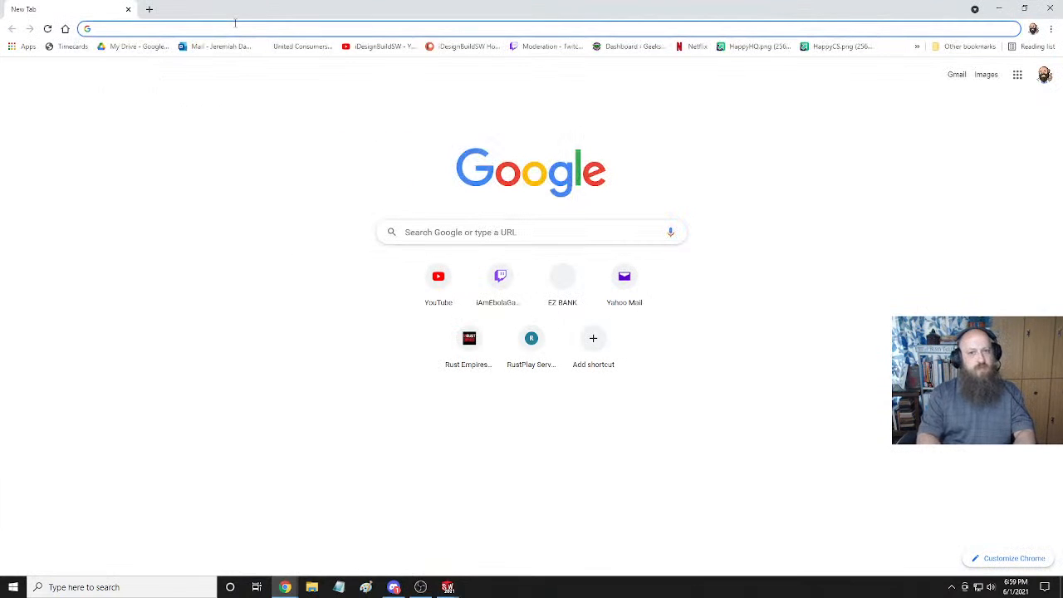
click(235, 24)
text(c2c)
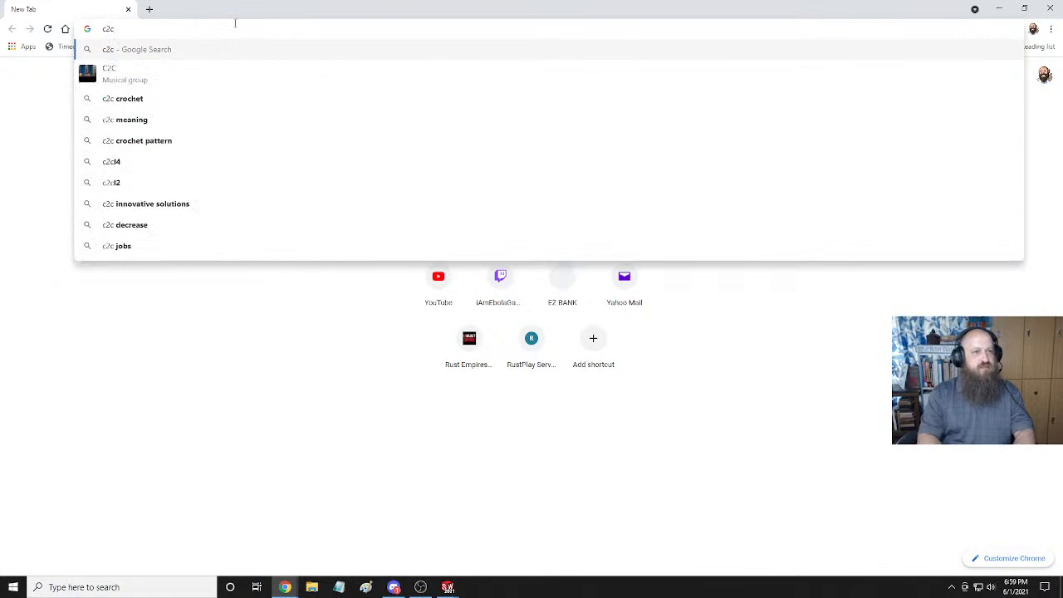
text( dista)
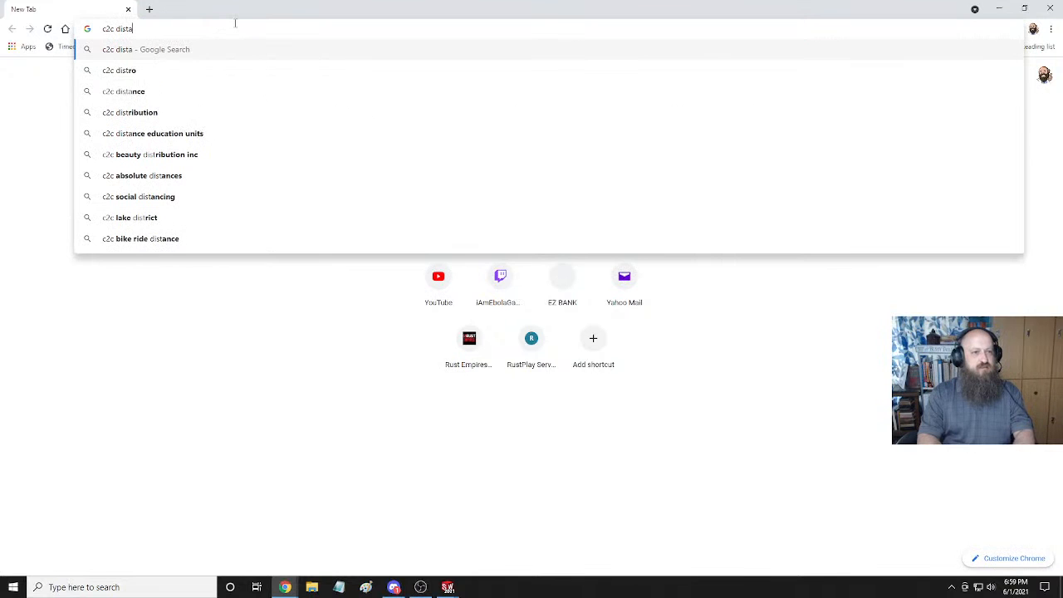
text(nce)
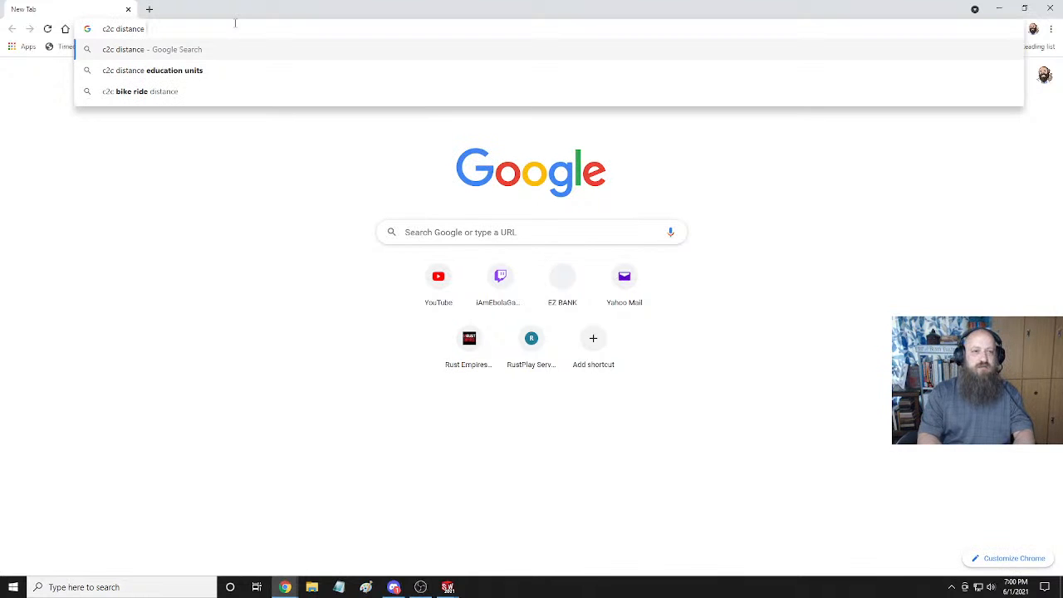
text(studs fo)
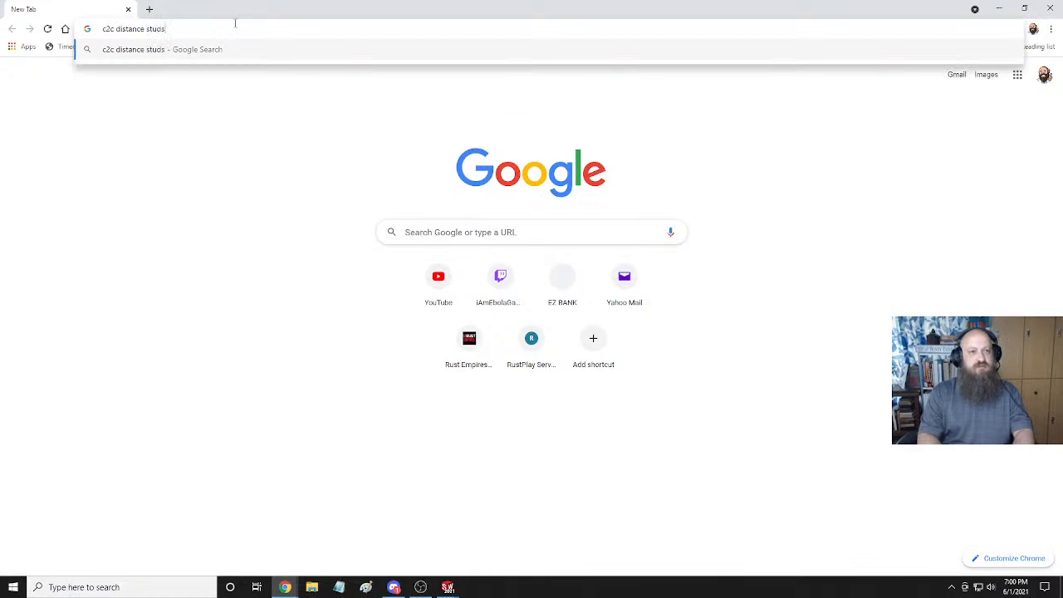
text(r shed)
key(Return)
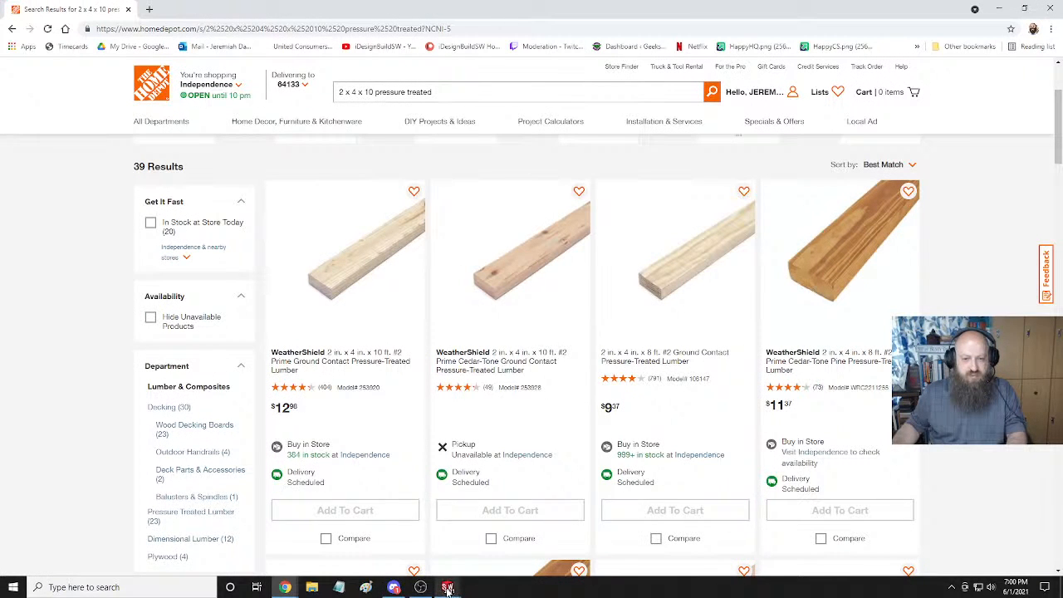
Switch back to the BackWallSubAss assembly in SOLIDWORKS and examine the whole wall frame with its middle stud.
mouse_move(447, 589)
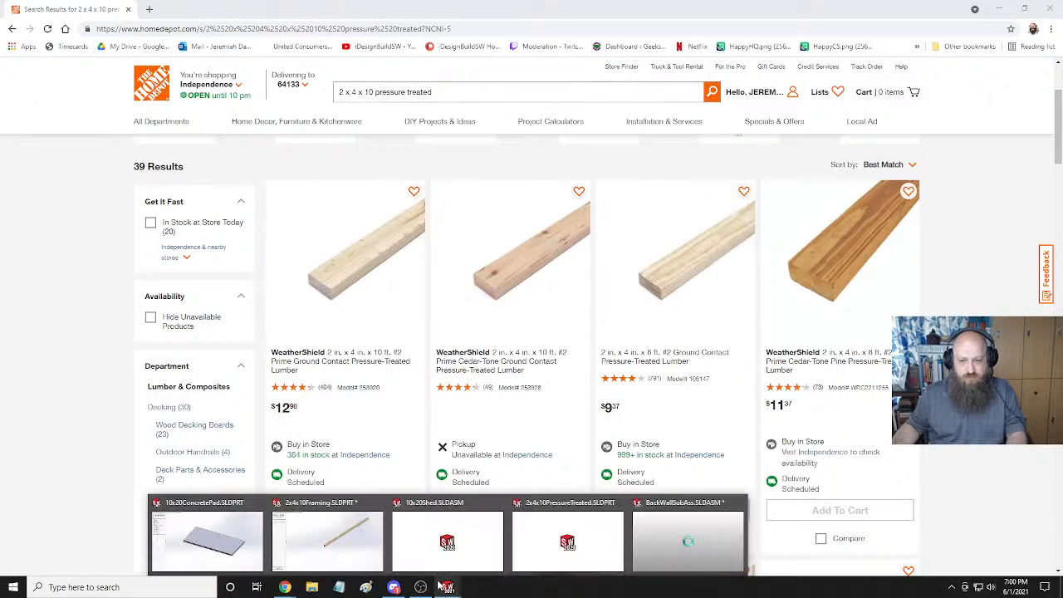
key(alt+Tab)
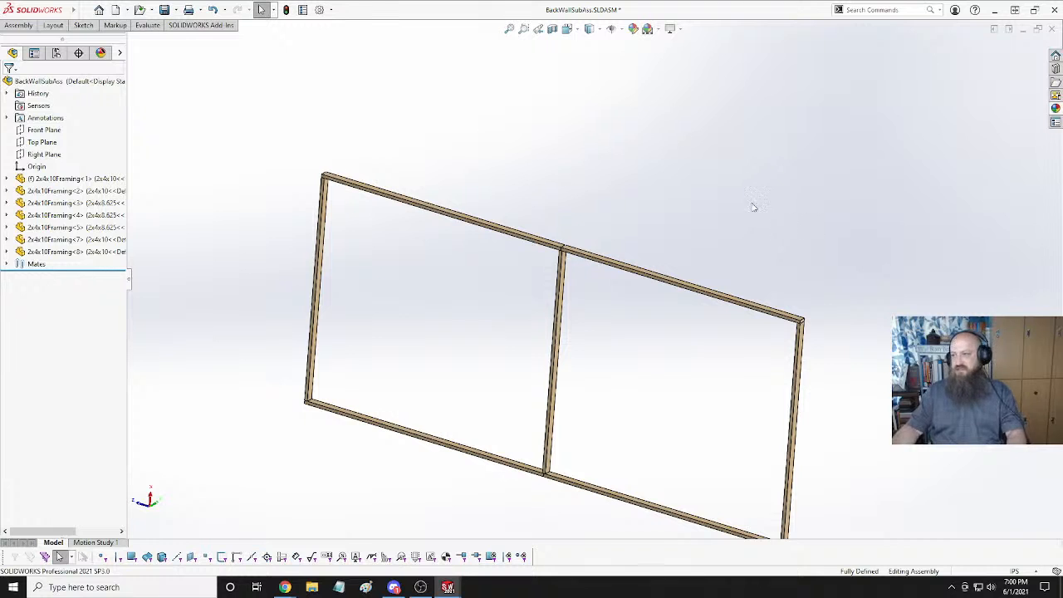
middle_drag(731, 194, 694, 217)
scroll(694, 217, up, 5)
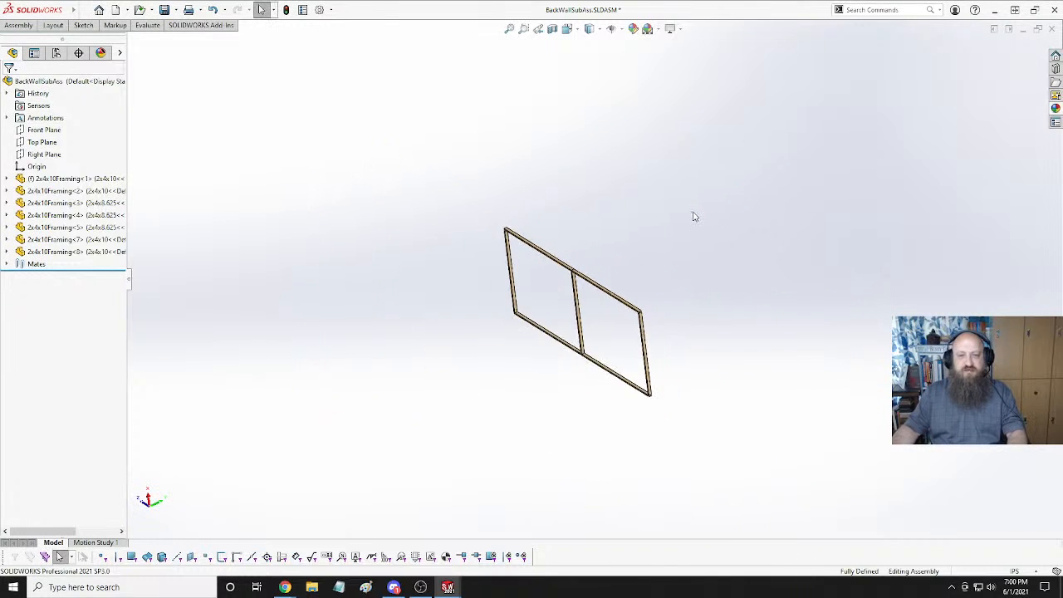
scroll(693, 217, down, 3)
middle_drag(487, 399, 560, 368)
scroll(513, 368, down, 3)
scroll(513, 368, up, 3)
scroll(560, 368, up, 3)
scroll(560, 368, down, 2)
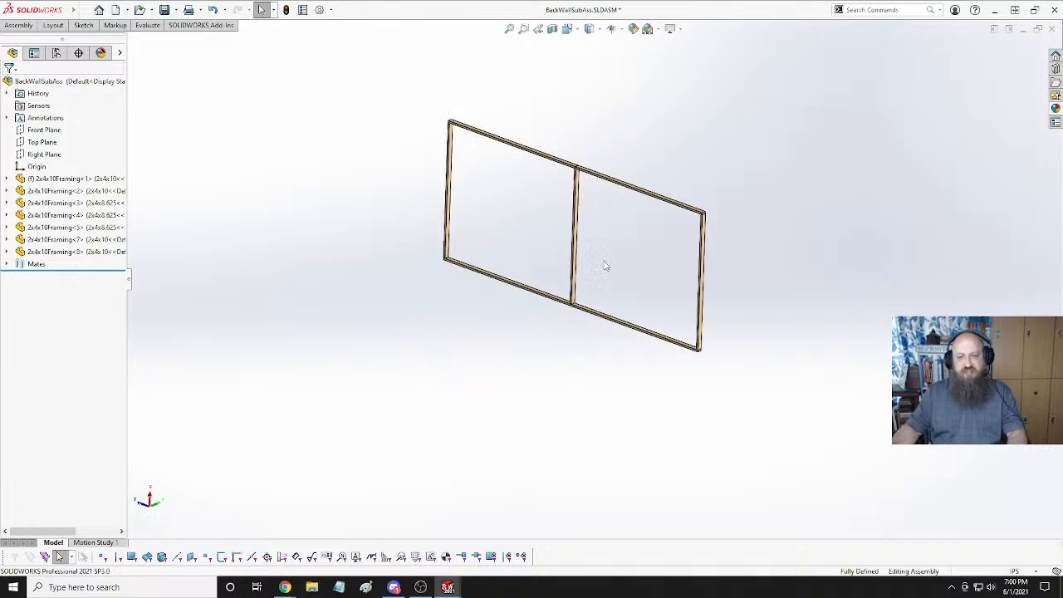
scroll(605, 266, down, 3)
scroll(573, 183, up, 2)
scroll(565, 166, down, 2)
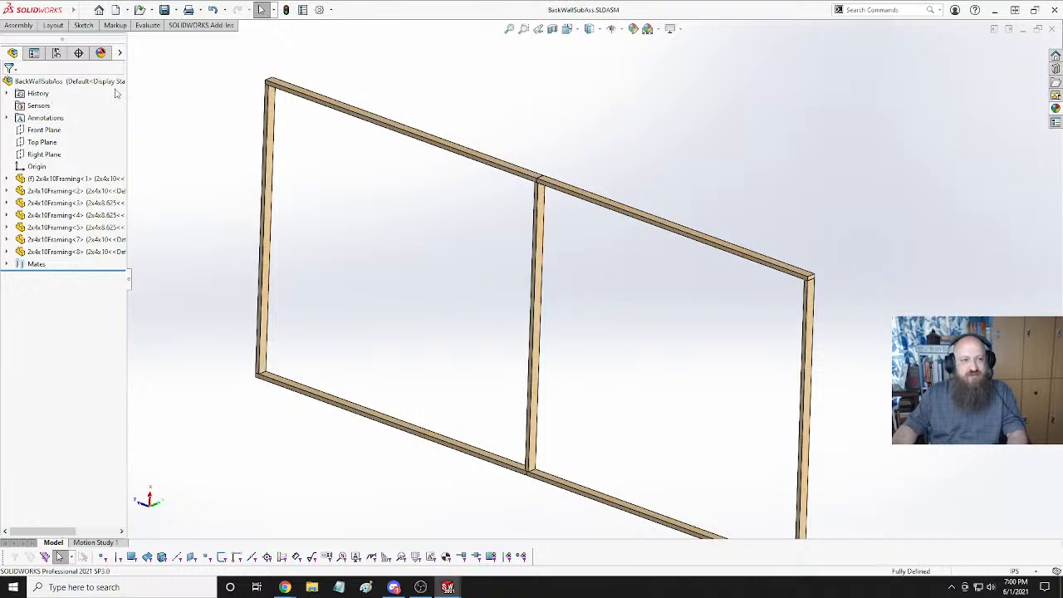
Examine the bay between the middle stud and the end stud, including its top plate, from the front and at an angle.
click(18, 24)
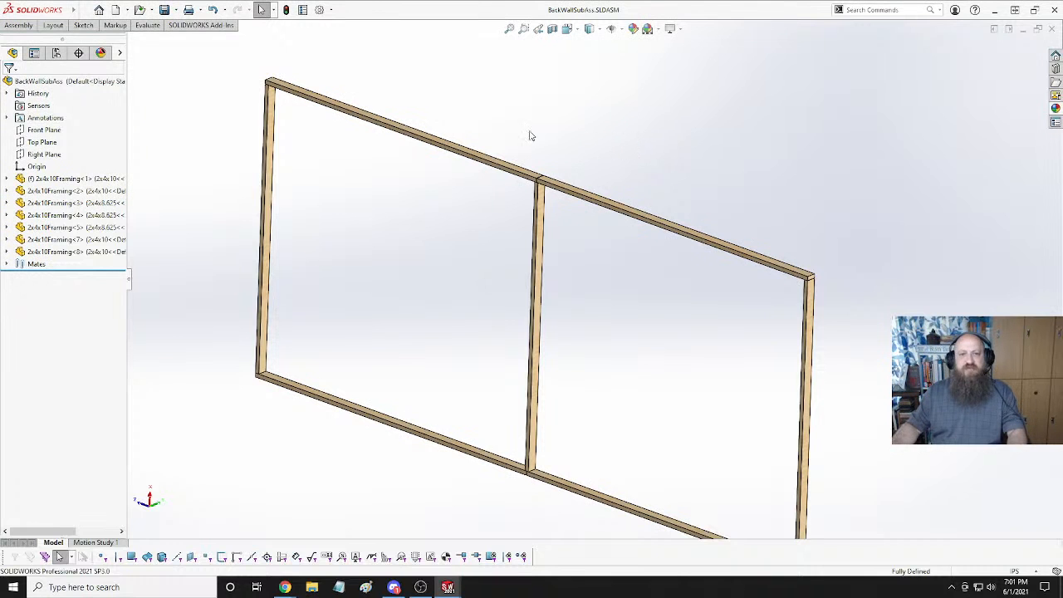
scroll(623, 253, up, 2)
scroll(613, 257, down, 4)
middle_drag(513, 254, 585, 226)
click(731, 207)
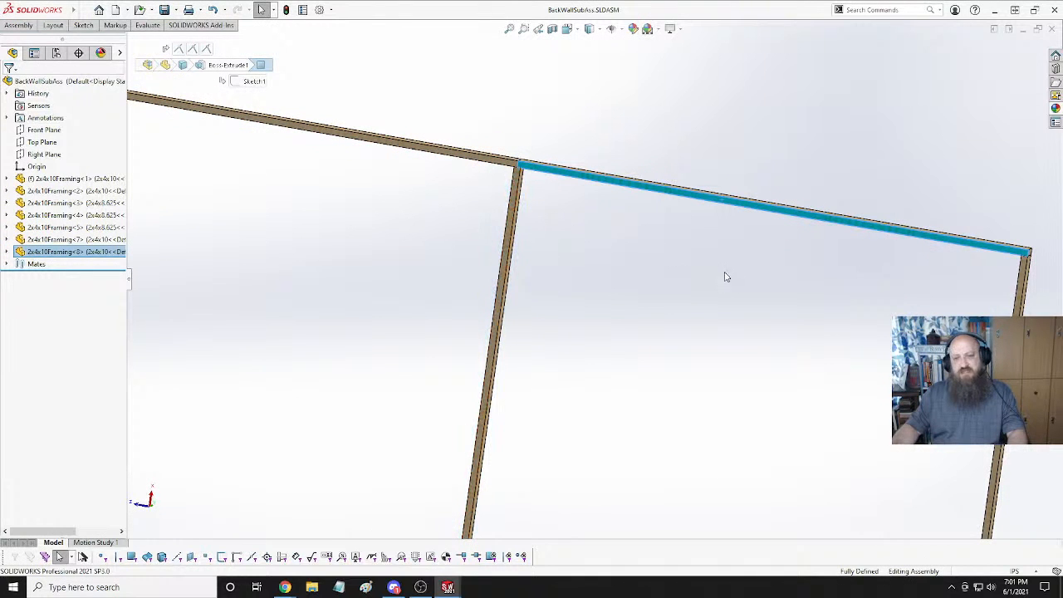
click(783, 146)
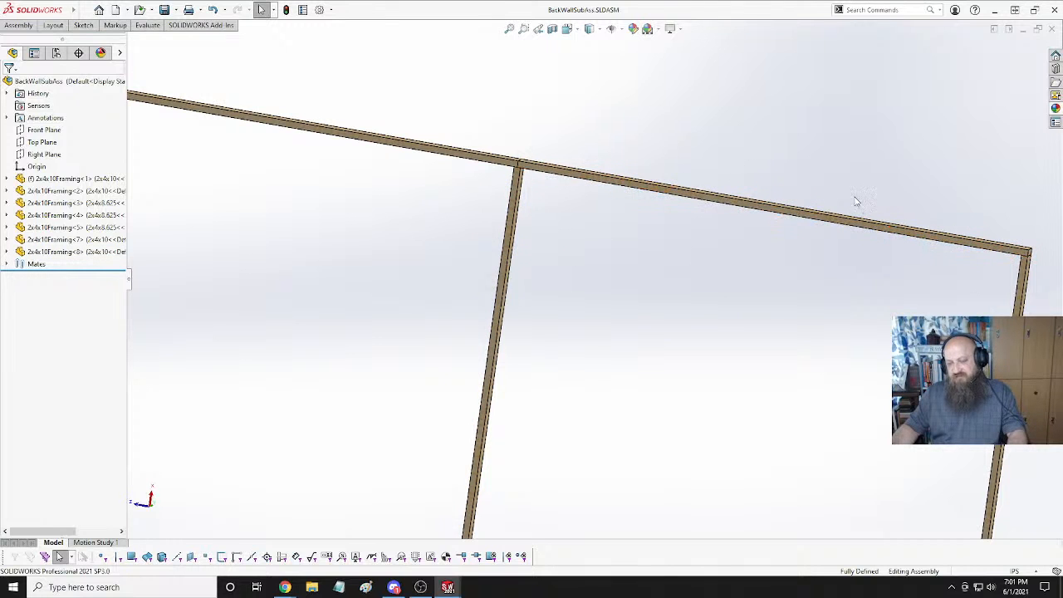
middle_drag(835, 149, 789, 214)
scroll(742, 264, up, 4)
scroll(741, 266, down, 3)
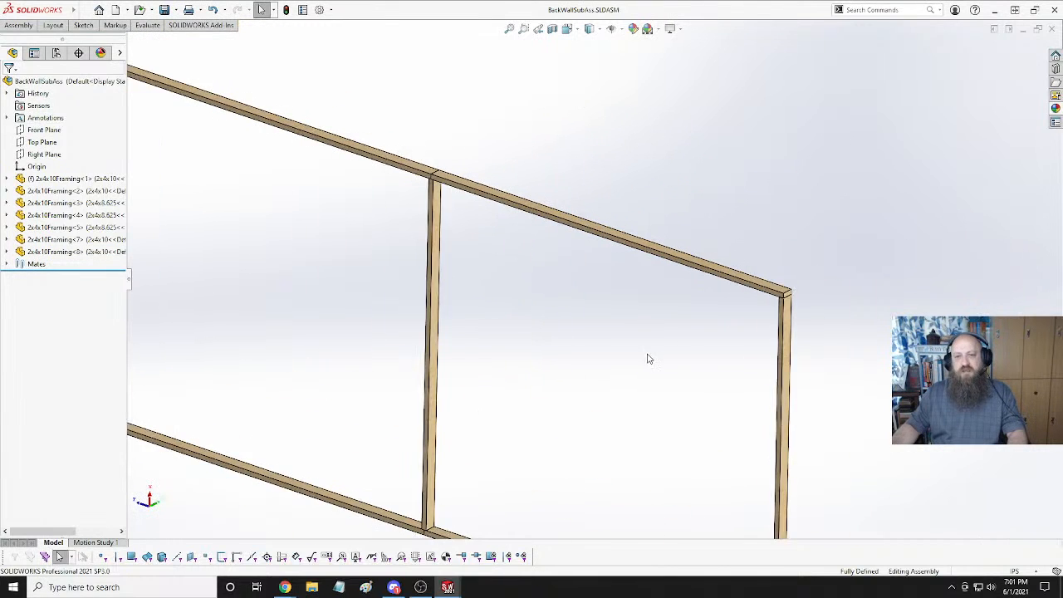
scroll(648, 357, up, 1)
middle_drag(648, 357, 573, 334)
key(ctrl+1)
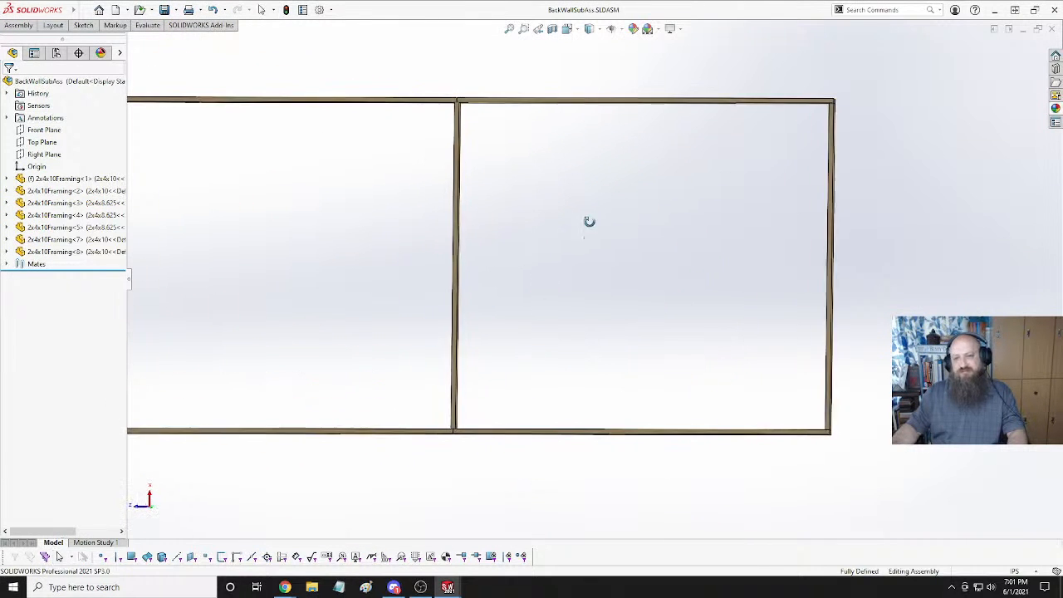
middle_drag(589, 221, 707, 230)
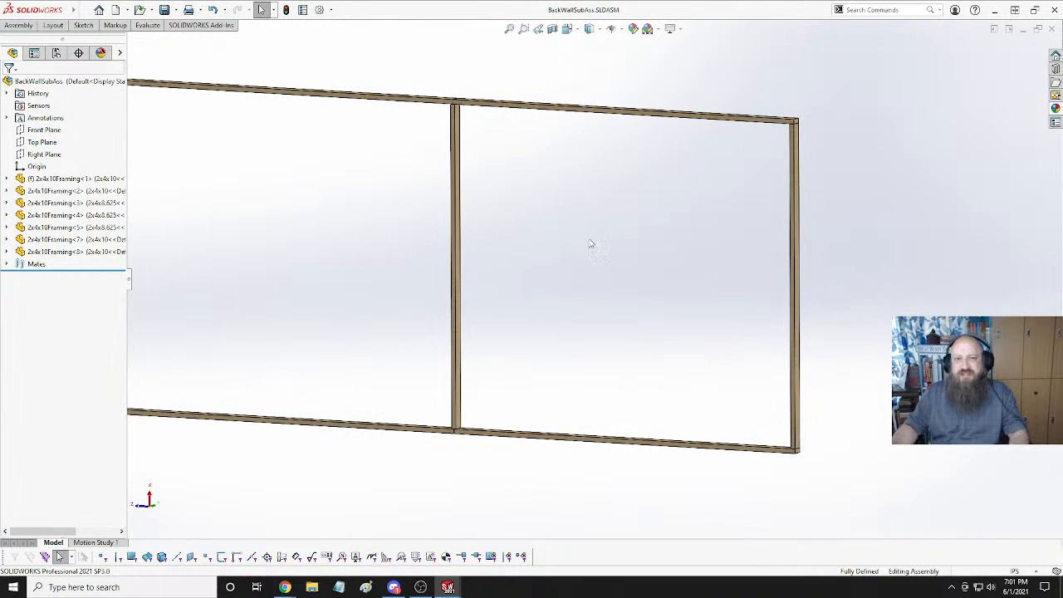
middle_drag(565, 244, 503, 220)
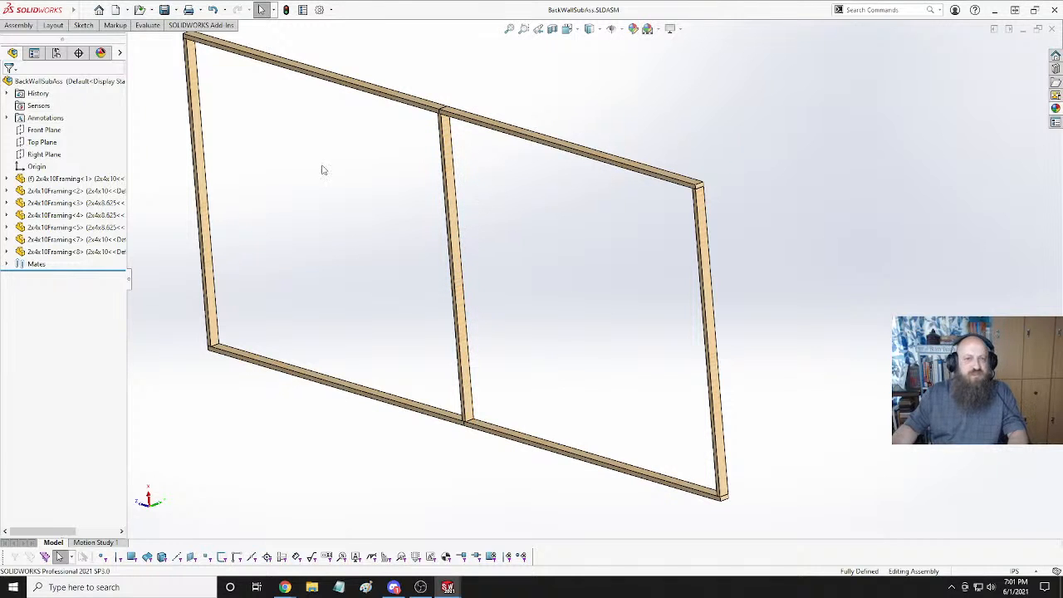
Start a linear component pattern with the middle stud, 2x4x10Framing<4>, as the component to pattern.
click(52, 25)
click(18, 25)
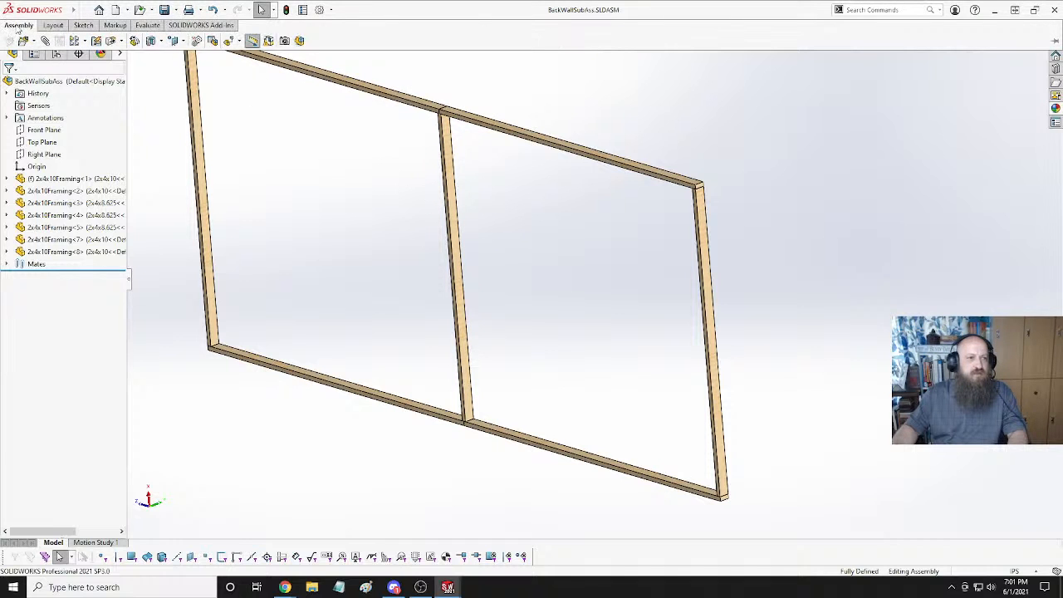
click(74, 42)
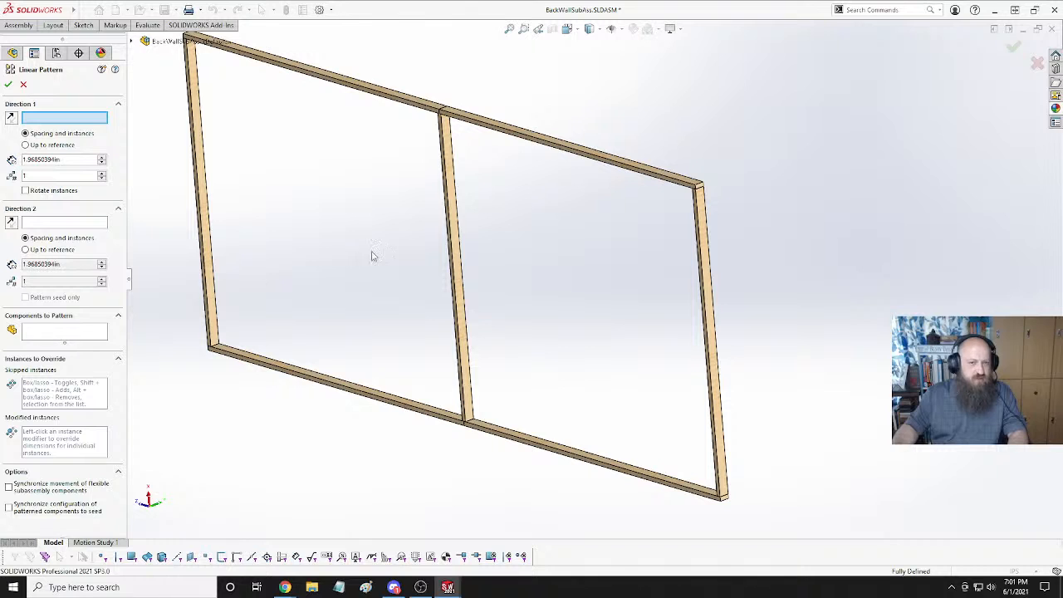
click(460, 172)
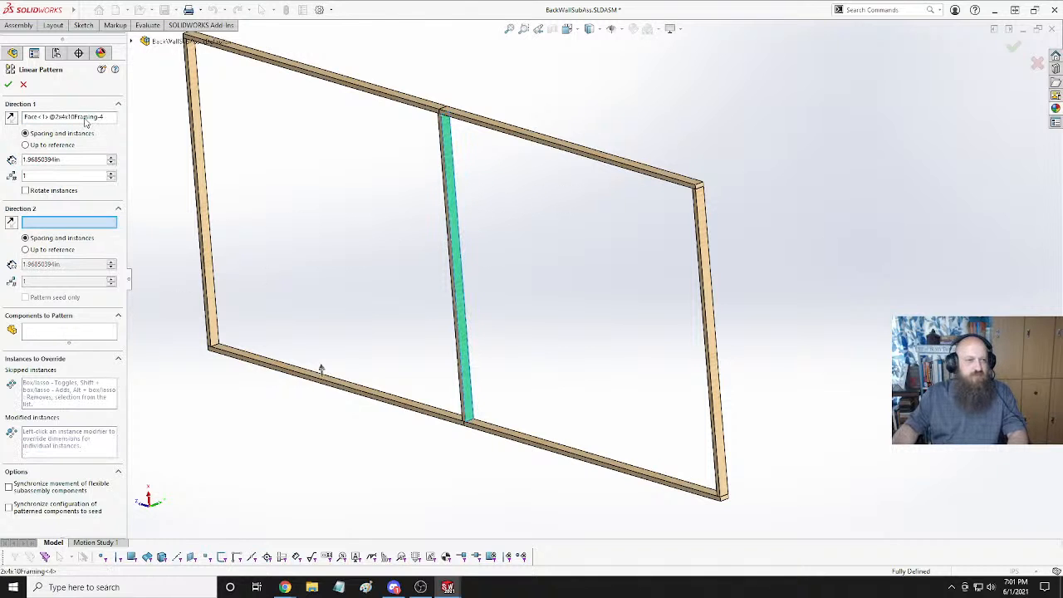
click(459, 195)
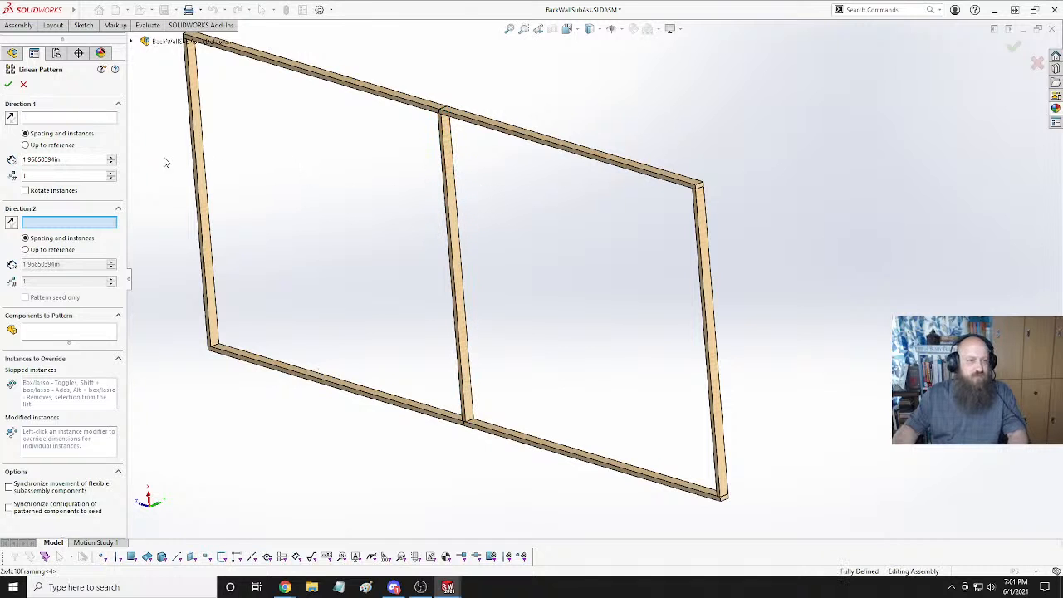
click(50, 333)
click(464, 197)
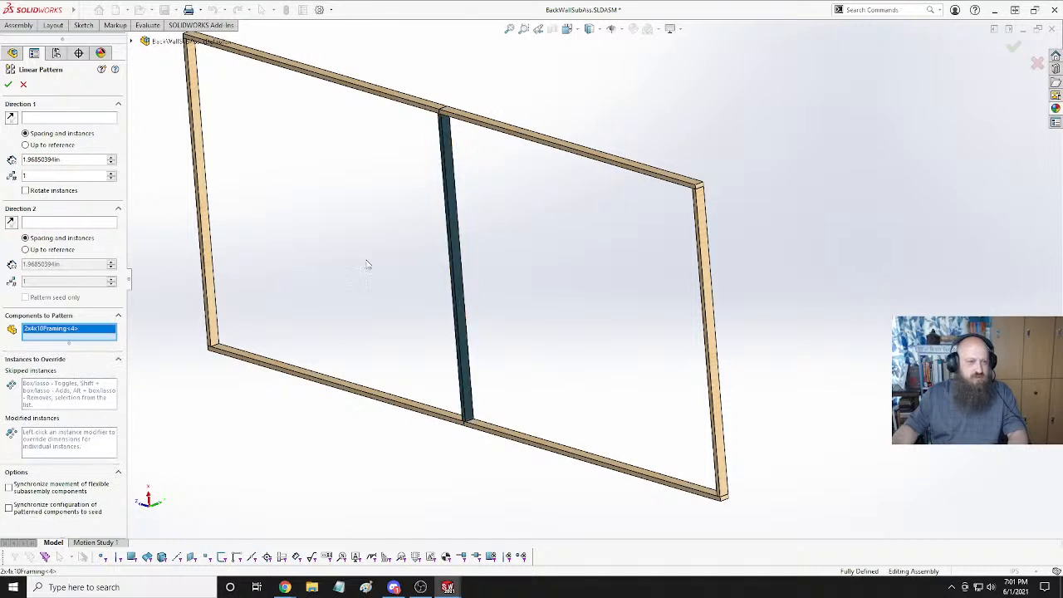
Run Direction 1 along the long edge of top plate 2x4x10Framing<8> with 16 in spacing, and Direction 2 along the edge of 2x4x10Framing<7>.
click(47, 118)
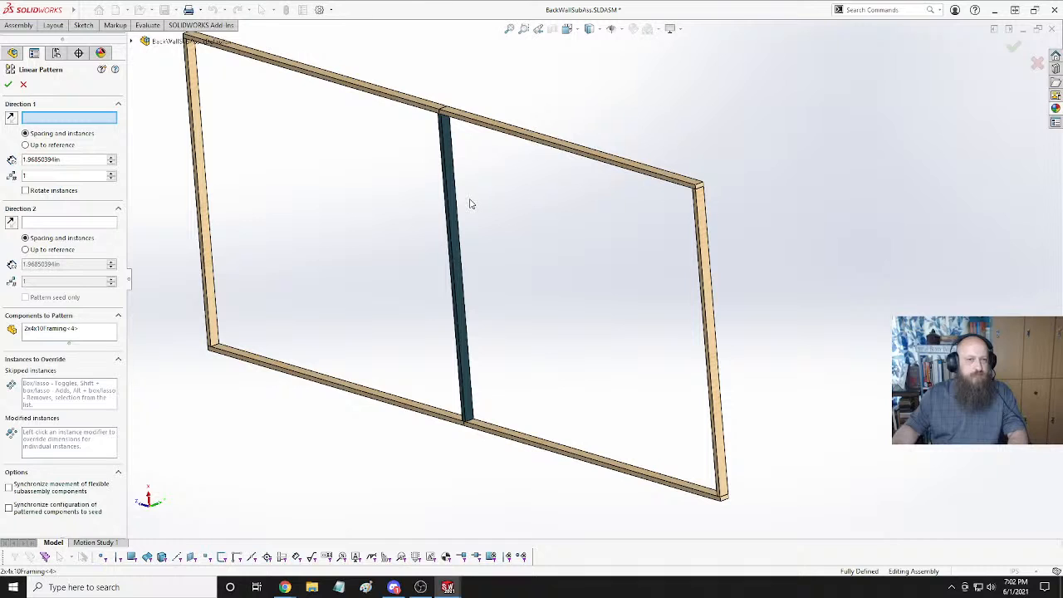
click(538, 139)
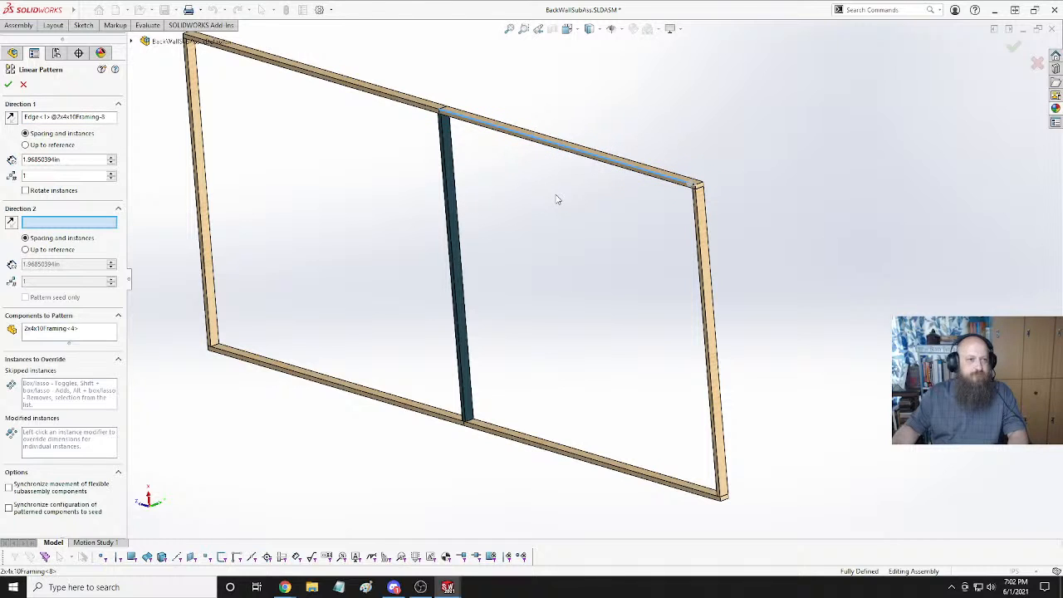
click(321, 79)
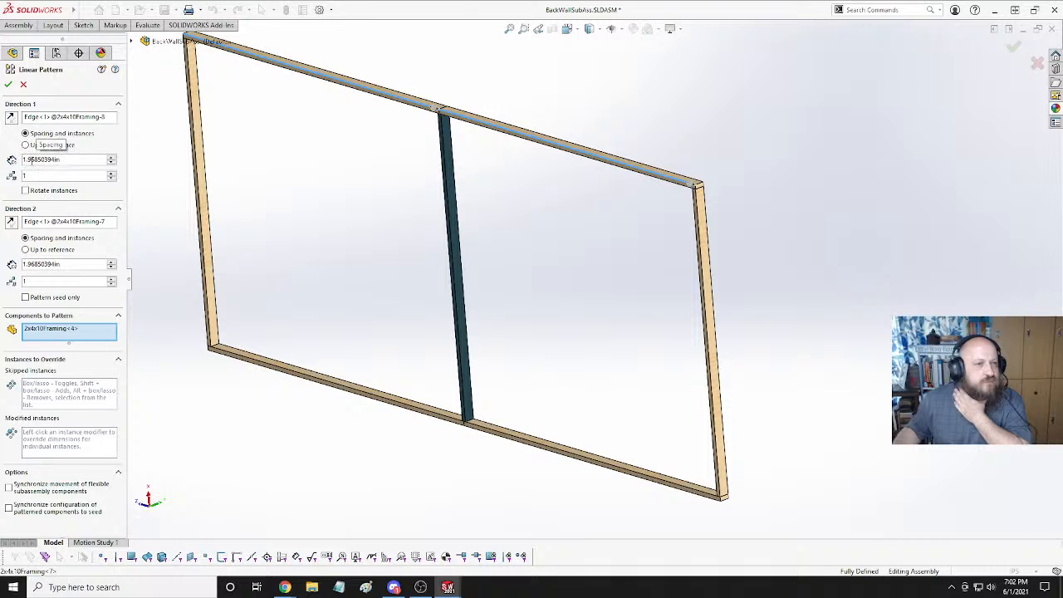
double_click(80, 159)
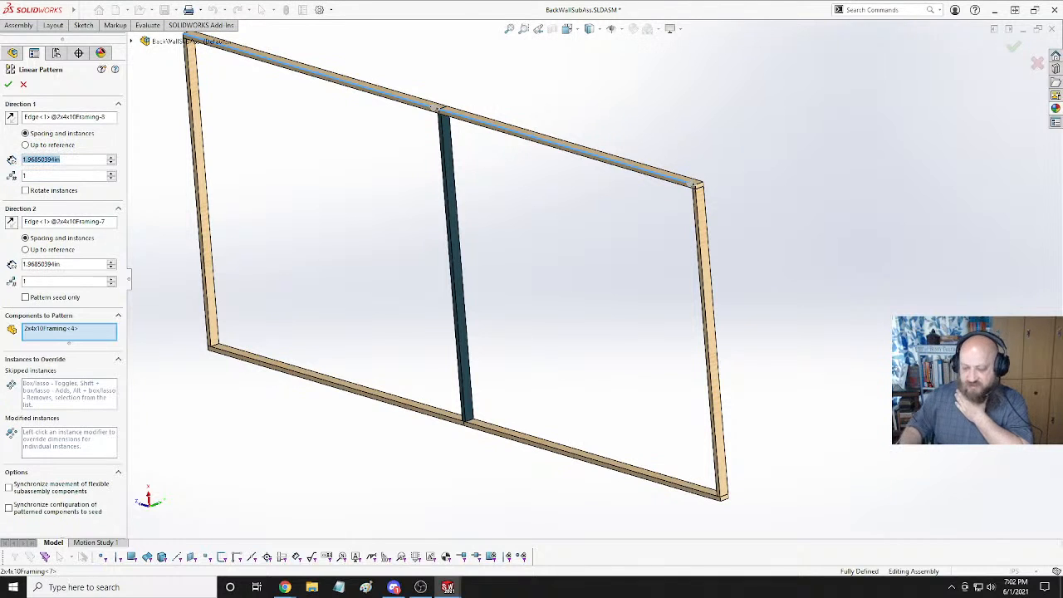
text(16)
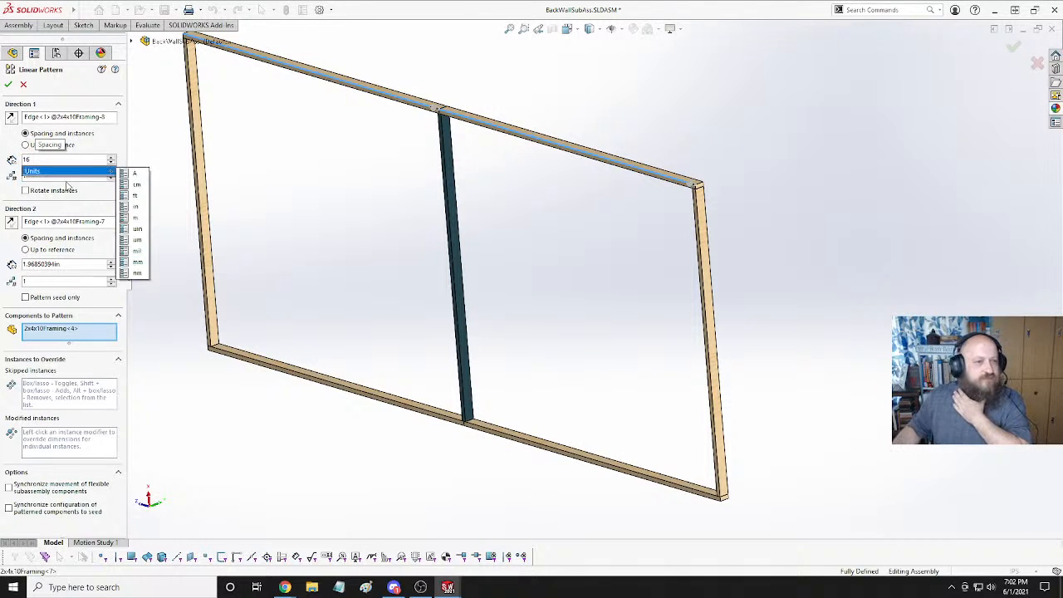
Set the linear pattern's first direction to 16 in spacing with 8 instances of the middle stud.
click(67, 183)
click(111, 173)
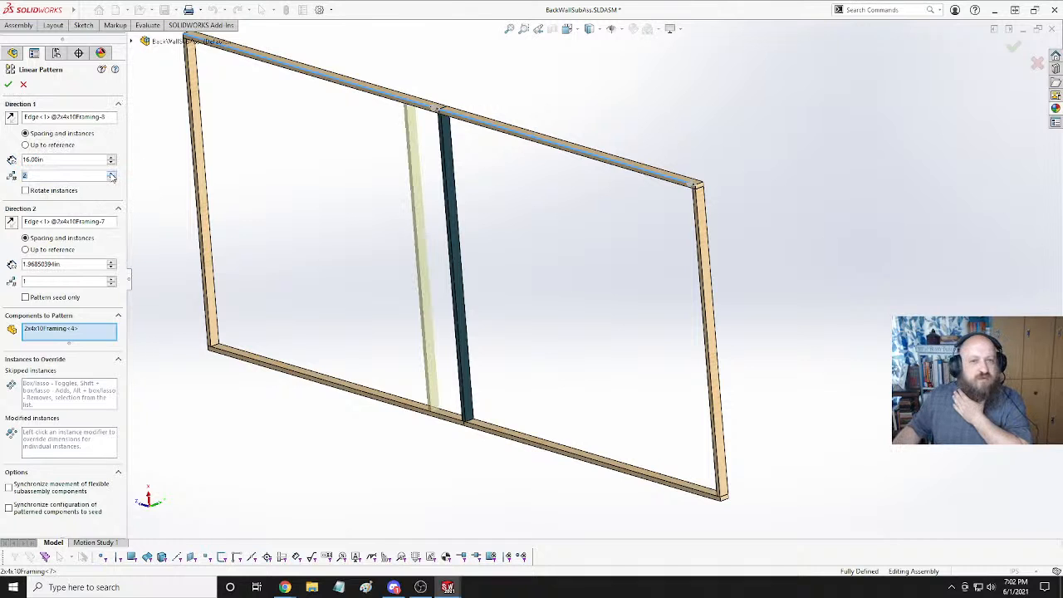
click(112, 173)
click(112, 174)
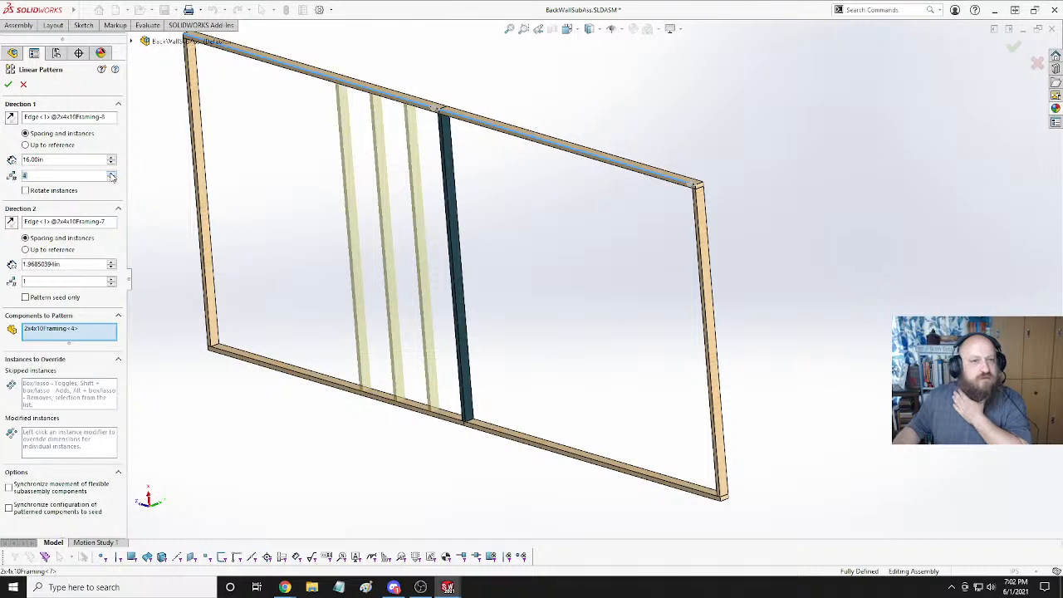
click(111, 174)
click(112, 174)
click(112, 174)
click(112, 173)
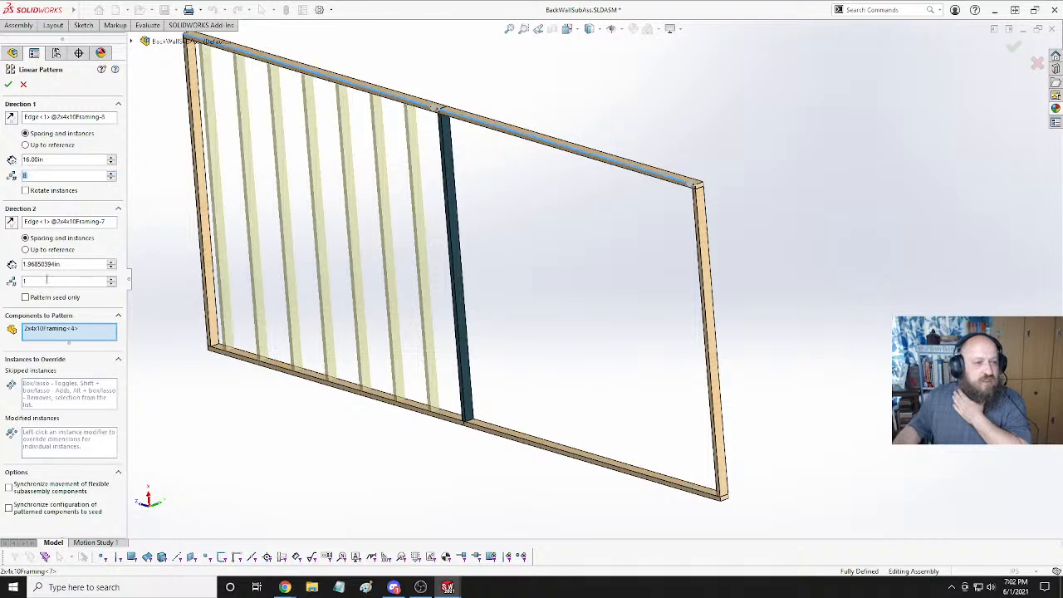
Set the pattern's second direction to 16 in spacing with 8 instances, reversed toward the other end of the wall.
double_click(83, 264)
text(16)
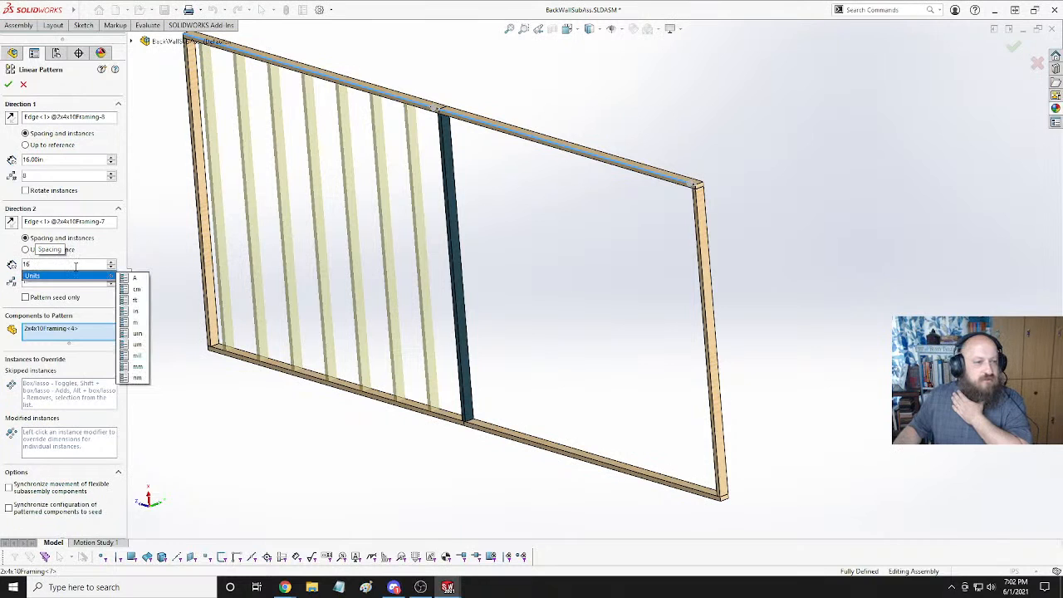
click(136, 311)
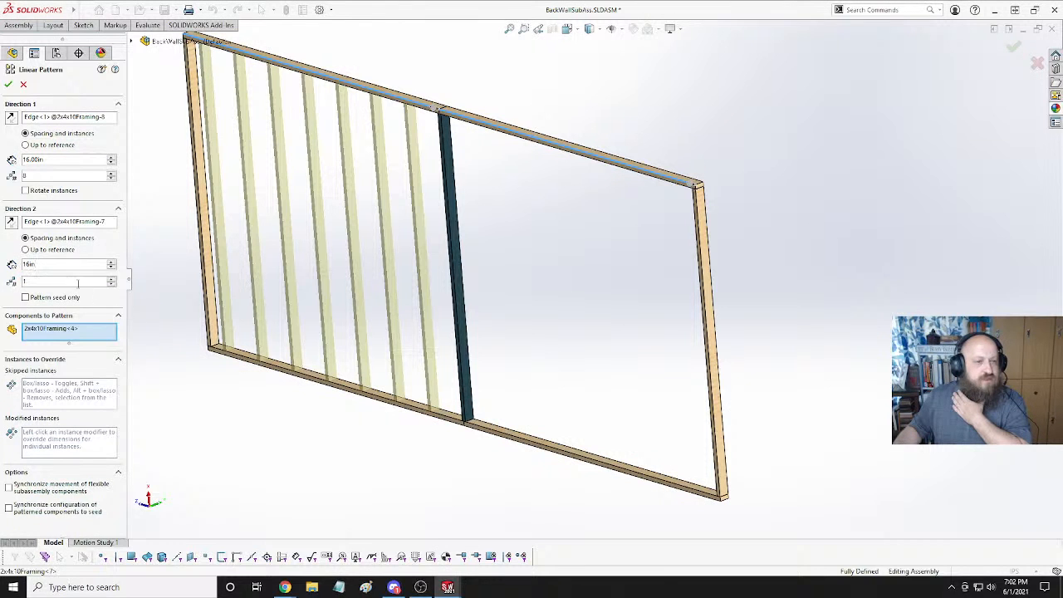
click(112, 279)
click(112, 279)
click(113, 279)
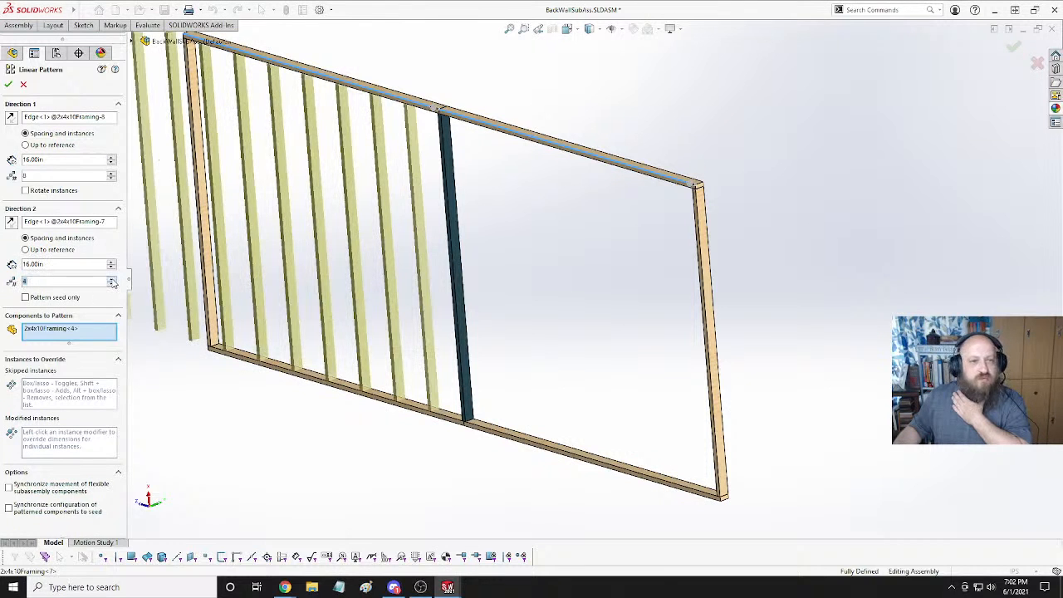
click(10, 223)
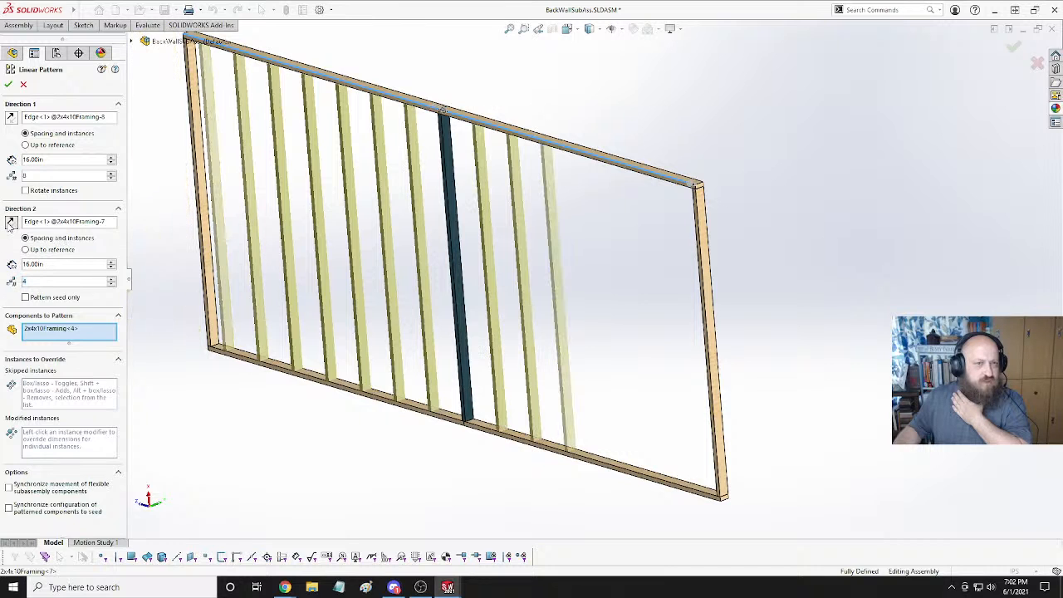
click(112, 280)
click(112, 280)
click(112, 280)
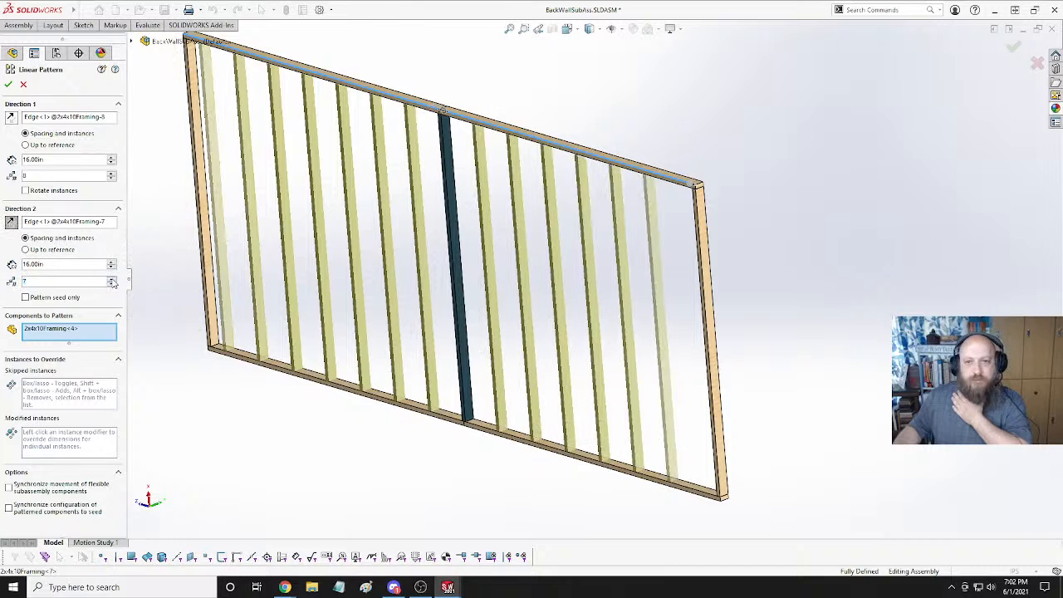
click(112, 280)
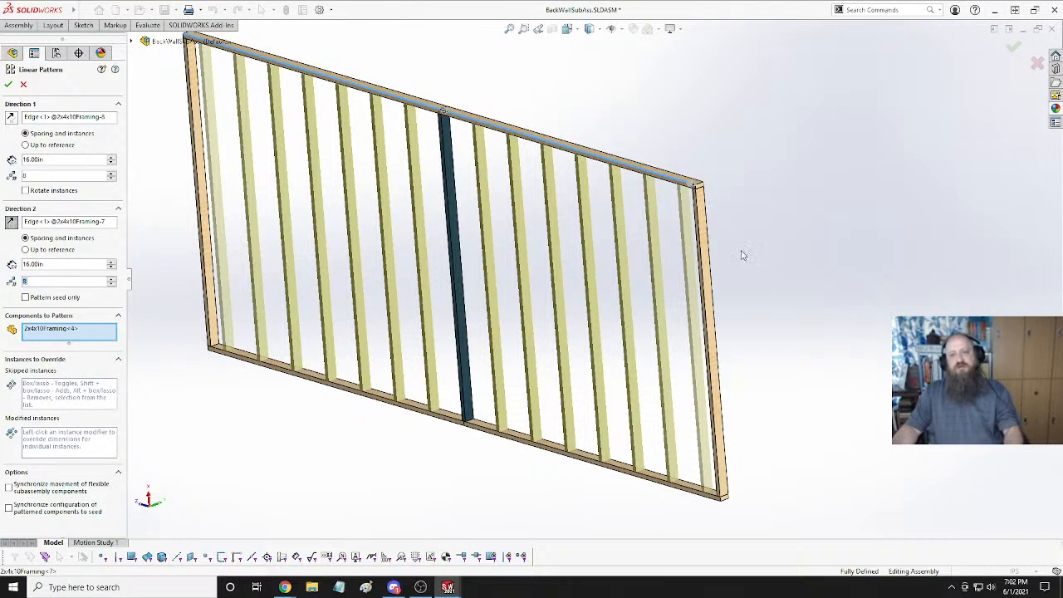
Check the previewed studs near the end of the wall and accept the linear pattern.
middle_drag(743, 255, 809, 187)
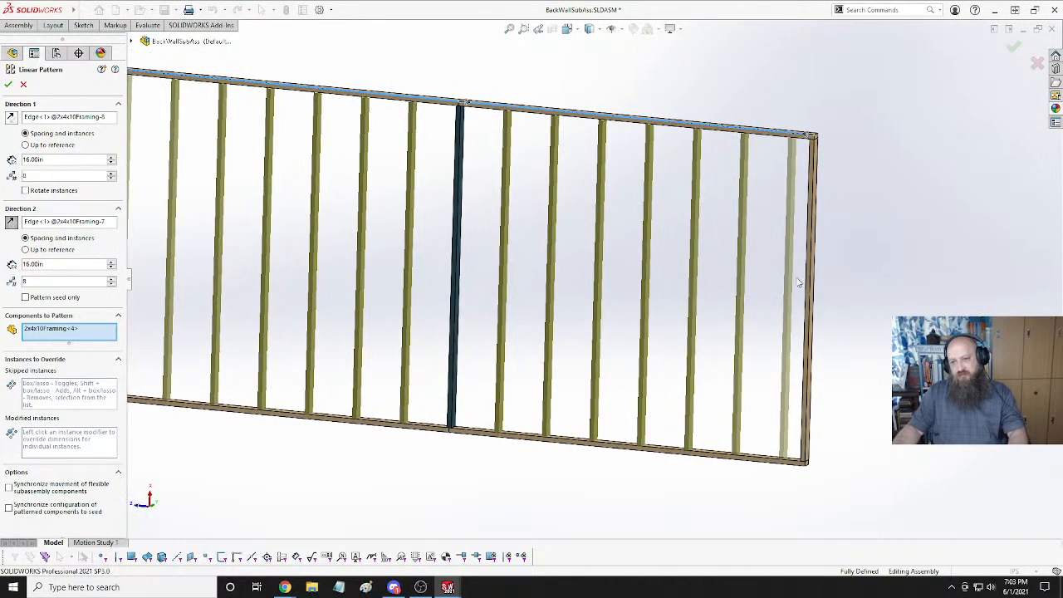
middle_drag(861, 232, 872, 208)
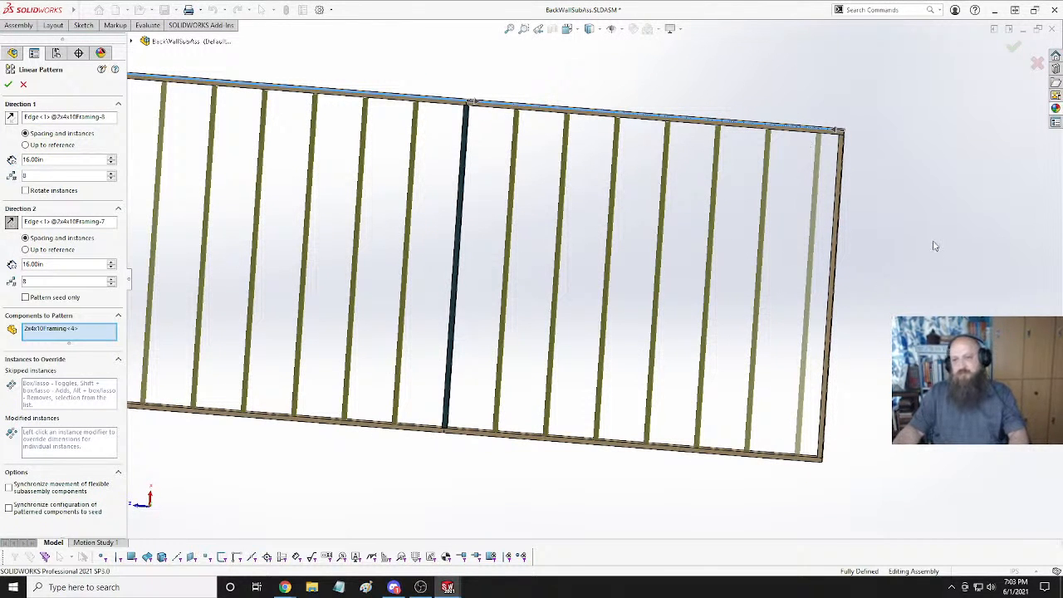
middle_drag(934, 246, 896, 264)
mouse_move(899, 261)
middle_down()
mouse_move(897, 274)
mouse_move(909, 259)
middle_up()
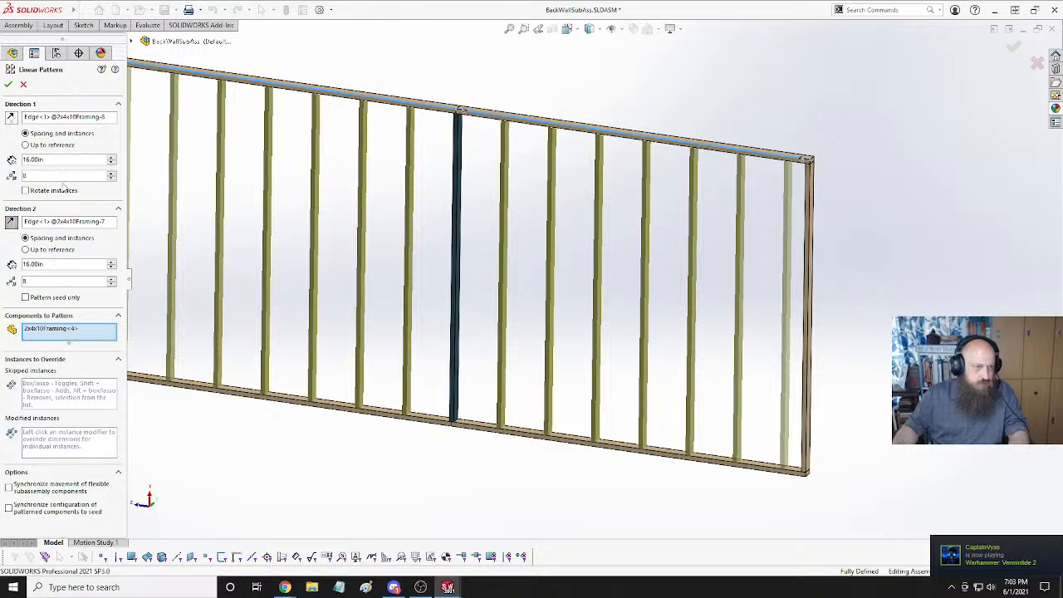
click(9, 84)
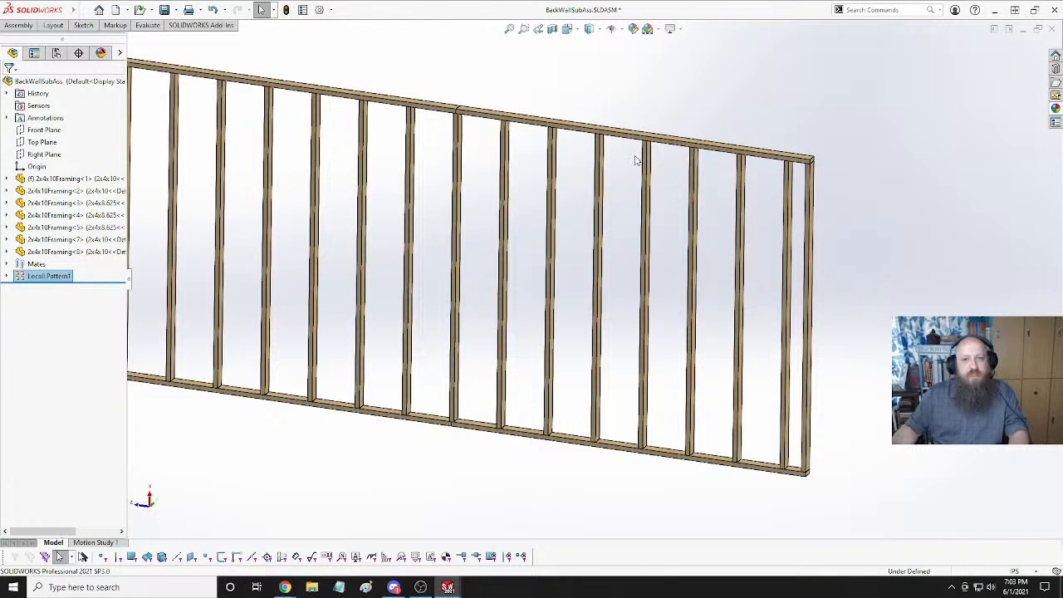
Examine the patterned studs and one stud's instance in the pattern's component list.
middle_drag(591, 153, 547, 221)
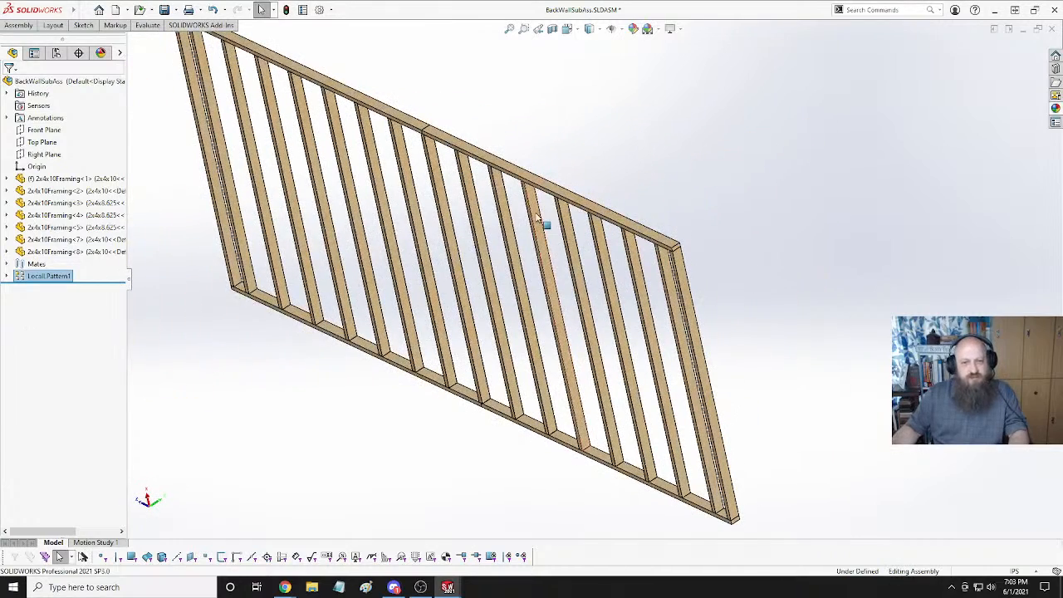
click(542, 224)
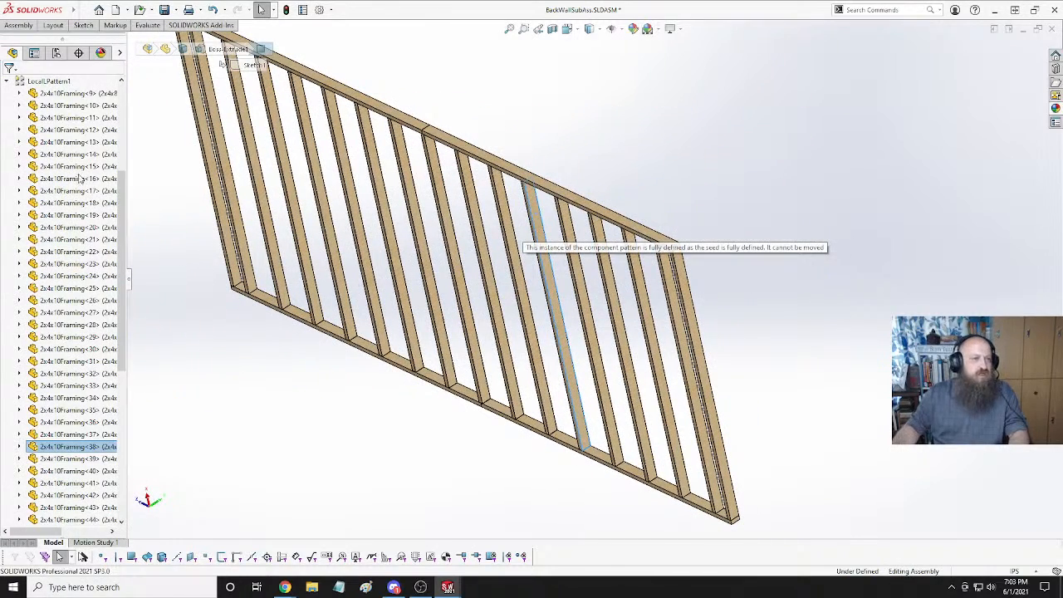
key(ctrl+o)
click(841, 428)
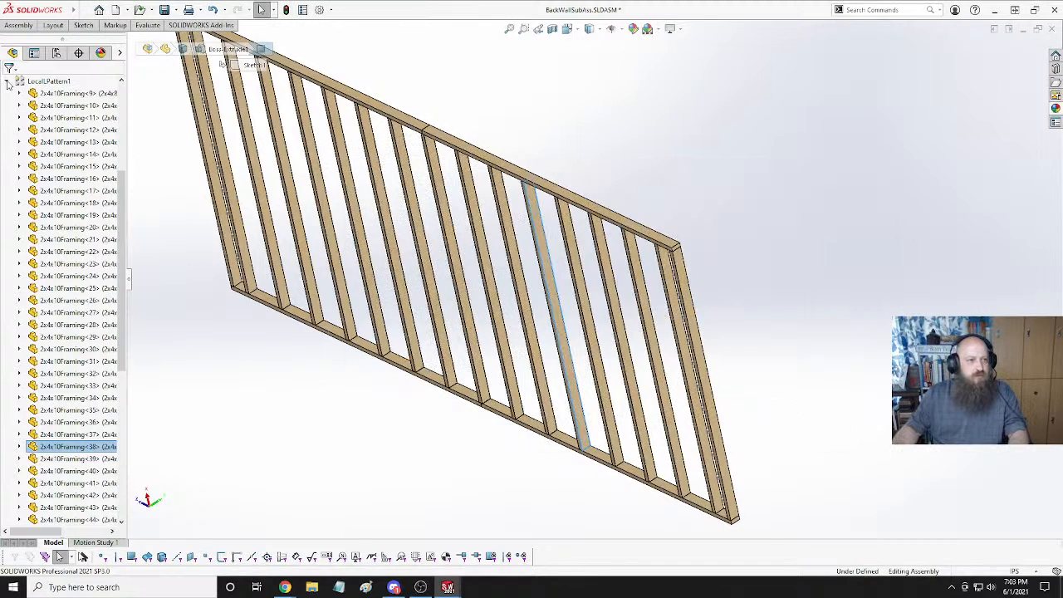
click(7, 84)
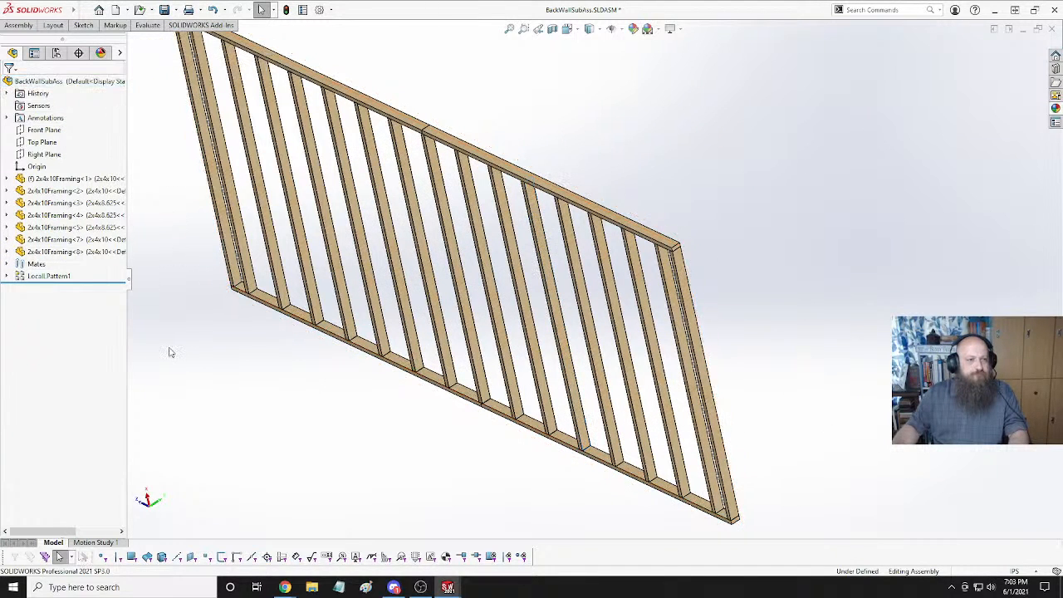
middle_drag(170, 353, 204, 262)
scroll(349, 228, up, 4)
scroll(349, 229, down, 2)
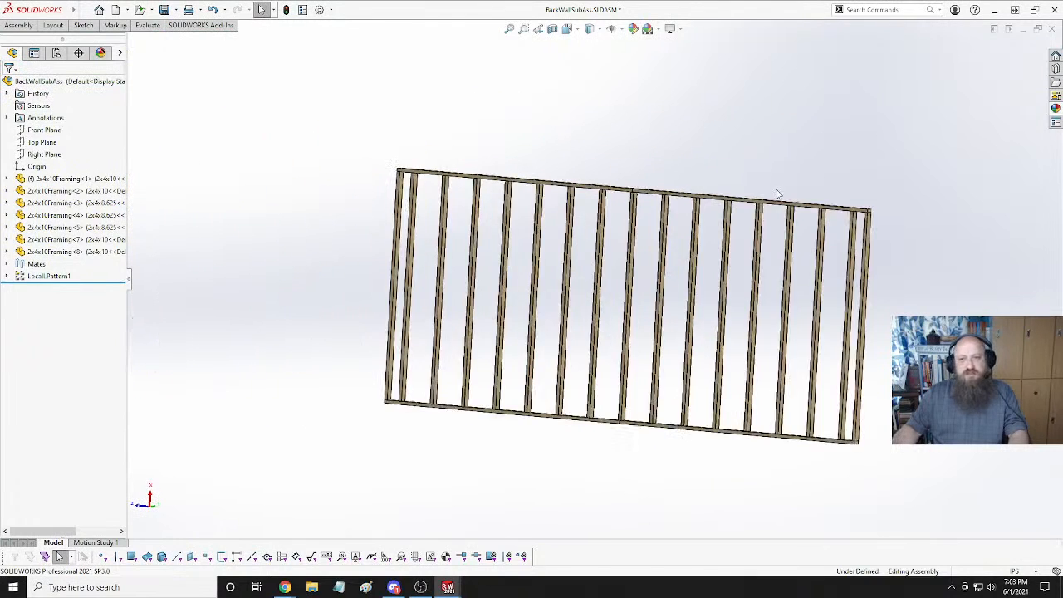
Measure the wall's overall height from the underside of the bottom plate to the upper face of the top plate.
key(ctrl+7)
click(147, 25)
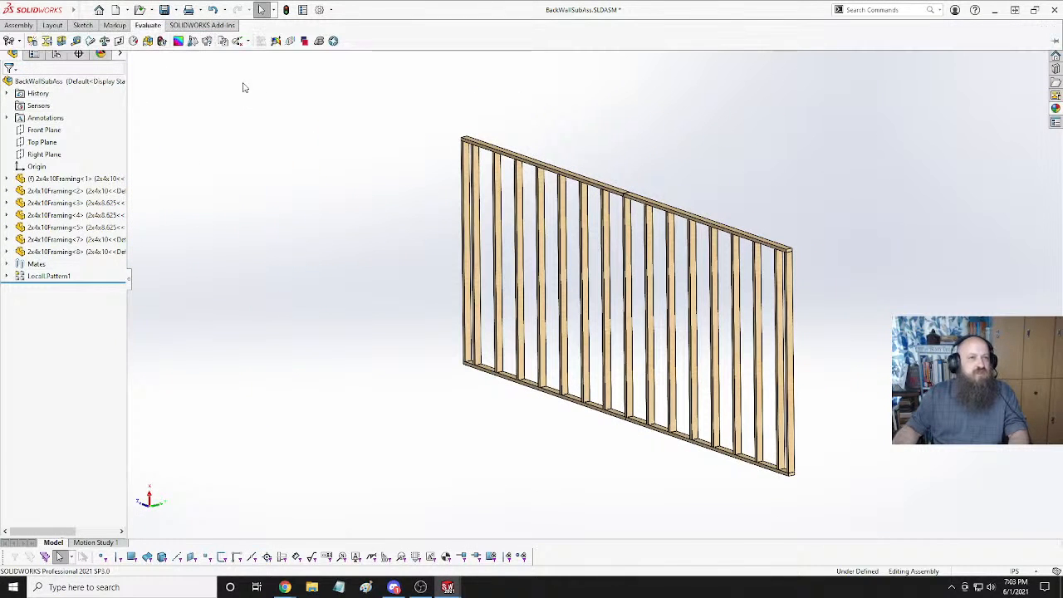
click(76, 41)
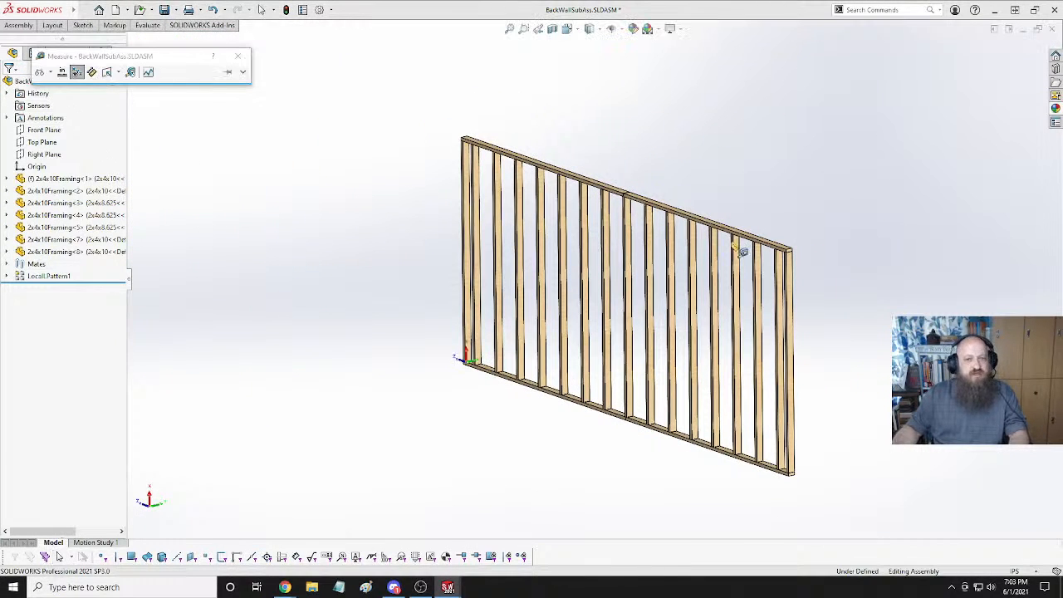
middle_drag(850, 304, 885, 133)
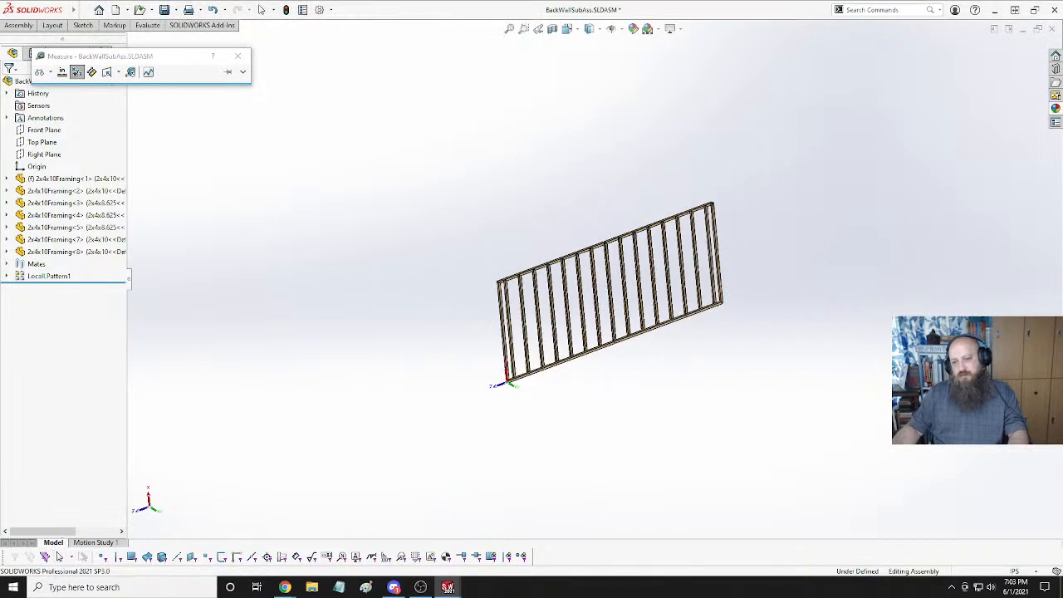
scroll(728, 315, down, 8)
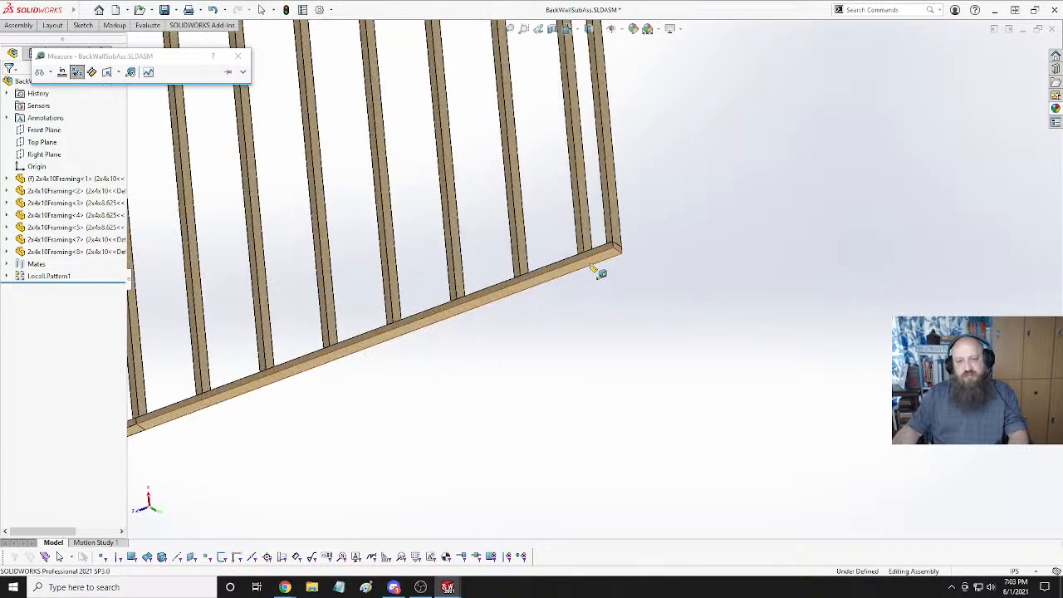
click(596, 271)
middle_drag(707, 308, 703, 266)
middle_drag(707, 152, 676, 302)
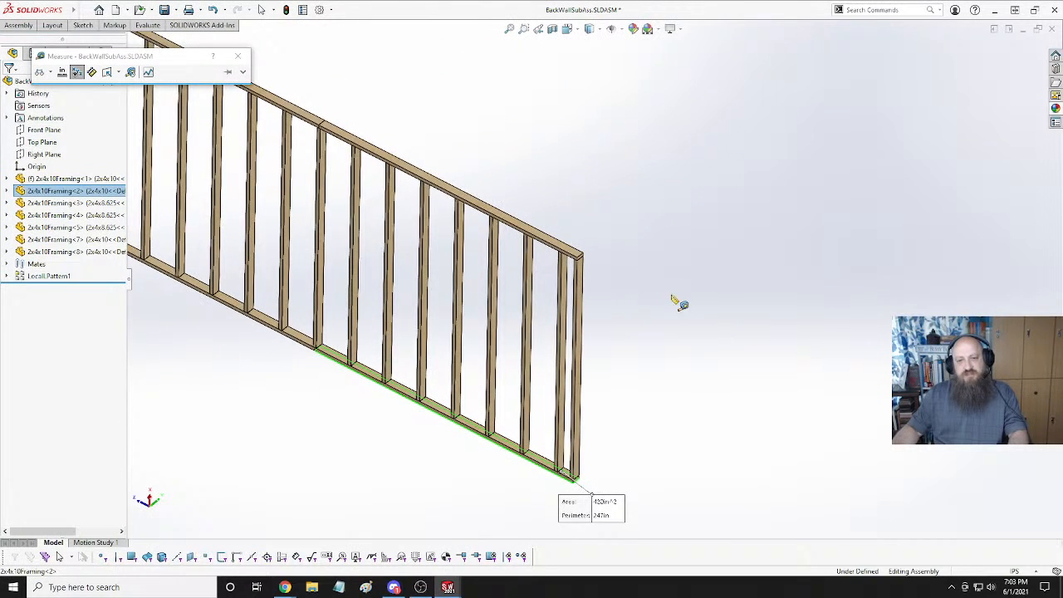
click(571, 254)
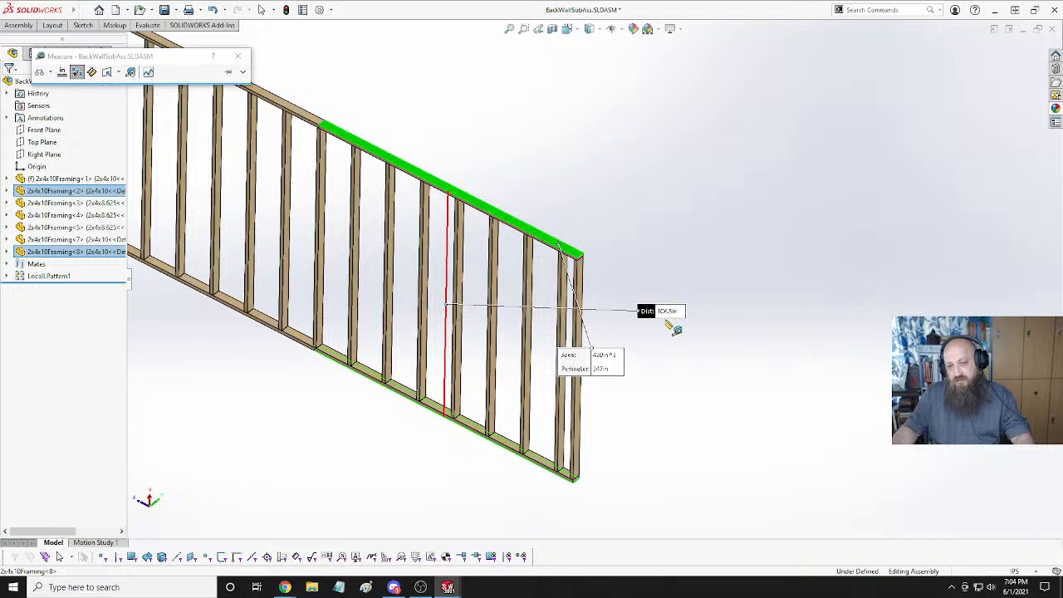
key(Escape)
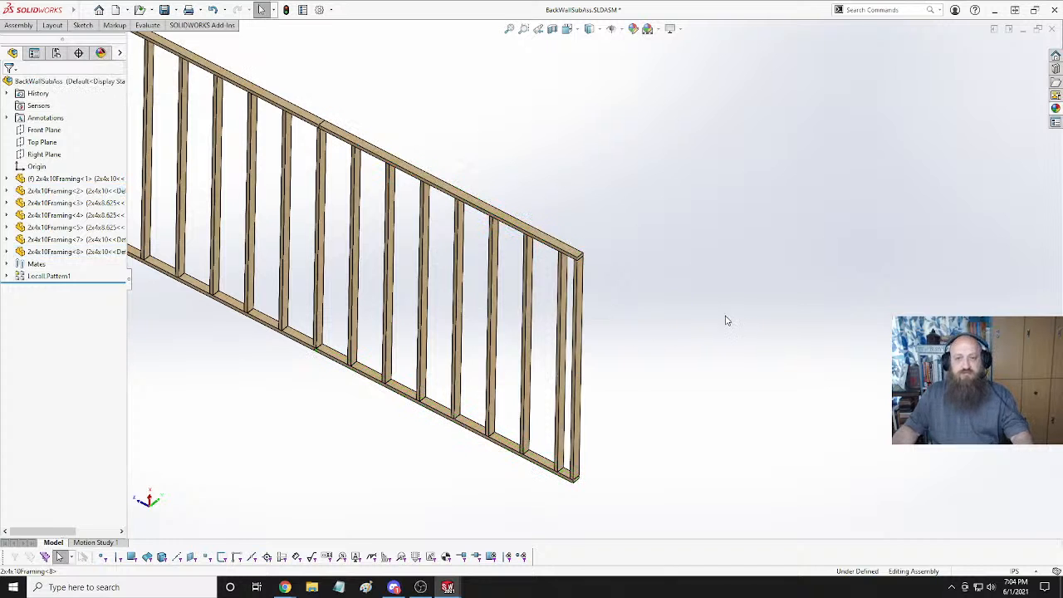
Set the back wall subassembly to the isometric view and save it.
key(space)
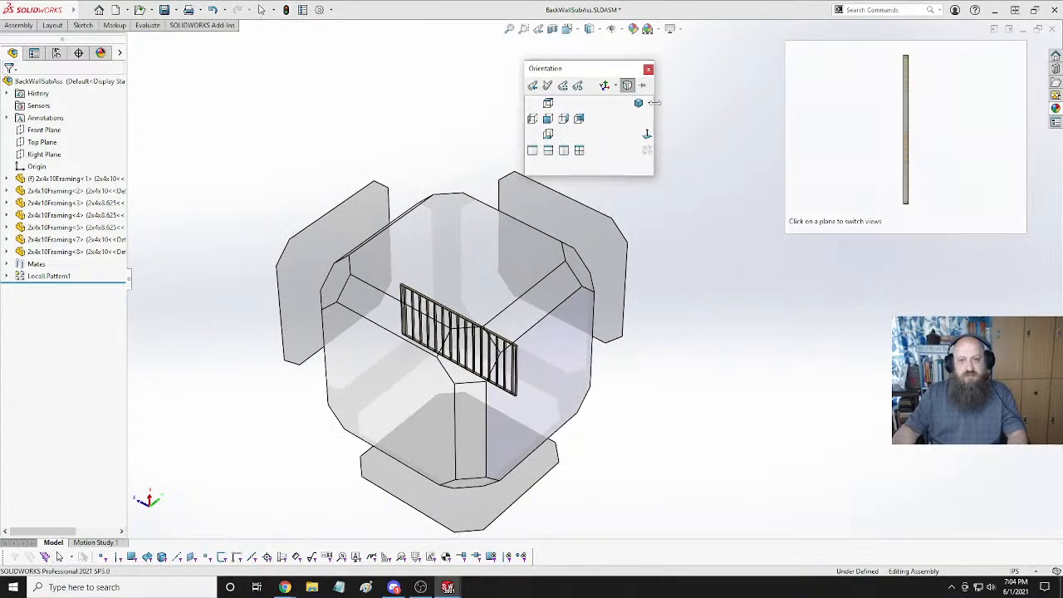
click(639, 103)
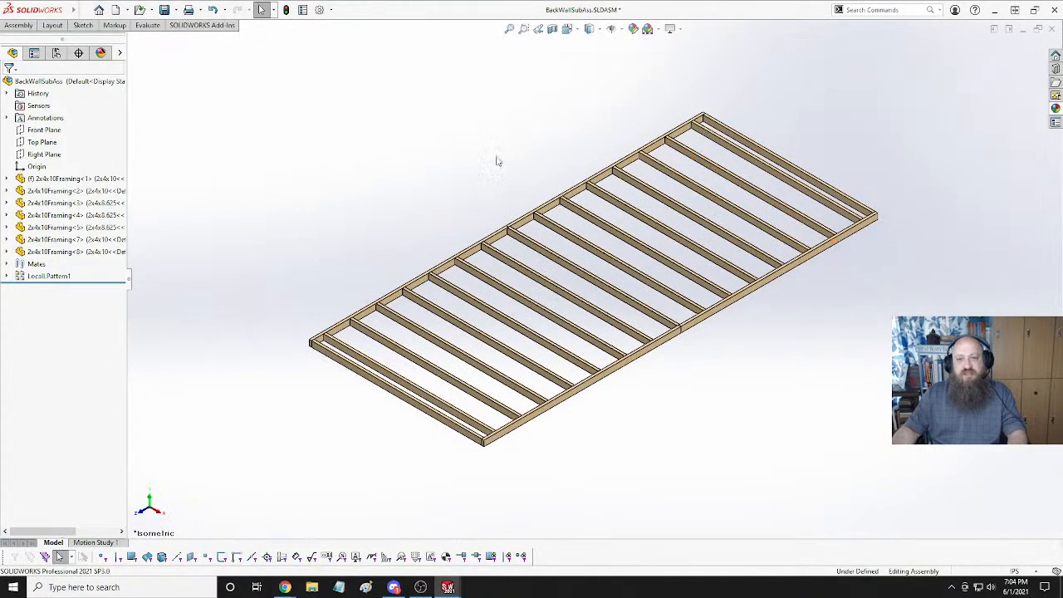
key(ctrl+s)
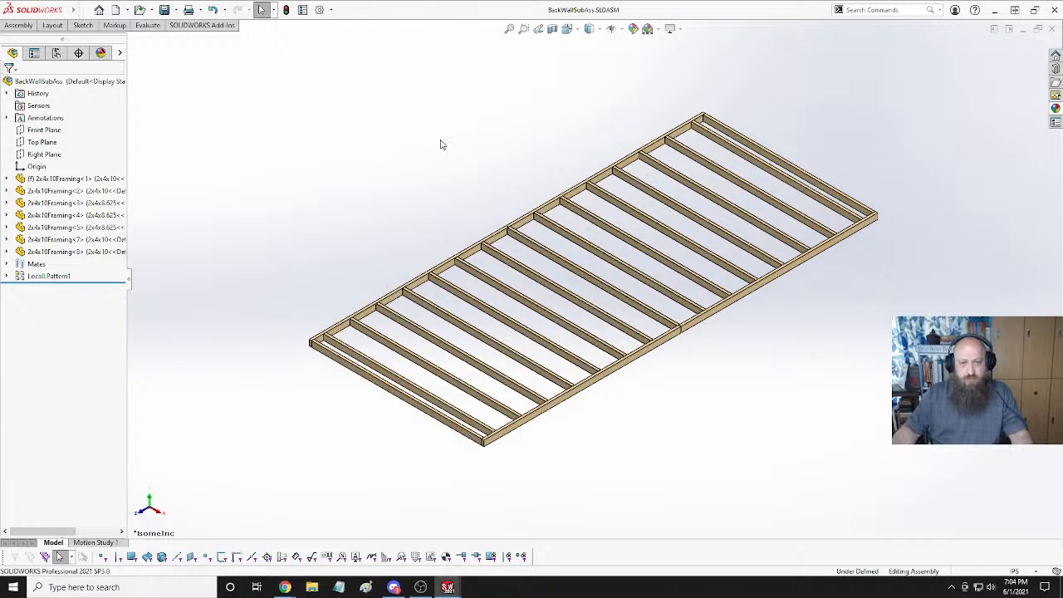
Switch to the 10x20Shed assembly and insert the BackWallSubAss subassembly, placing it freely above and behind the concrete pad.
key(ctrl+Tab)
key(ctrl+Tab)
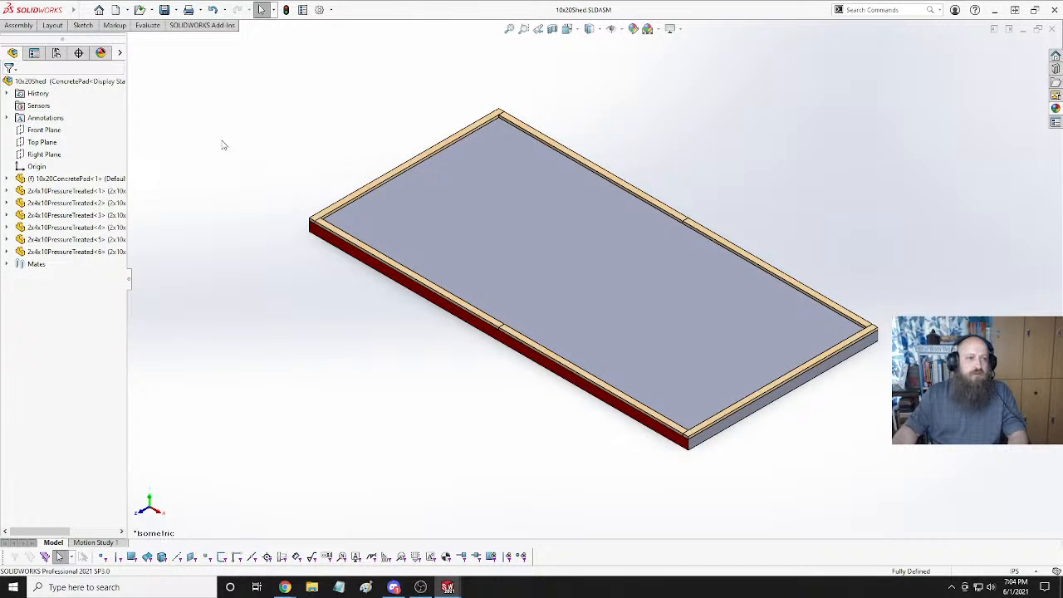
click(18, 24)
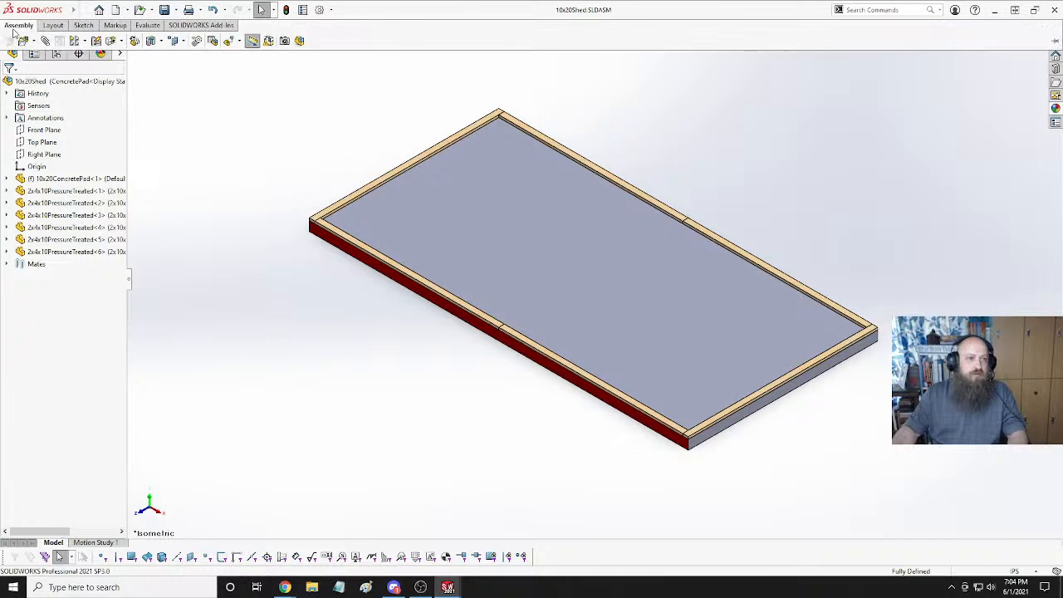
click(23, 42)
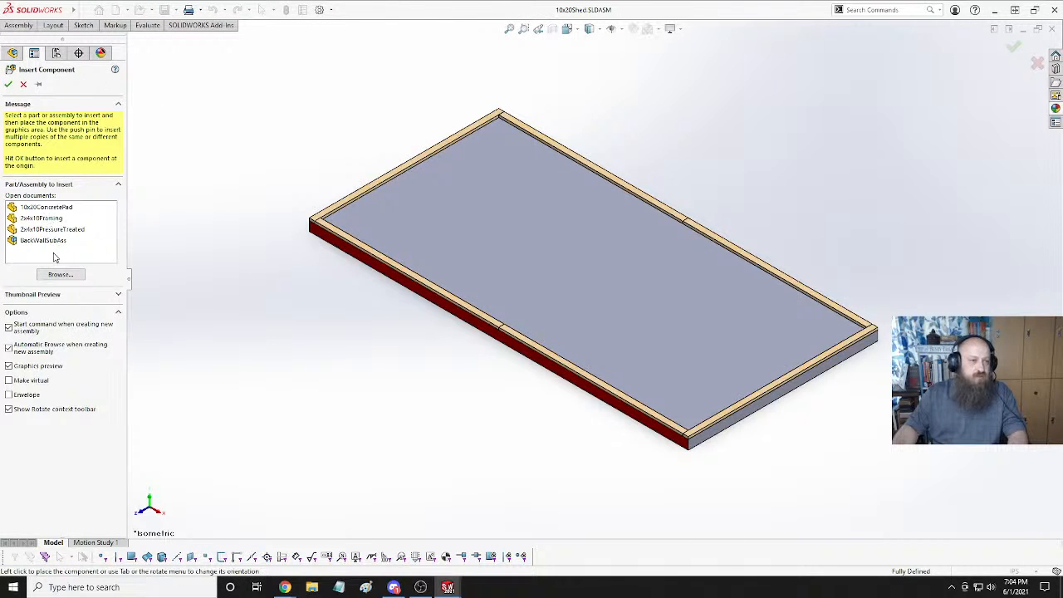
click(43, 241)
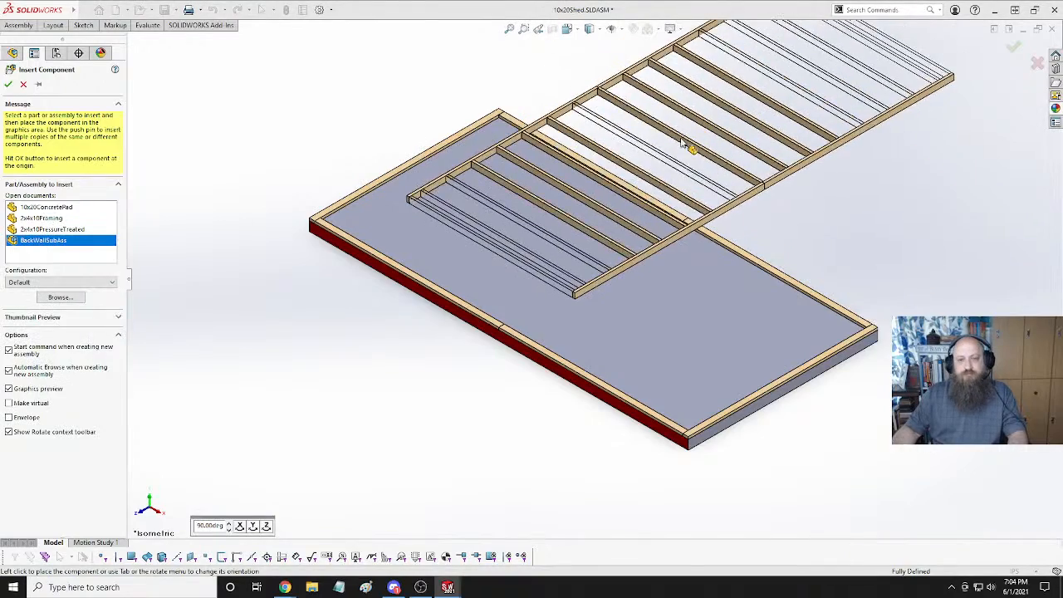
key(f)
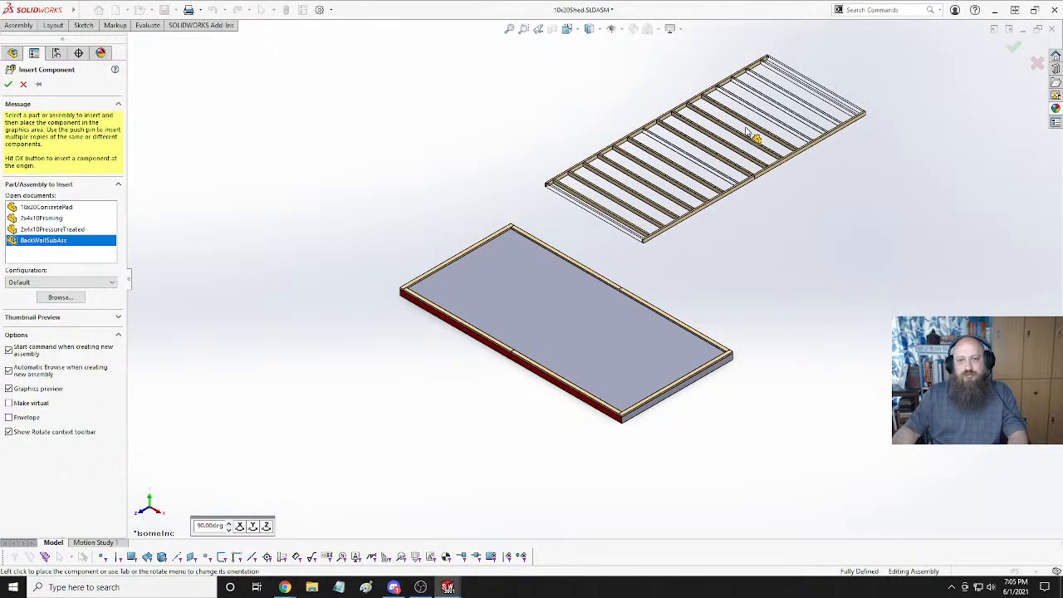
click(752, 136)
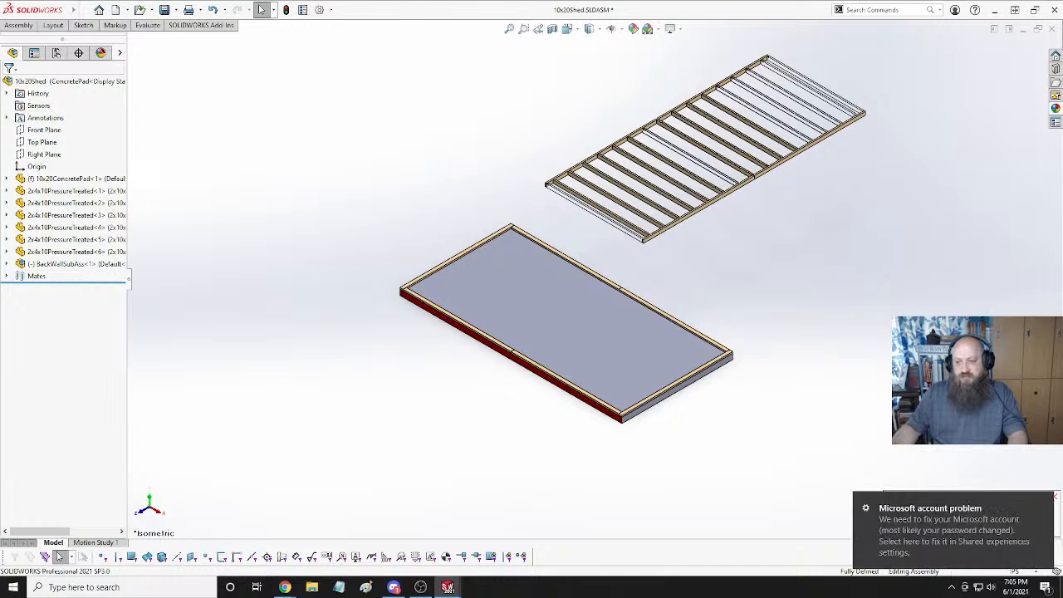
Clear all system notifications, including the Microsoft account alert, and close the notification centre.
click(1045, 587)
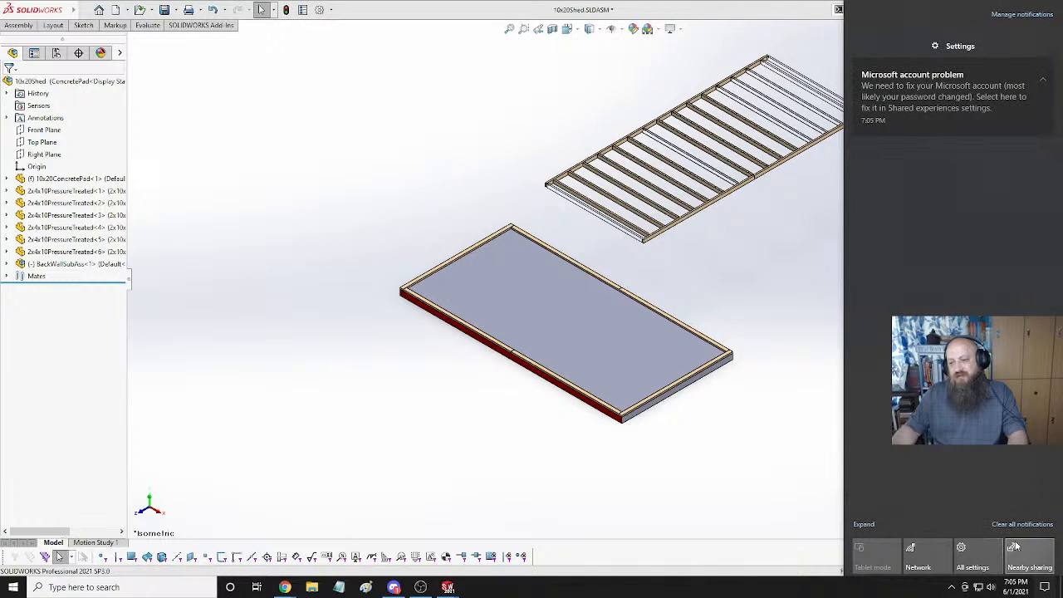
click(1021, 524)
click(1046, 587)
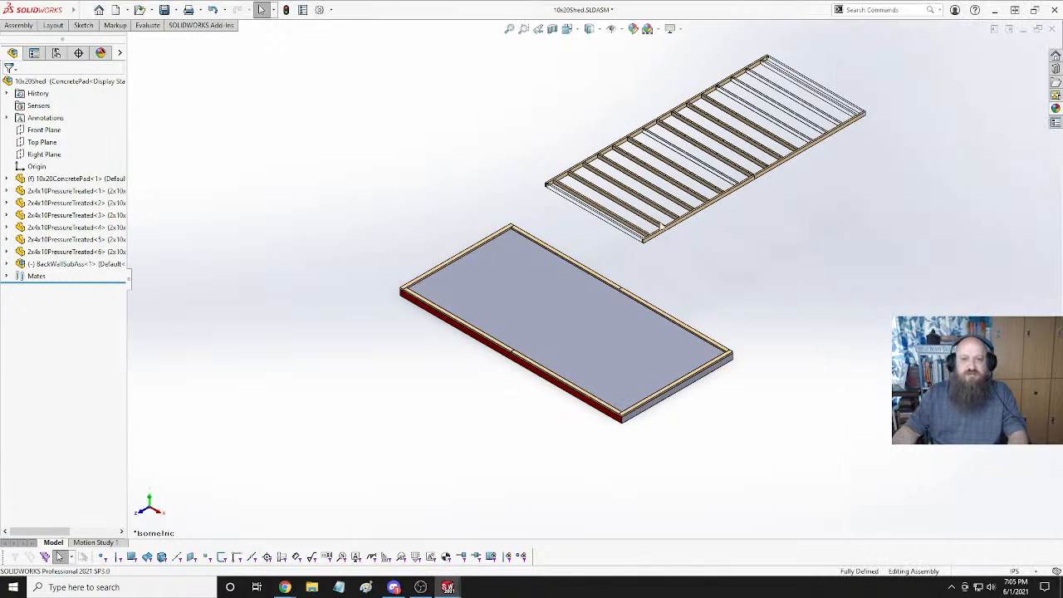
Examine the back wall studs drawn only as outlines by selecting individual patterned studs in the wall frame.
middle_drag(662, 226, 604, 201)
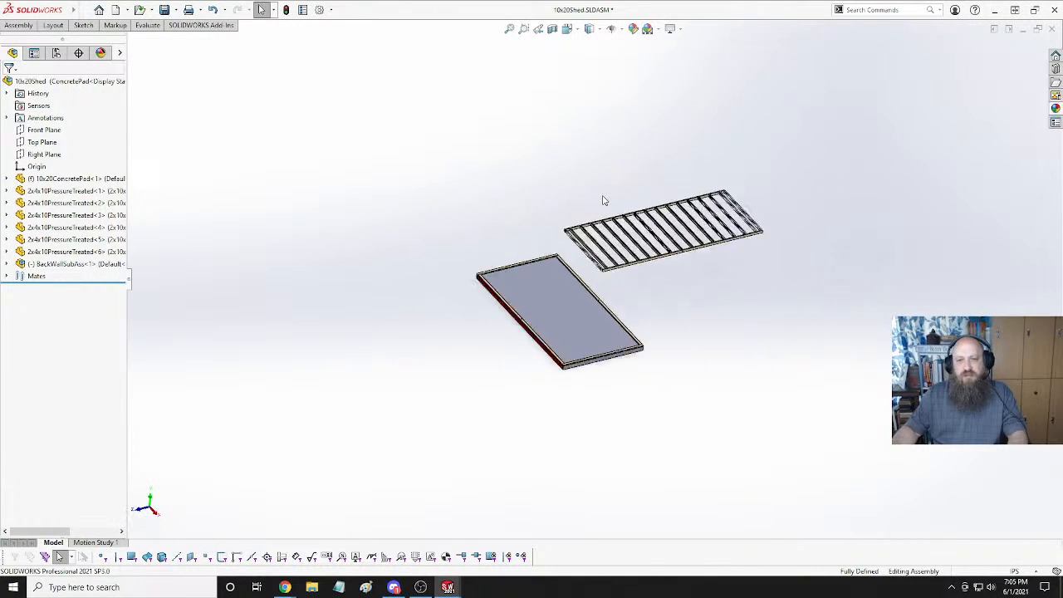
scroll(584, 365, down, 6)
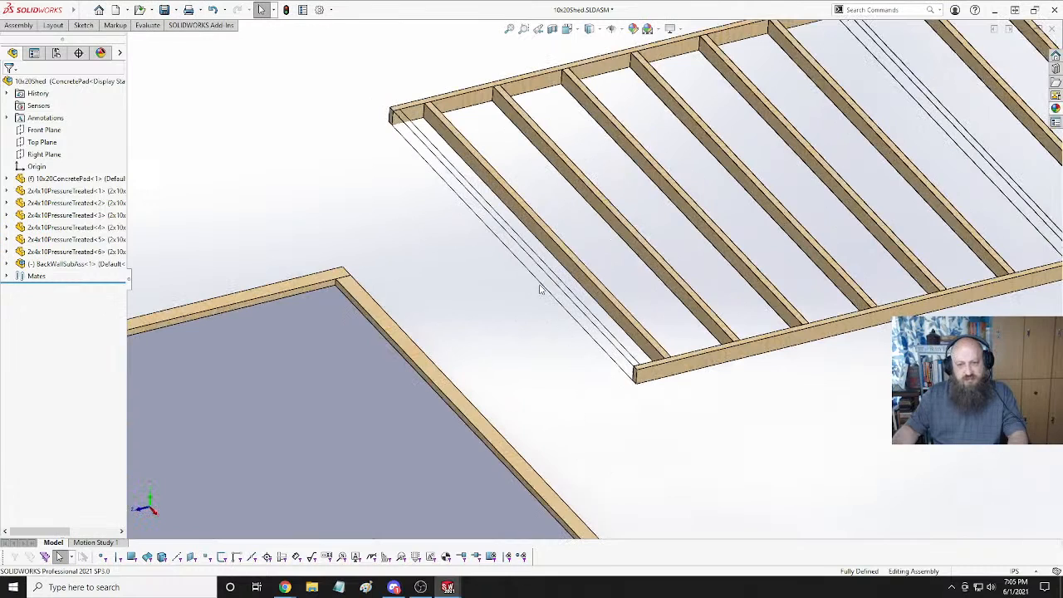
click(543, 285)
click(477, 269)
scroll(476, 270, up, 1)
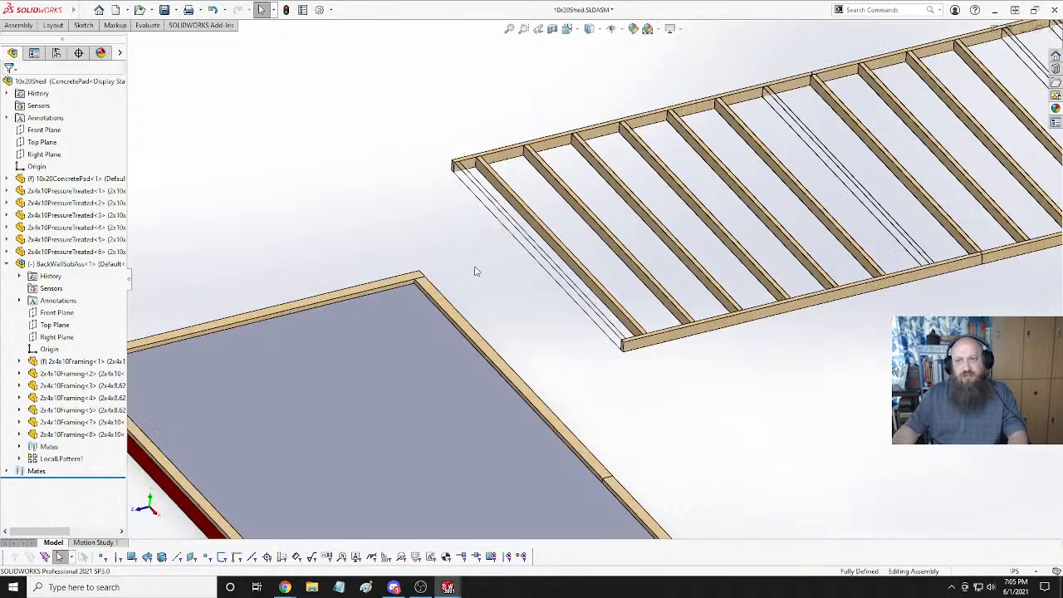
scroll(477, 269, up, 3)
scroll(786, 224, down, 3)
click(641, 223)
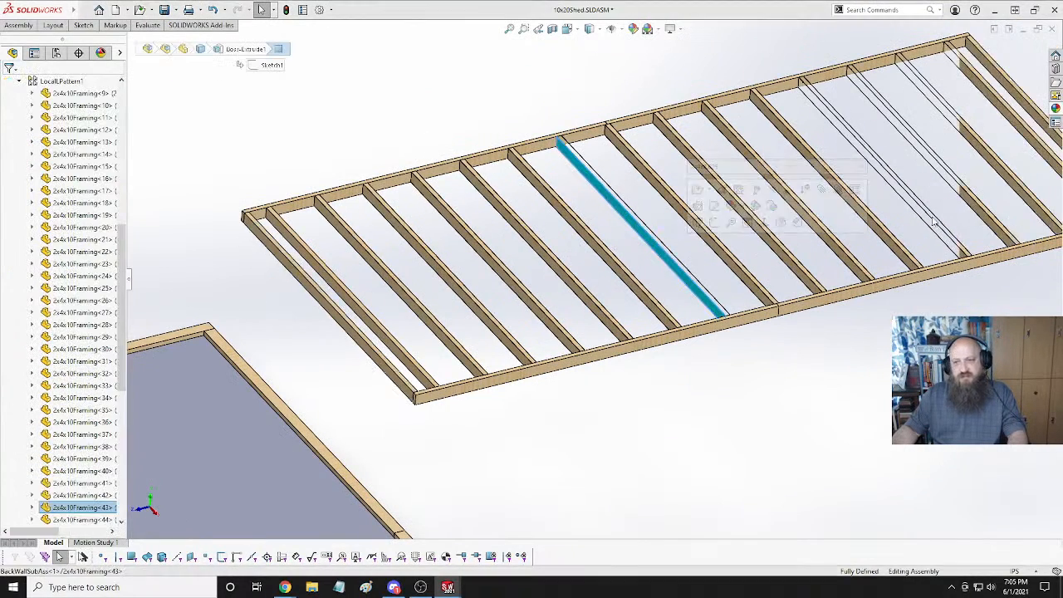
click(922, 210)
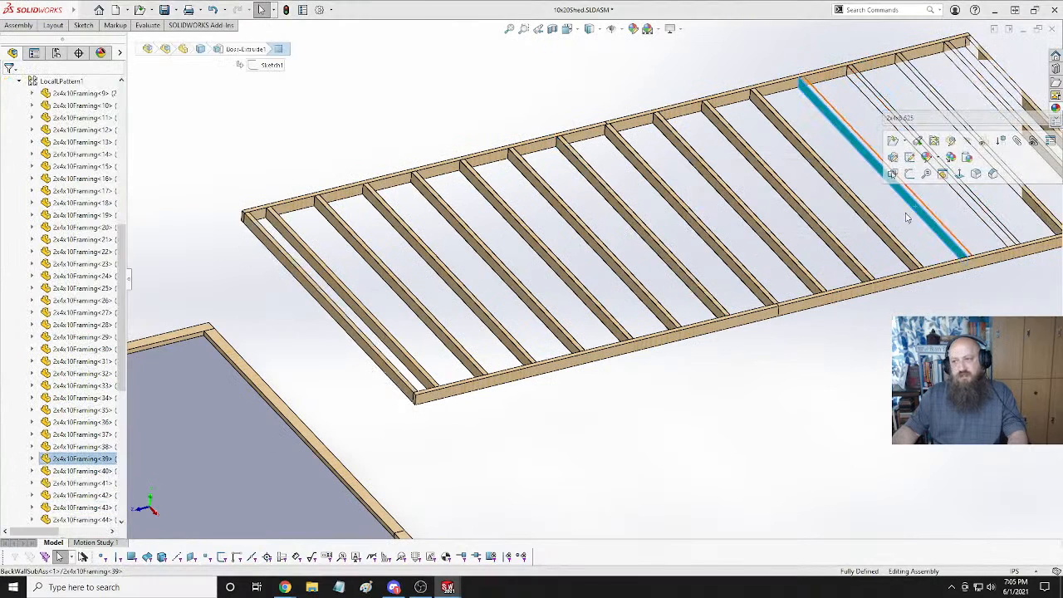
scroll(831, 371, up, 2)
click(707, 373)
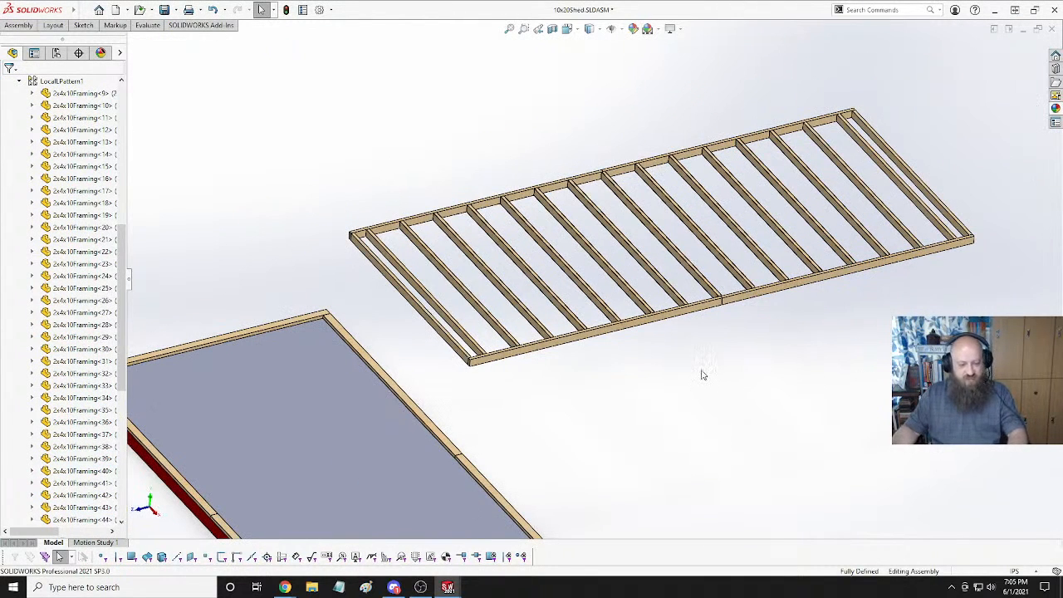
Collapse the back wall subassembly's component list and rebuild the shed assembly.
click(19, 81)
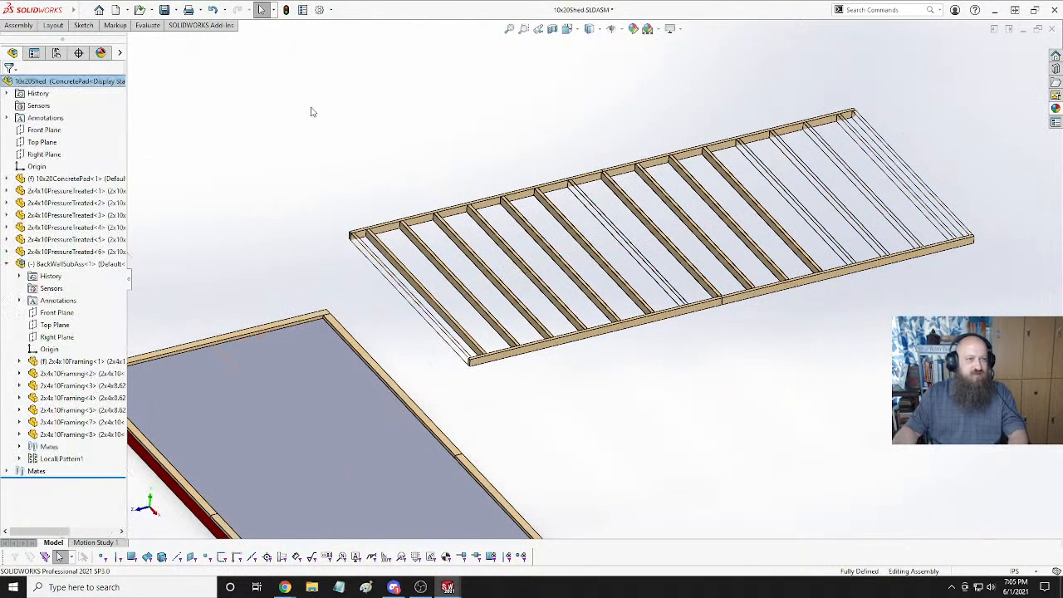
click(7, 264)
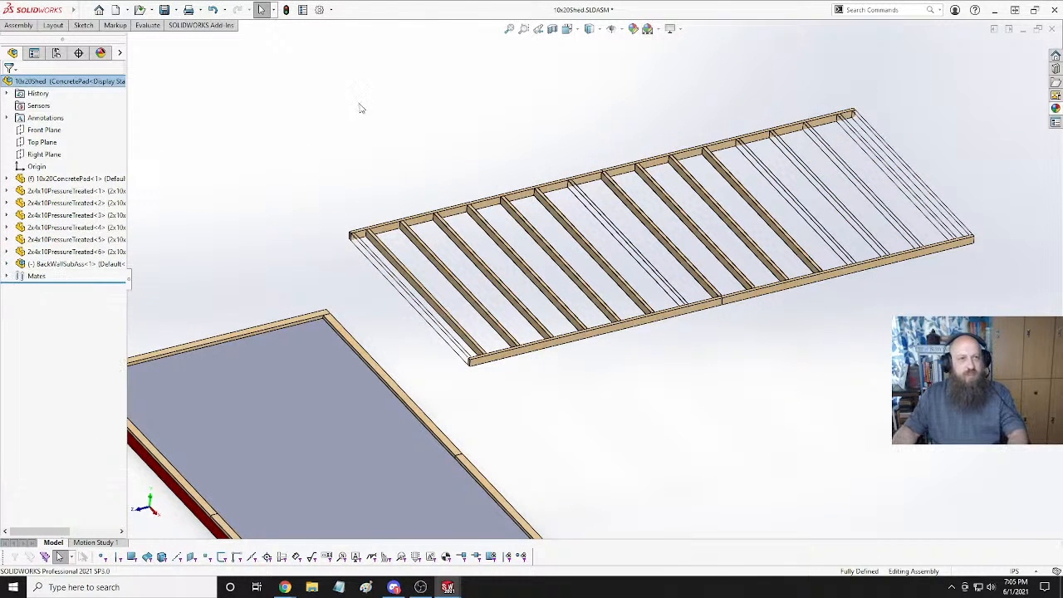
click(287, 11)
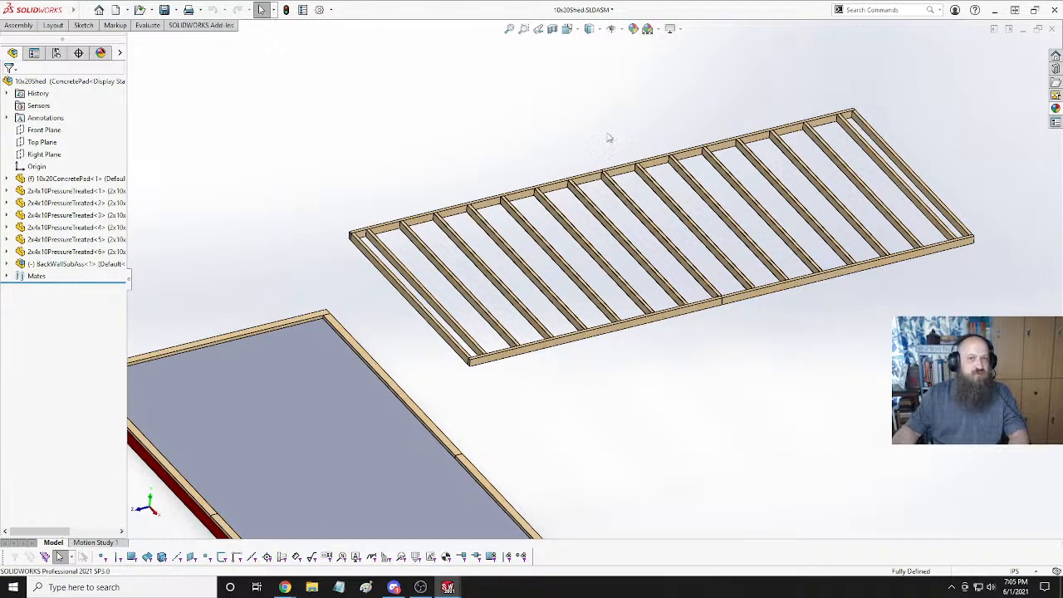
middle_drag(681, 278, 762, 292)
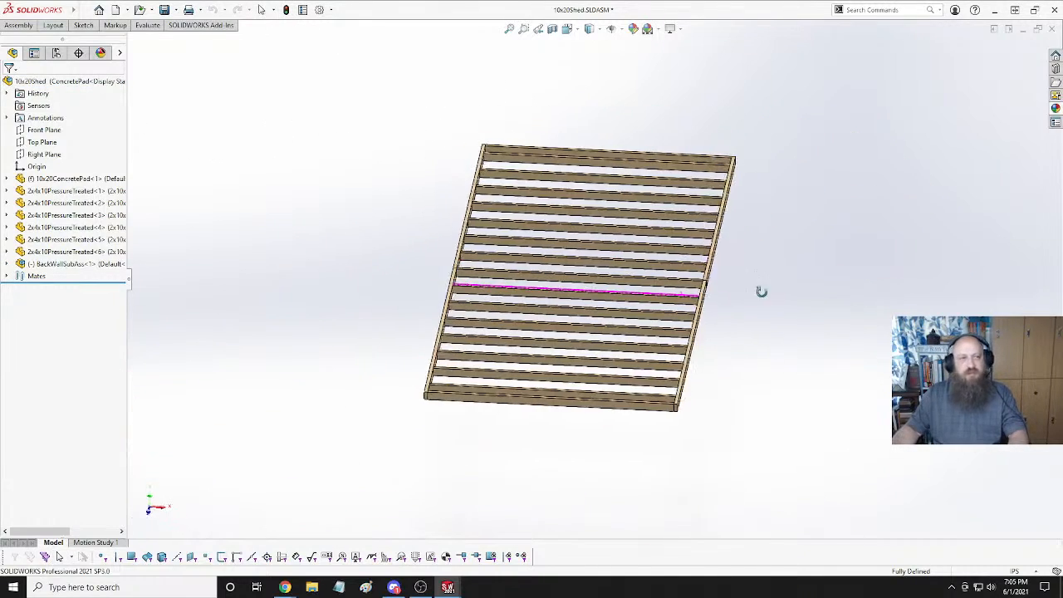
click(84, 10)
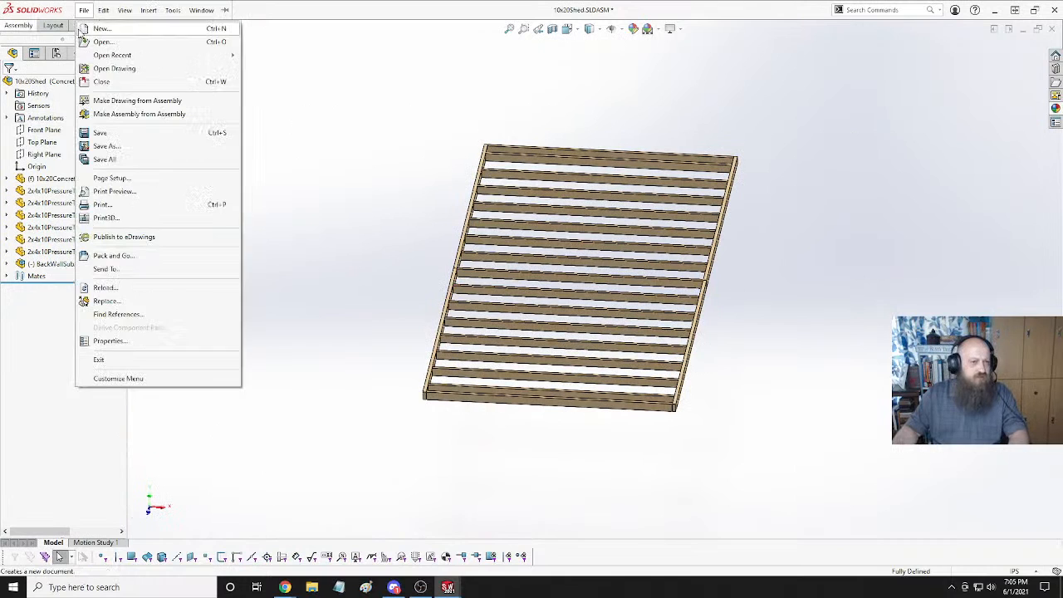
click(359, 149)
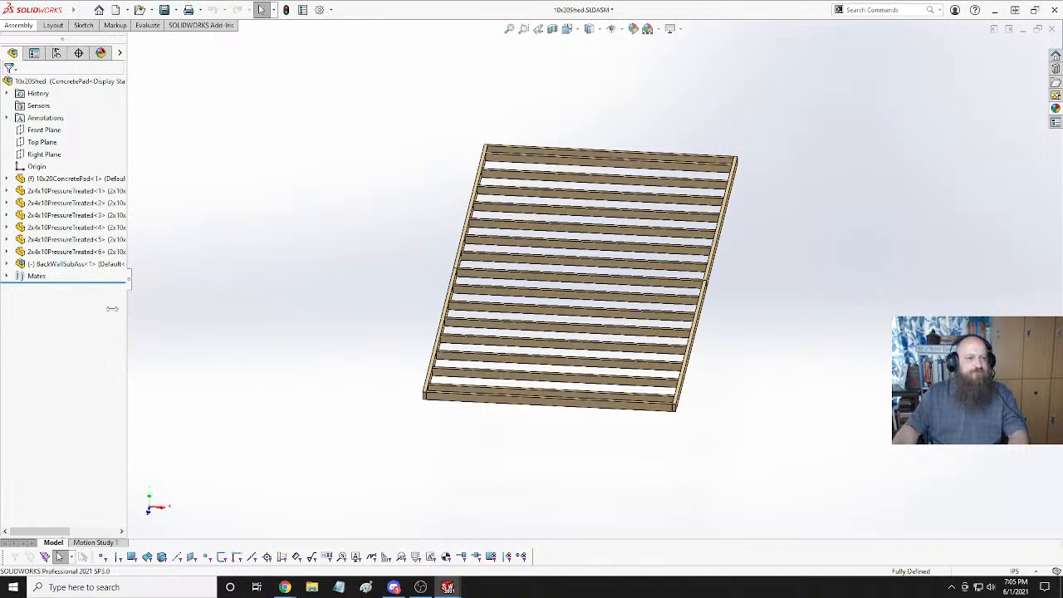
right_click(73, 275)
click(53, 262)
right_click(54, 264)
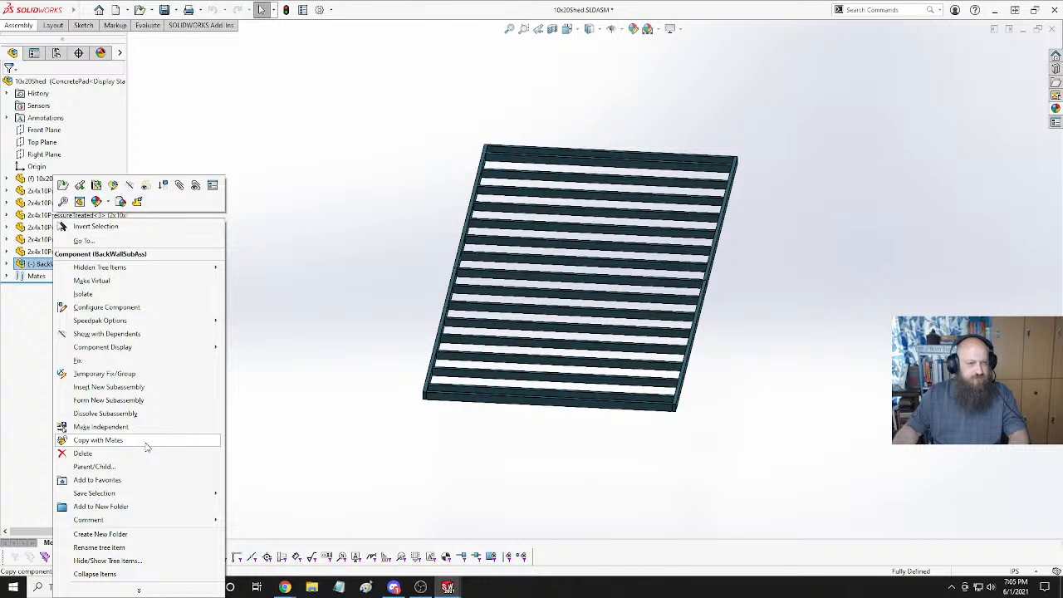
click(349, 332)
scroll(534, 455, down, 3)
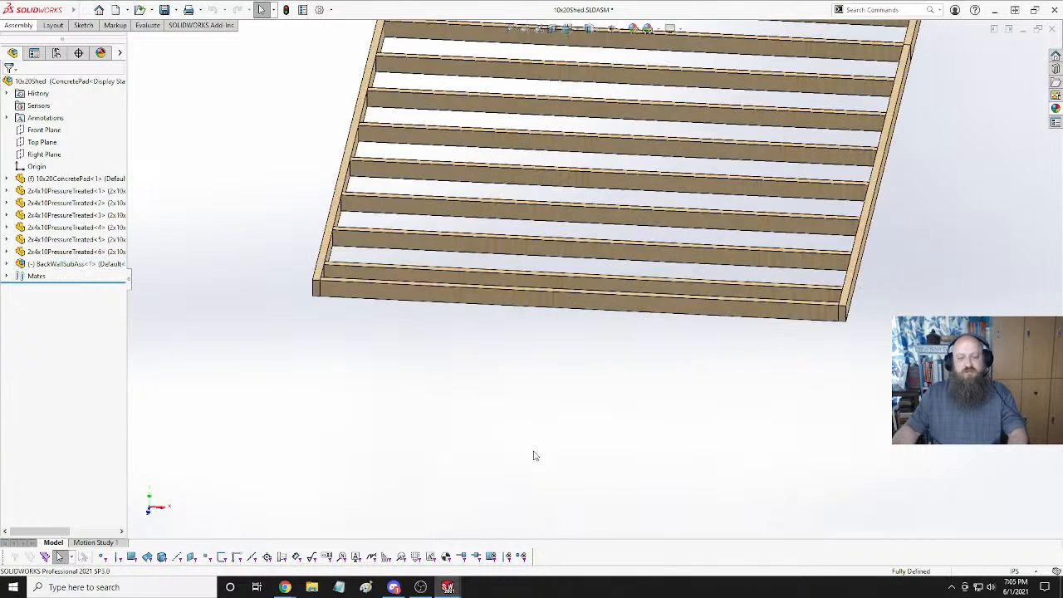
scroll(534, 455, up, 6)
middle_drag(540, 448, 591, 357)
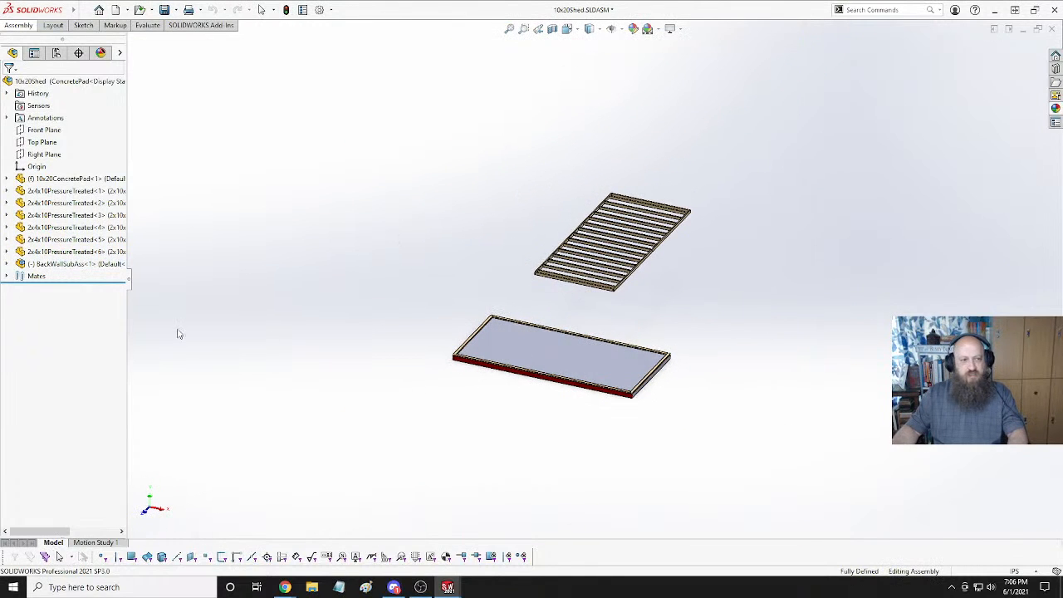
Mate the underside of the back wall's bottom plate coincident with the upper face of the pressure-treated sill on the pad's back edge.
click(7, 264)
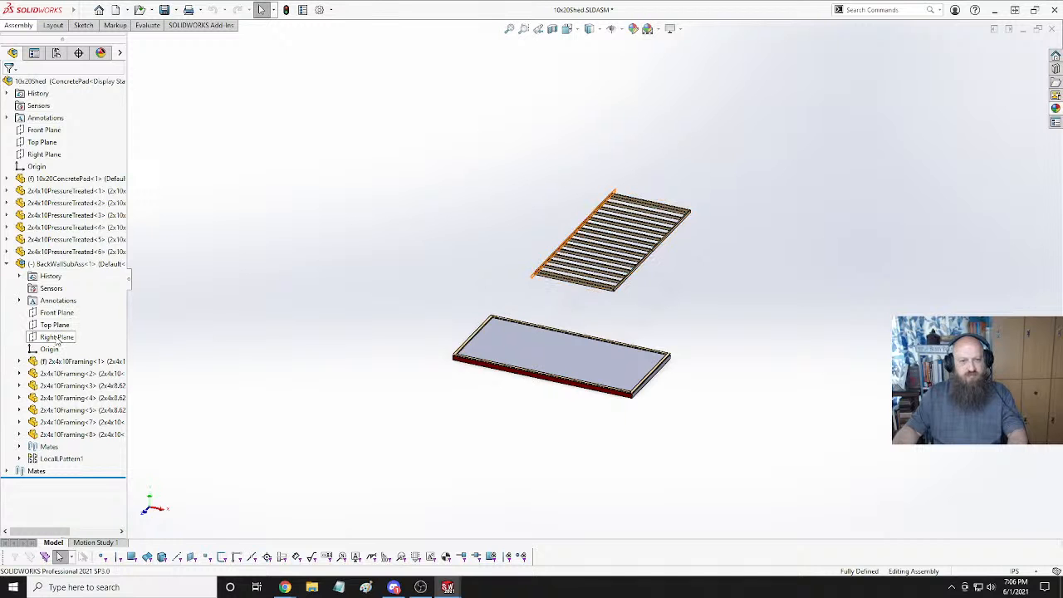
middle_drag(572, 197, 641, 283)
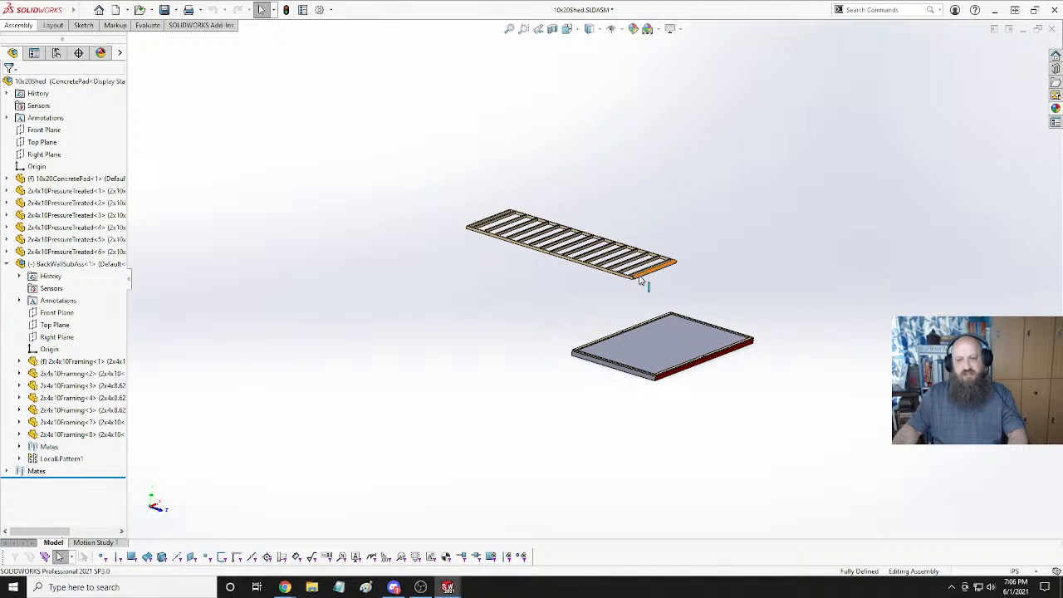
scroll(562, 301, down, 8)
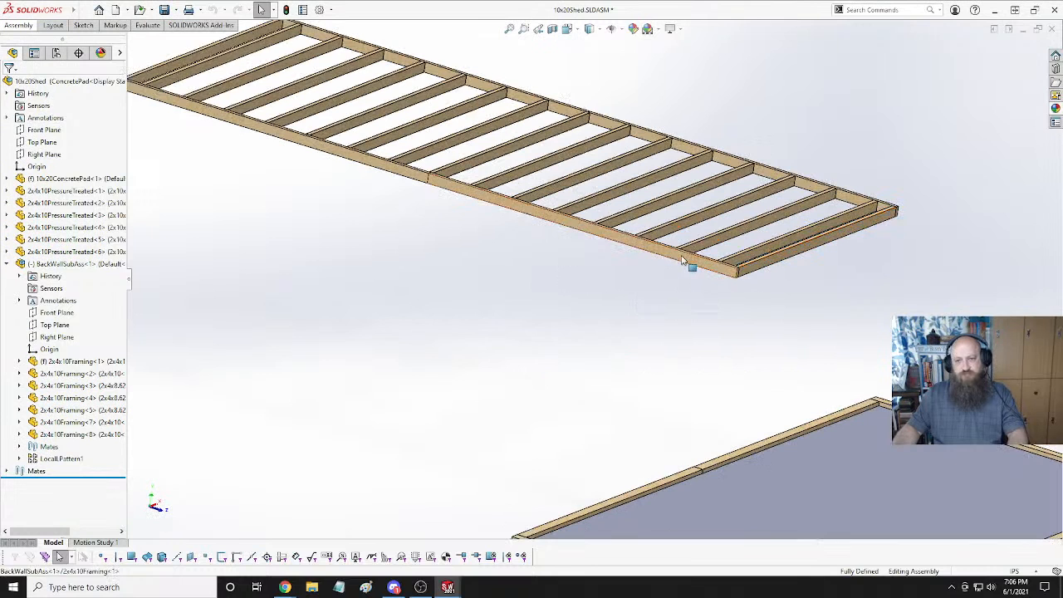
click(682, 260)
scroll(596, 296, up, 4)
scroll(570, 435, down, 3)
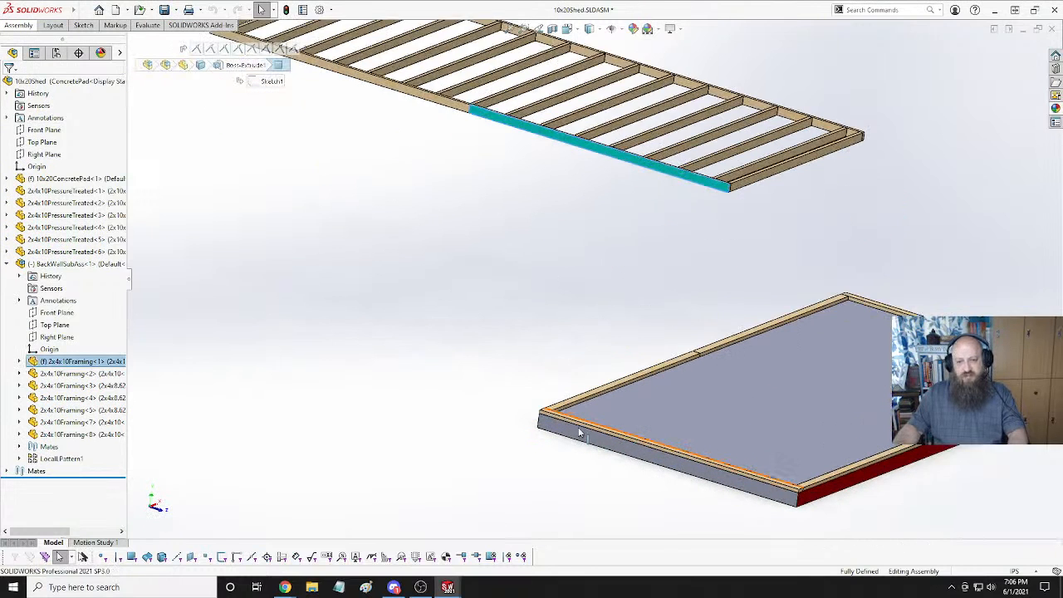
scroll(579, 432, down, 1)
ctrl+click(552, 399)
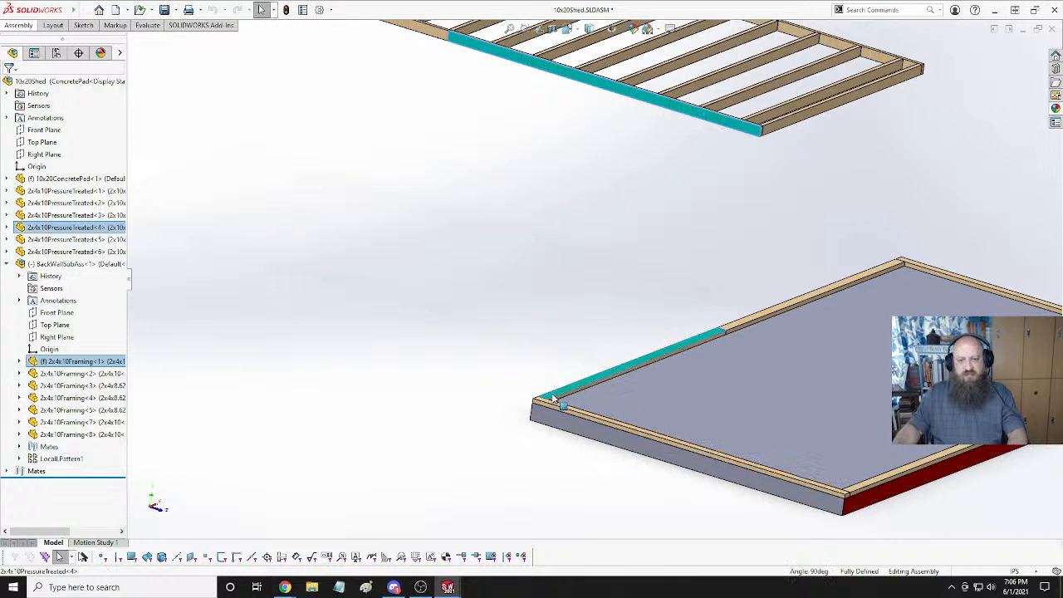
click(586, 382)
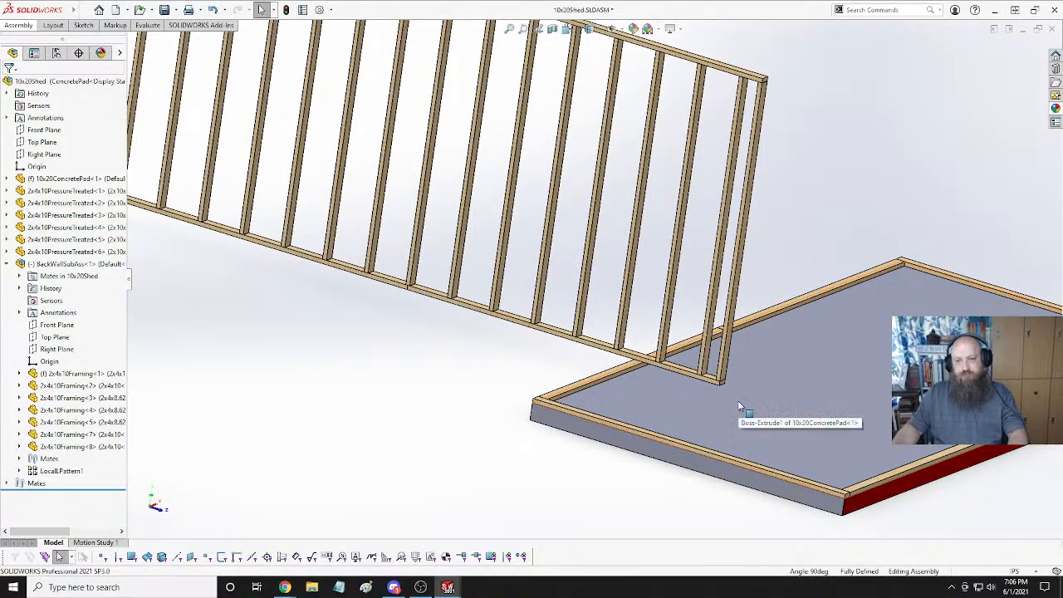
Mate the outer face of the back wall's end stud coincident with the concrete pad's short end face.
scroll(738, 400, down, 3)
click(686, 325)
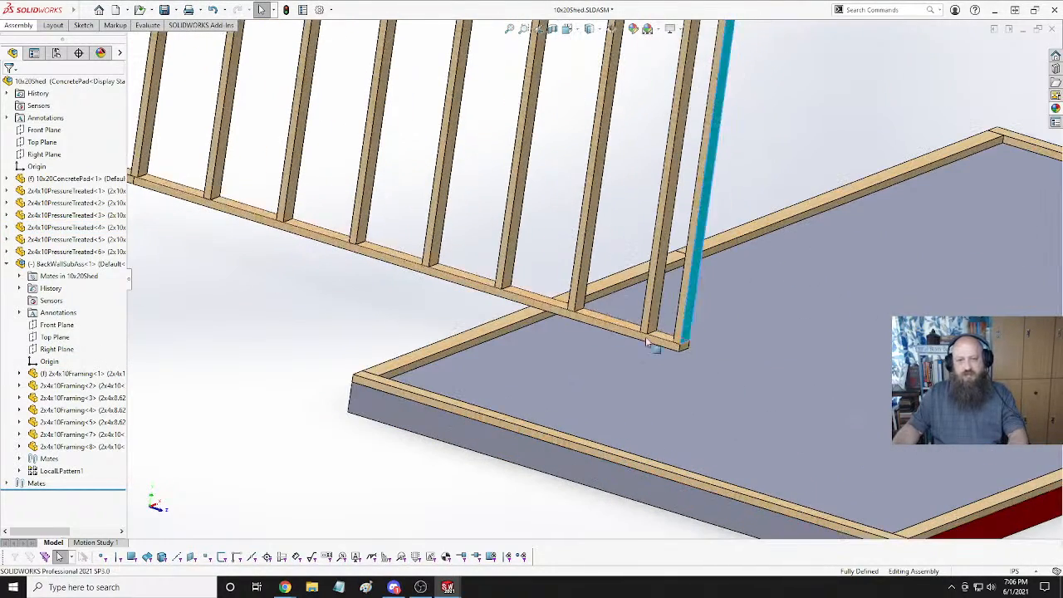
ctrl+click(364, 408)
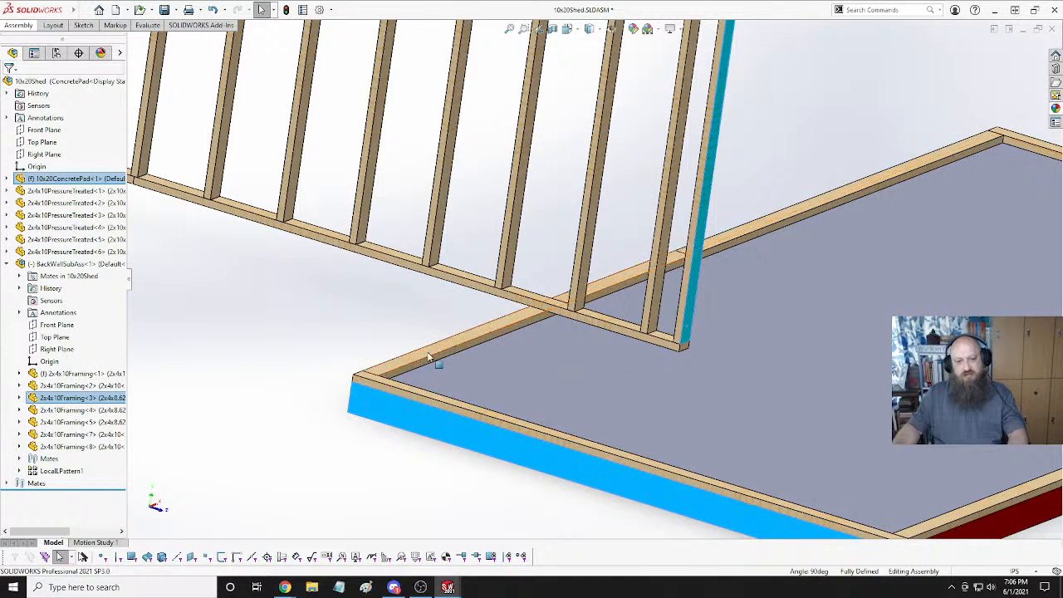
click(687, 297)
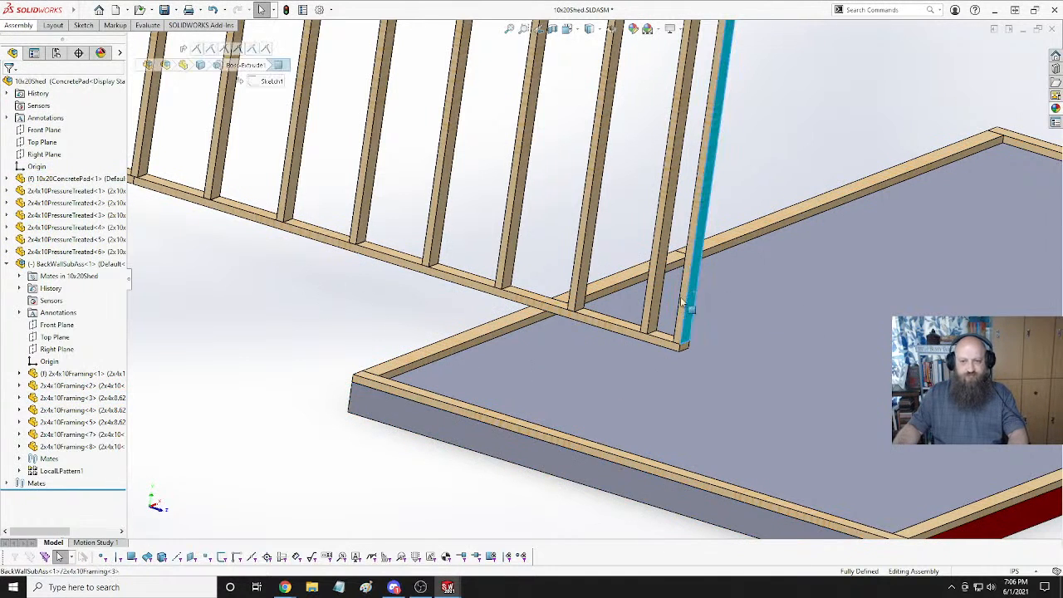
ctrl+click(371, 404)
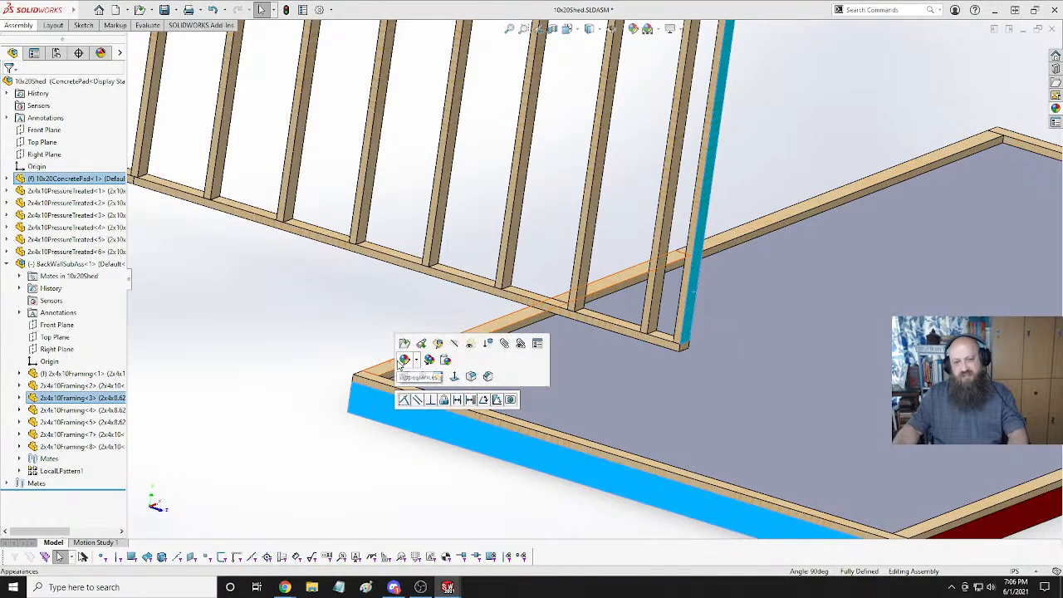
click(404, 400)
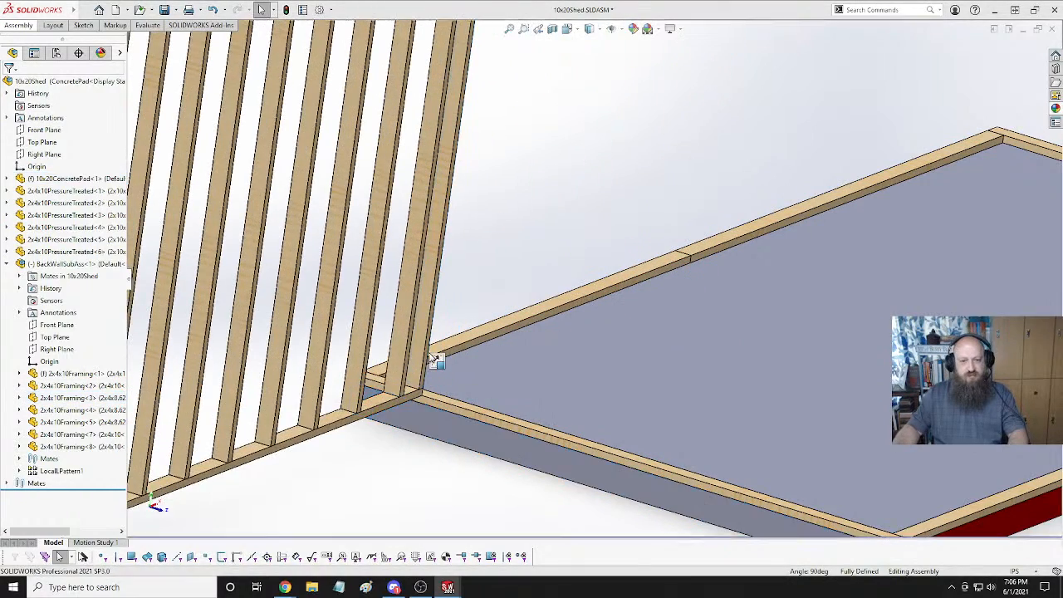
Mate the outer long face of the back wall's bottom plate coincident with the concrete pad's long back face.
middle_drag(441, 378, 330, 395)
click(338, 389)
ctrl+click(325, 438)
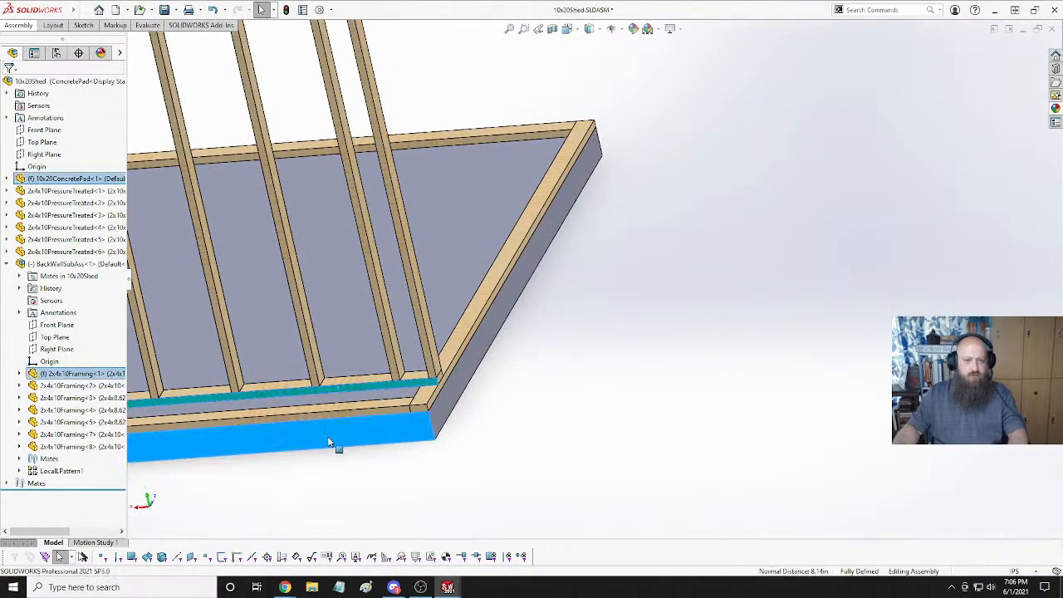
click(357, 428)
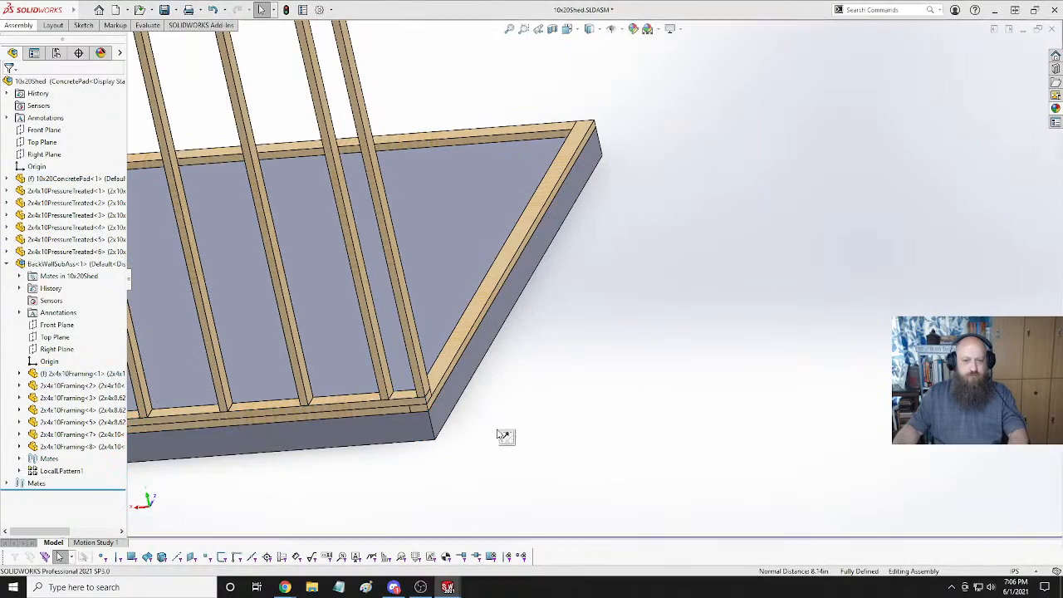
Examine the mated back wall on the pad, closing in on the corner where its bottom plate meets the sill plates.
scroll(598, 361, up, 5)
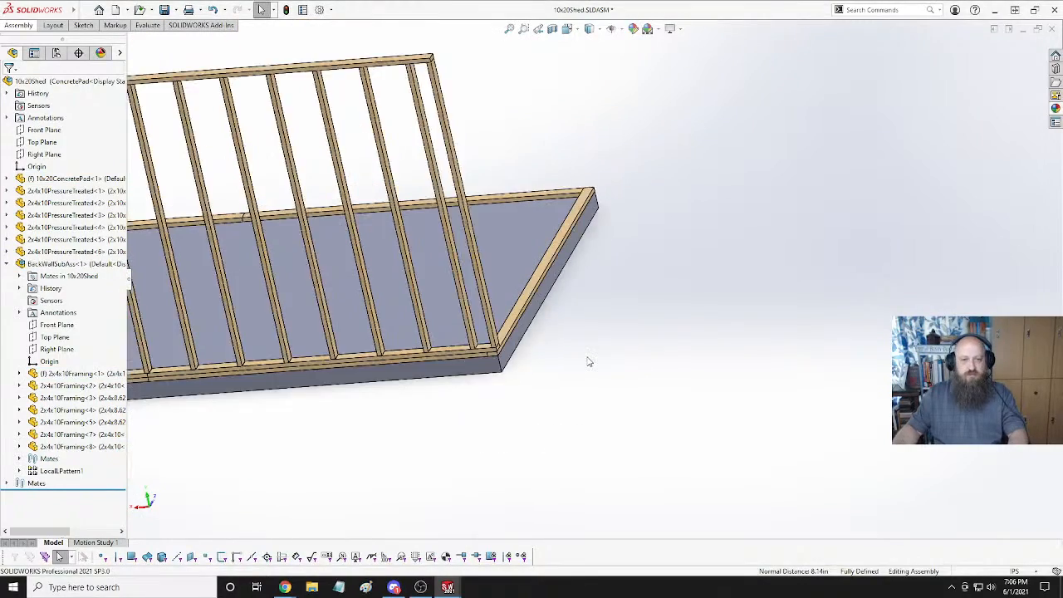
middle_drag(349, 348, 508, 204)
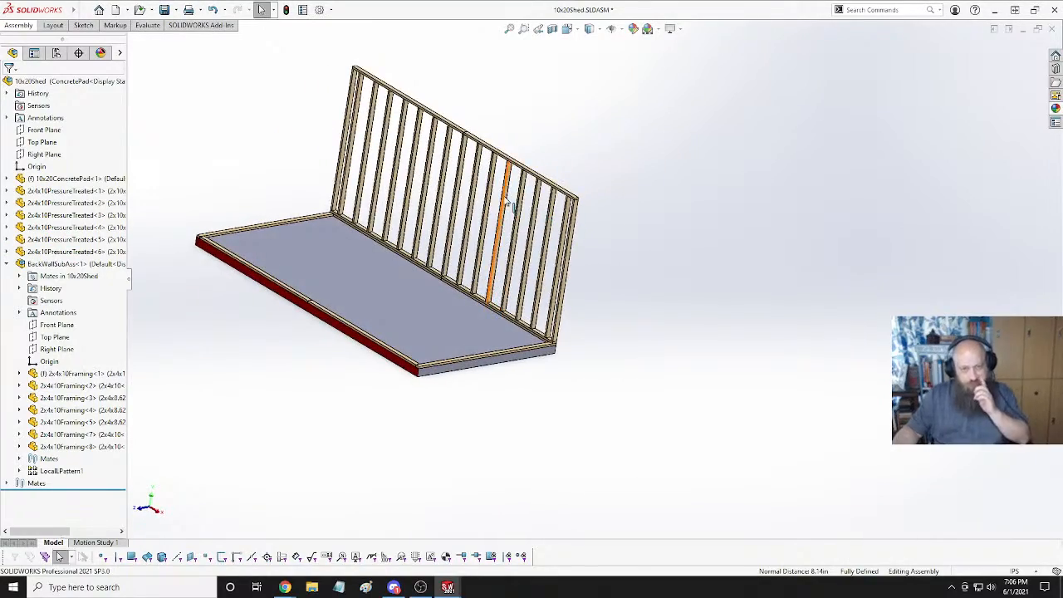
middle_drag(646, 270, 603, 249)
scroll(556, 308, down, 6)
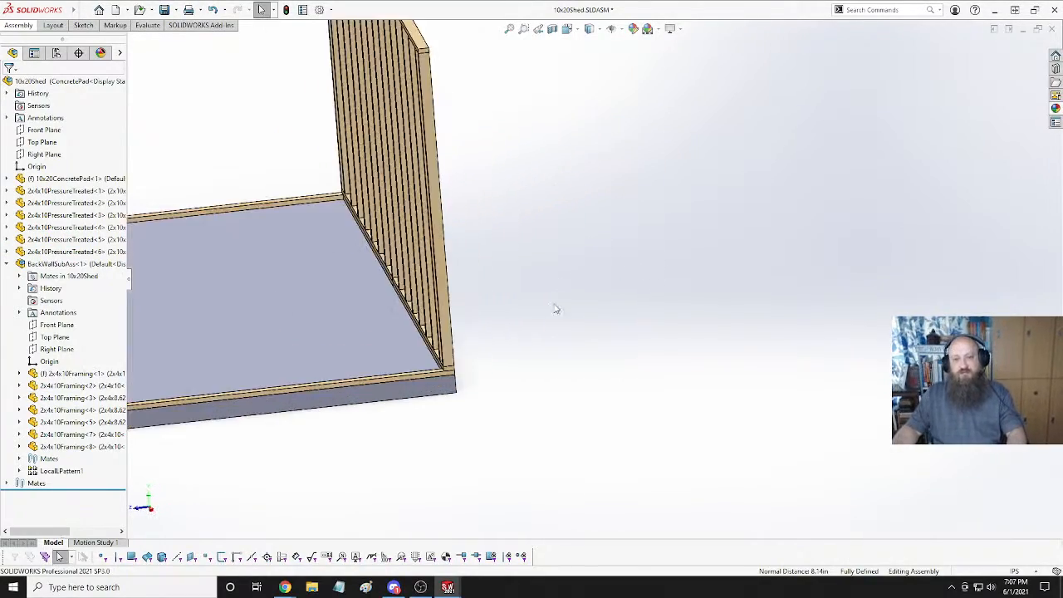
middle_drag(478, 390, 493, 472)
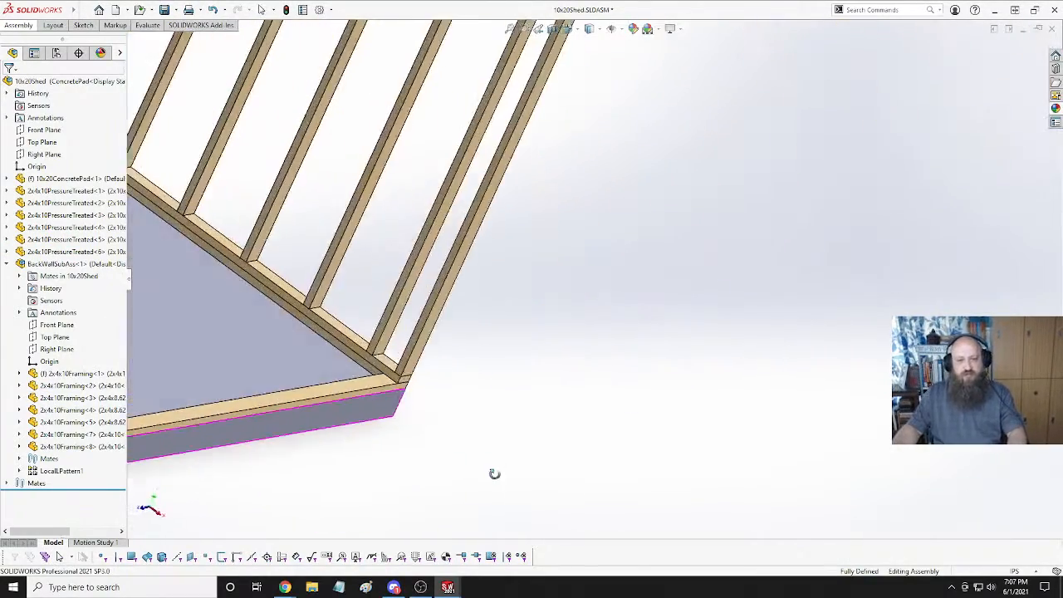
click(297, 366)
scroll(457, 443, down, 3)
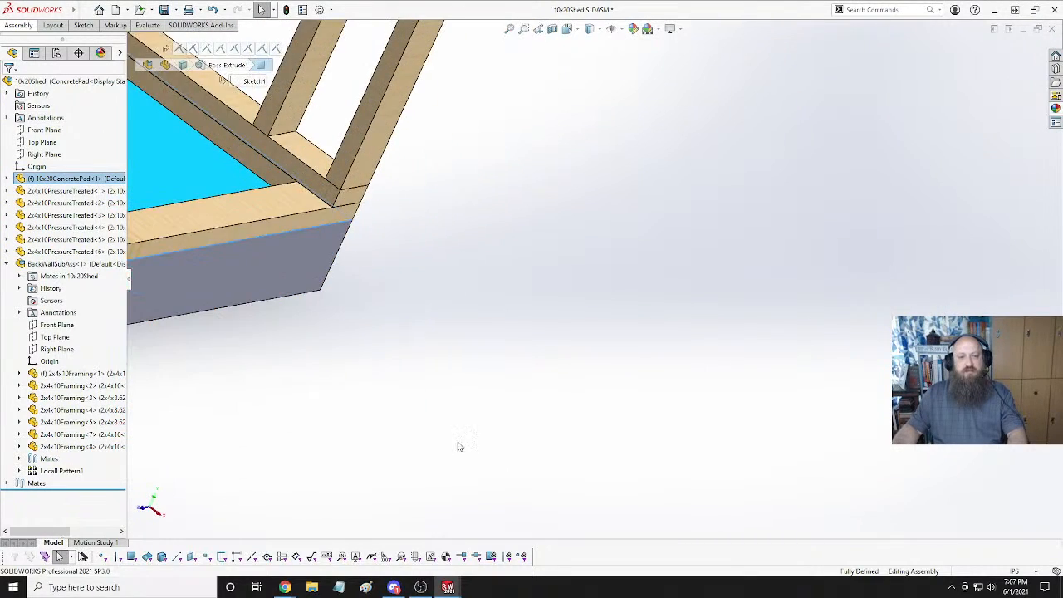
Measure the distance from the concrete pad's upper face to the upper face of the back wall's top plate.
scroll(468, 412, up, 3)
scroll(643, 175, up, 4)
scroll(610, 223, down, 5)
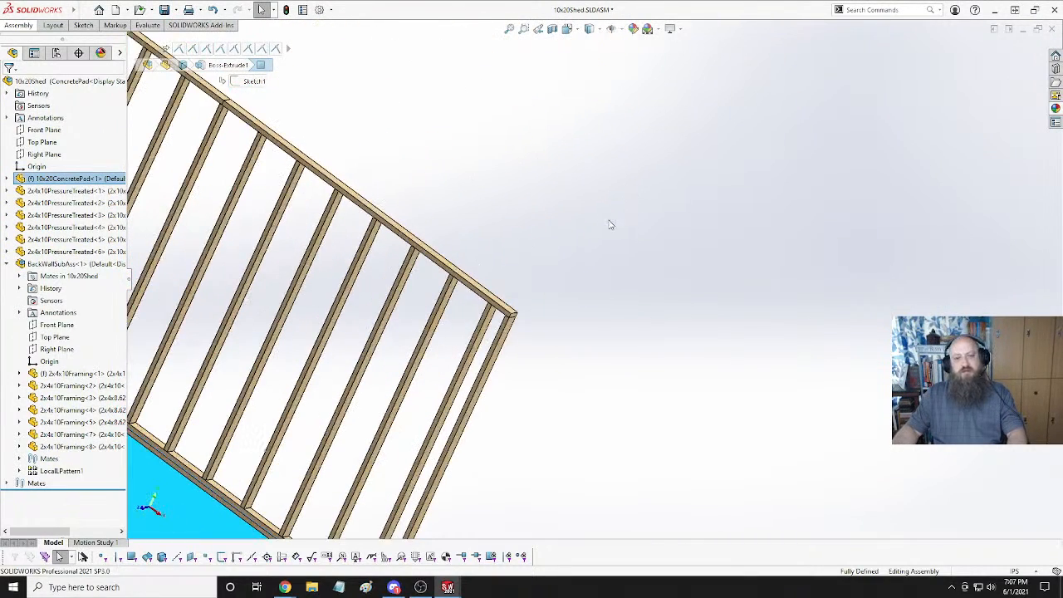
click(505, 304)
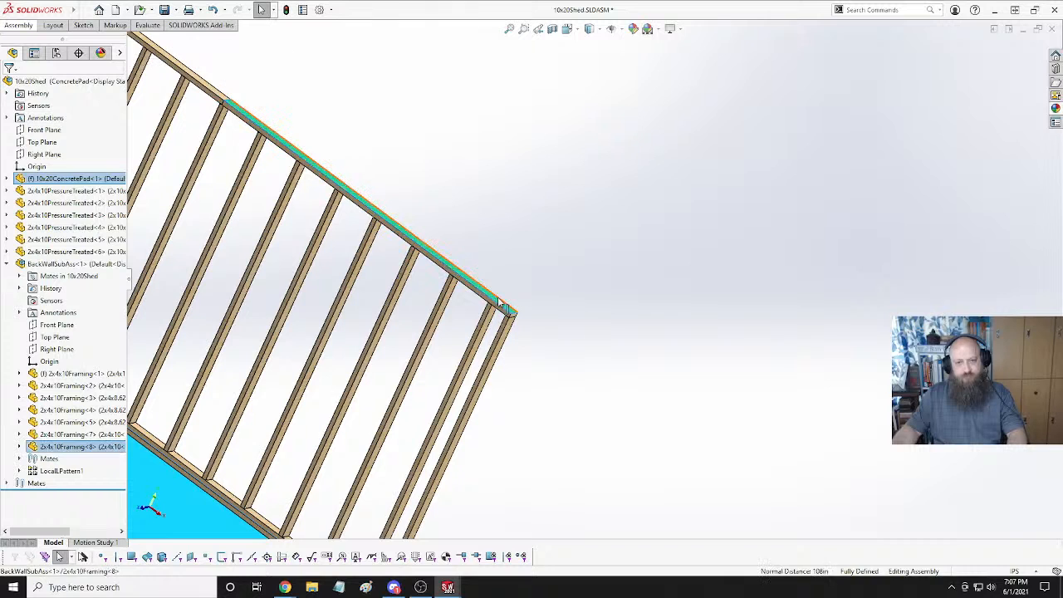
click(148, 26)
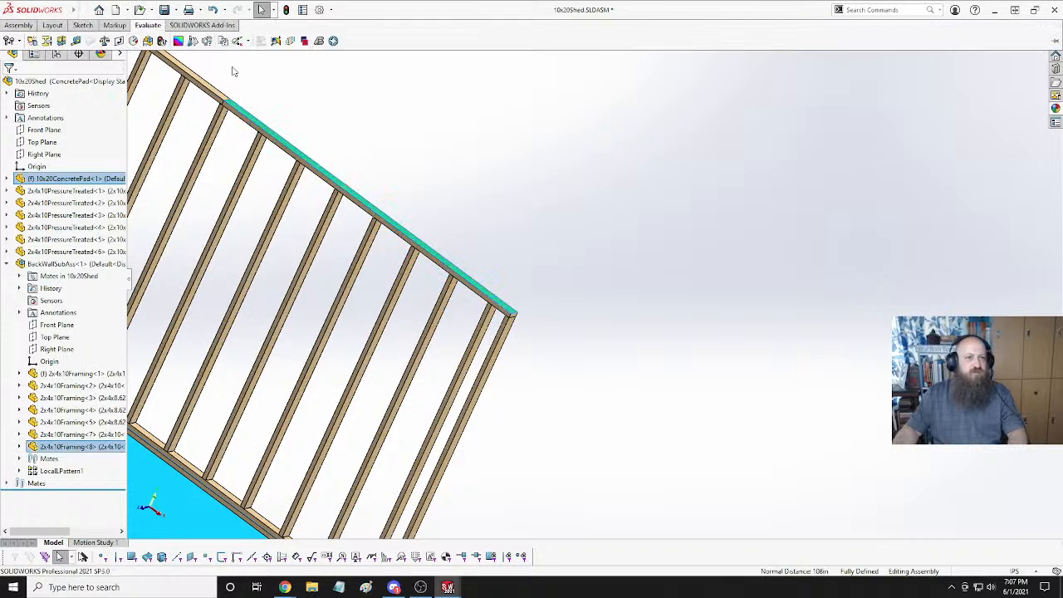
click(76, 43)
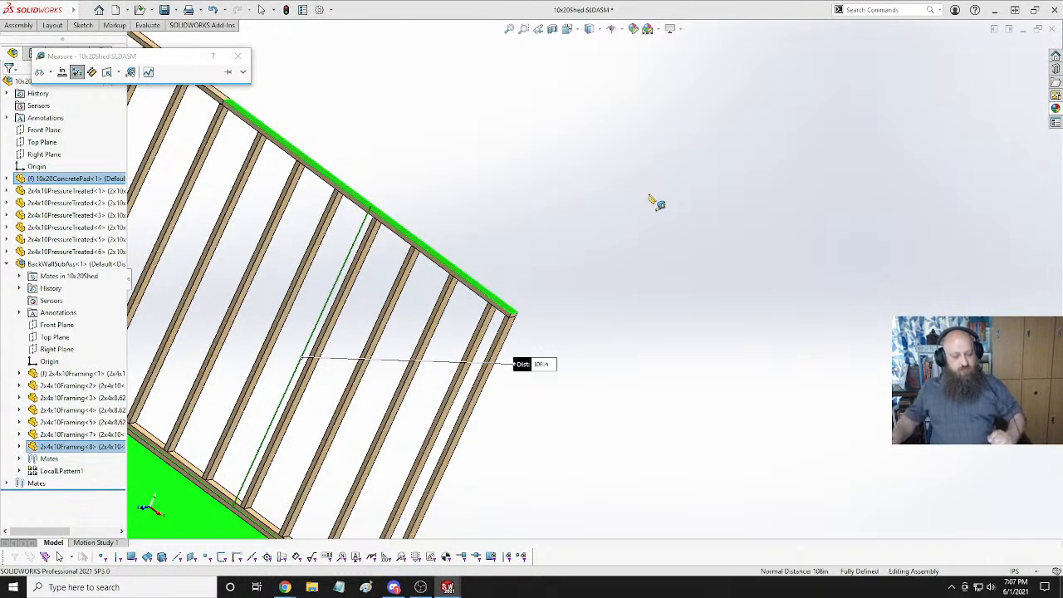
key(Escape)
key(Escape)
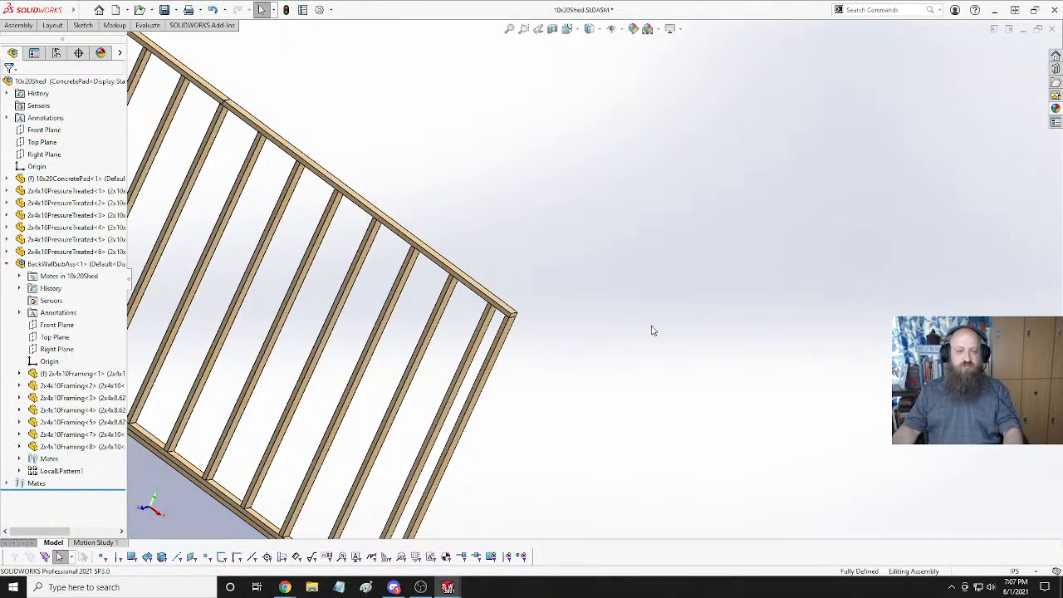
Show the whole shed assembly in isometric view and collapse the back wall subassembly in the feature tree.
scroll(589, 296, up, 5)
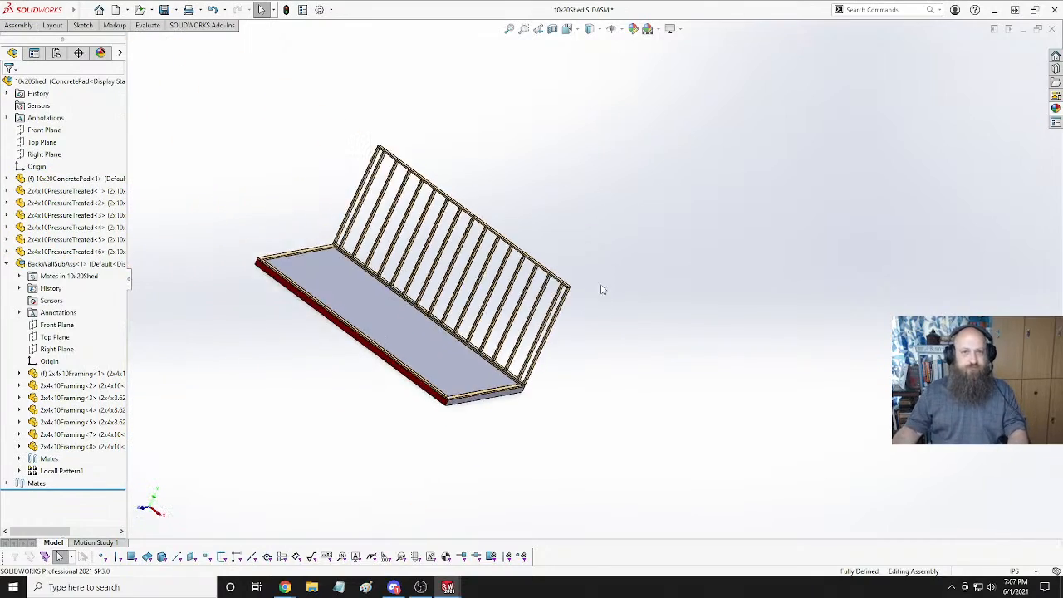
key(space)
click(640, 110)
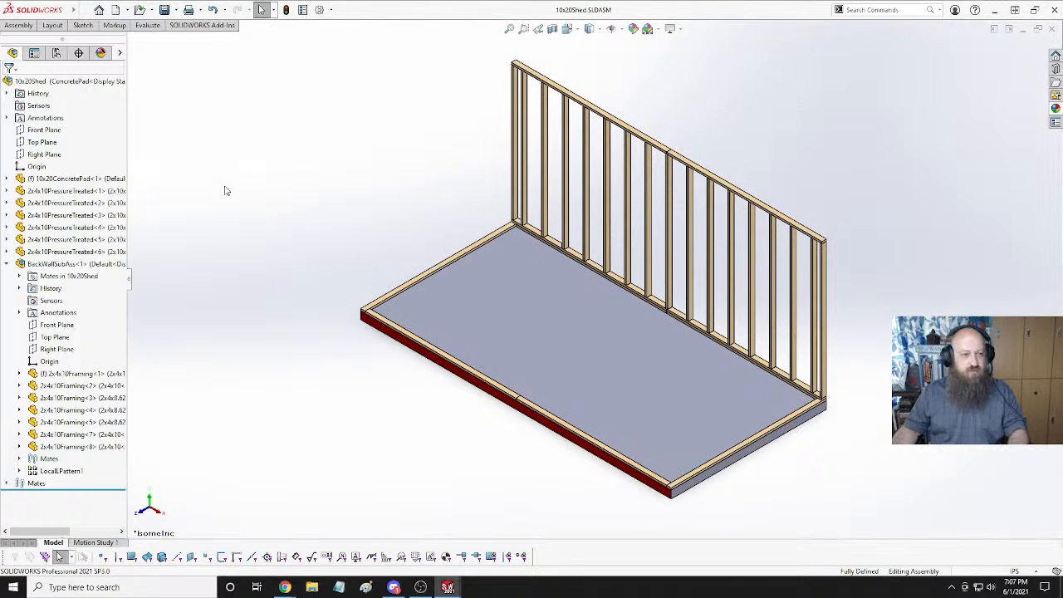
click(7, 263)
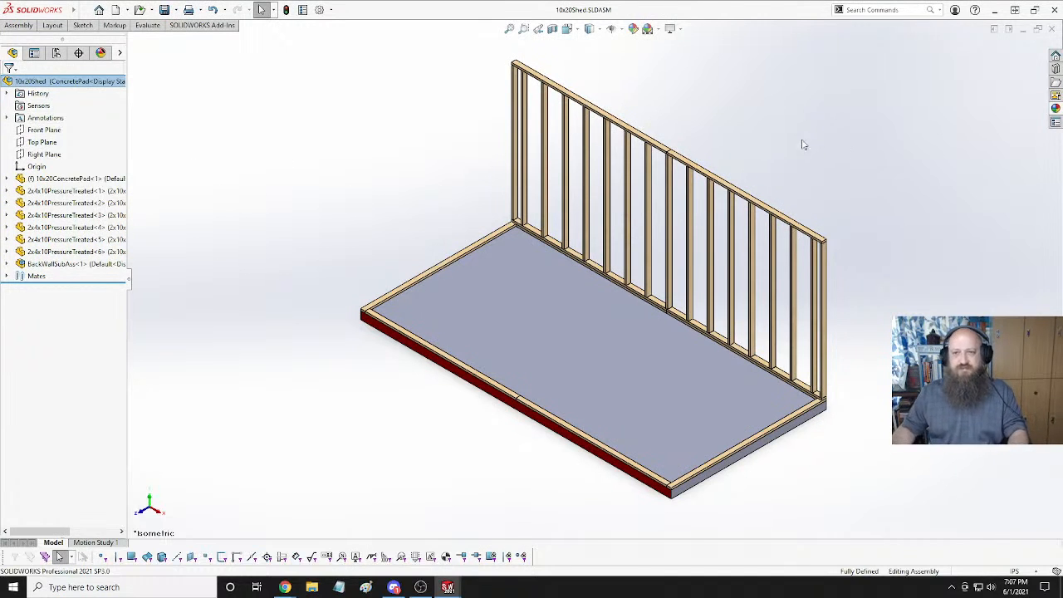
Examine the back wall's top plate where its two boards meet above the middle stud.
middle_drag(839, 223, 866, 172)
drag(867, 172, 714, 195)
key(Escape)
scroll(667, 171, up, 3)
scroll(584, 307, down, 6)
scroll(603, 202, down, 5)
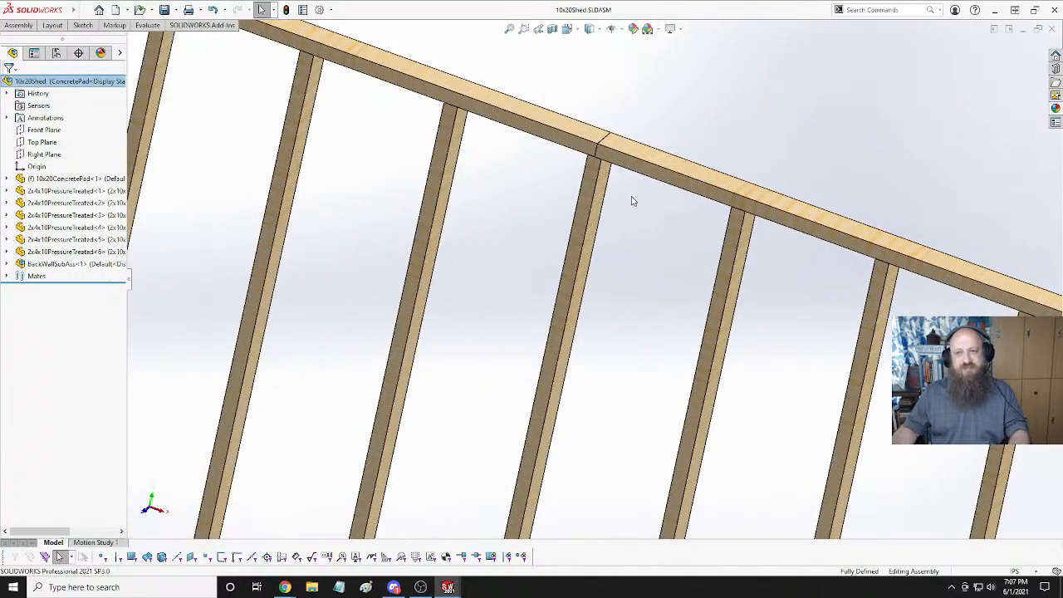
scroll(631, 201, up, 6)
middle_drag(631, 201, 657, 213)
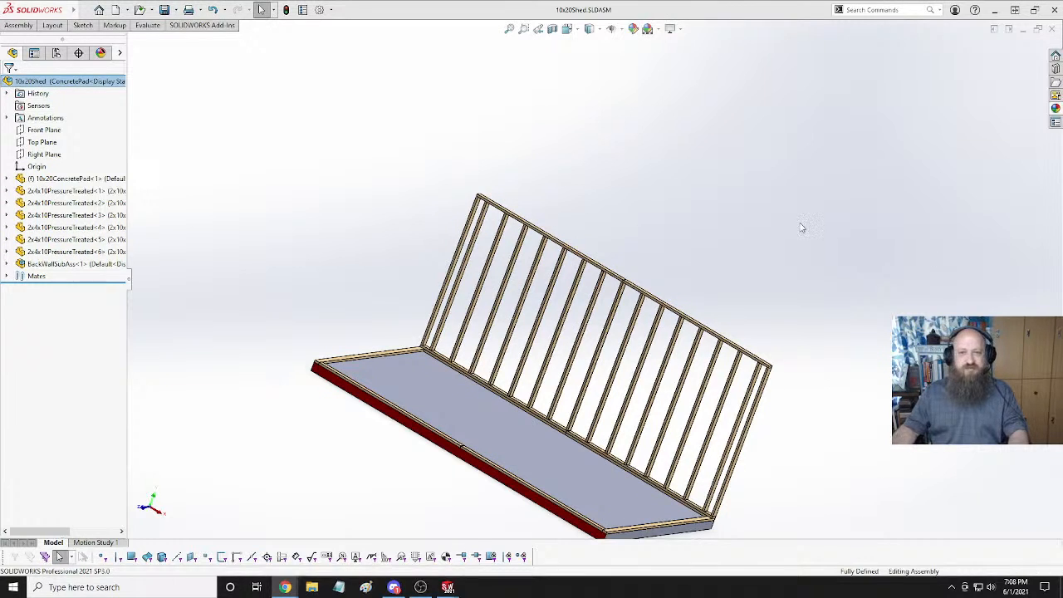
middle_drag(705, 249, 689, 324)
scroll(683, 327, up, 3)
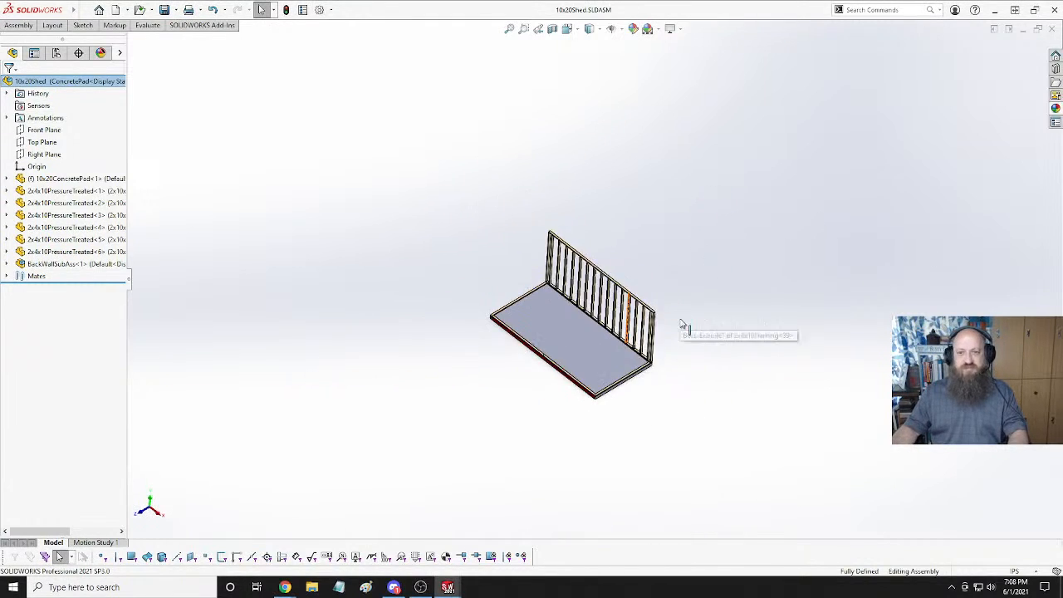
scroll(570, 387, down, 3)
middle_drag(570, 387, 551, 273)
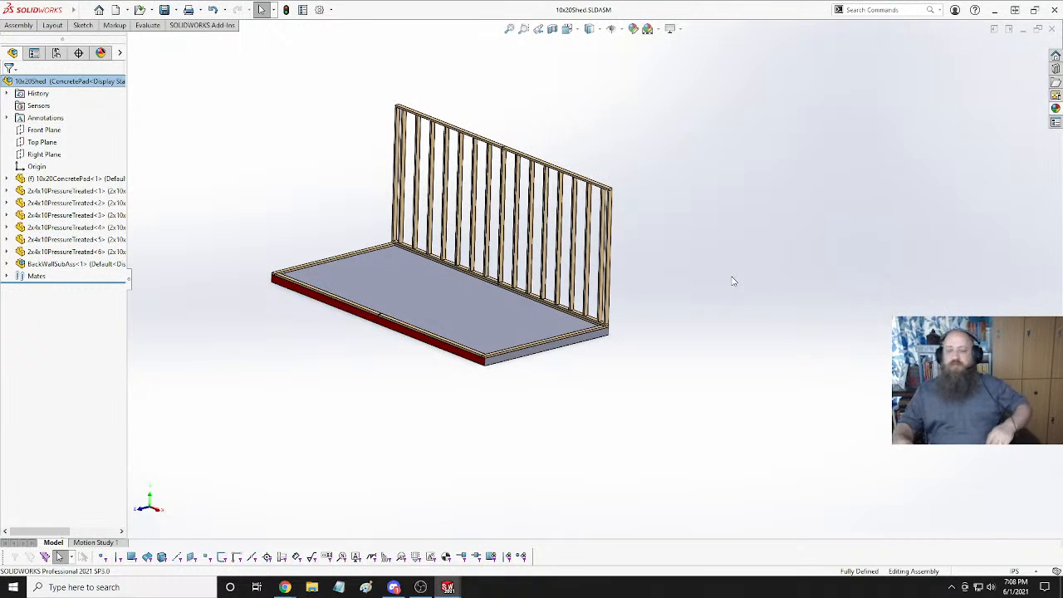
middle_drag(698, 311, 601, 311)
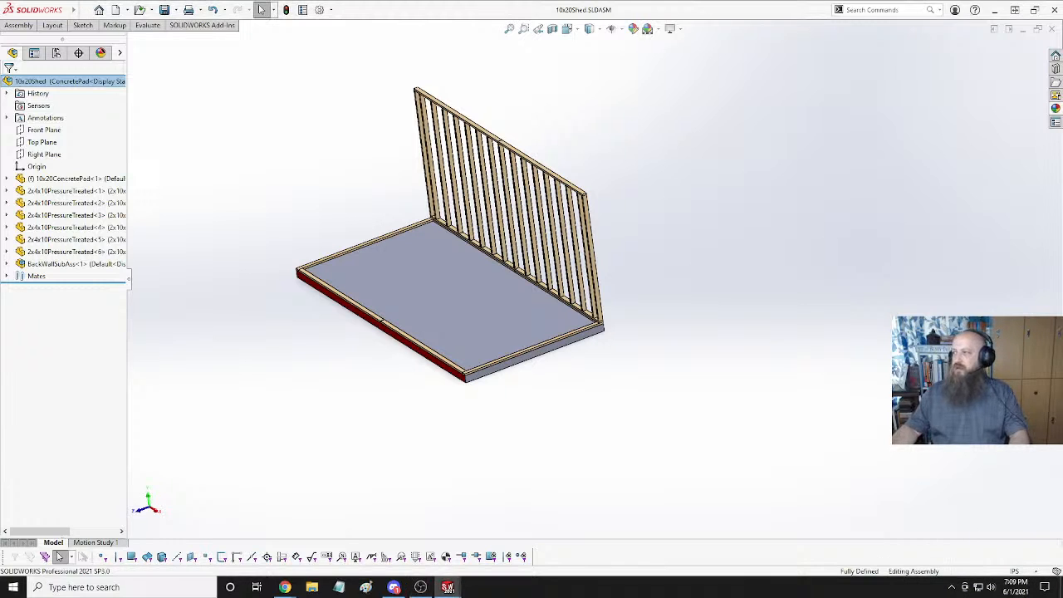
middle_drag(712, 318, 717, 226)
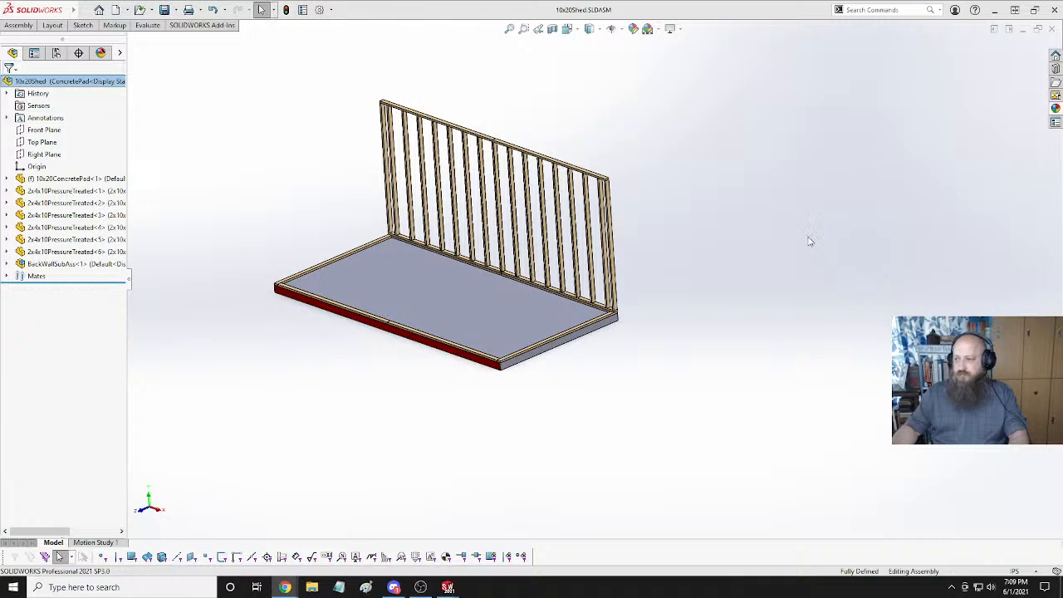
middle_drag(864, 311, 838, 308)
key(Escape)
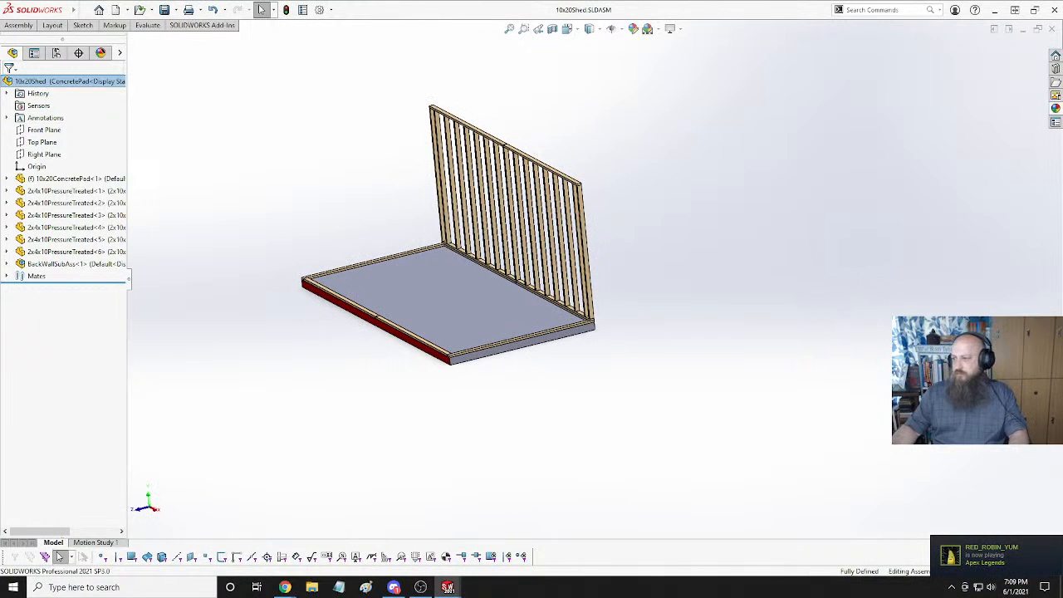
mouse_move(878, 273)
middle_down()
mouse_move(888, 249)
mouse_move(877, 275)
middle_up()
scroll(654, 290, up, 3)
scroll(410, 254, down, 3)
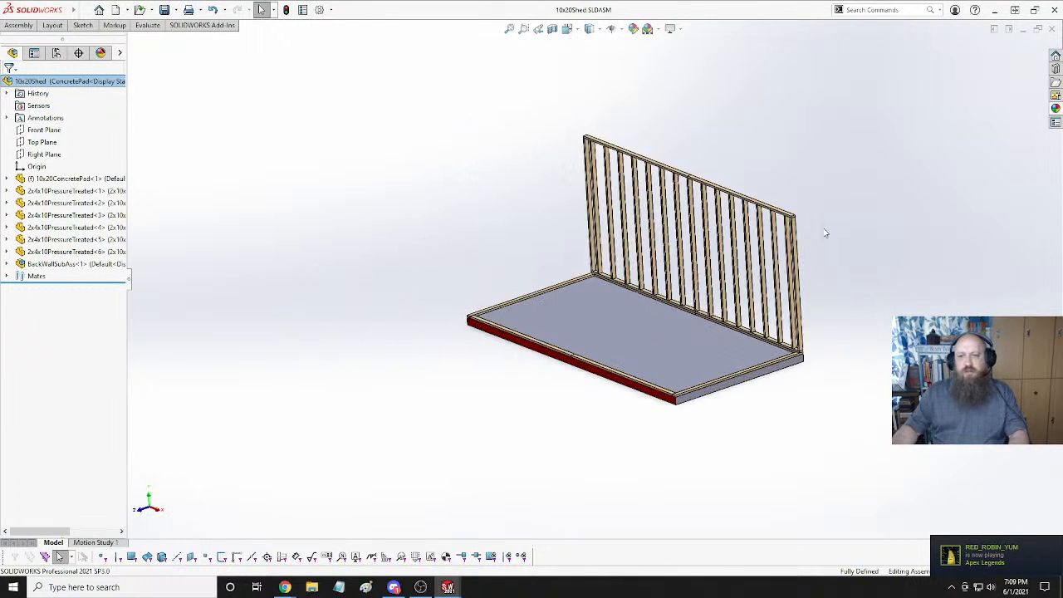
middle_drag(828, 234, 837, 214)
key(space)
click(638, 106)
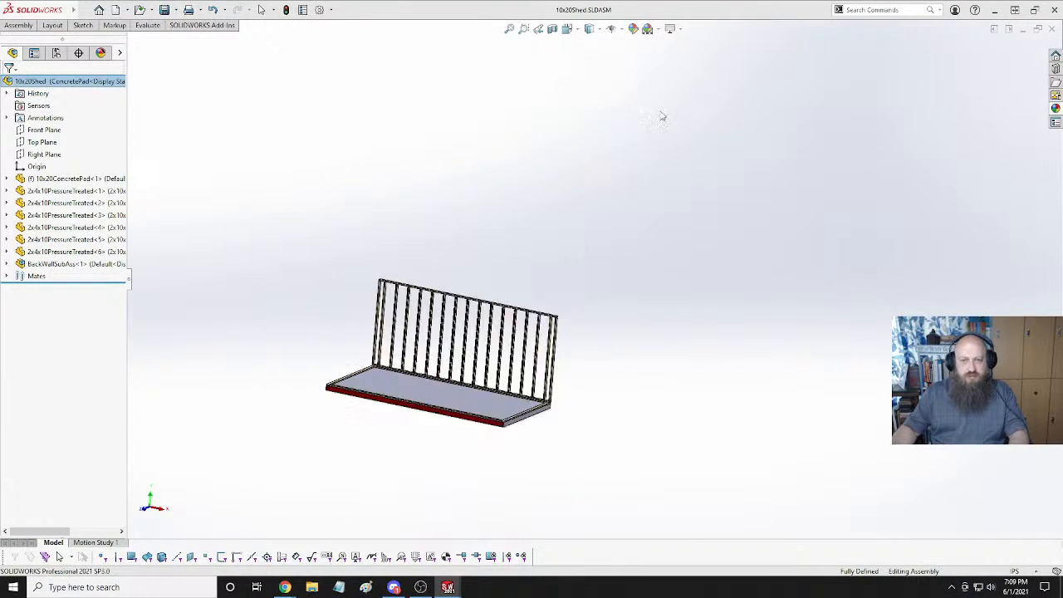
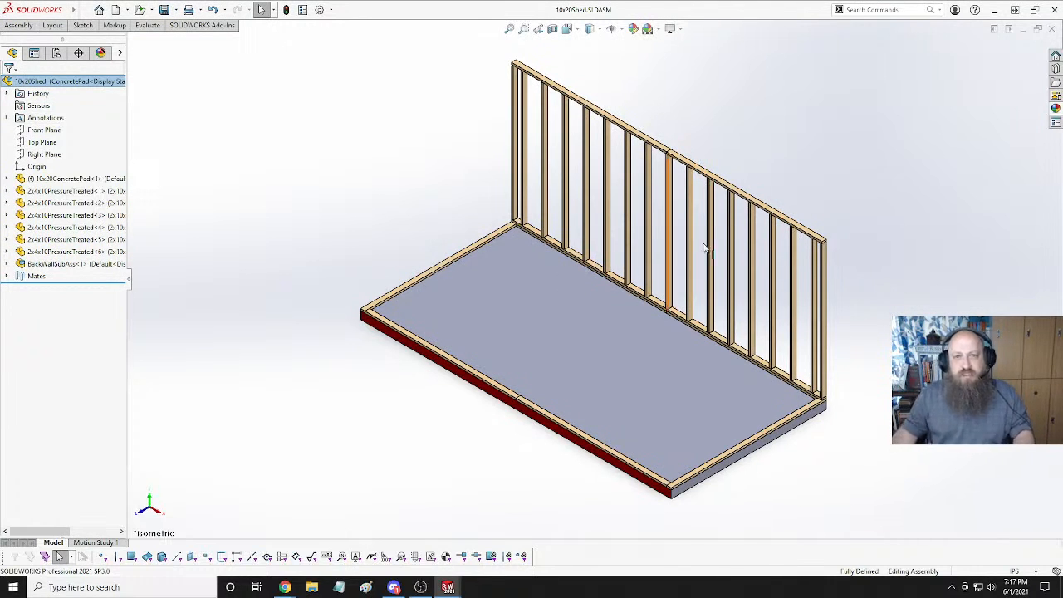
Open the 10x20ConcretePad part from the assembly in its own window.
middle_drag(878, 214, 764, 204)
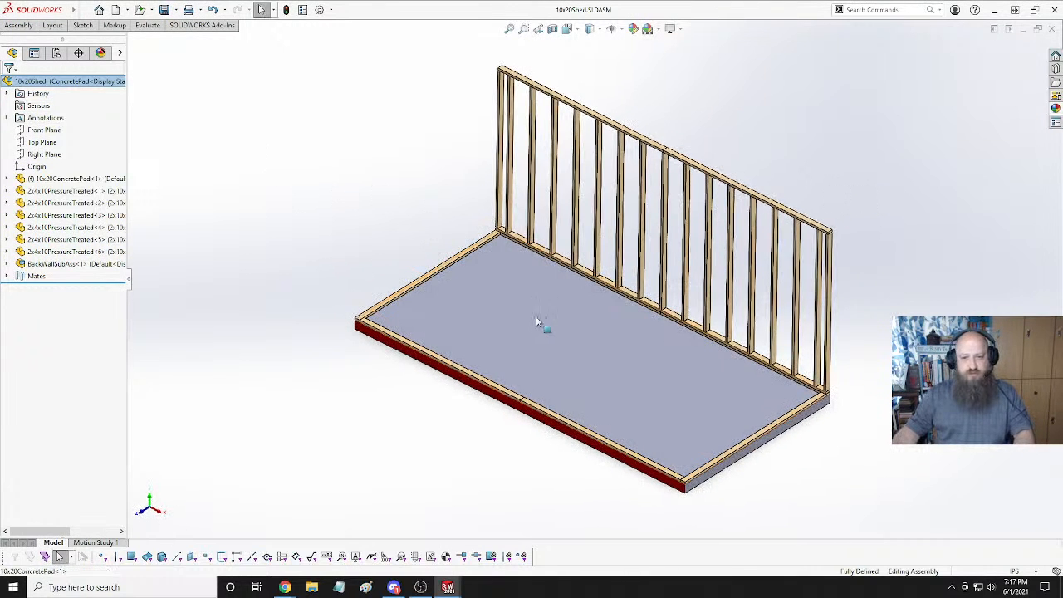
click(547, 276)
click(569, 250)
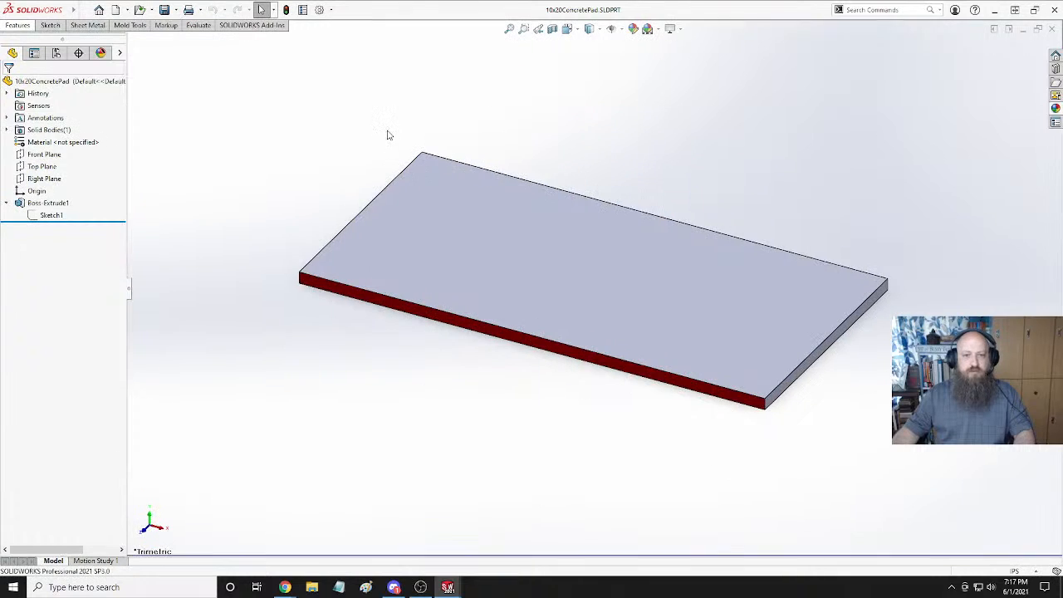
middle_drag(510, 246, 486, 230)
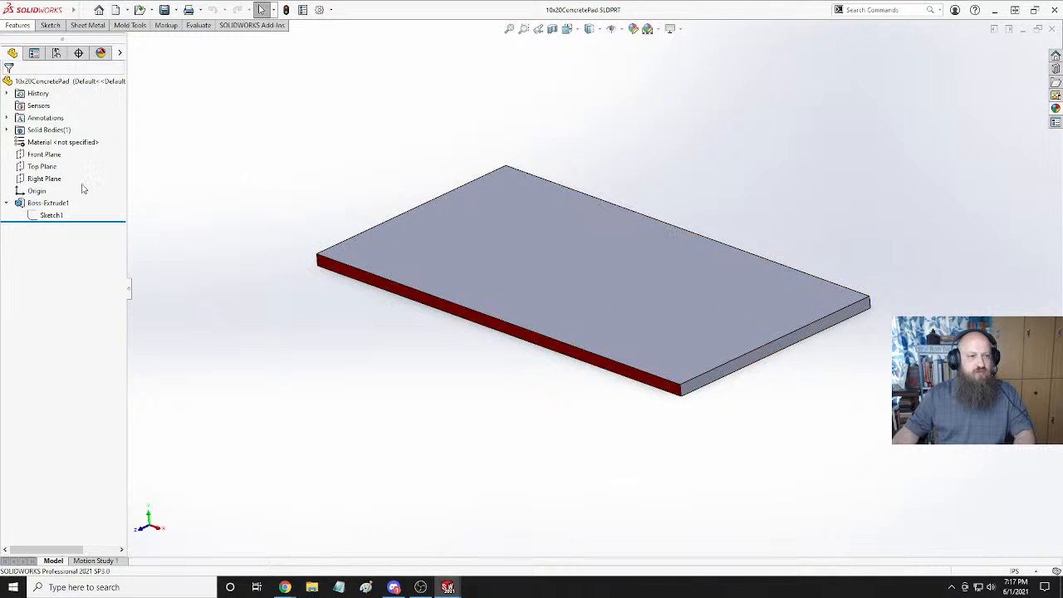
Start editing the concrete pad's material and expand the Other Non-metals category of SOLIDWORKS Materials.
click(43, 143)
right_click(44, 144)
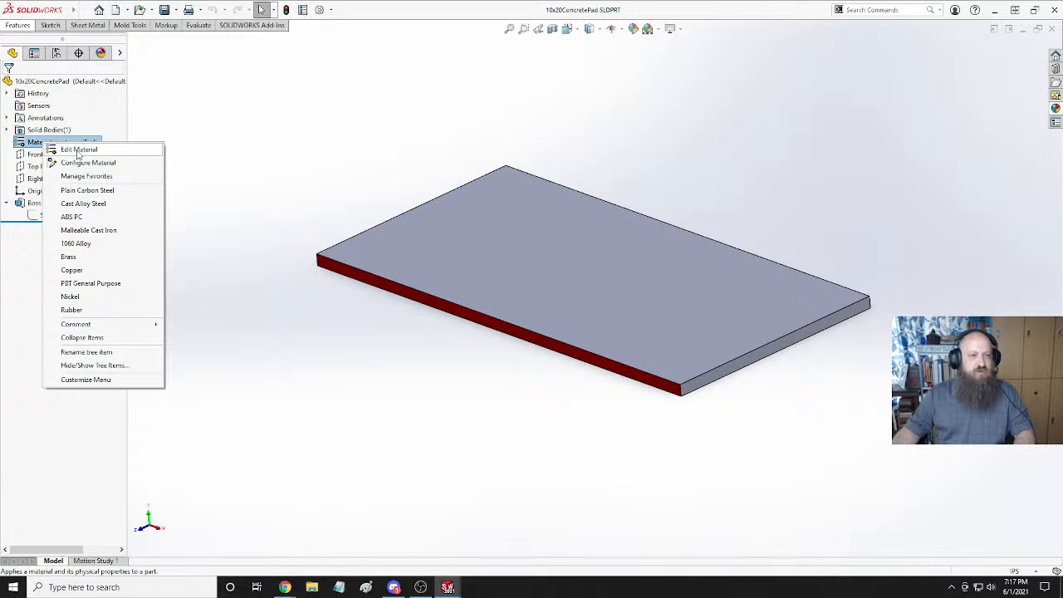
click(79, 150)
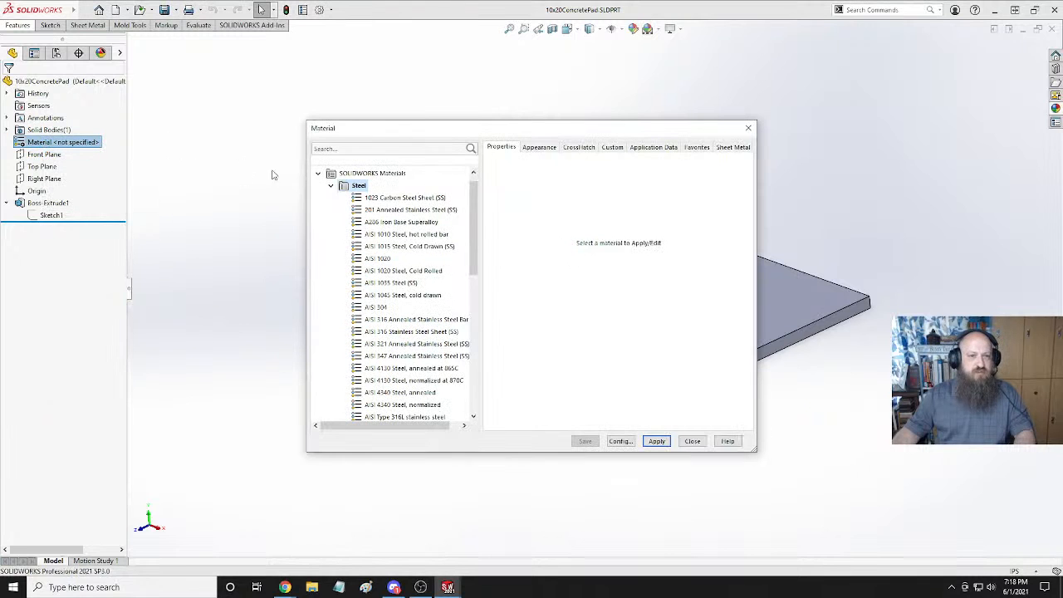
click(331, 185)
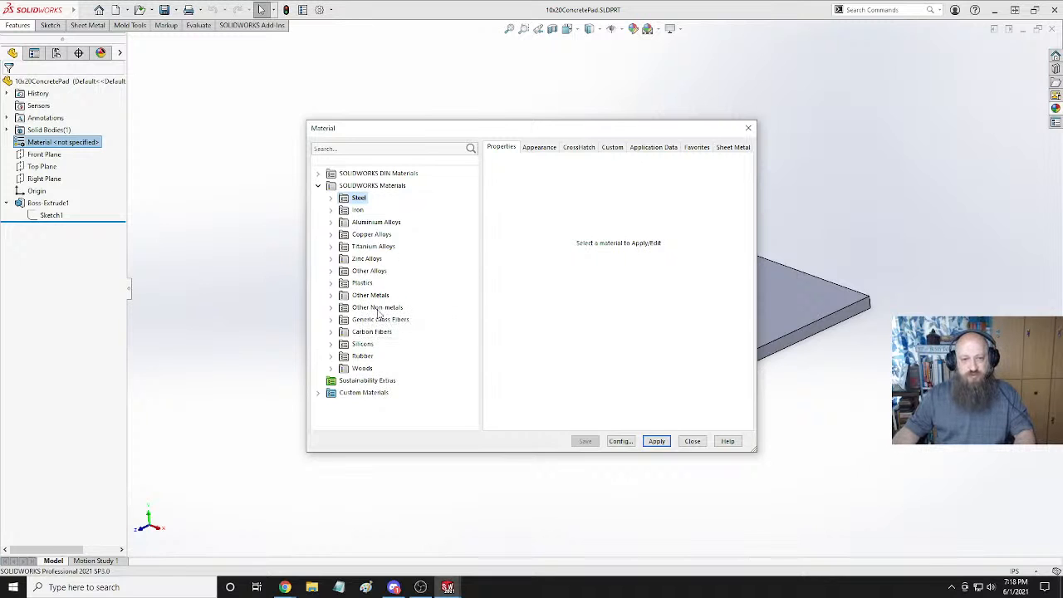
double_click(342, 309)
scroll(415, 333, down, 2)
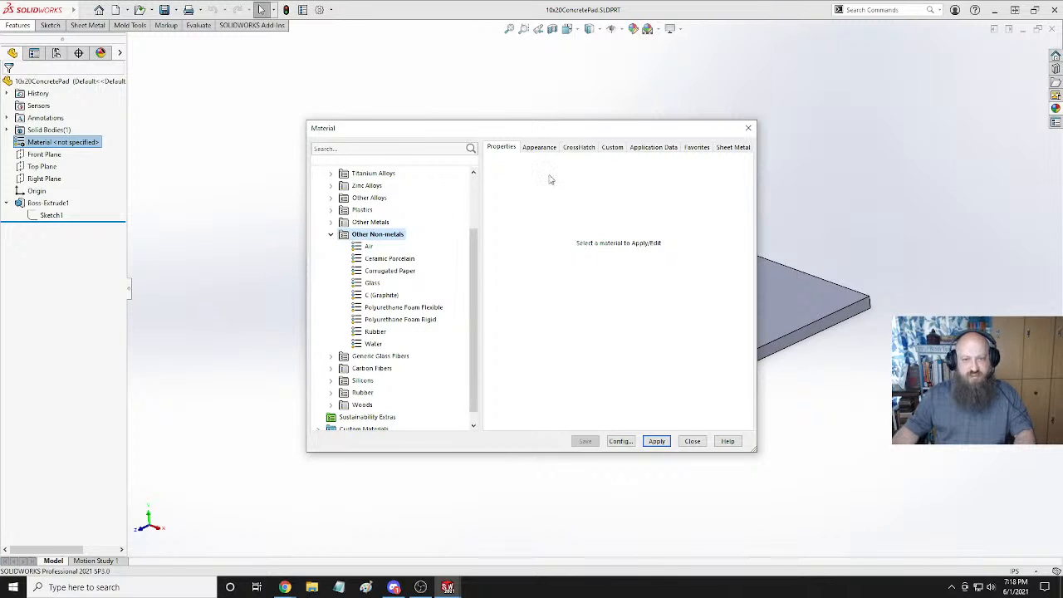
Copy the Air material from the Other Non-metals category of the default material library.
right_click(378, 238)
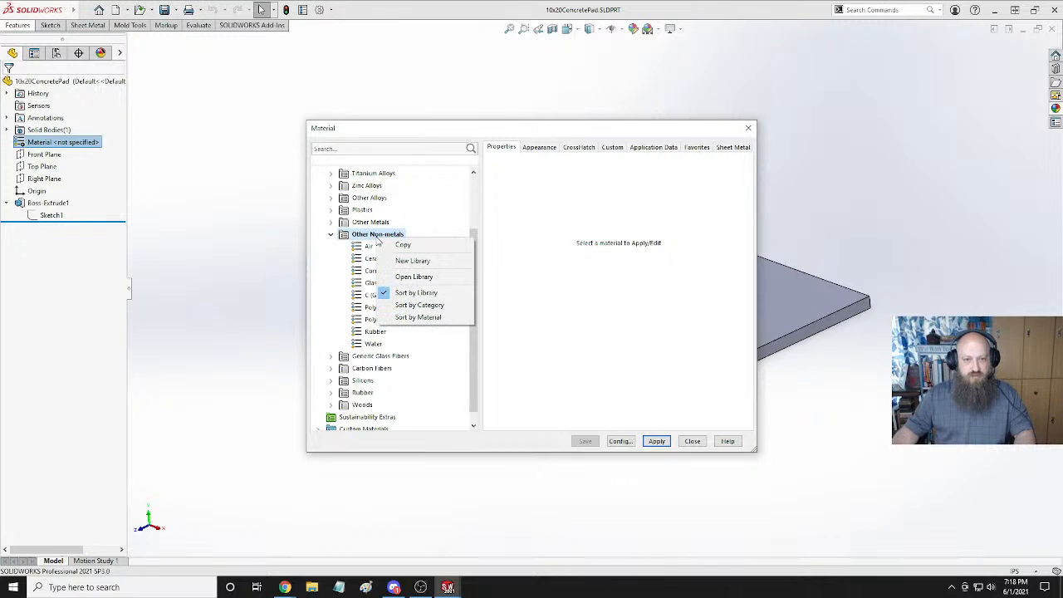
click(366, 239)
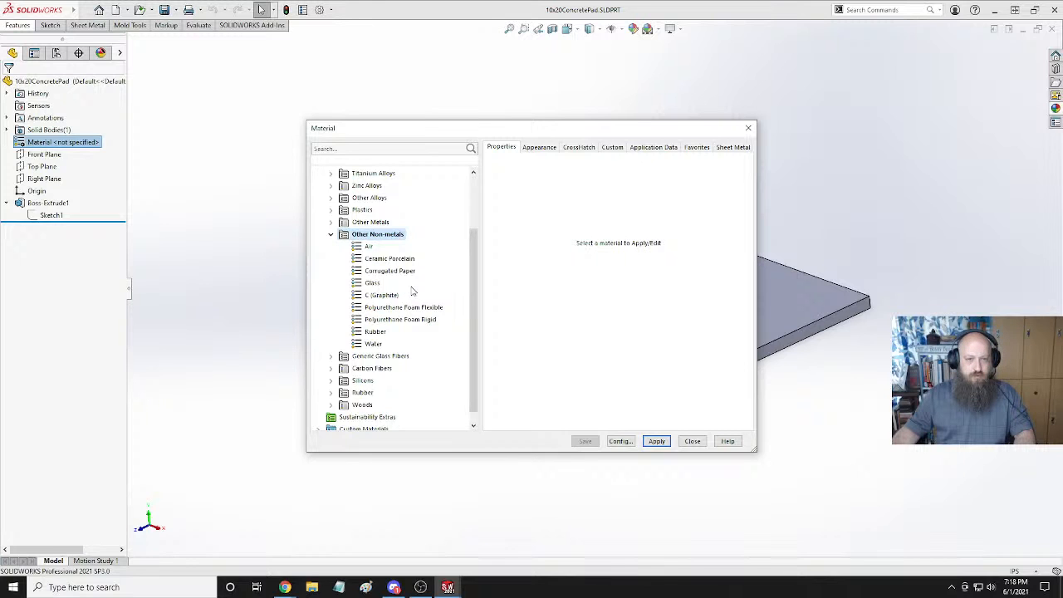
right_click(368, 247)
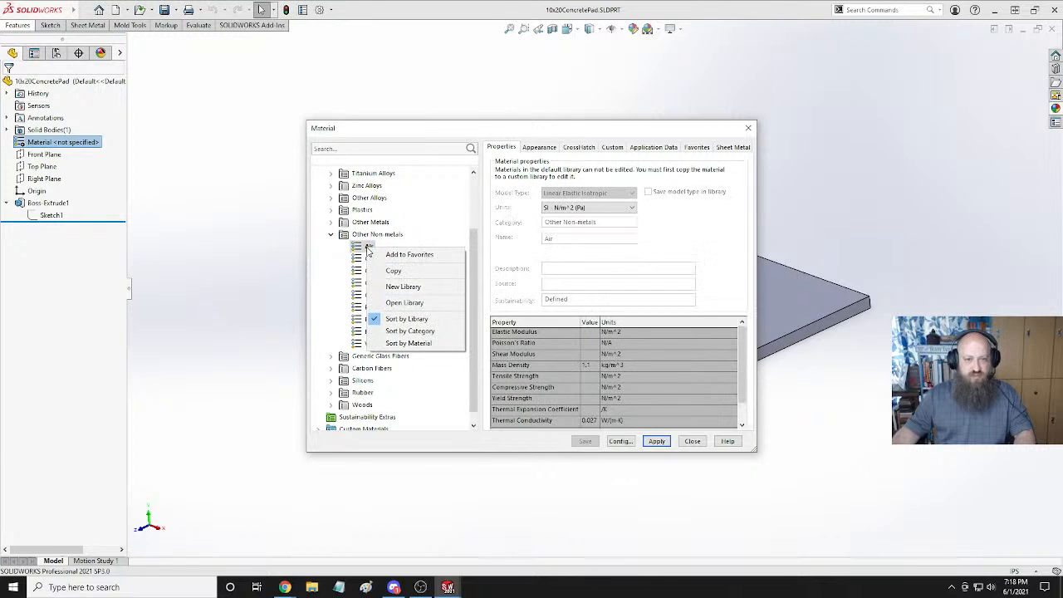
click(394, 271)
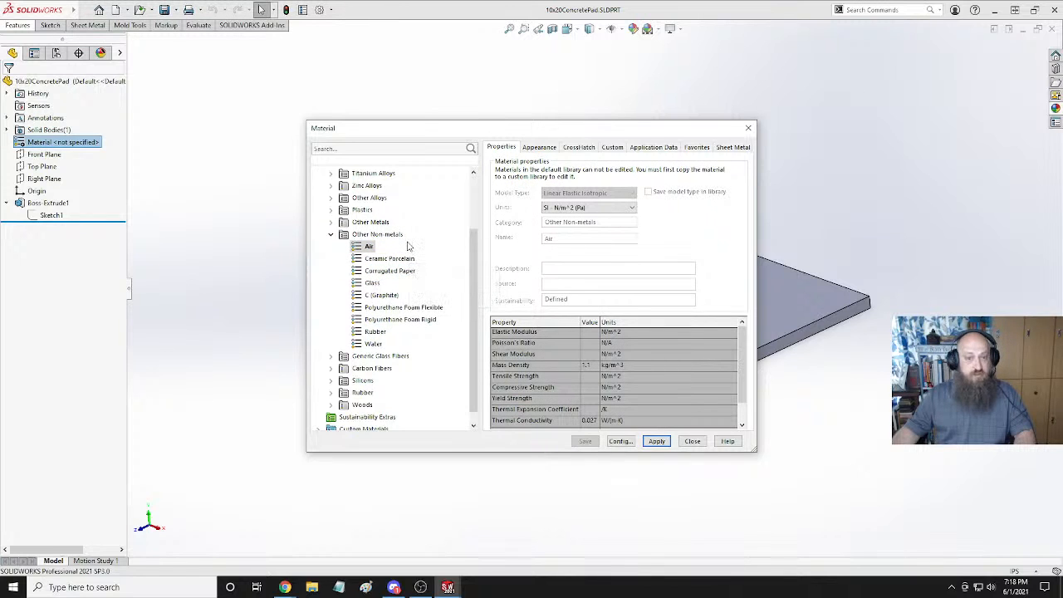
right_click(371, 248)
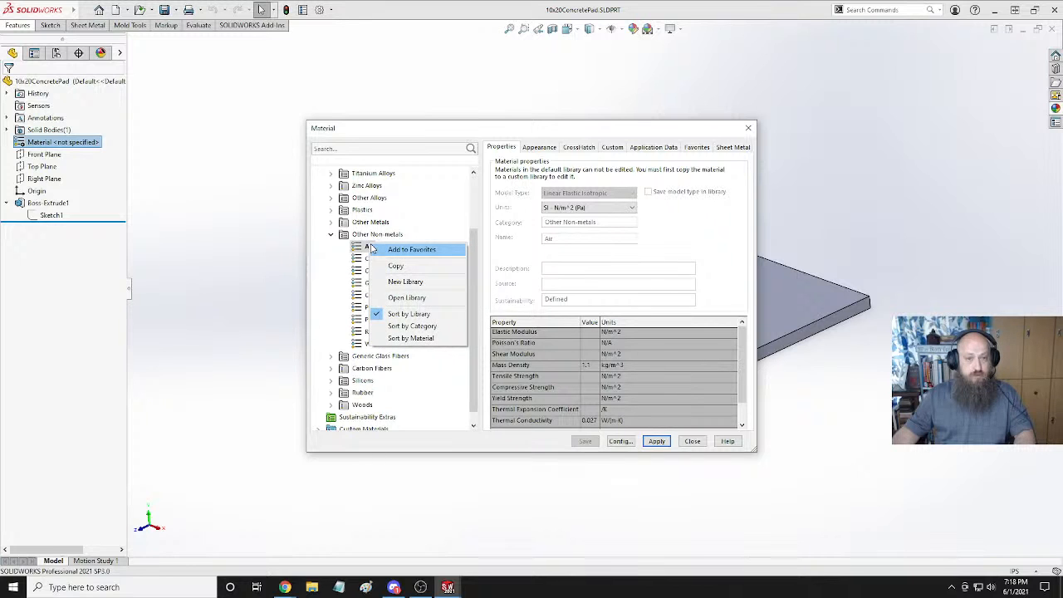
click(378, 234)
right_click(385, 237)
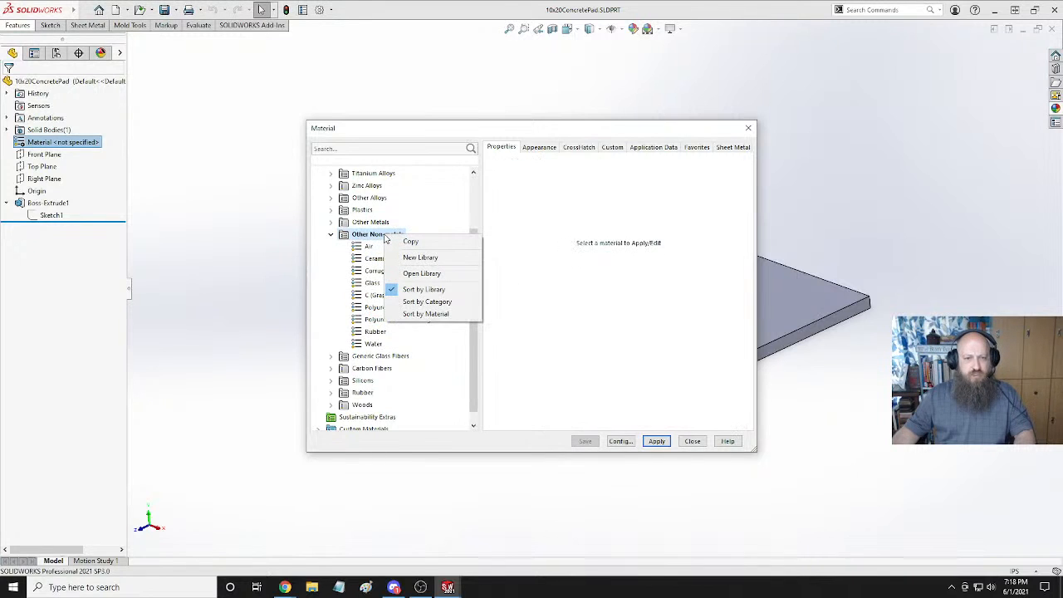
click(435, 227)
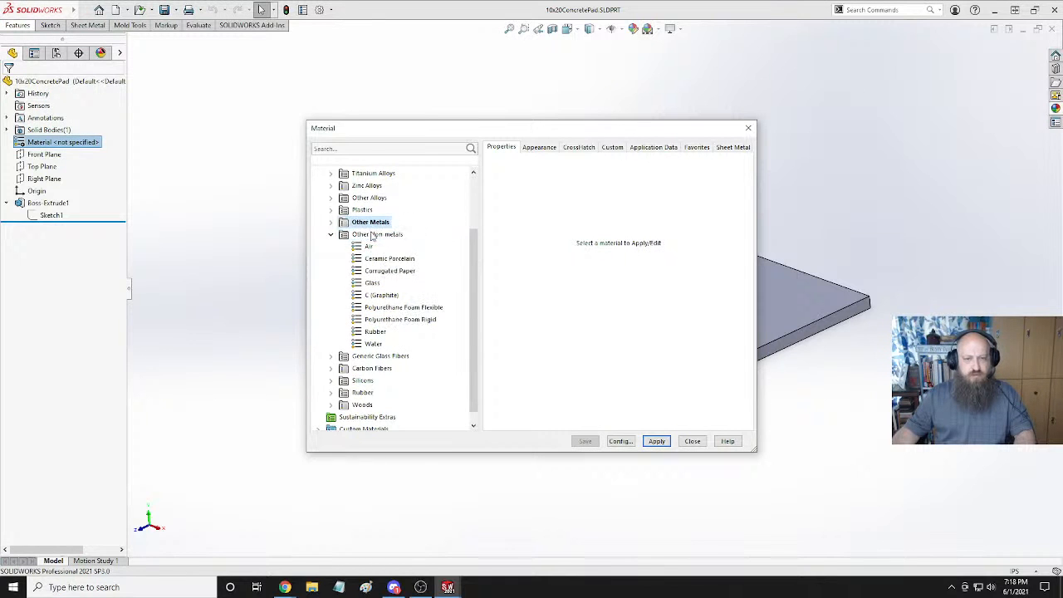
right_click(379, 238)
click(423, 220)
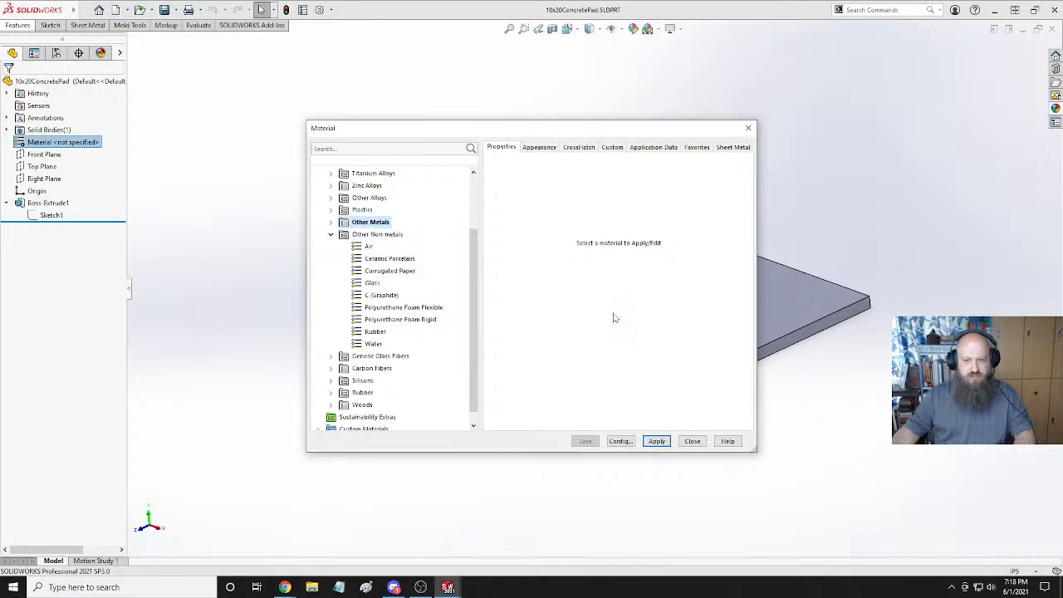
right_click(367, 248)
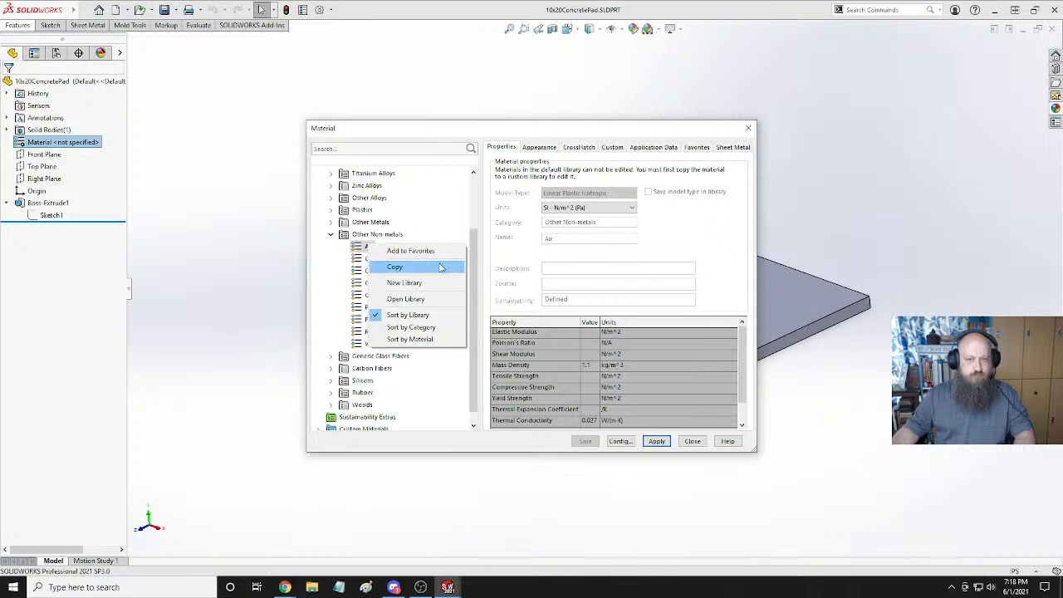
click(433, 224)
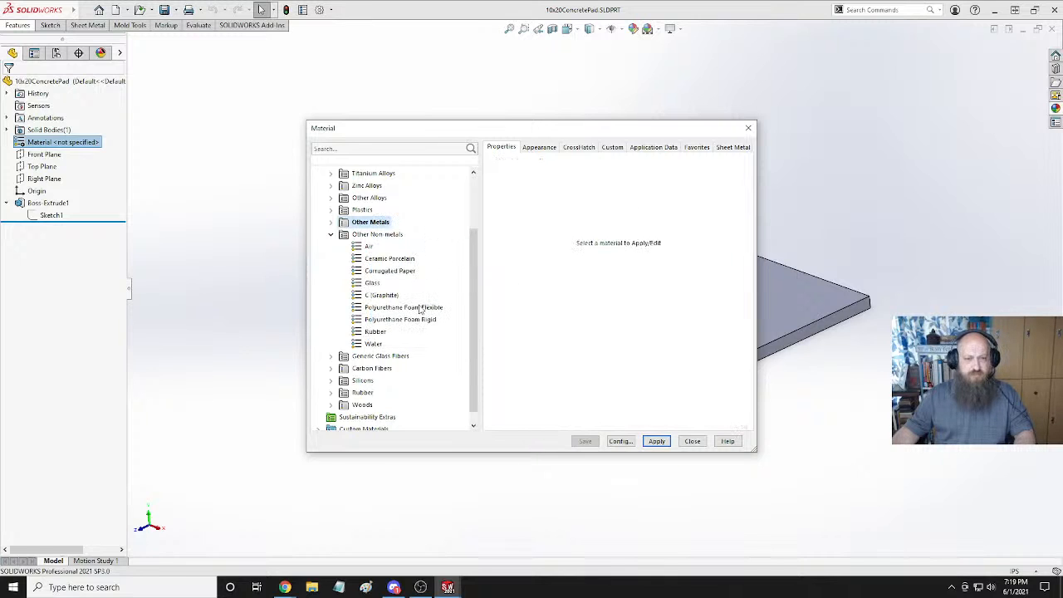
Expand the Custom Materials library in the material tree to show its Plastic category.
scroll(420, 324, down, 1)
click(318, 418)
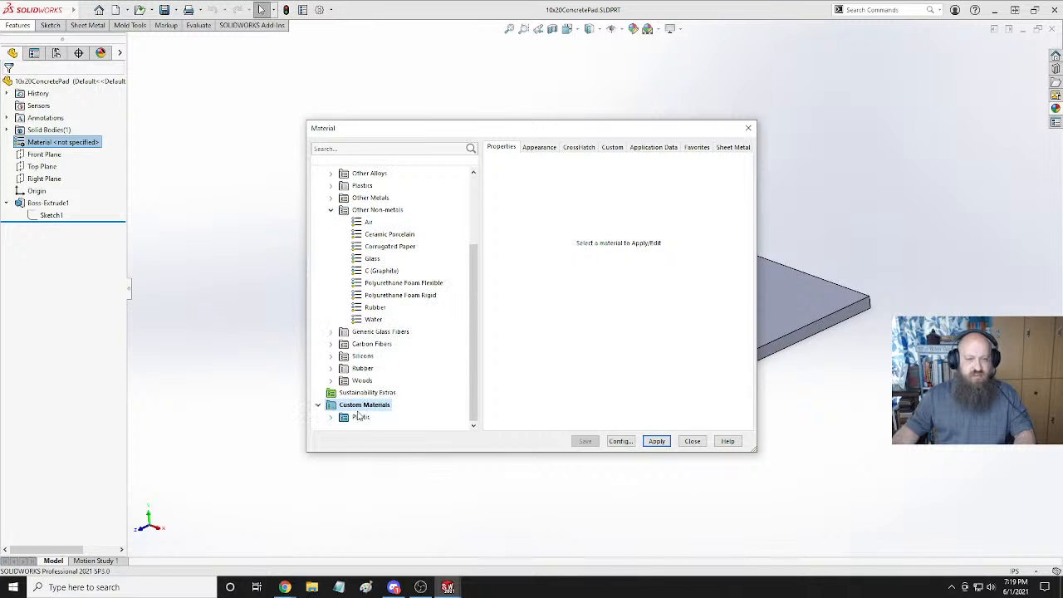
right_click(361, 407)
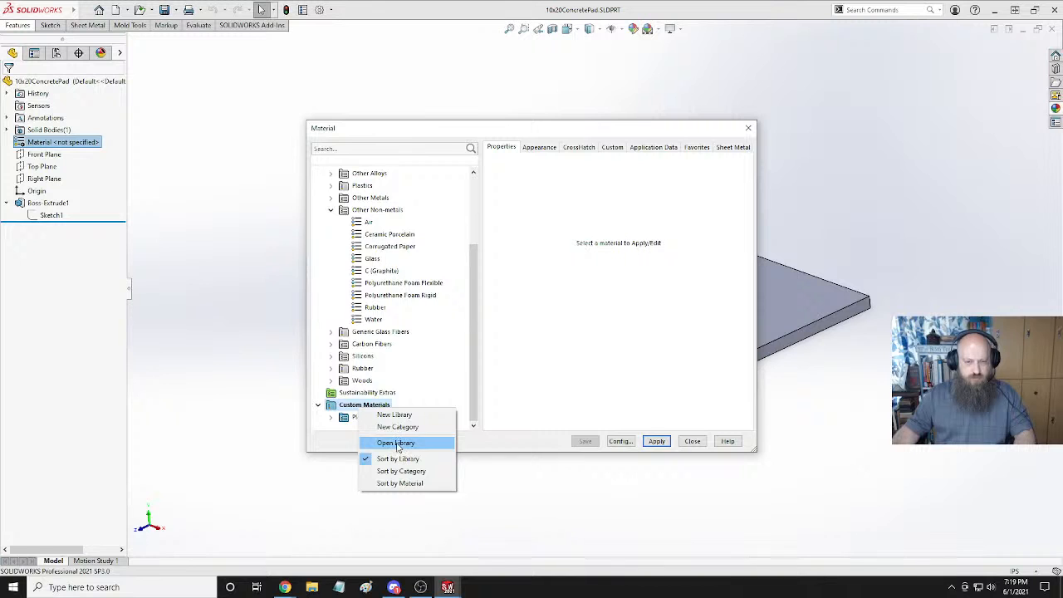
click(397, 442)
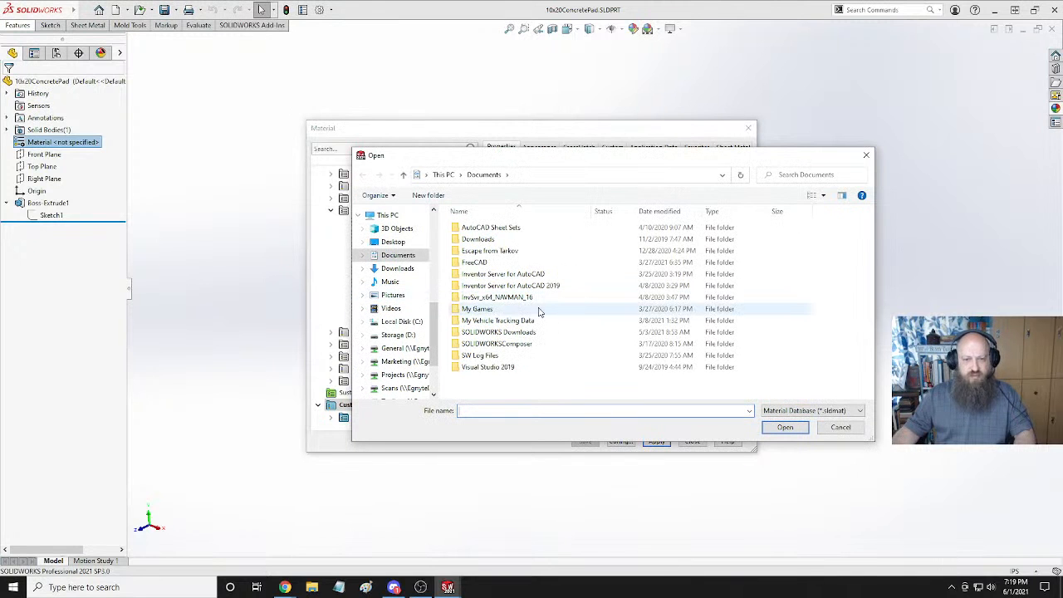
click(866, 155)
right_click(362, 421)
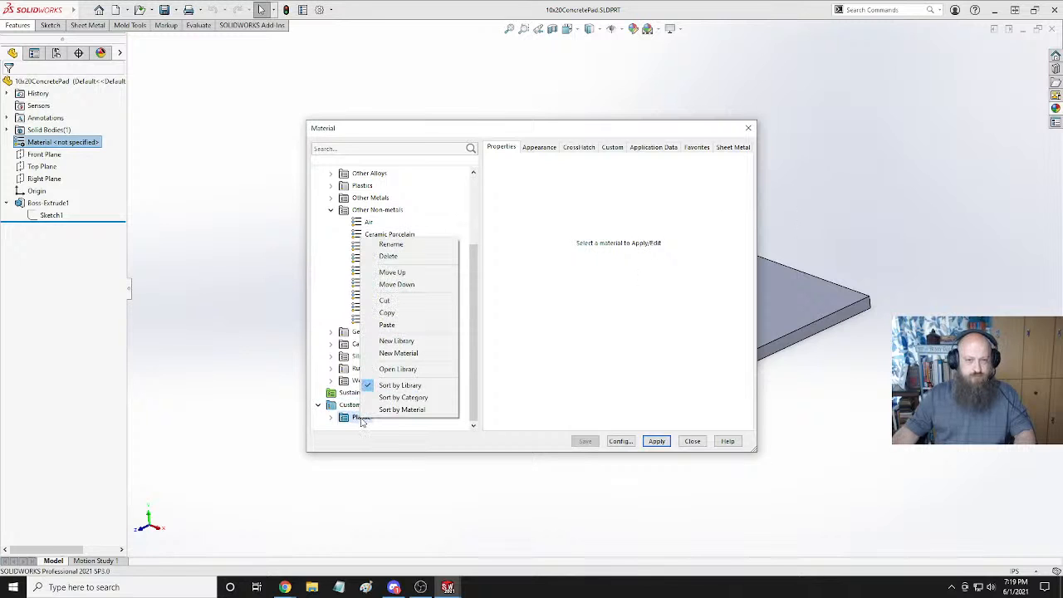
click(407, 342)
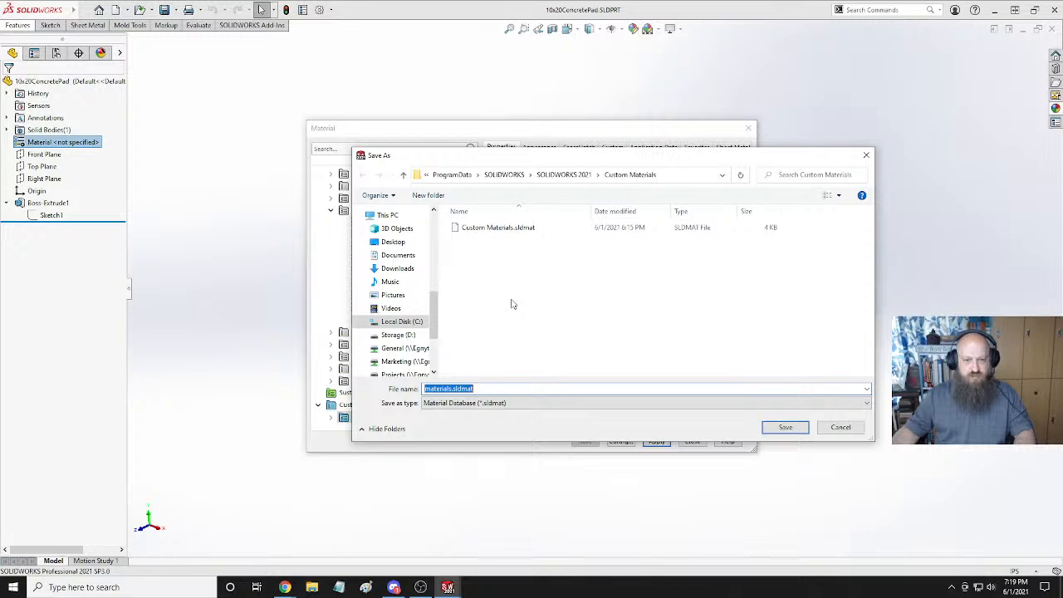
click(498, 227)
click(786, 427)
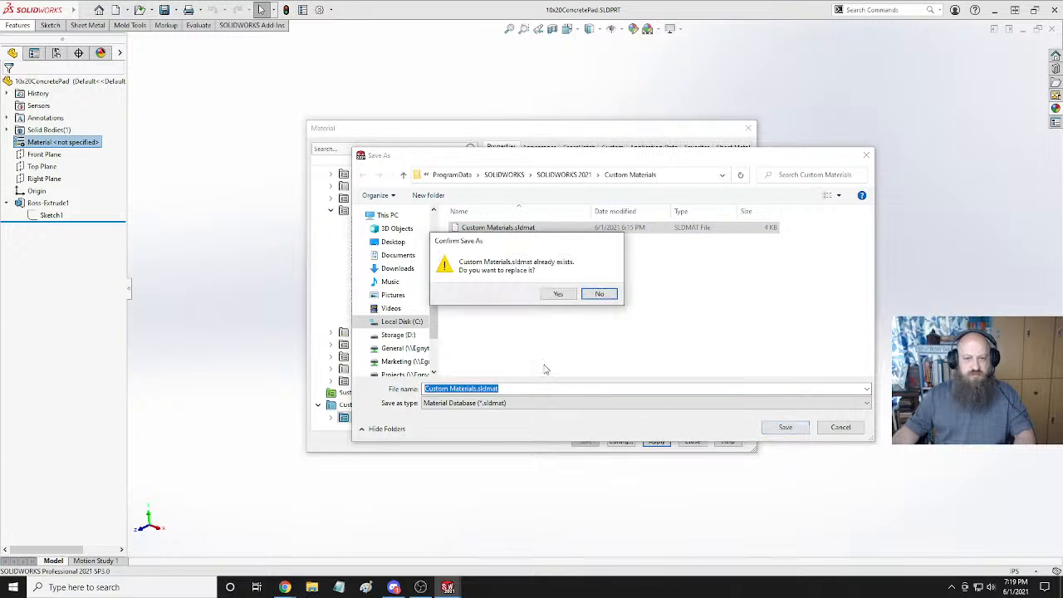
click(600, 294)
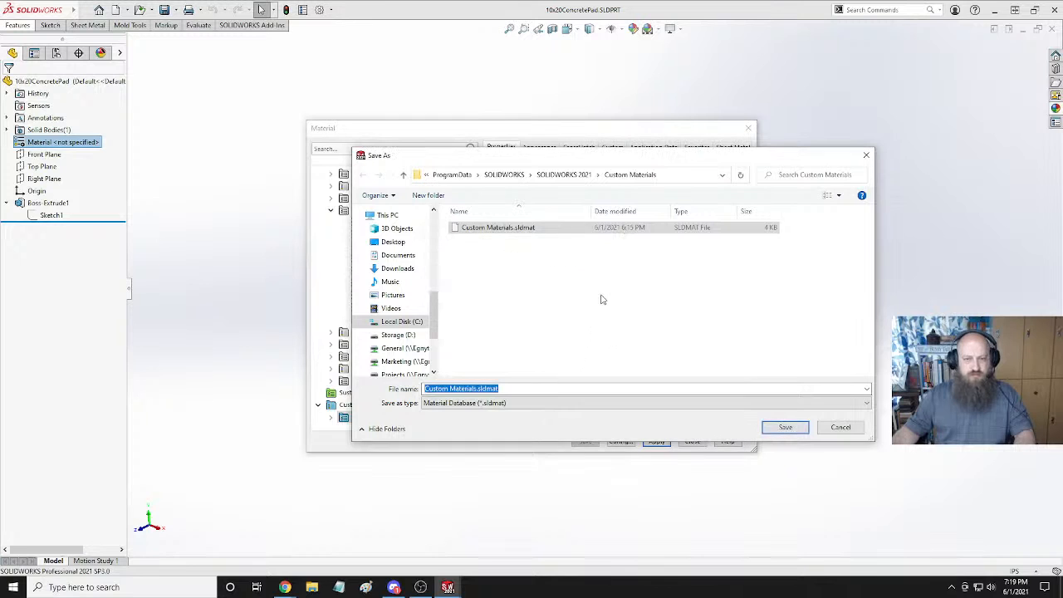
click(840, 427)
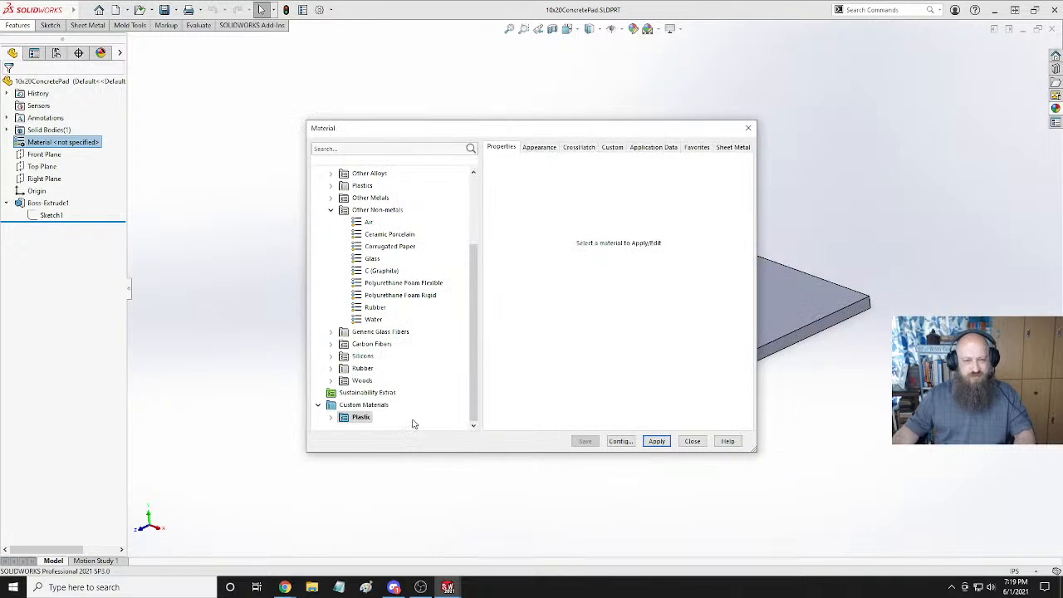
Add a new material named Concrete to the Plastic category of Custom Materials.
right_click(362, 419)
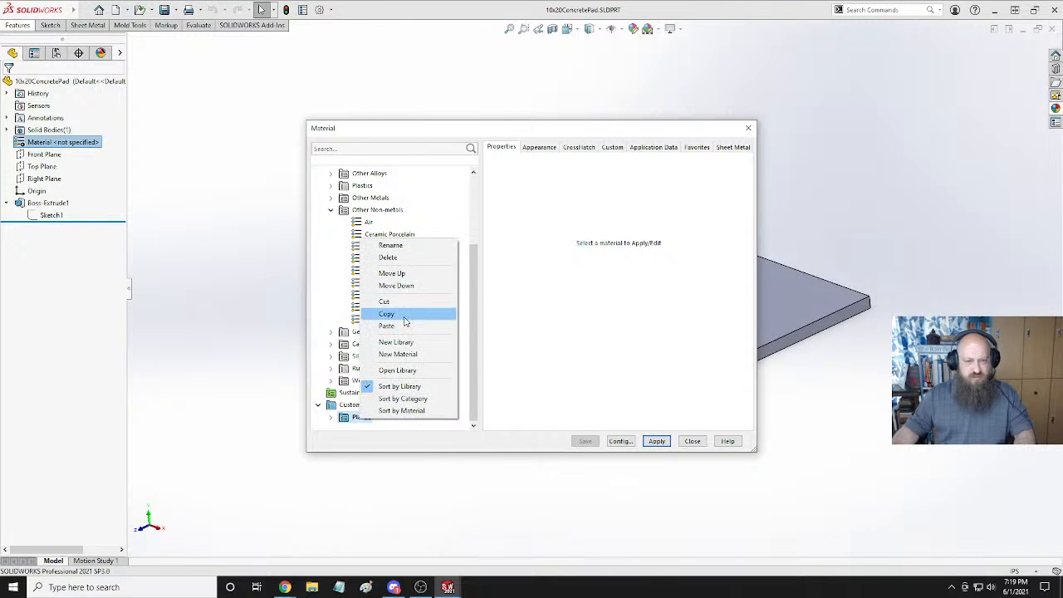
click(398, 354)
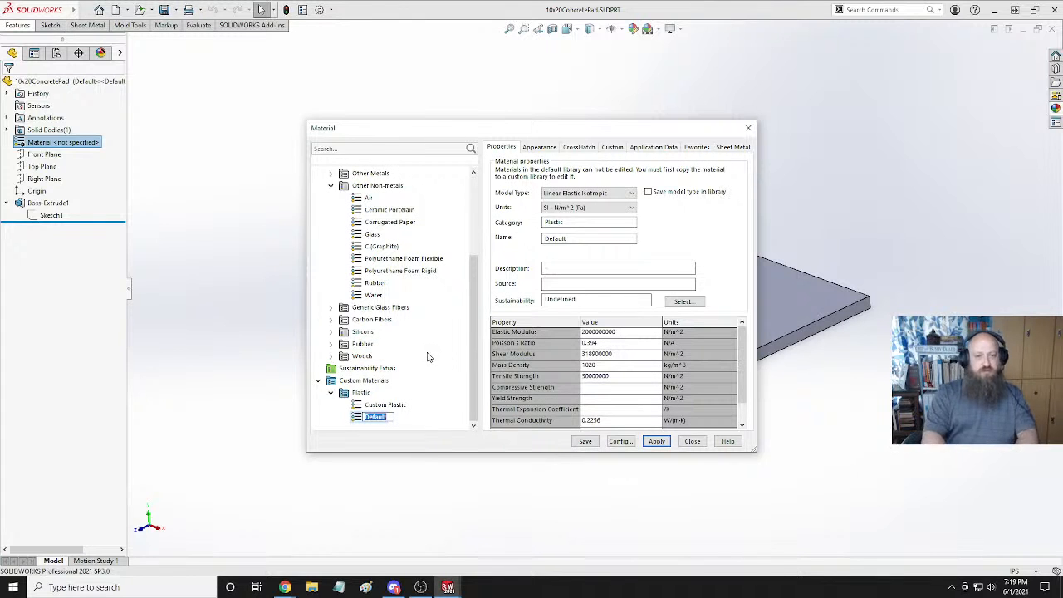
text(Concrete)
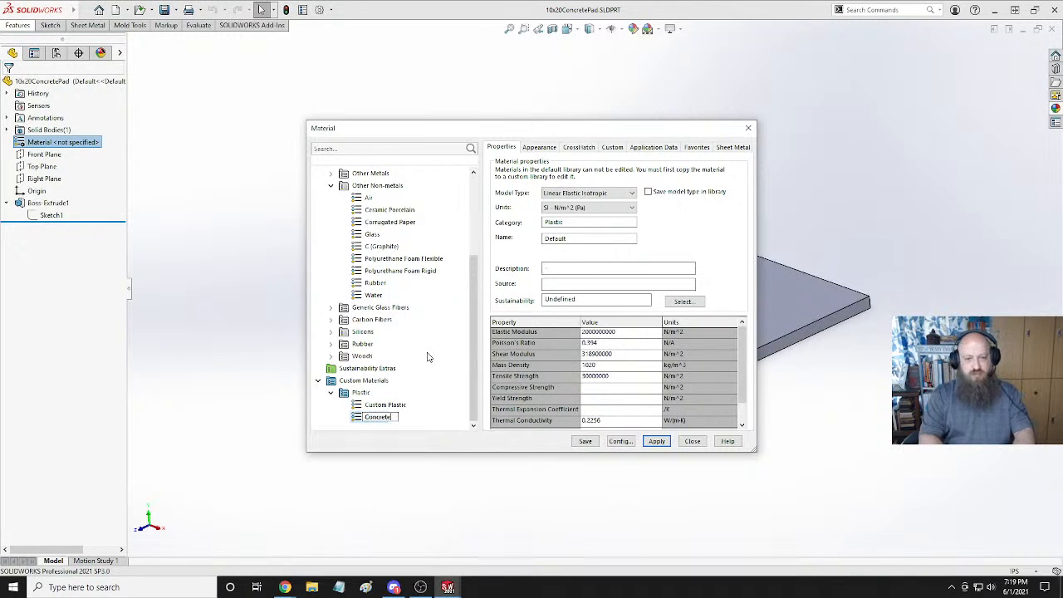
key(Return)
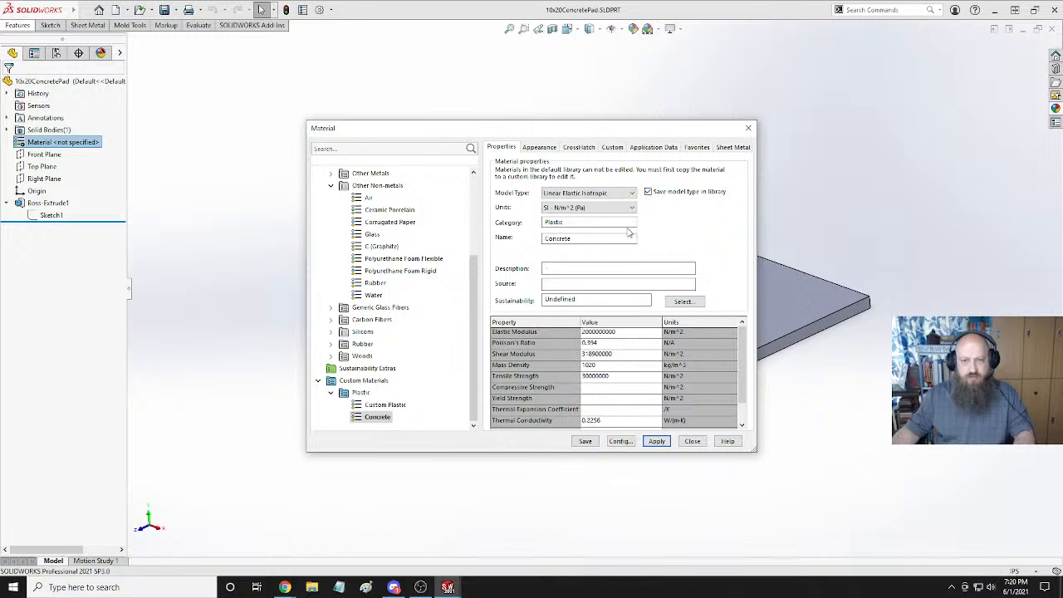
Set the new material's category to Rock and its description to Concrete.
click(587, 224)
double_click(587, 223)
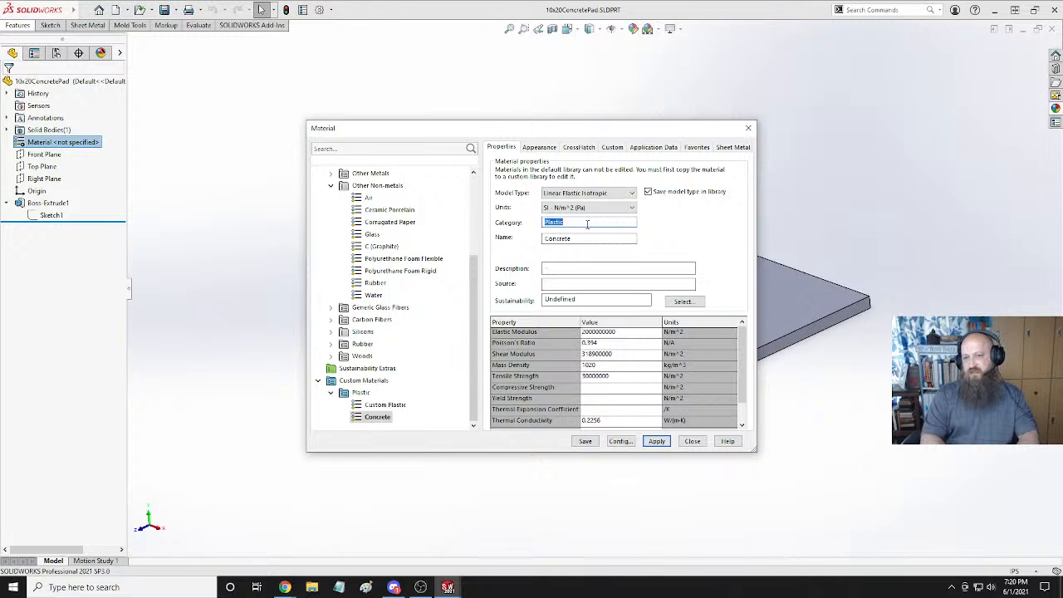
text(Rock)
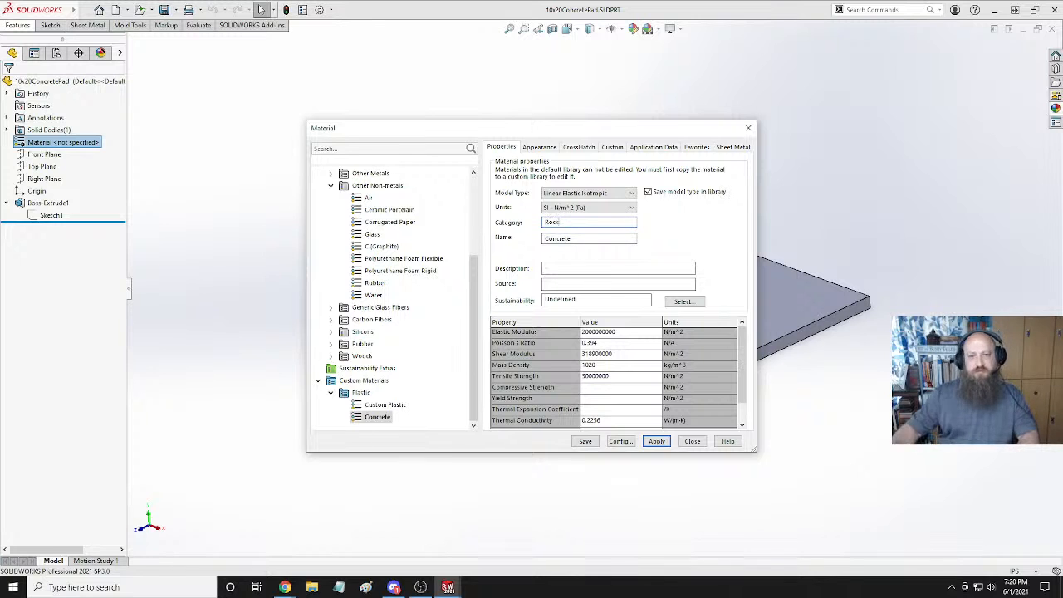
click(590, 268)
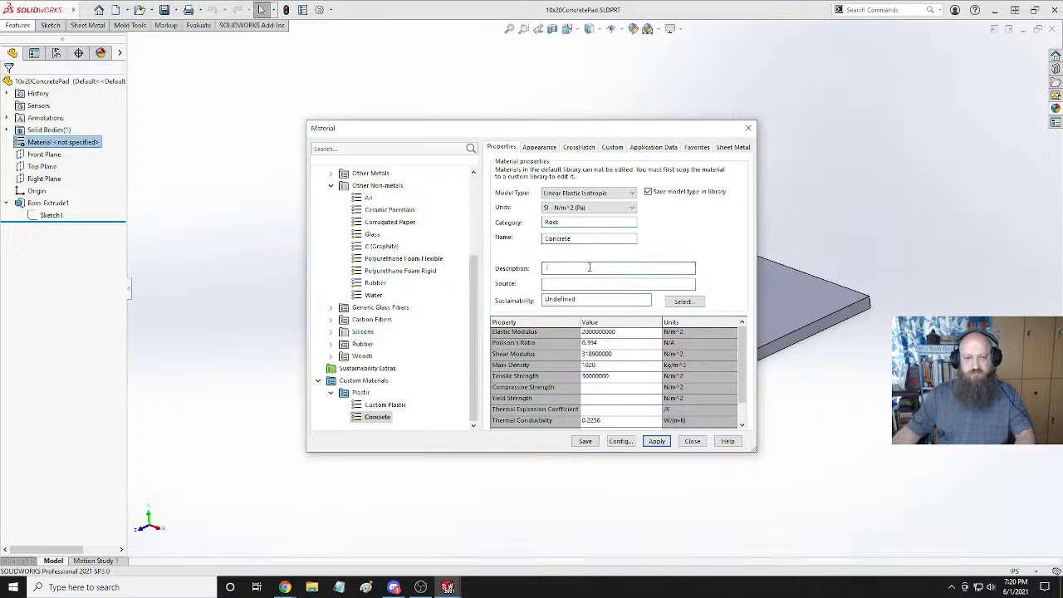
text(Cons)
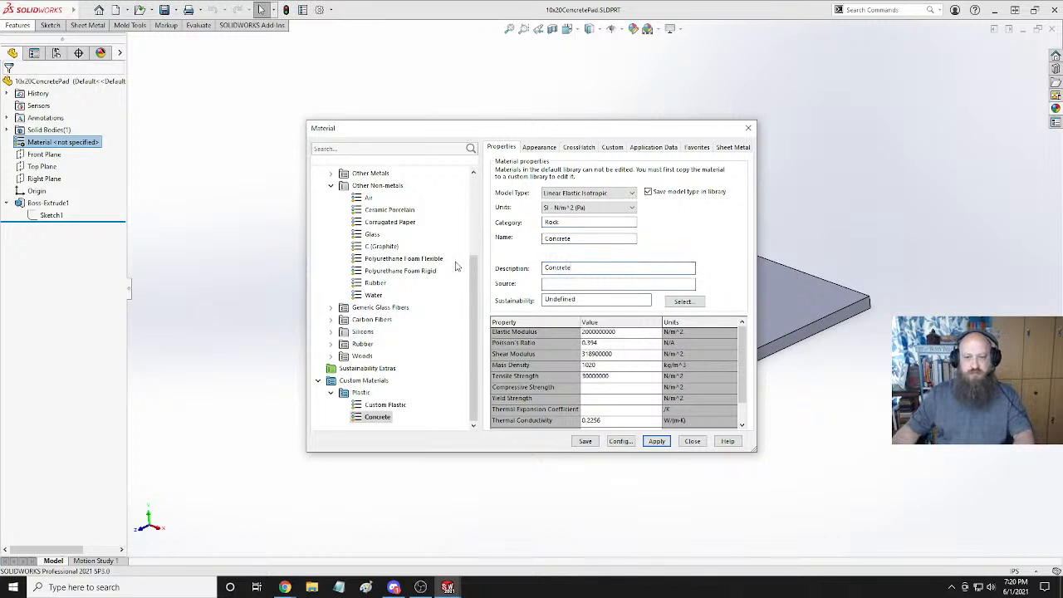
double_click(618, 301)
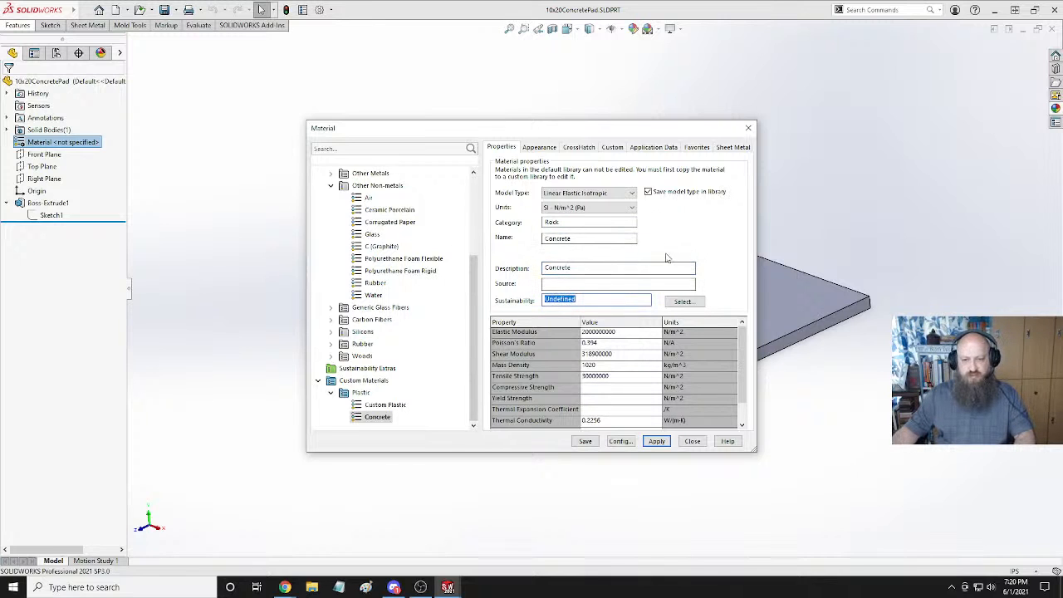
Switch to Chrome and arrange its narrowed new-tab window beside the relocated Material dialog so both are usable together.
key(alt+Tab)
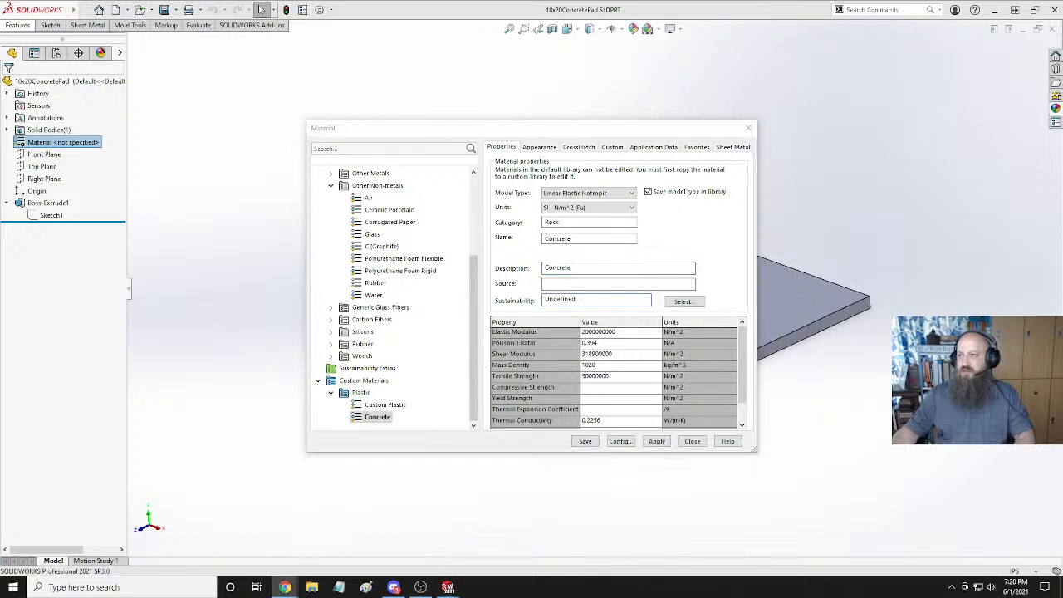
drag(1062, 62, 515, 1)
click(1023, 10)
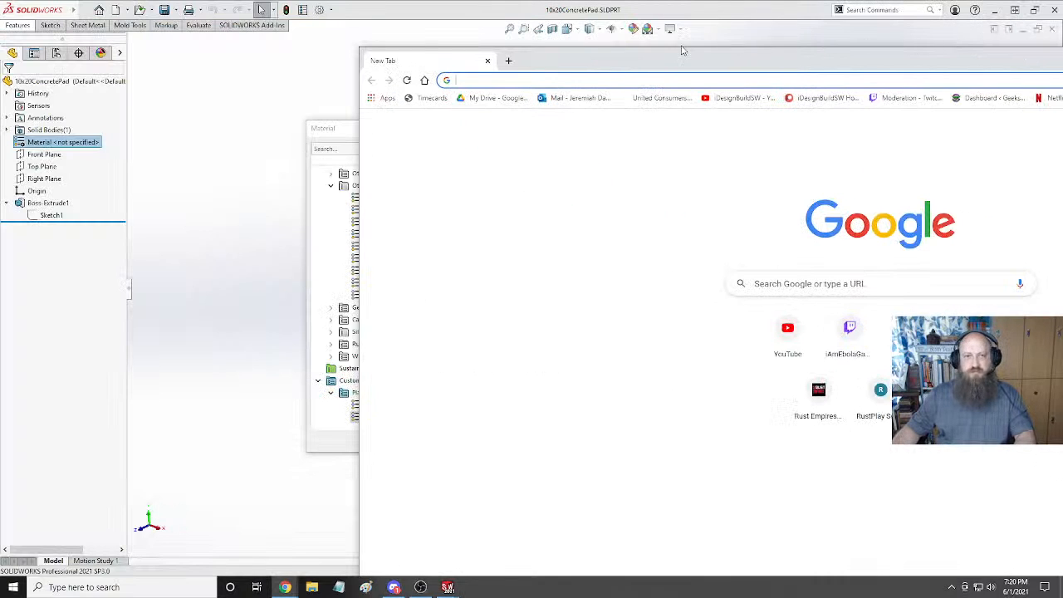
mouse_move(1062, 124)
mouse_down()
mouse_move(939, 125)
mouse_move(1047, 124)
mouse_up()
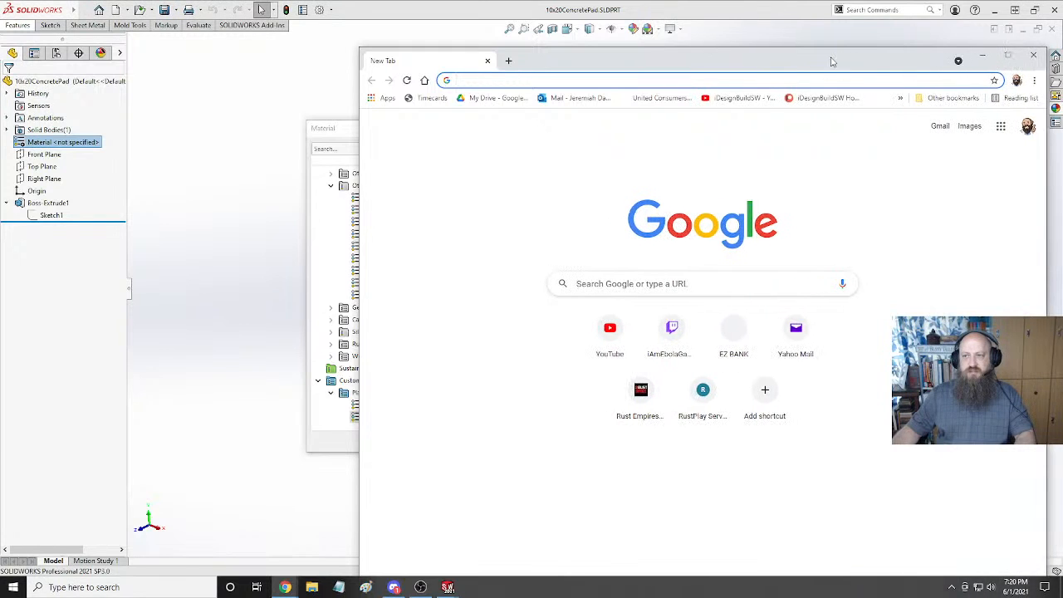
drag(832, 61, 849, 14)
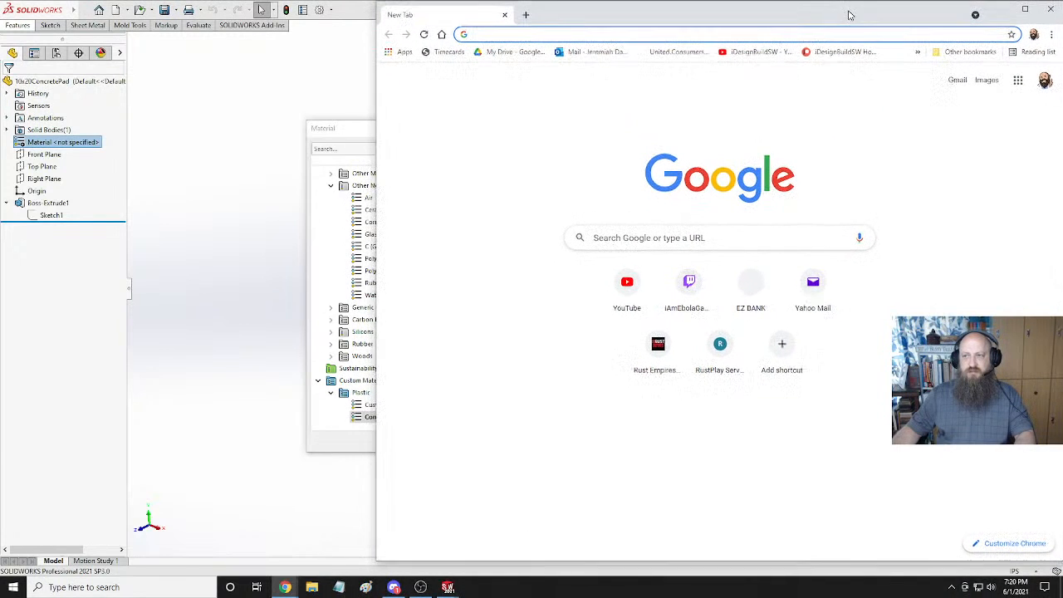
drag(374, 72, 657, 79)
drag(576, 130, 406, 121)
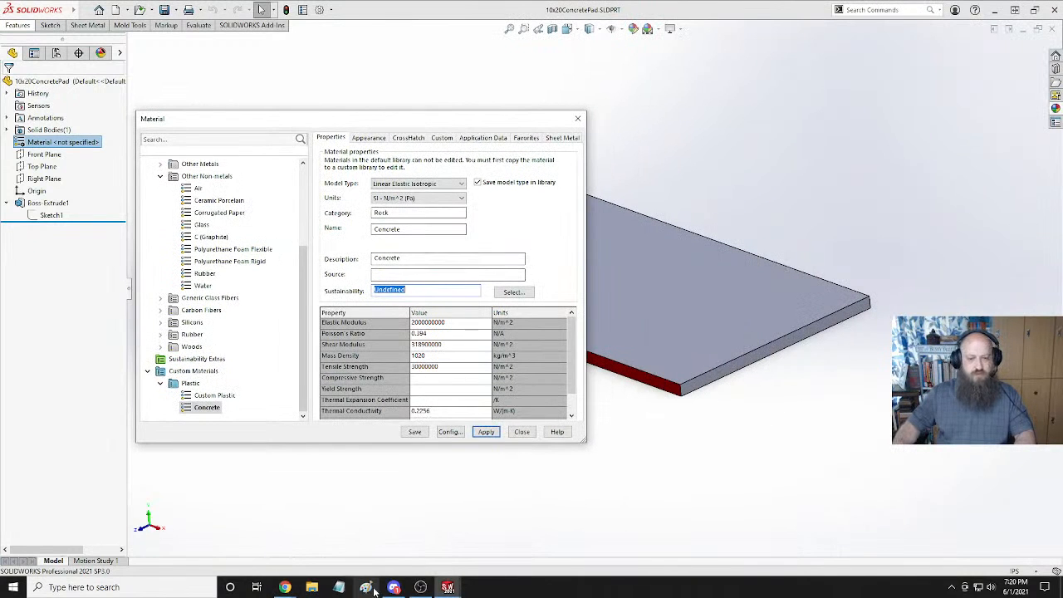
mouse_move(286, 588)
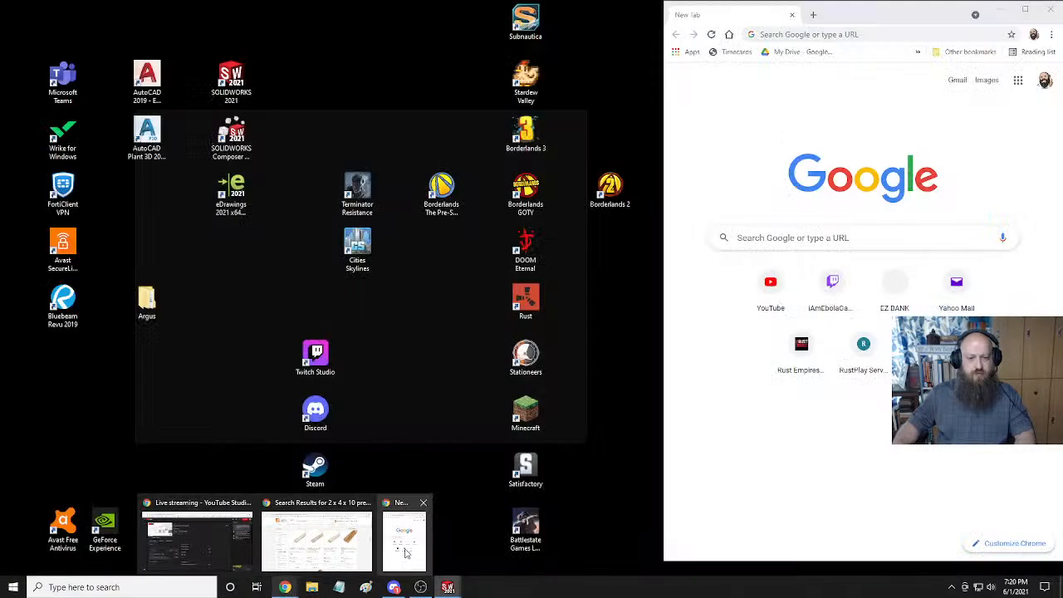
click(320, 536)
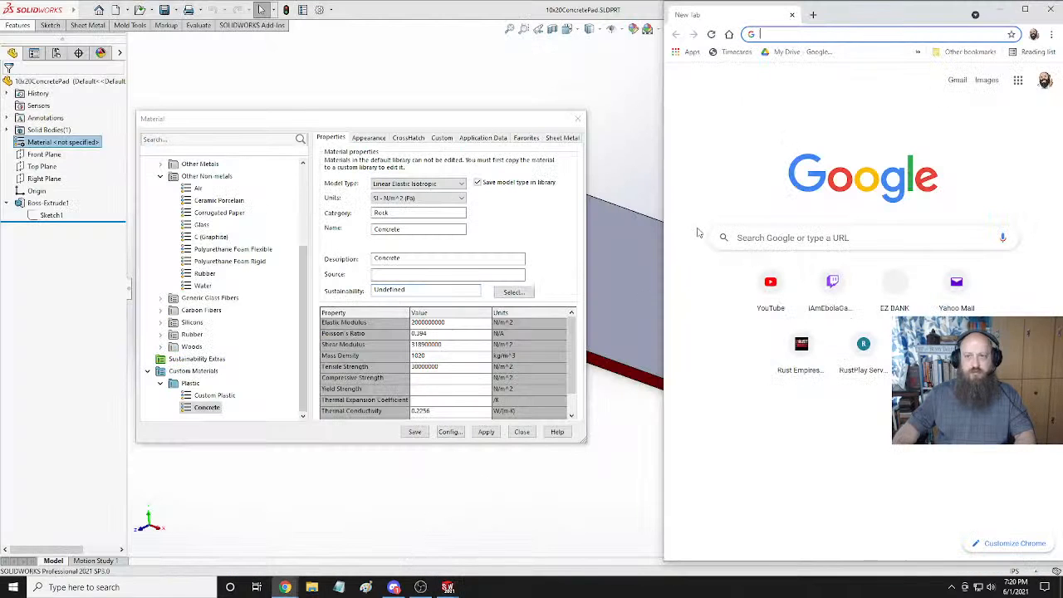
Search Google for "properties of concrete".
click(872, 33)
text(c)
key(BackSpace)
key(BackSpace)
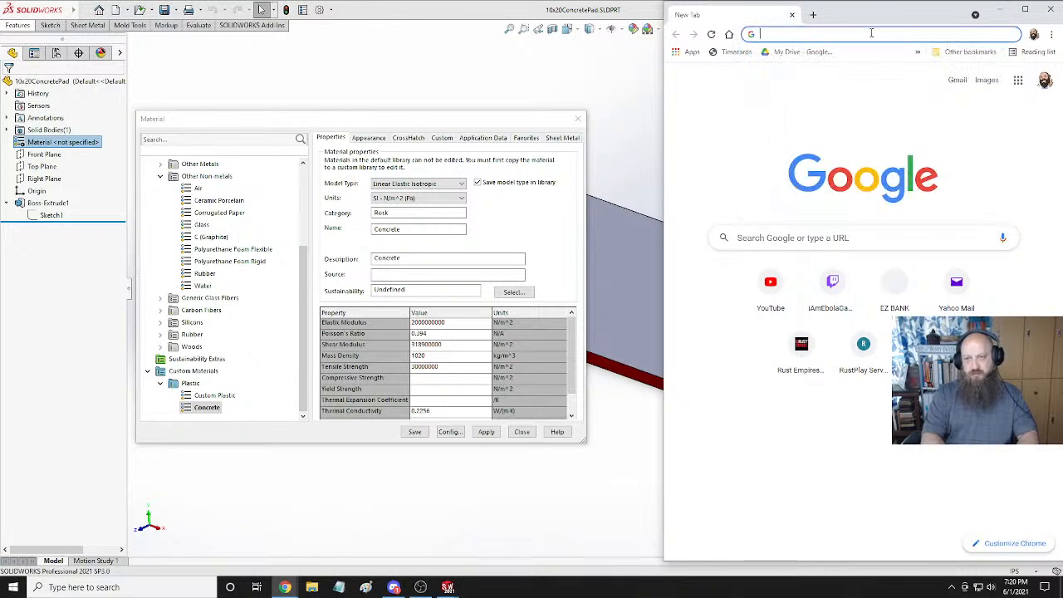
text(prop)
text(ertie)
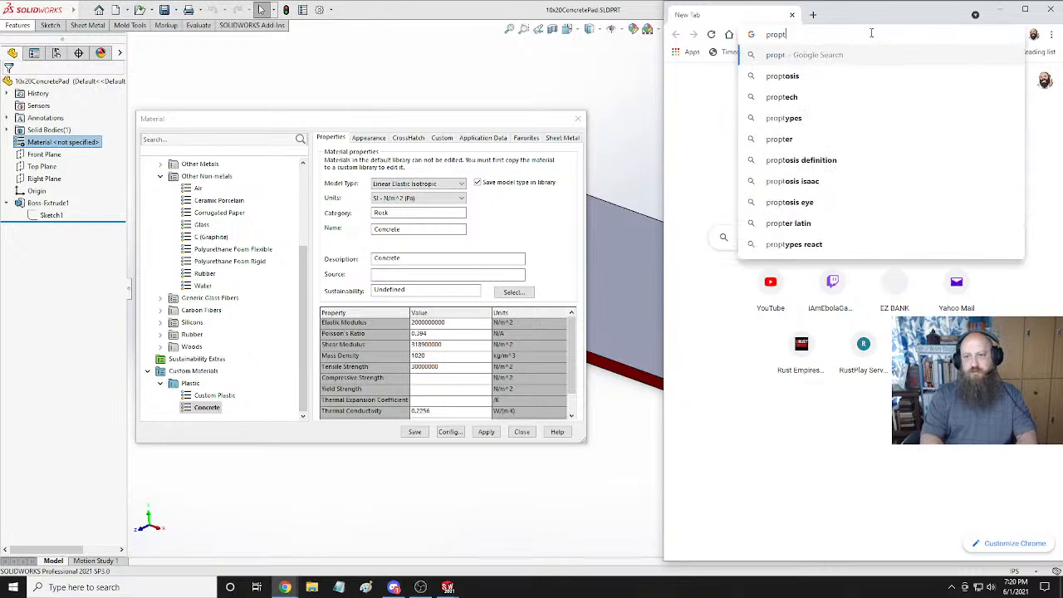
text(s of con)
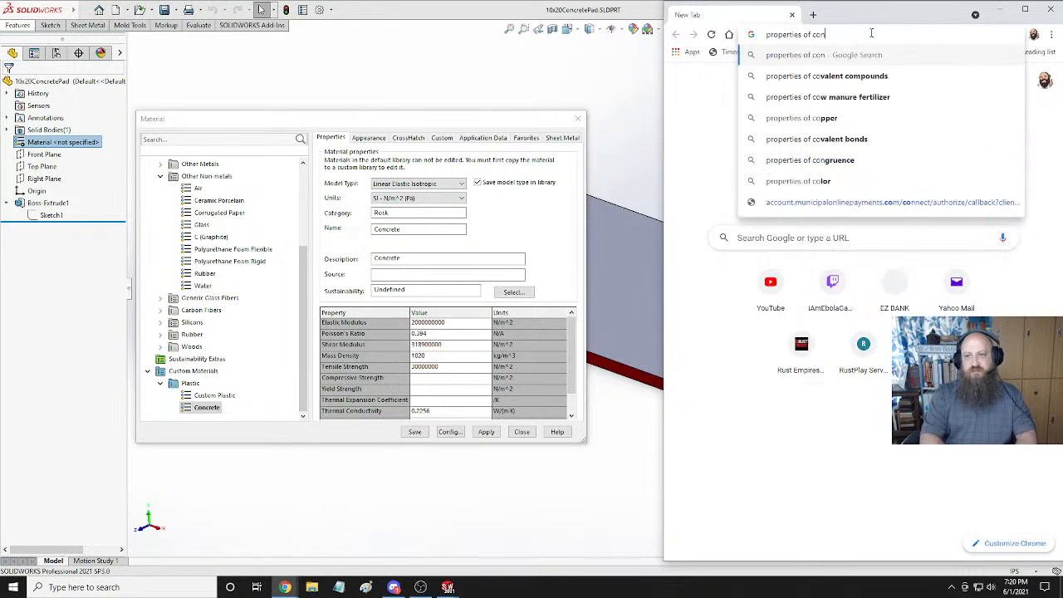
text(crete)
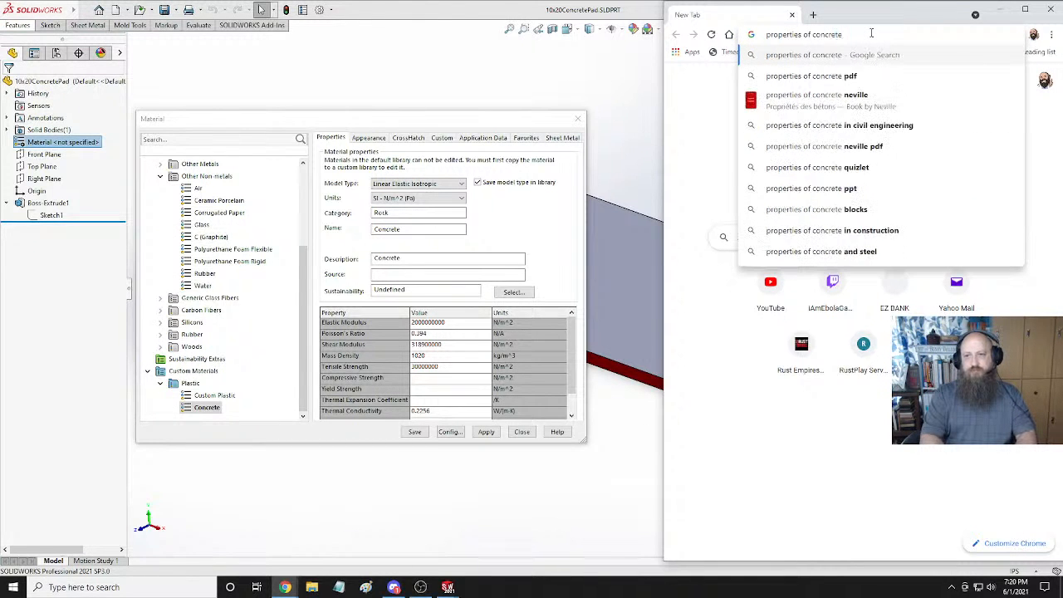
key(Return)
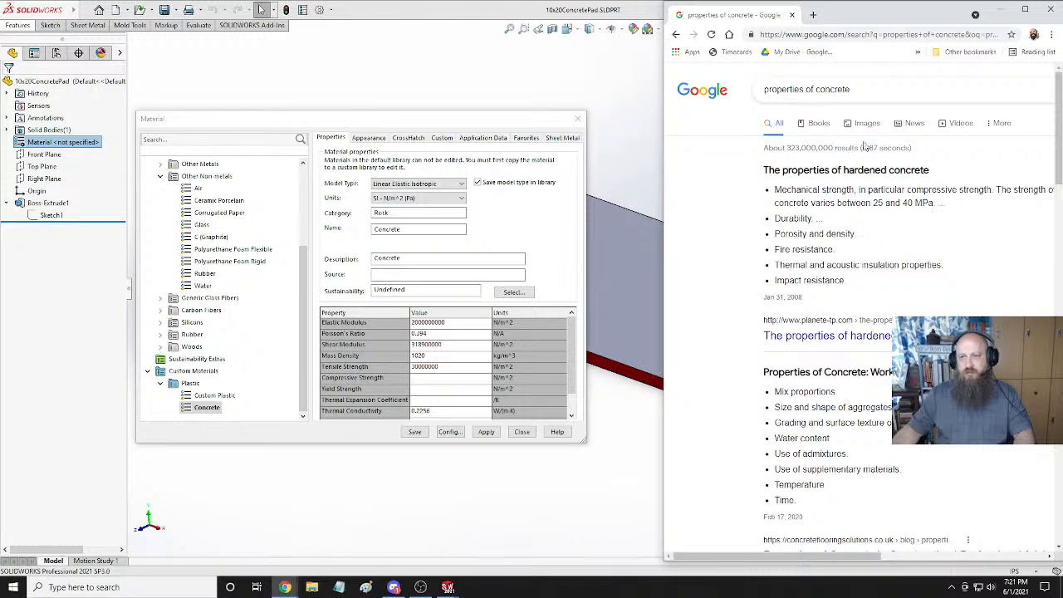
Change the Google search to "properties of quikrete" and look through the results.
click(826, 90)
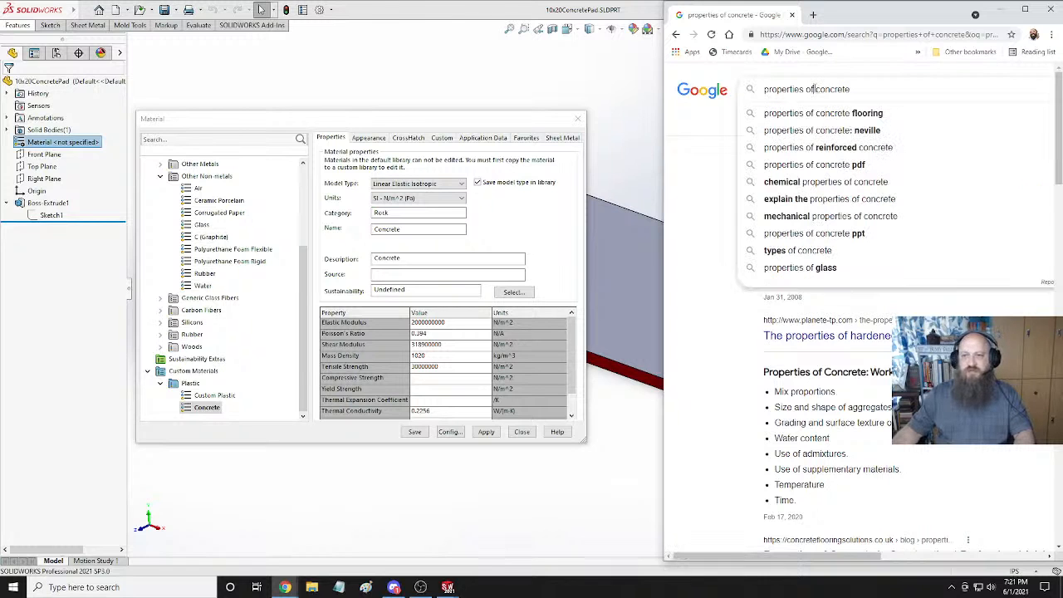
double_click(827, 89)
text(e)
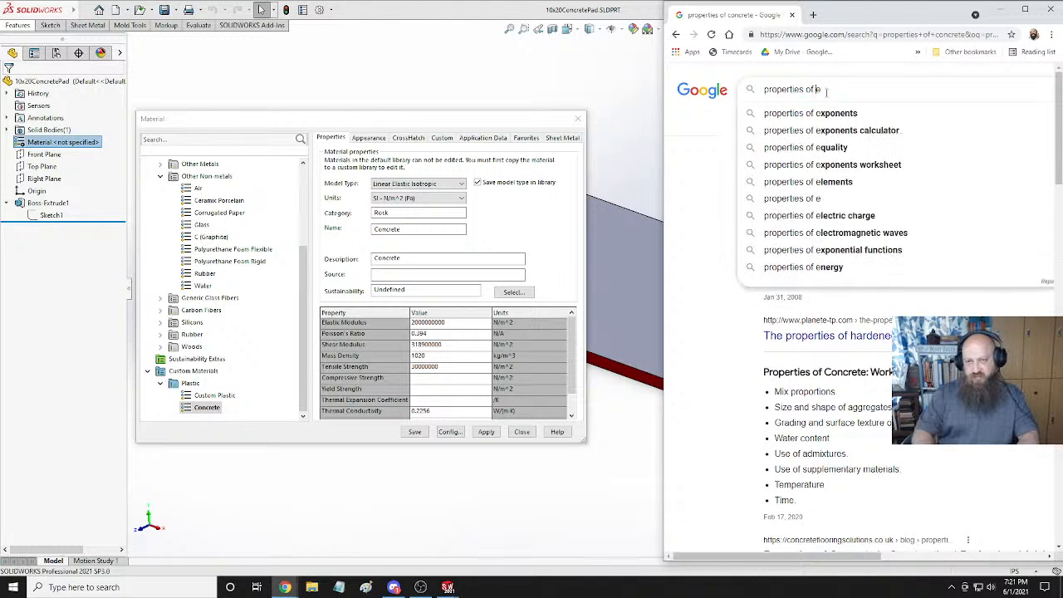
key(BackSpace)
text(quick)
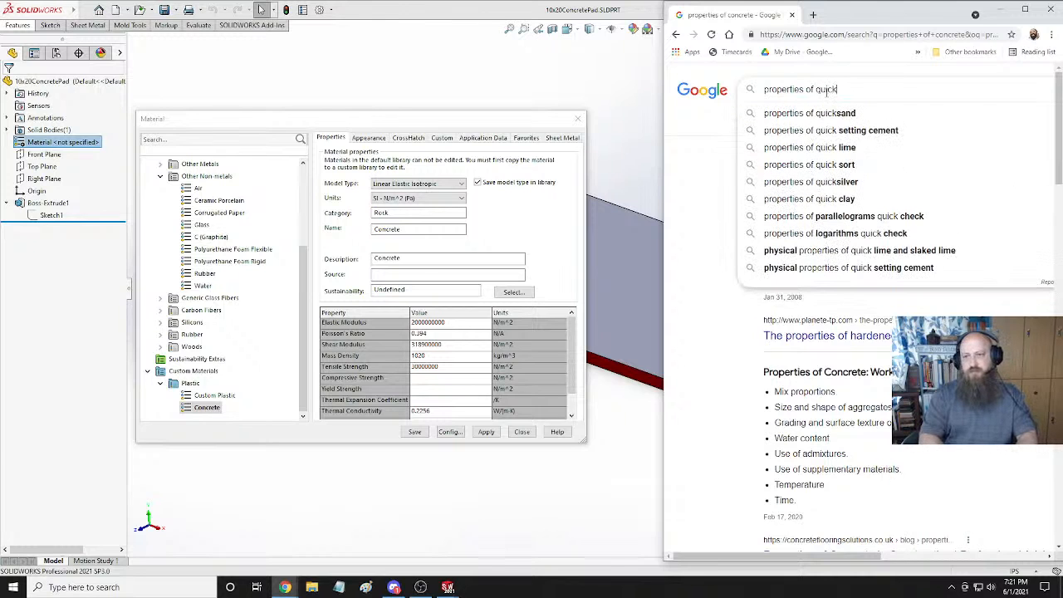
text(crete)
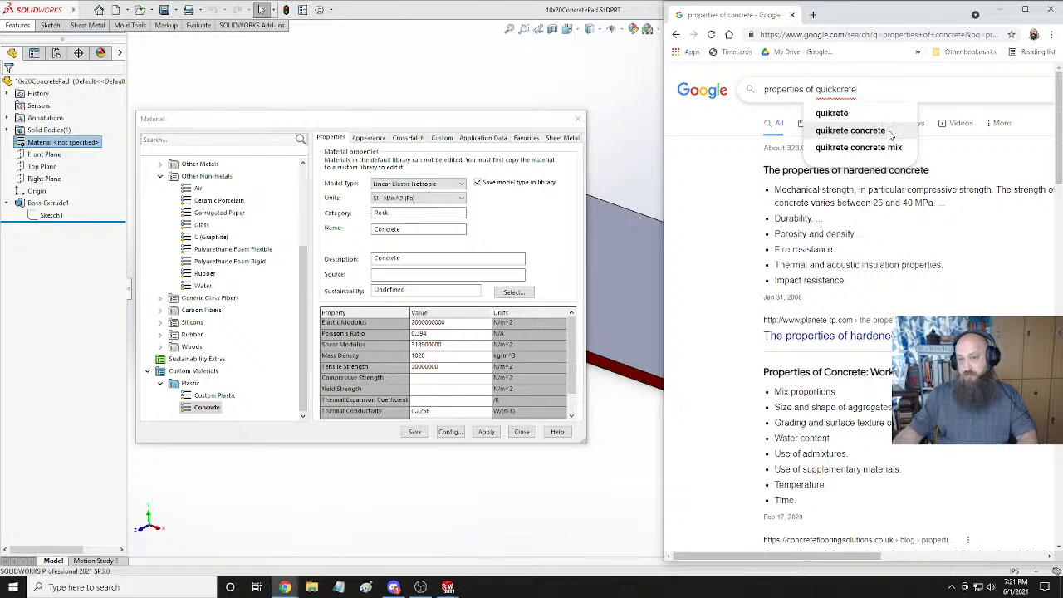
click(860, 112)
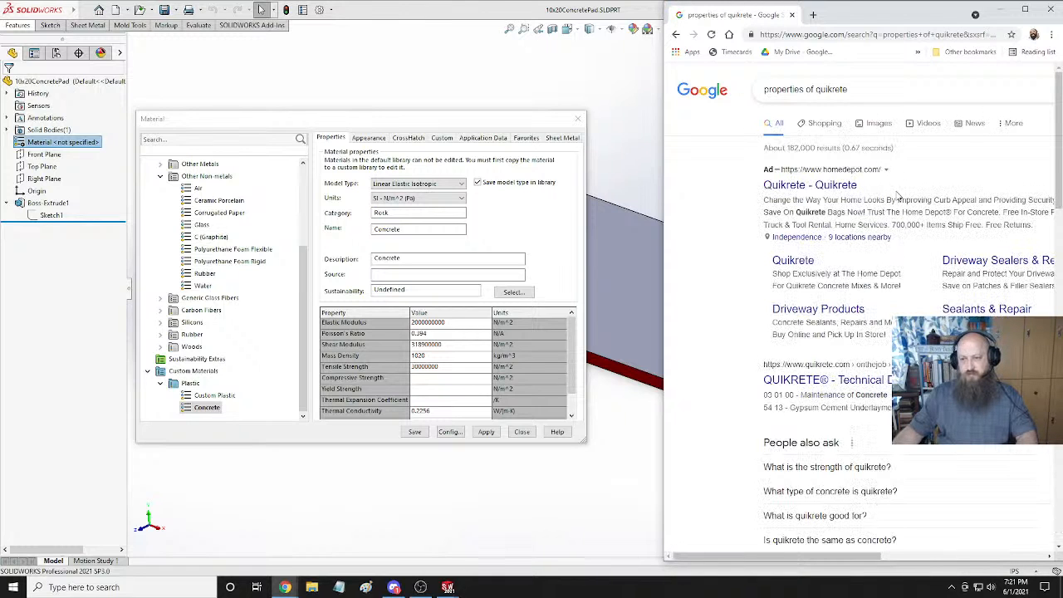
scroll(897, 196, down, 1)
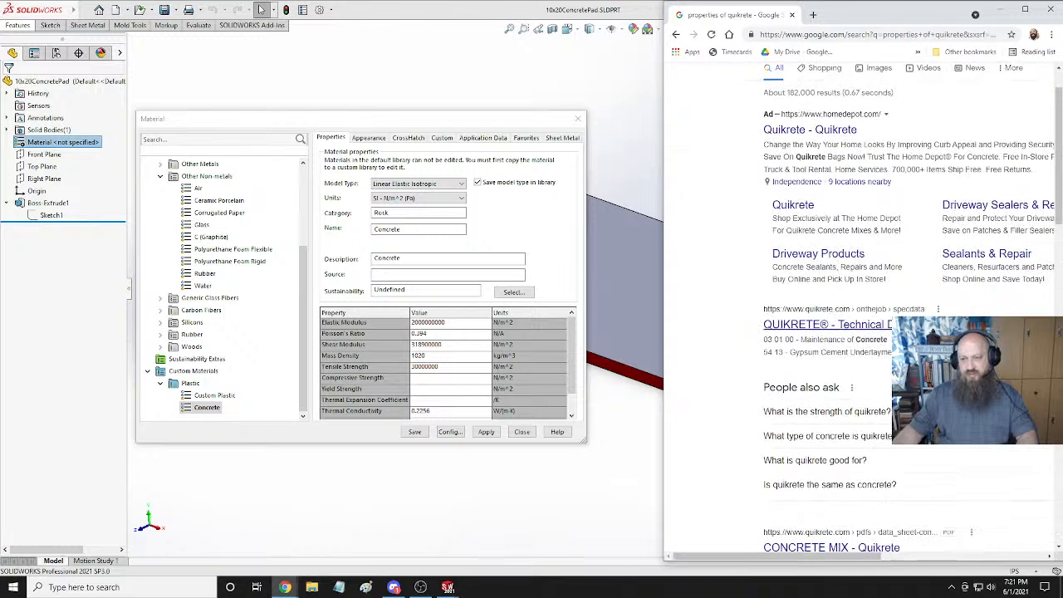
Open Quikrete's technical data page and bring up the data sheet for QUIKRETE 5000 High Early Strength Concrete Mix.
click(857, 325)
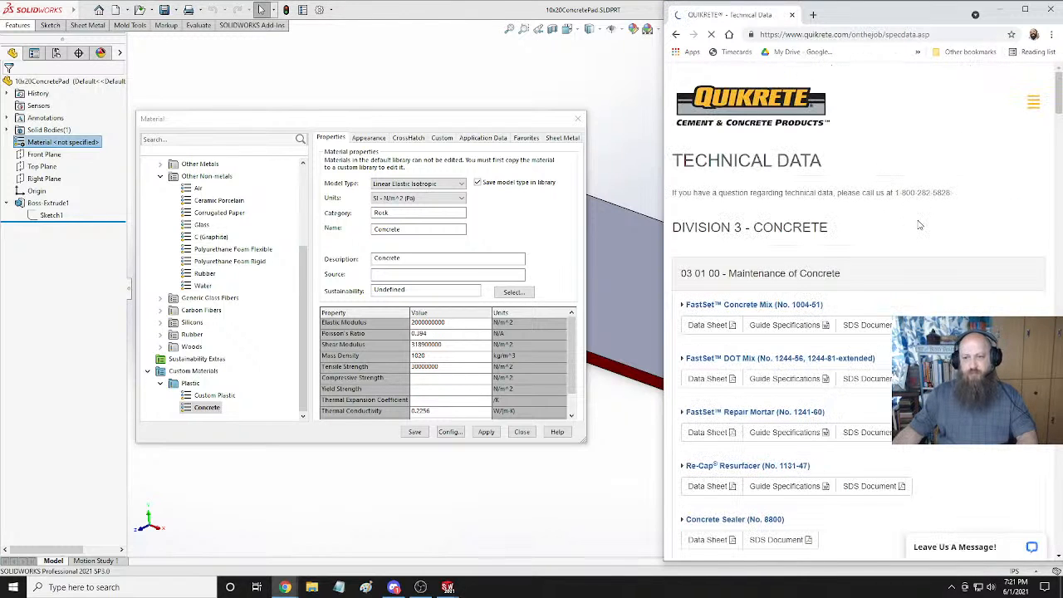
scroll(887, 270, down, 2)
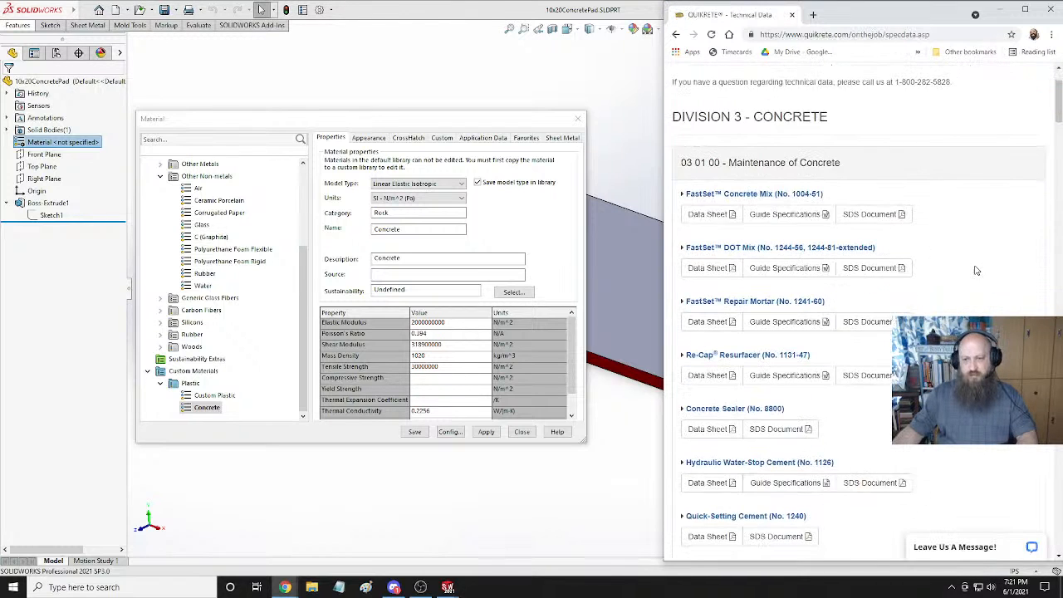
scroll(943, 266, up, 2)
scroll(943, 266, down, 2)
scroll(943, 266, down, 3)
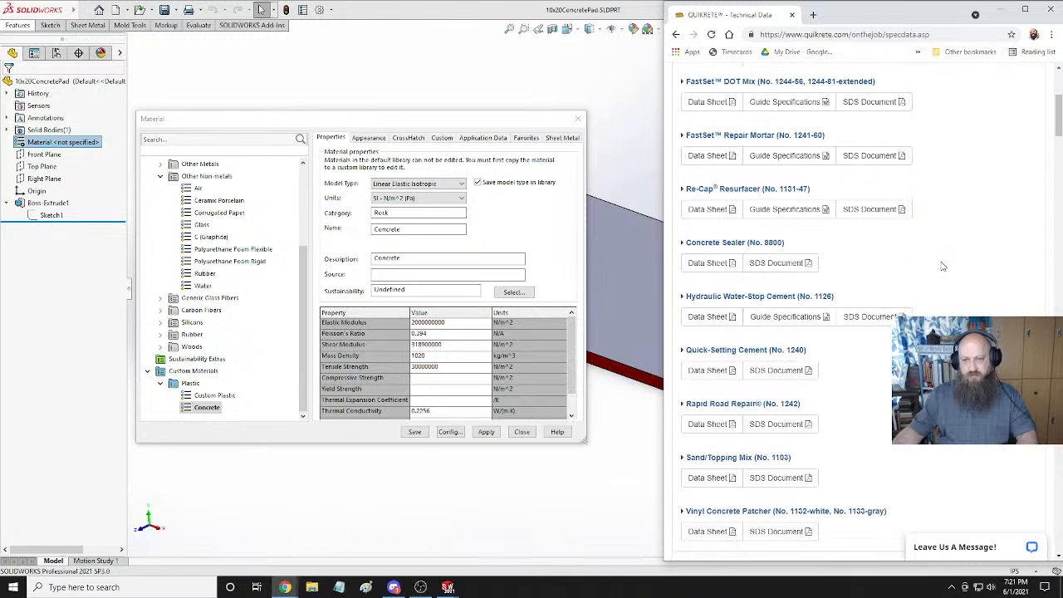
scroll(942, 266, down, 2)
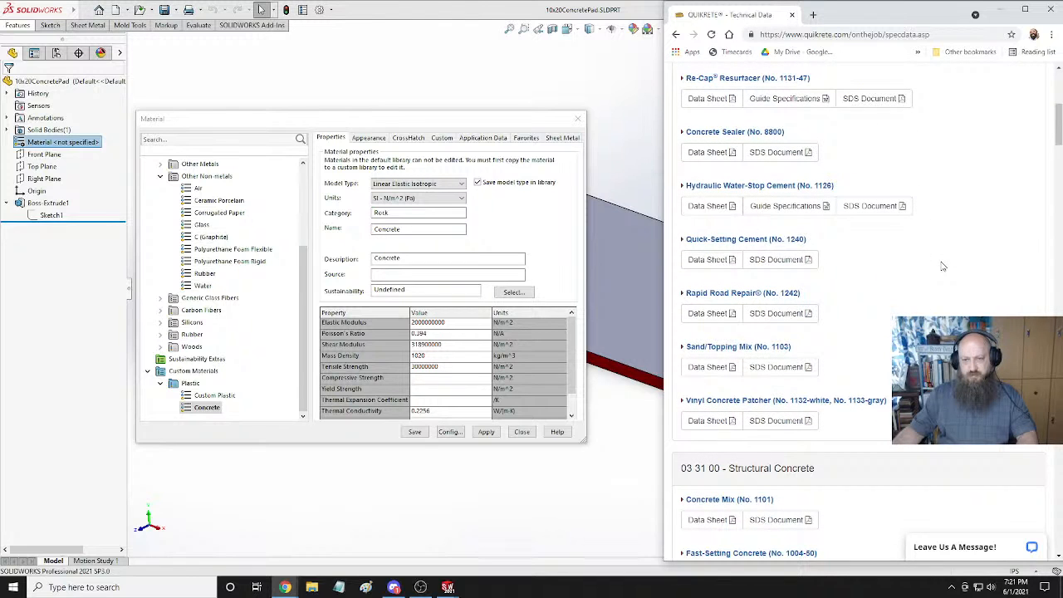
scroll(943, 266, down, 2)
scroll(943, 265, down, 3)
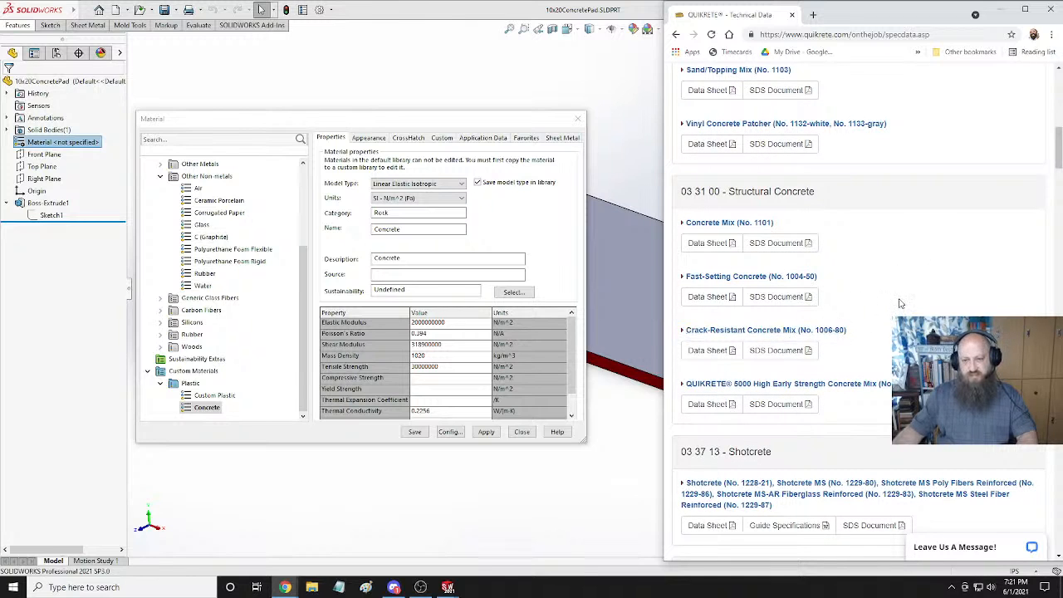
scroll(859, 313, down, 1)
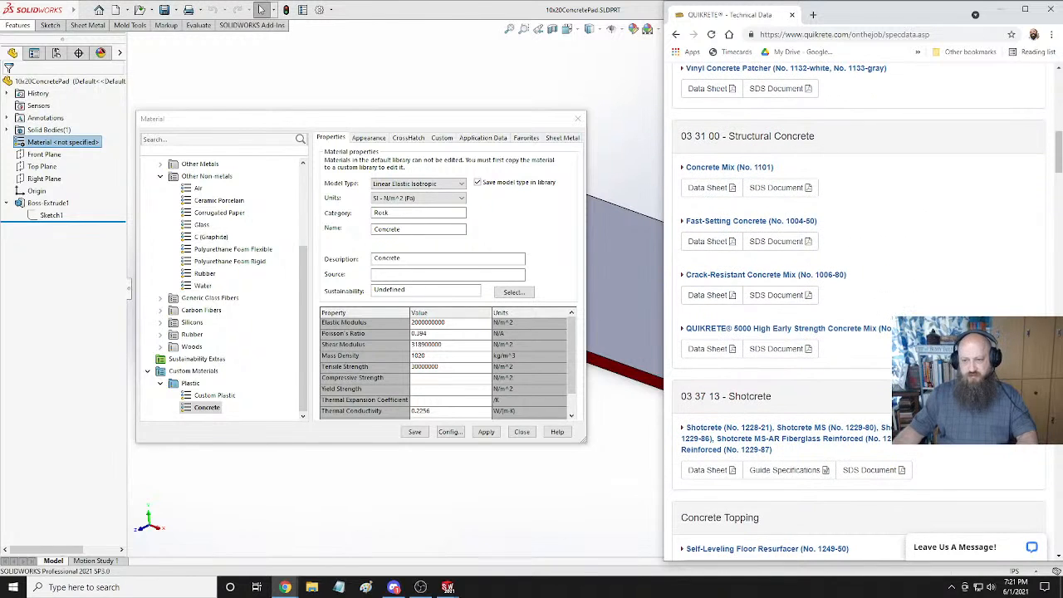
click(712, 349)
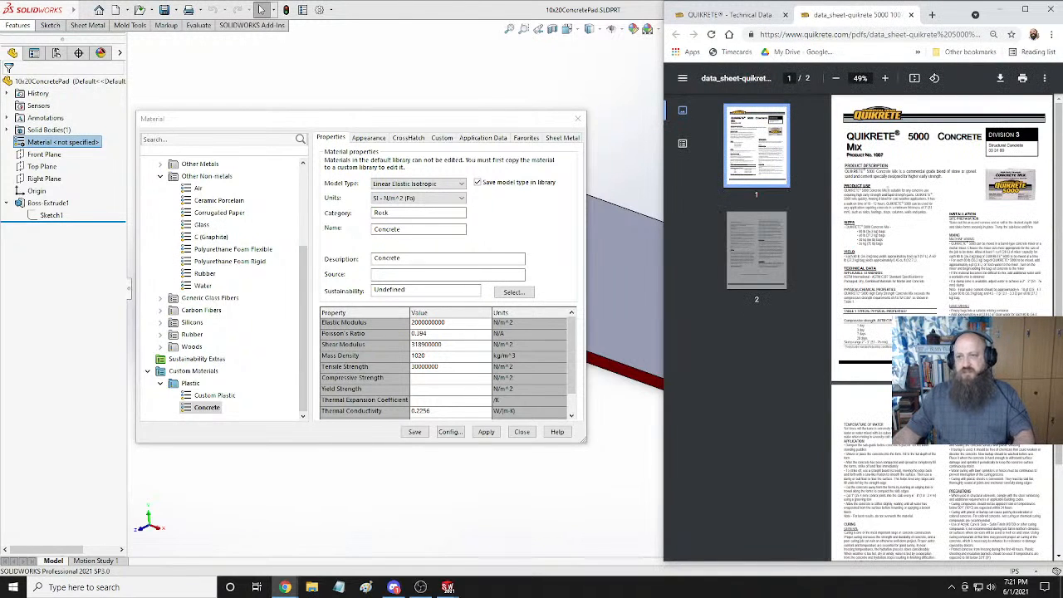
Enlarge the data sheet to 90% and examine its technical data and typical physical properties.
click(885, 77)
click(885, 77)
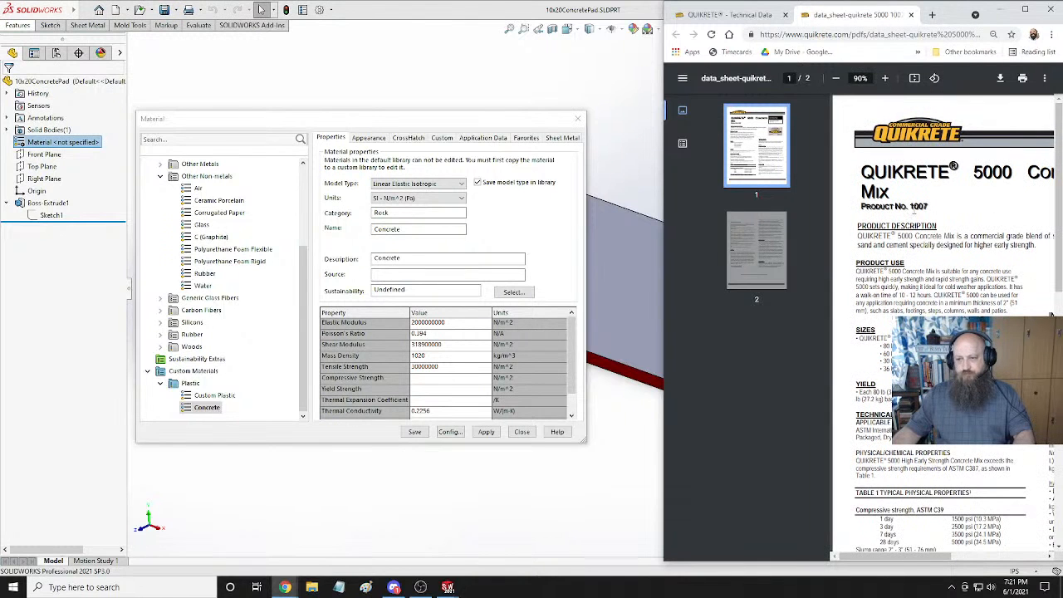
scroll(896, 260, down, 10)
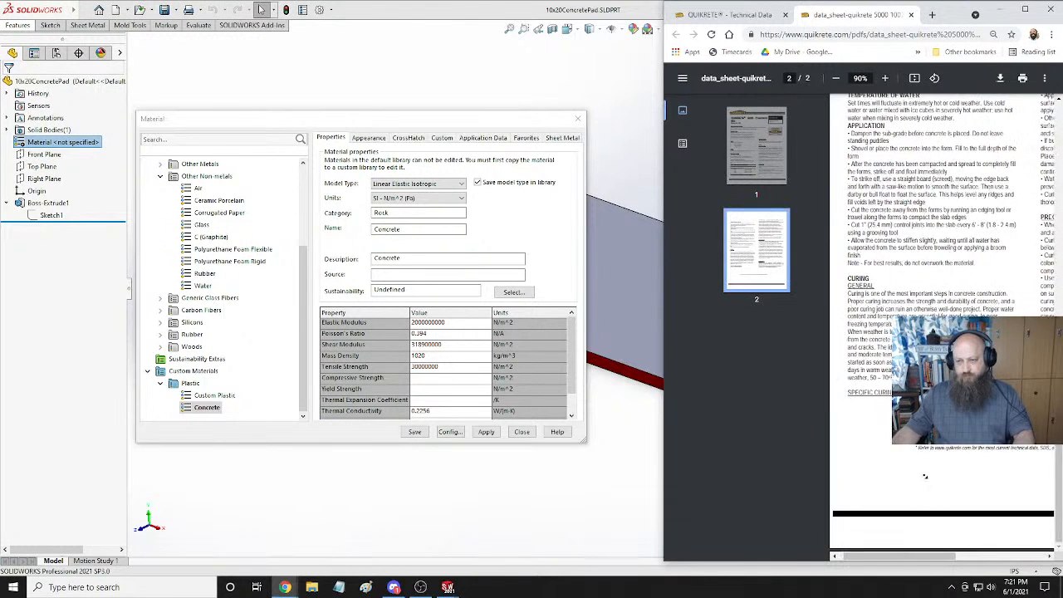
scroll(968, 189, up, 1)
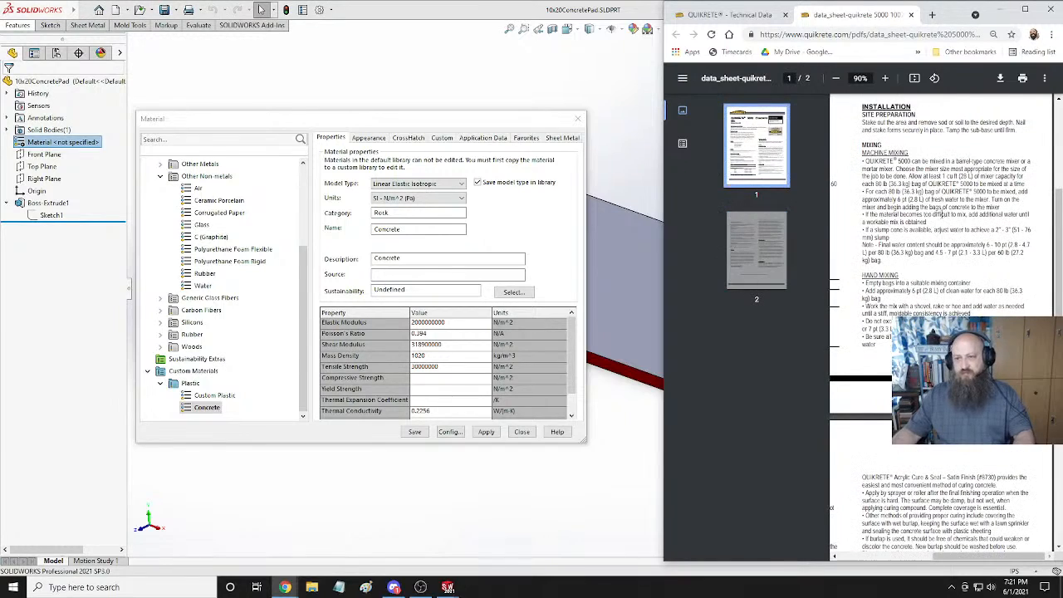
scroll(904, 214, left, 5)
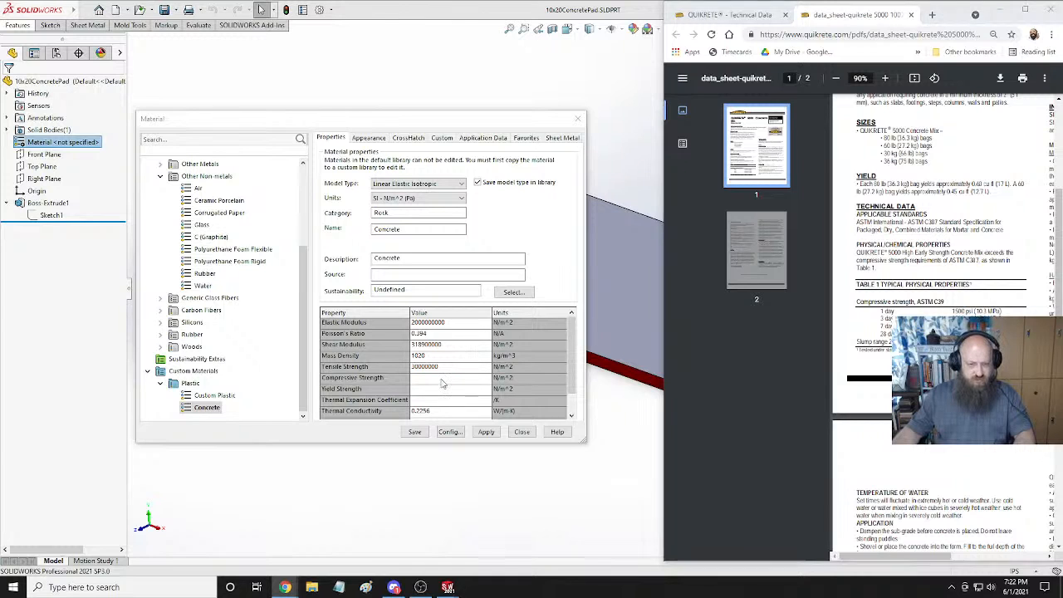
Switch to SOLIDWORKS and check the entry options for the Concrete material's compressive strength.
click(442, 381)
click(486, 379)
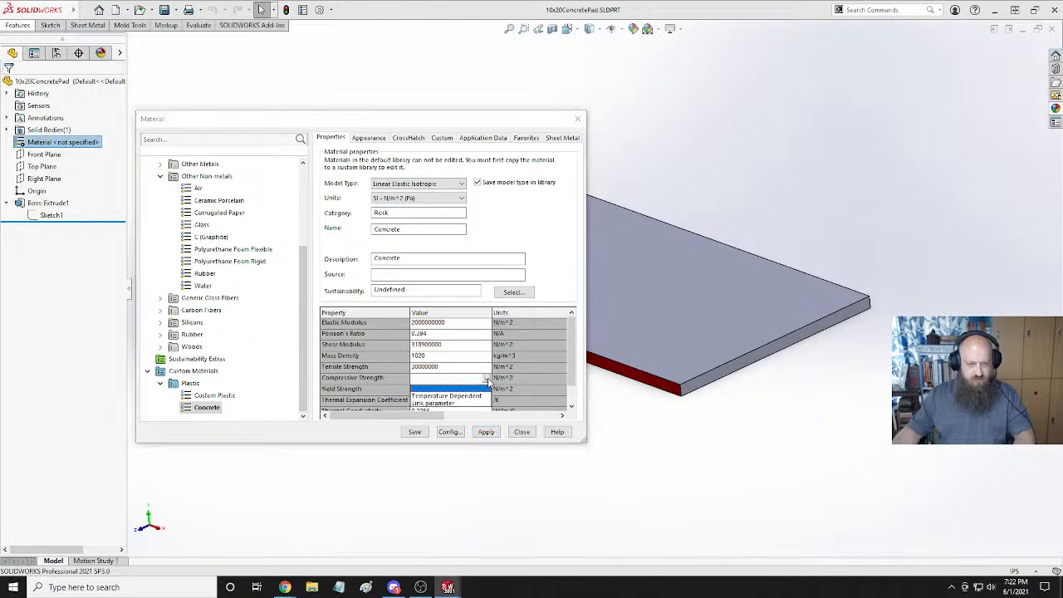
click(453, 388)
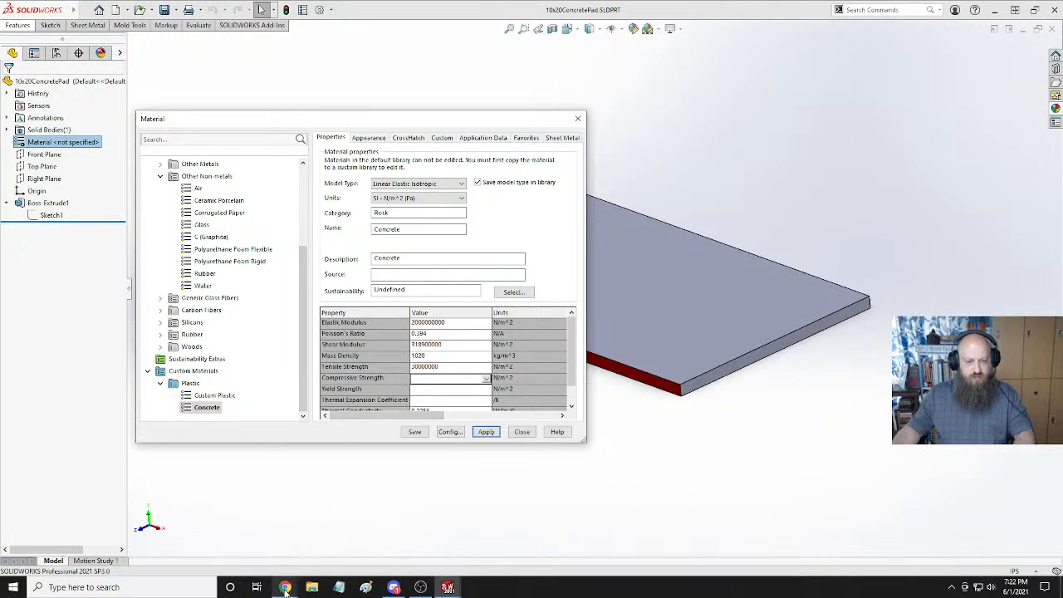
Recall the Quikrete data sheet in Chrome, minimize its window, and return to the SOLIDWORKS Material dialog.
mouse_move(285, 587)
click(270, 565)
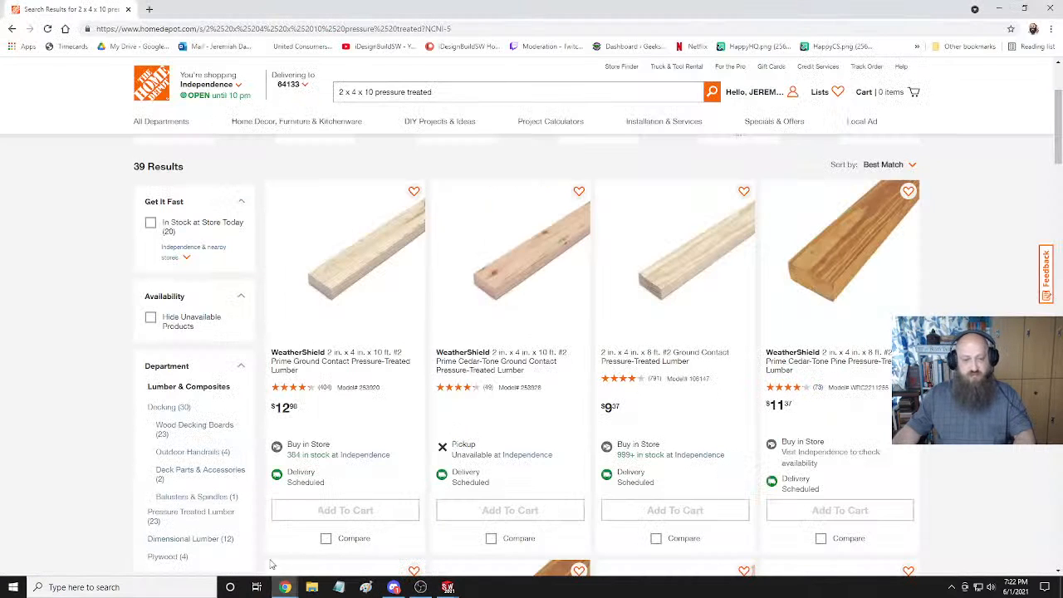
mouse_move(285, 587)
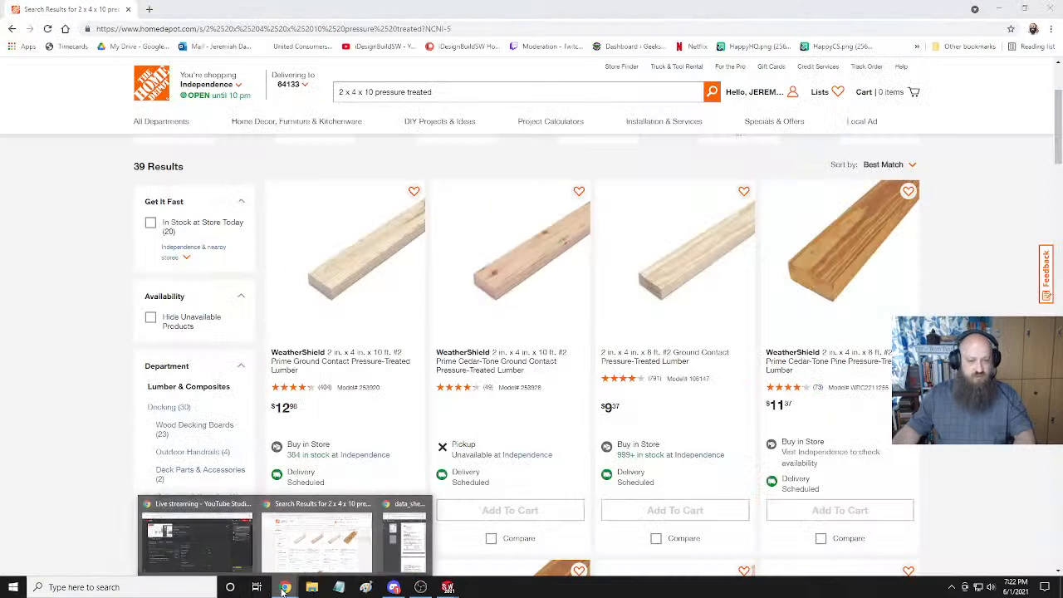
click(407, 541)
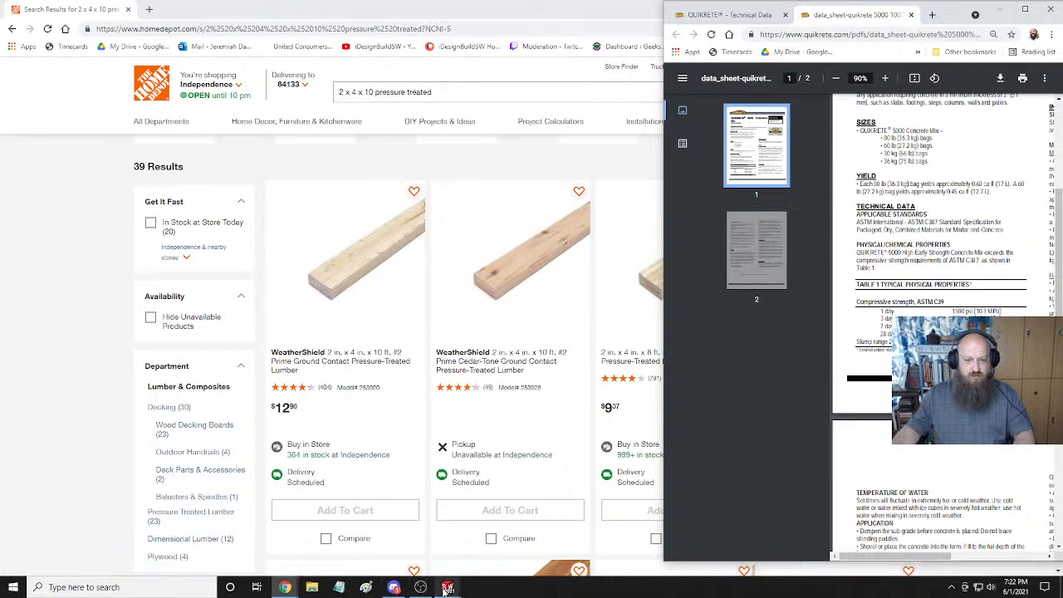
mouse_move(447, 589)
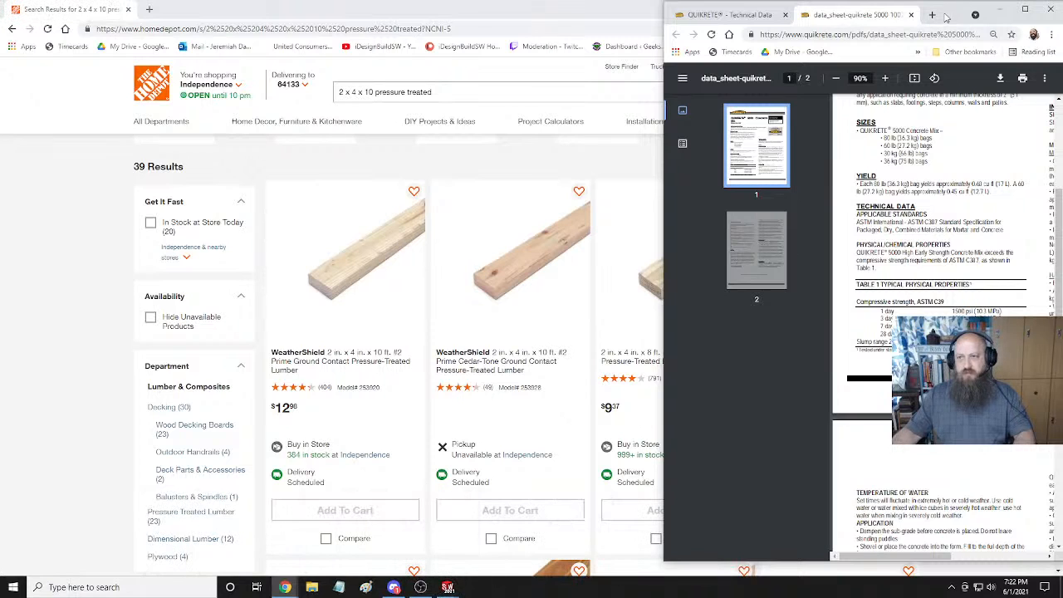
click(1000, 9)
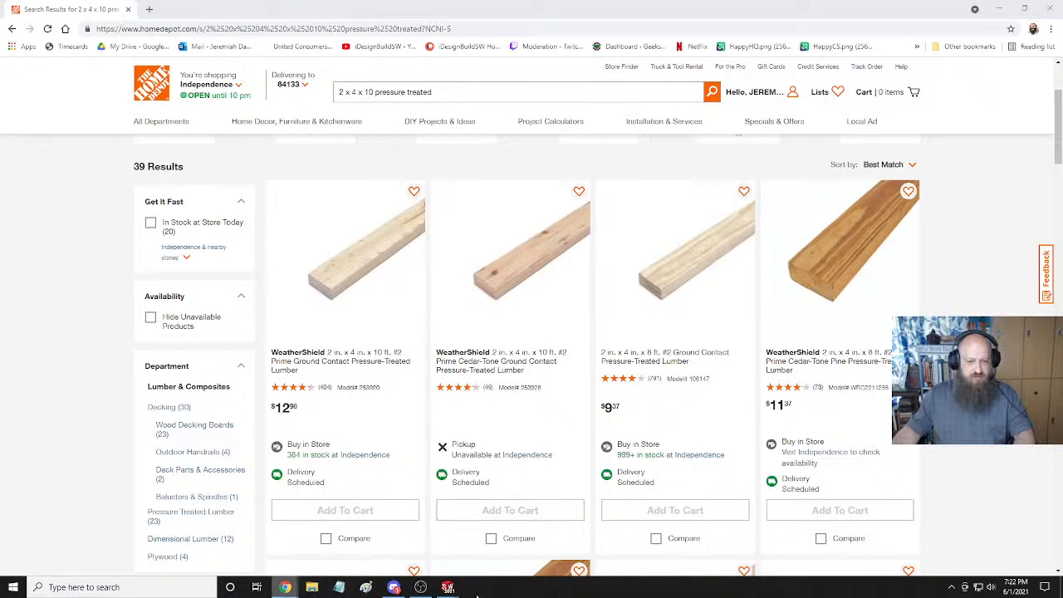
mouse_move(448, 588)
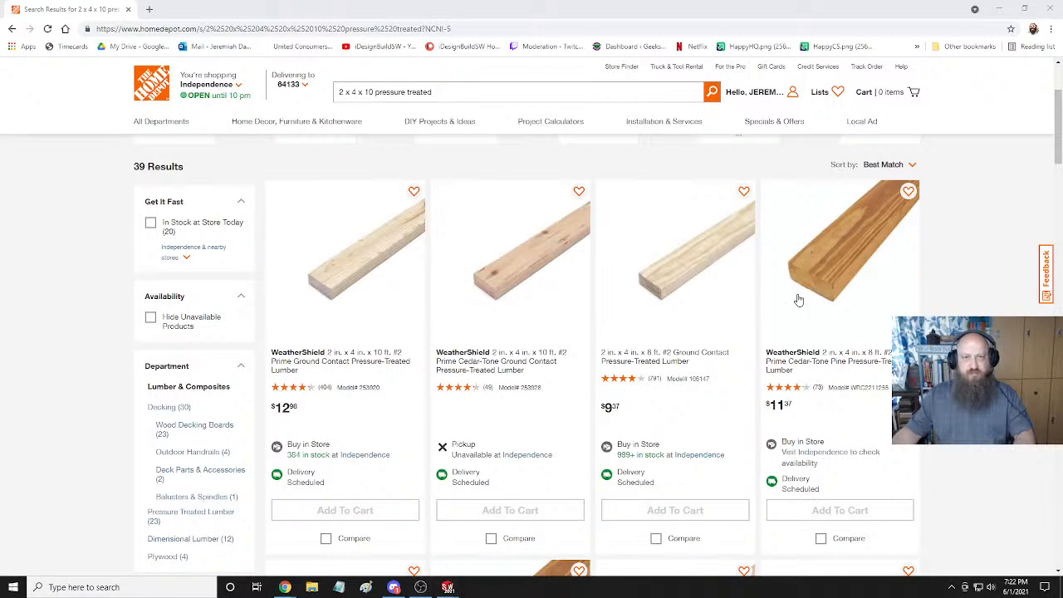
key(alt+Tab)
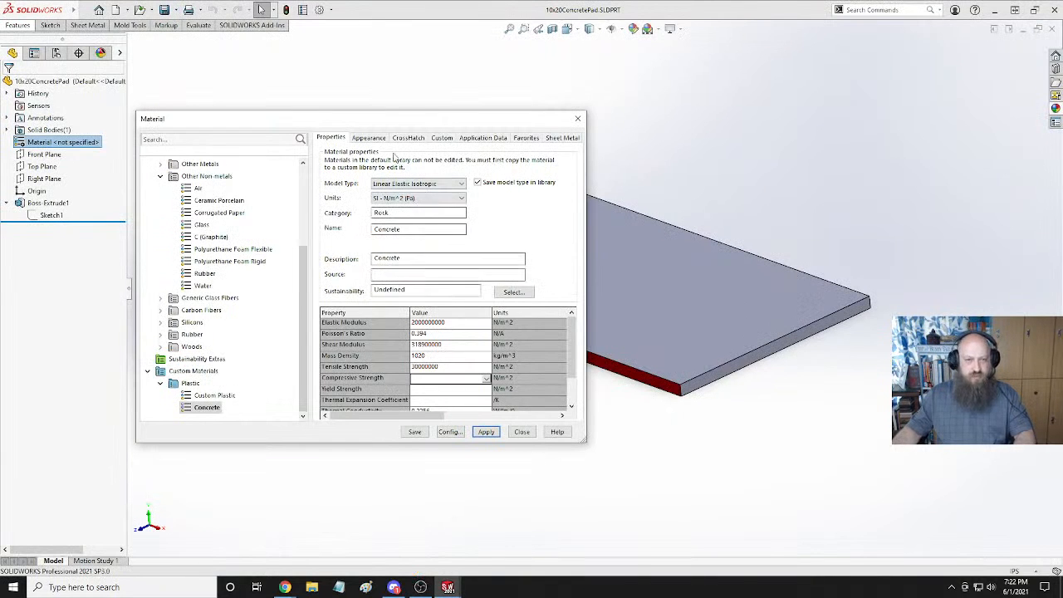
Move the Material dialog clear of the feature tree and review the Concrete material's compressive strength options and remaining properties.
drag(403, 119, 583, 90)
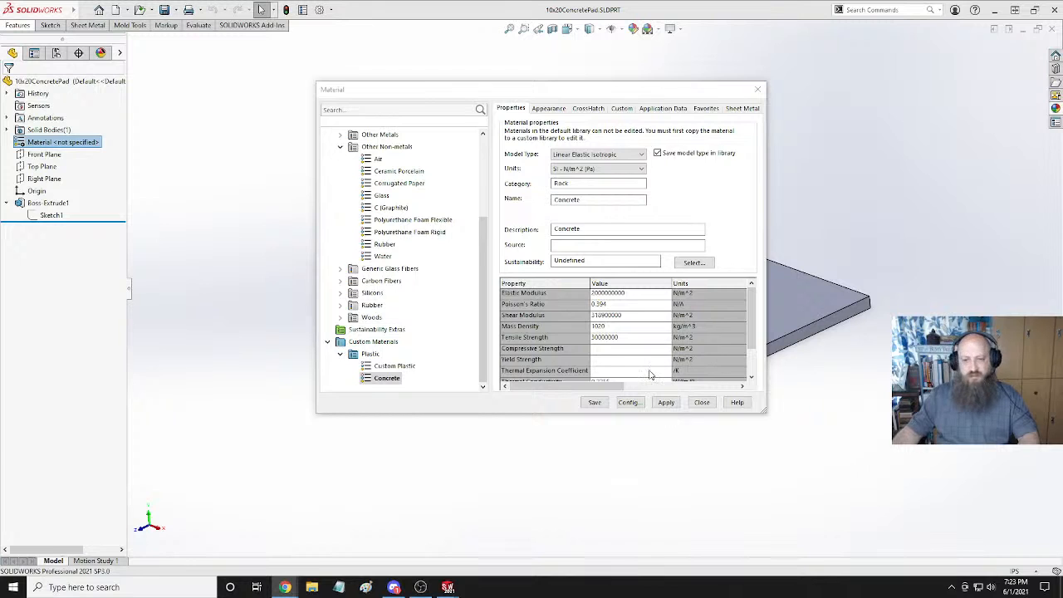
click(697, 349)
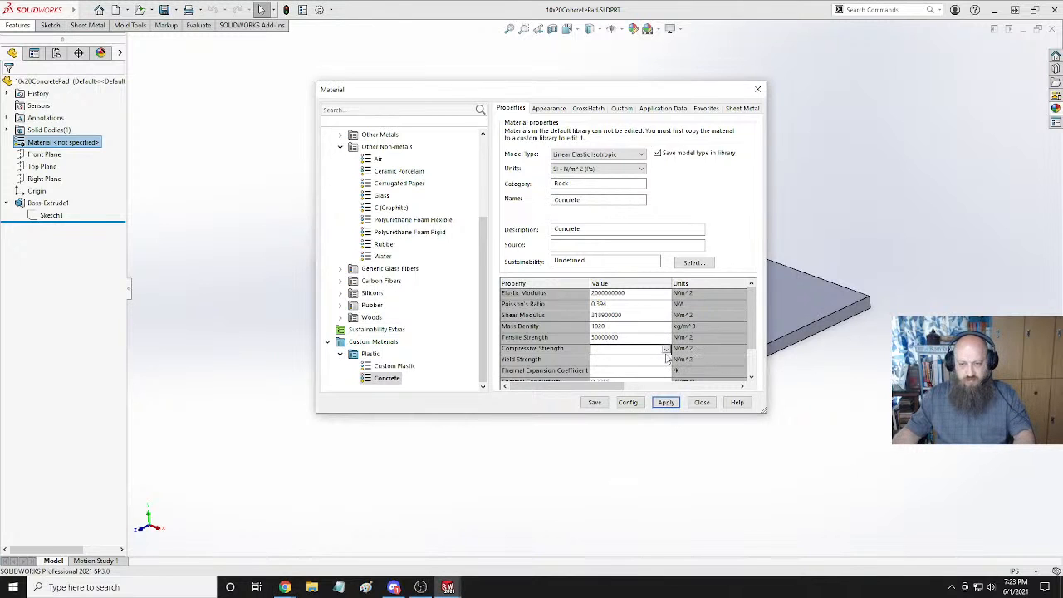
click(666, 350)
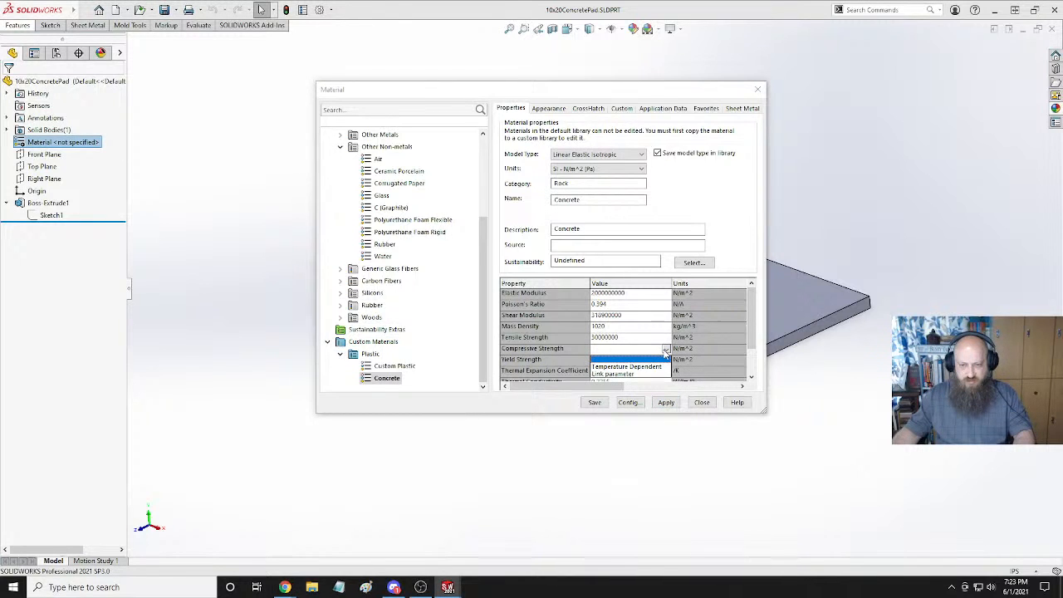
click(638, 348)
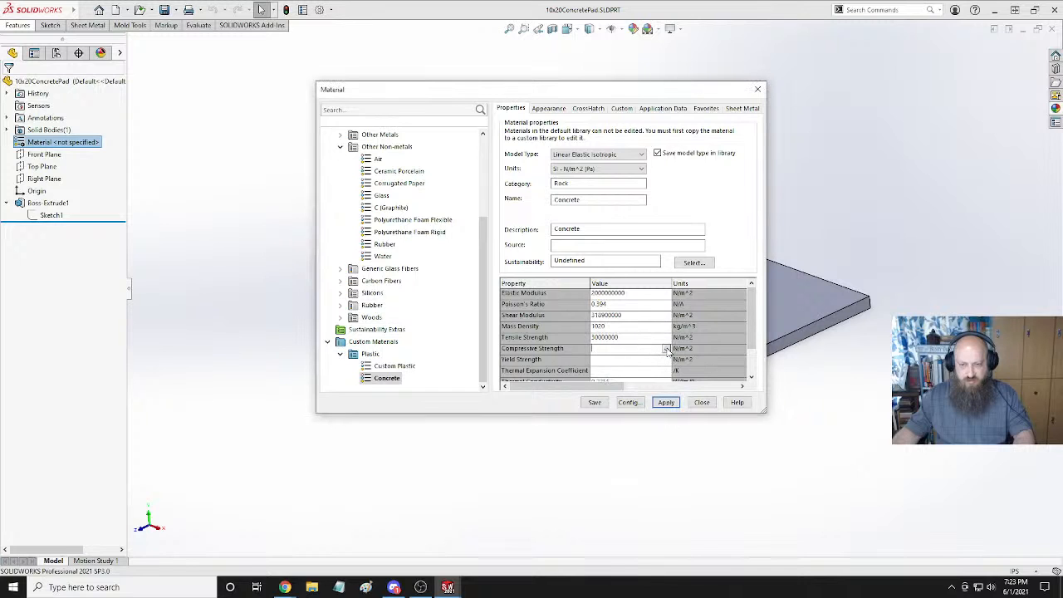
click(751, 355)
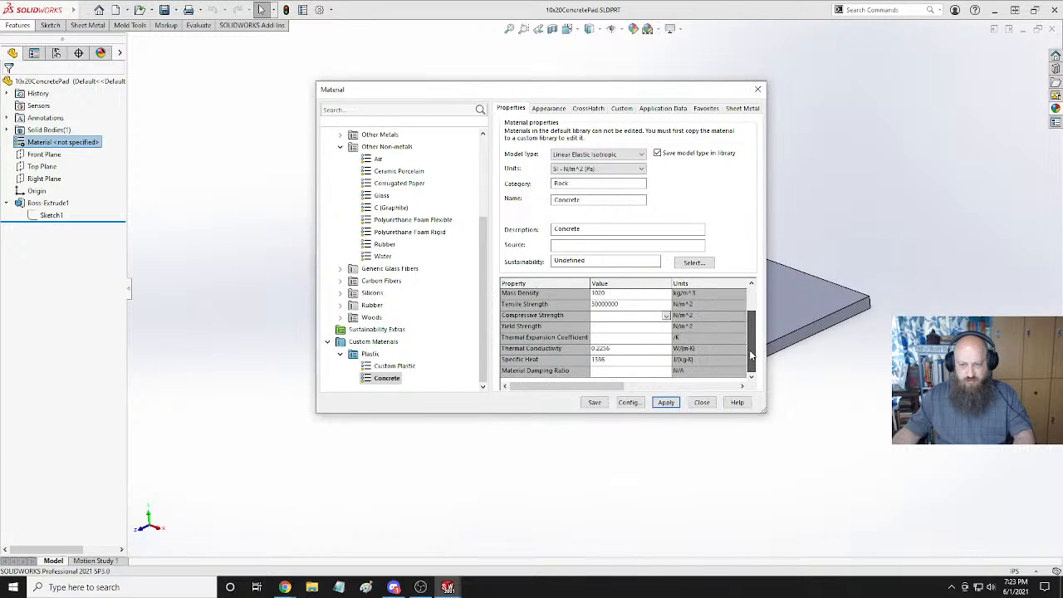
scroll(752, 353, up, 1)
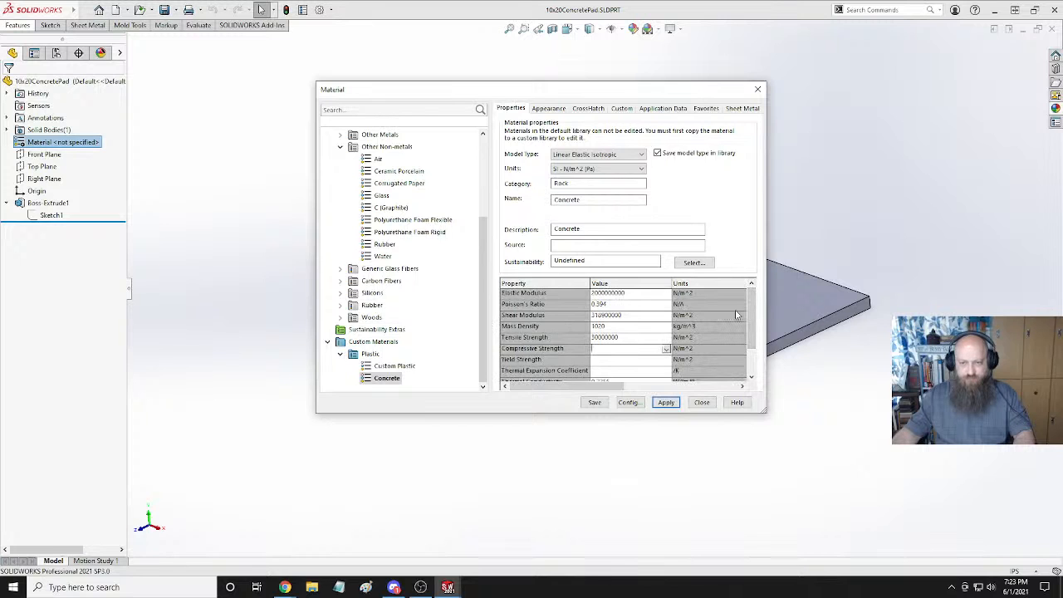
Close the Material dialog, saving the custom material changes to the library, and return to the 10x20Shed assembly.
click(704, 402)
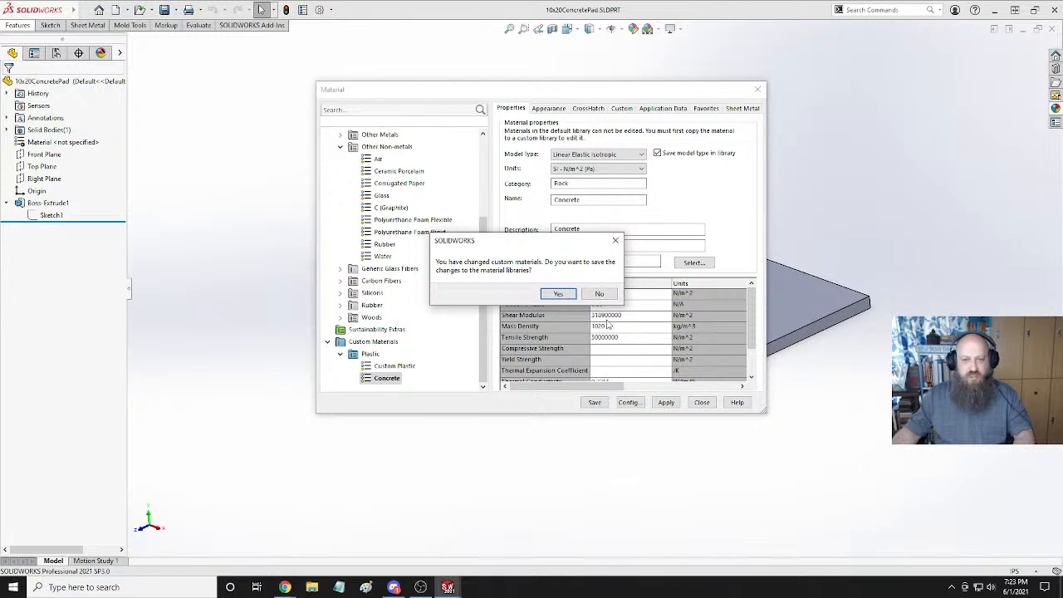
click(560, 294)
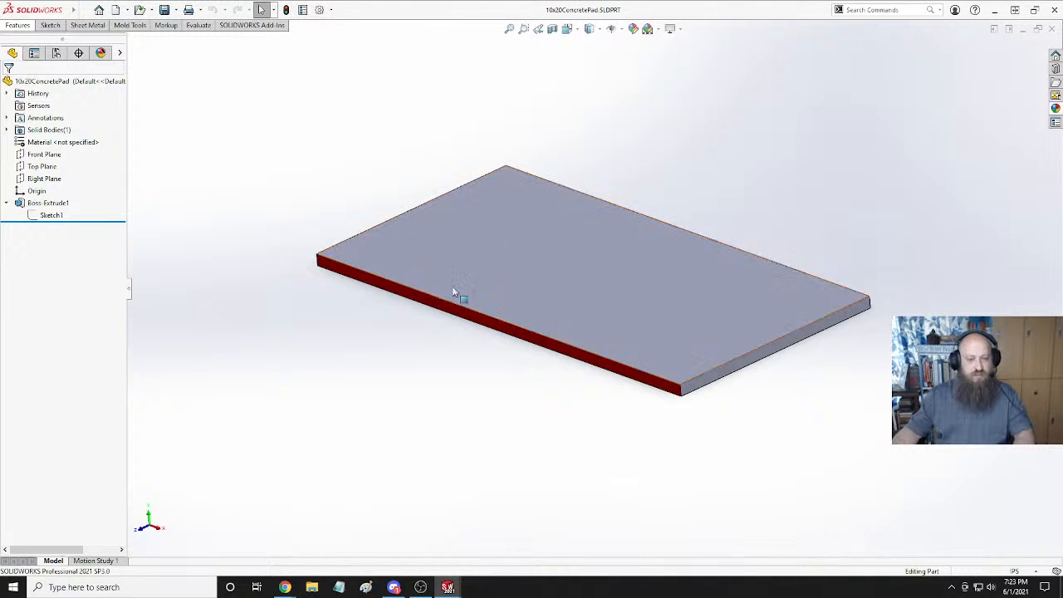
mouse_move(394, 588)
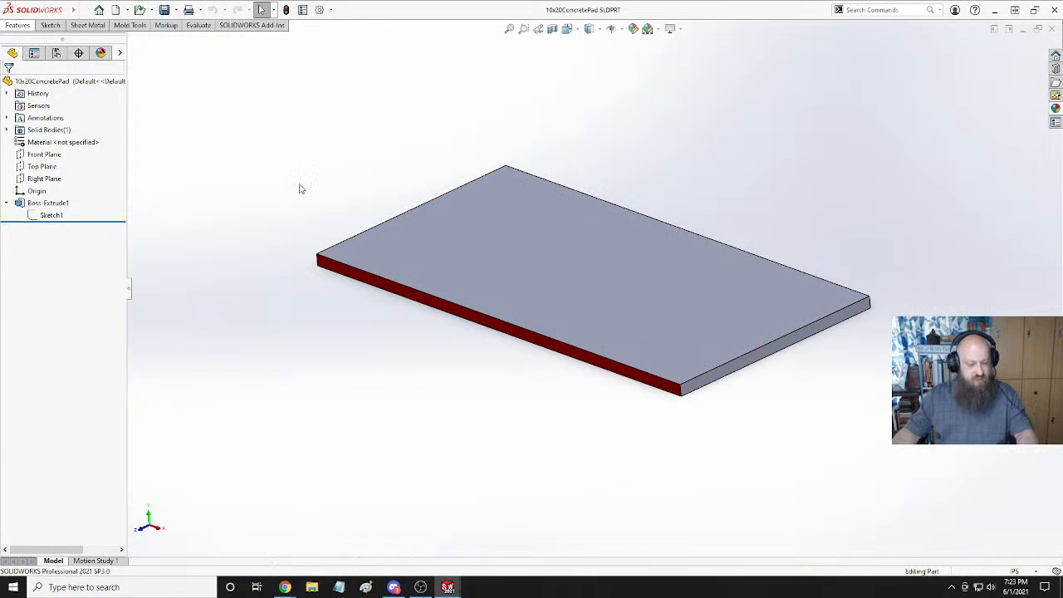
key(ctrl+Tab)
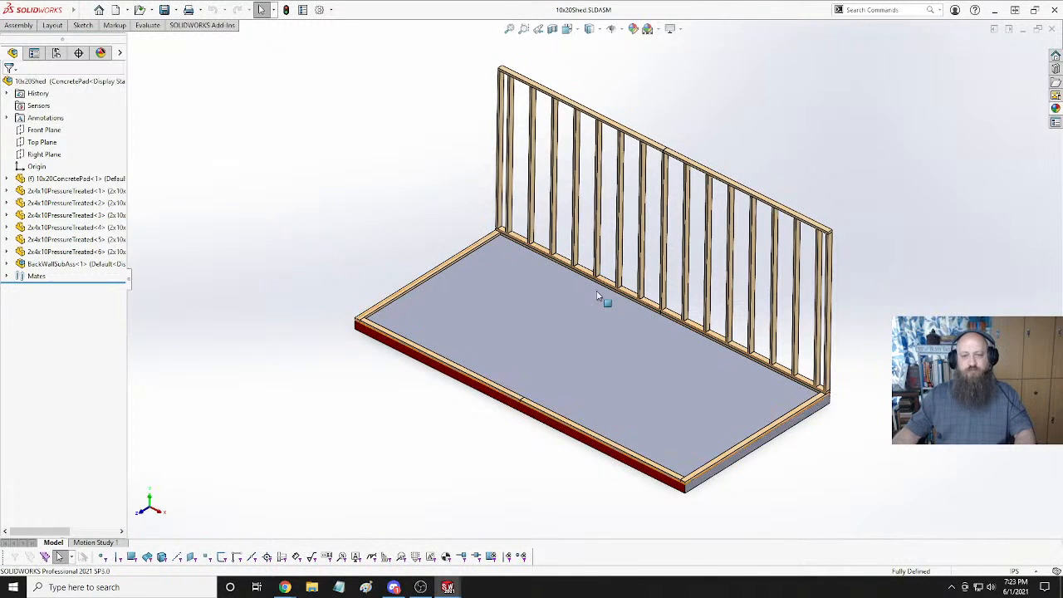
middle_drag(873, 310, 861, 284)
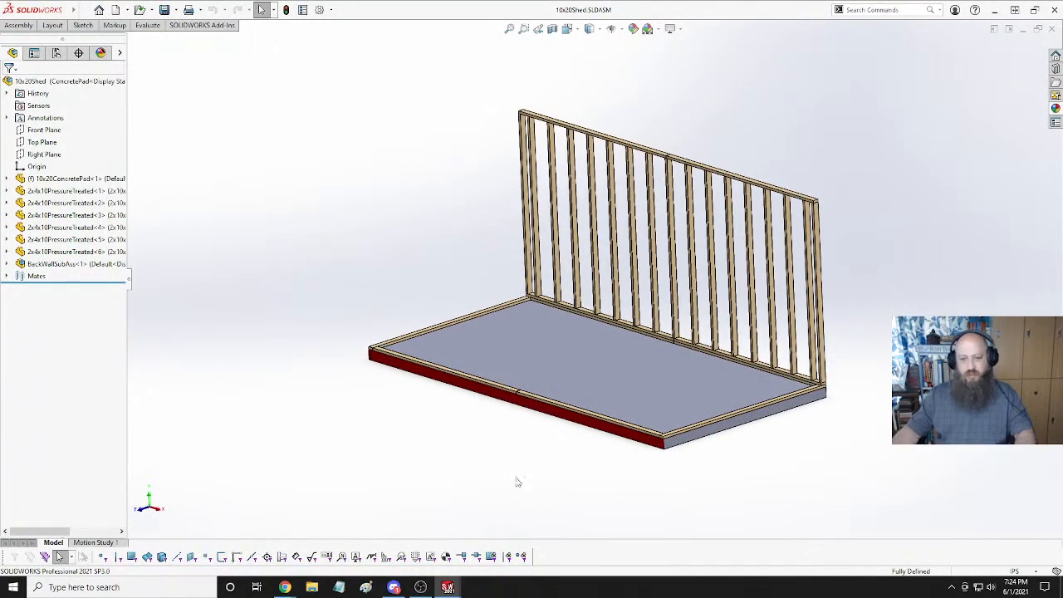
Switch to the Home Depot window in Chrome and search the store for "prefab door".
mouse_move(285, 587)
click(345, 532)
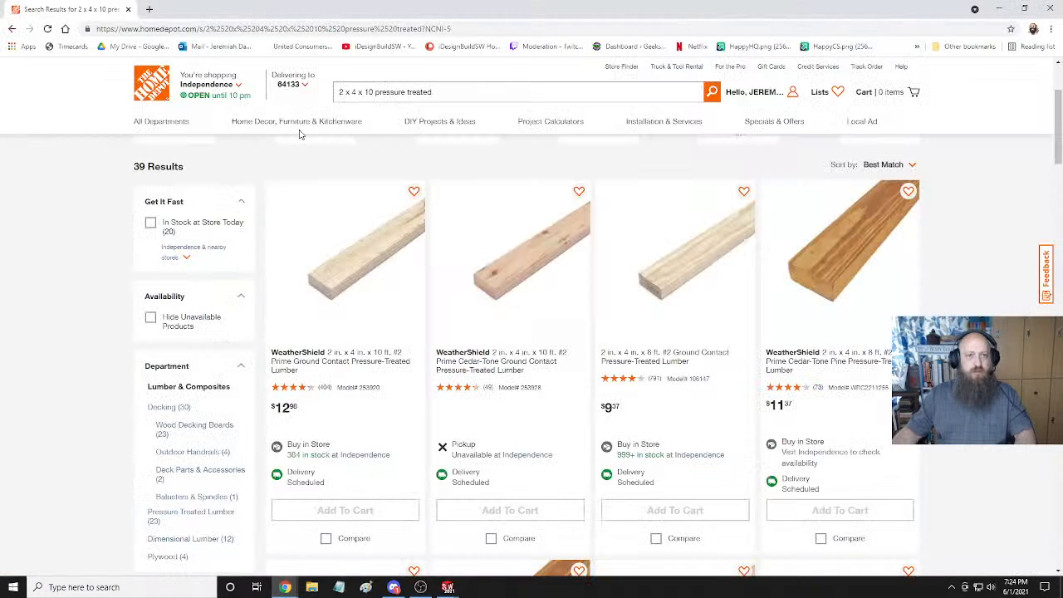
triple_click(475, 92)
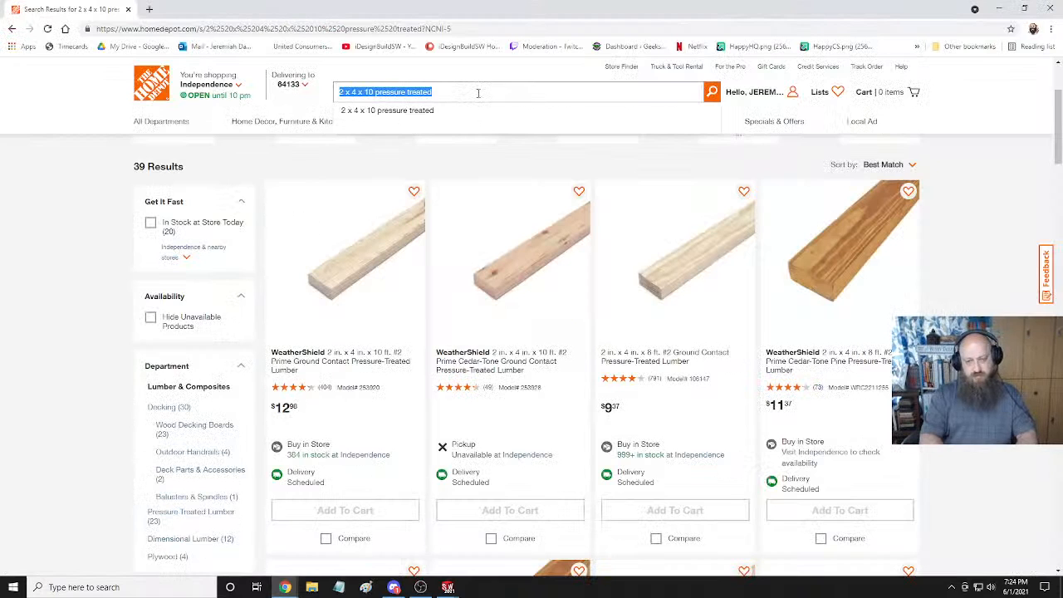
text(p)
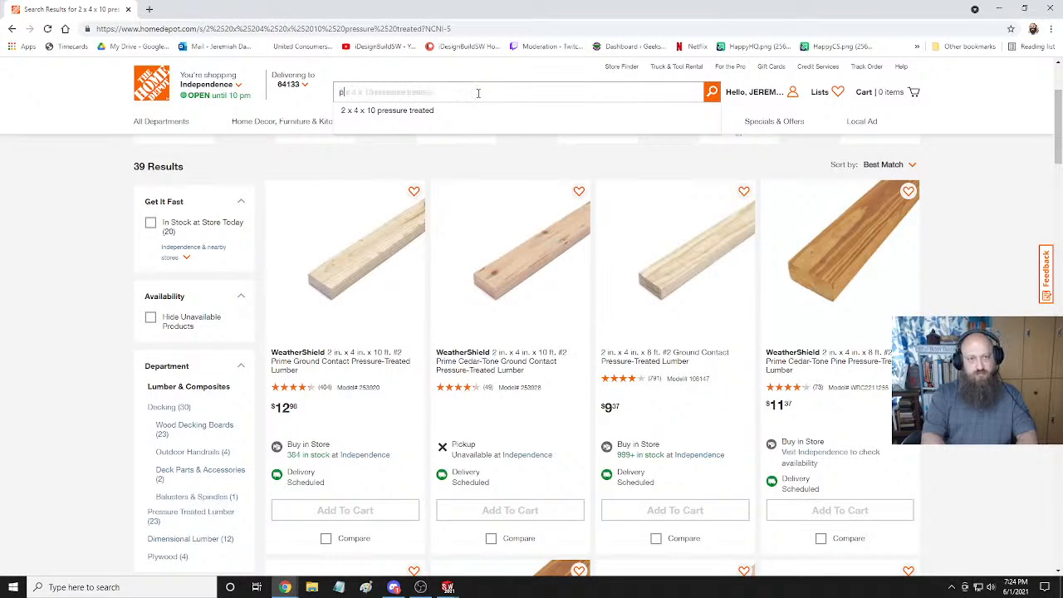
text(refab c)
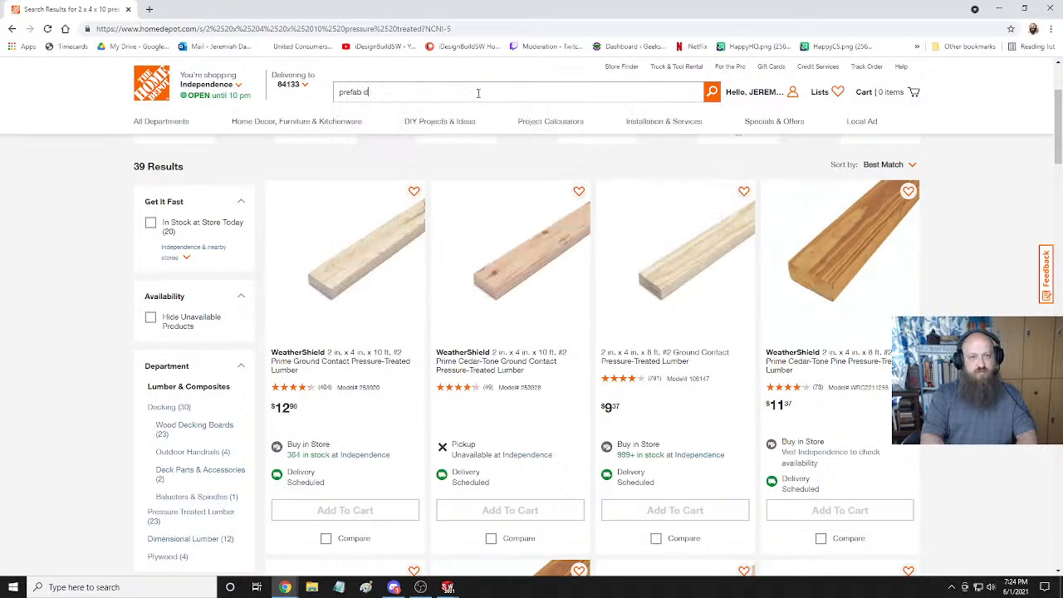
text(oor)
key(Return)
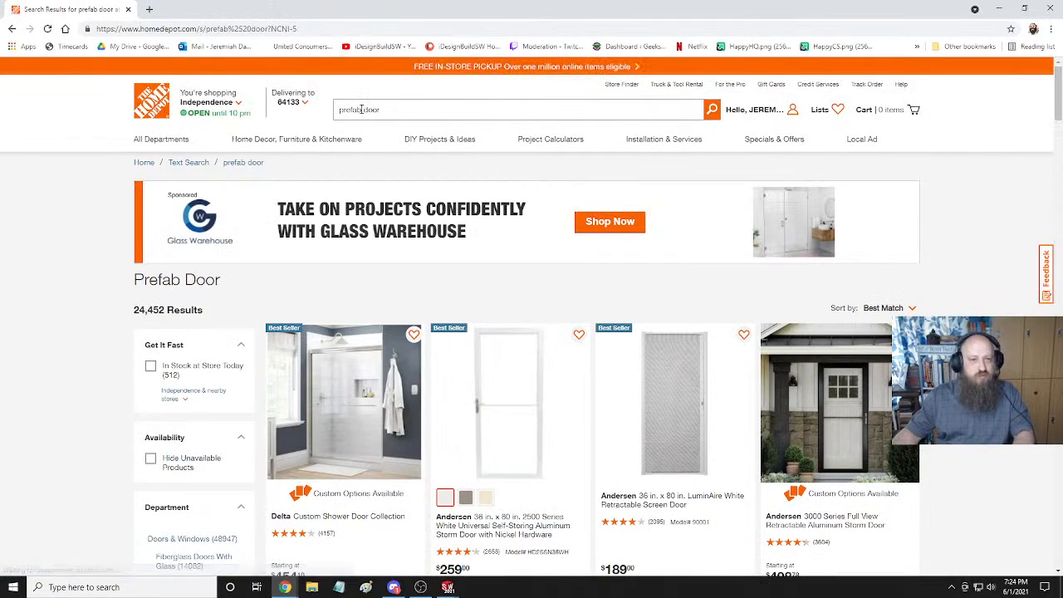
Change the search to "prehung door" and pick the suggested search "prehung exterior door".
drag(363, 109, 296, 116)
text(pr)
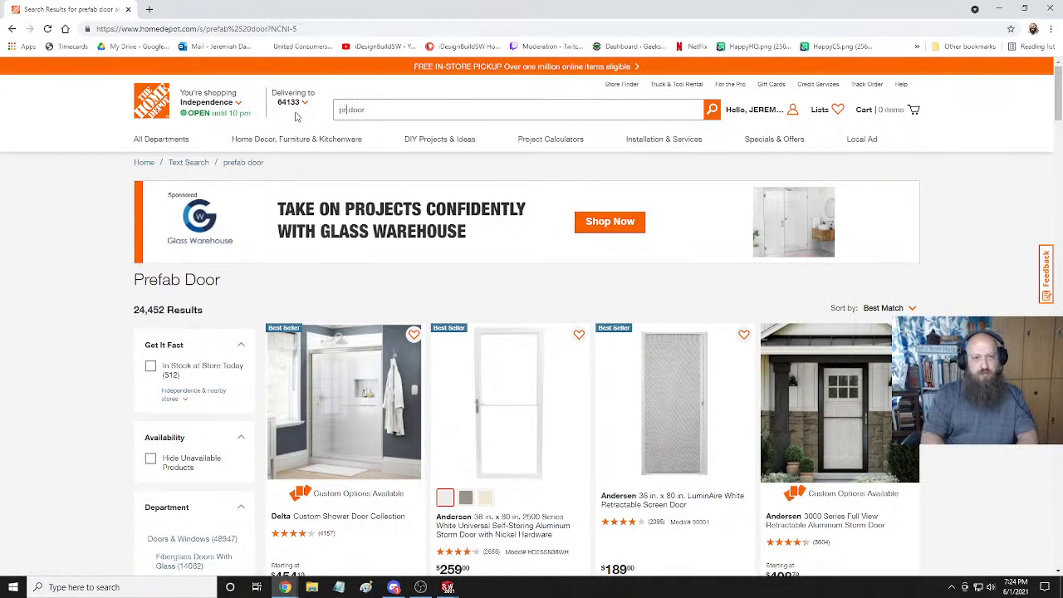
text(ehung)
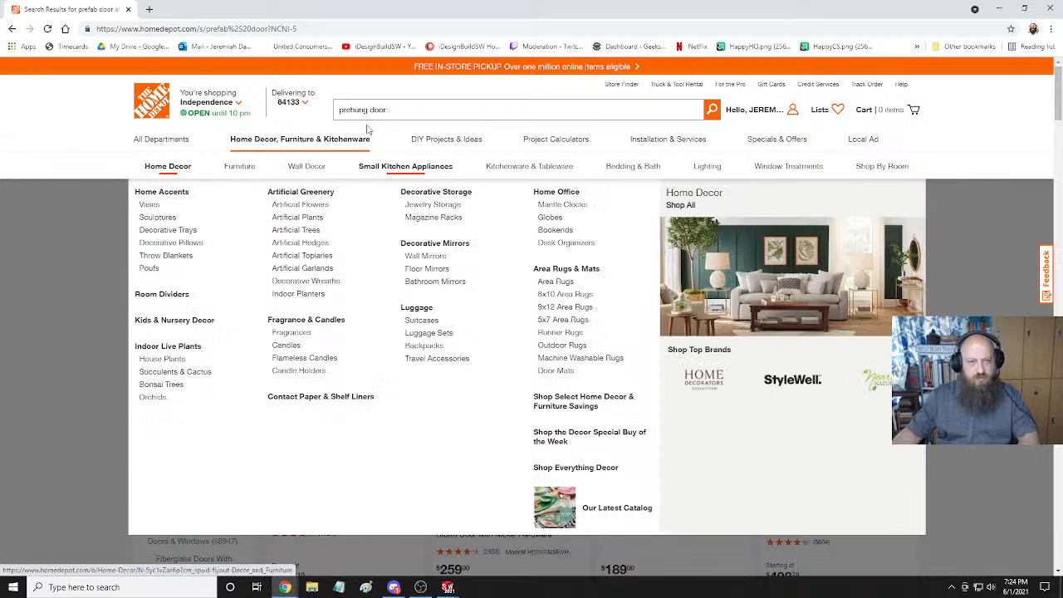
click(417, 109)
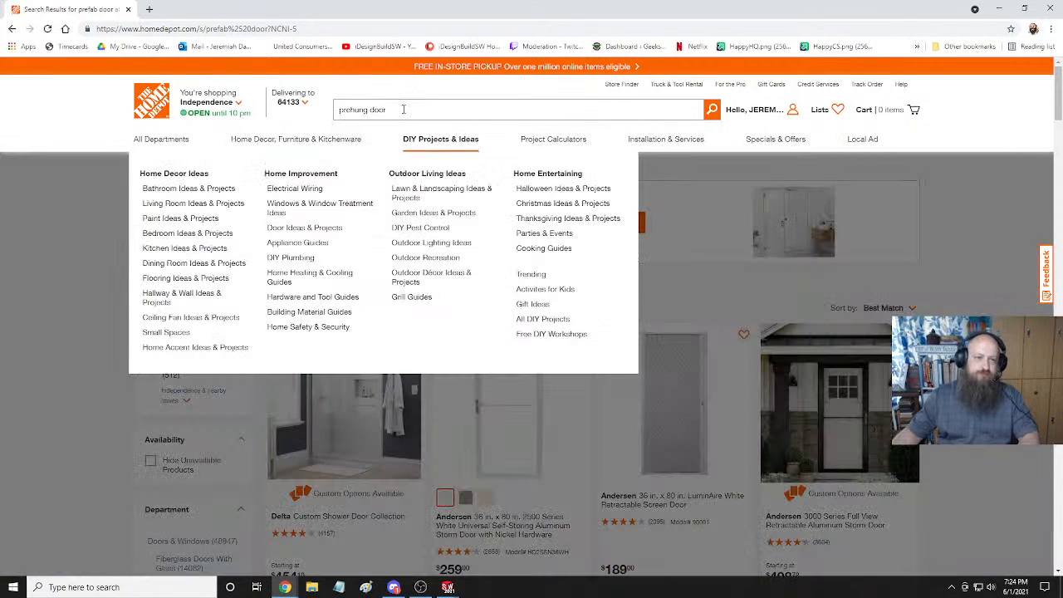
click(403, 109)
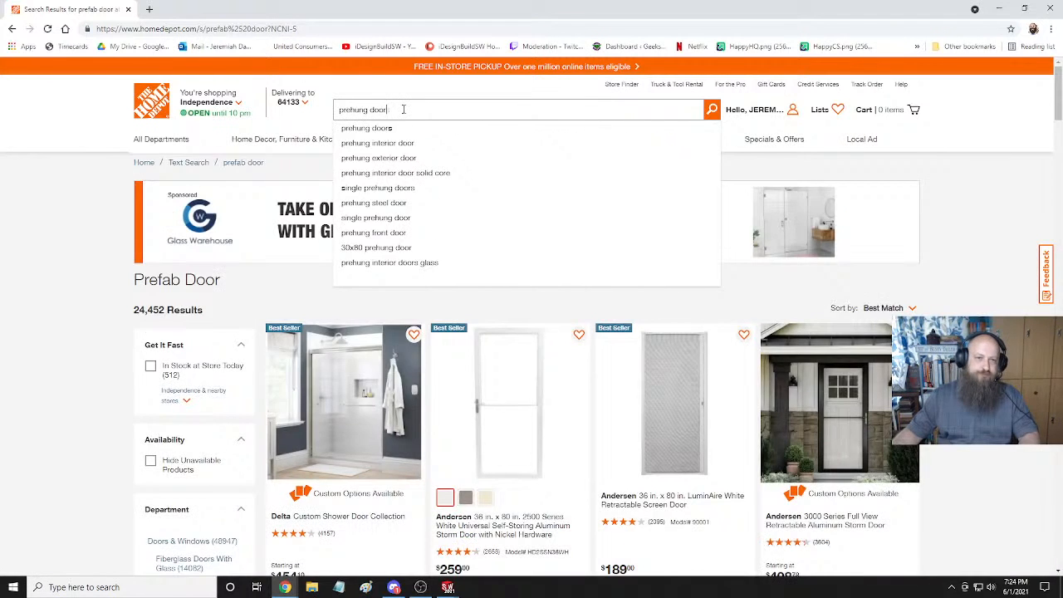
click(378, 160)
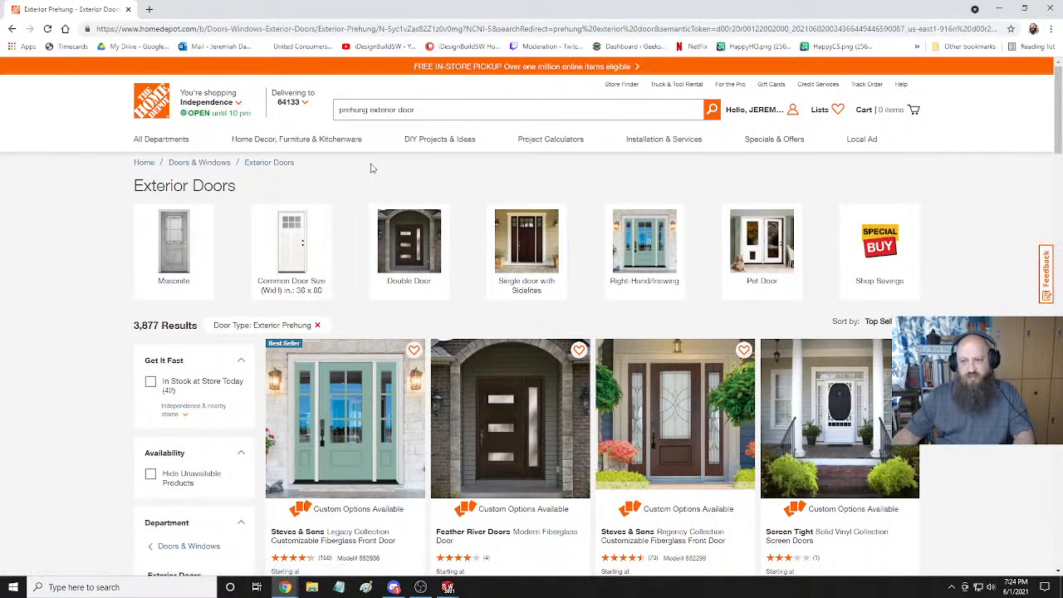
Check the Patio Doors category within the prehung exterior doors, and return to the full door results.
scroll(353, 200, down, 2)
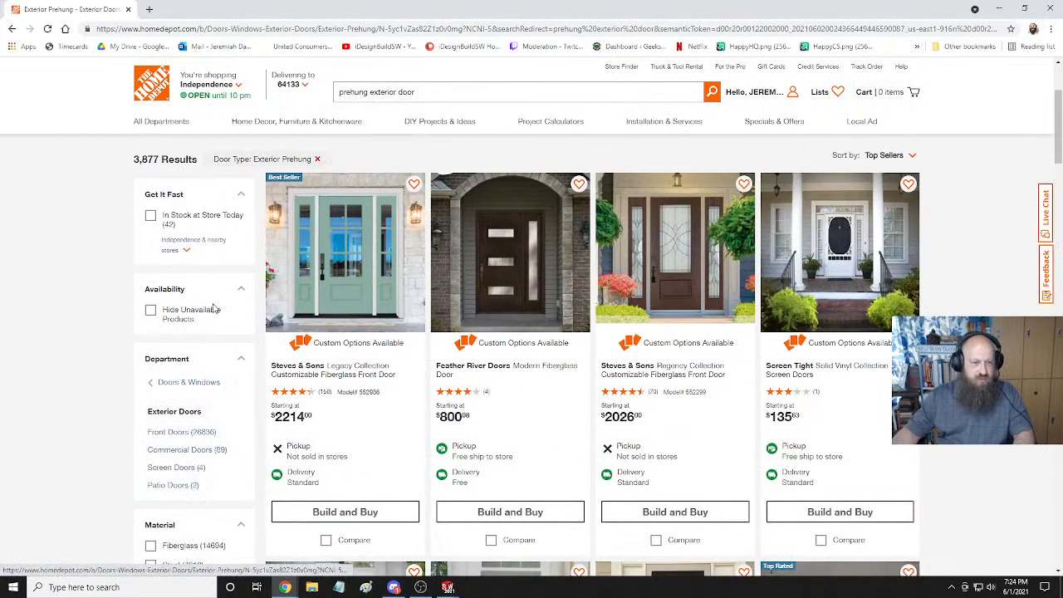
scroll(214, 309, down, 1)
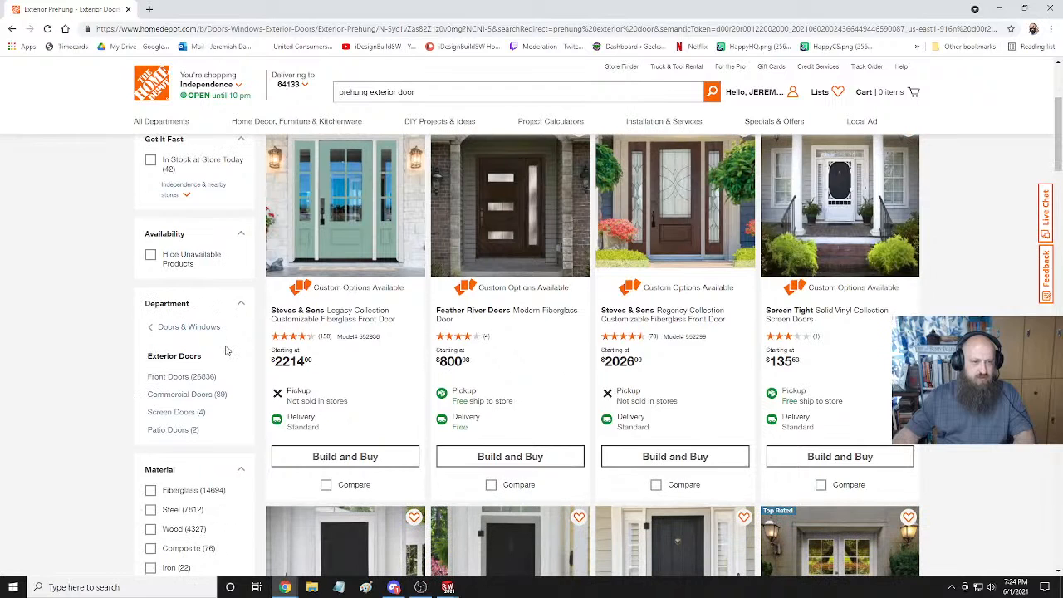
click(173, 431)
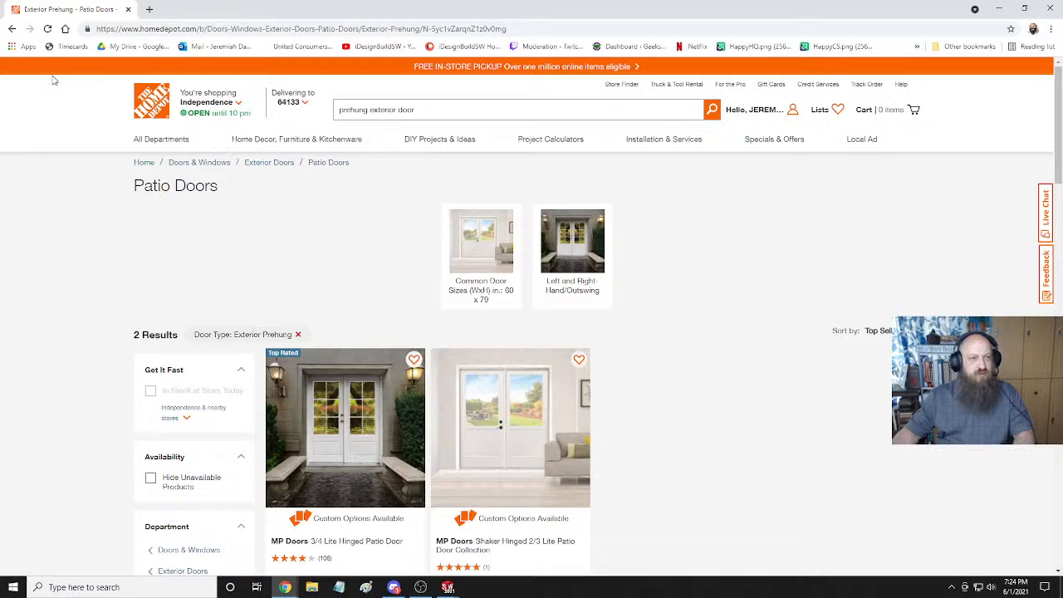
click(12, 28)
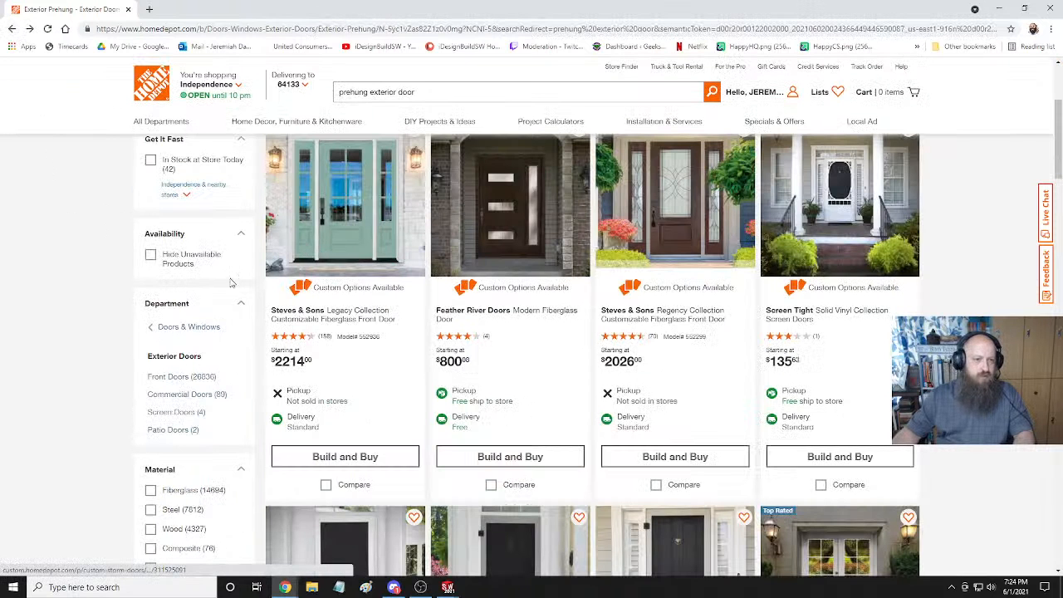
Filter the exterior doors to hide unavailable products and to the material Wood.
scroll(212, 294, down, 2)
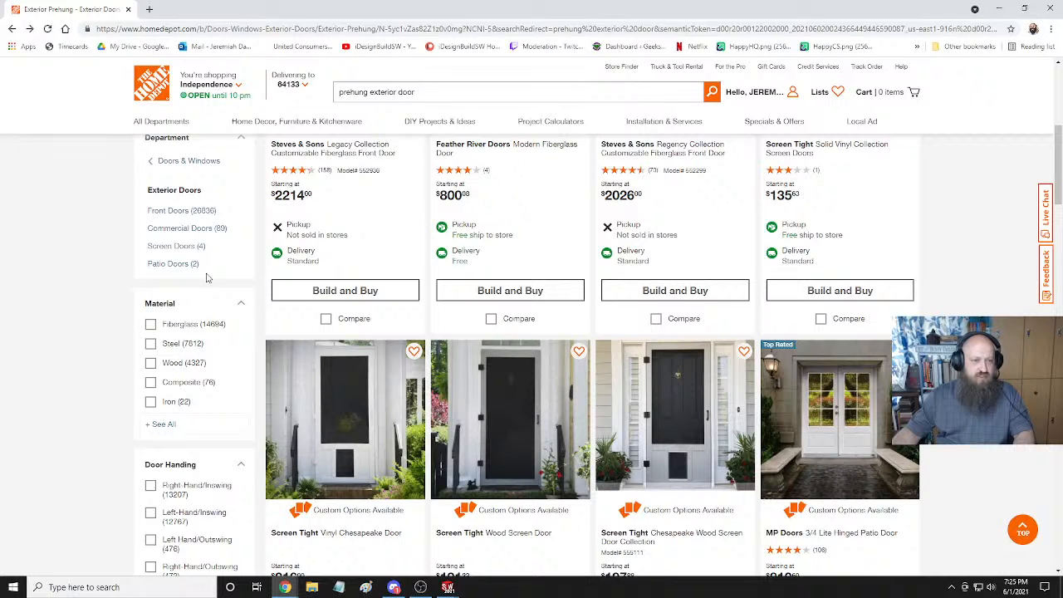
scroll(207, 278, up, 2)
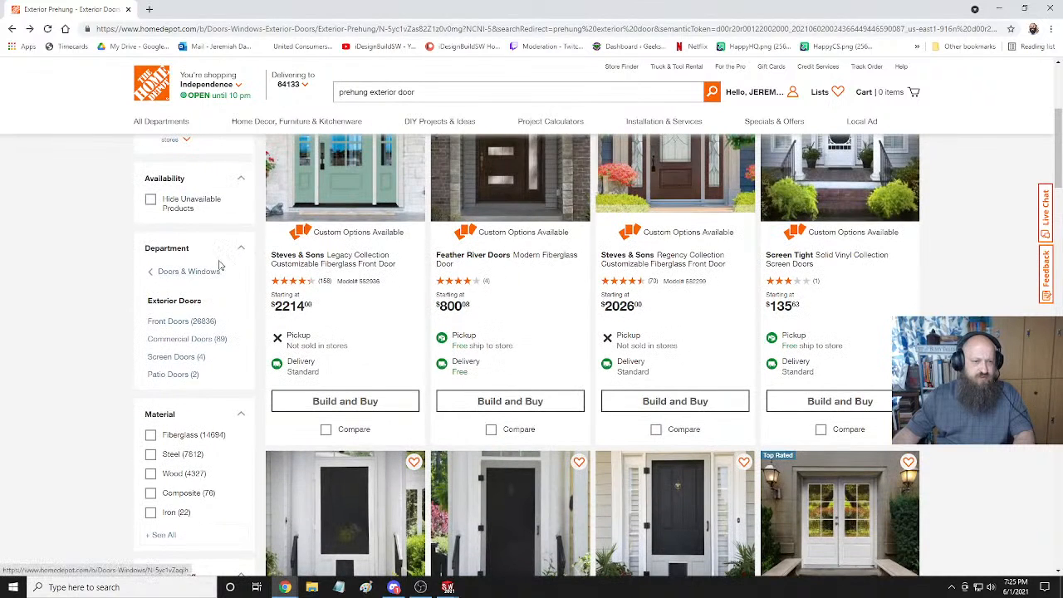
scroll(220, 264, up, 2)
click(148, 310)
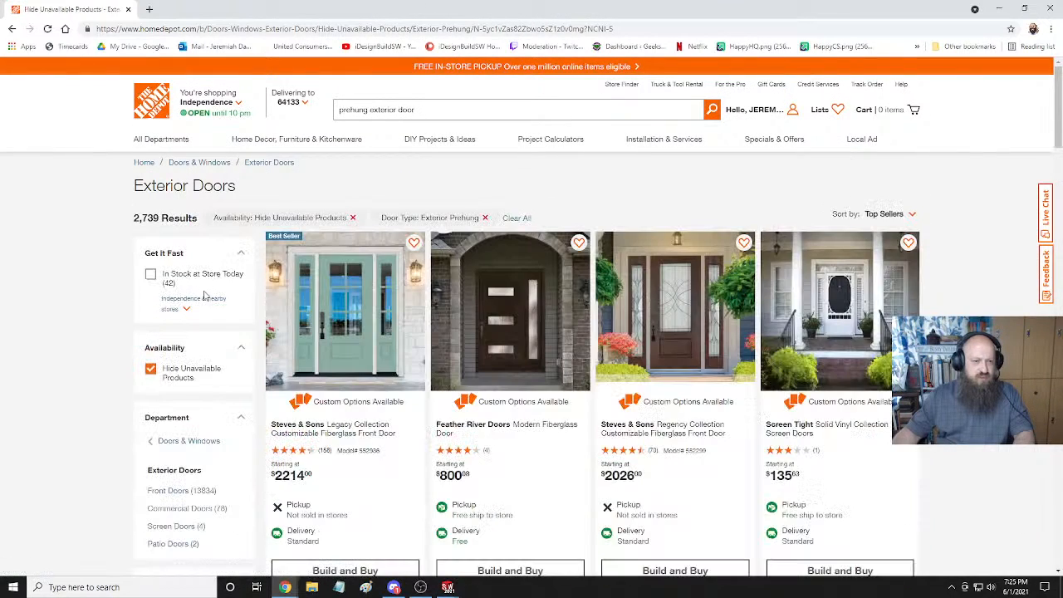
scroll(218, 290, down, 2)
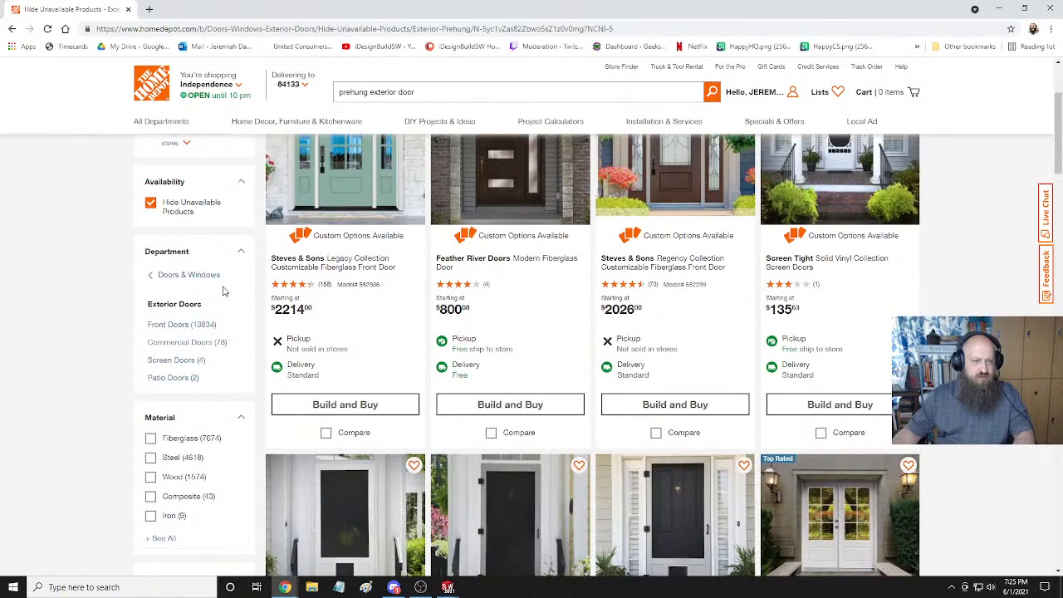
scroll(223, 291, down, 1)
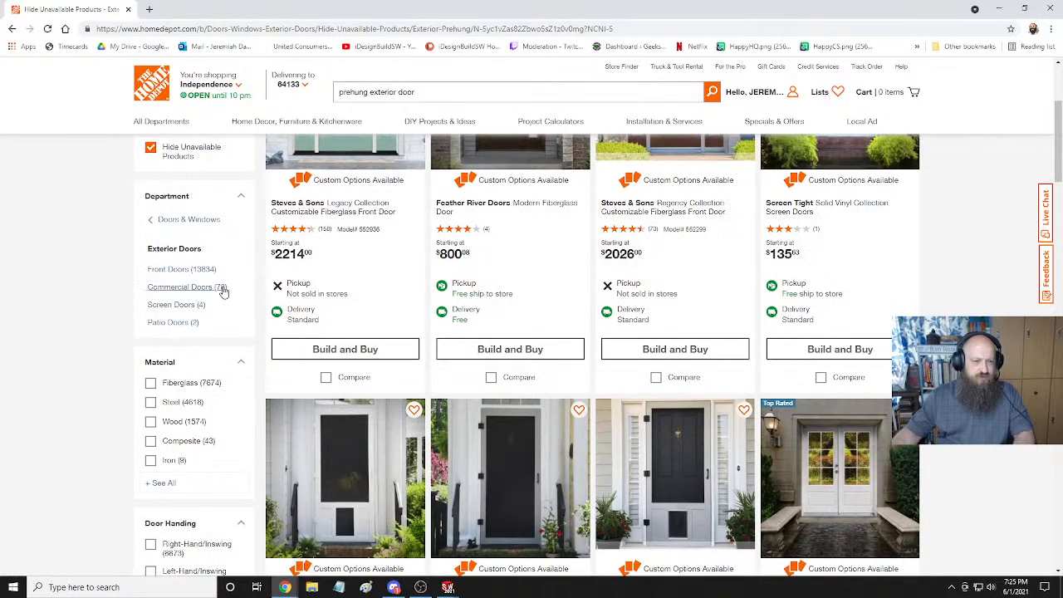
click(151, 421)
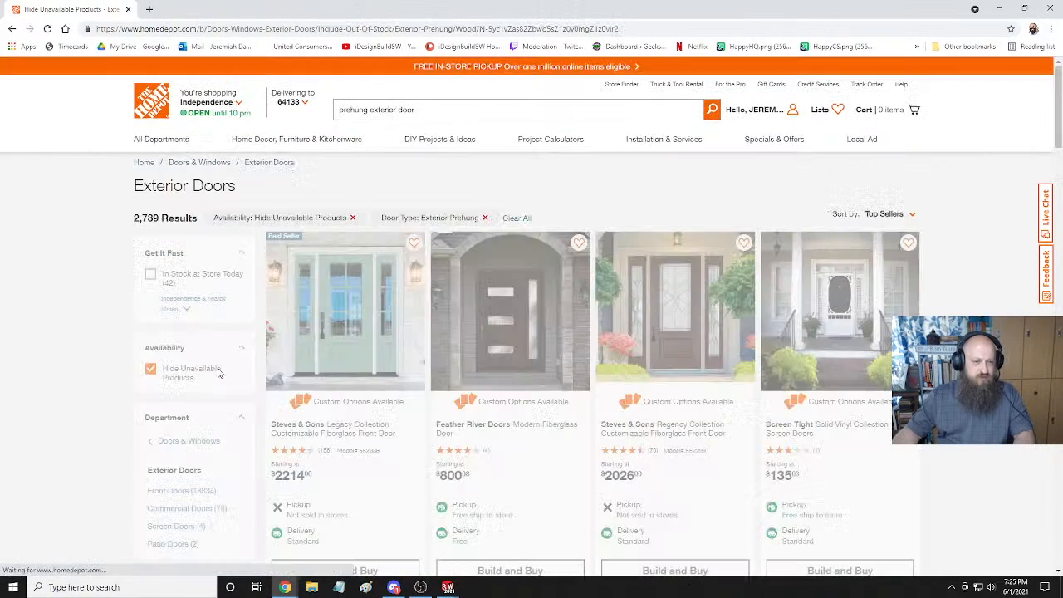
Narrow the wood exterior doors to the Single Door configuration.
scroll(228, 329, down, 5)
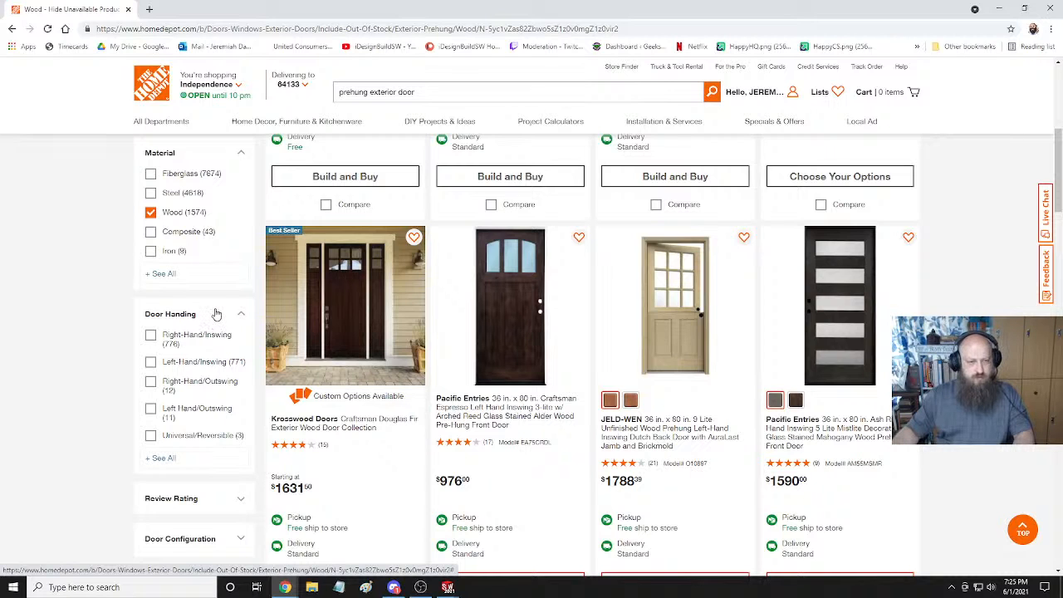
scroll(216, 314, down, 3)
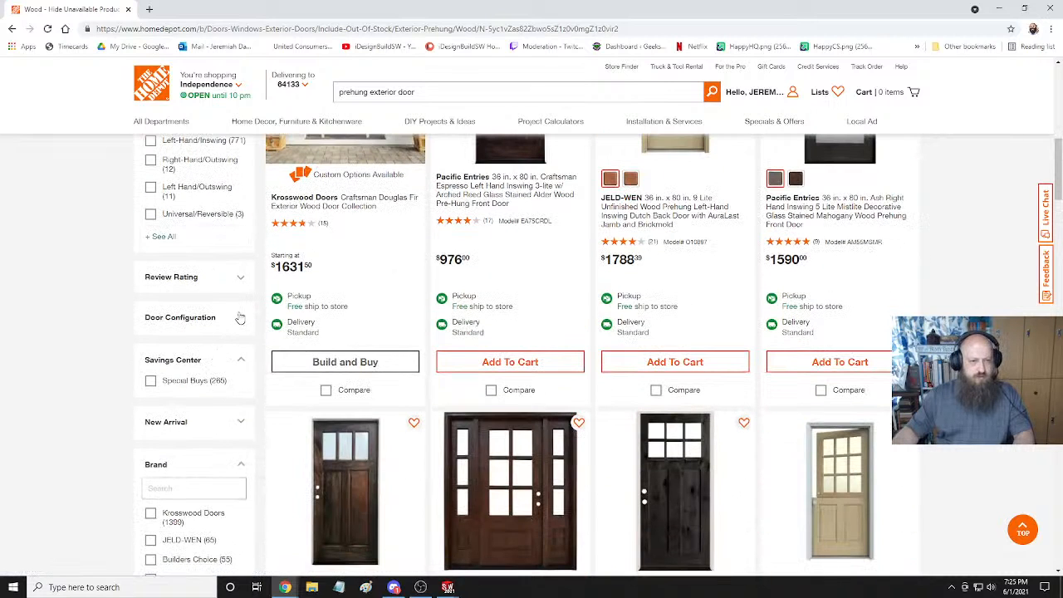
click(239, 317)
click(150, 338)
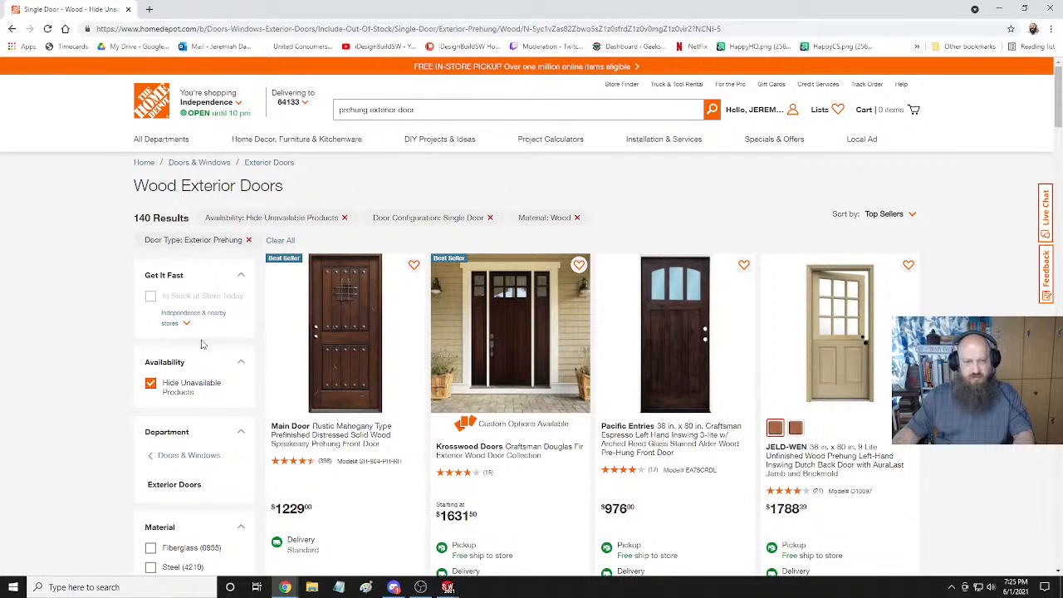
Limit the single wood doors to Left-Hand/Inswing door handing.
scroll(201, 344, down, 3)
scroll(205, 341, up, 3)
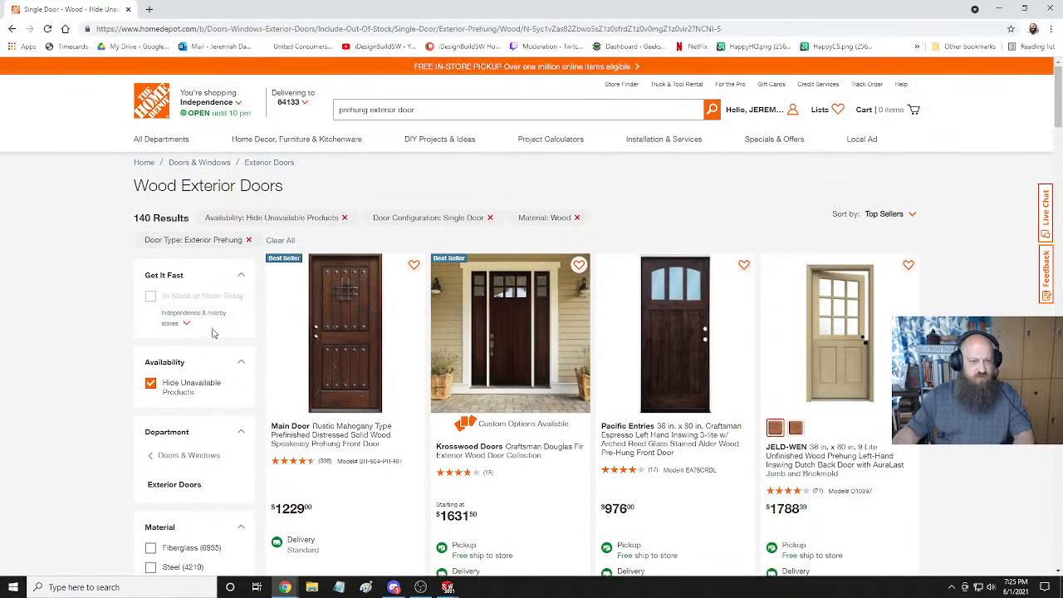
scroll(222, 328, down, 3)
scroll(230, 332, down, 1)
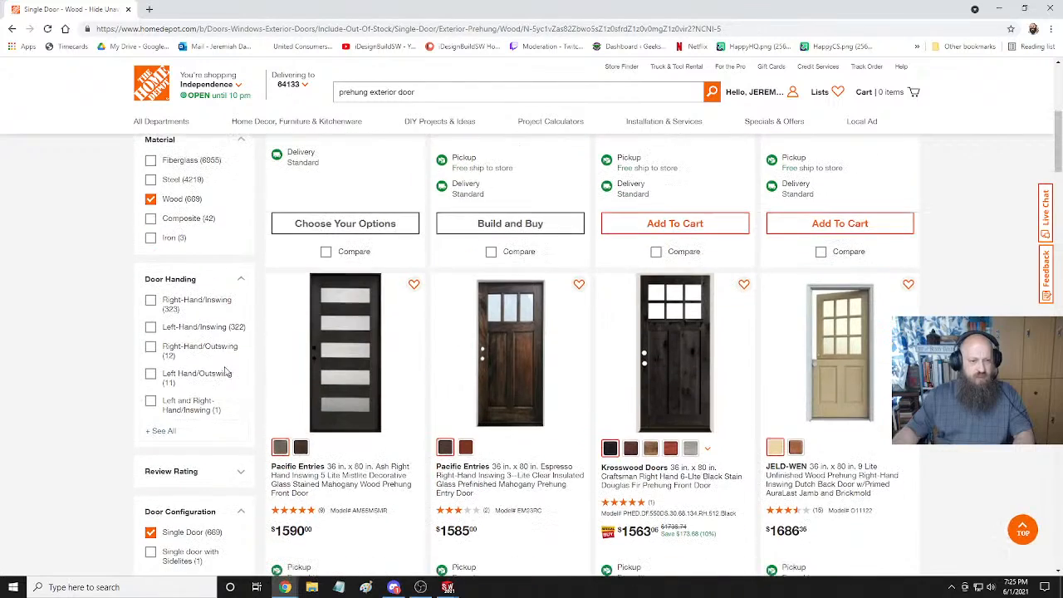
click(152, 326)
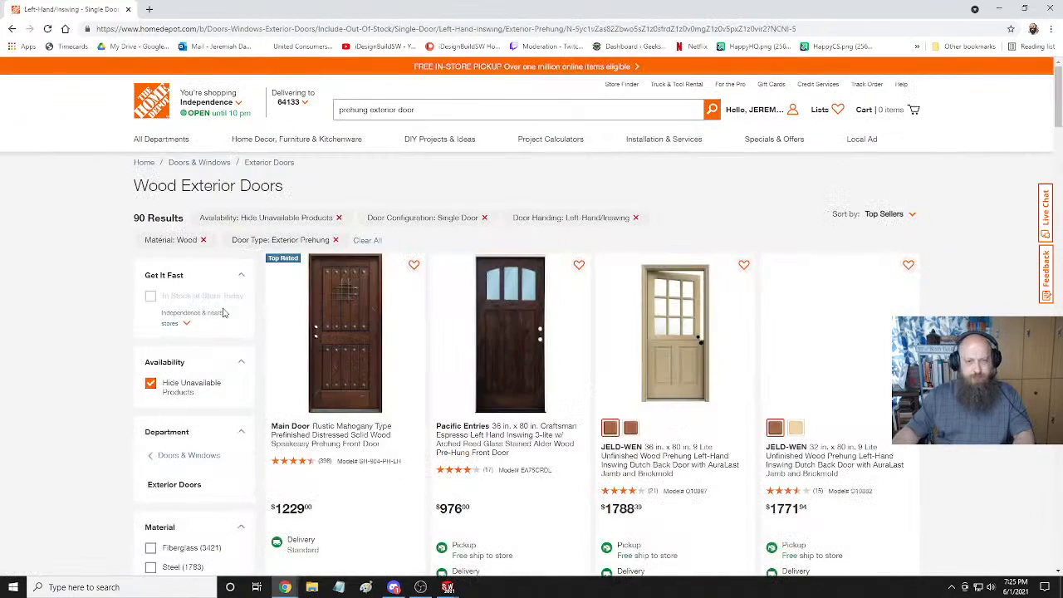
Restrict the left-hand inswing doors to the $500 - $600 price range.
scroll(227, 324, down, 8)
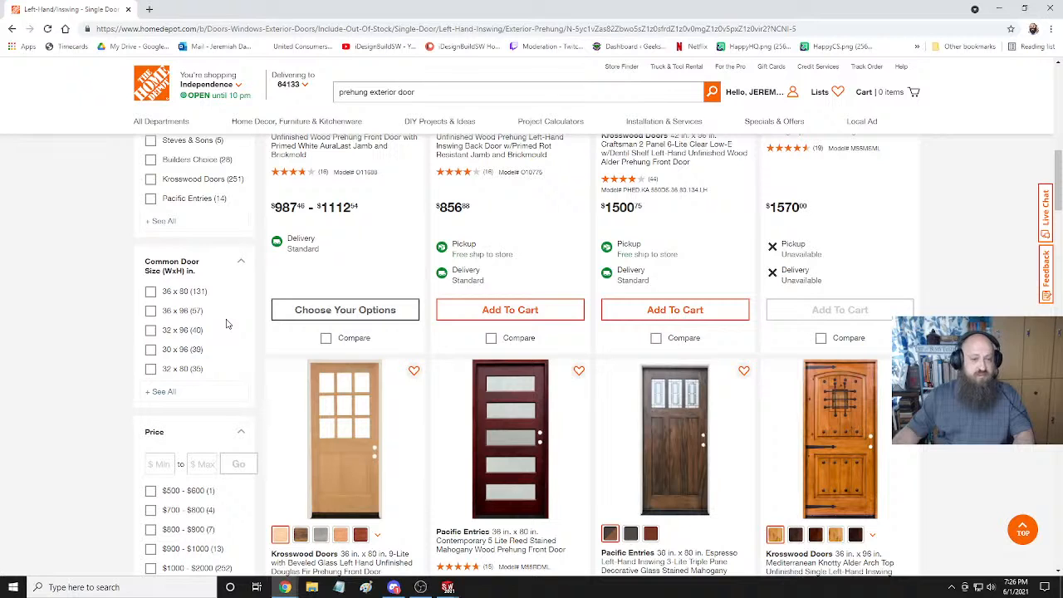
scroll(228, 324, down, 2)
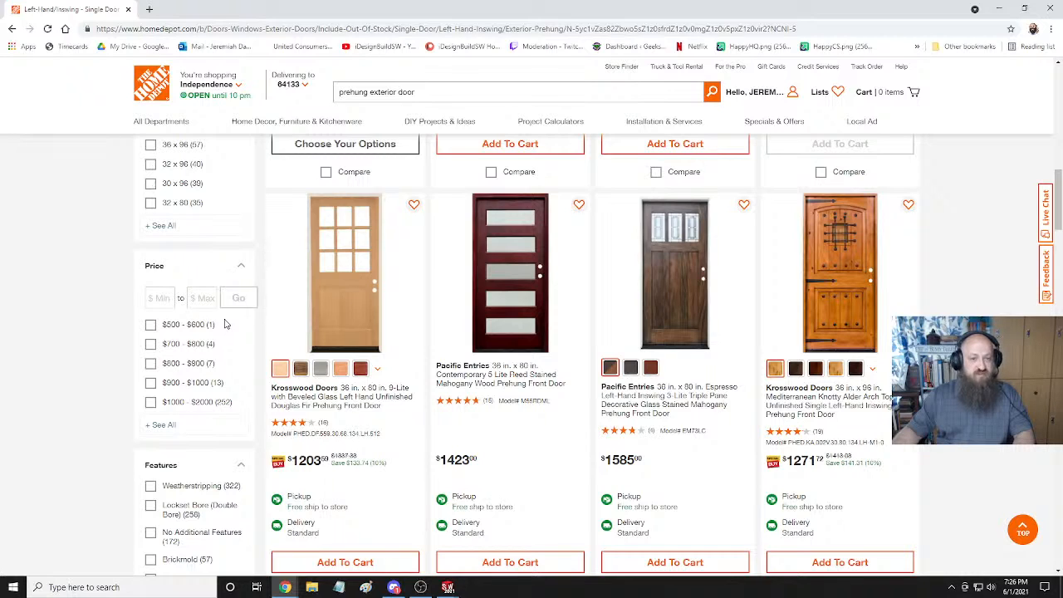
click(150, 325)
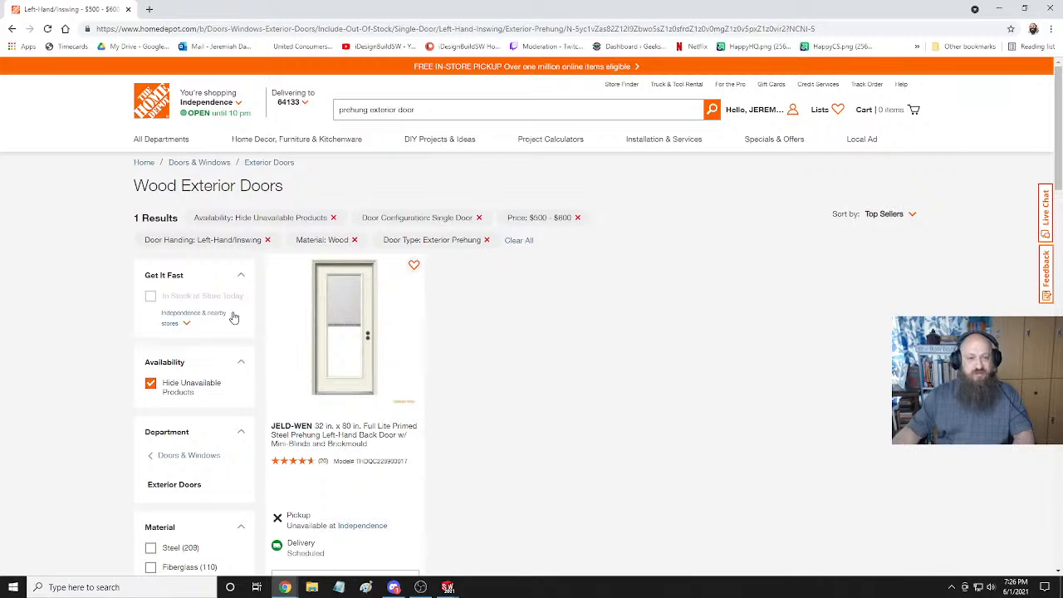
Review the filtered door listing and add Steel to the material filter alongside Wood.
scroll(216, 316, down, 2)
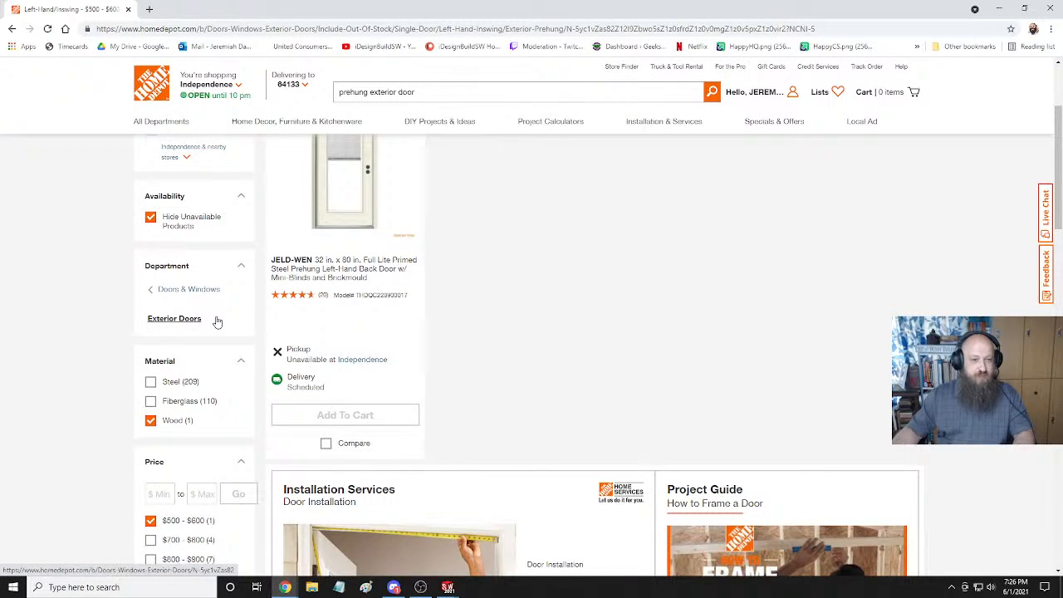
scroll(217, 321, down, 2)
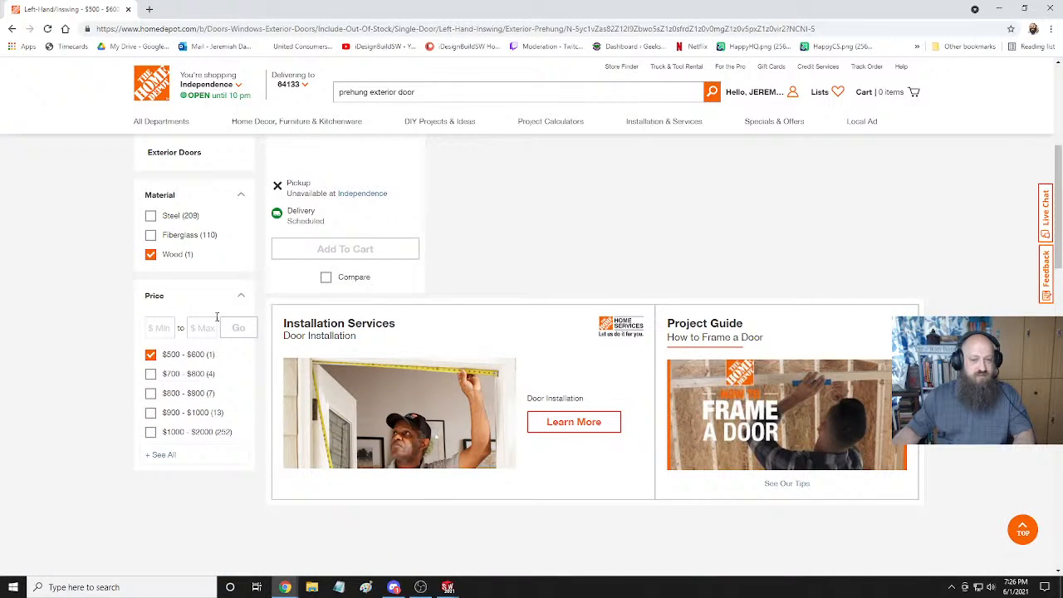
scroll(217, 316, up, 4)
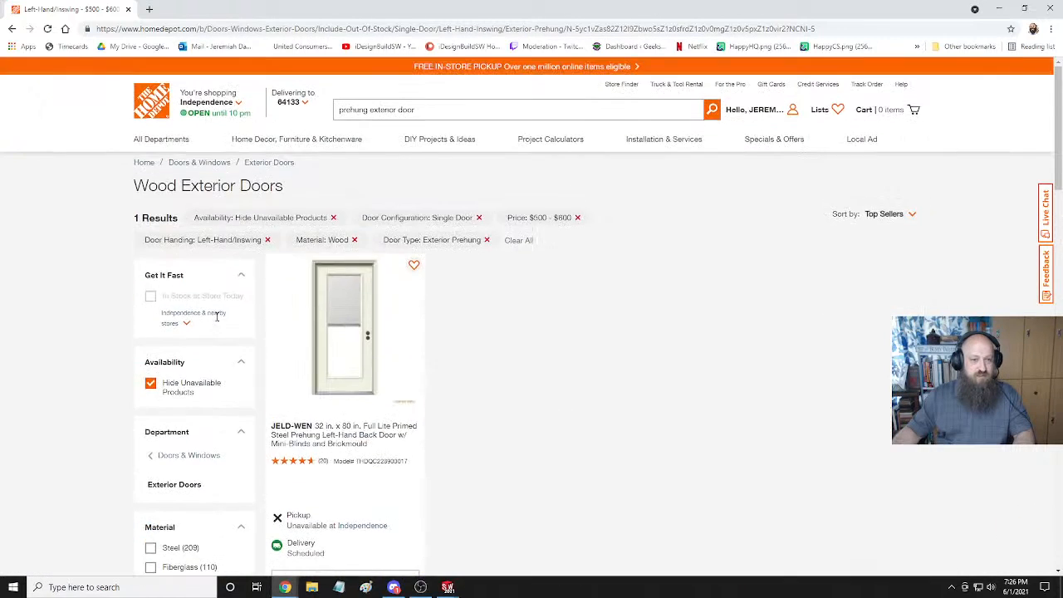
scroll(219, 316, down, 3)
scroll(216, 321, down, 2)
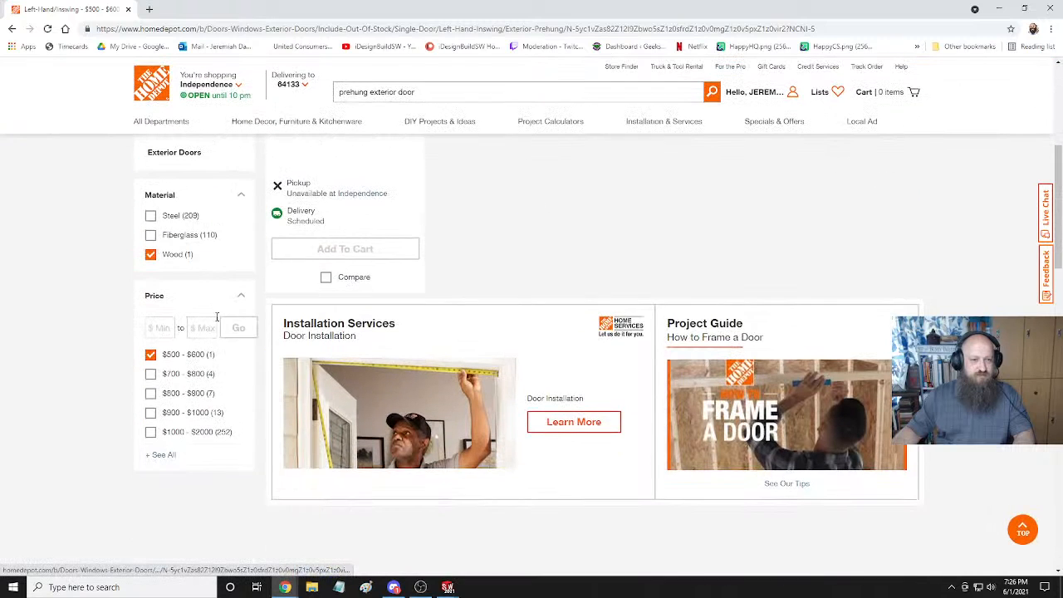
scroll(217, 322, up, 1)
scroll(218, 317, up, 2)
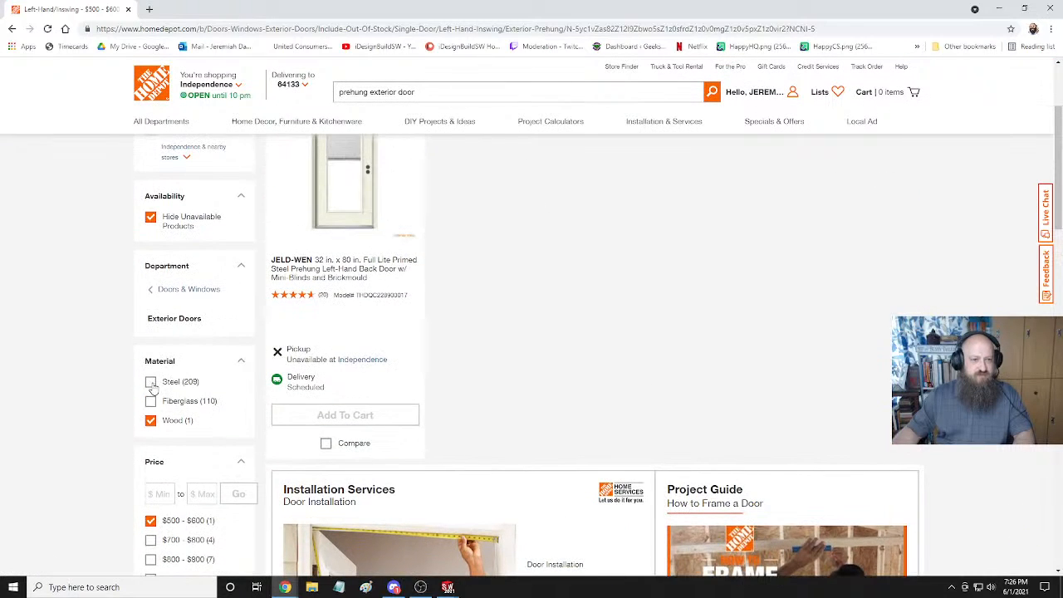
click(151, 381)
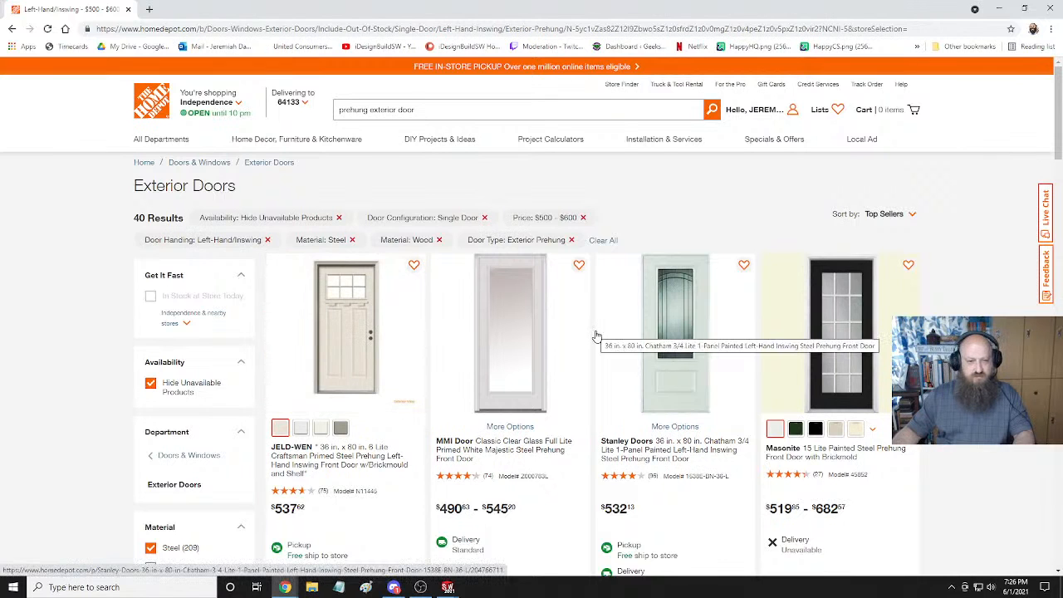
Remove Wood from the material filter so only Steel remains, and look over the listed prehung doors.
scroll(595, 335, down, 2)
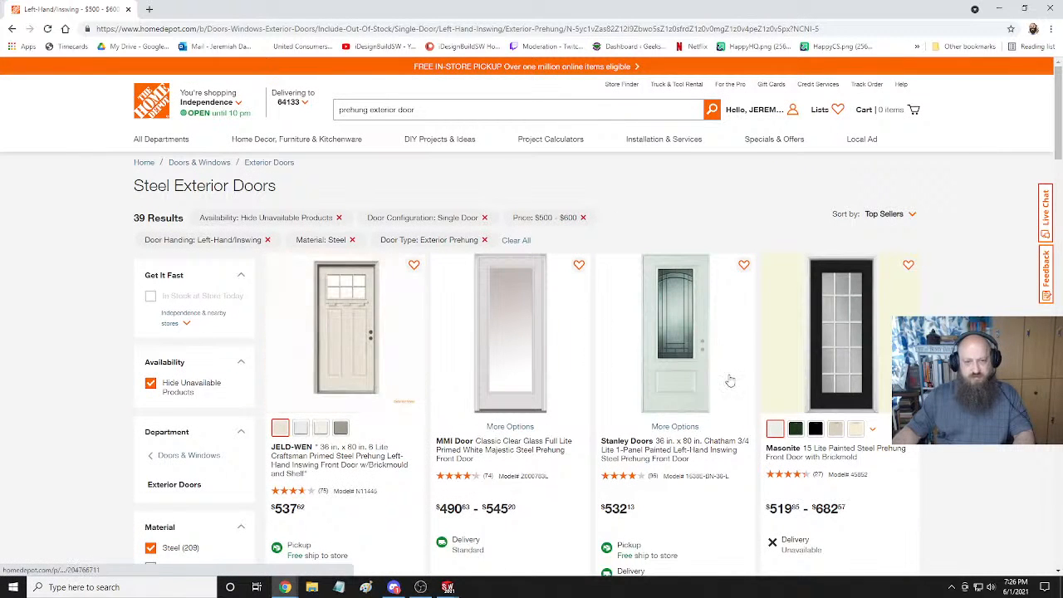
scroll(399, 366, down, 3)
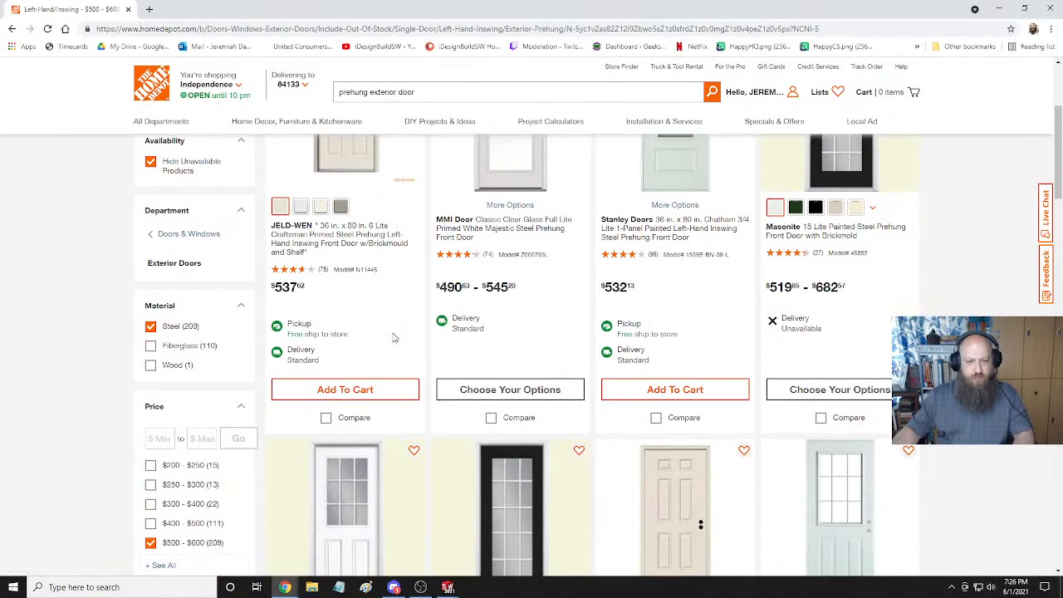
scroll(394, 338, down, 2)
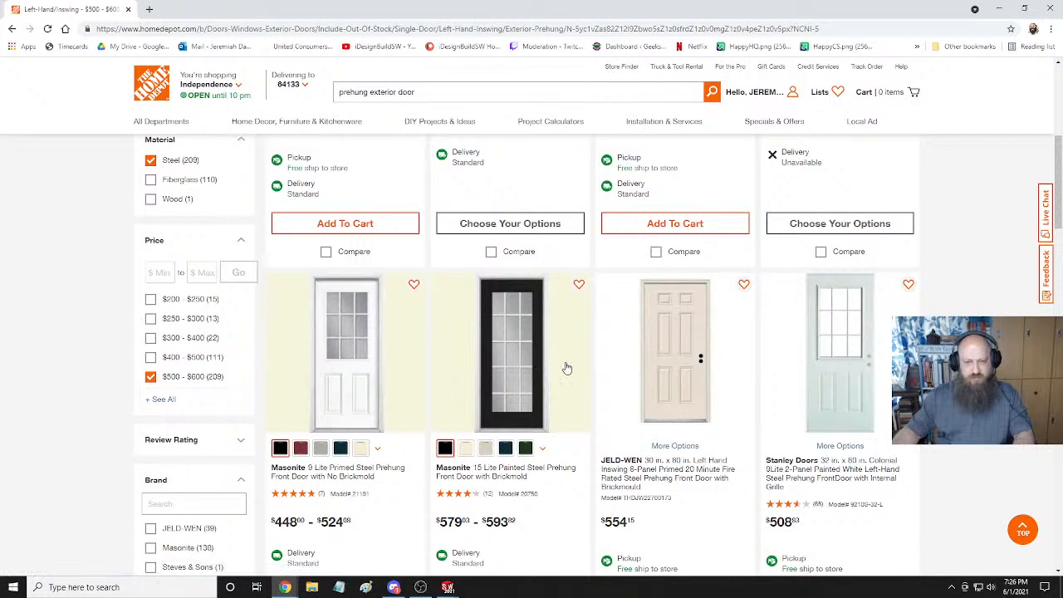
scroll(565, 368, up, 3)
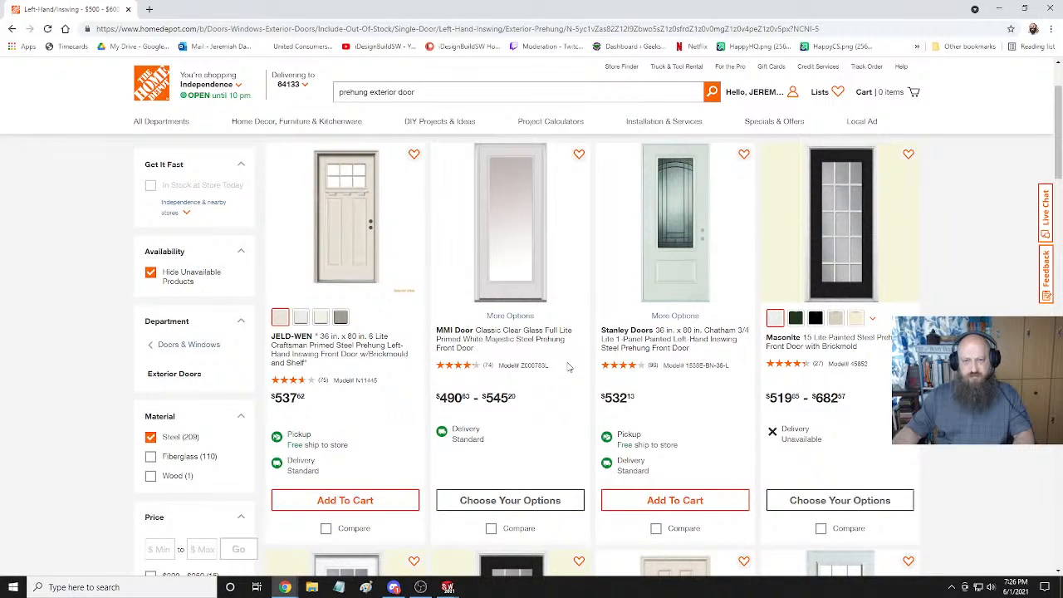
Preview color options of the Masonite 15 Lite steel door, view its Jet Black product page, and return to the listing.
click(796, 318)
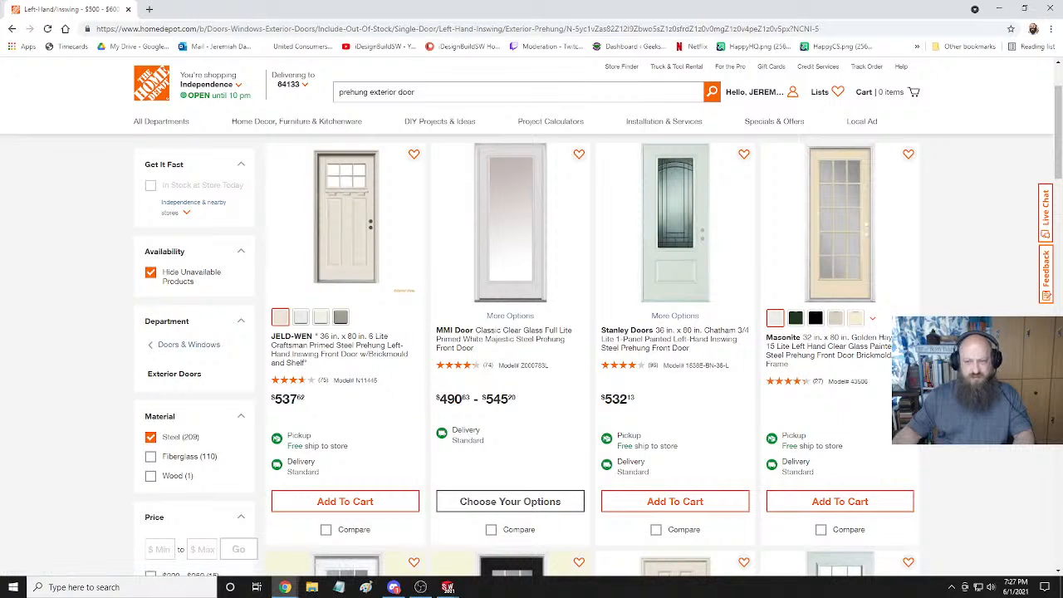
scroll(532, 332, down, 5)
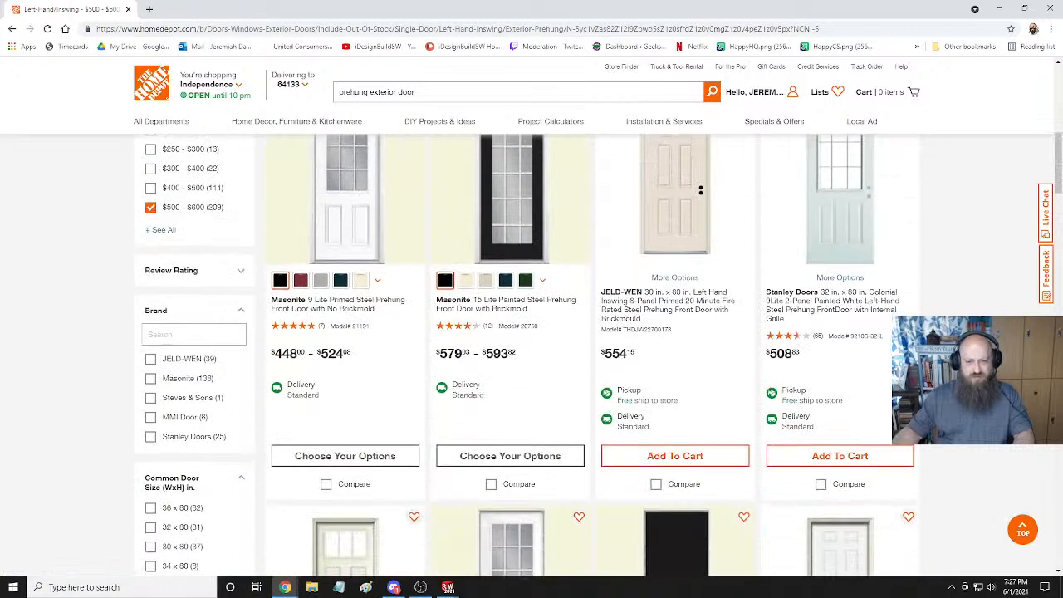
scroll(532, 357, down, 2)
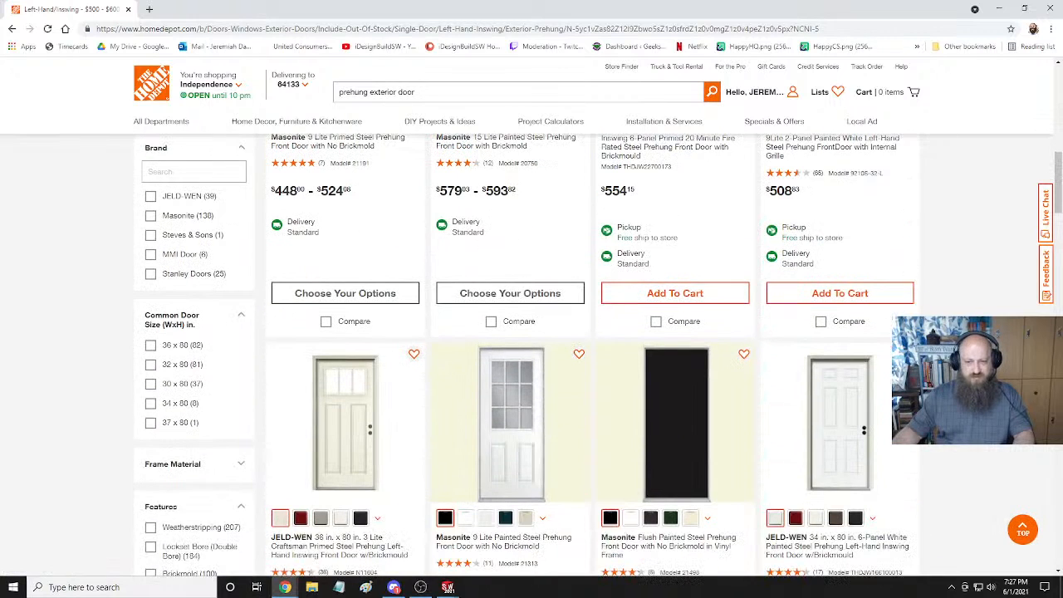
scroll(532, 332, up, 6)
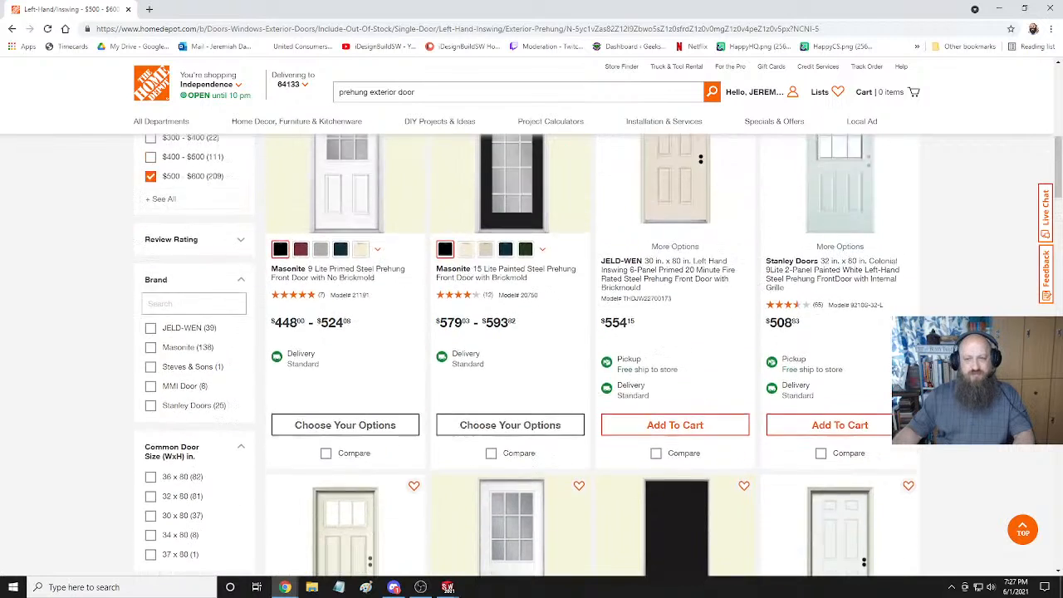
scroll(532, 333, up, 2)
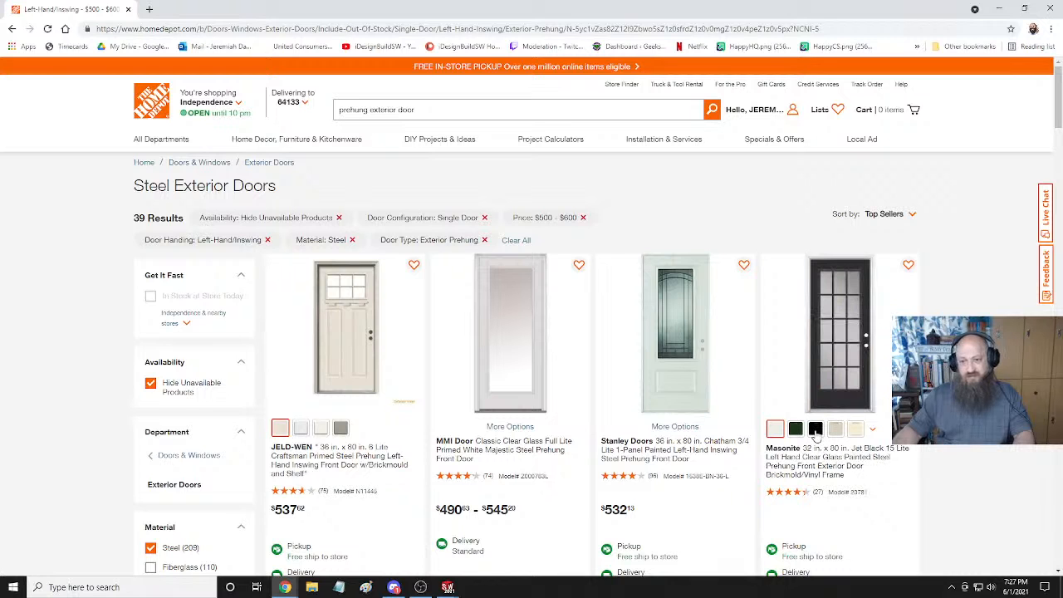
click(856, 367)
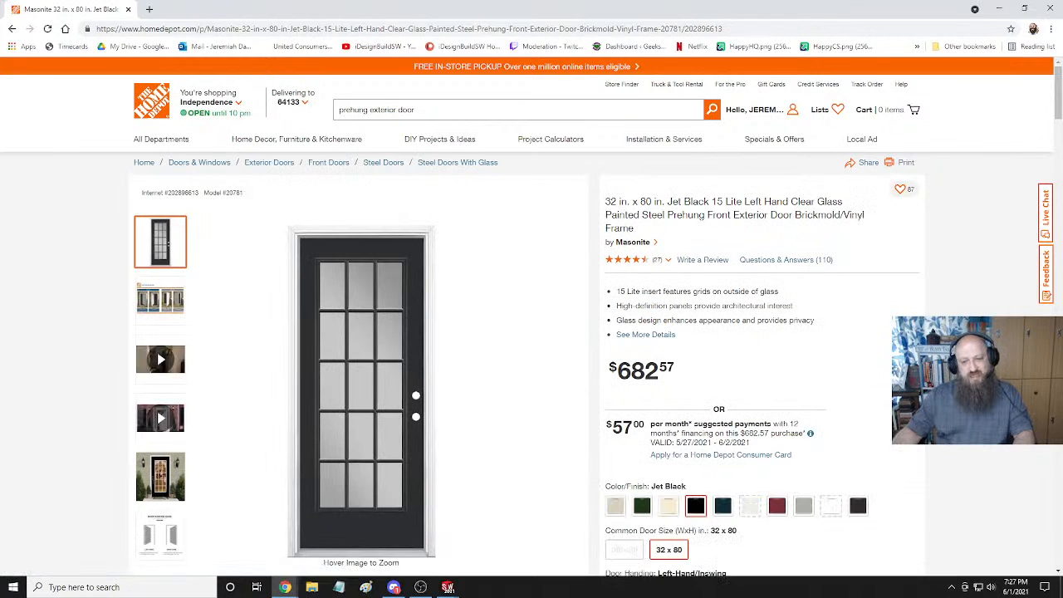
click(11, 28)
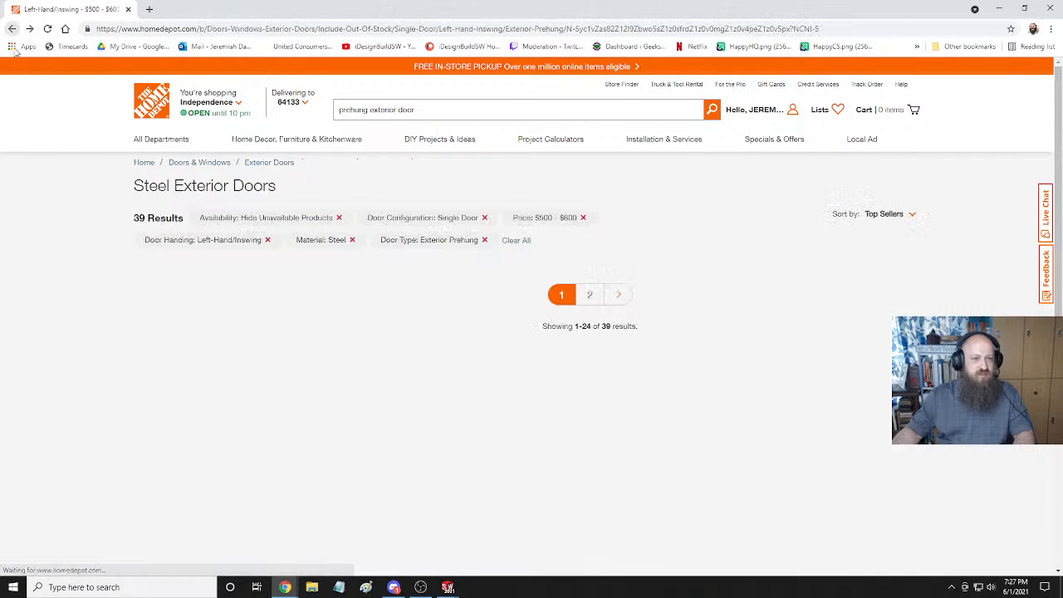
Restrict the steel exterior doors to the 36 x 80 common door size.
scroll(80, 327, down, 3)
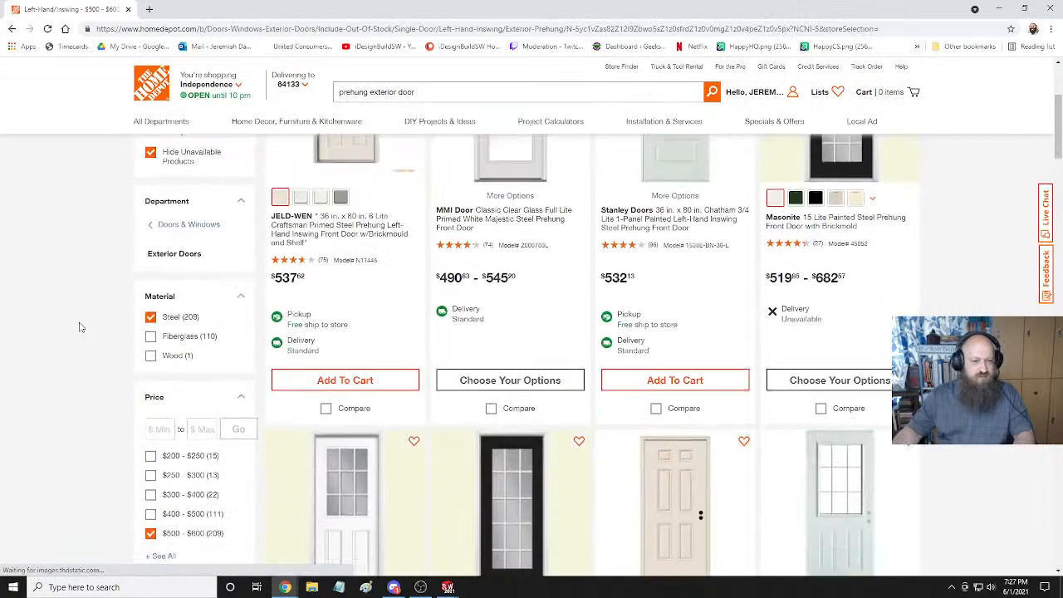
scroll(80, 327, down, 7)
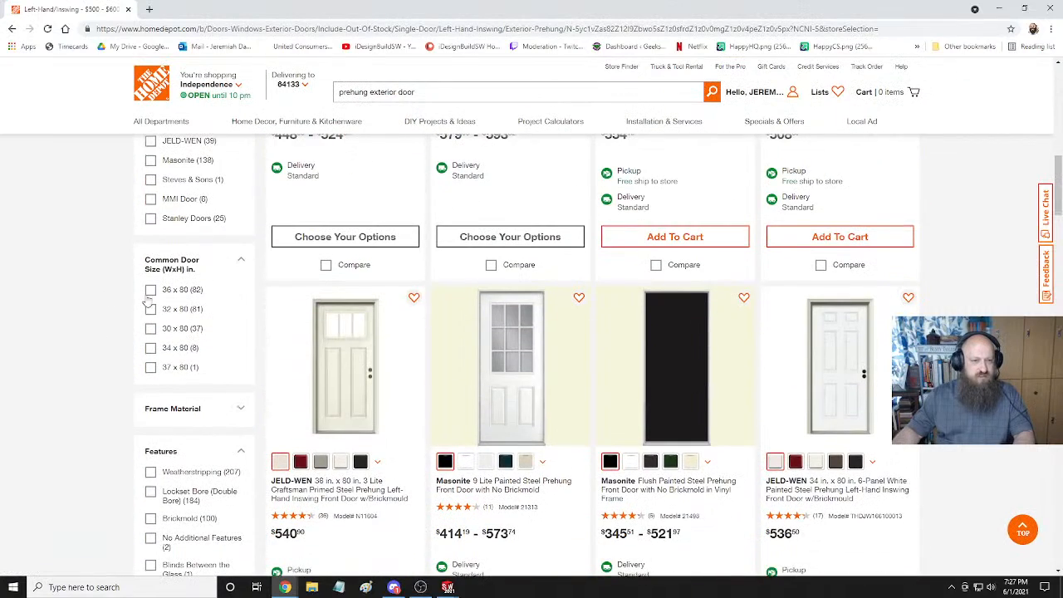
click(150, 290)
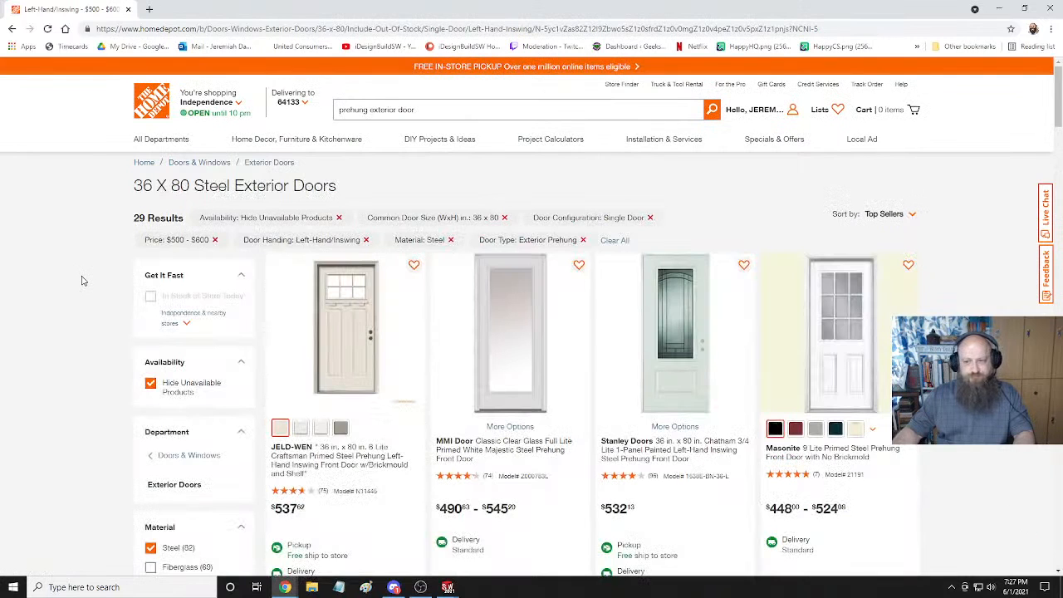
Preview color swatches of the Masonite 9 Lite steel door, select black, and open its product page.
click(832, 435)
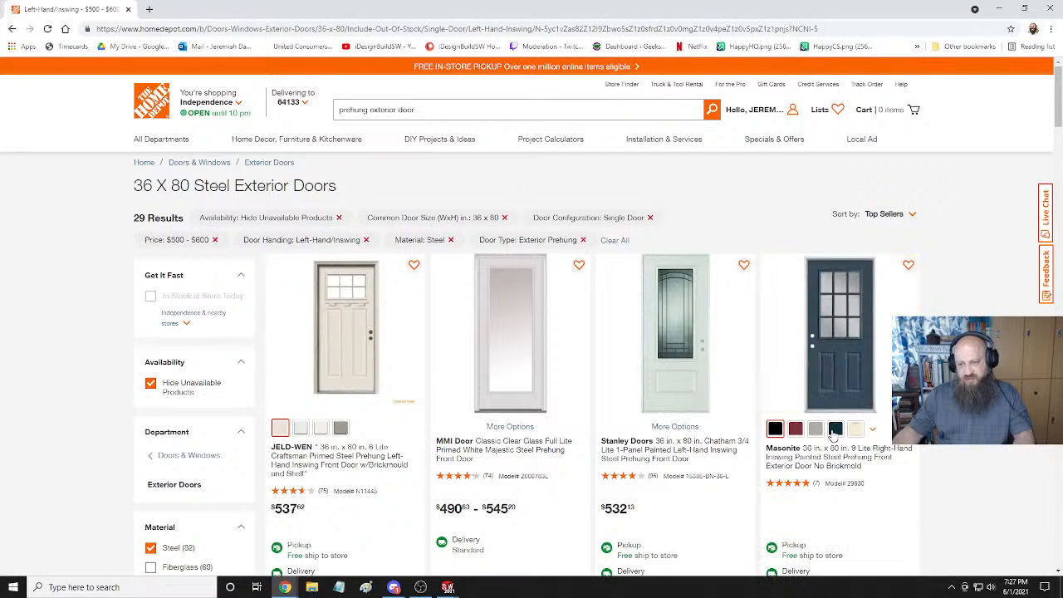
click(796, 430)
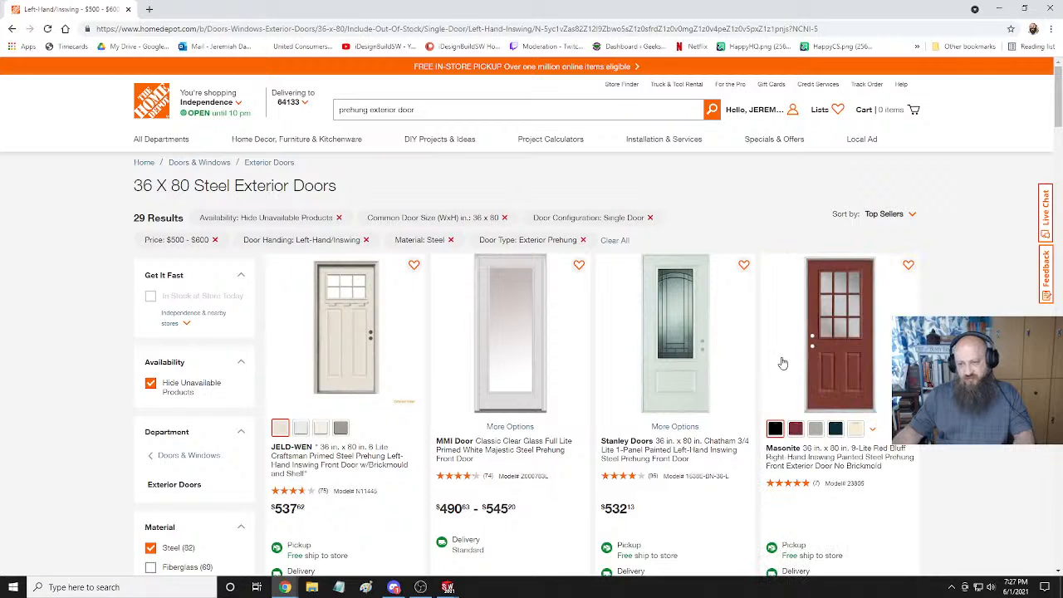
click(774, 430)
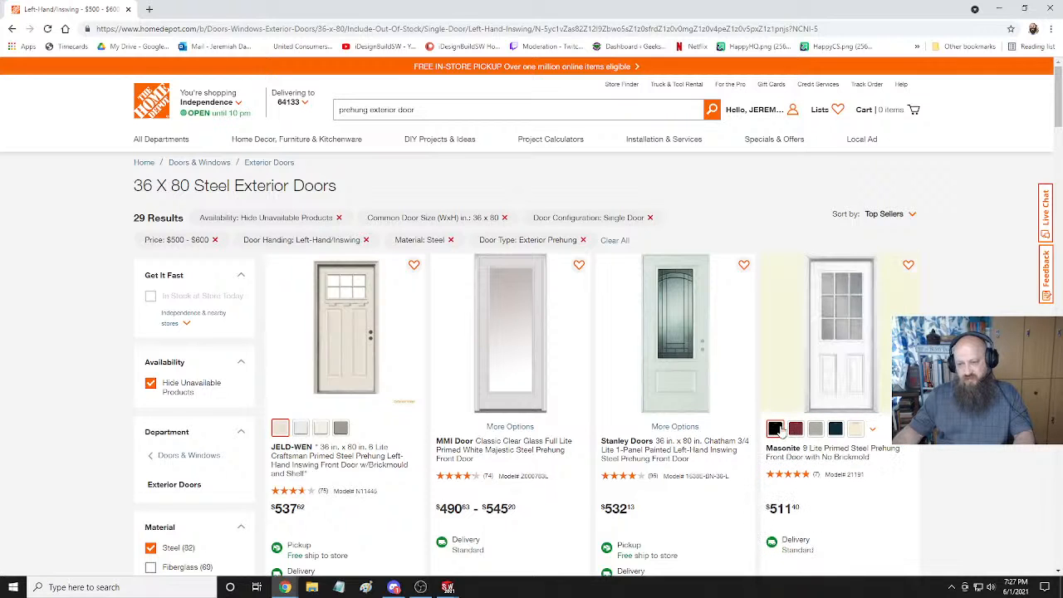
scroll(532, 332, down, 2)
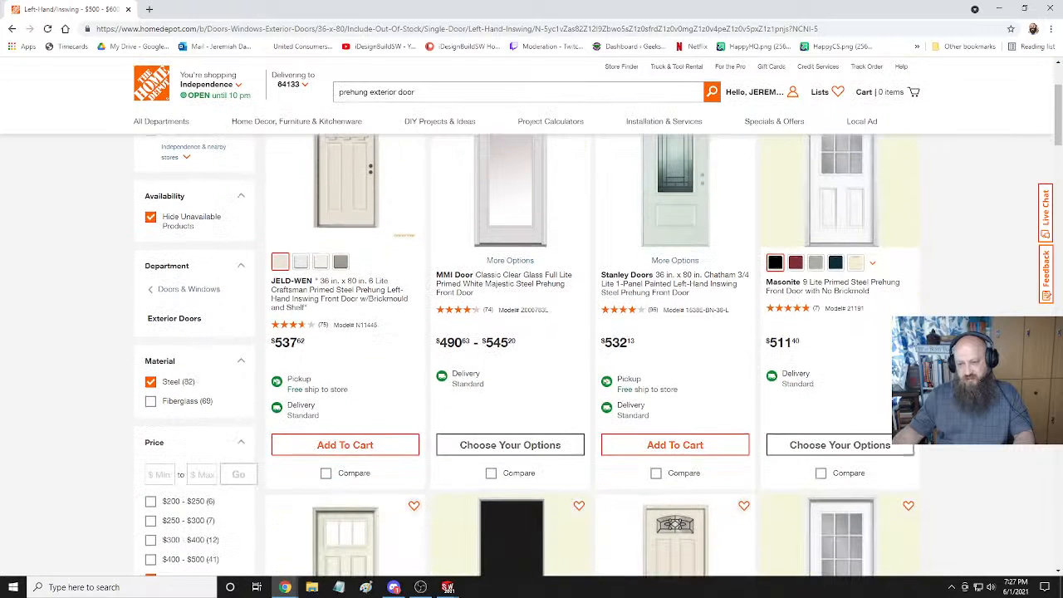
scroll(837, 353, up, 2)
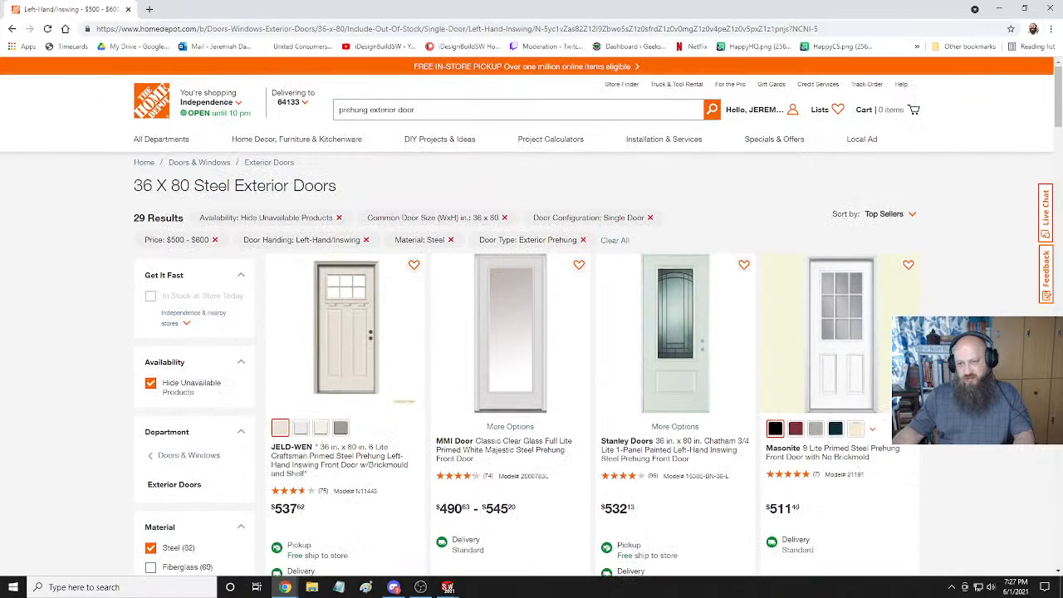
click(838, 354)
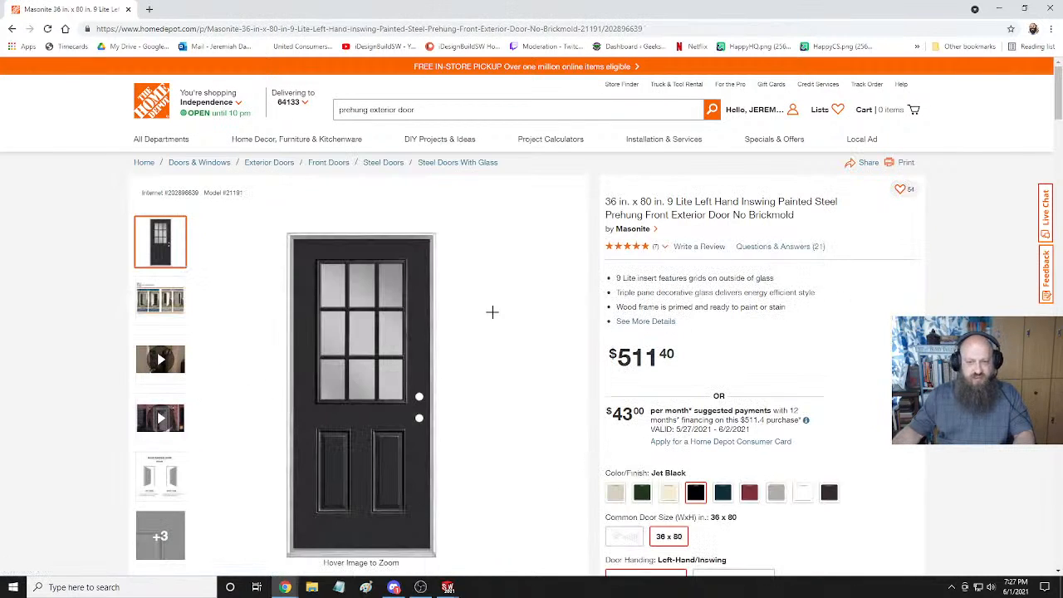
Look through the Masonite 9 Lite door's product overview and open its Installation Guide.
scroll(515, 293, down, 2)
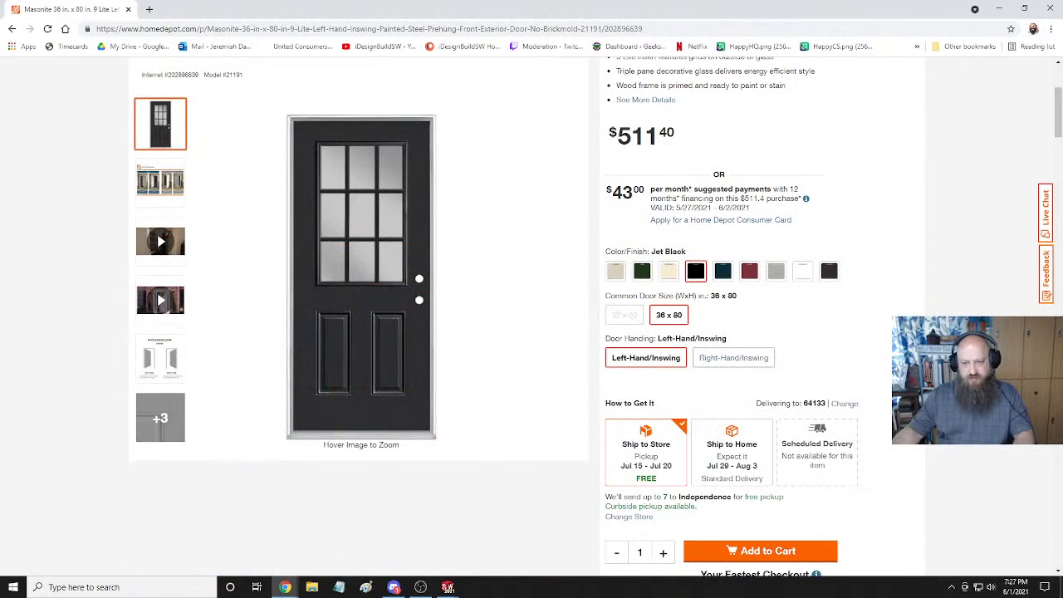
scroll(531, 315, down, 6)
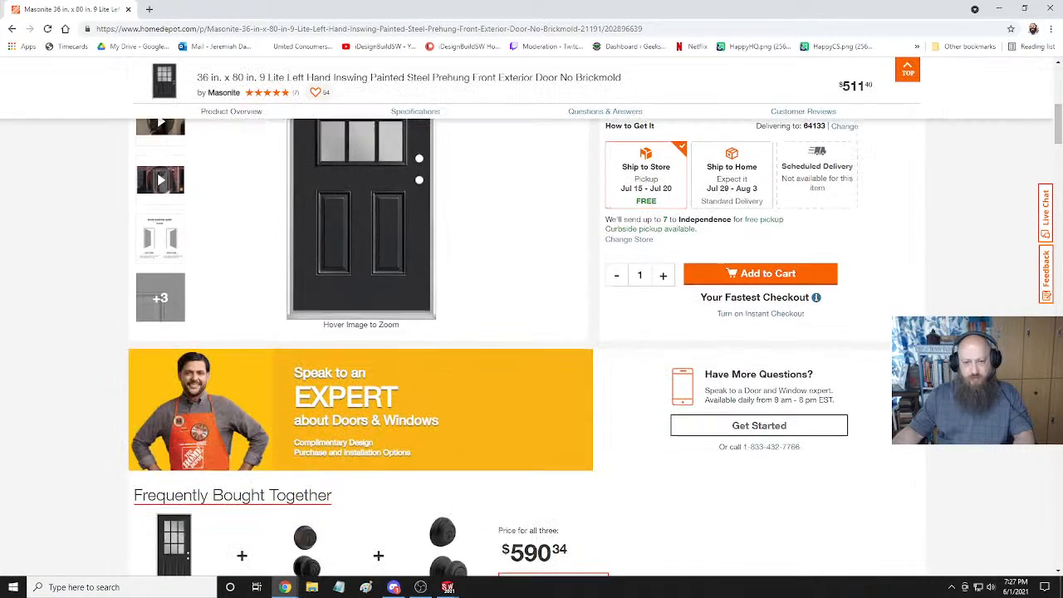
scroll(929, 275, down, 5)
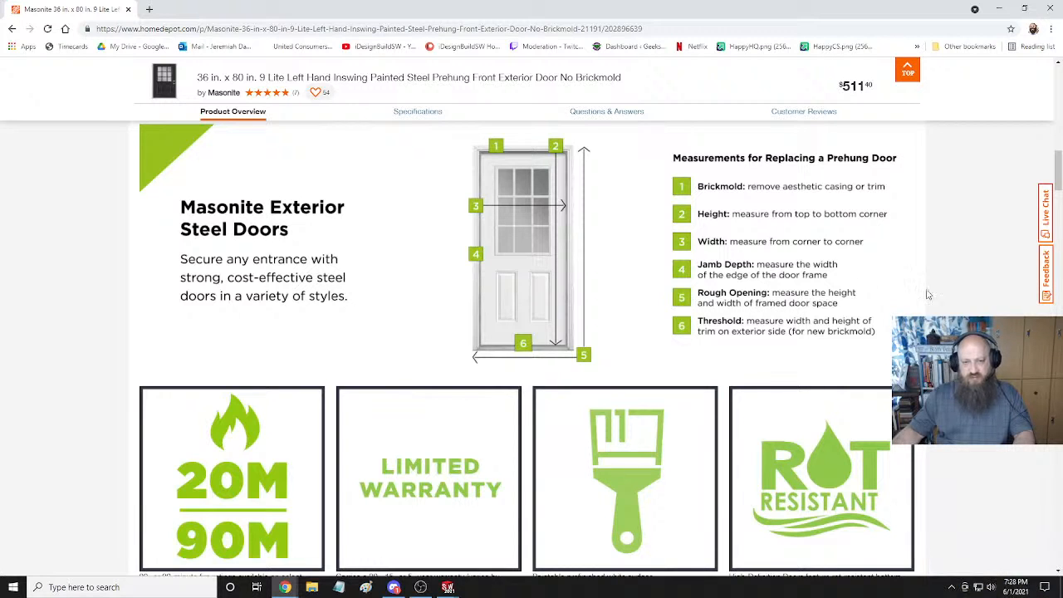
scroll(926, 294, down, 5)
scroll(940, 294, down, 3)
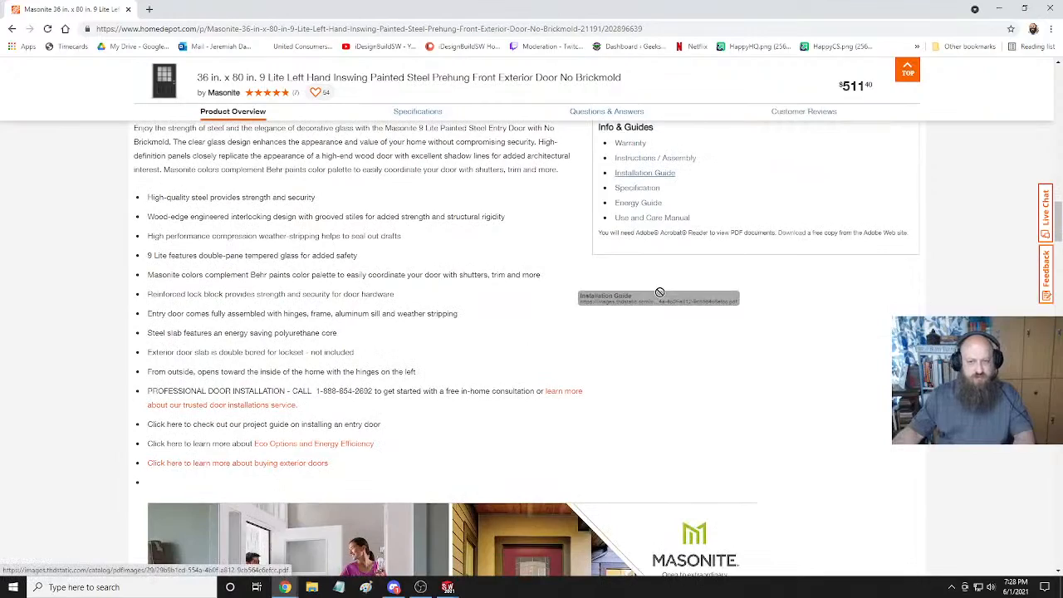
scroll(576, 320, down, 6)
scroll(575, 319, up, 15)
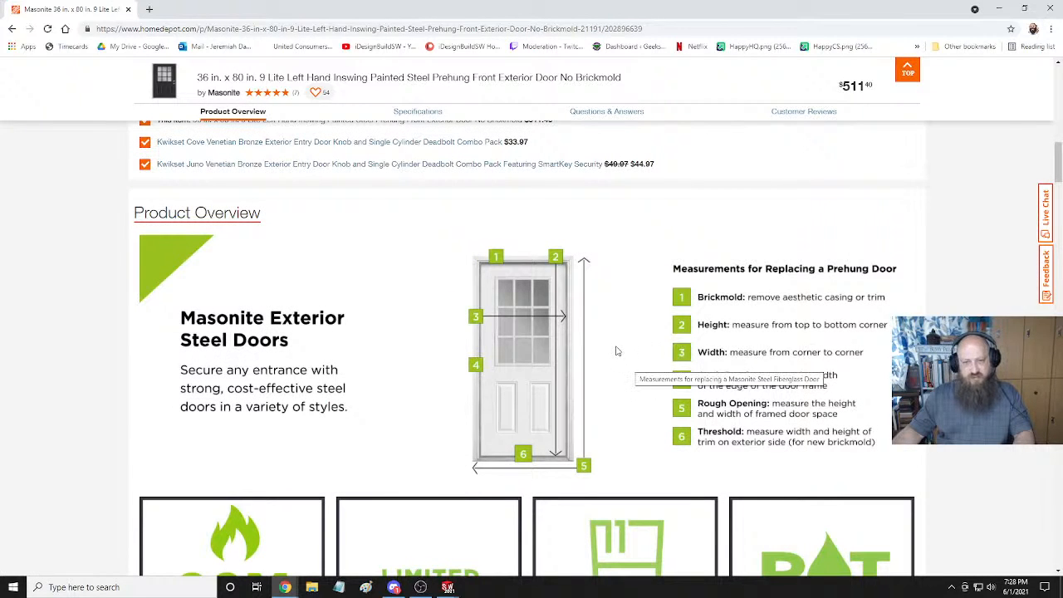
scroll(616, 351, down, 9)
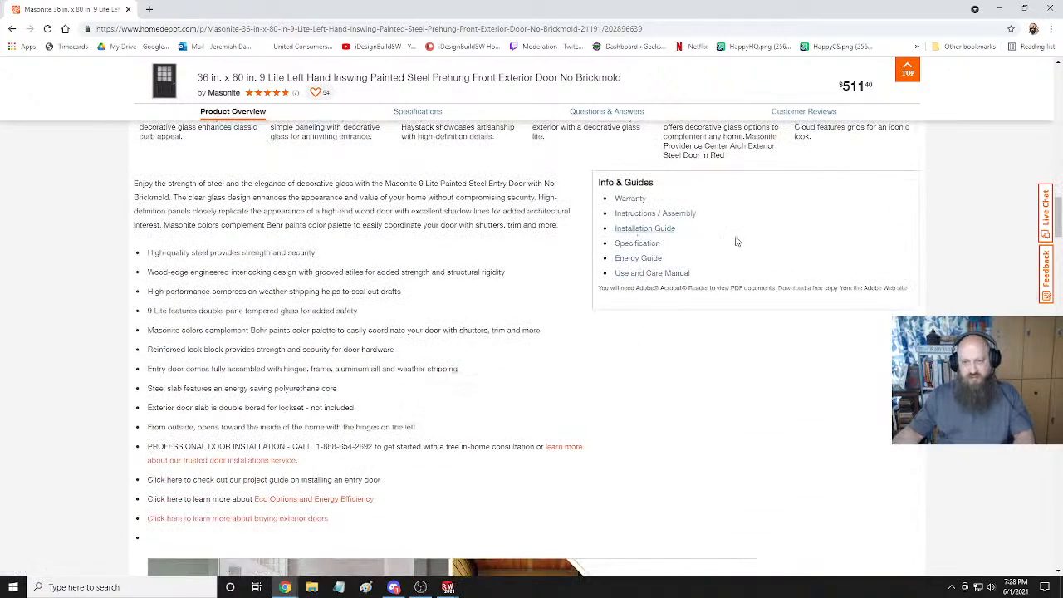
click(645, 227)
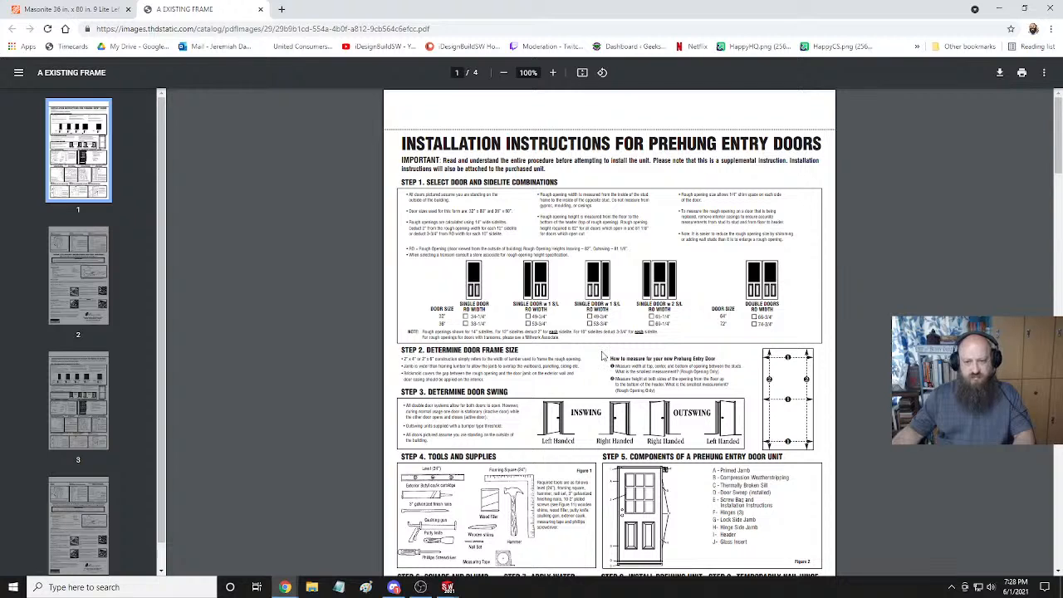
Read through the prehung entry door installation instructions, including the rough opening, installation and painting sections.
scroll(611, 355, down, 2)
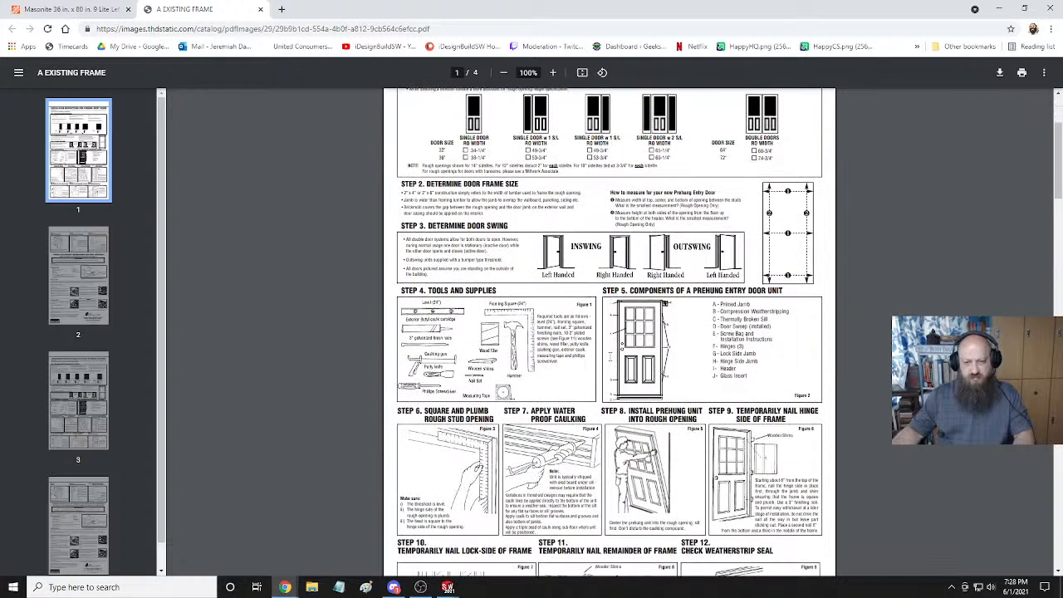
scroll(610, 356, up, 1)
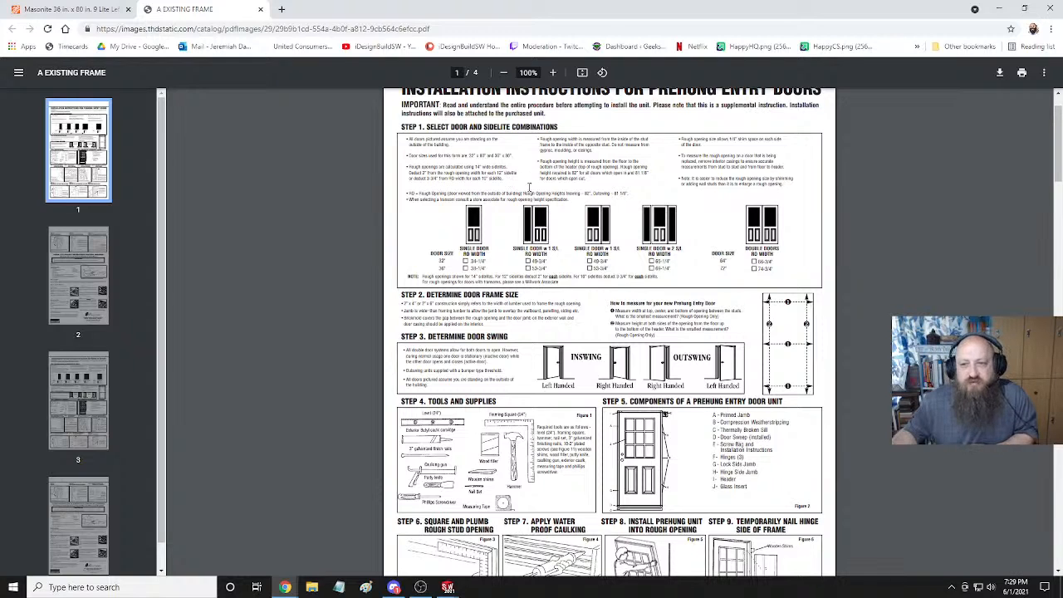
scroll(668, 301, down, 2)
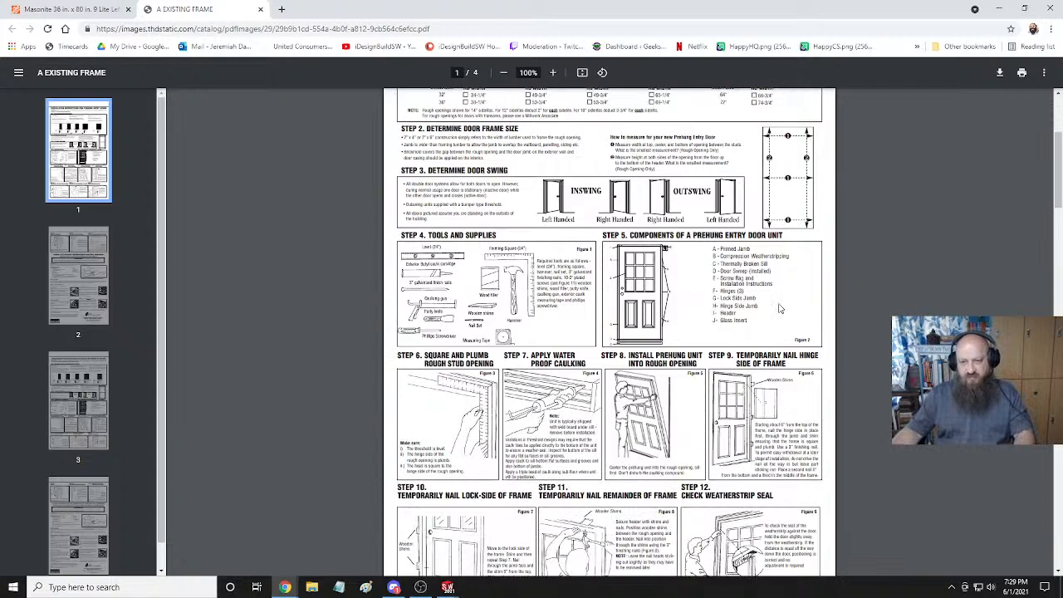
scroll(609, 332, down, 2)
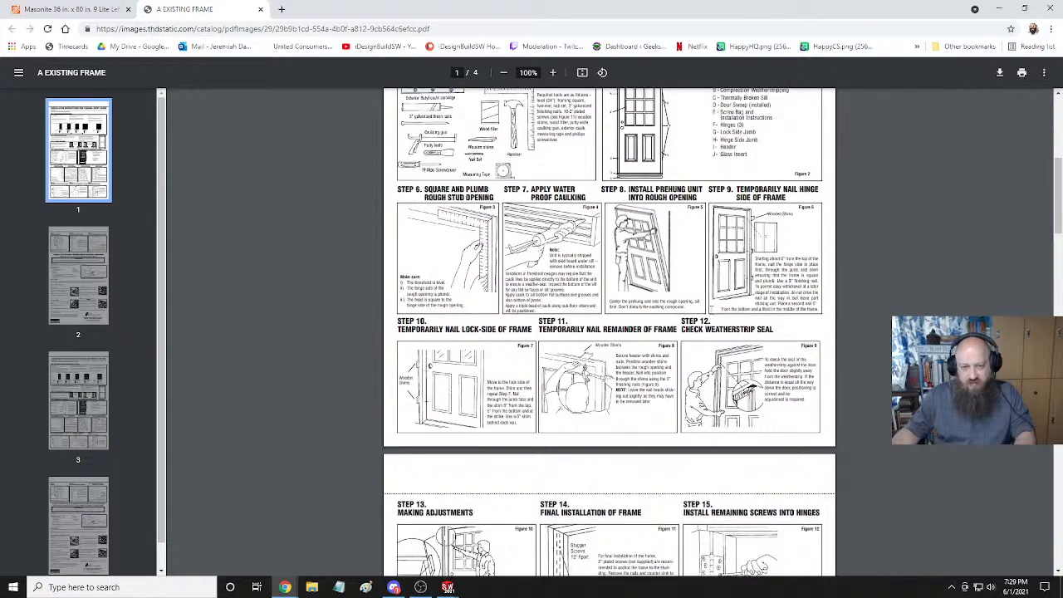
scroll(609, 332, down, 3)
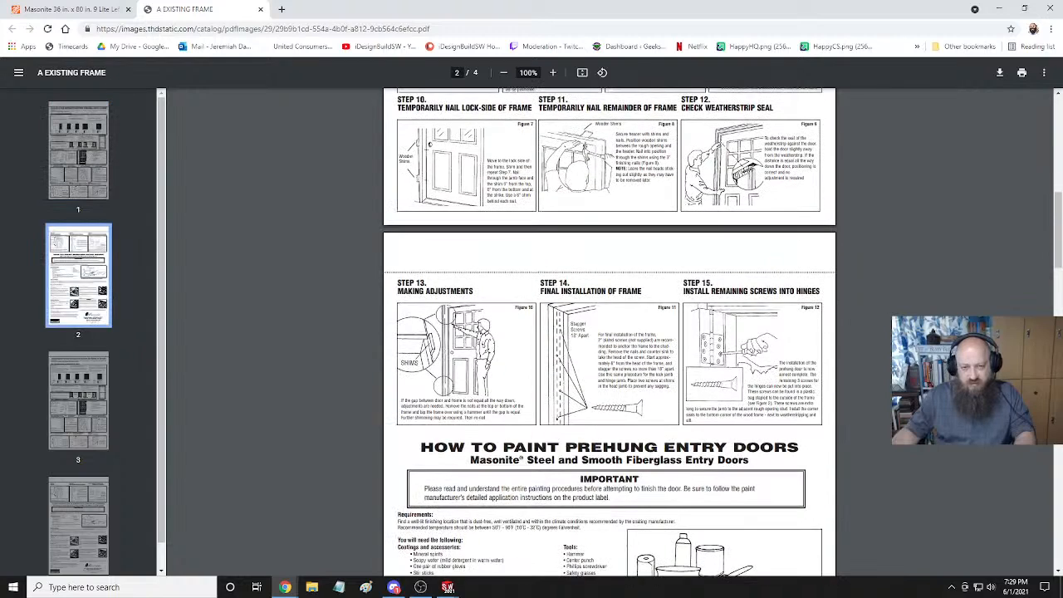
scroll(711, 310, down, 3)
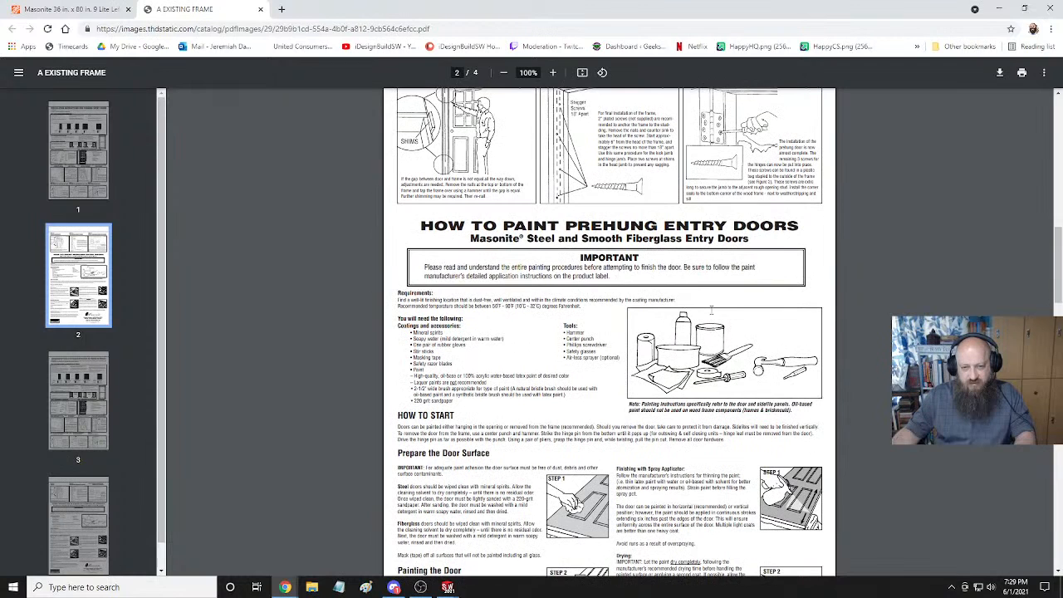
scroll(711, 310, down, 3)
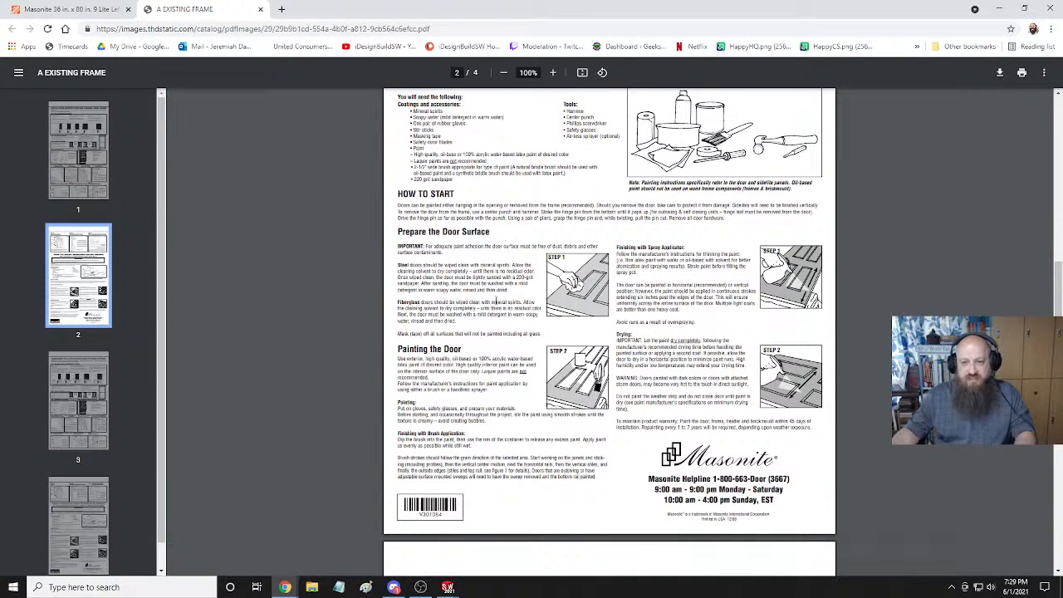
scroll(496, 308, down, 3)
scroll(496, 309, up, 12)
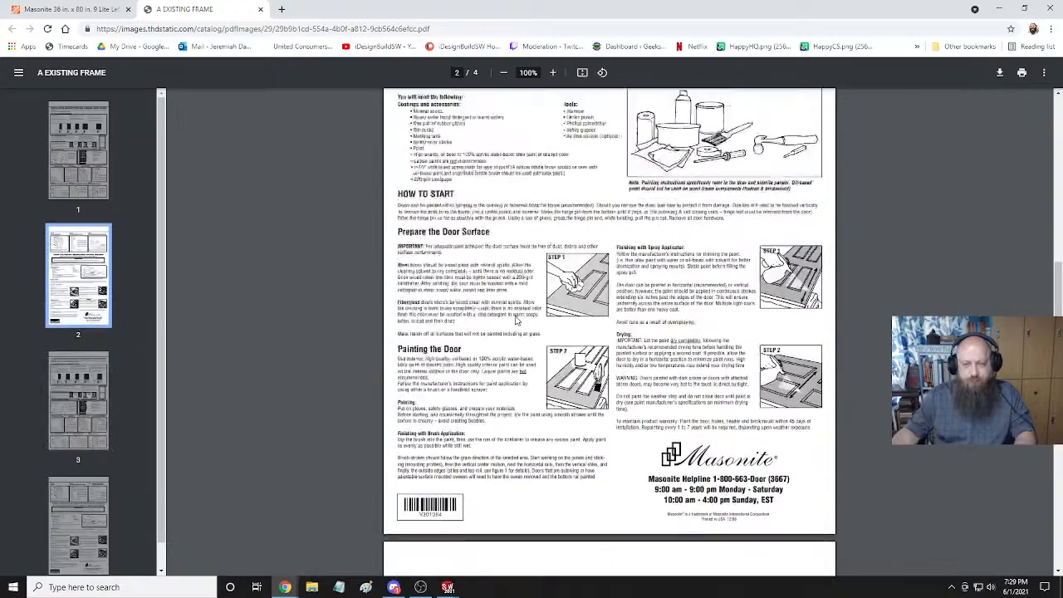
Review the rough-opening table on page 1 of the door instructions and switch to the 10x20Shed assembly in SOLIDWORKS.
scroll(515, 321, up, 3)
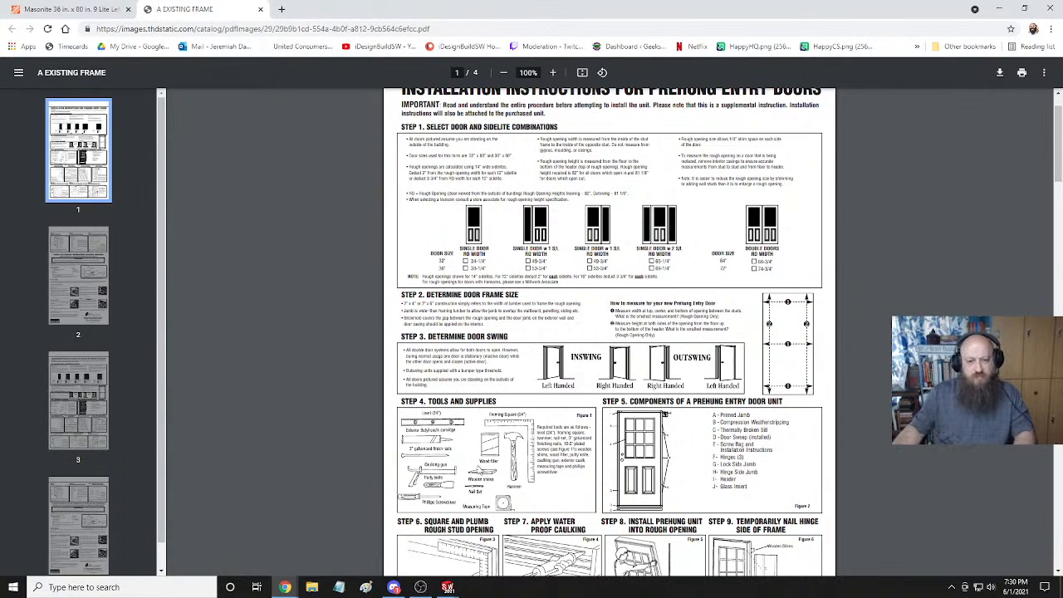
click(447, 587)
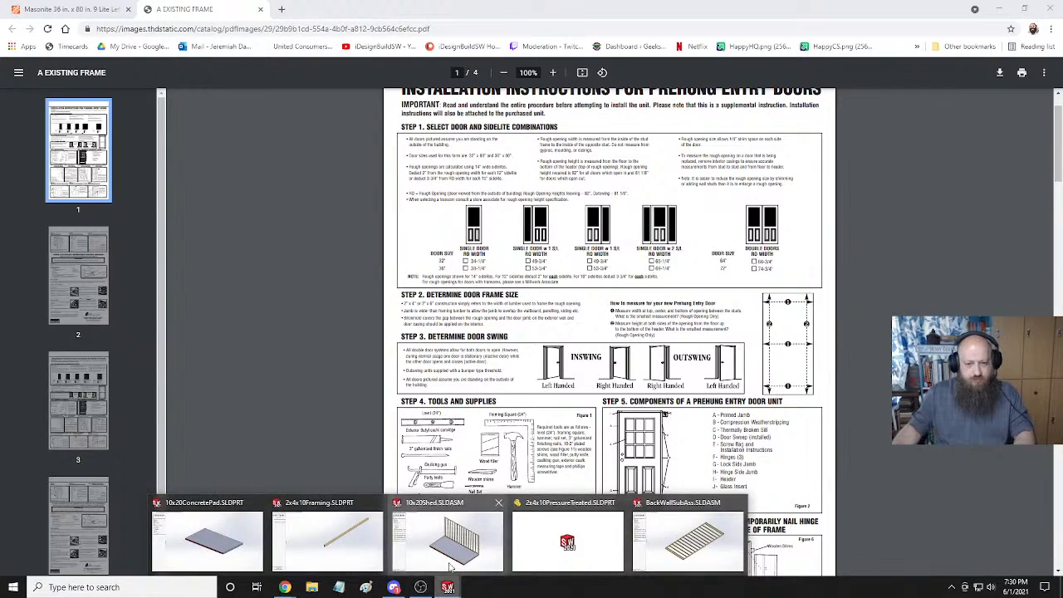
click(448, 540)
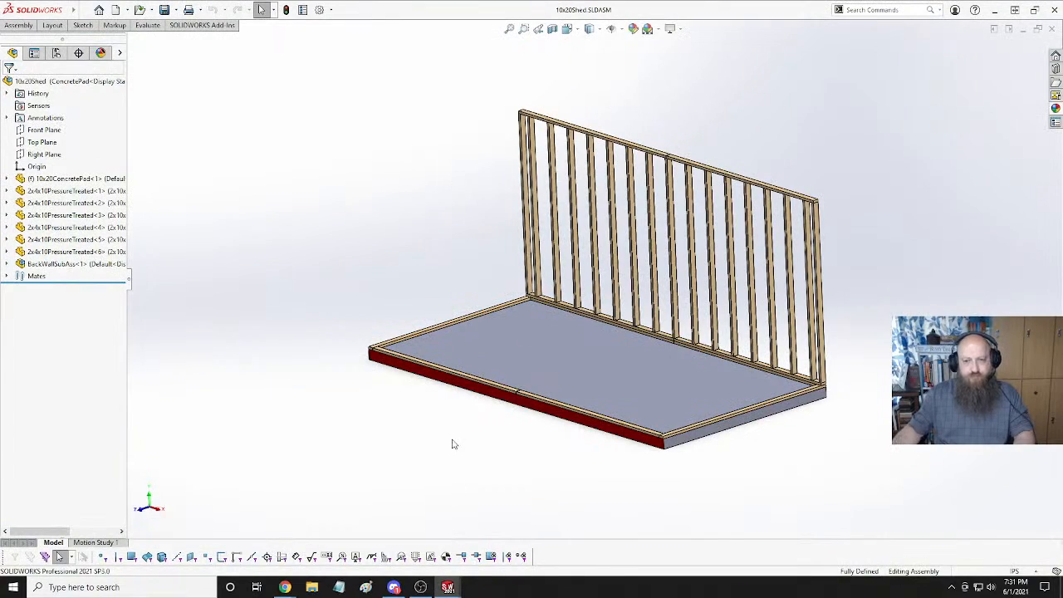
Examine the shed's concrete pad, bottom plates and back wall from several angles, including the right side view.
middle_drag(429, 400, 415, 285)
middle_drag(767, 214, 537, 300)
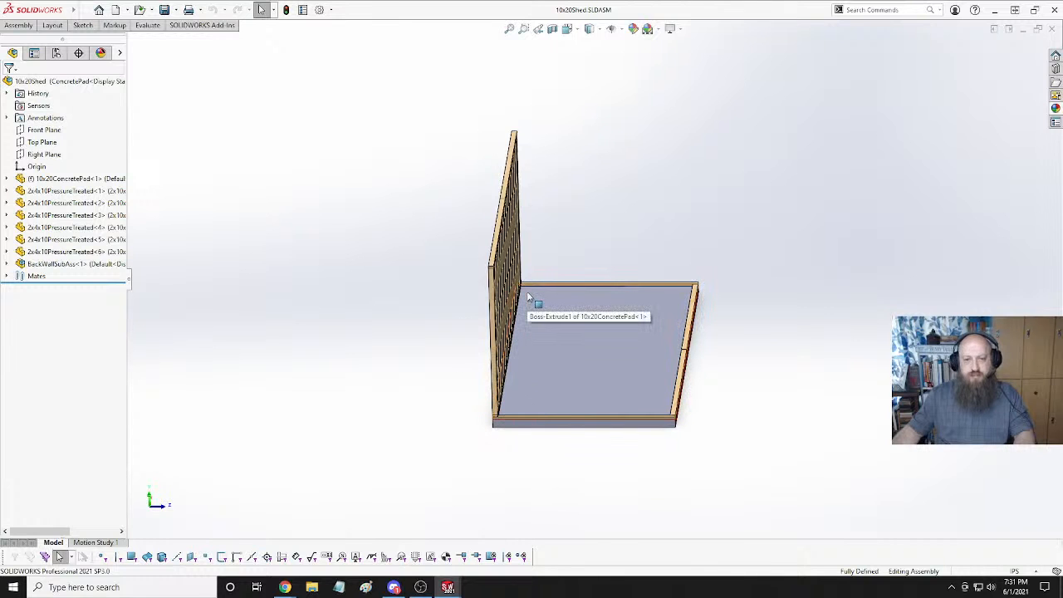
middle_drag(551, 345, 394, 246)
scroll(800, 390, up, 3)
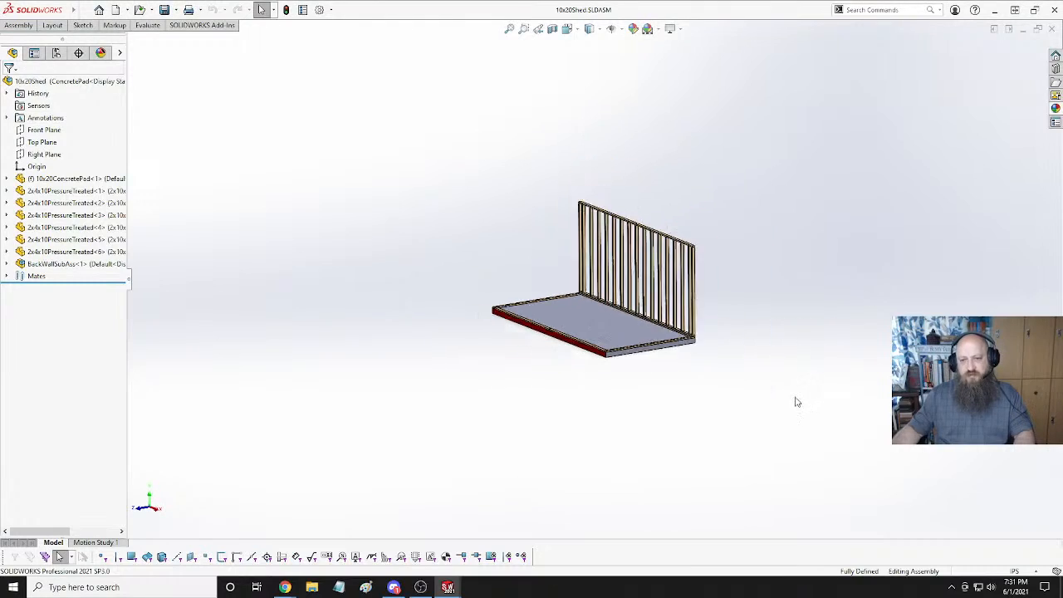
scroll(597, 326, down, 5)
middle_drag(597, 325, 539, 327)
key(space)
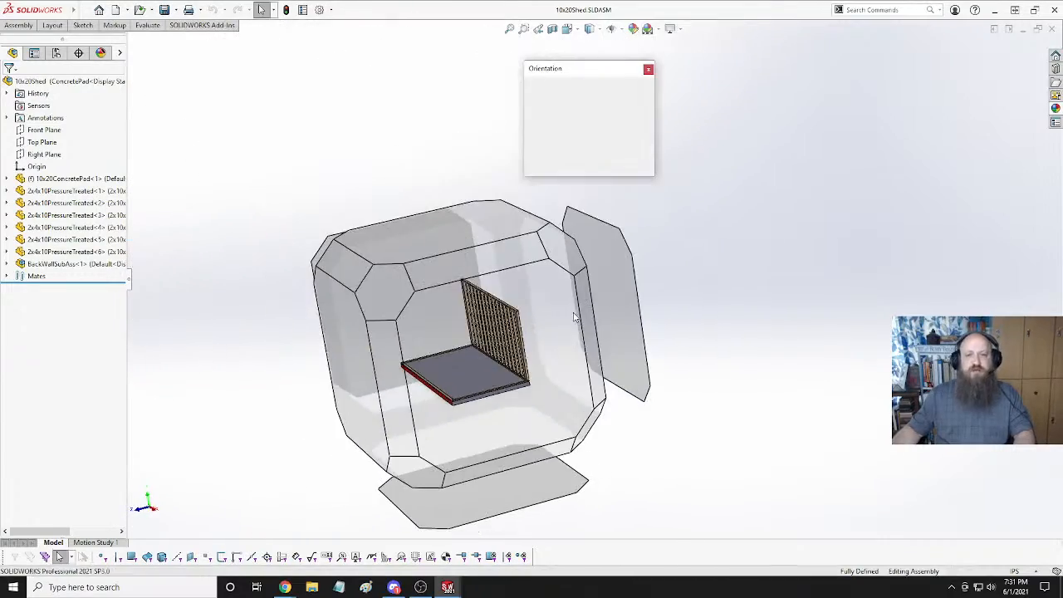
click(539, 325)
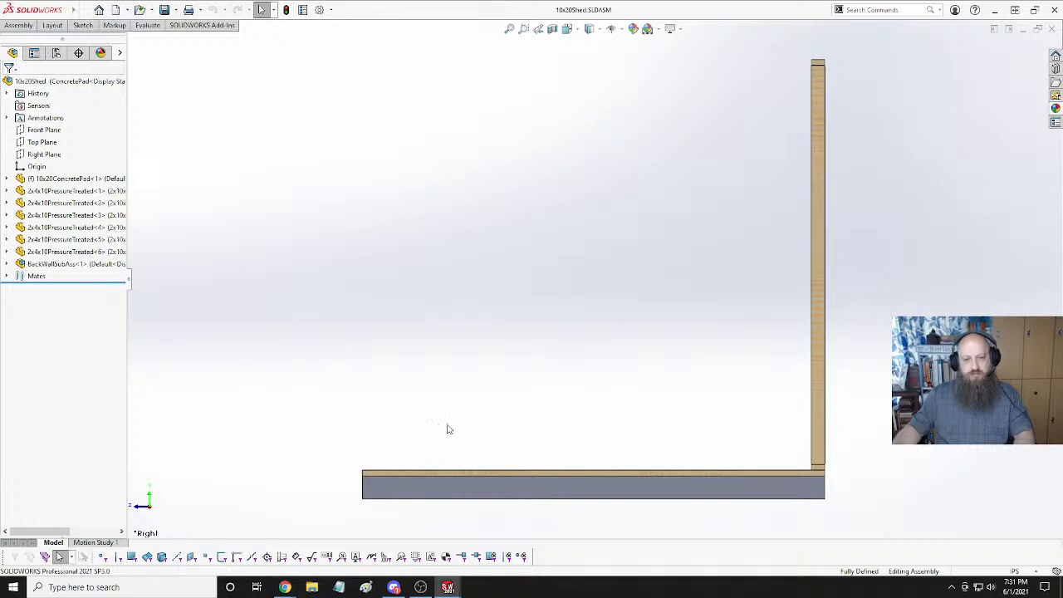
scroll(446, 427, up, 2)
scroll(465, 410, down, 4)
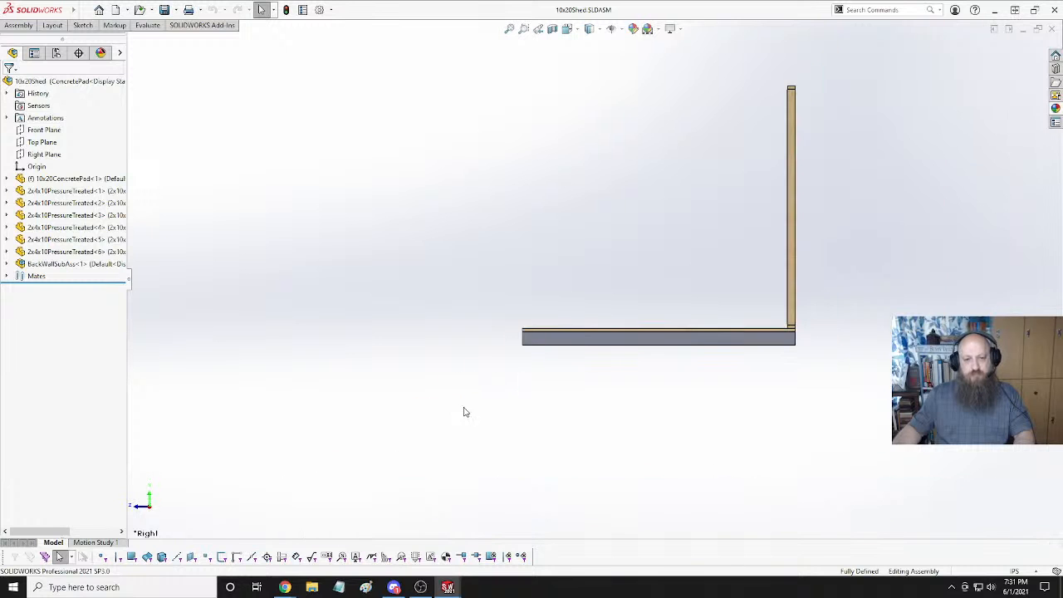
middle_drag(465, 410, 606, 332)
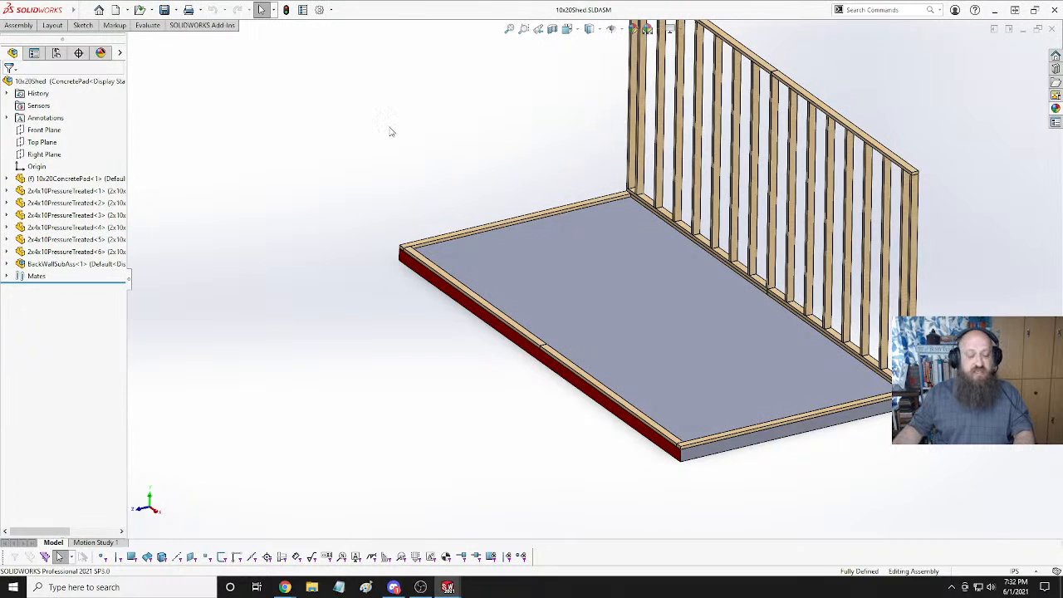
key(ctrl+Tab)
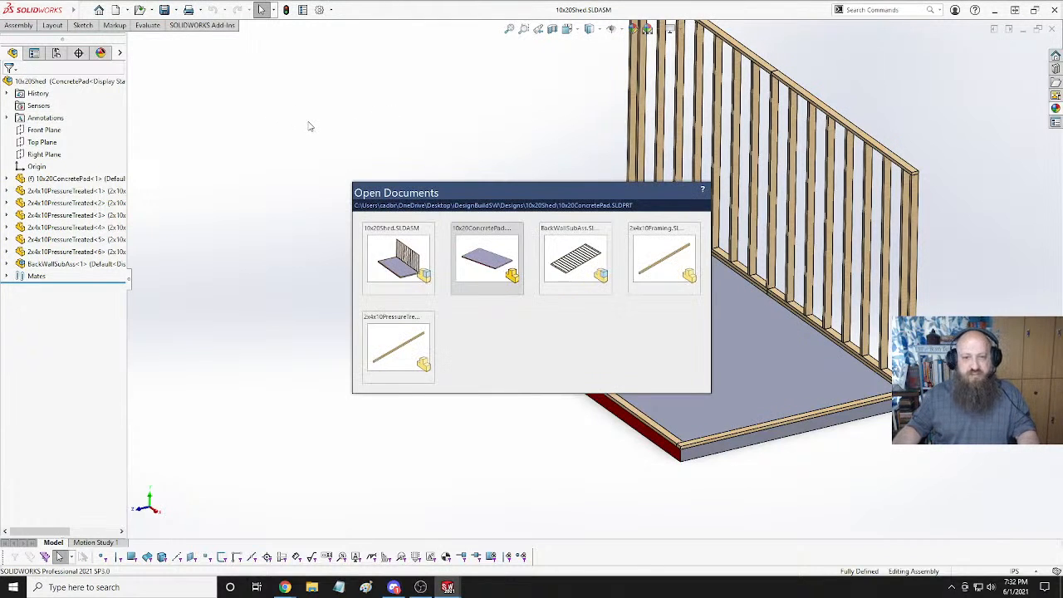
key(Escape)
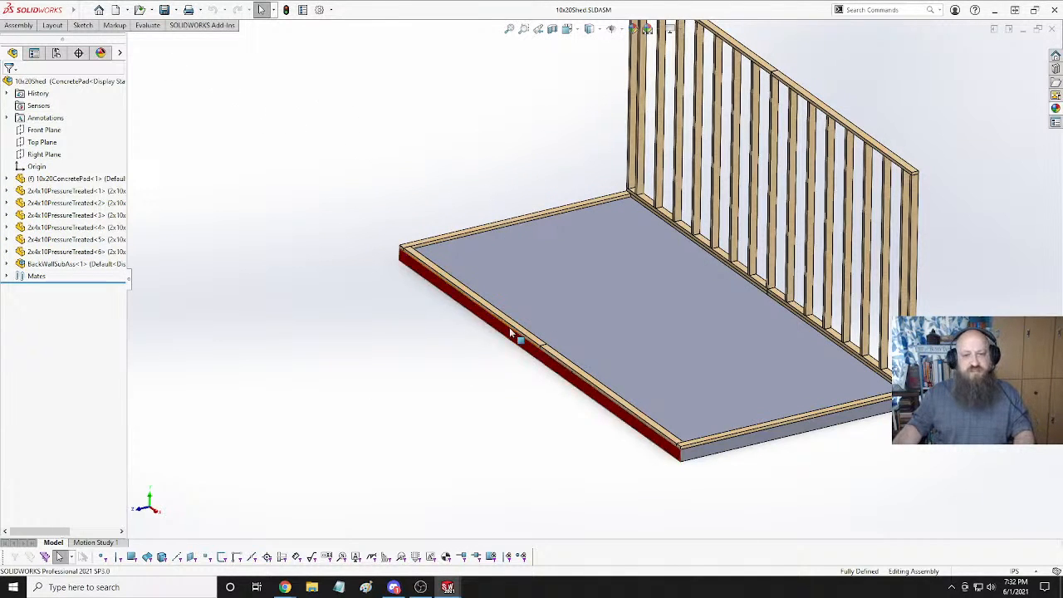
click(804, 440)
click(489, 166)
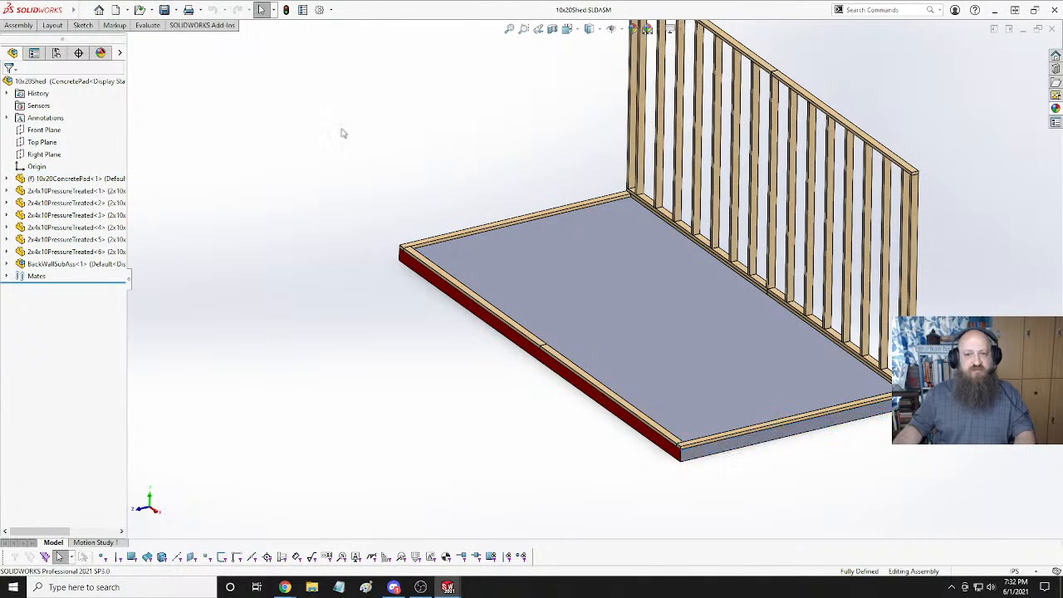
click(23, 27)
click(25, 43)
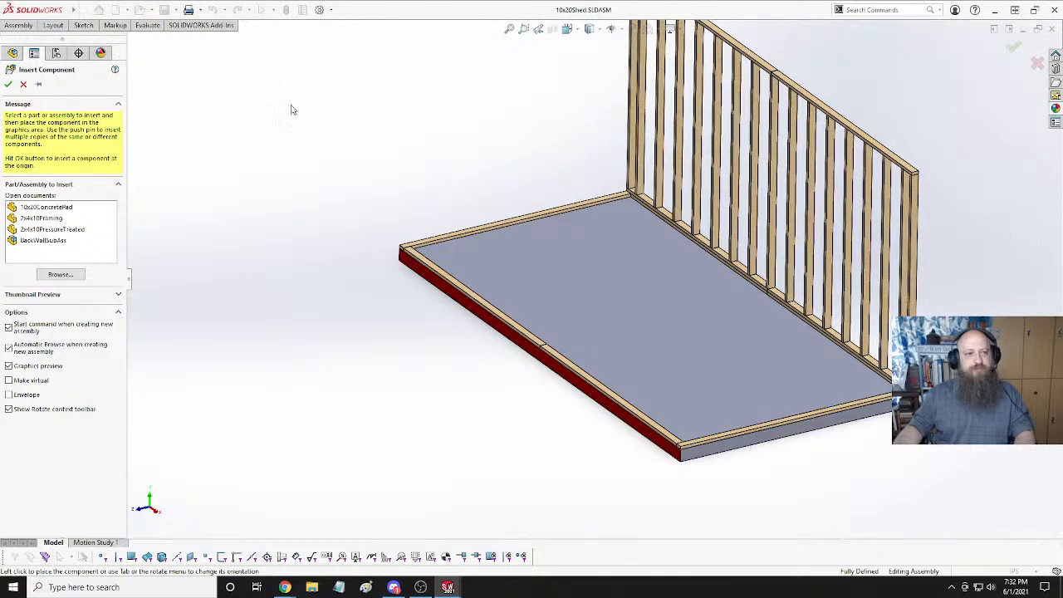
key(Escape)
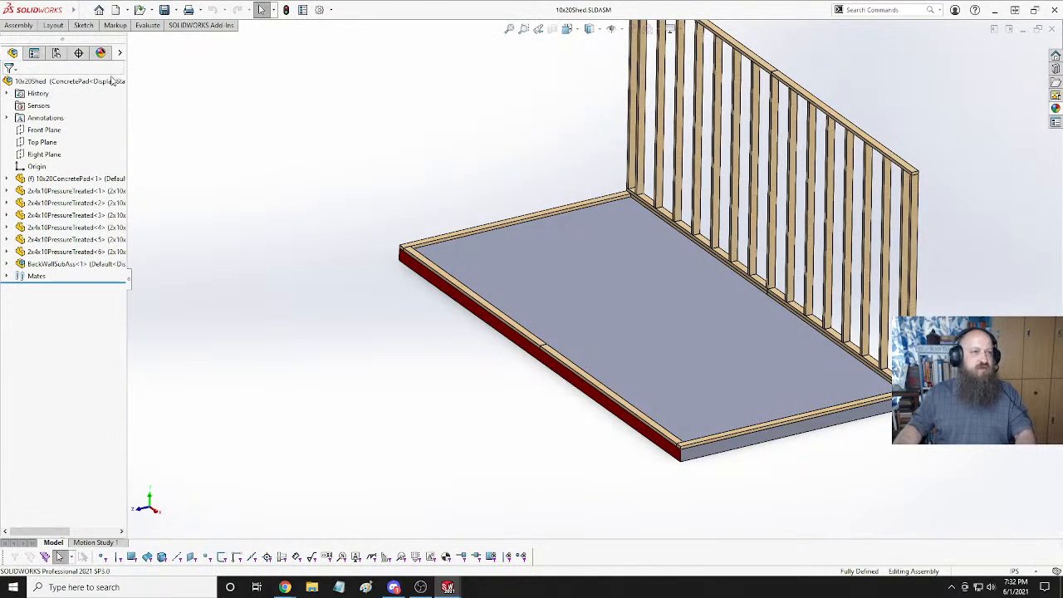
Create a new assembly and place the 2x4x10Framing part in its 2x4x8.625 configuration at the origin.
click(115, 9)
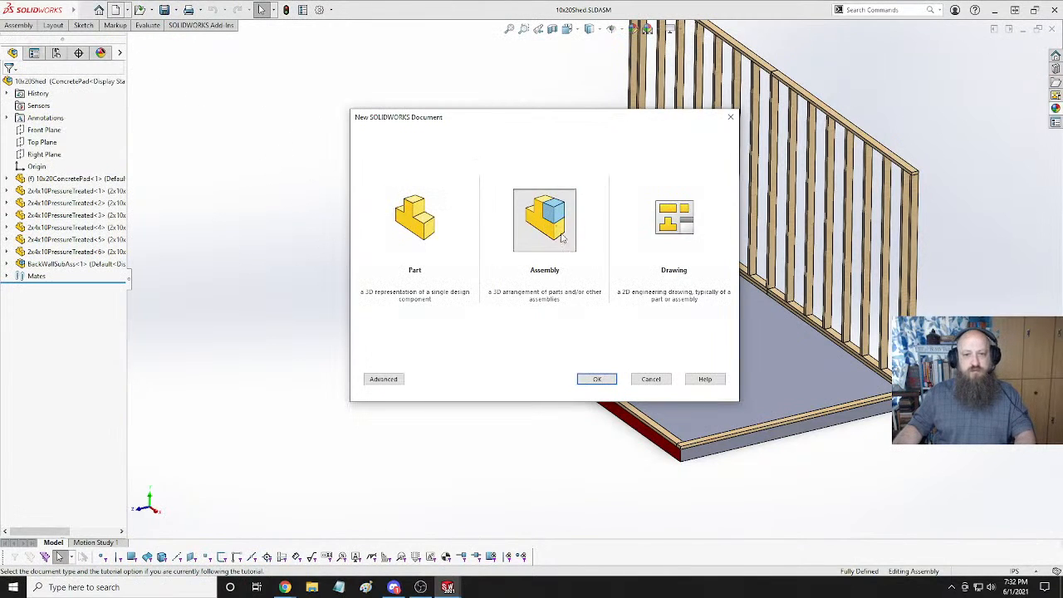
click(590, 383)
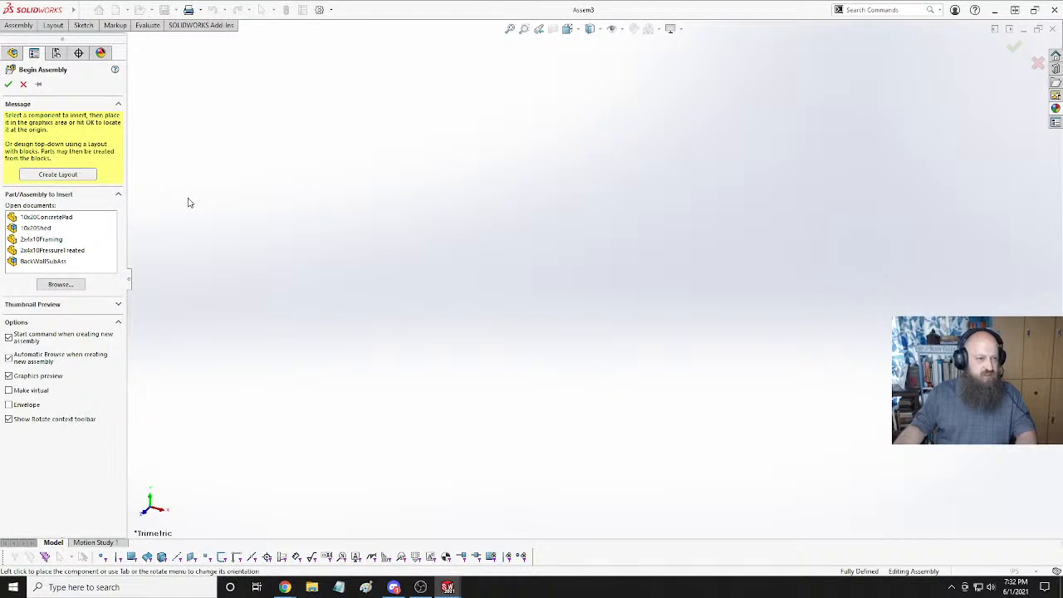
click(46, 239)
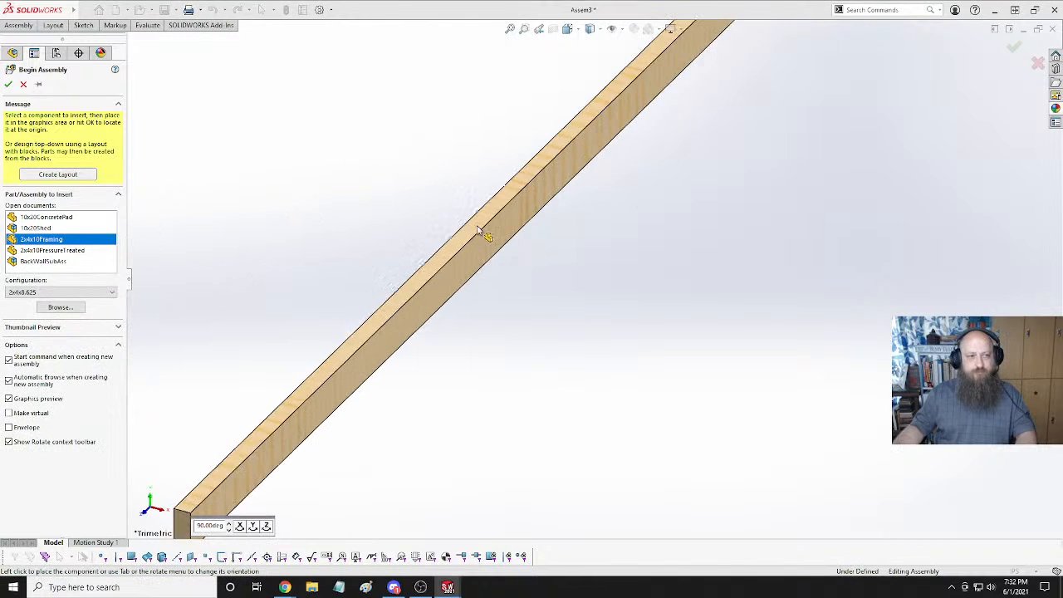
click(9, 85)
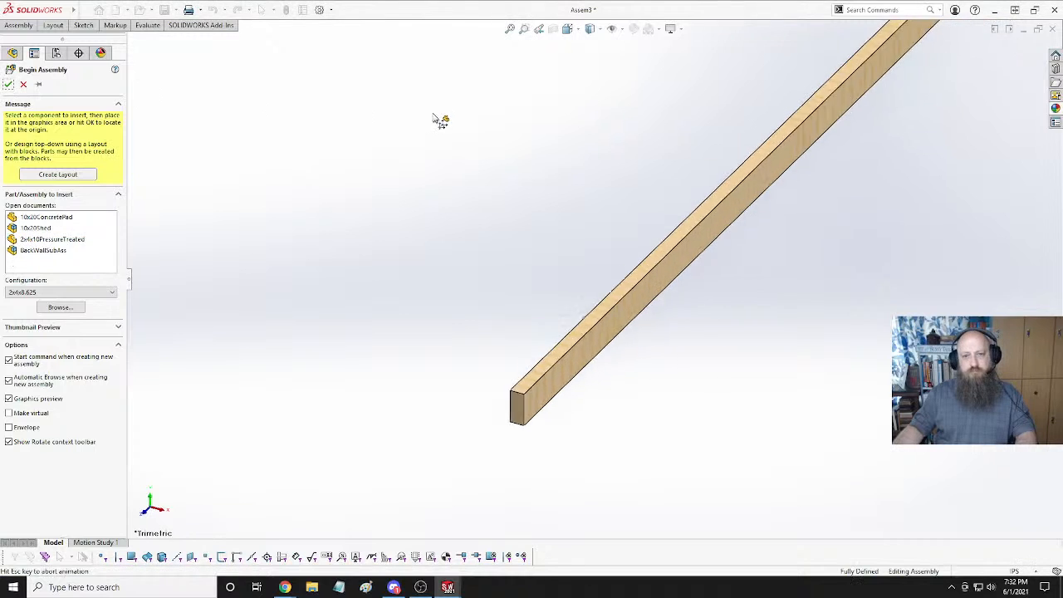
Check which configurations are available for the framing board in the new assembly.
click(591, 285)
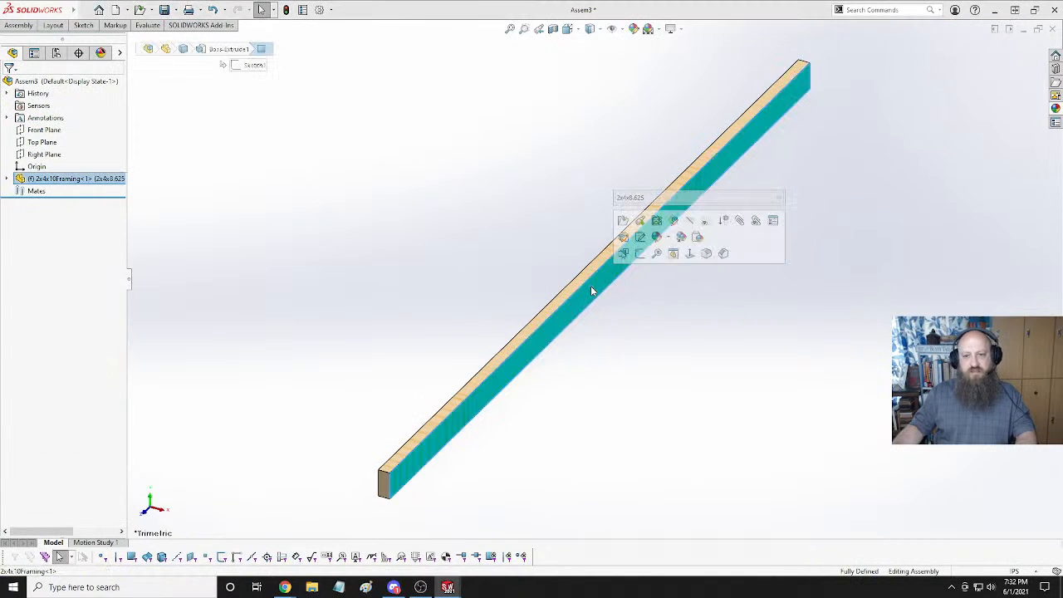
click(757, 199)
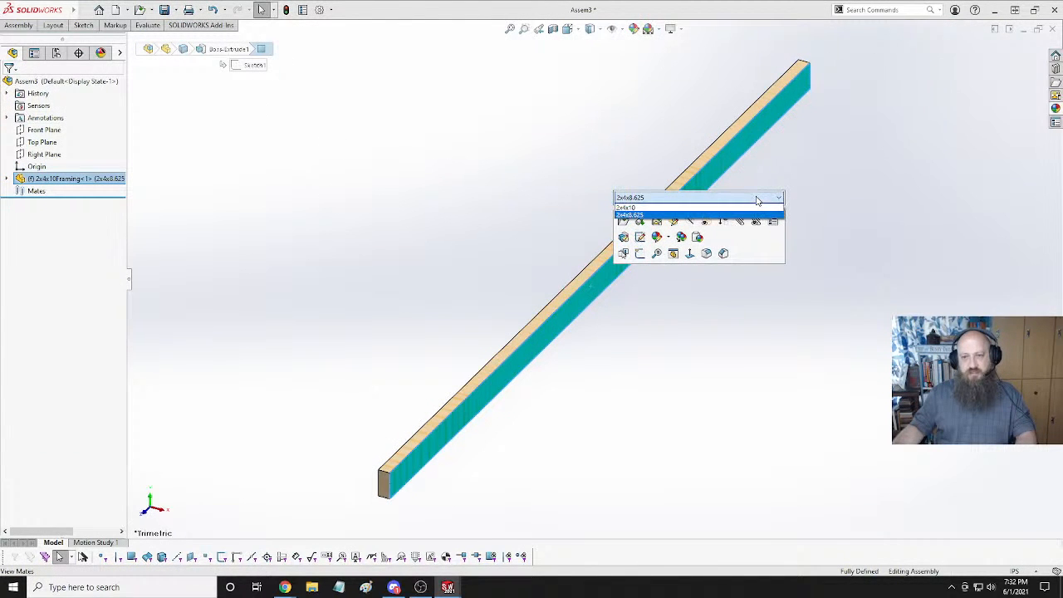
click(757, 199)
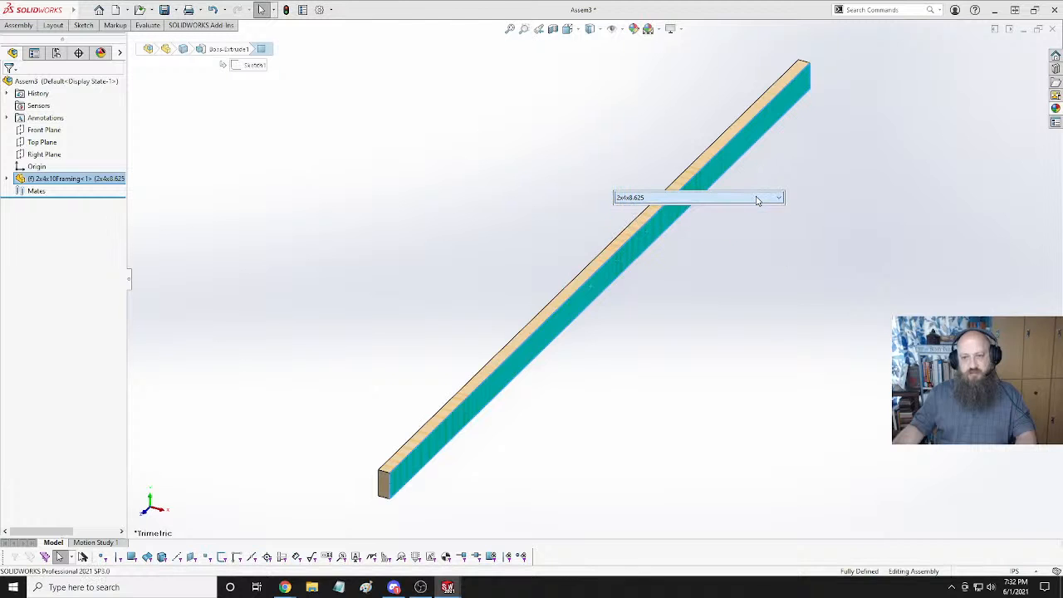
click(773, 253)
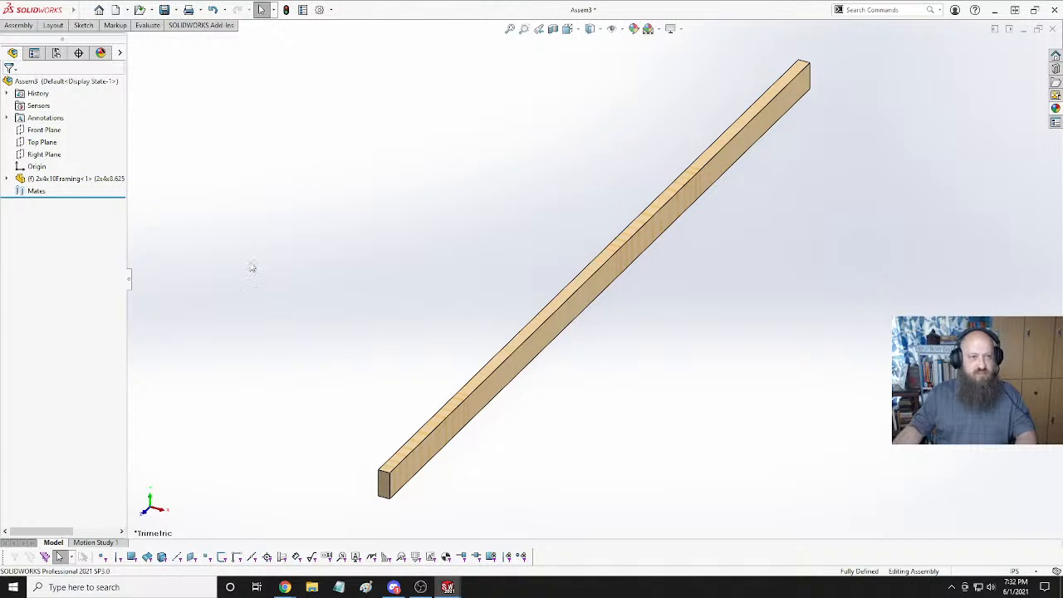
In the 10x20Shed assembly, measure the distance between the inner faces of the front and back pressure-treated bottom plates.
key(ctrl+Tab)
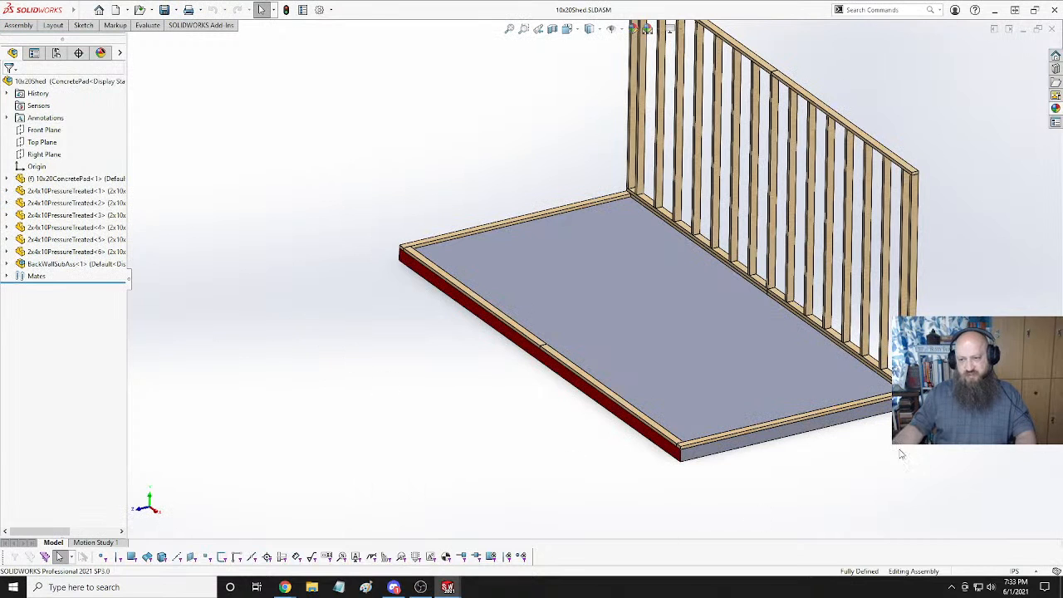
scroll(897, 405, up, 4)
scroll(706, 359, down, 7)
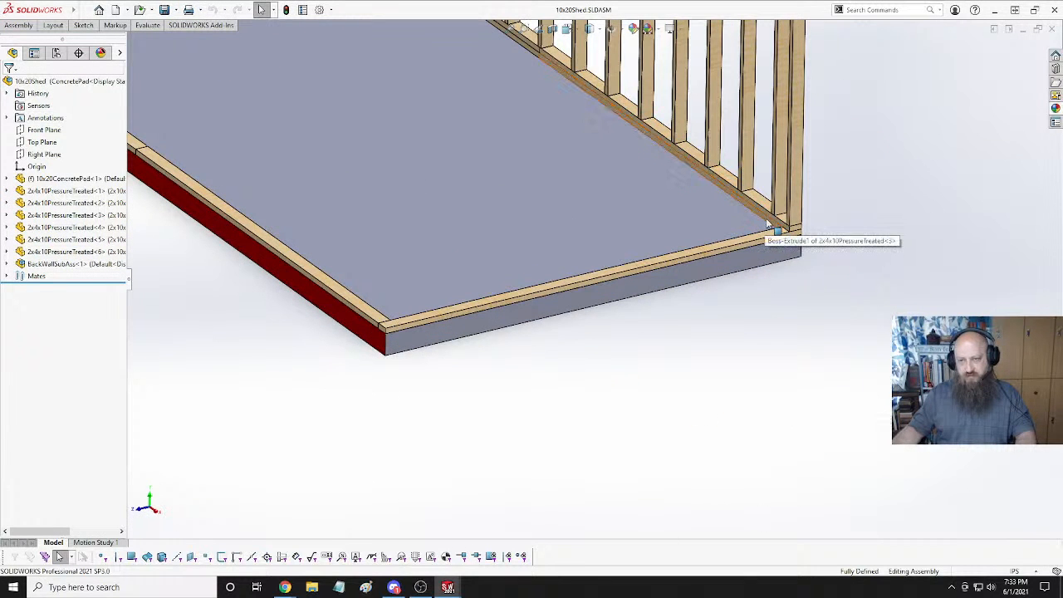
click(764, 226)
middle_drag(581, 274, 304, 275)
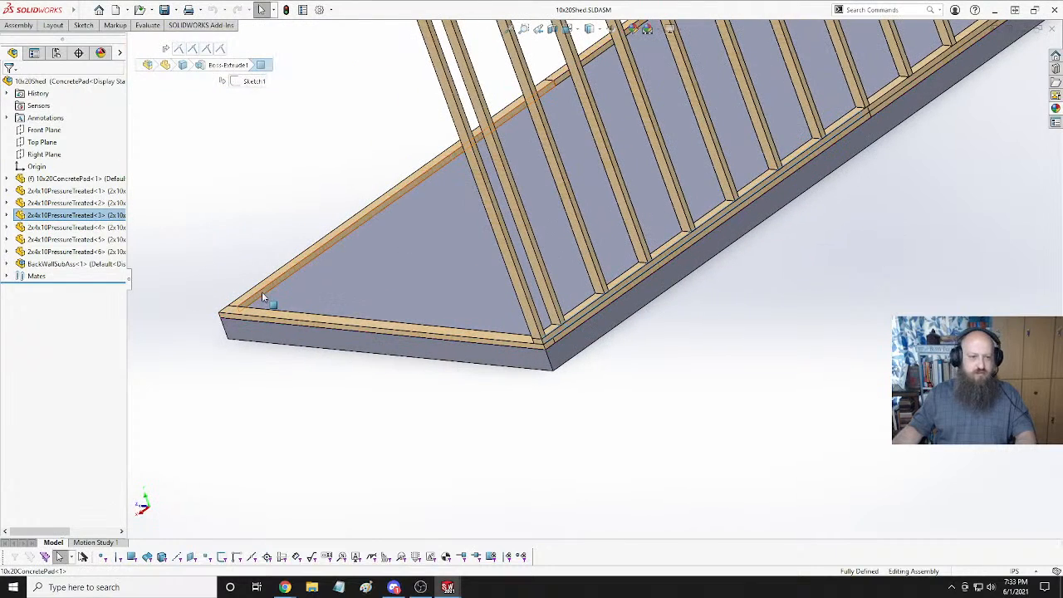
ctrl+click(262, 291)
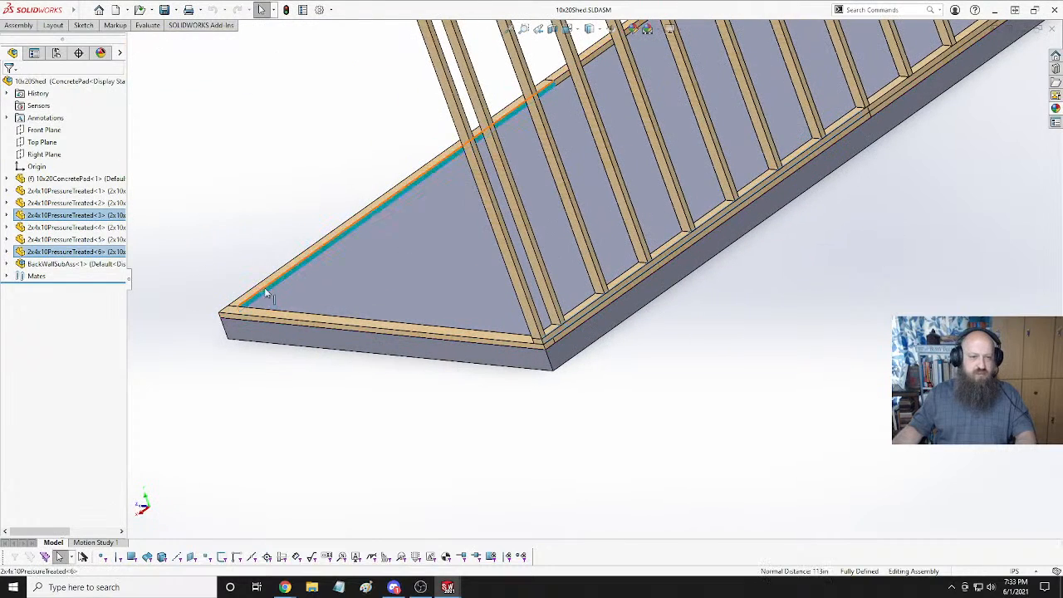
click(147, 25)
click(75, 41)
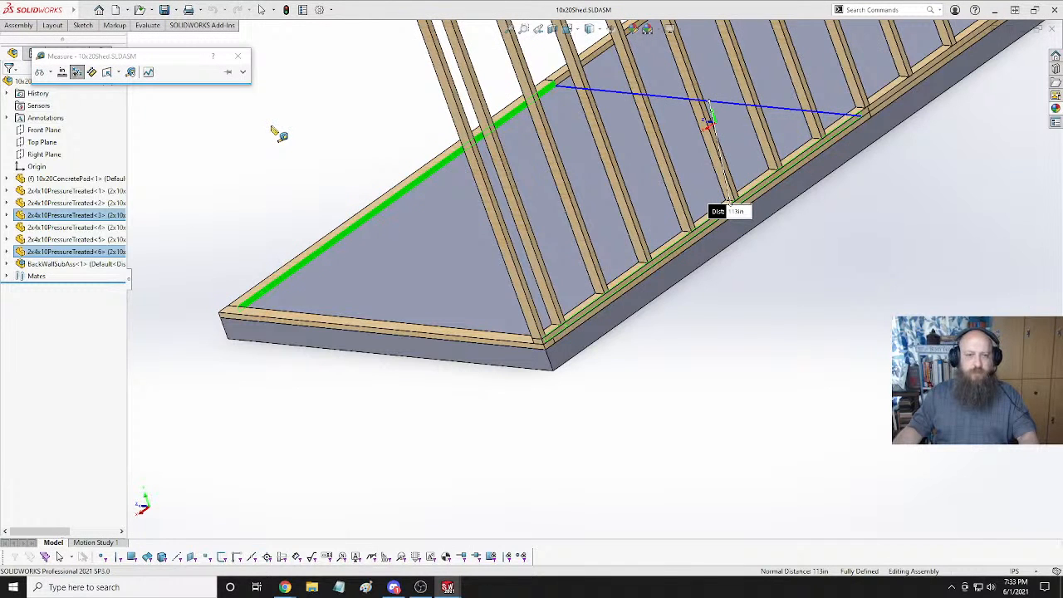
key(Escape)
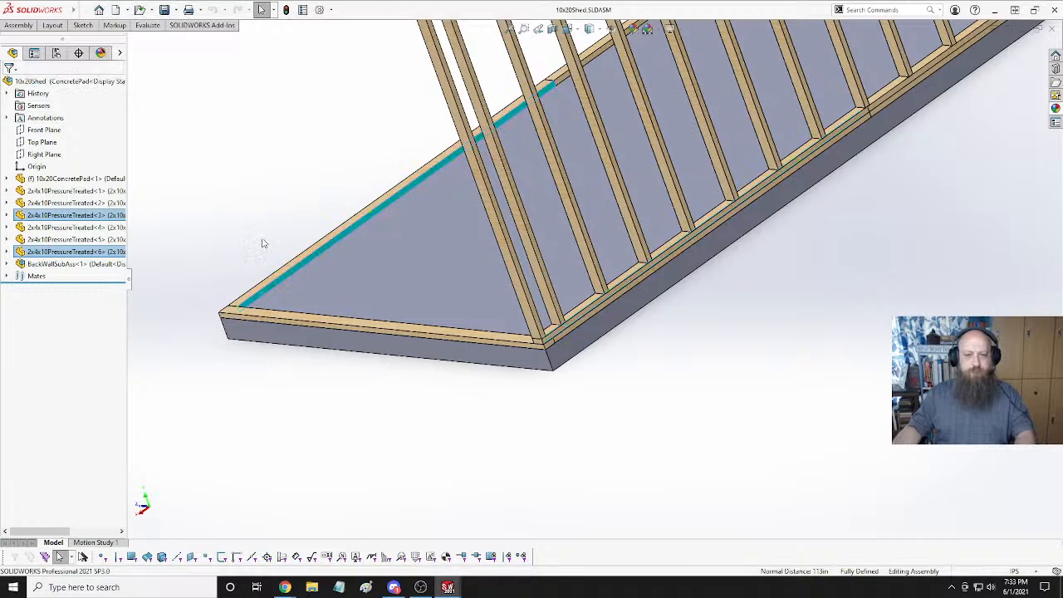
middle_drag(261, 240, 377, 263)
key(Escape)
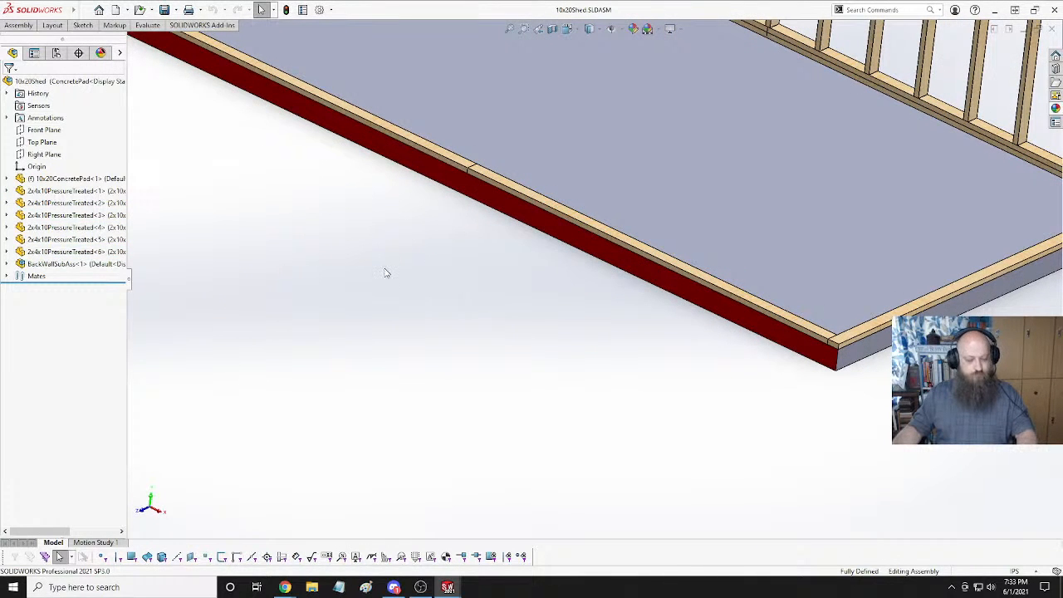
Return to the new assembly, open its 2x4x10Framing part and display the part's configurations.
key(ctrl+Tab)
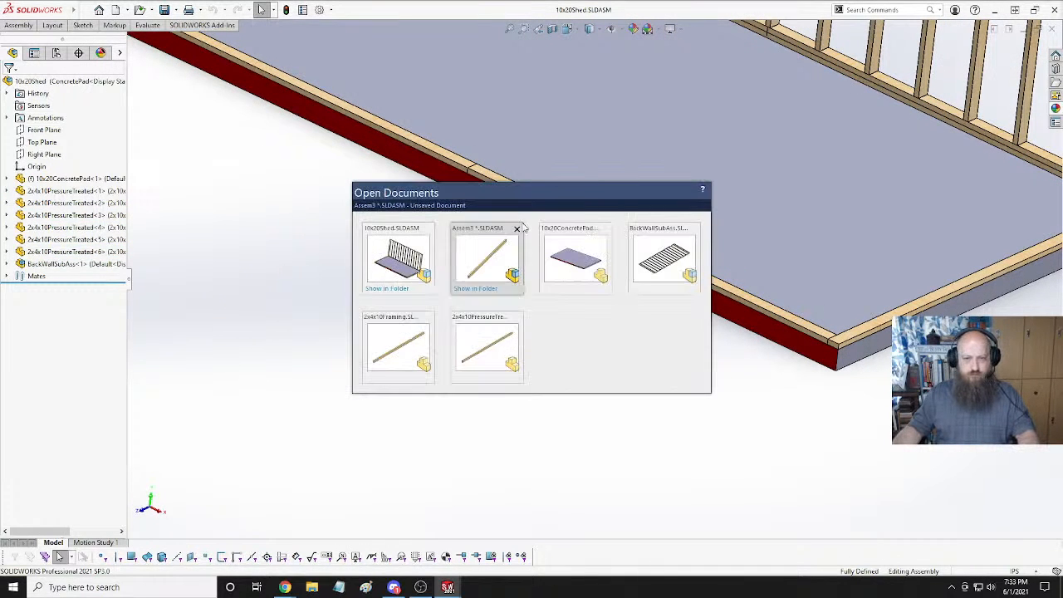
click(484, 256)
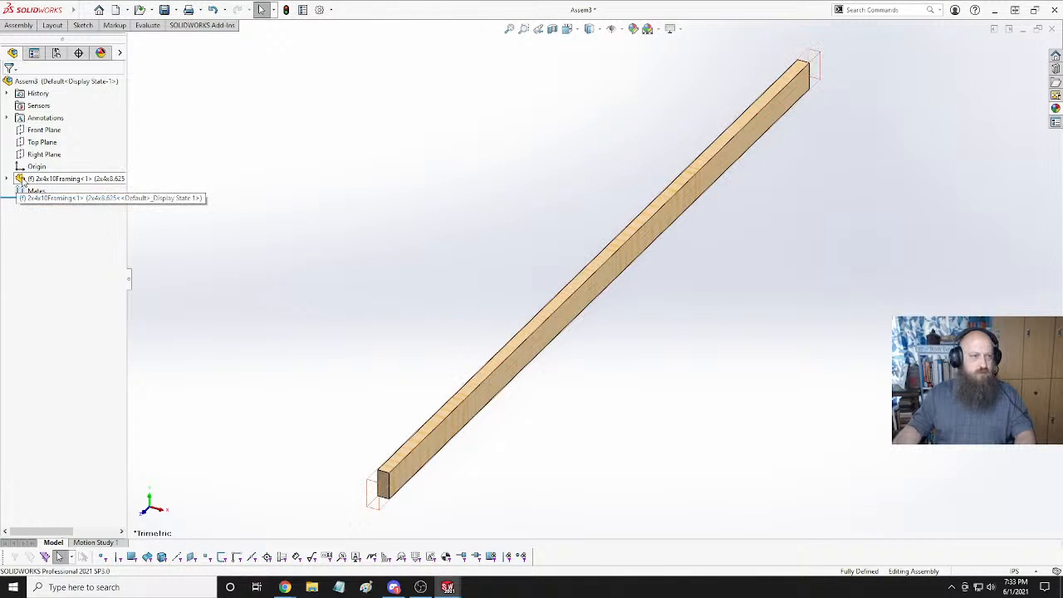
click(56, 52)
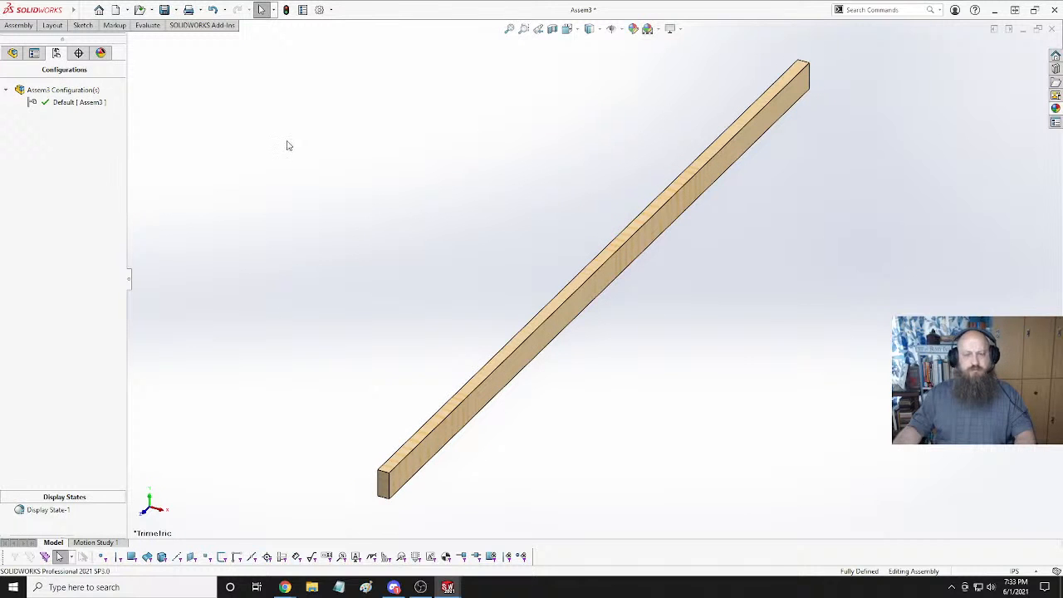
click(12, 52)
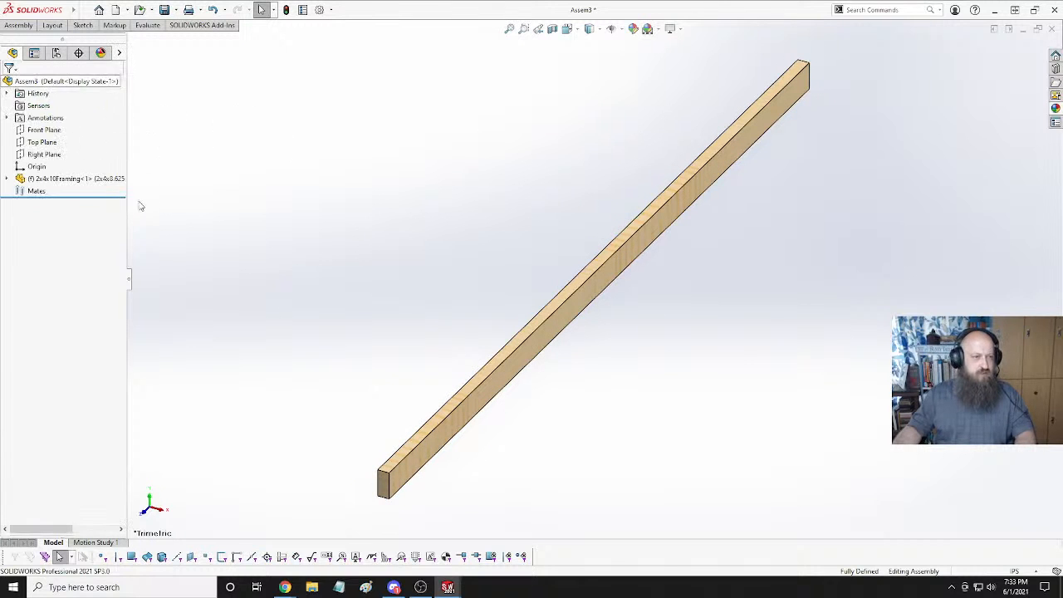
right_click(62, 178)
click(68, 146)
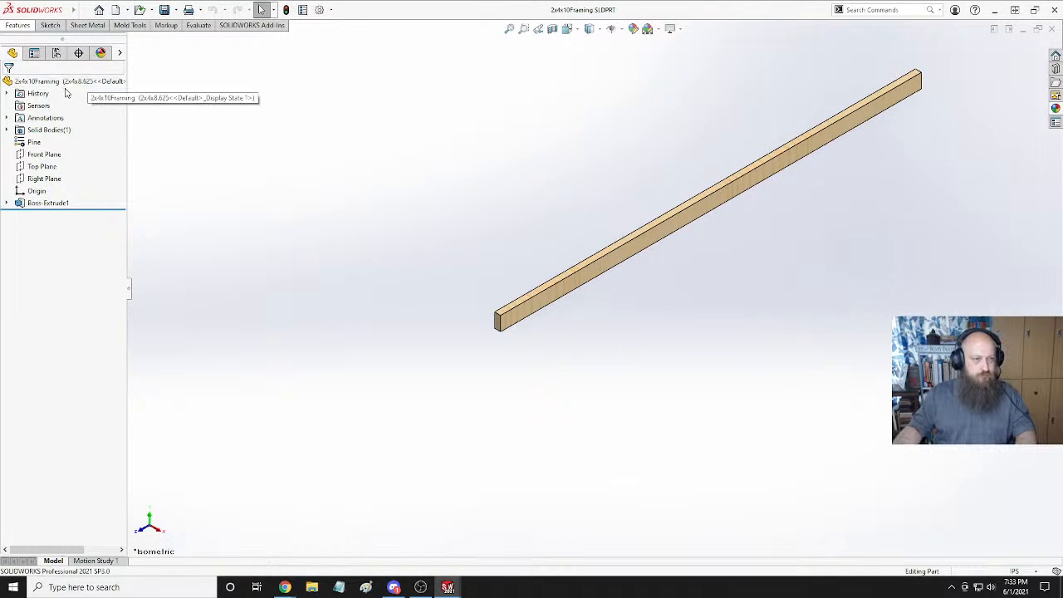
click(57, 52)
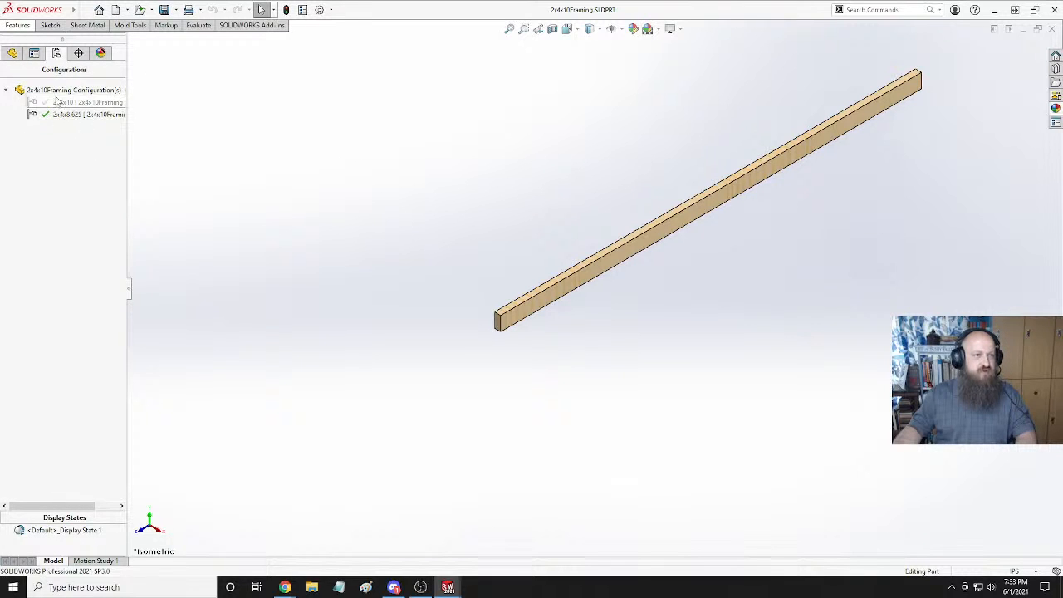
Add a new configuration named 2x4x9.417 to the framing part.
right_click(63, 90)
click(91, 106)
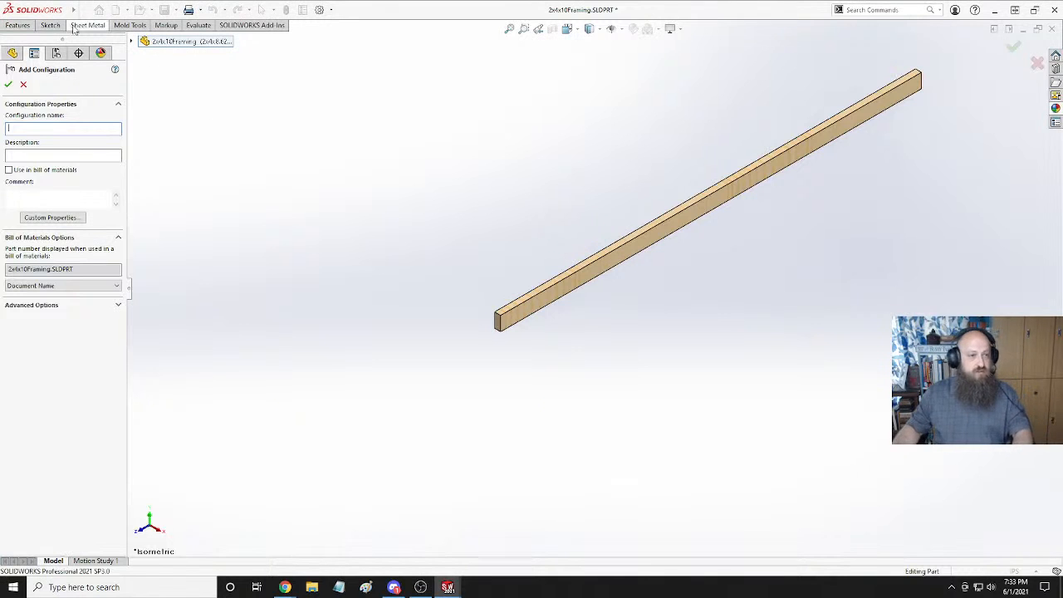
text(2x4x9.417)
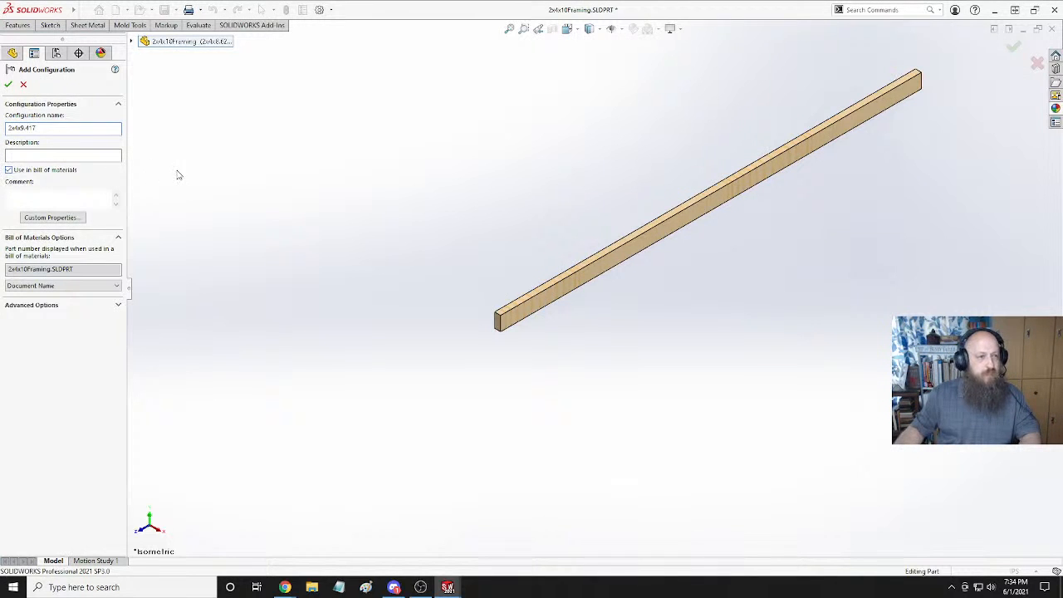
click(8, 84)
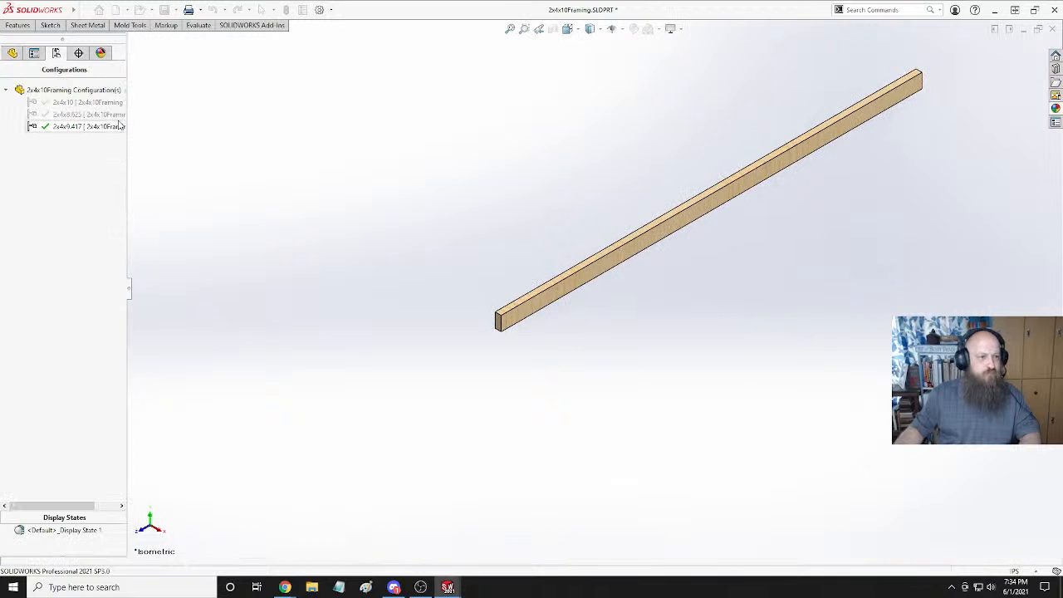
Set the board's extrusion depth to 113 in for the 2x4x9.417 configuration only.
click(13, 53)
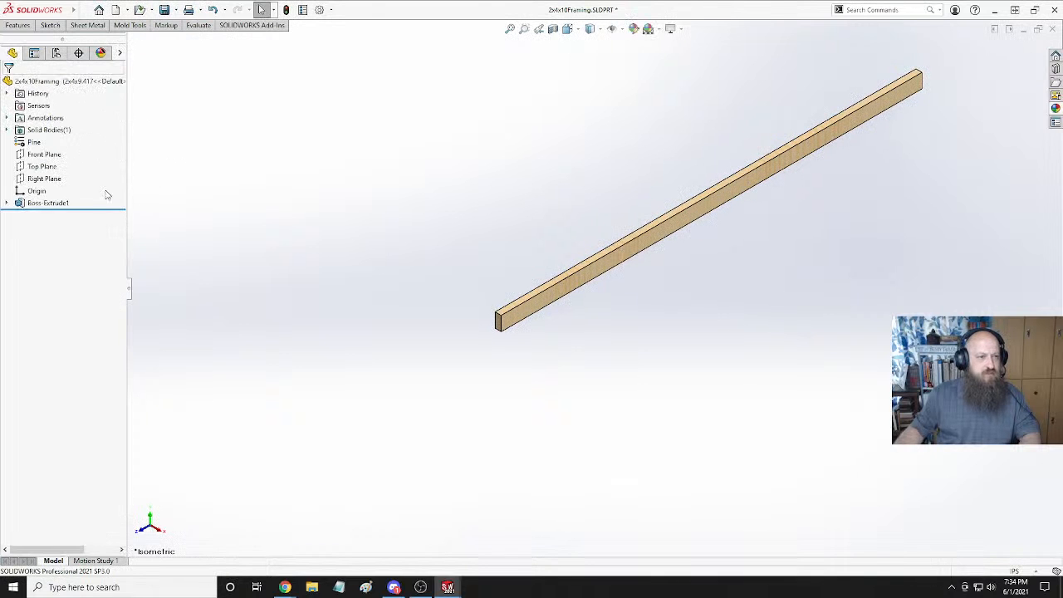
right_click(41, 203)
click(34, 167)
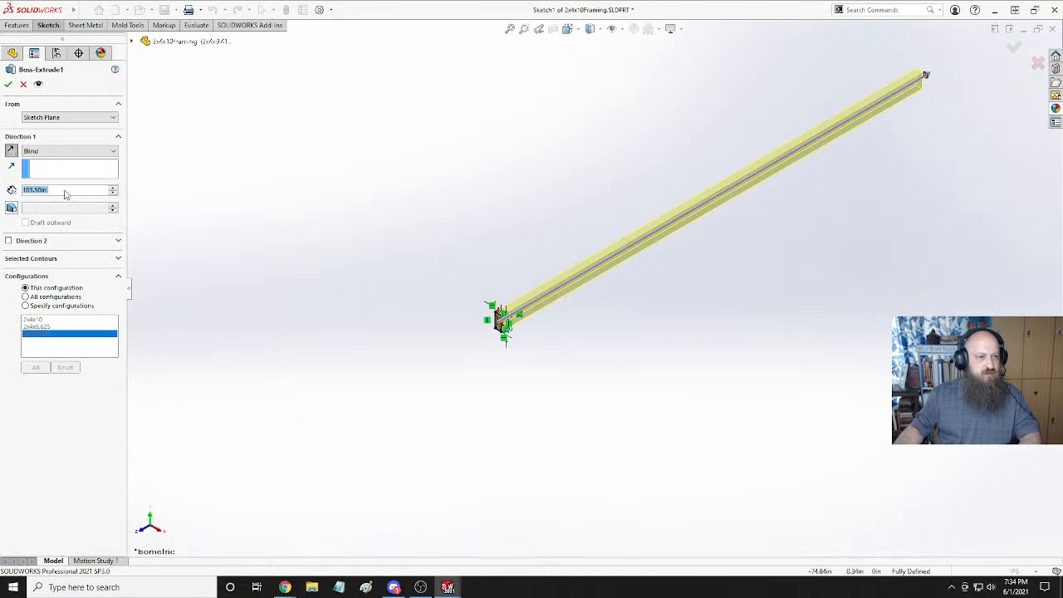
double_click(67, 190)
text(1)
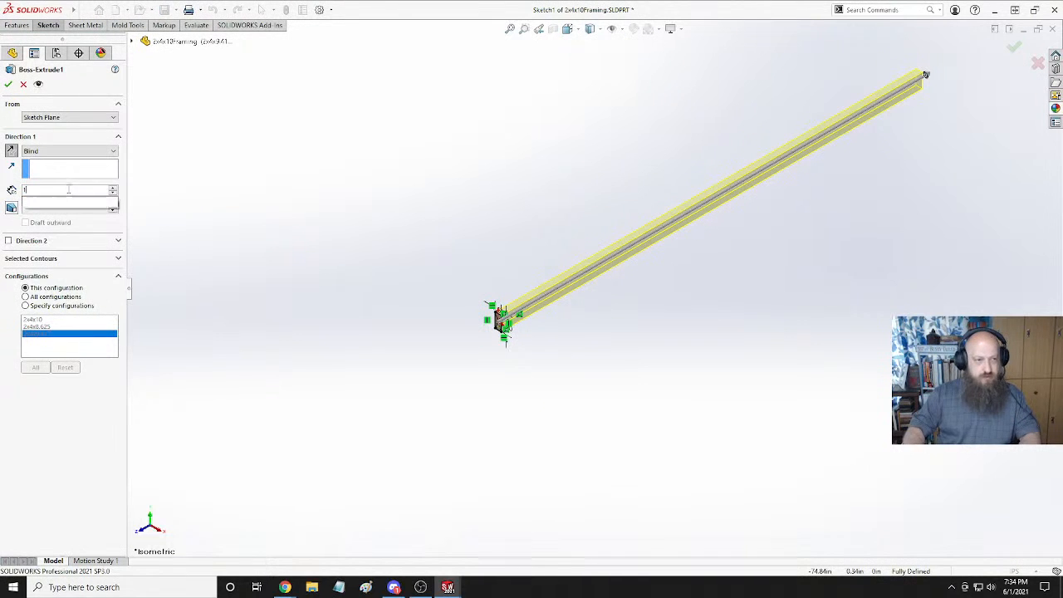
text(13)
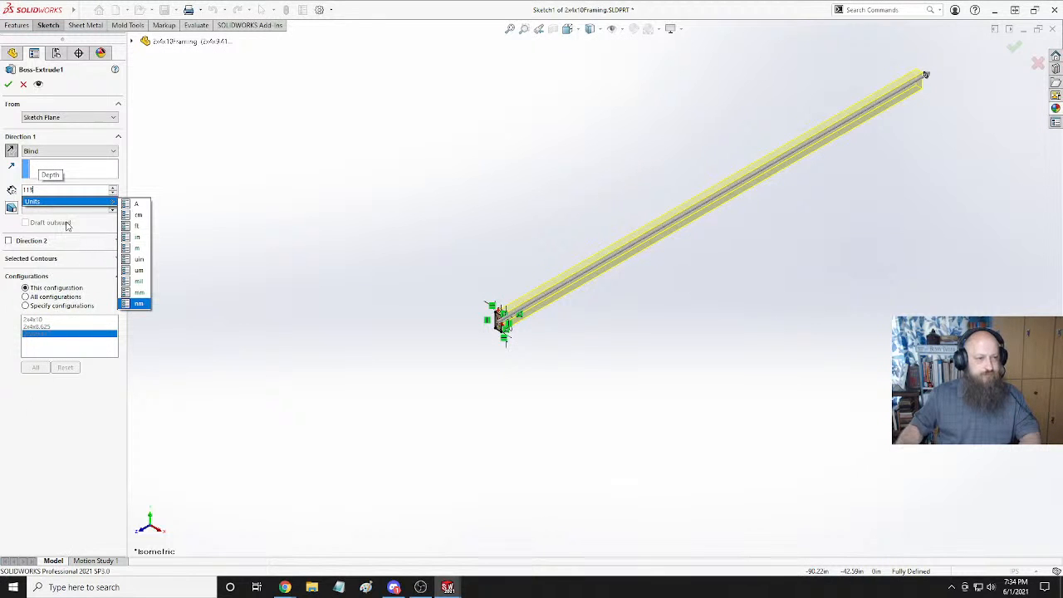
key(Return)
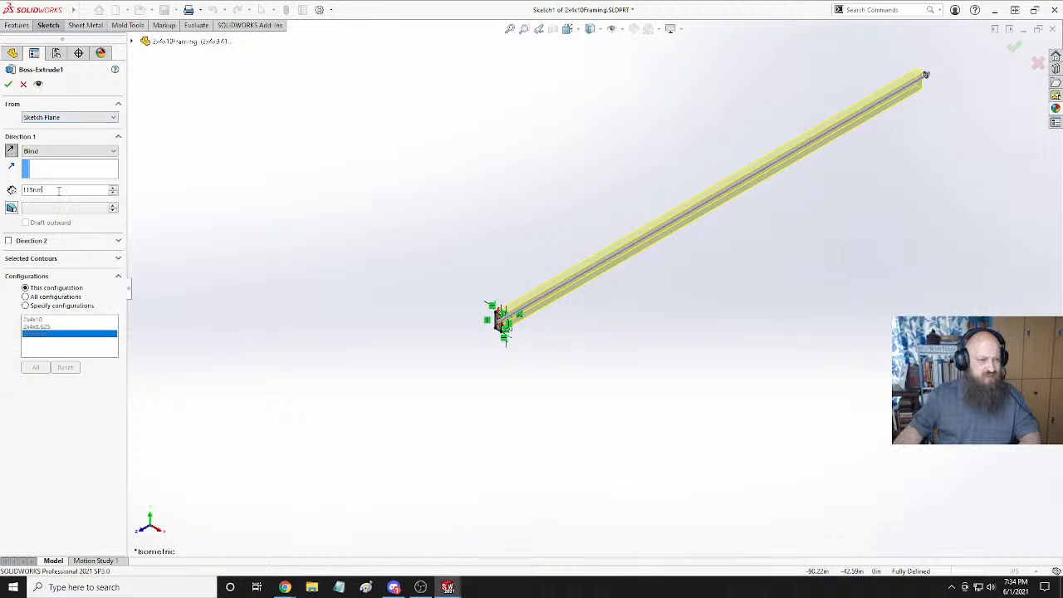
double_click(72, 193)
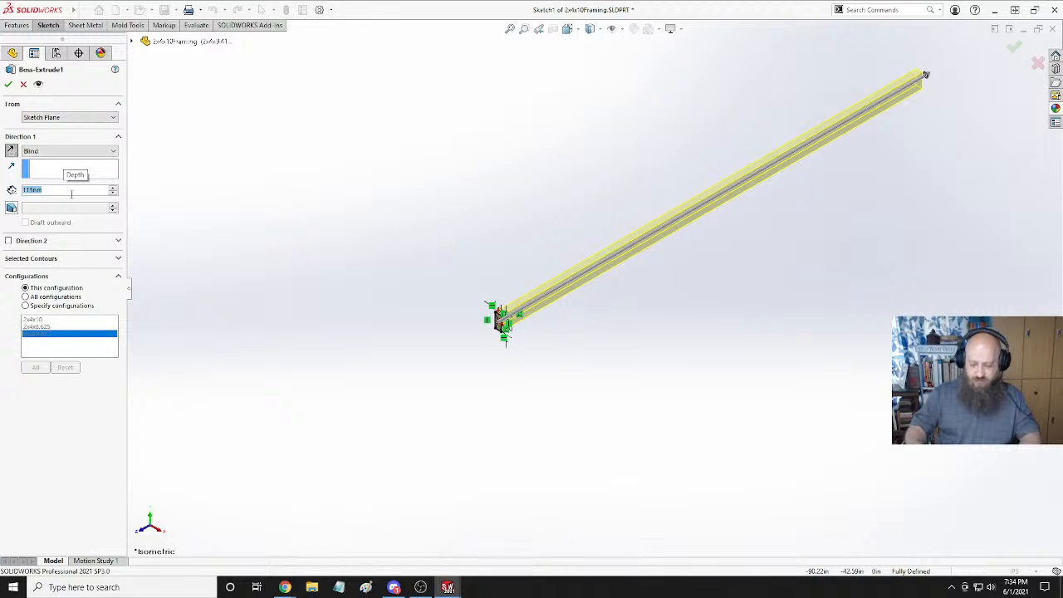
text(113)
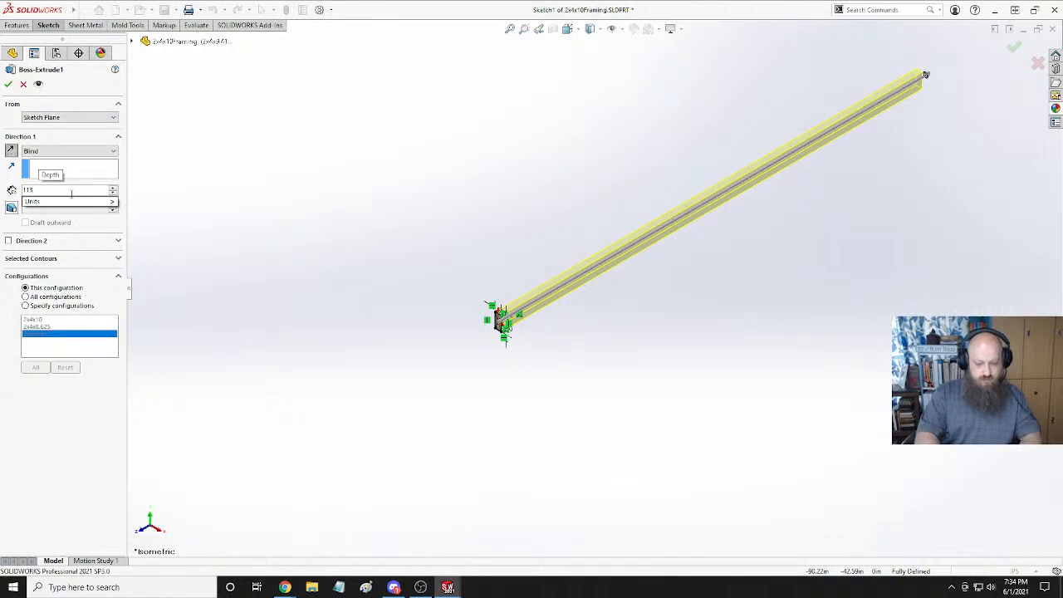
key(Return)
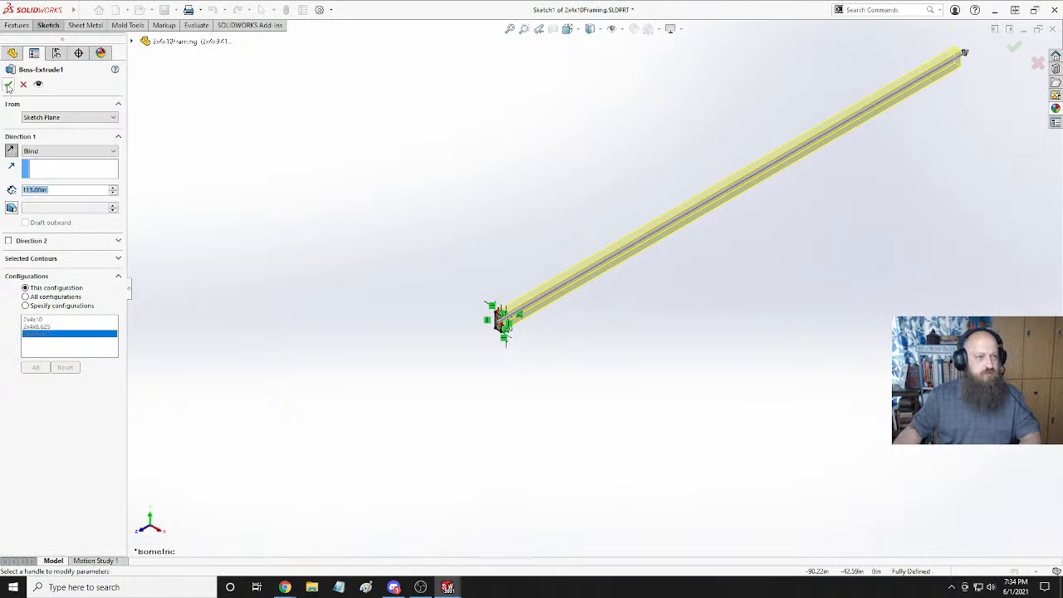
click(9, 84)
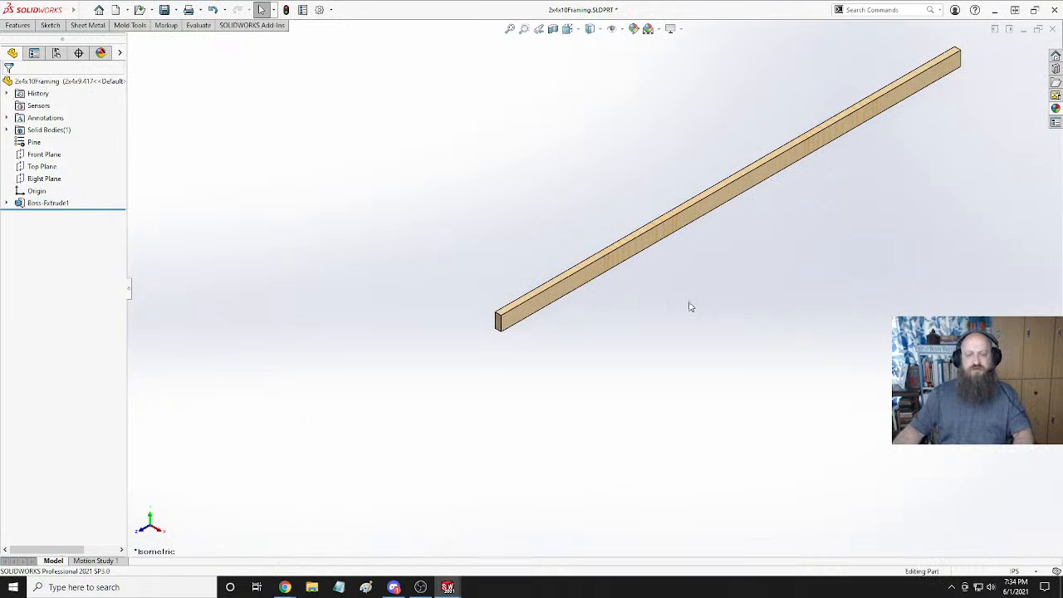
scroll(690, 306, up, 3)
scroll(705, 296, down, 1)
scroll(795, 231, up, 3)
scroll(795, 230, down, 3)
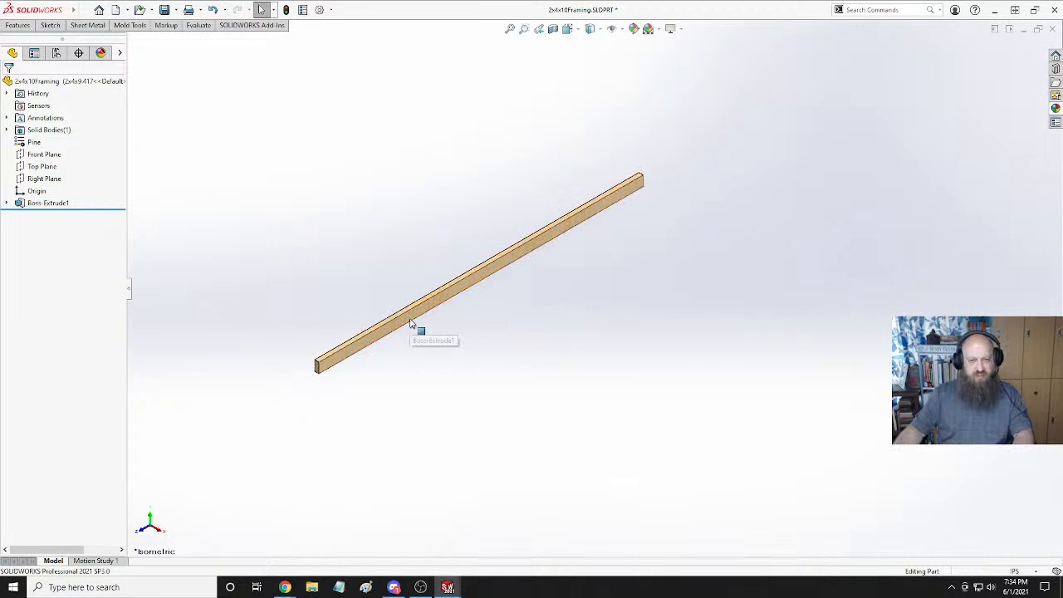
drag(409, 318, 803, 444)
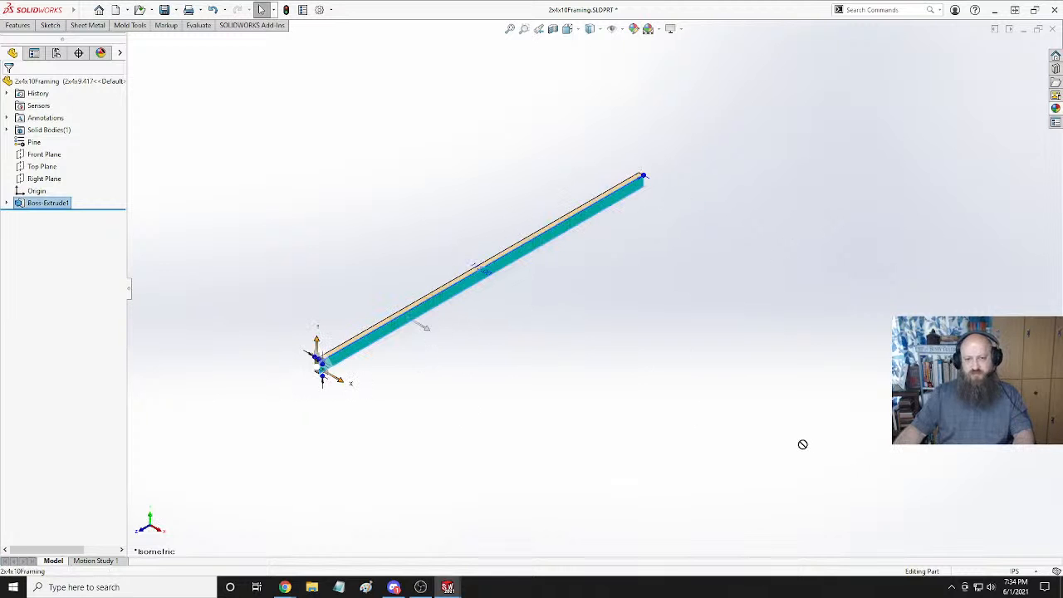
click(509, 333)
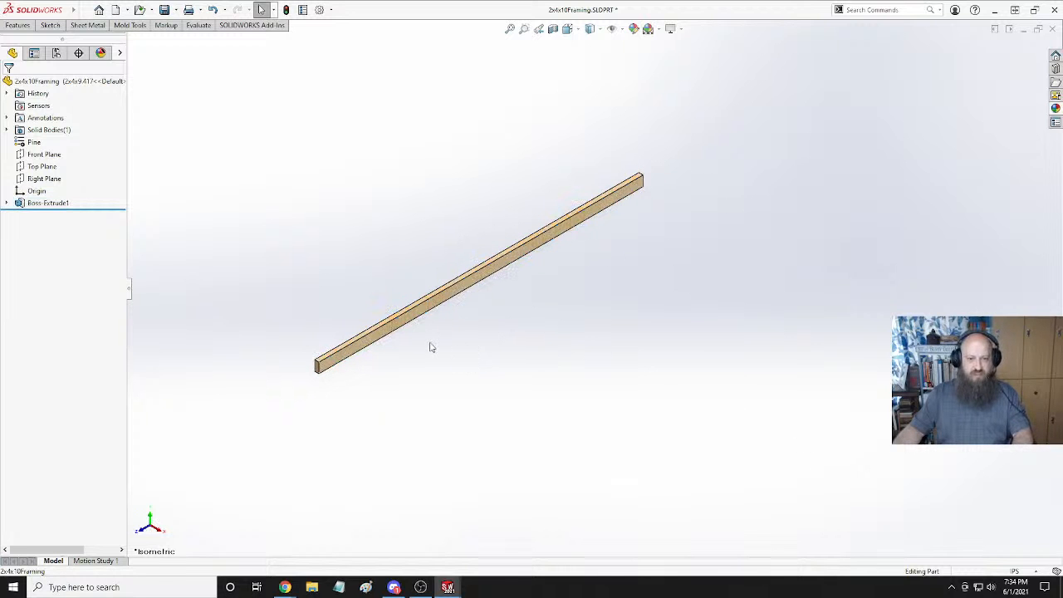
key(space)
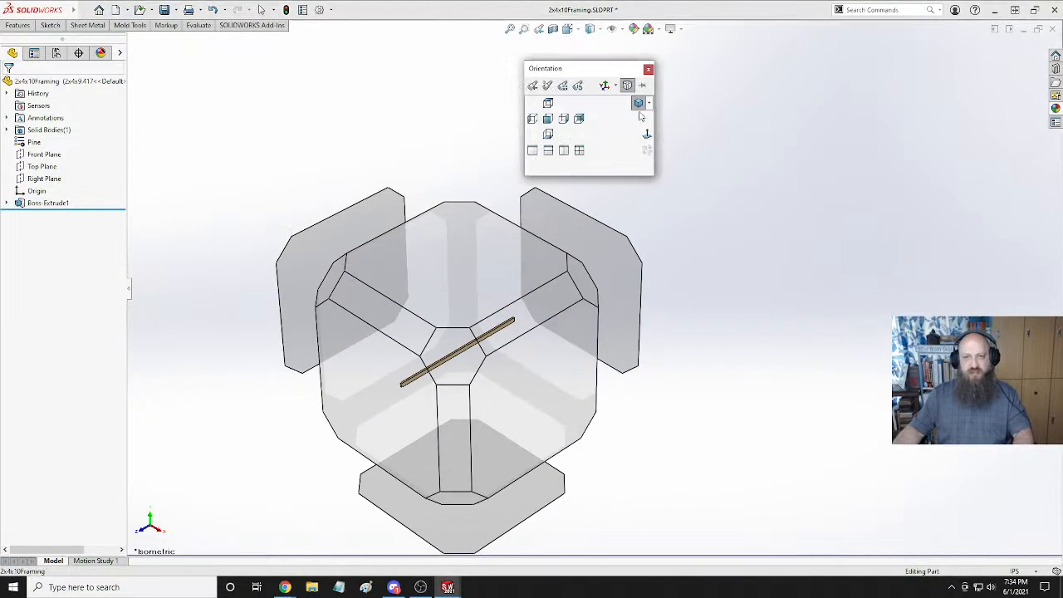
click(652, 124)
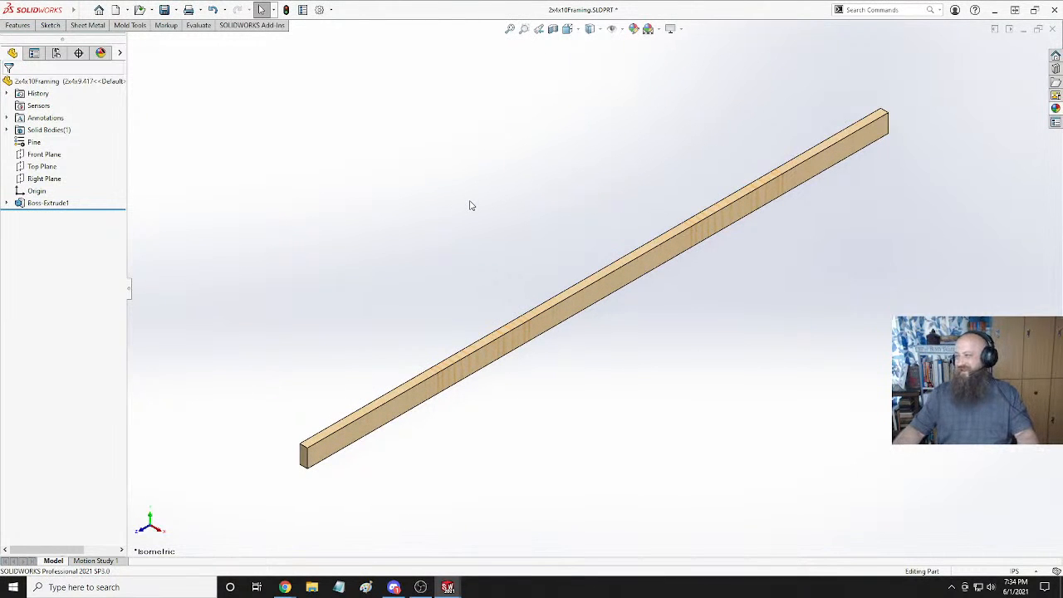
Save the 2x4x10Framing part and return to the new side-wall assembly.
key(ctrl+Tab)
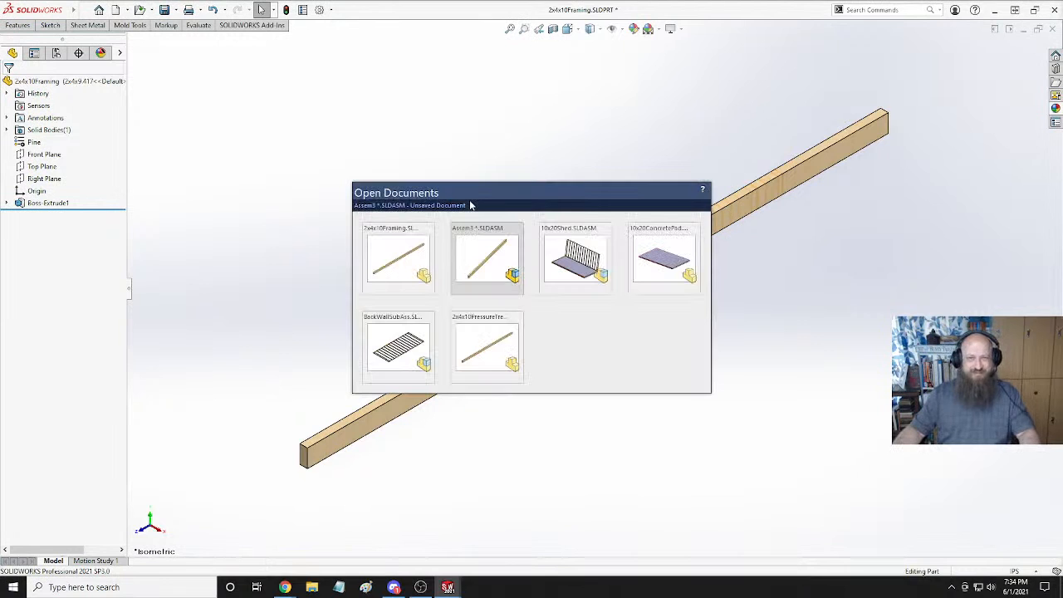
key(ctrl+Escape)
click(578, 153)
key(ctrl+s)
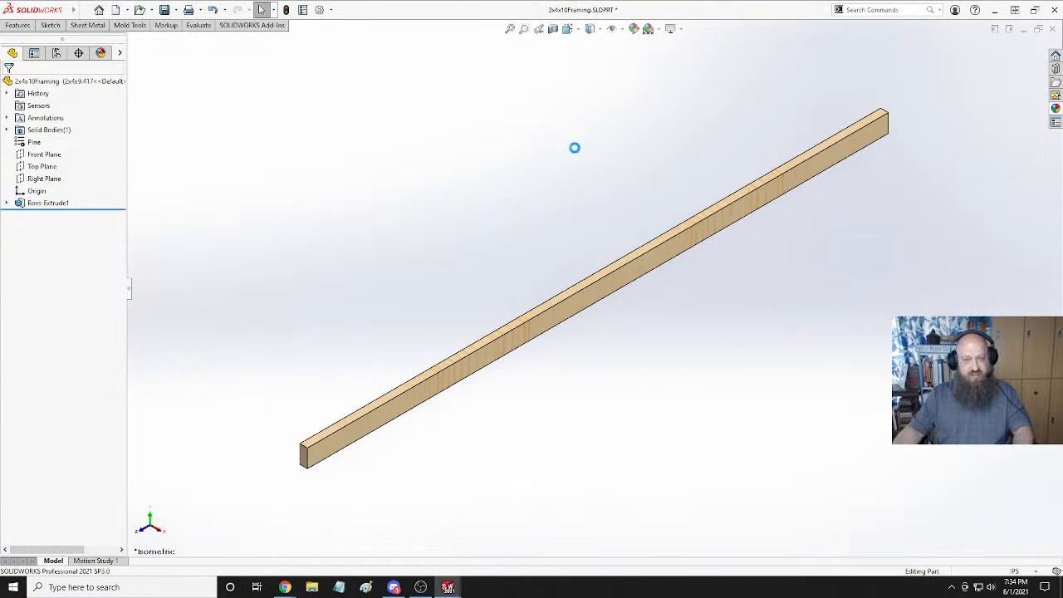
key(ctrl+Tab)
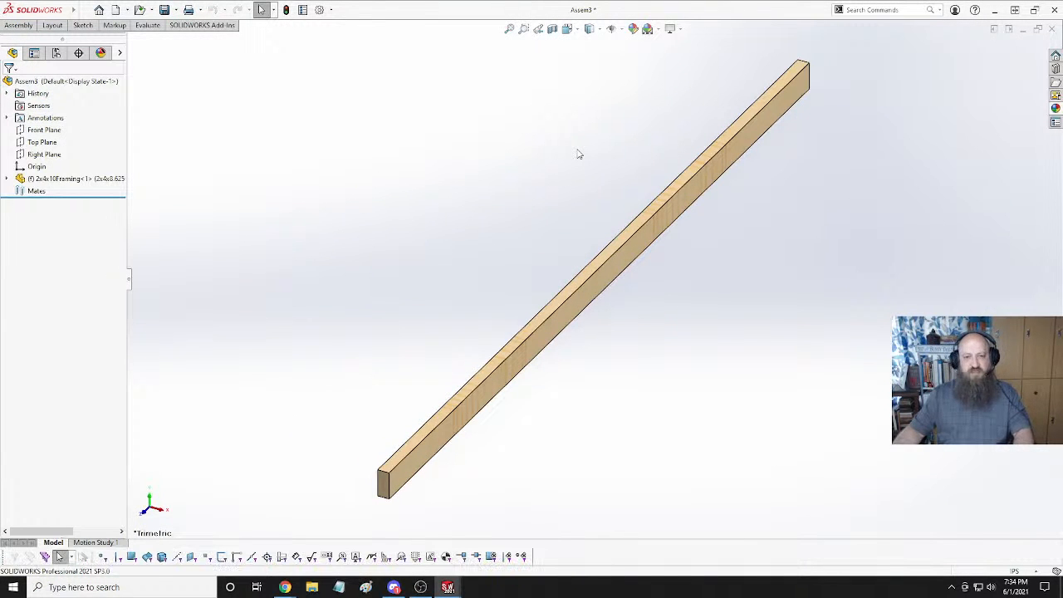
Switch the placed framing board to its 2x4x9.417 configuration.
click(510, 384)
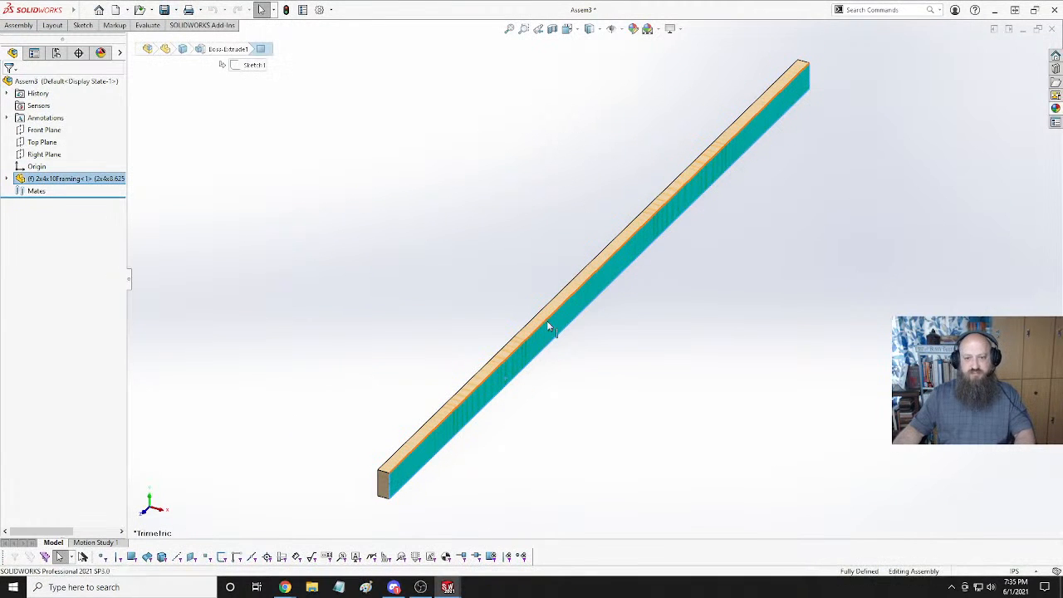
click(606, 259)
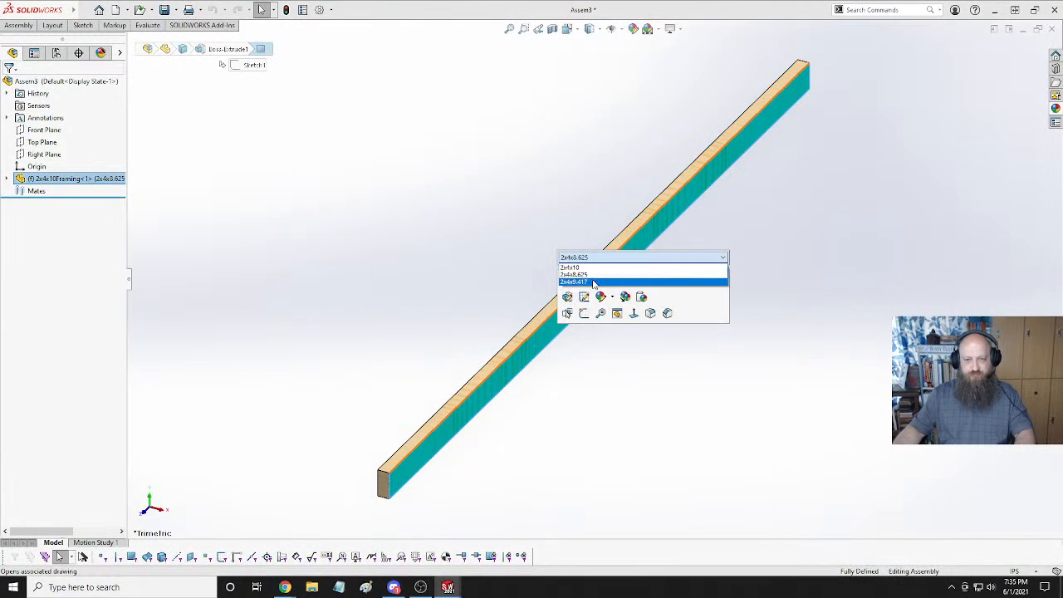
click(595, 283)
click(733, 256)
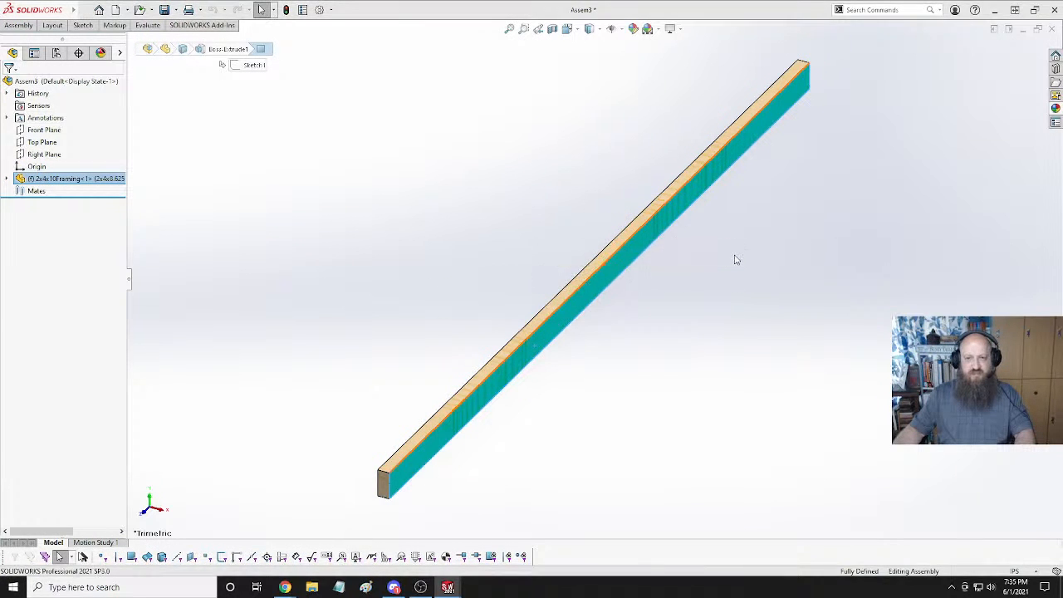
click(669, 305)
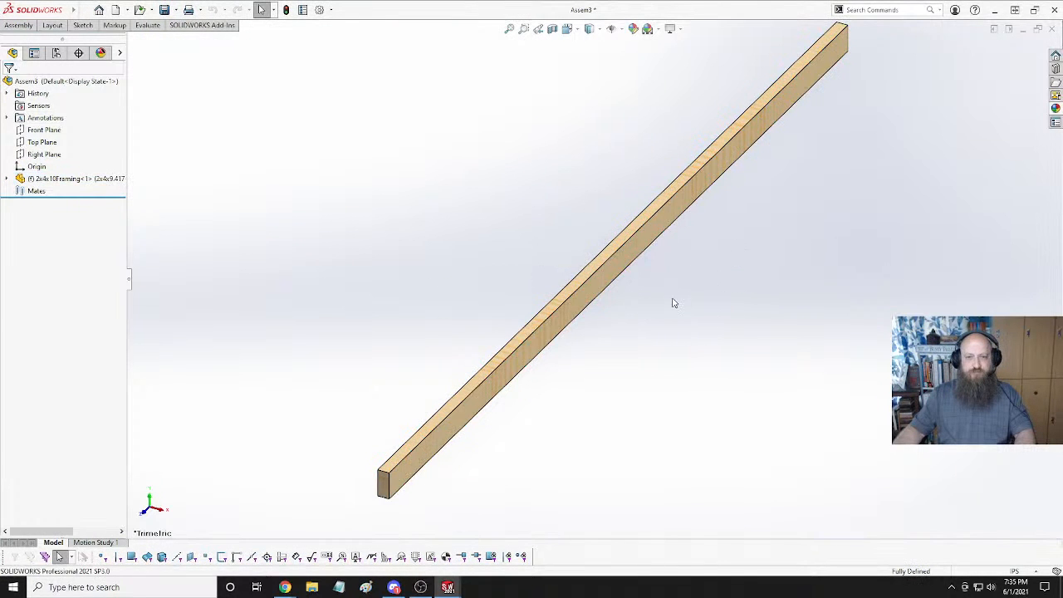
key(f)
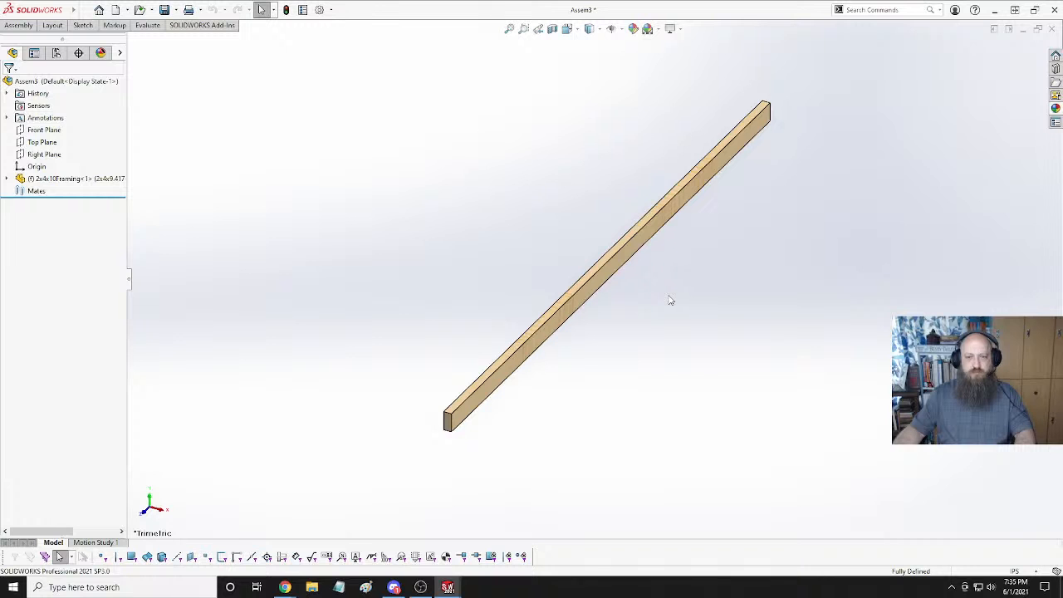
Place a second copy of the board beside the first and mate their near end faces coincident.
ctrl+drag(615, 269, 879, 314)
click(696, 316)
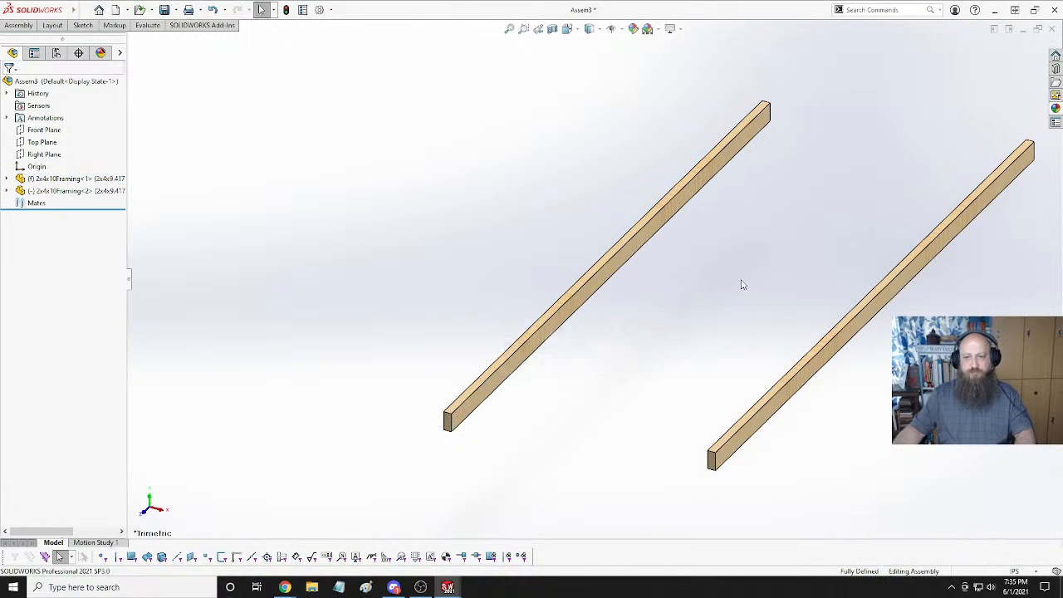
click(713, 465)
ctrl+click(448, 422)
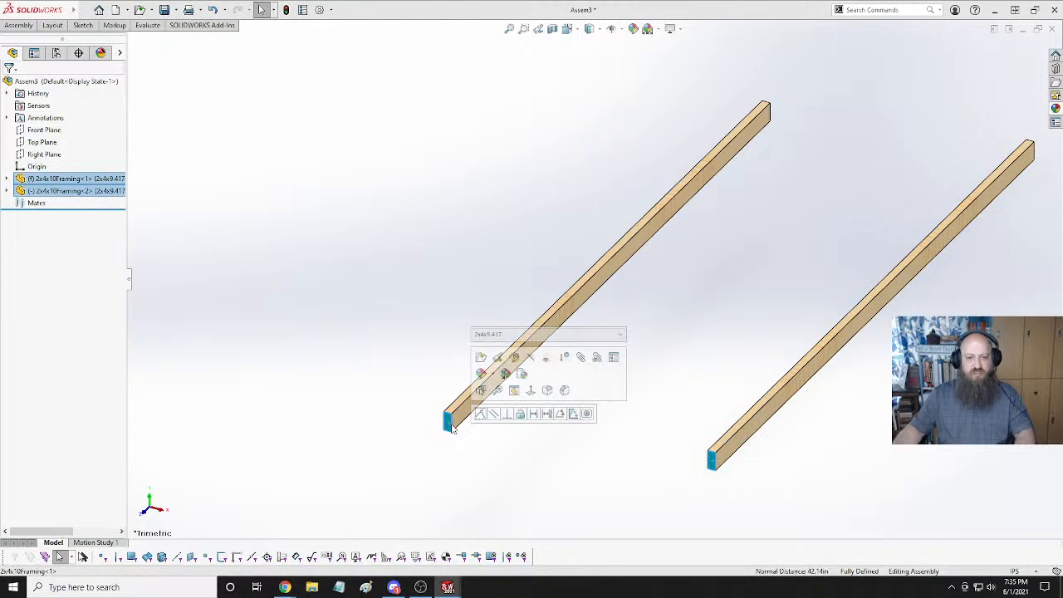
click(480, 413)
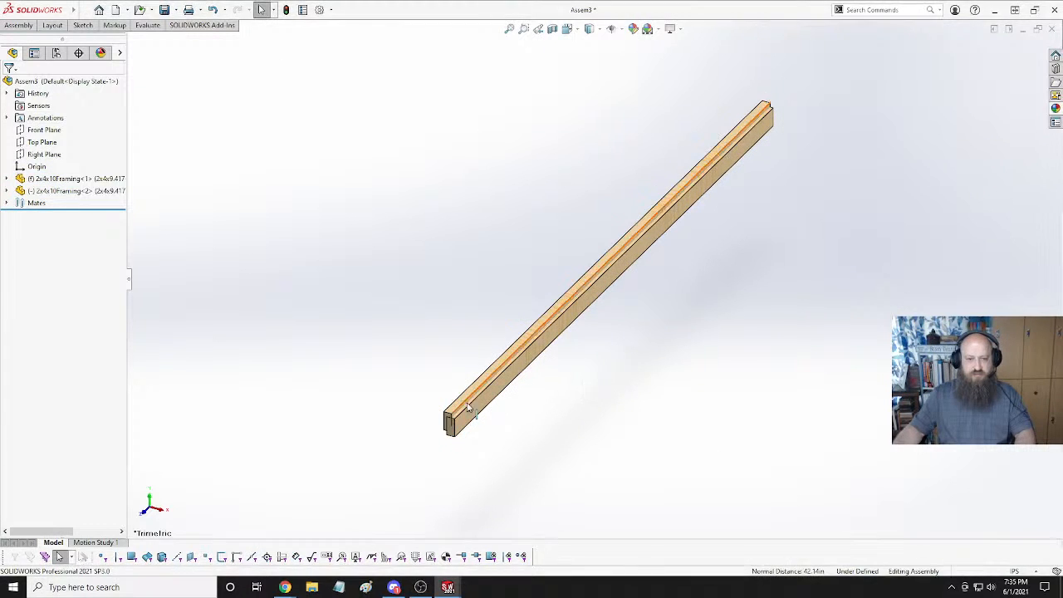
Mate the top narrow faces of the two boards coincident.
scroll(485, 420, up, 4)
scroll(581, 330, down, 8)
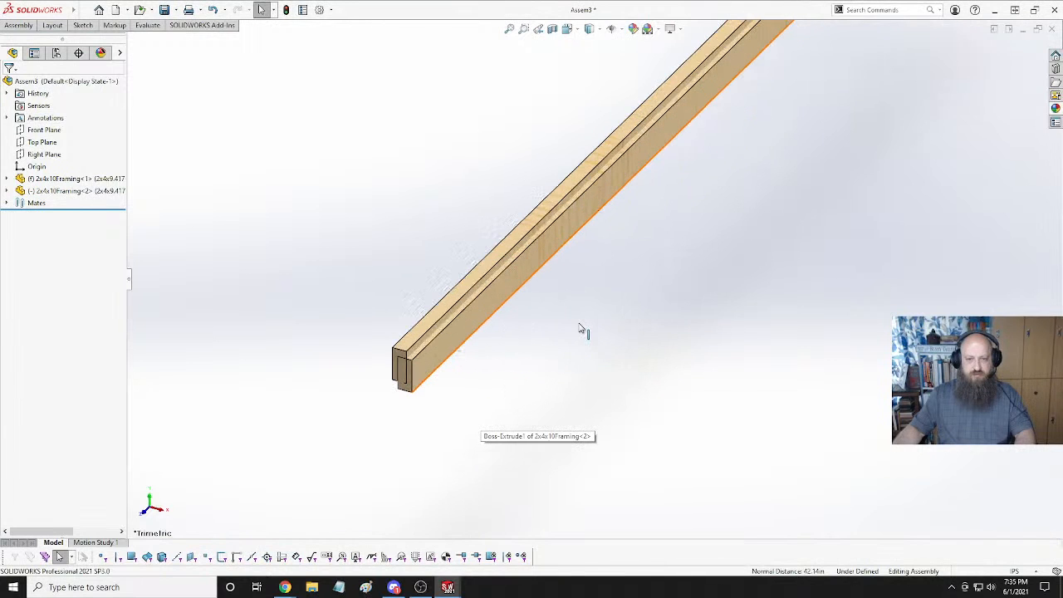
click(435, 332)
ctrl+click(428, 321)
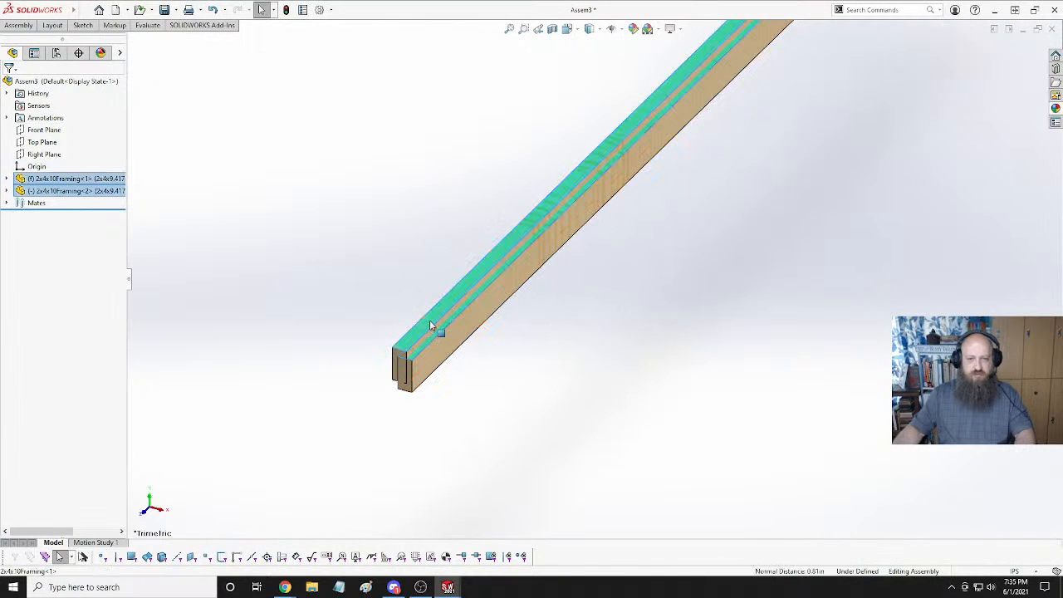
click(463, 312)
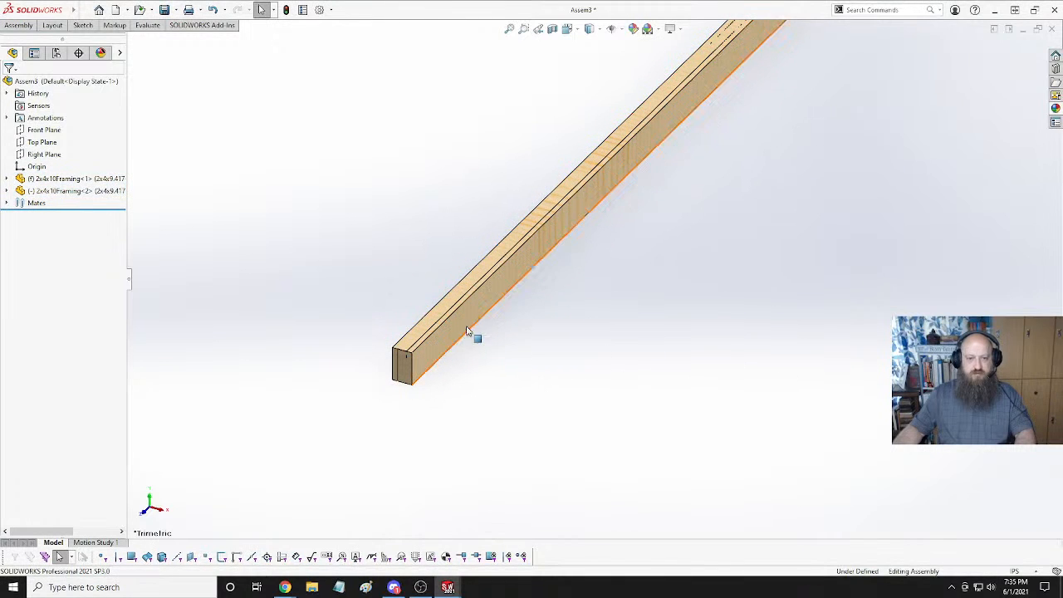
Move the second board sideways away from the first, leaving a wide gap between the two plates.
drag(474, 332, 660, 354)
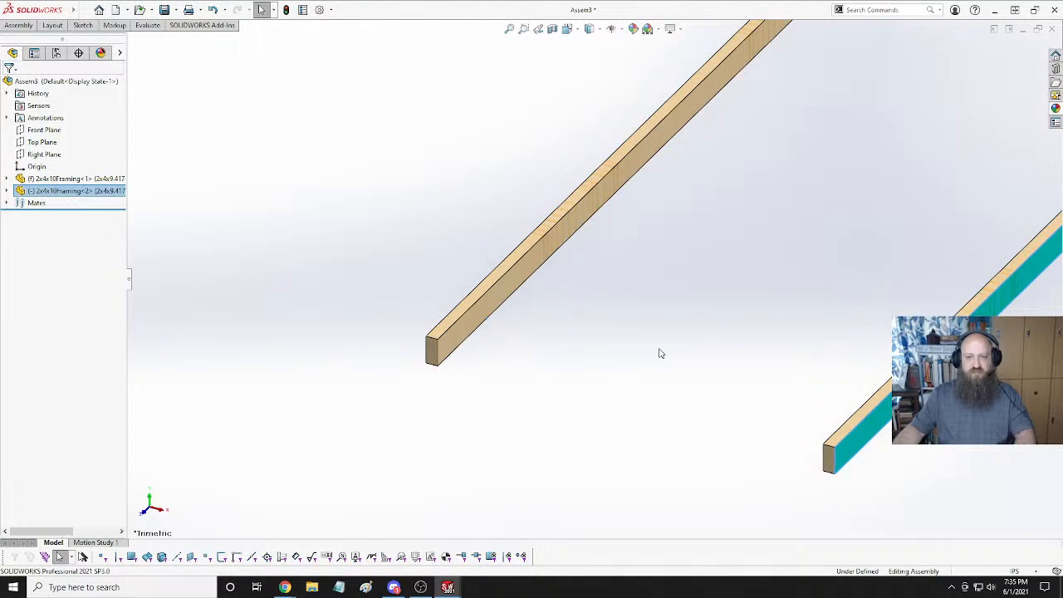
scroll(660, 354, down, 6)
click(740, 337)
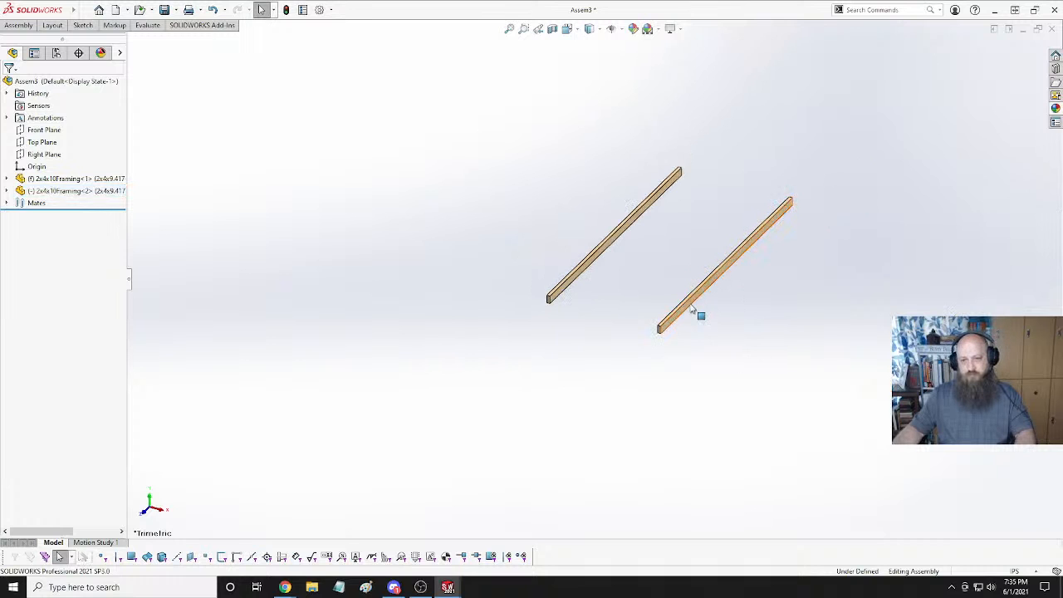
drag(692, 309, 864, 357)
click(765, 288)
key(z)
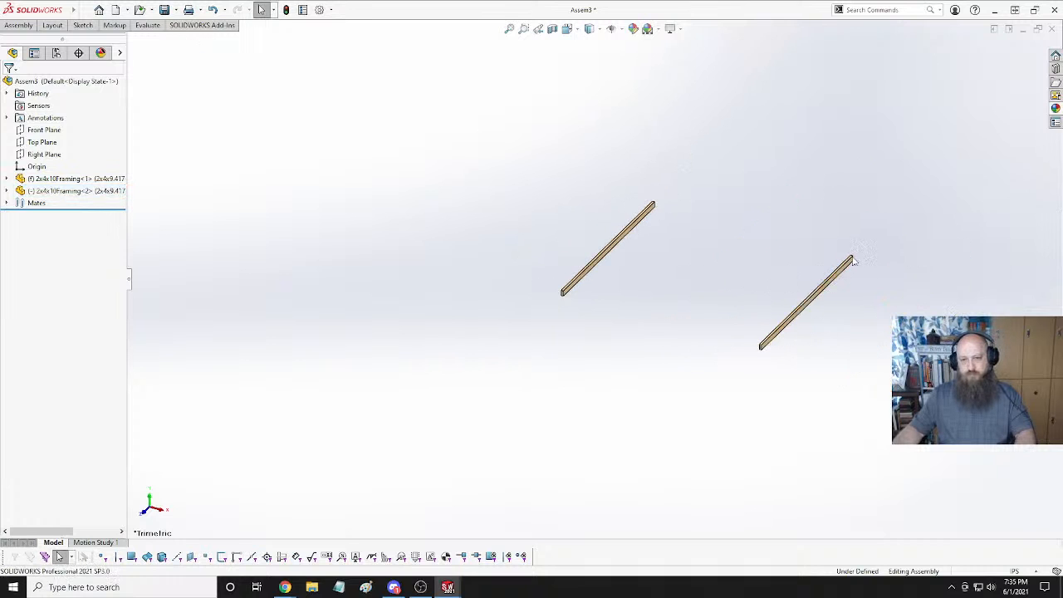
scroll(854, 261, down, 3)
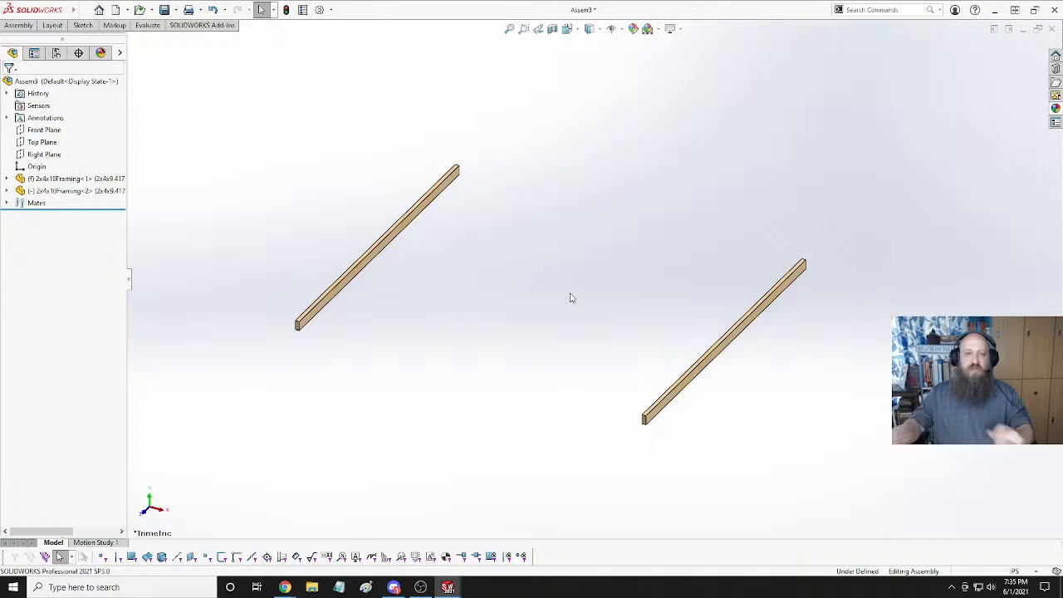
Rebuild the two-plate assembly and save it as RightWallSubAss in the 10x20Shed folder.
middle_drag(485, 373, 133, 299)
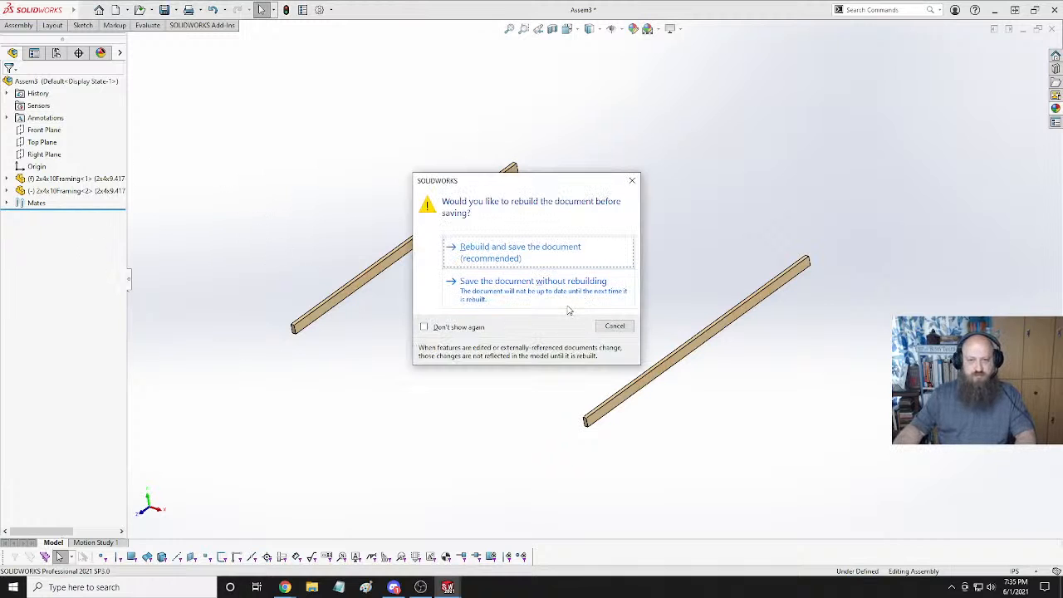
click(519, 253)
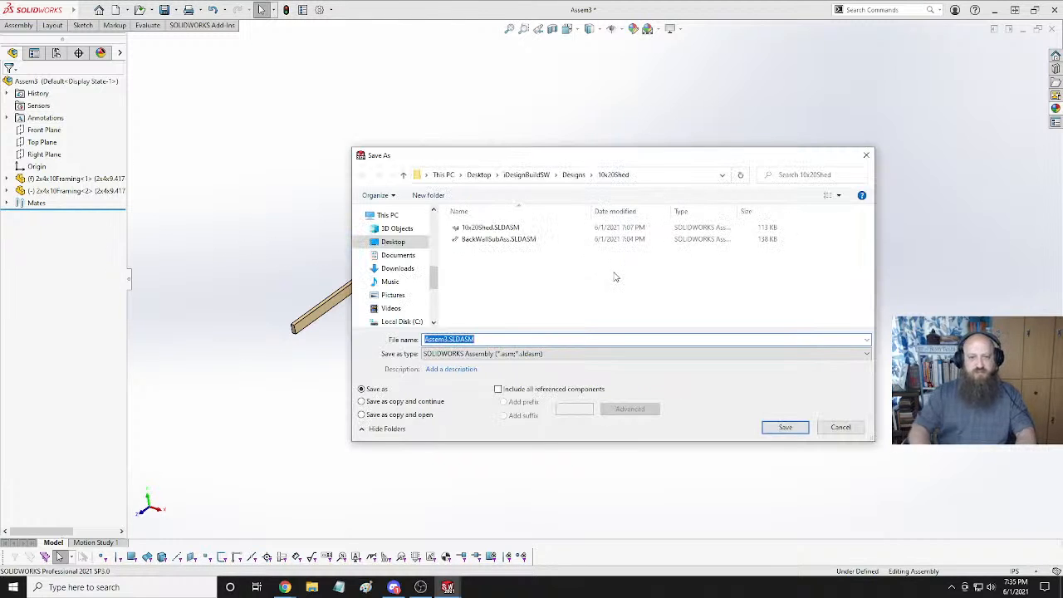
text(R)
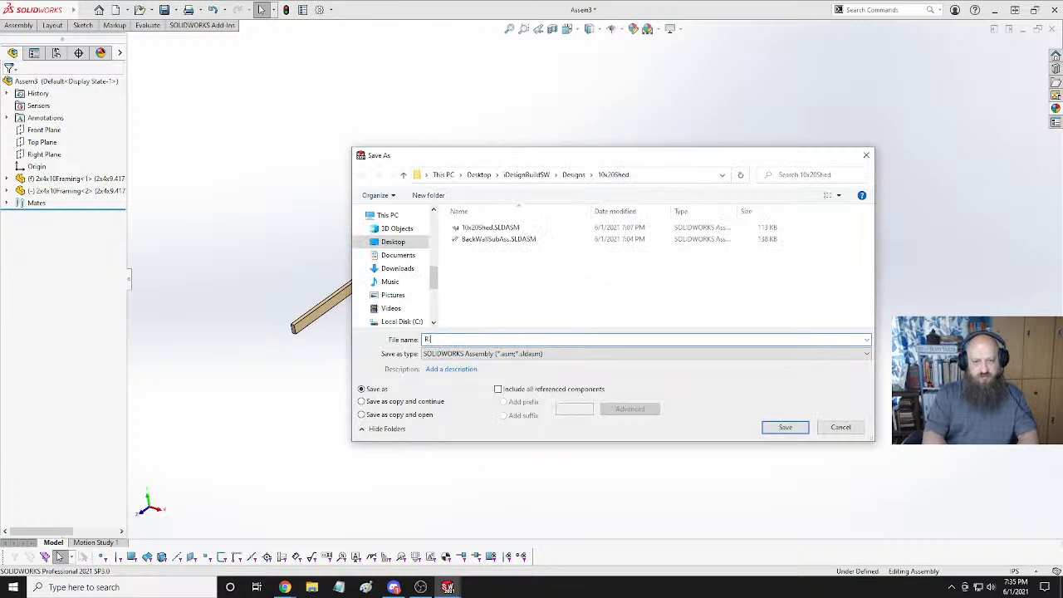
text(ightWall)
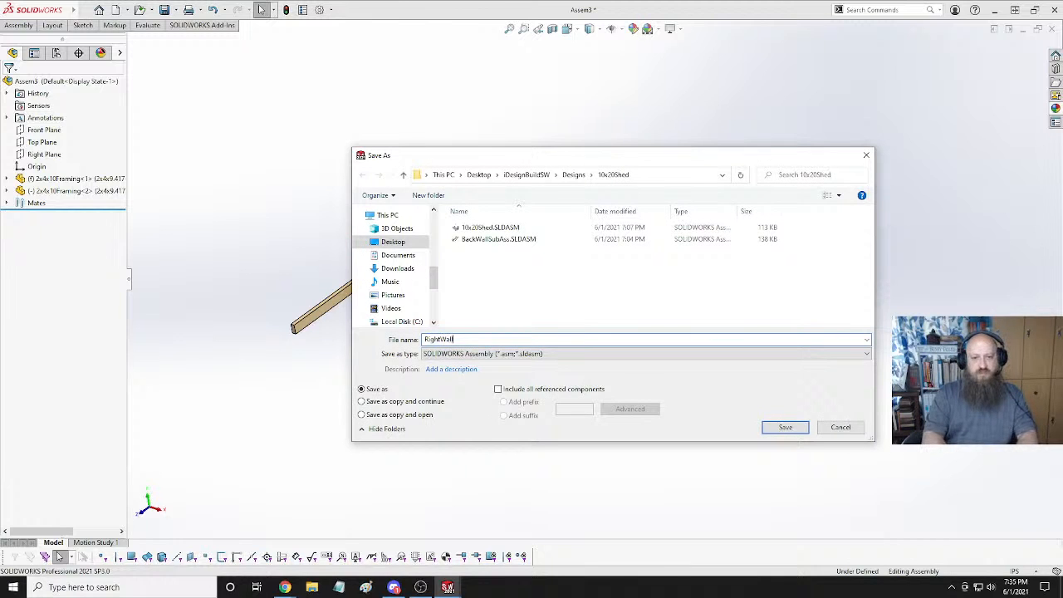
text(SubAss)
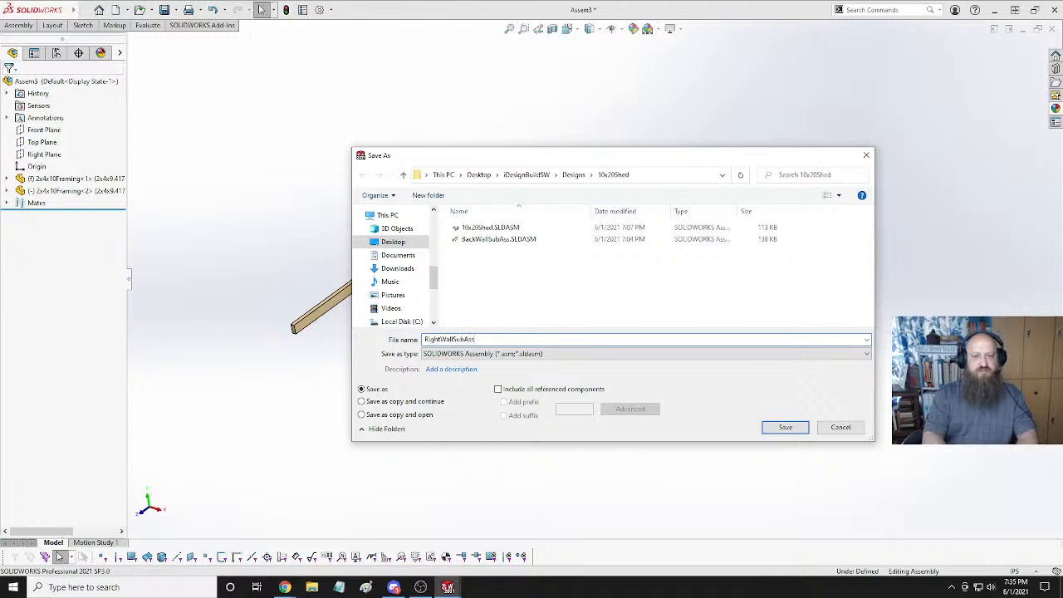
key(Return)
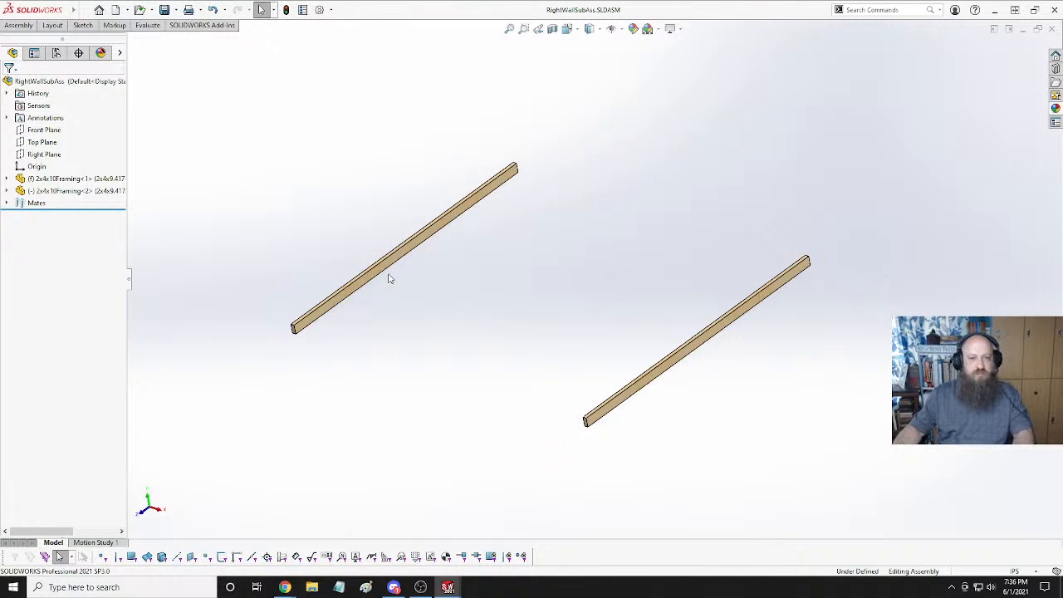
Copy the fixed plate to a free spot above it and switch the copy to the 2x4x8.625 configuration.
ctrl+drag(384, 280, 419, 131)
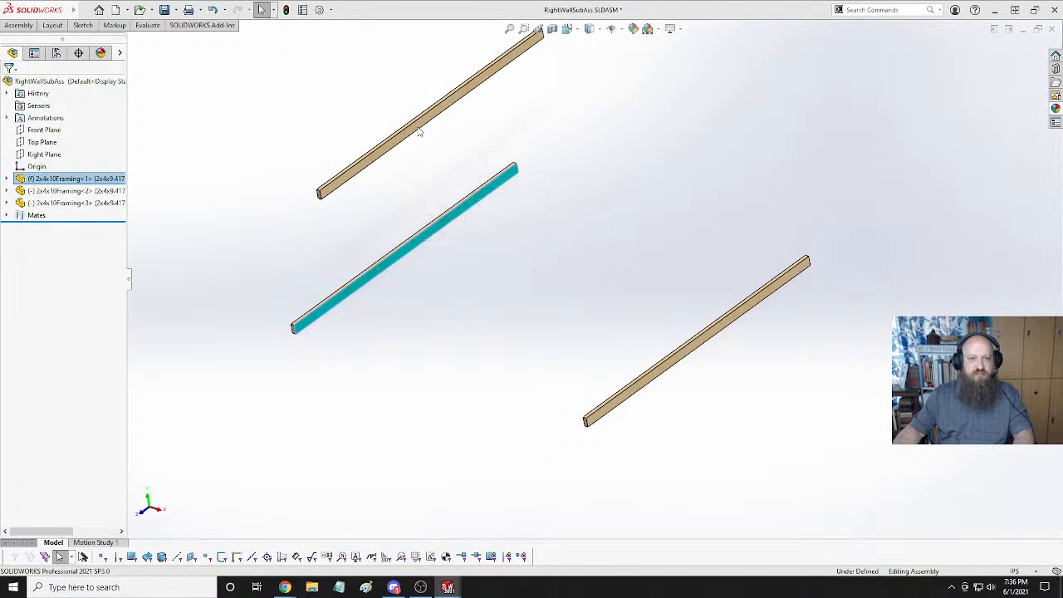
click(431, 125)
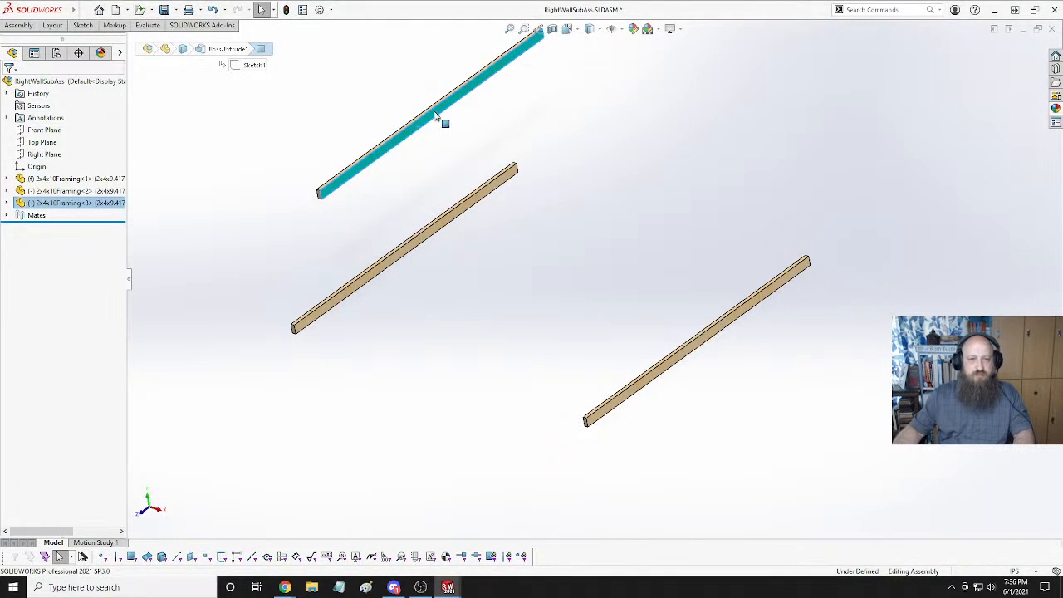
click(505, 23)
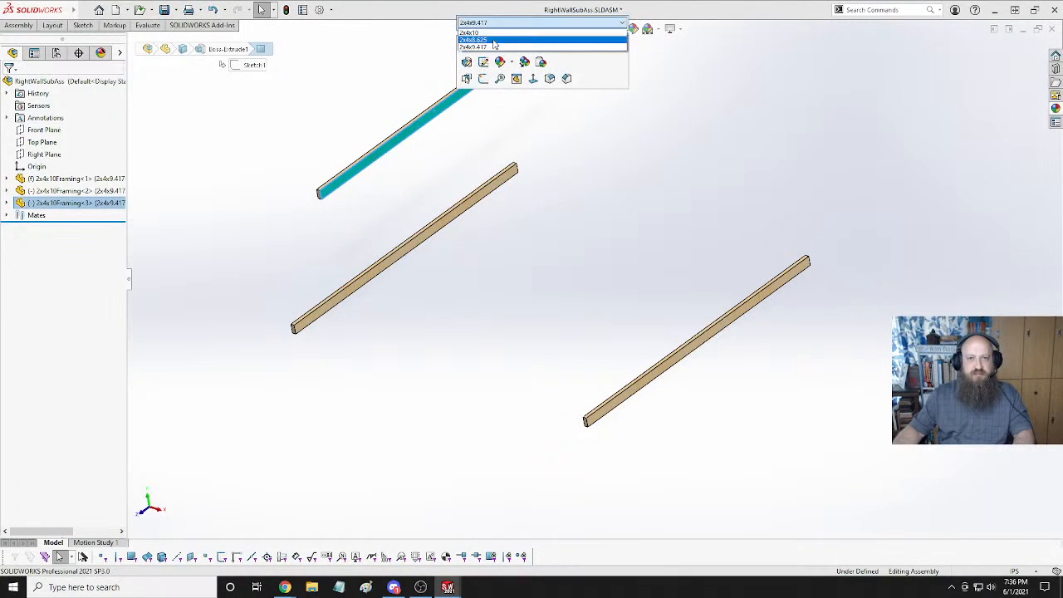
click(494, 40)
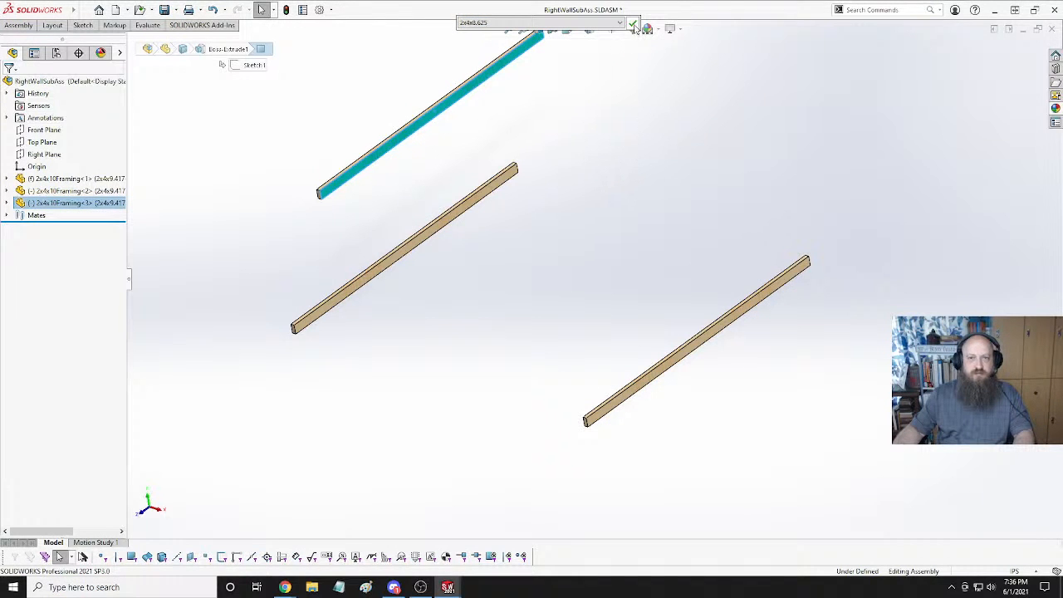
click(633, 24)
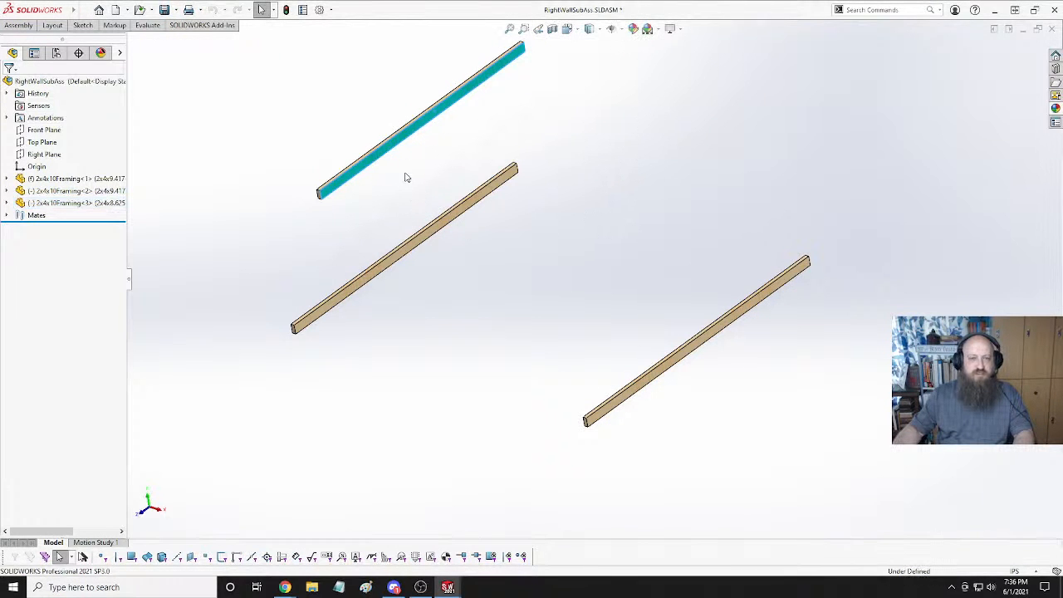
click(348, 188)
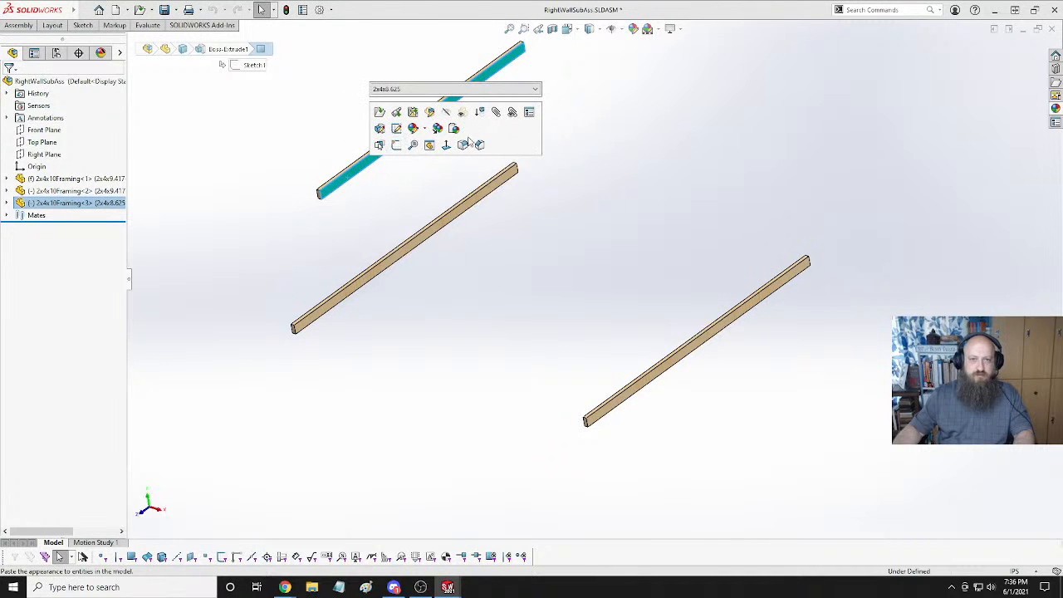
right_click(353, 176)
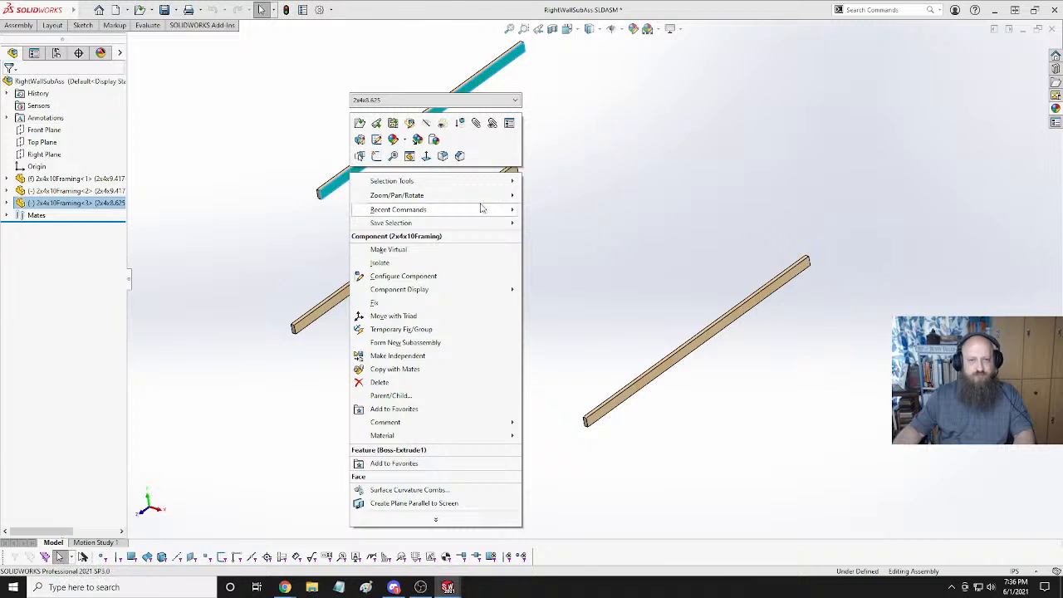
mouse_move(478, 198)
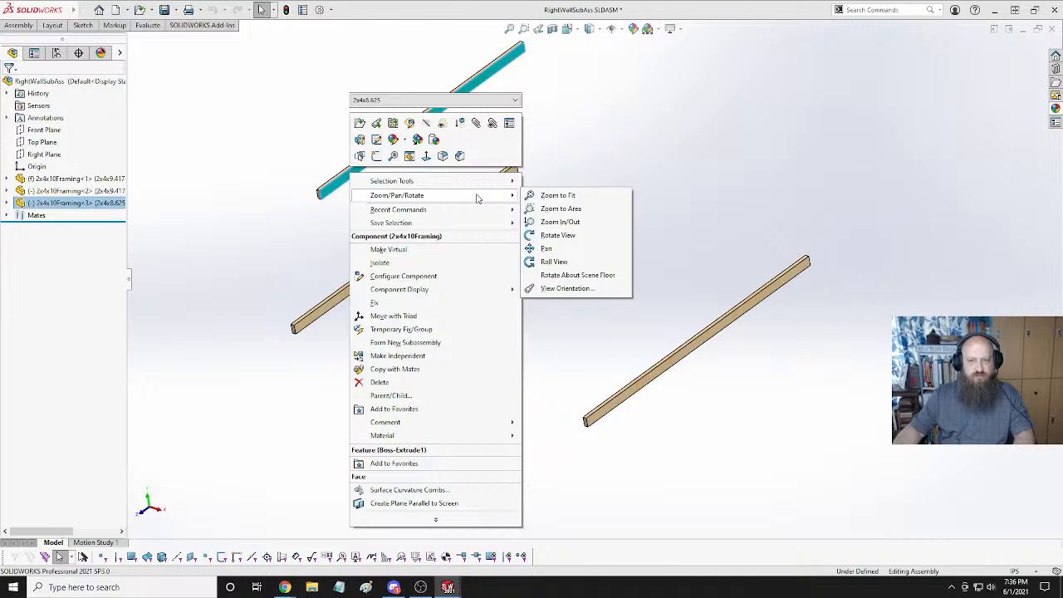
click(733, 162)
click(368, 227)
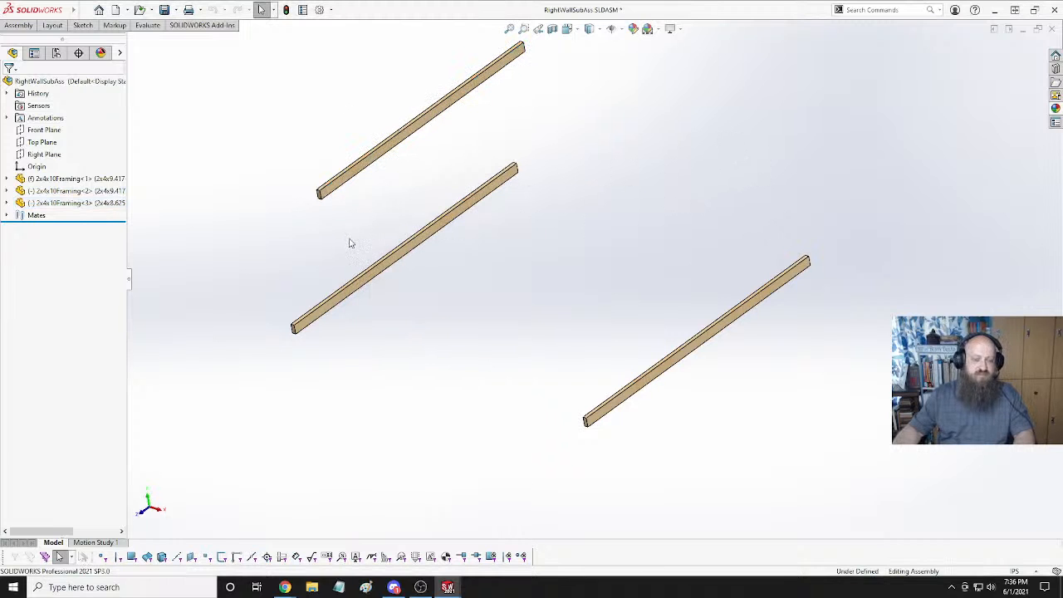
Mate the near end face of the 2x4x8.625 stud coincident with the fixed plate's wide inner face.
scroll(387, 240, up, 3)
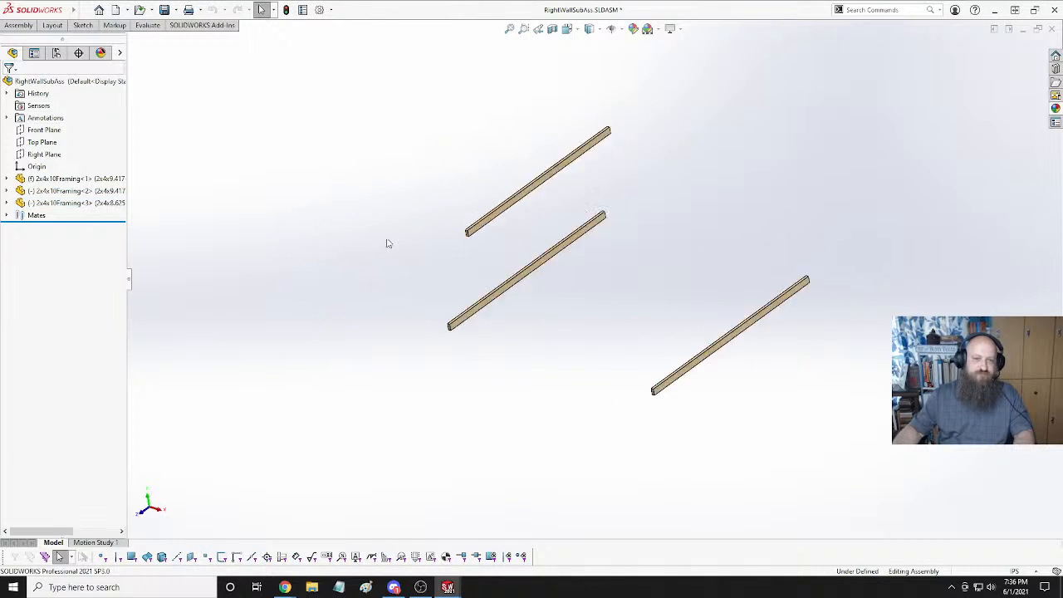
scroll(588, 267, down, 5)
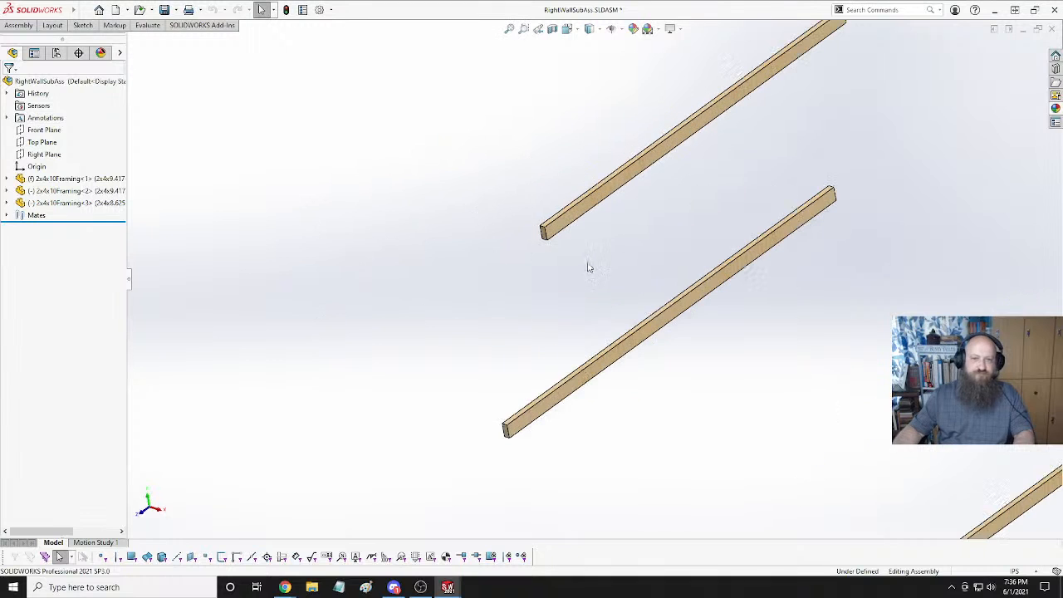
click(545, 238)
ctrl+click(522, 430)
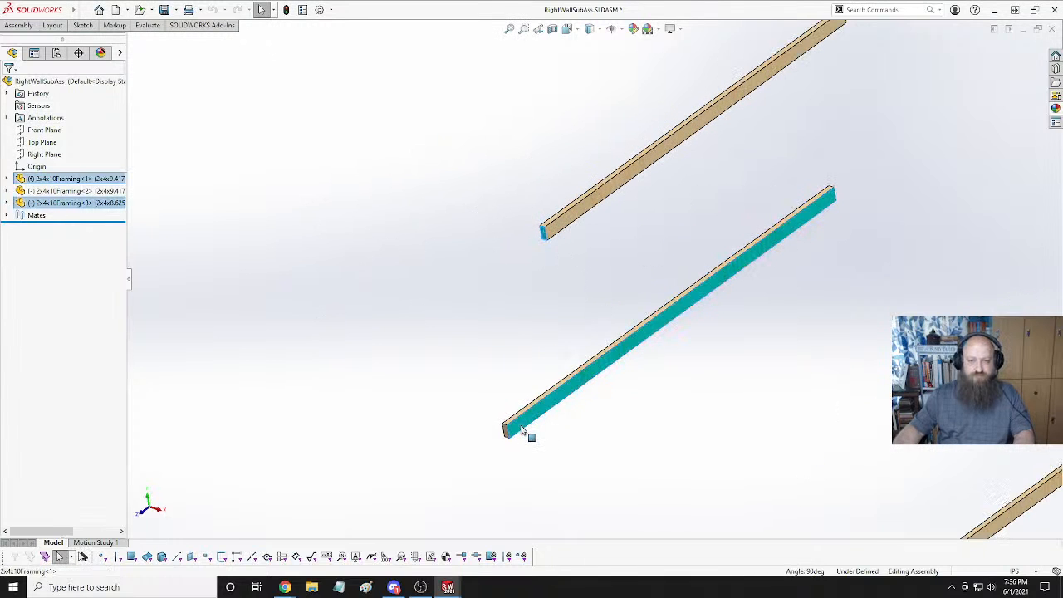
click(558, 416)
click(576, 323)
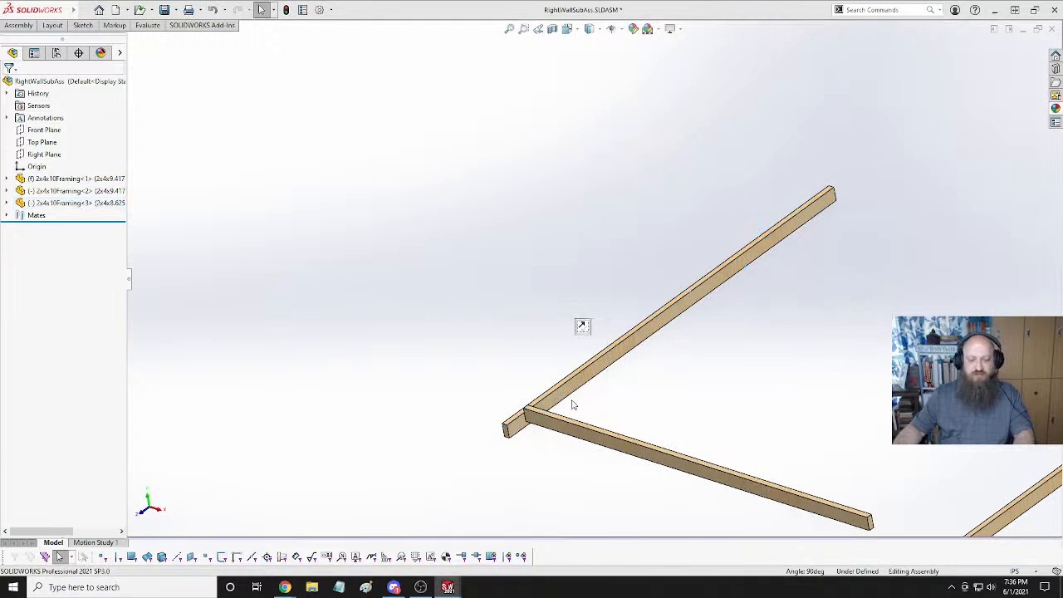
Mate the stud's wide outer face coincident with the near end face of the fixed plate.
click(570, 434)
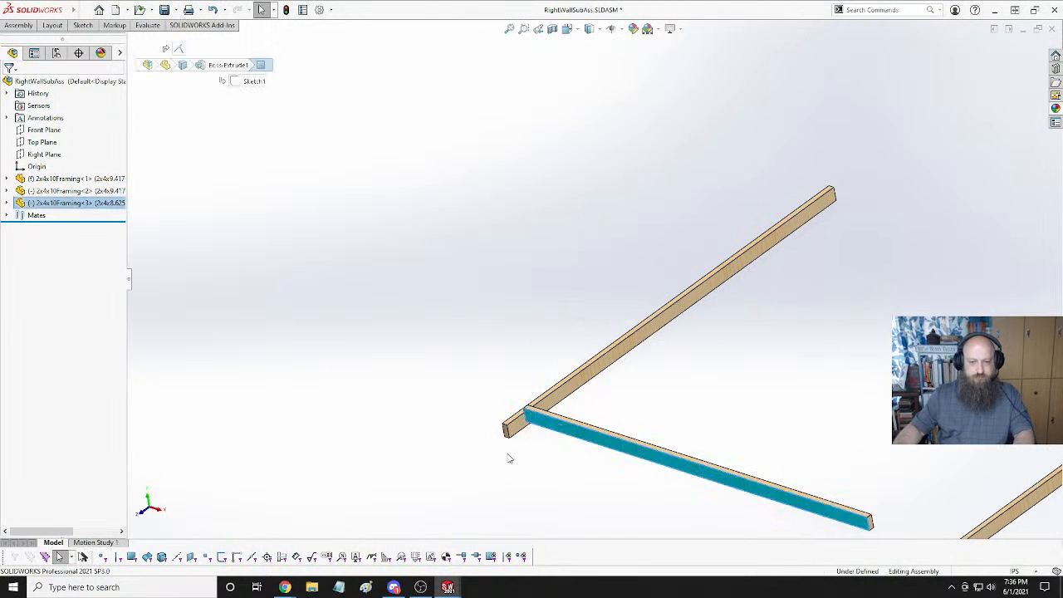
scroll(510, 459, up, 4)
scroll(552, 380, down, 6)
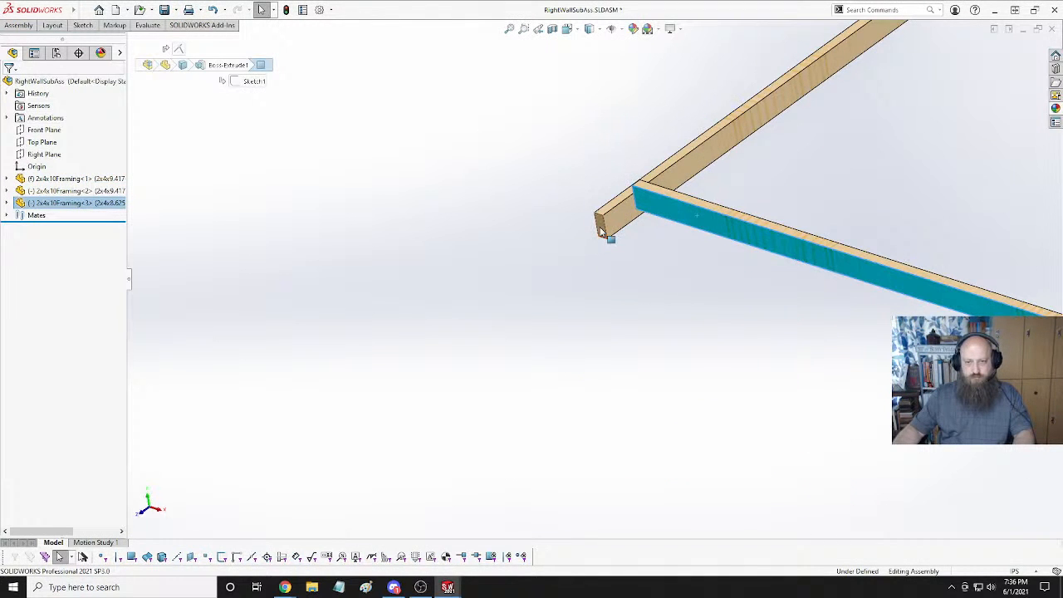
ctrl+click(601, 230)
click(631, 219)
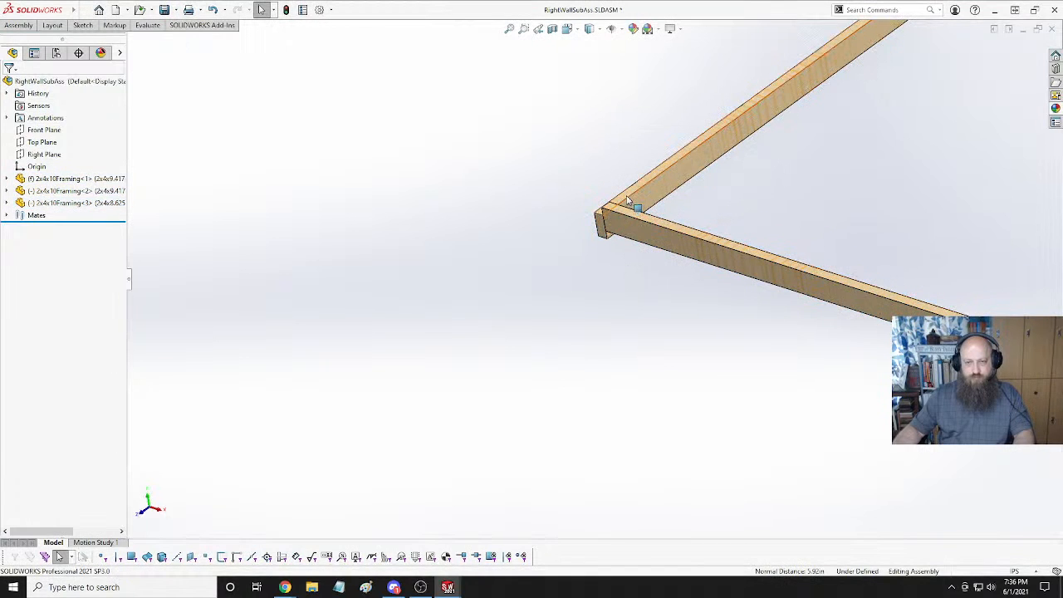
Mate the top narrow faces of the stud and the fixed plate coincident.
click(630, 209)
ctrl+click(628, 203)
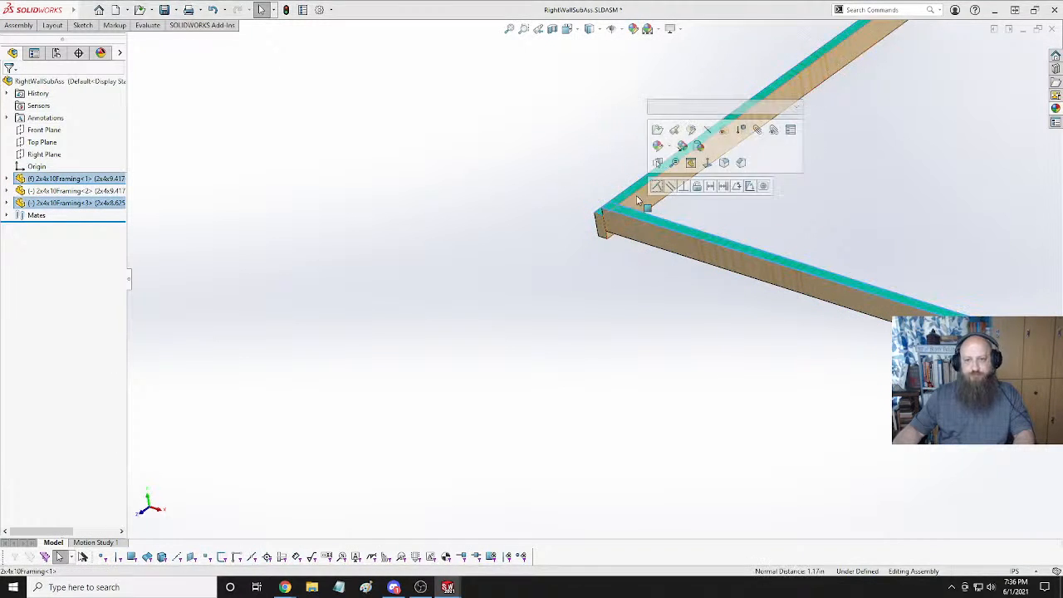
Make the selected faces of the first upright and the base 2x4 coincident, and place a copy of that upright across the frame.
click(676, 182)
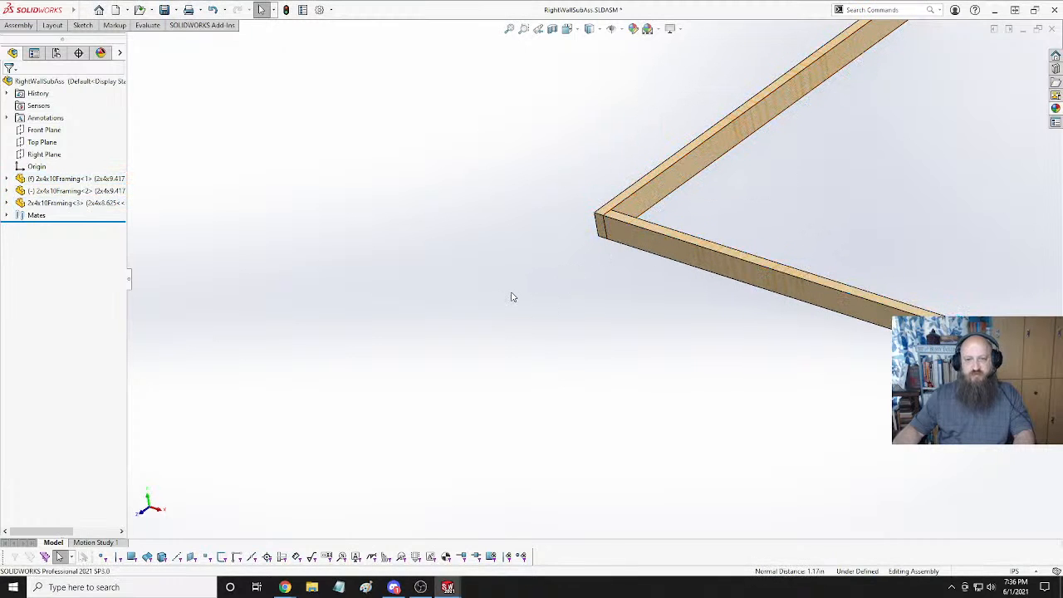
scroll(511, 291, up, 2)
middle_drag(511, 292, 825, 306)
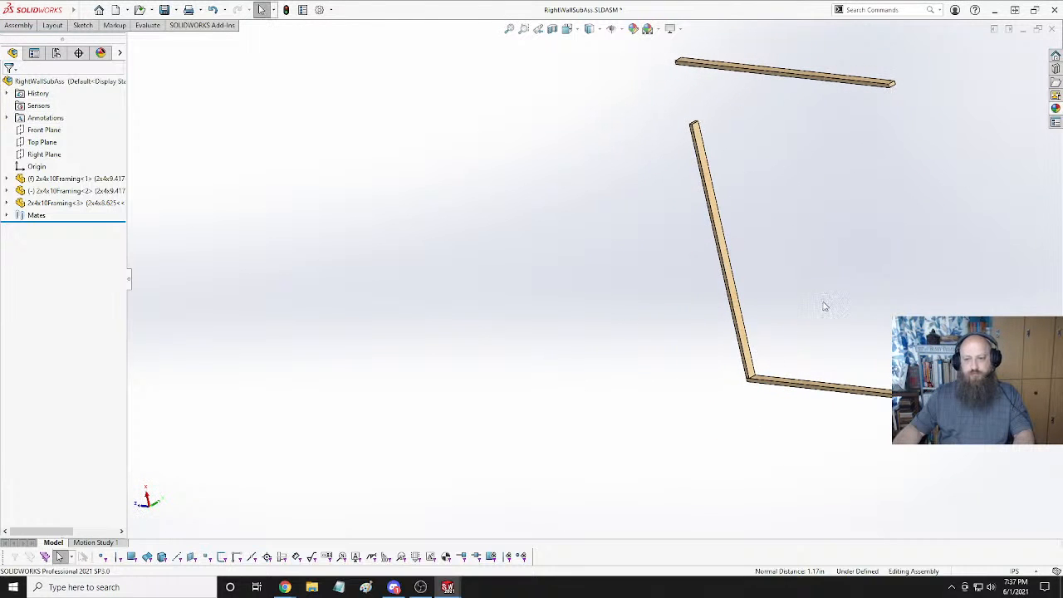
click(744, 308)
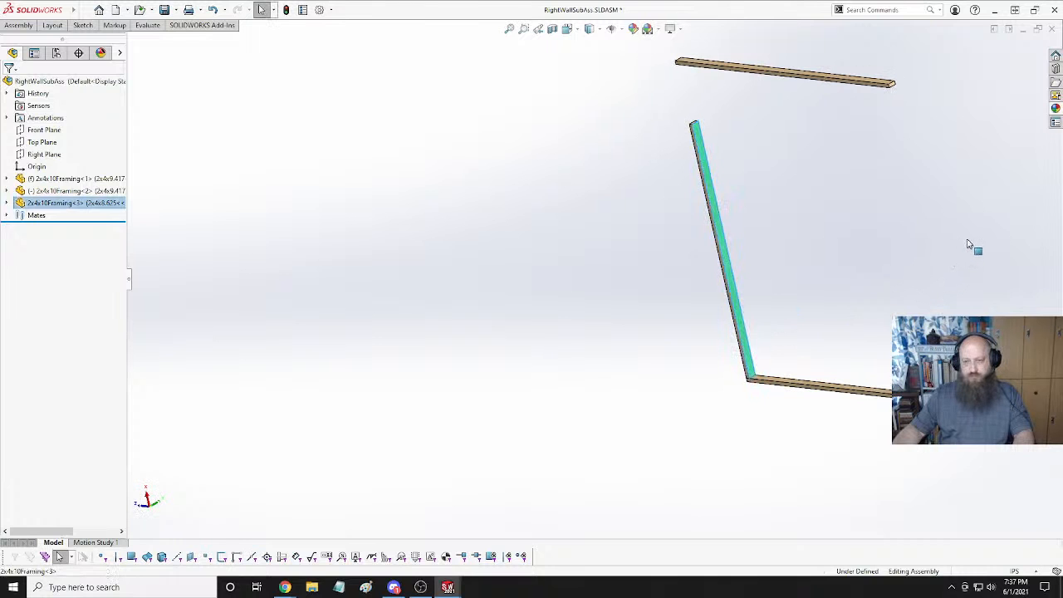
click(807, 326)
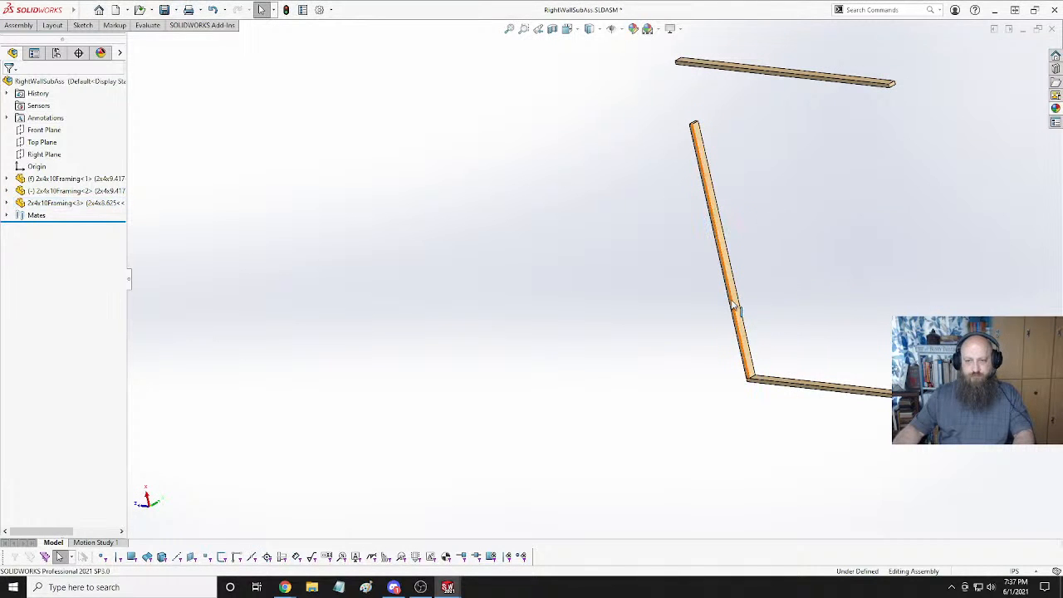
ctrl+drag(737, 305, 964, 275)
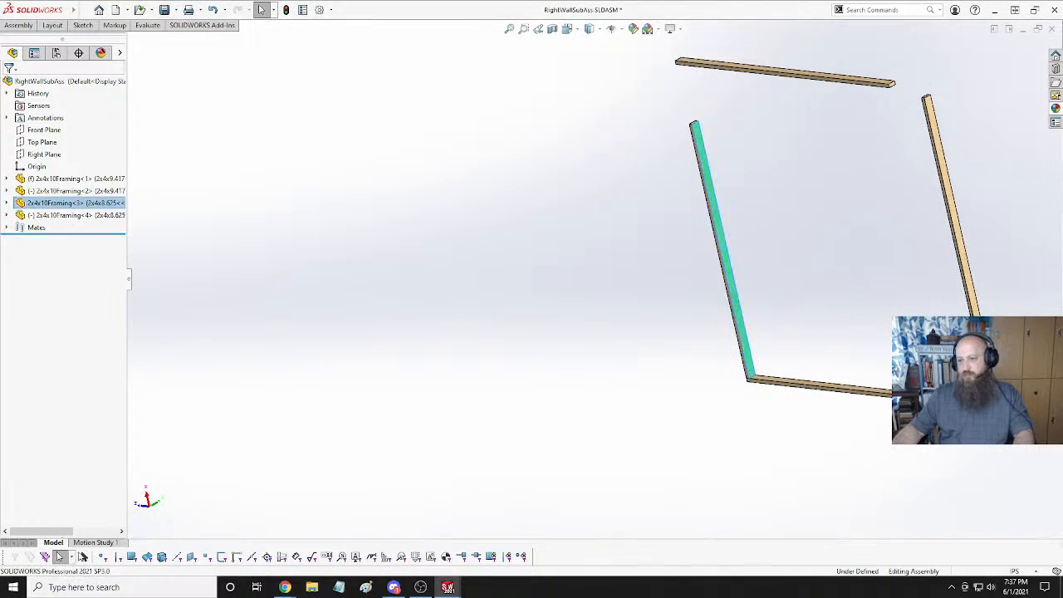
Mate the copied upright's end face coincident with the inner face of the base 2x4.
scroll(969, 366, down, 2)
scroll(737, 279, down, 2)
middle_drag(577, 250, 539, 137)
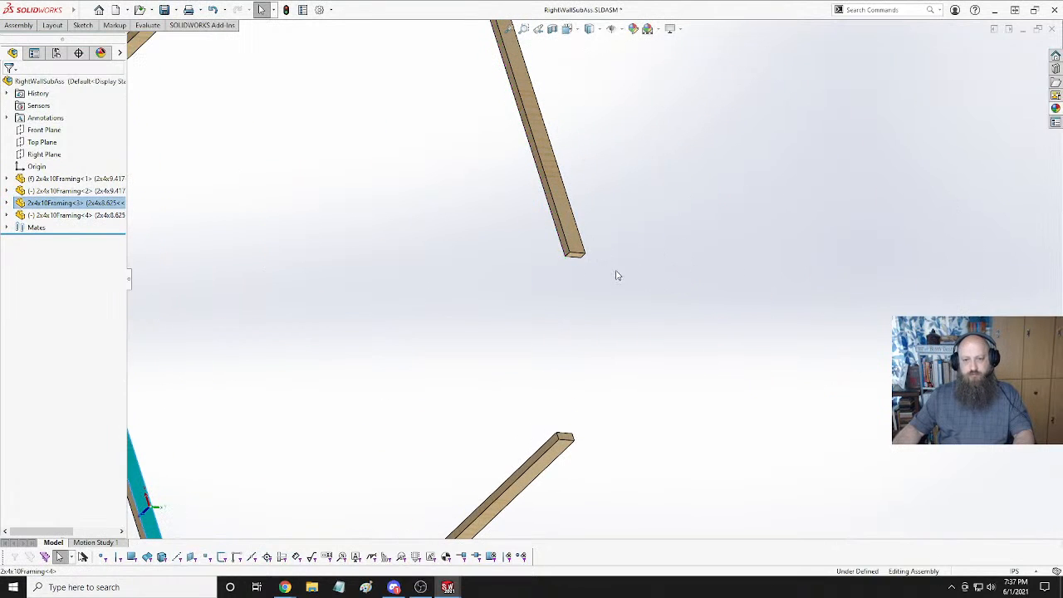
scroll(615, 272, up, 2)
scroll(591, 283, down, 2)
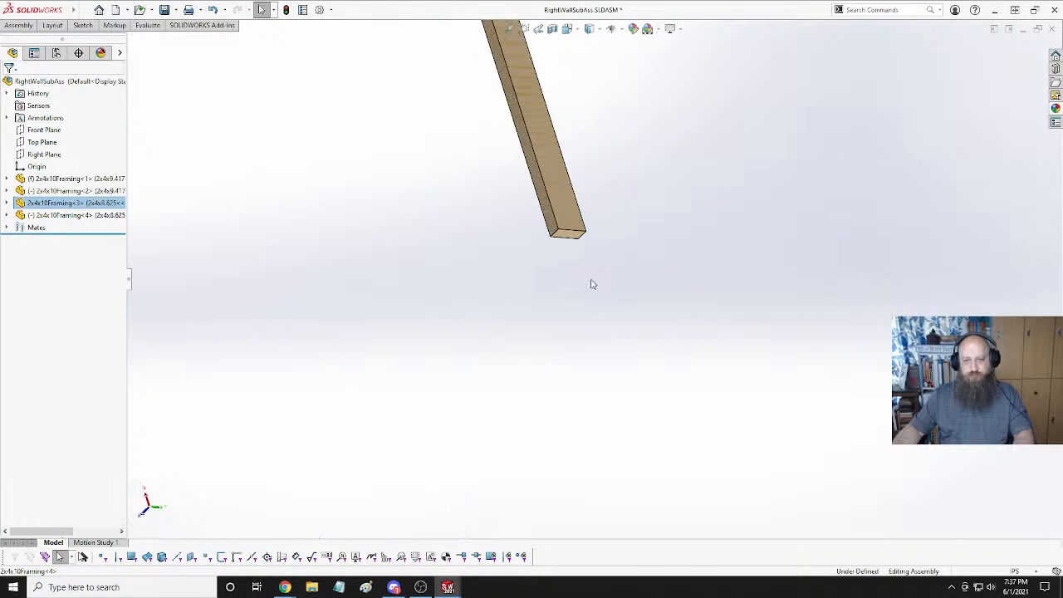
click(576, 238)
scroll(645, 283, up, 3)
middle_drag(645, 283, 739, 376)
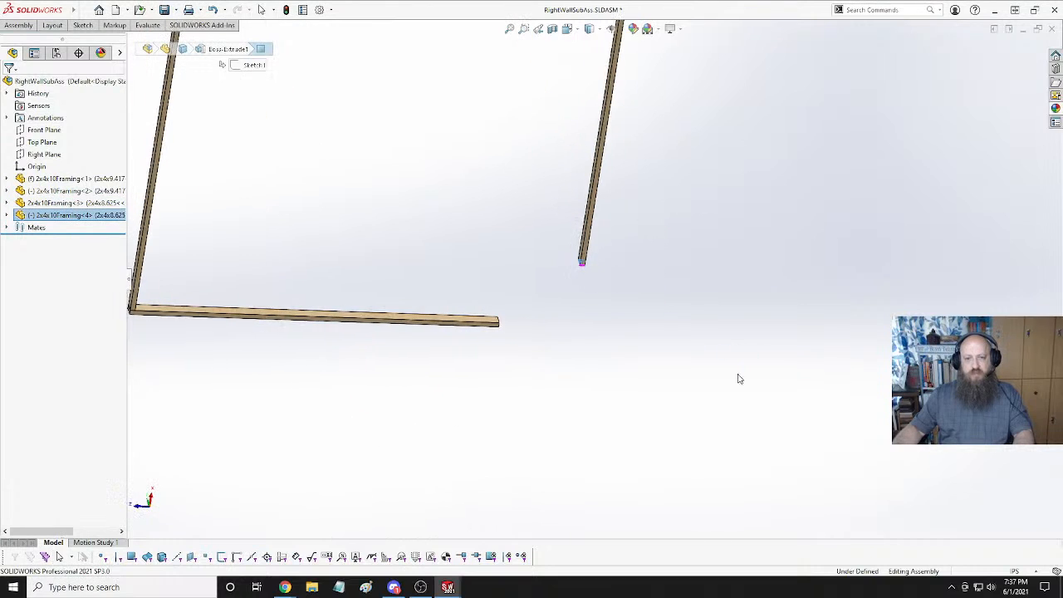
ctrl+click(490, 322)
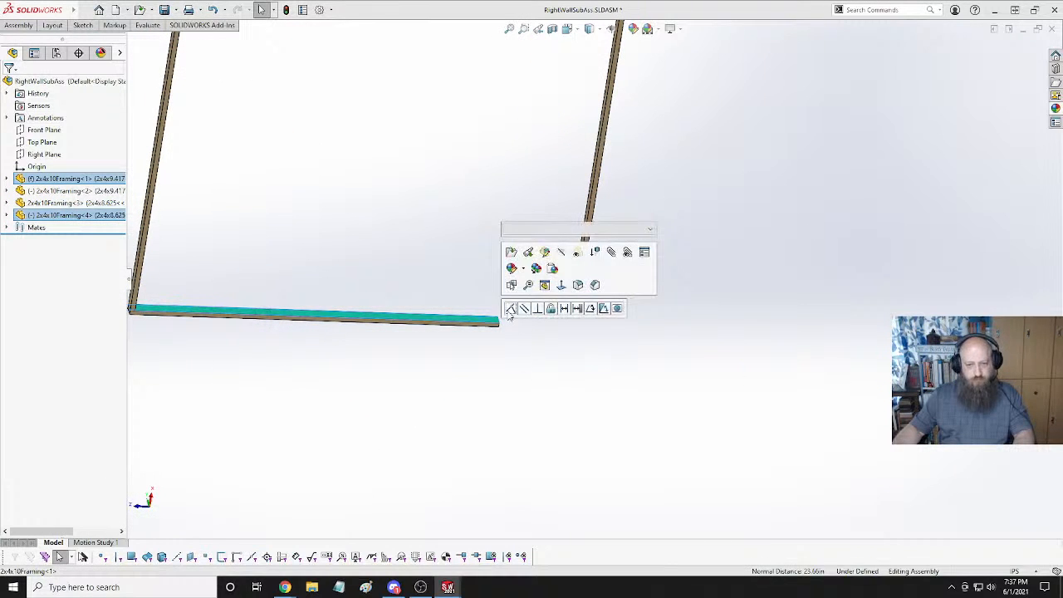
click(510, 309)
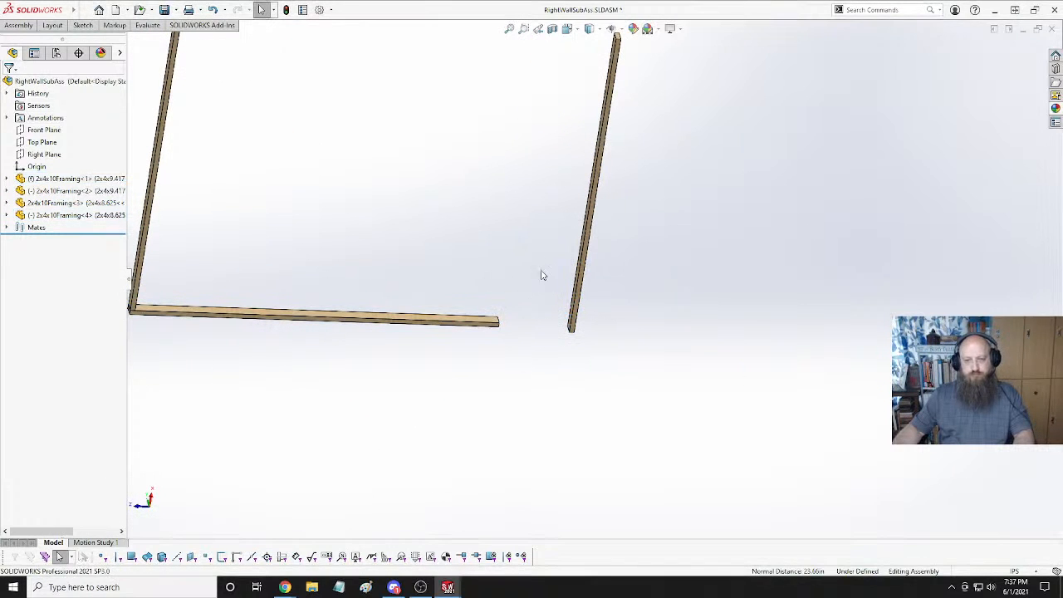
Add a coincident mate making the copied upright's side face flush with the side face of the base 2x4.
mouse_move(542, 275)
middle_down()
mouse_move(531, 297)
mouse_move(572, 321)
middle_up()
click(575, 325)
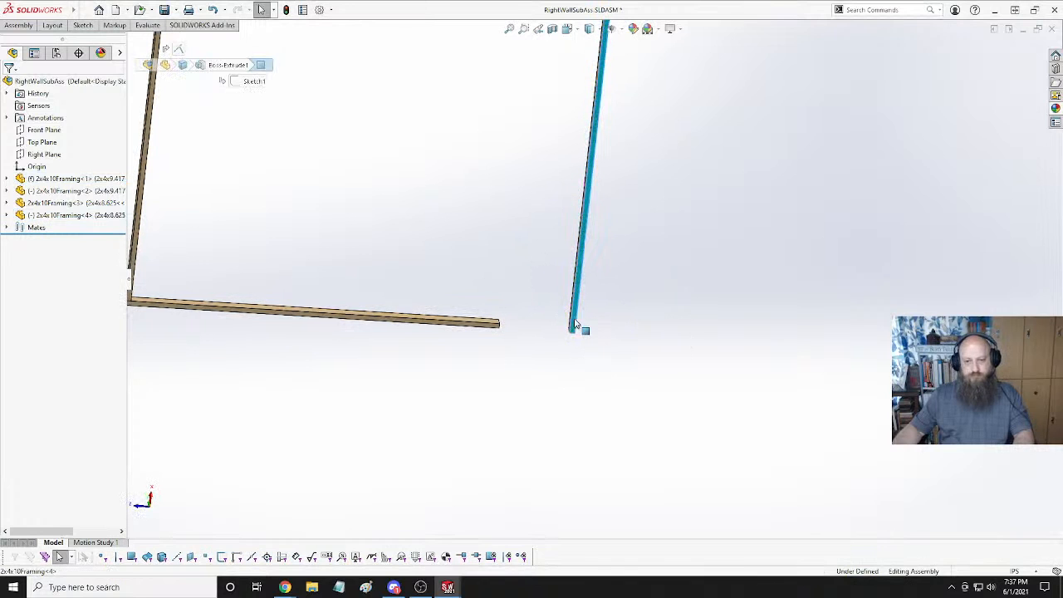
key(f)
scroll(565, 304, down, 5)
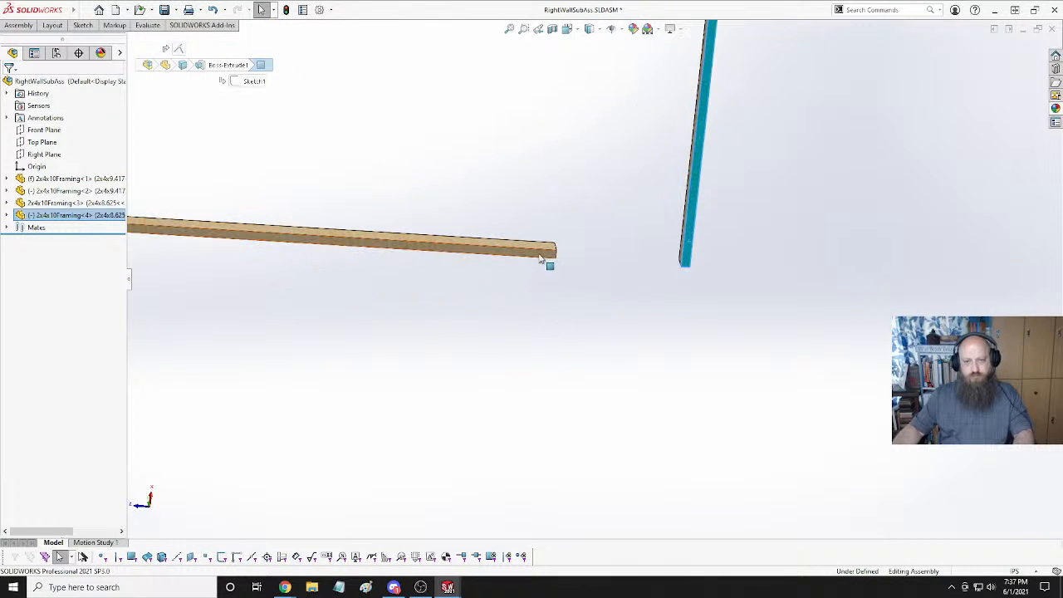
ctrl+click(541, 259)
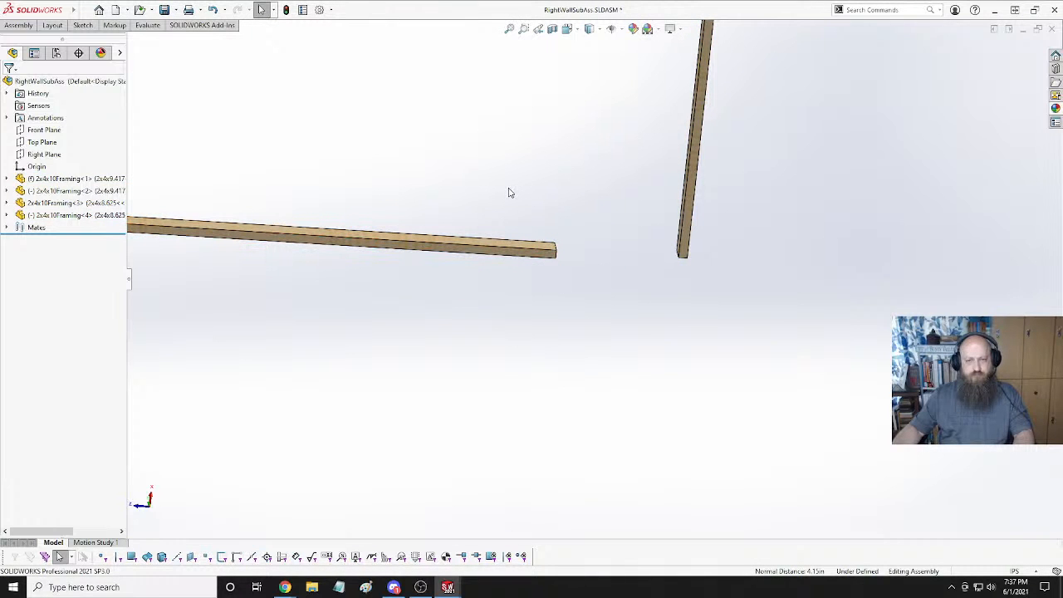
drag(509, 247, 512, 161)
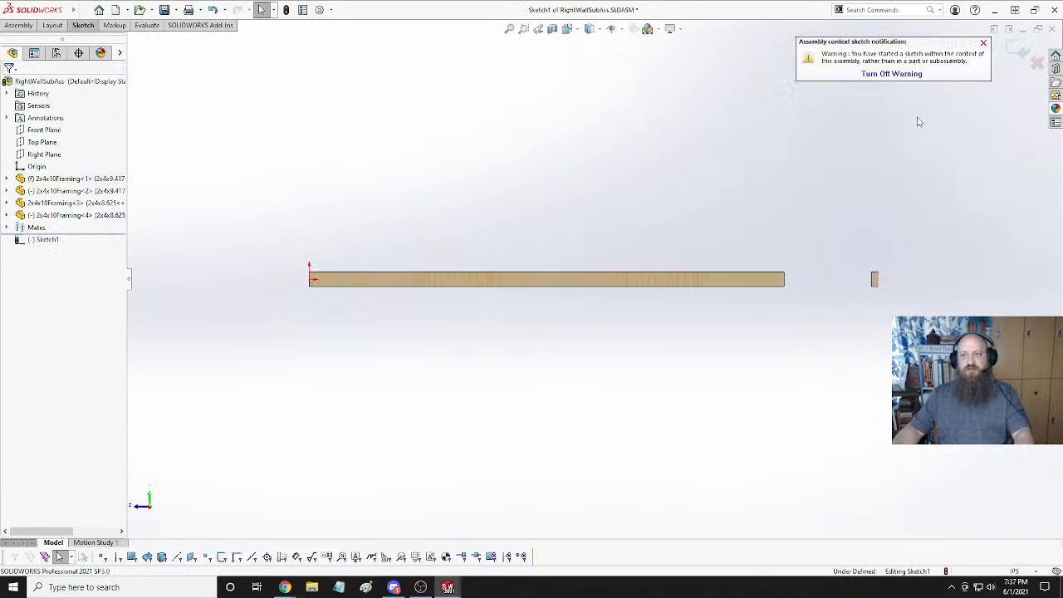
click(983, 43)
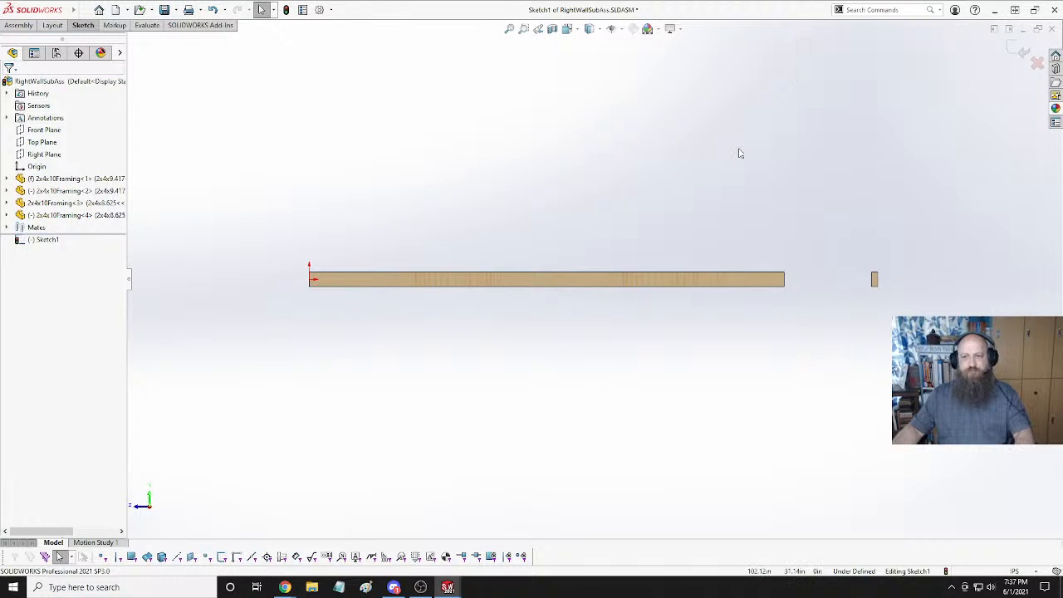
key(ctrl+z)
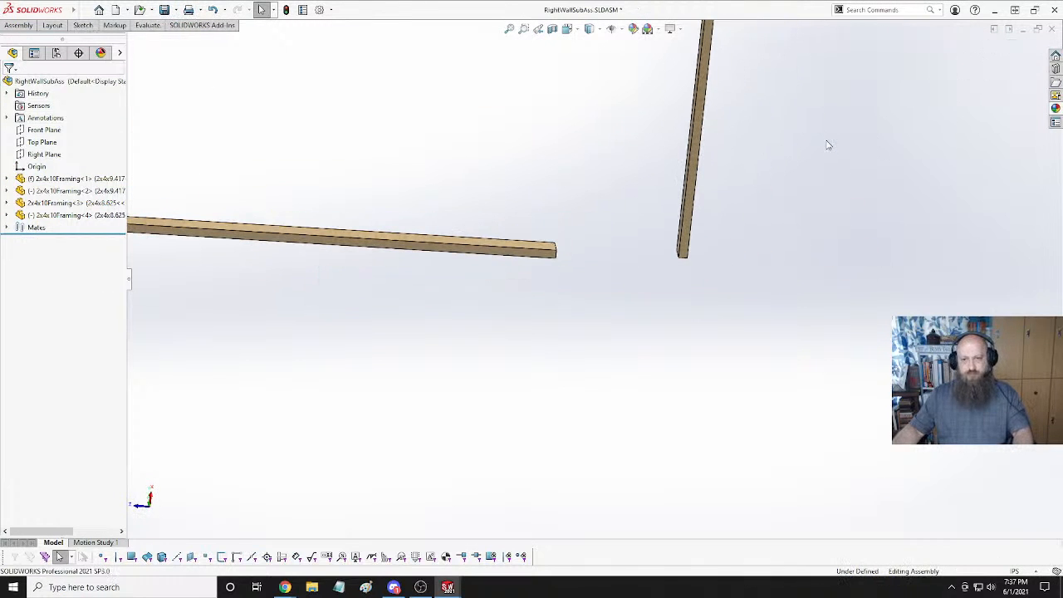
Move the copied upright over the base 2x4 and mate its outer face coincident with the base board's free end.
drag(696, 241, 540, 237)
middle_drag(594, 252, 551, 225)
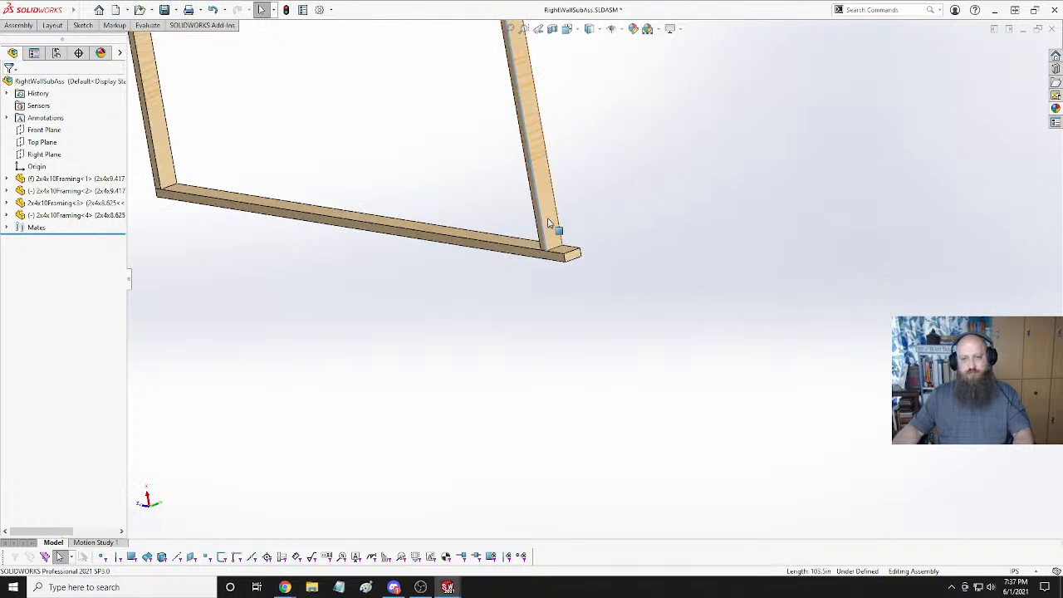
click(550, 225)
ctrl+click(574, 260)
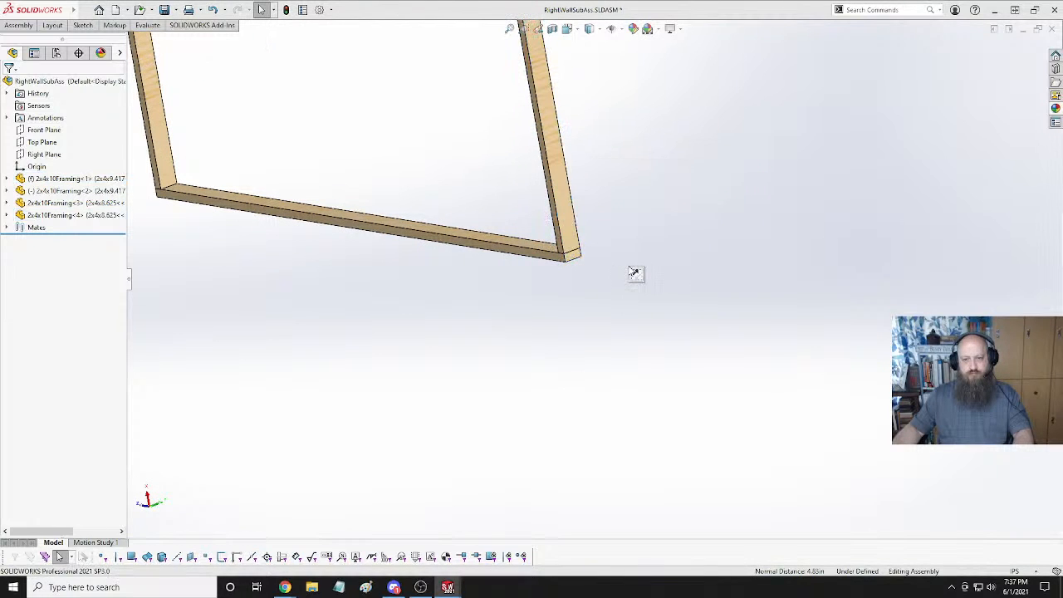
Mate the inner face of the loose 2x4 coincident with the second upright's free end face to close the wall frame.
scroll(521, 313, down, 2)
scroll(522, 313, up, 4)
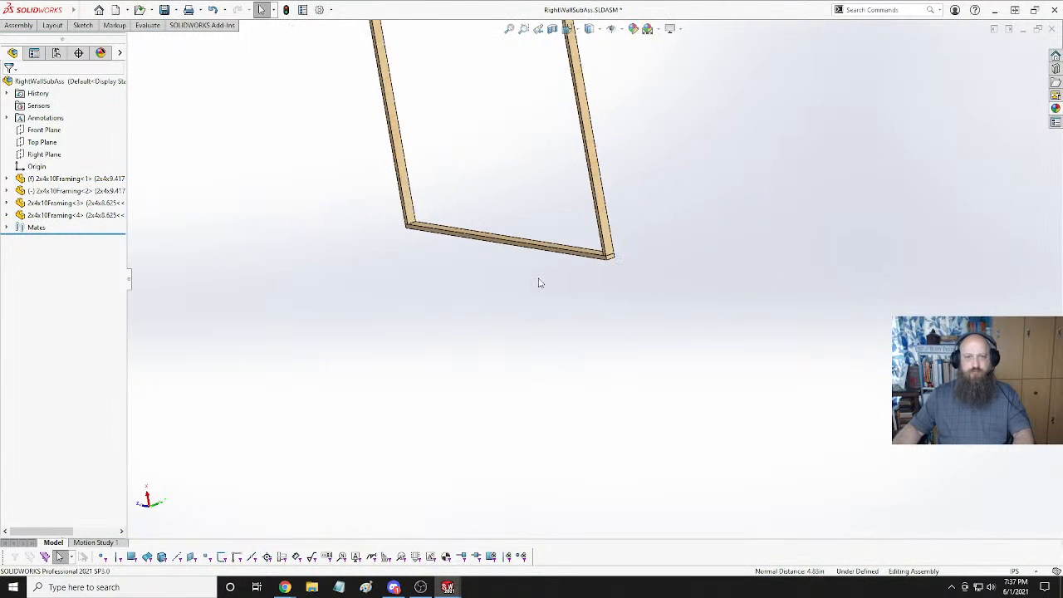
scroll(536, 141, down, 2)
scroll(536, 67, up, 3)
scroll(595, 230, down, 2)
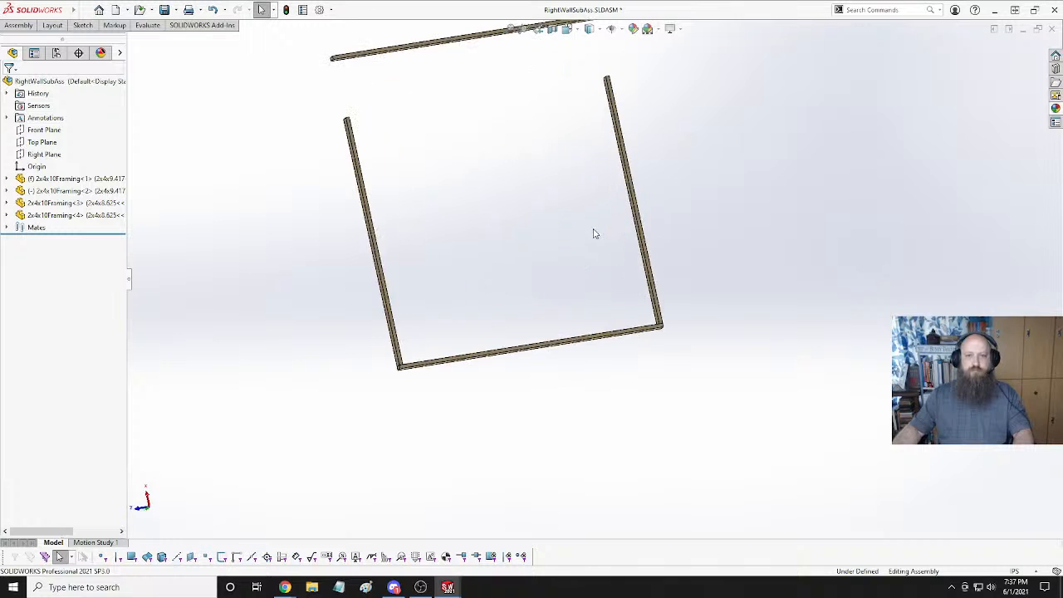
middle_drag(596, 230, 563, 116)
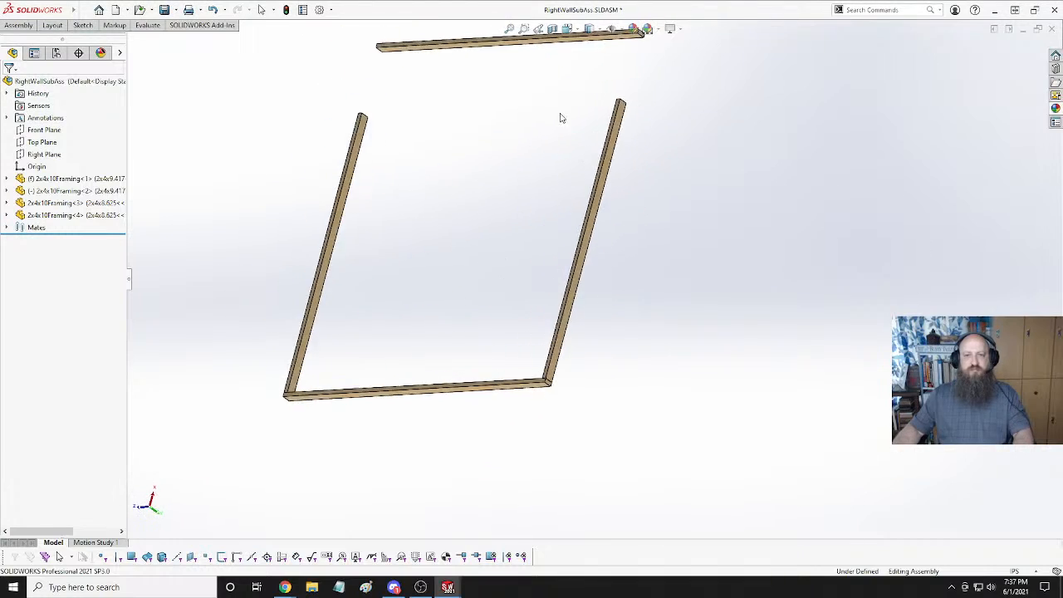
key(space)
click(636, 104)
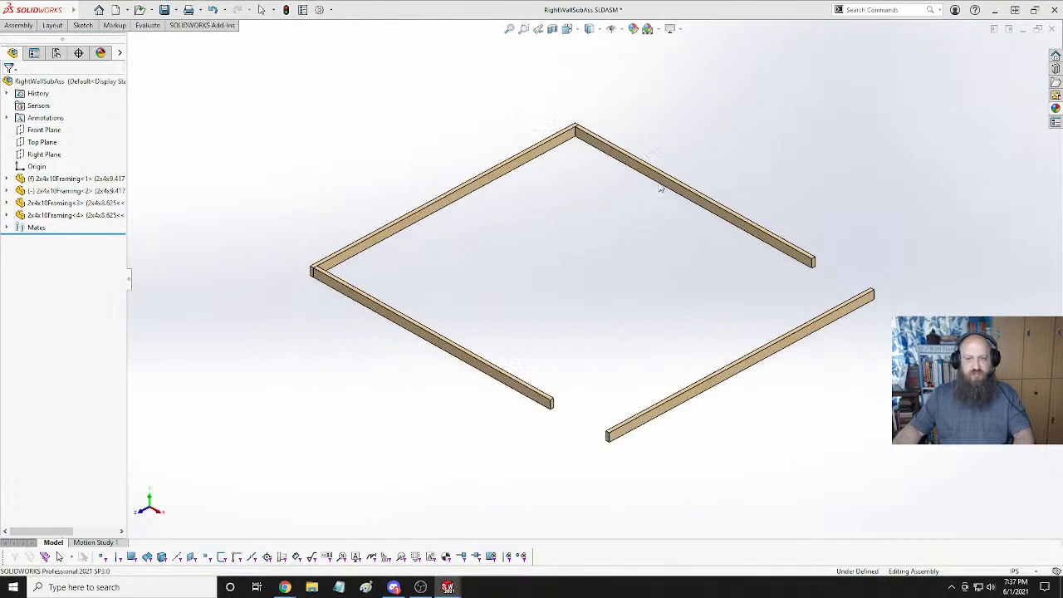
middle_drag(653, 336, 549, 219)
click(759, 308)
scroll(815, 247, down, 3)
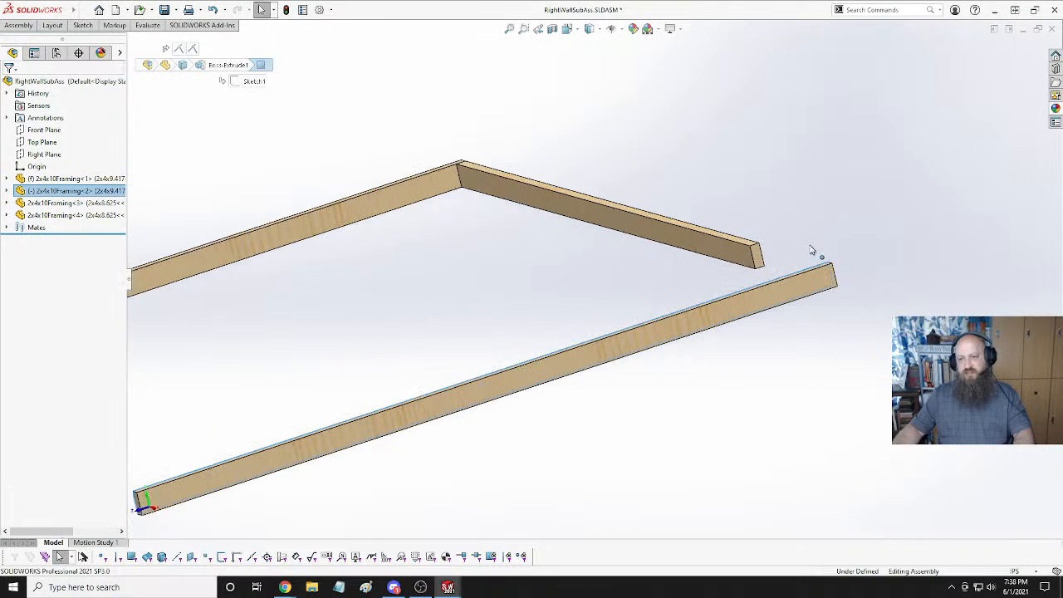
ctrl+click(759, 263)
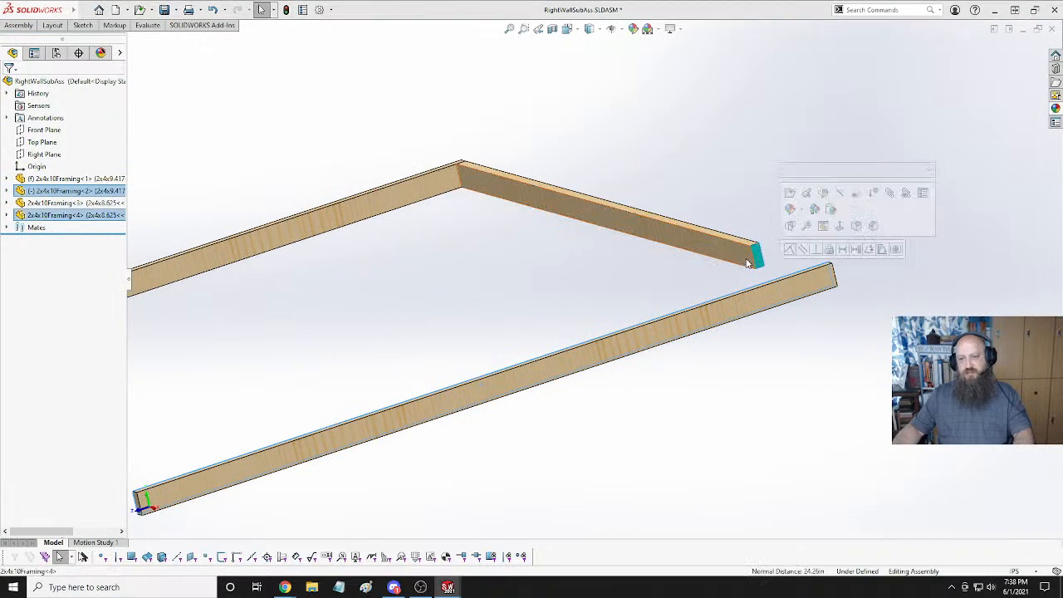
click(789, 250)
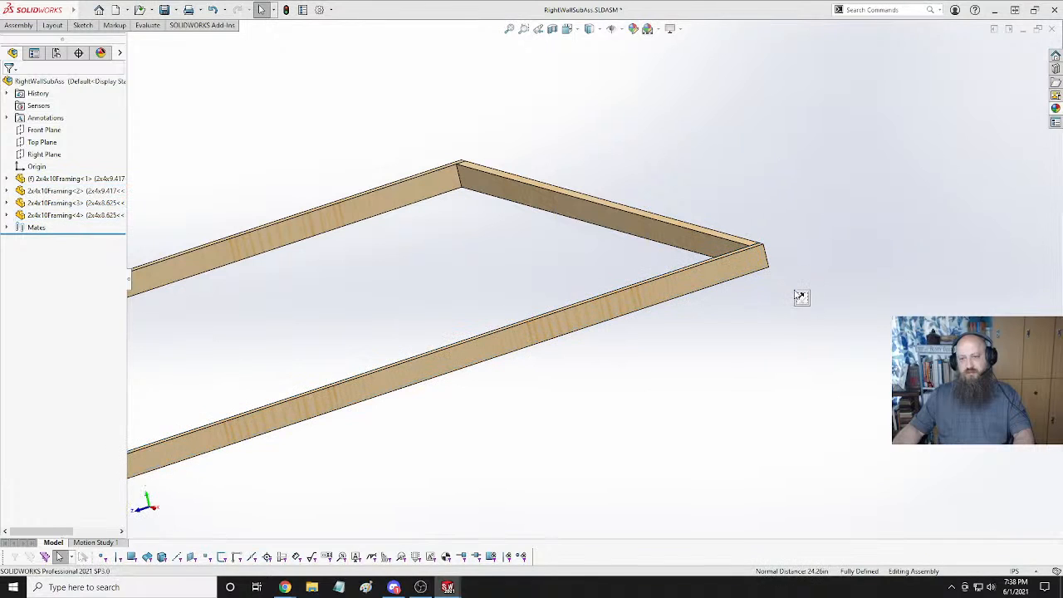
Start an assembly sketch on the Top Plane and view it face-on, with the plane deselected.
scroll(619, 358, up, 5)
middle_drag(624, 356, 719, 159)
key(space)
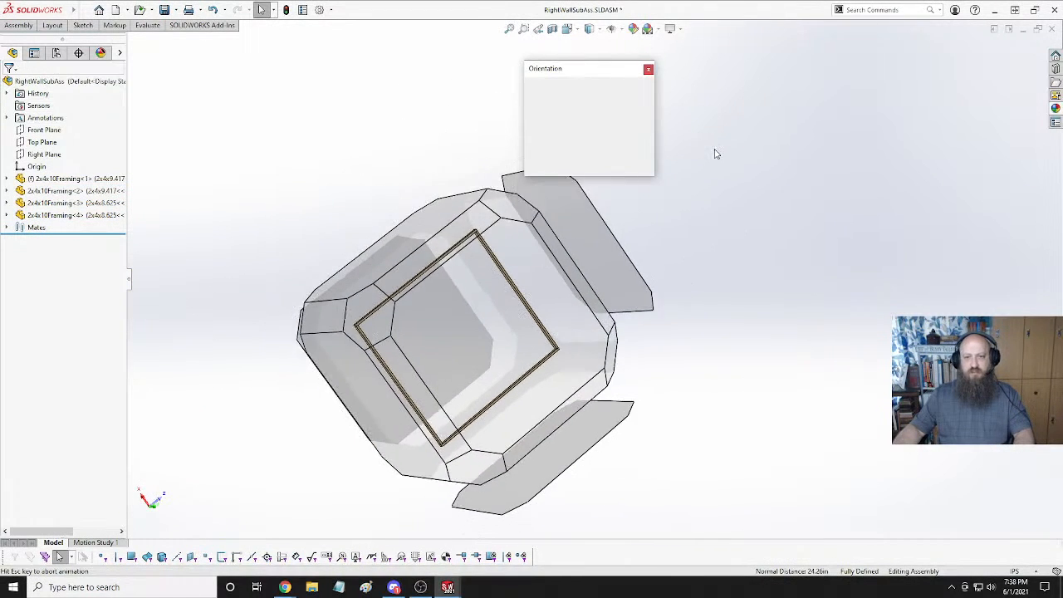
click(637, 105)
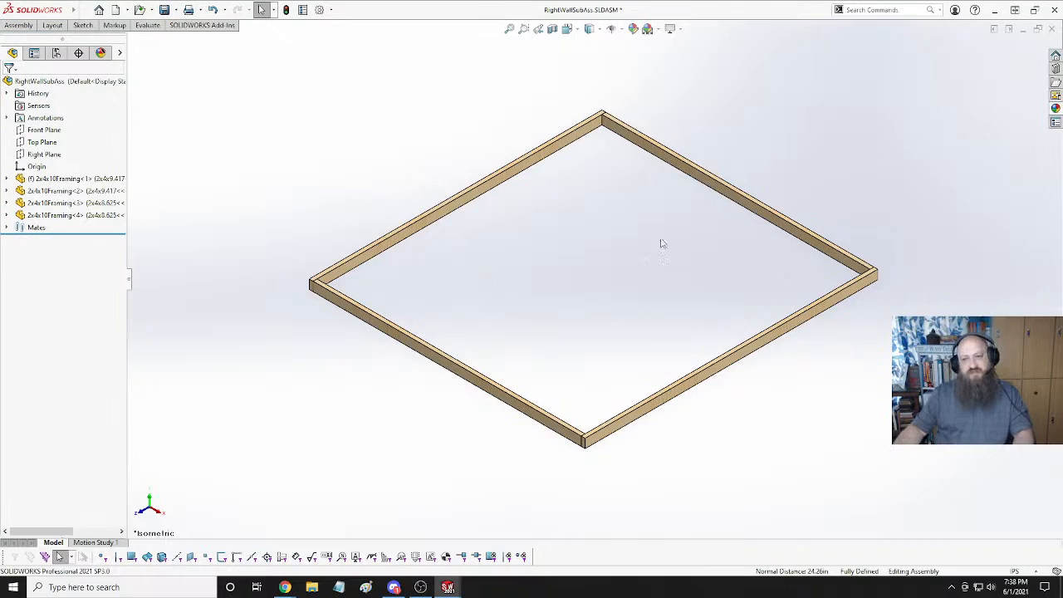
middle_drag(662, 243, 681, 285)
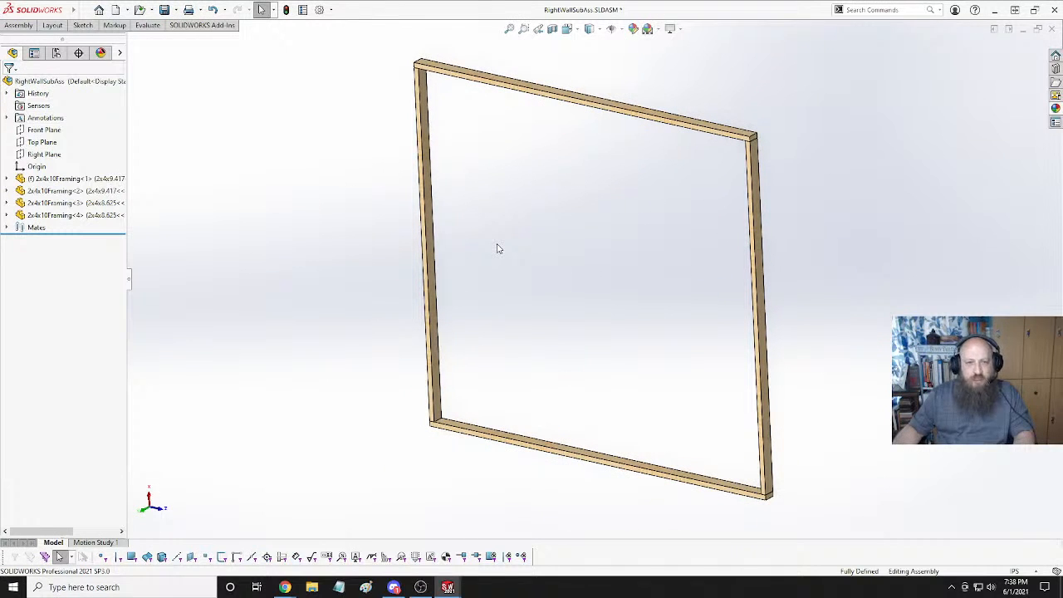
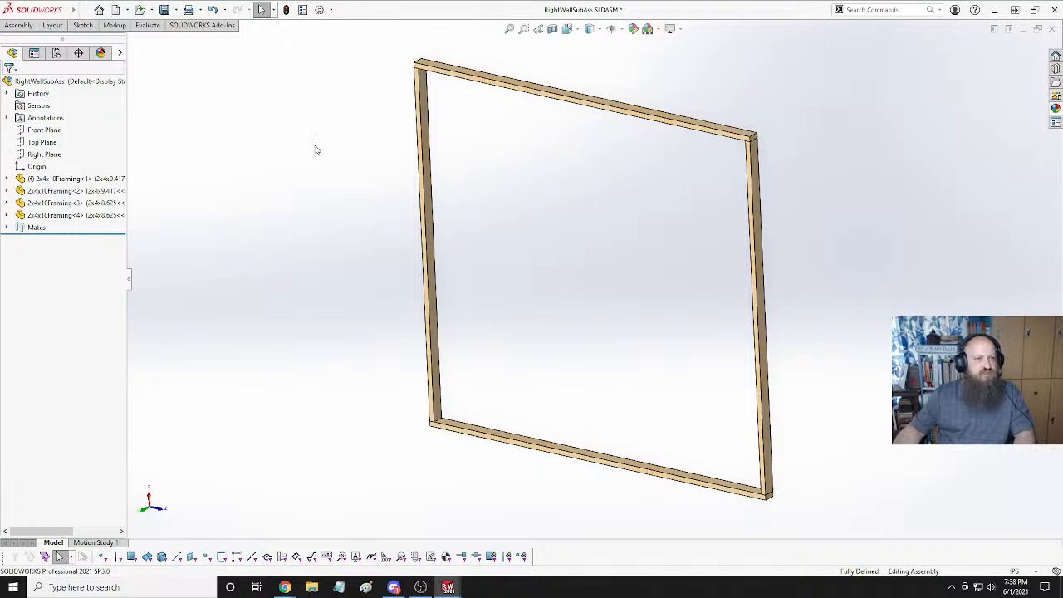
click(83, 24)
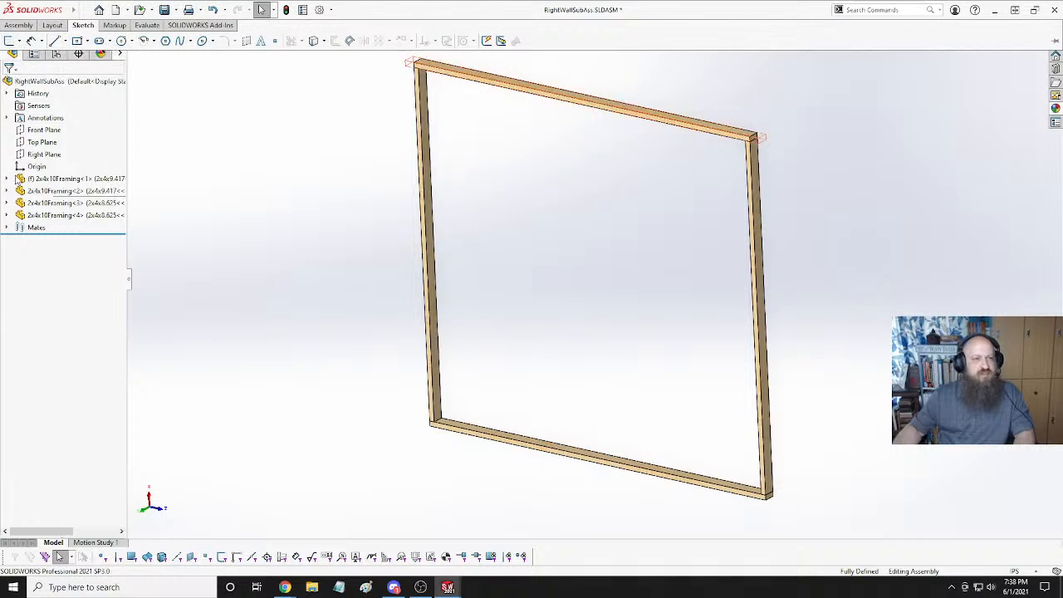
click(37, 143)
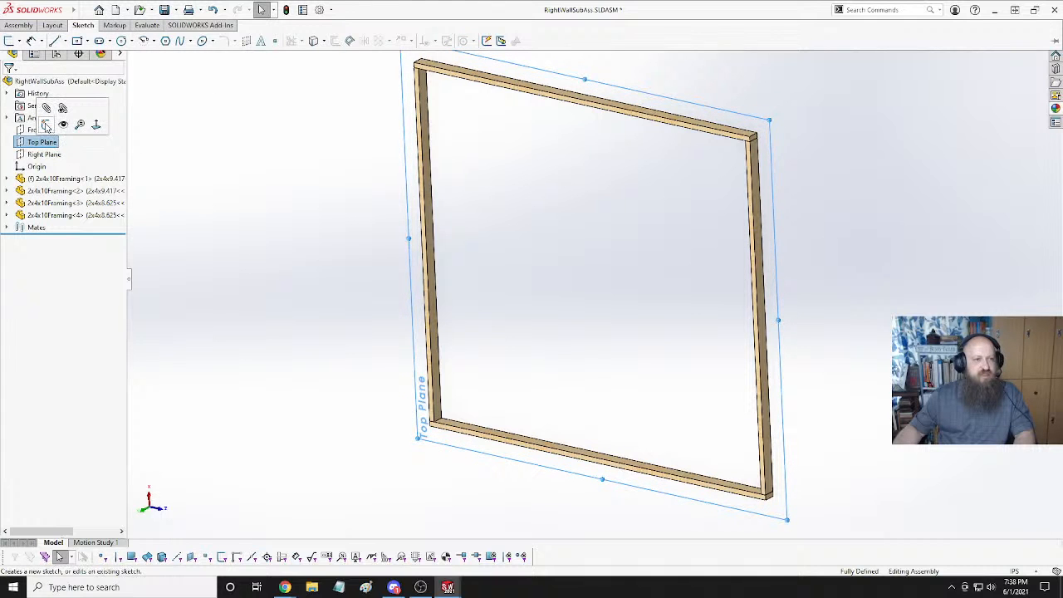
click(49, 126)
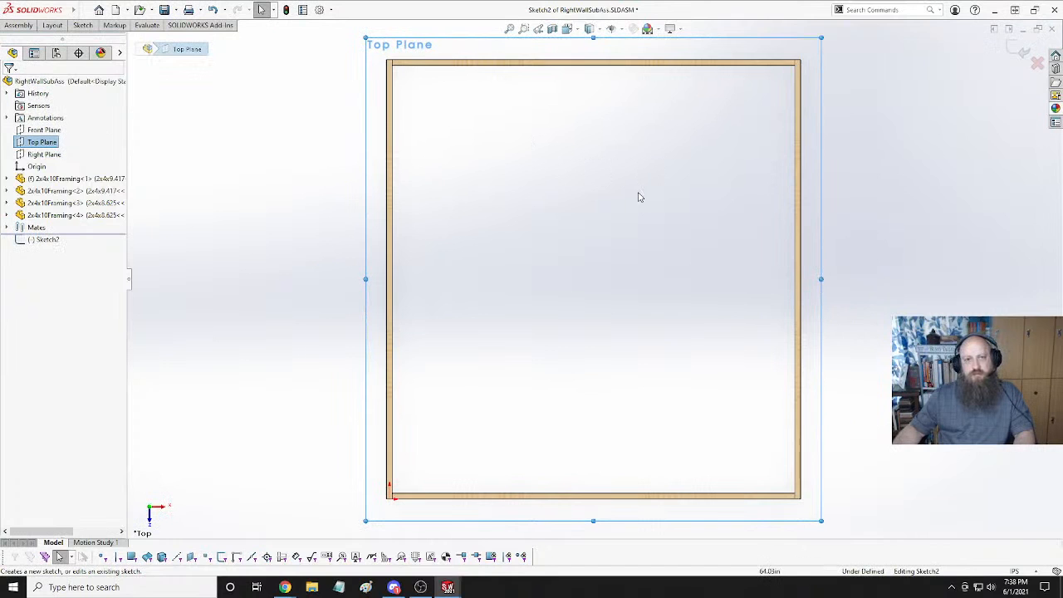
key(ctrl+8)
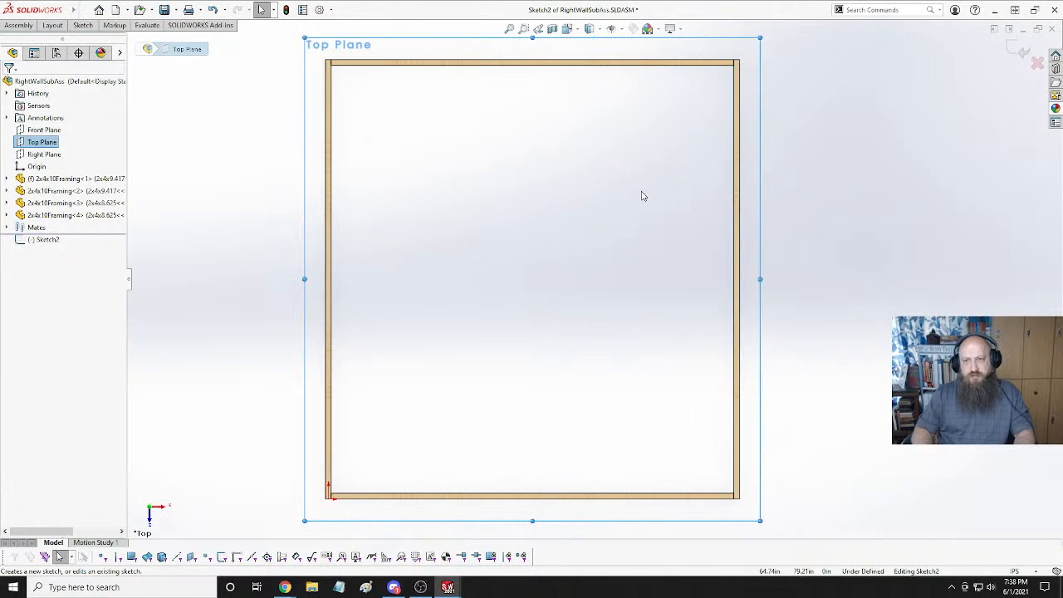
key(ctrl+8)
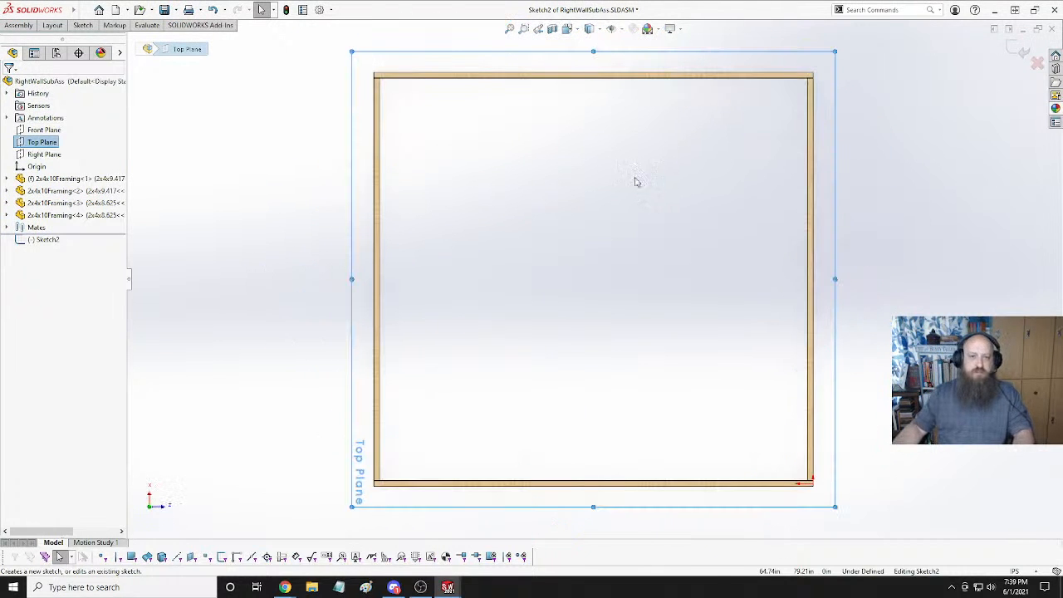
click(512, 243)
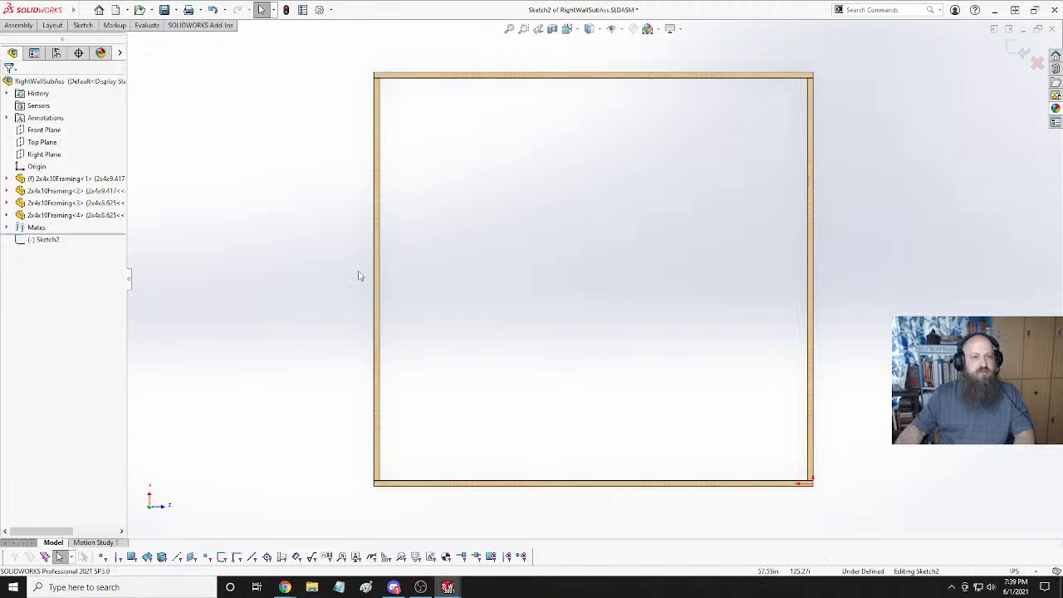
Sketch a corner rectangle about 46 in wide and 88 in high, standing on the base 2x4's outer edge inside the wall frame.
click(82, 26)
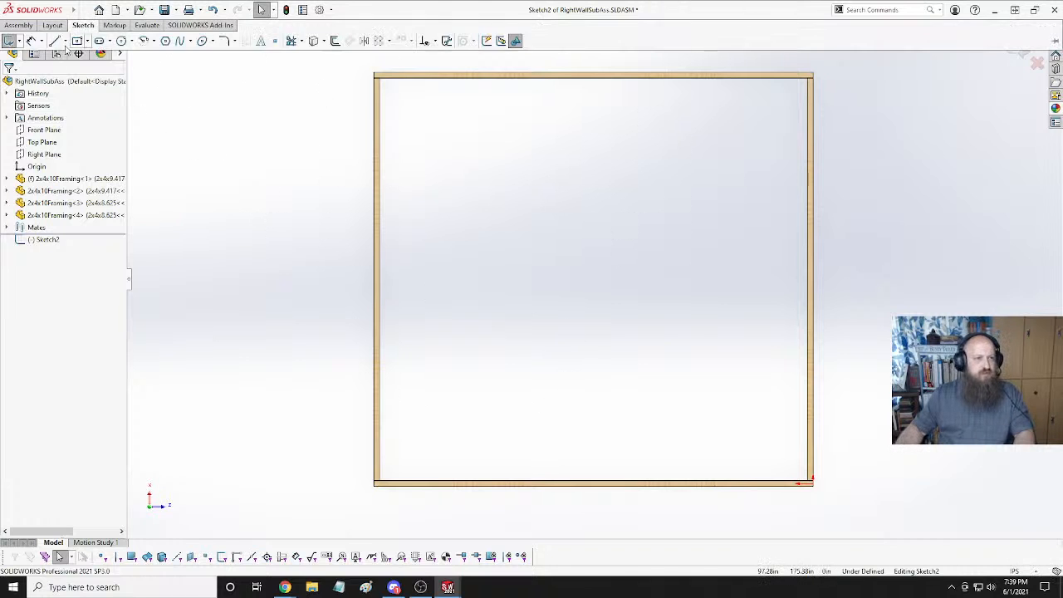
click(84, 41)
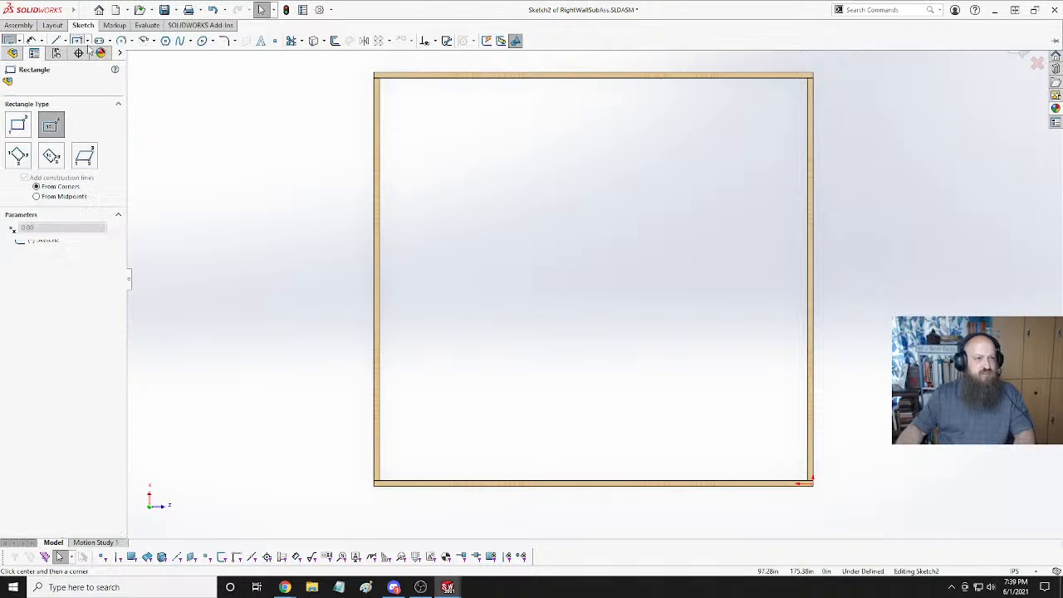
click(25, 126)
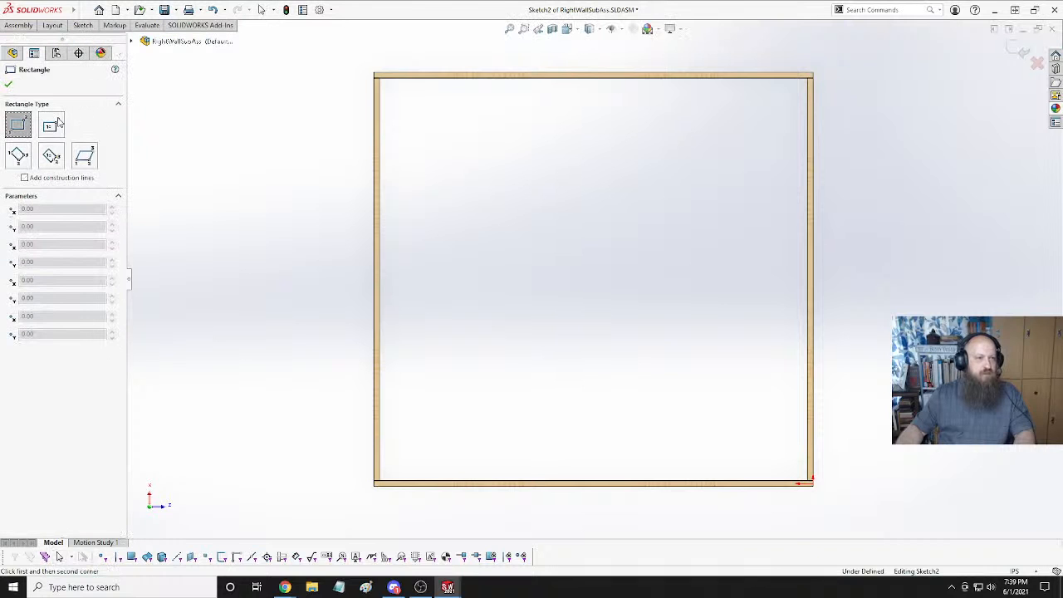
click(415, 484)
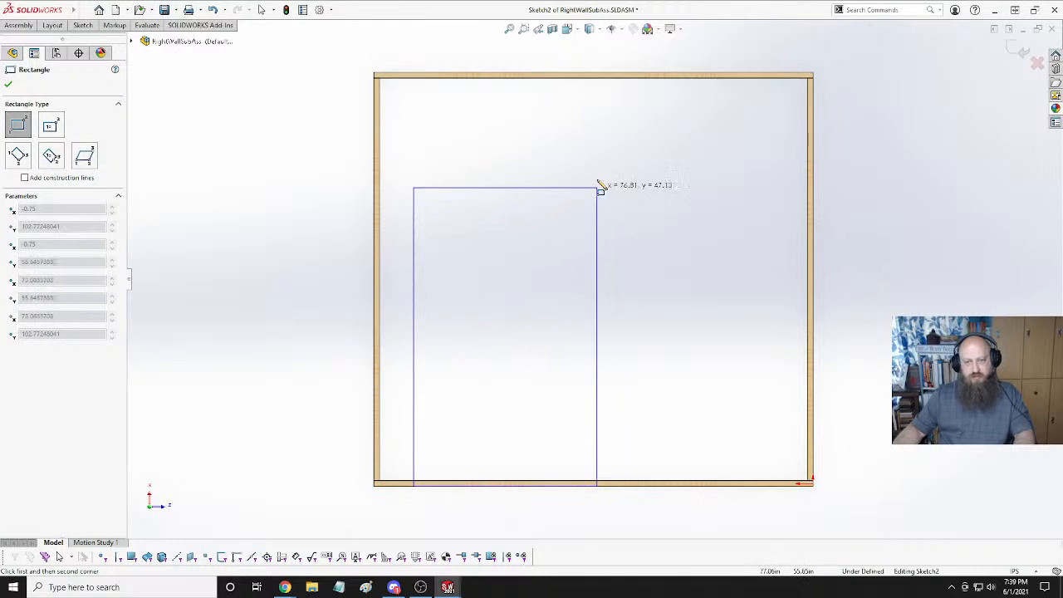
click(595, 145)
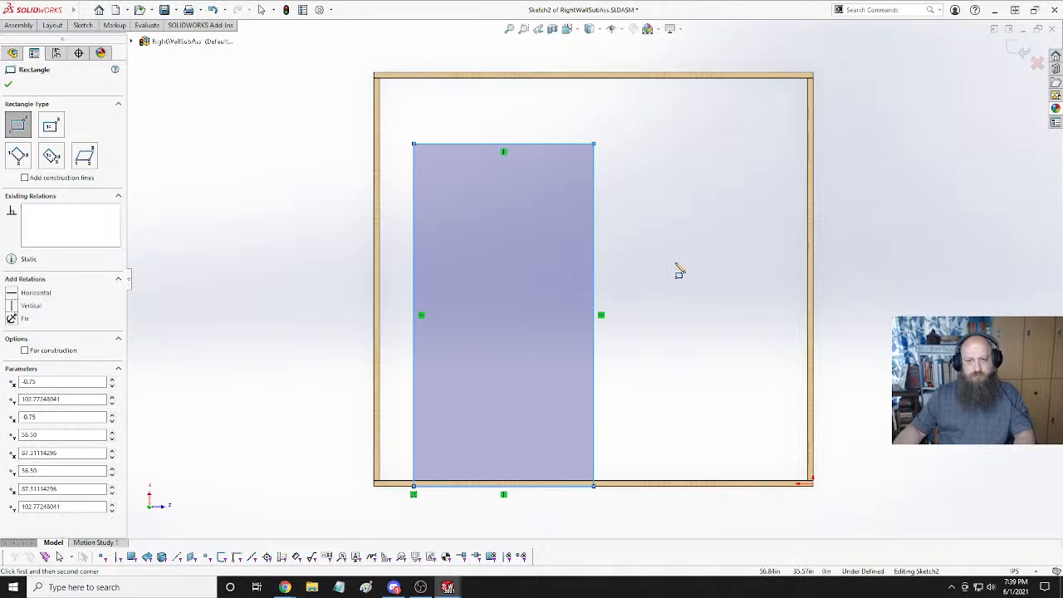
right_click(678, 270)
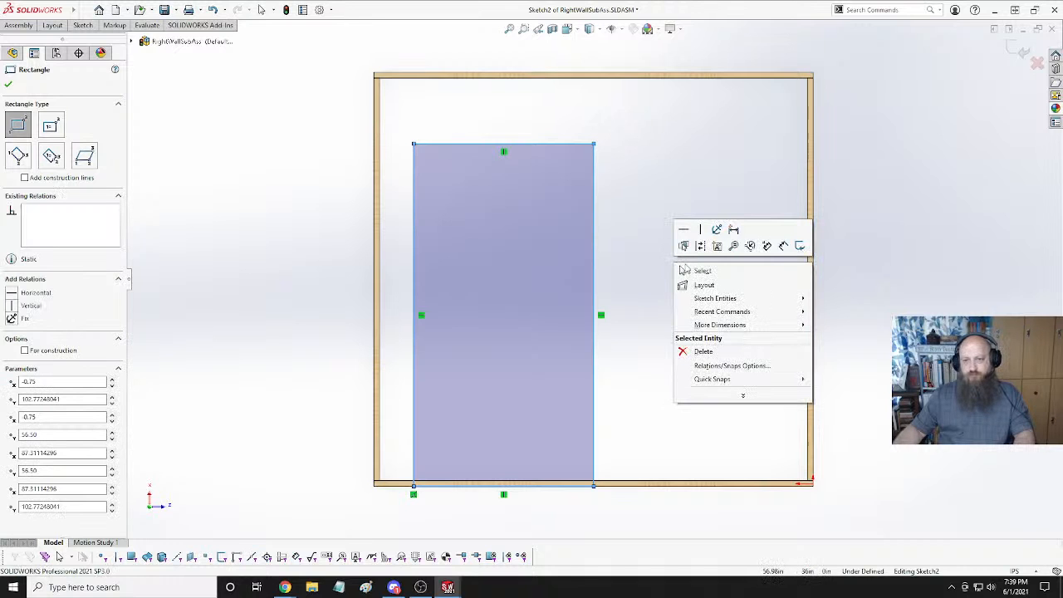
click(637, 231)
click(636, 225)
key(Escape)
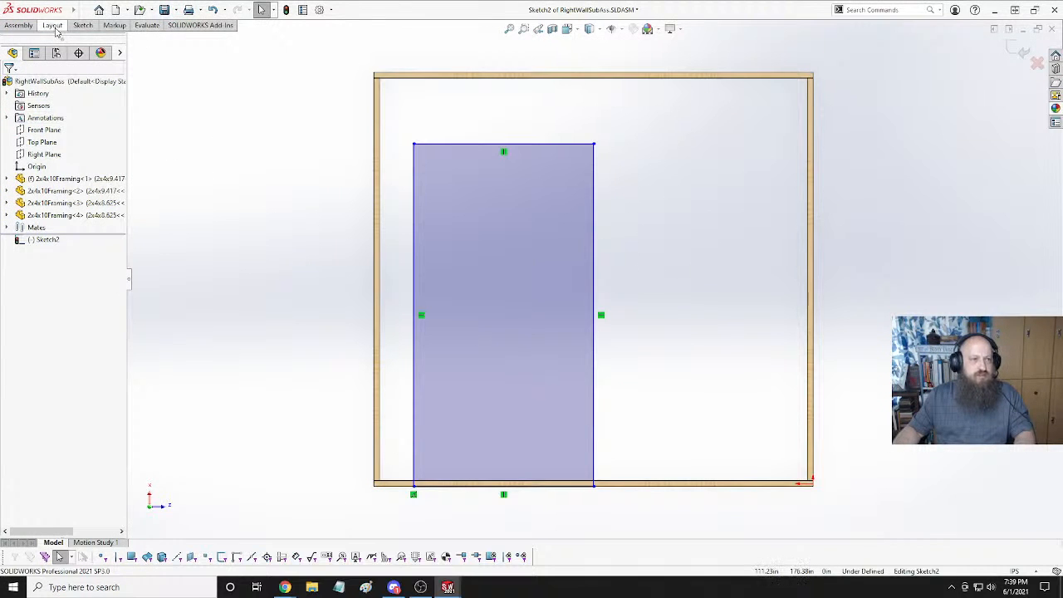
Dimension the rectangle to 38.25 in wide and 82 in high.
click(85, 26)
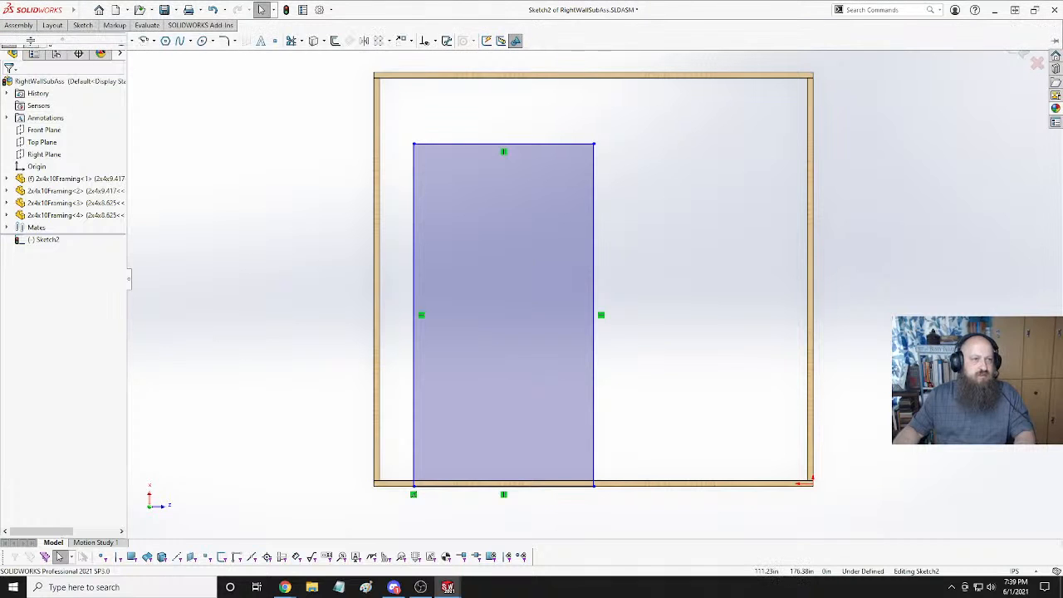
click(544, 142)
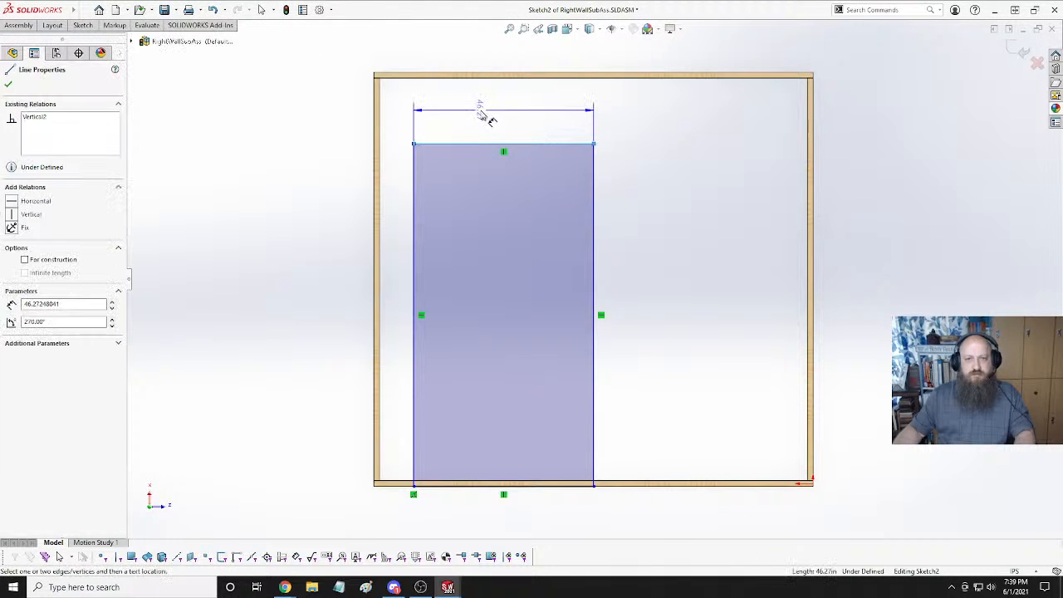
click(502, 112)
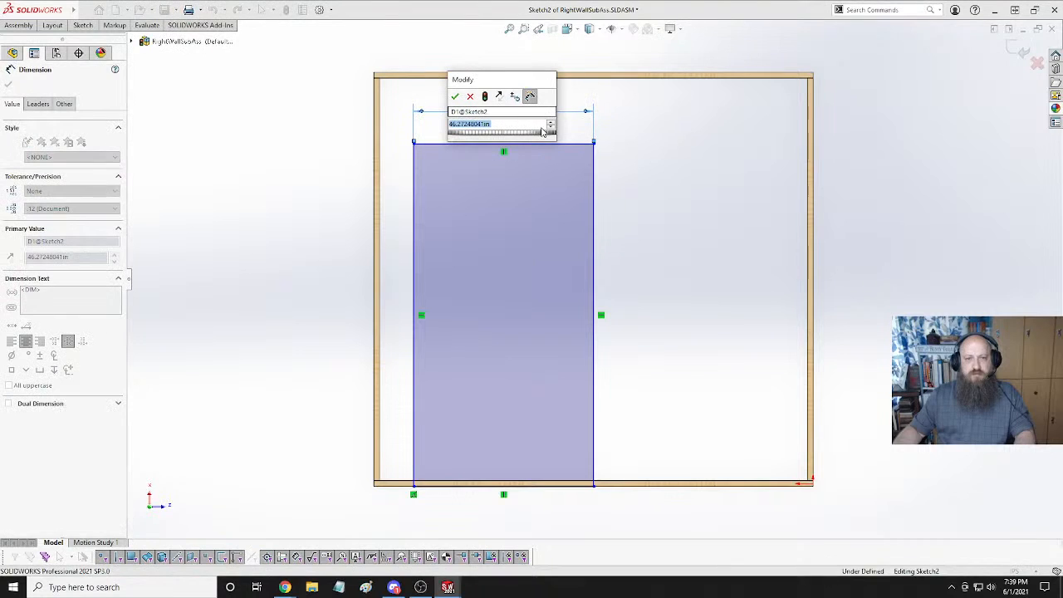
text(38.25)
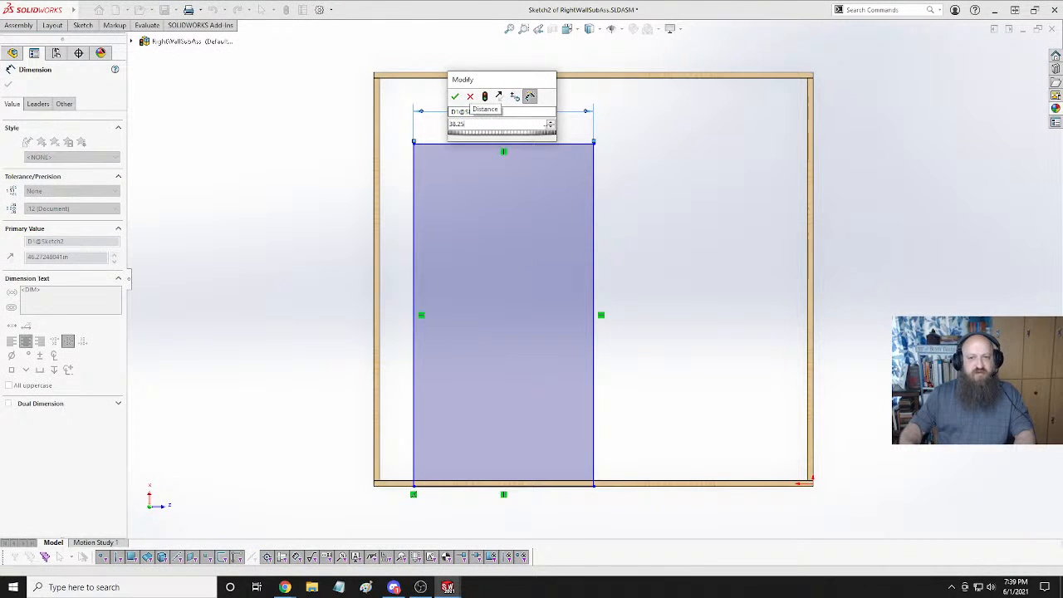
key(Return)
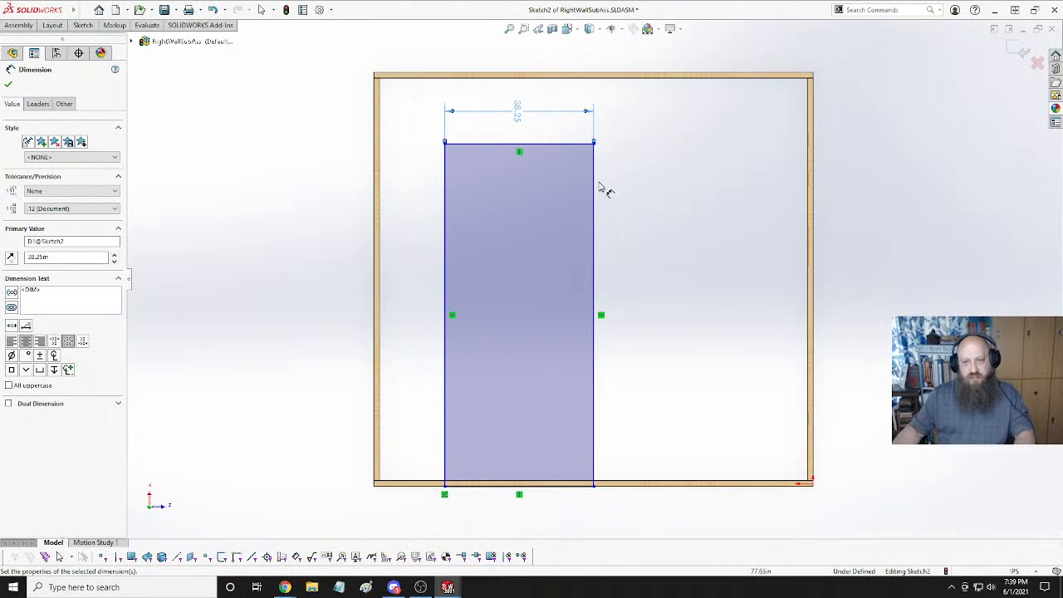
click(595, 189)
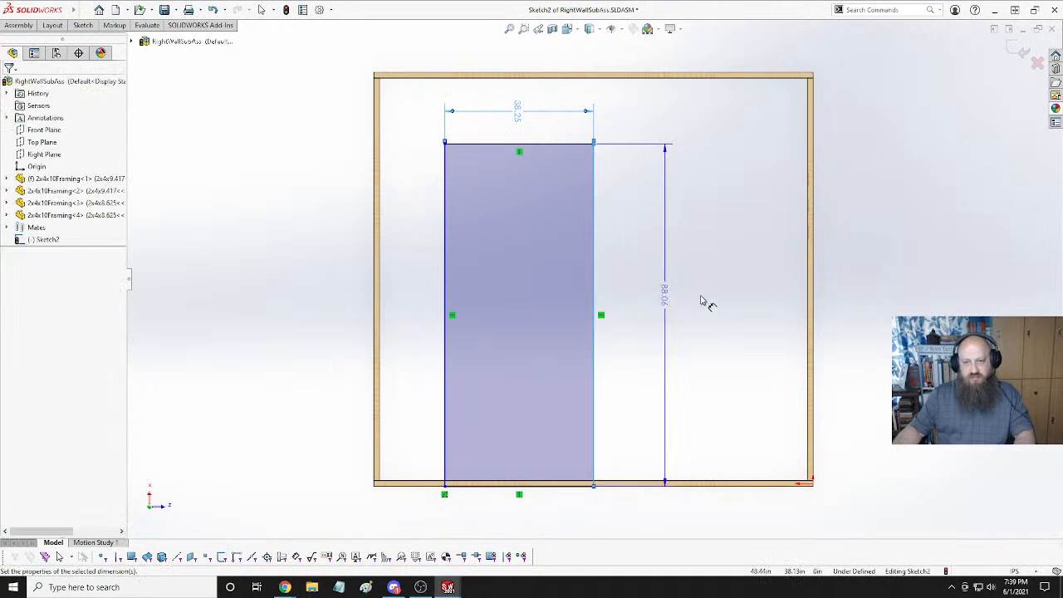
click(700, 301)
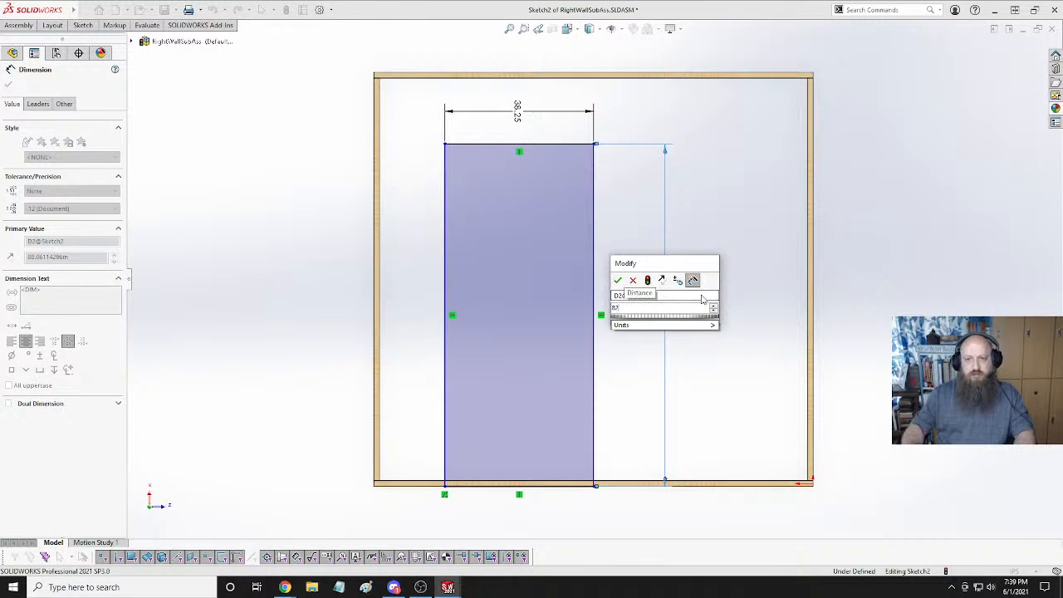
key(Return)
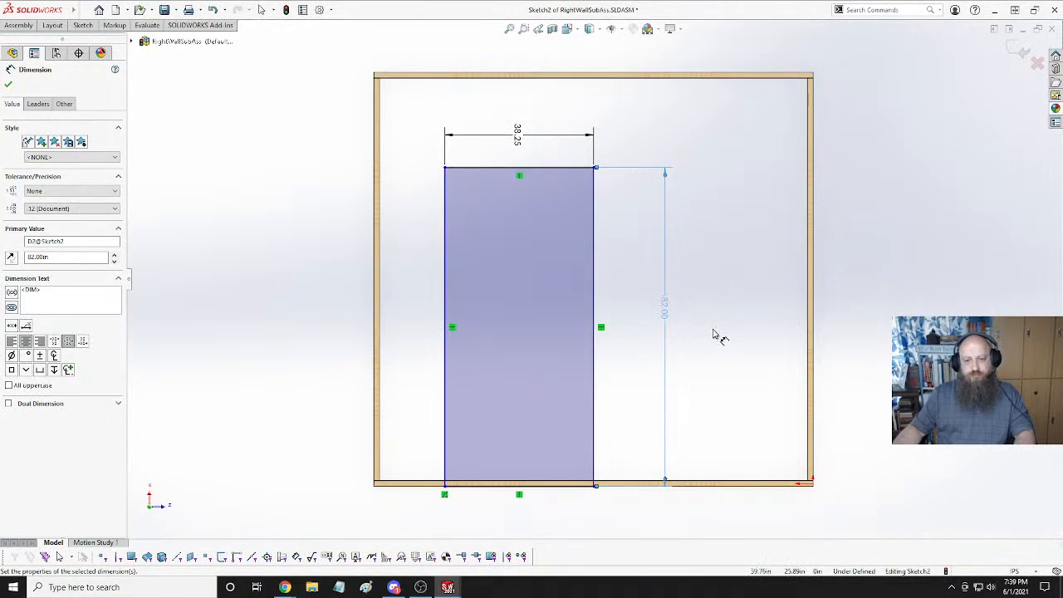
Try to dimension the rectangle's left side from the left upright's outer edge, and delete that dimension.
click(447, 267)
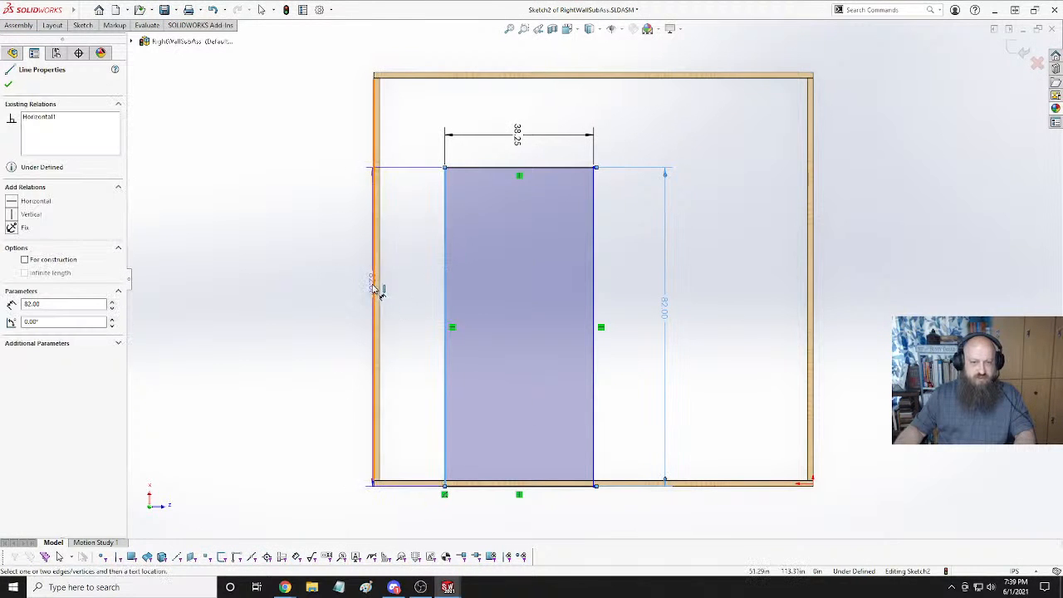
click(379, 292)
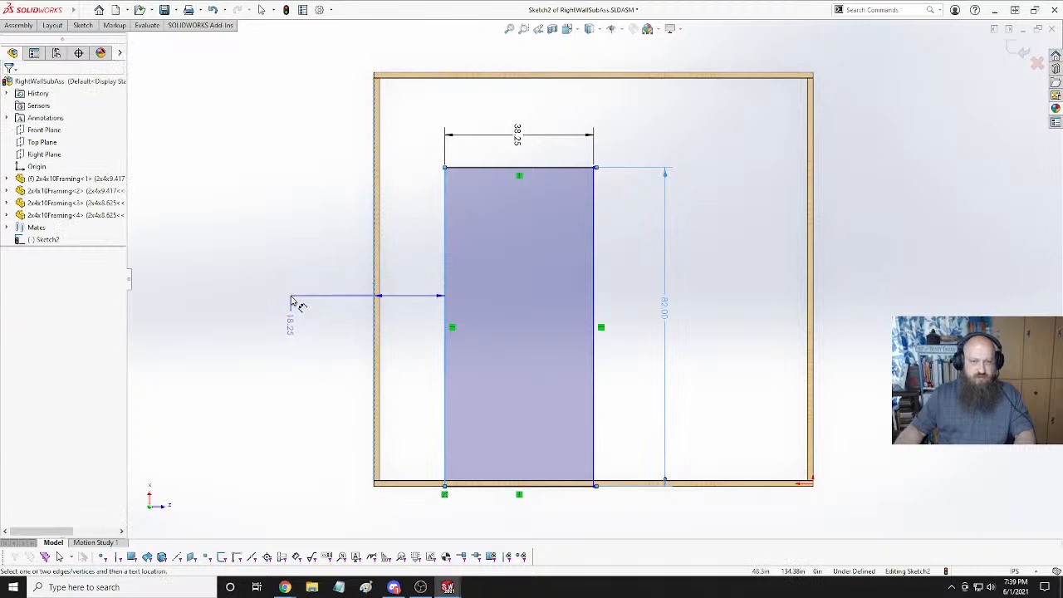
click(301, 303)
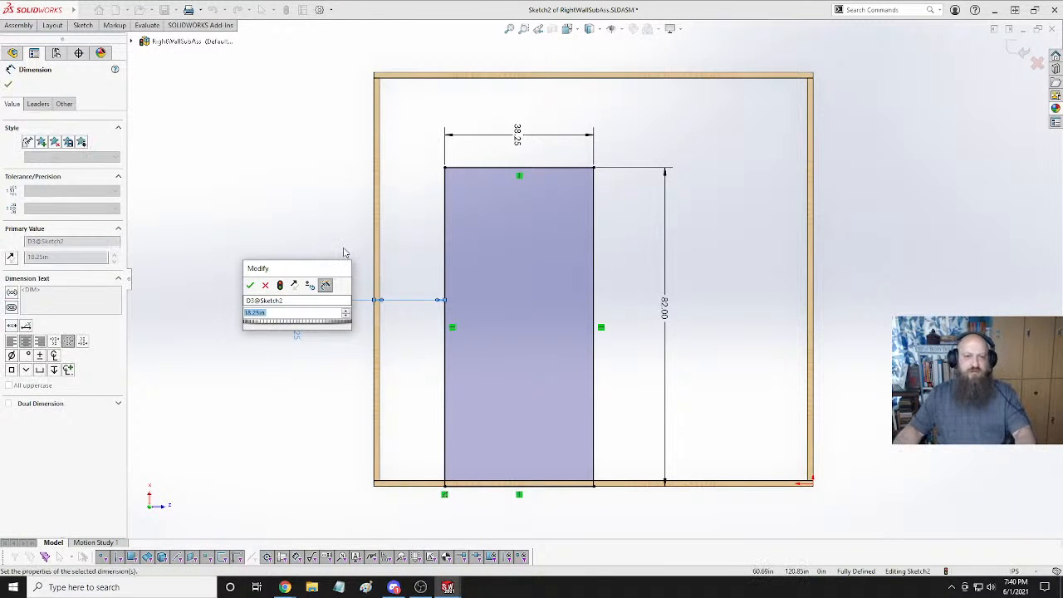
key(Return)
click(355, 335)
key(Escape)
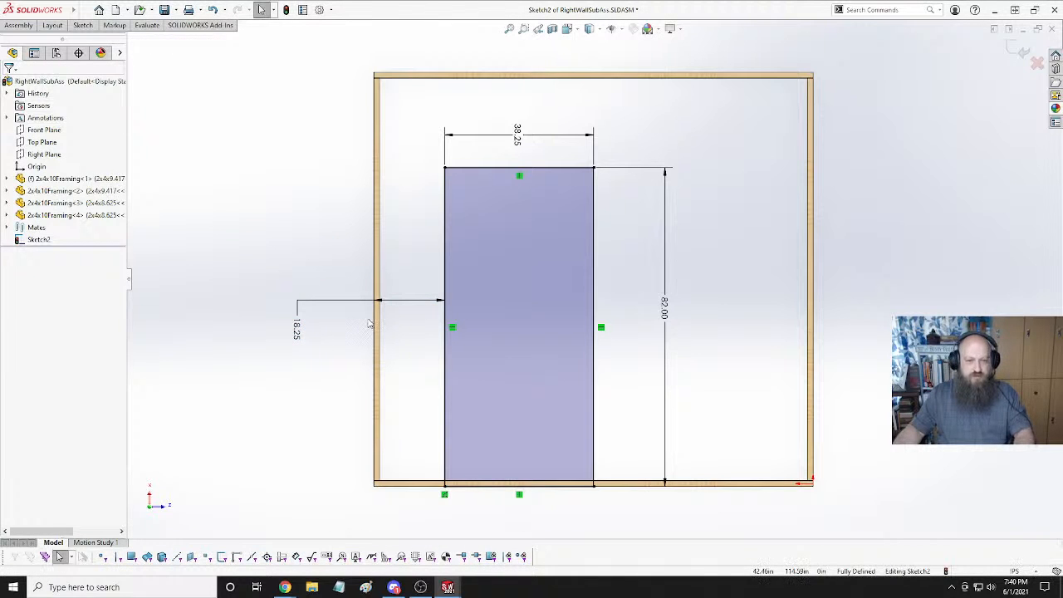
click(300, 331)
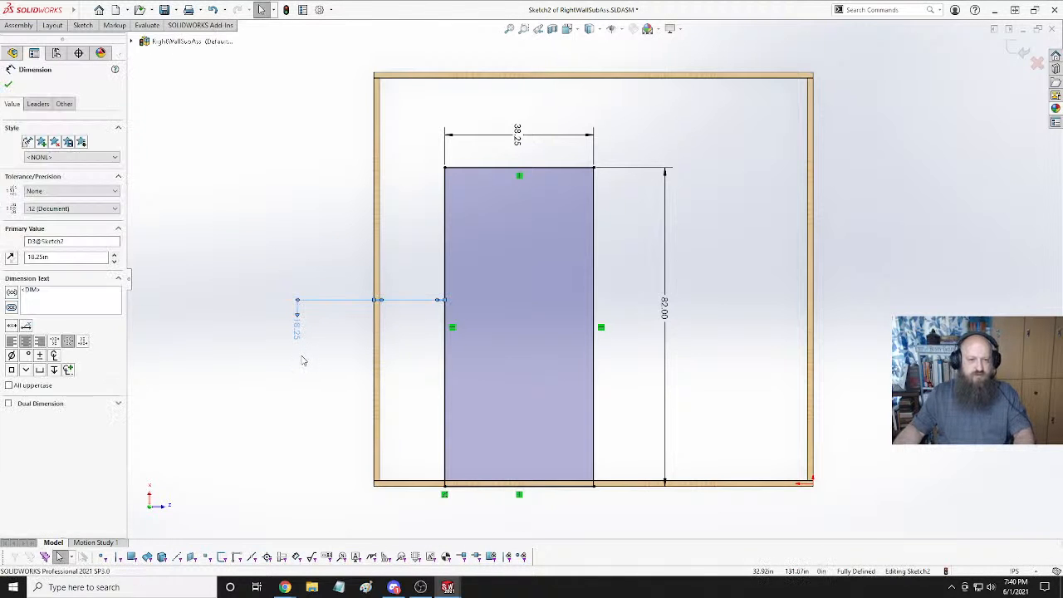
key(Delete)
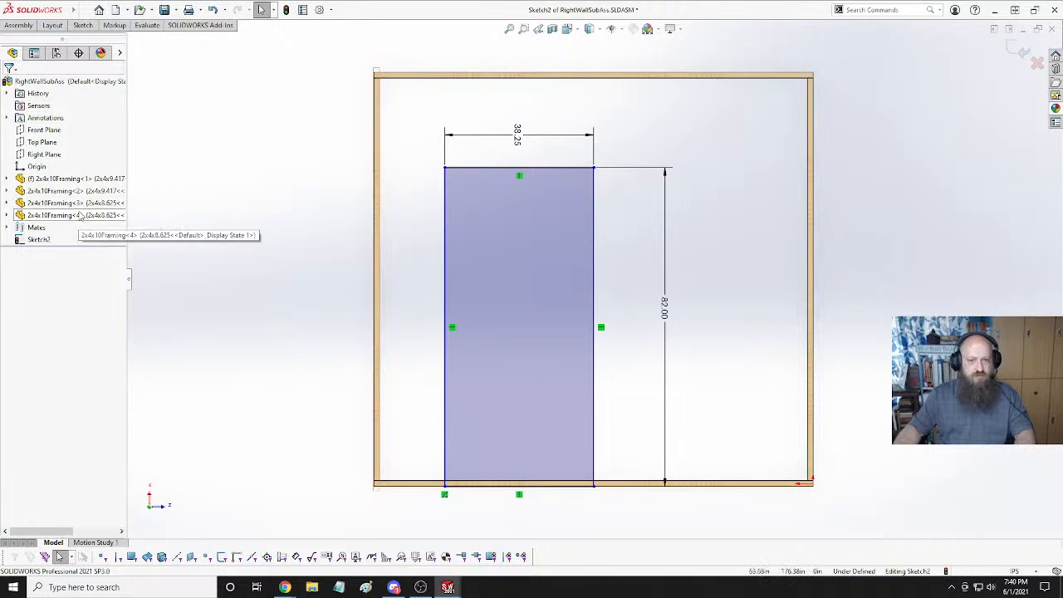
Expand the left upright 2x4x10Framing<4> in the feature tree and locate its Right Plane in the model.
click(75, 216)
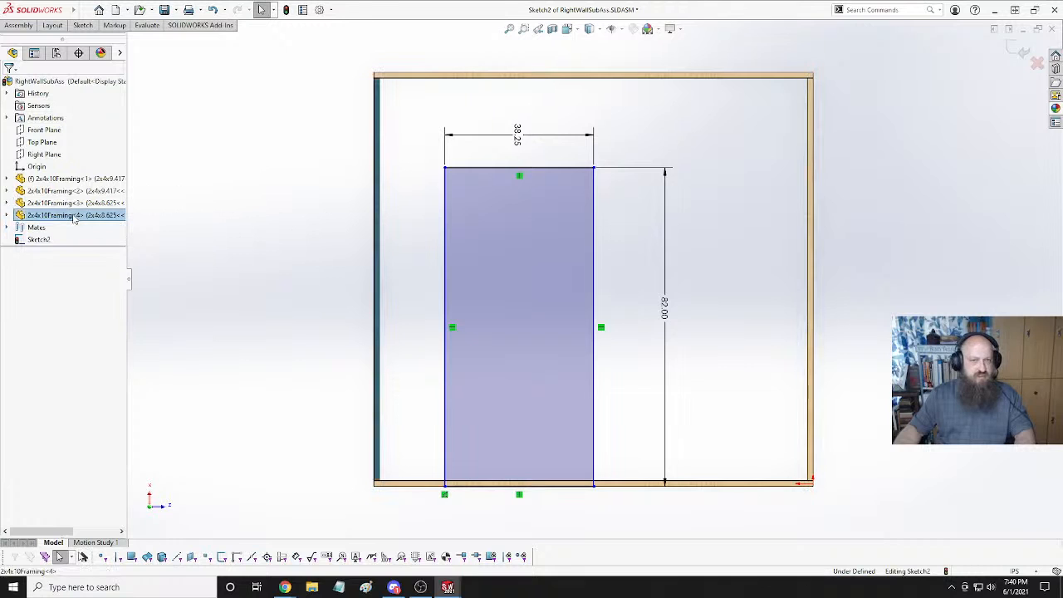
click(6, 216)
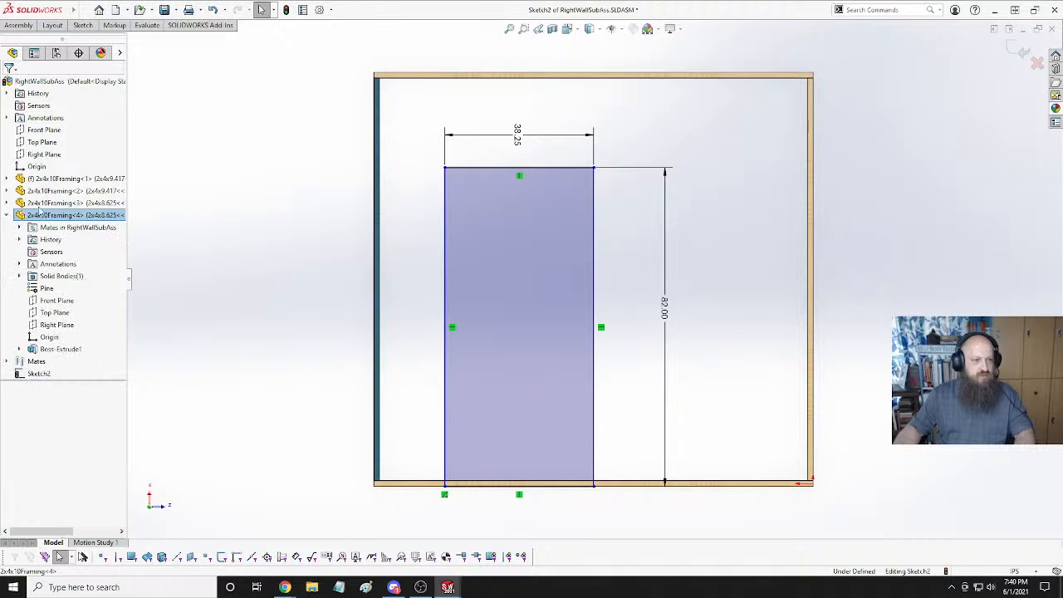
click(56, 325)
right_click(59, 324)
click(268, 209)
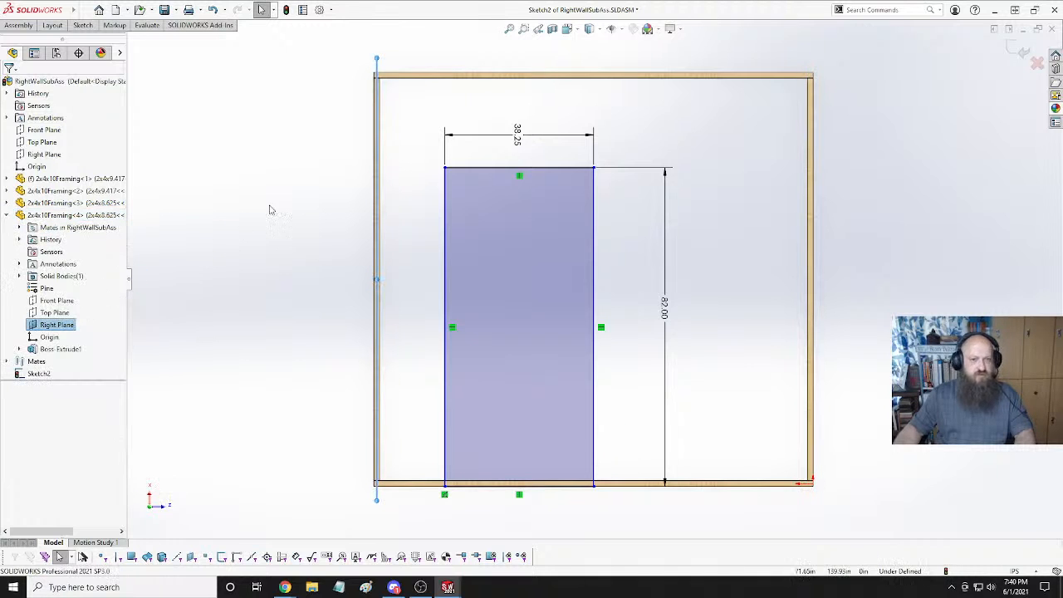
click(363, 208)
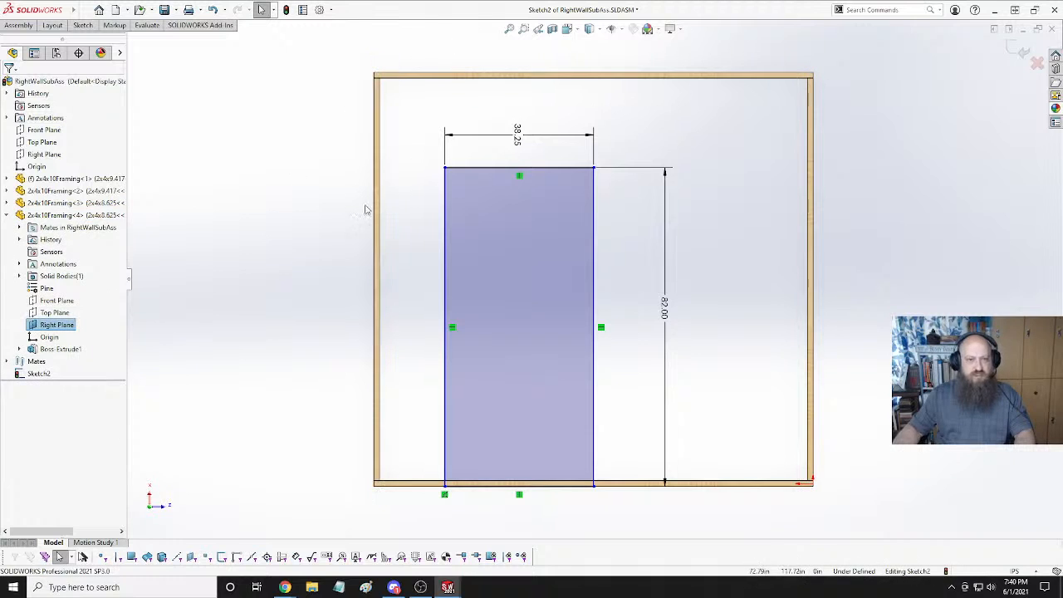
click(55, 326)
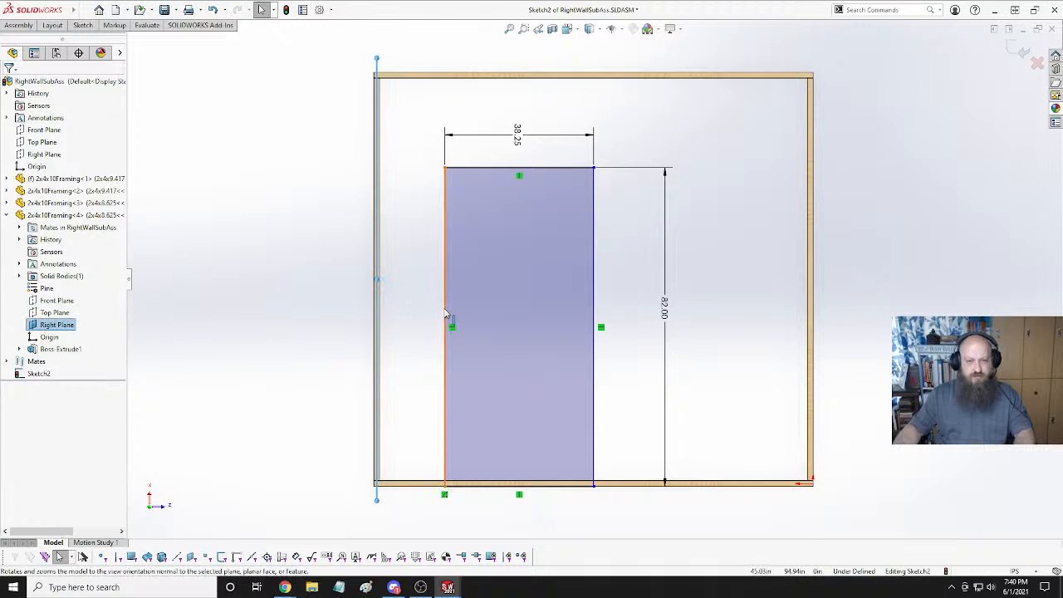
ctrl+click(374, 301)
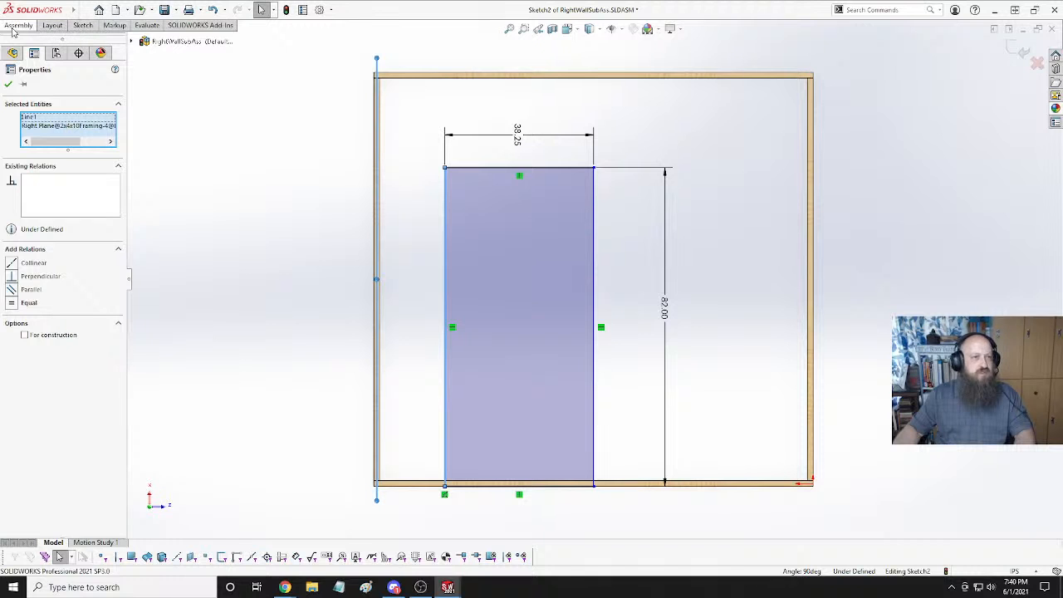
click(52, 26)
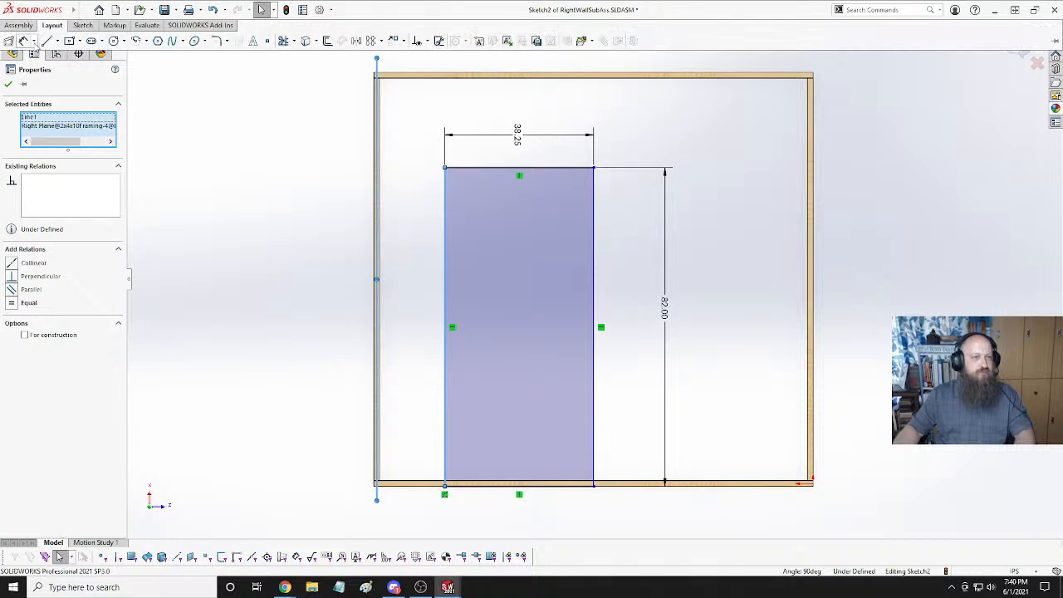
key(Escape)
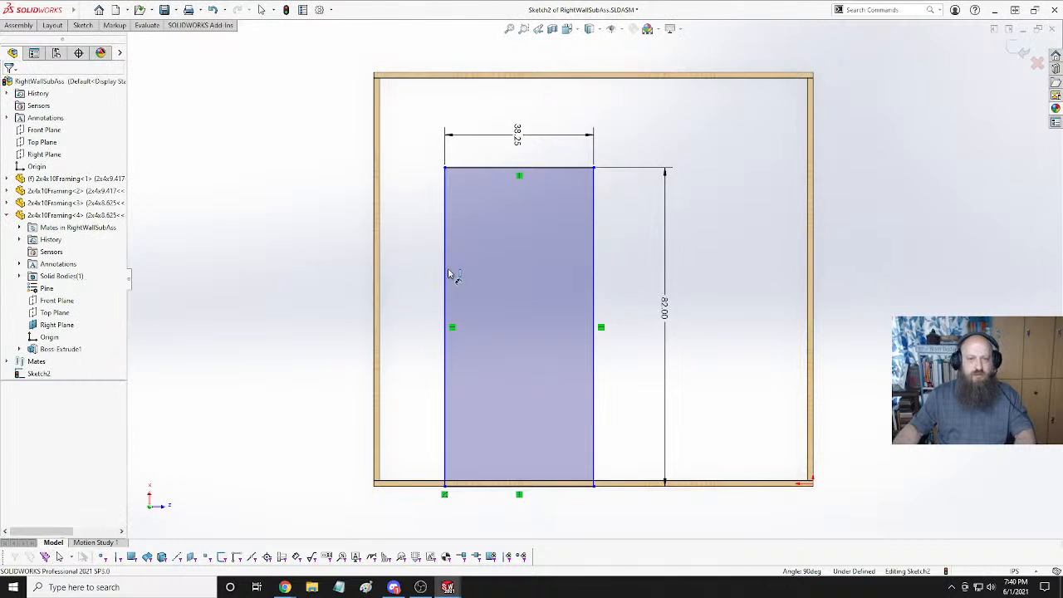
Dimension the rectangle's left side 16 in from the Right Plane of the left upright 2x4x10Framing<4>.
mouse_move(452, 273)
mouse_down()
mouse_move(363, 296)
mouse_move(381, 283)
mouse_move(174, 290)
mouse_move(161, 280)
mouse_move(159, 75)
mouse_move(136, 42)
mouse_up()
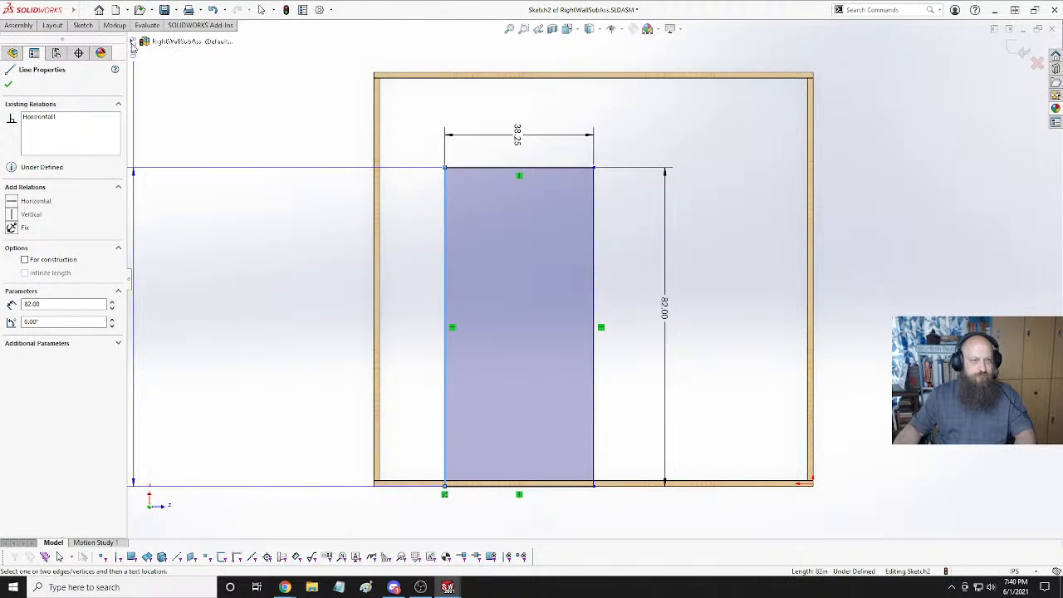
drag(163, 75, 194, 285)
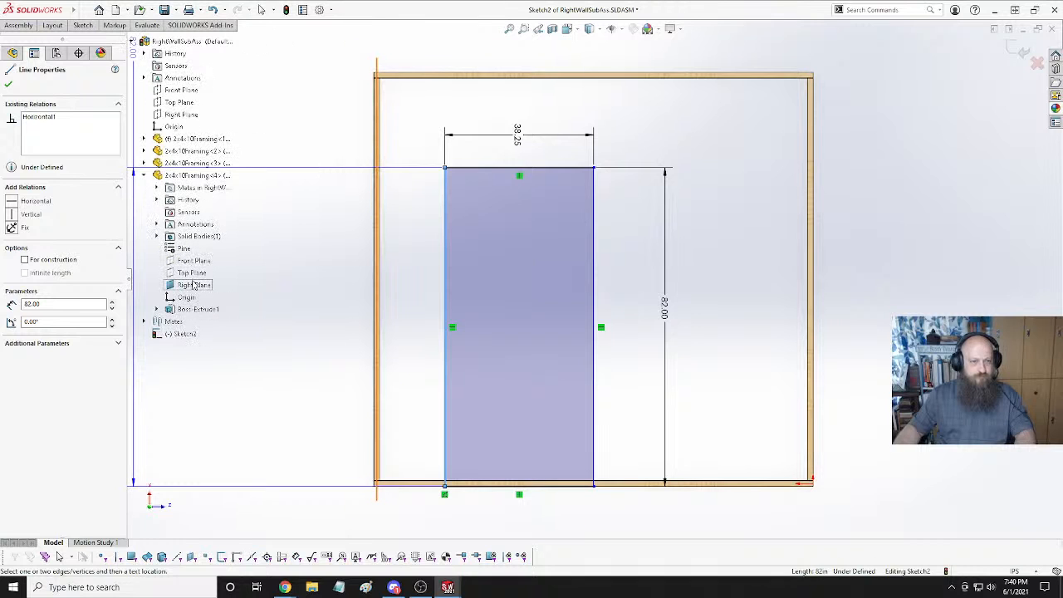
click(194, 285)
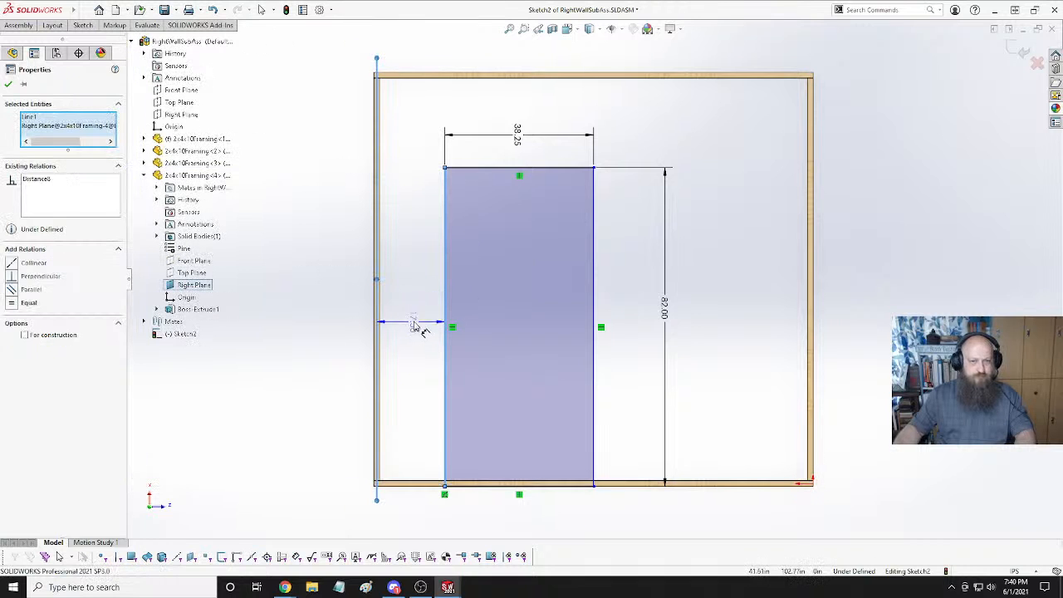
click(416, 355)
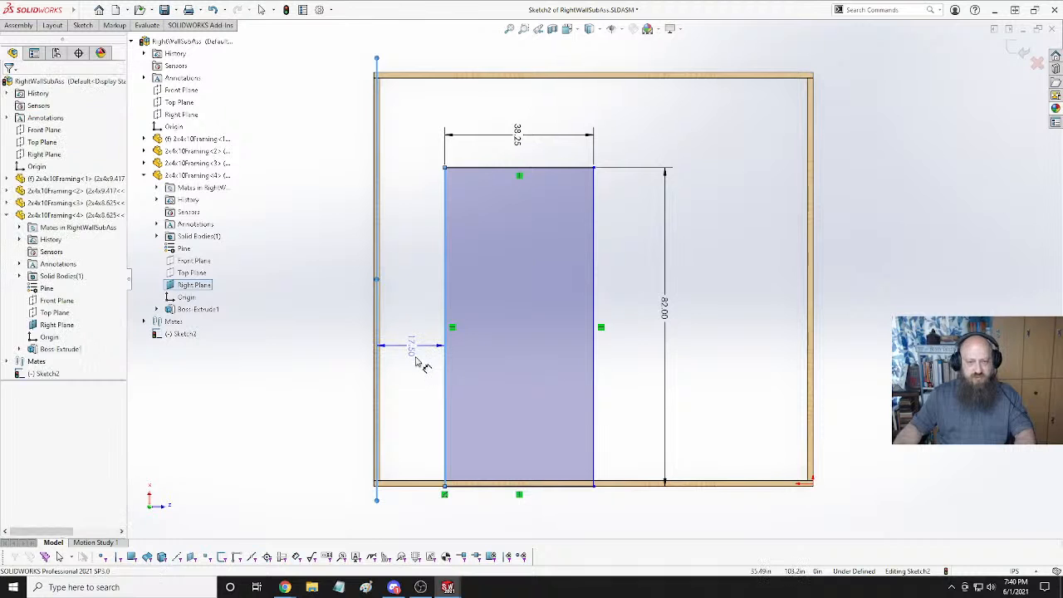
text(16)
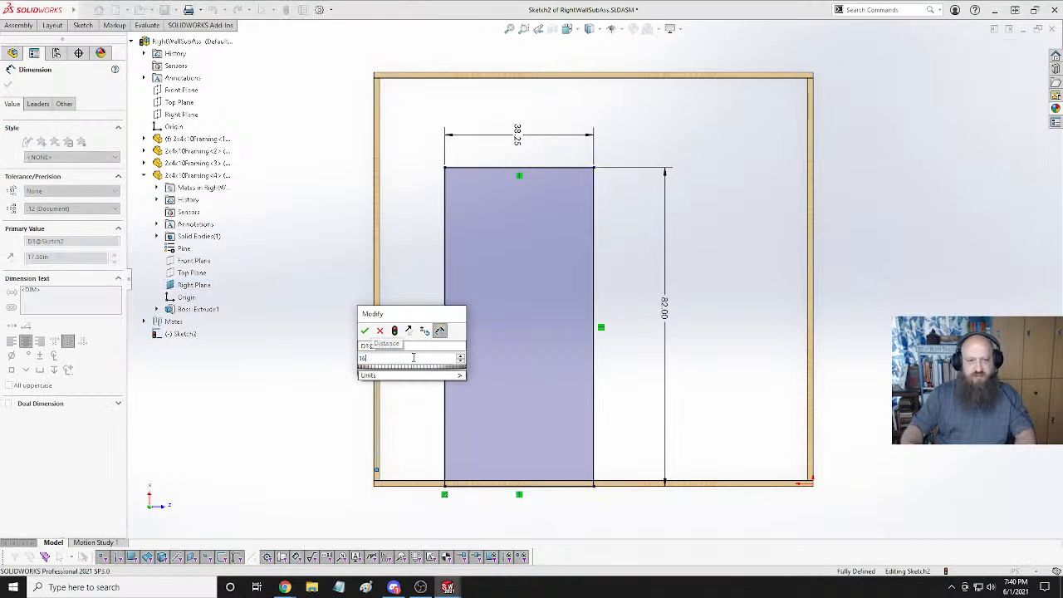
key(Return)
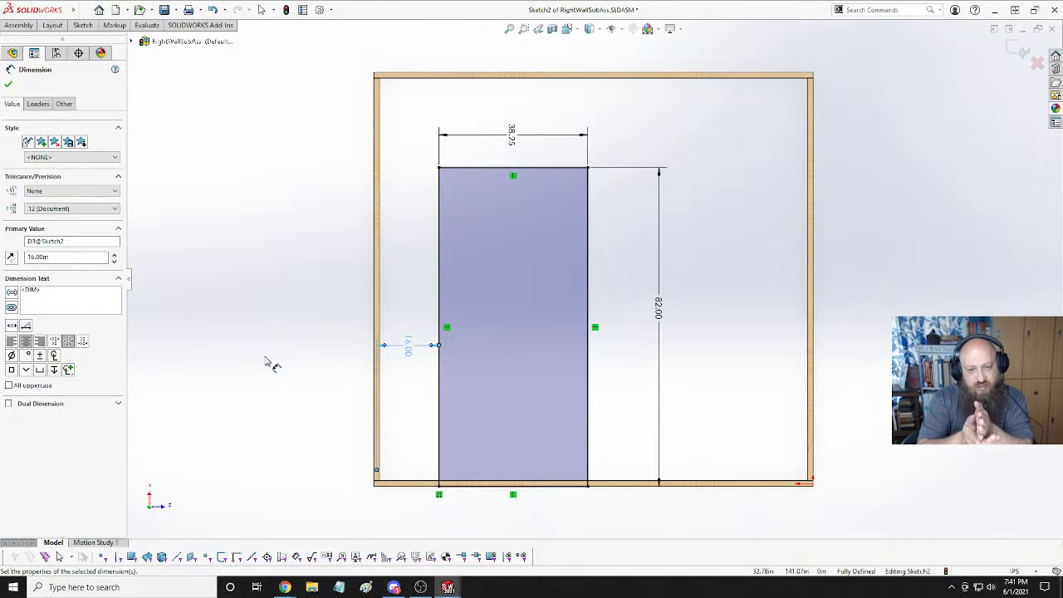
Leave the dimension tool, exit the opening sketch back to the assembly, and clear the selection.
right_click(238, 227)
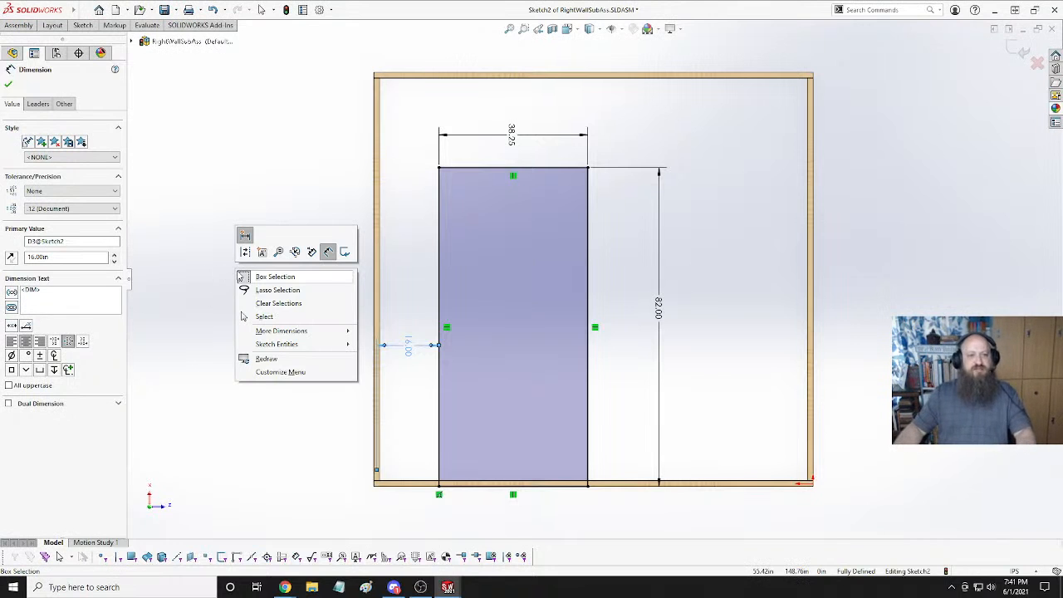
click(324, 181)
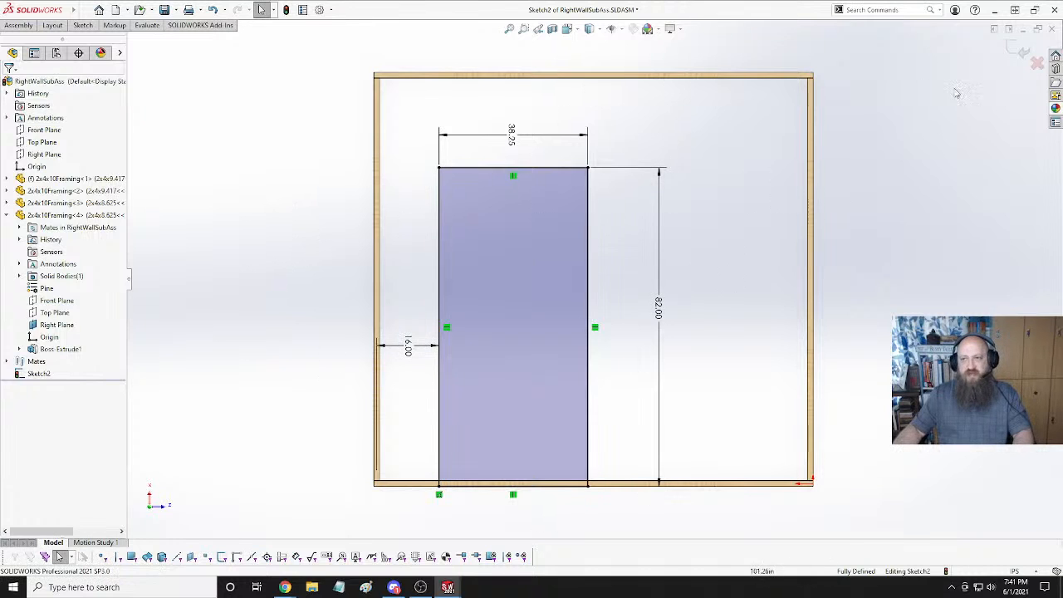
click(1014, 50)
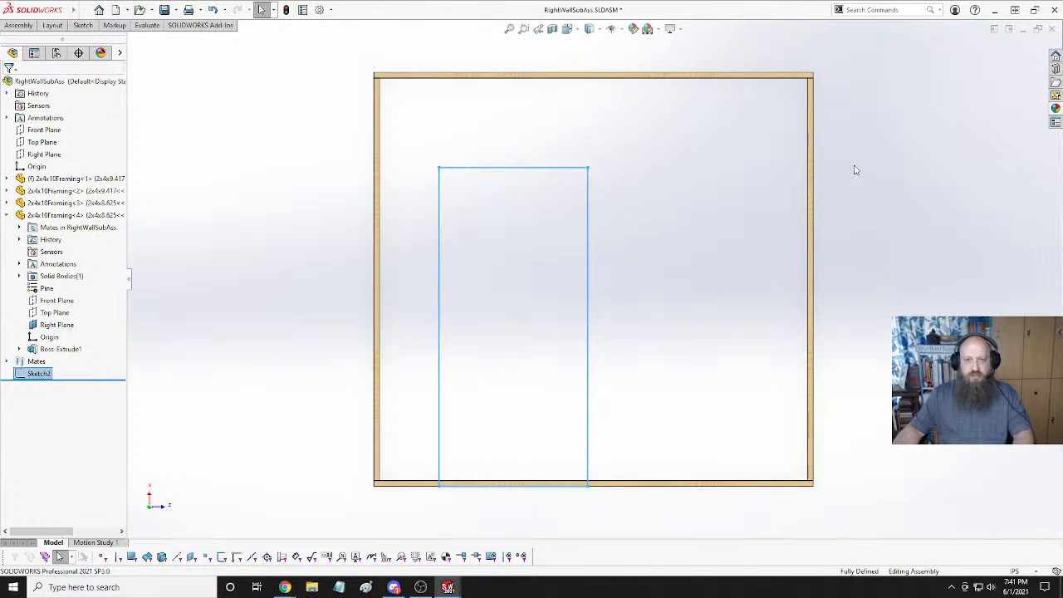
click(368, 263)
Examine from several angles how the opening sketch sits against the bottom plate of the wall frame.
mouse_move(368, 264)
middle_down()
mouse_move(667, 161)
mouse_move(497, 321)
mouse_move(582, 273)
mouse_move(624, 295)
mouse_move(598, 325)
mouse_move(595, 295)
mouse_move(477, 465)
mouse_move(500, 460)
mouse_move(557, 354)
mouse_move(586, 256)
mouse_move(532, 429)
mouse_move(546, 411)
middle_up()
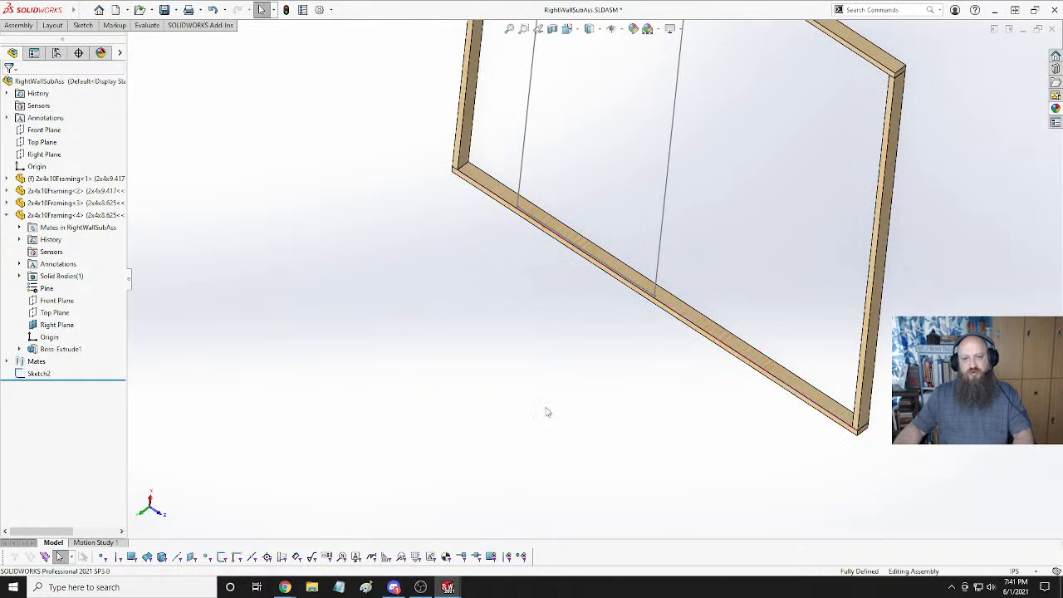
click(774, 378)
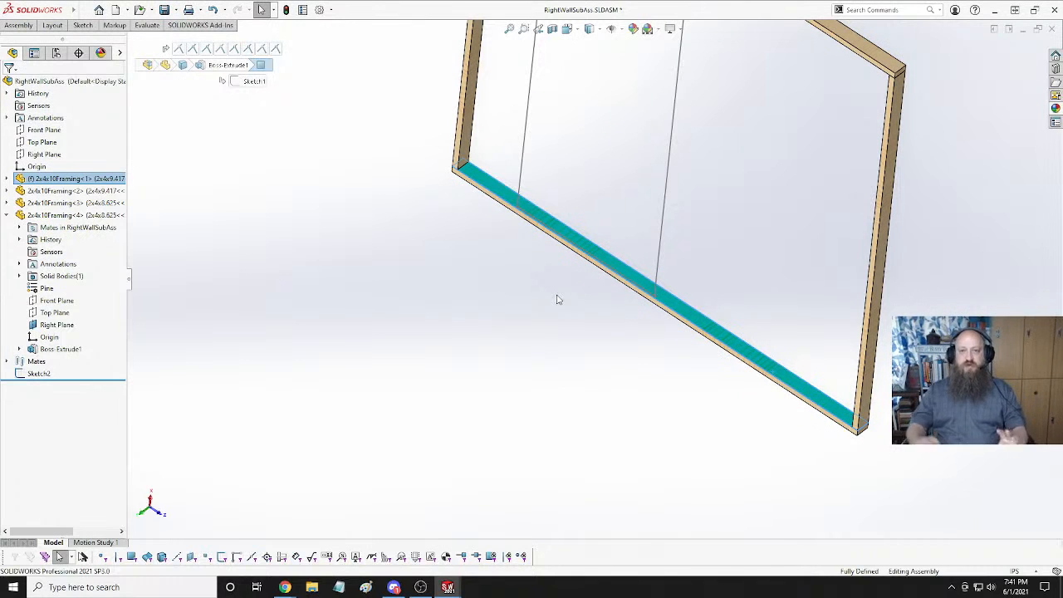
scroll(501, 253, down, 2)
scroll(500, 254, up, 3)
middle_drag(501, 253, 574, 119)
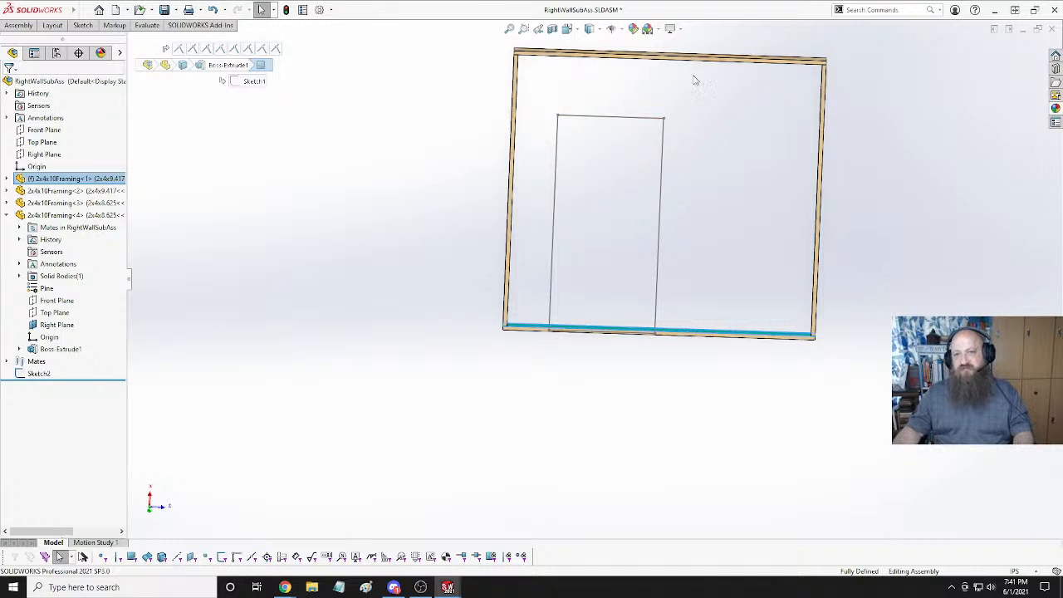
middle_drag(536, 175, 544, 230)
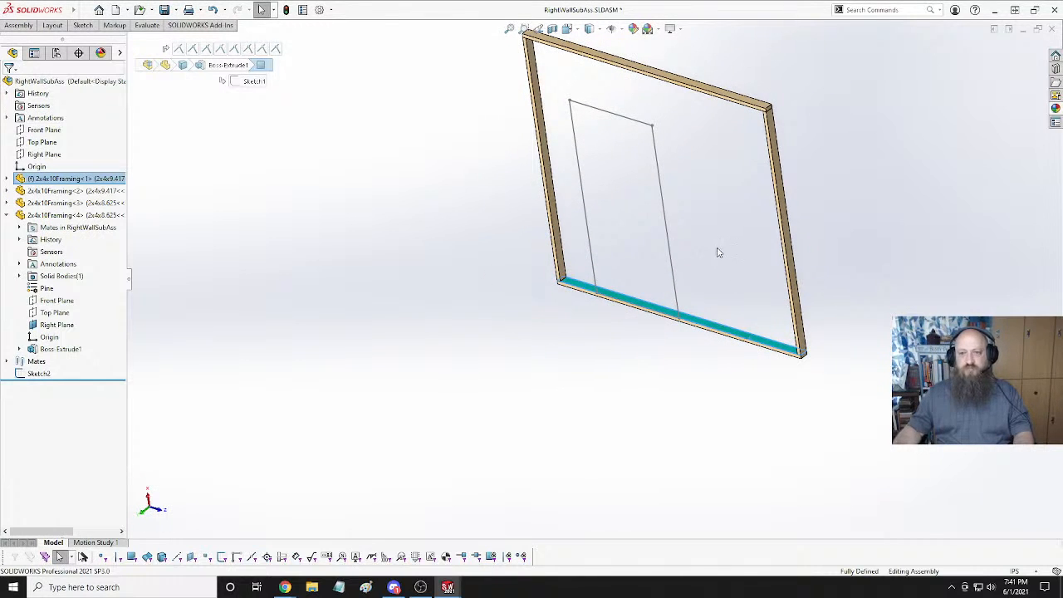
key(f)
mouse_move(565, 299)
middle_down()
mouse_move(574, 315)
mouse_move(569, 305)
middle_up()
scroll(560, 339, up, 3)
scroll(571, 383, down, 5)
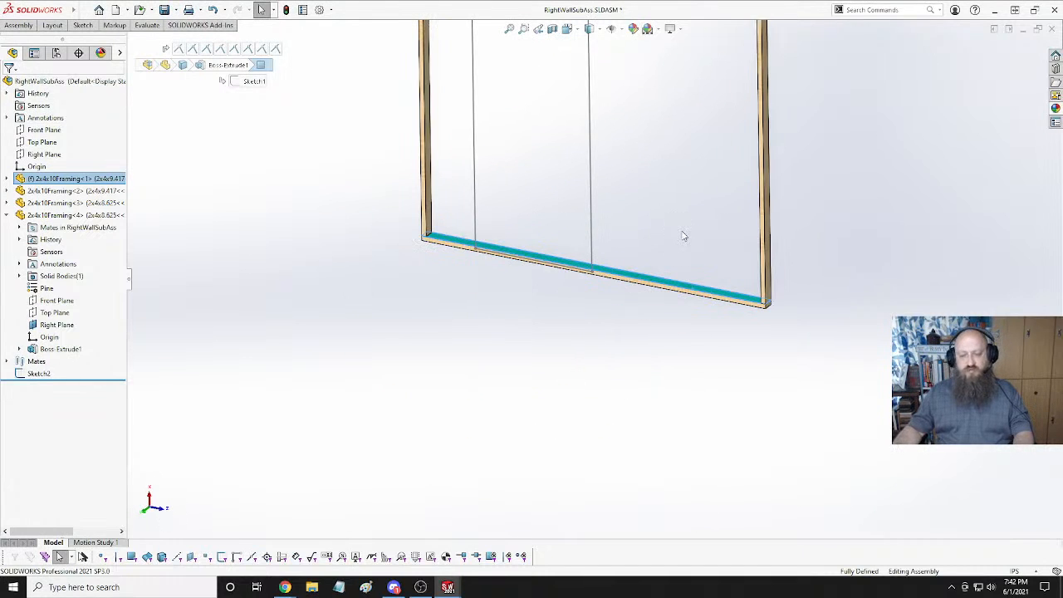
middle_drag(682, 231, 683, 210)
click(384, 307)
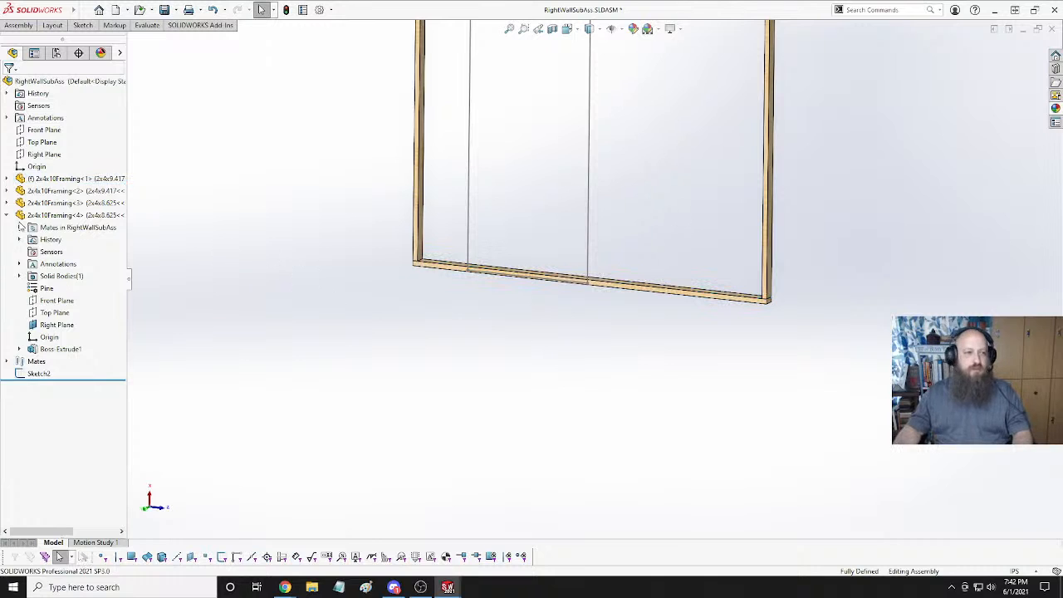
Collapse the left upright 2x4x10Framing<4> in the feature tree and clear the selection.
click(6, 216)
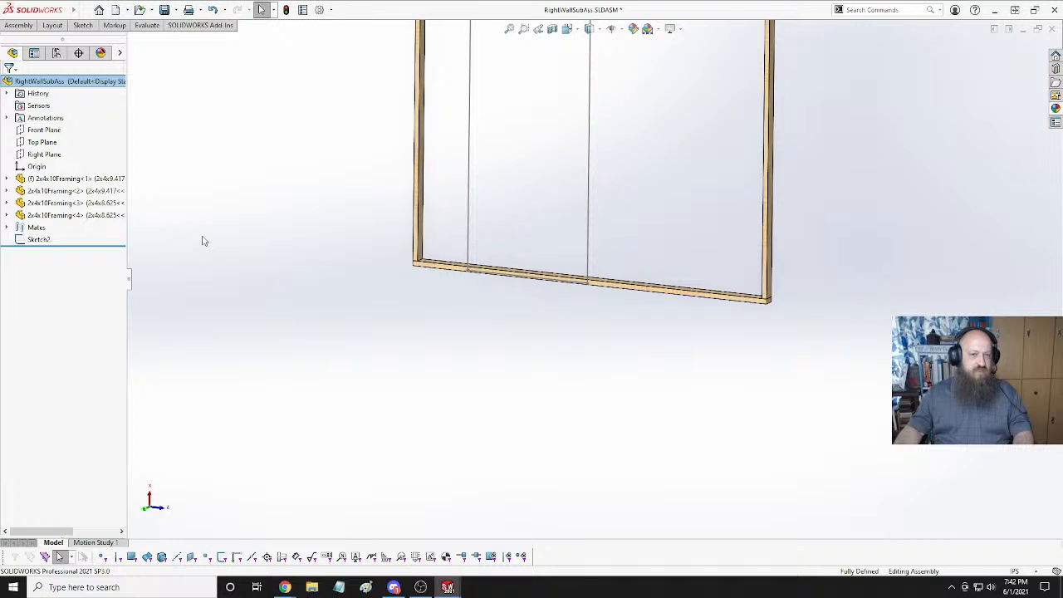
click(67, 179)
click(587, 364)
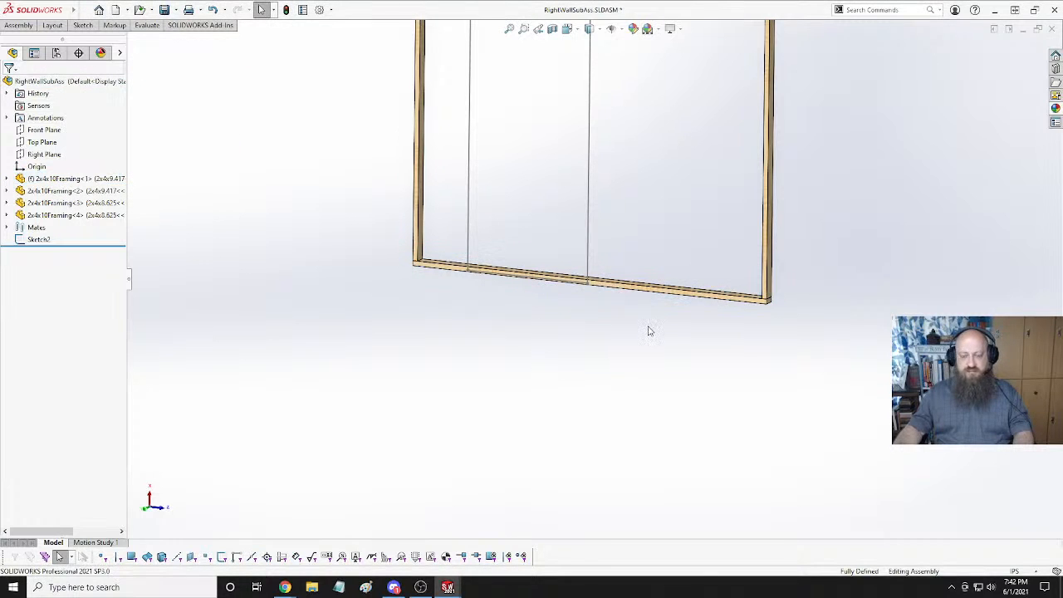
Measure the distance from the bottom plate's right end face to the right side of the opening sketch.
mouse_move(626, 352)
middle_down()
mouse_move(656, 379)
mouse_move(643, 401)
mouse_move(612, 308)
middle_up()
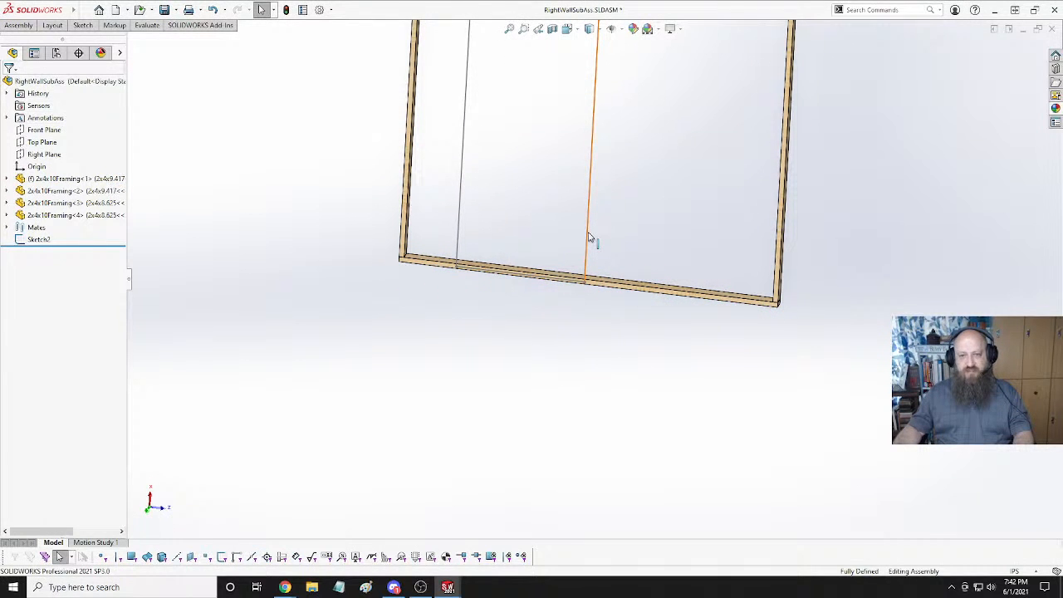
middle_drag(756, 352, 725, 274)
click(711, 262)
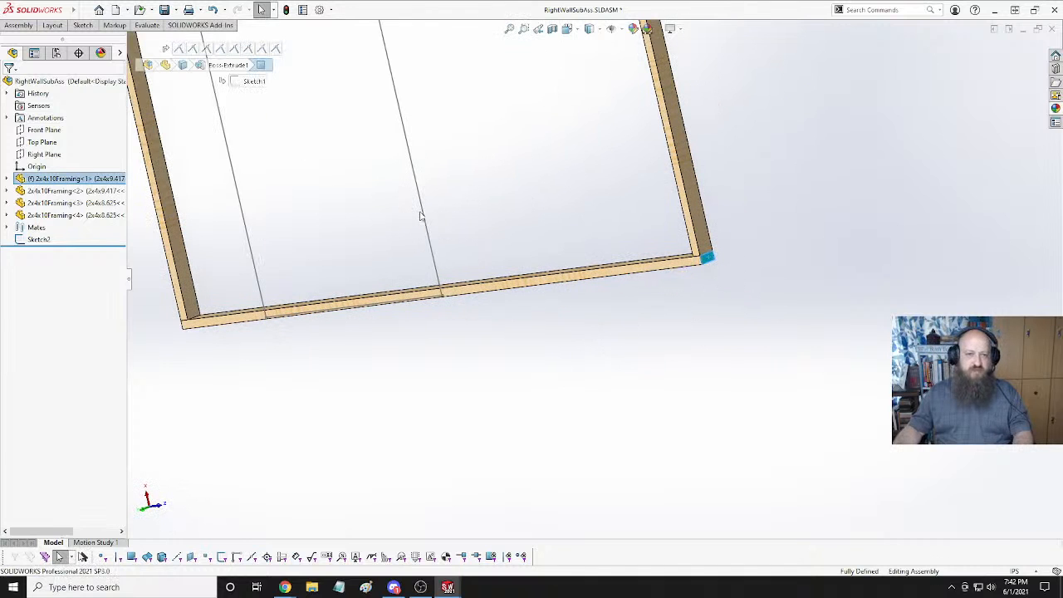
click(147, 25)
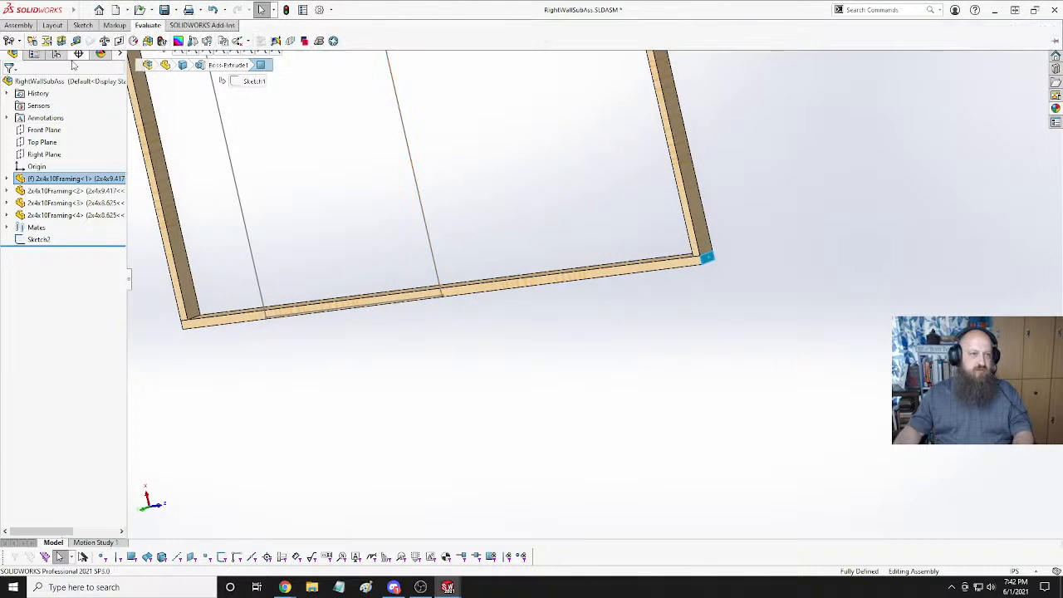
click(76, 41)
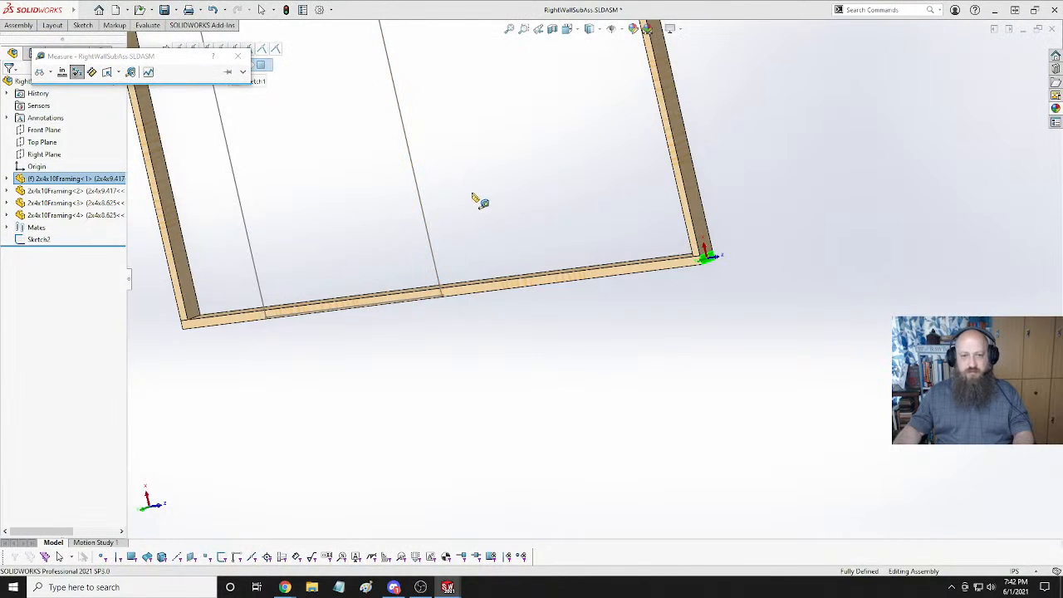
click(423, 206)
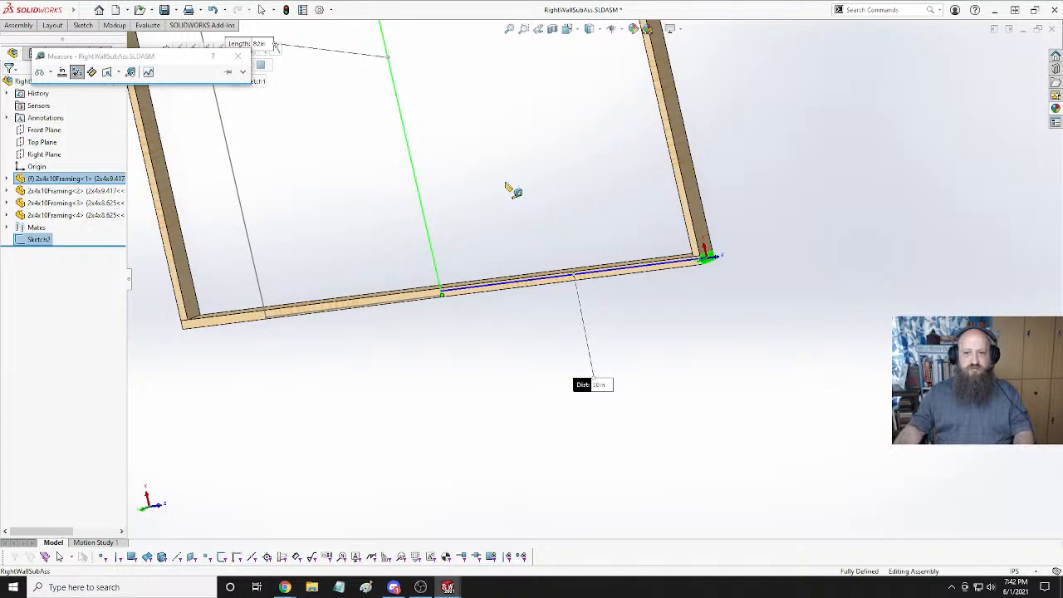
scroll(506, 187, down, 2)
scroll(506, 188, up, 5)
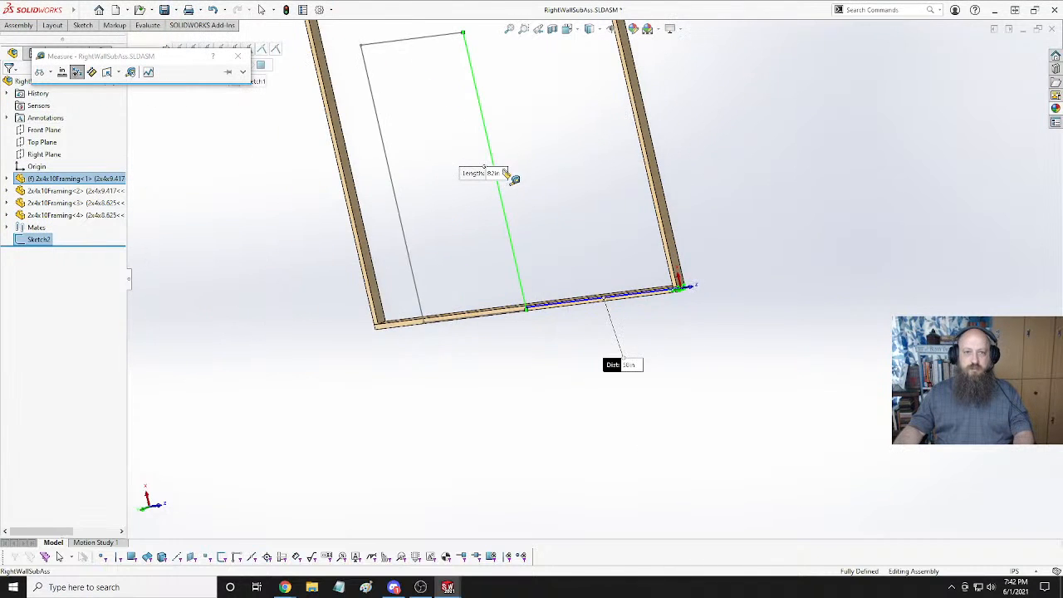
scroll(552, 150, up, 3)
scroll(557, 147, down, 2)
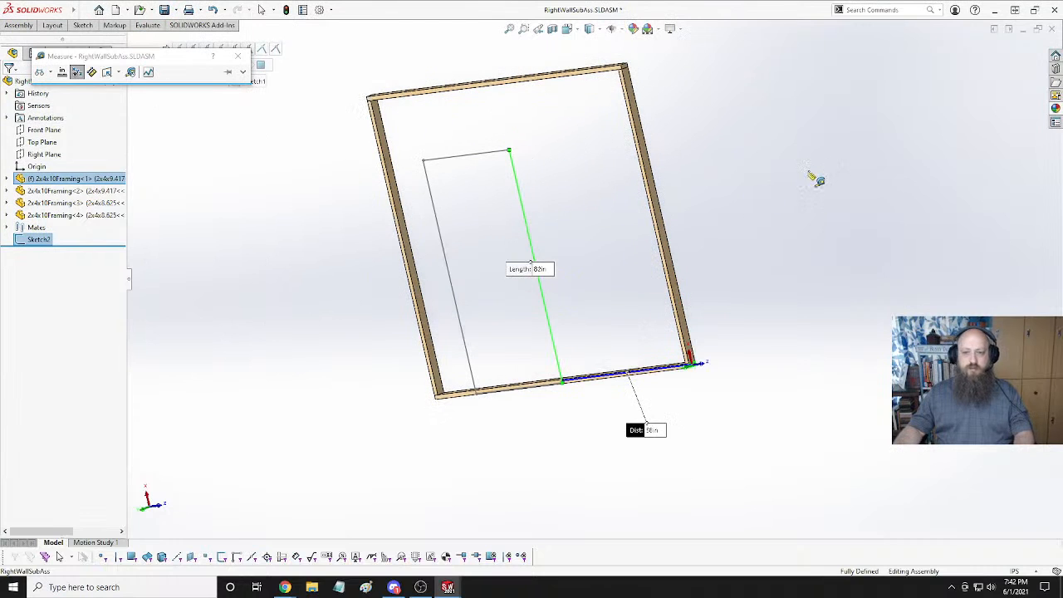
key(Escape)
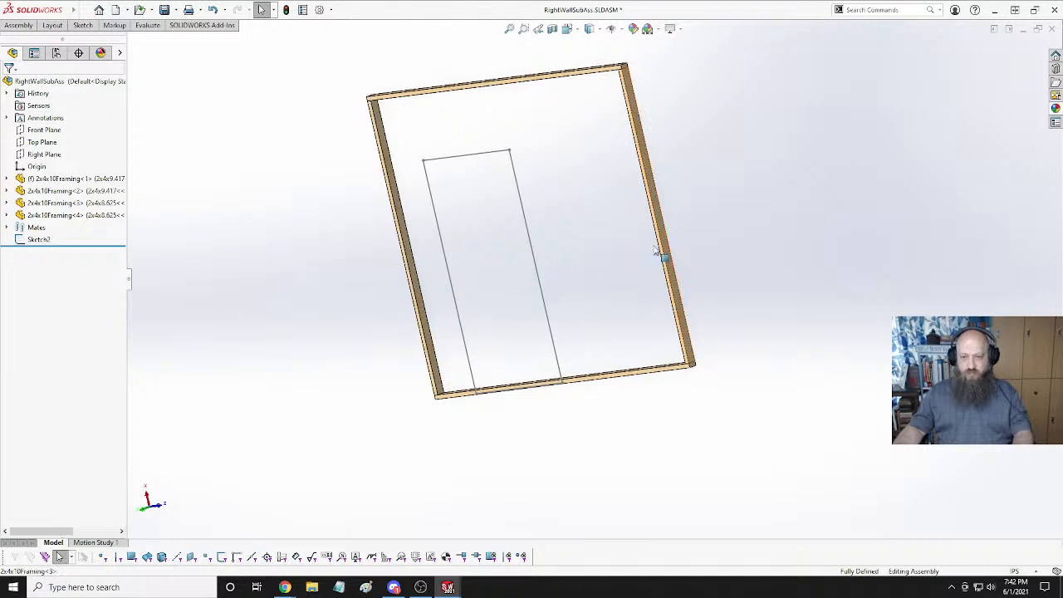
Try to copy the right upright 2x4x10Framing<3> to a spot outside the wall frame.
ctrl+drag(657, 254, 896, 235)
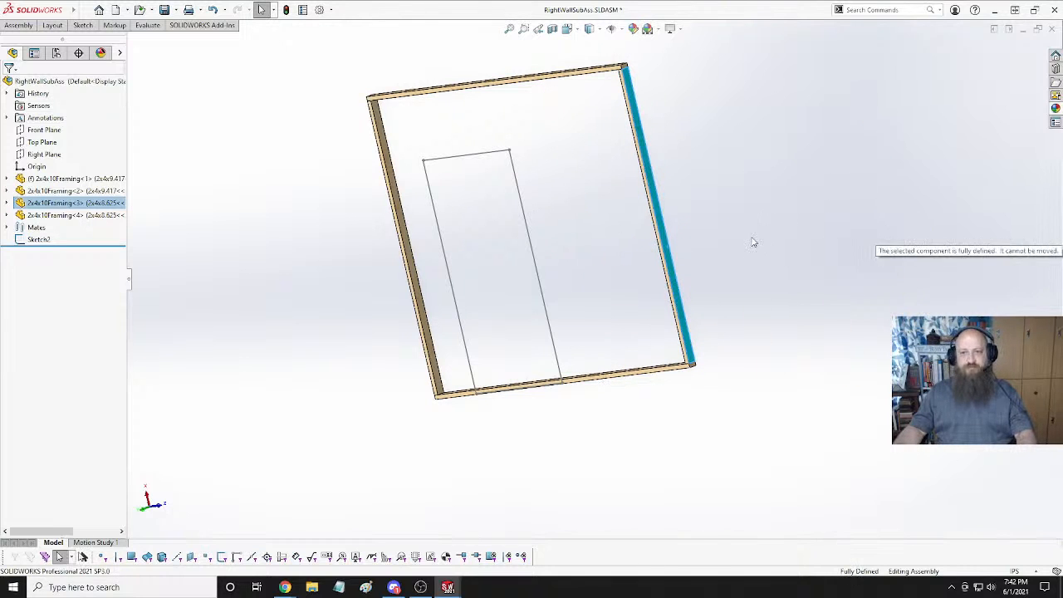
click(754, 241)
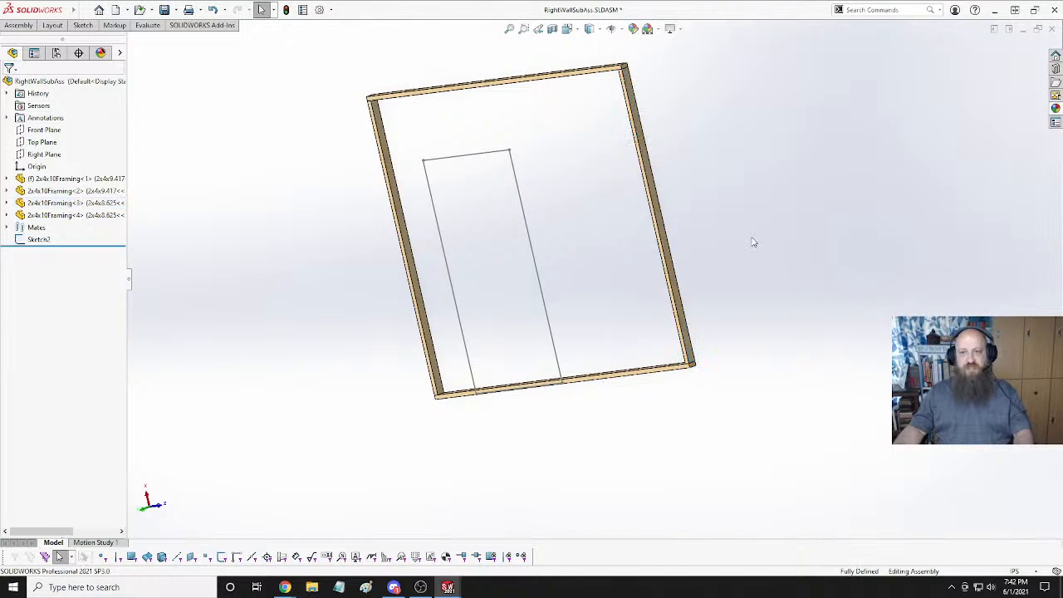
click(657, 194)
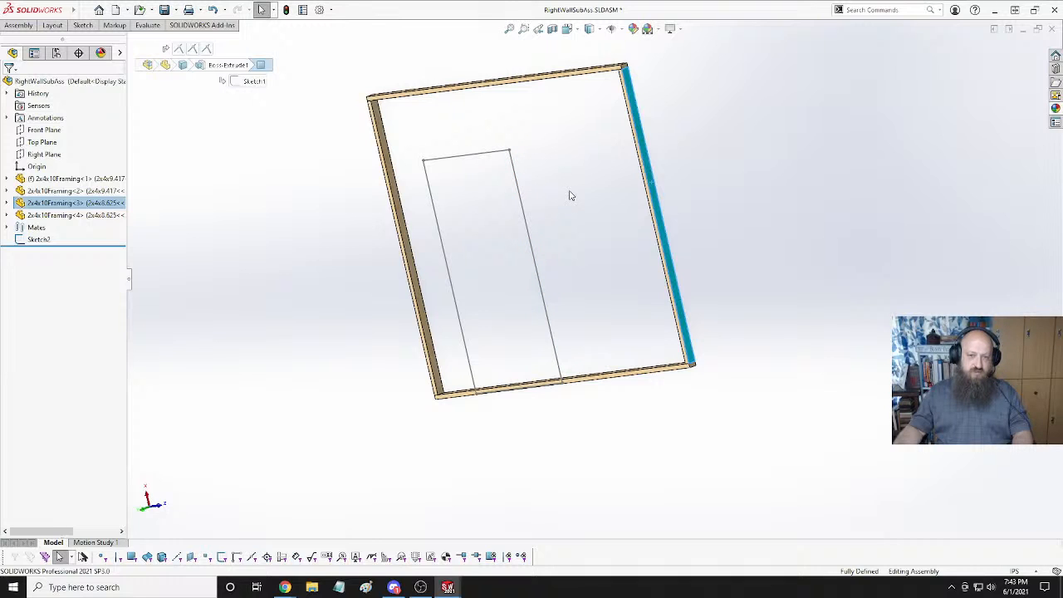
click(803, 202)
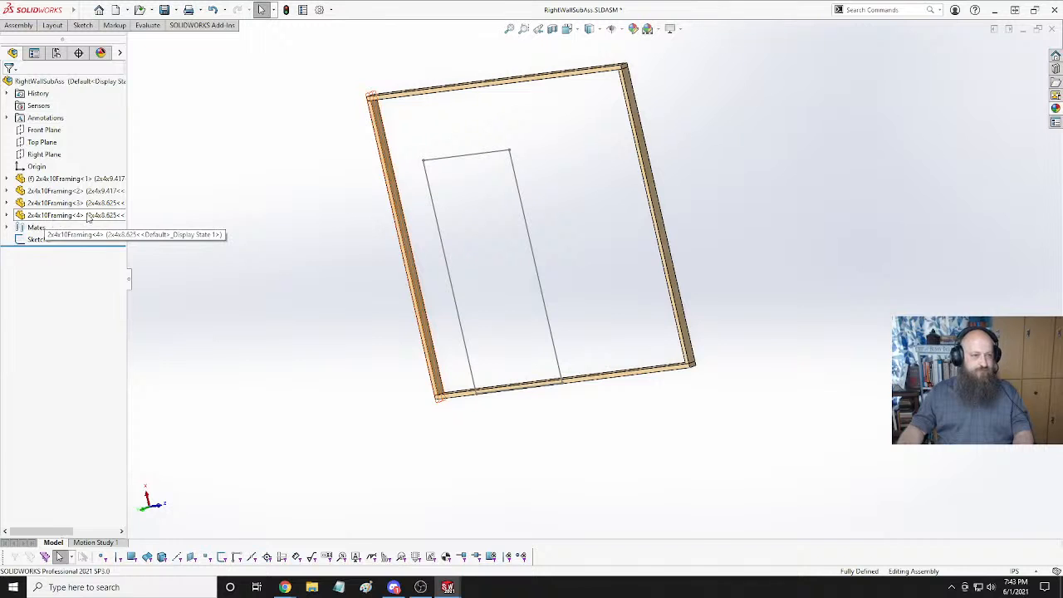
Switch to the 2x4x10Framing part and add a configuration named 2x4x6.833.
key(ctrl+Tab)
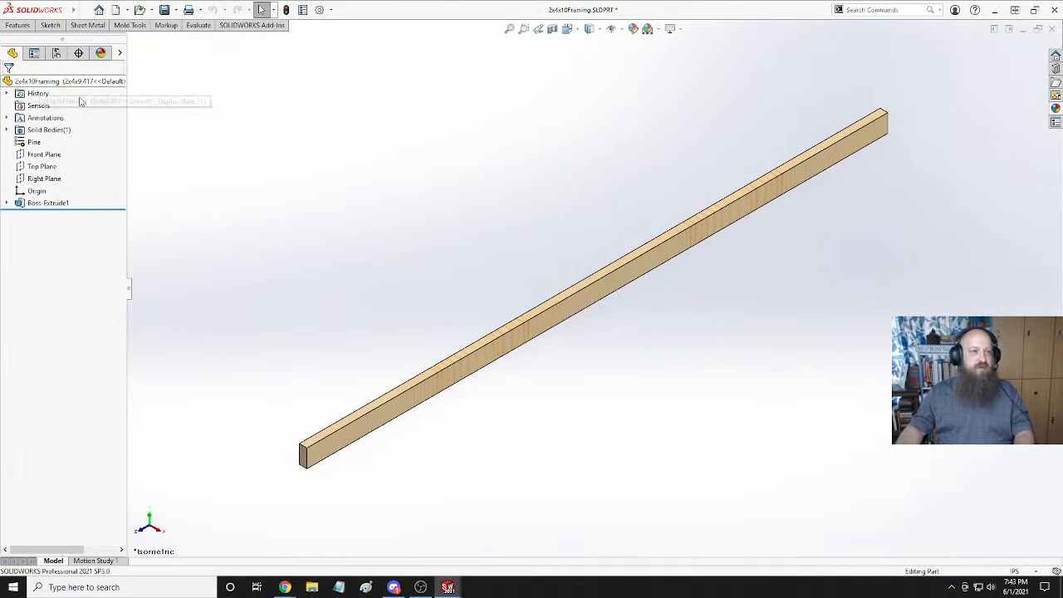
click(56, 52)
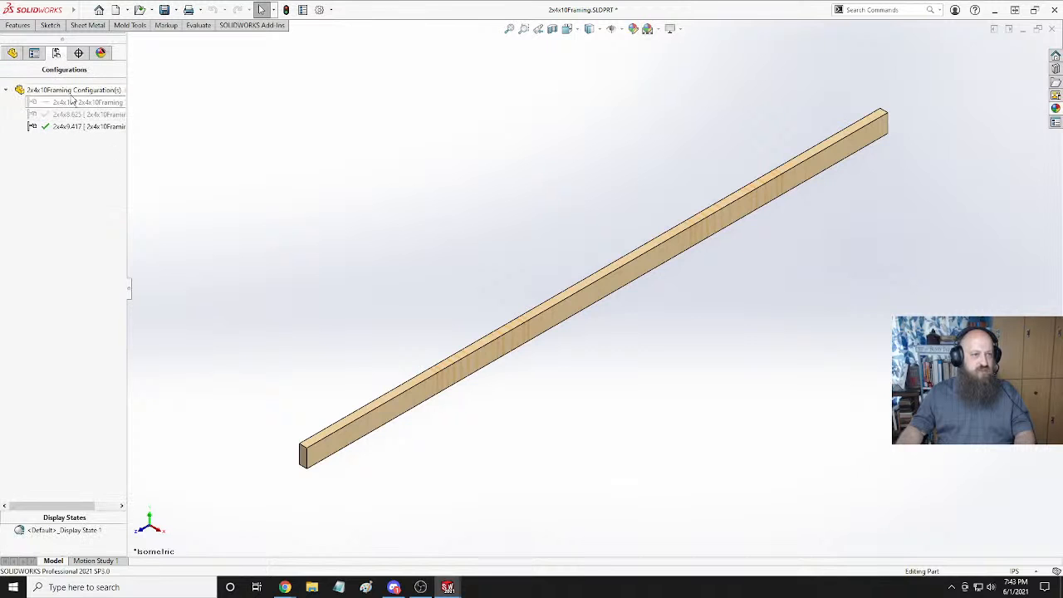
right_click(72, 94)
click(112, 110)
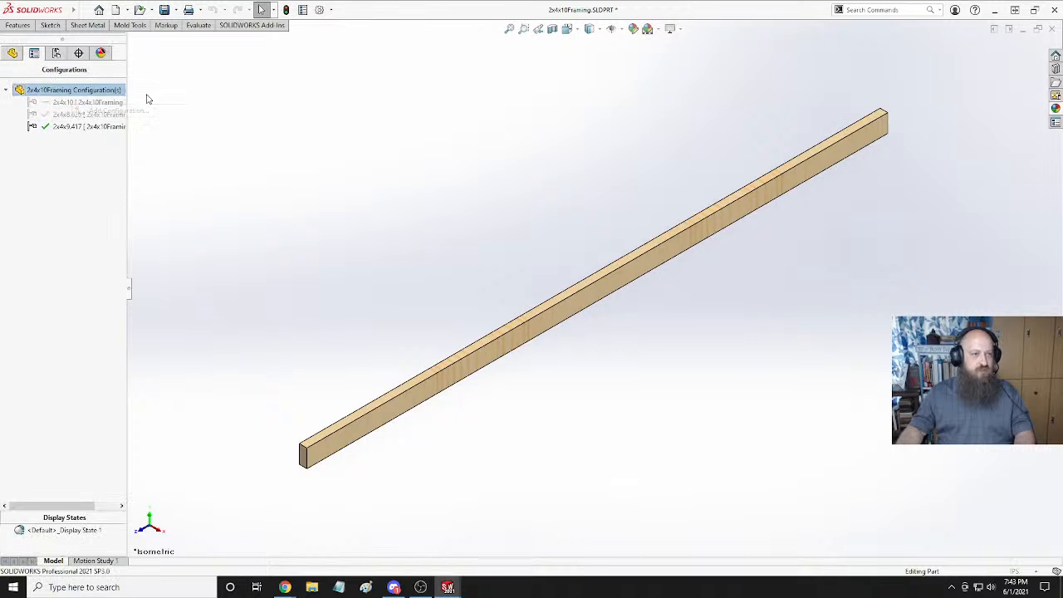
text(2x4x6.833)
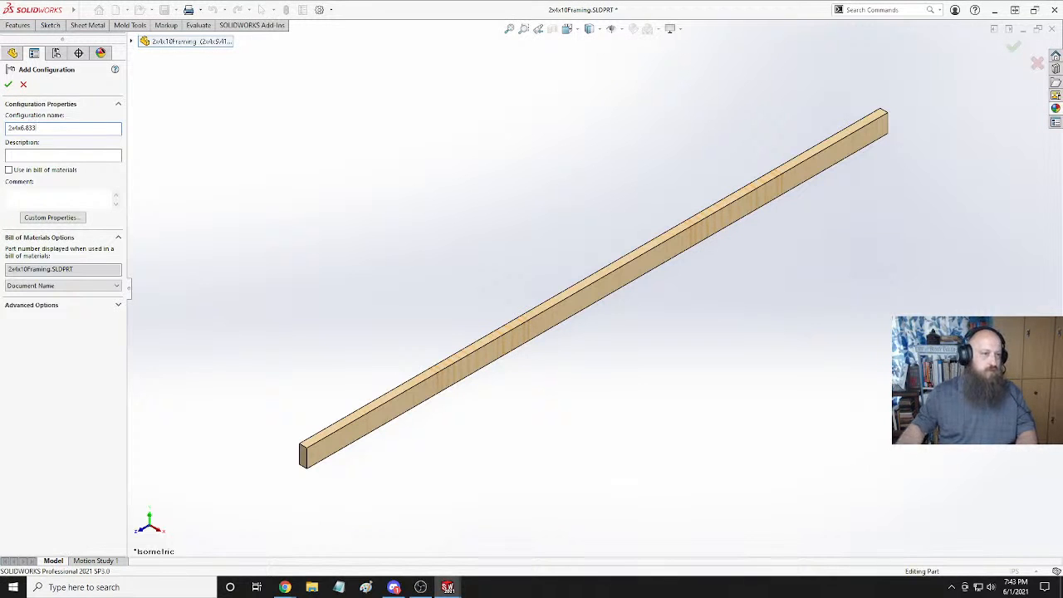
click(8, 85)
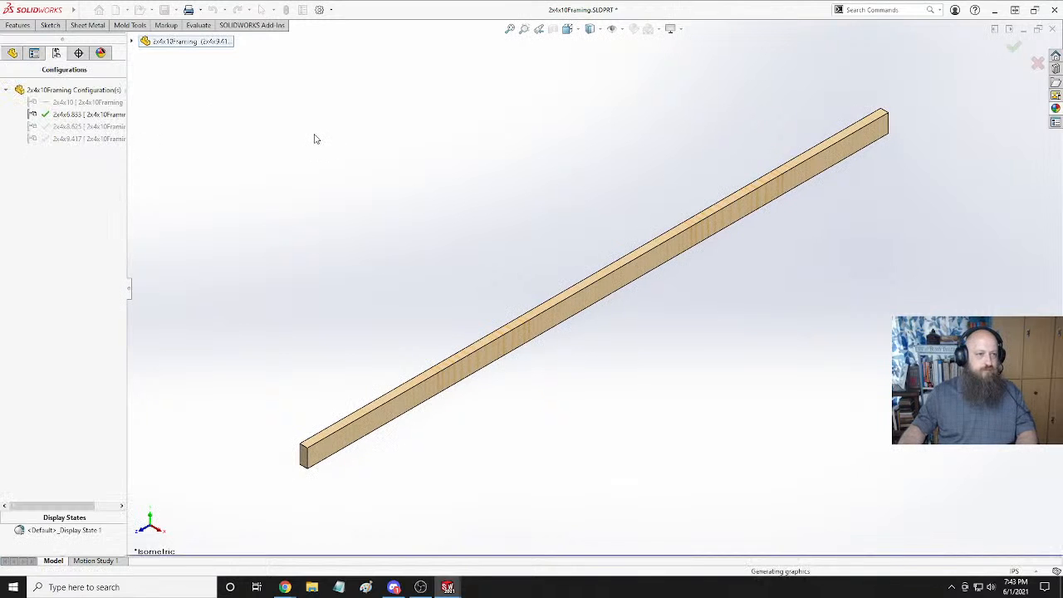
Set the Boss-Extrude1 depth to 82 in for the 2x4x6.833 configuration only.
right_click(77, 118)
click(13, 53)
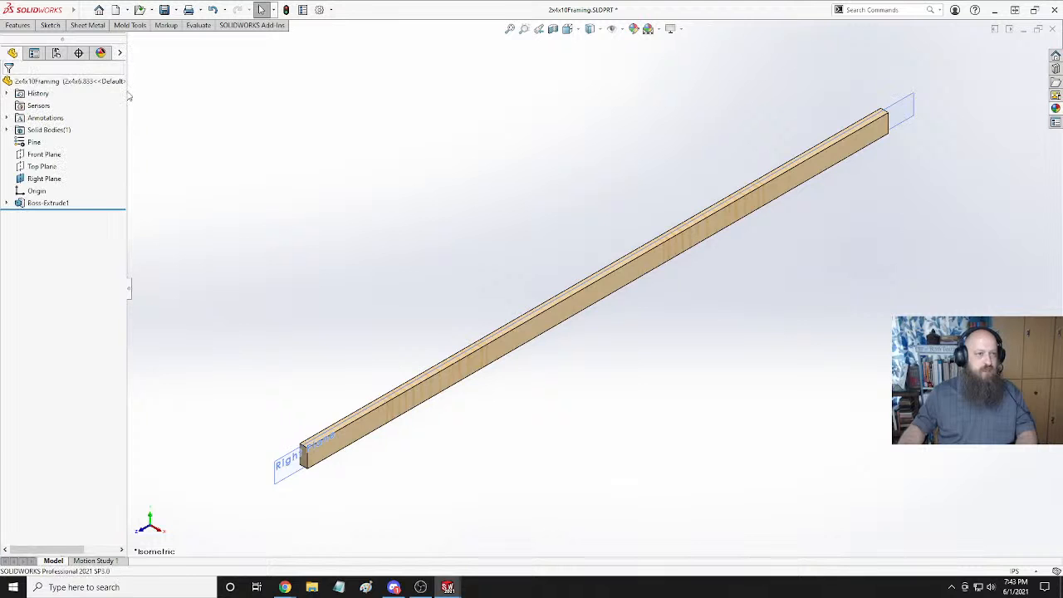
right_click(50, 204)
click(52, 169)
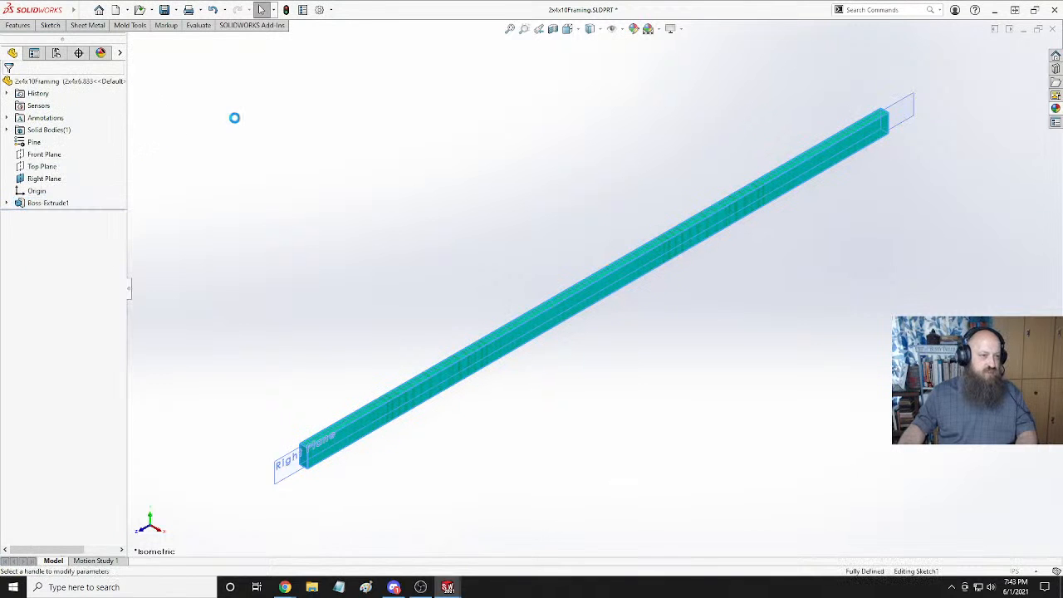
click(65, 190)
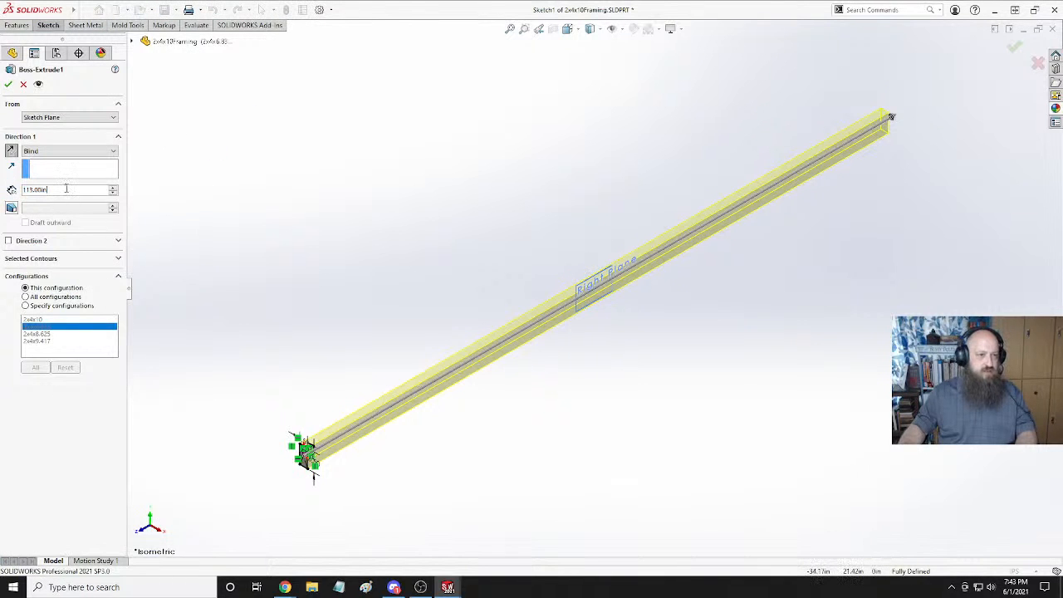
double_click(33, 190)
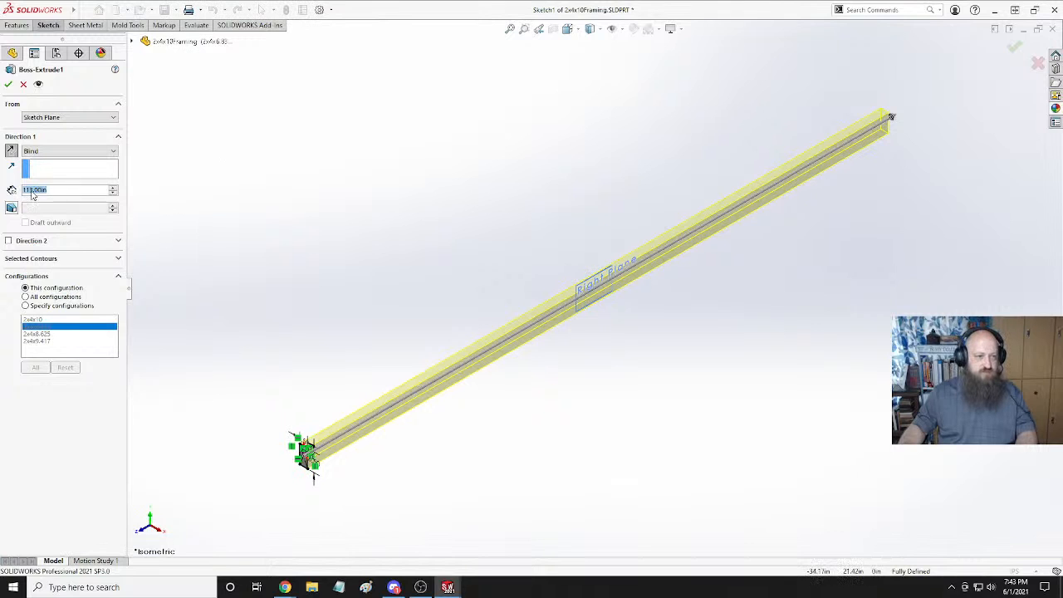
click(33, 191)
drag(43, 190, 6, 198)
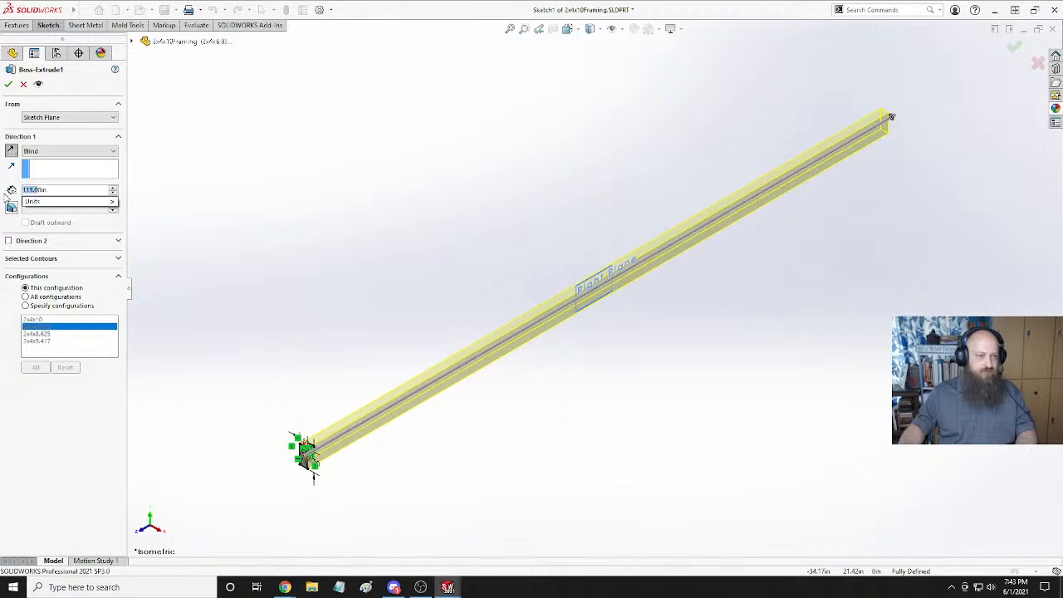
text(68)
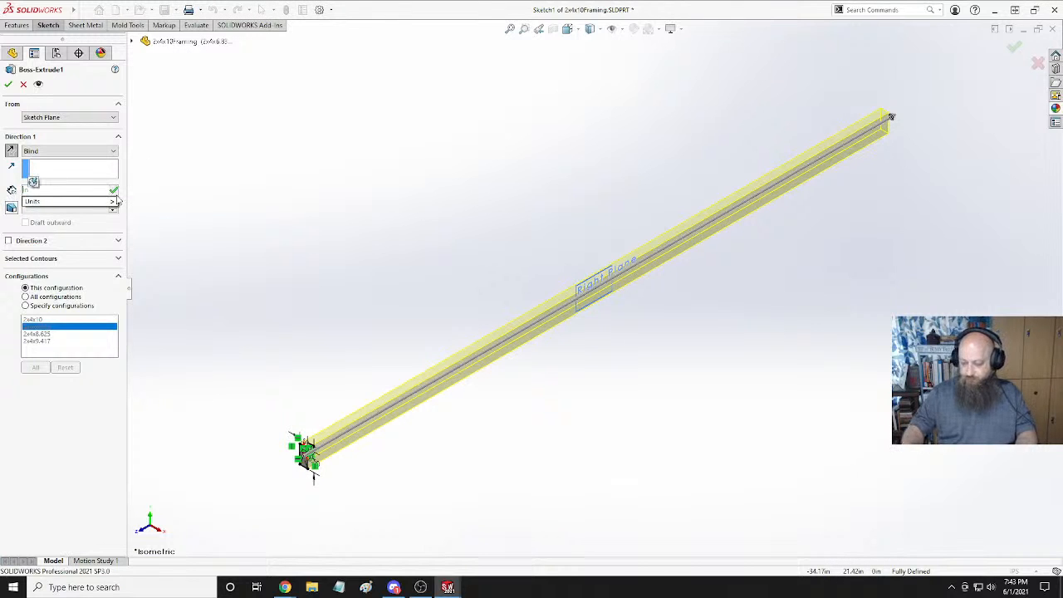
key(Return)
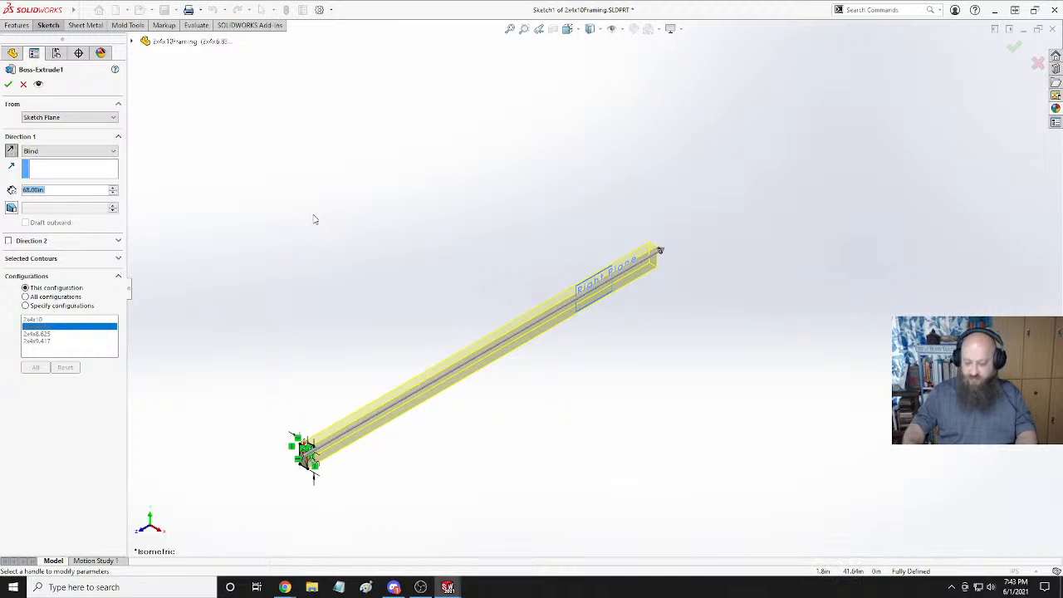
text(82)
key(Return)
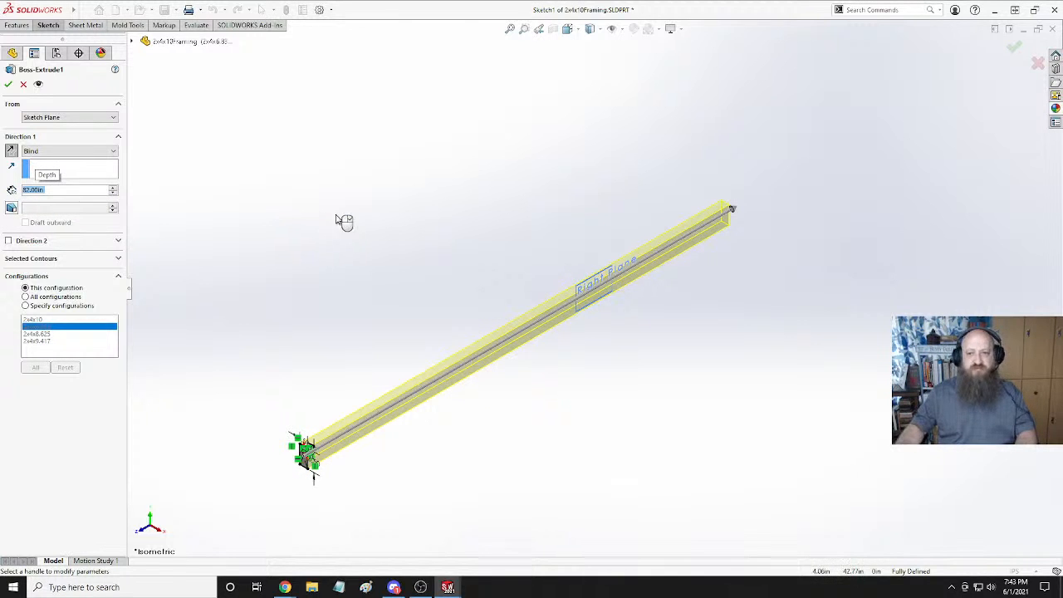
click(8, 85)
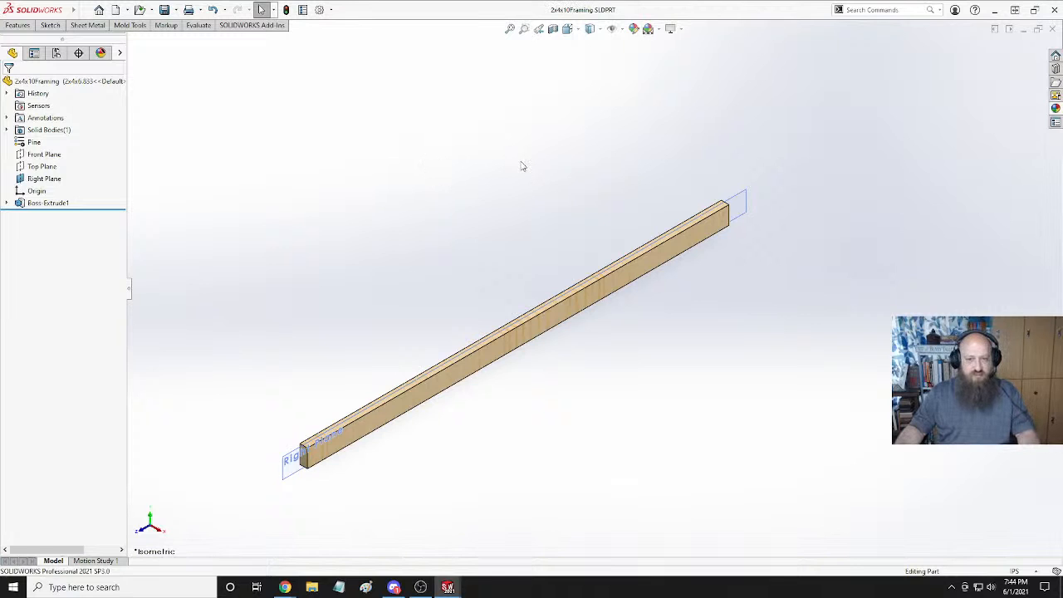
Add another configuration named 2x10x4. to the 2x4x10Framing part.
key(ctrl+Tab)
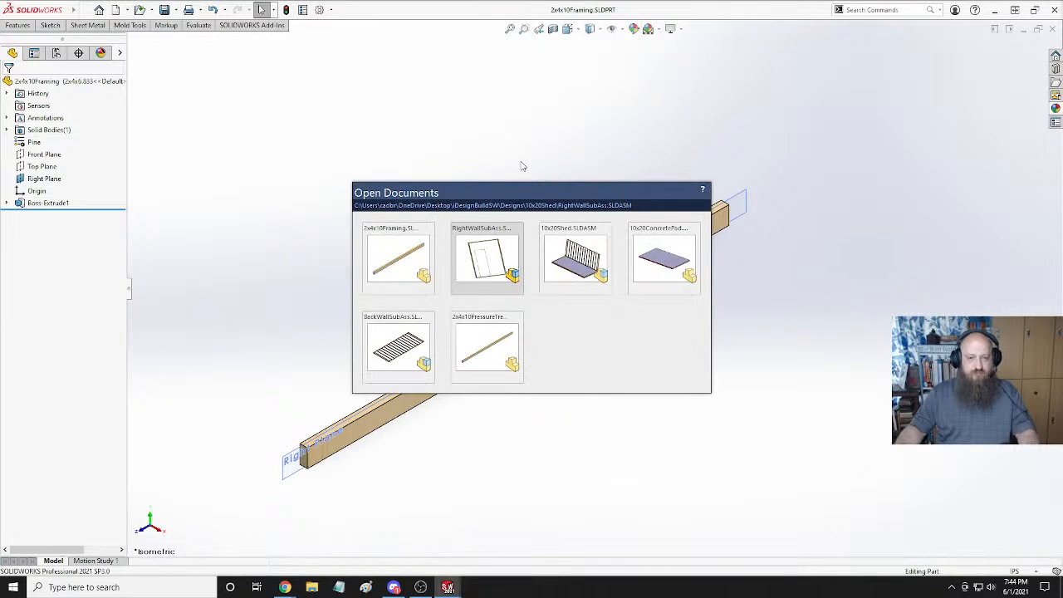
click(522, 142)
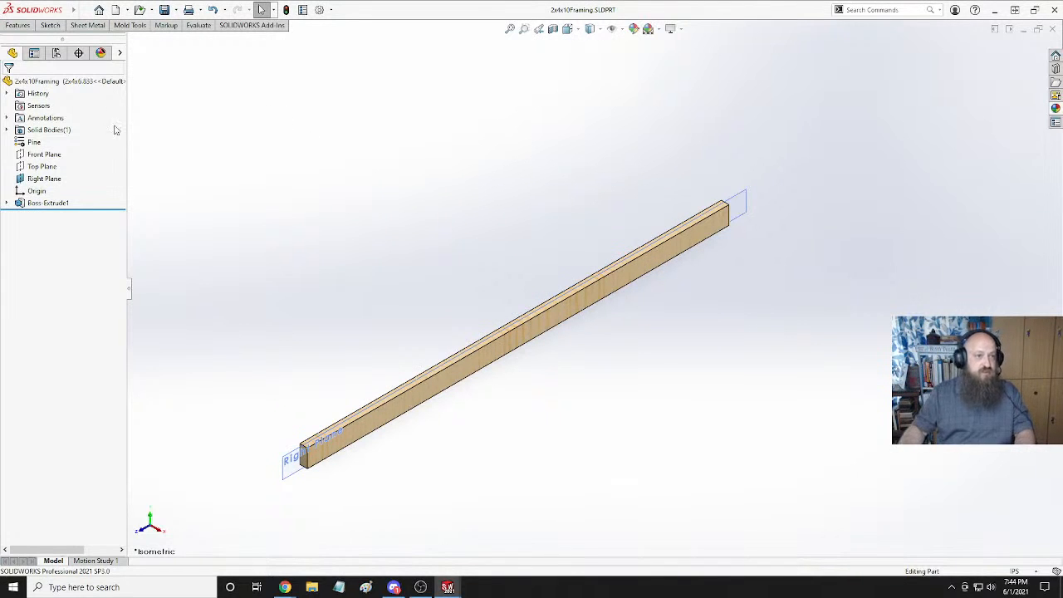
click(56, 53)
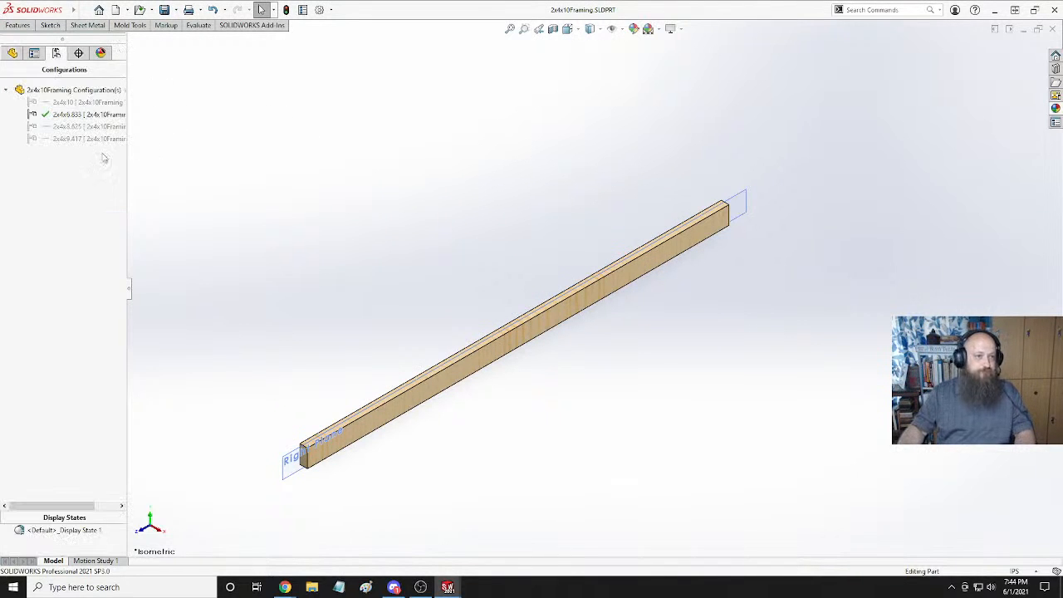
right_click(117, 90)
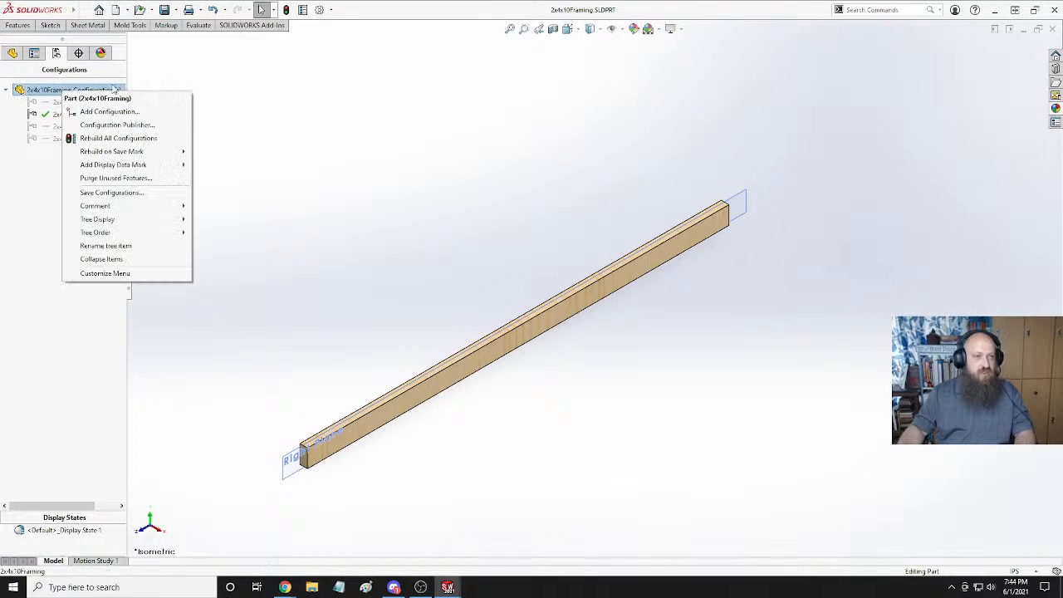
click(103, 111)
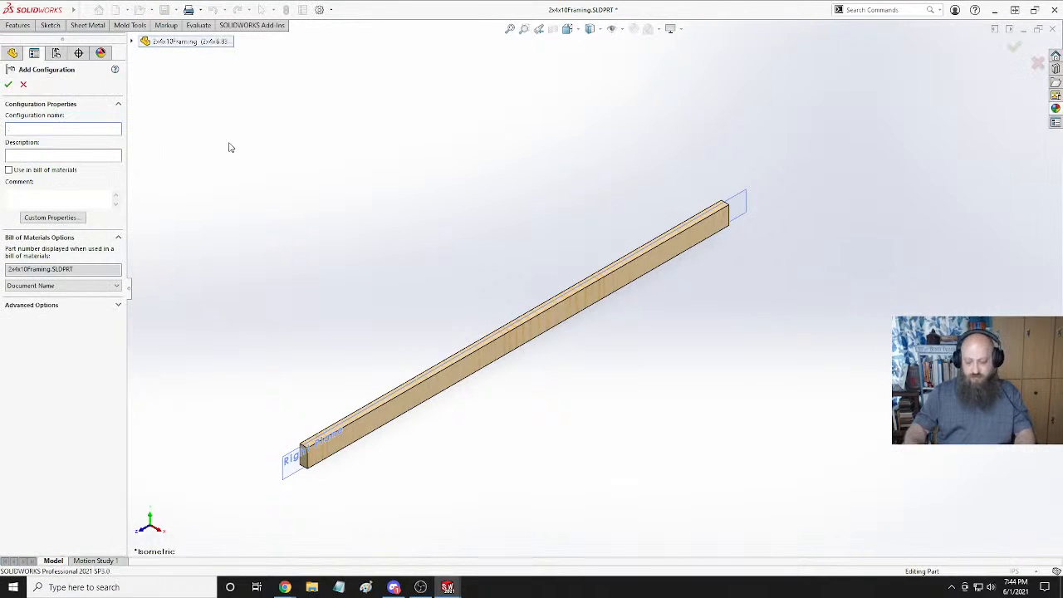
text(2x)
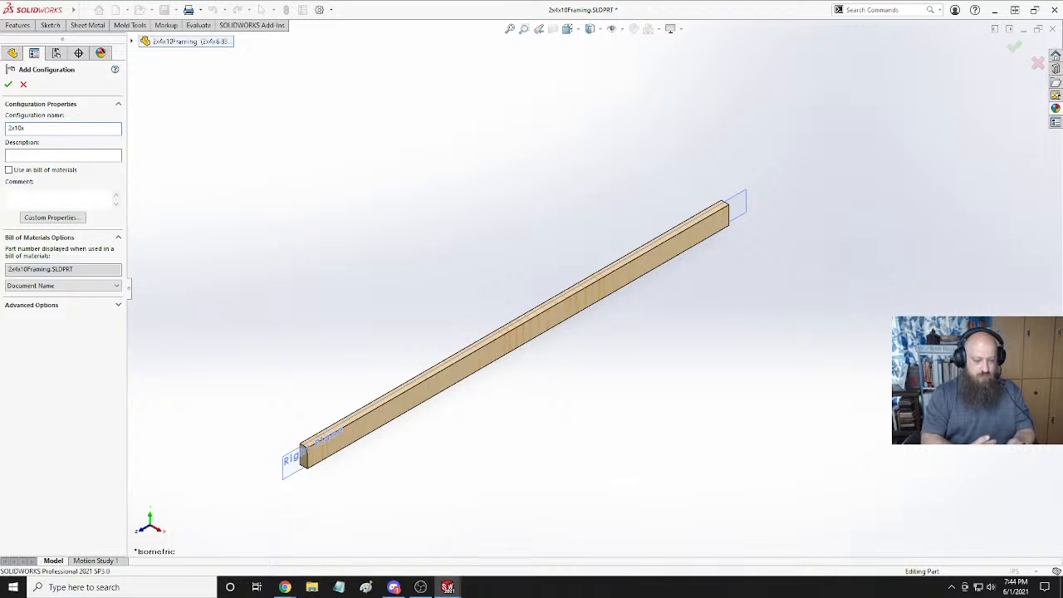
text(10x)
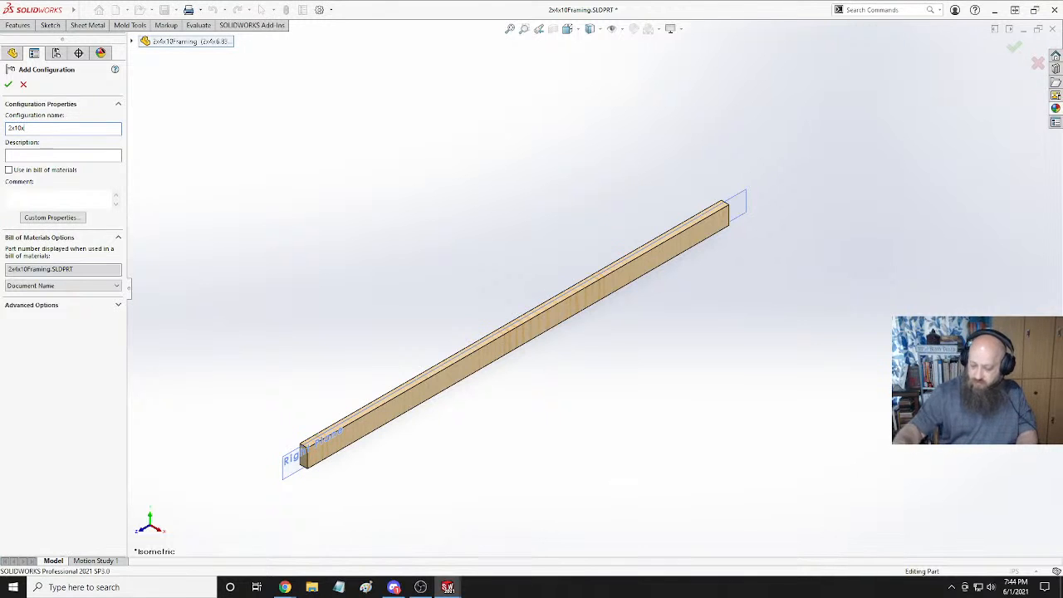
text(4)
key(Return)
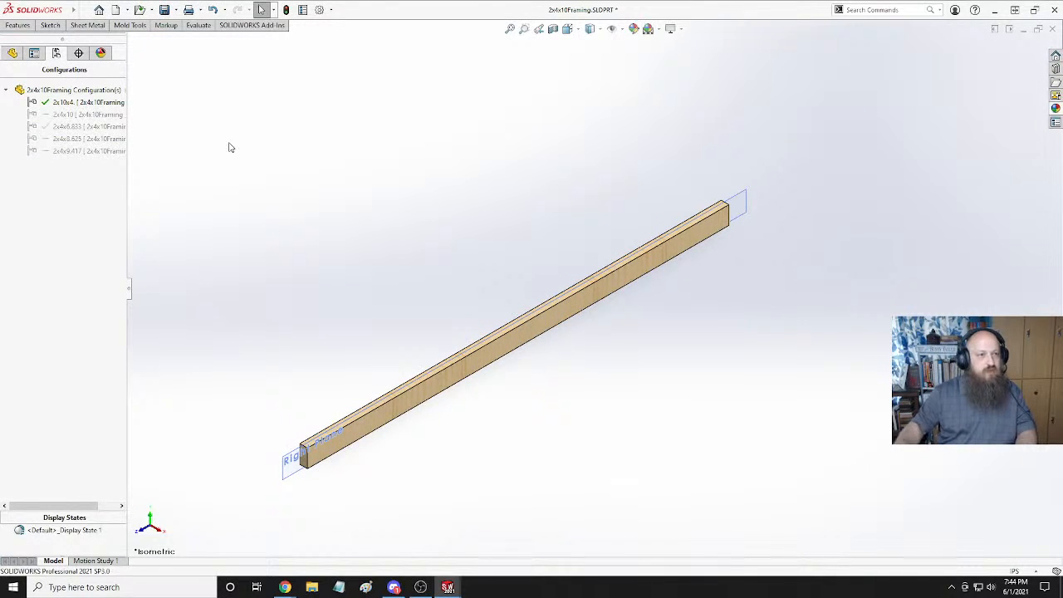
Rename the new 2x10x4. configuration as 2x10x4.833.
right_click(72, 101)
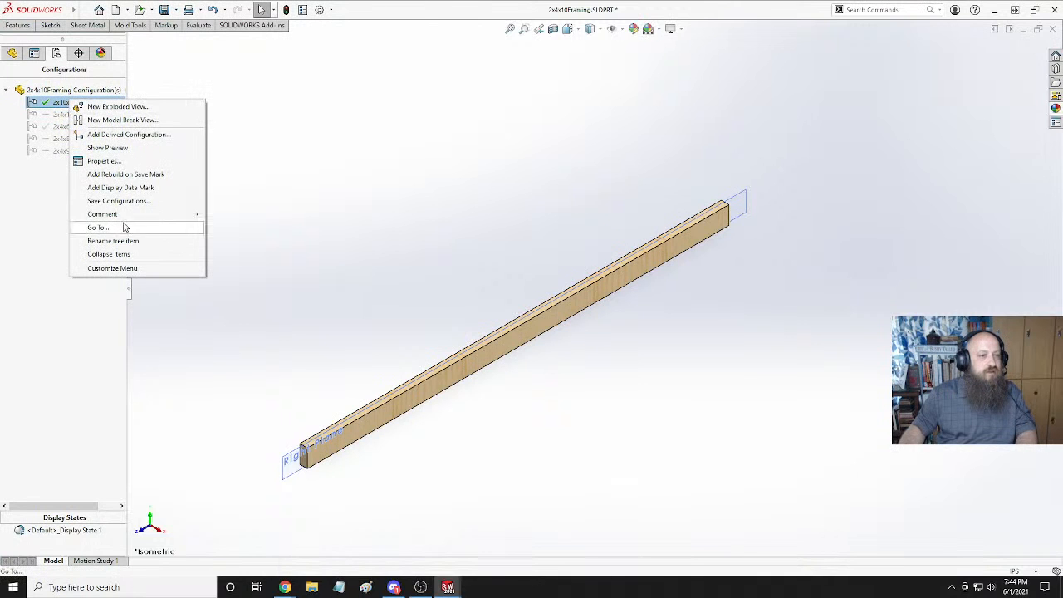
click(58, 107)
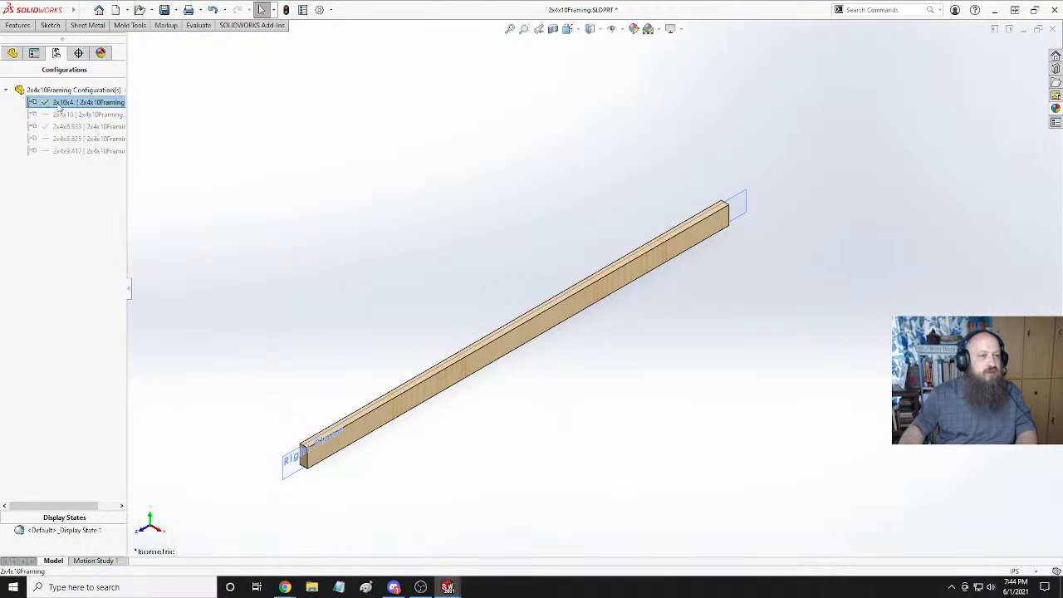
click(60, 105)
click(63, 102)
text(.)
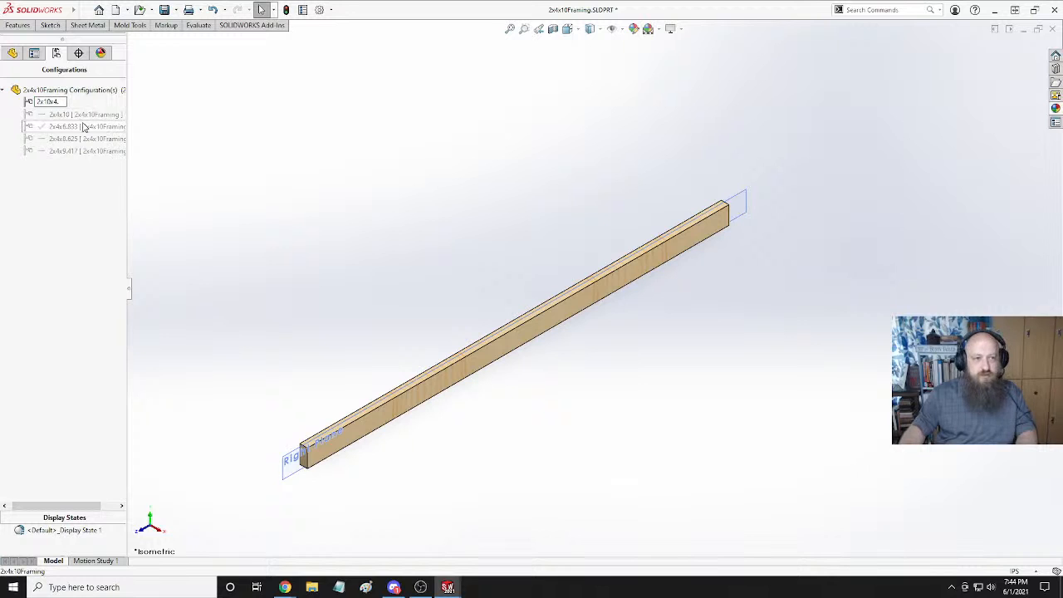
text(83)
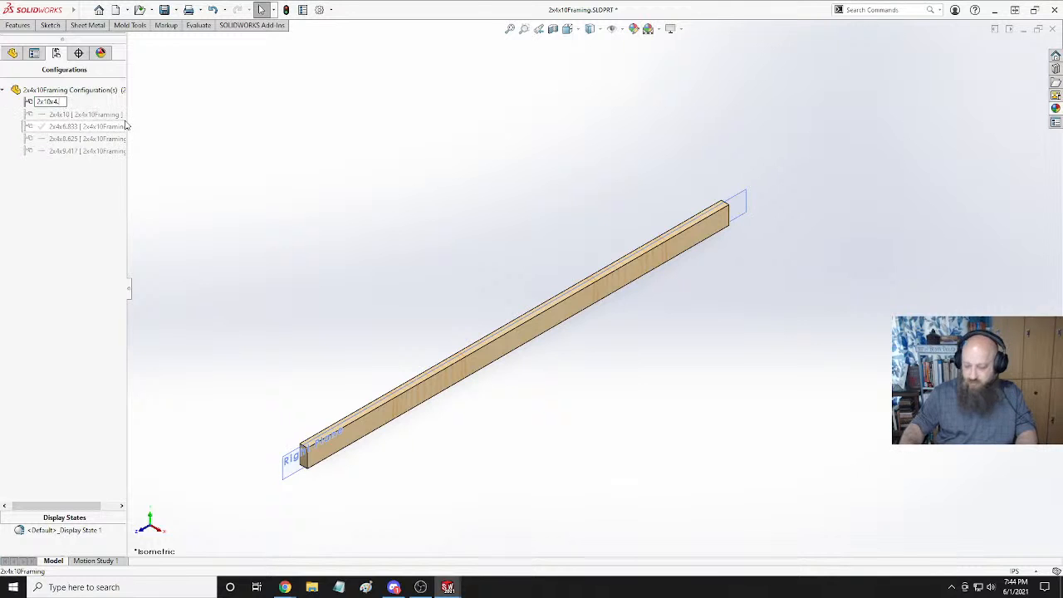
text(3)
click(263, 147)
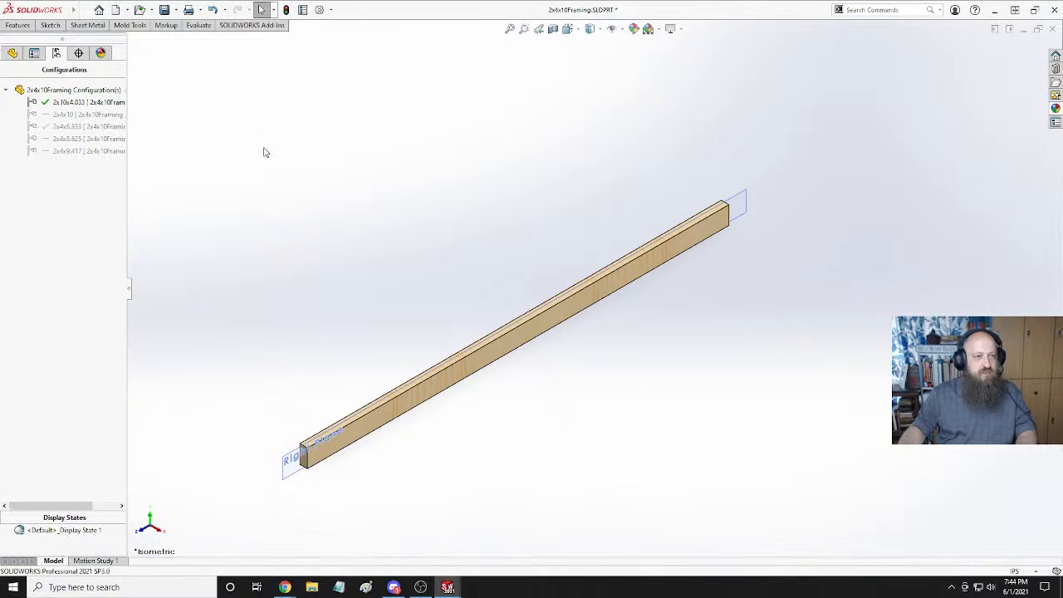
Correct the name of the 2x10x4.833 configuration to 2x4x4.833.
right_click(74, 104)
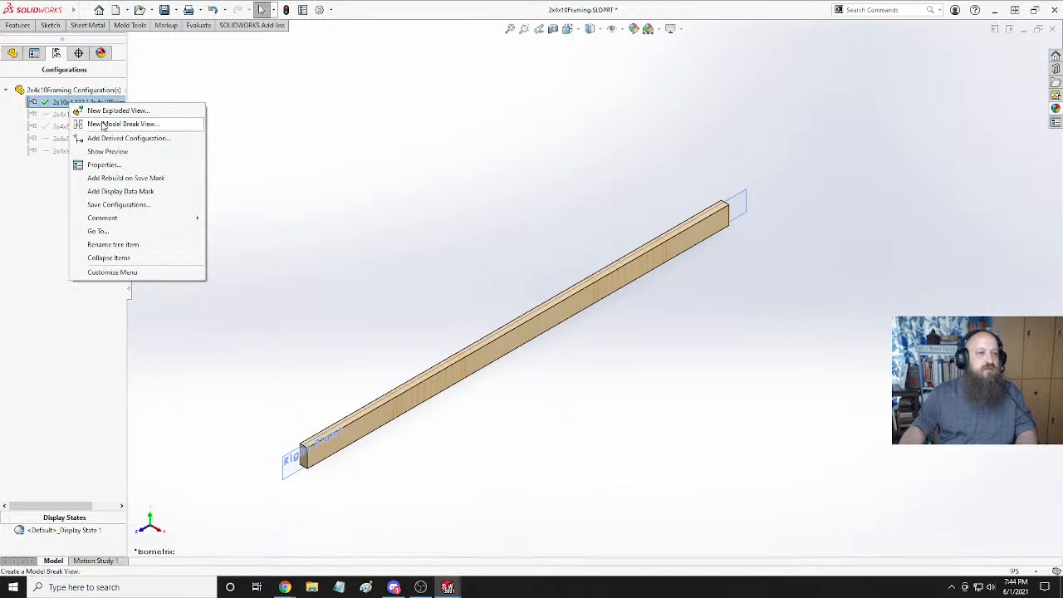
click(54, 116)
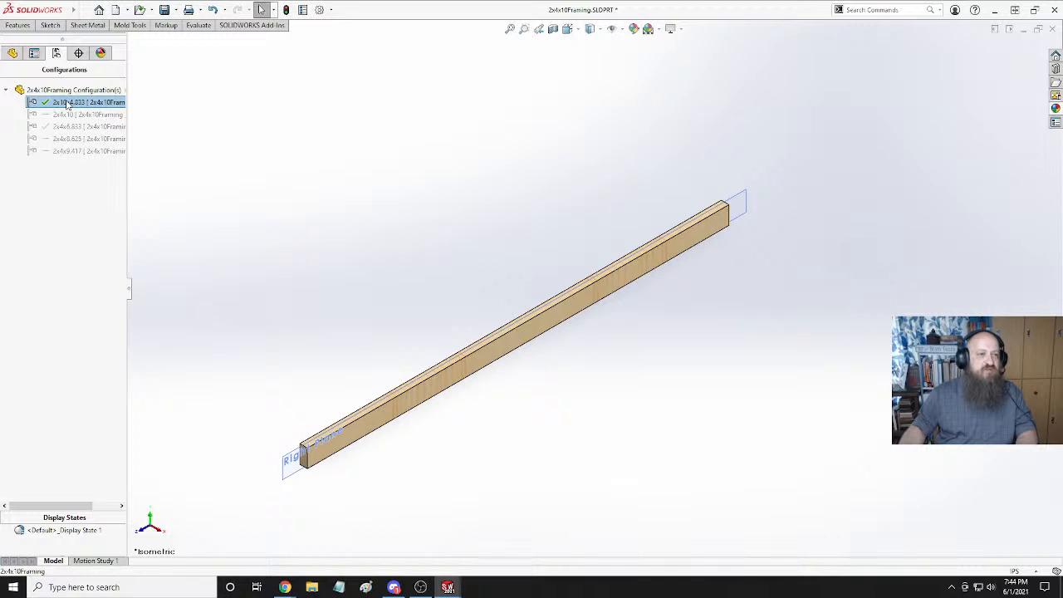
click(68, 103)
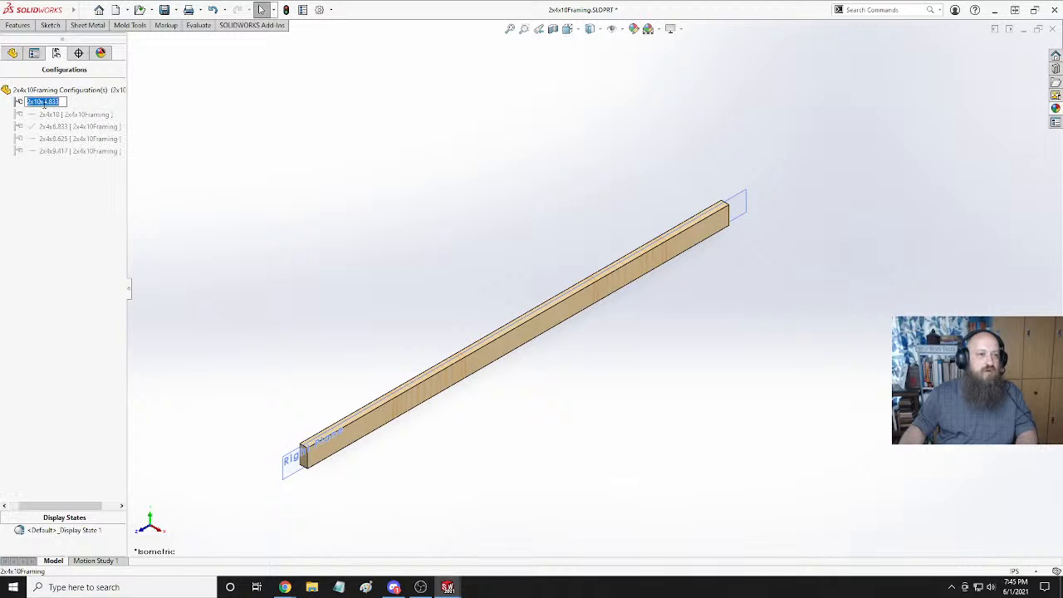
click(40, 102)
key(BackSpace)
key(BackSpace)
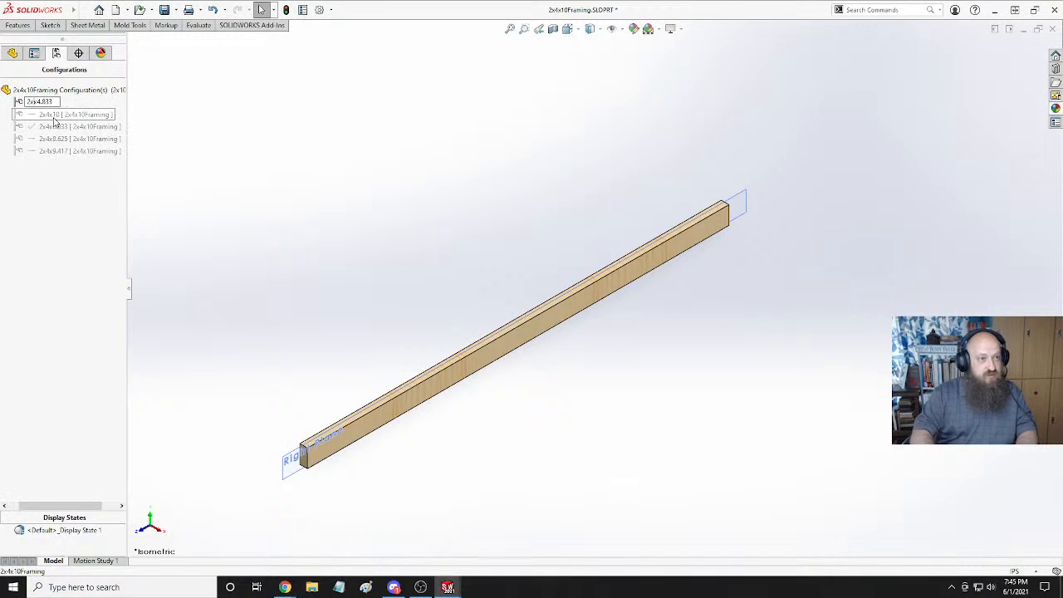
text(4)
key(Return)
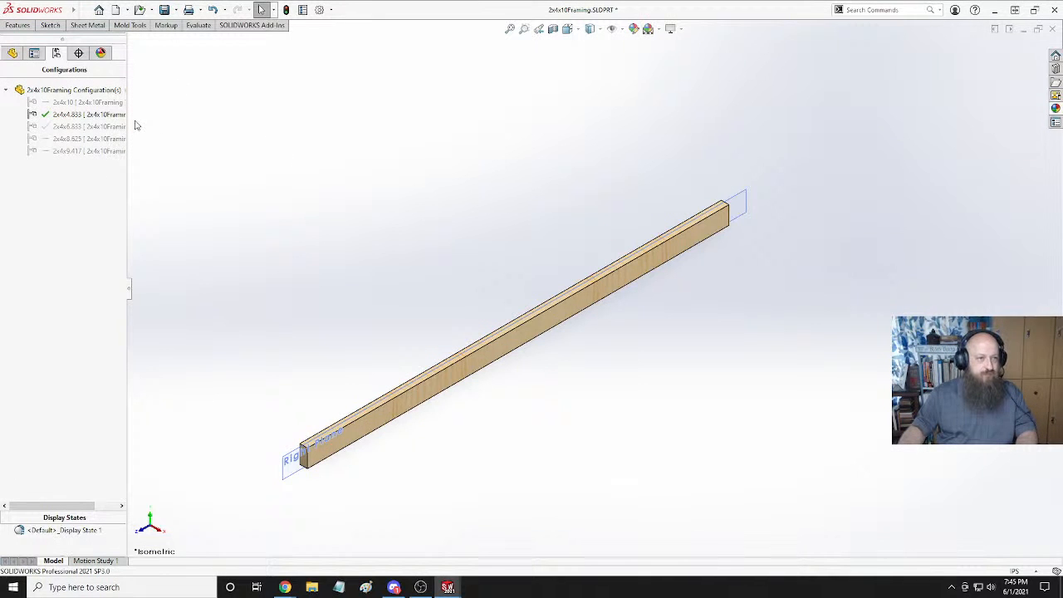
Set the Boss-Extrude1 depth to 58 in for the 2x4x4.833 configuration only and save the part.
click(12, 53)
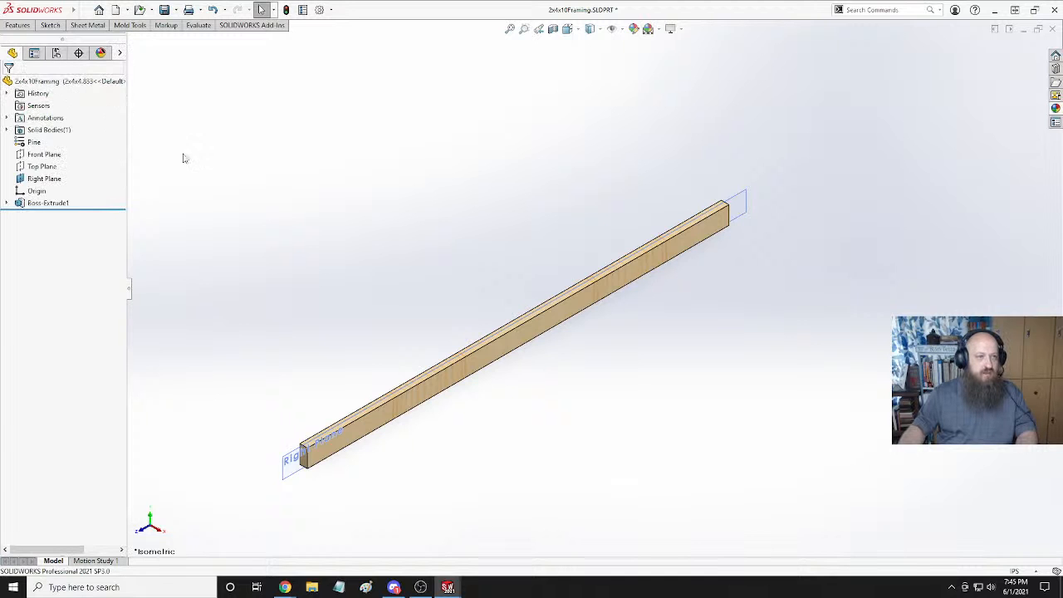
right_click(43, 207)
click(72, 171)
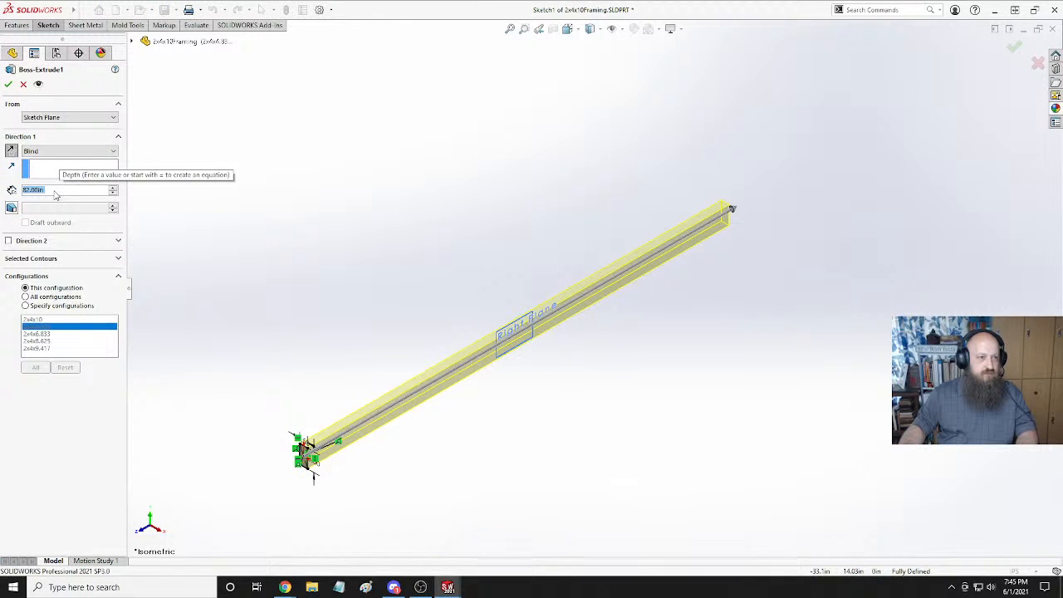
text(58)
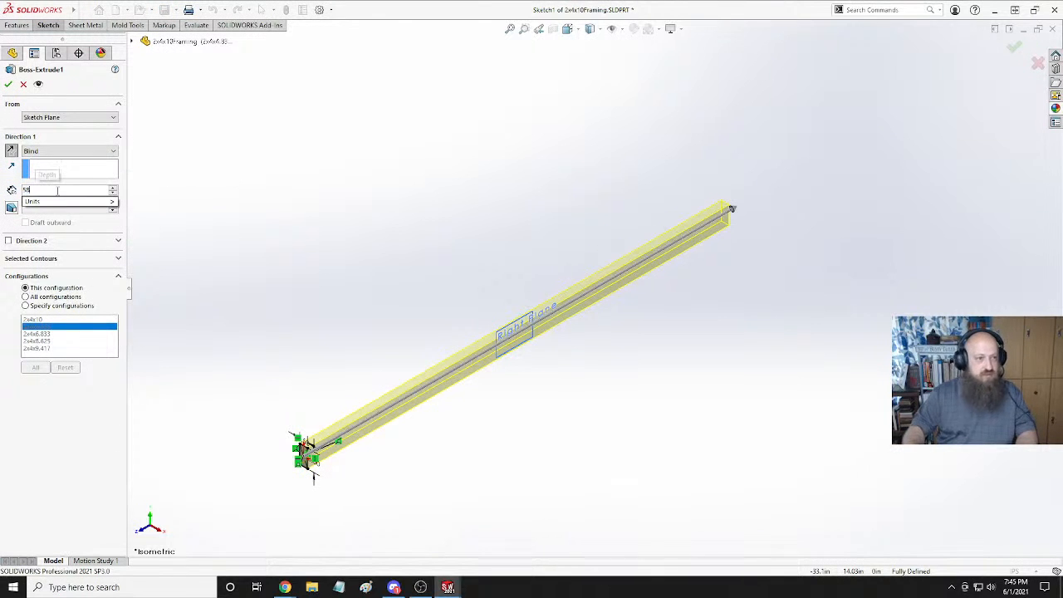
key(Return)
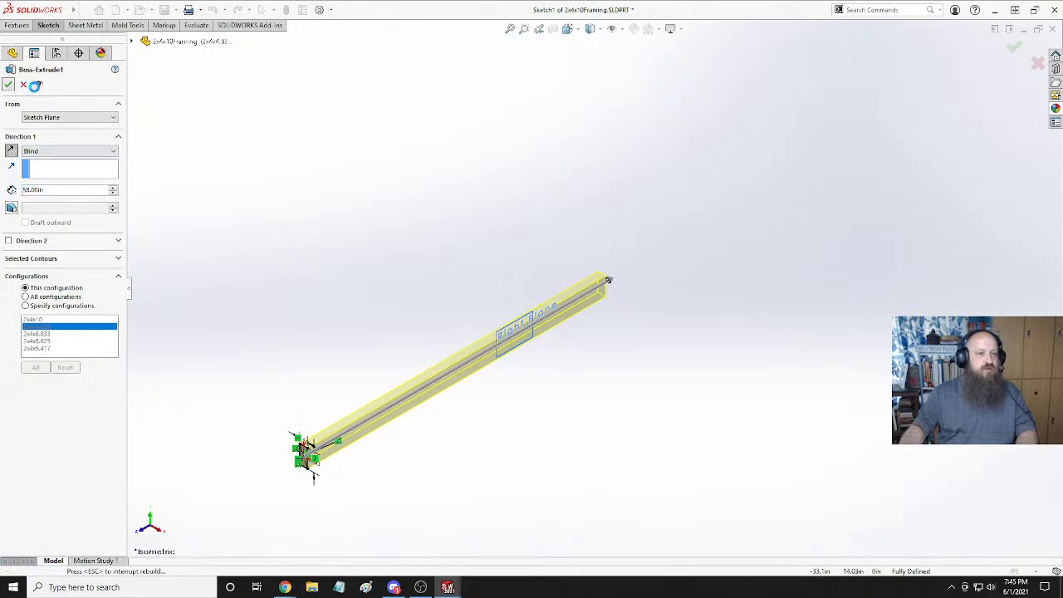
click(8, 84)
key(ctrl+s)
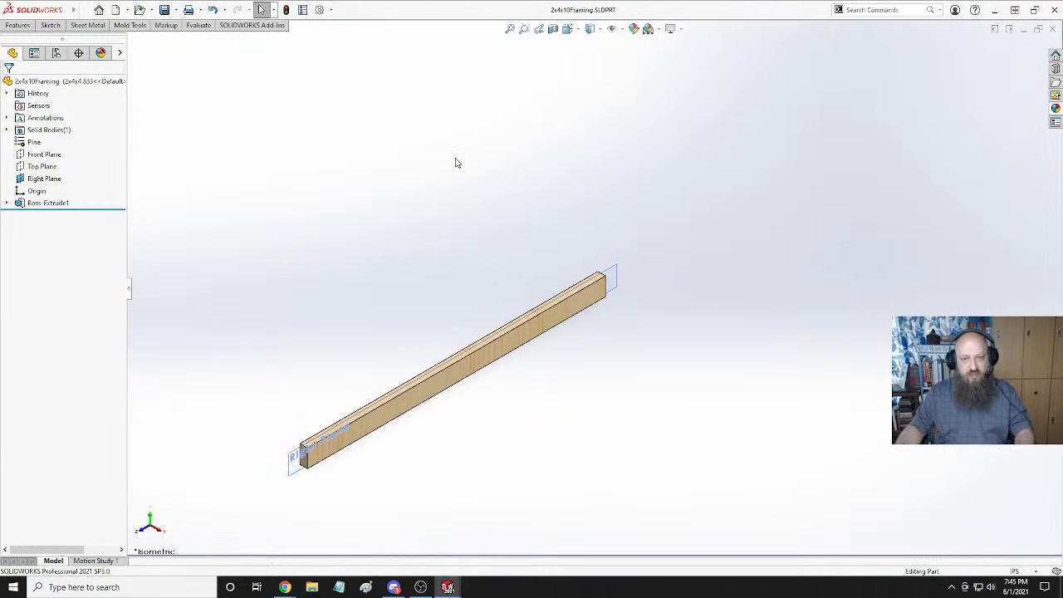
Switch to the RightWallSubAss assembly and change the bottom plate, 2x4x10Framing<1>, to the 2x4x4.833 configuration.
key(ctrl+Tab)
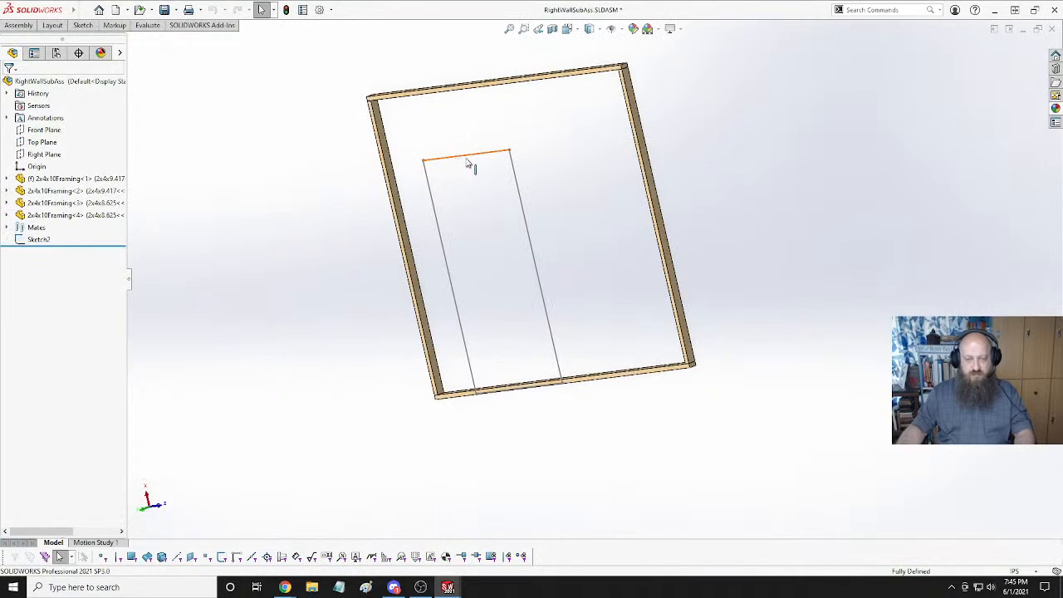
middle_drag(549, 205, 584, 334)
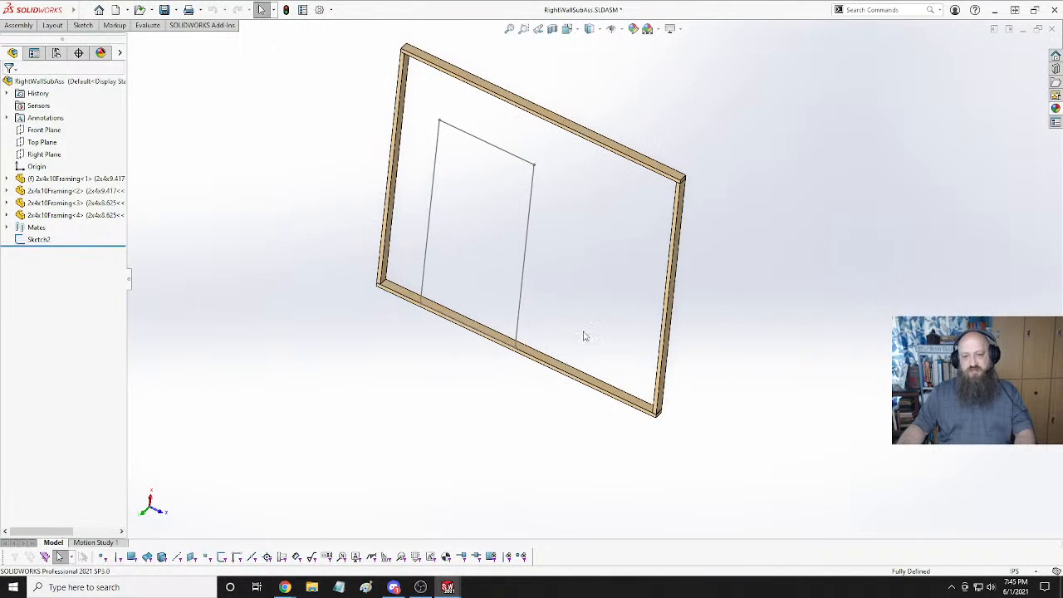
click(585, 385)
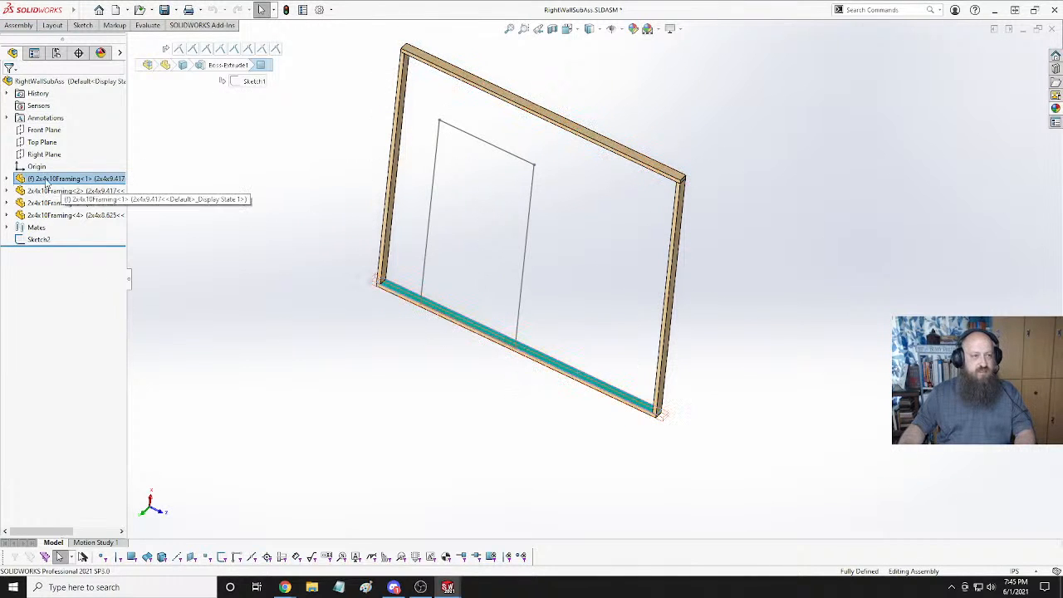
right_click(66, 180)
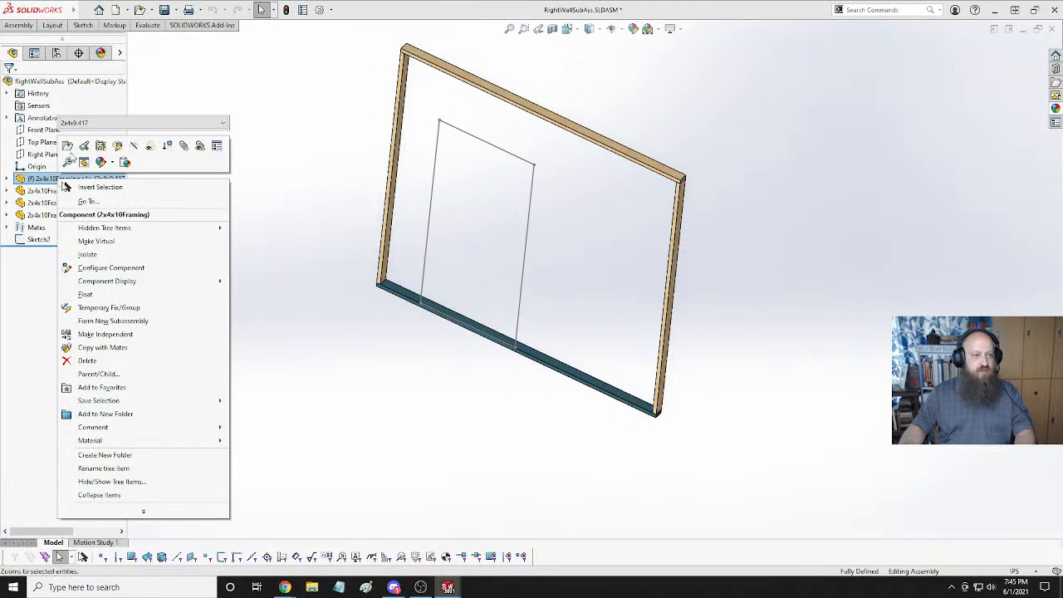
click(125, 124)
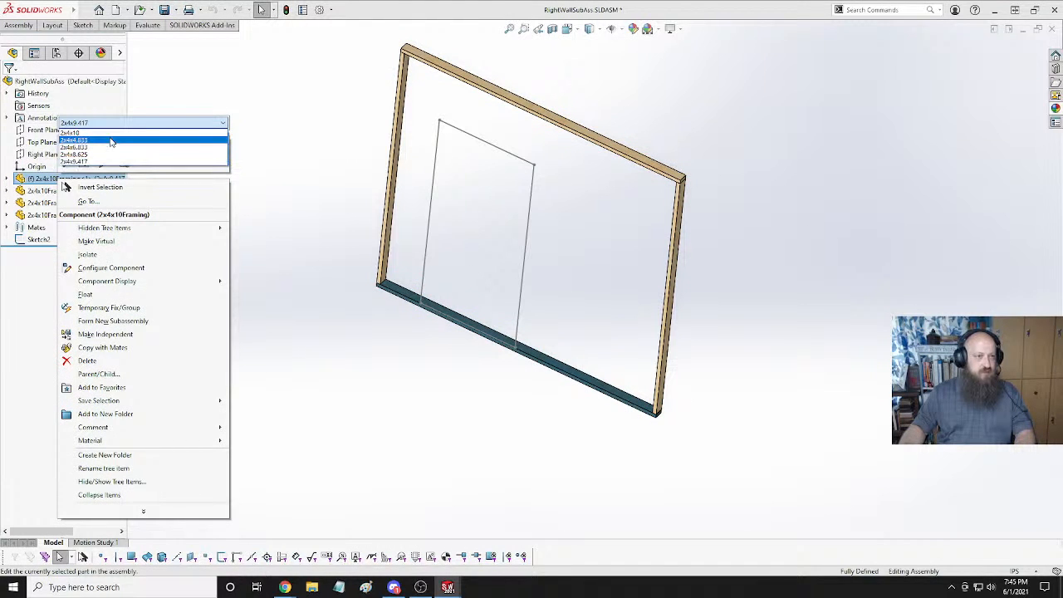
click(111, 141)
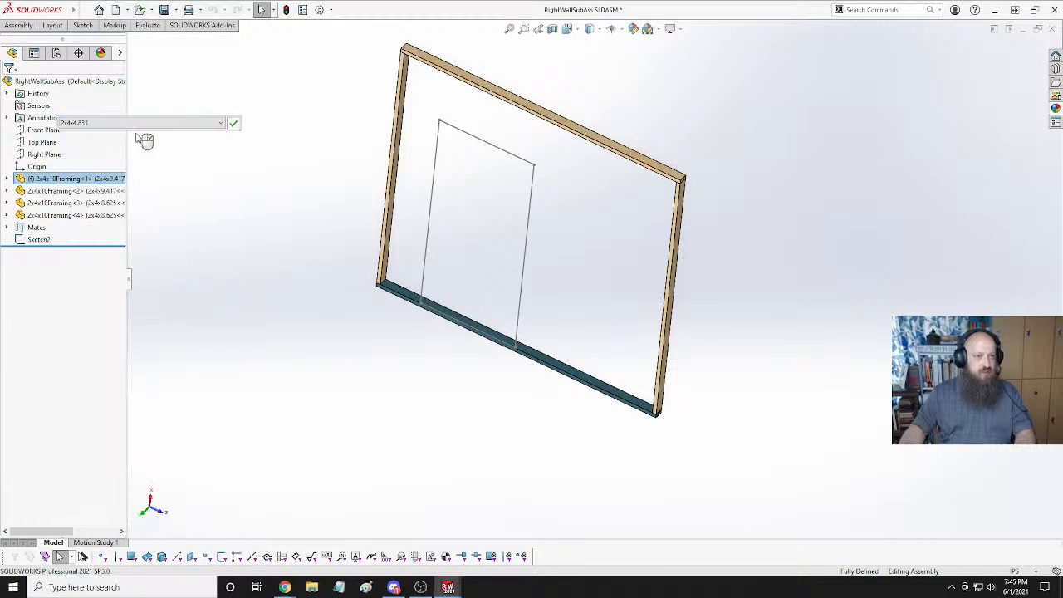
click(234, 125)
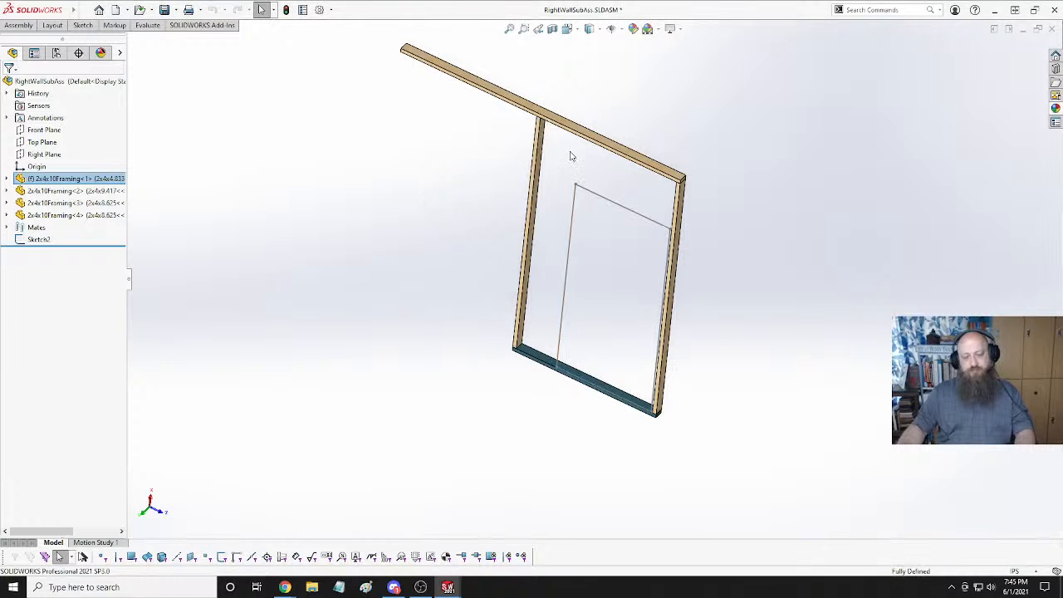
Open the Coincident8 mate between stud 2x4x10Framing<4> and the shortened bottom plate for editing.
middle_drag(379, 268, 471, 126)
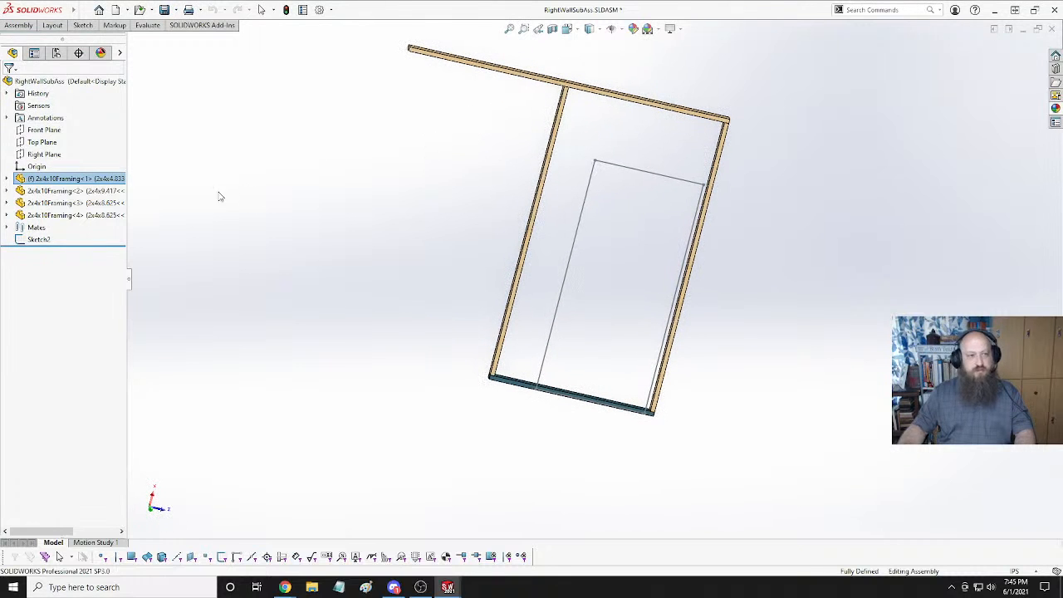
click(548, 185)
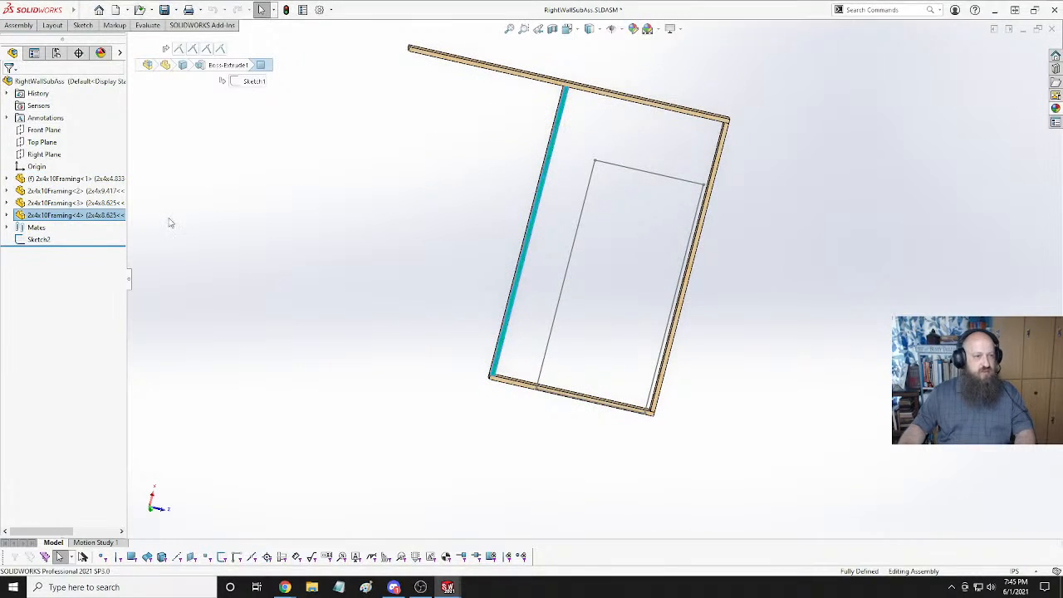
click(7, 215)
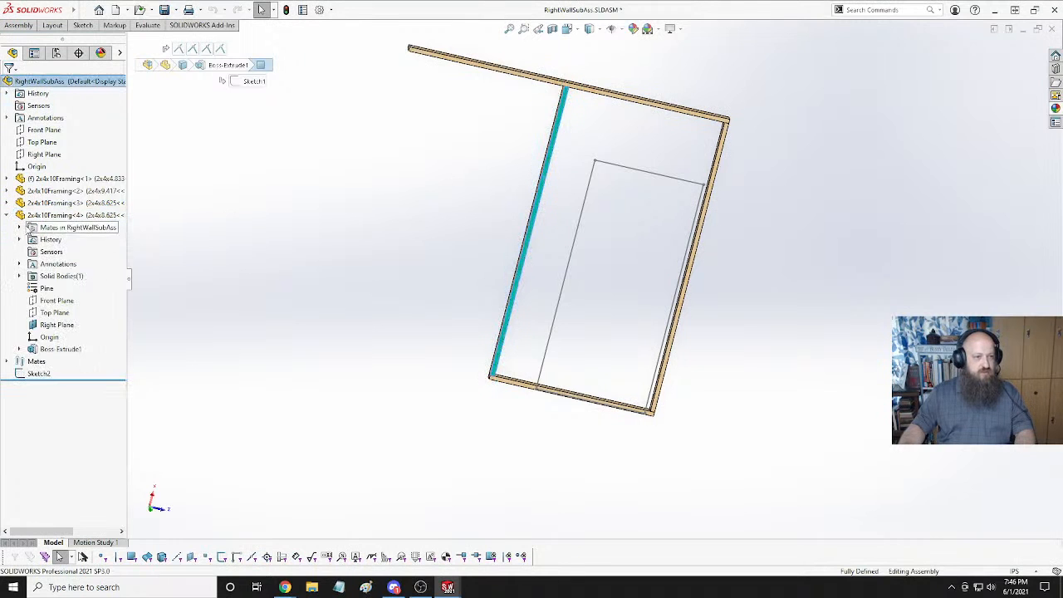
click(20, 228)
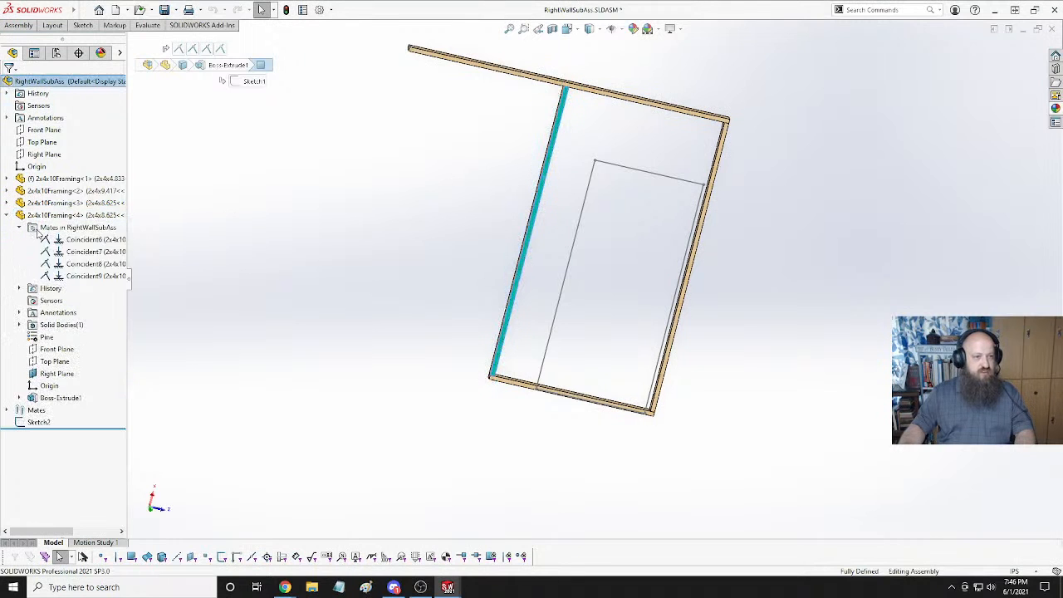
click(95, 264)
mouse_move(266, 158)
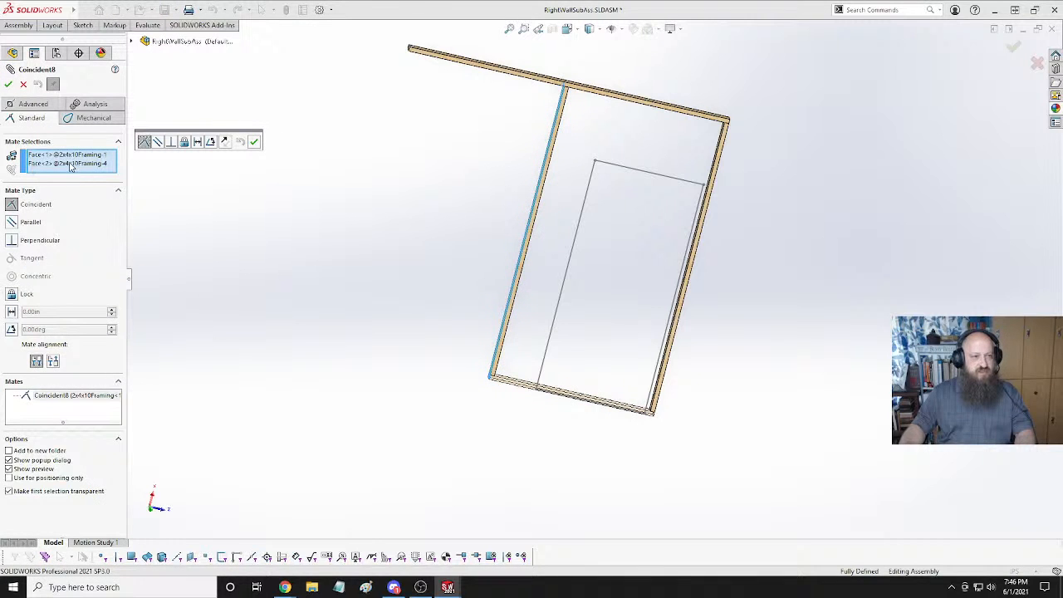
Examine which faces of the bottom plate and the stud the Coincident8 mate references.
click(71, 164)
click(61, 155)
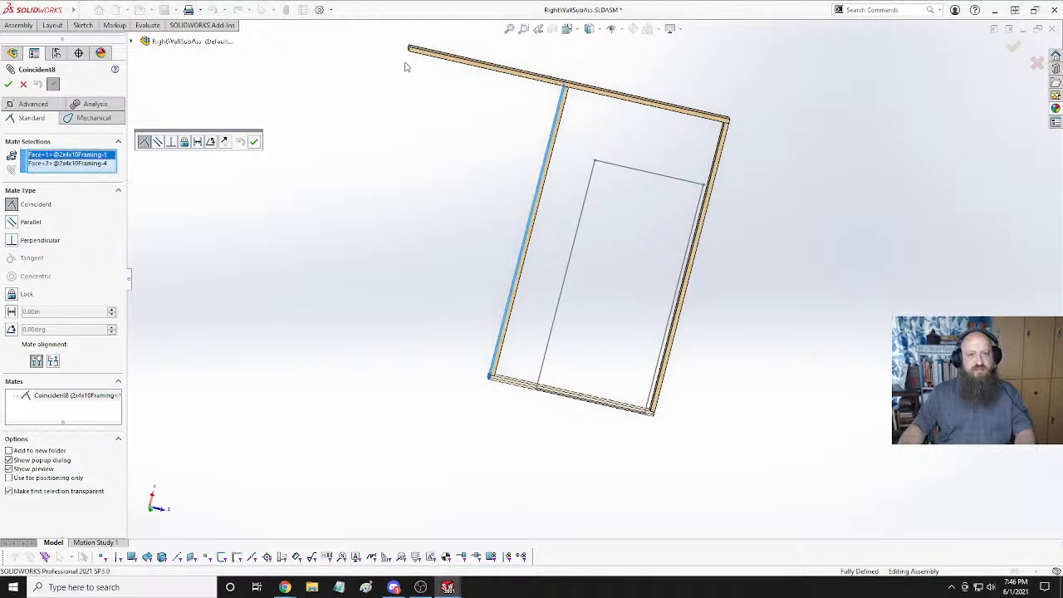
middle_drag(406, 66, 457, 97)
scroll(470, 105, up, 3)
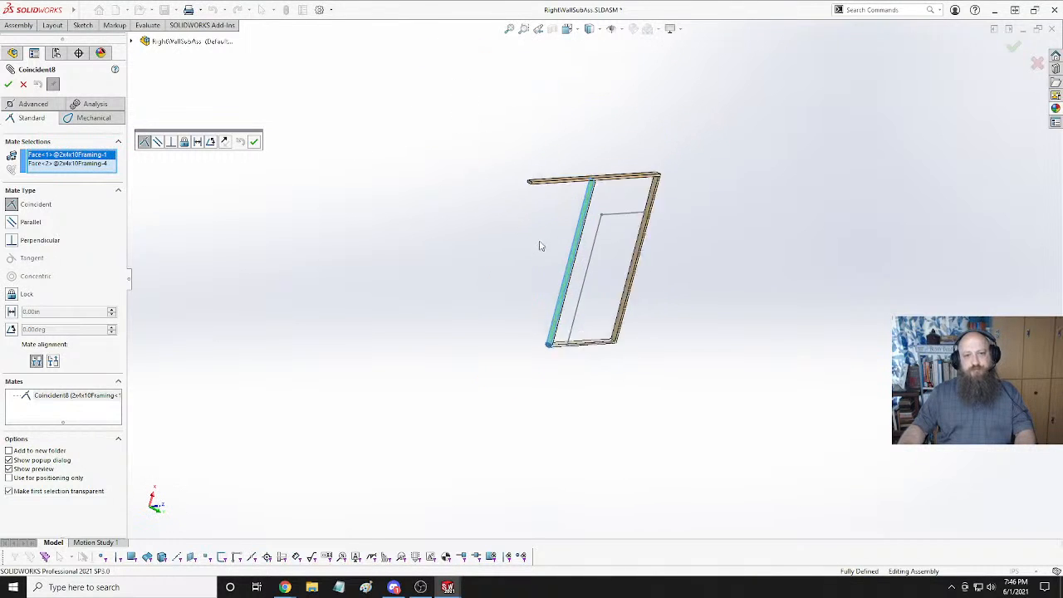
scroll(540, 203, down, 5)
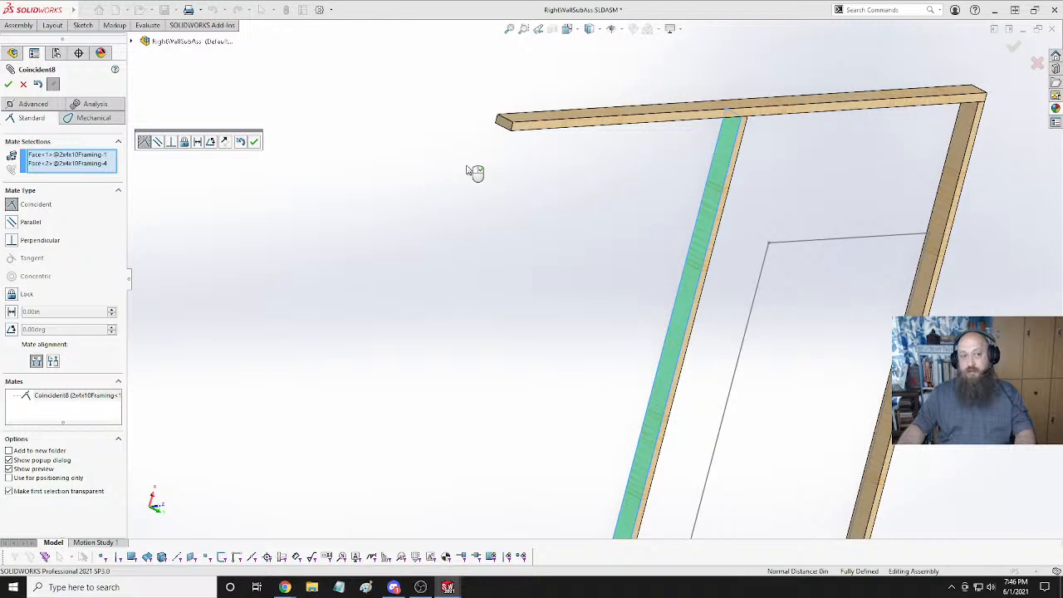
scroll(470, 172, up, 6)
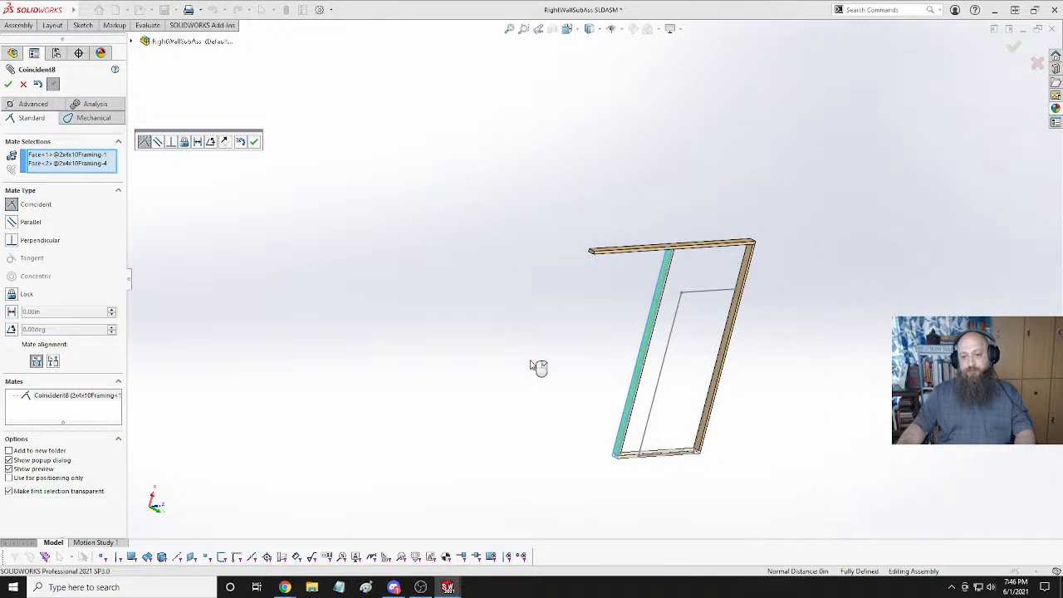
scroll(592, 336, down, 3)
scroll(608, 193, up, 1)
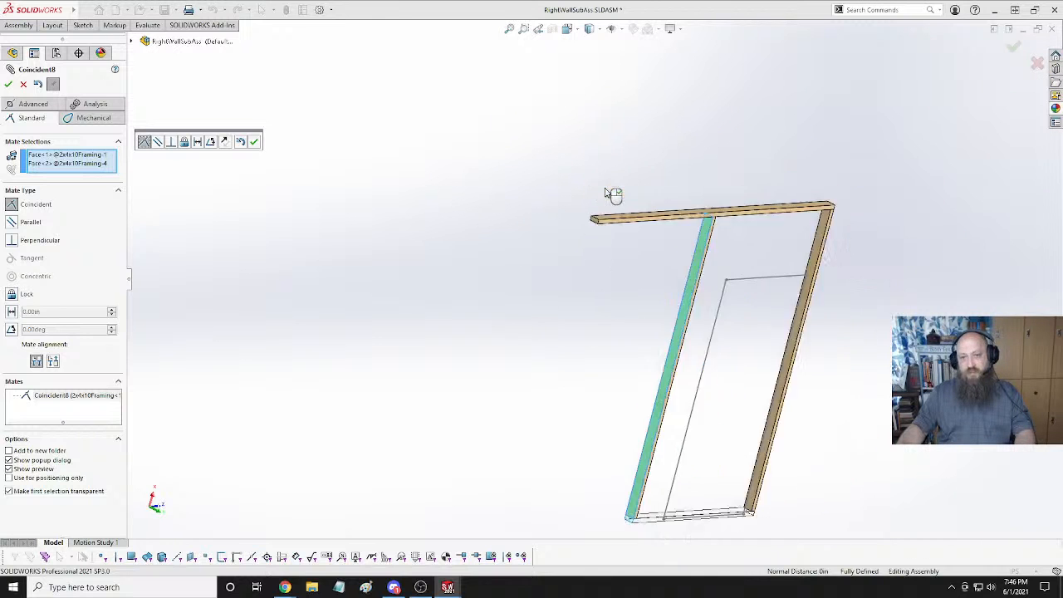
scroll(612, 255, down, 2)
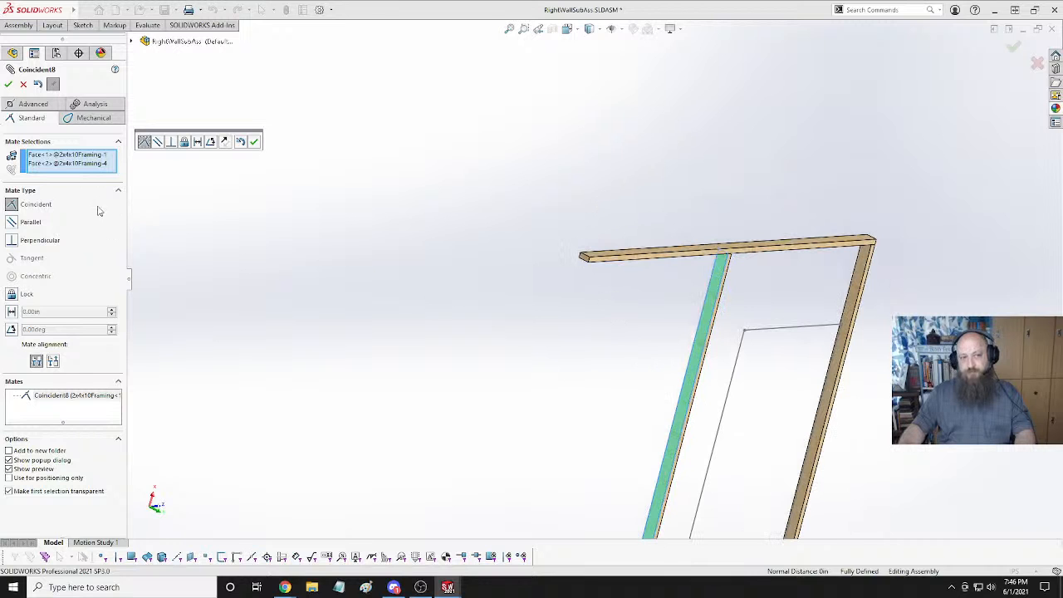
click(84, 156)
scroll(443, 263, up, 3)
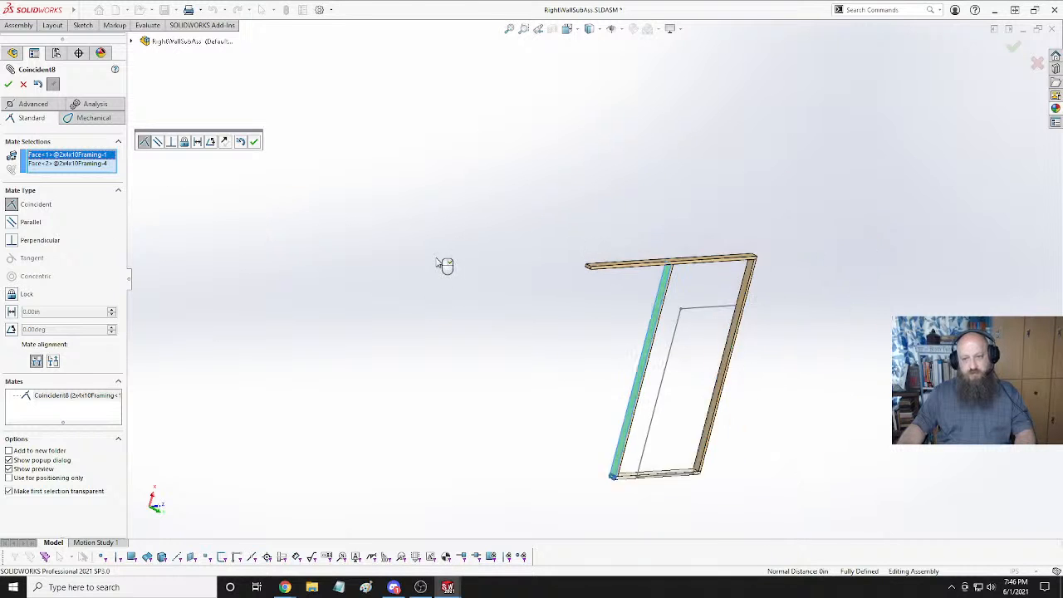
scroll(637, 451, down, 6)
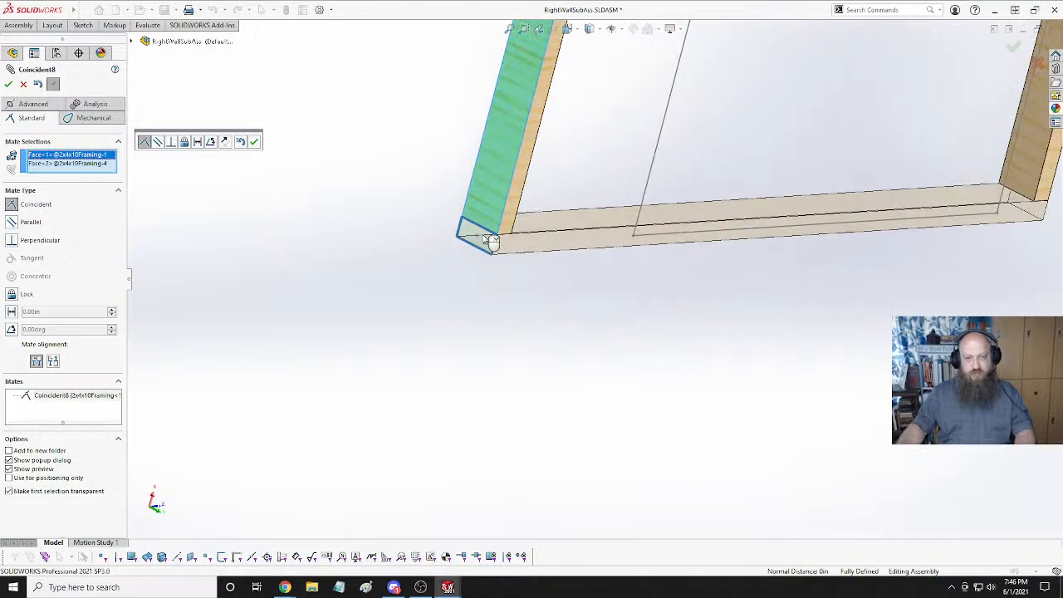
Replace the bottom plate's face in the Coincident8 mate with the top plate's end face, keeping the face of stud 2x4x10Framing<4>.
right_click(81, 156)
click(104, 171)
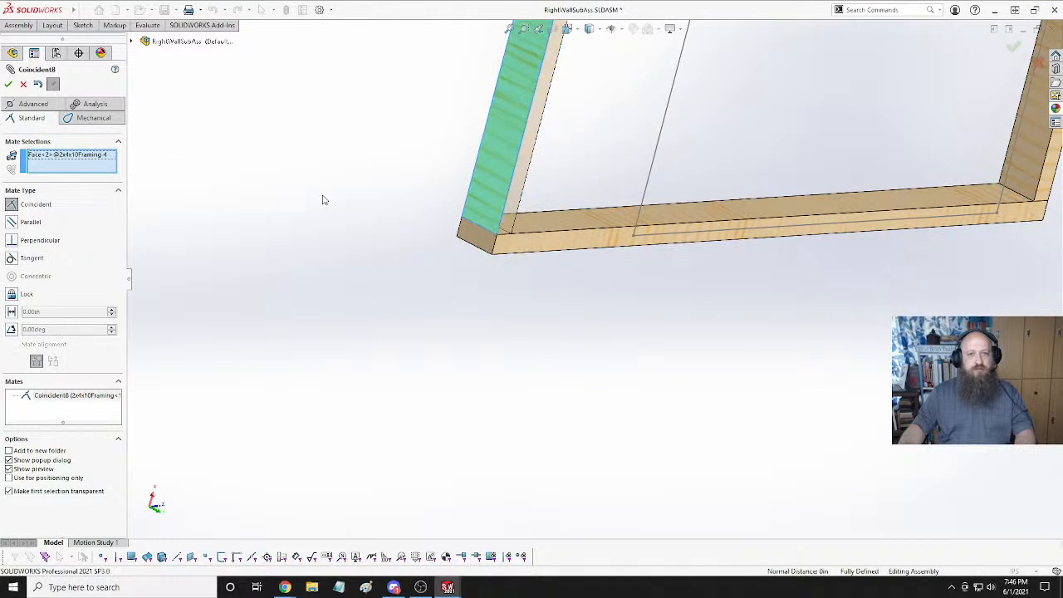
scroll(324, 200, up, 6)
scroll(589, 179, down, 2)
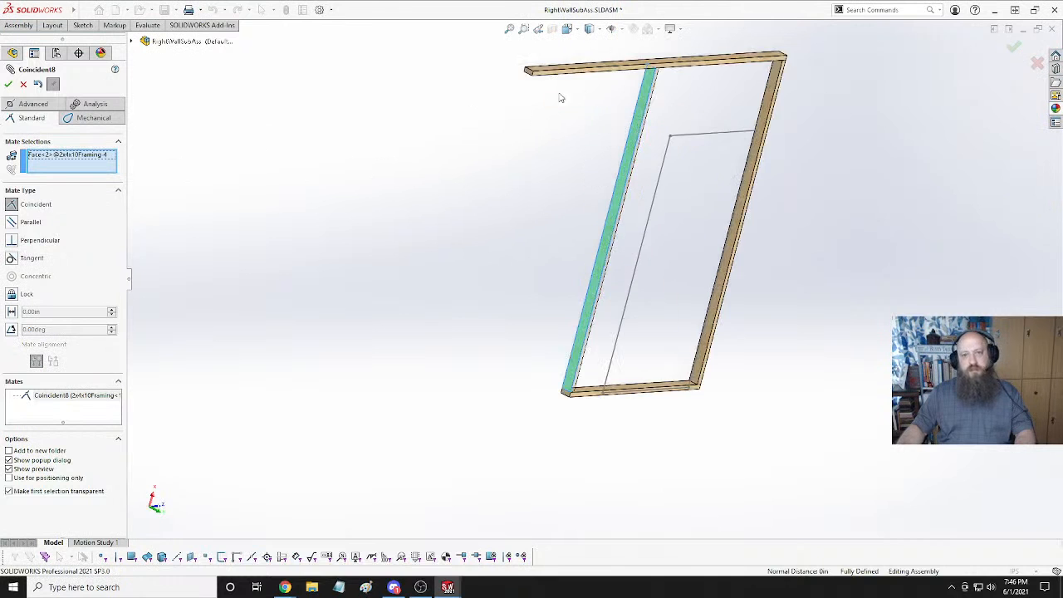
scroll(561, 98, down, 5)
click(544, 179)
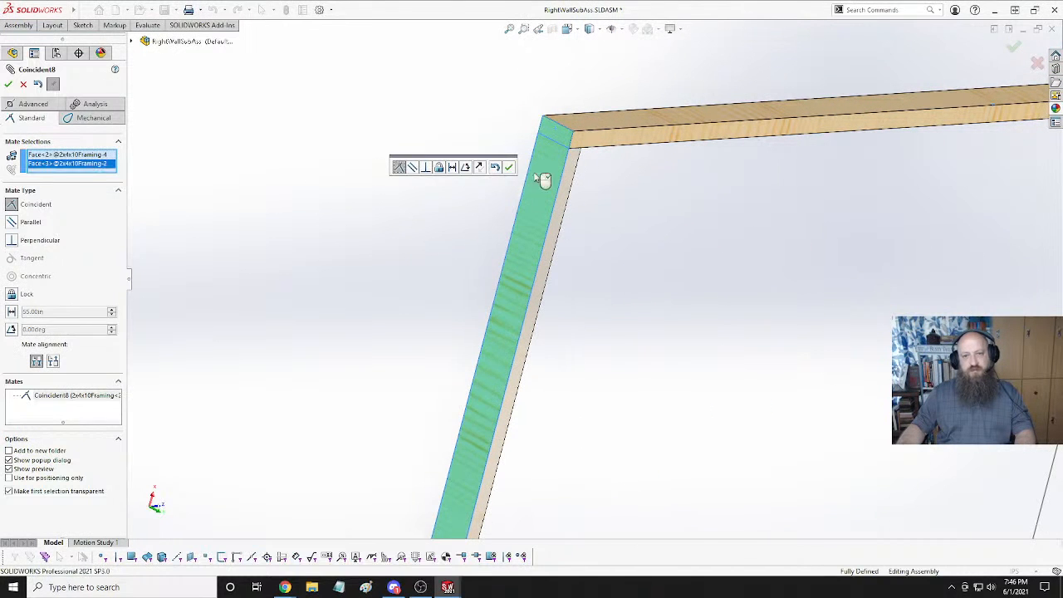
click(509, 167)
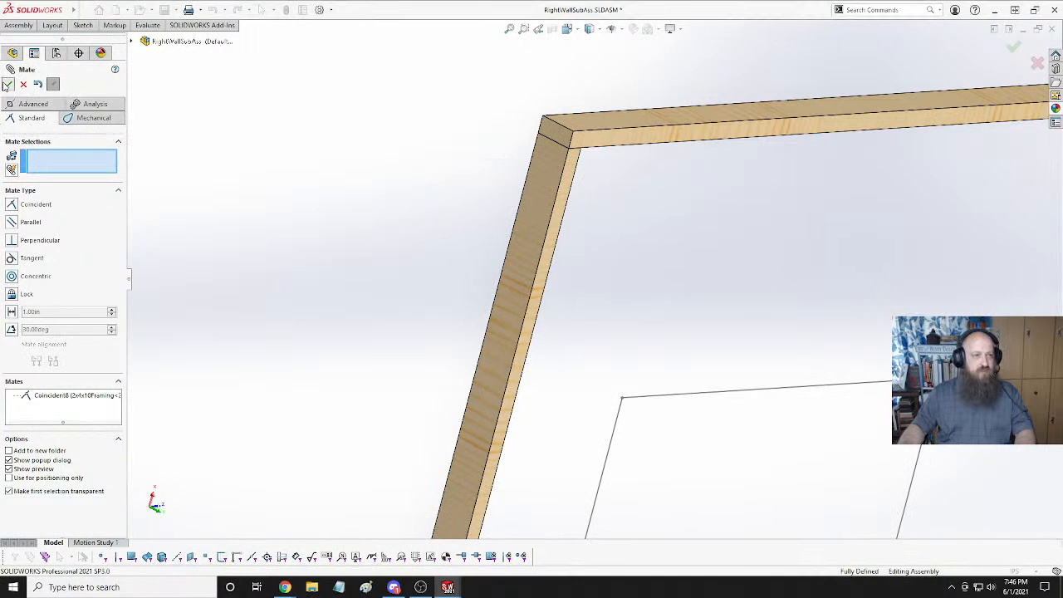
click(7, 86)
Measure the distance from the outer face of stud 2x4x10Framing<4> to the nearest vertical line of the opening sketch.
scroll(302, 169, up, 5)
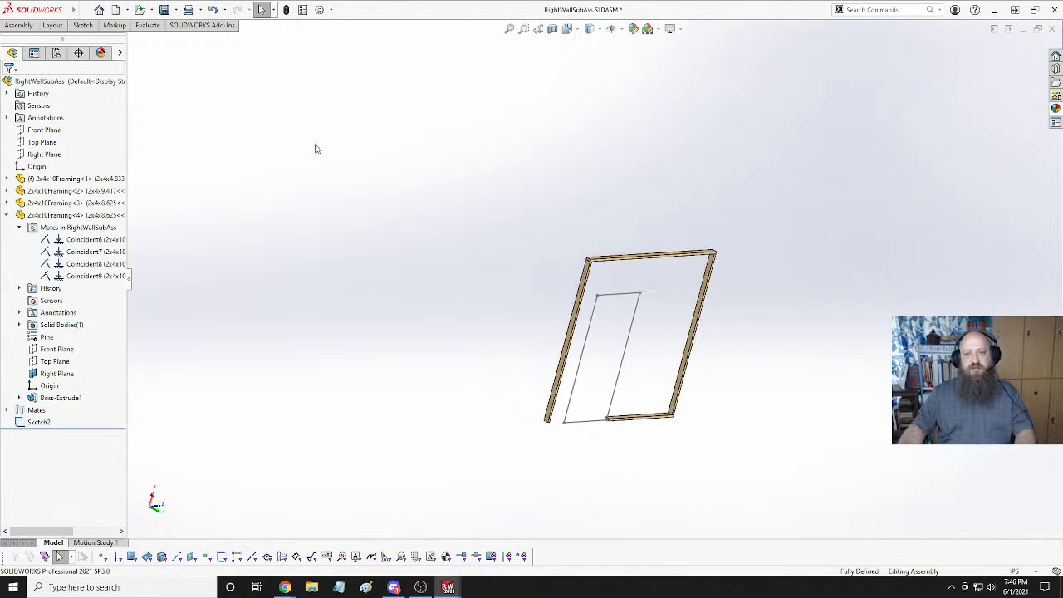
middle_drag(513, 194, 586, 412)
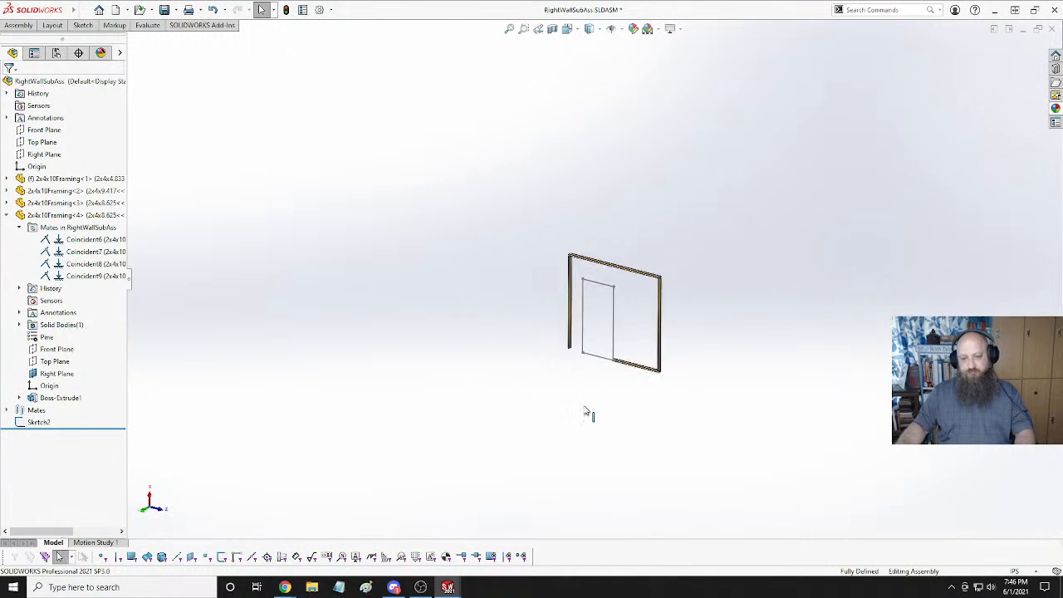
scroll(586, 412, down, 10)
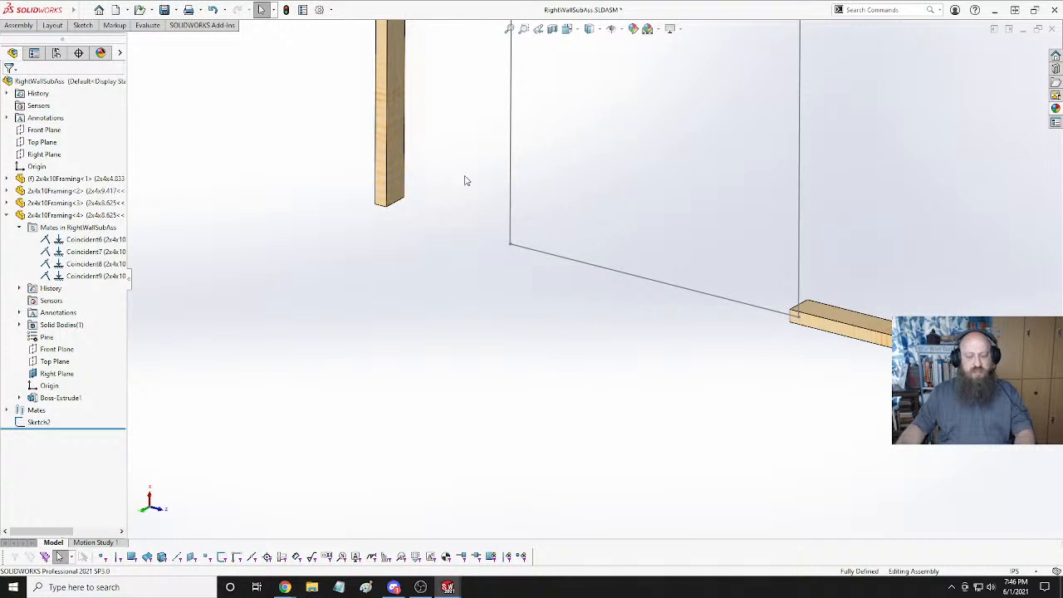
middle_drag(516, 262, 895, 275)
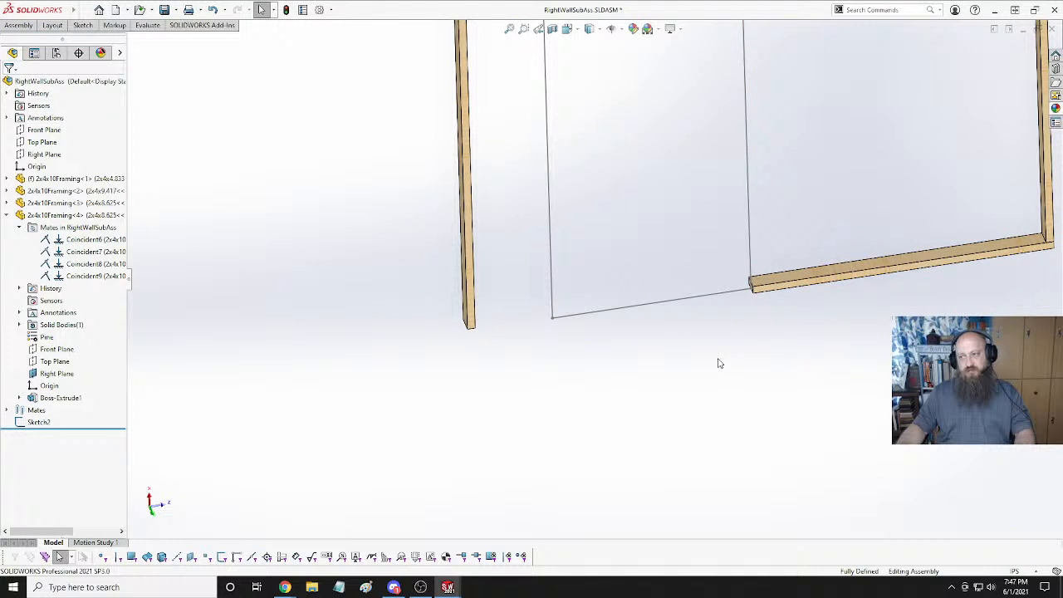
middle_drag(610, 324, 672, 280)
click(549, 280)
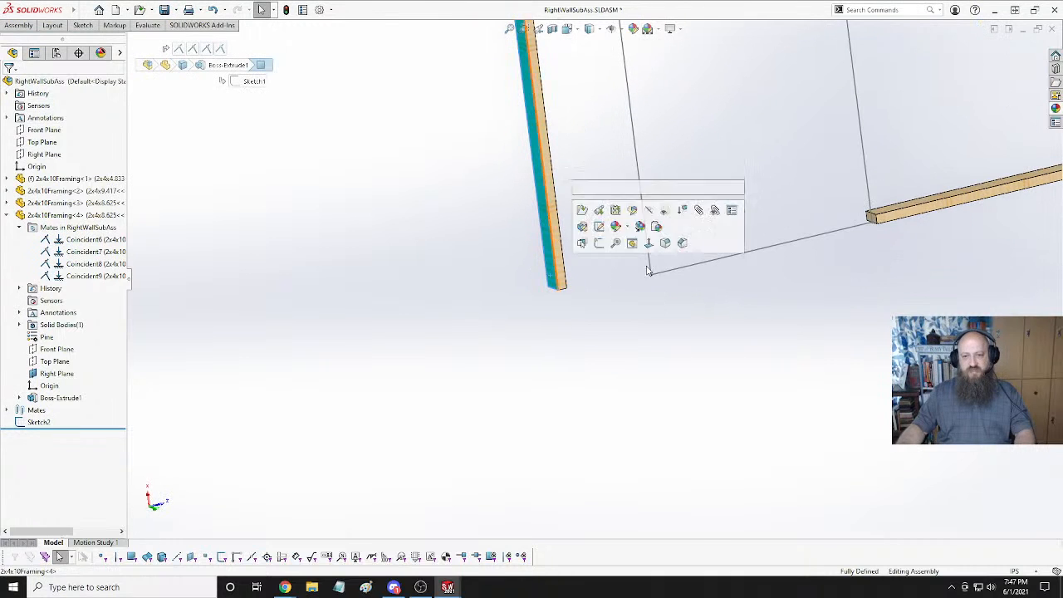
click(147, 25)
click(77, 42)
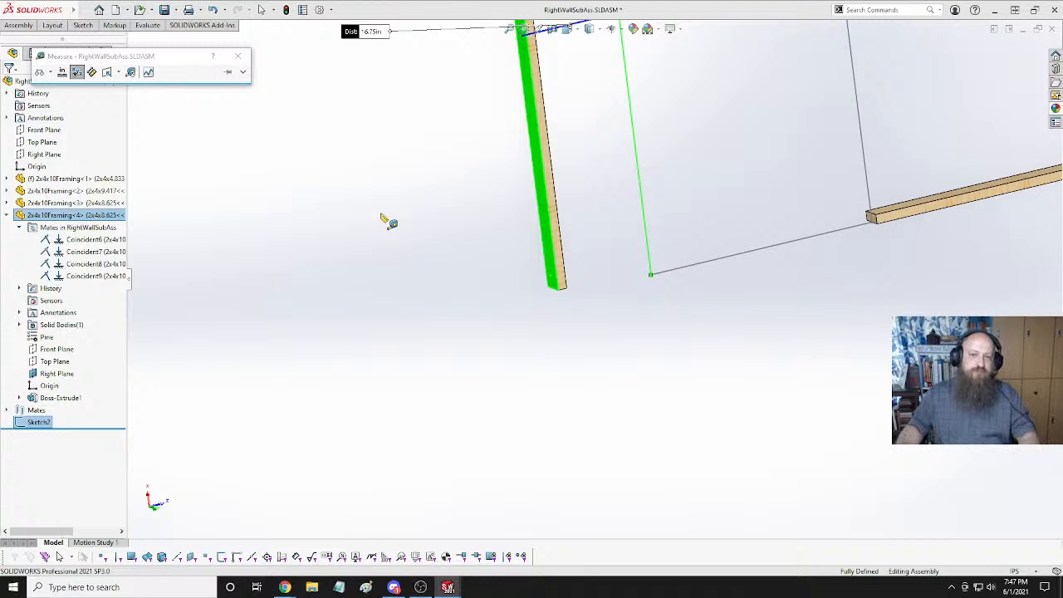
key(Escape)
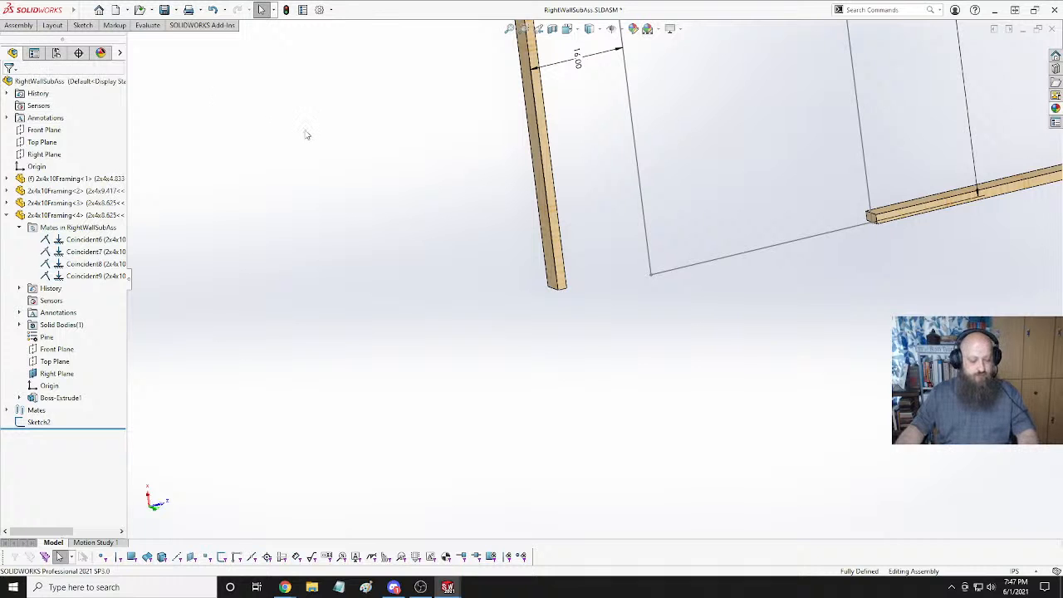
Add a configuration named 2x4x1.396 to the 2x4x10Framing part.
key(ctrl+Tab)
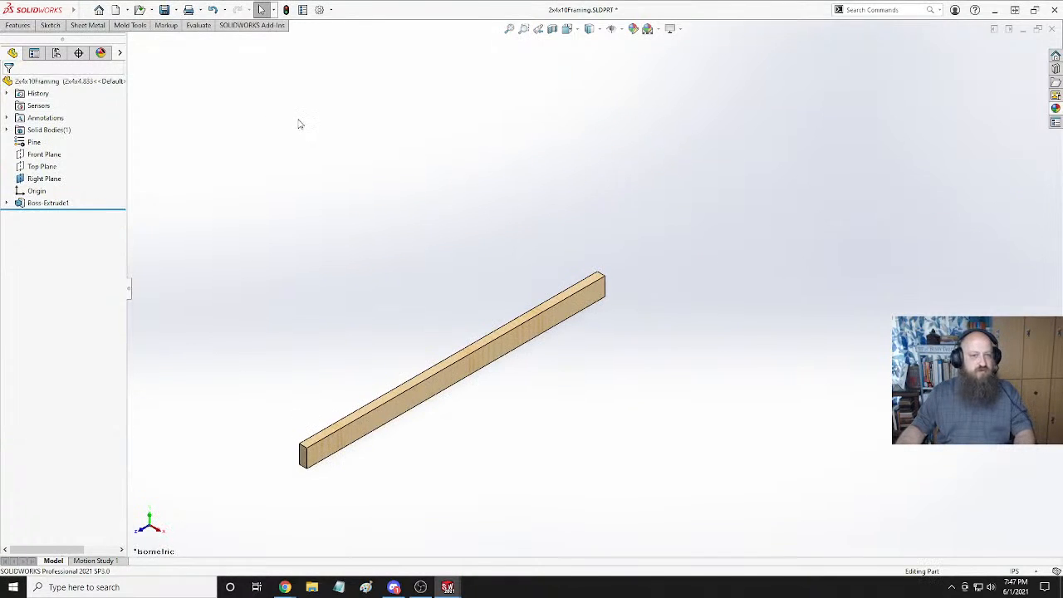
click(56, 52)
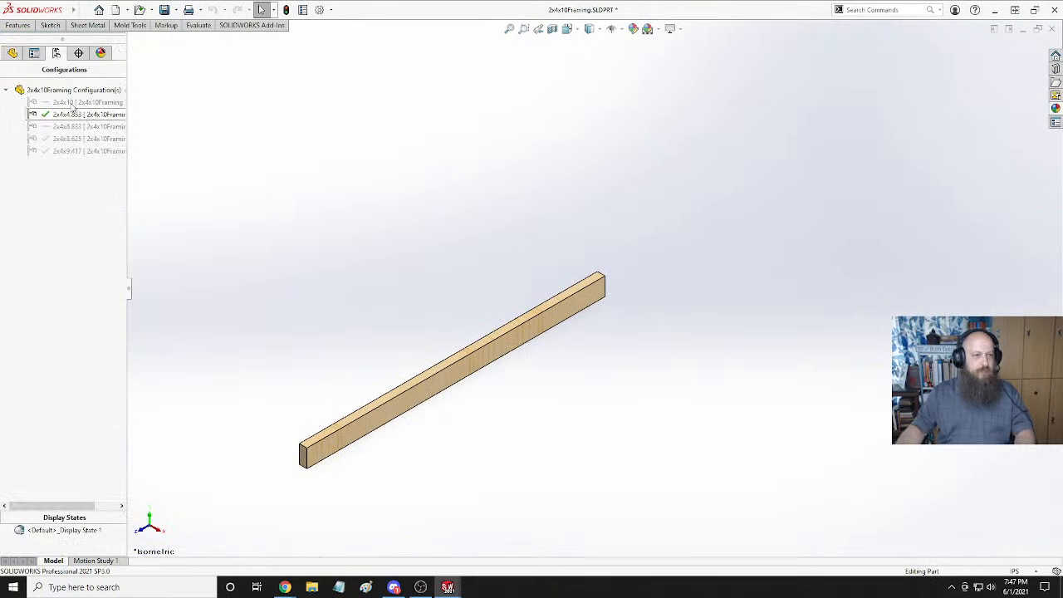
right_click(60, 90)
click(141, 109)
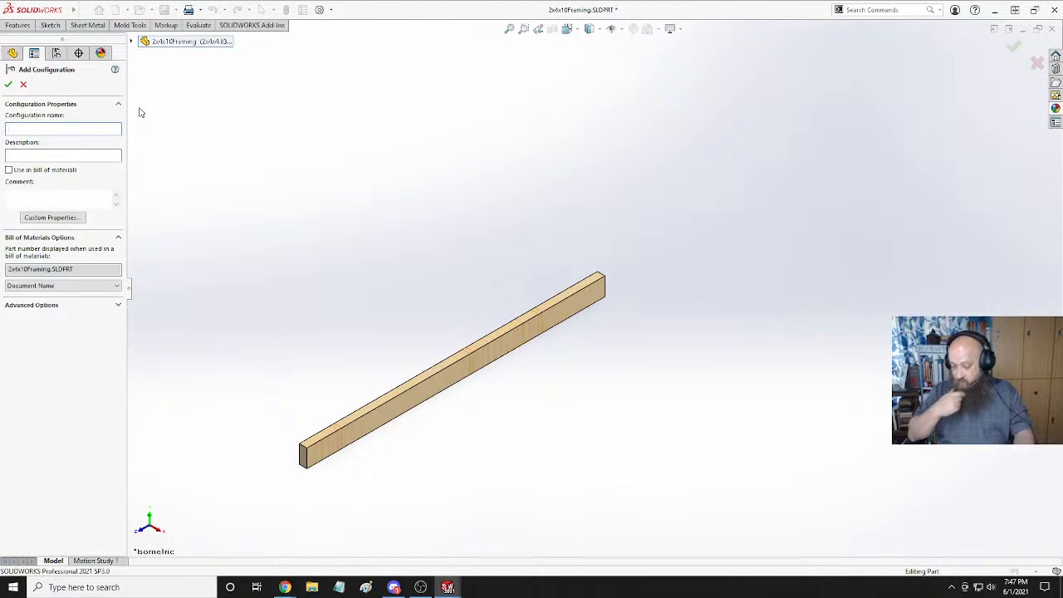
text(2x4x1)
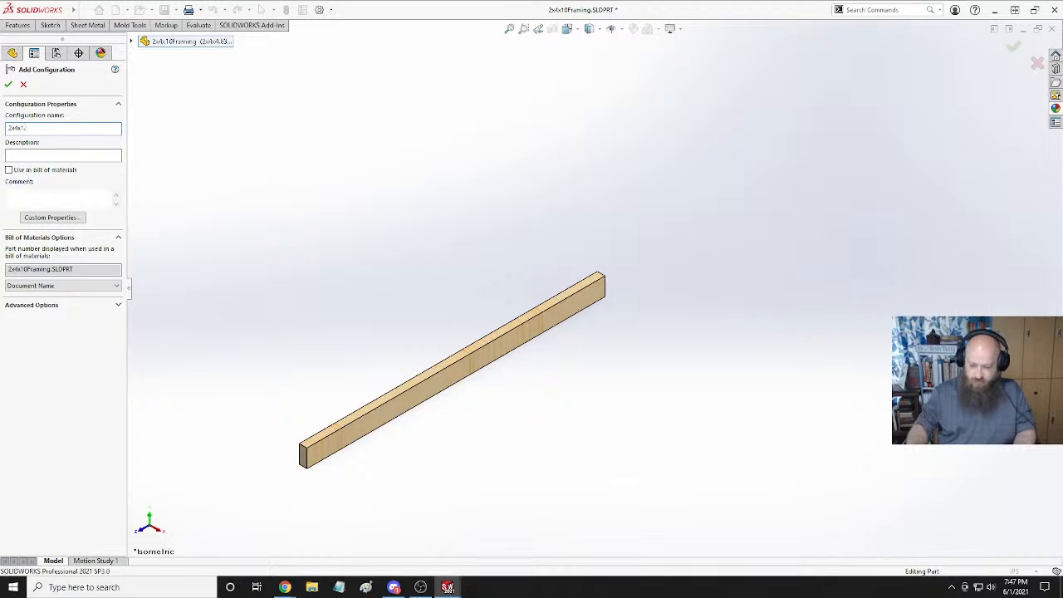
text(96)
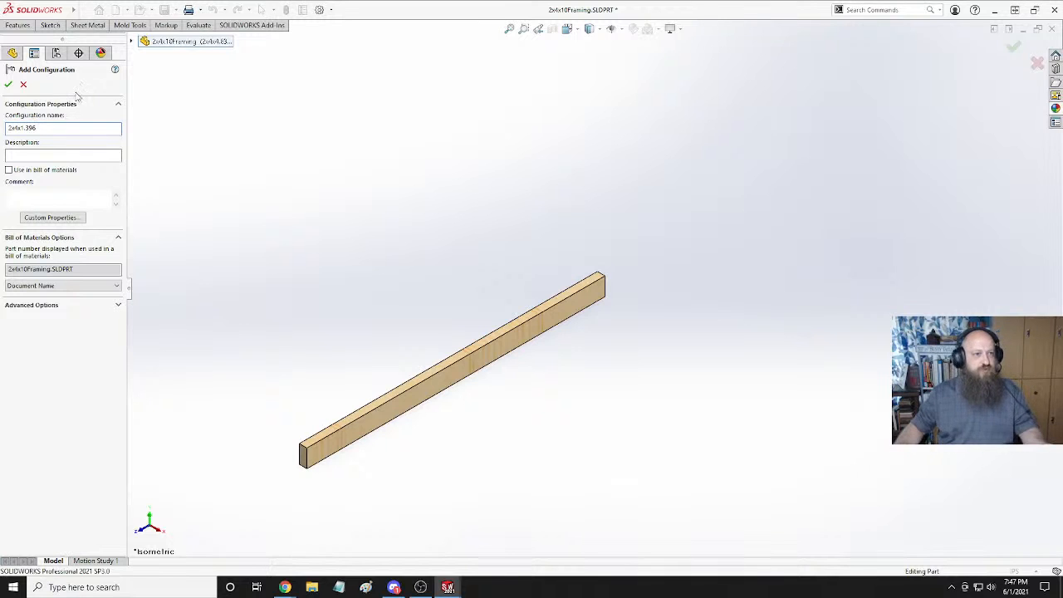
click(7, 87)
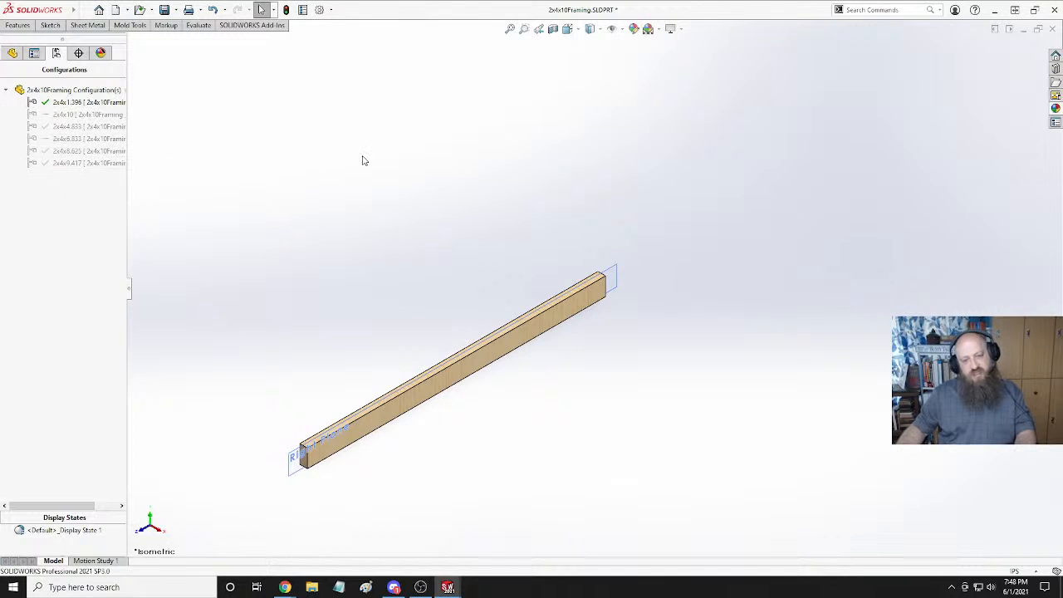
Set the Boss-Extrude1 depth to 16.75 in for the 2x4x1.396 configuration only.
click(11, 52)
right_click(49, 203)
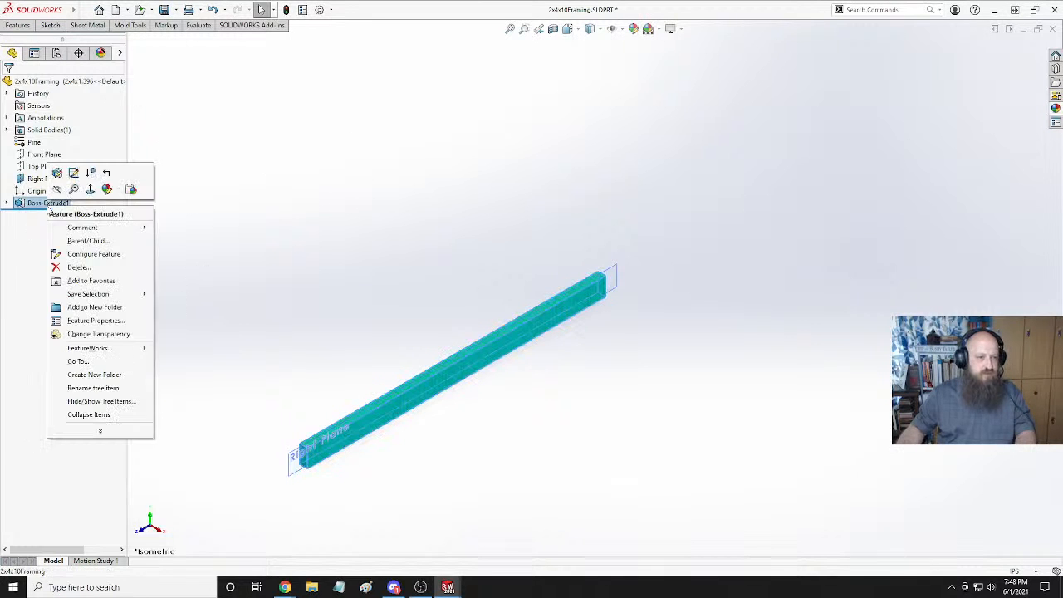
click(59, 173)
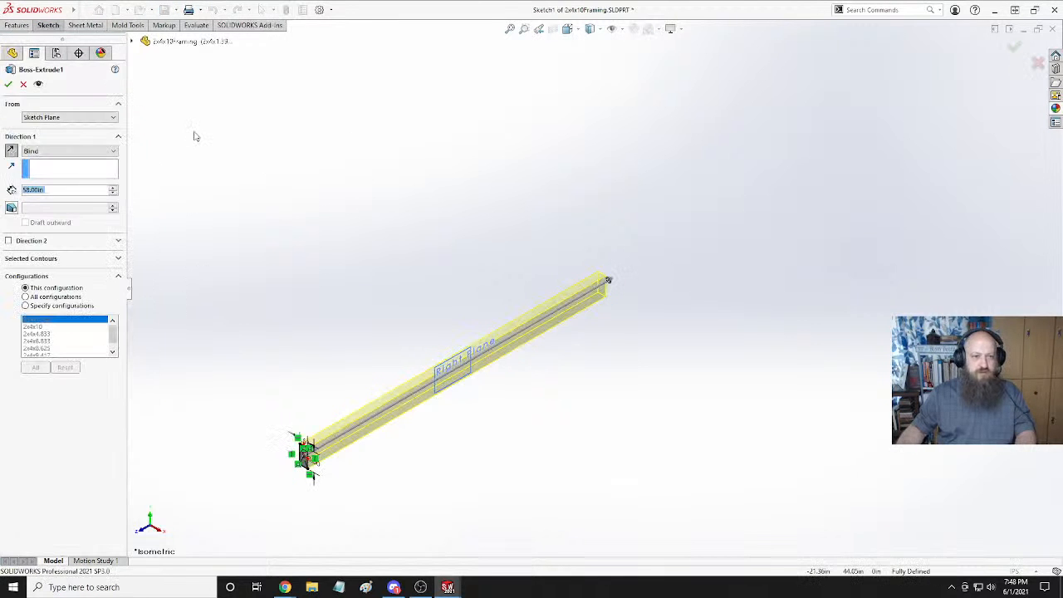
text(16.75)
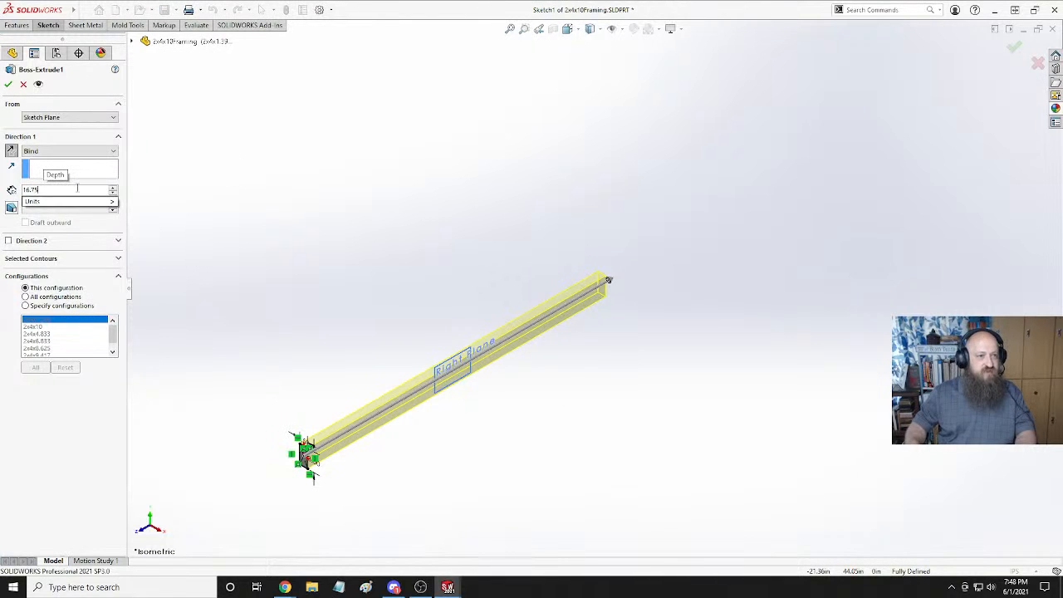
key(Return)
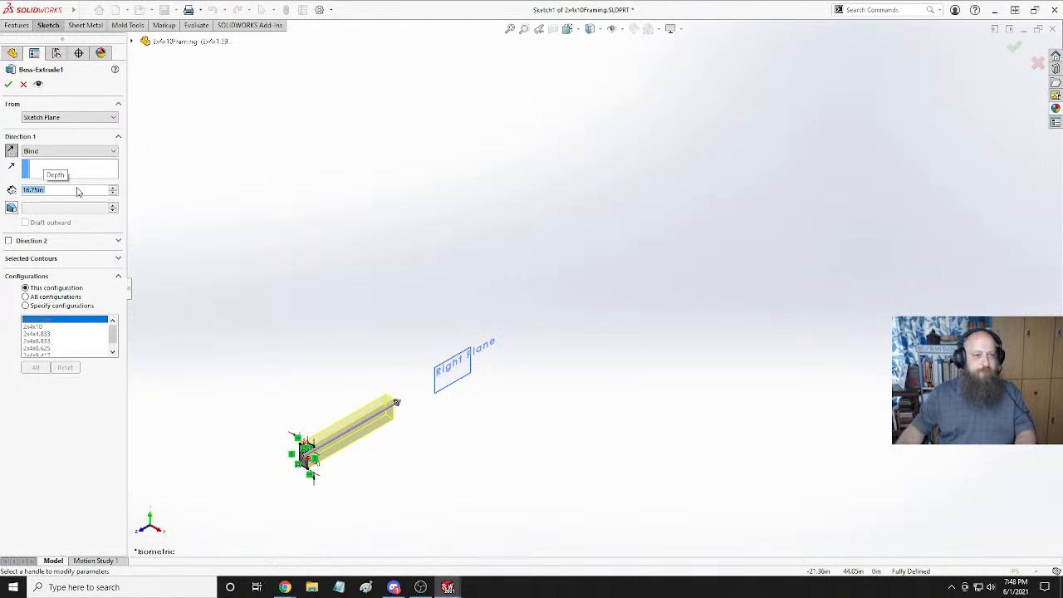
click(7, 85)
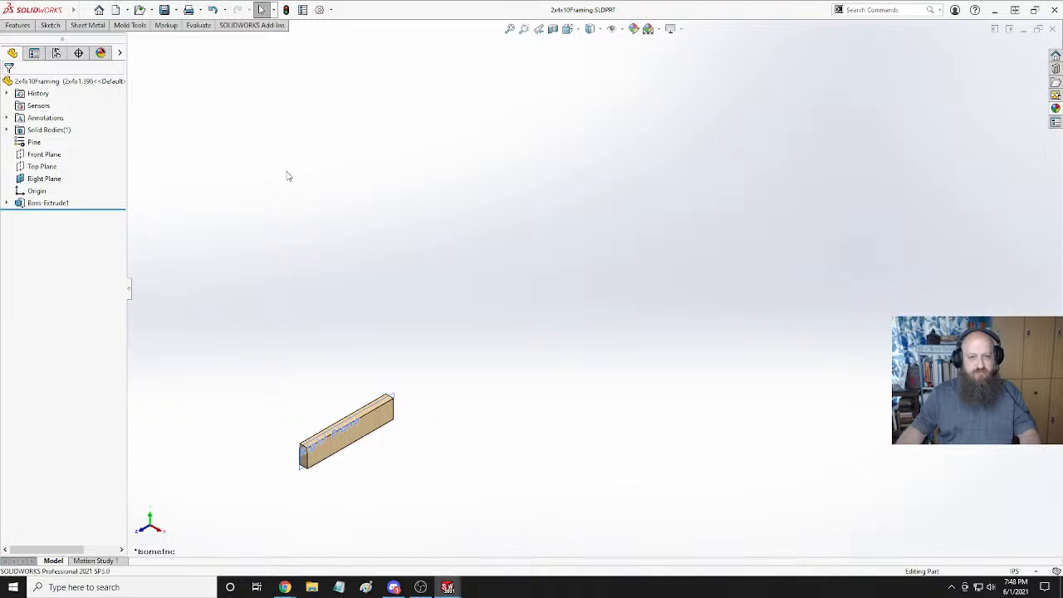
In the RightWallSubAss assembly, copy bottom plate 2x4x10Framing<1> and switch the copy to the 2x4x1.396 configuration.
key(ctrl+Tab)
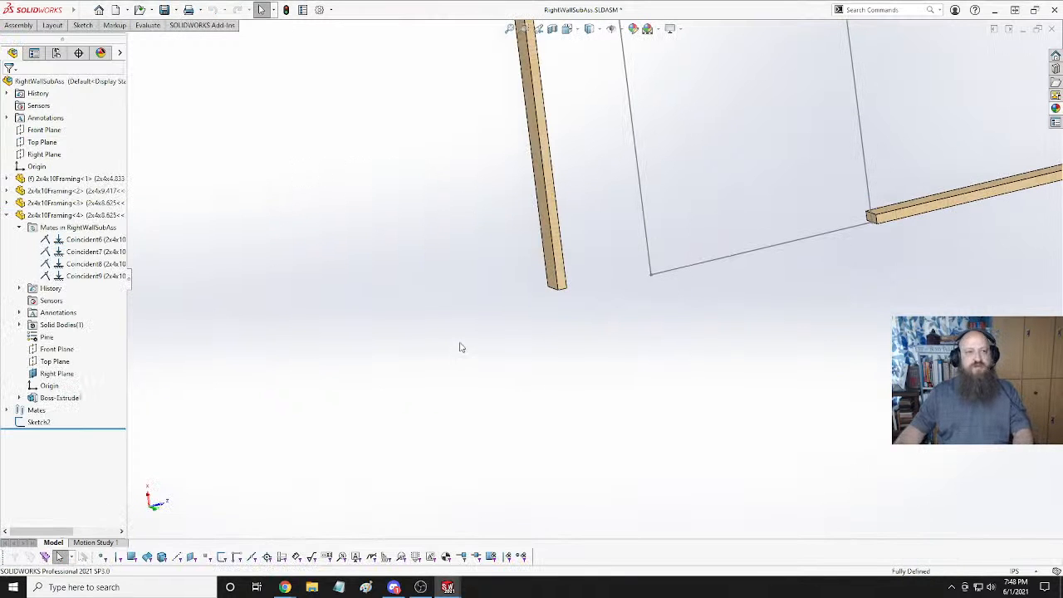
key(Left)
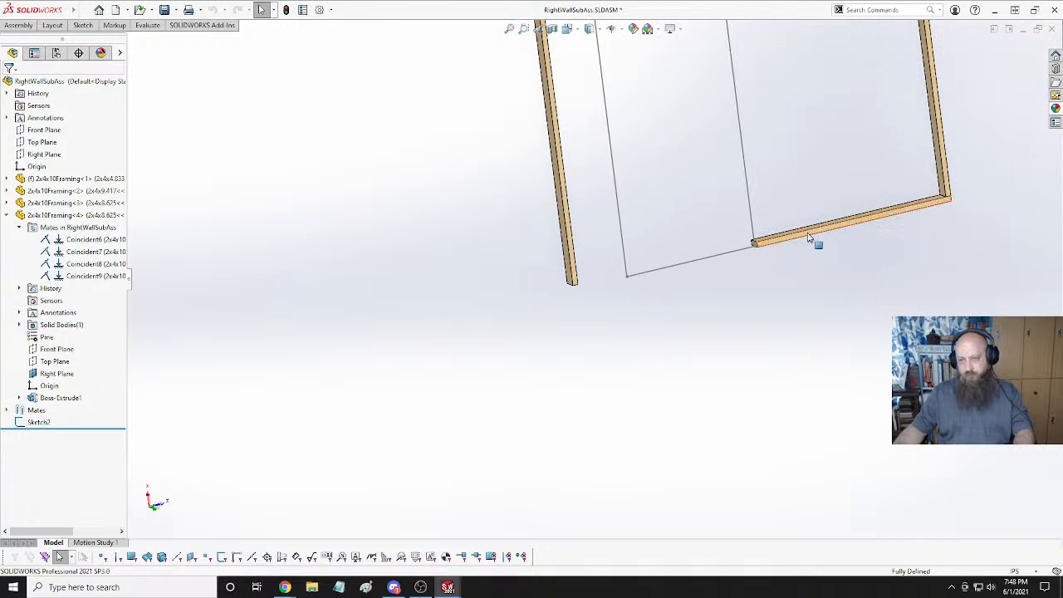
ctrl+drag(812, 240, 617, 391)
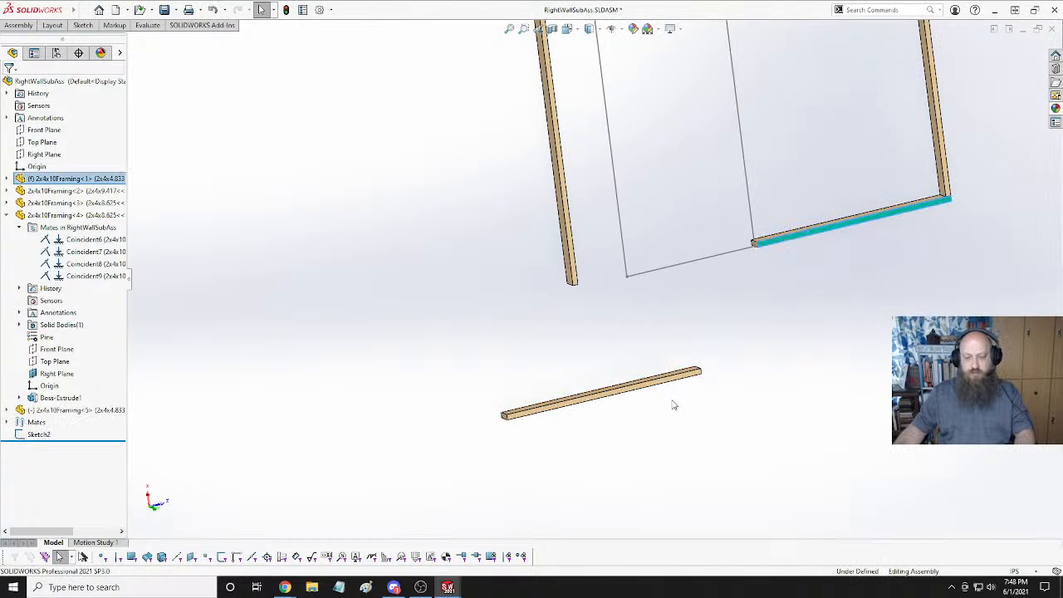
key(Left)
key(Left)
click(617, 390)
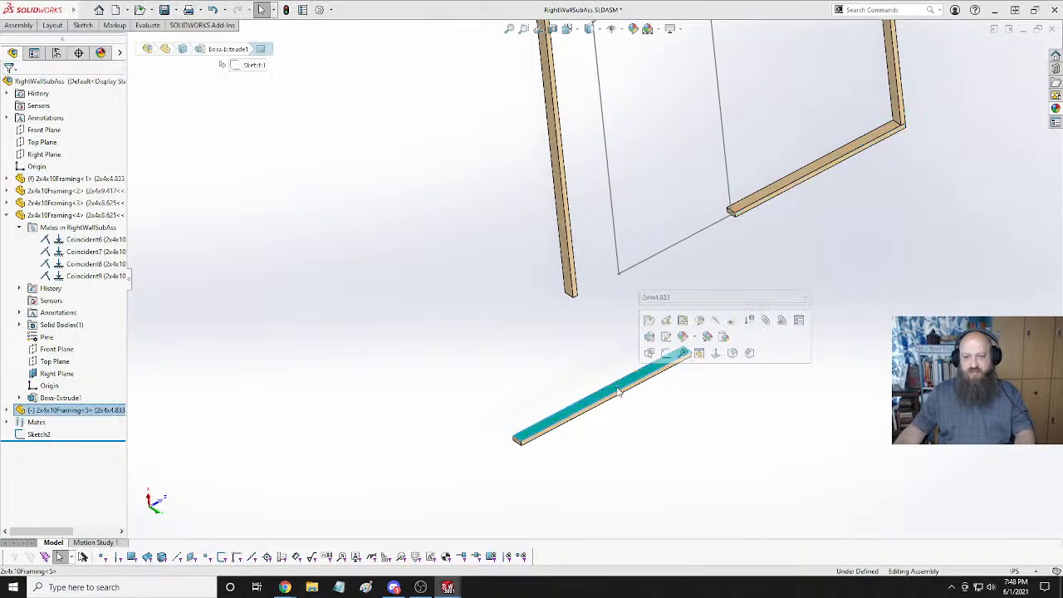
click(720, 297)
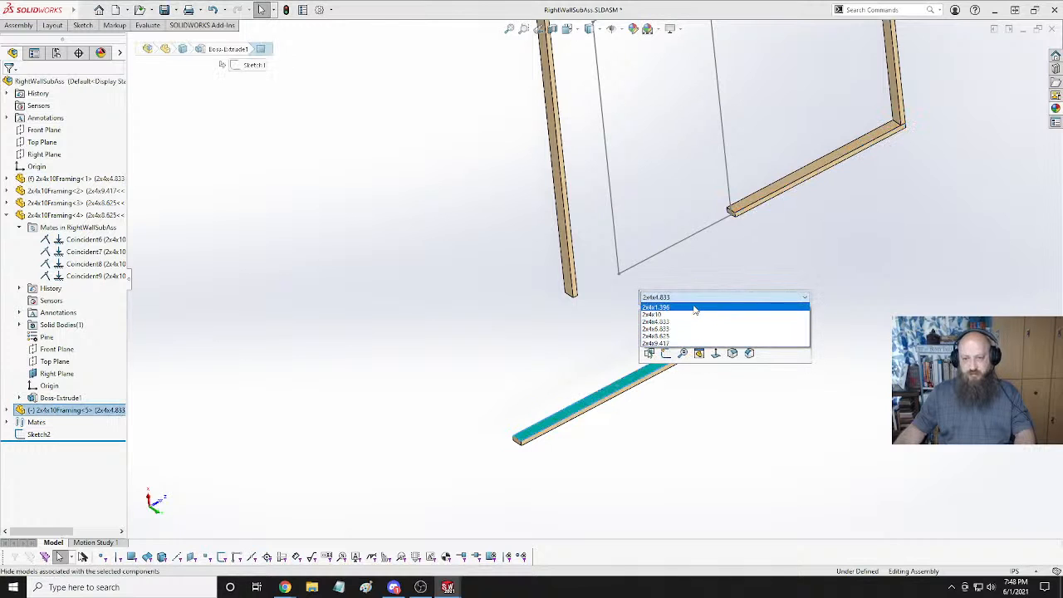
click(695, 308)
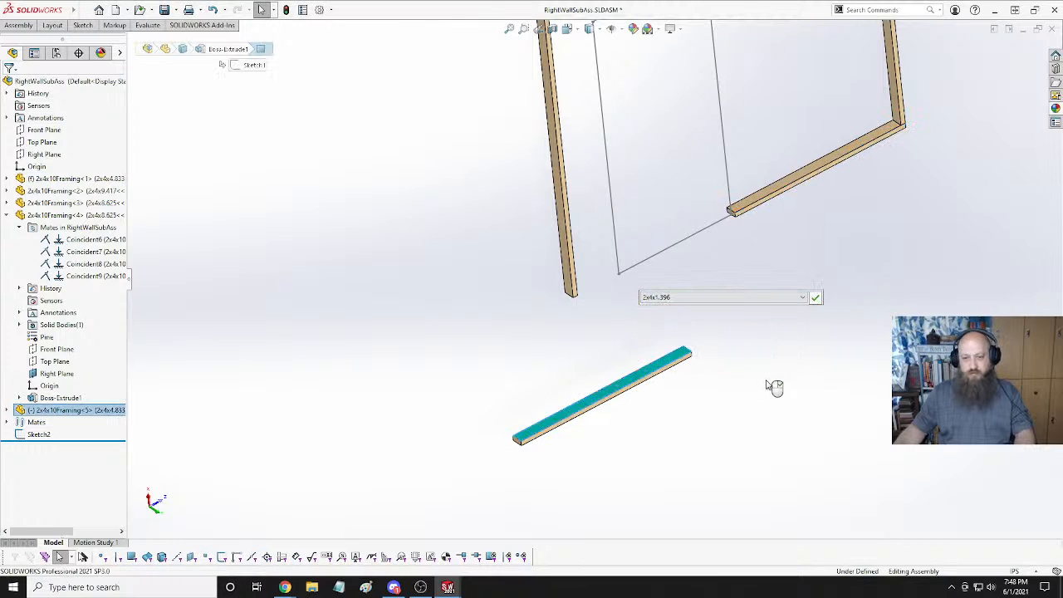
click(816, 299)
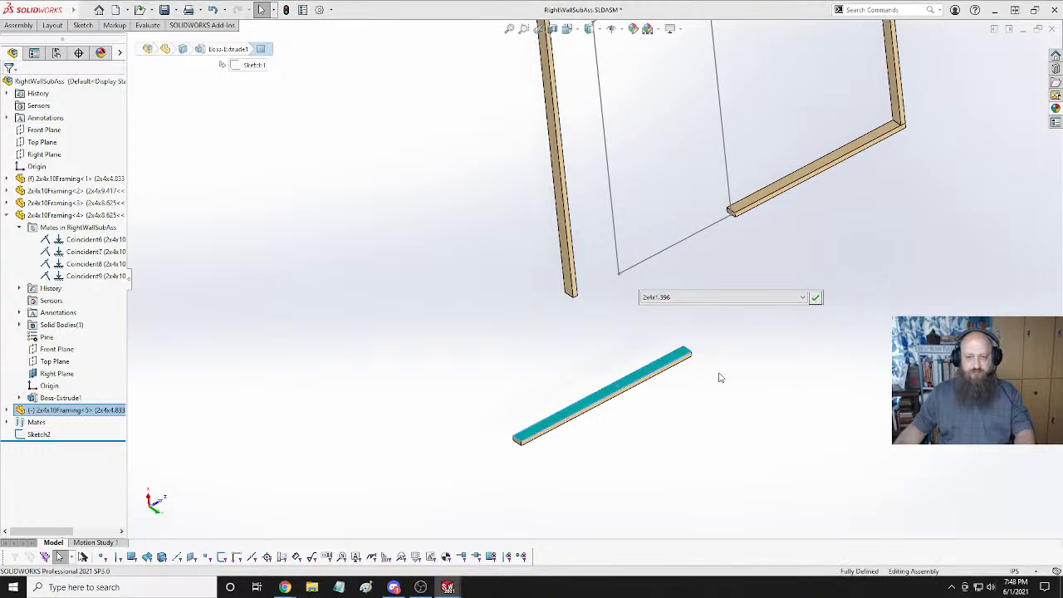
Mate the short plate beneath stud 2x4x10Framing<4> with three coincident mates, aligning its top, end and side faces with the stud.
scroll(562, 351, up, 6)
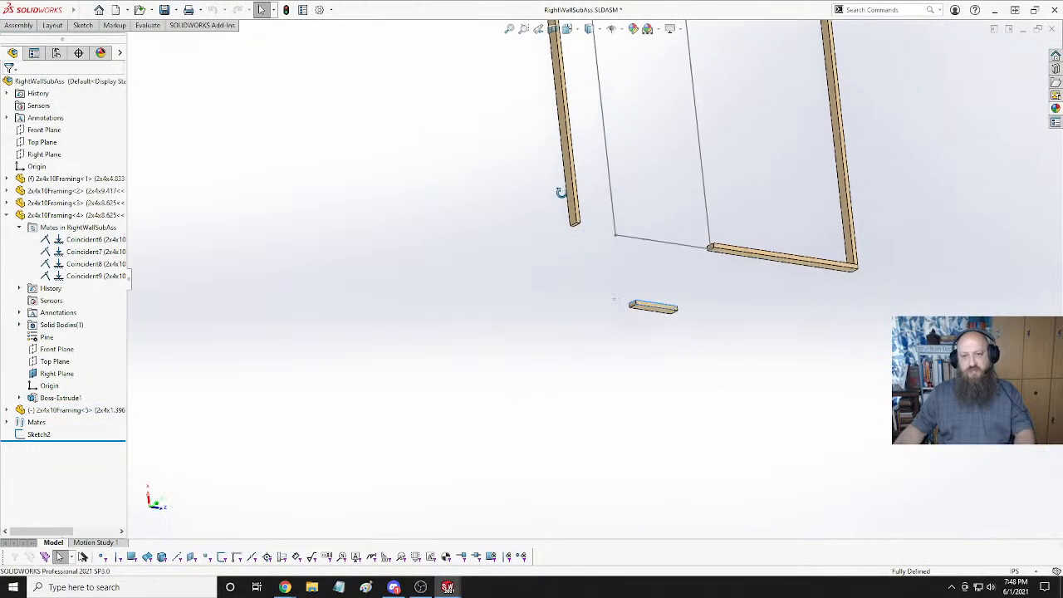
scroll(615, 216, down, 5)
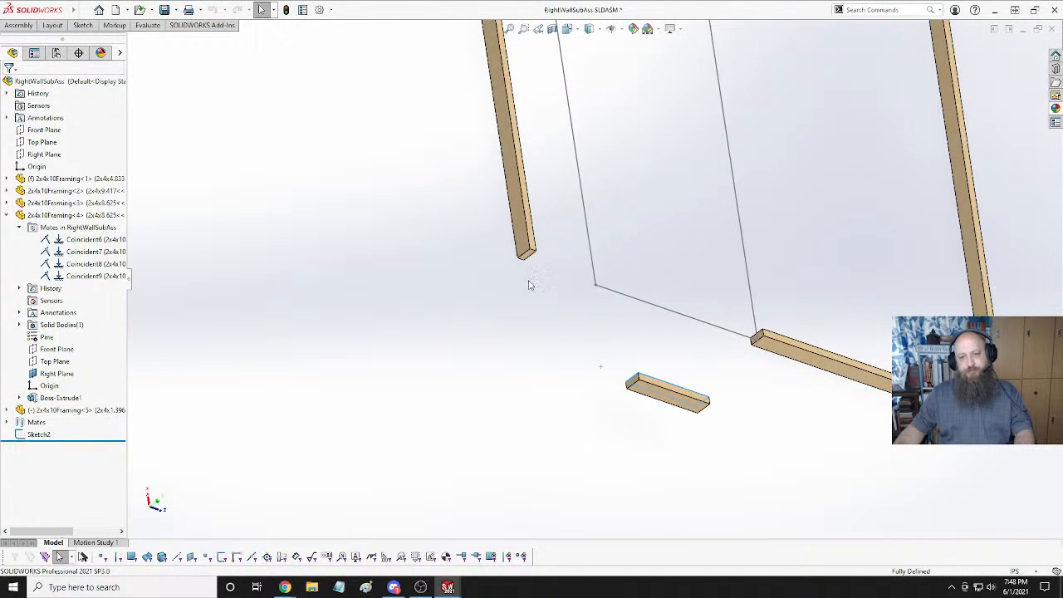
ctrl+click(528, 255)
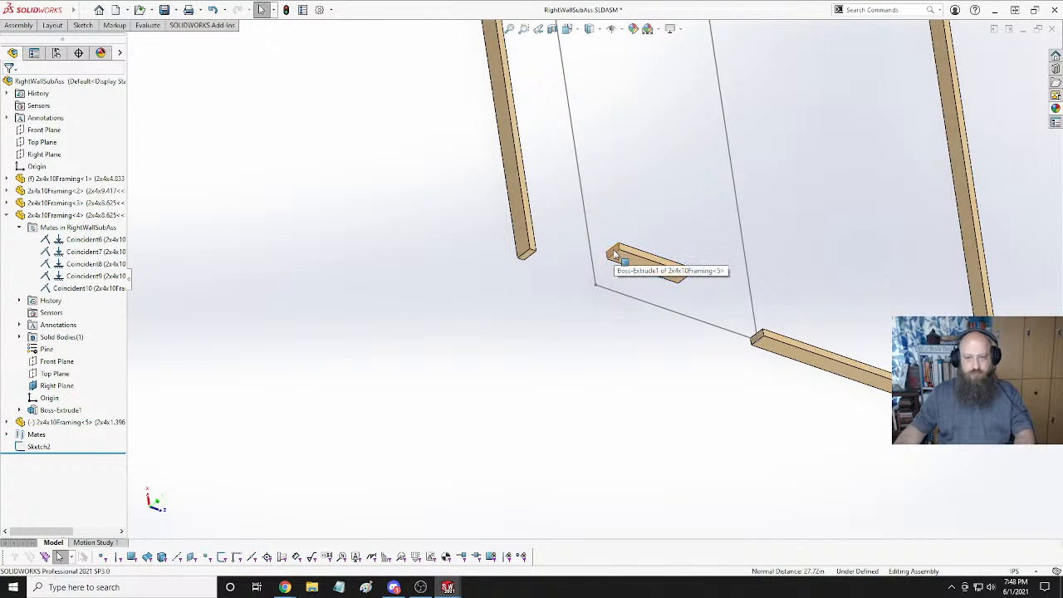
click(613, 253)
ctrl+click(523, 252)
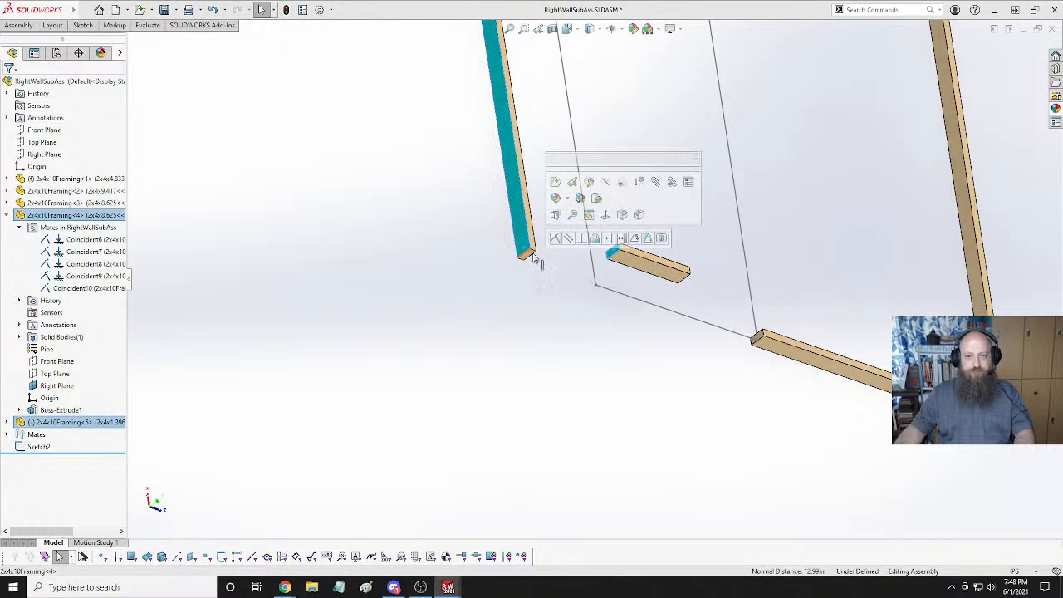
click(557, 239)
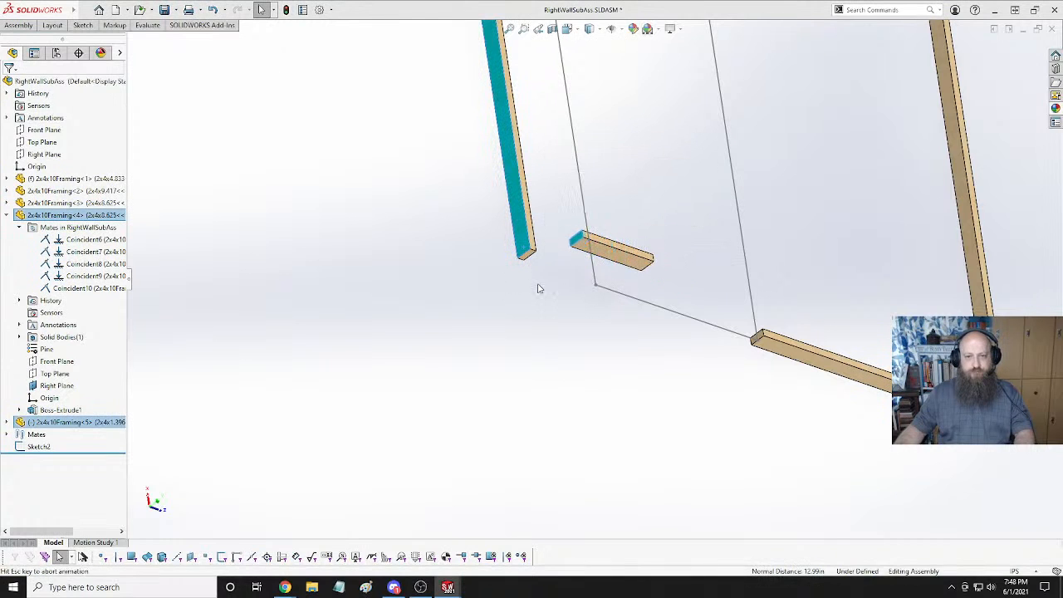
click(574, 239)
ctrl+click(533, 246)
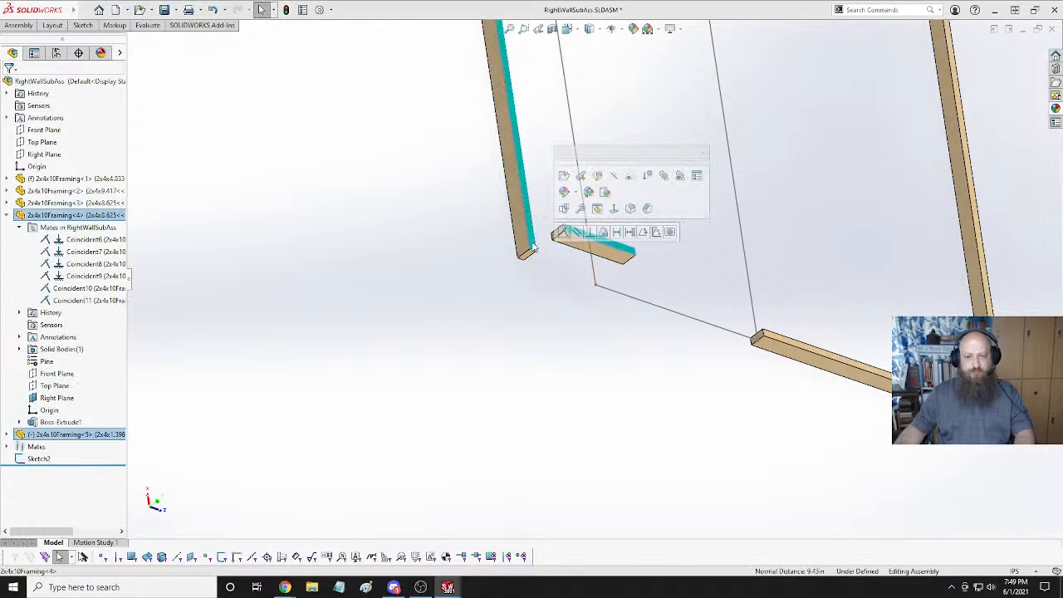
click(548, 287)
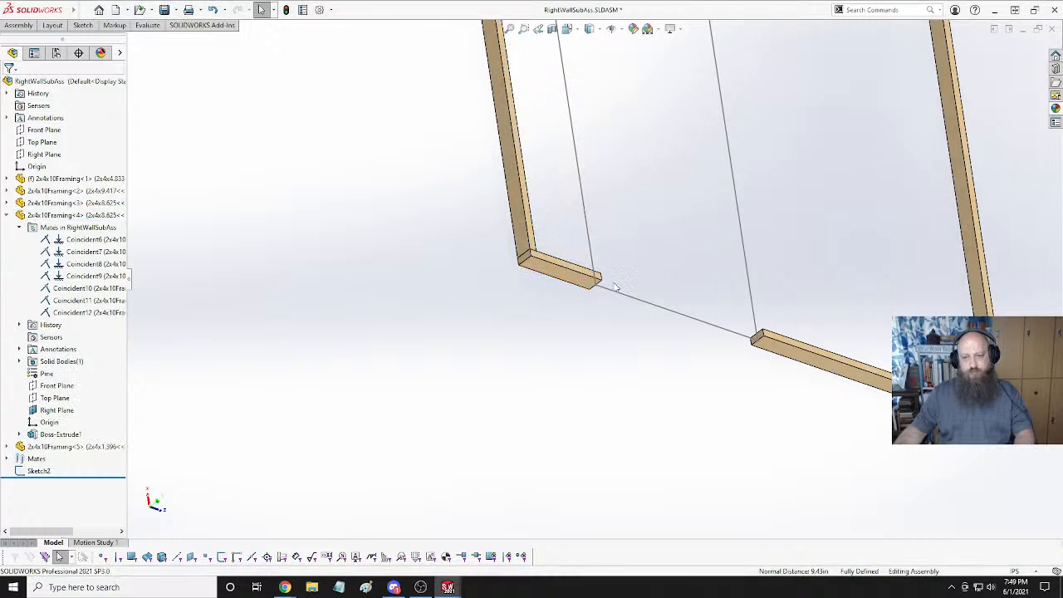
Copy the full-height stud at the far end of the longer bottom plate into the space beside the opening sketch.
middle_drag(615, 288, 549, 394)
scroll(733, 316, up, 5)
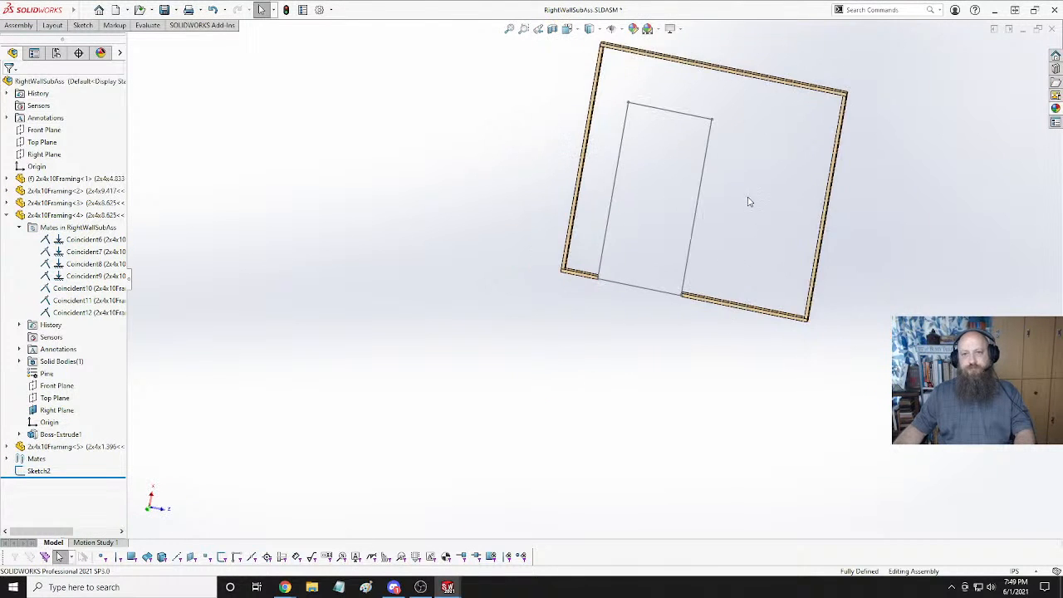
scroll(751, 202, down, 3)
mouse_move(710, 205)
middle_down()
mouse_move(667, 147)
mouse_move(686, 214)
mouse_move(695, 209)
middle_up()
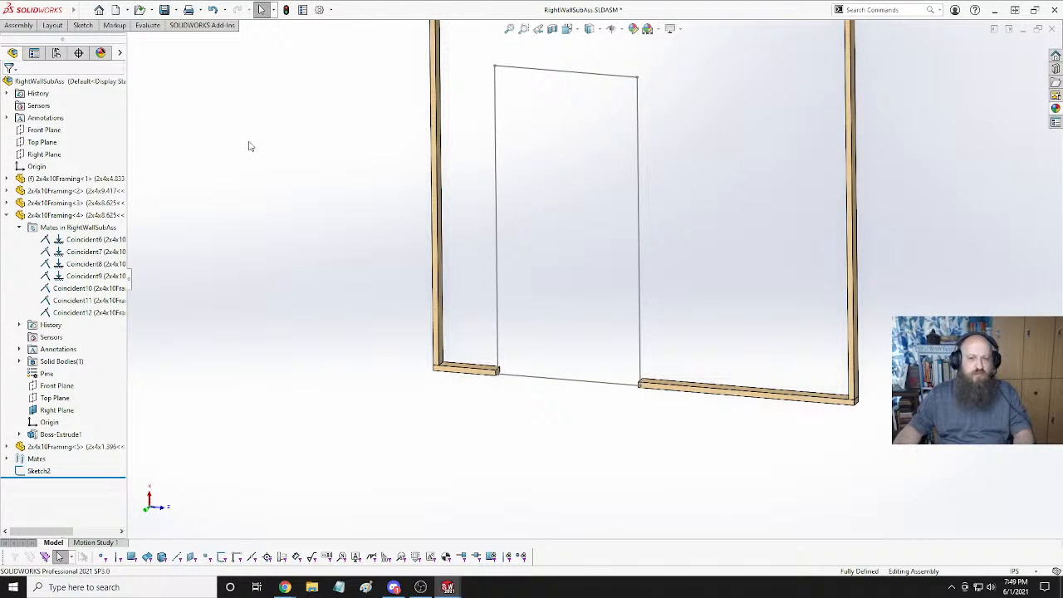
scroll(716, 156, up, 3)
scroll(772, 159, down, 4)
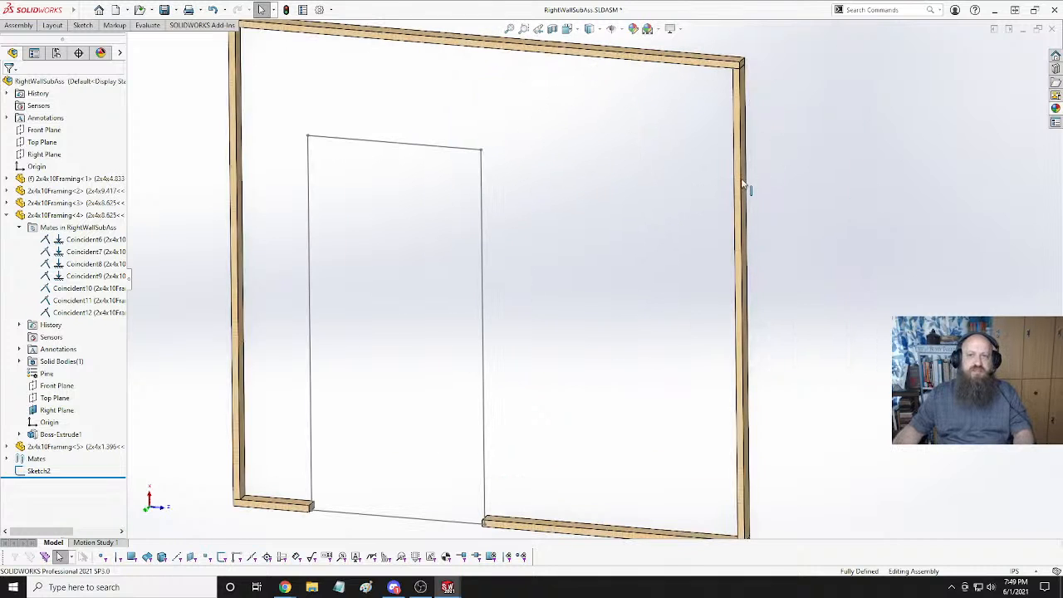
ctrl+drag(745, 215, 628, 232)
click(678, 231)
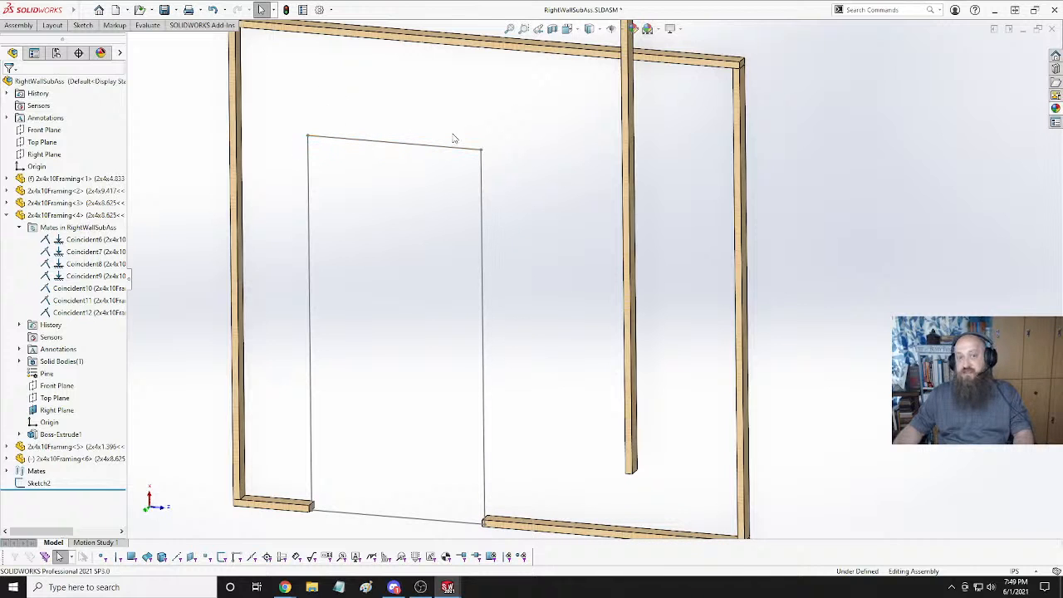
Switch the copied stud 2x4x10Framing<6> to the 2x4x6.833 configuration.
click(628, 148)
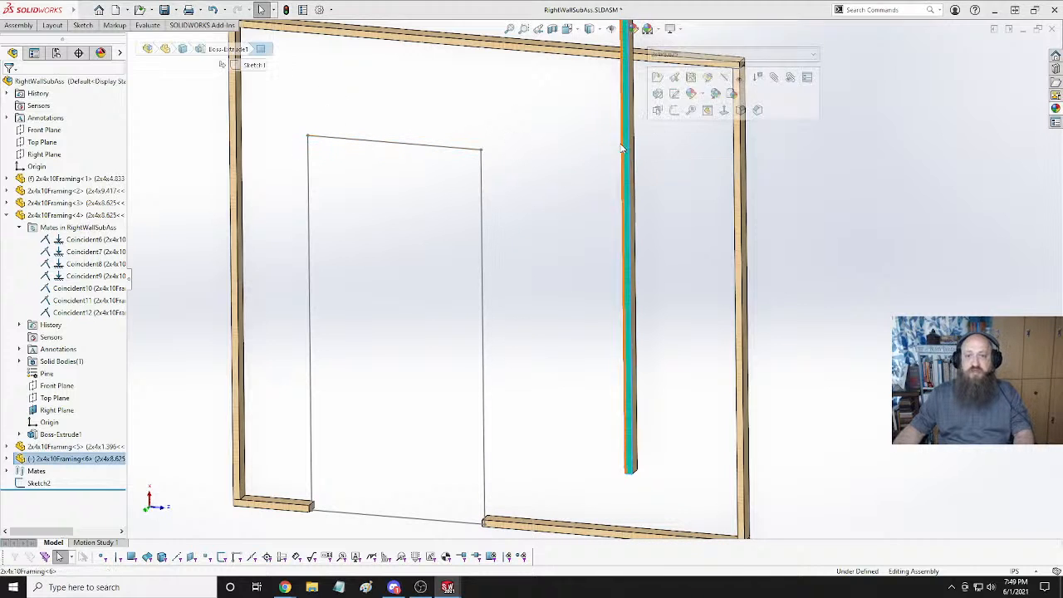
click(815, 55)
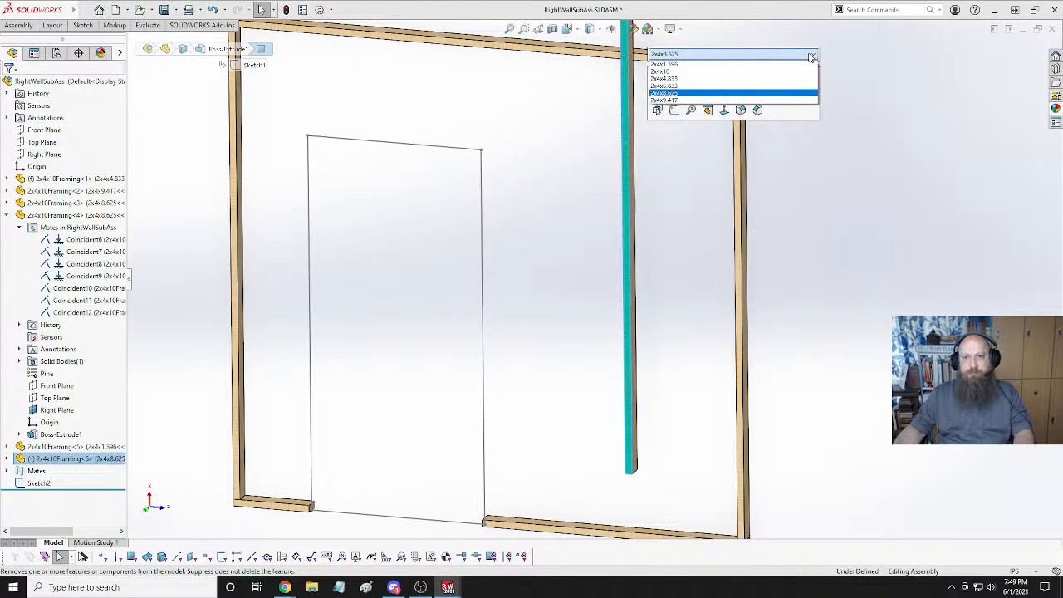
click(696, 86)
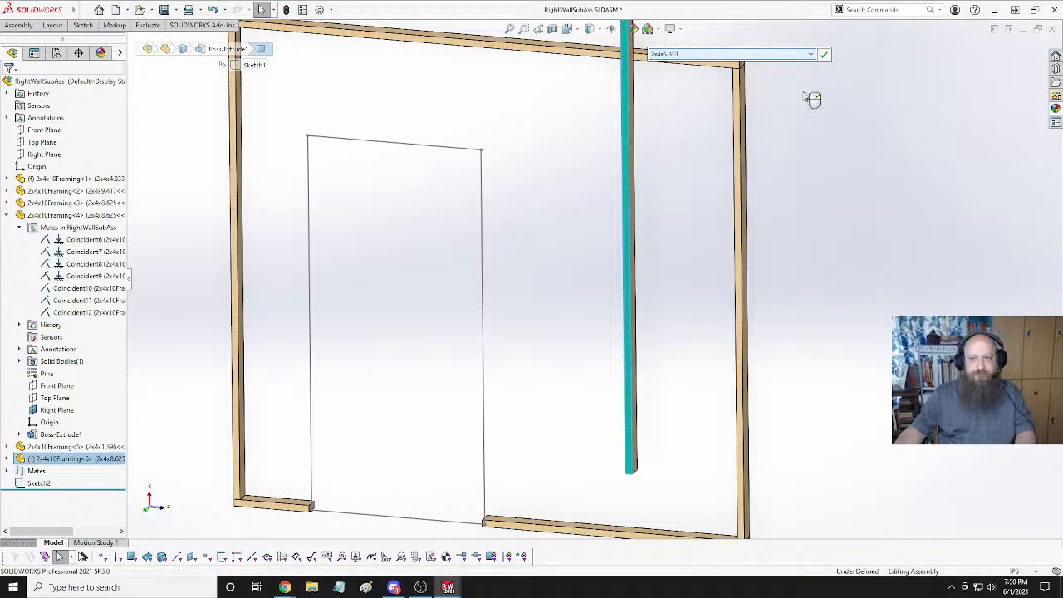
click(823, 55)
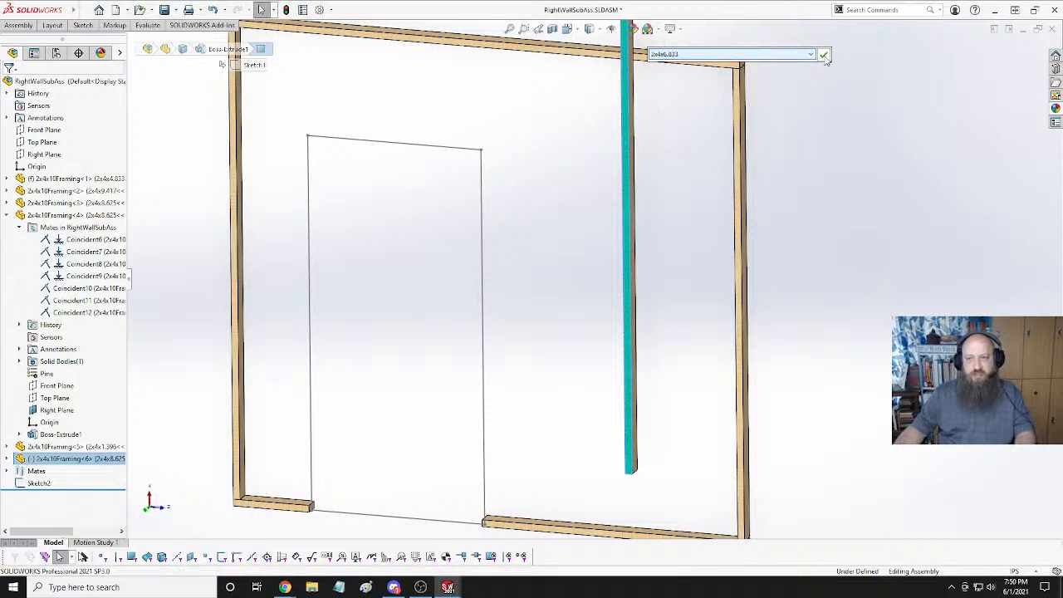
click(652, 314)
scroll(559, 346, down, 2)
scroll(570, 384, up, 5)
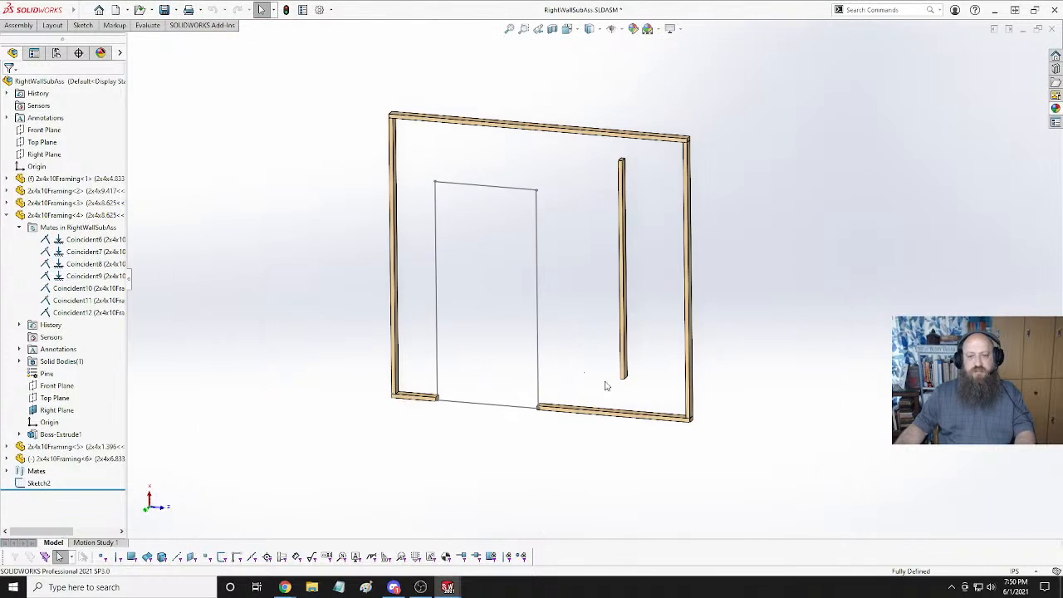
middle_drag(628, 415, 653, 376)
scroll(652, 376, up, 3)
scroll(601, 285, down, 8)
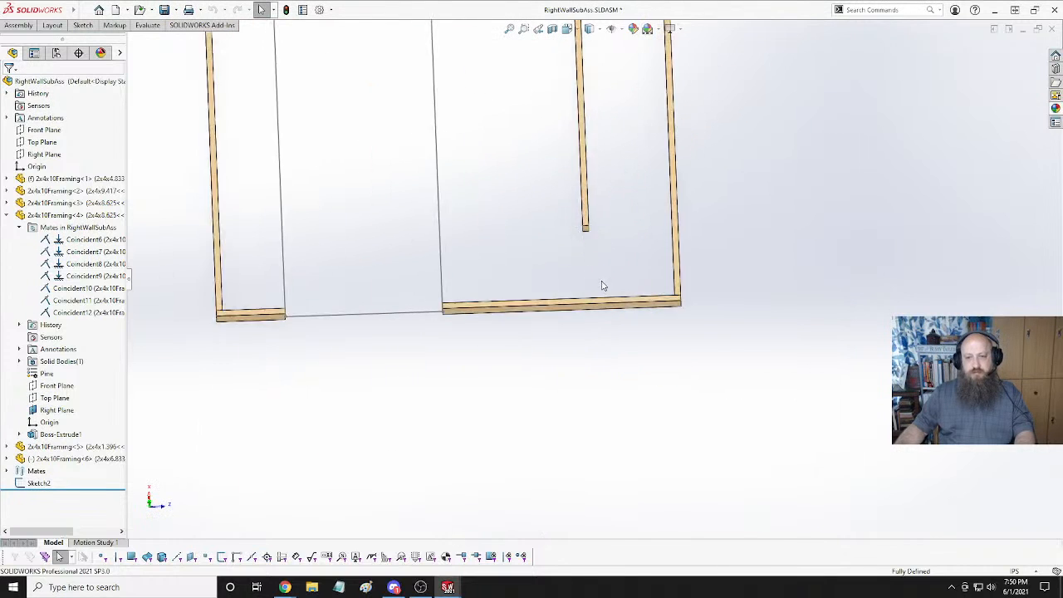
Mate the 2x4x6.833 stud's bottom end face coincident with the top face of the longer bottom plate.
click(571, 200)
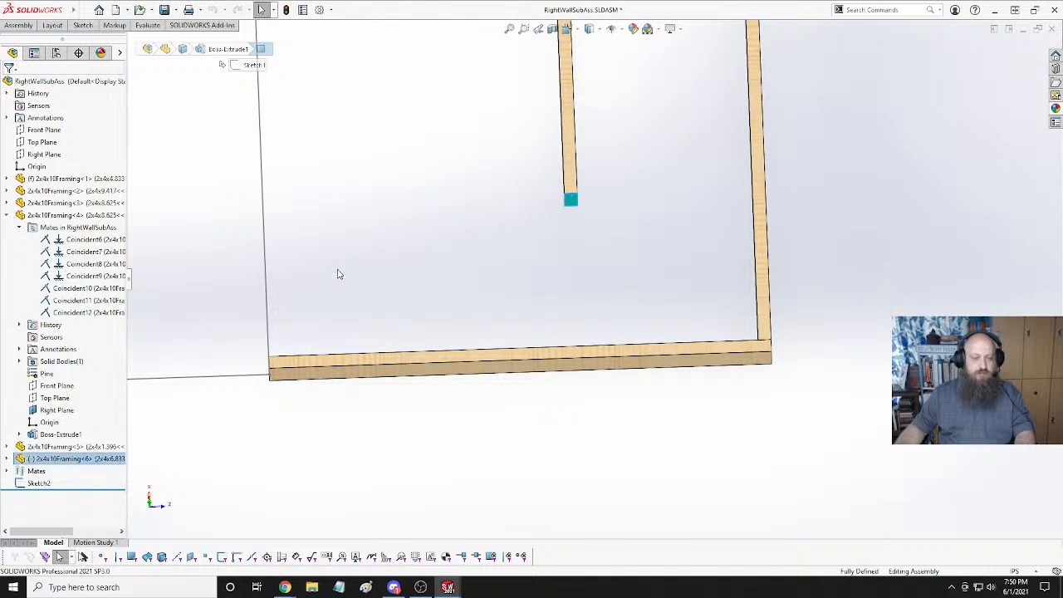
middle_drag(338, 275, 356, 317)
click(359, 318)
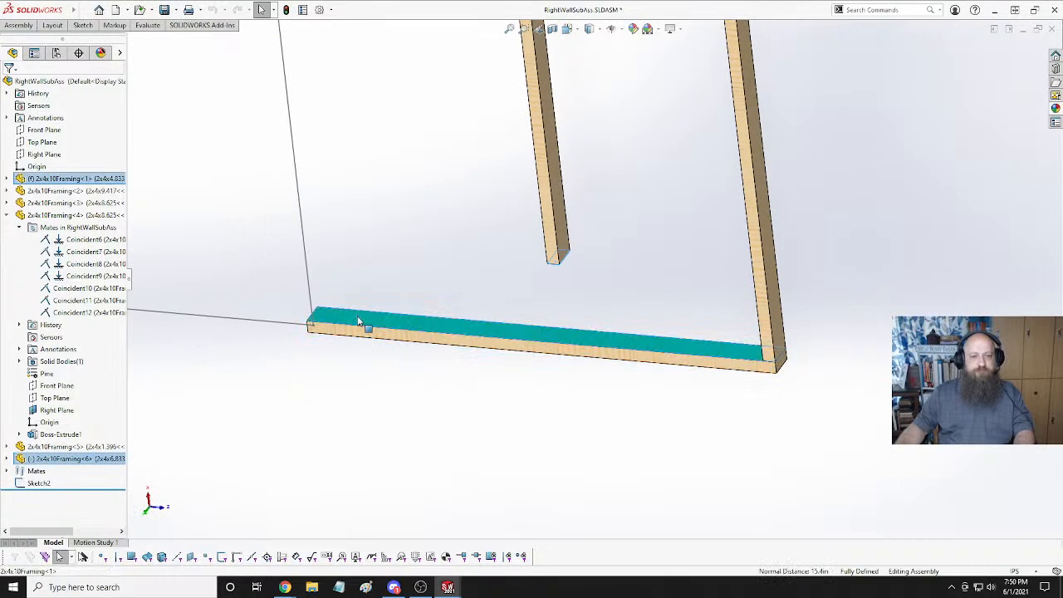
click(389, 308)
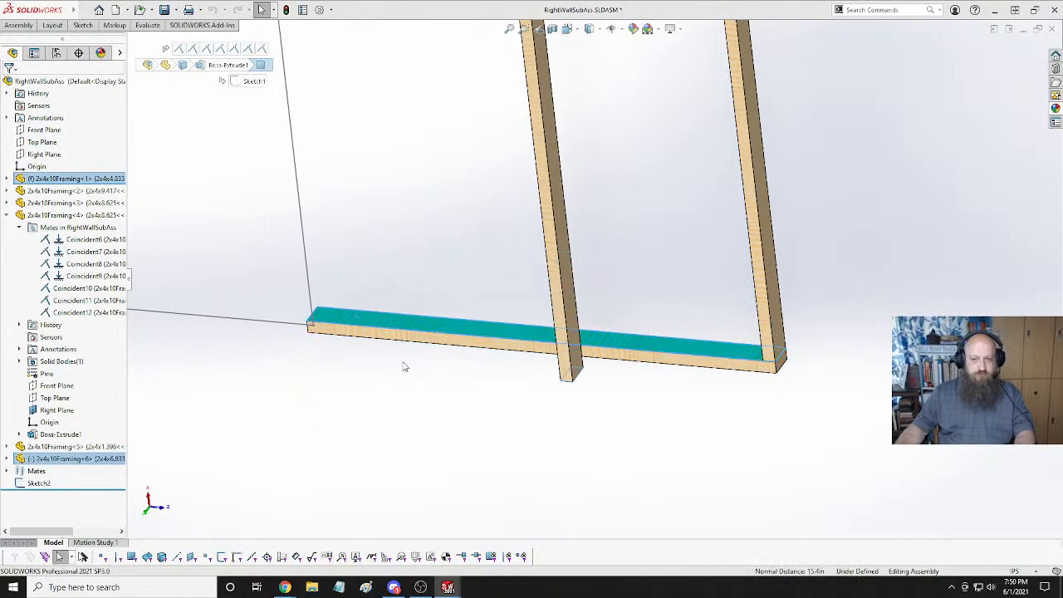
Add coincident mates aligning the stud's narrow face with the longer plate's edge face and its wide face with the plate's end at the opening.
click(407, 363)
click(563, 359)
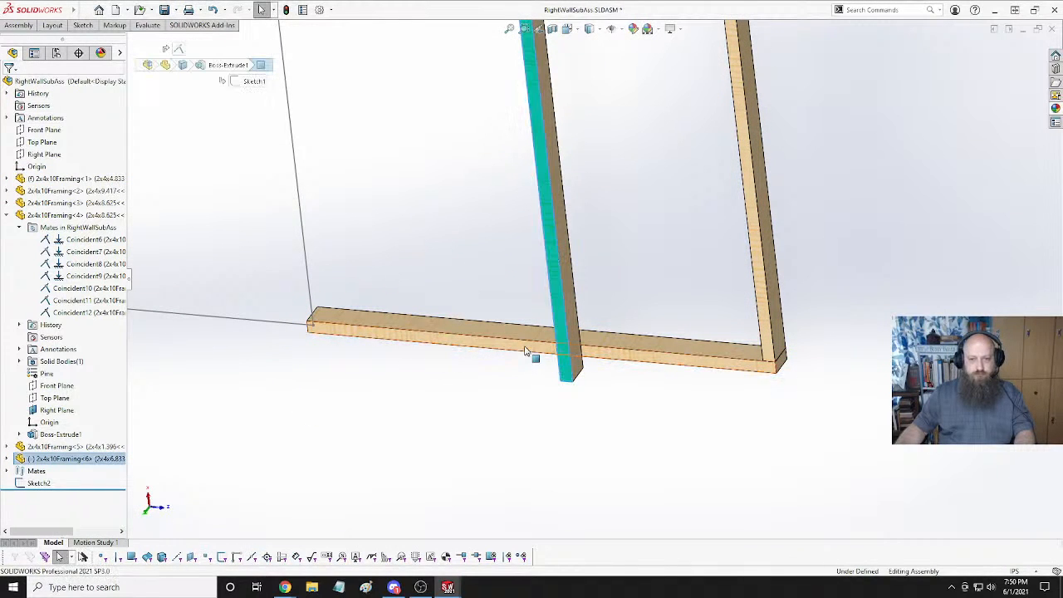
ctrl+click(552, 348)
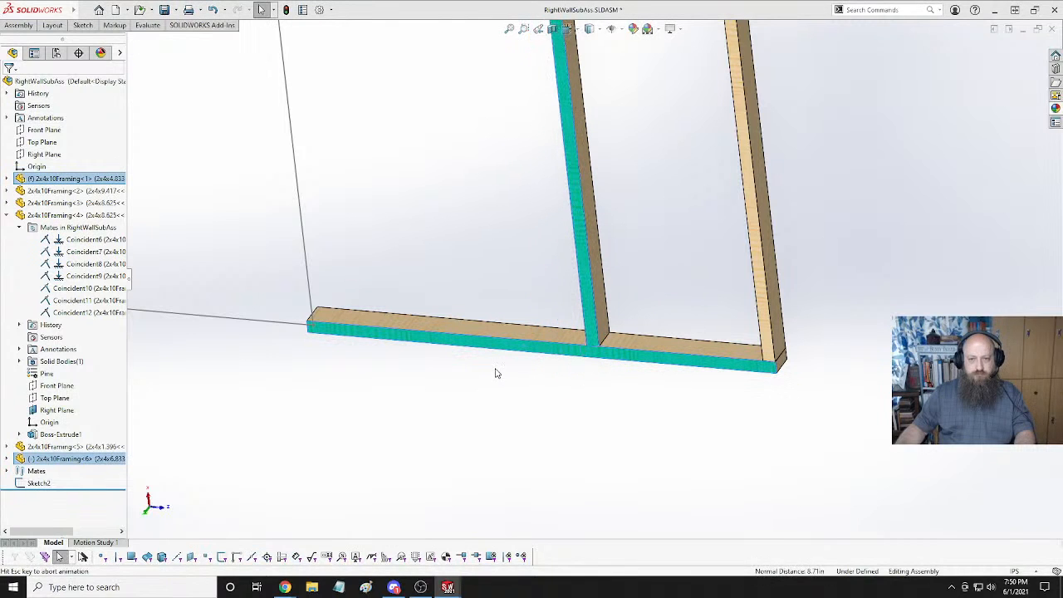
click(453, 304)
middle_drag(454, 304, 494, 215)
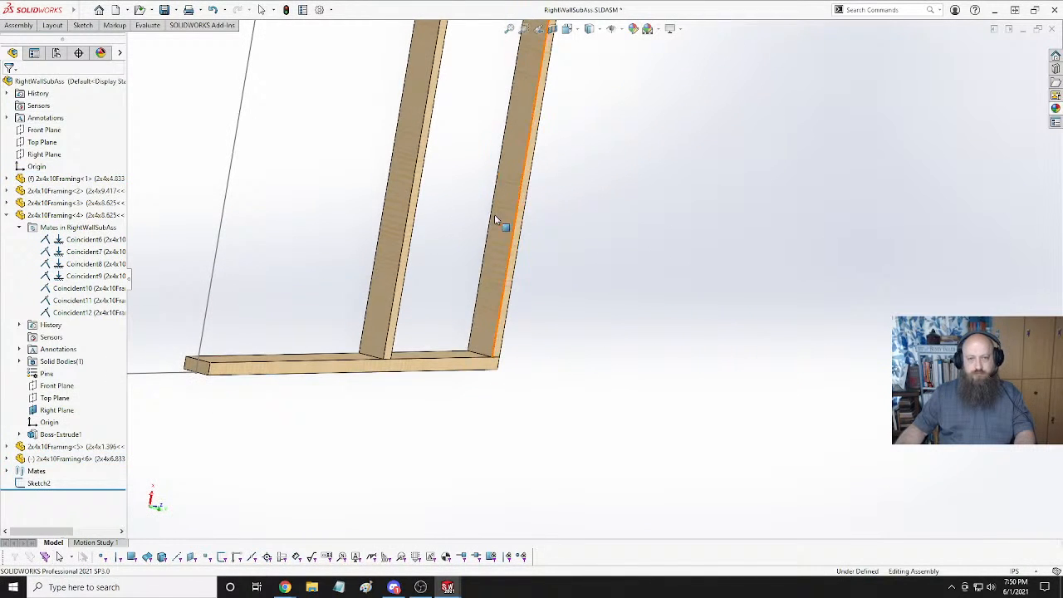
click(395, 247)
ctrl+click(207, 371)
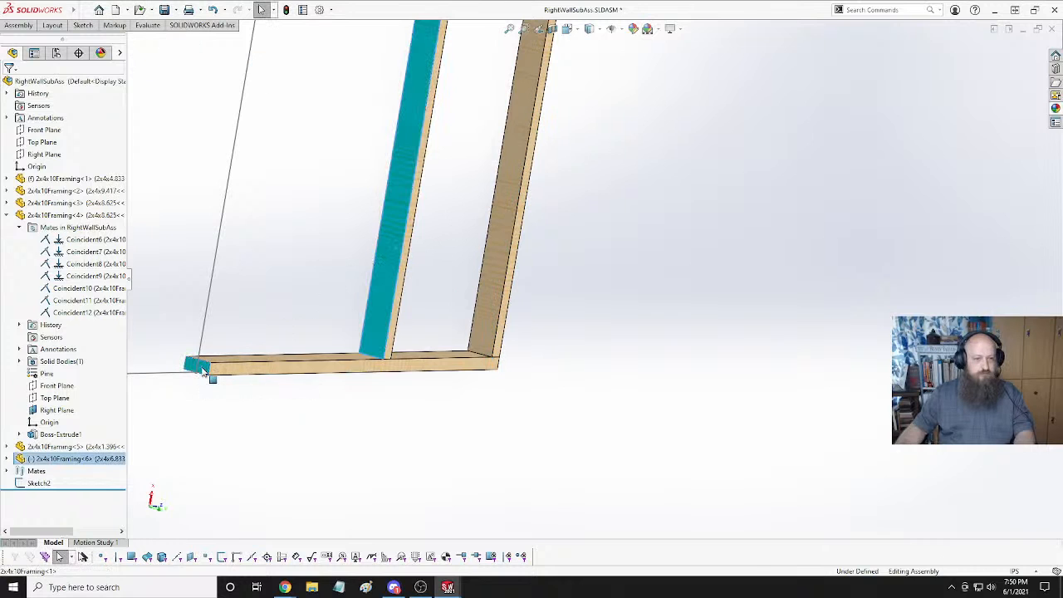
click(236, 358)
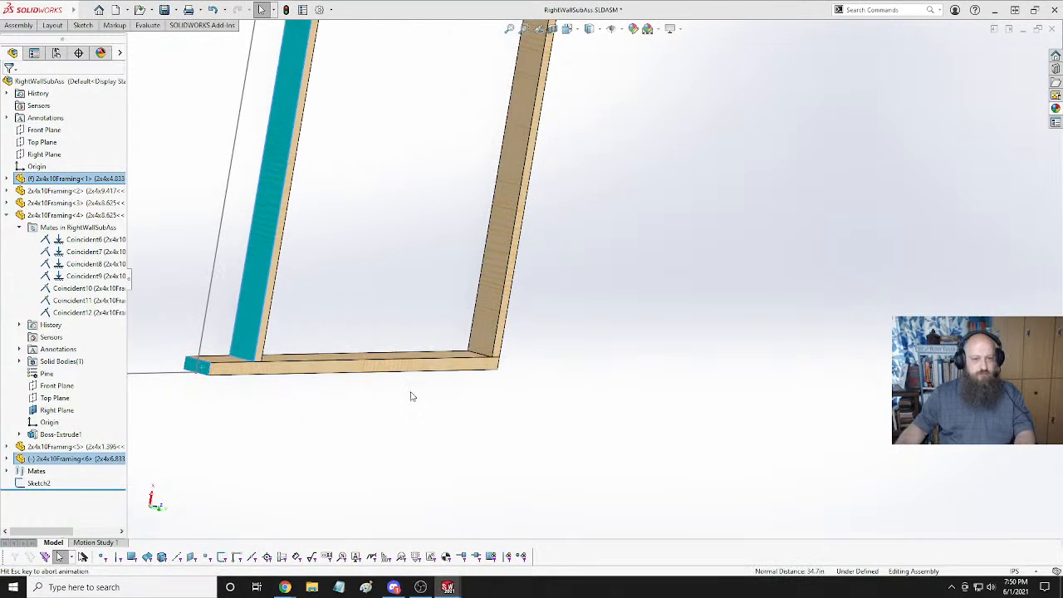
Copy the mated 2x4x6.833 stud into the space inside the opening sketch.
scroll(342, 261, up, 6)
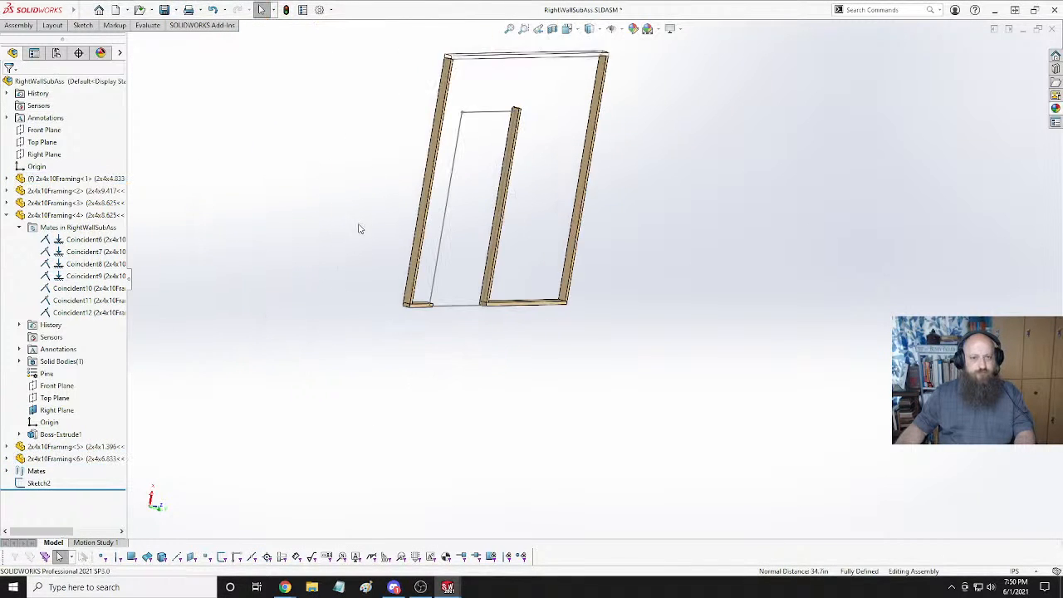
middle_drag(407, 144, 334, 122)
middle_drag(556, 247, 549, 201)
scroll(549, 201, down, 5)
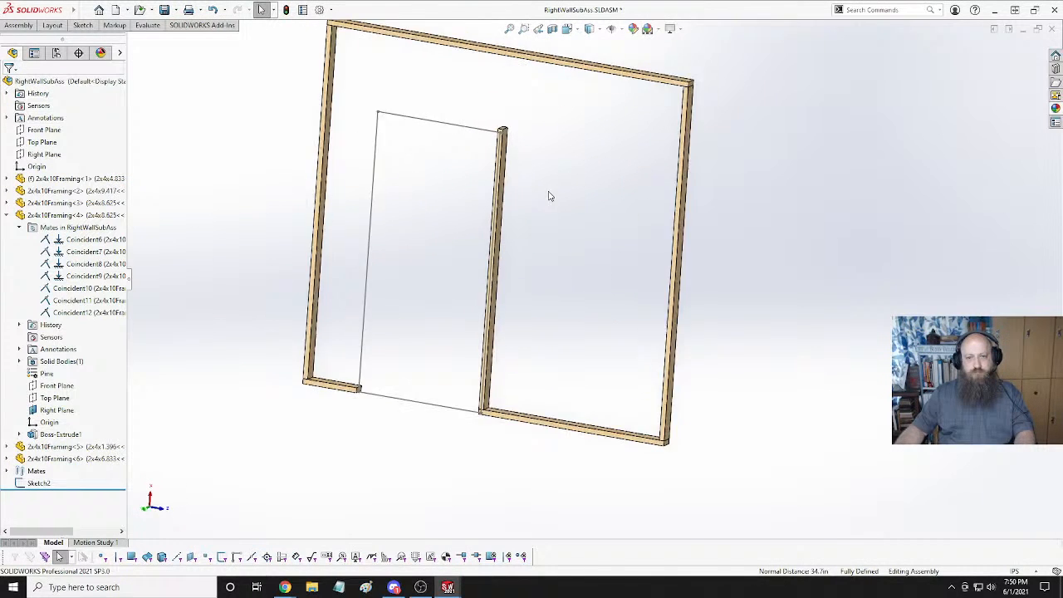
click(489, 260)
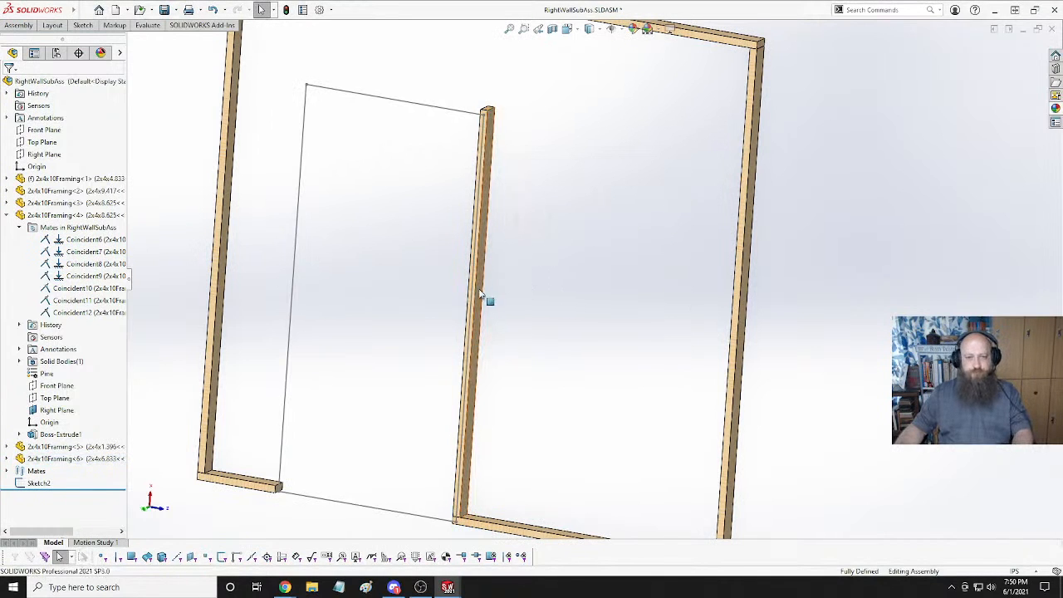
ctrl+drag(485, 309, 375, 269)
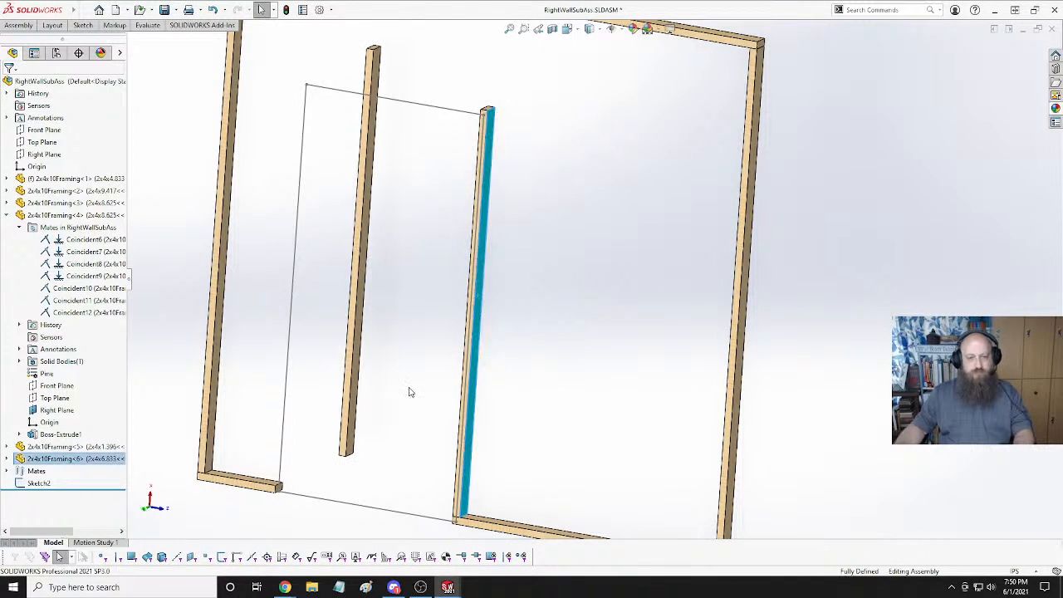
Mate the copied stud's bottom end face coincident with the top face of the short bottom plate.
middle_drag(363, 450, 382, 373)
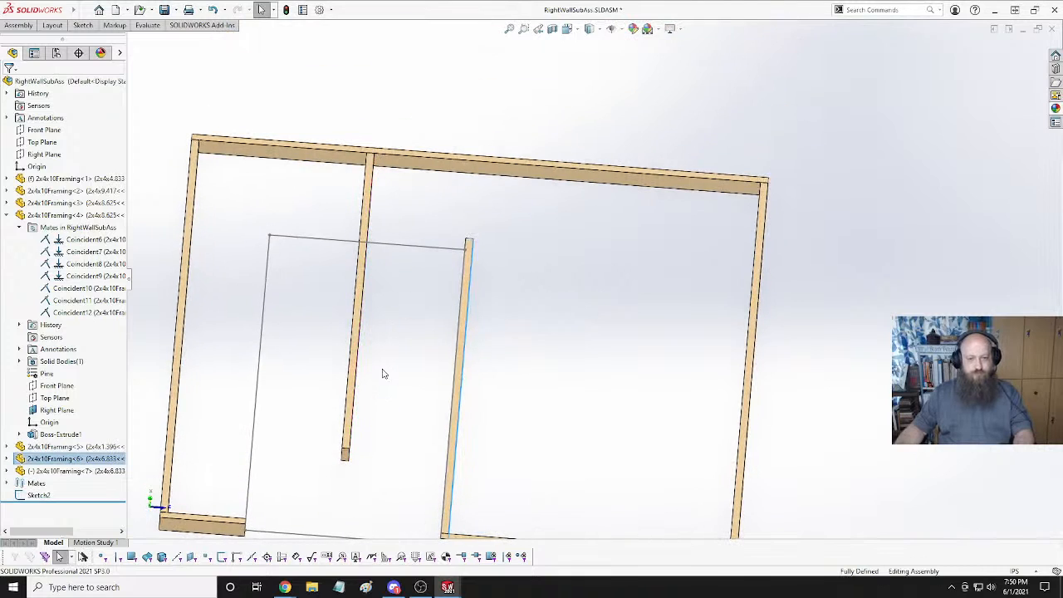
click(346, 454)
middle_drag(406, 333, 290, 506)
scroll(290, 505, up, 3)
scroll(398, 423, down, 8)
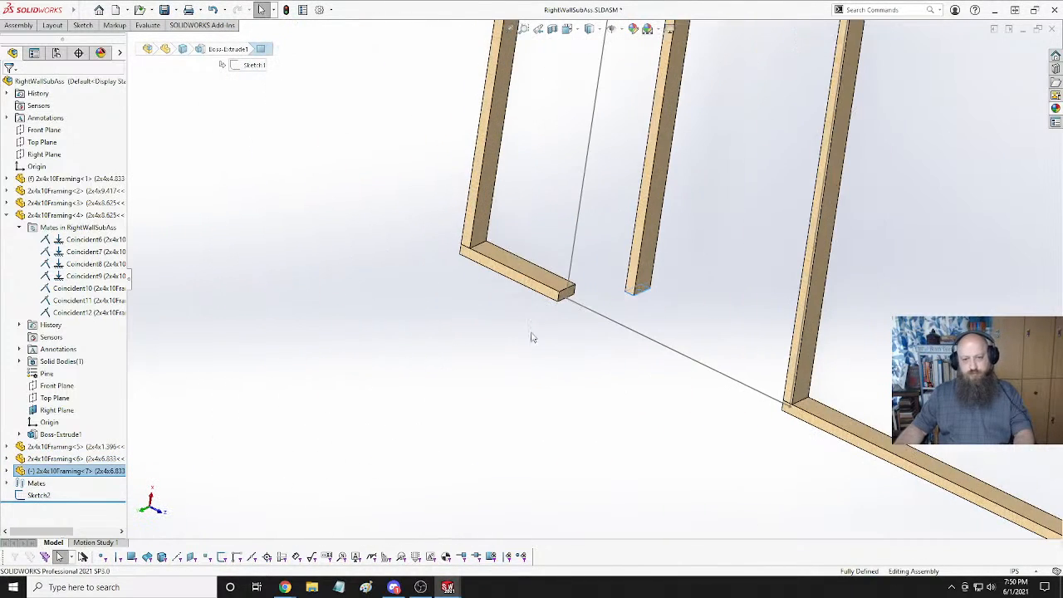
ctrl+click(544, 280)
click(574, 274)
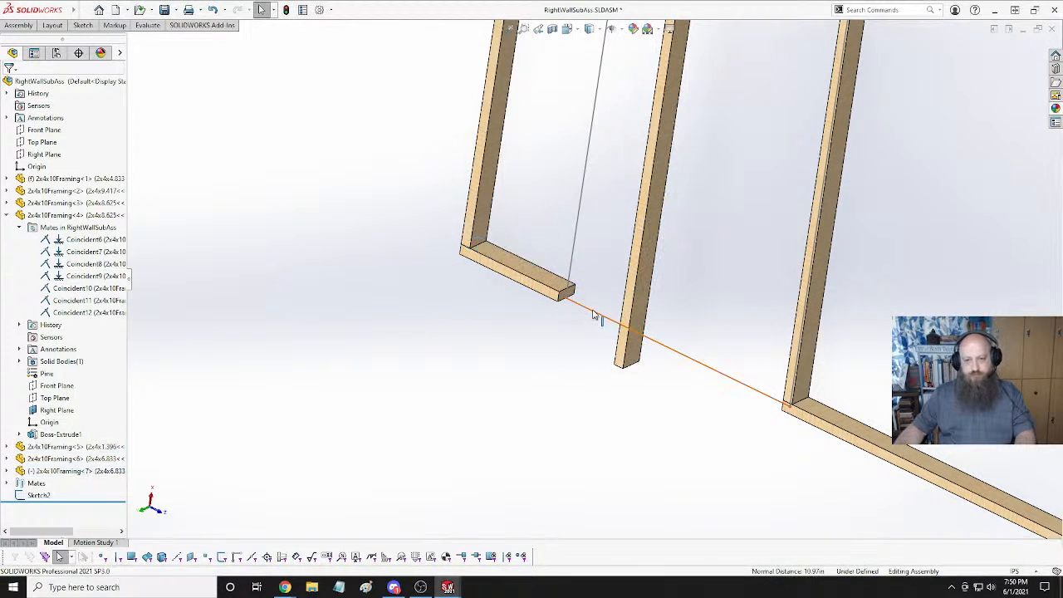
Add coincident mates aligning the copied stud's wide face with the short plate's end and its narrow face with the plate's edge face.
click(631, 356)
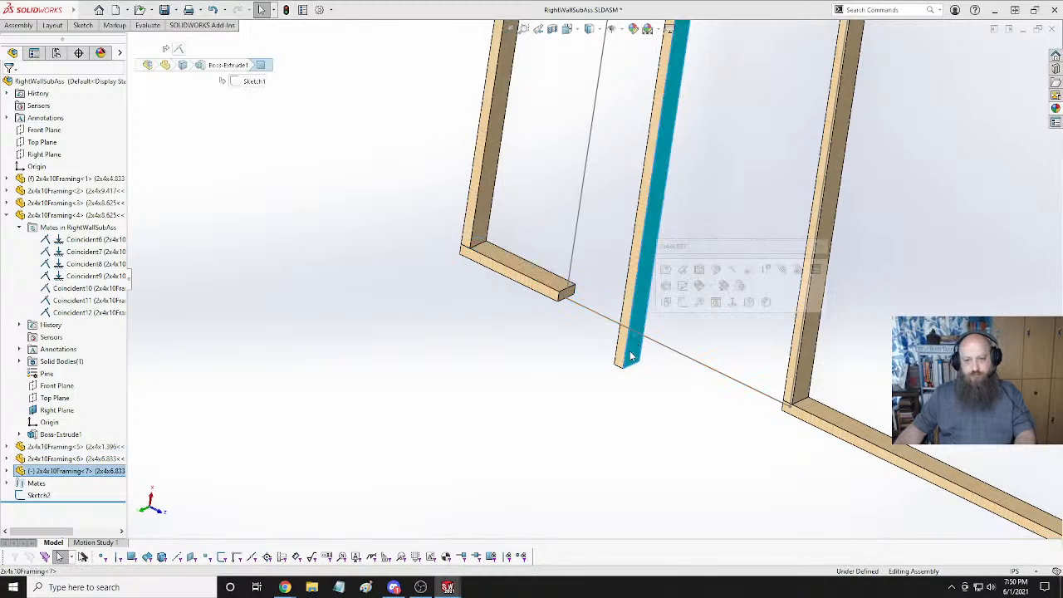
ctrl+click(570, 297)
click(609, 280)
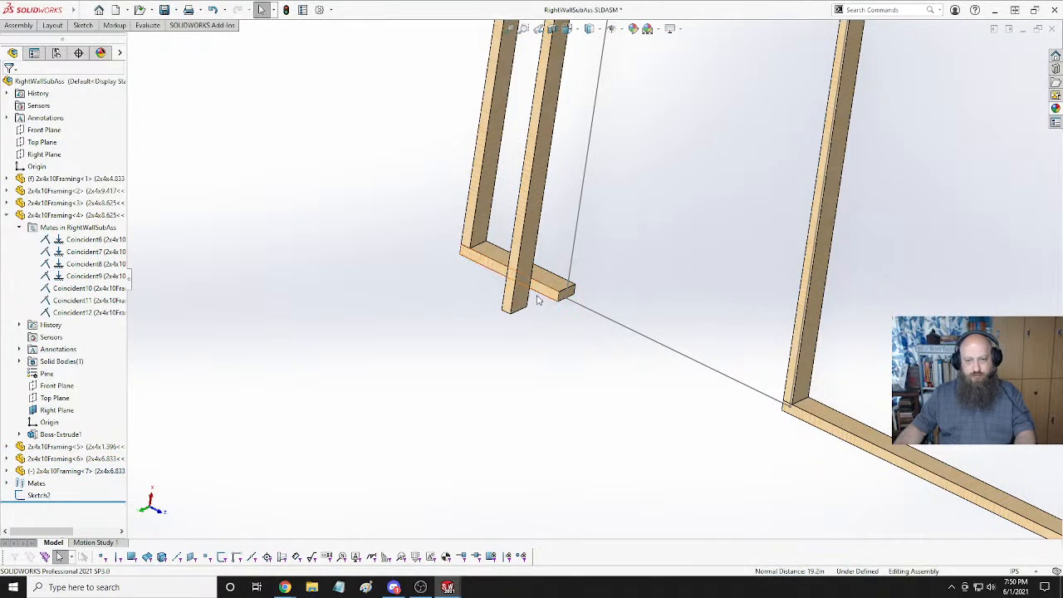
click(510, 303)
ctrl+click(550, 299)
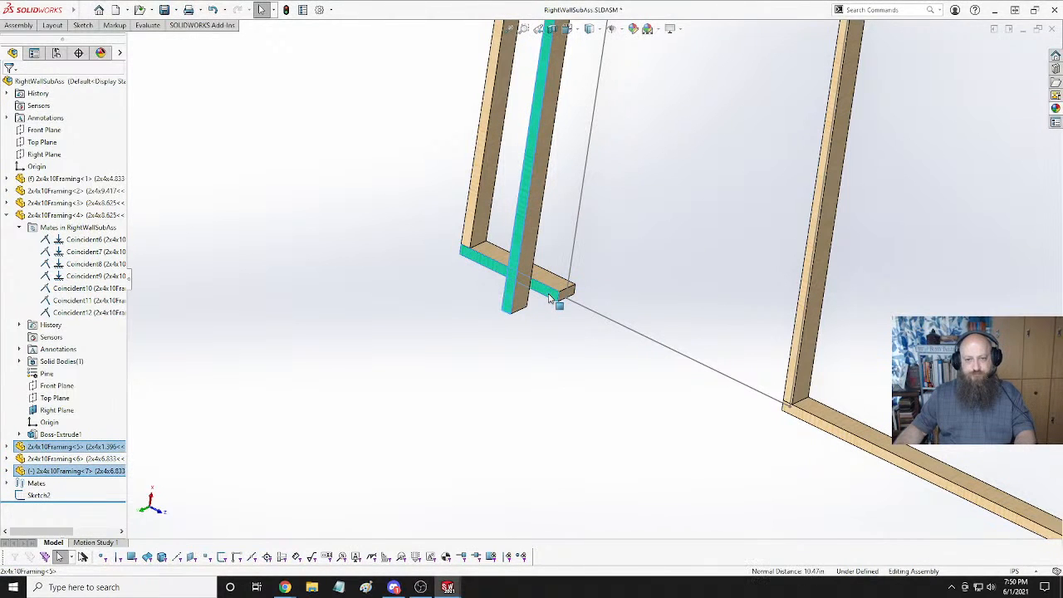
click(583, 287)
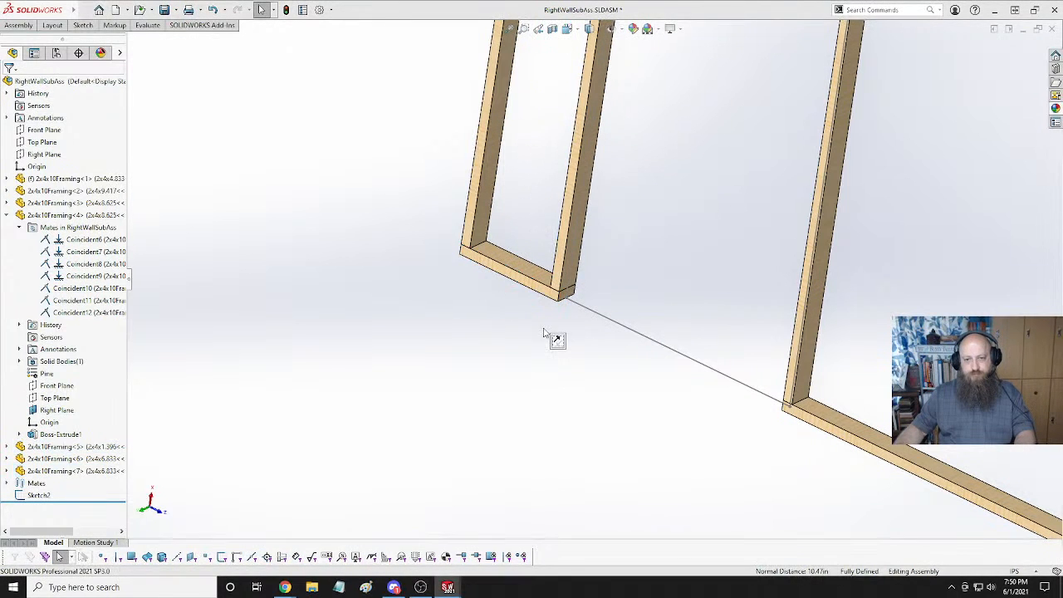
scroll(534, 327, down, 3)
middle_drag(534, 327, 691, 162)
scroll(451, 292, up, 3)
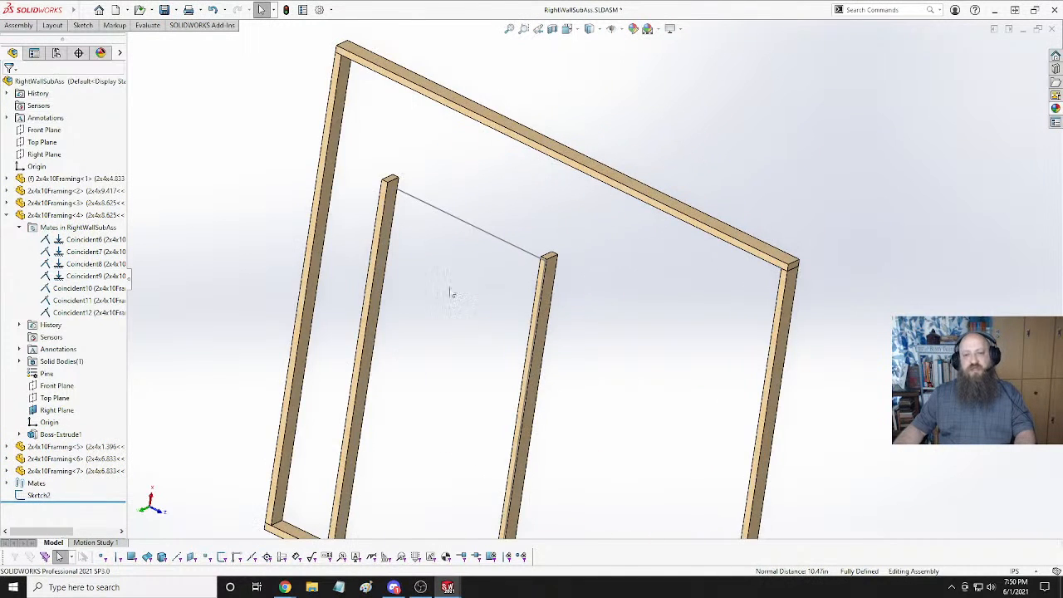
mouse_move(451, 292)
middle_down()
mouse_move(501, 206)
mouse_move(467, 297)
middle_up()
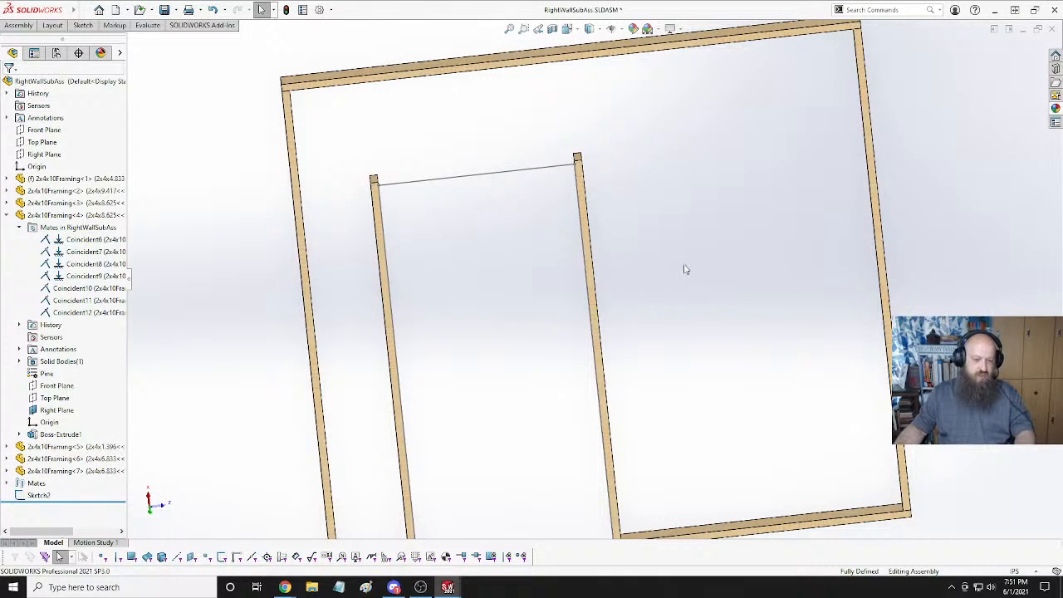
middle_drag(714, 250, 701, 278)
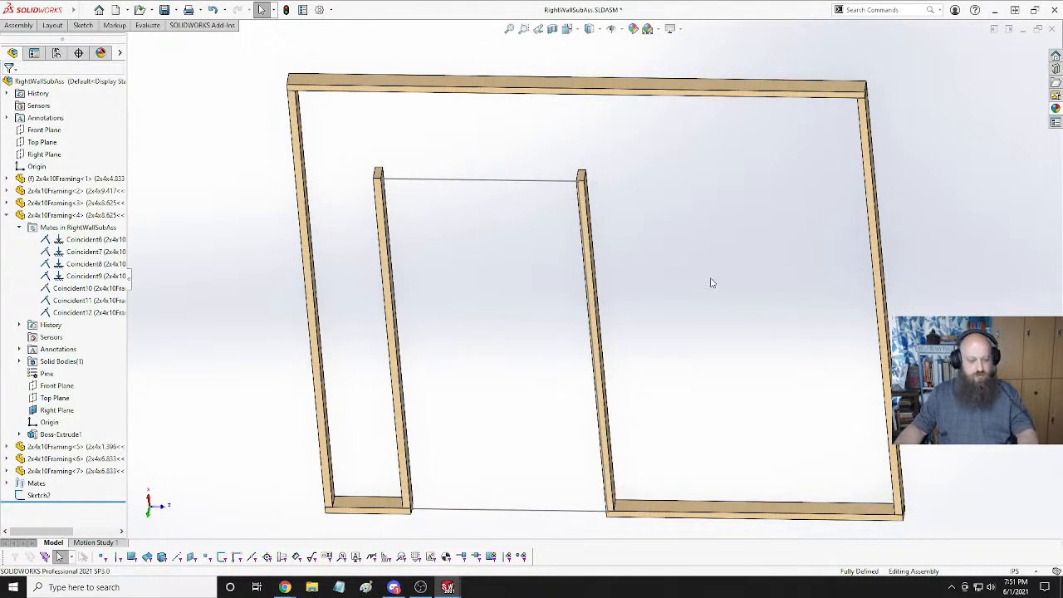
Switch to the 2x4x10Framing part and add a configuration named 2x4x3.188.
key(ctrl+Tab)
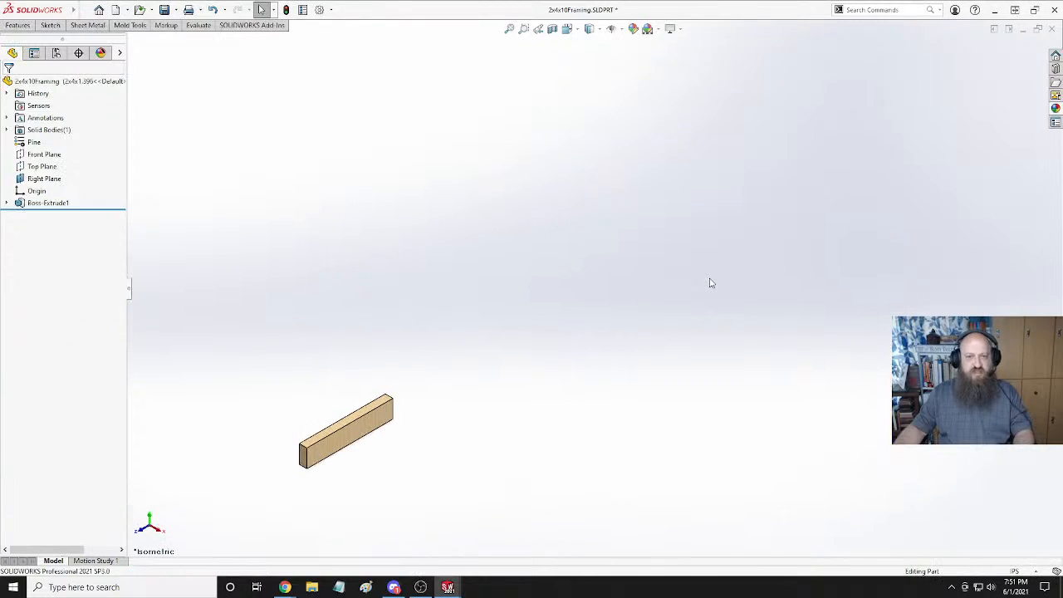
click(56, 53)
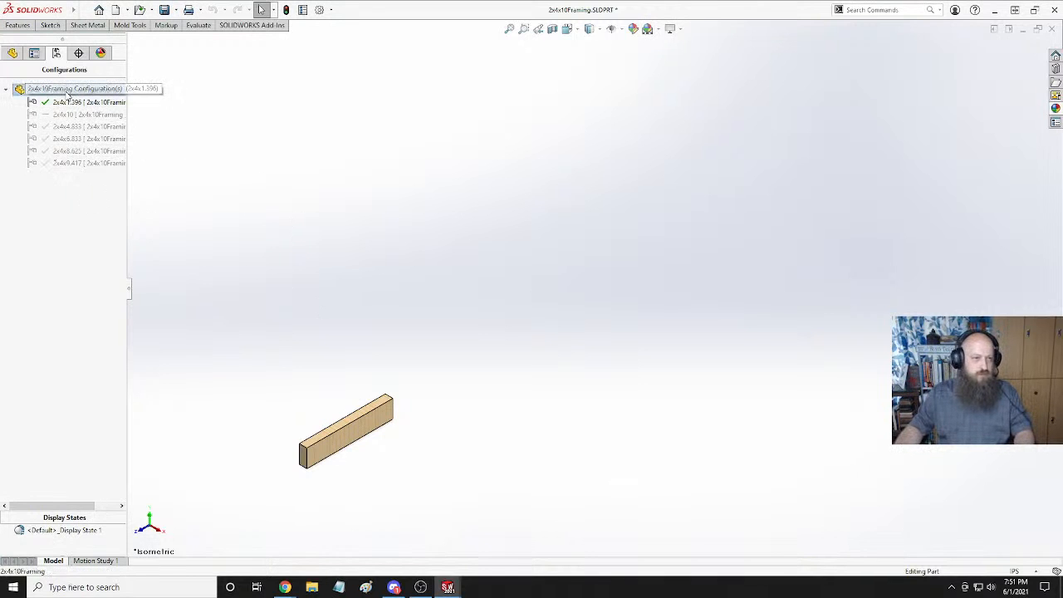
right_click(65, 91)
click(118, 113)
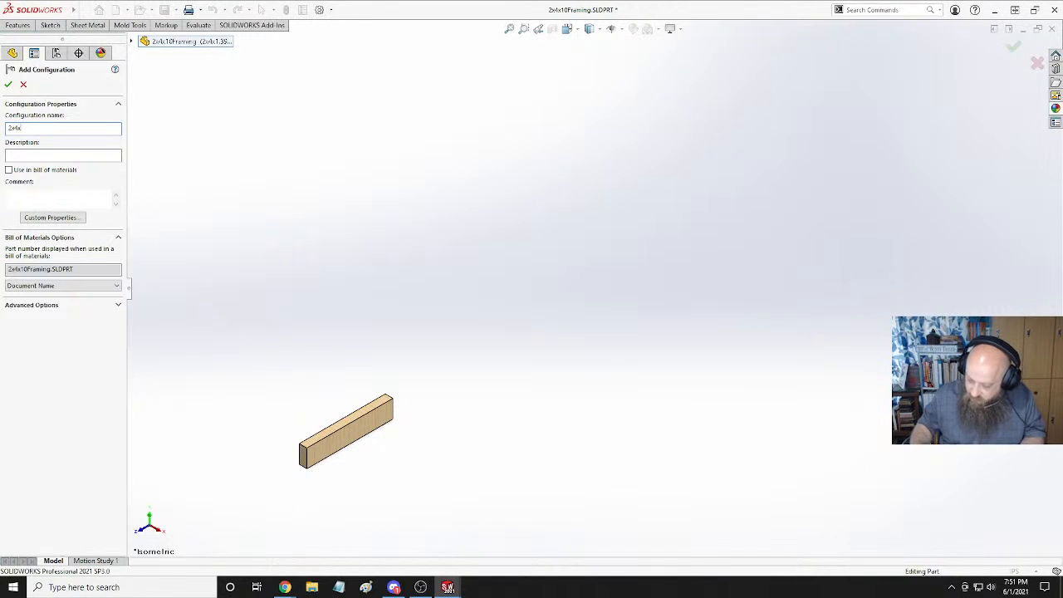
text(2x4x3)
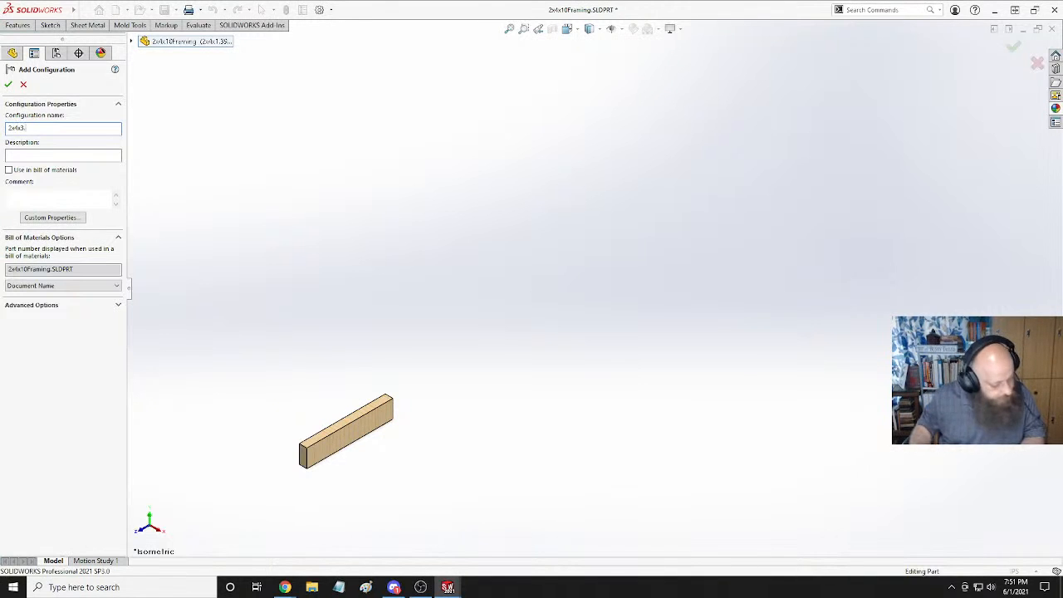
text(.188")
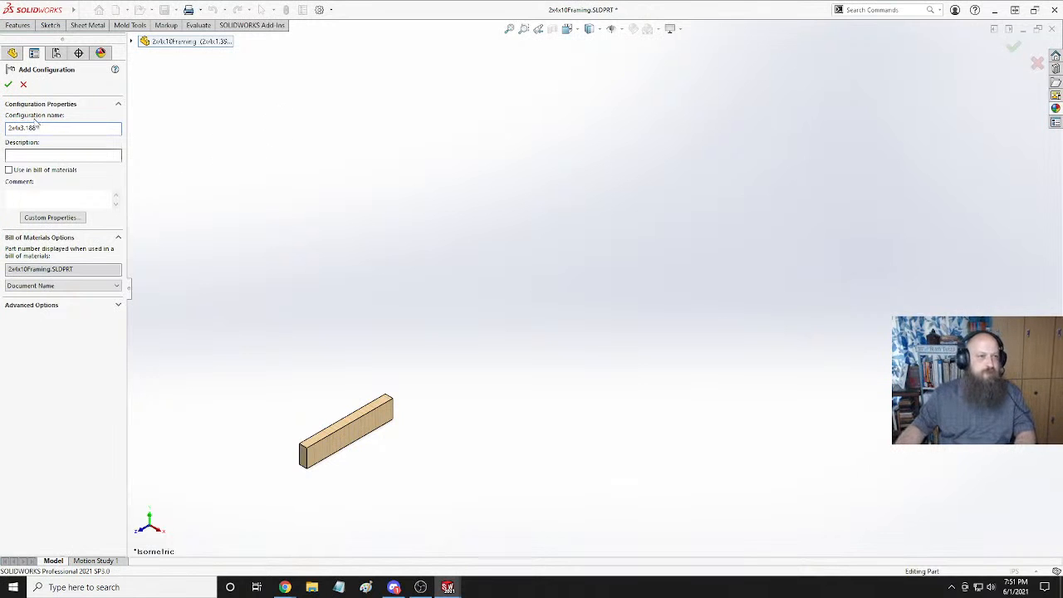
key(Return)
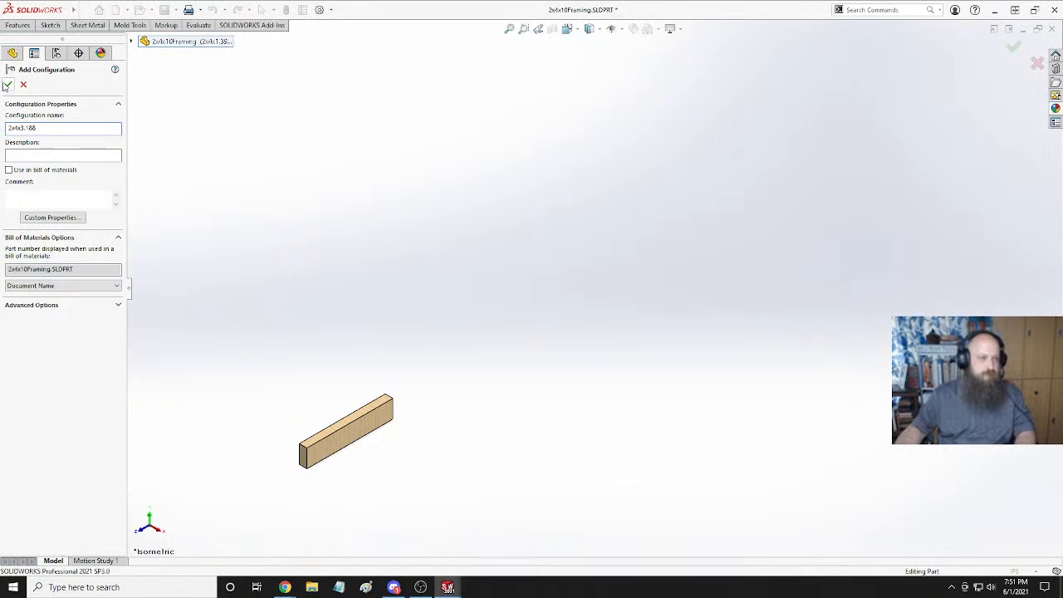
Set the Boss-Extrude1 depth to 38.25 in for the 2x4x3.188 configuration only, and return to the RightWallSubAss assembly.
click(12, 52)
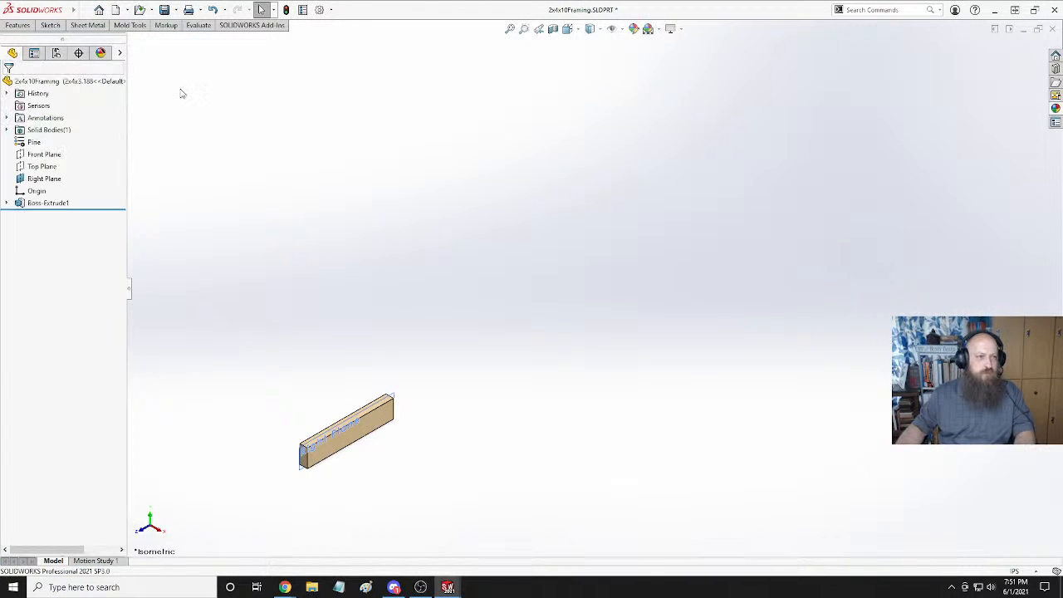
right_click(37, 206)
click(114, 167)
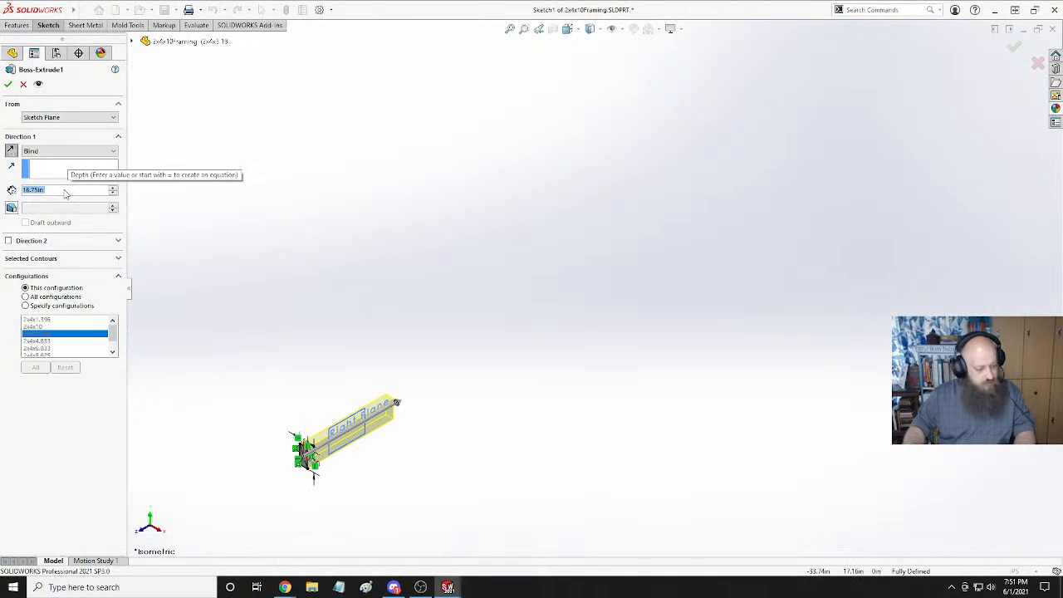
text(3)
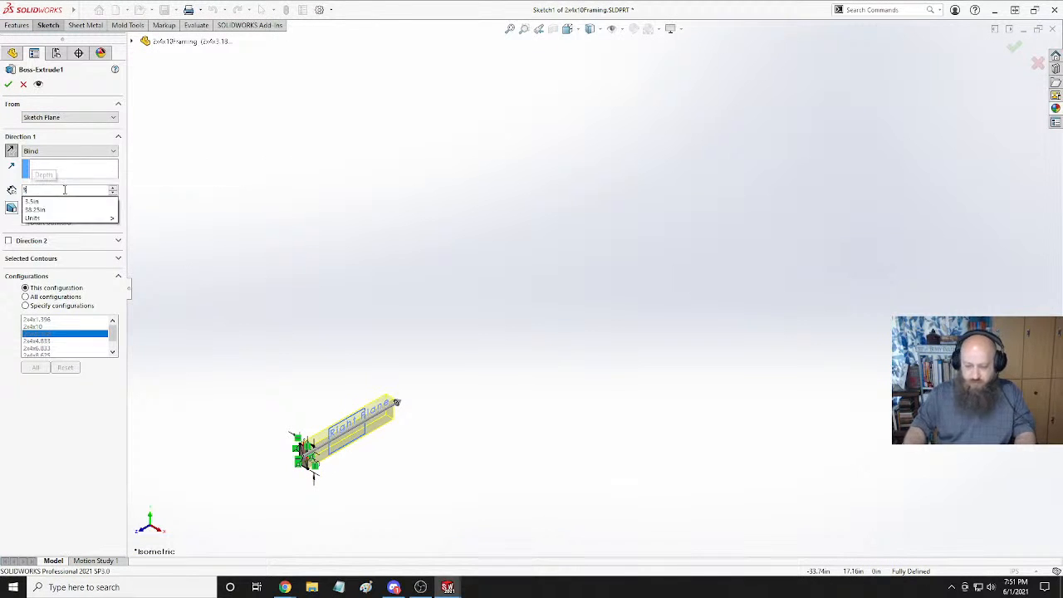
text(8.25)
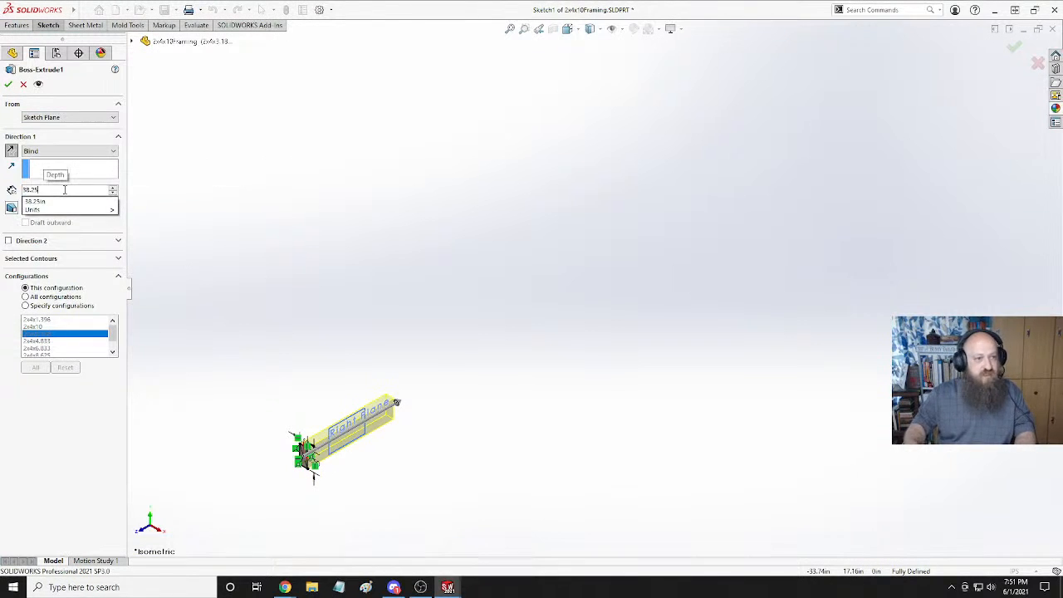
key(Return)
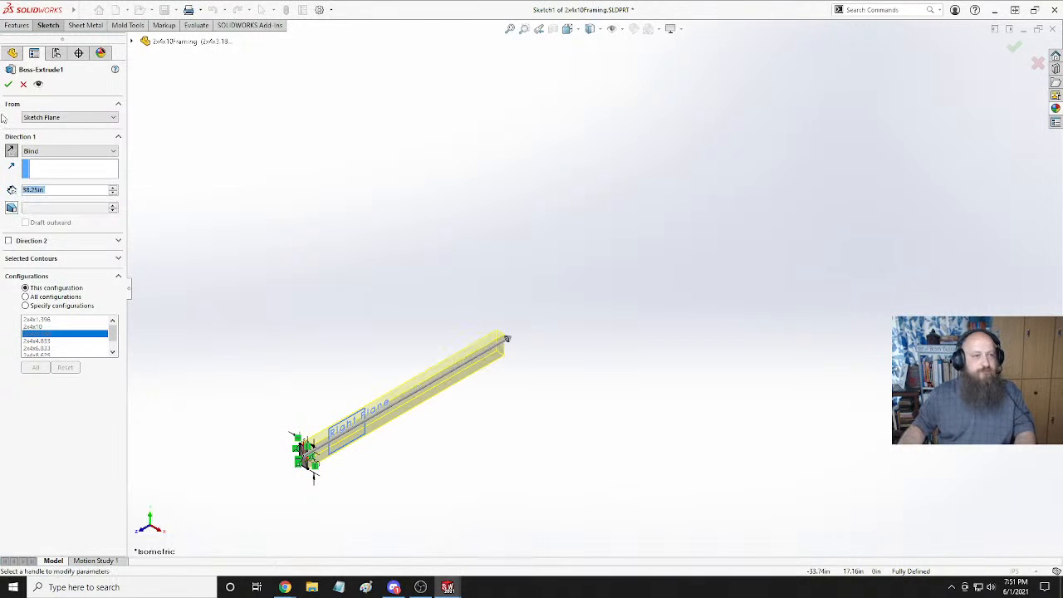
click(10, 85)
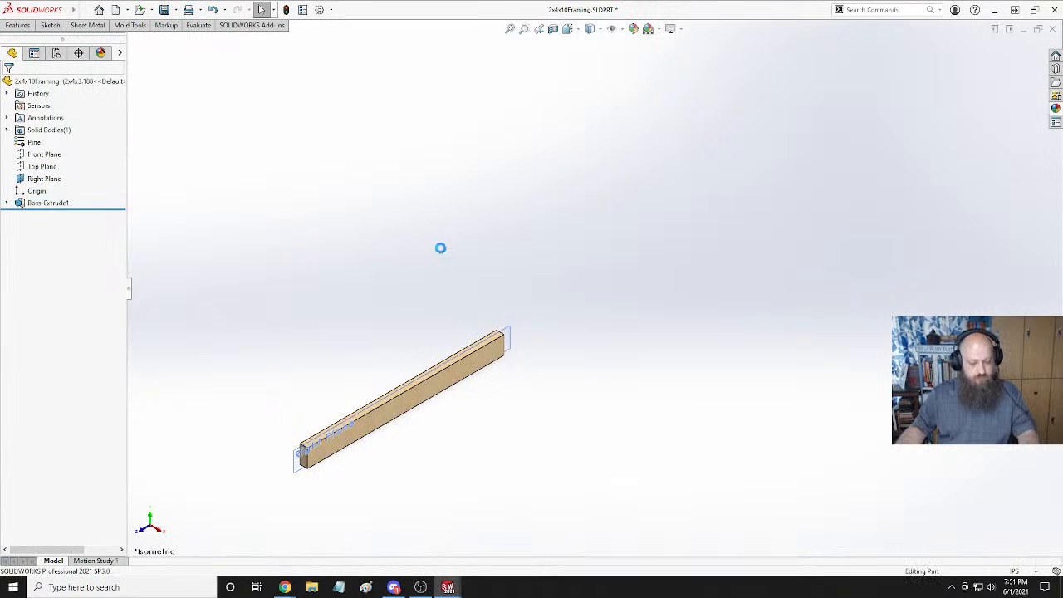
key(ctrl+Tab)
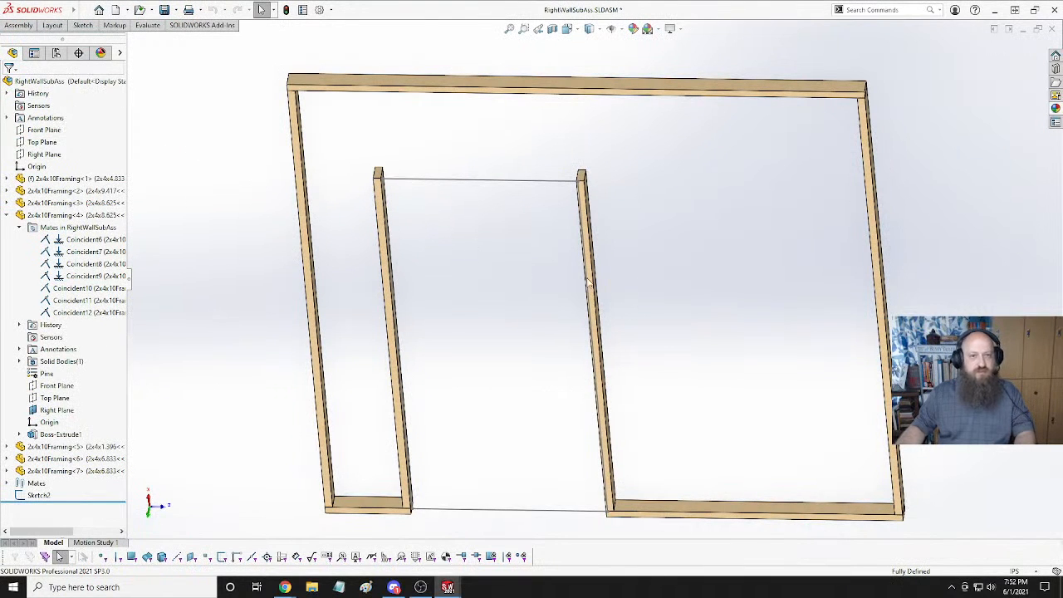
Place a second copy of the wall's 2x4x9.417 top plate in the space above the frame.
middle_drag(587, 282, 627, 305)
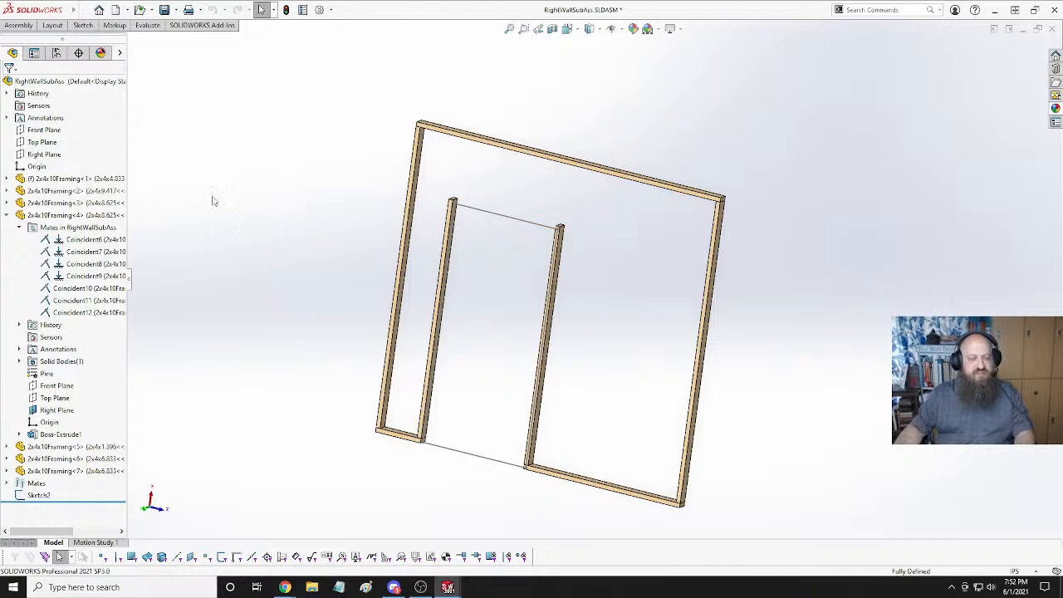
click(6, 216)
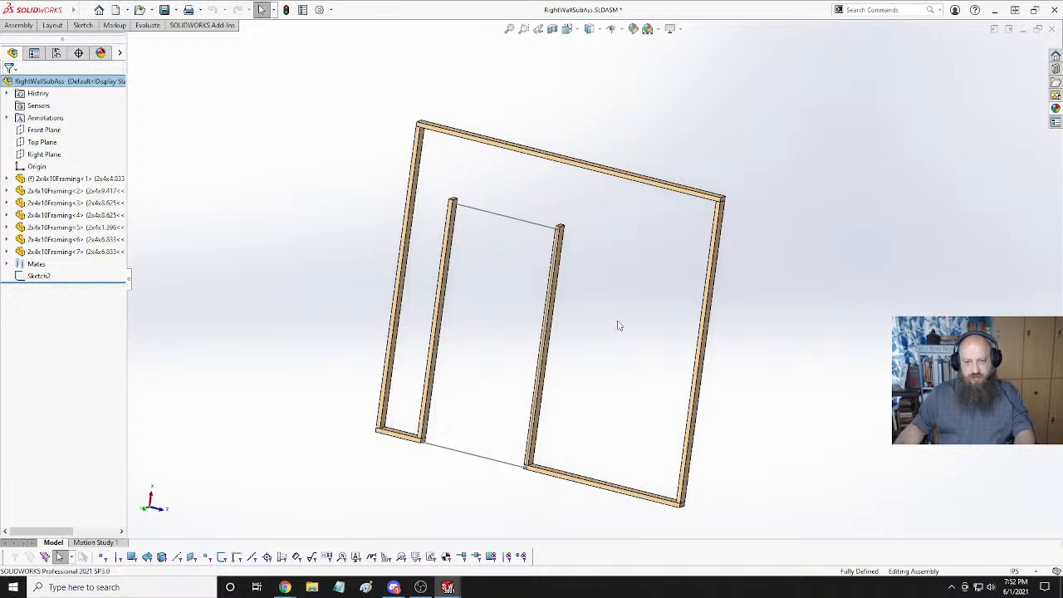
click(652, 190)
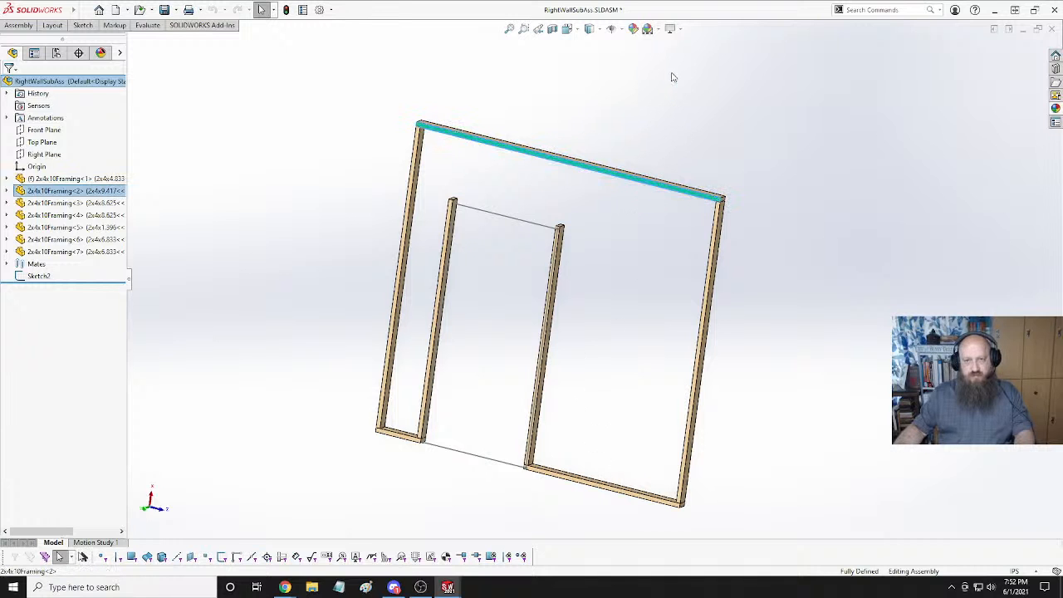
click(713, 132)
click(751, 160)
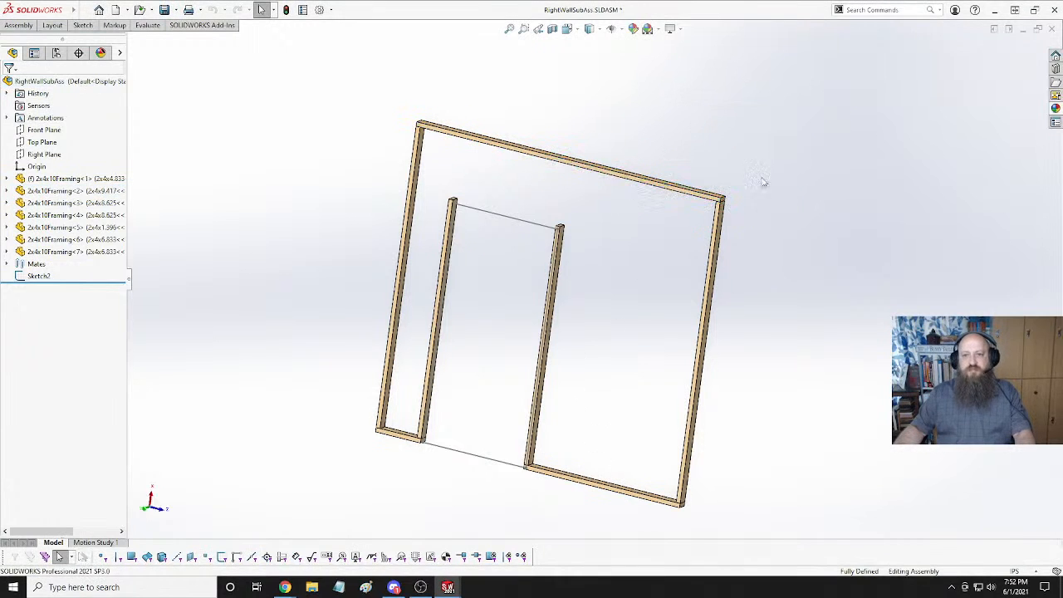
ctrl+drag(625, 187, 656, 126)
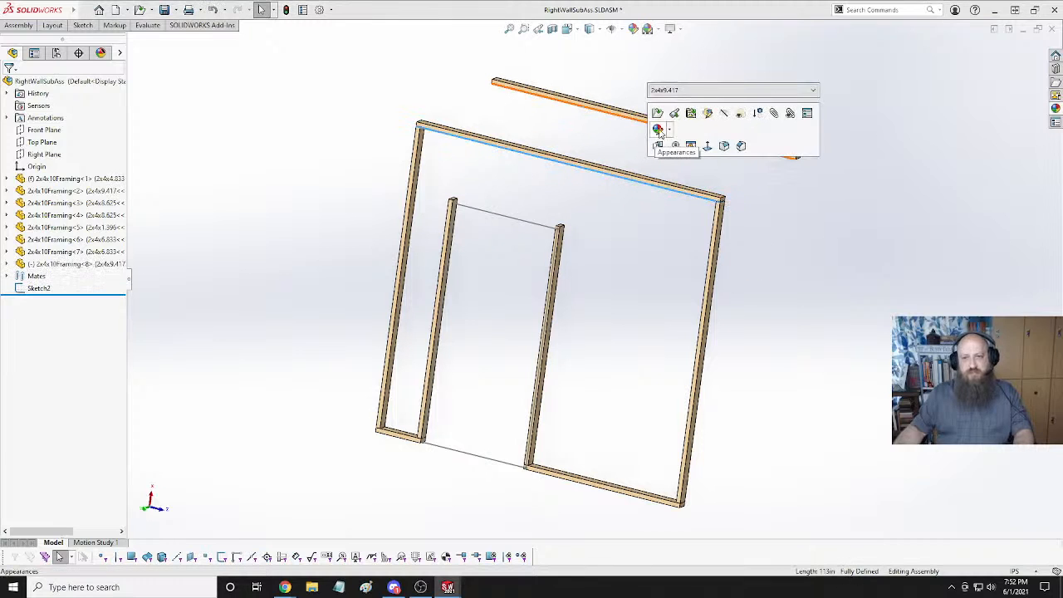
Try to switch the copied plate to the 2x4x3.188 configuration.
click(758, 90)
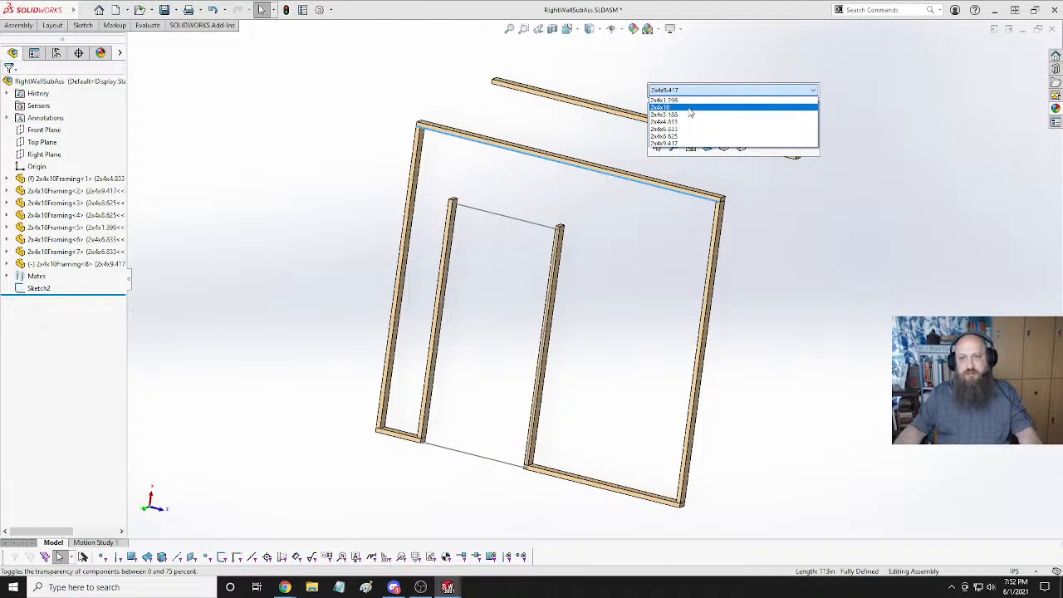
click(691, 115)
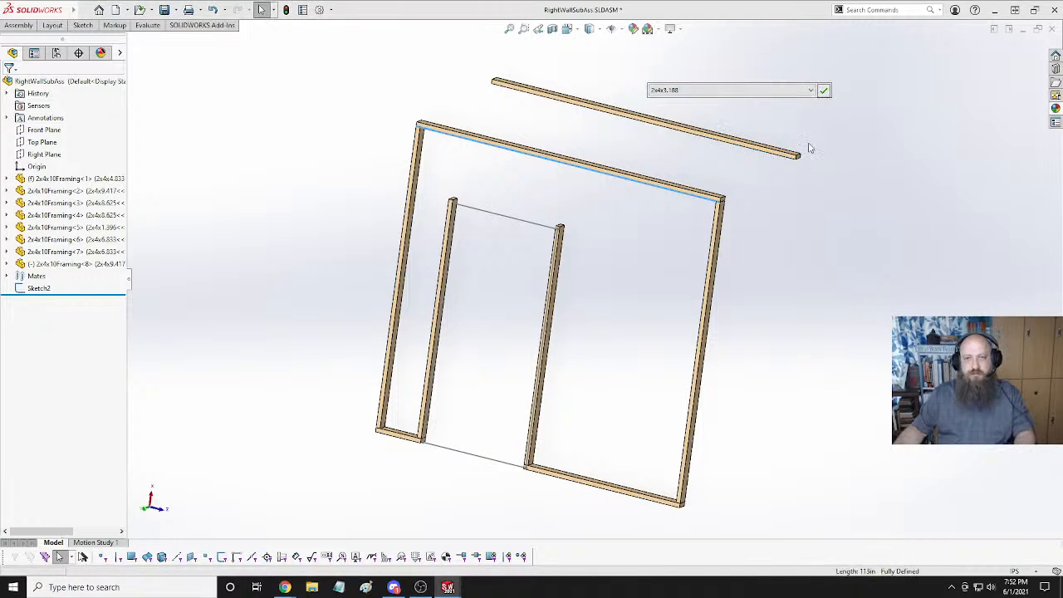
key(Return)
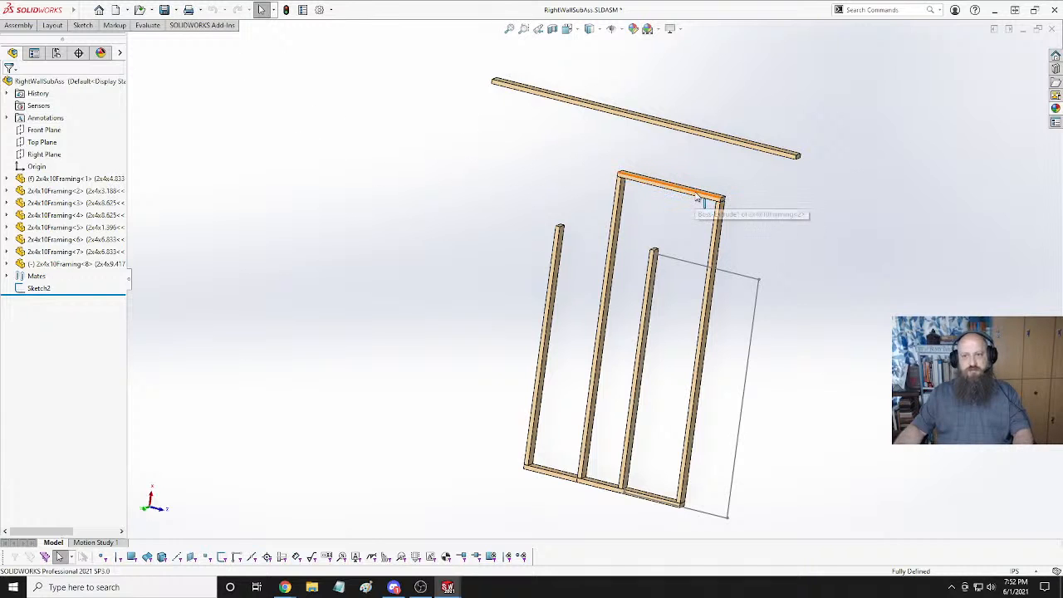
Set the wall's original top plate to the 2x4x10 configuration.
scroll(648, 218, up, 3)
scroll(647, 217, down, 5)
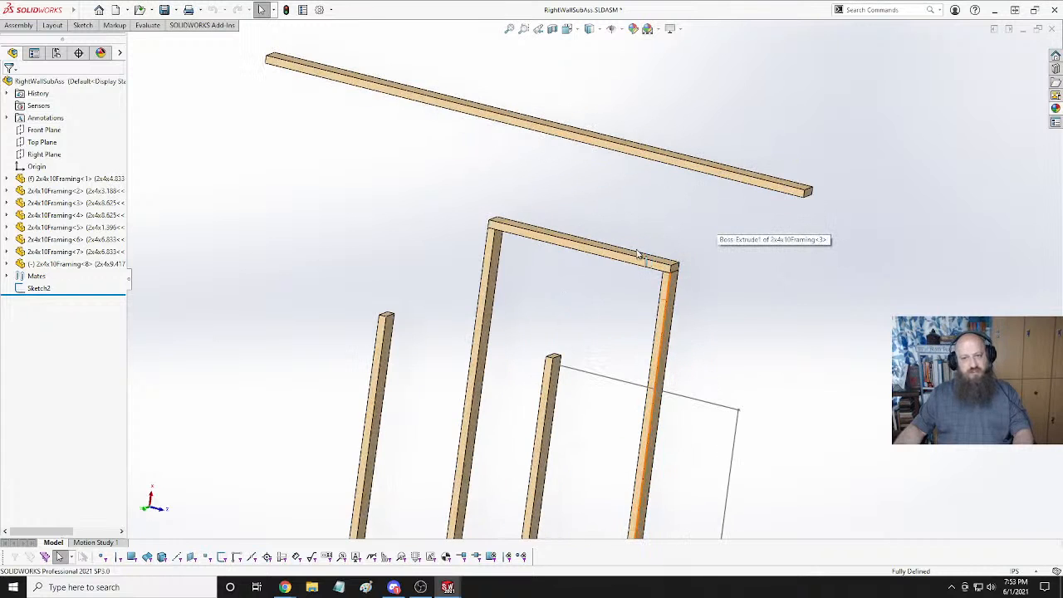
click(624, 264)
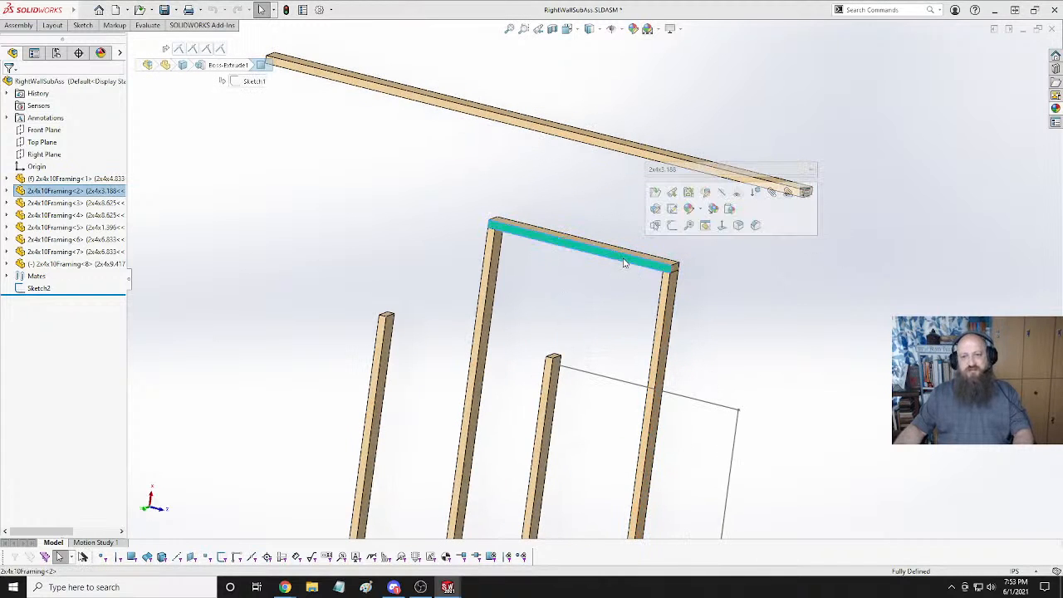
click(754, 170)
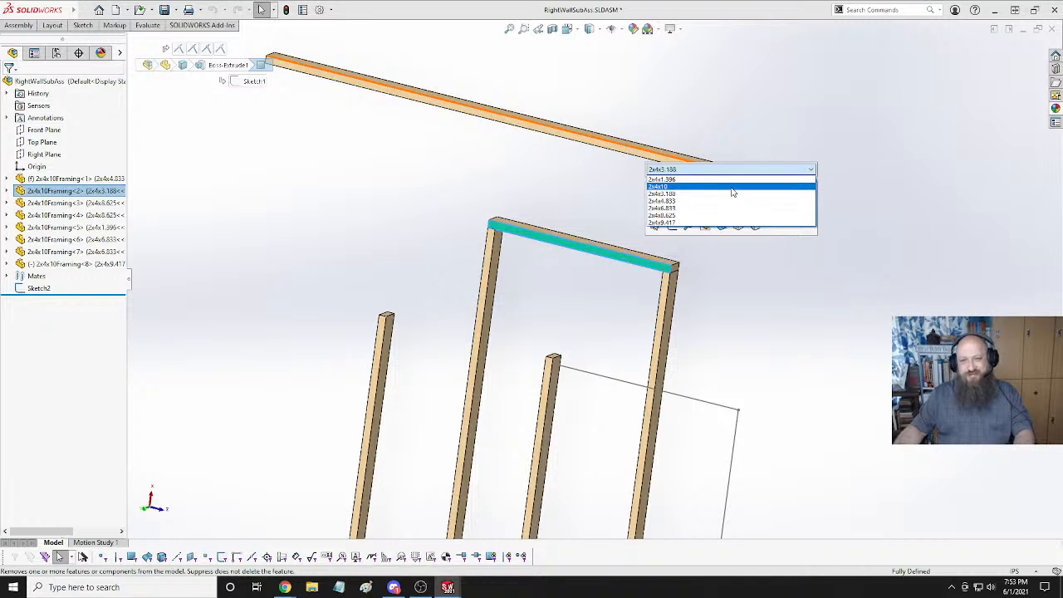
click(732, 186)
click(821, 170)
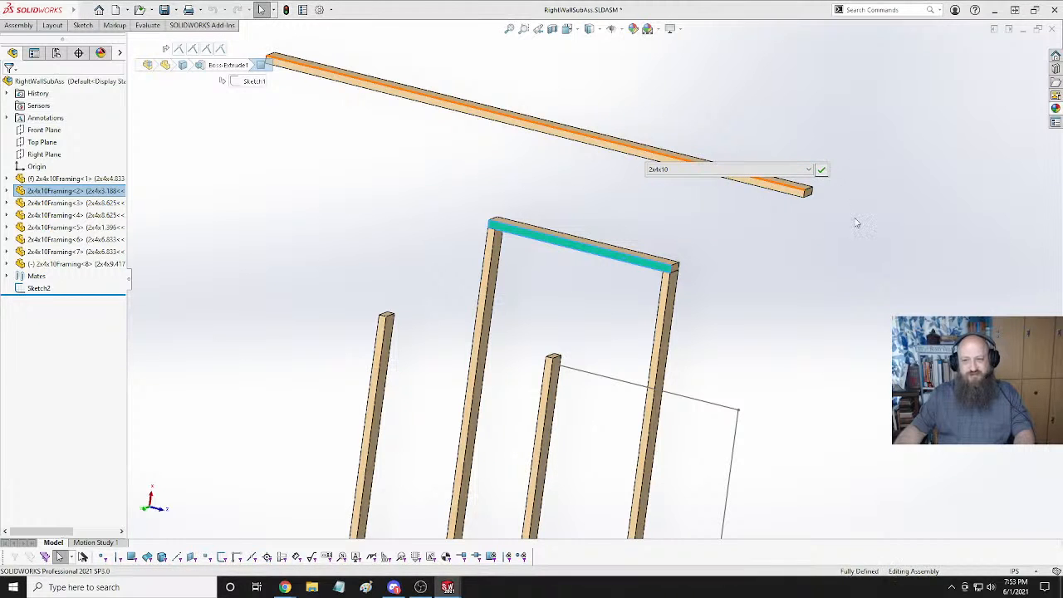
Set the wall's original top plate to the 2x4x9.417 configuration.
scroll(745, 241, down, 3)
scroll(745, 241, up, 5)
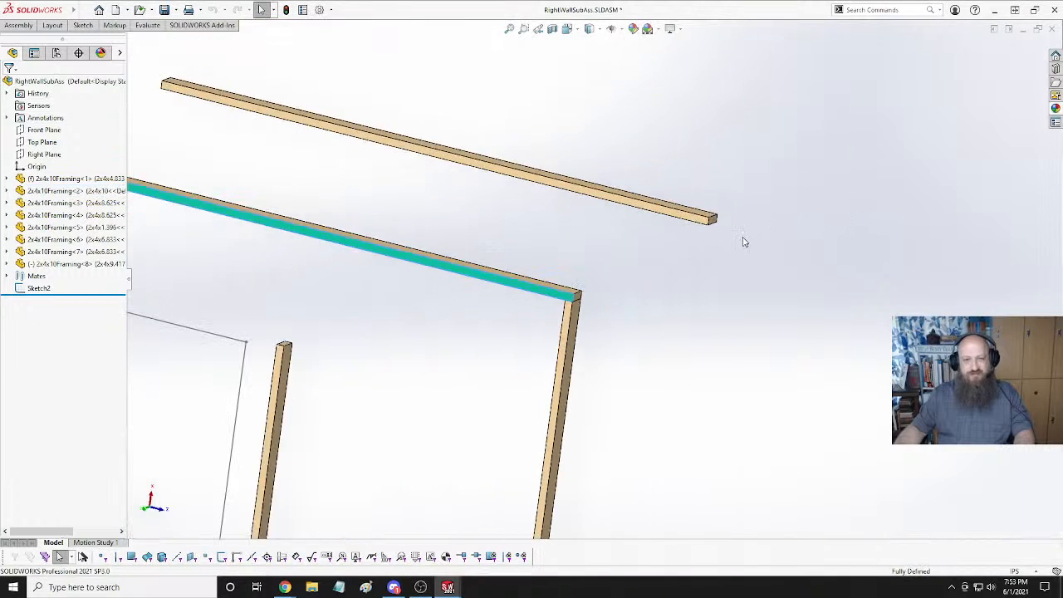
scroll(597, 411, down, 2)
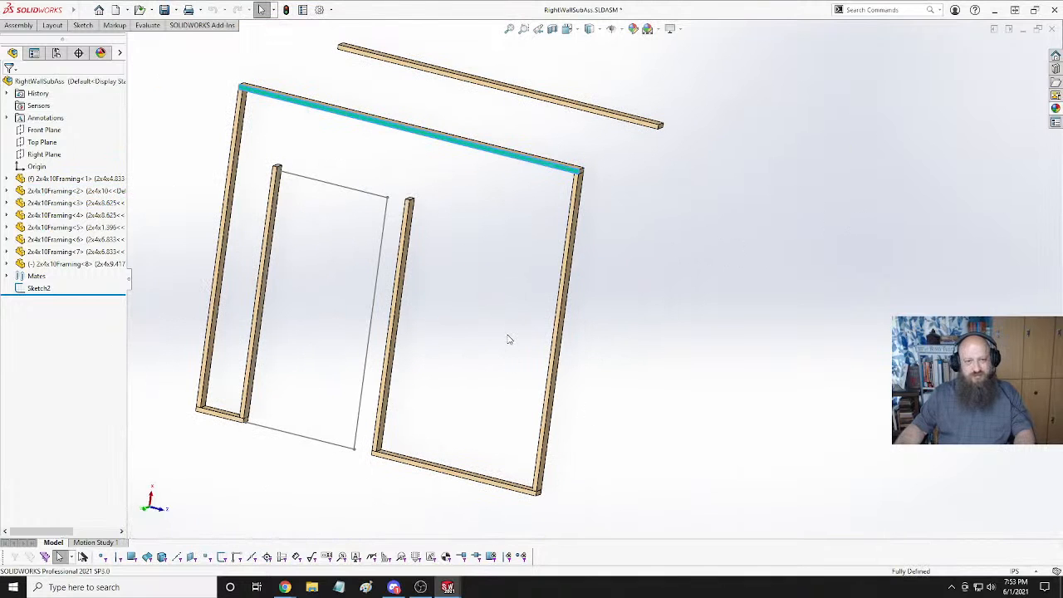
mouse_move(482, 345)
middle_down()
mouse_move(477, 337)
mouse_move(469, 359)
middle_up()
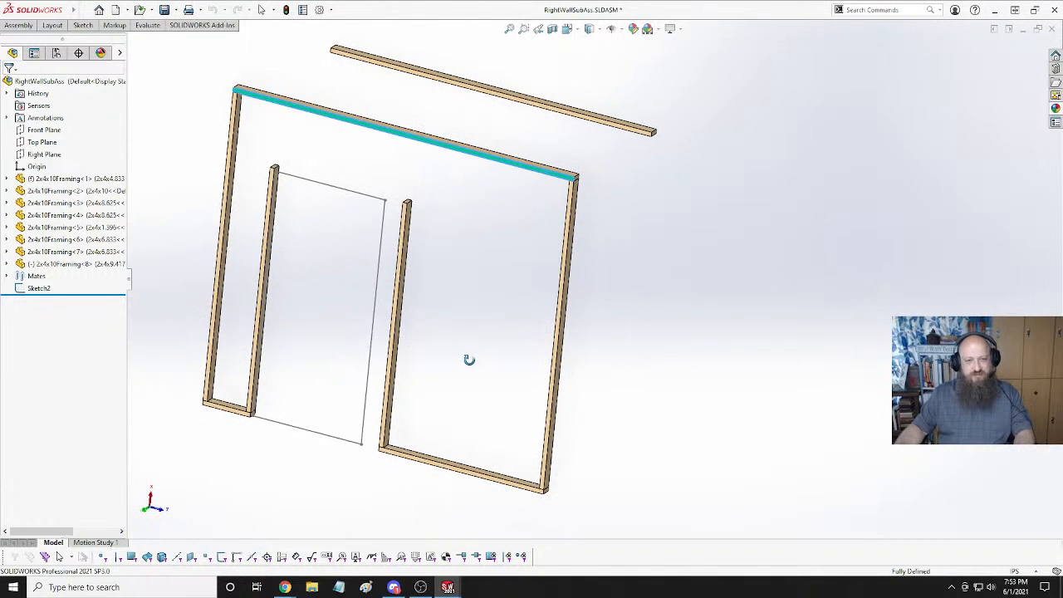
click(541, 171)
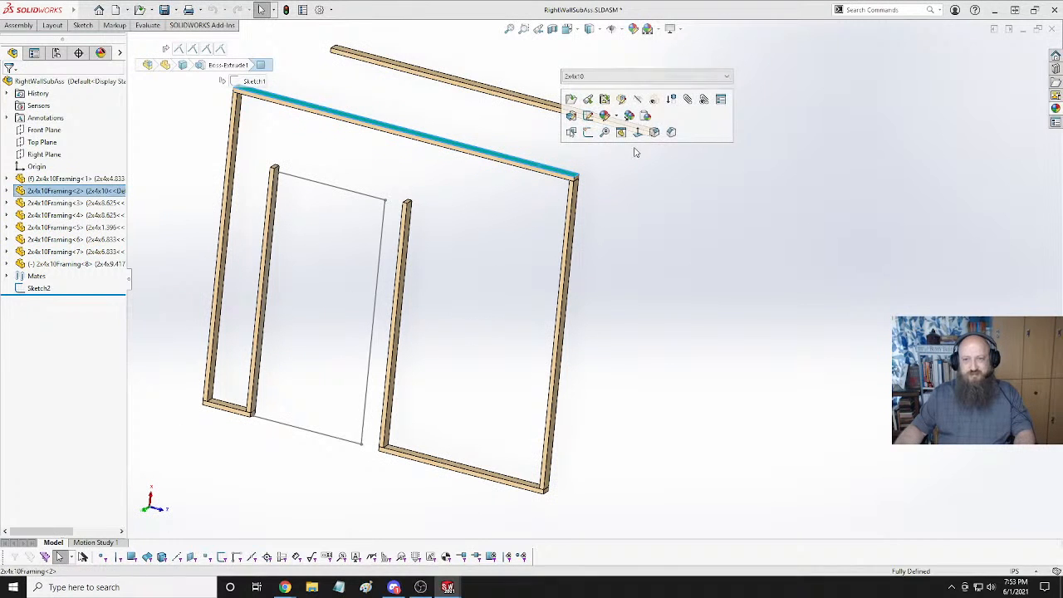
click(662, 78)
click(658, 80)
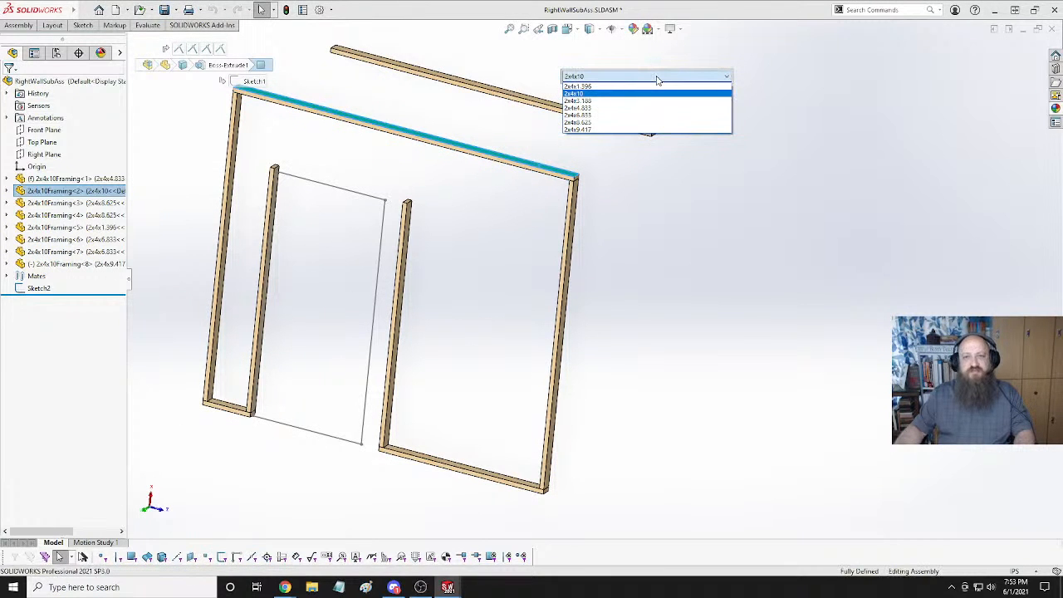
click(612, 129)
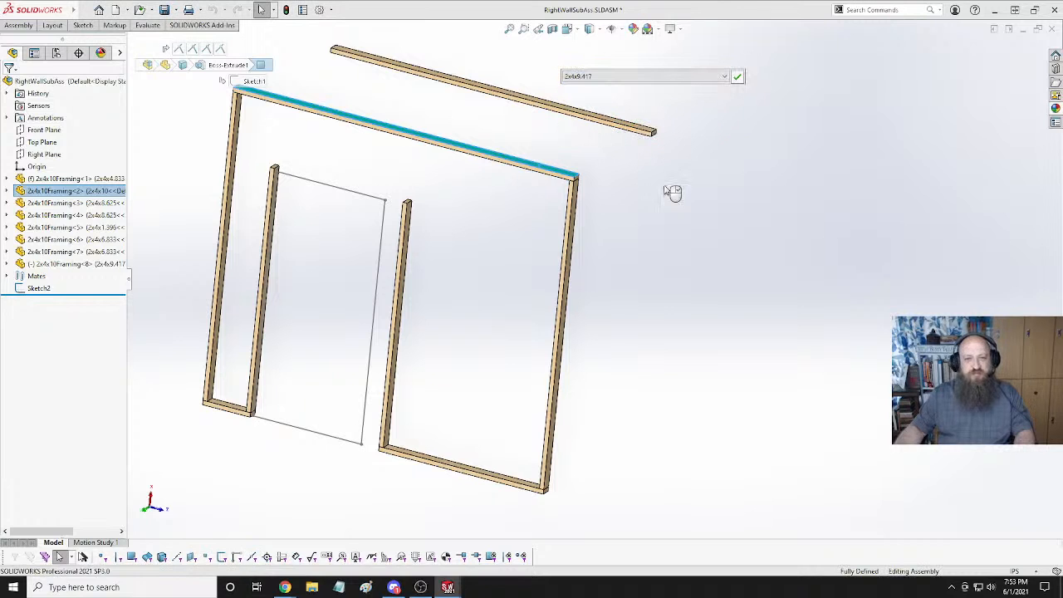
click(737, 77)
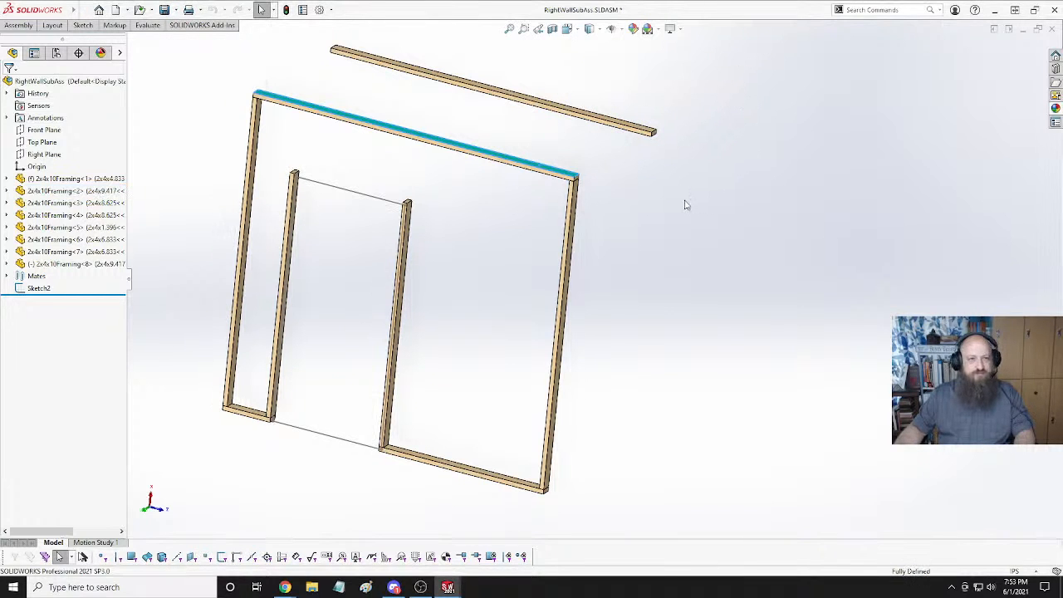
Switch the loose copied plate above the wall to the 2x4x3.188 configuration.
click(646, 132)
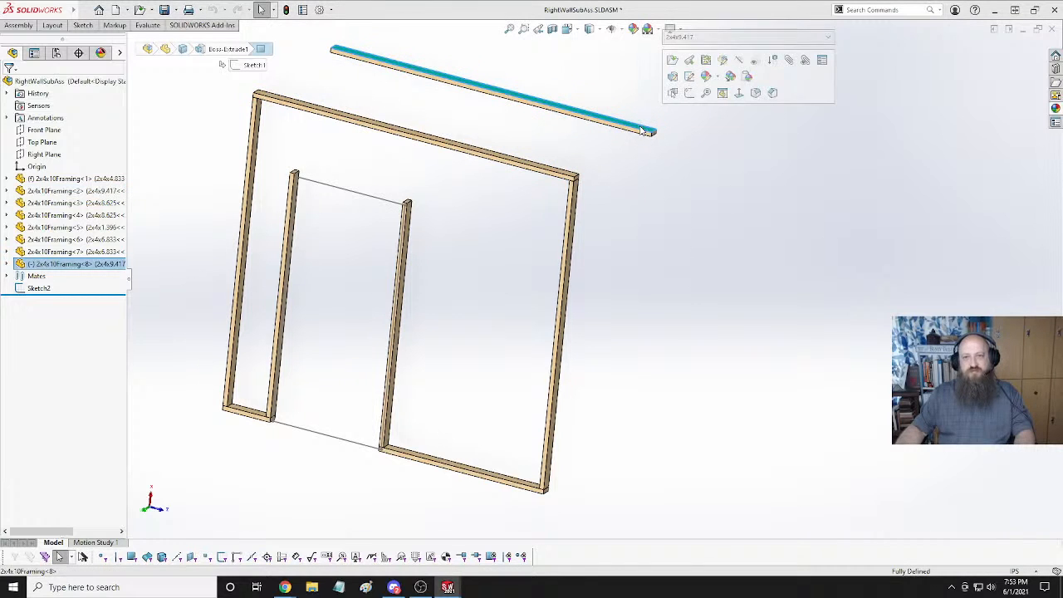
click(726, 38)
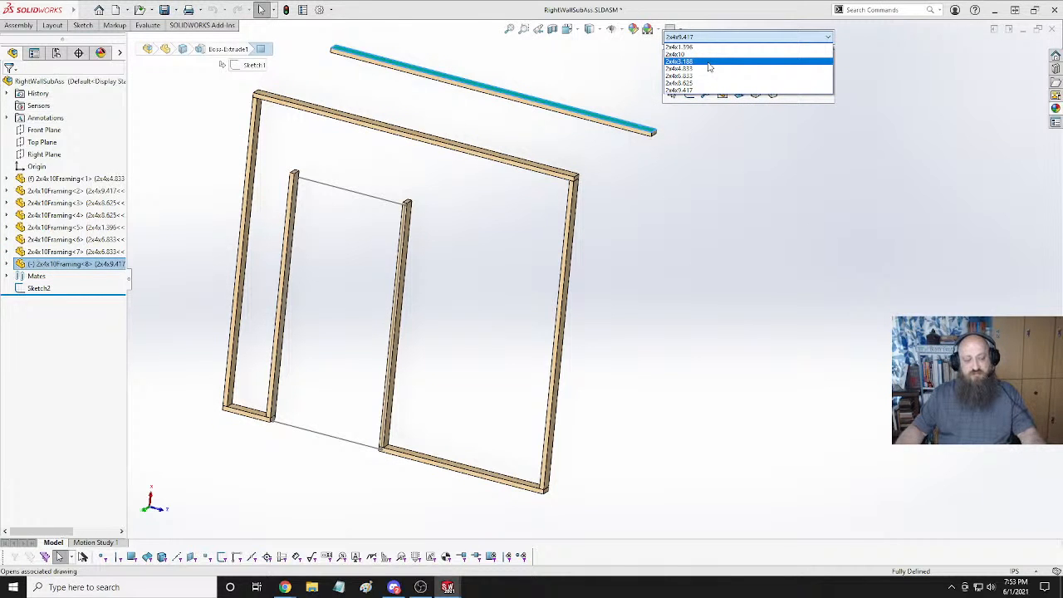
click(710, 61)
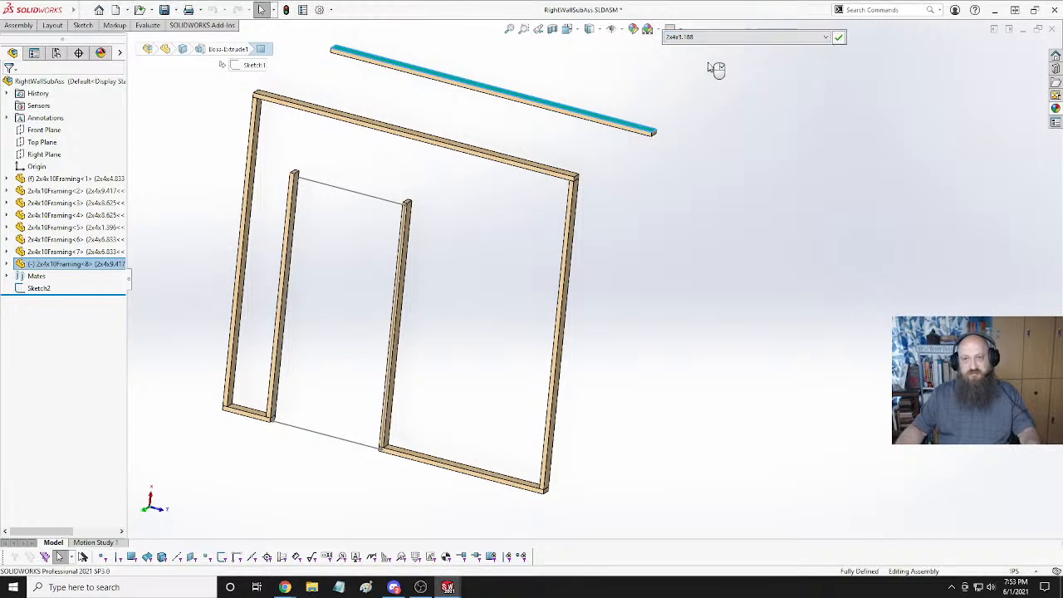
click(839, 39)
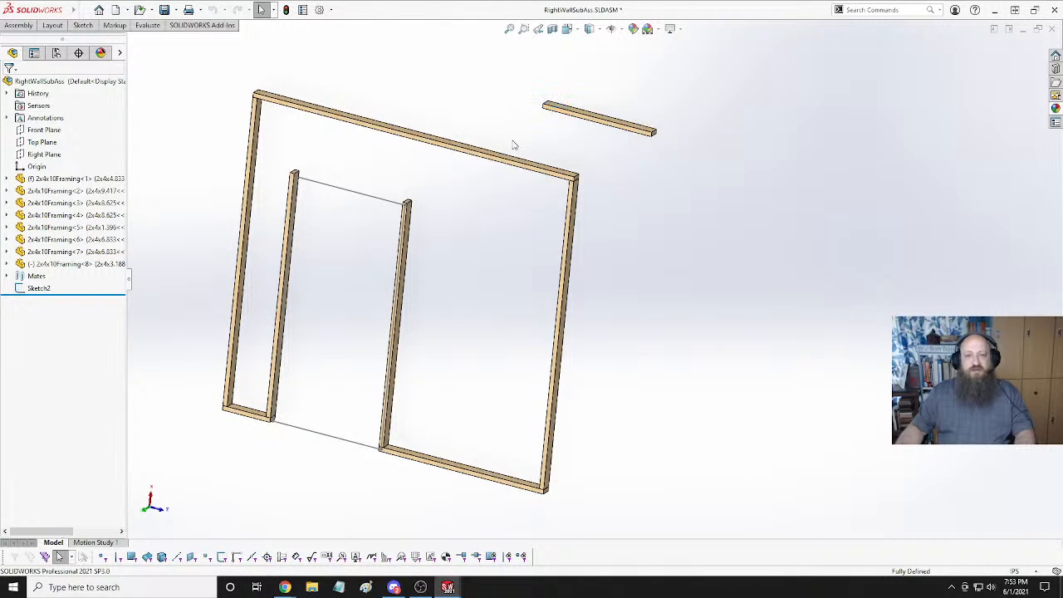
Add an 82 in distance mate between the header's bottom face and the underside of the long bottom plate.
middle_drag(645, 220, 636, 69)
click(631, 66)
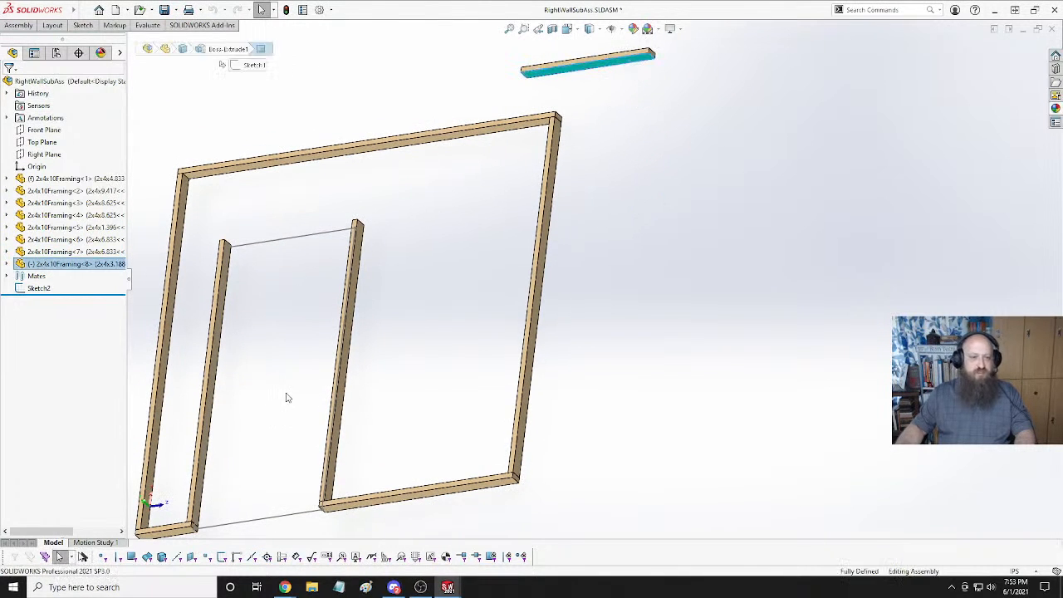
ctrl+click(395, 507)
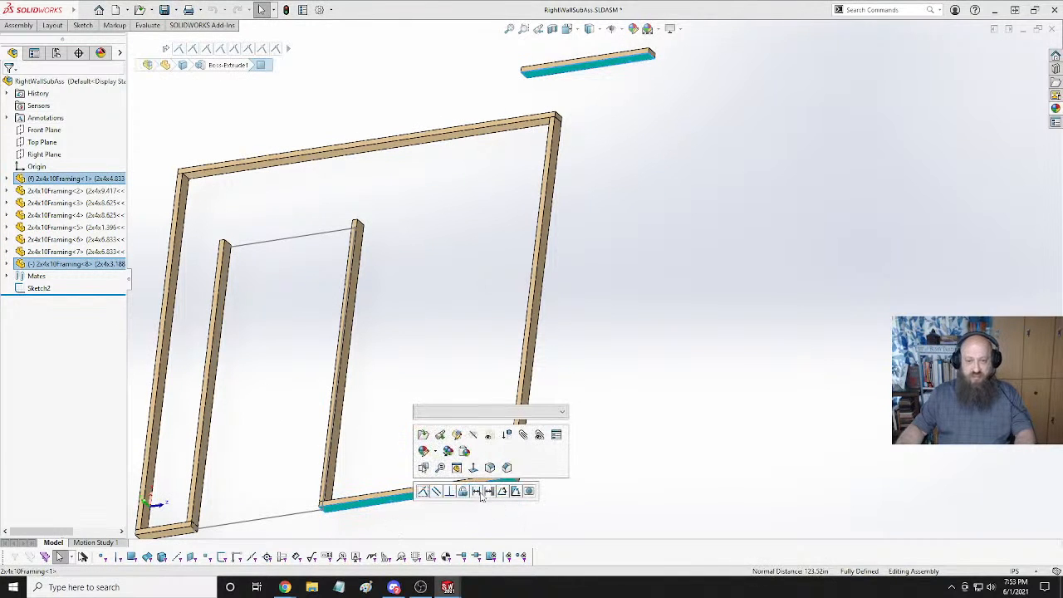
click(477, 492)
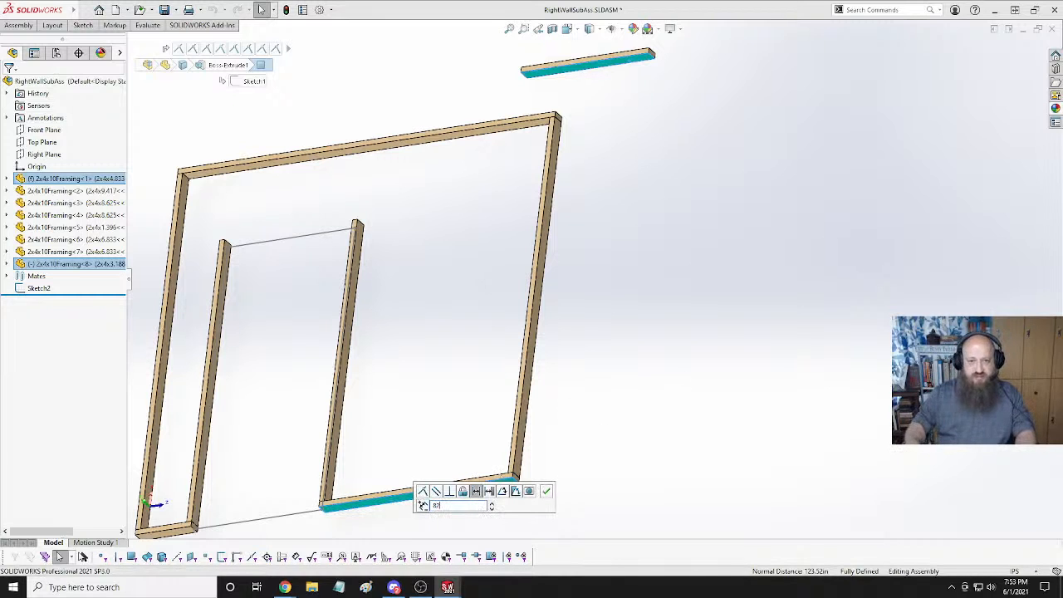
text(82)
key(Return)
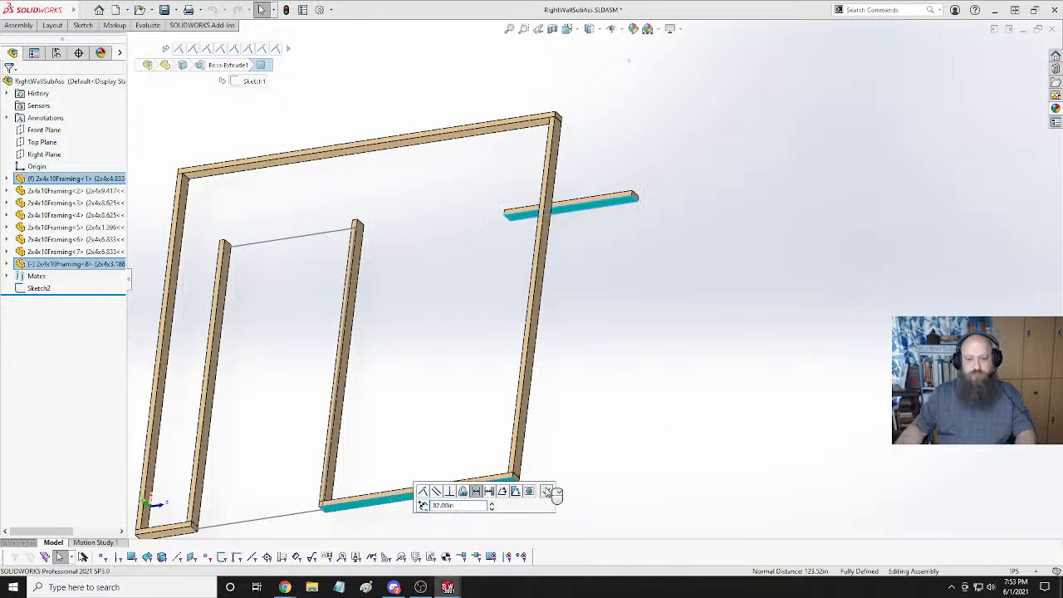
click(553, 492)
Mate the header's end face coincident with the opening-side face of the 2x4x6.833 stud on the short bottom plate.
middle_drag(503, 290, 427, 241)
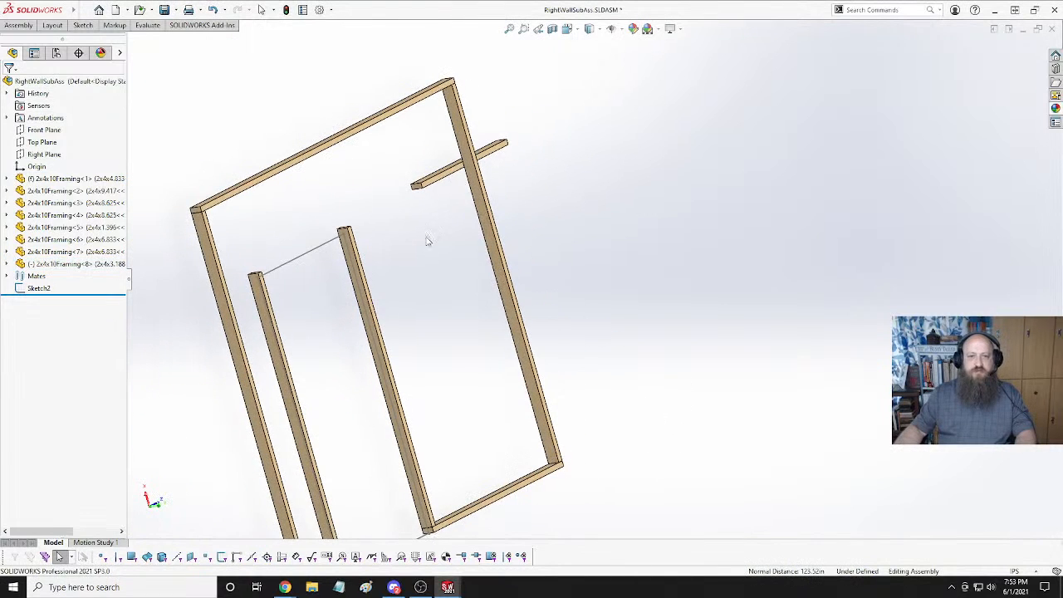
scroll(429, 228, up, 3)
scroll(498, 237, down, 6)
click(533, 226)
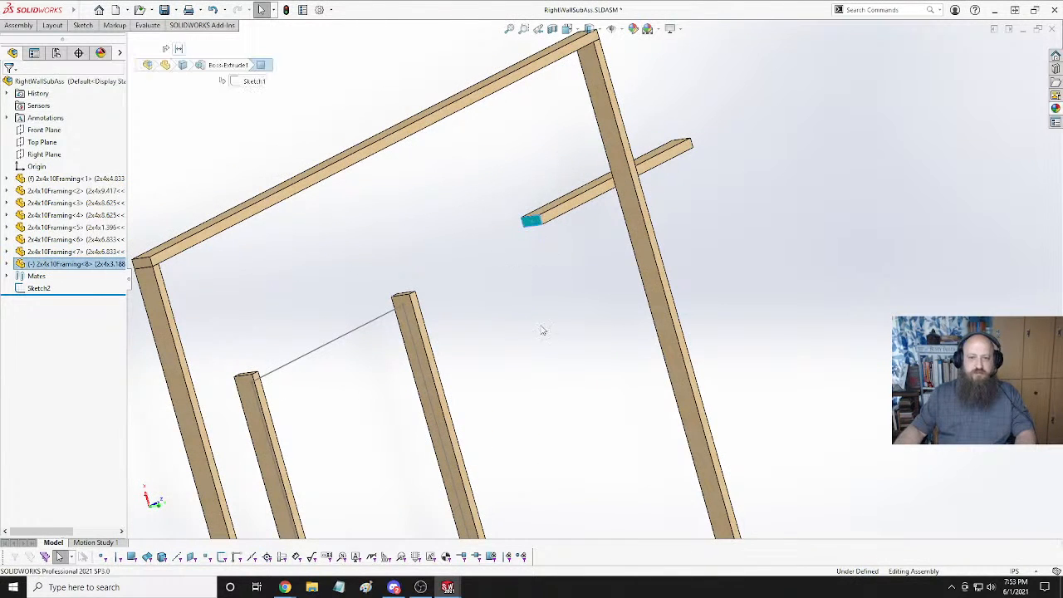
key(ctrl+1)
click(267, 329)
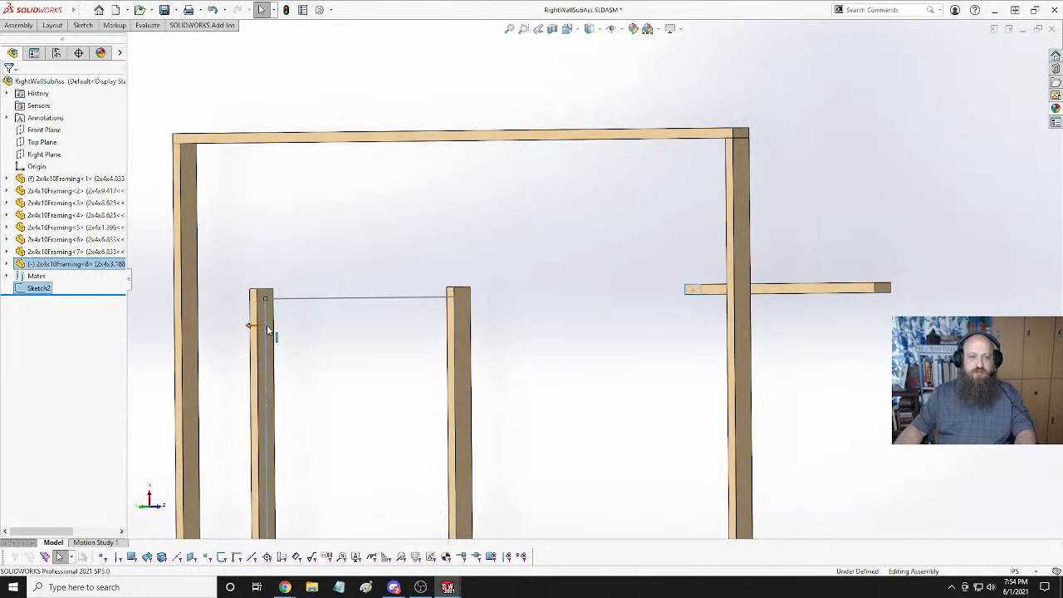
click(349, 354)
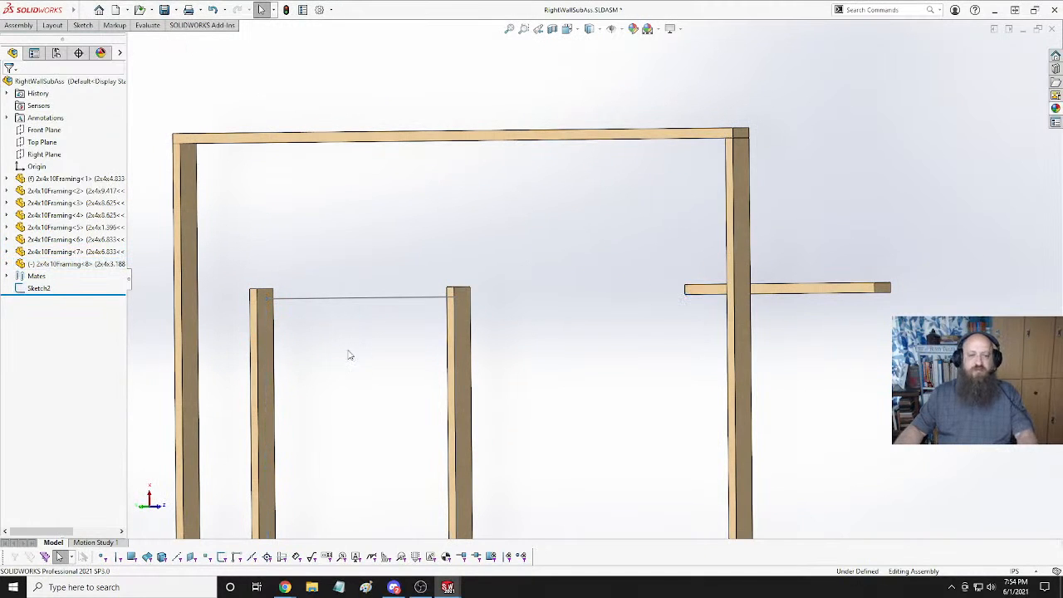
click(260, 297)
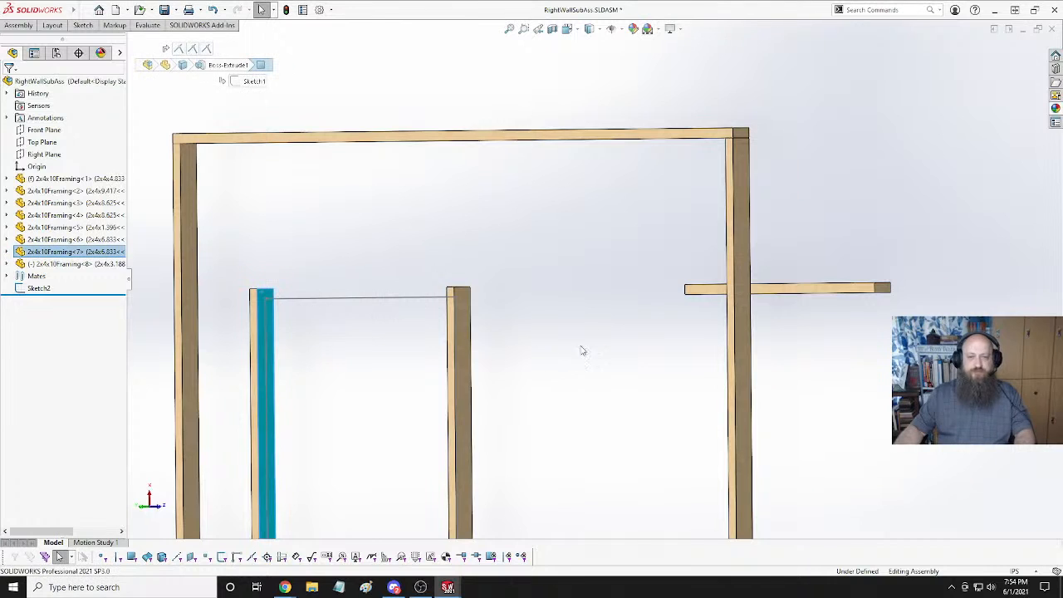
middle_drag(582, 351, 567, 283)
ctrl+click(570, 266)
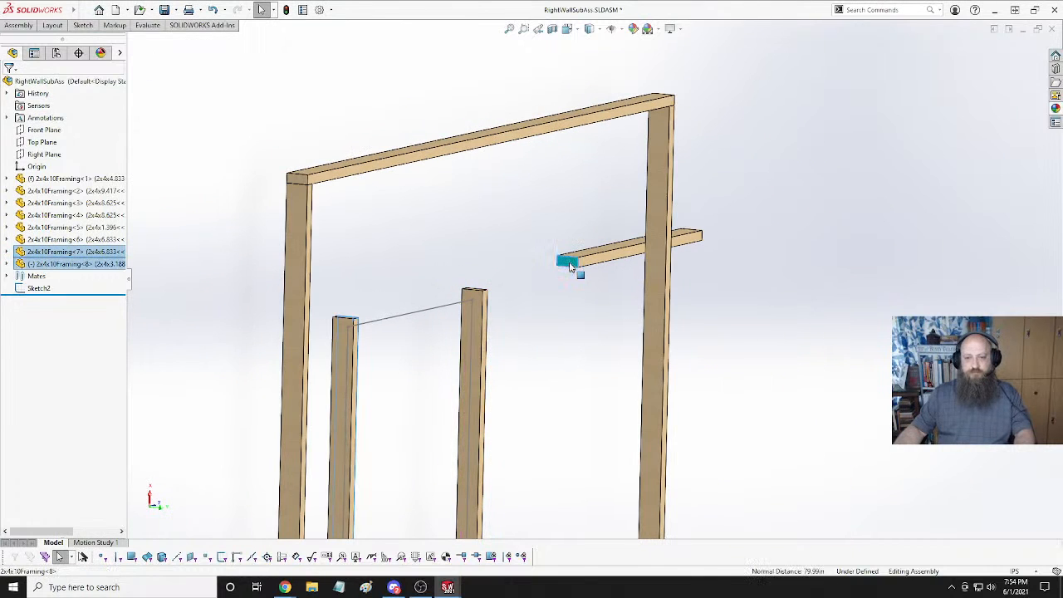
click(610, 253)
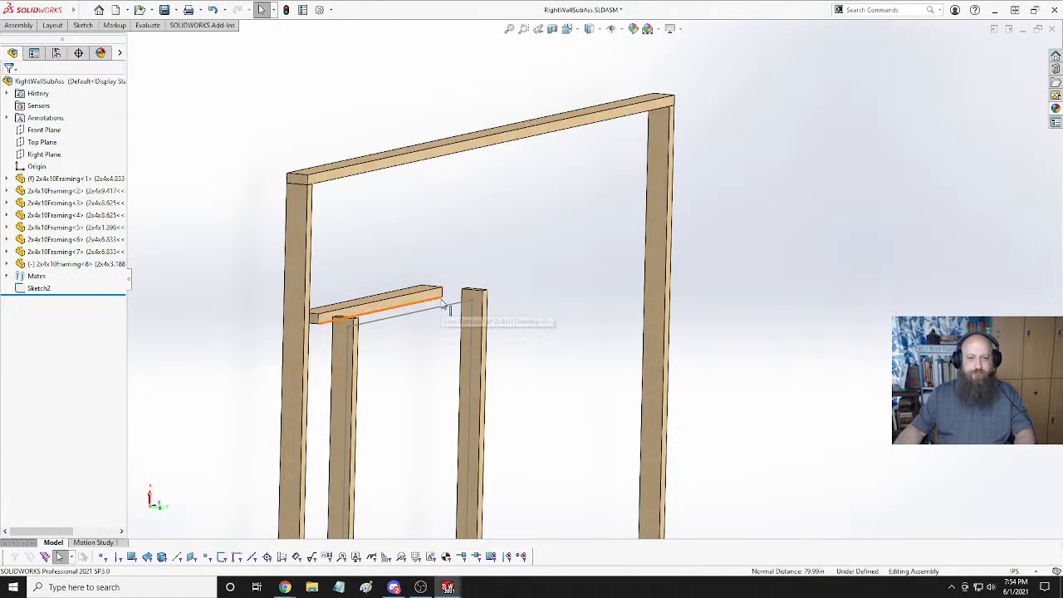
Mate the header's front face coincident with the front face of the 2x4x6.833 stud on the long bottom plate.
click(432, 306)
ctrl+click(486, 302)
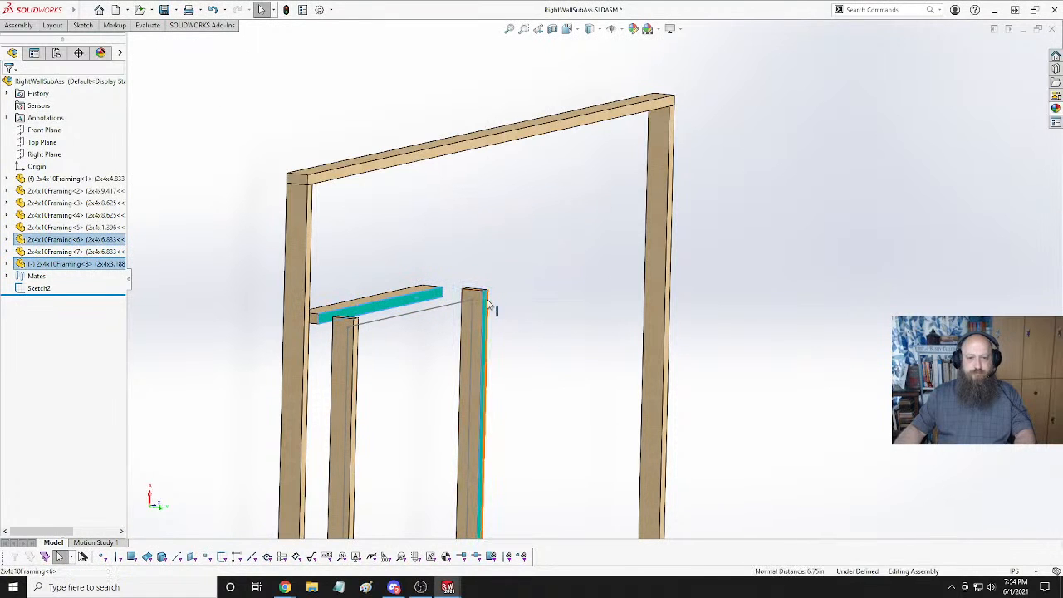
click(523, 292)
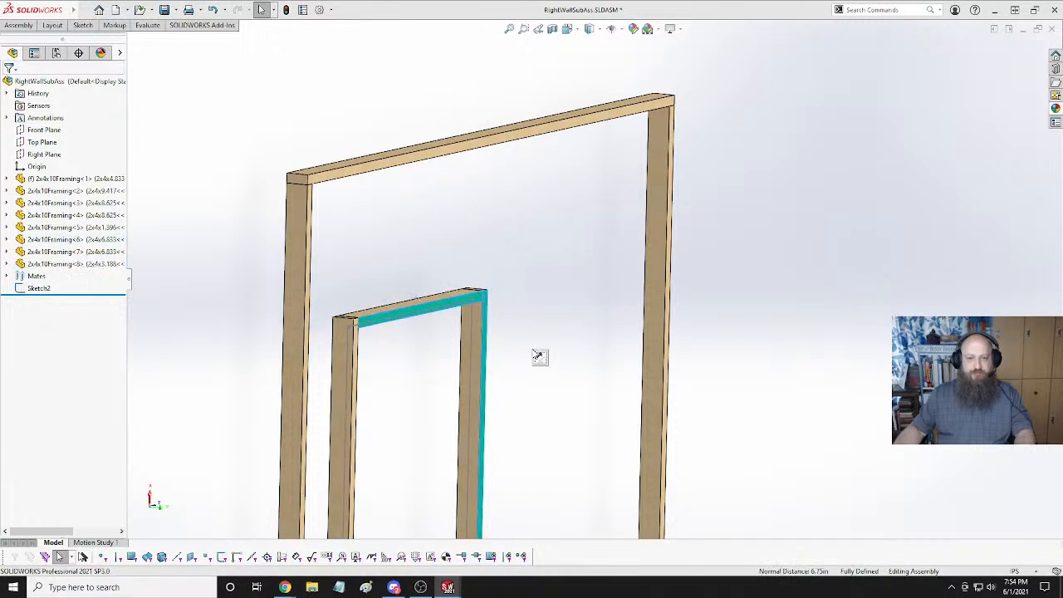
Examine the wall frame and the header's fit between the two opening studs from several angles.
middle_drag(532, 343, 486, 334)
click(486, 332)
click(567, 343)
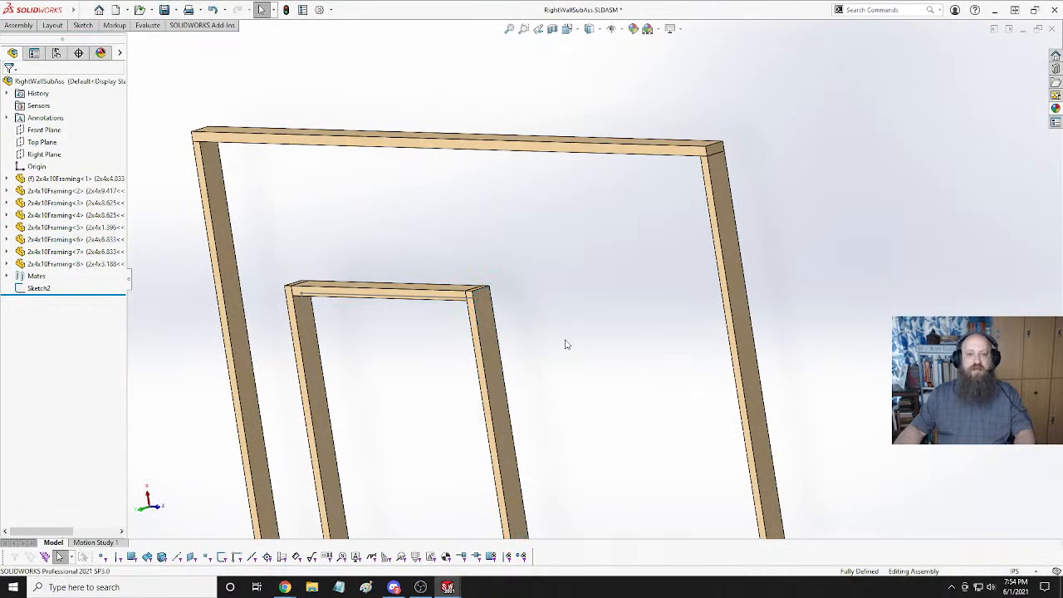
scroll(567, 356, down, 4)
scroll(570, 373, up, 8)
middle_drag(425, 325, 495, 279)
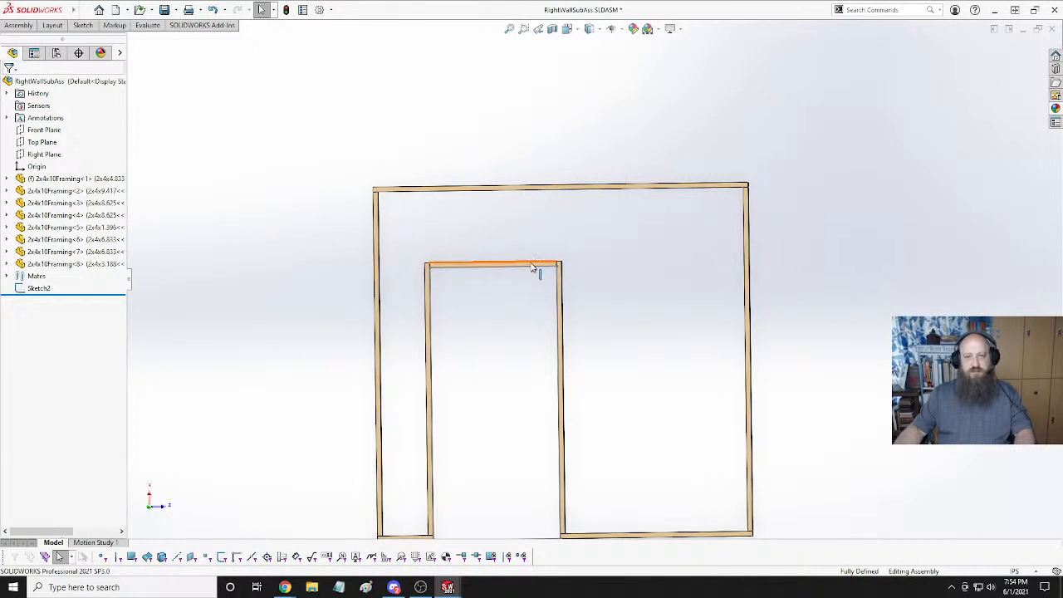
middle_drag(641, 327, 593, 362)
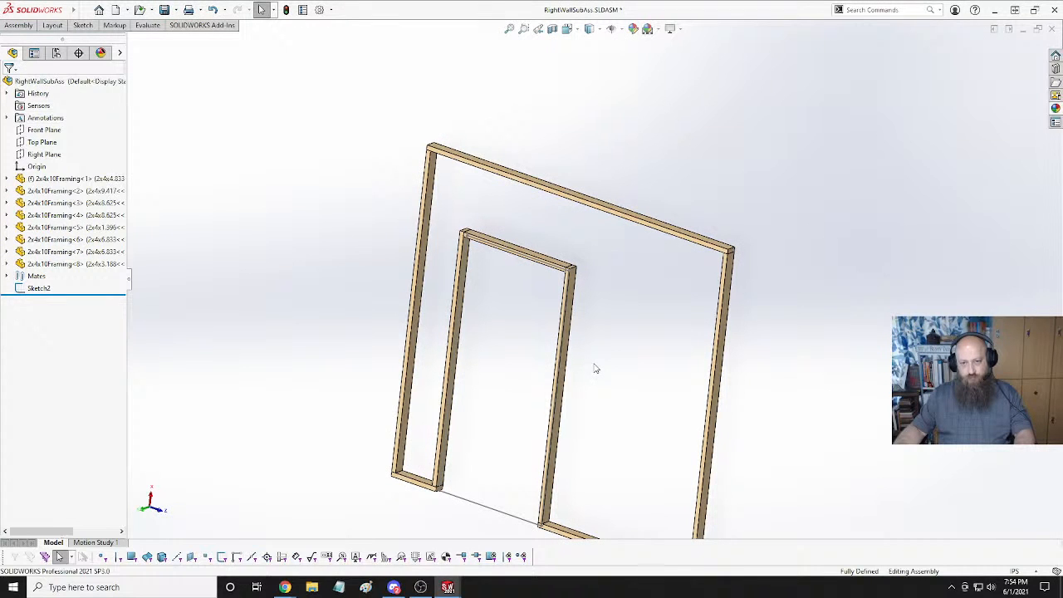
middle_drag(595, 368, 755, 280)
click(754, 282)
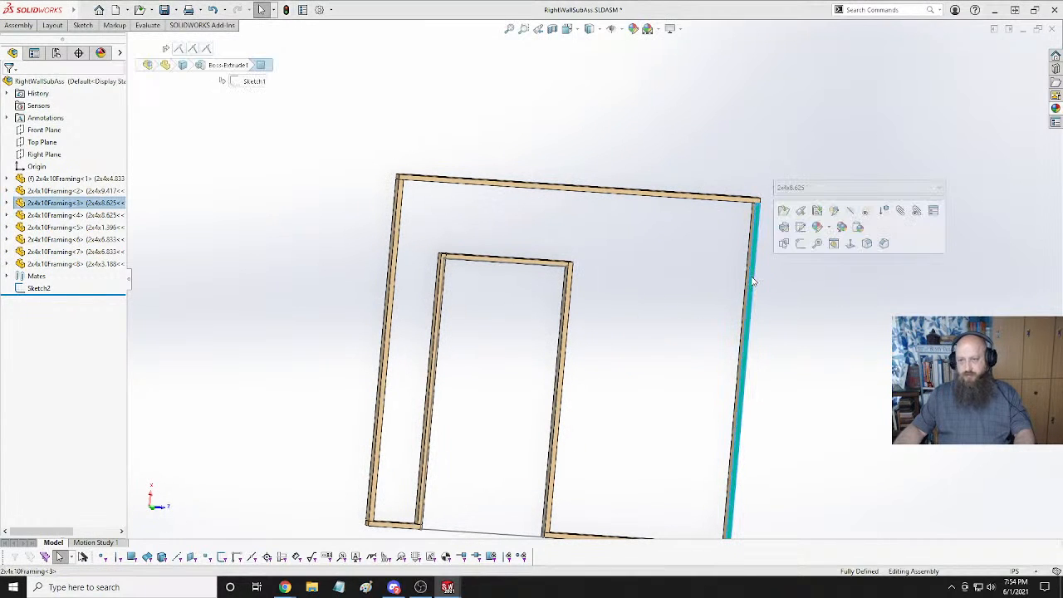
click(622, 304)
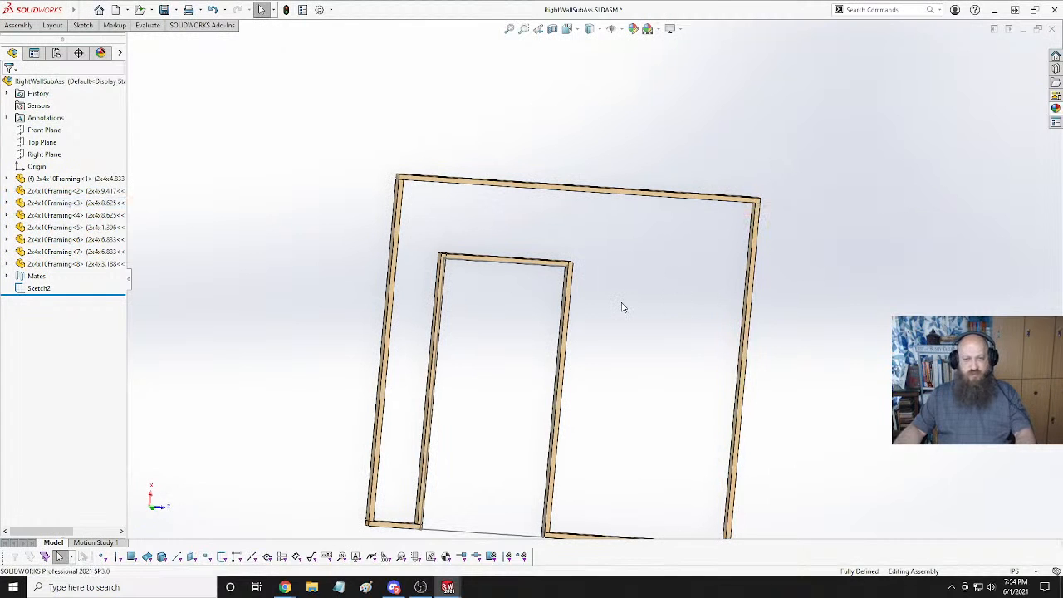
middle_drag(623, 304, 502, 331)
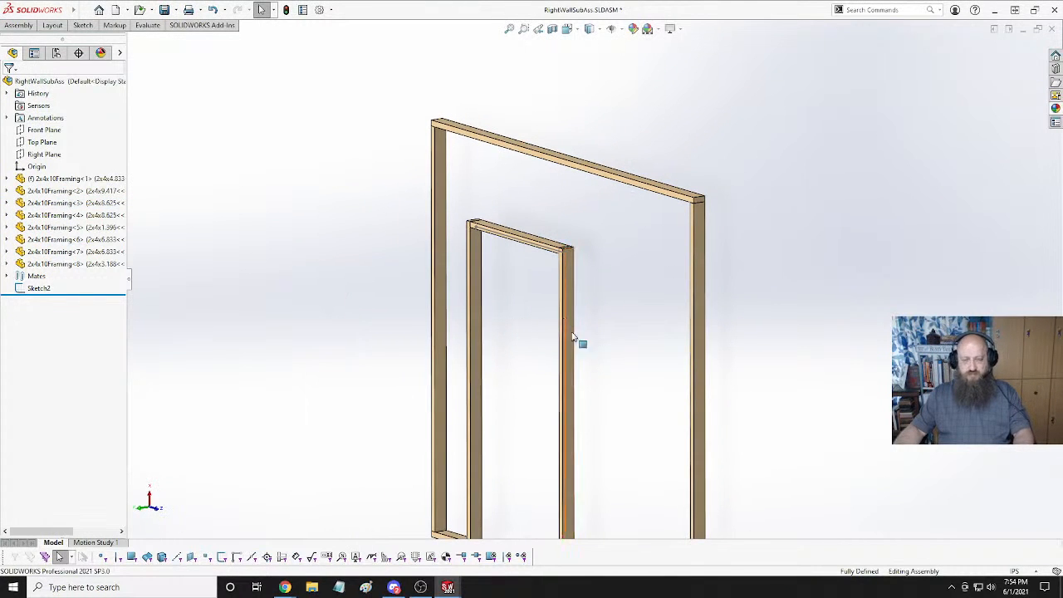
scroll(601, 403, down, 3)
scroll(605, 412, up, 5)
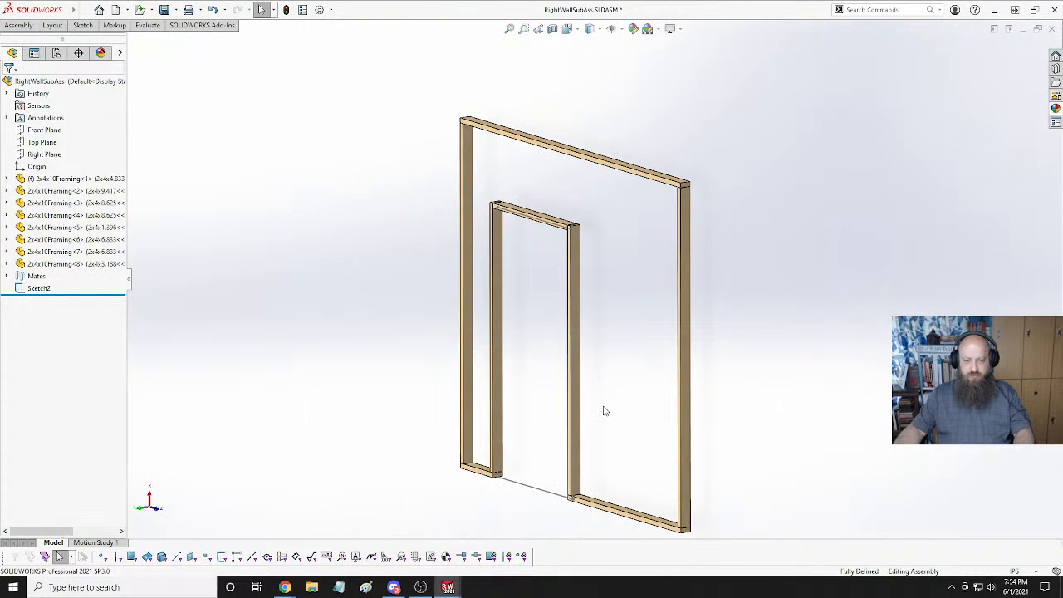
scroll(615, 349, up, 3)
scroll(614, 292, down, 6)
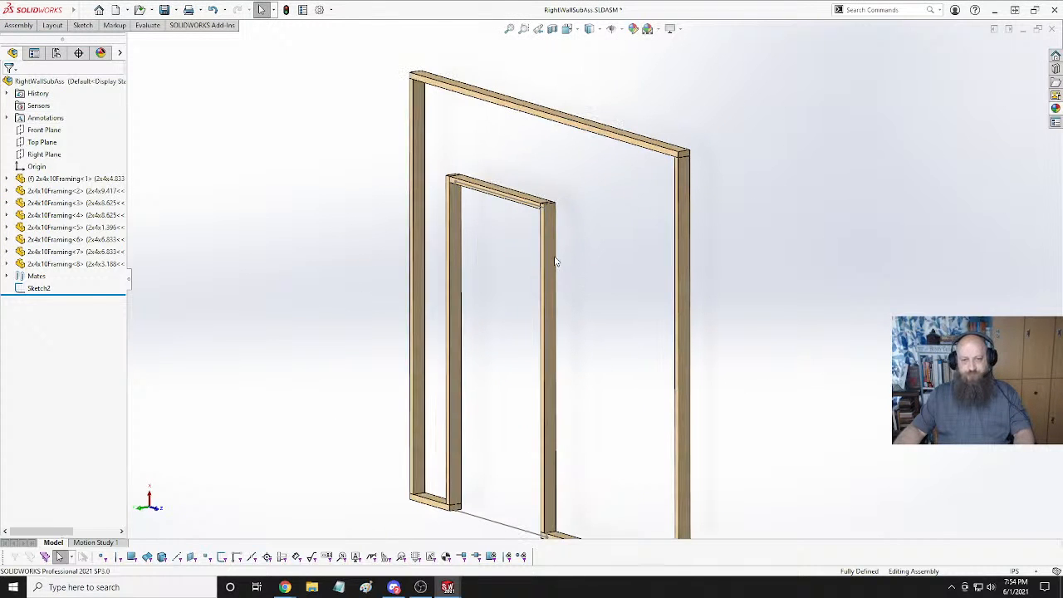
Switch the opening stud on the long bottom plate to the 2x4x8.625 configuration.
click(547, 258)
click(549, 251)
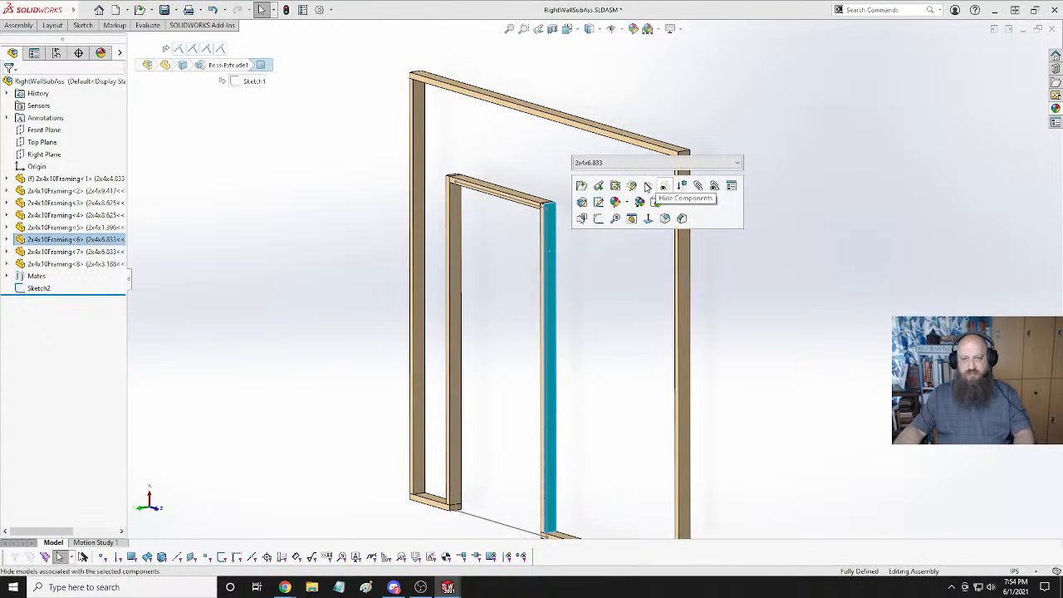
click(634, 163)
click(614, 208)
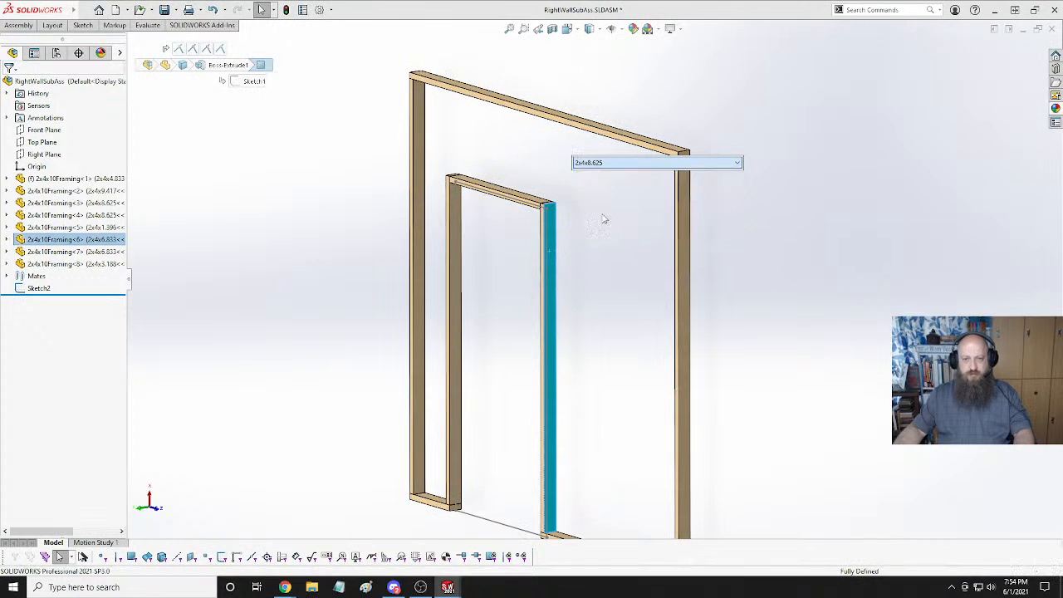
click(748, 166)
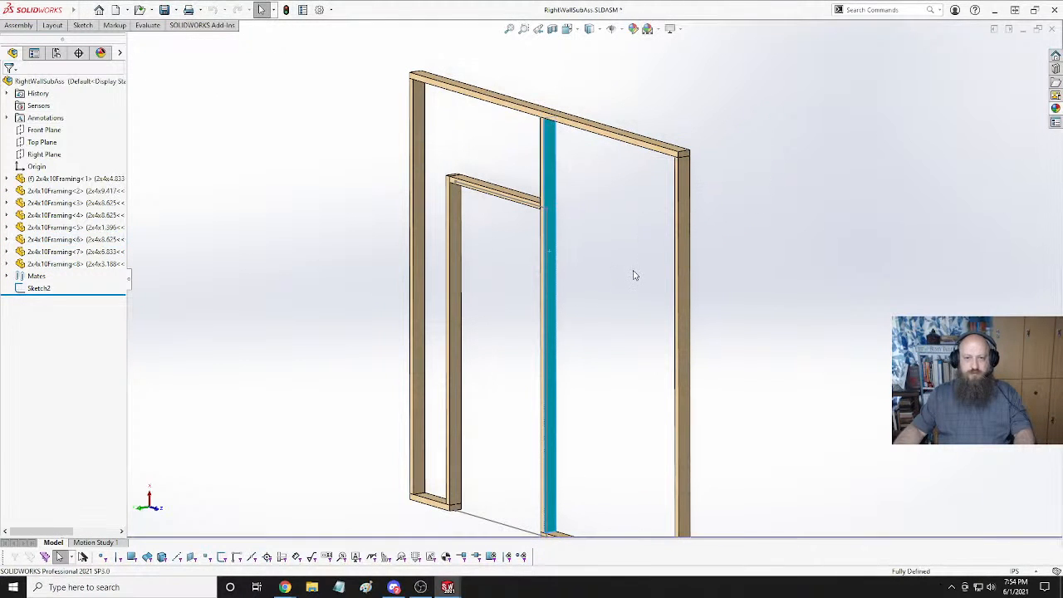
click(474, 301)
Switch the opening stud on the short bottom plate to the 2x4x8.625 configuration.
scroll(465, 266, down, 2)
middle_drag(465, 264, 474, 185)
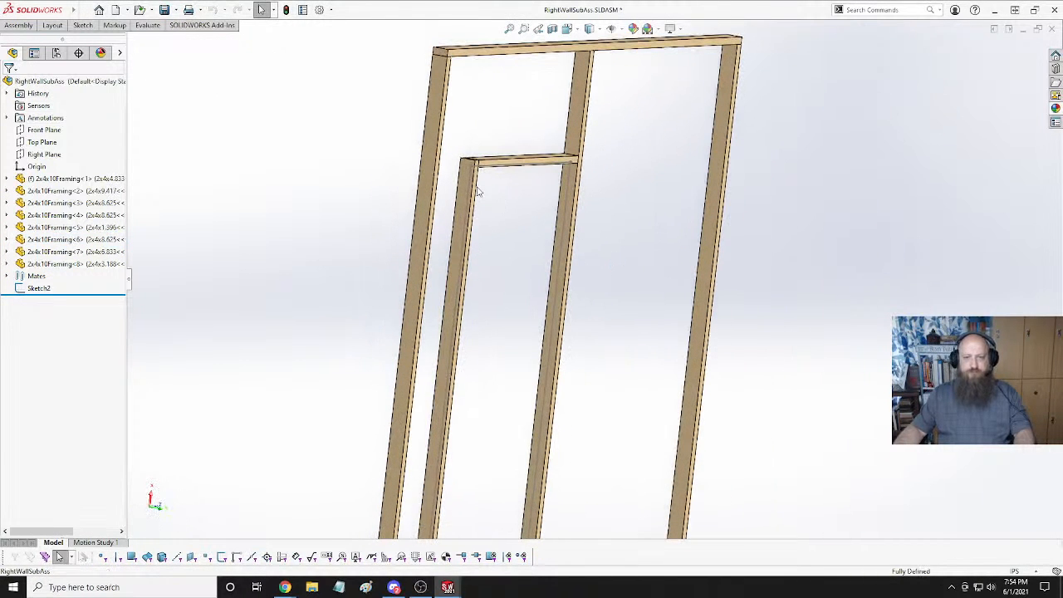
click(463, 179)
click(565, 86)
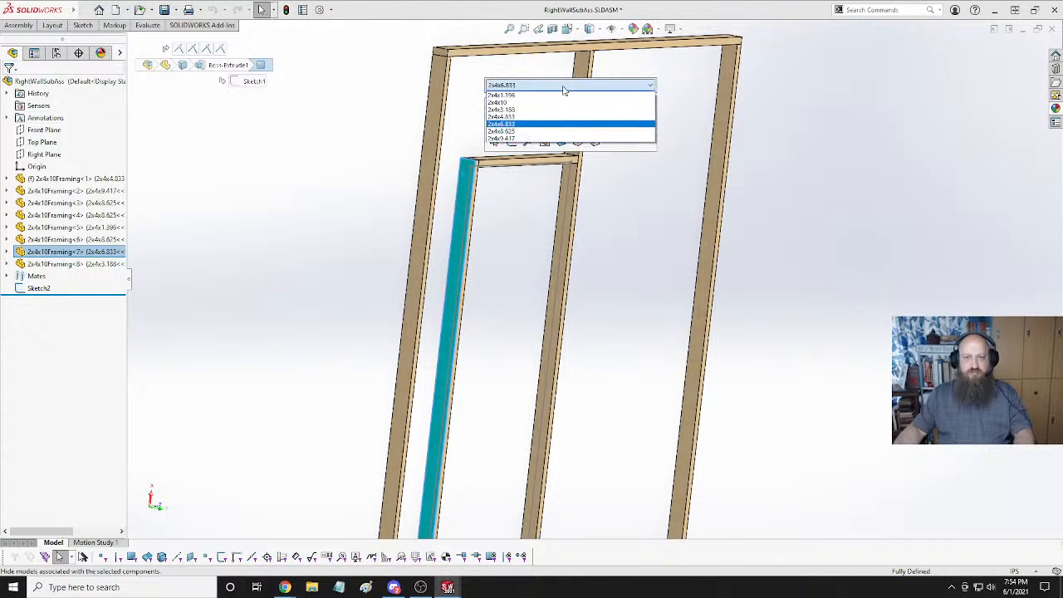
click(532, 133)
click(665, 86)
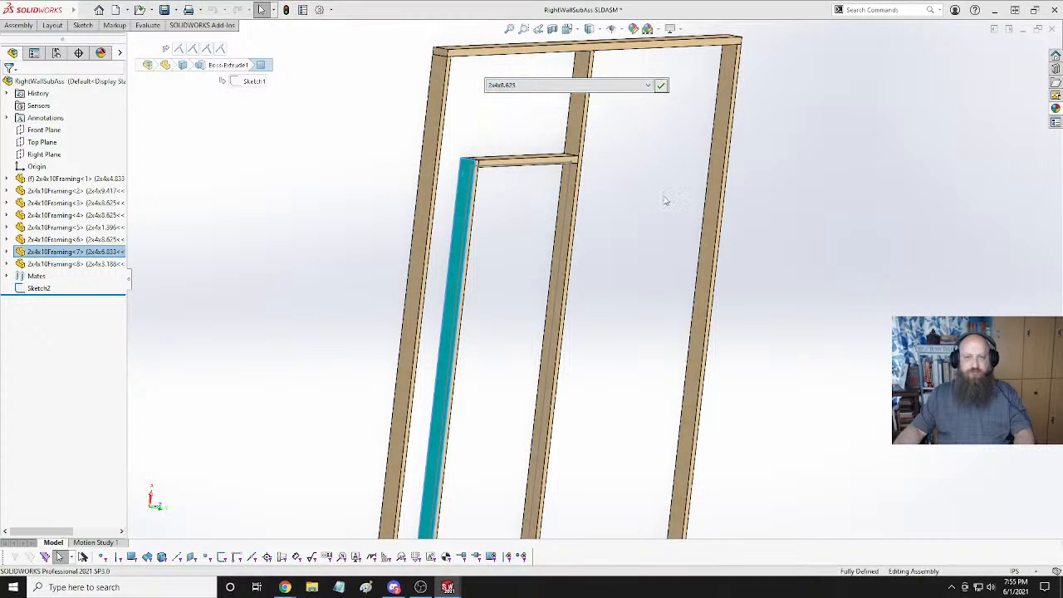
click(591, 297)
Make two loose copies of the 2x4x3.188 header and place them one above the other below it.
middle_drag(592, 298, 486, 222)
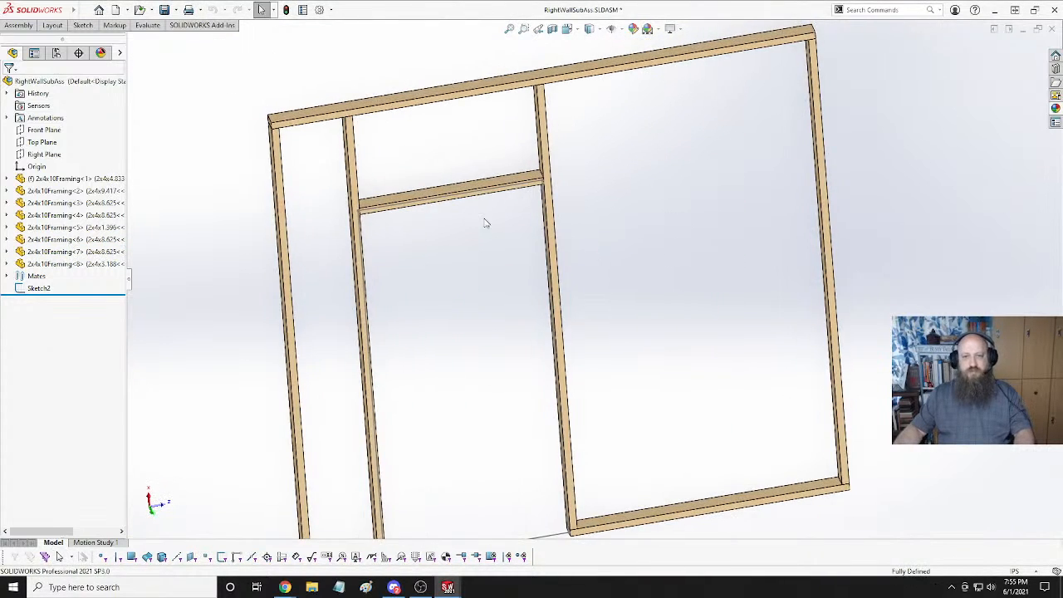
click(463, 193)
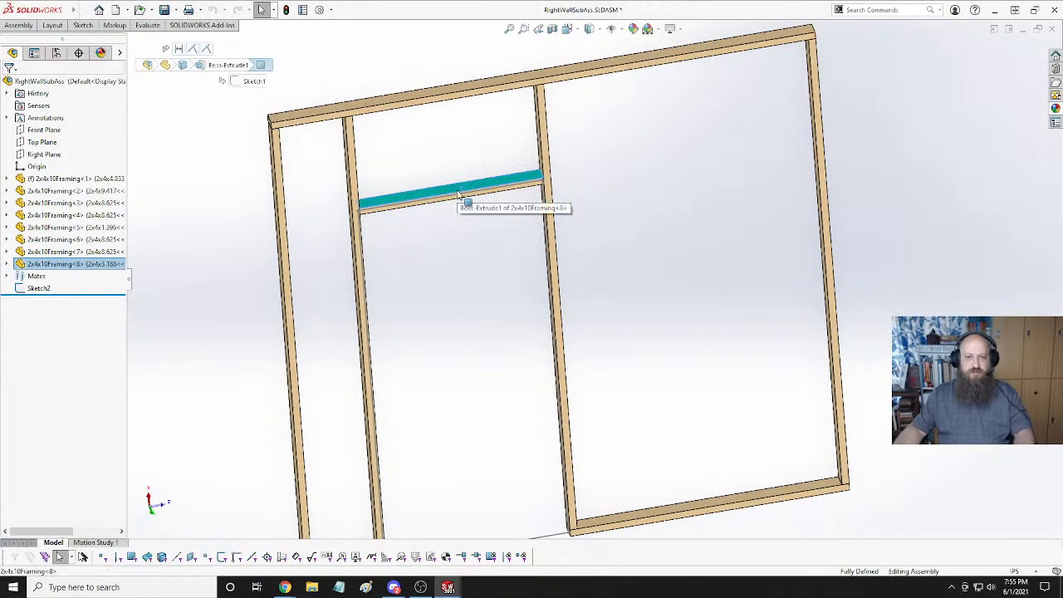
ctrl+drag(458, 193, 469, 285)
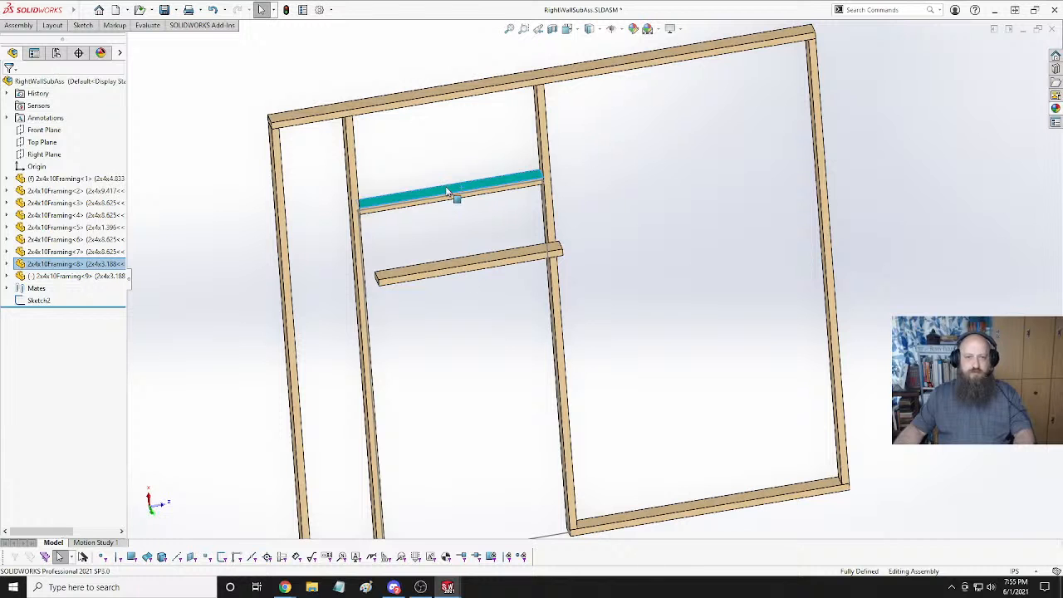
ctrl+drag(449, 193, 498, 311)
click(669, 284)
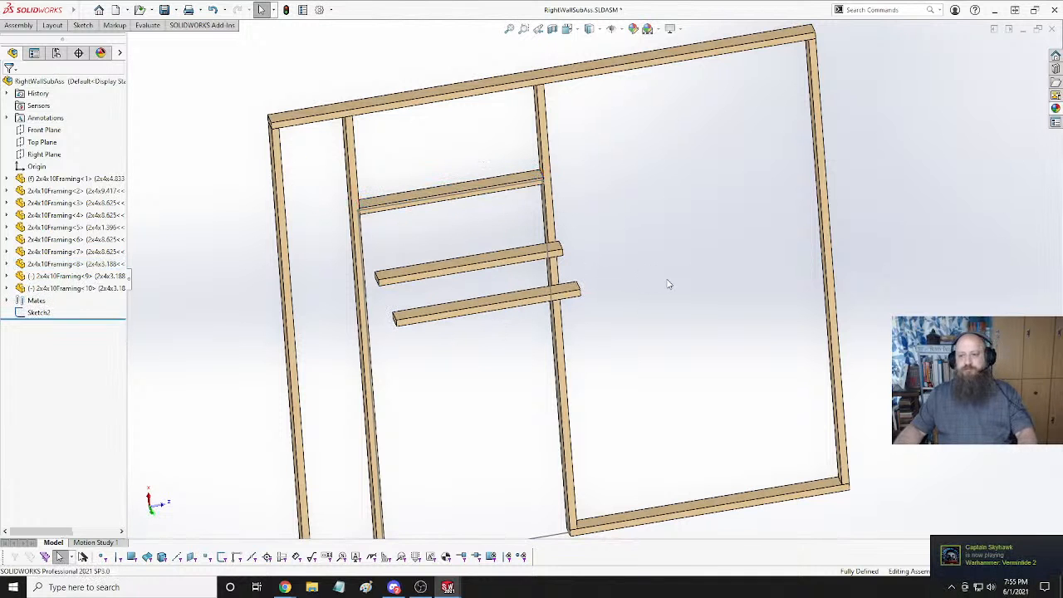
middle_drag(495, 347, 478, 190)
scroll(487, 334, up, 3)
scroll(535, 311, down, 8)
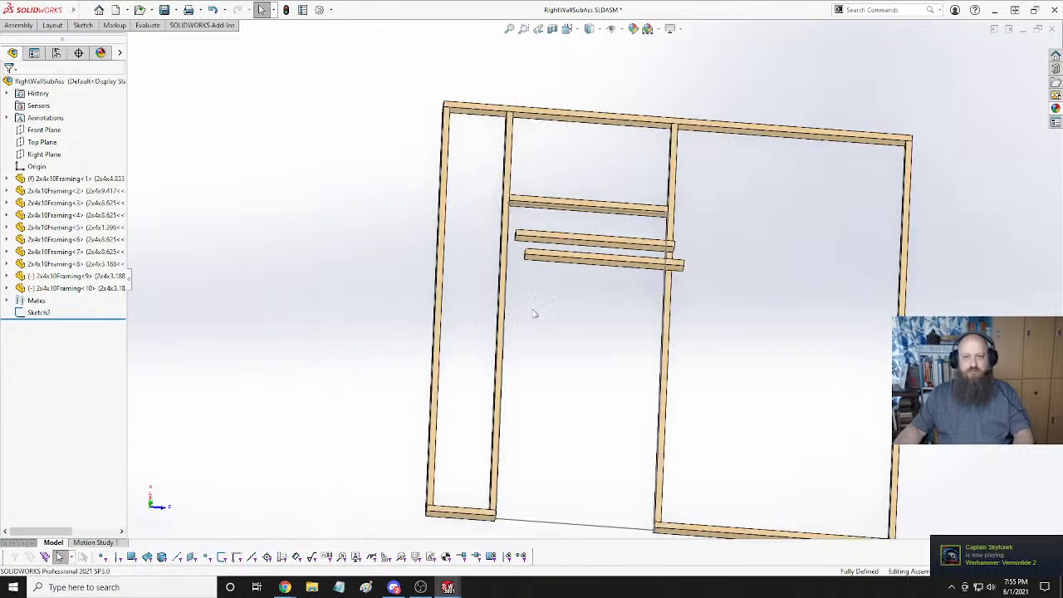
click(667, 229)
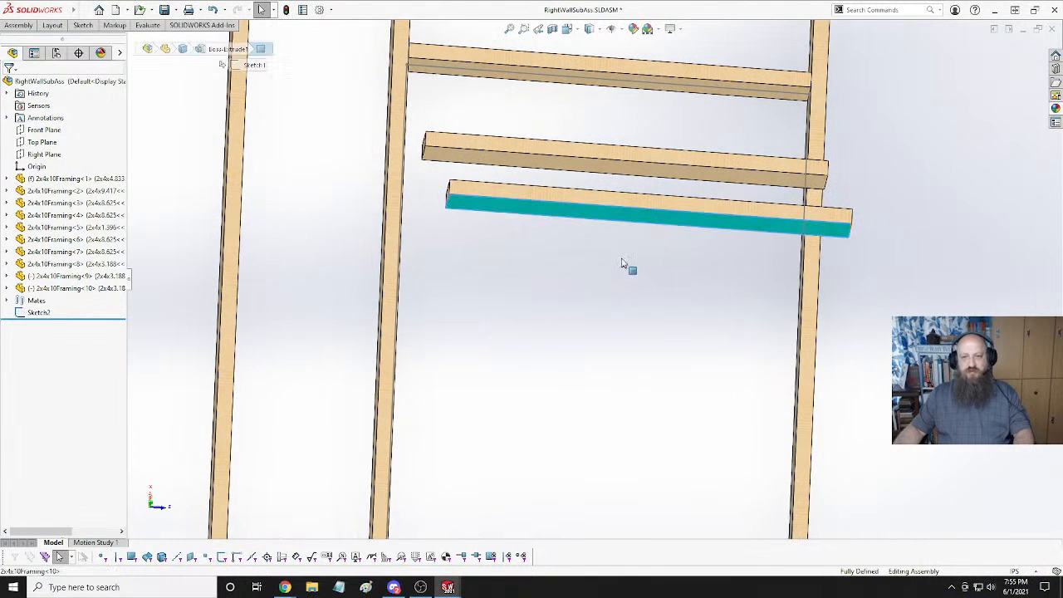
middle_drag(586, 260, 573, 301)
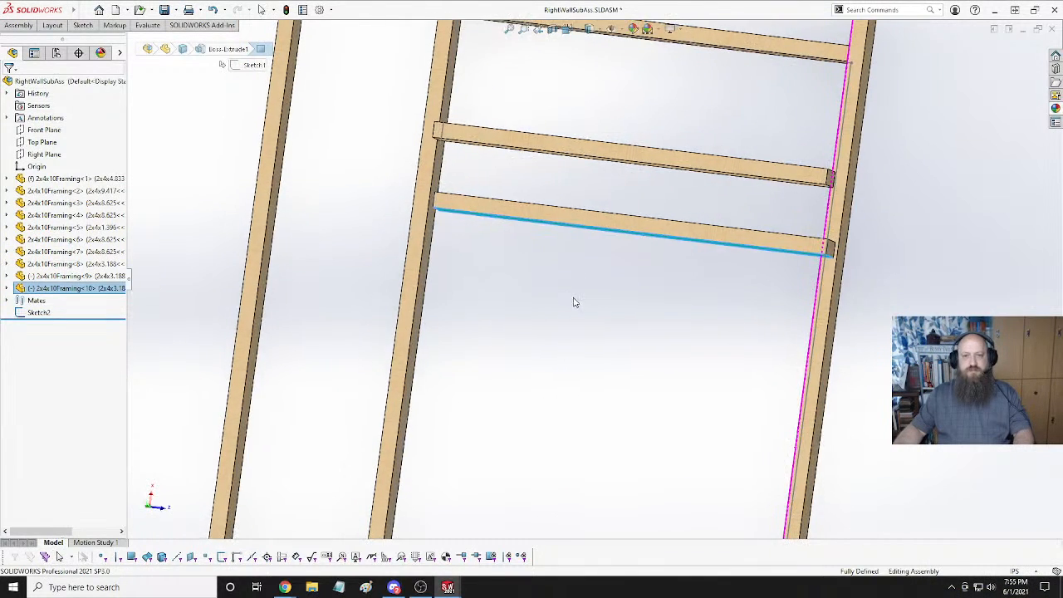
scroll(574, 304, up, 3)
scroll(616, 251, down, 3)
middle_drag(617, 251, 591, 336)
scroll(592, 335, up, 2)
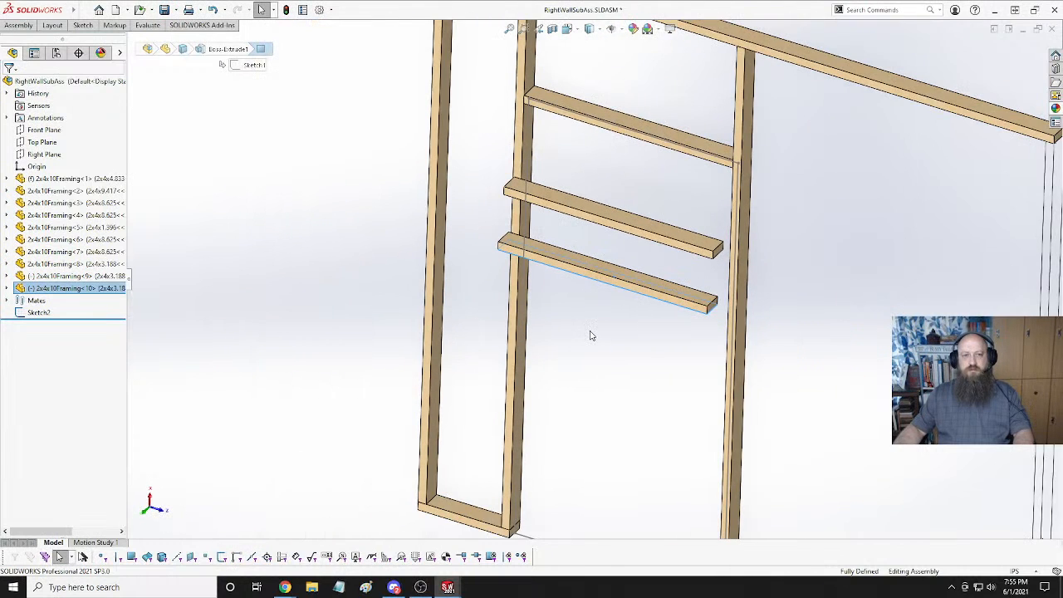
click(633, 247)
middle_drag(610, 299, 624, 226)
click(641, 246)
Mate the upper header copy's bottom face coincident with the top face of the original header.
scroll(641, 249, up, 3)
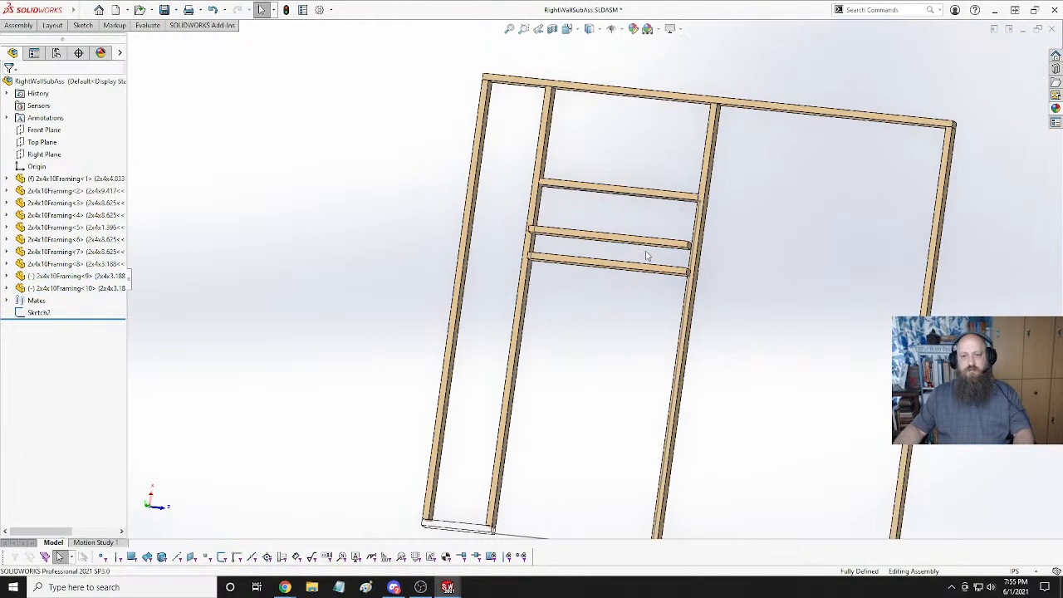
scroll(648, 253, down, 6)
click(655, 254)
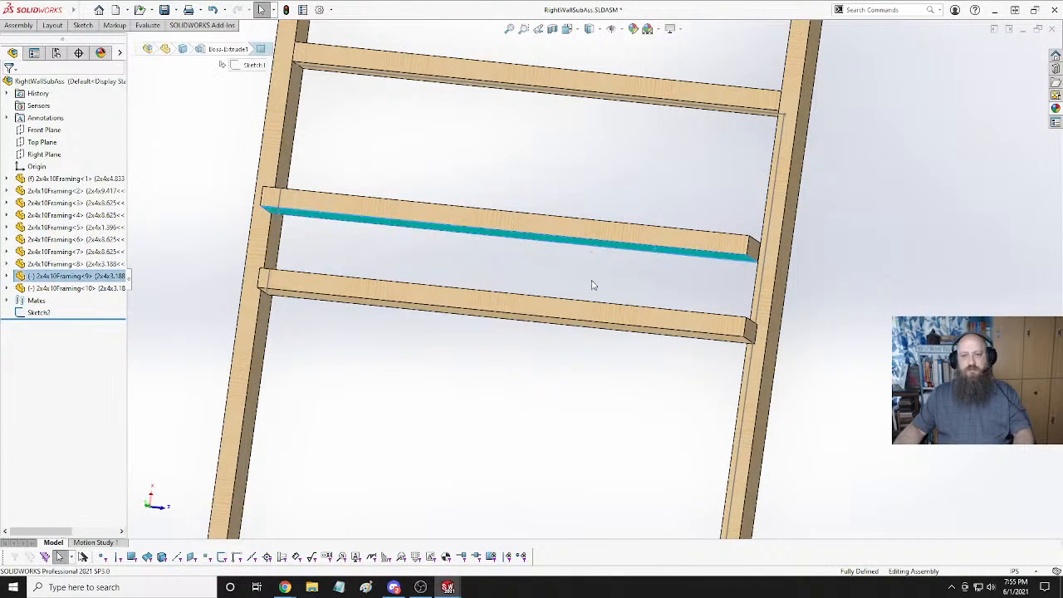
middle_drag(593, 285, 619, 253)
scroll(619, 253, up, 2)
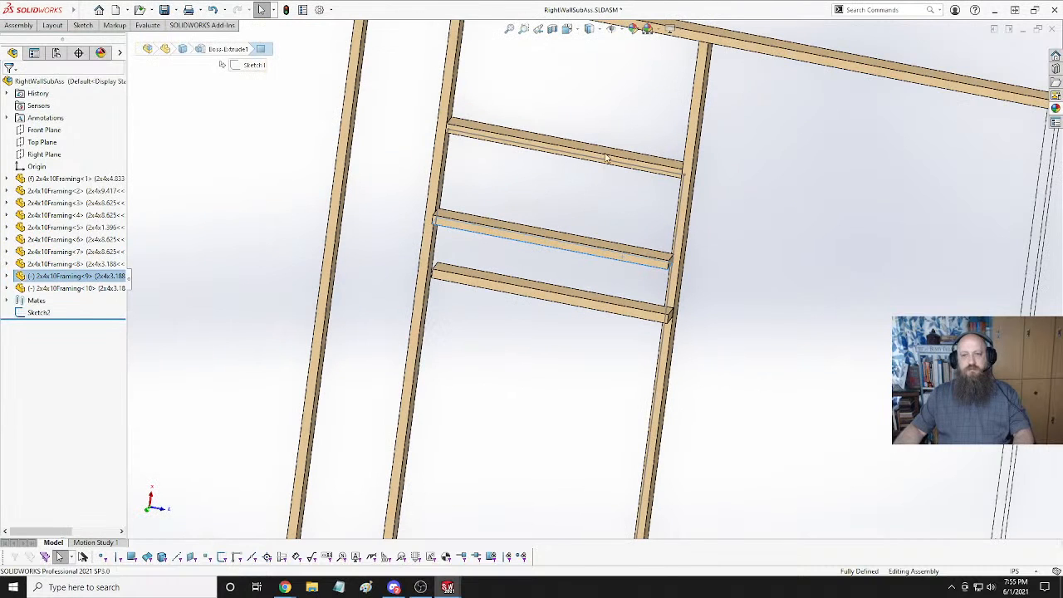
click(610, 158)
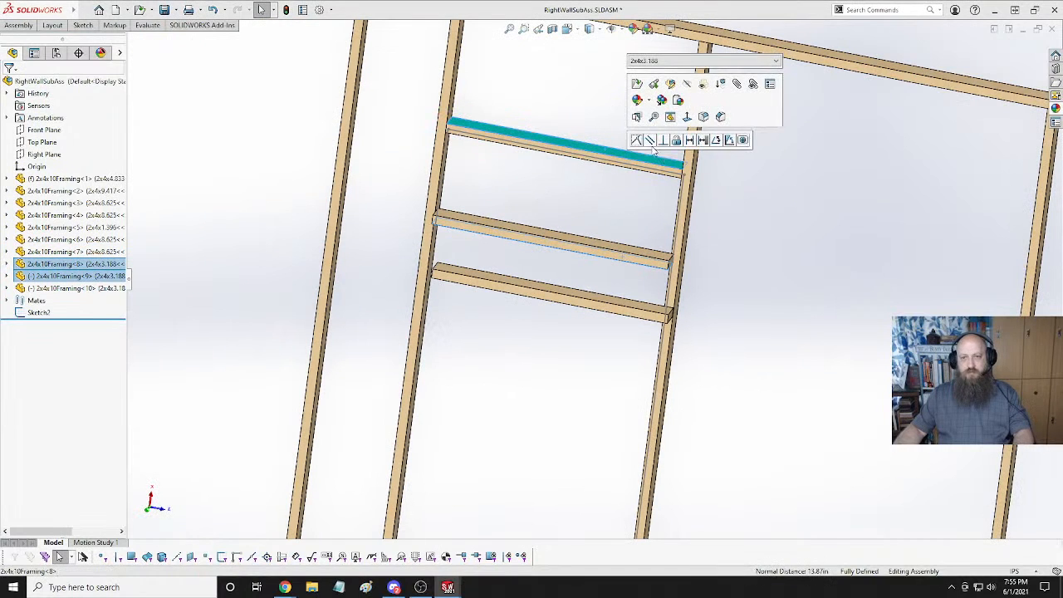
click(636, 139)
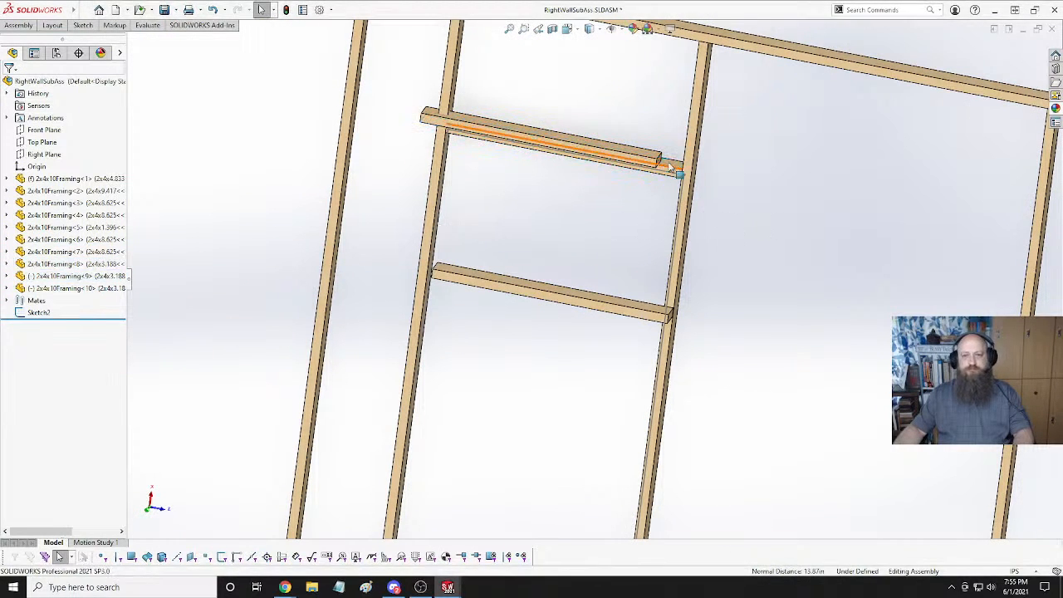
Mate the stacked header copy's end face coincident with the opening-side face of the stud on the long bottom plate.
middle_drag(709, 194, 750, 152)
click(720, 130)
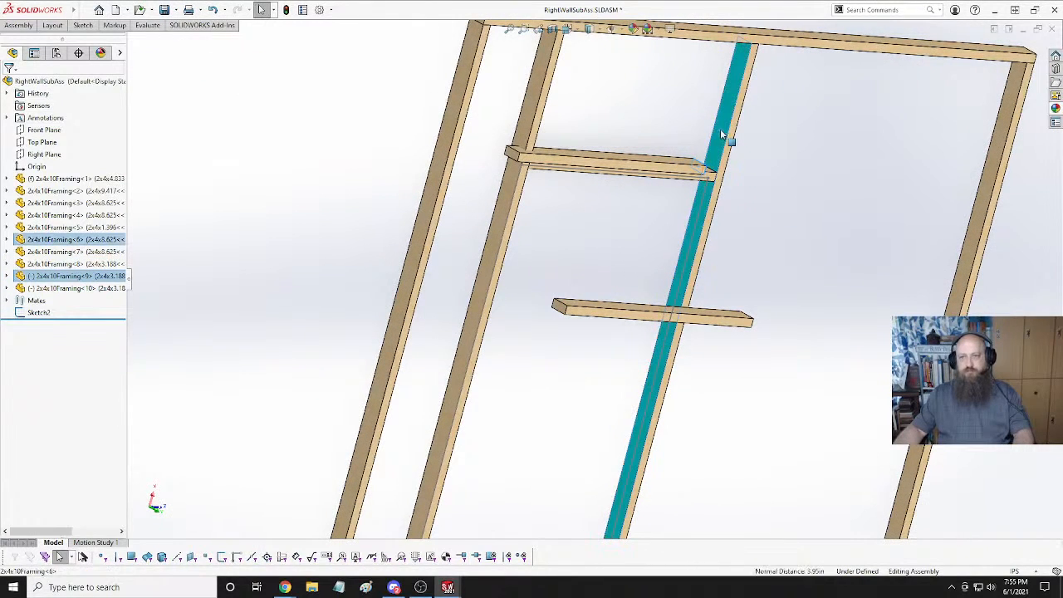
click(757, 122)
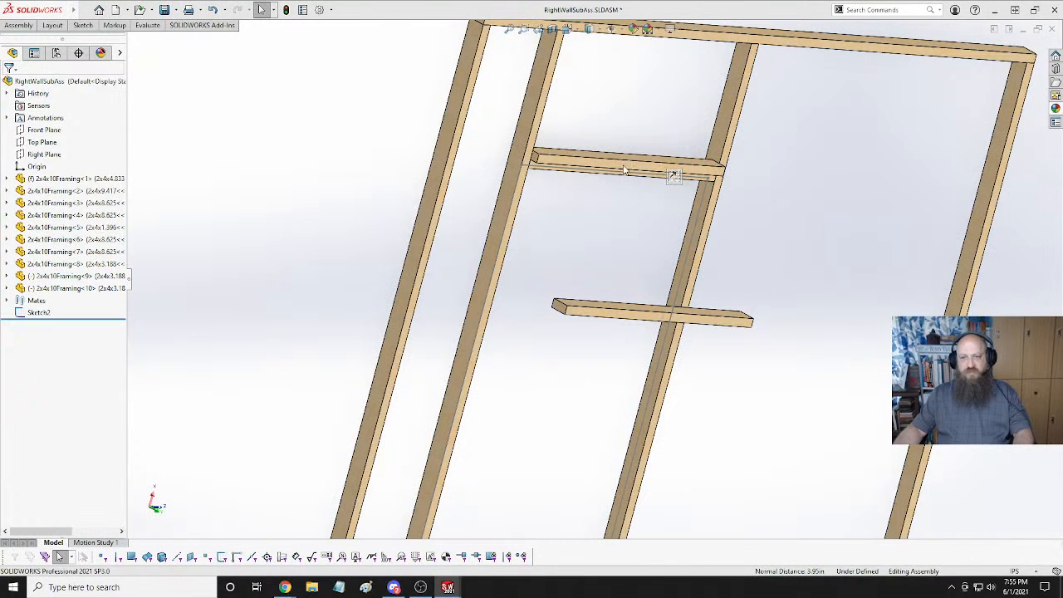
Hide the sketch that outlines the door opening.
scroll(572, 180, up, 3)
scroll(572, 190, down, 5)
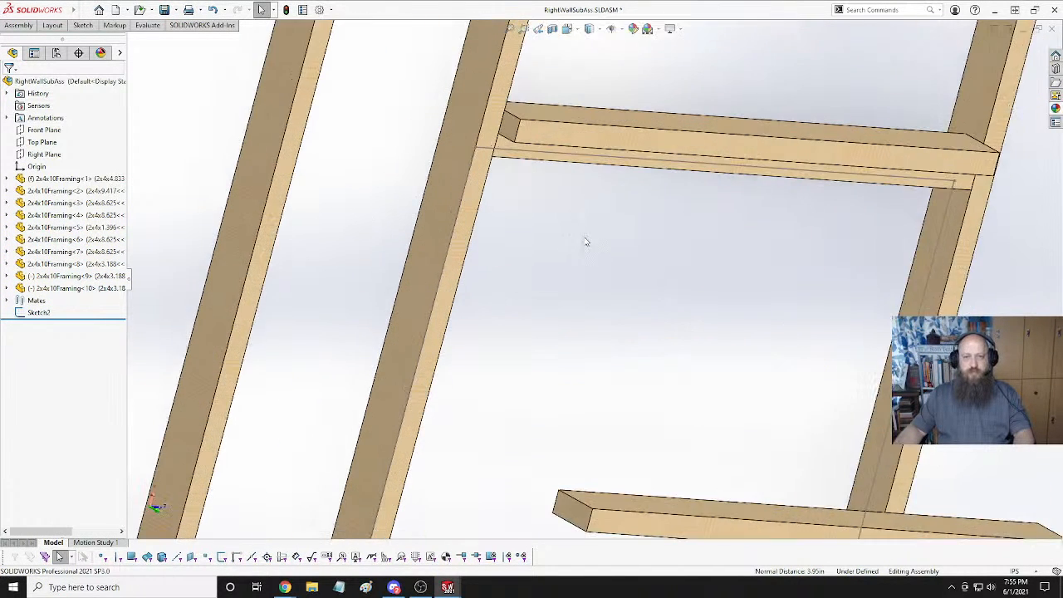
scroll(585, 242, down, 2)
middle_drag(556, 192, 536, 153)
click(34, 313)
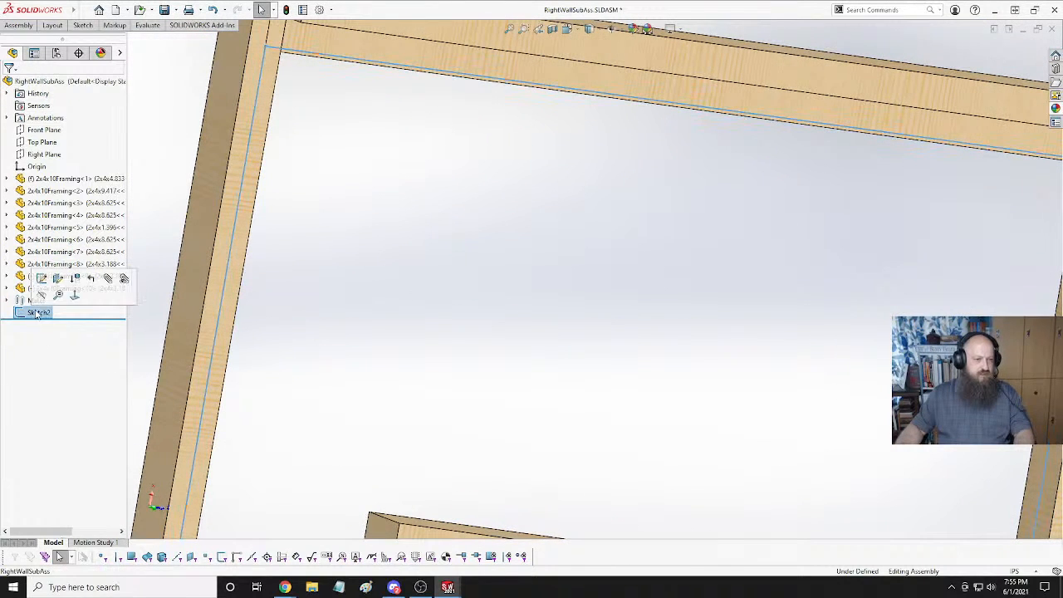
click(70, 289)
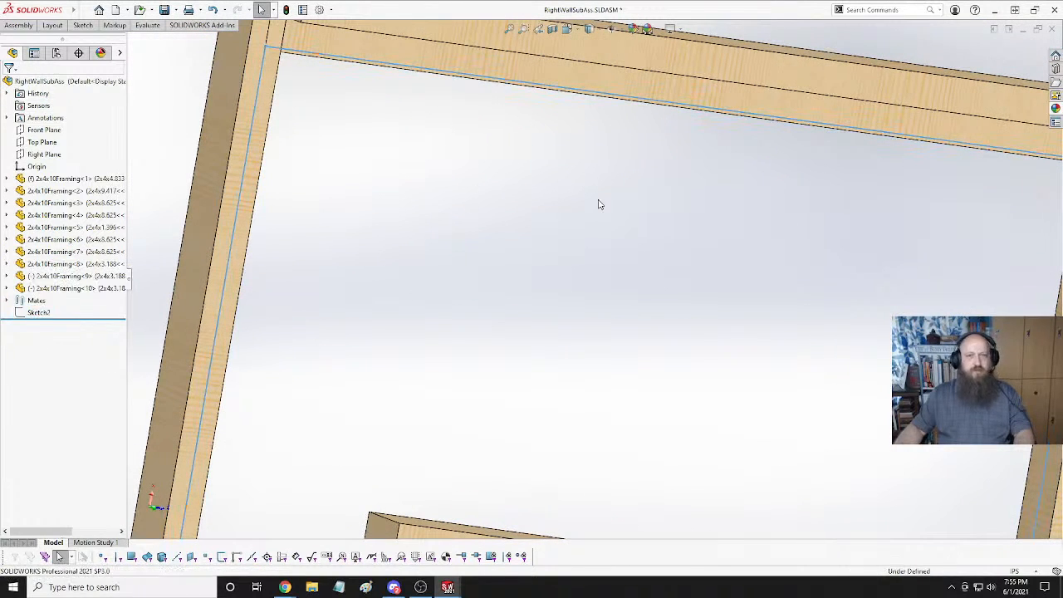
scroll(526, 231, up, 3)
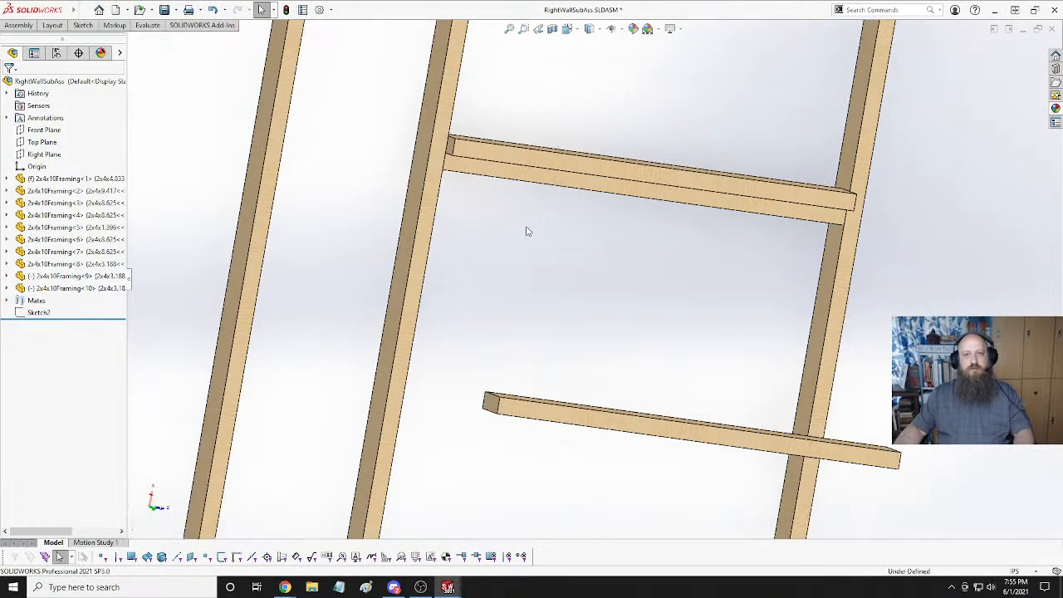
Mate the front face of the stacked header copy coincident with the front face of the original header.
click(573, 174)
ctrl+click(566, 184)
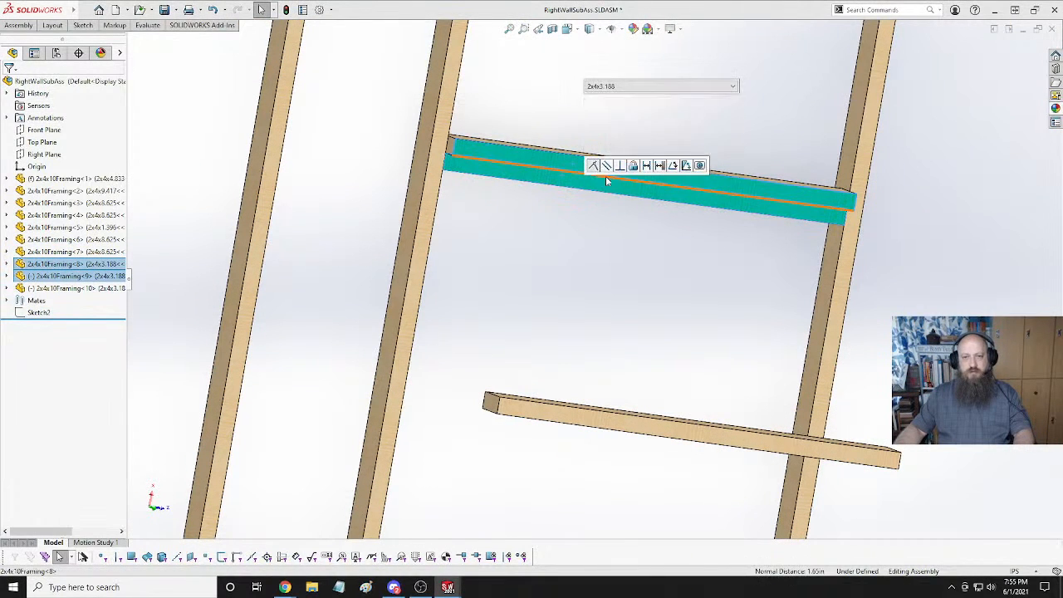
click(593, 166)
Mate the remaining loose header copy's bottom face coincident with the top face of the second header.
middle_drag(636, 451, 606, 434)
click(606, 434)
middle_drag(657, 178, 617, 398)
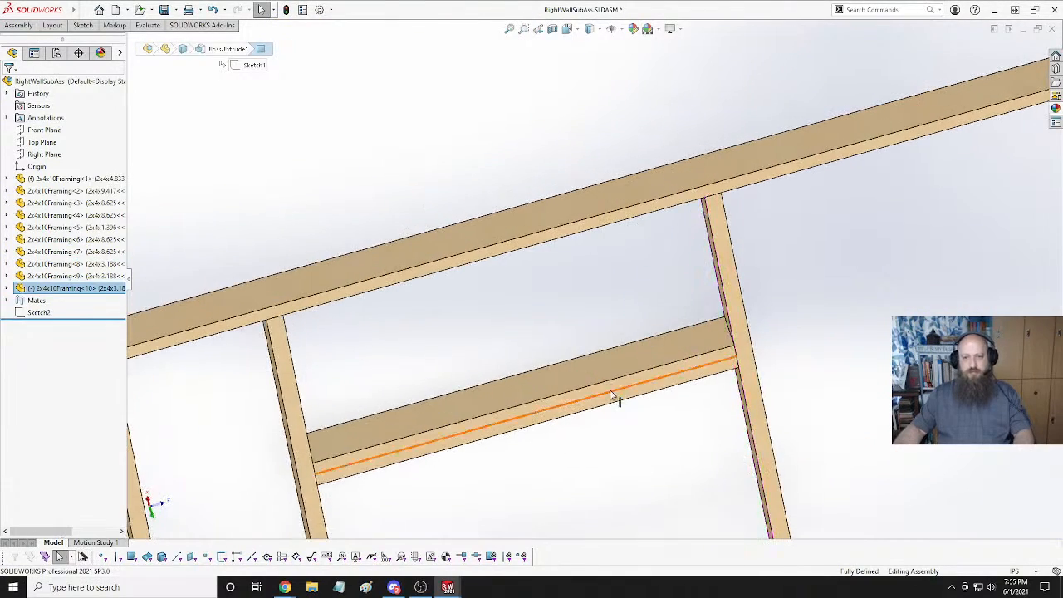
ctrl+click(608, 368)
click(640, 361)
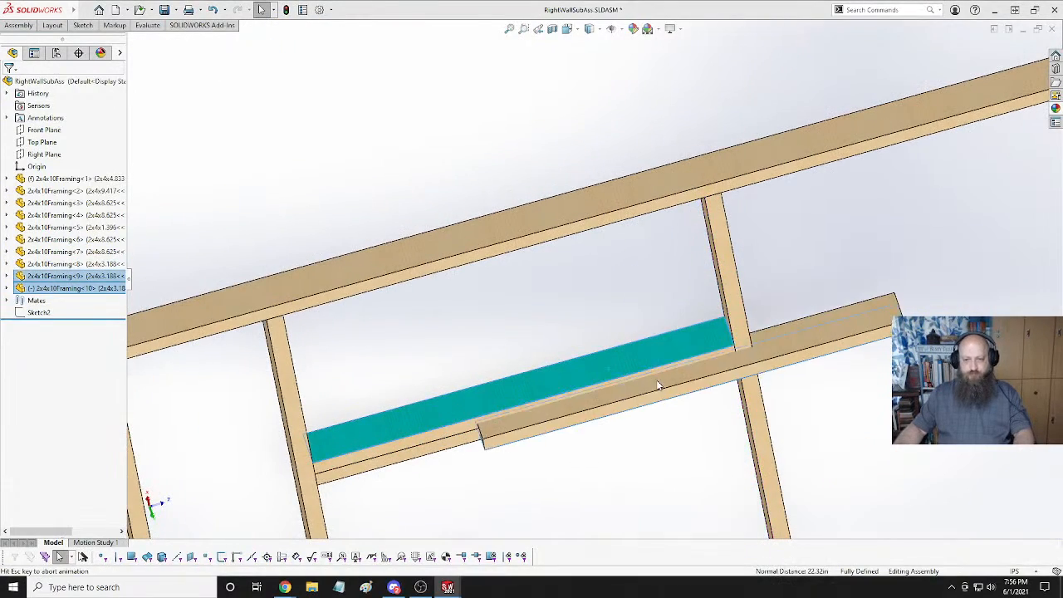
Mate the third header's end face coincident with the opening-side face of the stud on the short bottom plate.
middle_drag(495, 409, 573, 347)
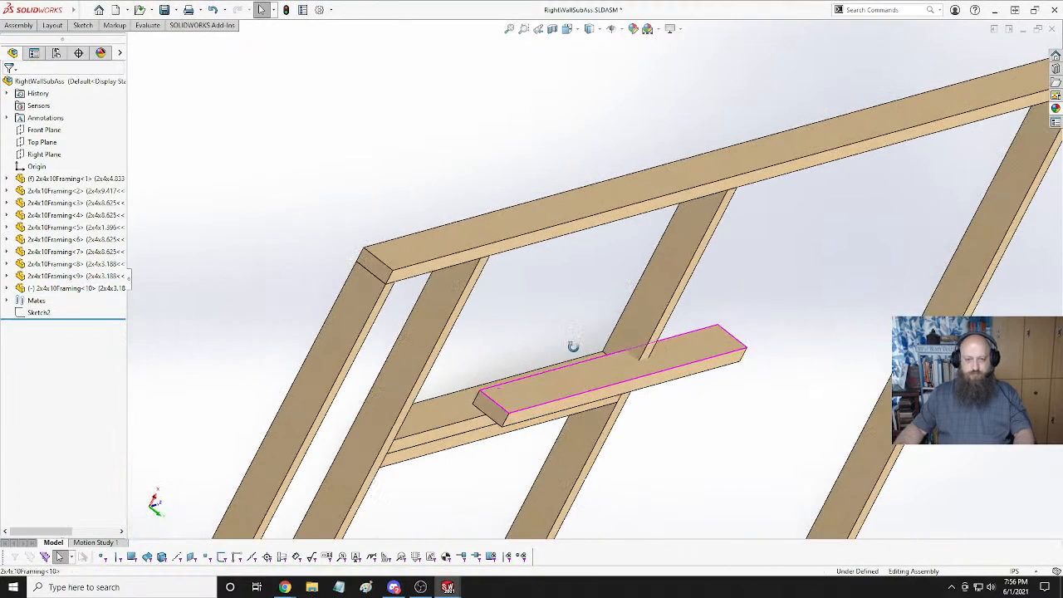
click(498, 413)
middle_drag(499, 413, 316, 305)
ctrl+click(310, 308)
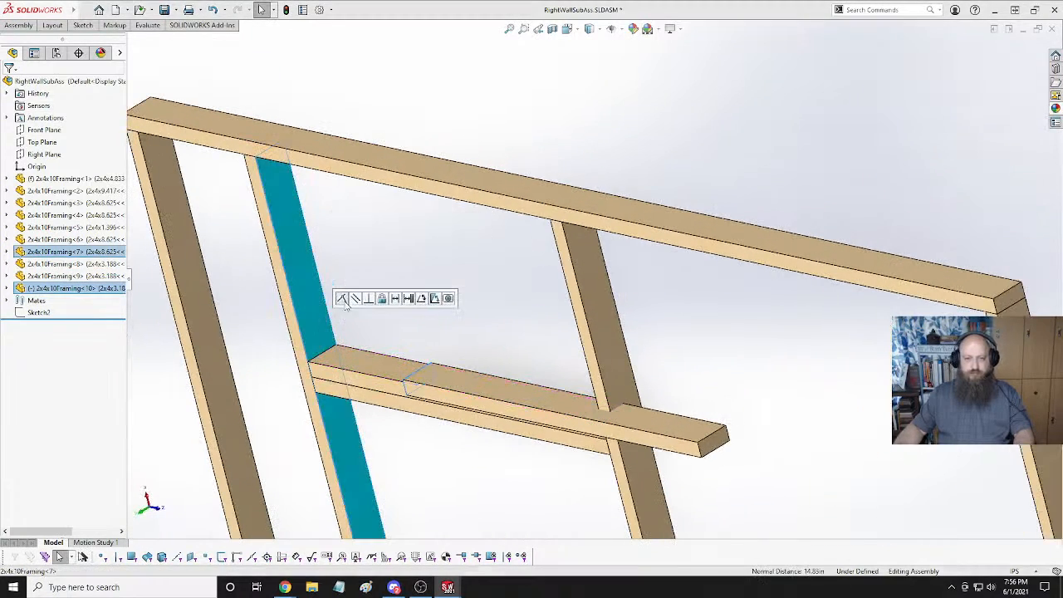
click(342, 298)
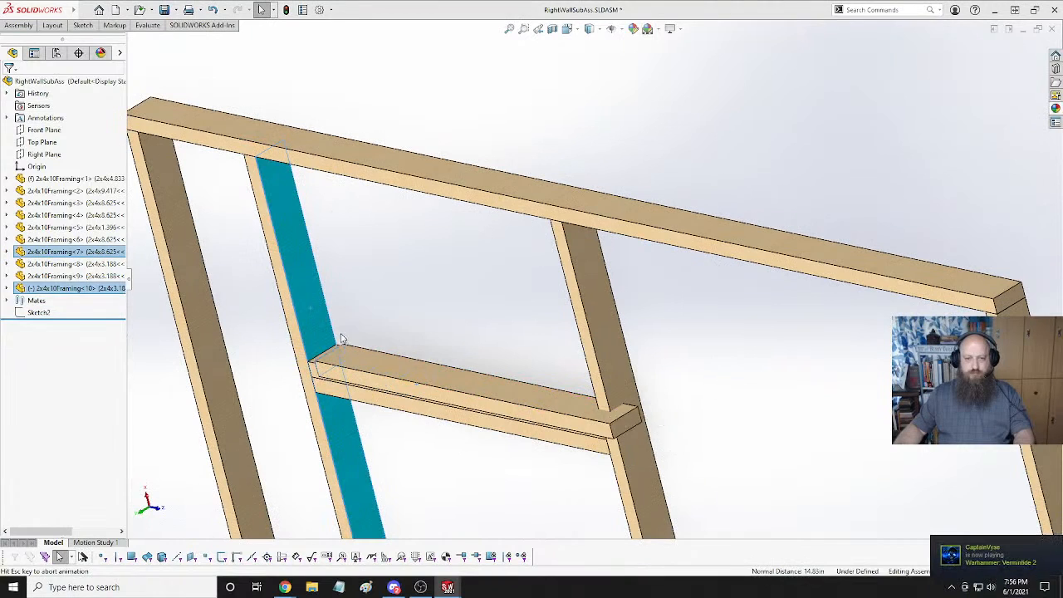
Mate the front faces of the third and second headers coincident so the three-board stack is flush.
click(427, 404)
middle_drag(408, 434, 459, 399)
ctrl+click(573, 415)
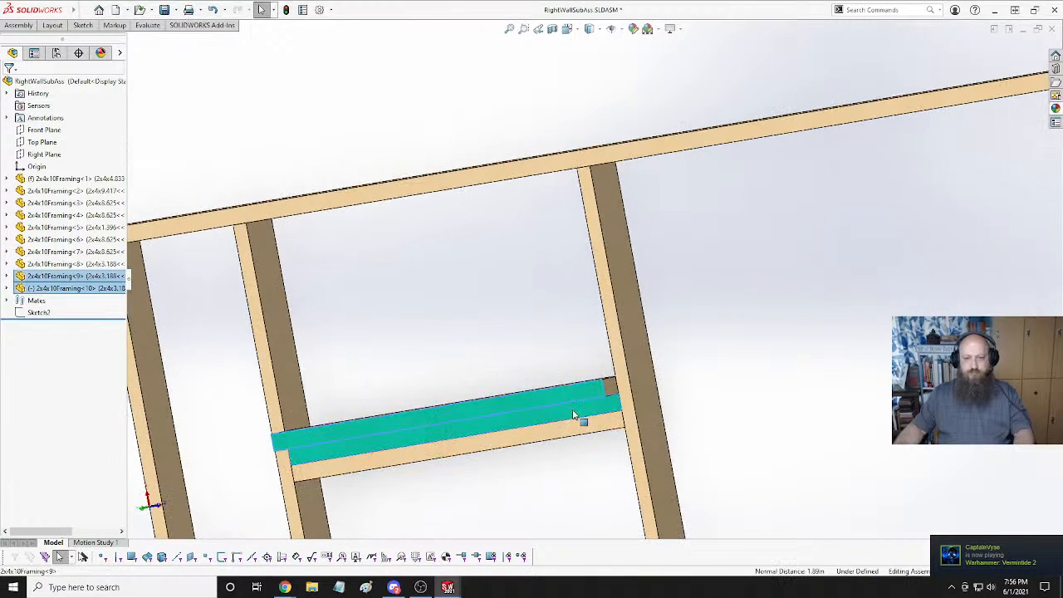
click(807, 313)
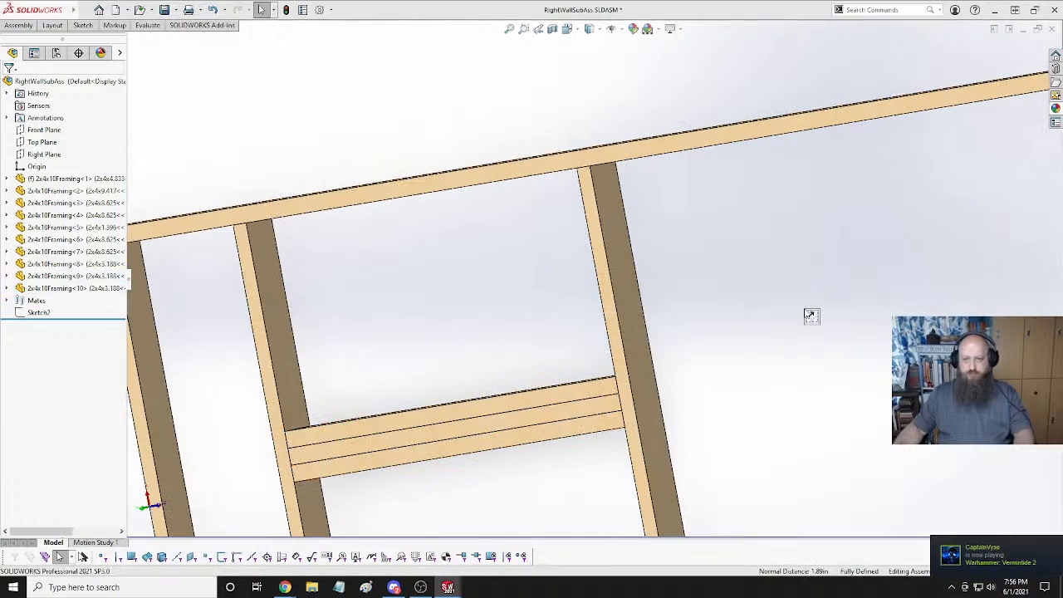
Examine the whole wall frame, from the stacked headers down to the two bottom plates.
scroll(714, 257, up, 3)
middle_drag(721, 254, 593, 391)
scroll(706, 353, up, 2)
scroll(591, 391, up, 4)
scroll(590, 414, down, 4)
scroll(553, 240, down, 2)
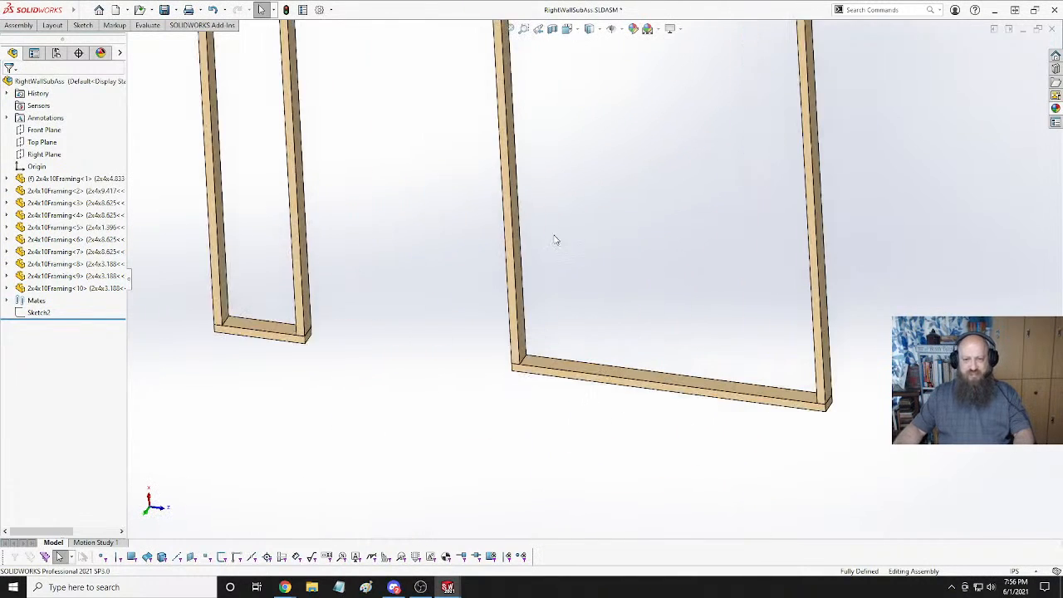
scroll(572, 147, up, 5)
scroll(587, 184, down, 3)
scroll(578, 308, up, 3)
scroll(613, 337, down, 4)
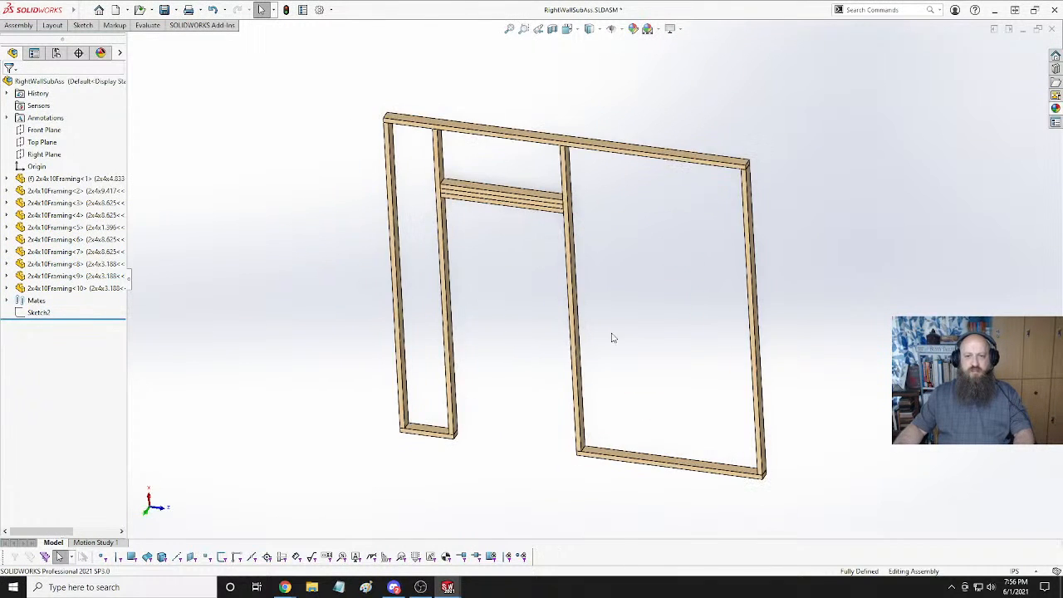
Examine how the triple header meets the studs flanking the door opening and sits below the top plate.
click(536, 198)
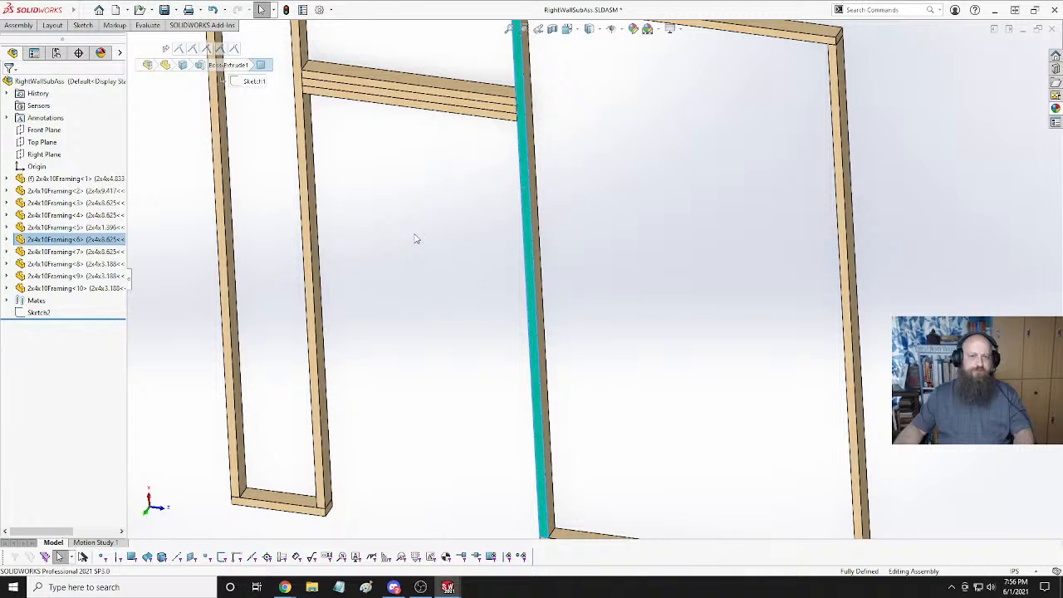
key(Escape)
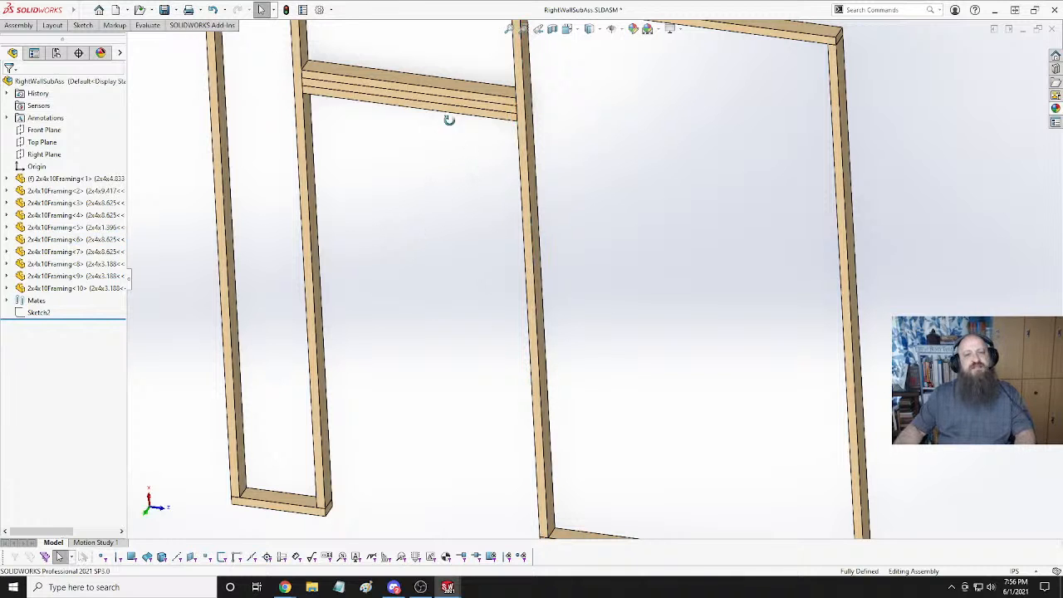
middle_drag(449, 119, 439, 75)
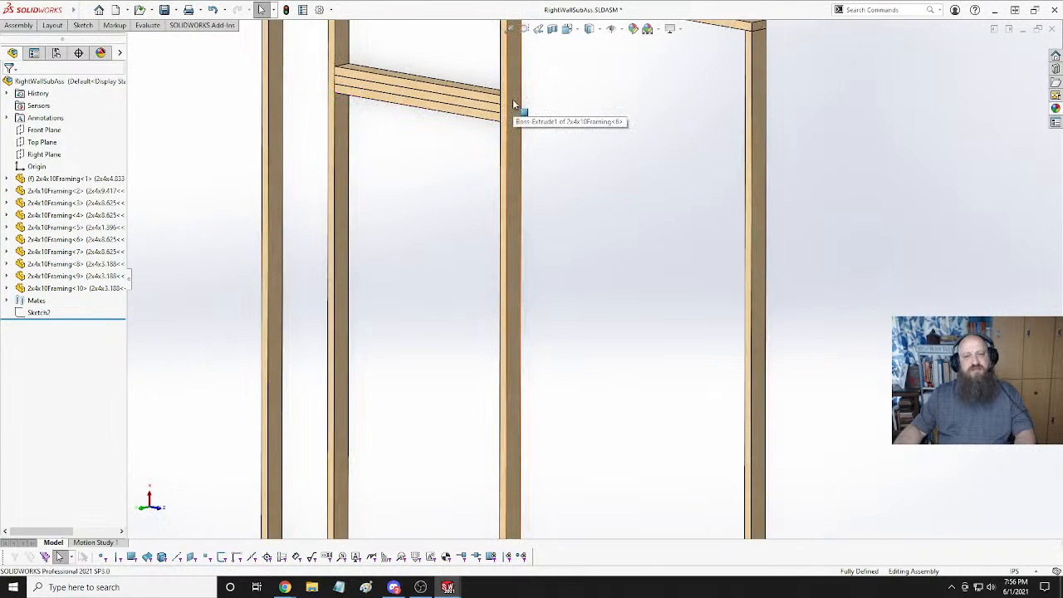
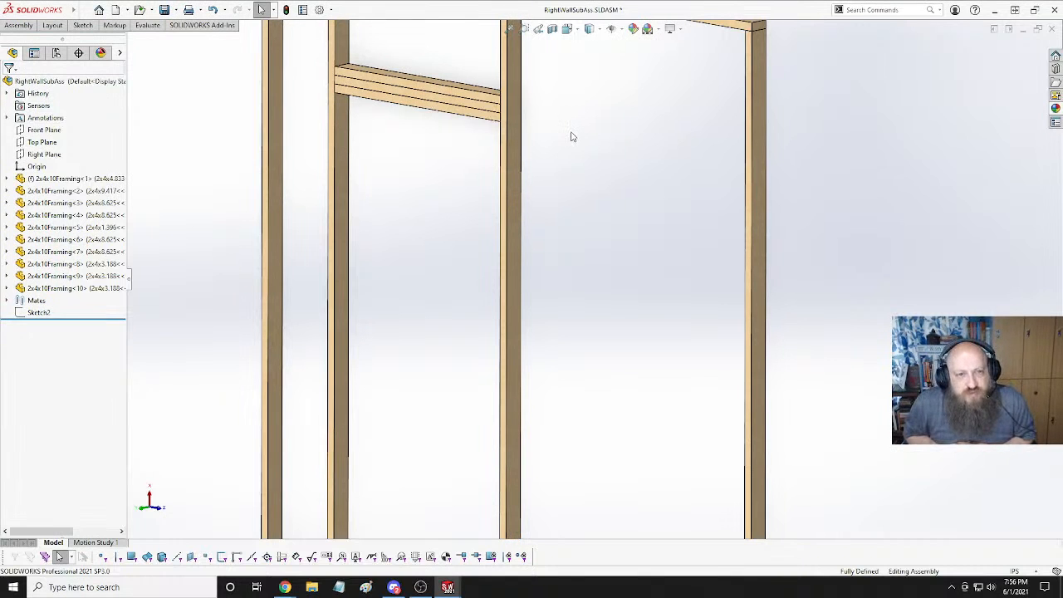
scroll(451, 87, up, 5)
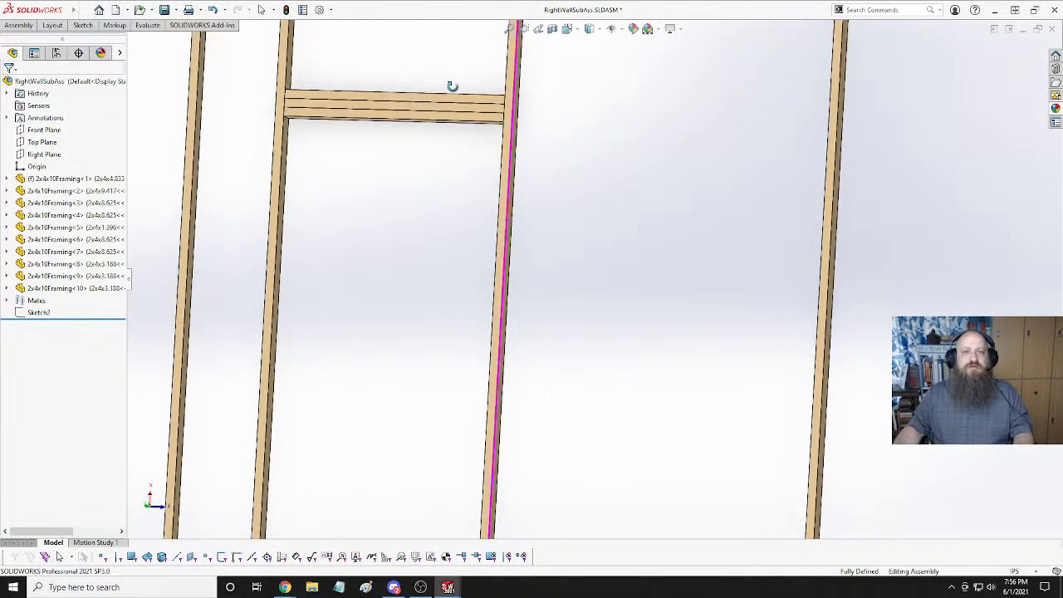
scroll(543, 299, down, 3)
middle_drag(543, 299, 577, 357)
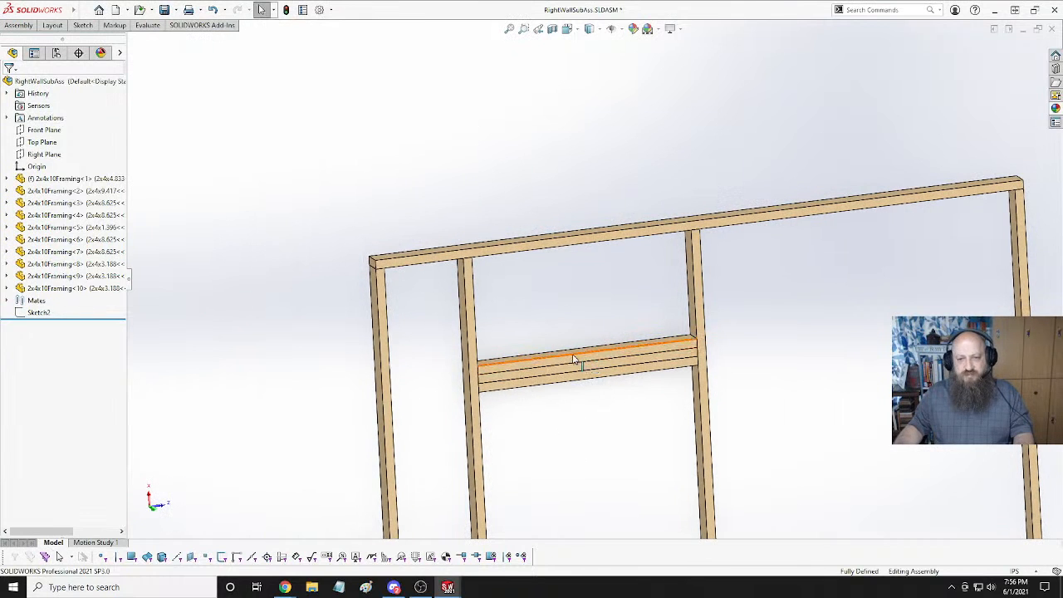
middle_drag(552, 278, 484, 249)
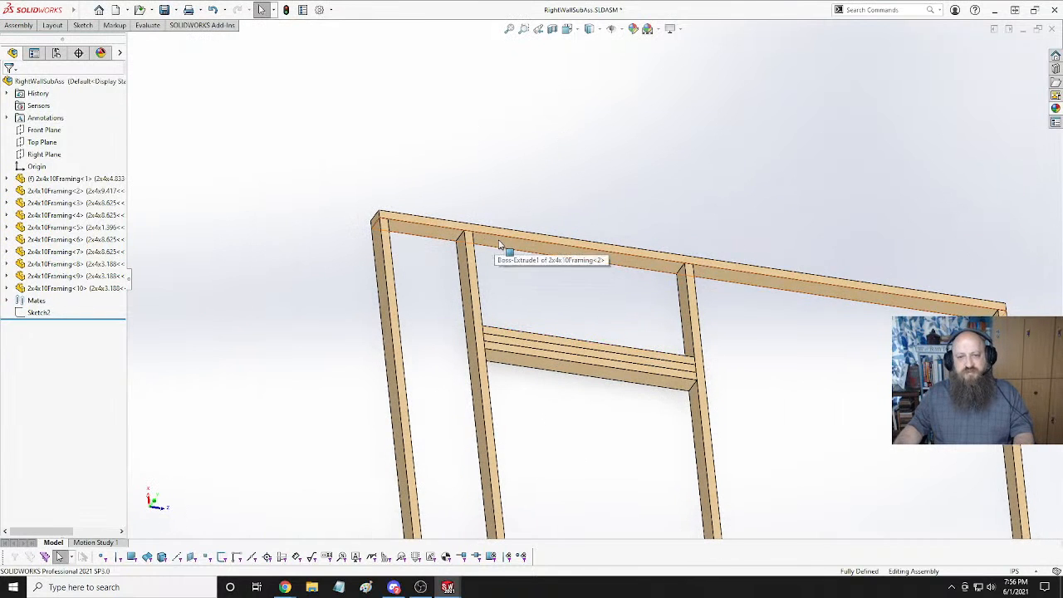
click(596, 251)
middle_drag(596, 254, 595, 339)
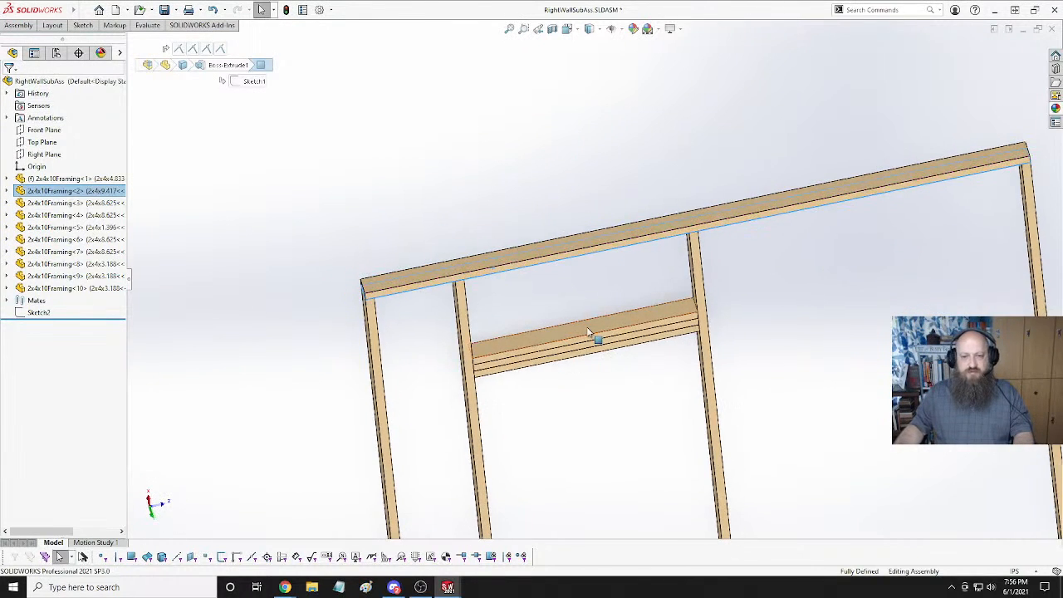
click(596, 339)
click(601, 416)
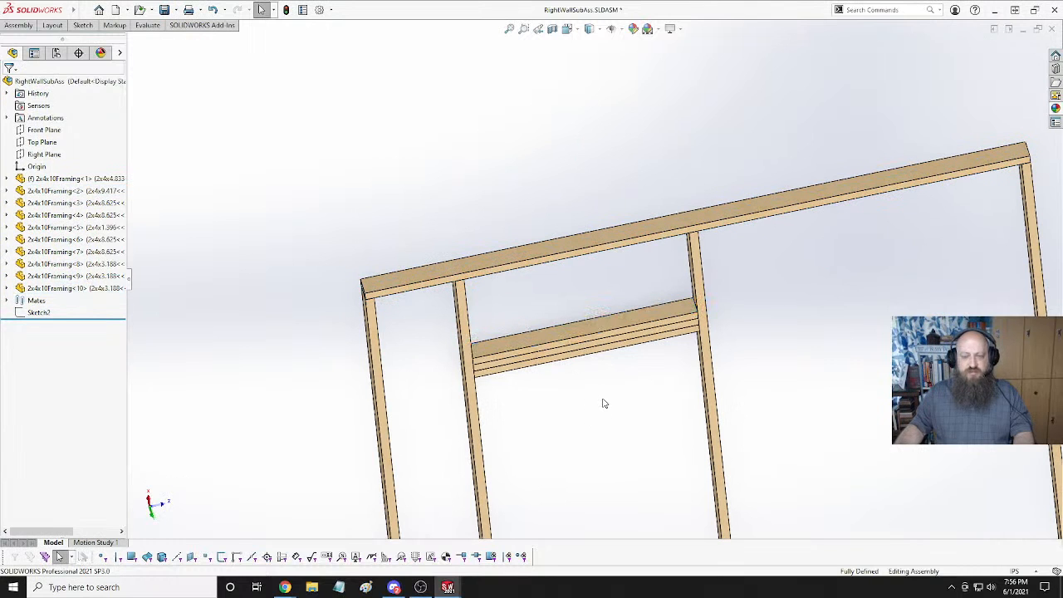
middle_drag(604, 403, 602, 407)
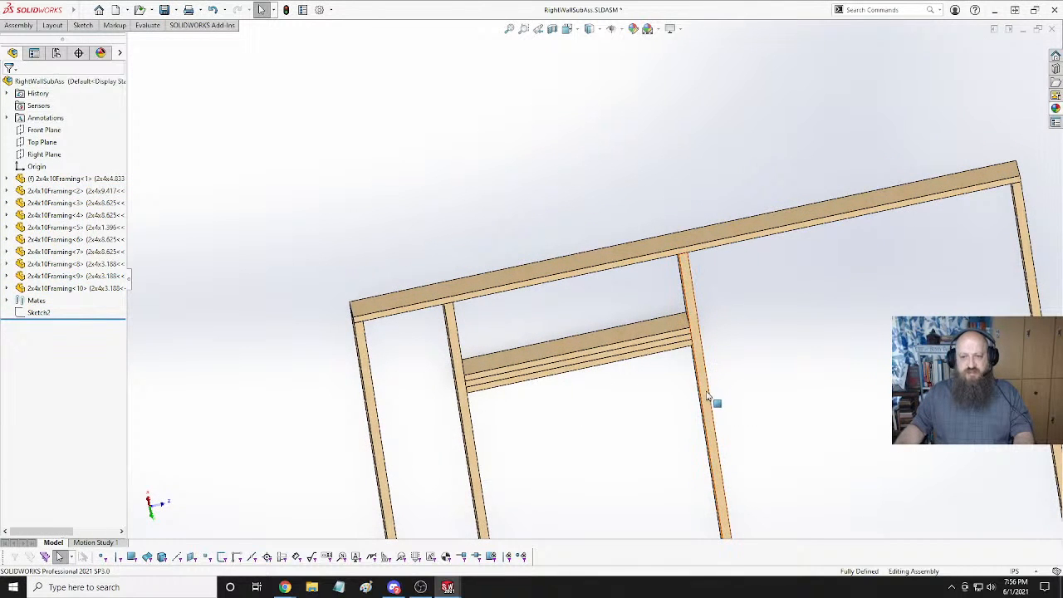
click(706, 397)
click(770, 397)
scroll(651, 385, up, 3)
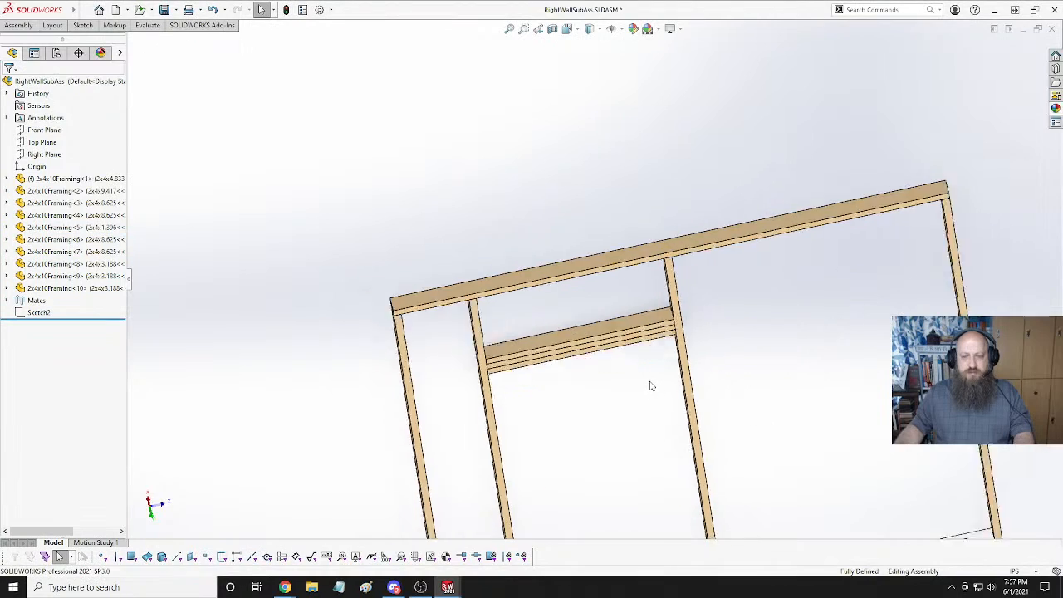
middle_drag(677, 378, 670, 334)
scroll(670, 335, down, 4)
middle_drag(572, 312, 598, 294)
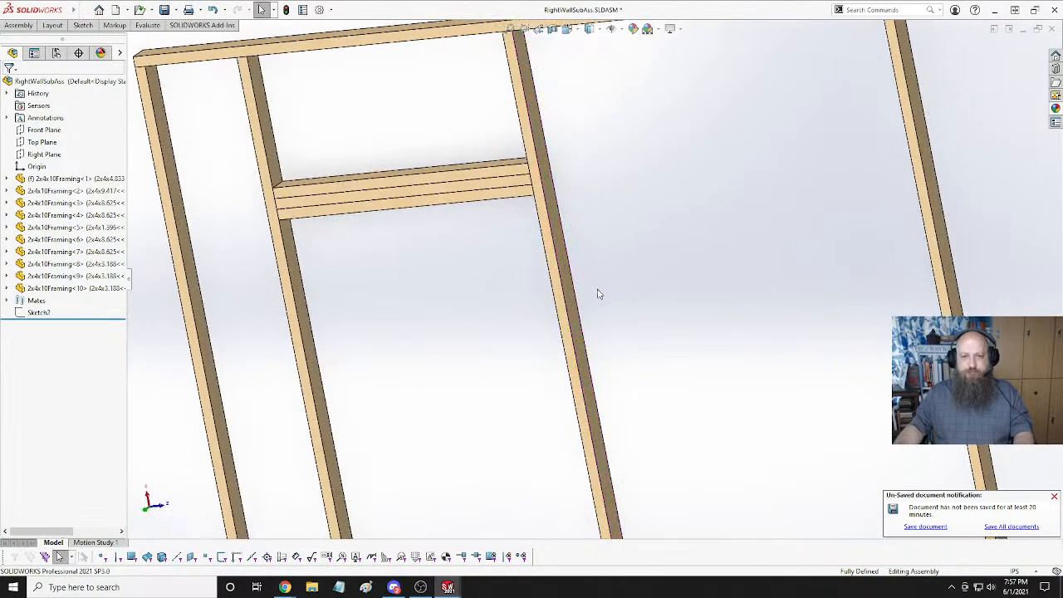
Make a loose copy of the 2x4x8.625 stud between the headers and the wide bay, placing it in that bay.
click(573, 297)
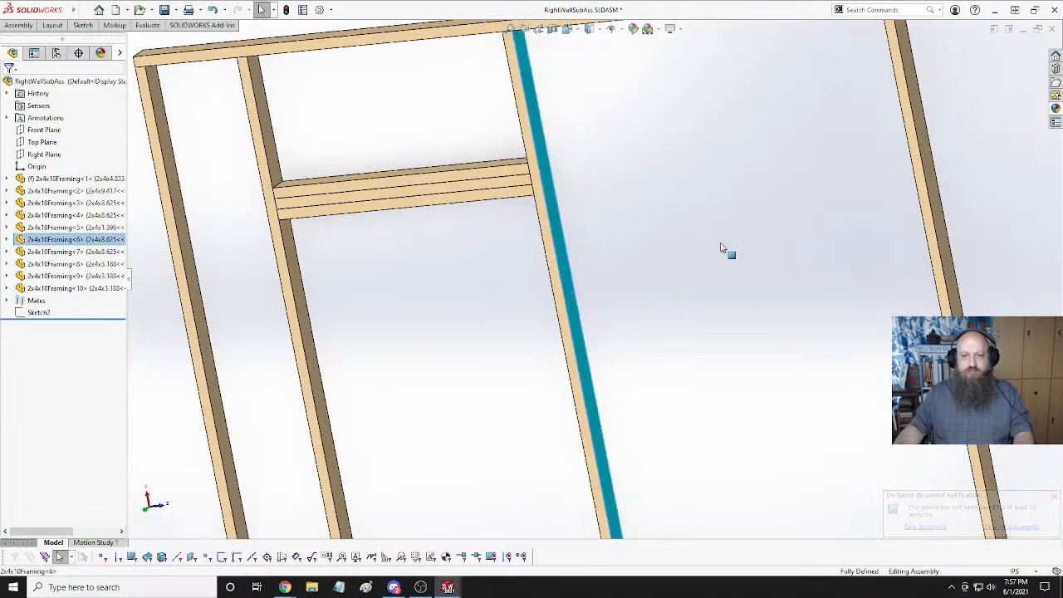
key(s)
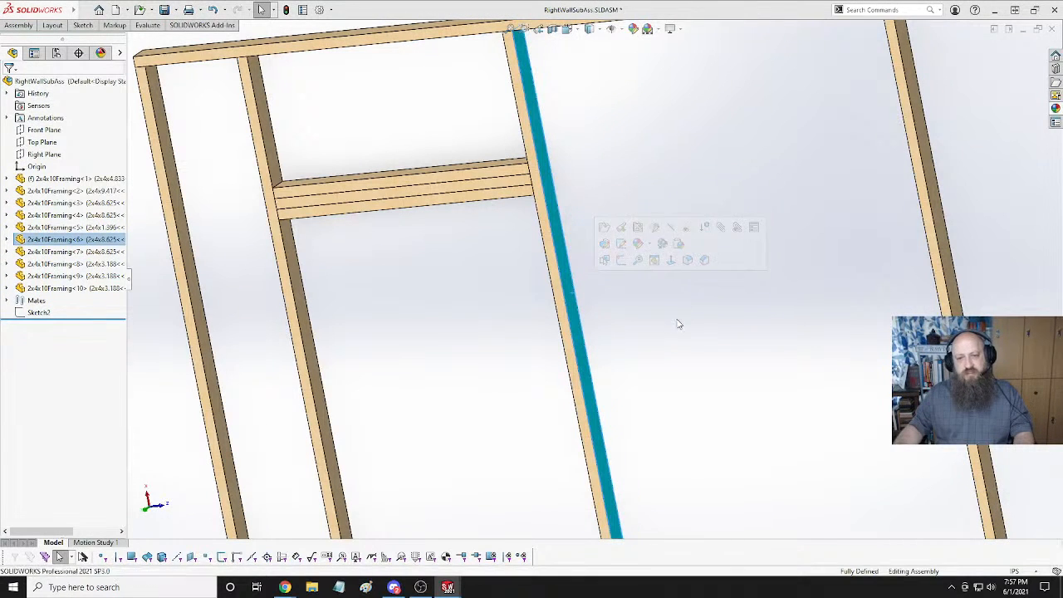
click(679, 322)
click(571, 299)
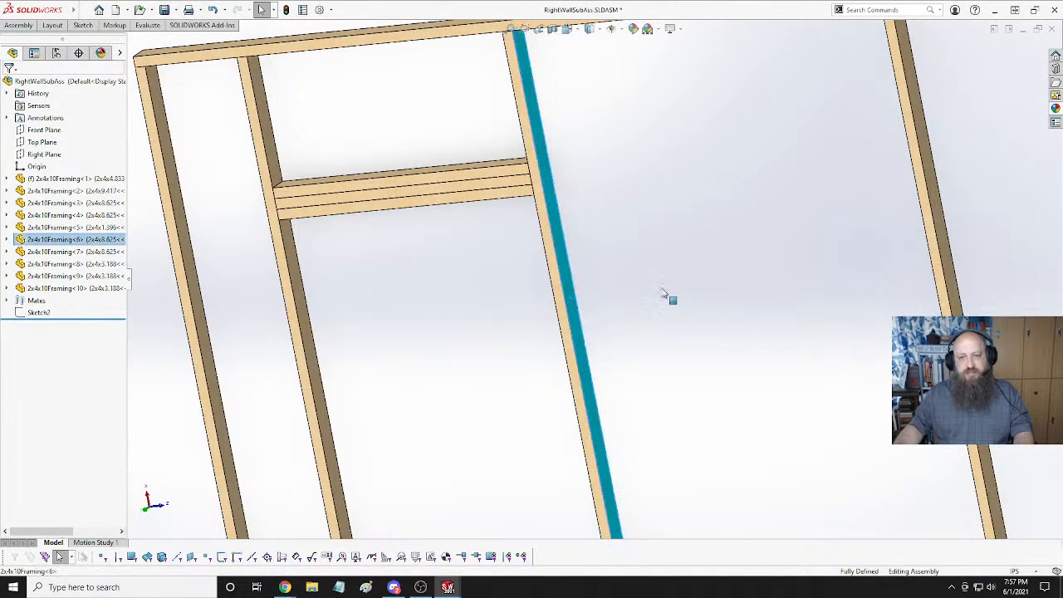
ctrl+drag(573, 320, 667, 316)
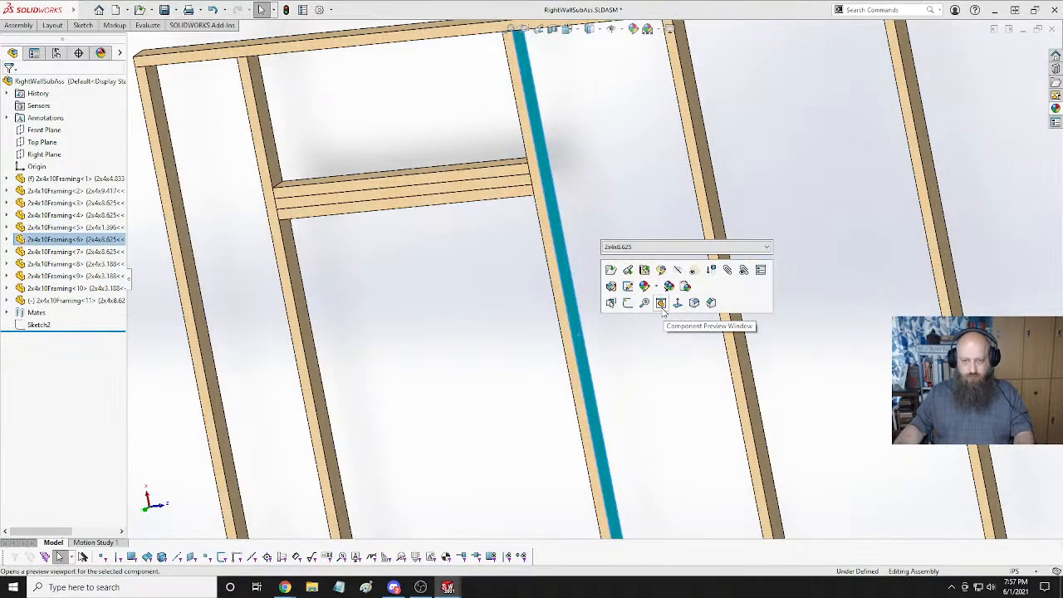
scroll(640, 194, down, 3)
click(618, 215)
scroll(618, 214, up, 6)
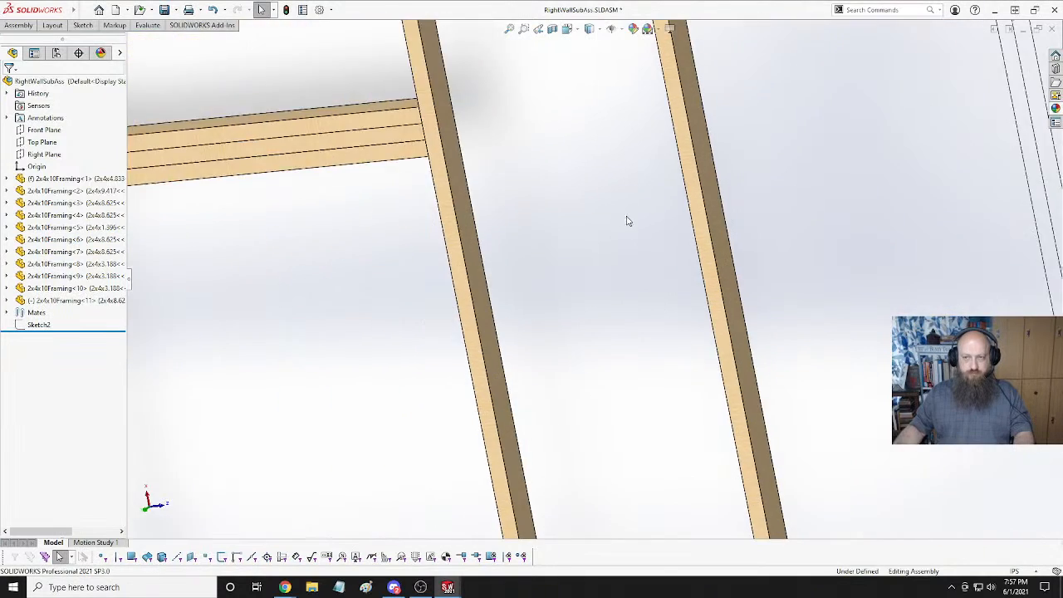
middle_drag(637, 213, 595, 219)
Switch the original stud between the headers and the wide bay to the 2x4x6.833 configuration.
click(550, 191)
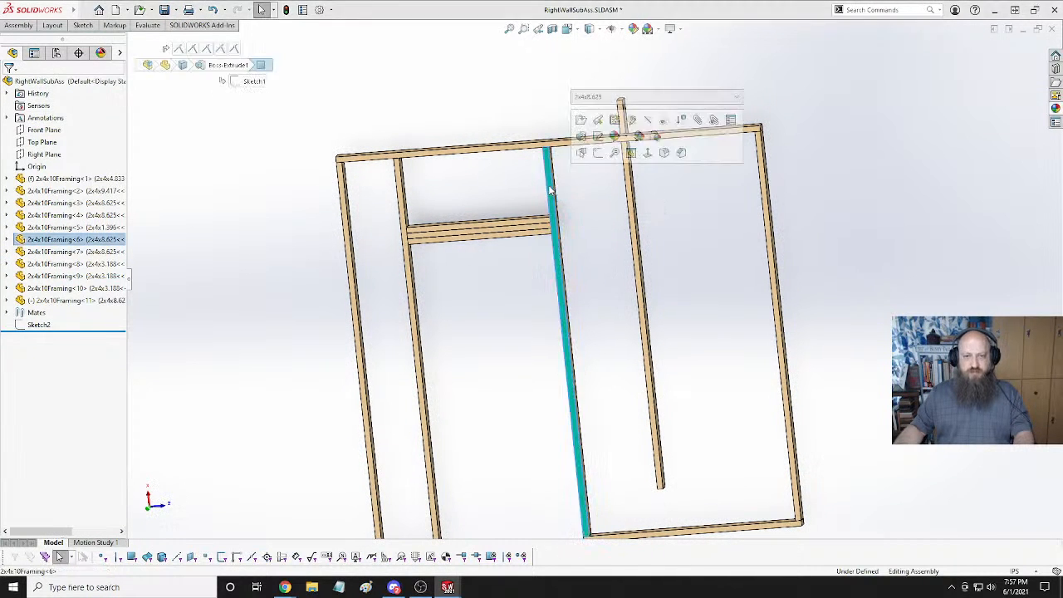
click(627, 97)
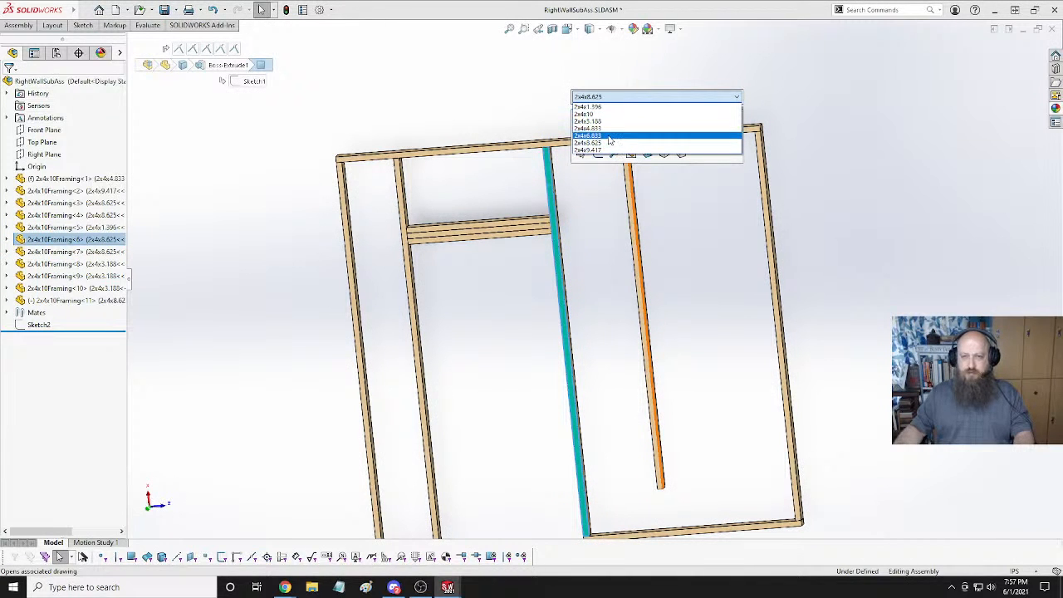
click(610, 139)
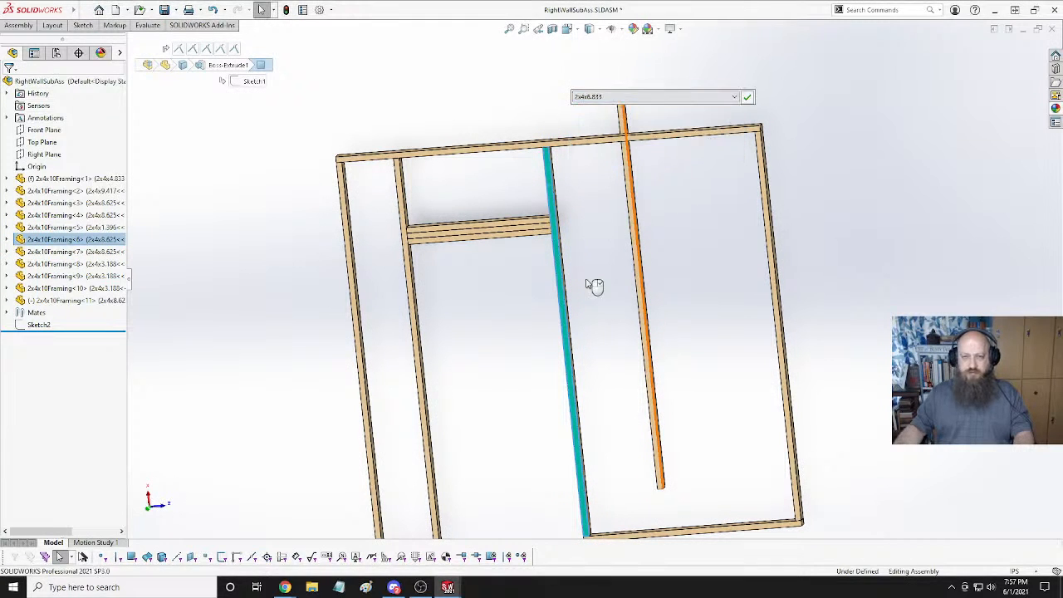
click(746, 99)
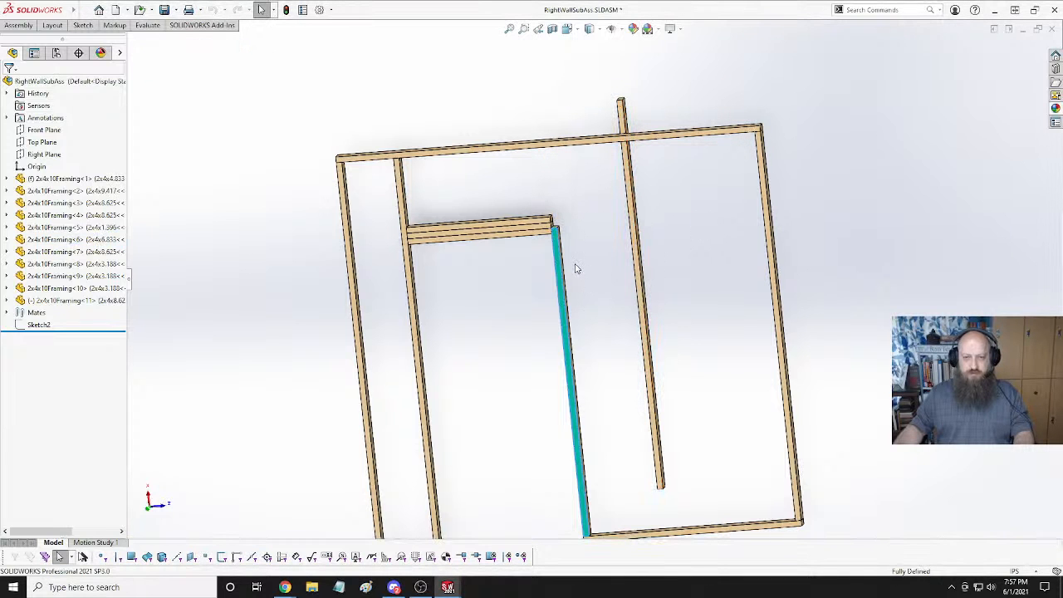
scroll(570, 254, down, 5)
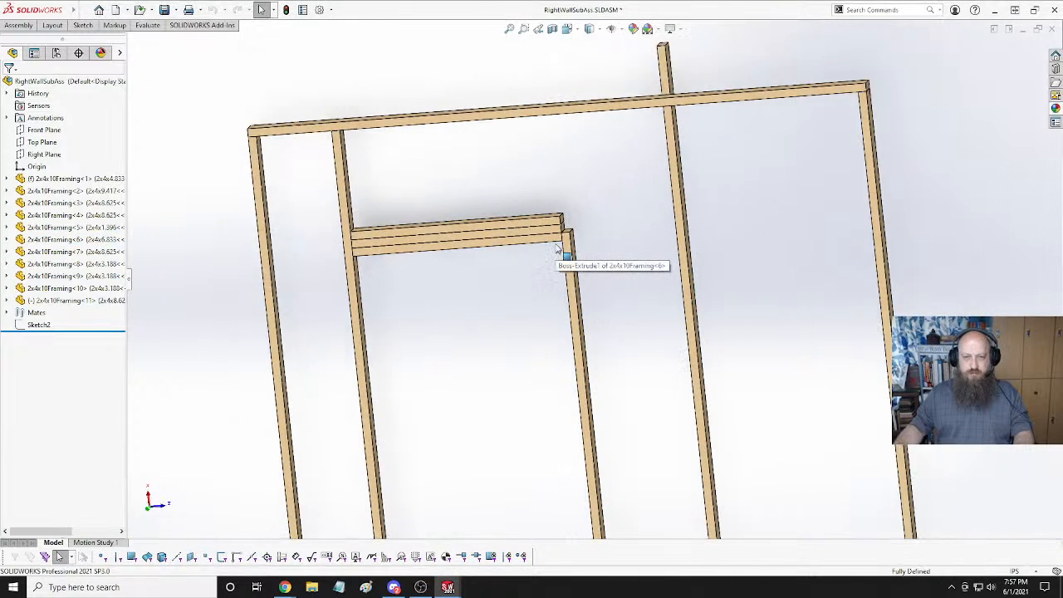
Show Sketch2 in the wall assembly to display the door opening outline around the header and stud.
scroll(574, 255, up, 6)
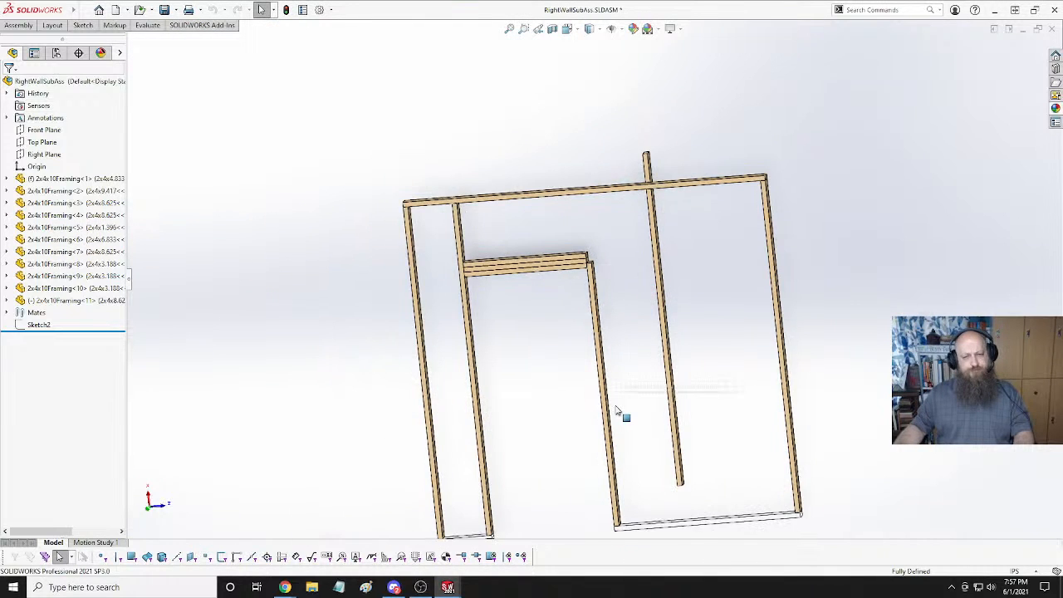
scroll(623, 415, down, 5)
scroll(639, 286, up, 3)
scroll(623, 190, down, 7)
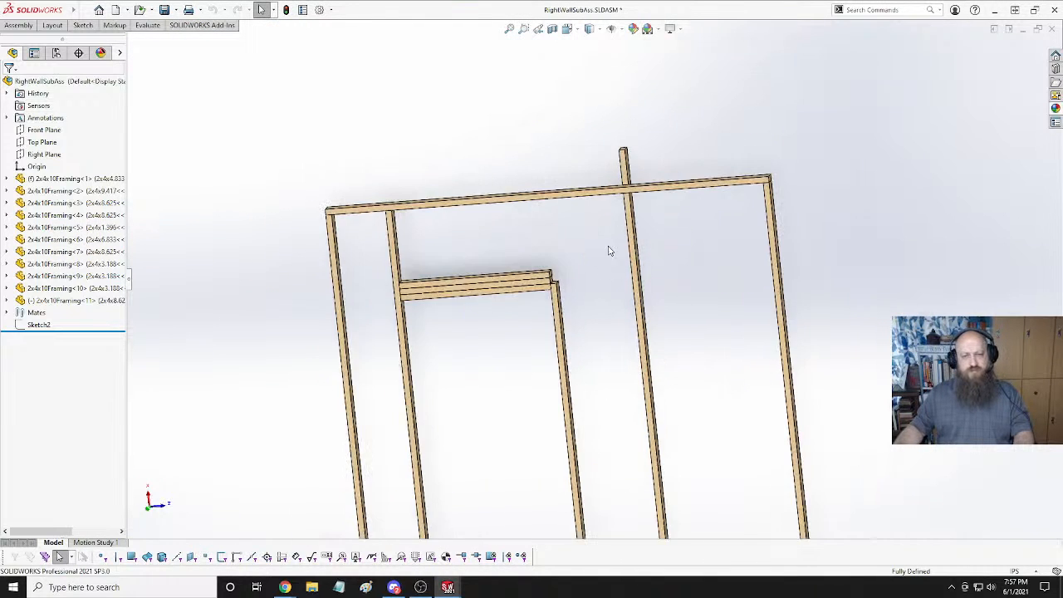
click(38, 324)
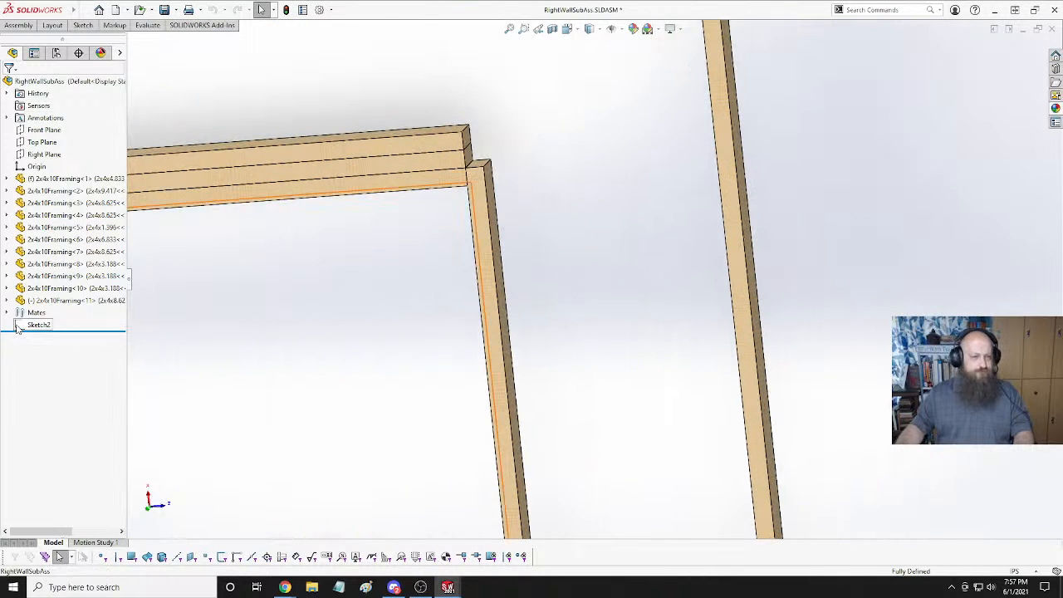
click(353, 299)
Examine how the door opening's right stud meets the header and sketch outline, and review the stud's available configurations.
mouse_move(595, 238)
middle_down()
mouse_move(602, 199)
mouse_move(579, 225)
mouse_move(593, 233)
mouse_move(621, 209)
mouse_move(600, 230)
mouse_move(523, 238)
middle_up()
click(487, 191)
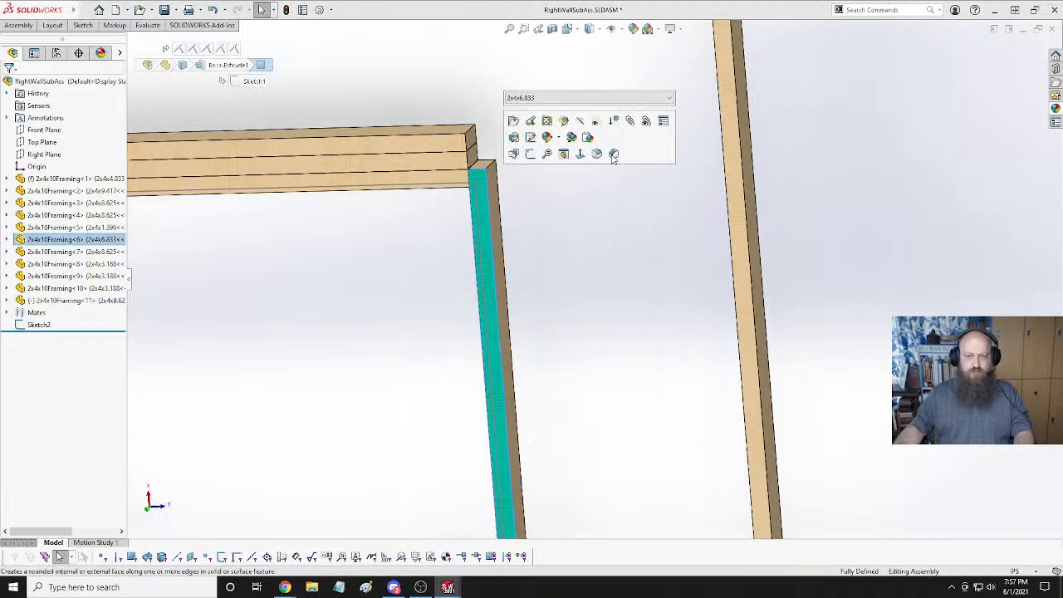
click(563, 99)
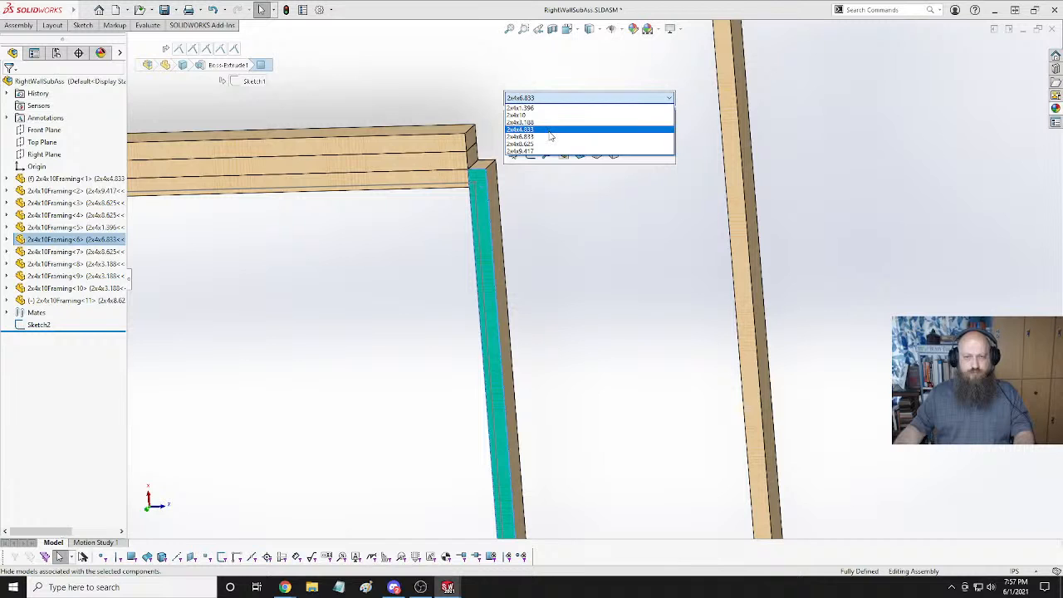
click(551, 74)
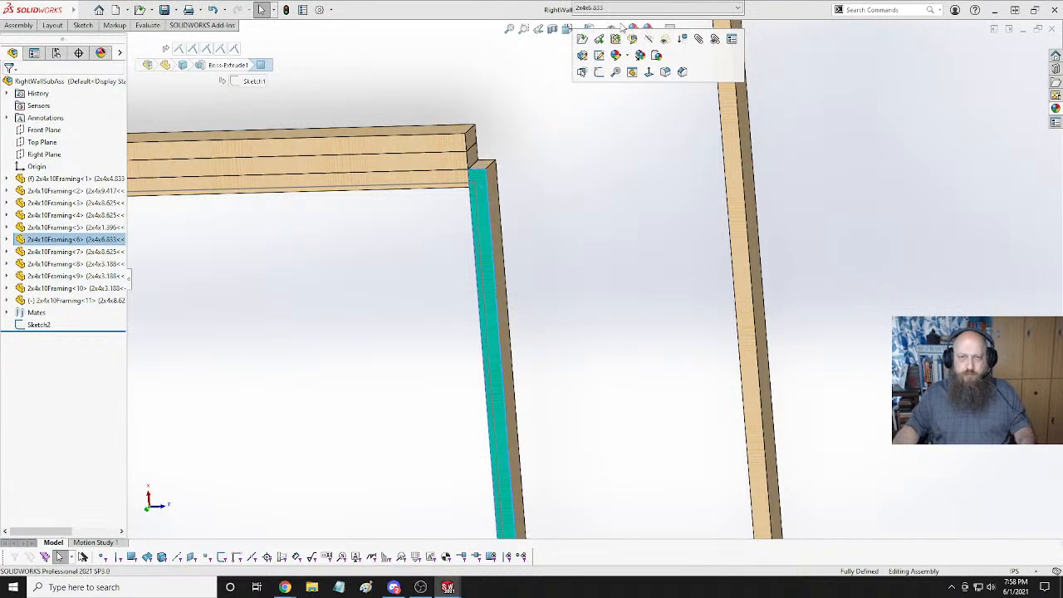
click(548, 236)
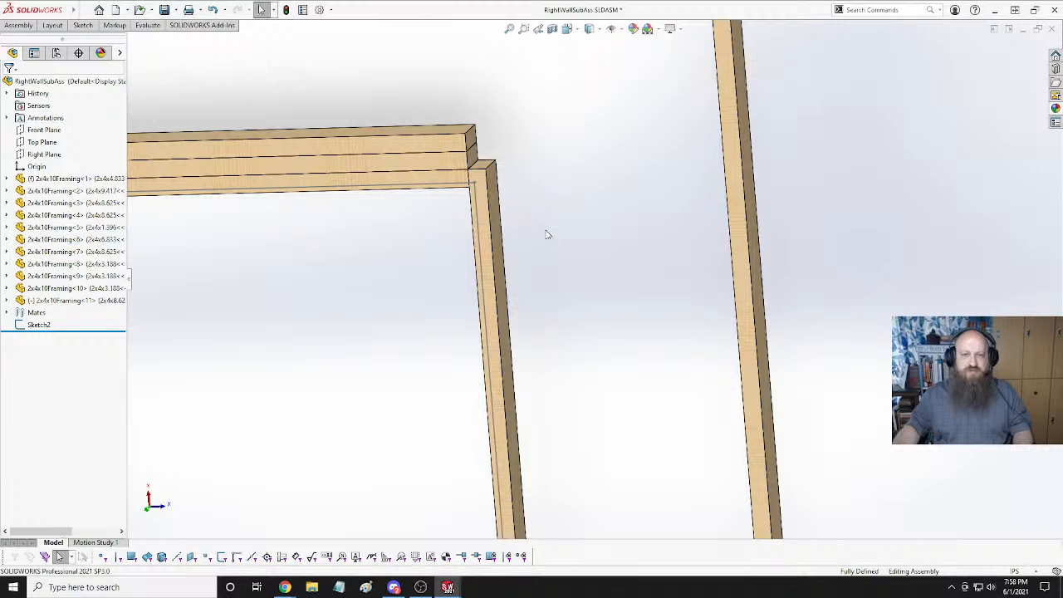
middle_drag(547, 235, 515, 211)
scroll(508, 236, up, 6)
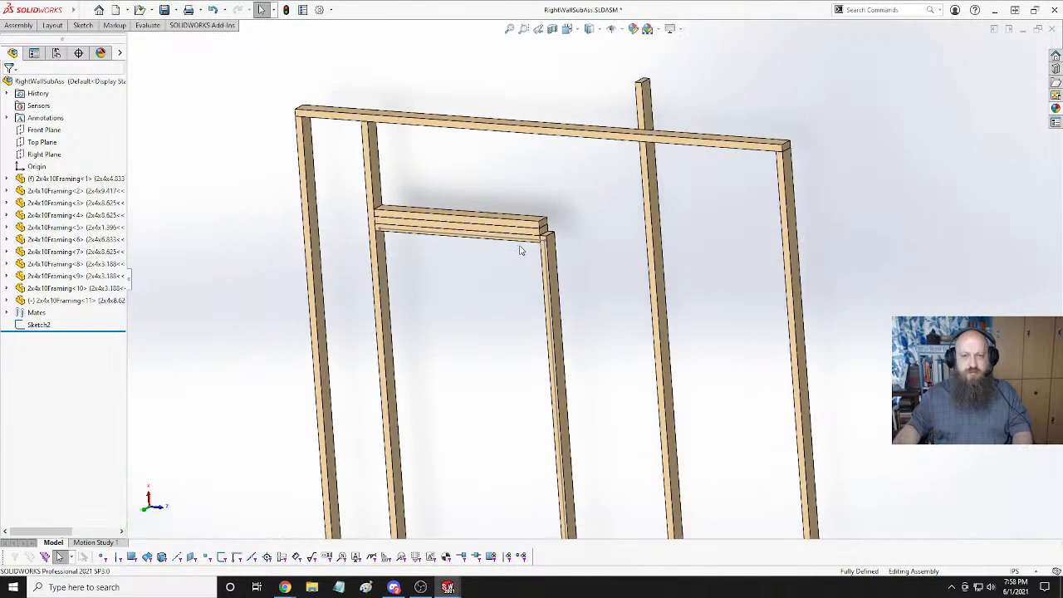
scroll(520, 250, up, 3)
scroll(587, 465, down, 5)
scroll(590, 249, up, 3)
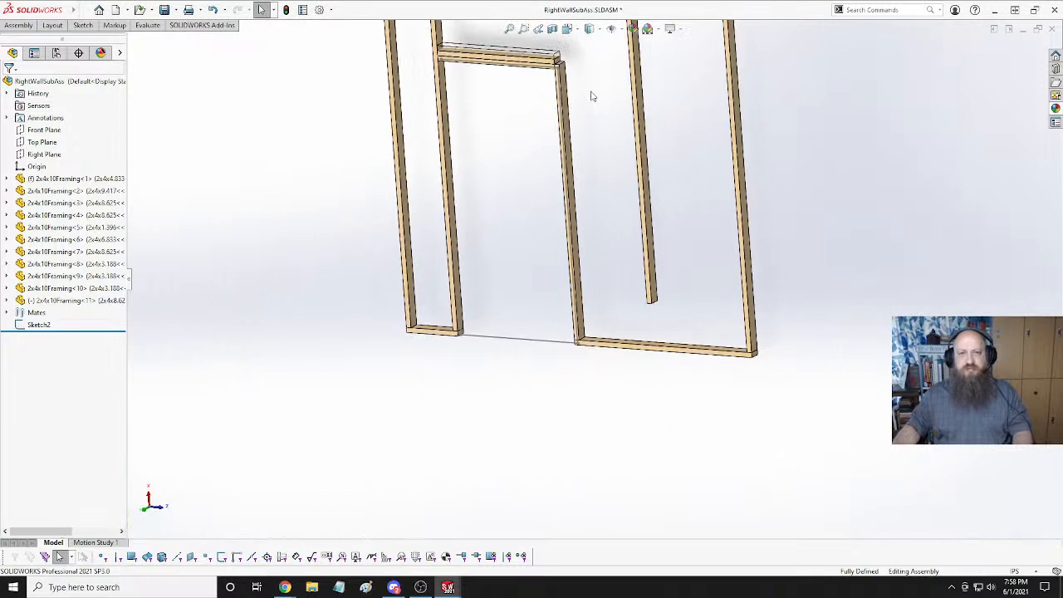
scroll(590, 95, down, 6)
click(493, 185)
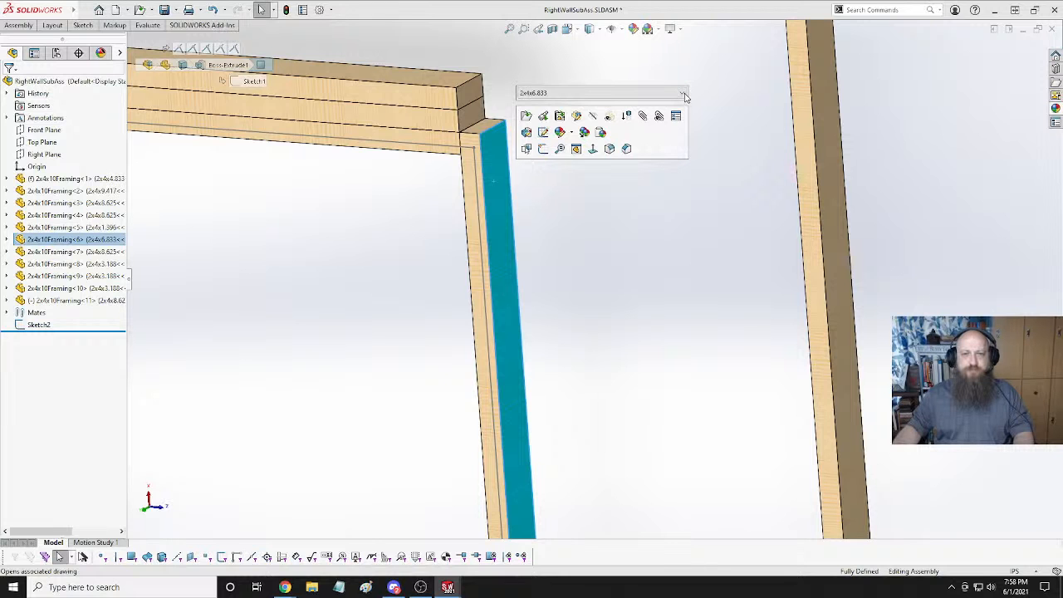
middle_drag(498, 177, 502, 154)
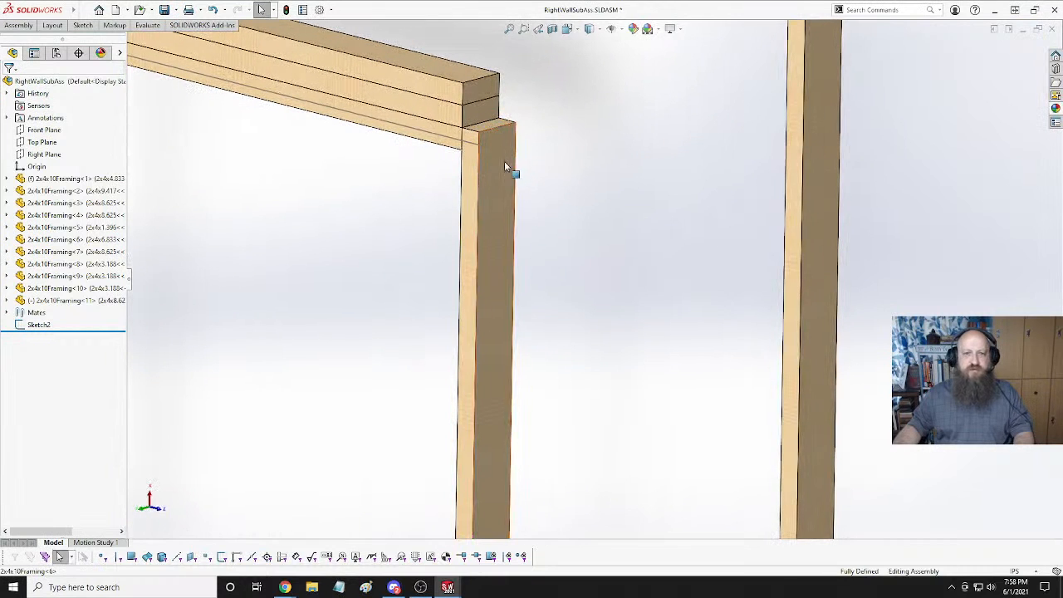
click(504, 166)
click(593, 214)
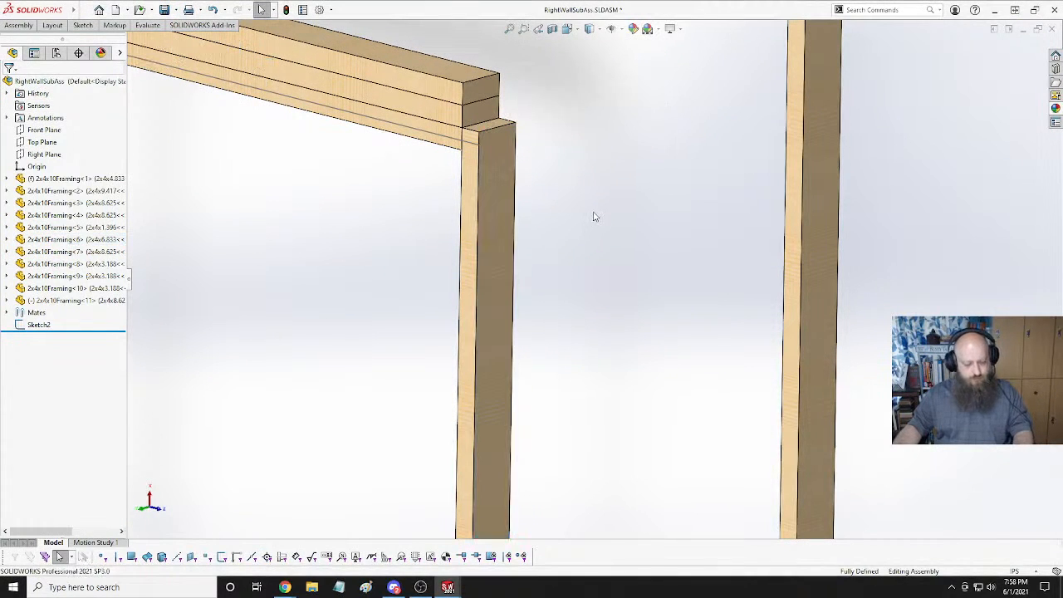
Switch to the 2x4x10Framing part and activate its 2x4x6.833 configuration.
key(ctrl+Tab)
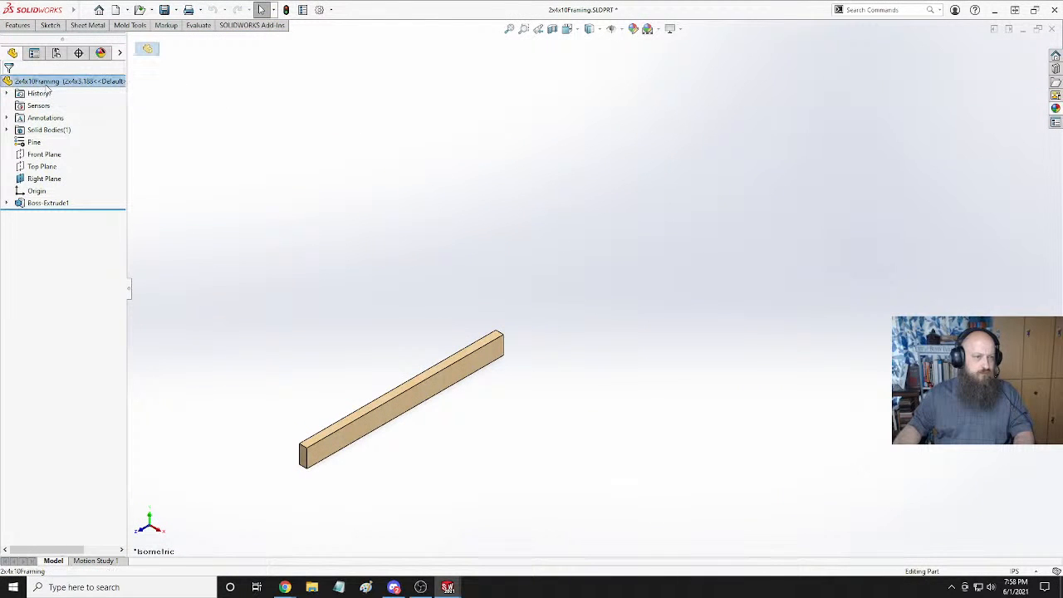
click(56, 53)
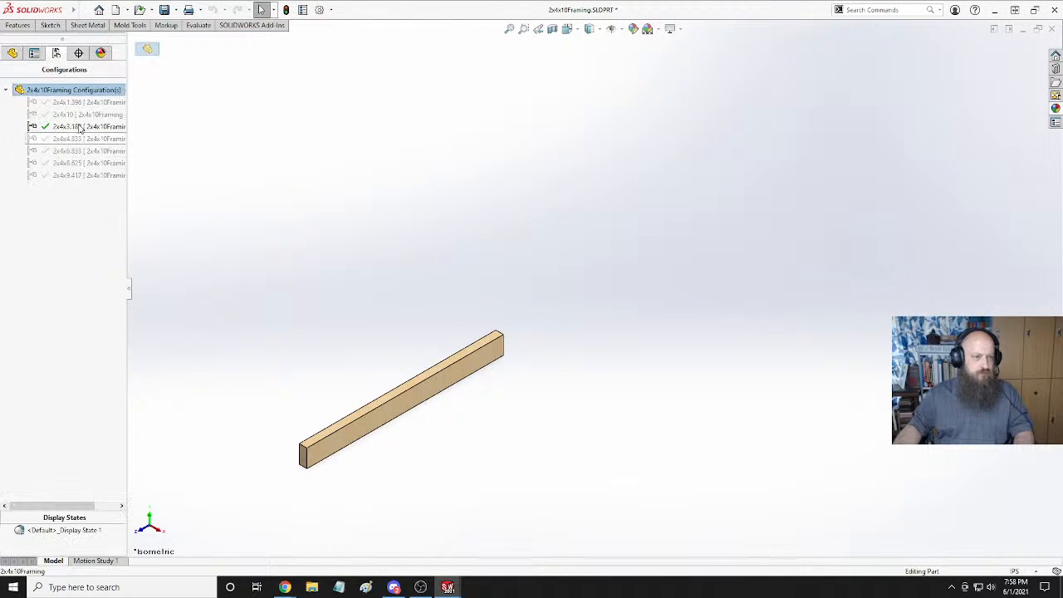
click(72, 152)
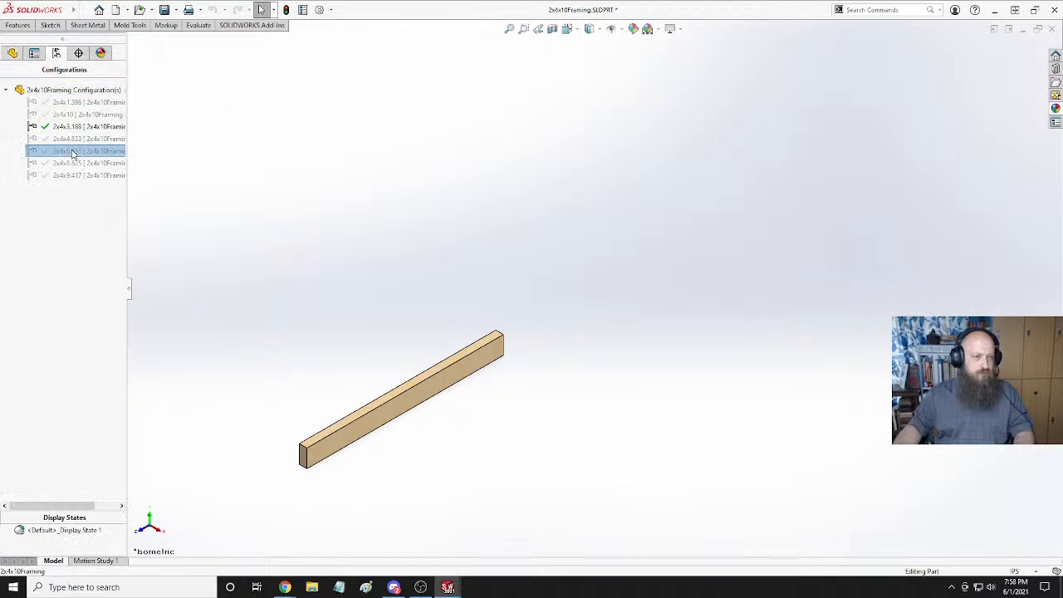
double_click(69, 152)
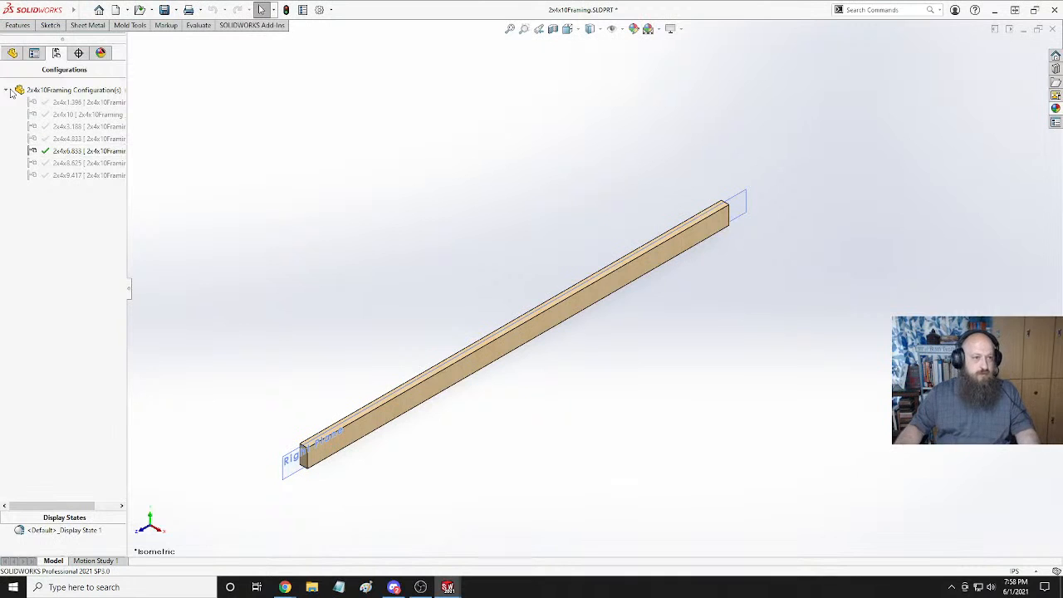
Rename the active configuration of the framing part to 2x4x6.708.
right_click(80, 152)
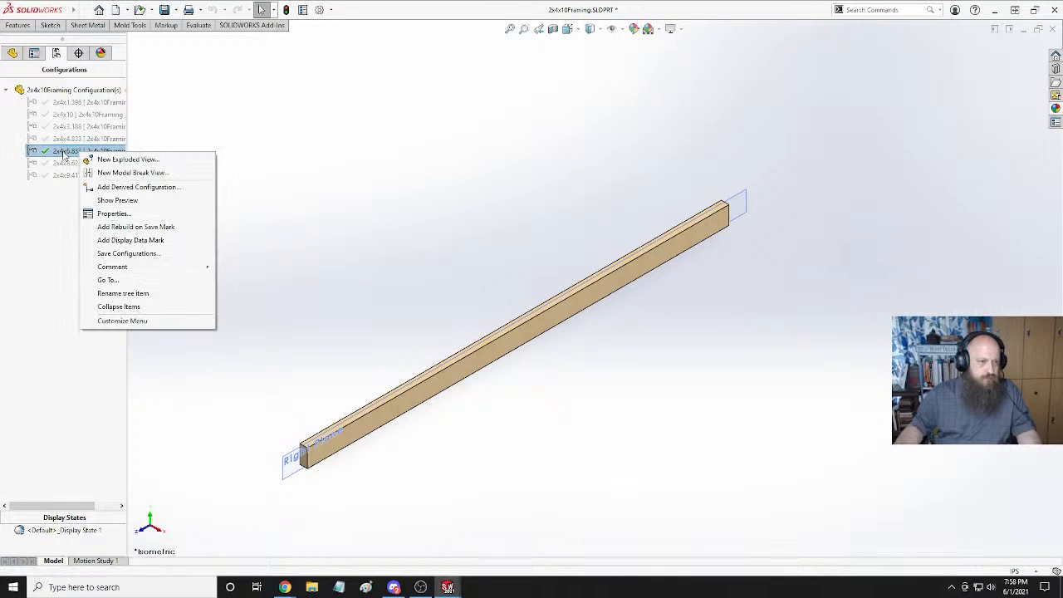
click(64, 154)
click(76, 156)
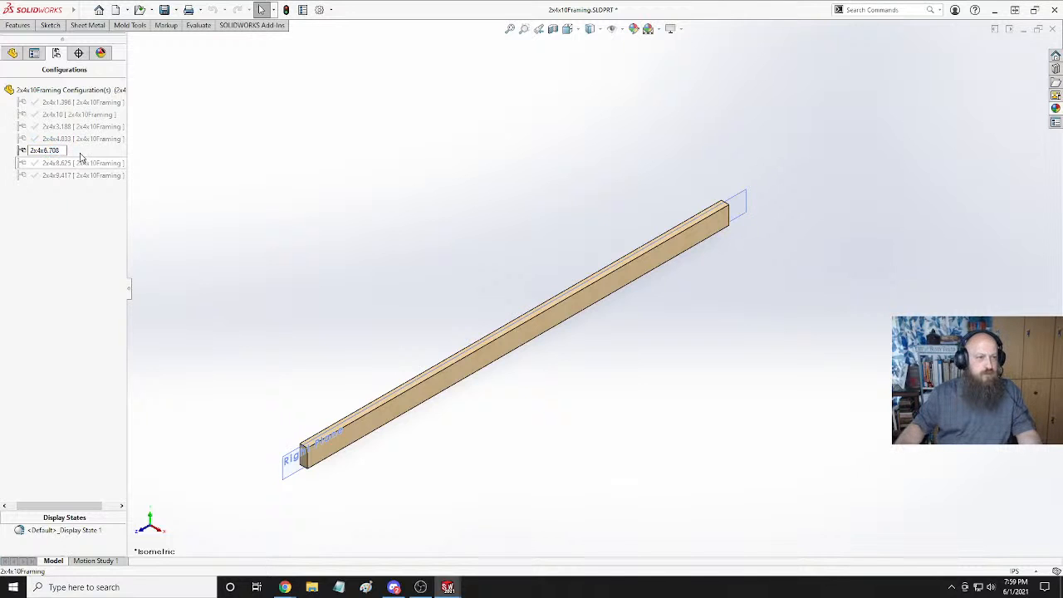
key(Return)
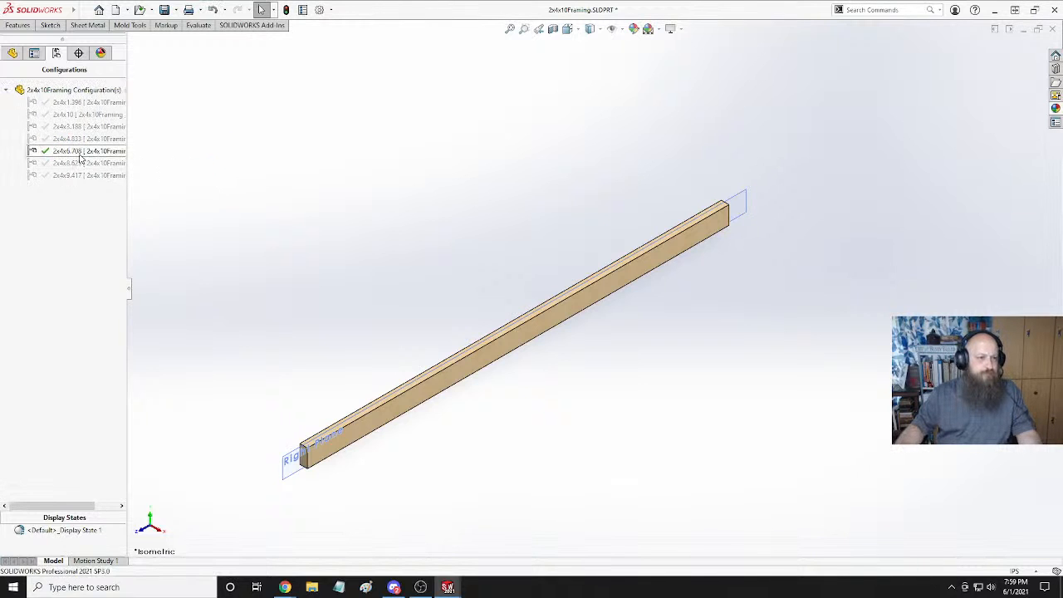
Set the Boss-Extrude1 depth to 80.5 inches for this configuration only.
click(12, 53)
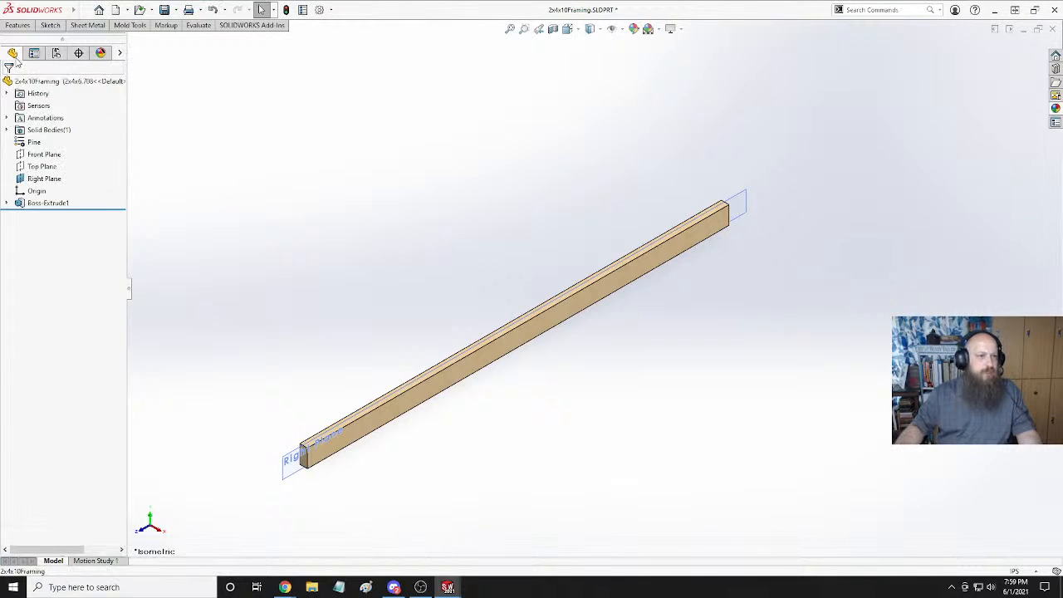
right_click(47, 203)
click(58, 173)
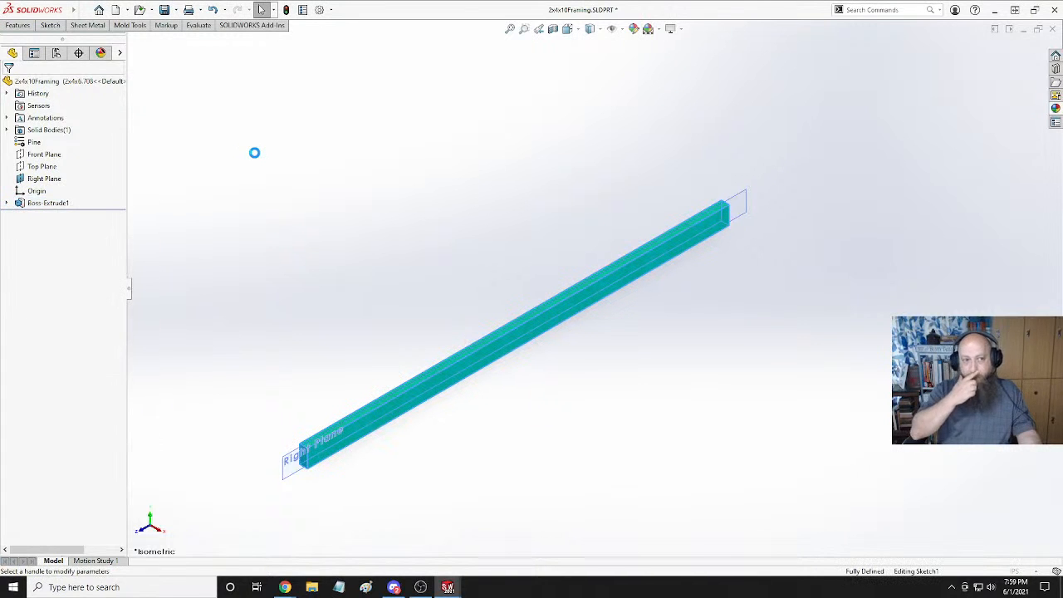
text(80.5)
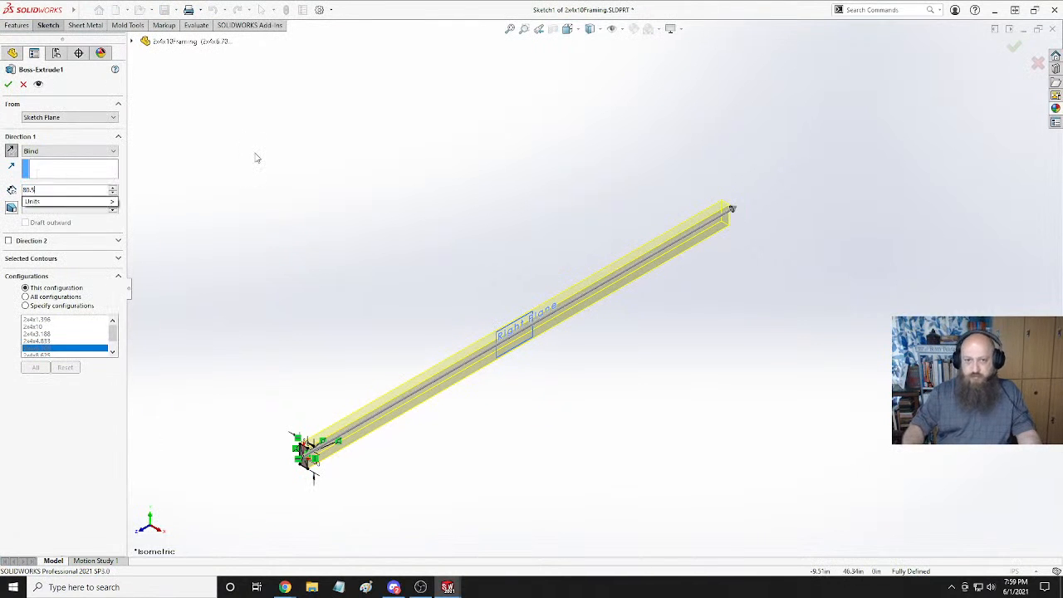
key(Return)
click(7, 85)
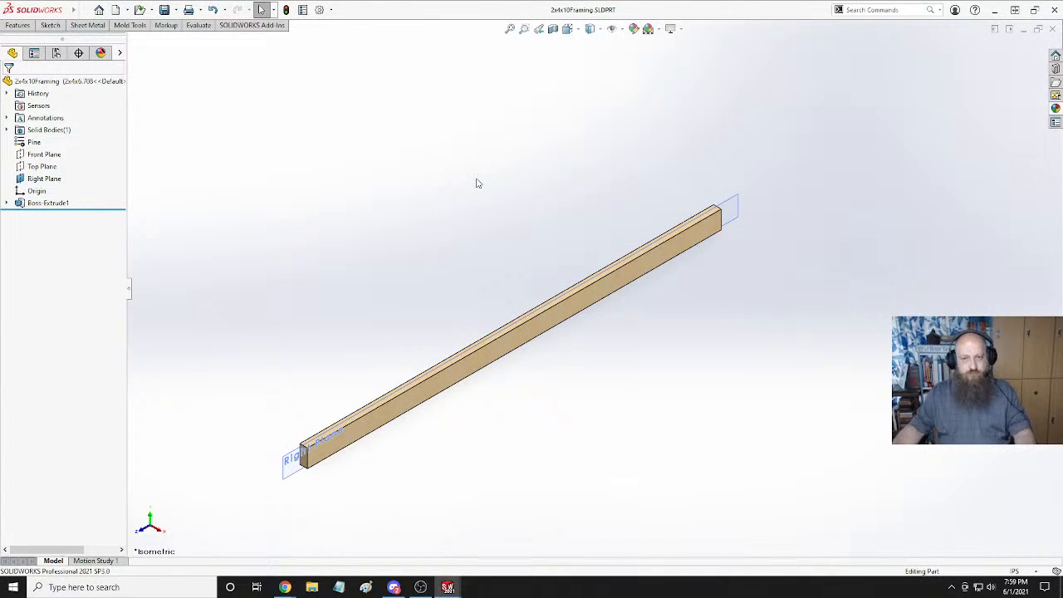
Return to the RightWallSubAss assembly and bring the whole wall frame into view.
key(ctrl+Tab)
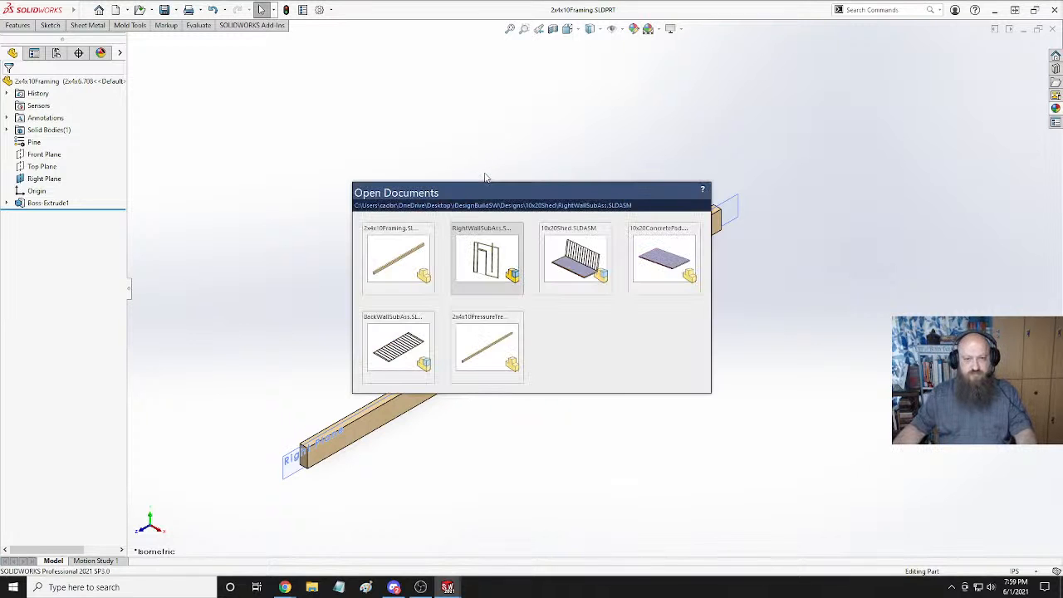
key(ctrl+Tab)
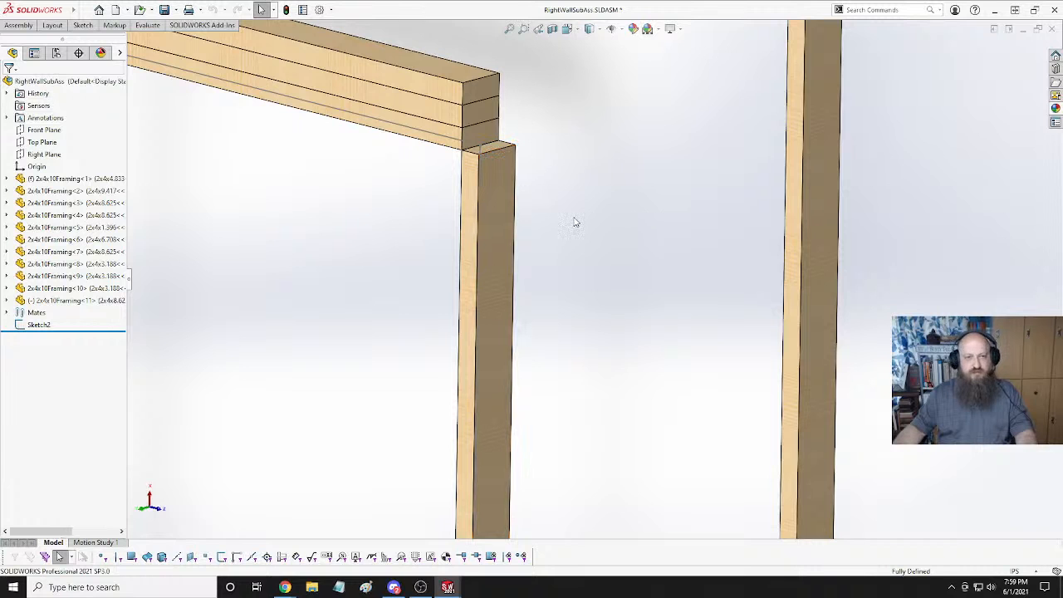
key(f)
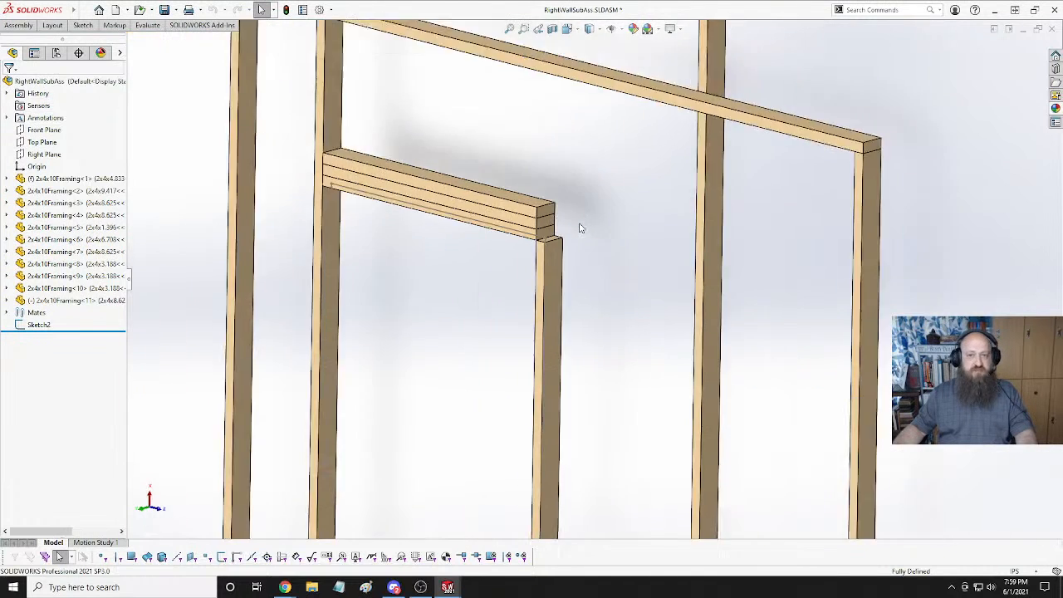
middle_drag(605, 389, 660, 286)
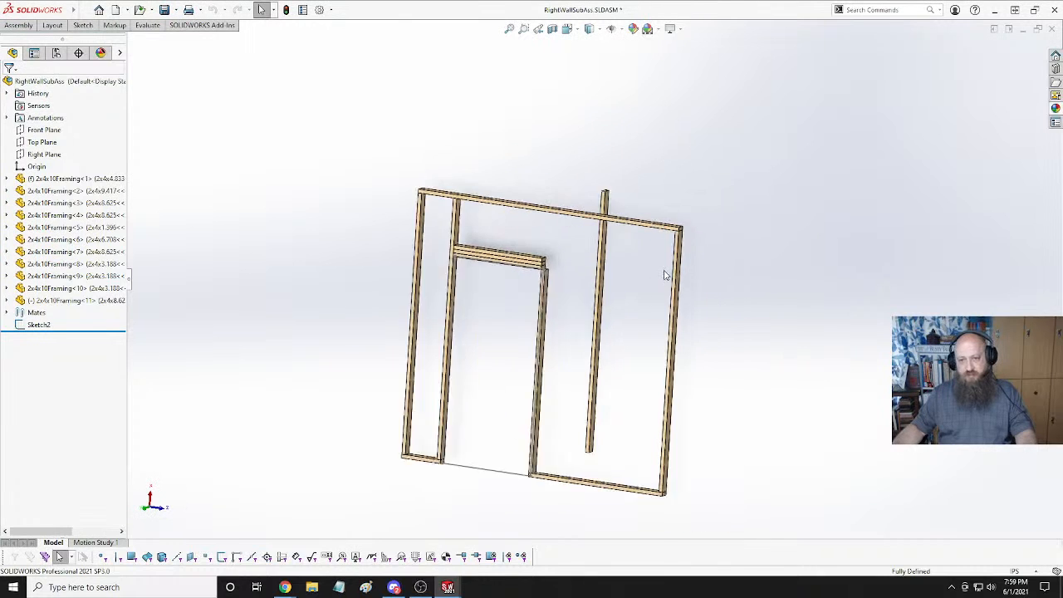
Switch the loose stud to the 2x4x6.708 configuration and place a copy of it between that stud and the door opening.
scroll(579, 277, down, 5)
click(565, 280)
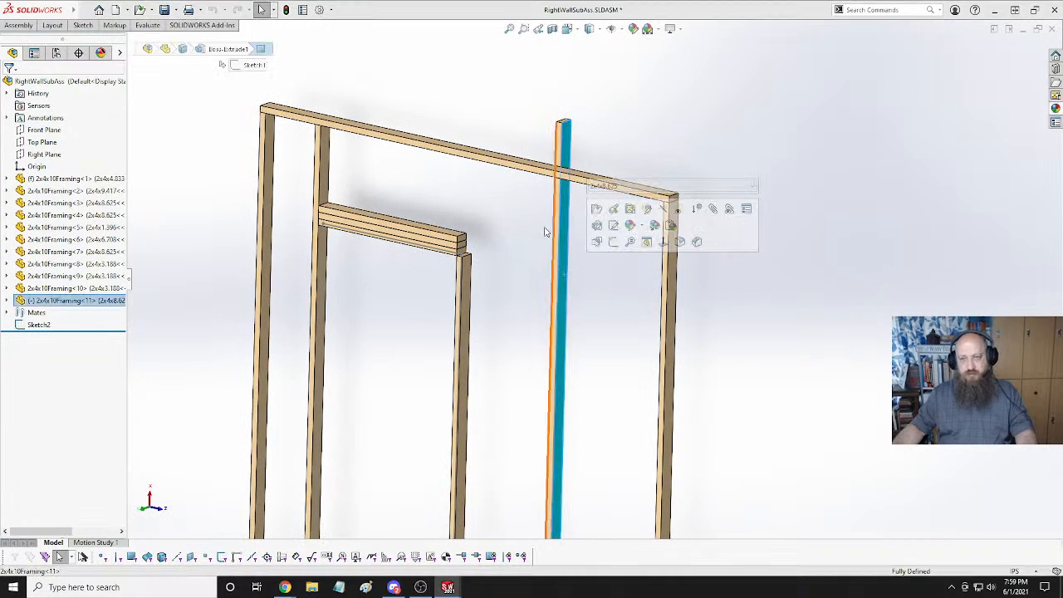
click(631, 186)
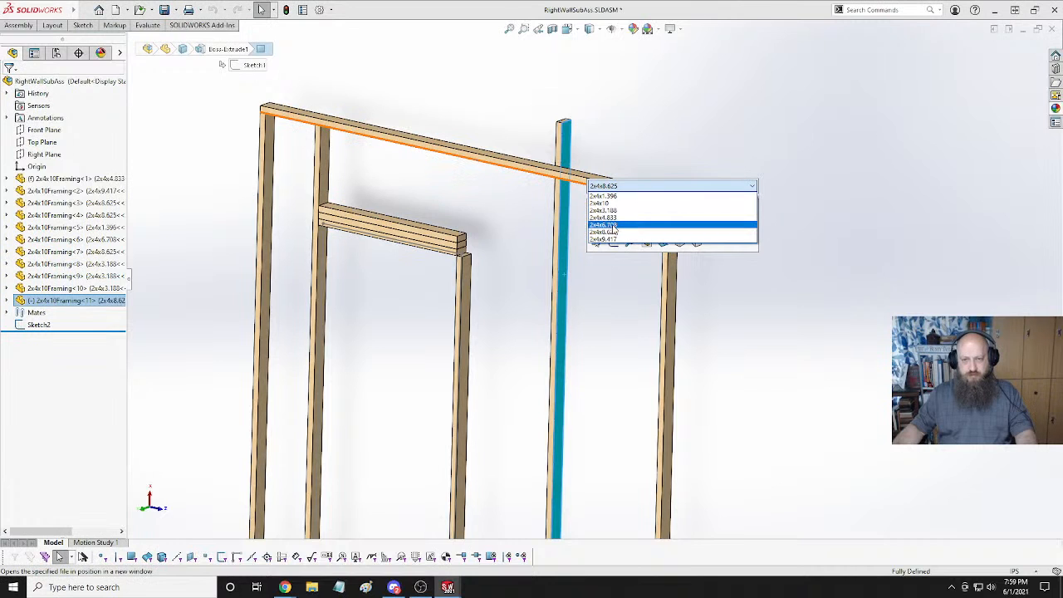
click(604, 225)
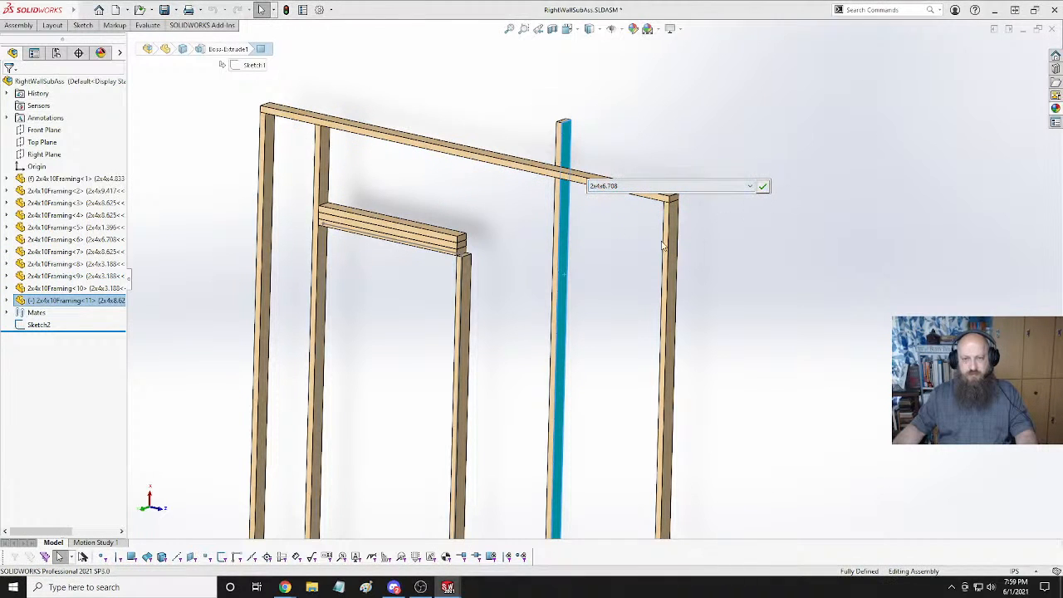
click(618, 256)
click(583, 277)
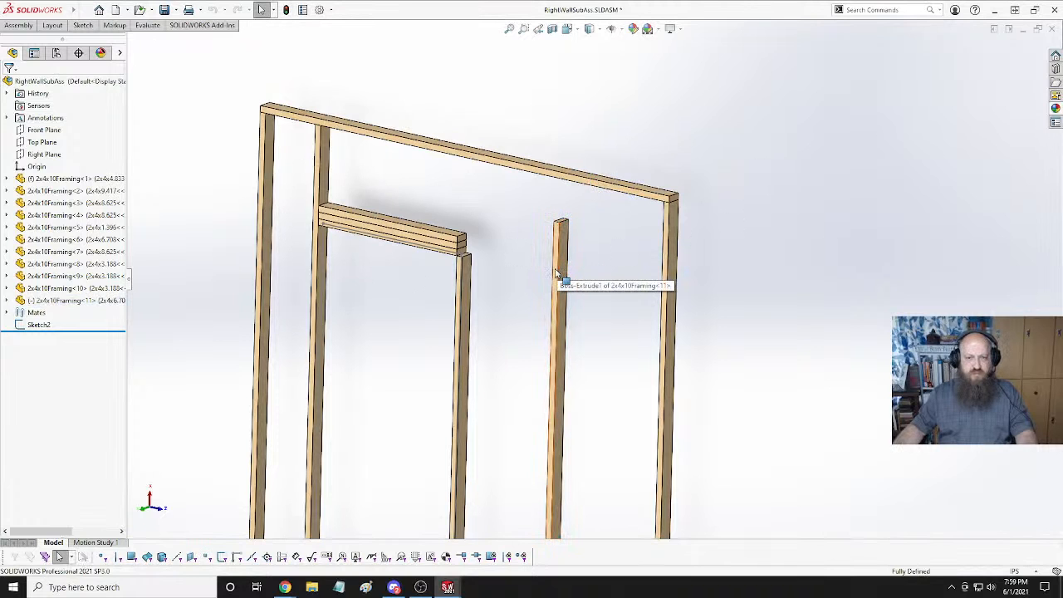
ctrl+drag(558, 274, 514, 221)
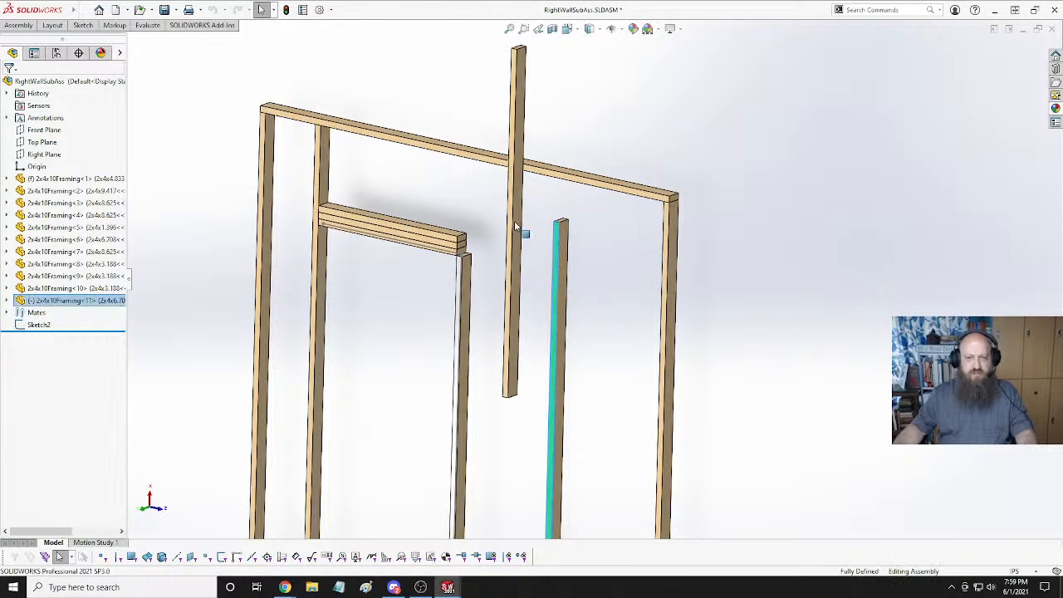
Switch the stud at the header's left end to the 2x4x6.708 configuration.
click(325, 168)
click(389, 77)
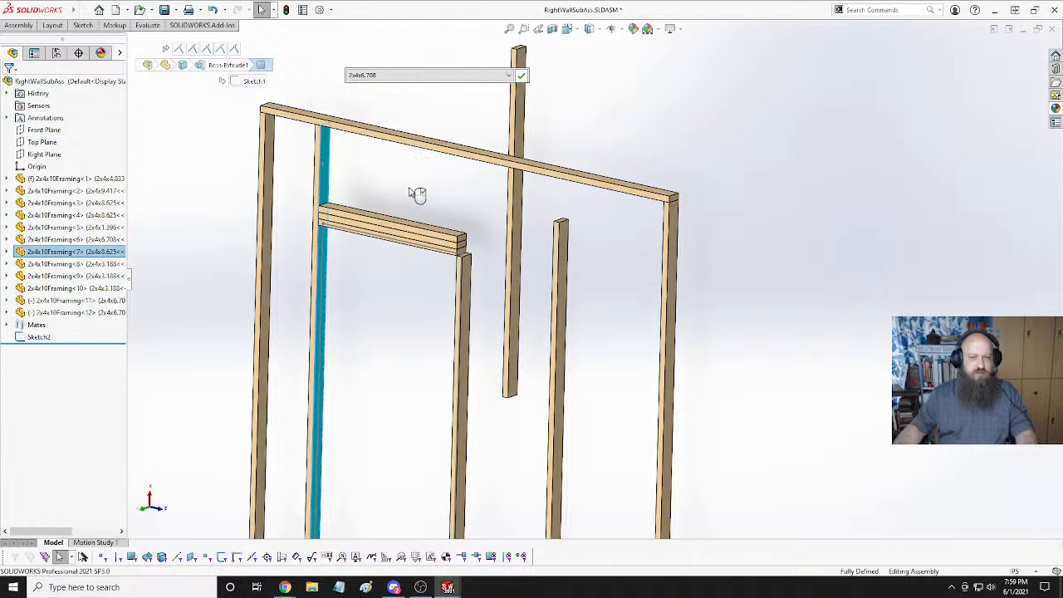
key(Return)
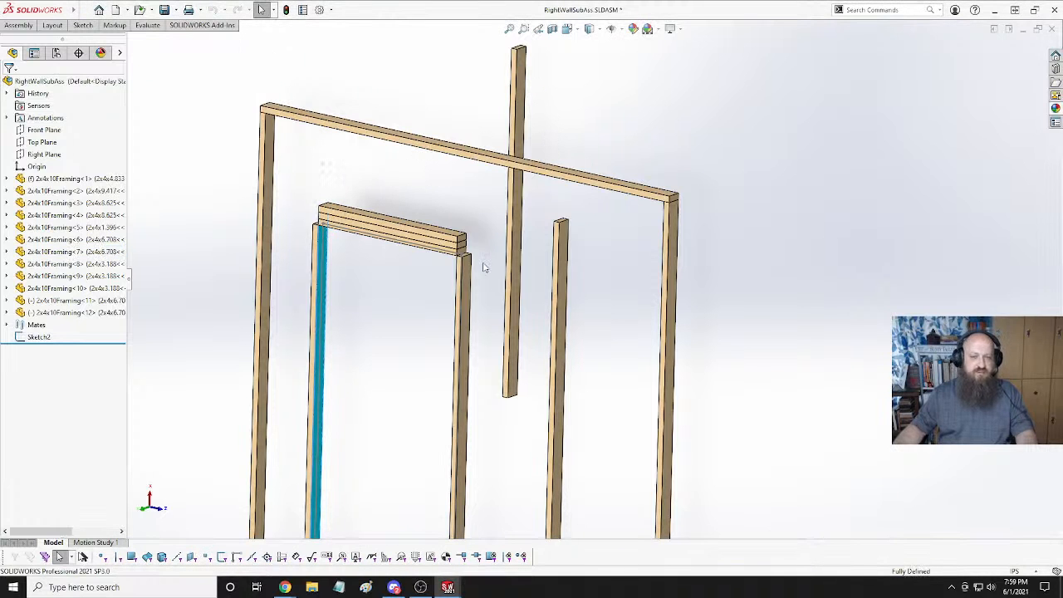
click(619, 275)
middle_drag(619, 275, 563, 270)
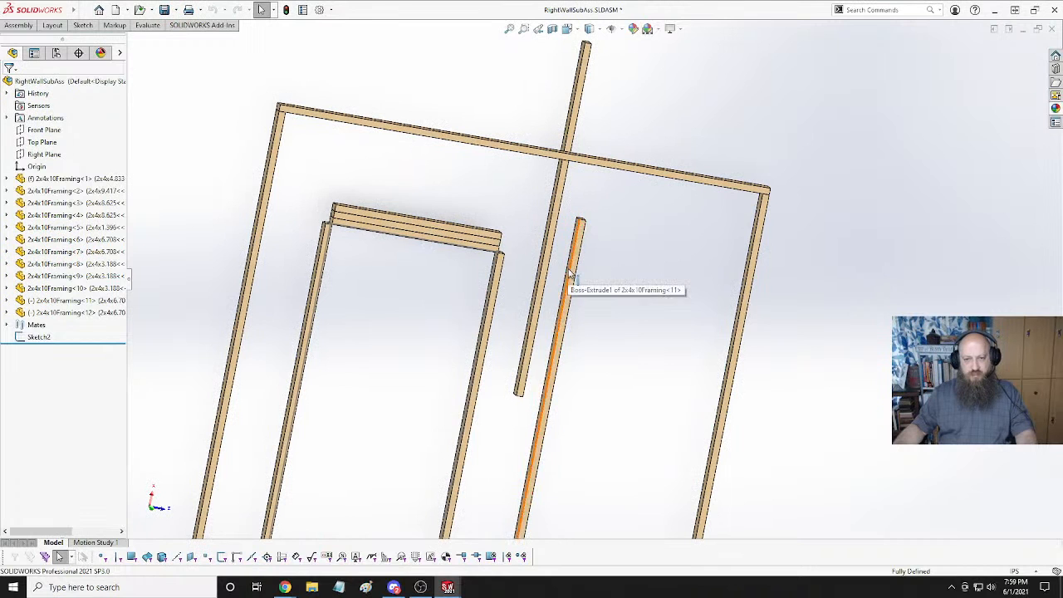
Mate the loose stud's bottom end face coincident with the top face of the longer bottom plate.
scroll(585, 293, up, 3)
middle_drag(592, 292, 543, 434)
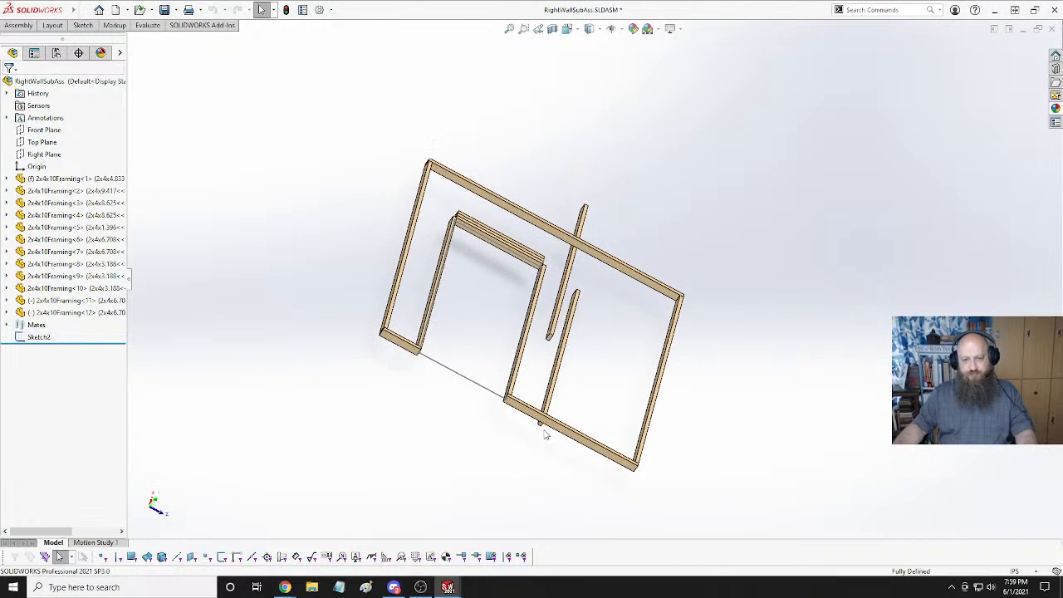
scroll(541, 438, down, 5)
scroll(559, 409, down, 3)
click(565, 326)
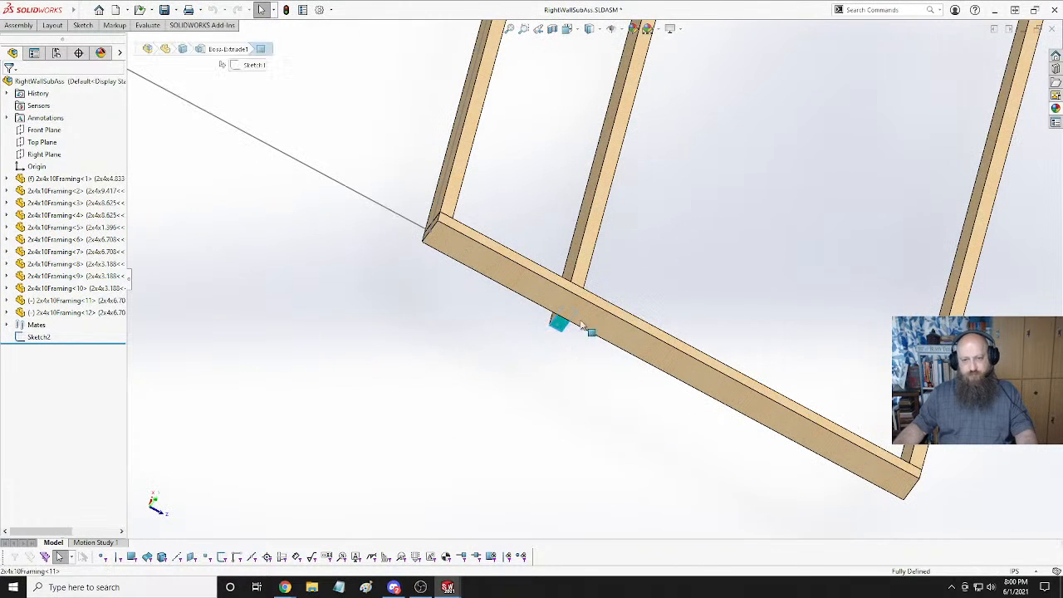
scroll(702, 173, up, 3)
middle_drag(712, 137, 606, 381)
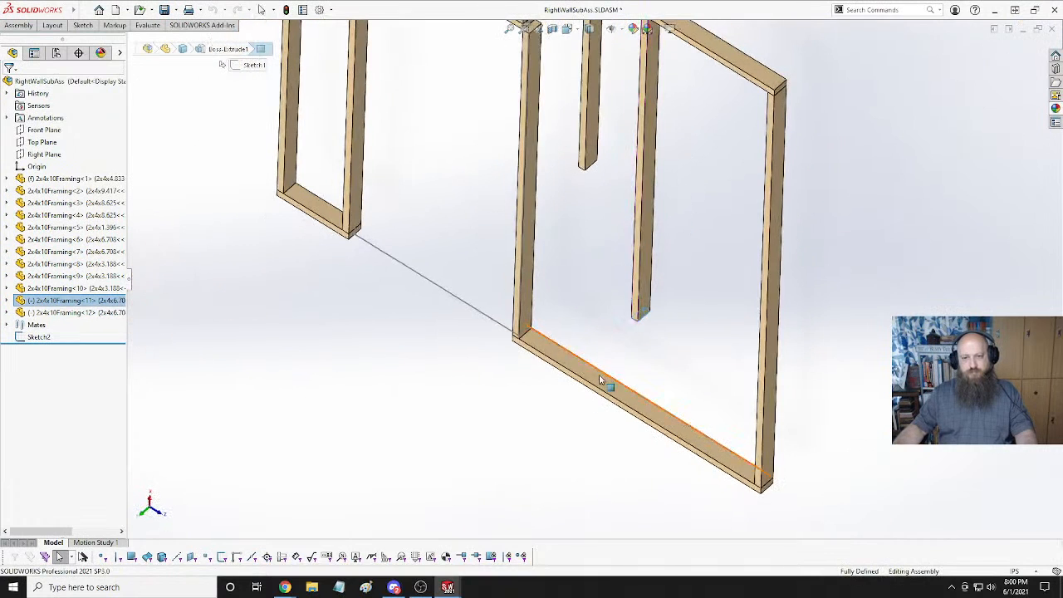
ctrl+click(598, 380)
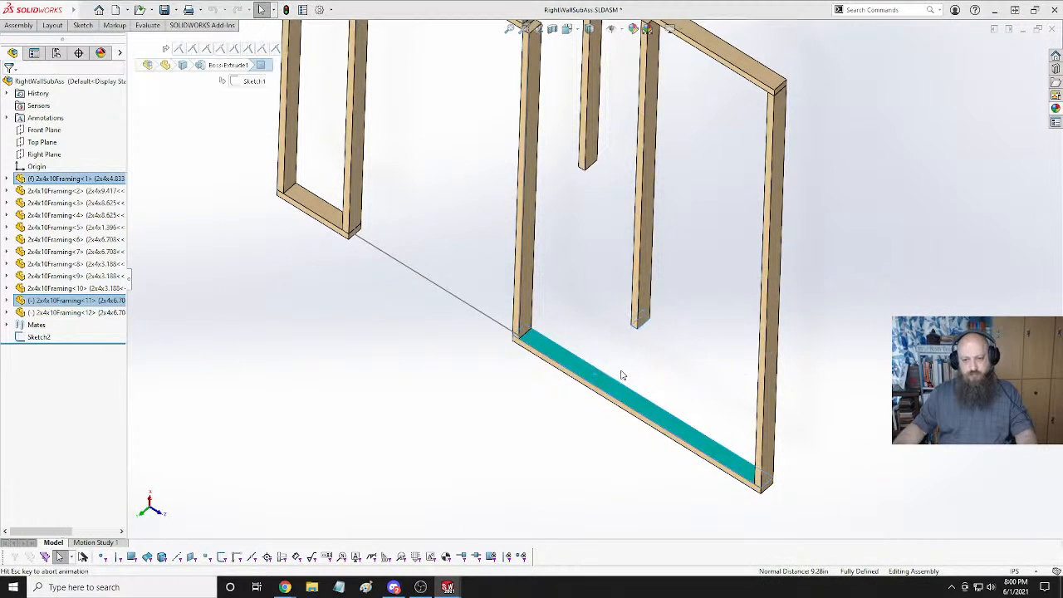
click(596, 310)
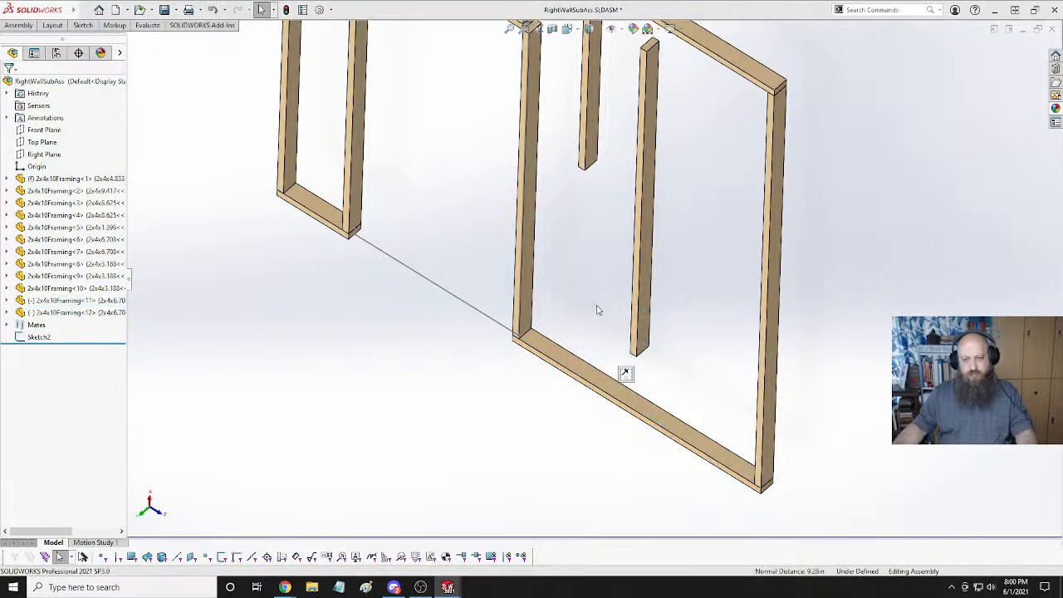
Mate the same stud's narrow front face flush with the front face of the longer bottom plate.
click(633, 328)
scroll(591, 279, up, 3)
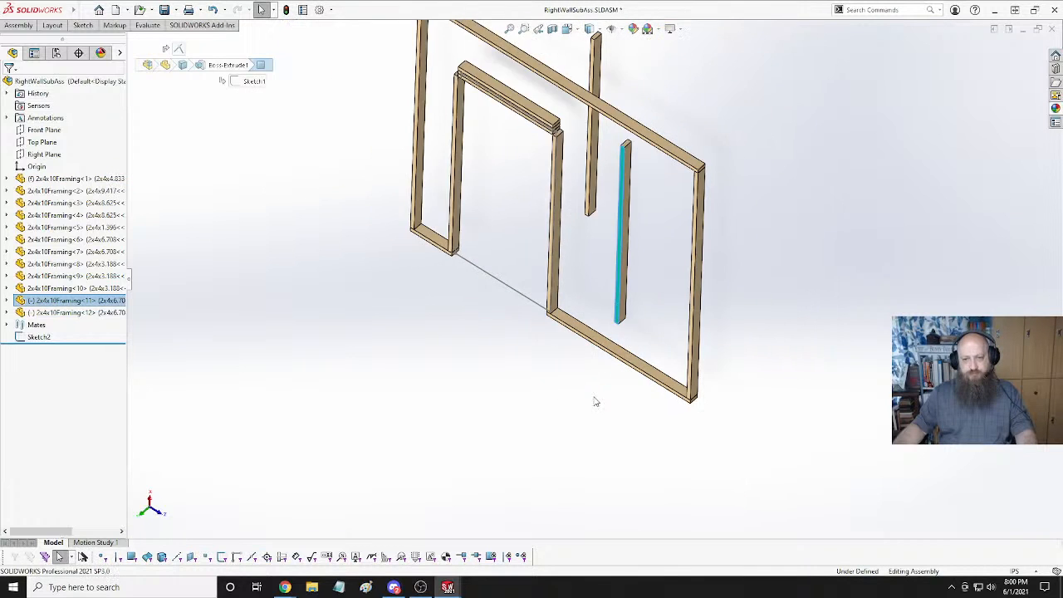
scroll(596, 402, down, 5)
ctrl+click(633, 251)
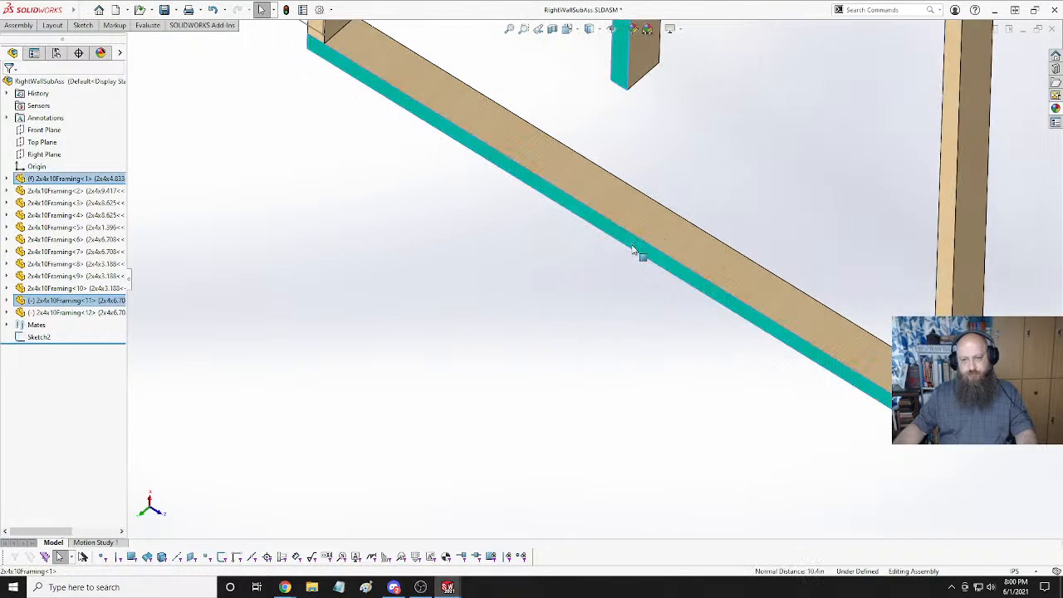
click(671, 236)
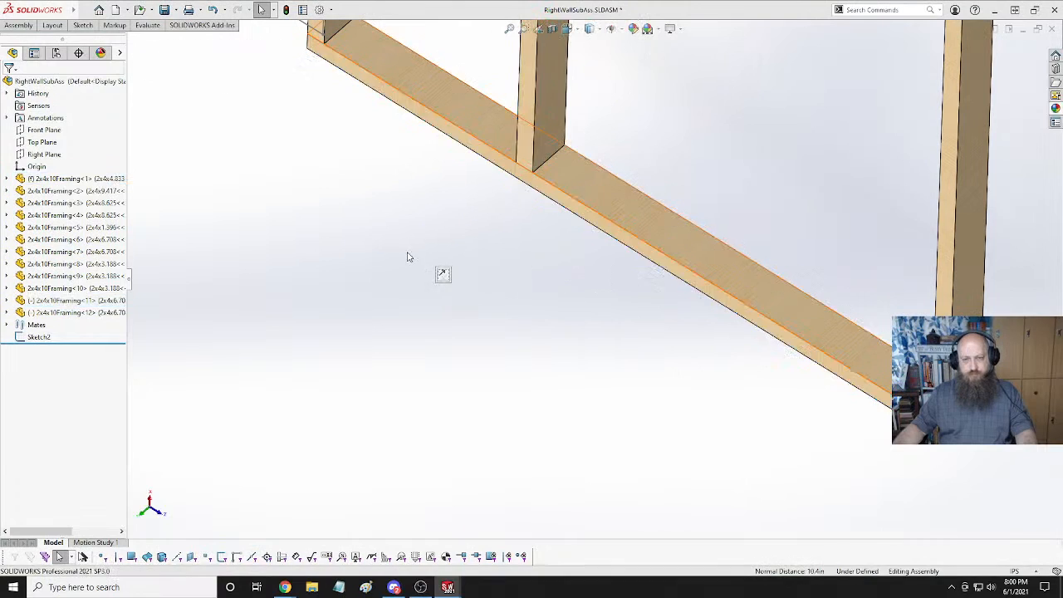
Mate the stud's wide side face coincident with the outer face of the door stud standing on the longer bottom plate.
middle_drag(407, 257, 501, 58)
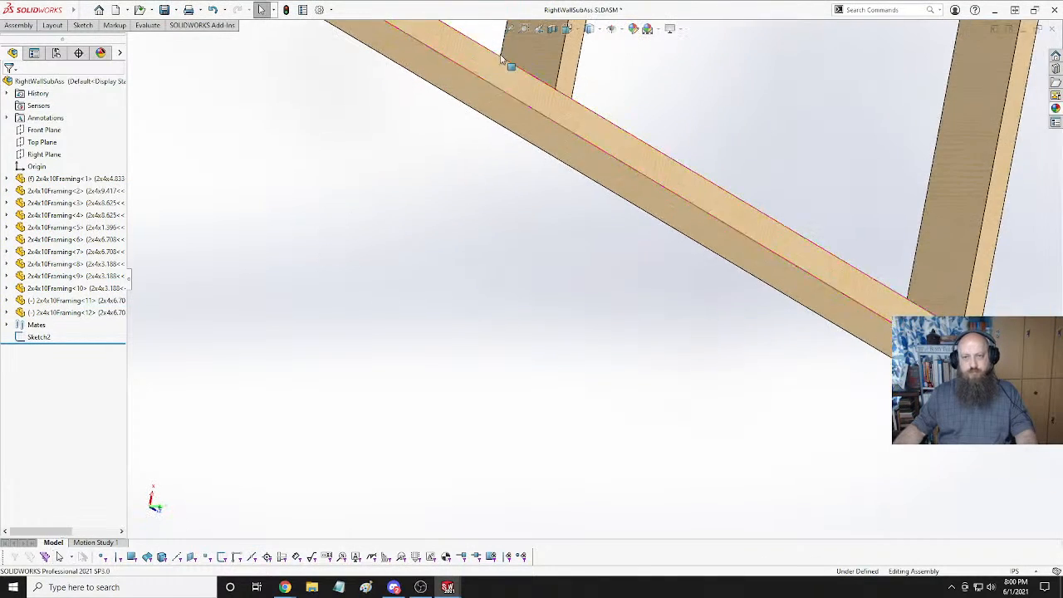
key(ctrl+7)
scroll(515, 133, up, 5)
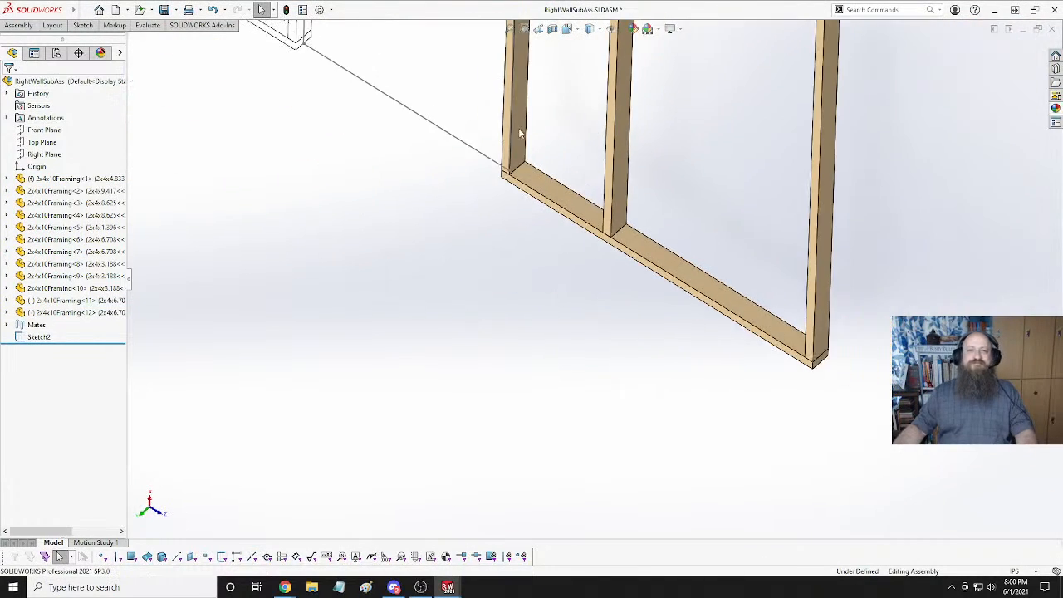
middle_drag(520, 132, 646, 147)
click(645, 147)
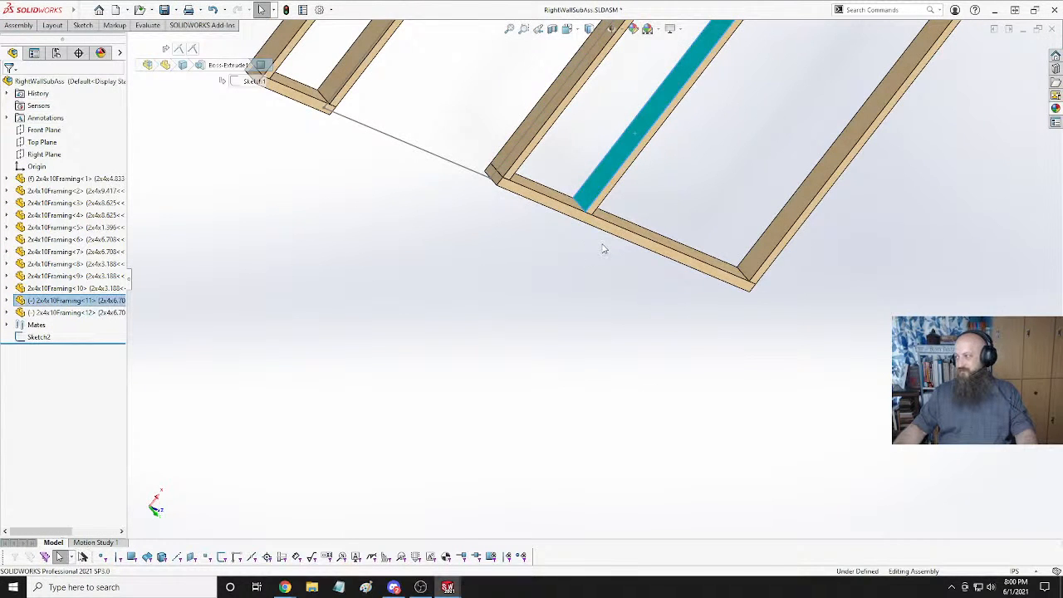
middle_drag(603, 248, 493, 156)
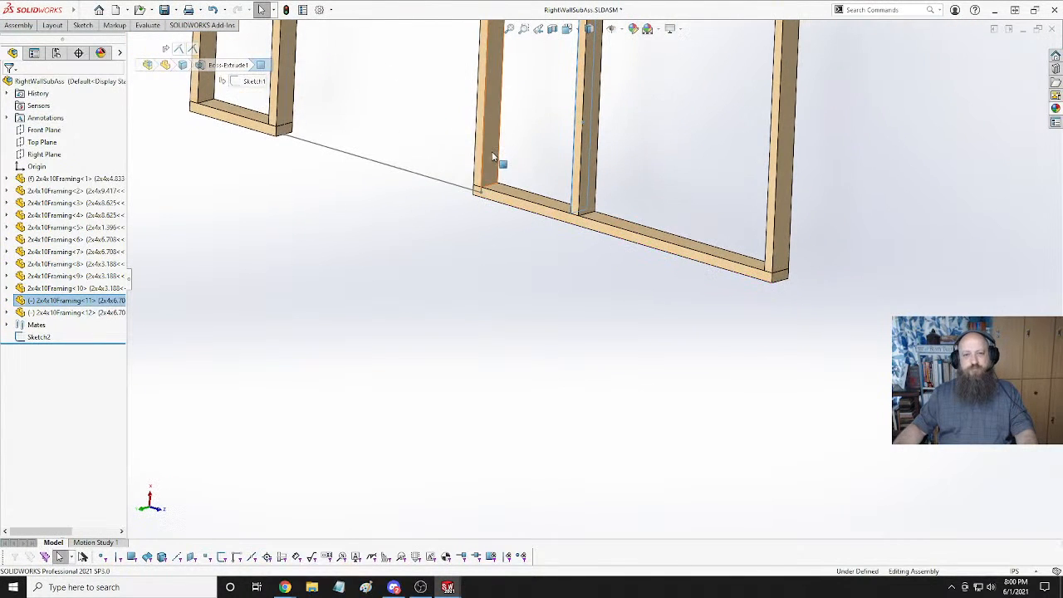
ctrl+click(493, 156)
click(530, 149)
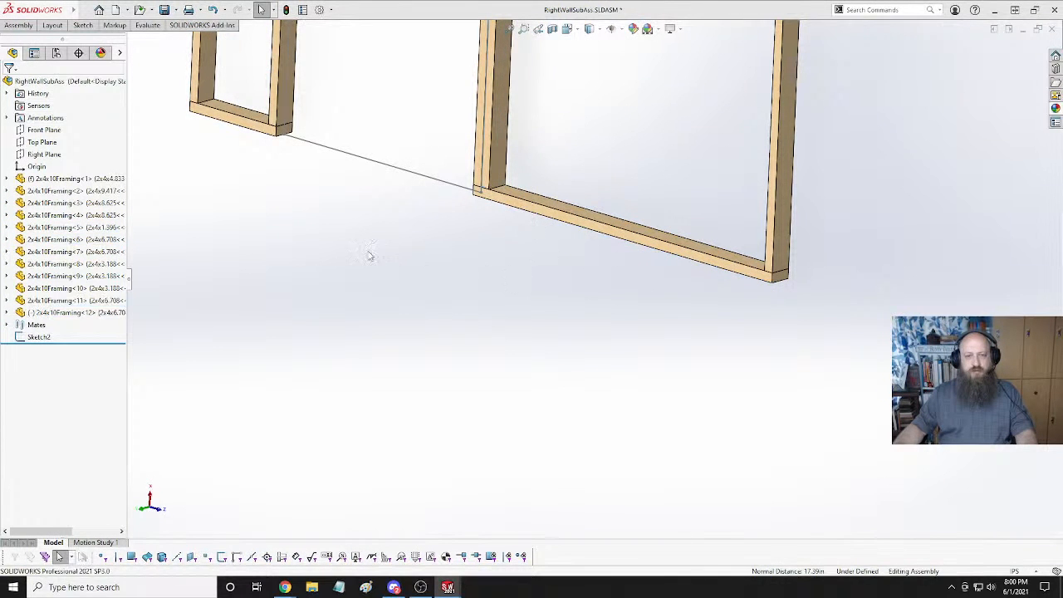
Mate the remaining loose stud's wide side face coincident with the outer face of the stud at the header's left end.
scroll(382, 238, up, 7)
scroll(485, 110, down, 4)
scroll(582, 108, down, 3)
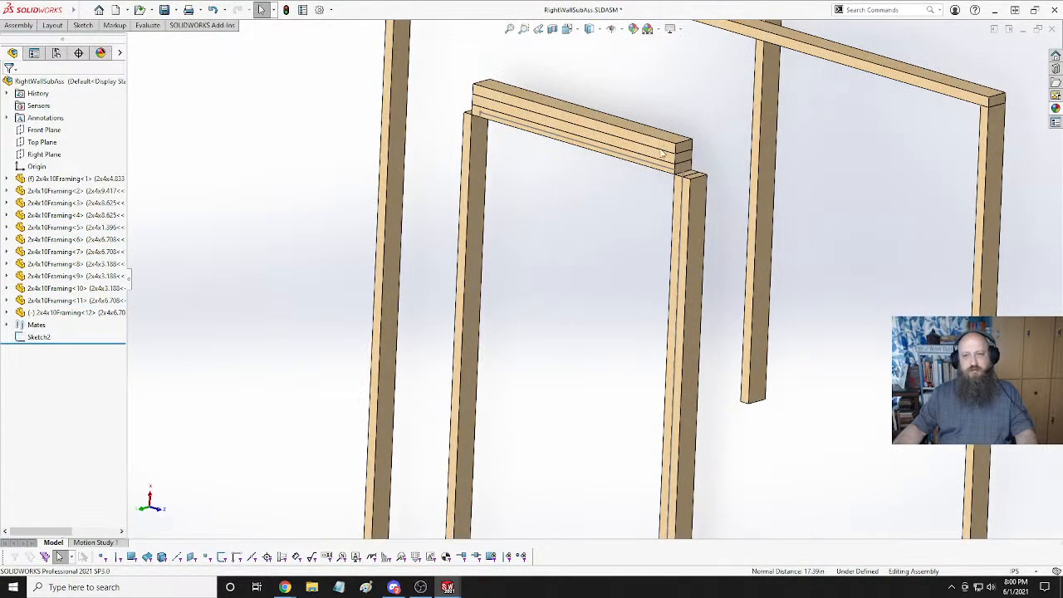
click(763, 257)
mouse_move(541, 260)
middle_down()
mouse_move(638, 259)
mouse_move(546, 274)
middle_up()
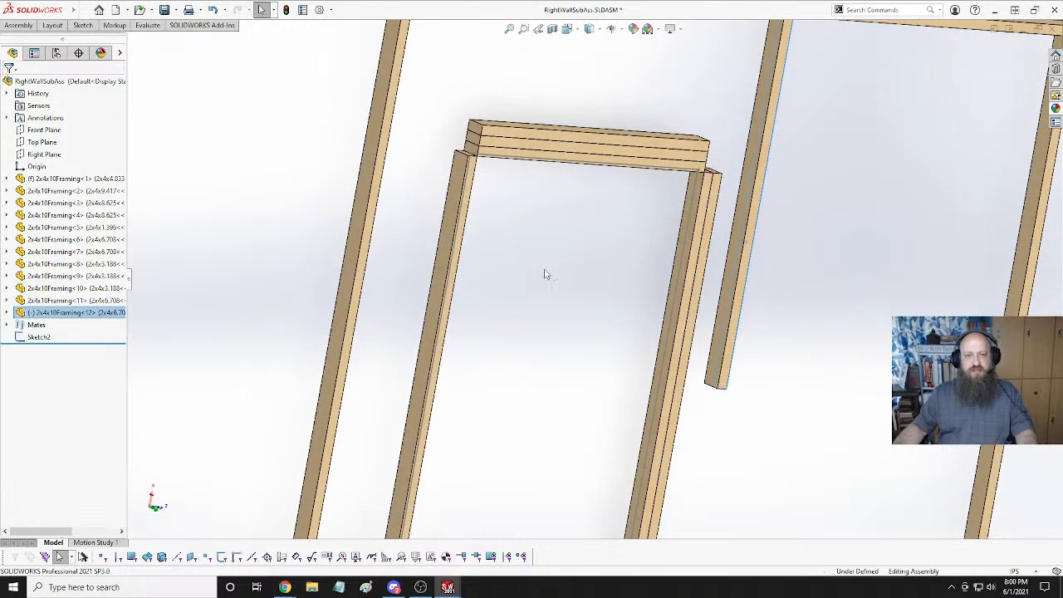
click(451, 231)
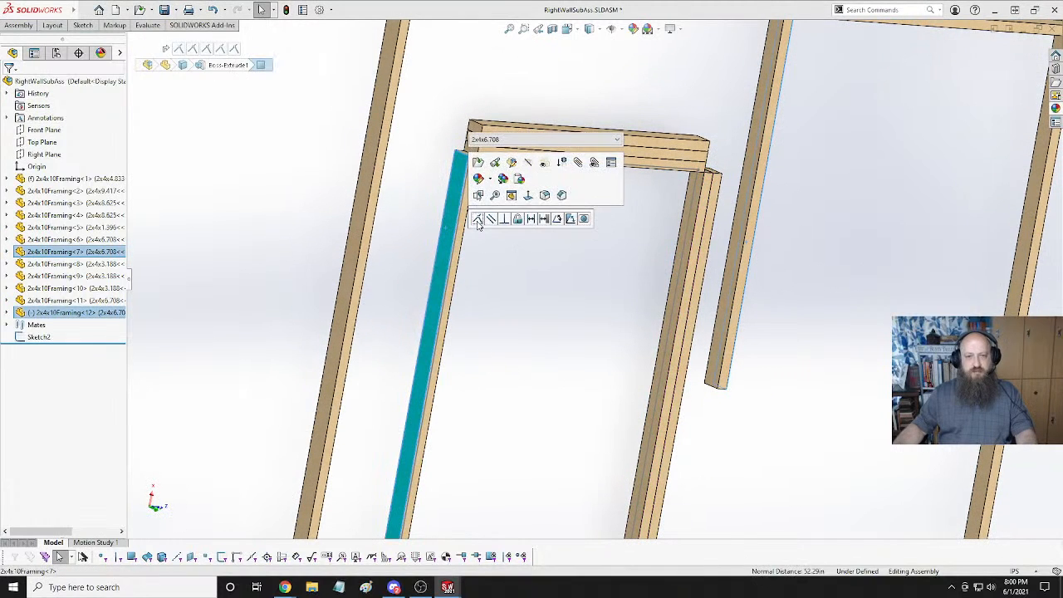
drag(471, 238, 472, 289)
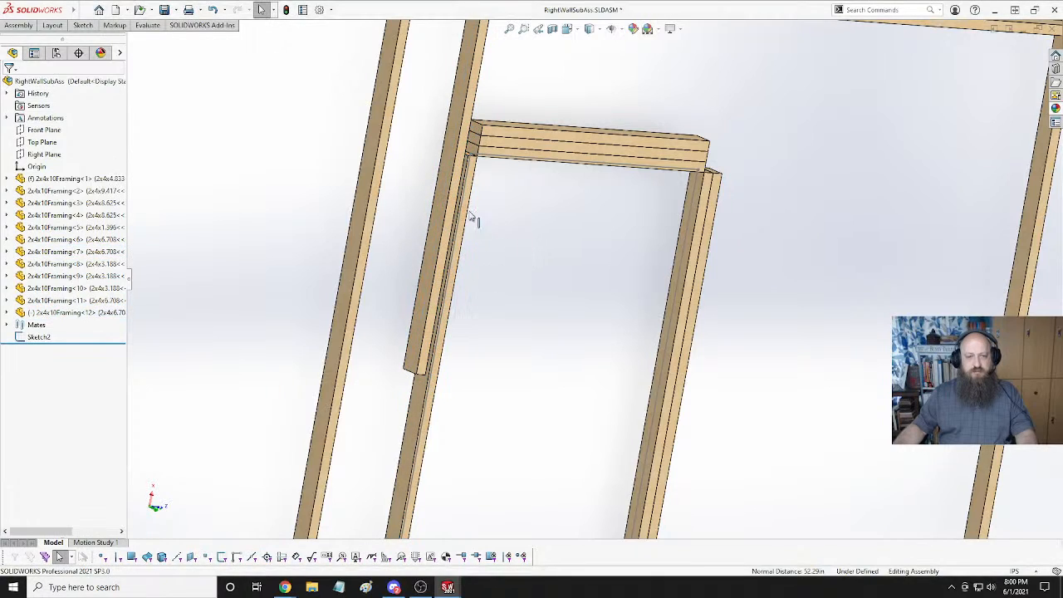
Mate the second stud's bottom end face coincident with the top face of the short bottom plate.
middle_drag(502, 279, 493, 174)
click(493, 173)
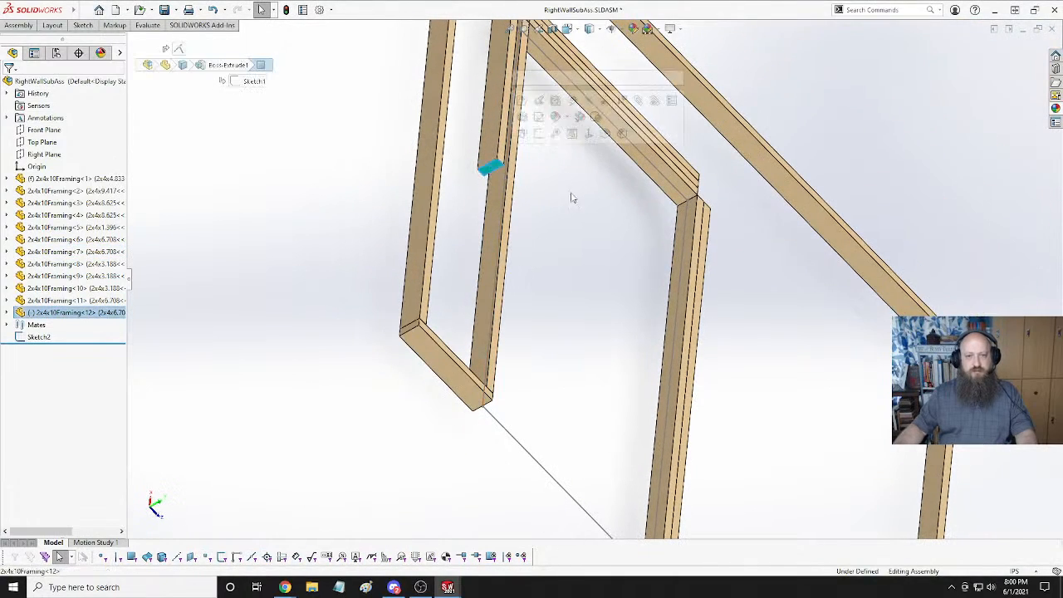
middle_drag(581, 183, 501, 379)
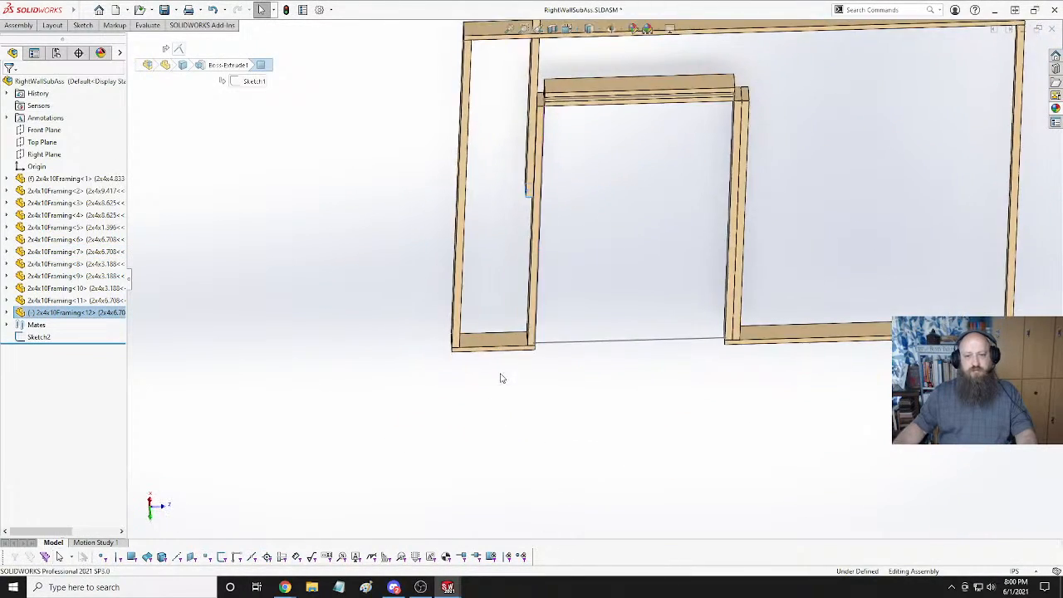
ctrl+click(503, 345)
click(621, 305)
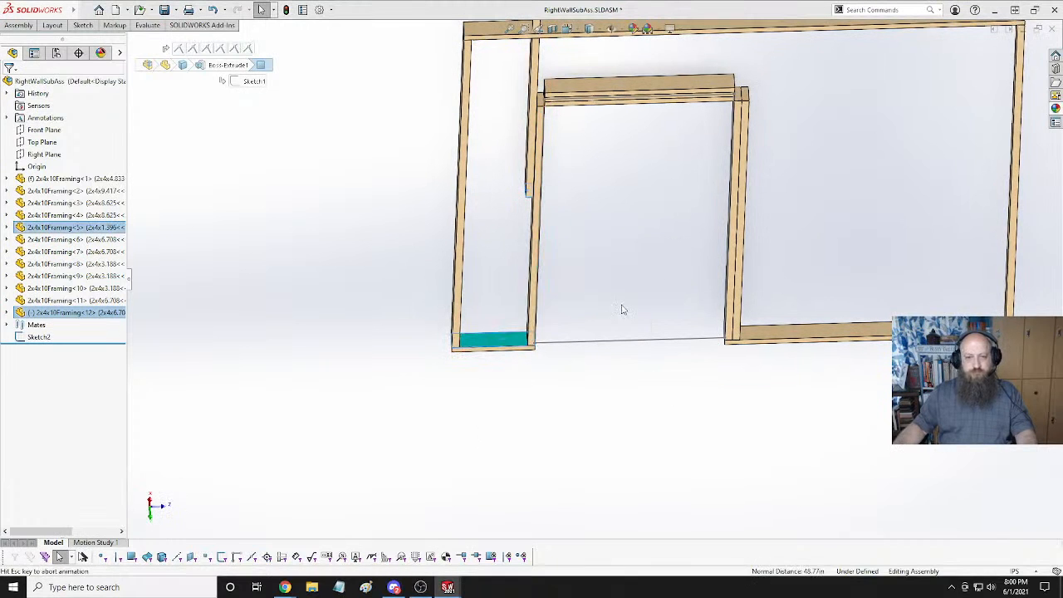
Mate the second stud's narrow front face flush with the front face of the adjoining door stud.
scroll(537, 229, up, 3)
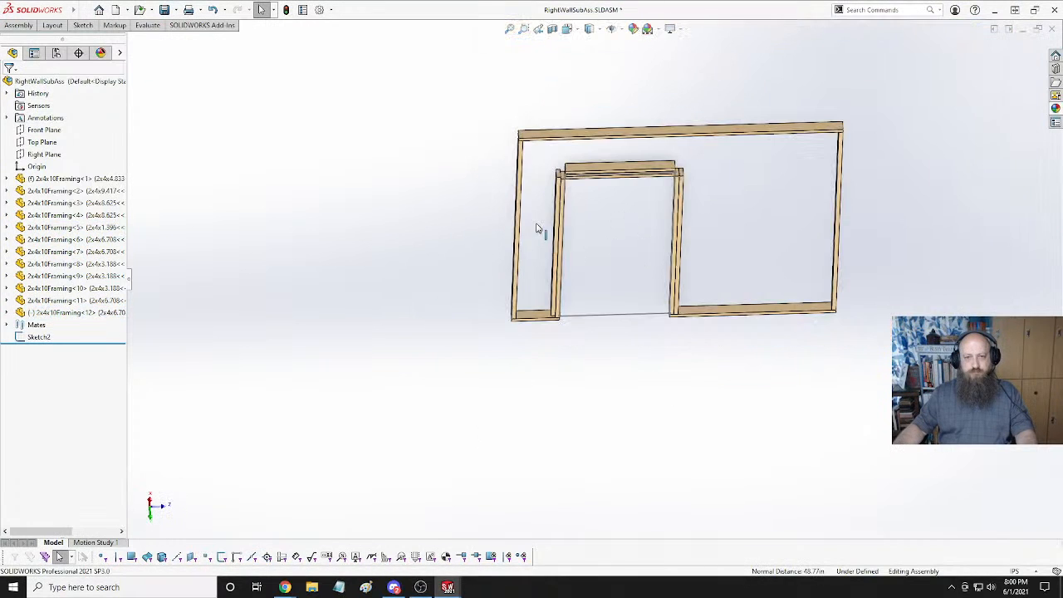
scroll(572, 211, down, 5)
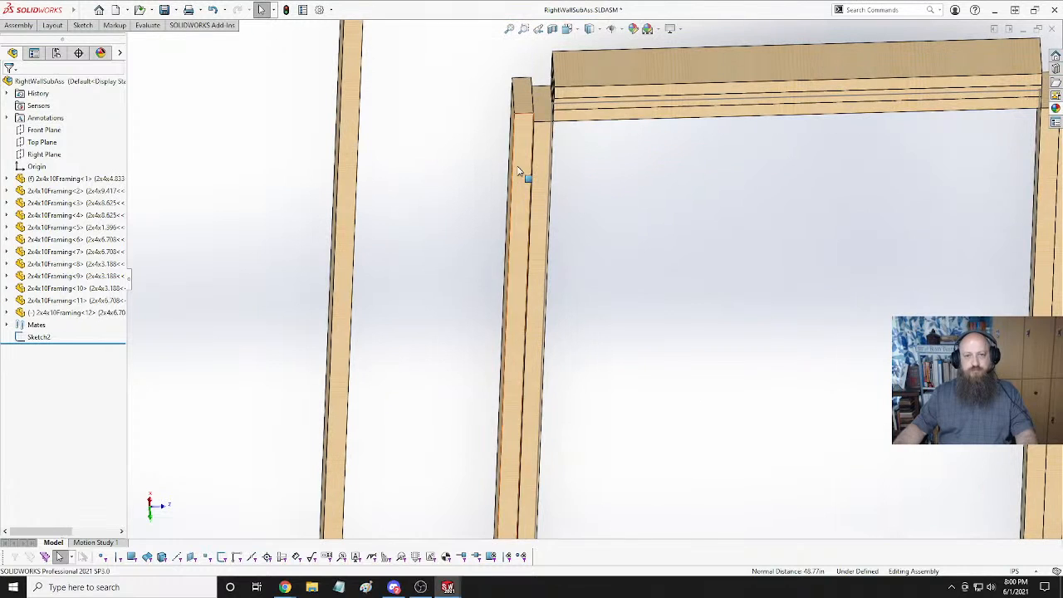
click(522, 174)
ctrl+click(543, 176)
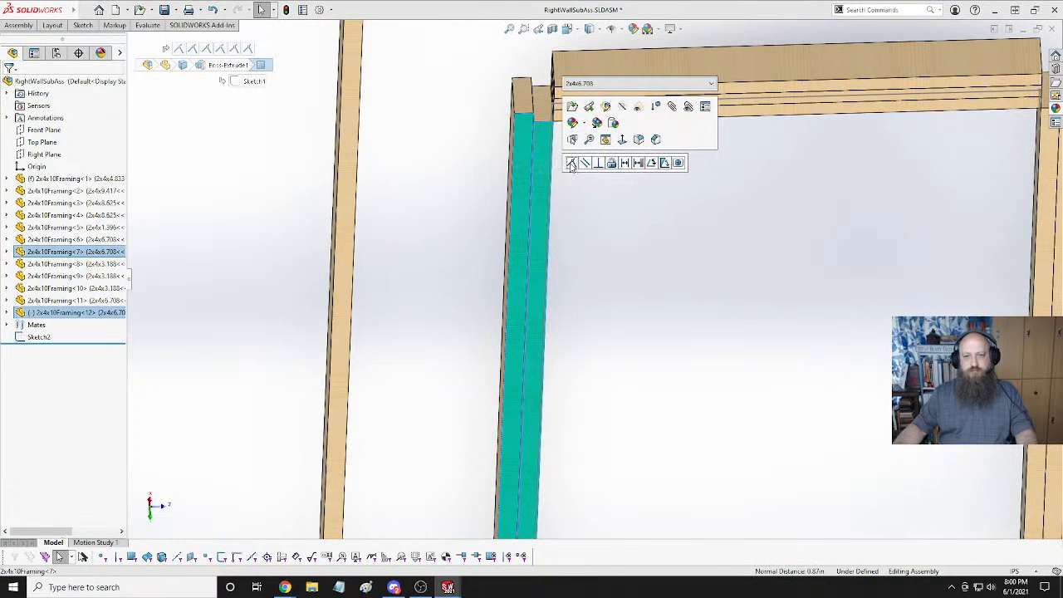
click(572, 164)
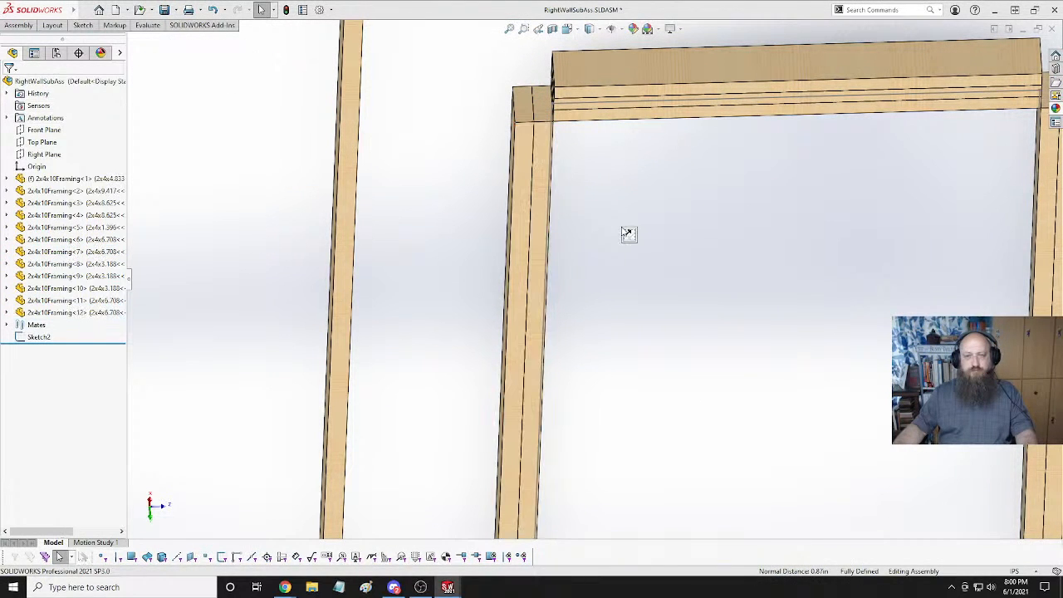
Measure the distance between the outer faces of the doubled studs on both sides of the door opening.
scroll(623, 232, up, 5)
middle_drag(648, 280, 678, 194)
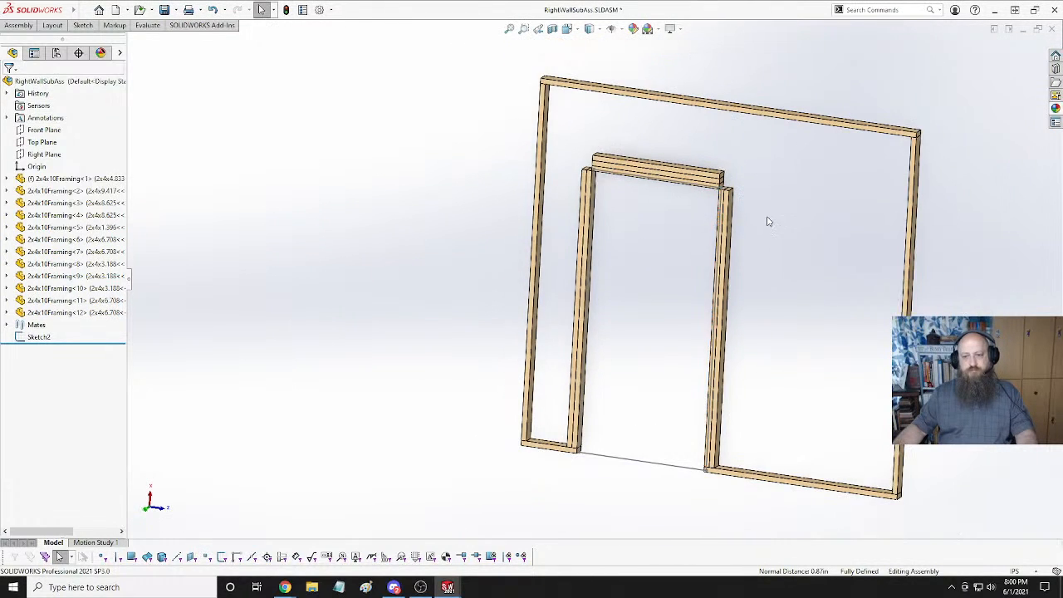
middle_drag(721, 189, 703, 231)
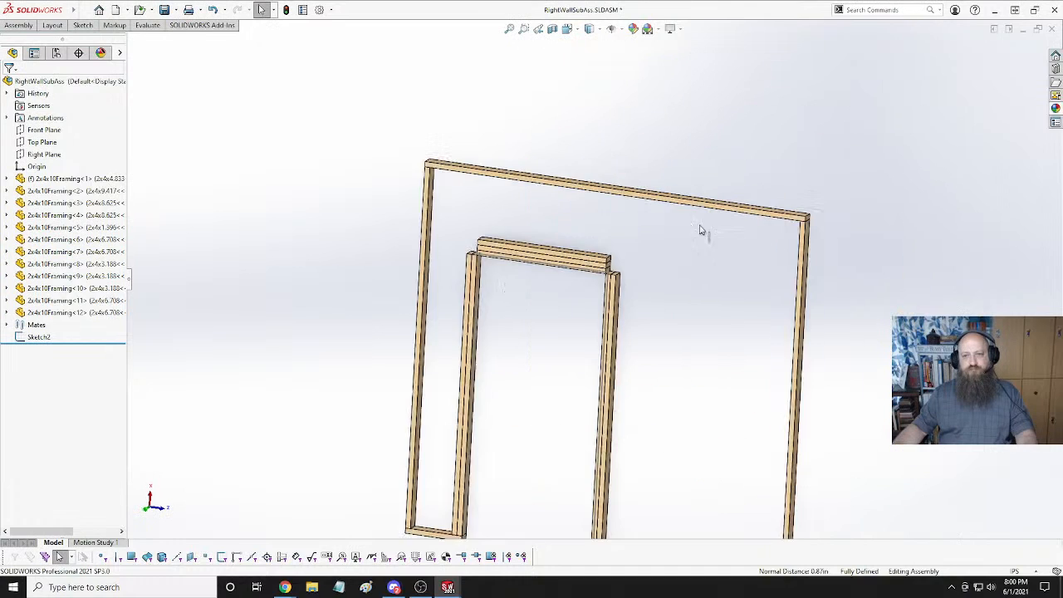
scroll(586, 296, down, 3)
middle_drag(586, 297, 655, 231)
middle_drag(371, 240, 551, 254)
click(326, 231)
ctrl+click(541, 257)
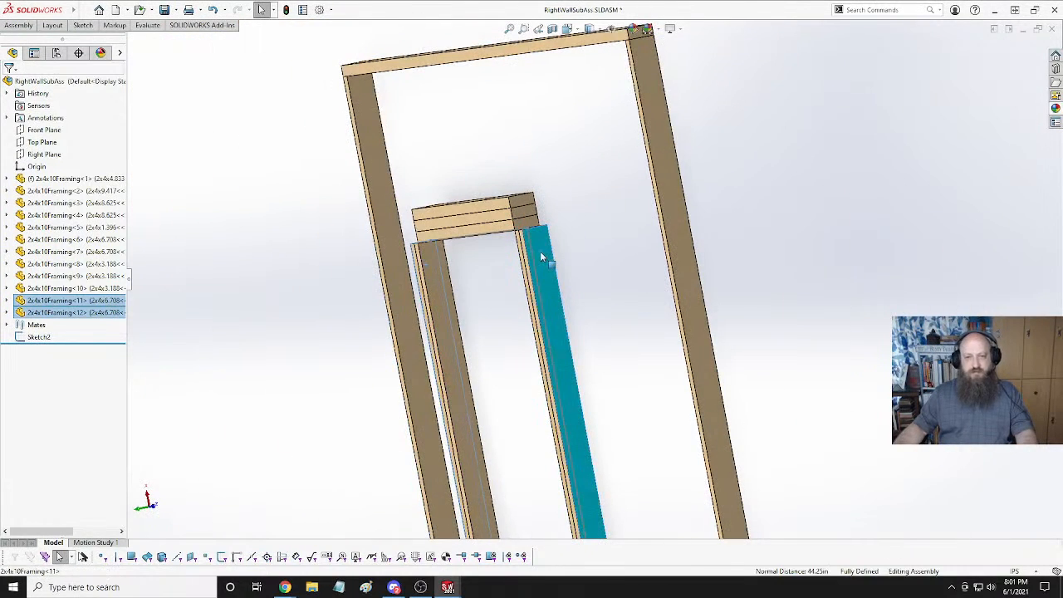
click(148, 25)
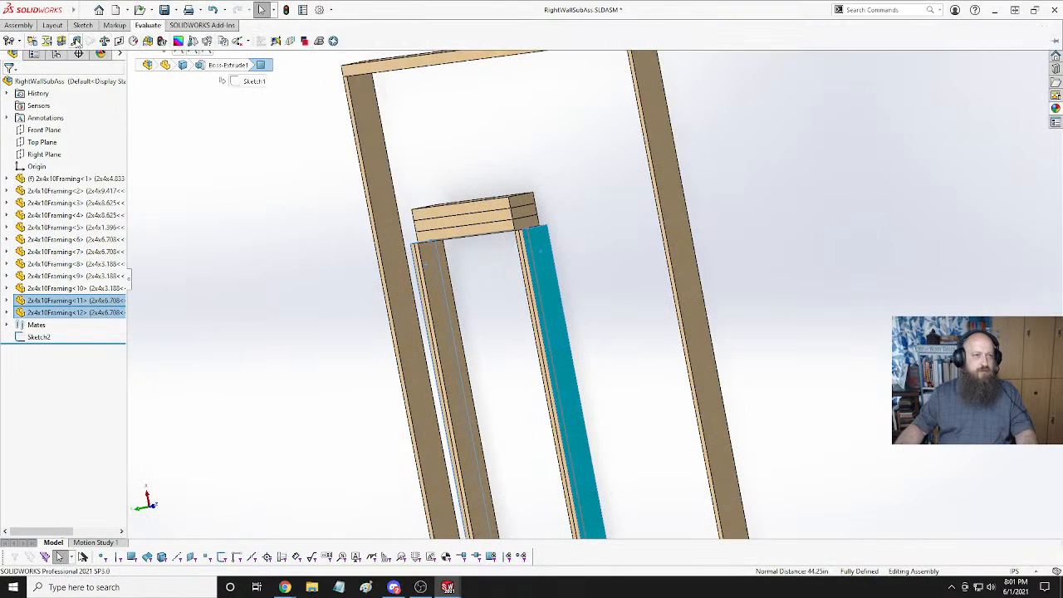
click(75, 41)
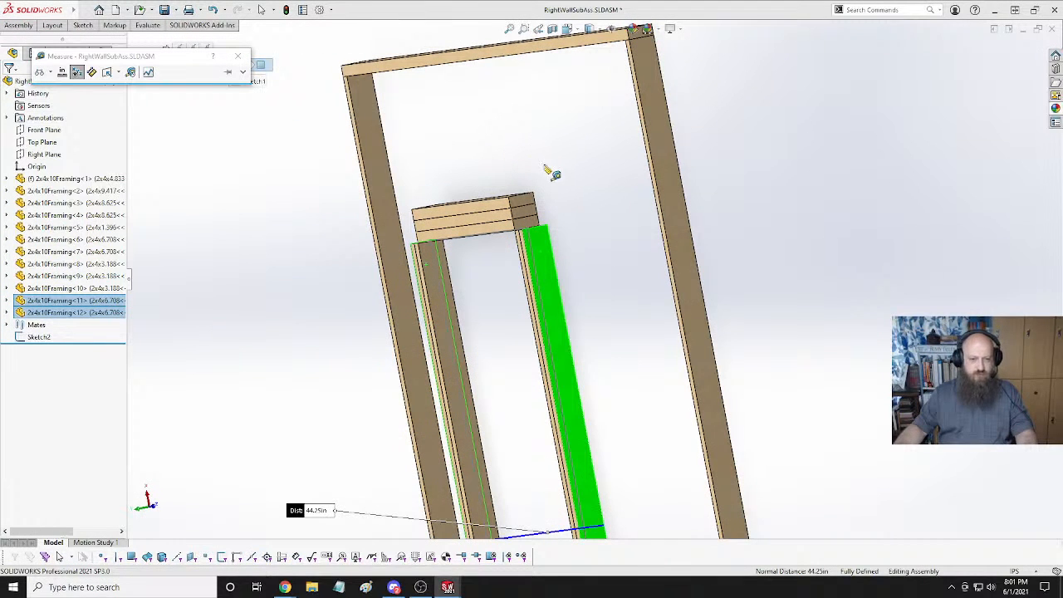
key(Escape)
key(Escape)
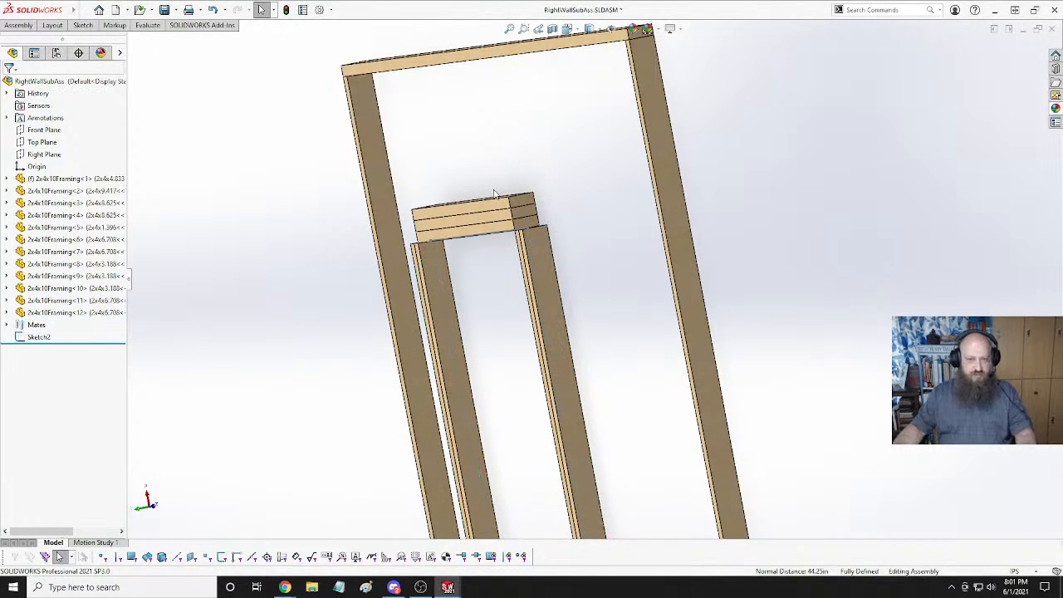
Switch to the 2x4x10Framing part and activate its 2x4x3.188 configuration.
key(ctrl+Tab)
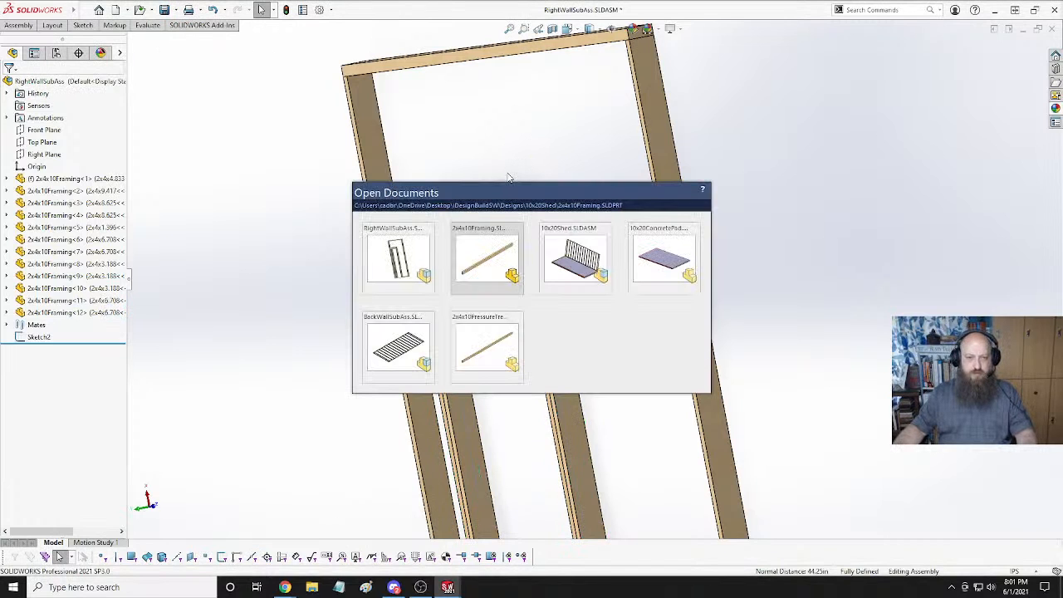
key(Escape)
click(496, 211)
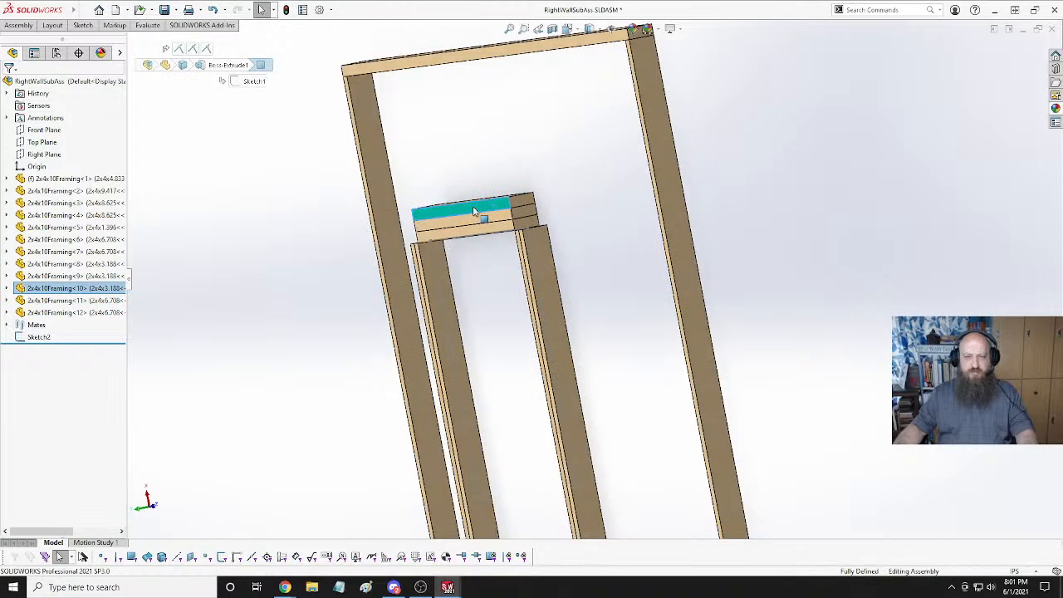
click(779, 186)
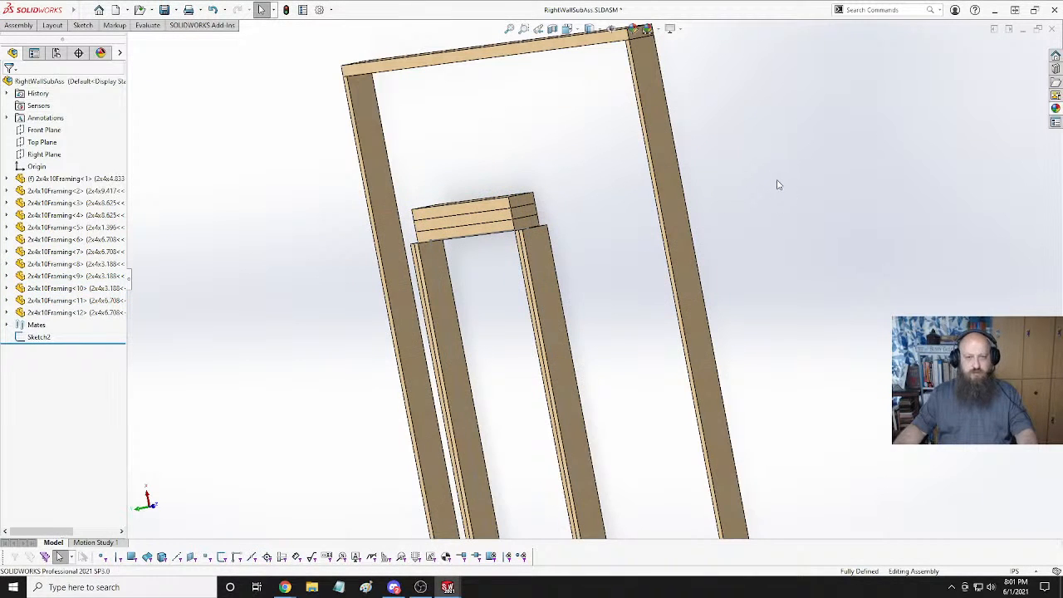
key(ctrl+Tab)
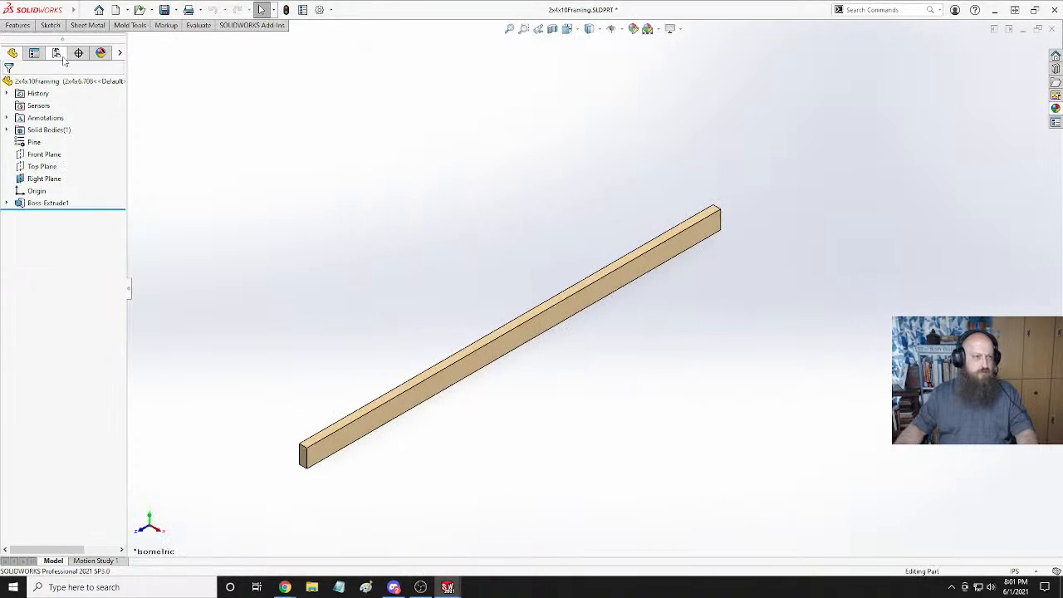
click(57, 53)
double_click(75, 127)
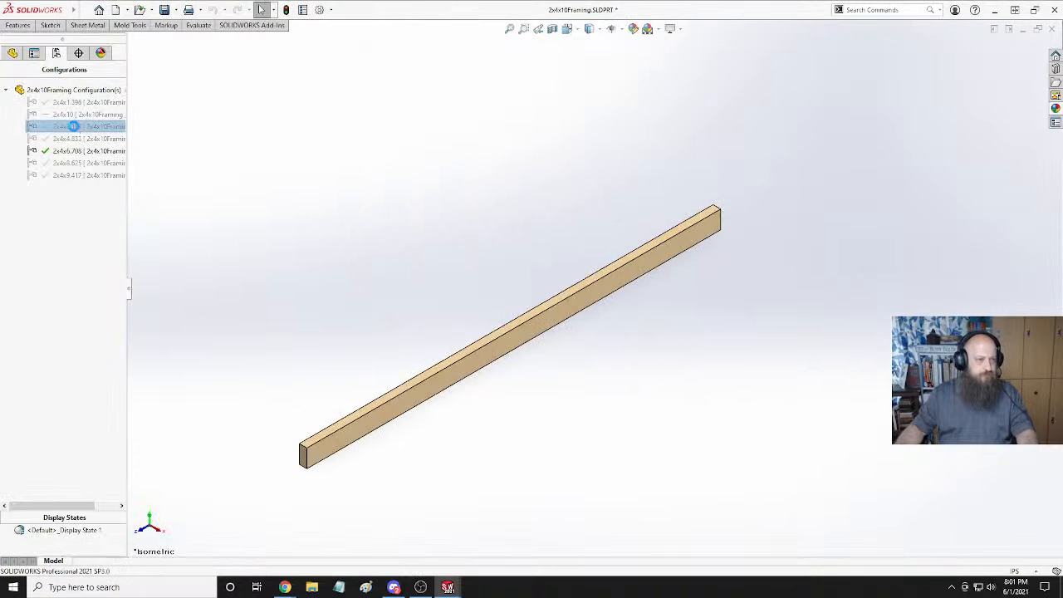
Set the board's Boss-Extrude1 depth to 44.25 in for the active 2x4x3.188 configuration only.
click(11, 53)
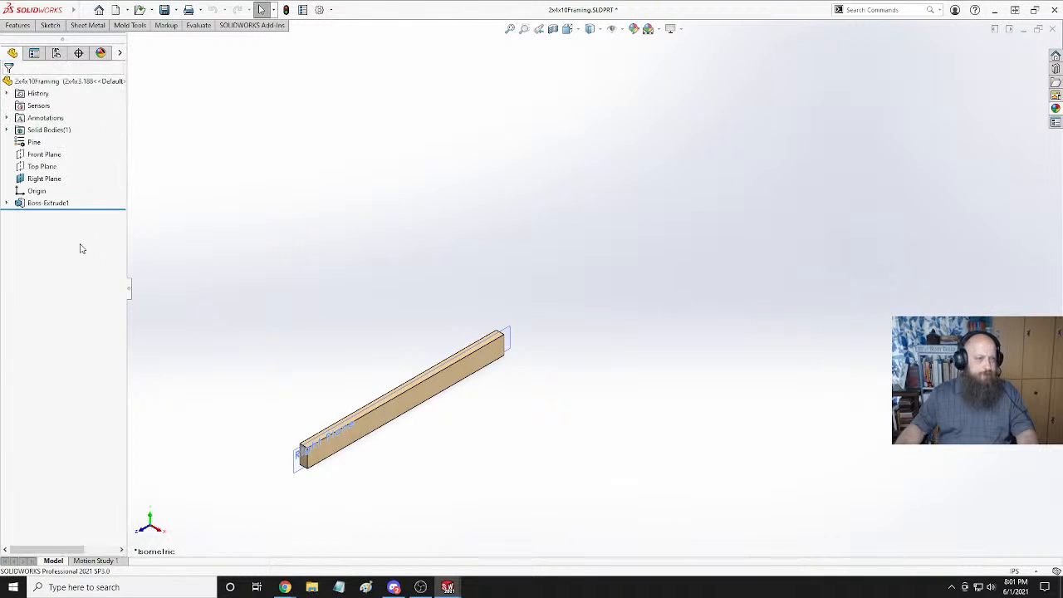
right_click(48, 203)
click(72, 168)
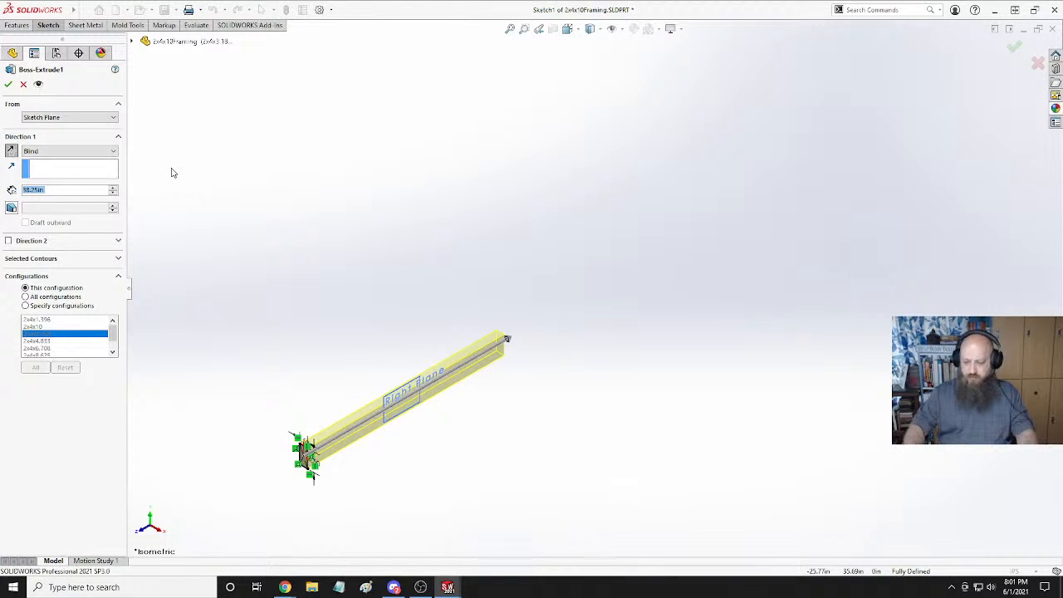
text(44.25)
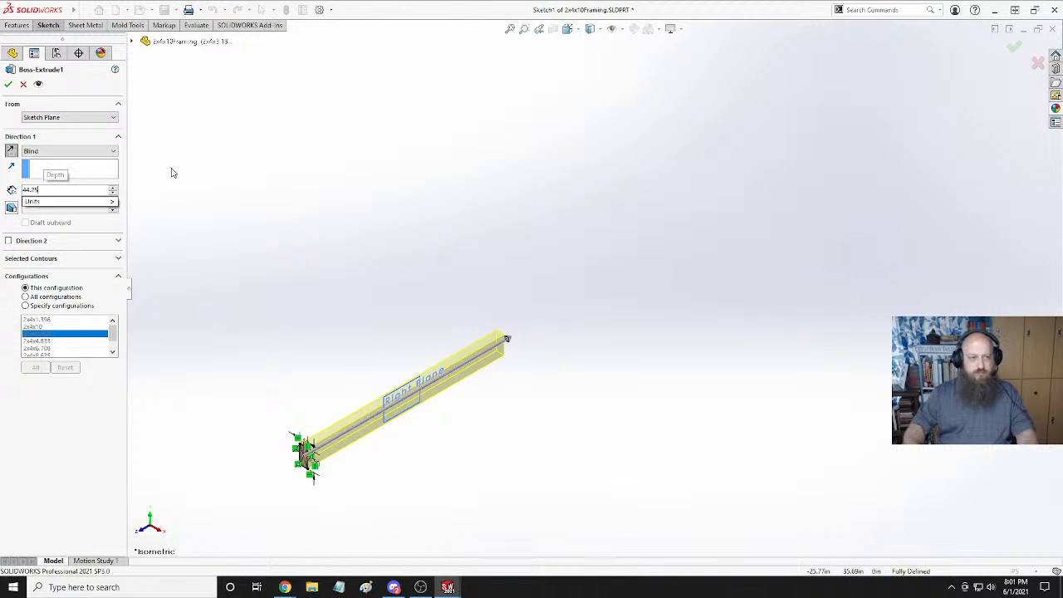
key(Return)
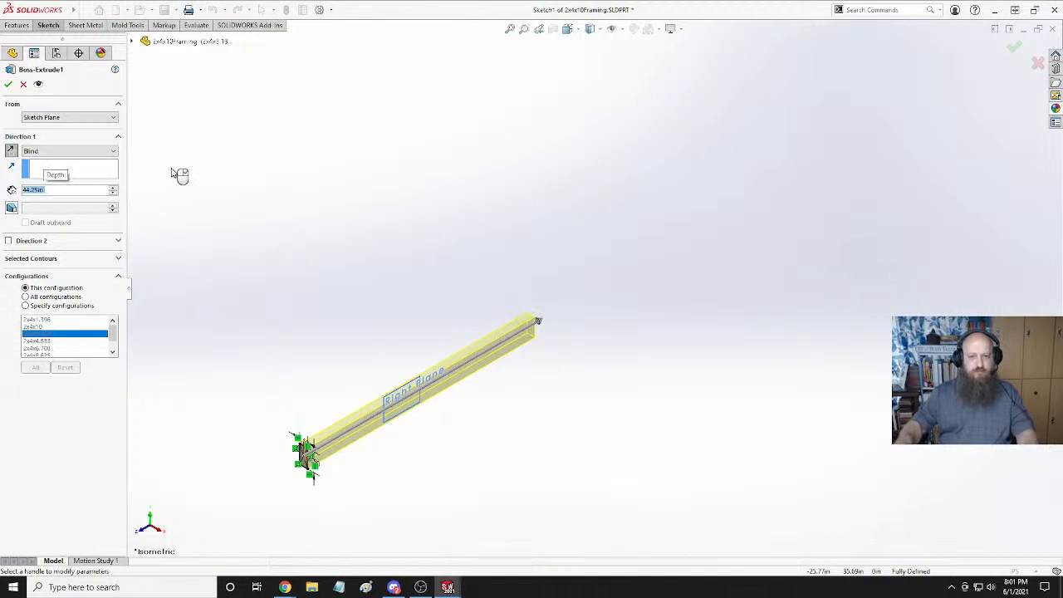
click(8, 85)
Rename the active configuration as 2x4x3.688 and save the part.
click(57, 52)
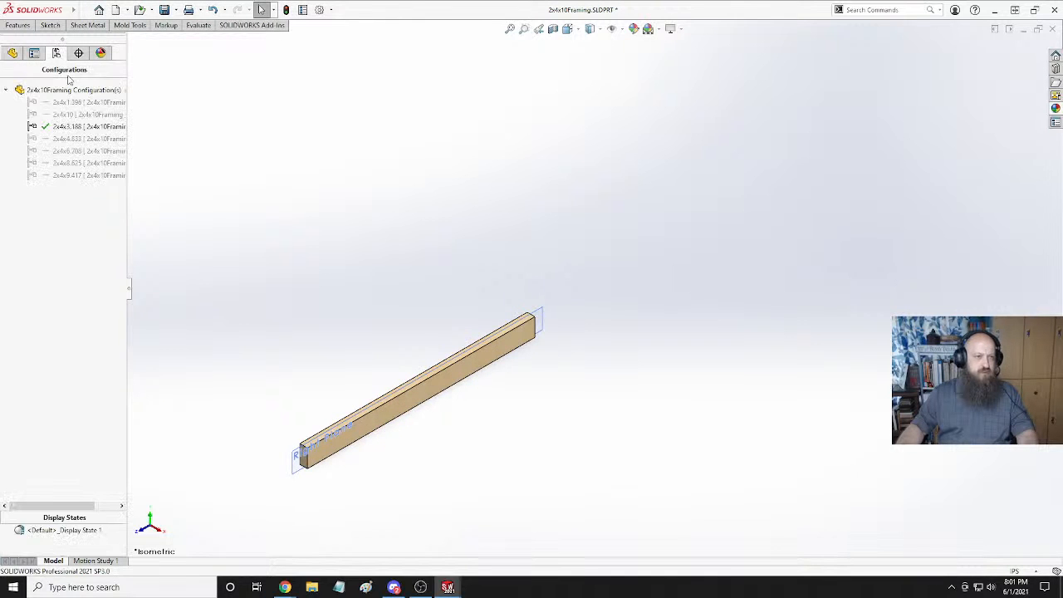
click(97, 129)
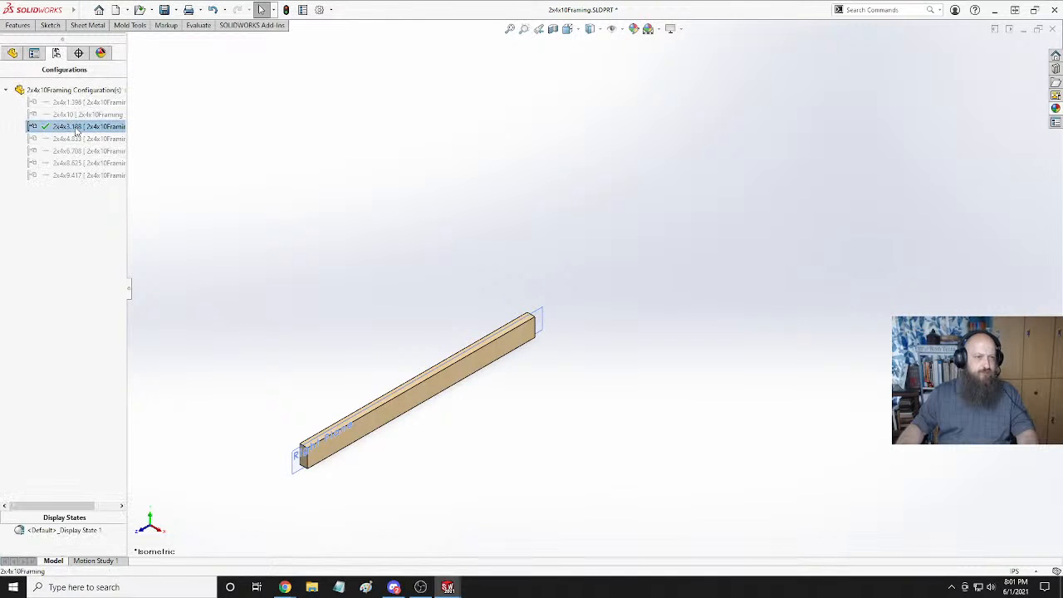
click(74, 128)
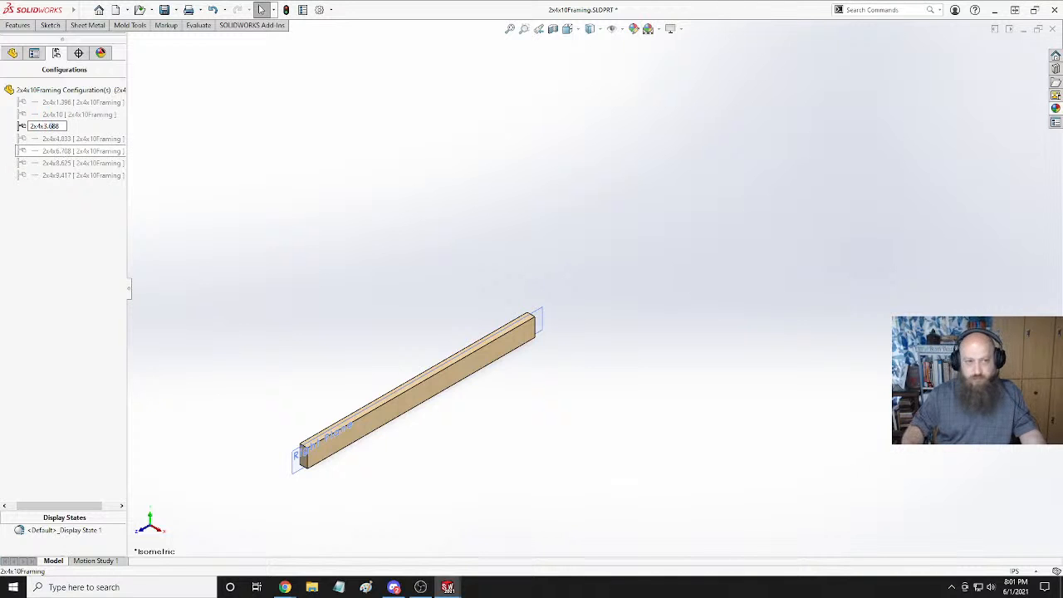
click(277, 188)
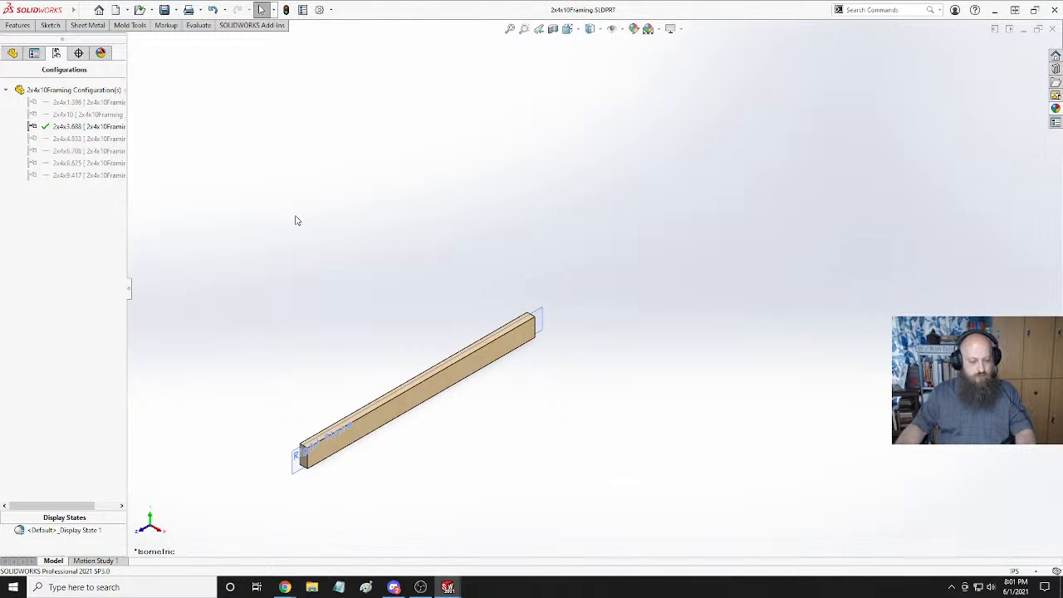
Return to the RightWallSubAss assembly, dismiss the rebuild error report and view the door header boards.
key(ctrl+Tab)
key(Escape)
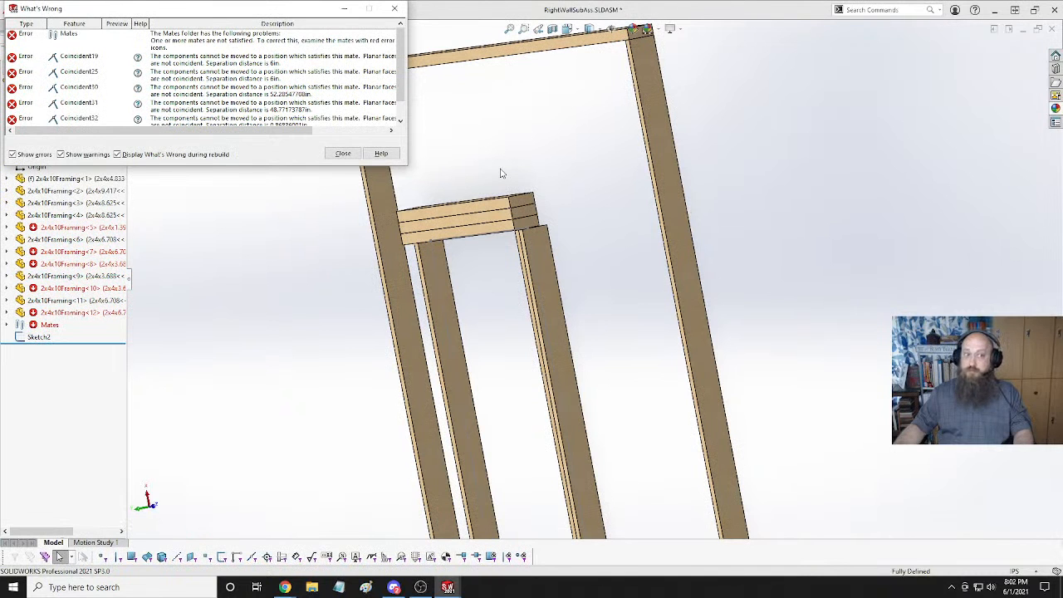
click(343, 154)
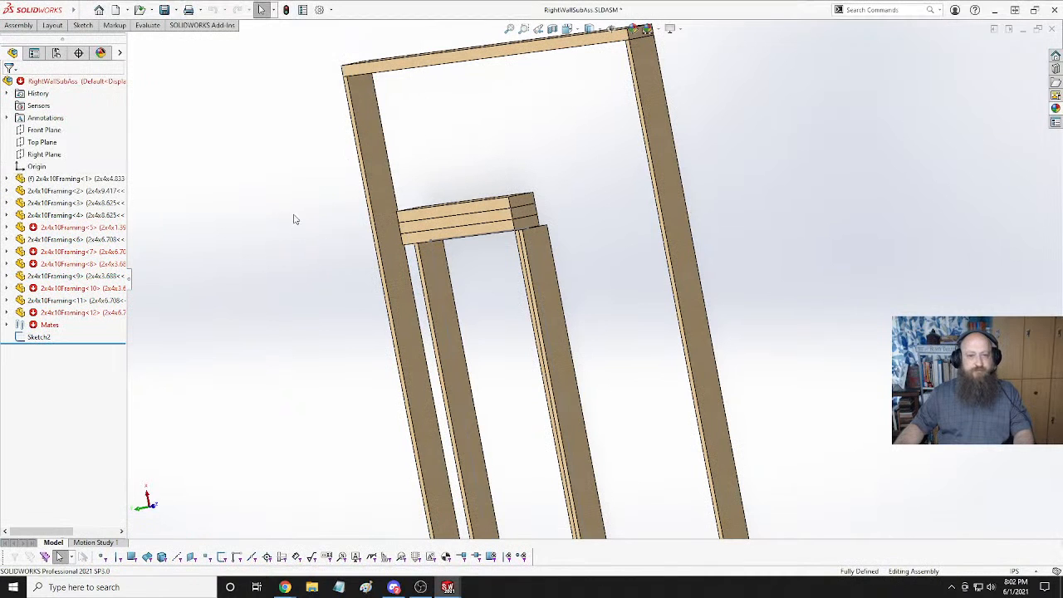
scroll(383, 191, down, 3)
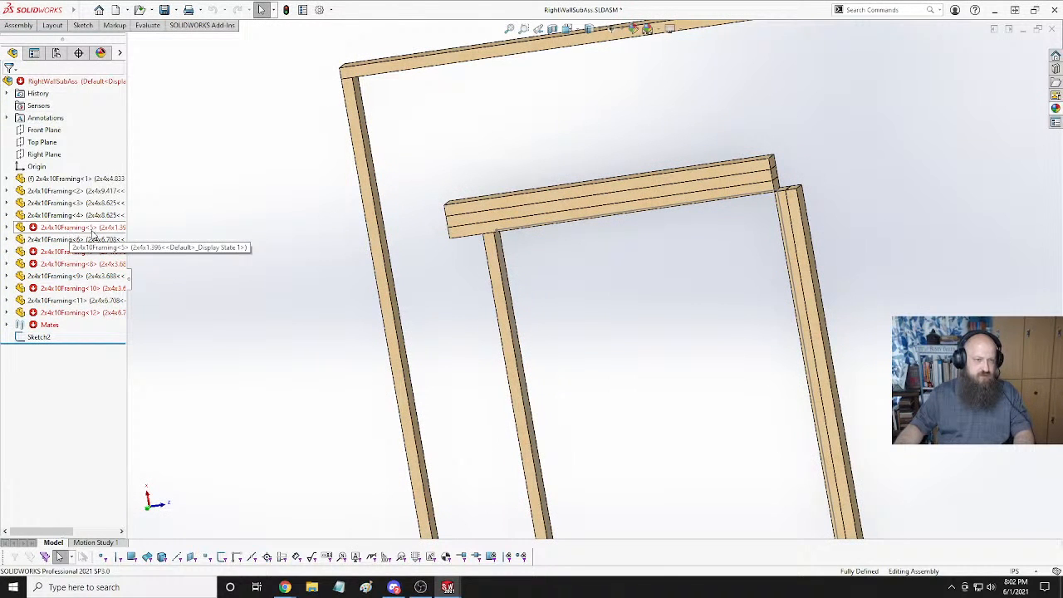
click(621, 191)
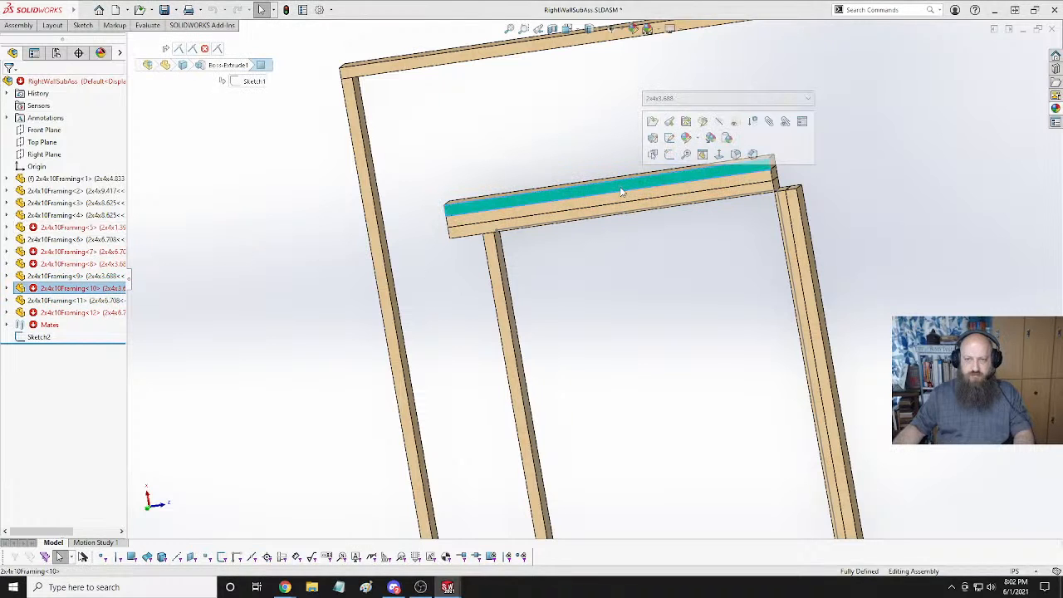
click(432, 308)
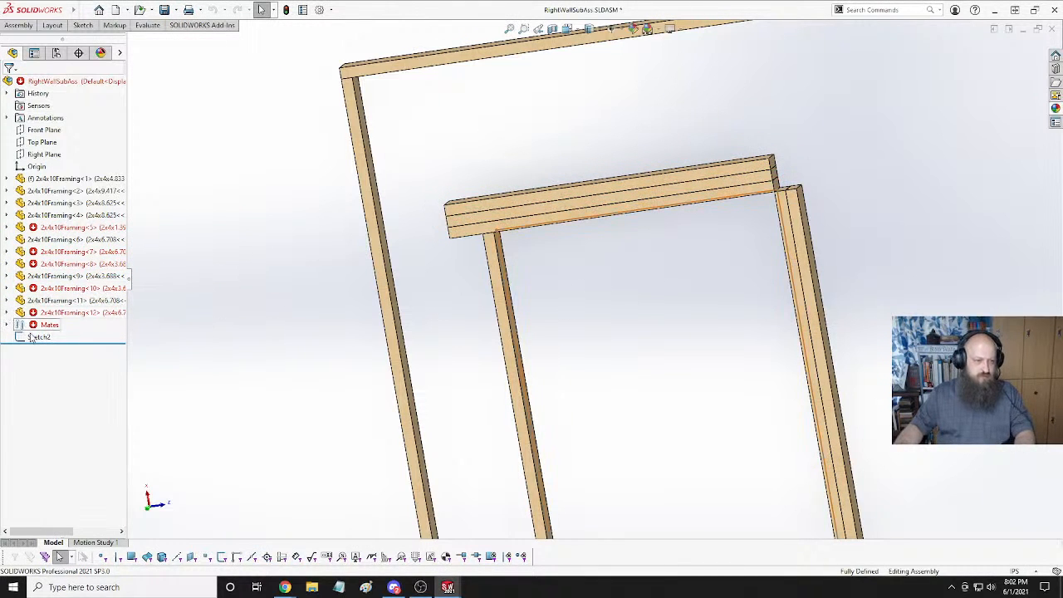
Delete the Coincident19 mate that ties the lowest header board's end to the door stud.
click(7, 326)
click(63, 362)
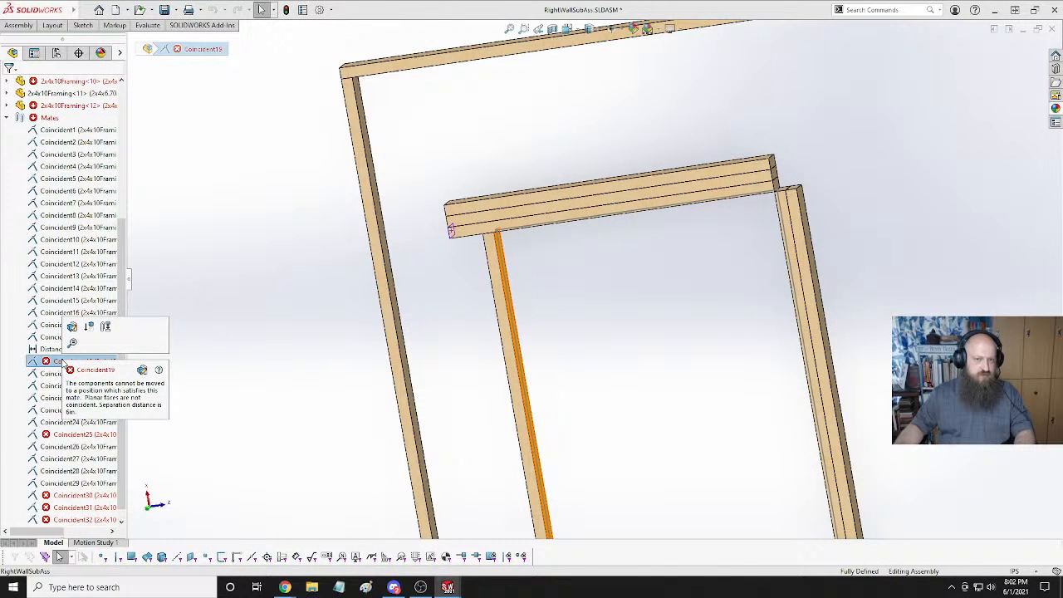
scroll(446, 297, up, 3)
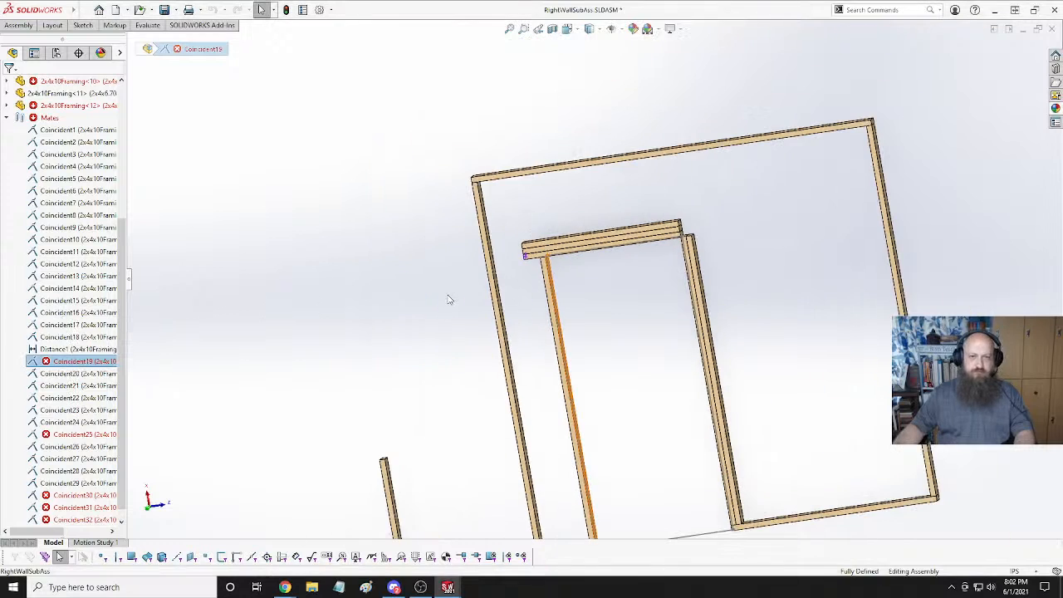
scroll(457, 324, up, 2)
scroll(614, 460, down, 2)
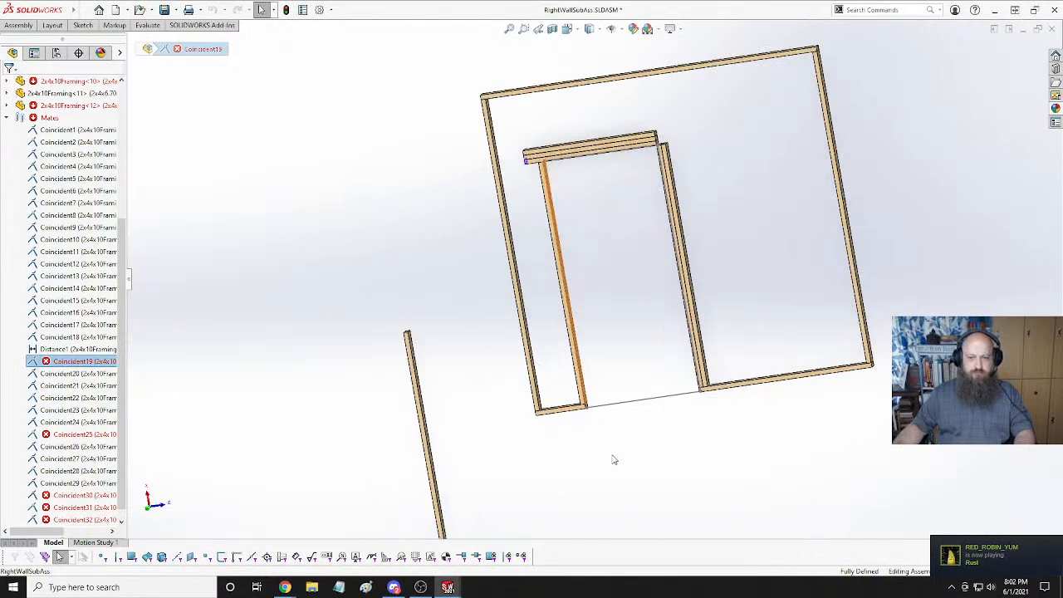
right_click(83, 363)
click(106, 400)
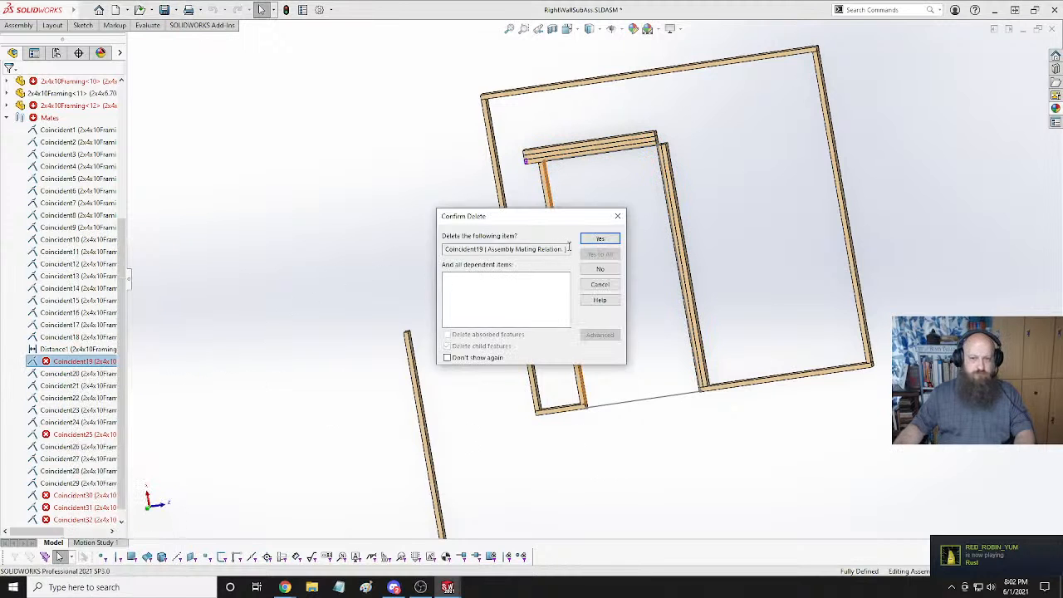
click(600, 239)
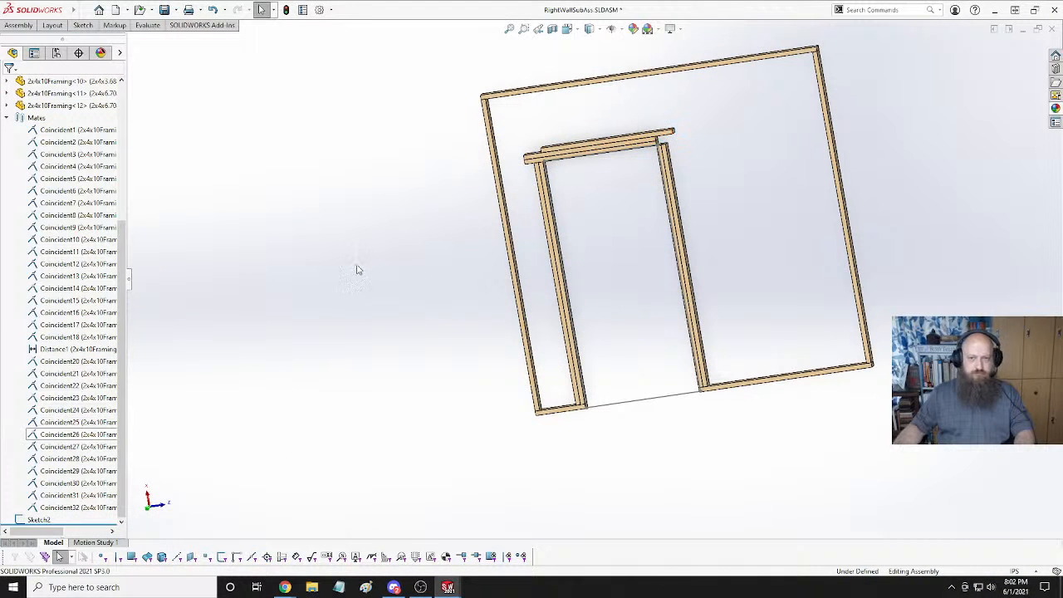
Examine the assembly mates of the middle header board, 2x4x10Framing<9>.
scroll(624, 210, up, 1)
scroll(619, 218, down, 8)
middle_drag(565, 239, 538, 262)
click(216, 187)
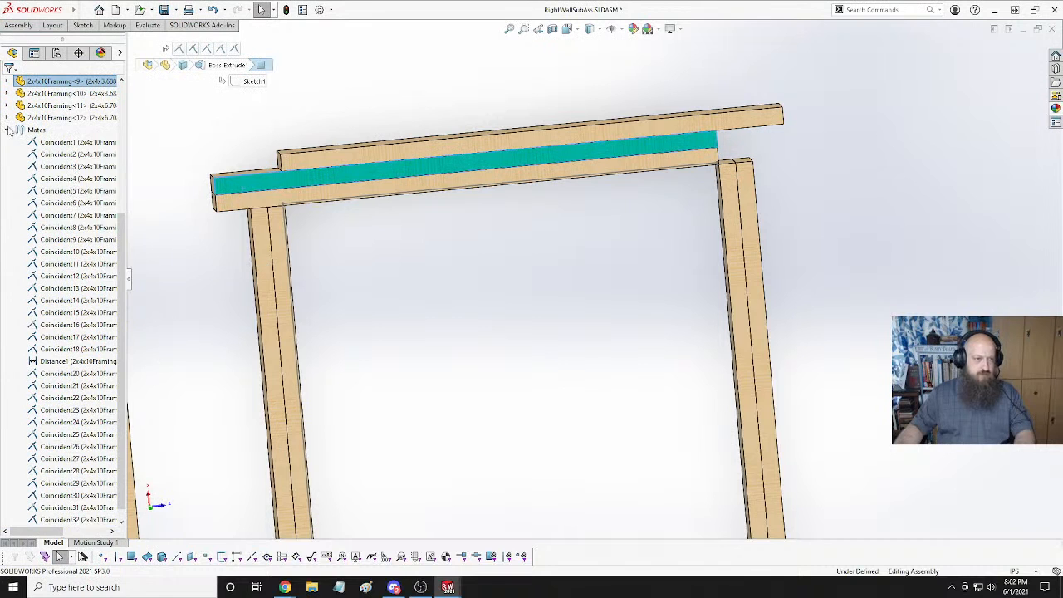
click(6, 130)
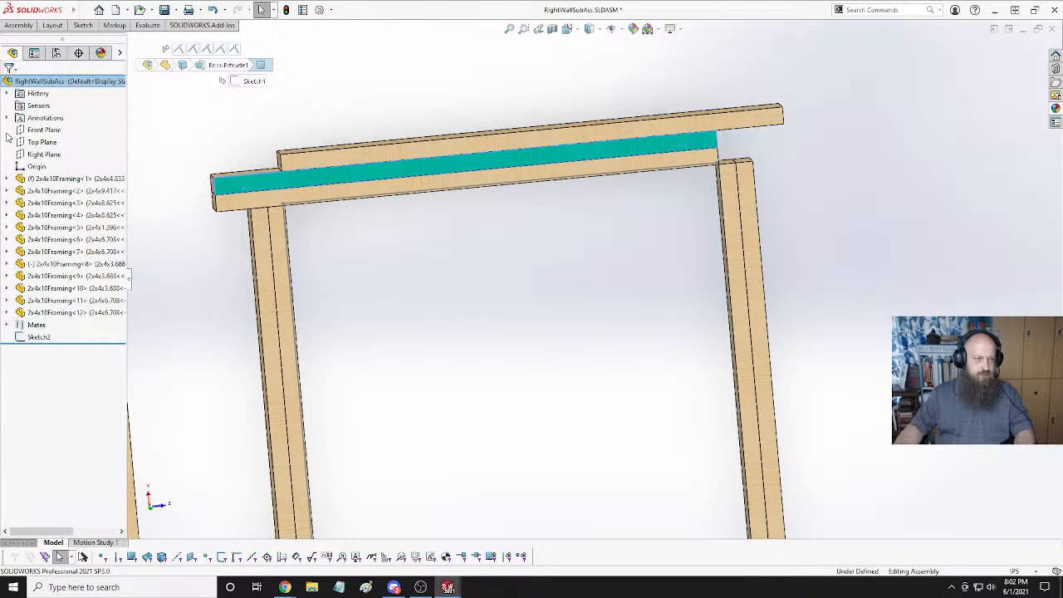
click(60, 277)
click(8, 276)
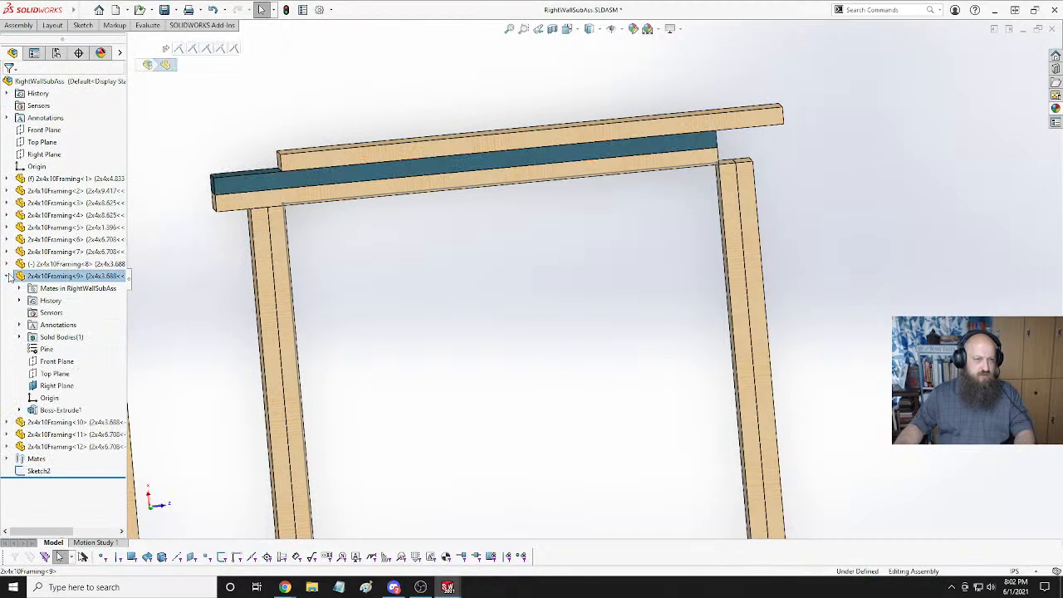
click(20, 289)
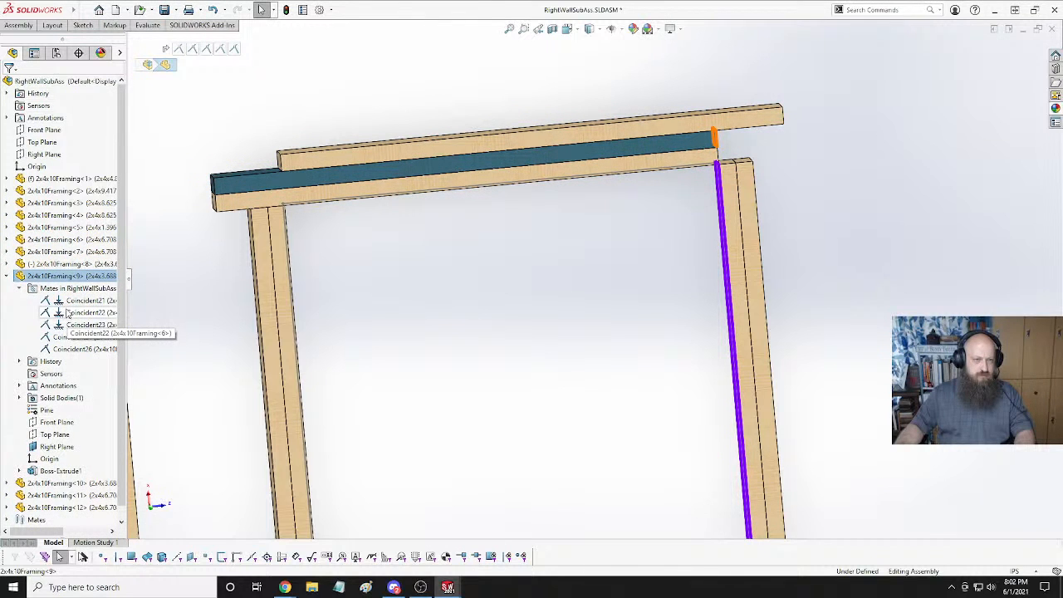
Slide the lowest header board along its length to test its freedom and examine its Coincident20, Coincident21 and Coincident23 mates.
click(71, 263)
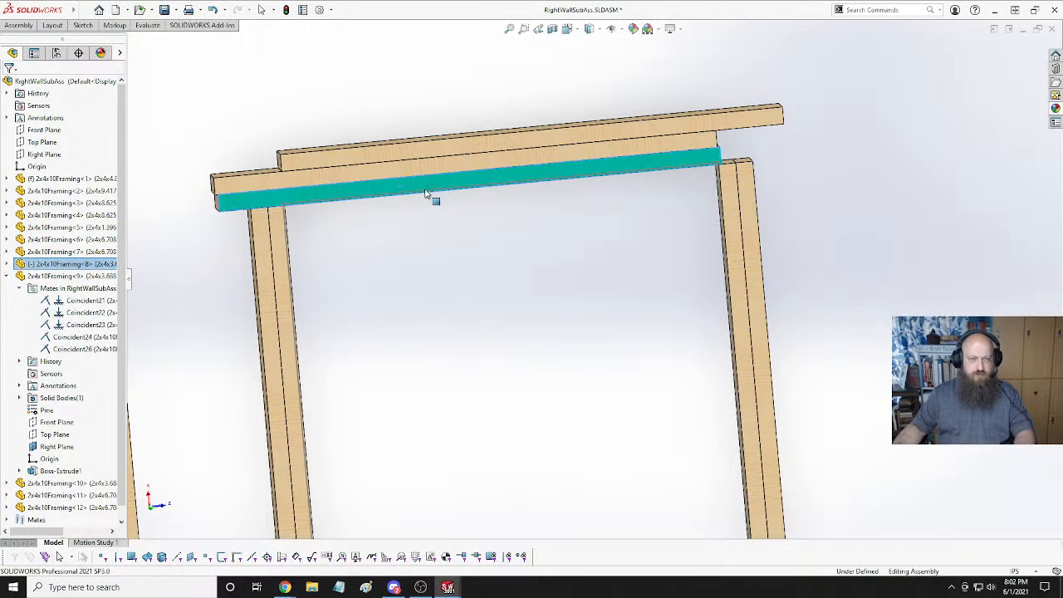
drag(426, 193, 457, 200)
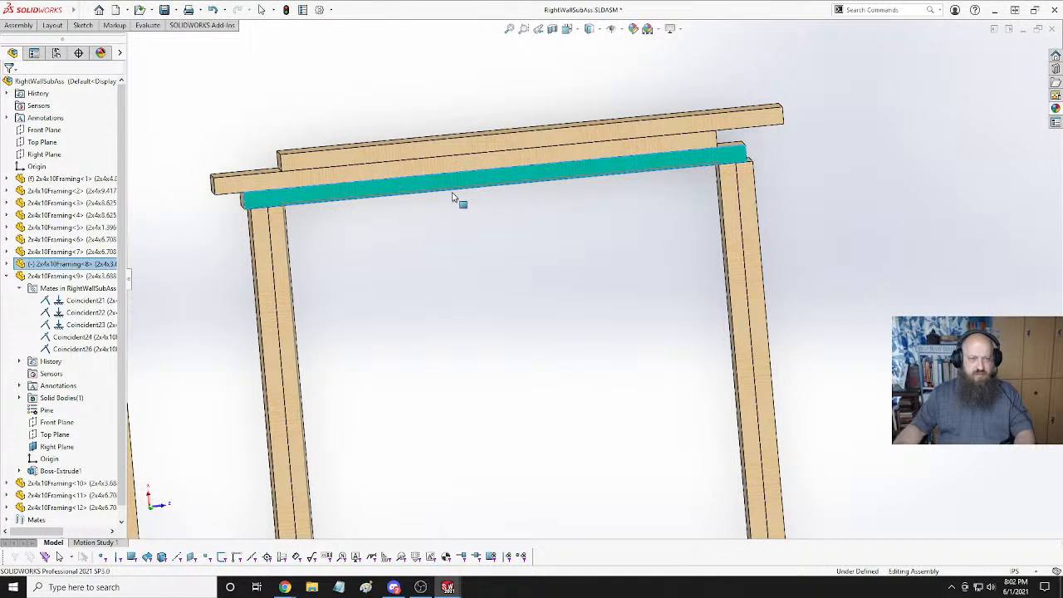
click(7, 264)
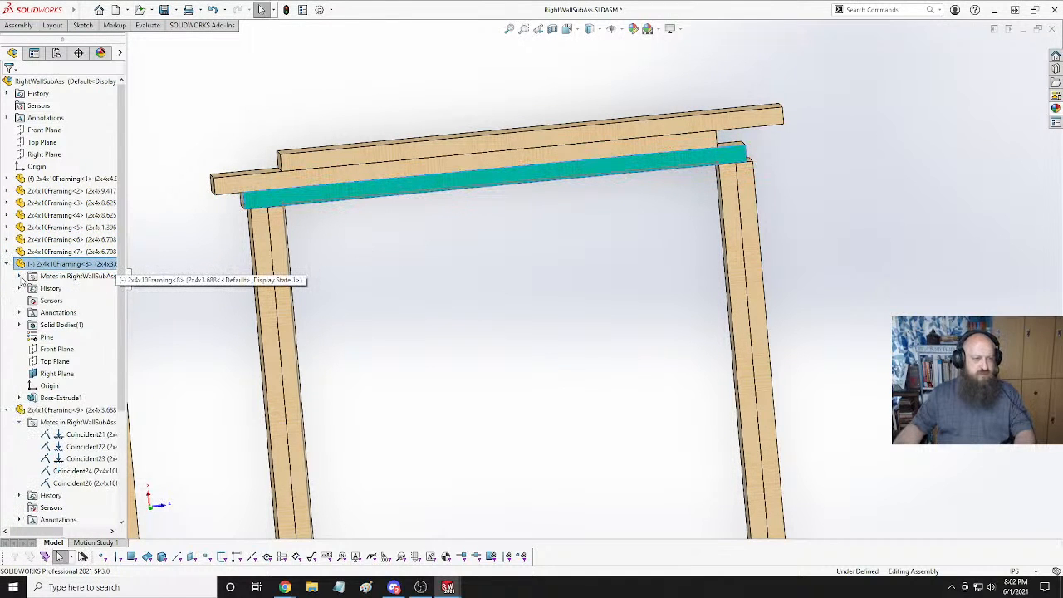
click(20, 276)
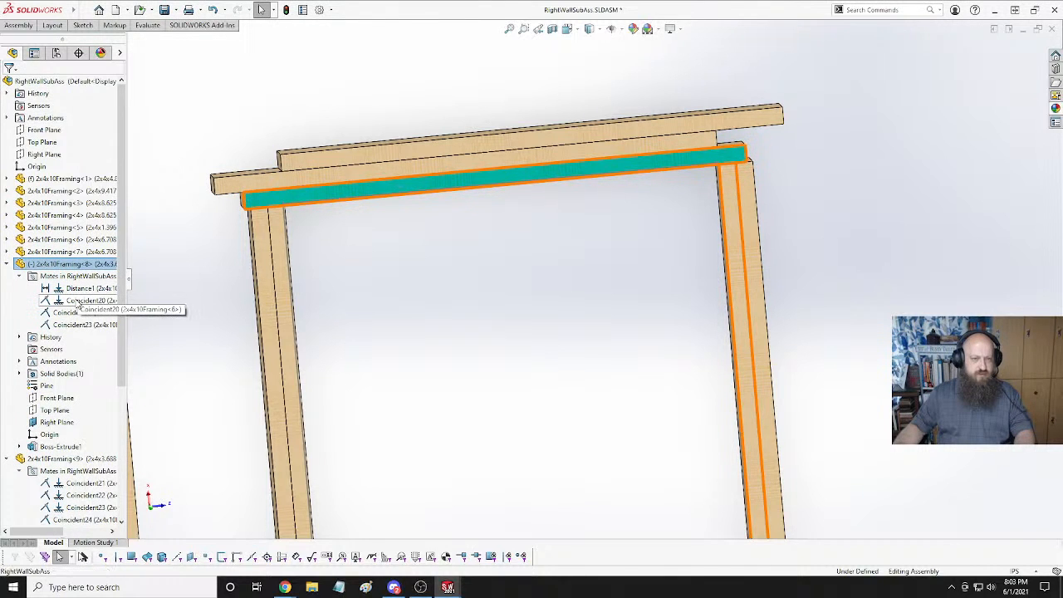
click(79, 301)
click(77, 313)
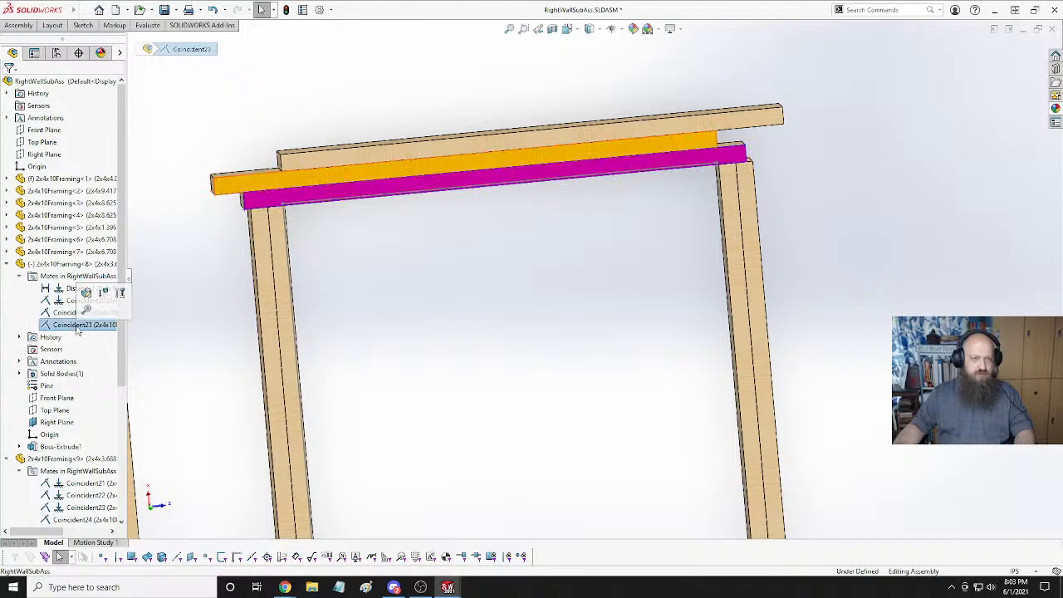
Mate the lowest header board's end face coincident with the outer face of the outer door stud.
click(568, 214)
middle_drag(568, 214, 628, 270)
click(451, 228)
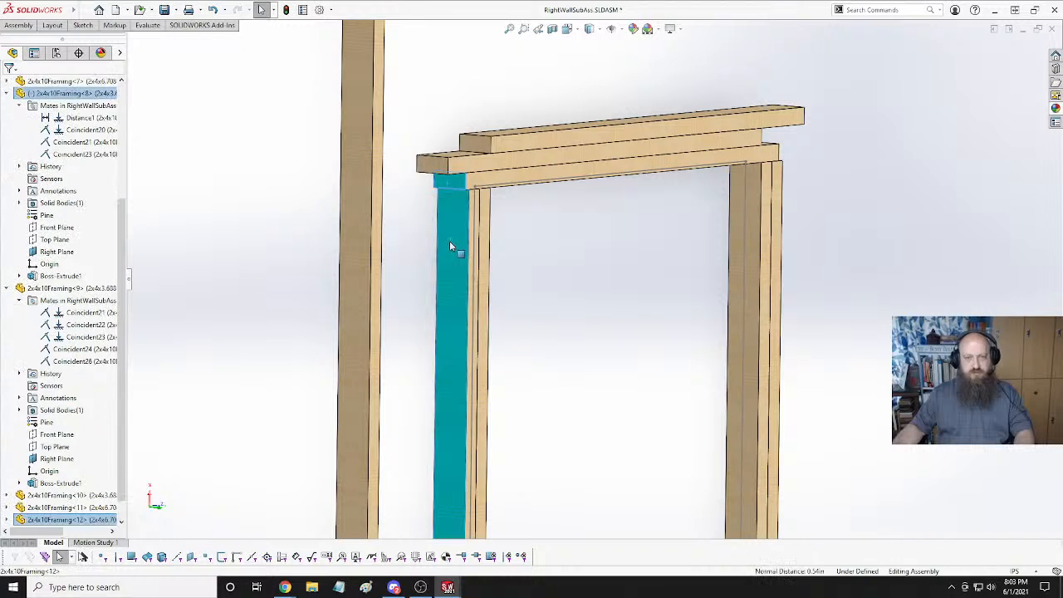
click(481, 230)
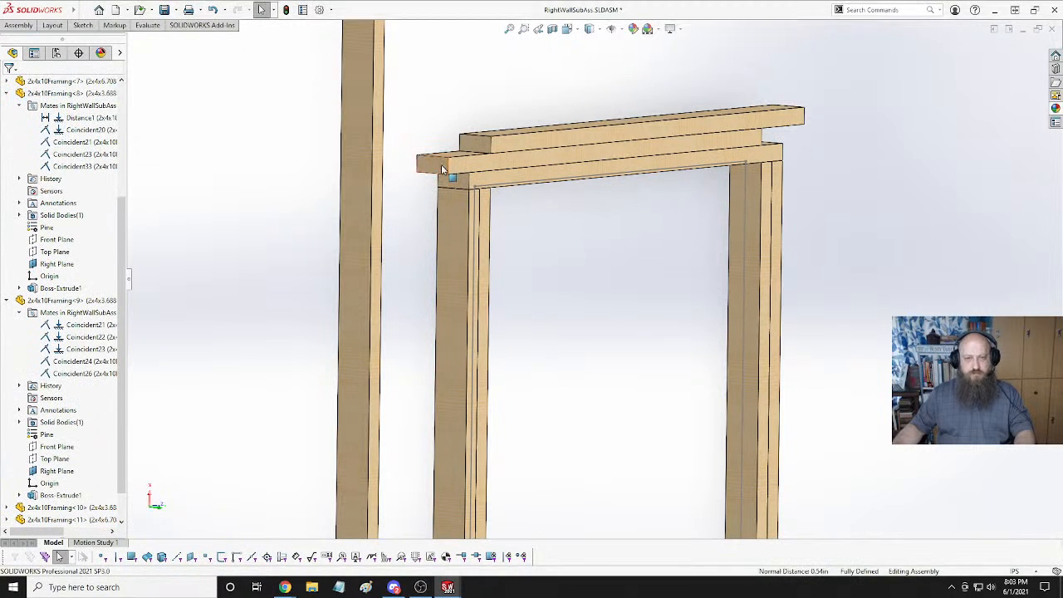
Delete the middle header board's Coincident22 mate, which ties its end to the inner face of the opposite door stud.
click(468, 168)
drag(475, 161, 625, 145)
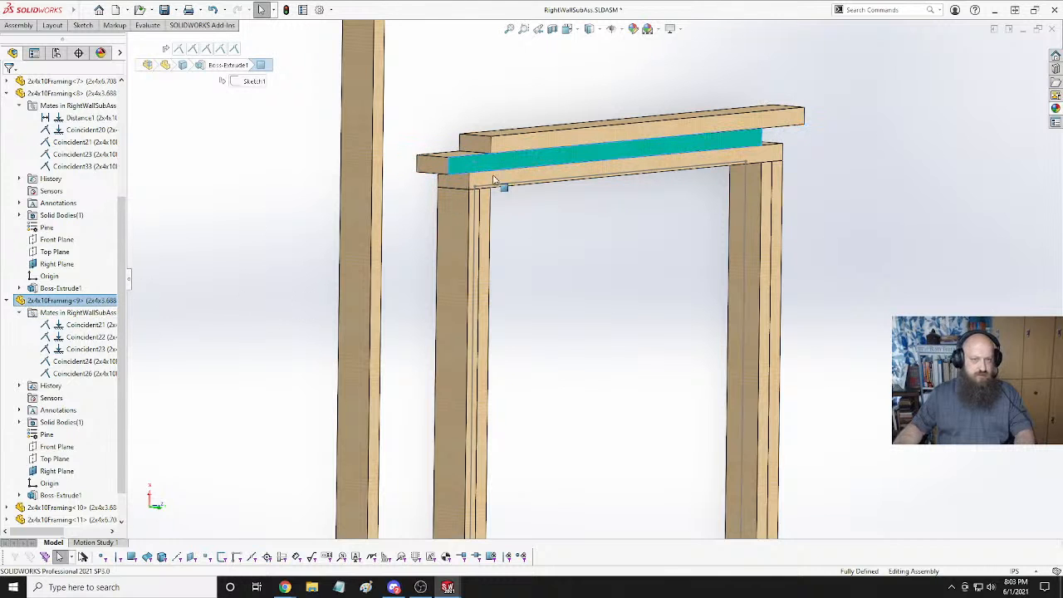
click(7, 93)
click(56, 264)
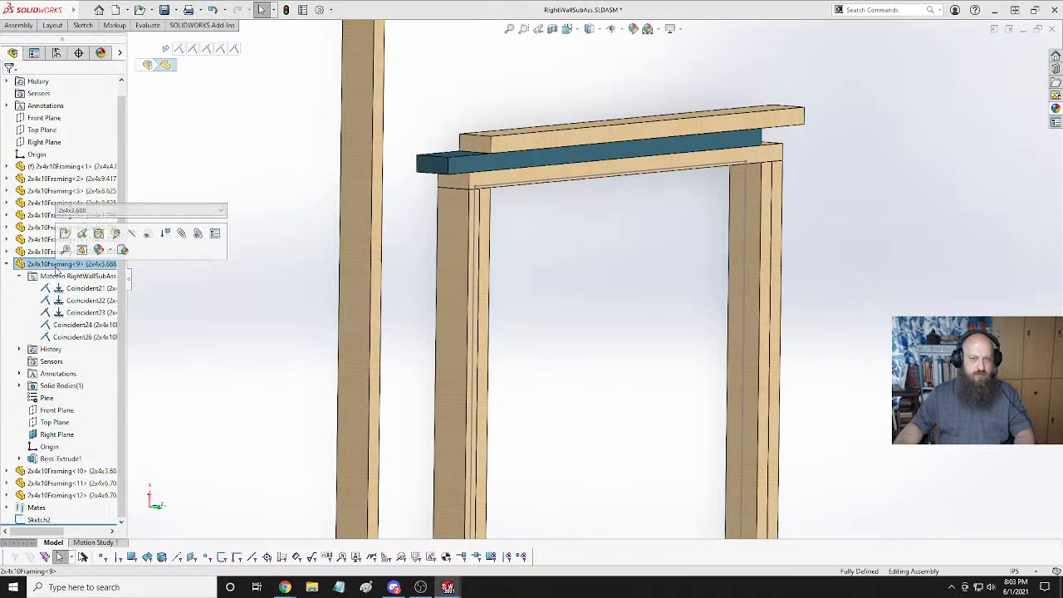
click(77, 288)
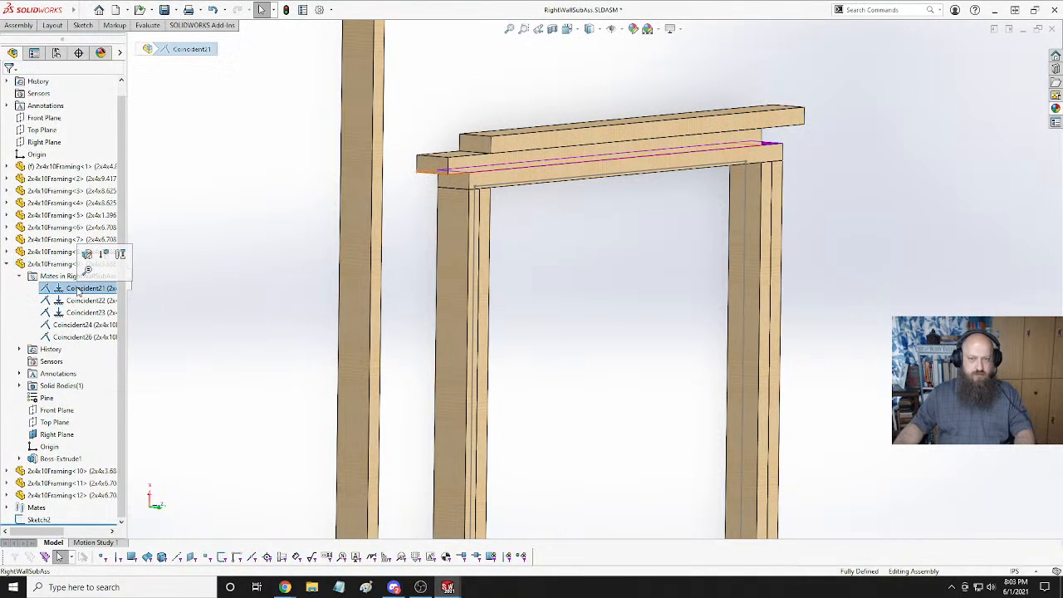
click(79, 300)
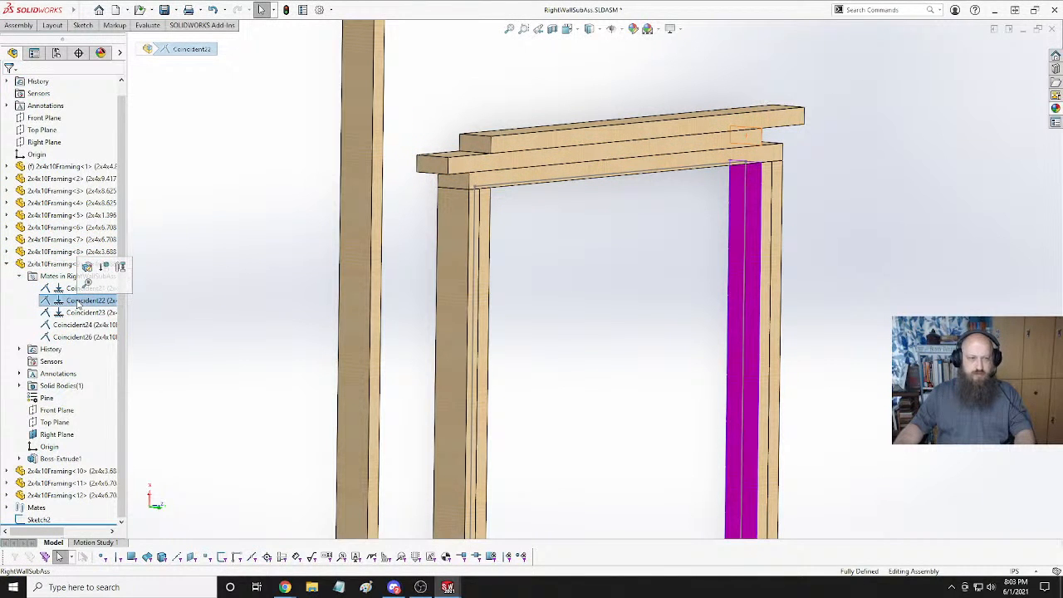
right_click(75, 306)
click(98, 345)
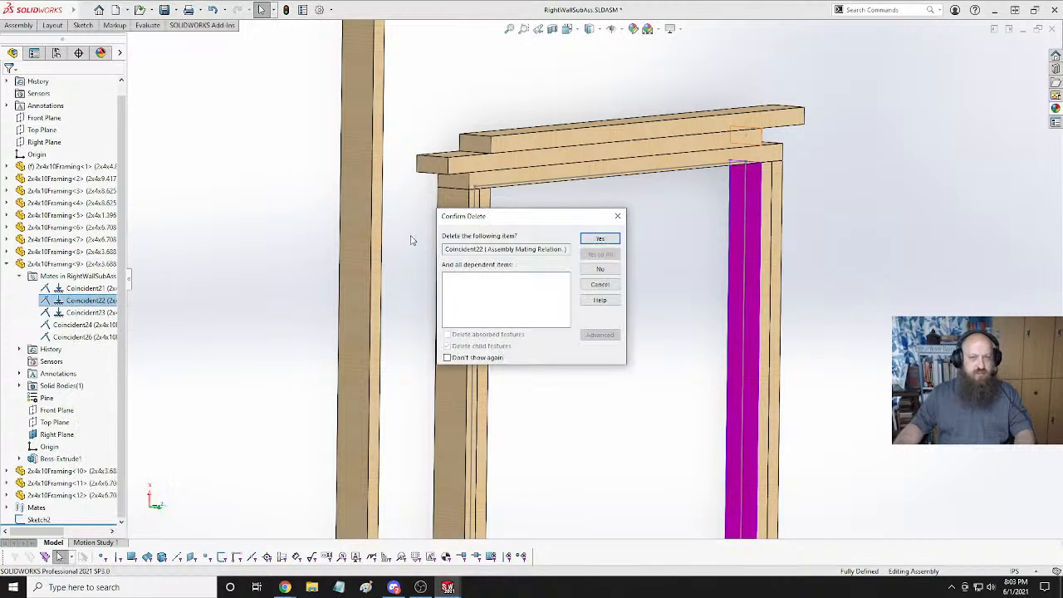
click(600, 240)
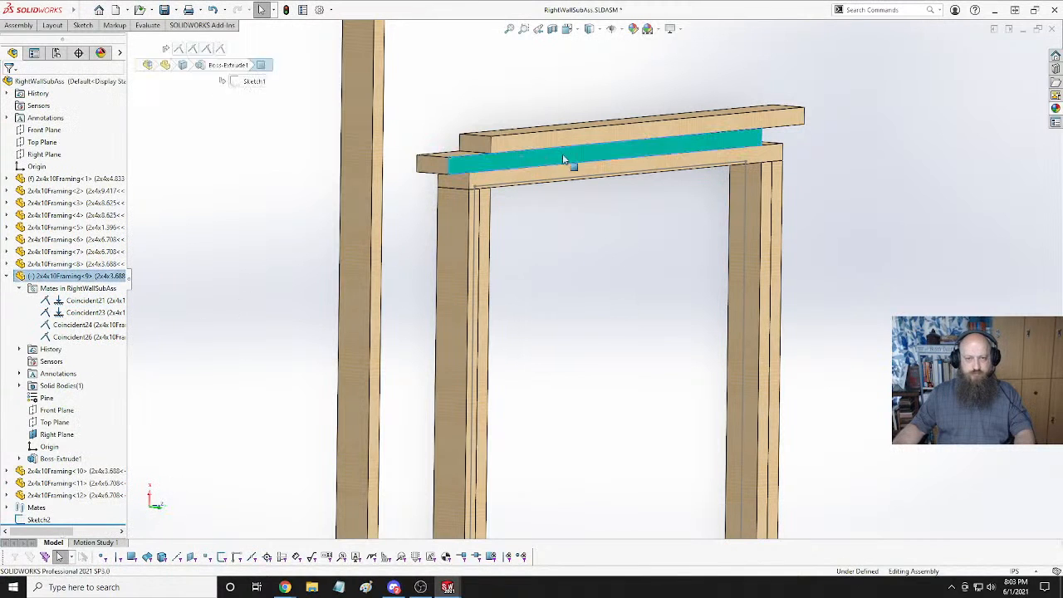
Mate the middle header board's end face coincident with the end face of the lowest header board.
click(453, 175)
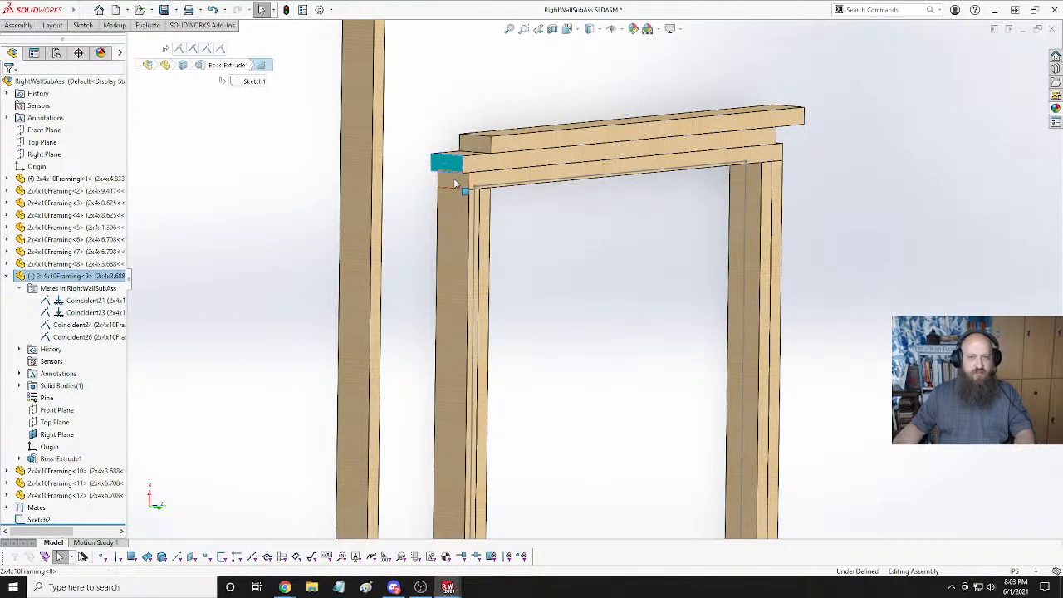
click(486, 172)
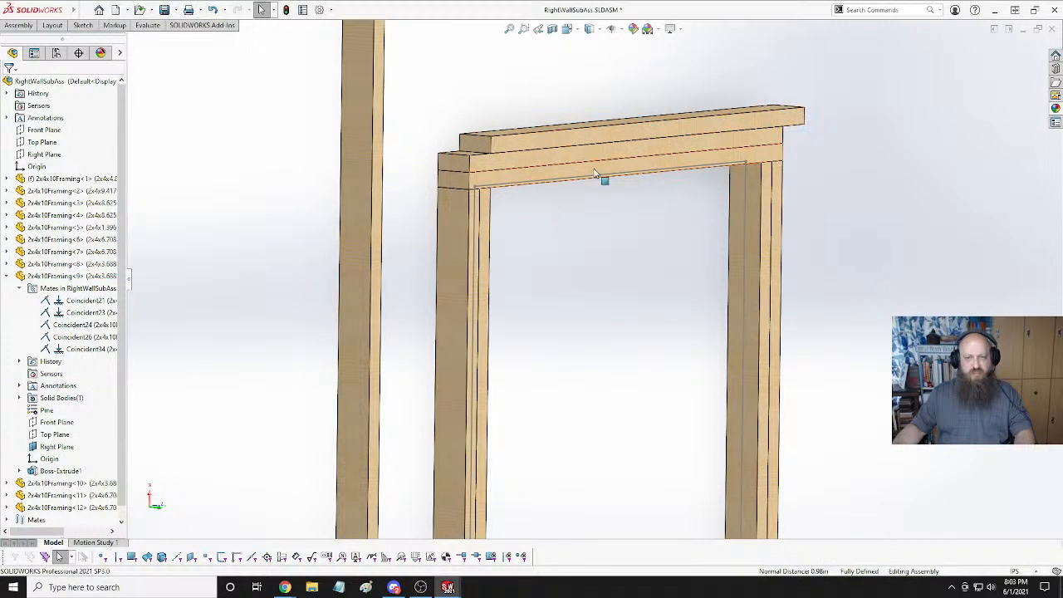
Delete the top header board's Coincident25 mate, which ties its end to a door stud.
click(518, 143)
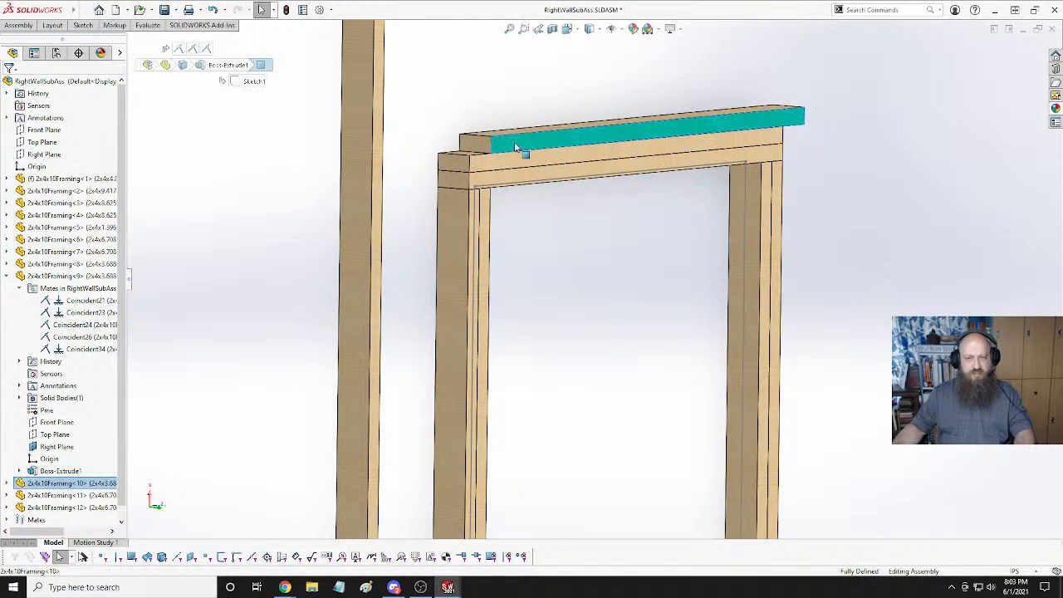
click(7, 276)
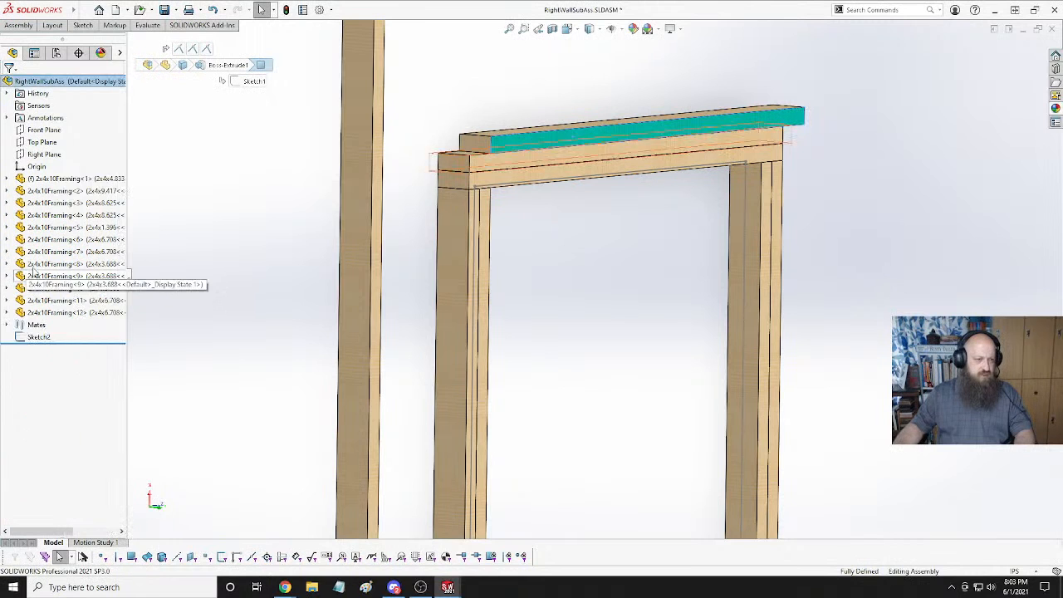
click(574, 99)
click(570, 138)
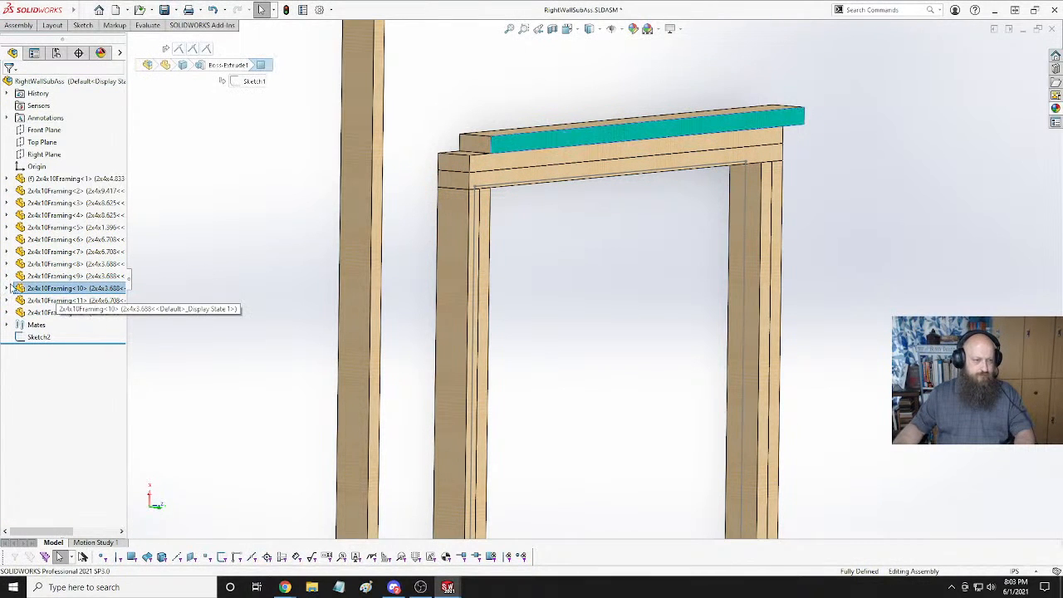
click(7, 288)
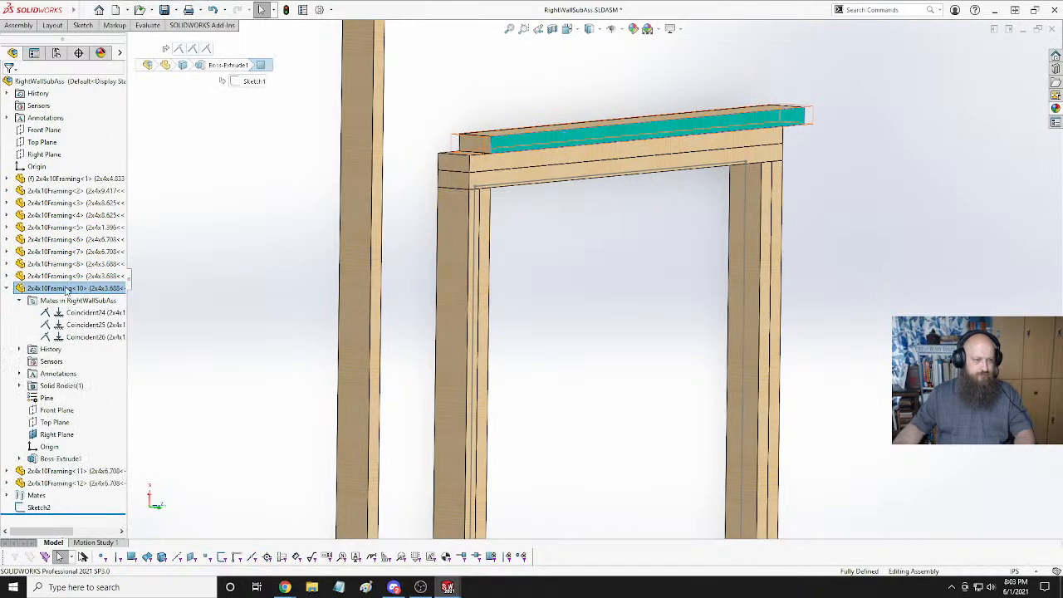
click(83, 331)
right_click(84, 332)
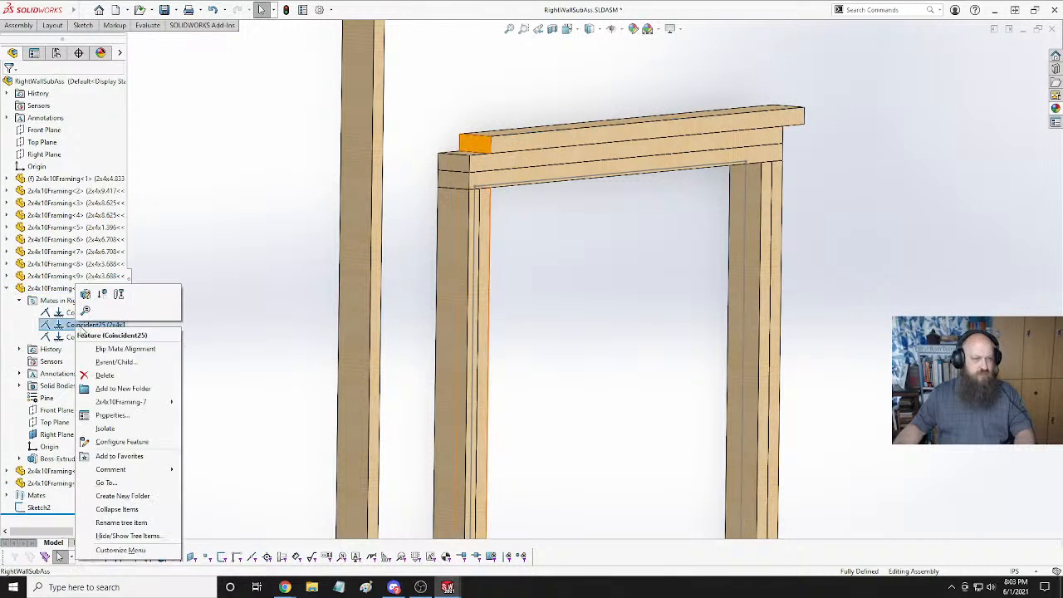
click(106, 379)
click(599, 239)
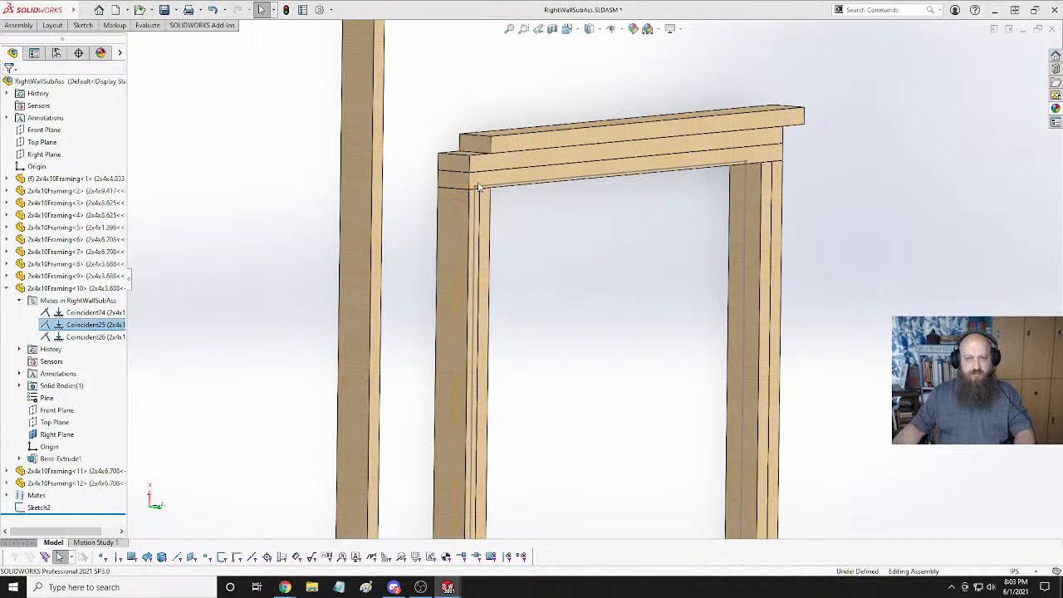
Mate the top header board's end face coincident with the outer face of the outer door stud.
click(477, 146)
ctrl+click(449, 216)
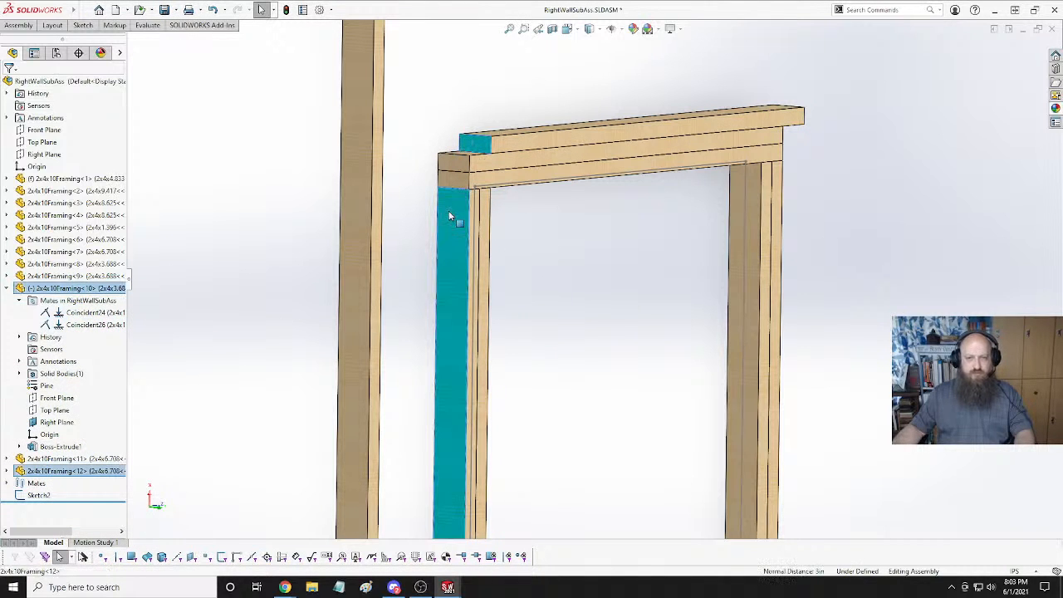
click(485, 200)
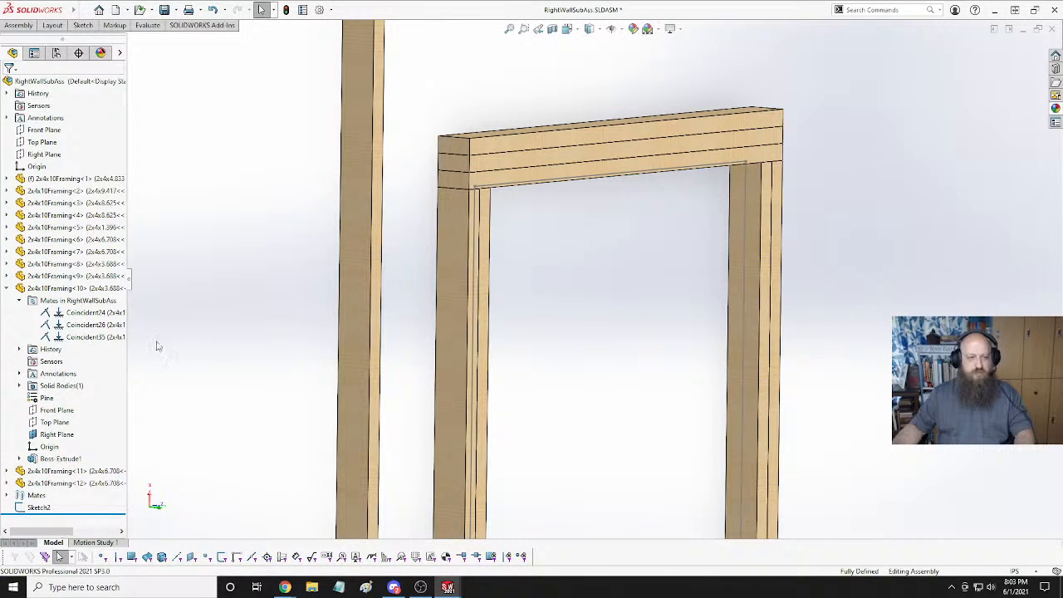
click(6, 289)
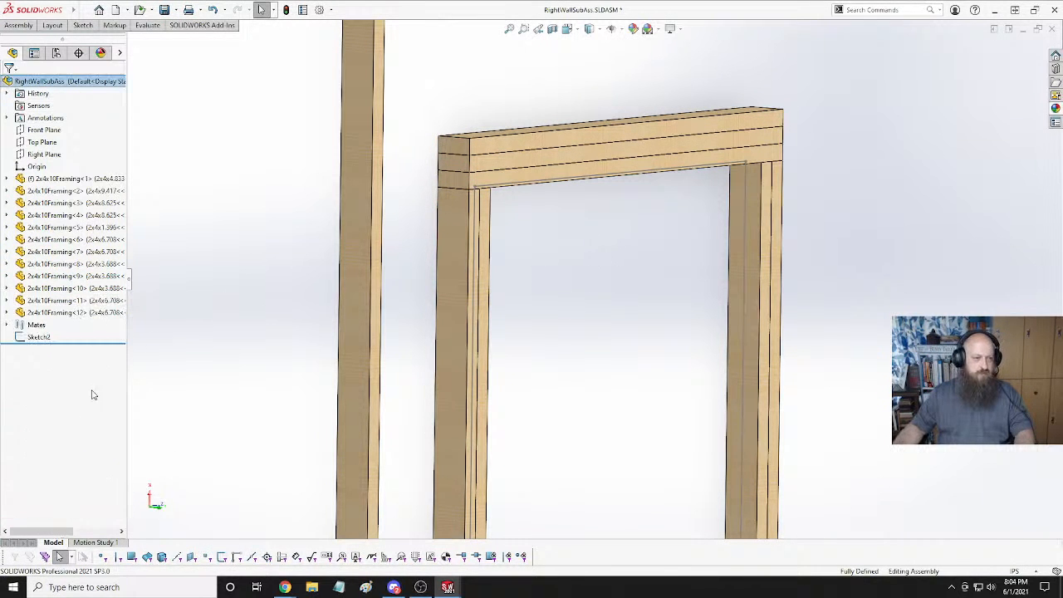
Examine the Sketch2 door opening outline and its dimensions against the framed opening and the whole wall.
click(50, 335)
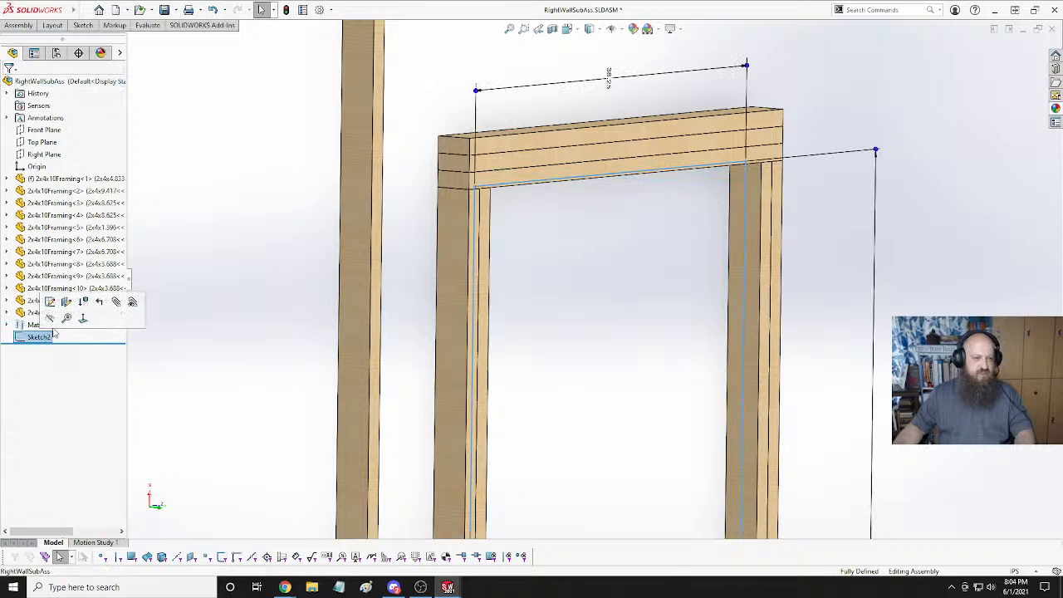
click(631, 303)
middle_drag(632, 302, 664, 318)
scroll(664, 318, up, 3)
middle_drag(593, 313, 609, 218)
key(Escape)
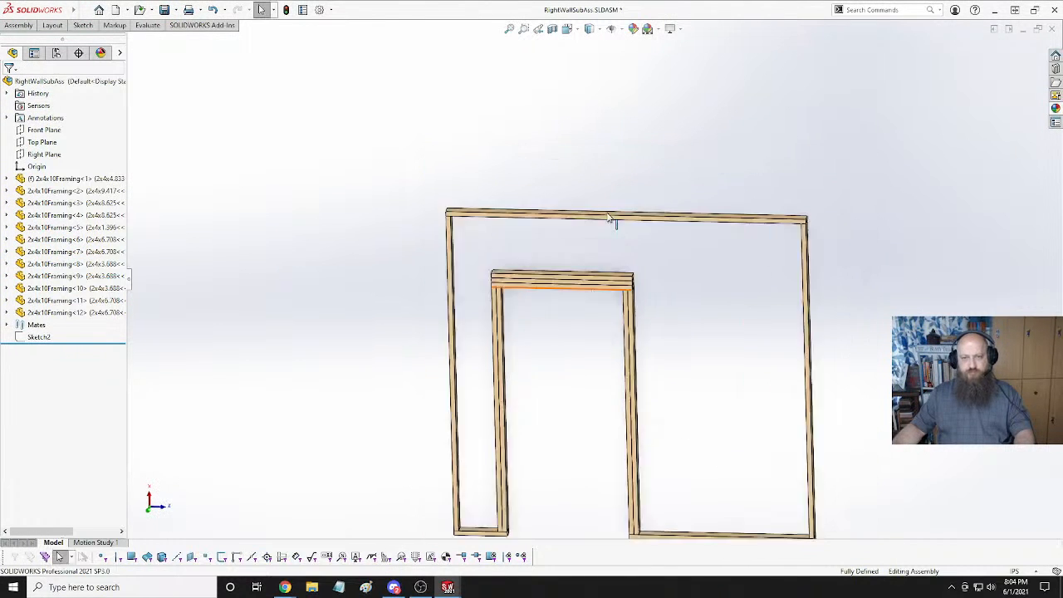
Measure the vertical distance between the top header board's upper face and the underside of the wall's top plate.
scroll(608, 217, down, 5)
middle_drag(516, 360, 493, 382)
click(493, 381)
middle_drag(396, 335, 523, 264)
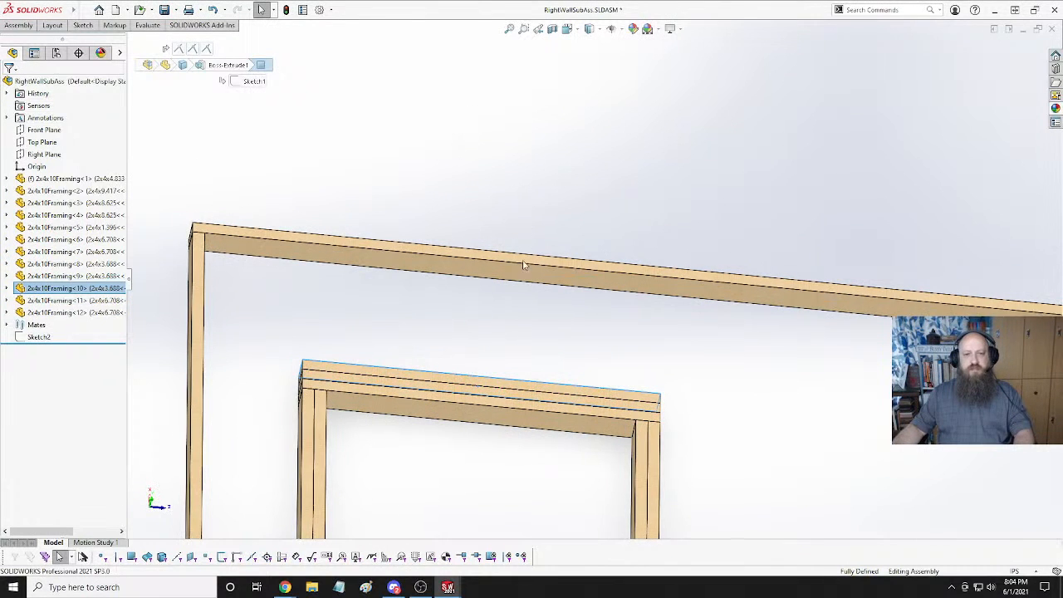
ctrl+click(511, 266)
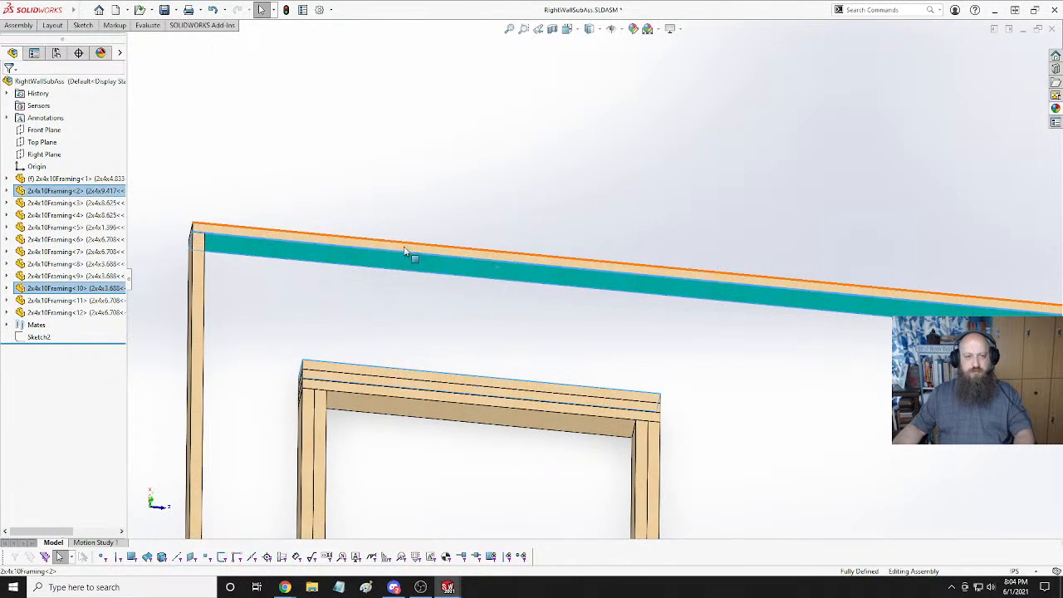
click(470, 285)
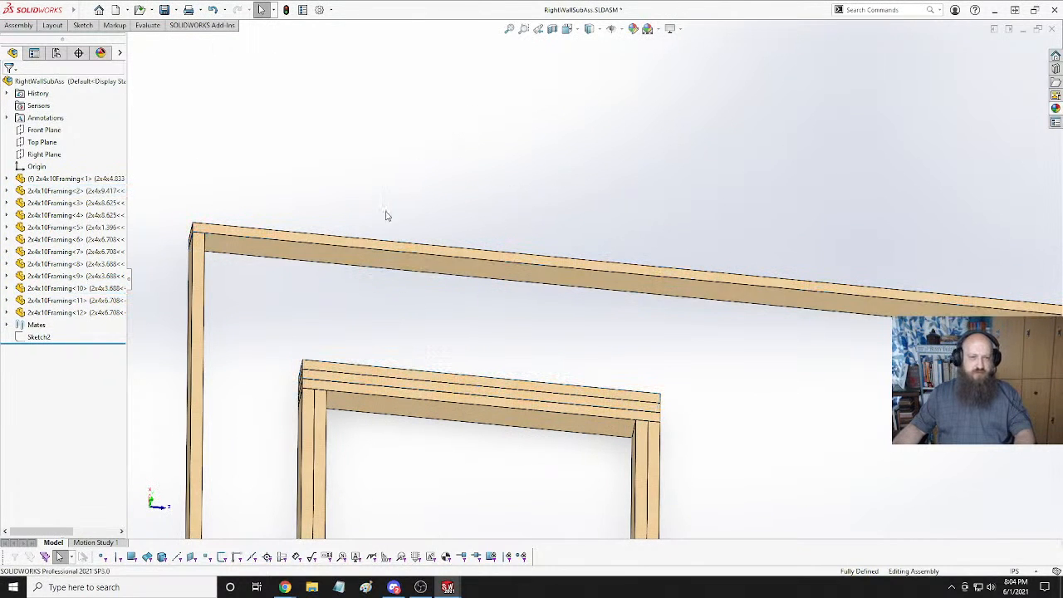
click(388, 264)
middle_drag(496, 142, 470, 355)
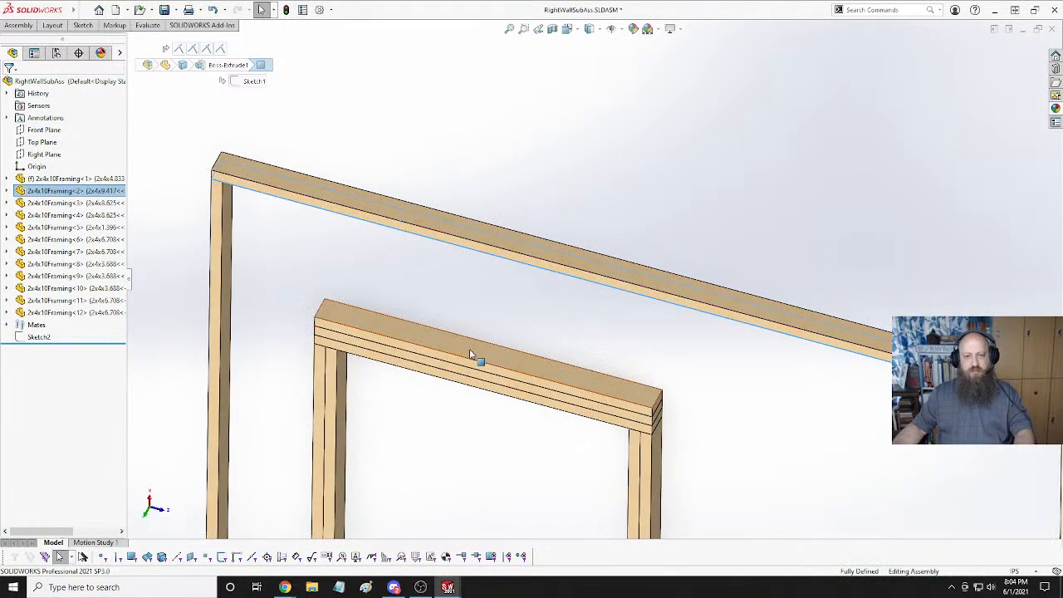
ctrl+click(470, 356)
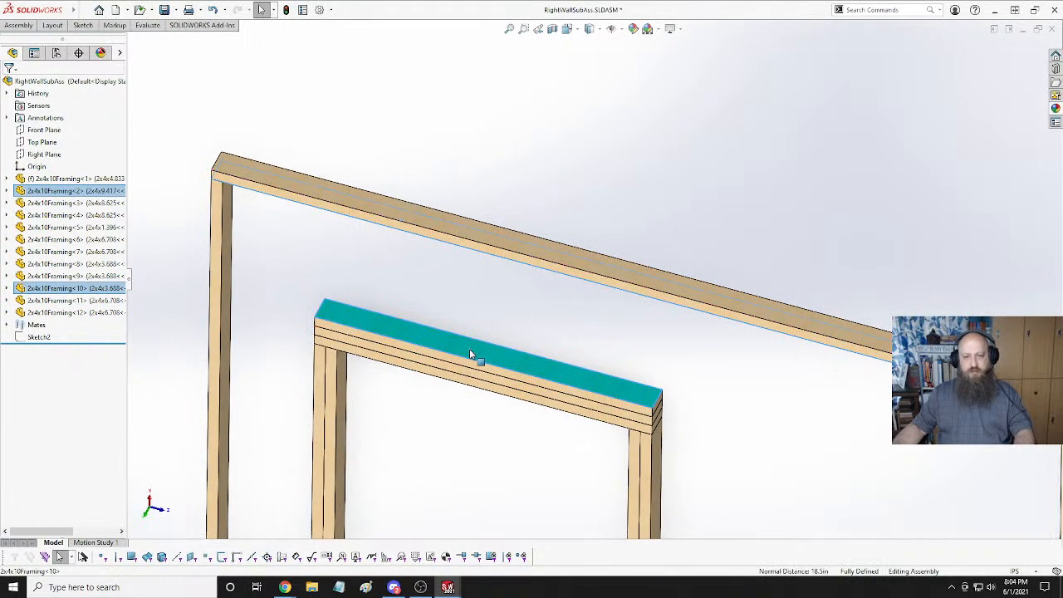
click(147, 25)
click(76, 48)
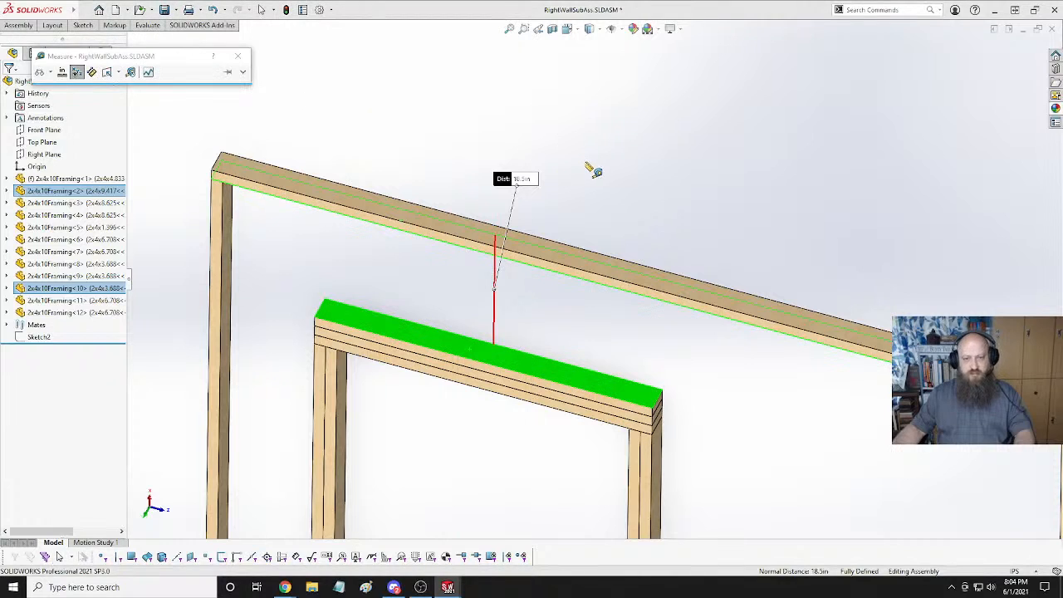
key(Escape)
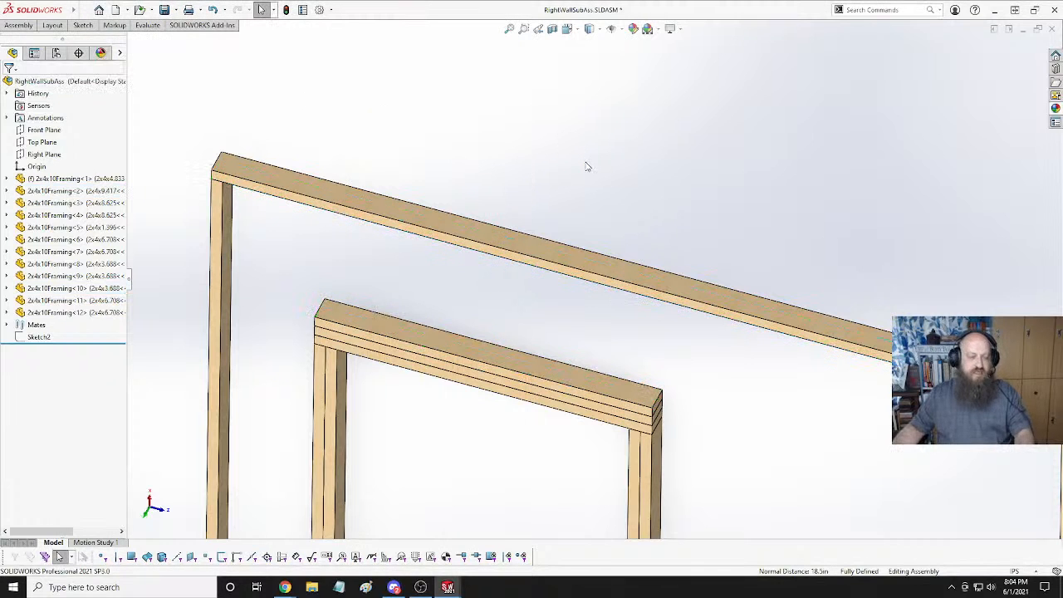
Switch to the 2x4x10Framing part and add a configuration named 2x4x1.542.
key(ctrl+Tab)
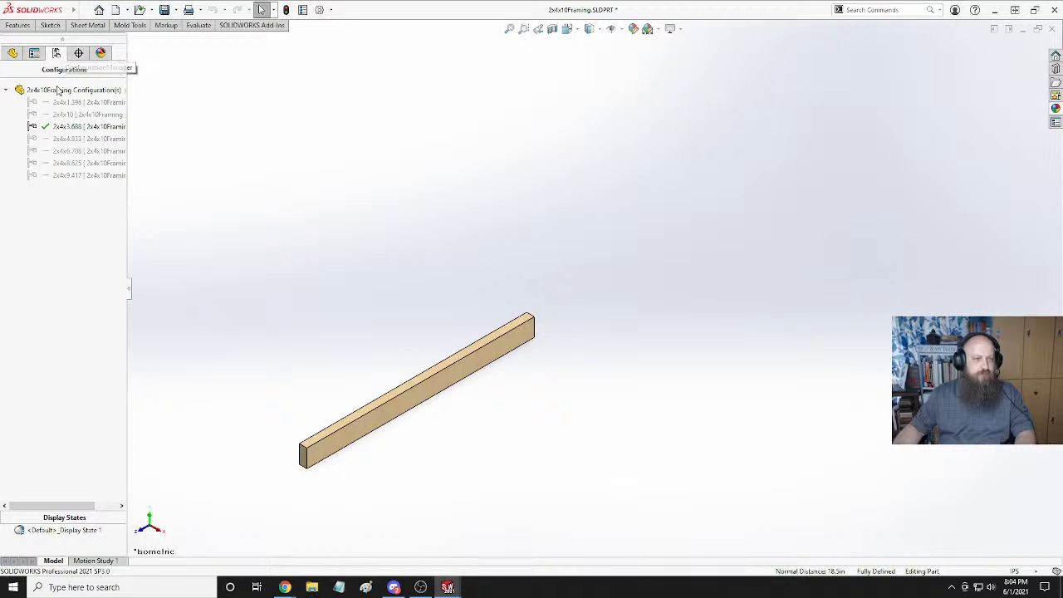
right_click(63, 90)
click(109, 111)
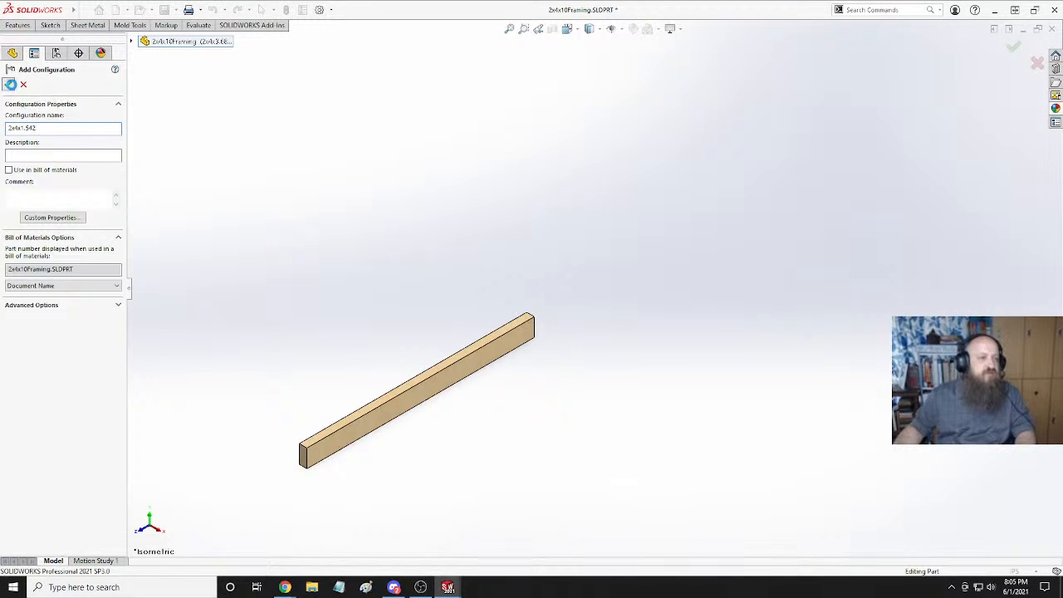
click(8, 84)
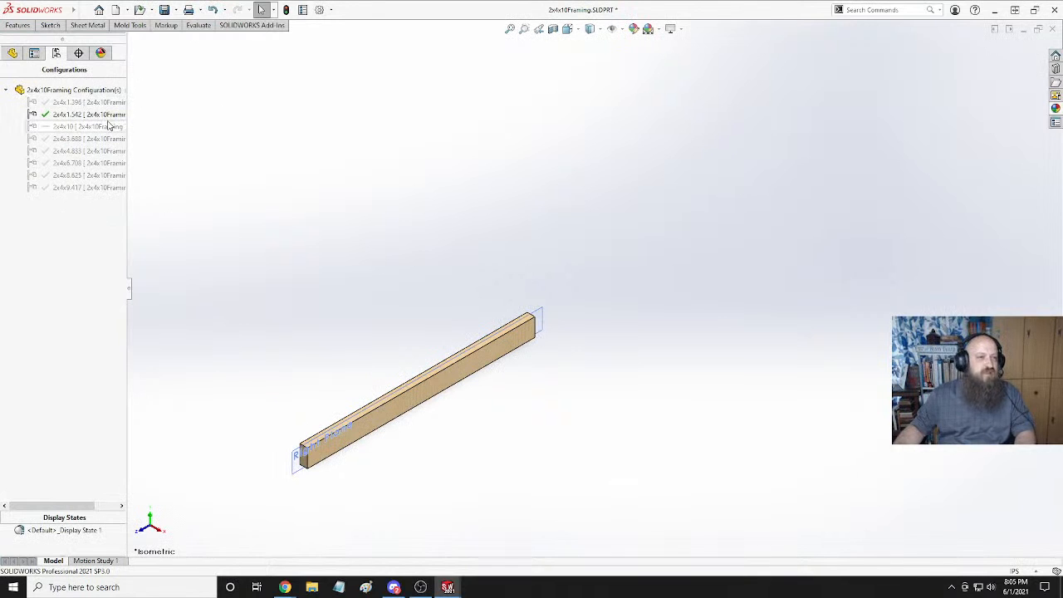
Set the Boss-Extrude1 depth to 18.5 in for the 2x4x1.542 configuration only and save the part.
click(14, 53)
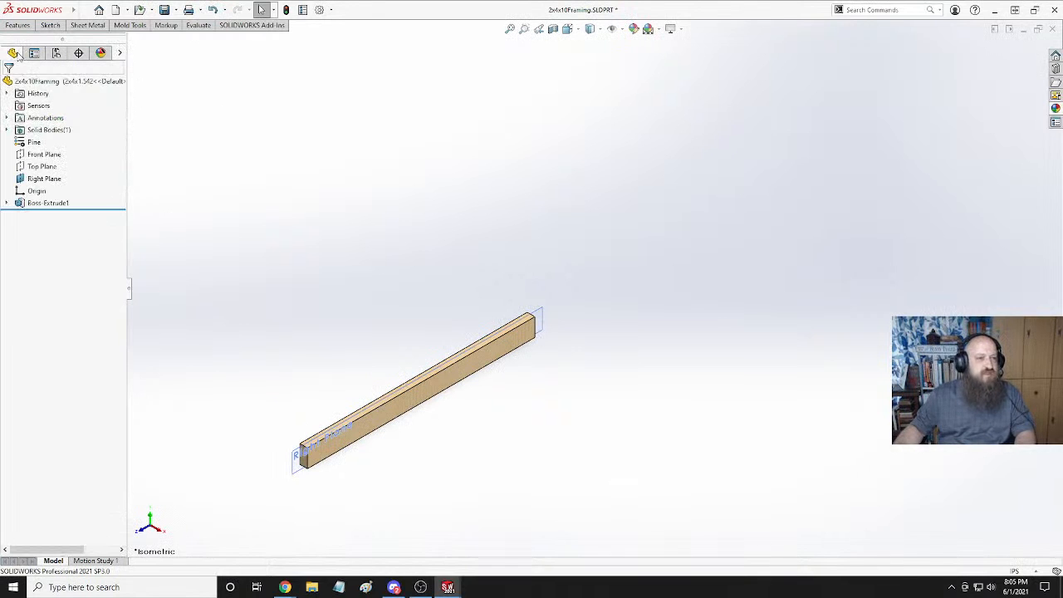
right_click(36, 205)
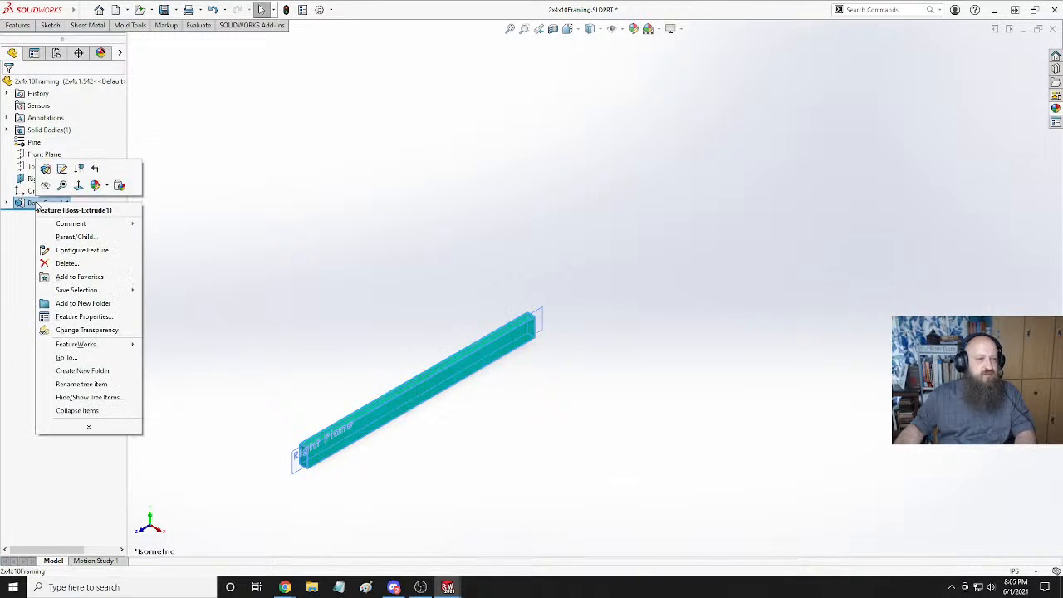
click(252, 226)
right_click(37, 204)
click(94, 167)
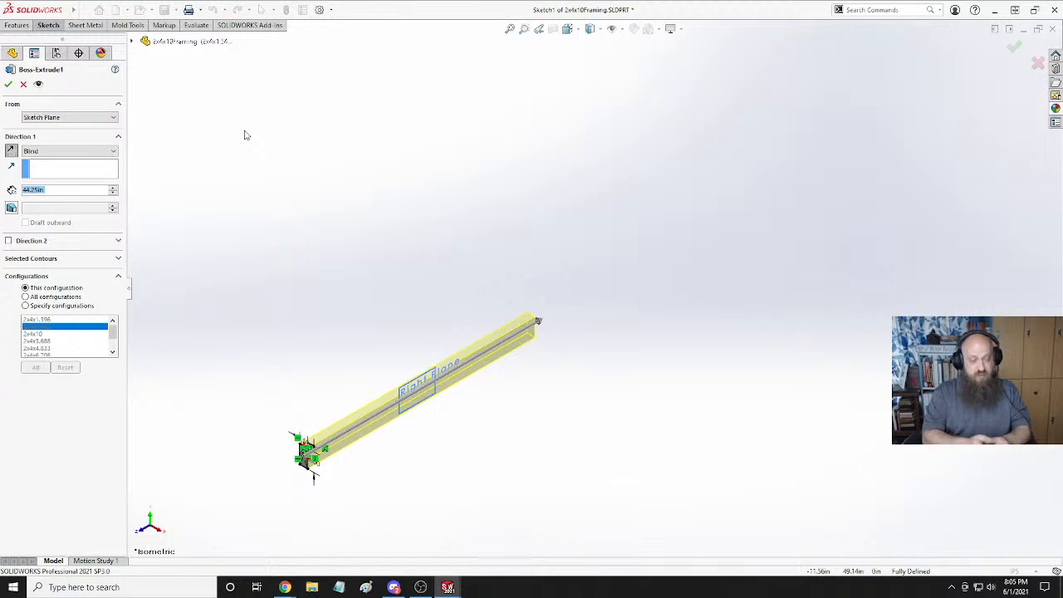
text(18)
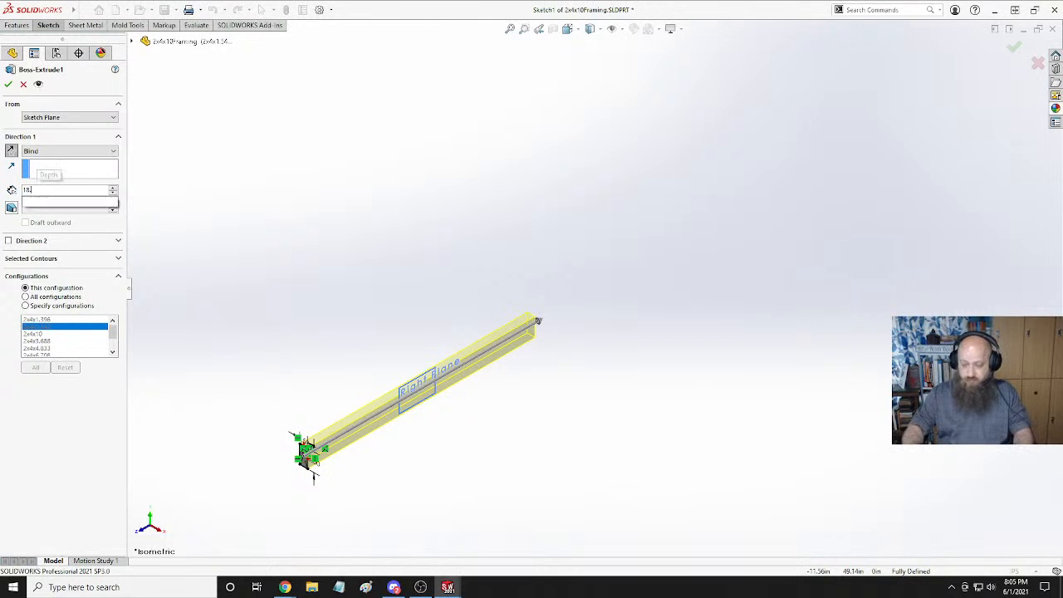
text(.5)
key(Return)
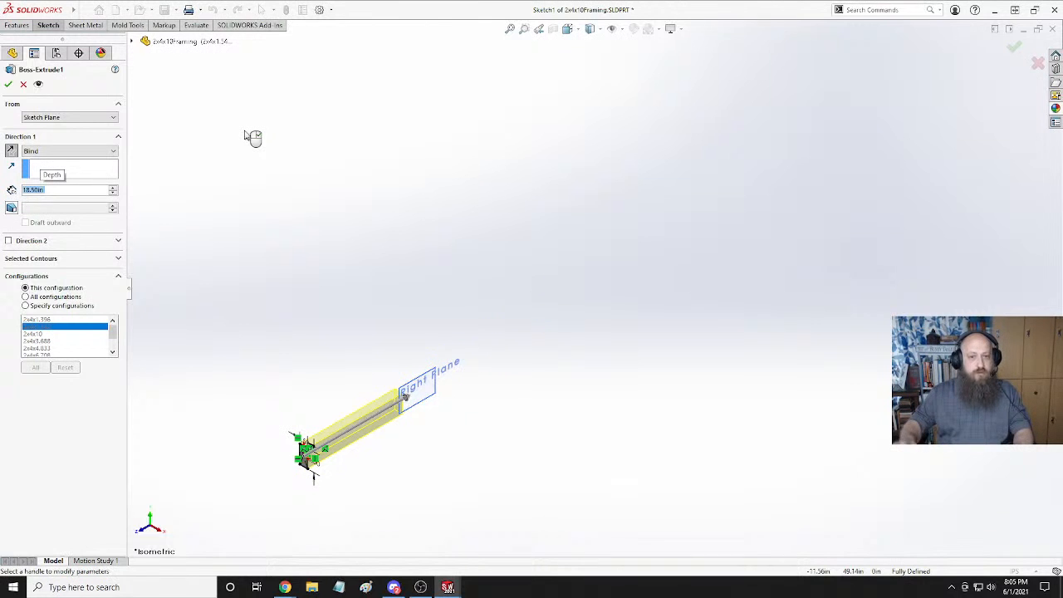
click(8, 86)
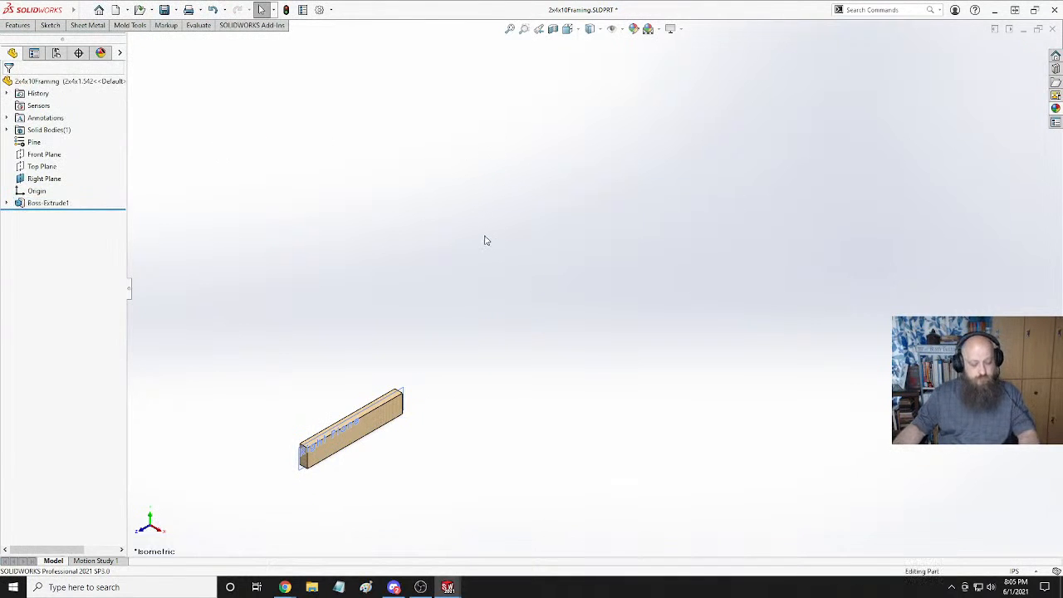
key(ctrl+s)
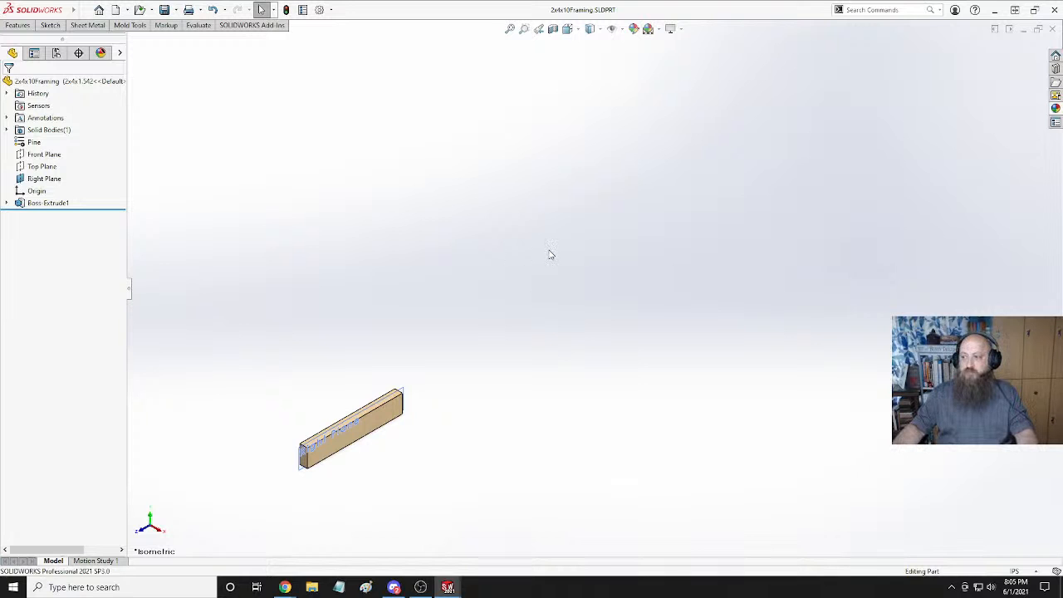
Switch back to the RightWallSubAss assembly and place a loose copy of the top header board above the wall's top plate.
key(ctrl+Tab)
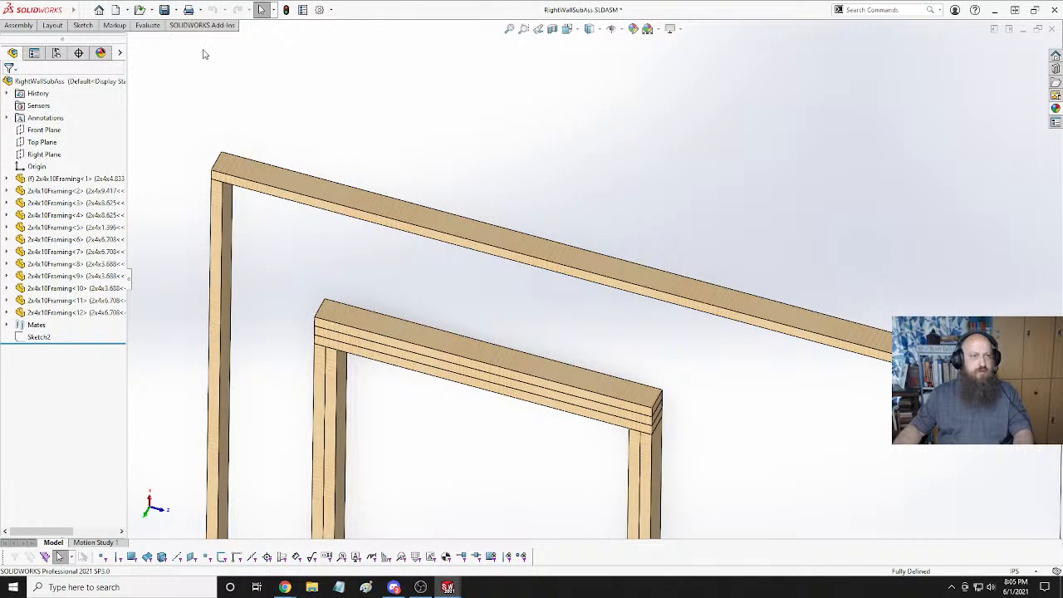
key(f)
scroll(656, 382, up, 2)
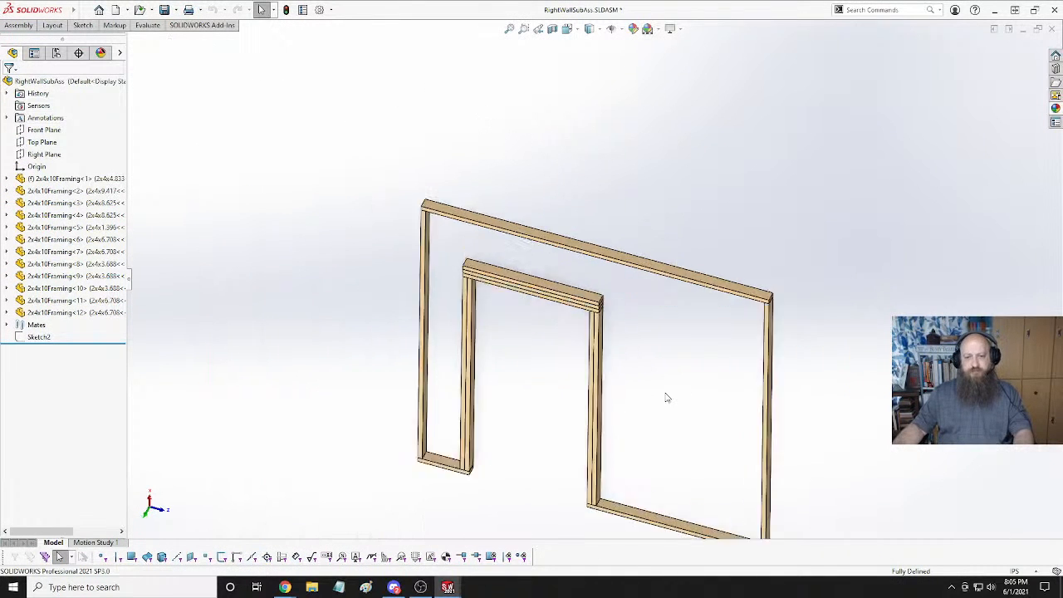
scroll(657, 370, down, 3)
scroll(669, 357, up, 3)
scroll(670, 357, down, 3)
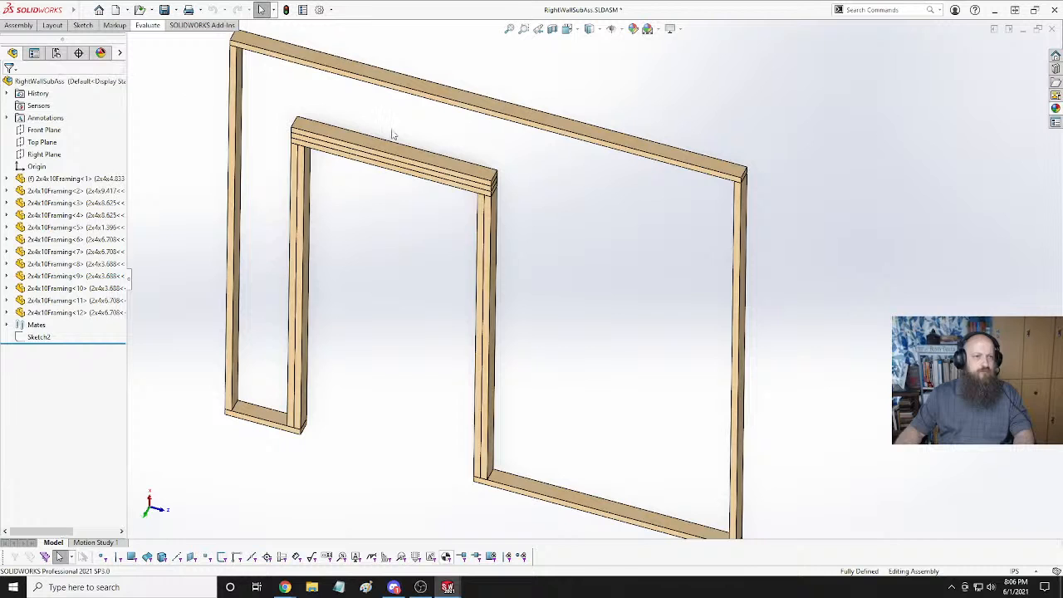
scroll(659, 204, up, 3)
scroll(658, 204, down, 2)
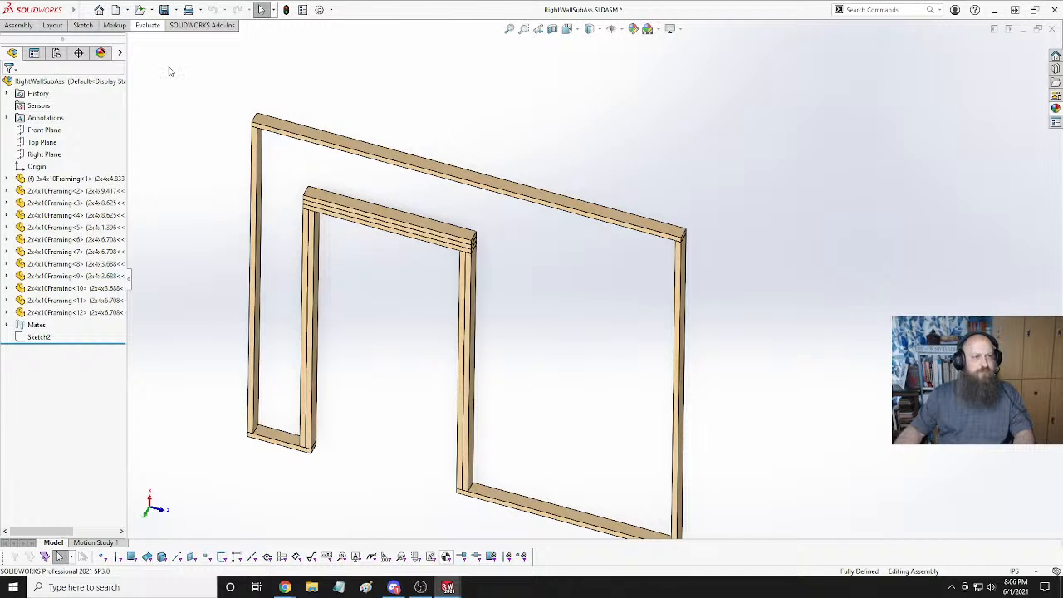
click(406, 219)
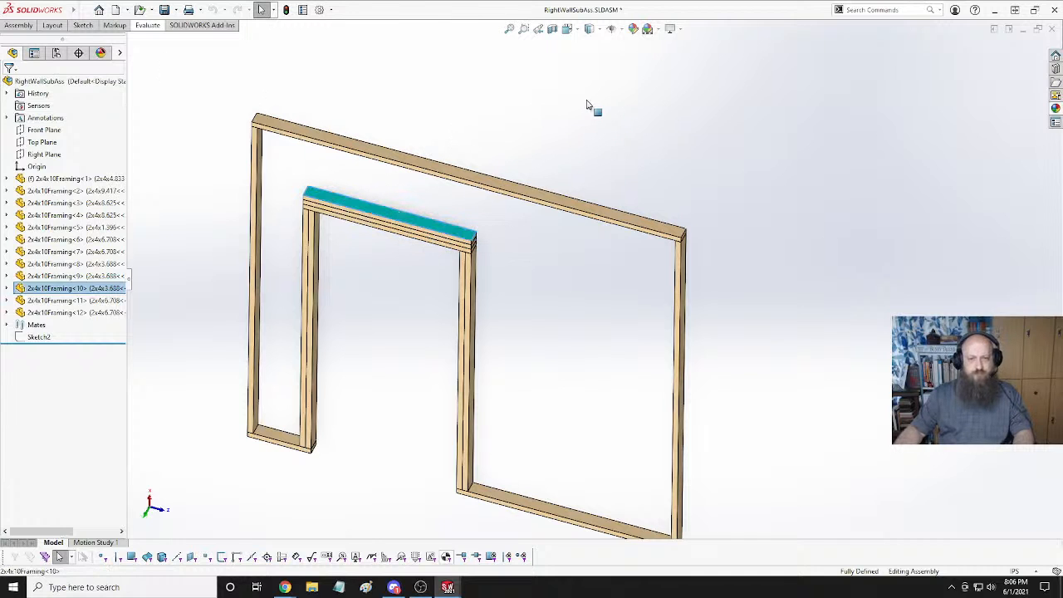
key(s)
click(791, 183)
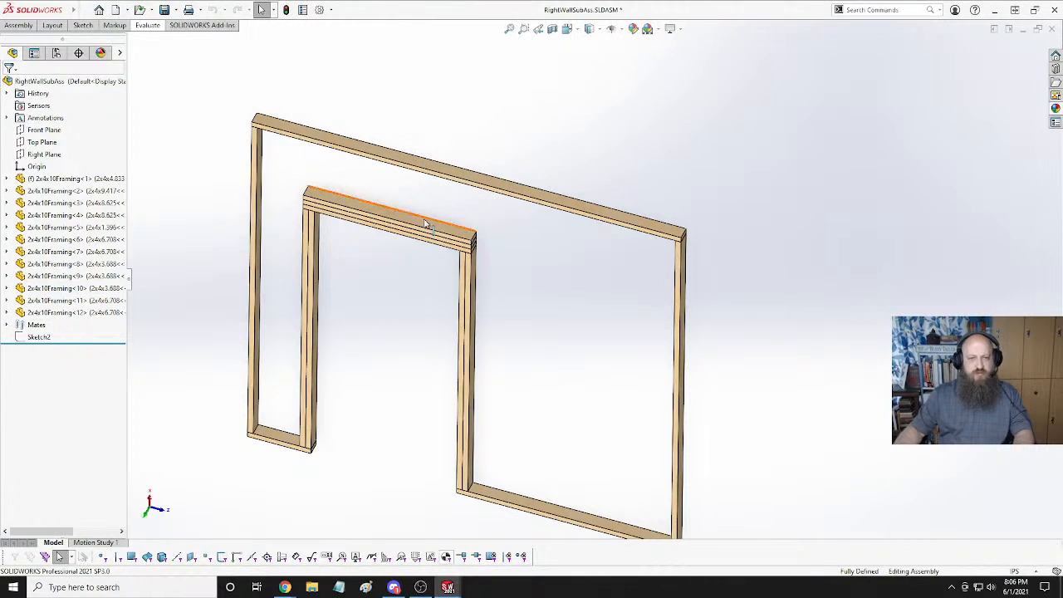
ctrl+drag(432, 219, 631, 117)
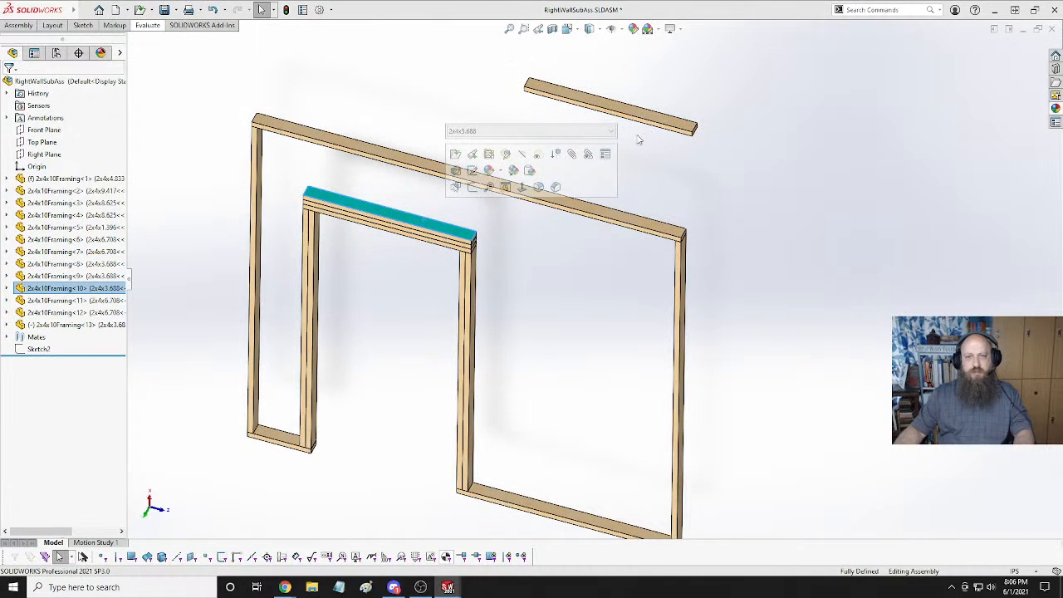
click(611, 132)
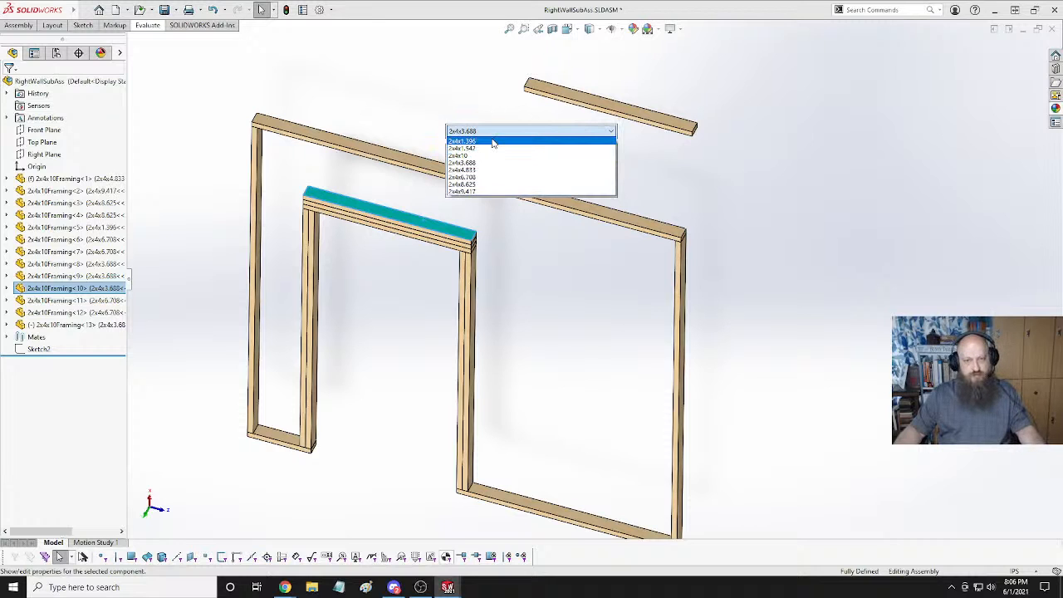
click(494, 149)
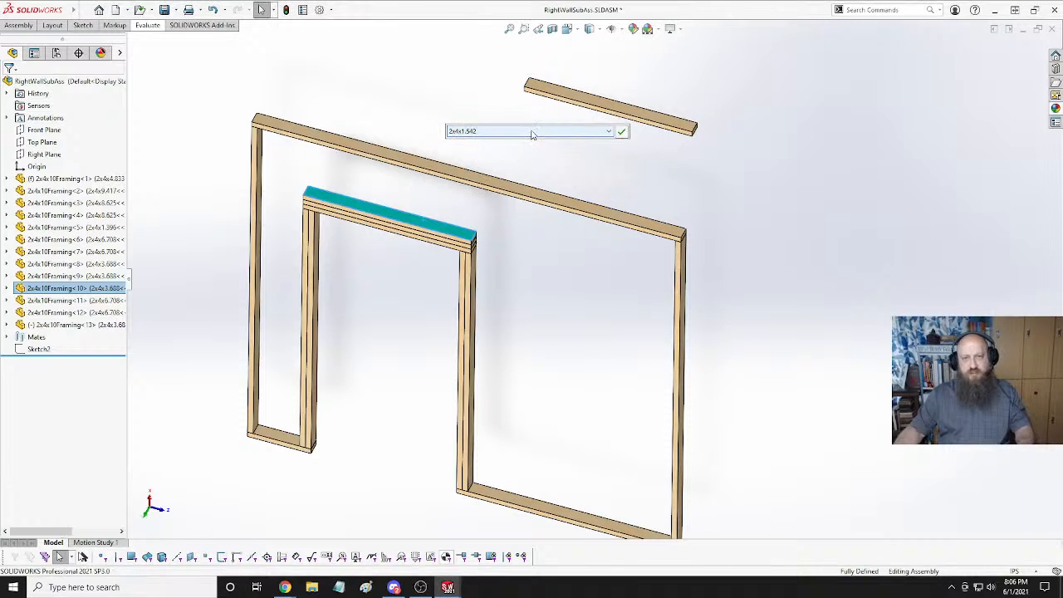
click(618, 150)
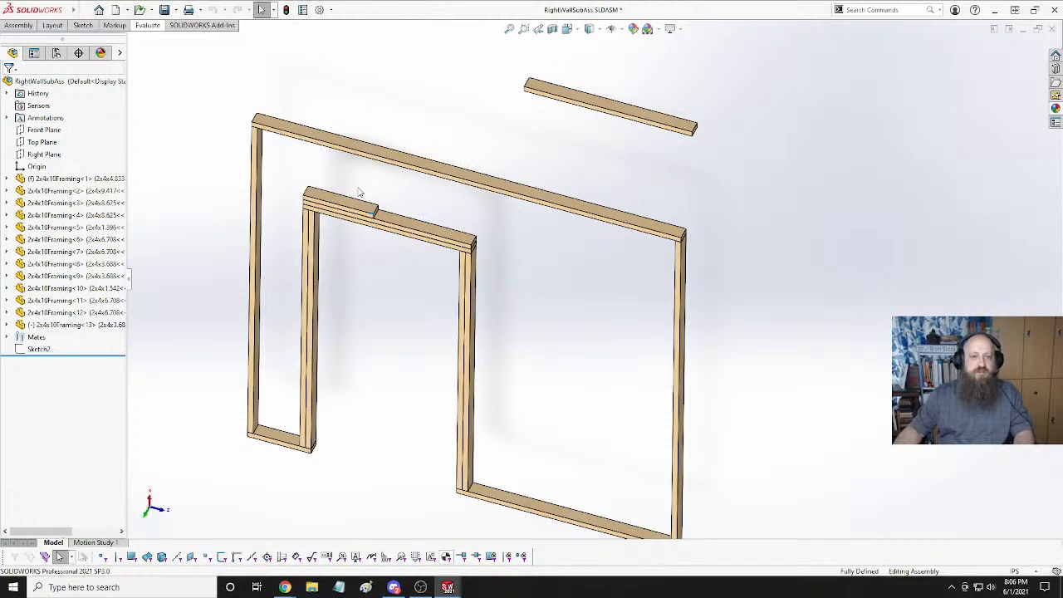
click(408, 227)
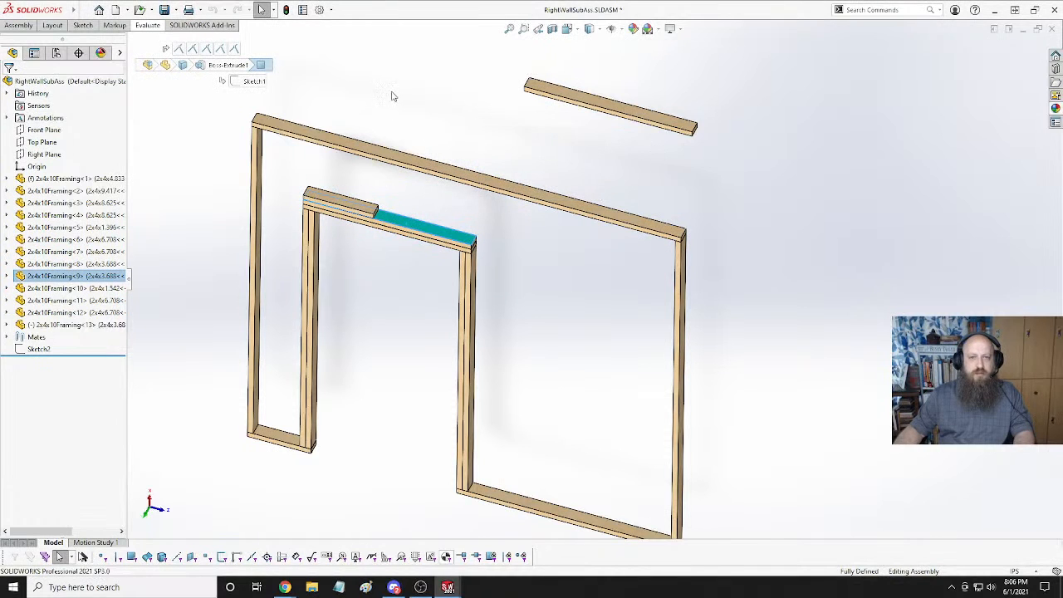
click(340, 200)
click(446, 118)
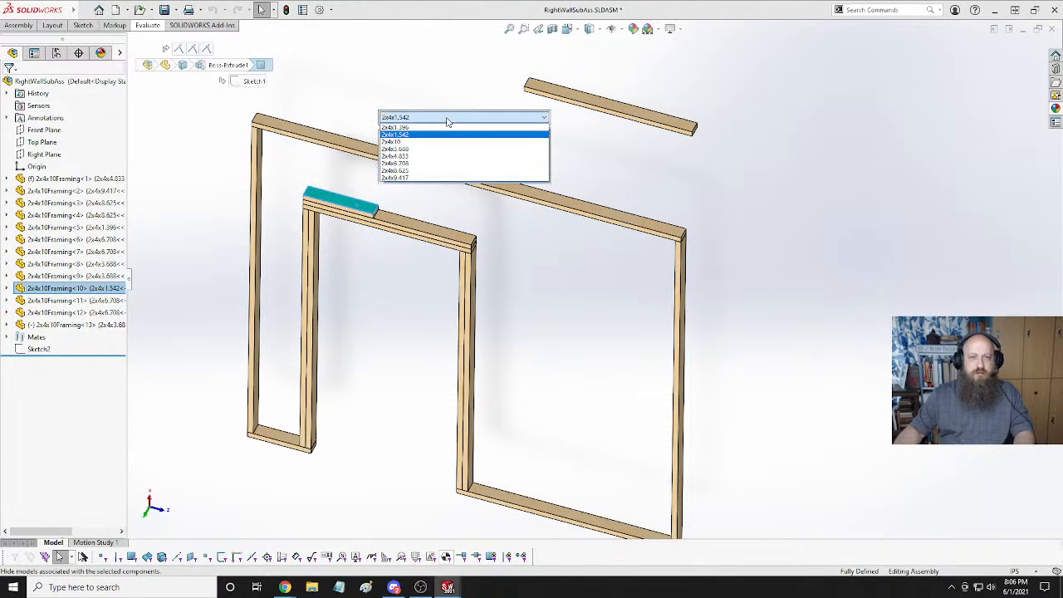
click(422, 156)
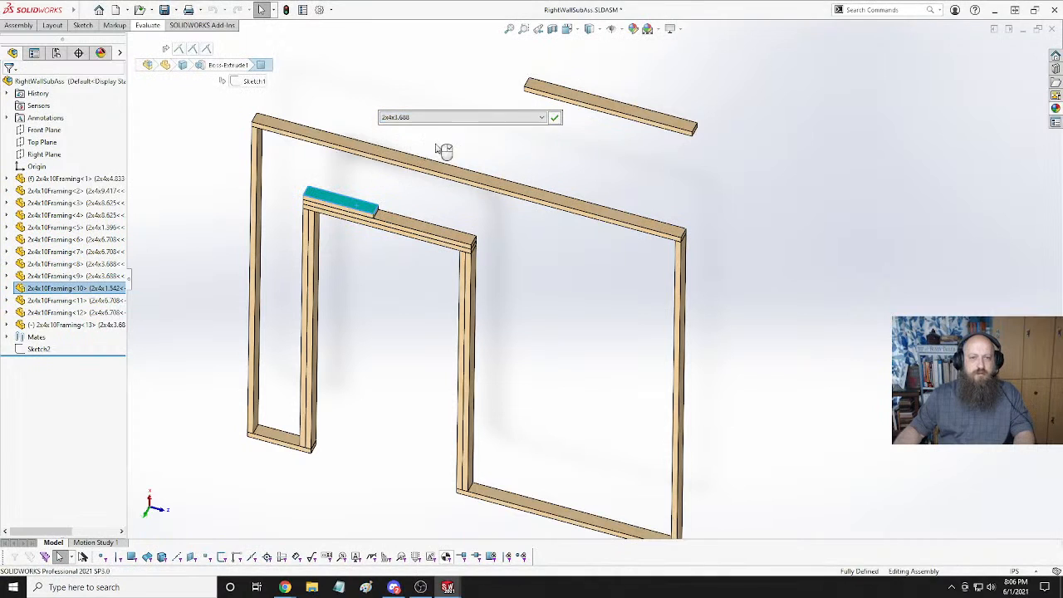
Set the loose copied board above the wall to the 2x4x1.542 configuration.
click(623, 123)
click(736, 19)
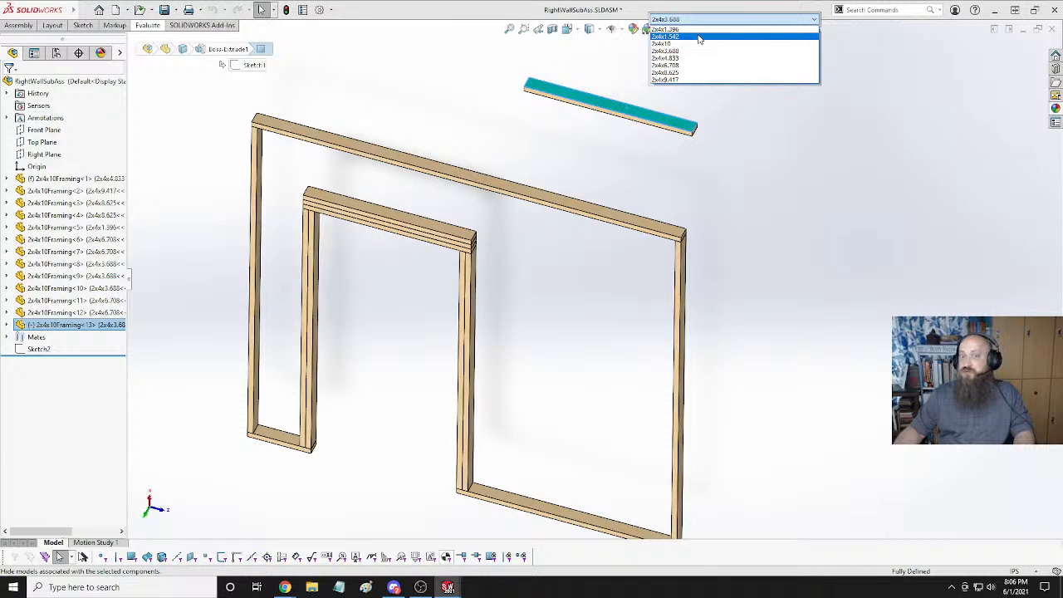
click(699, 39)
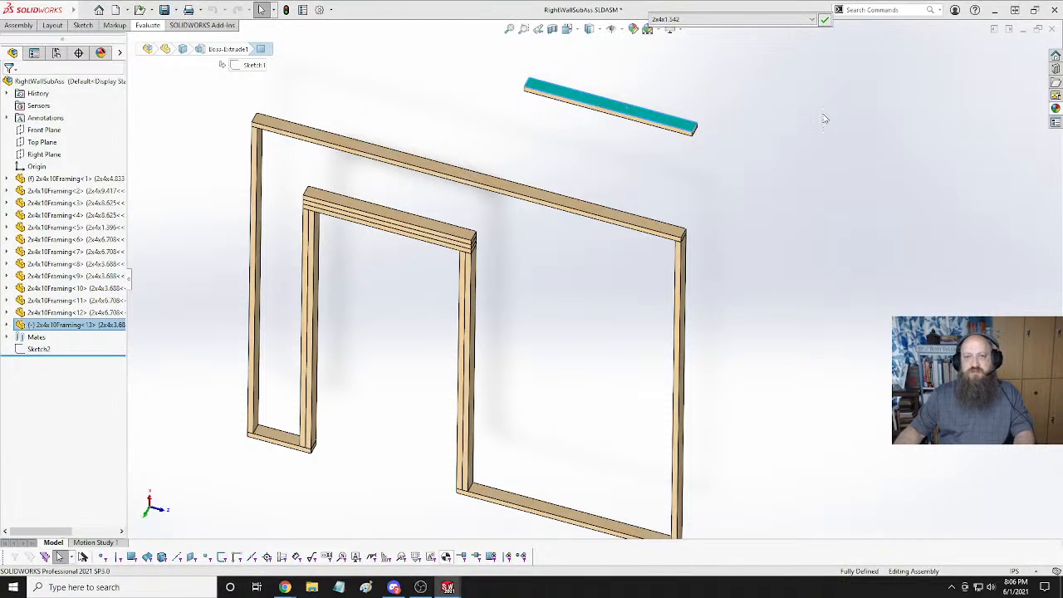
key(Return)
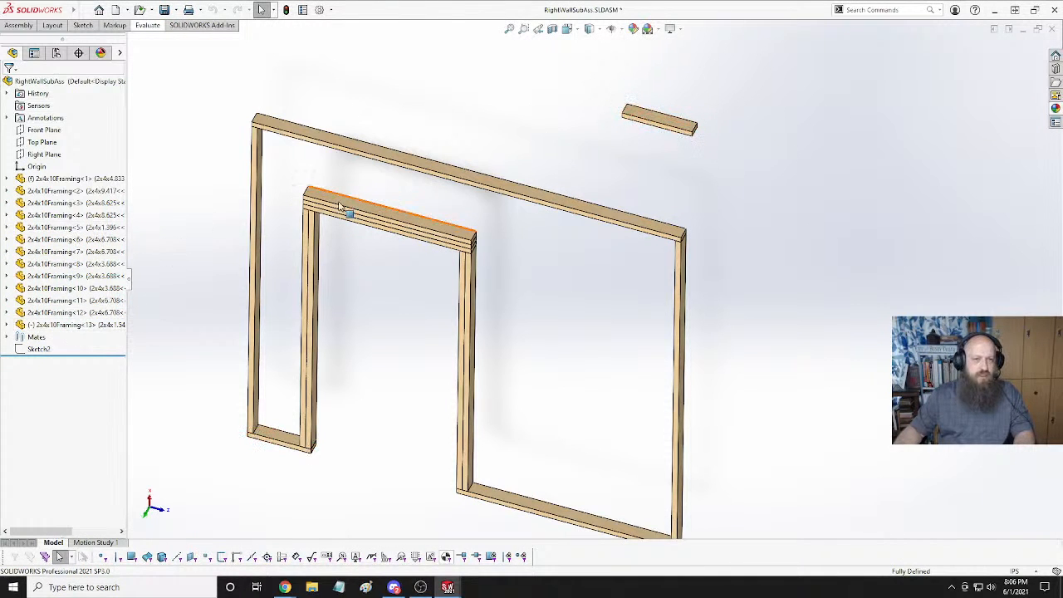
Try to mate the loose short board's end edge coincident with the midpoint of the top header board's long edge.
click(380, 218)
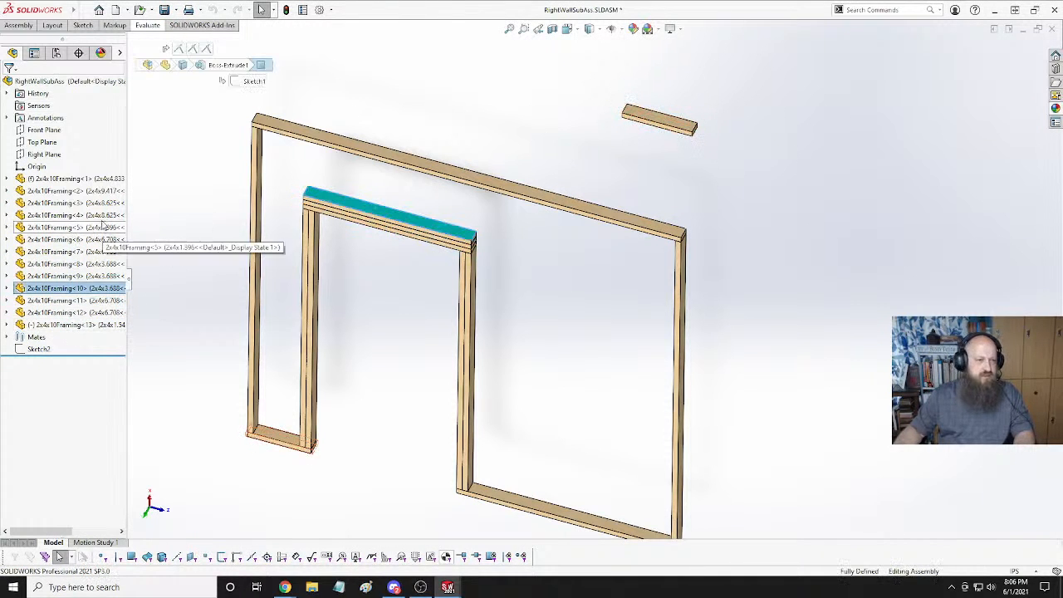
click(8, 289)
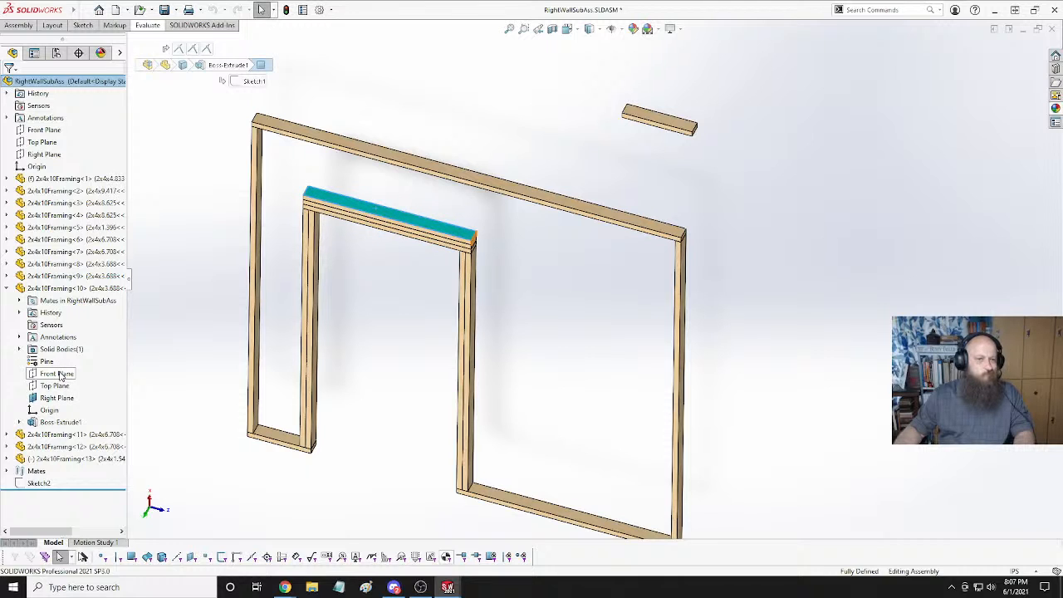
click(578, 304)
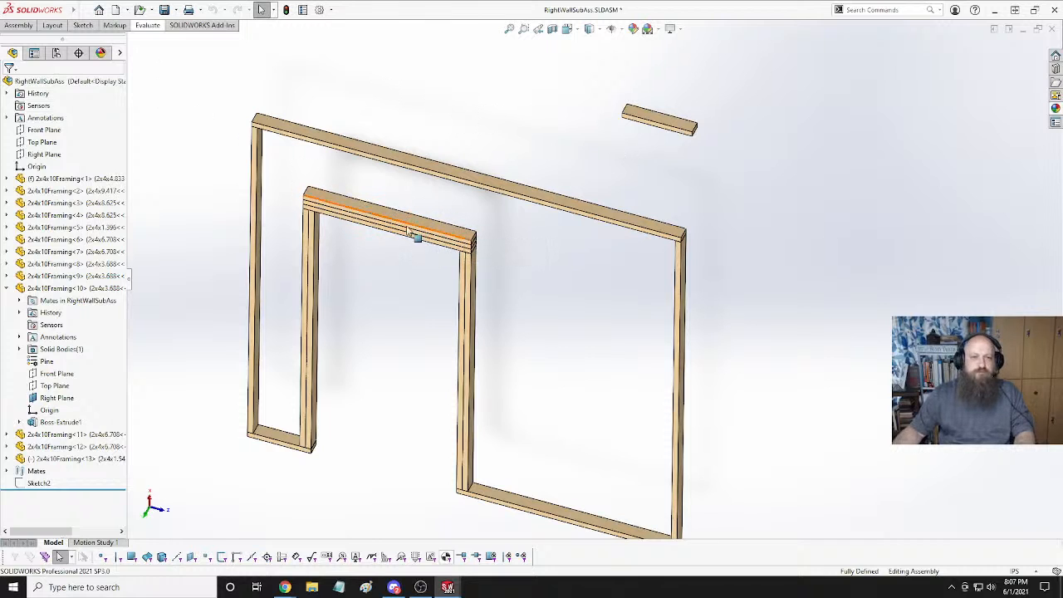
right_click(387, 220)
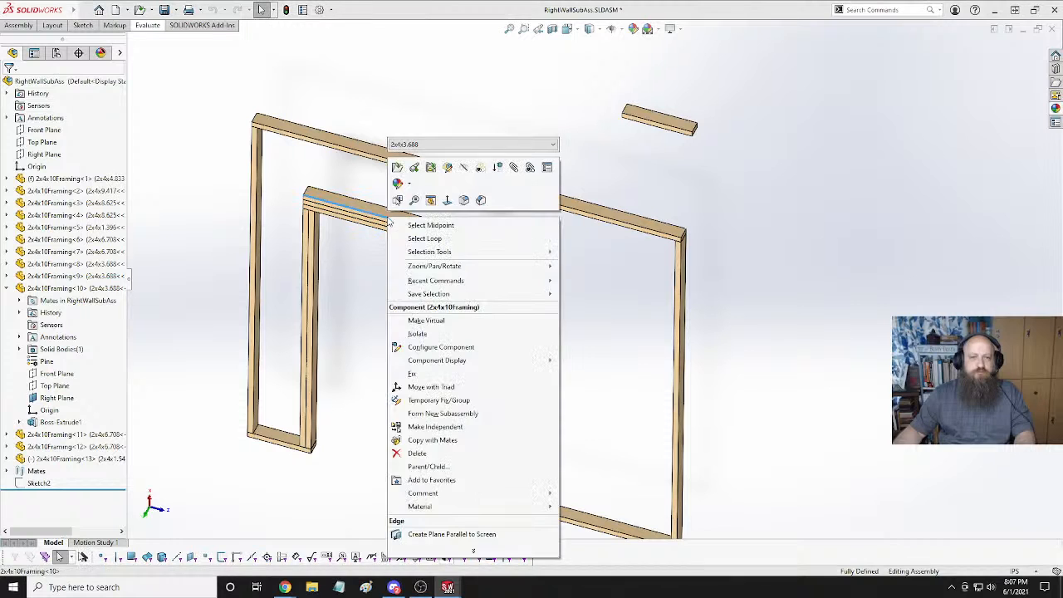
click(620, 140)
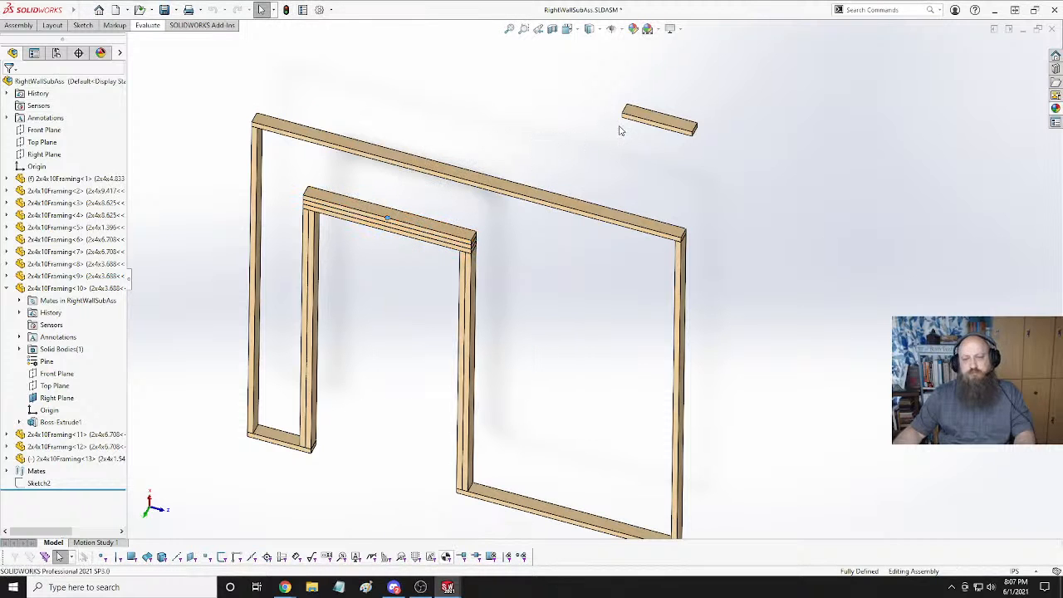
scroll(622, 133, up, 2)
scroll(619, 166, down, 6)
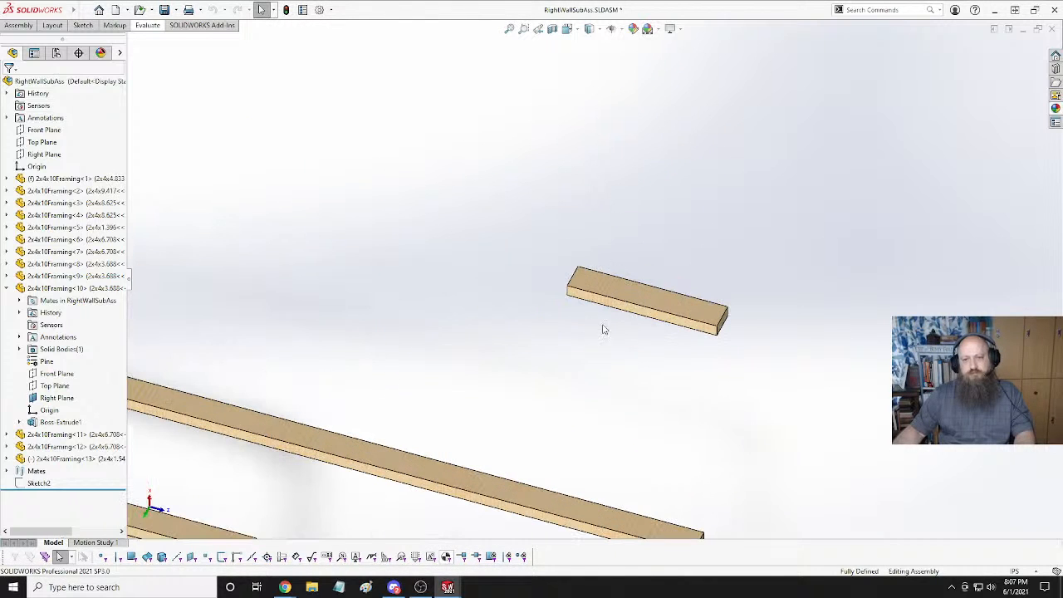
scroll(576, 319, up, 3)
scroll(574, 318, down, 5)
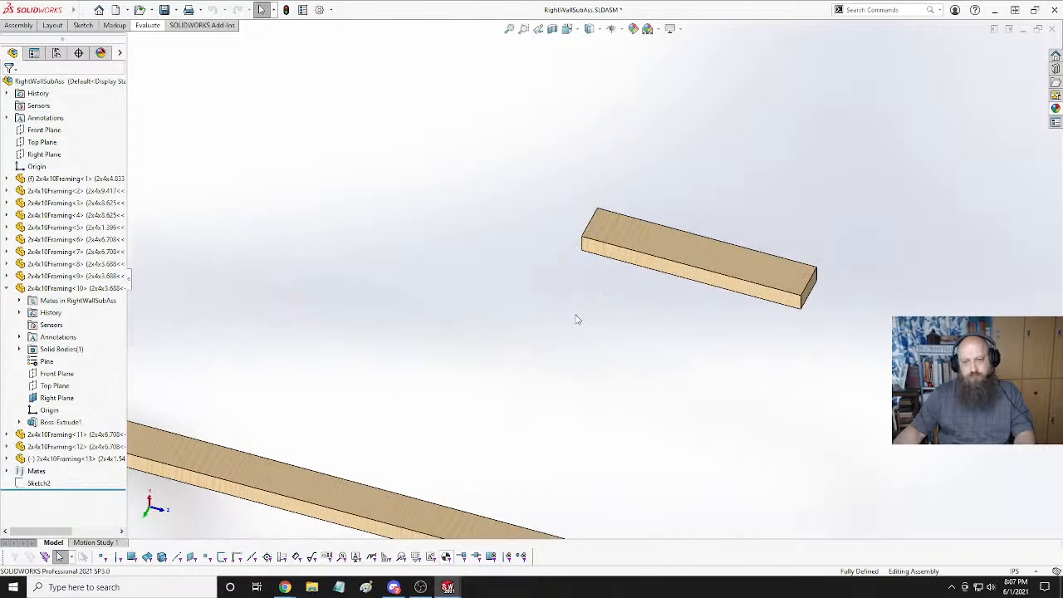
click(585, 248)
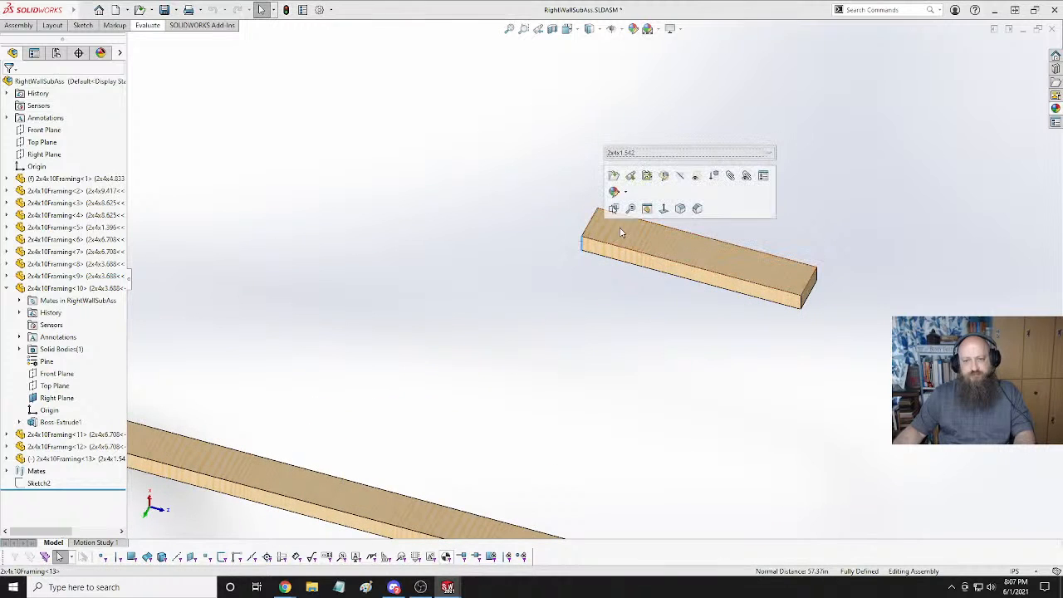
click(731, 177)
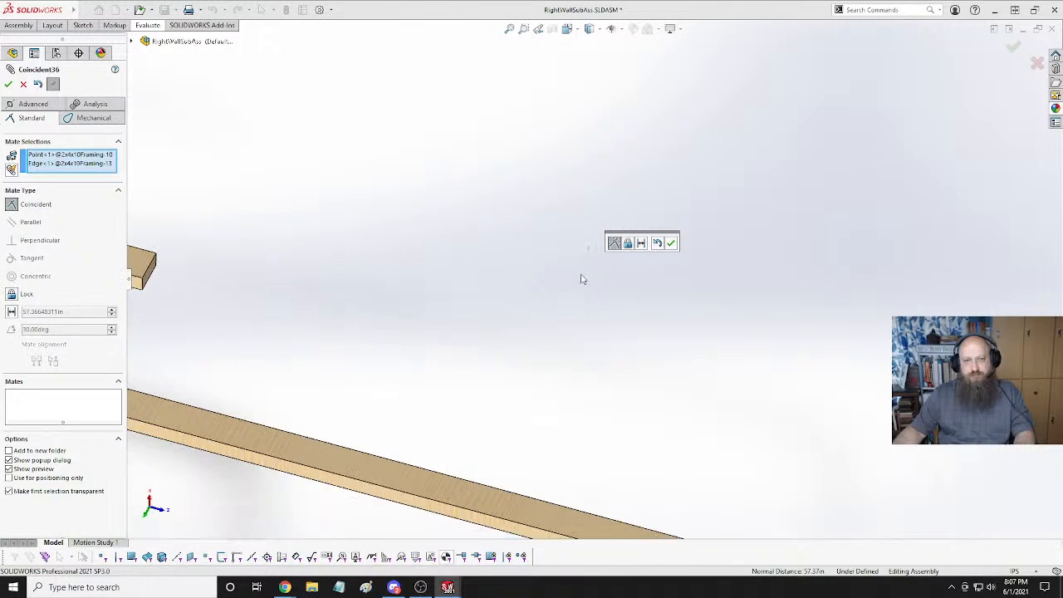
scroll(582, 279, up, 5)
scroll(366, 338, down, 3)
scroll(498, 313, down, 3)
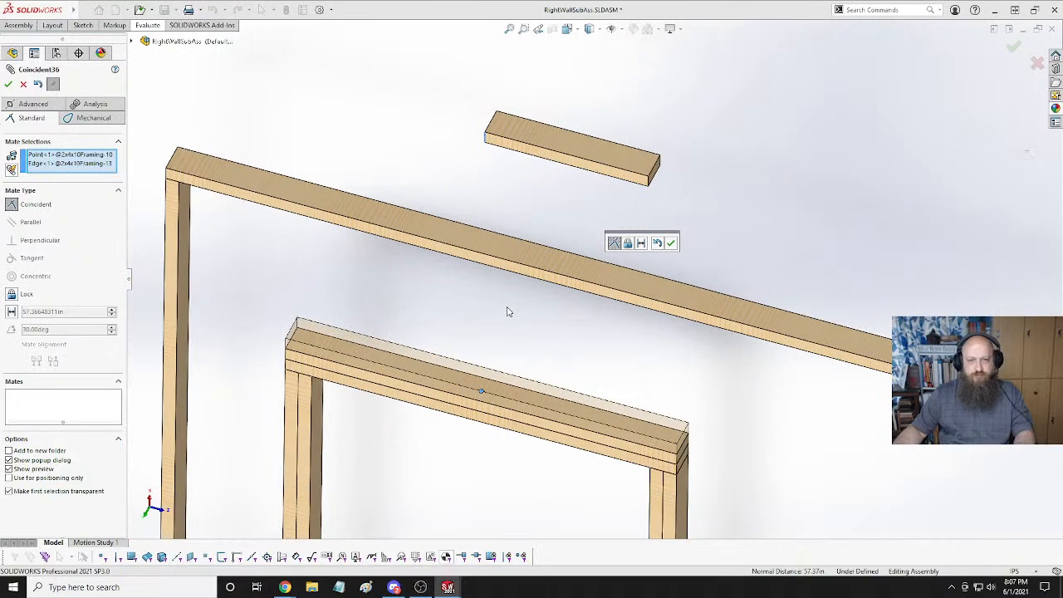
key(Return)
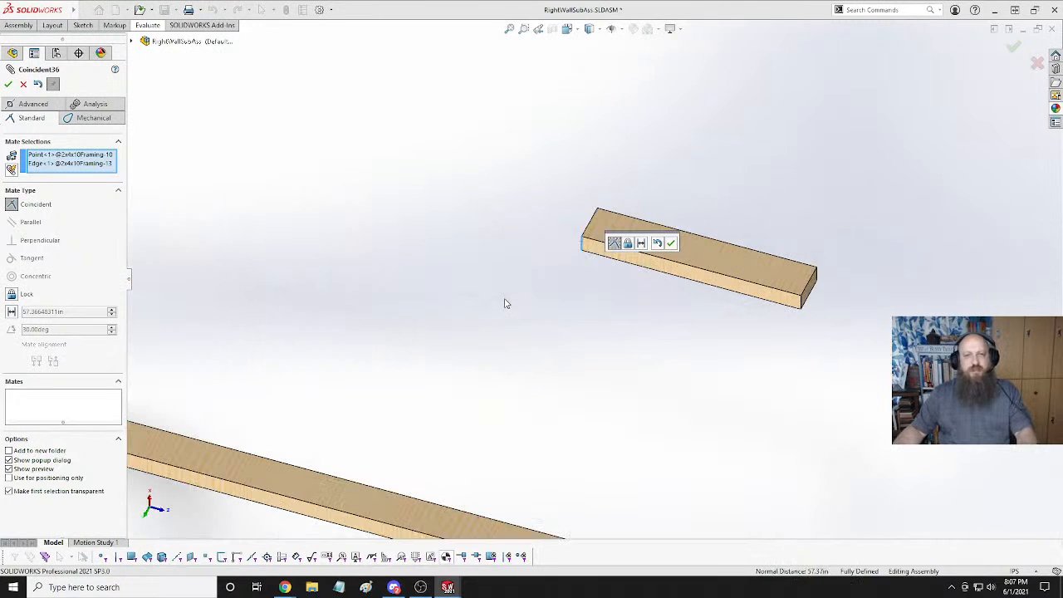
Mate the short board's end face coincident with the upper face of the top header board.
middle_drag(566, 317, 600, 233)
scroll(599, 236, up, 3)
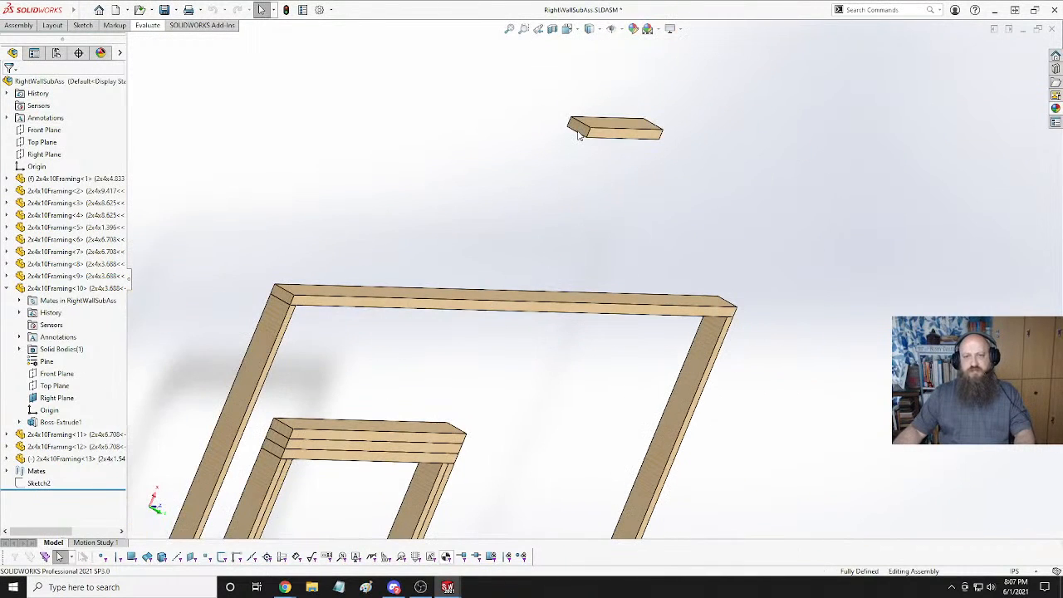
click(579, 134)
click(577, 129)
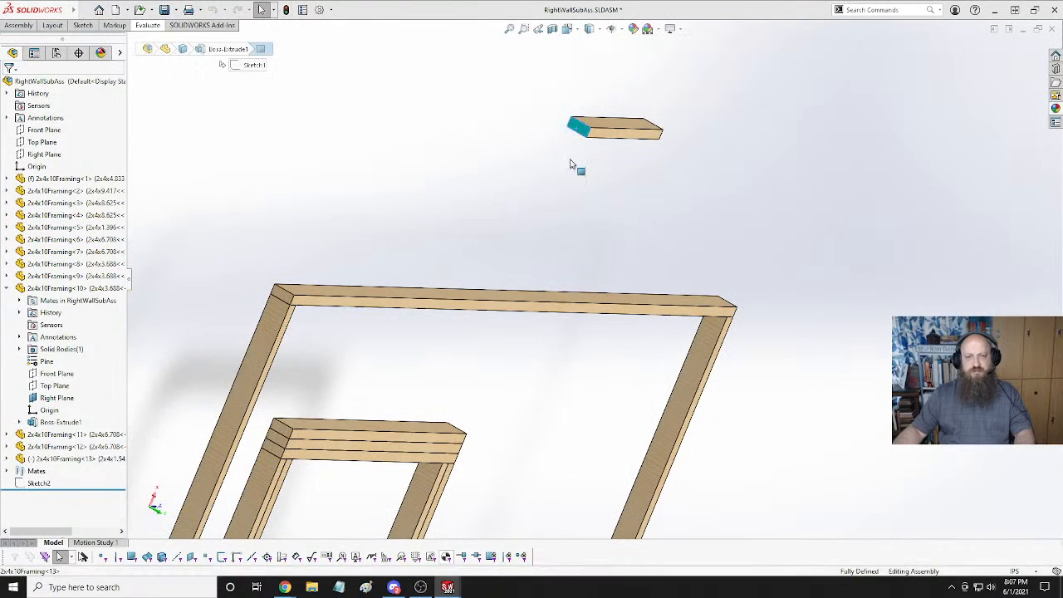
ctrl+click(371, 429)
click(535, 356)
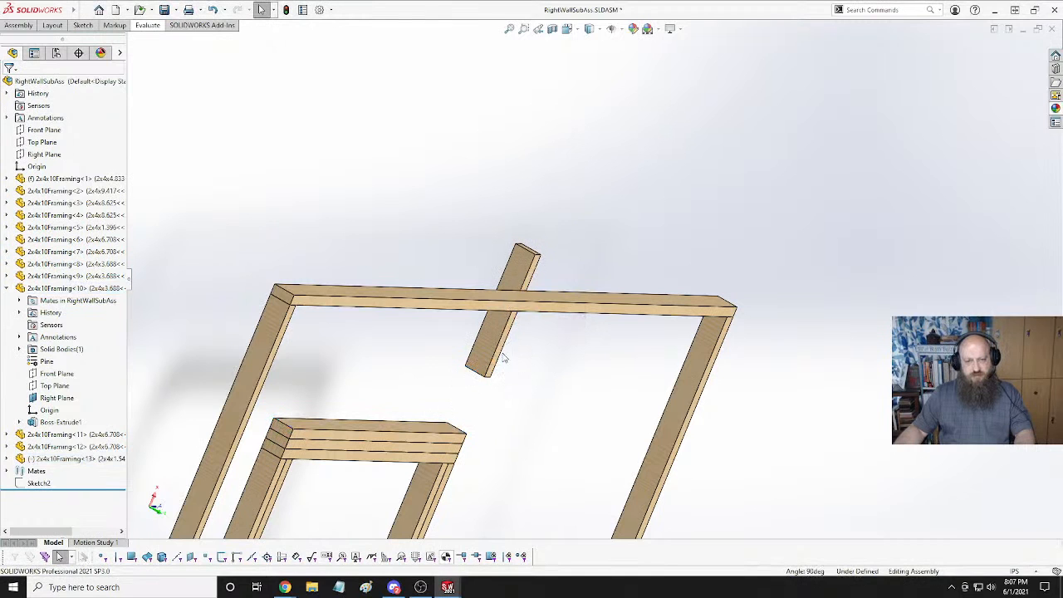
Mate the short board's narrow face coincident with the front face of the bottom plate so it lies flush in the wall.
click(505, 361)
key(f)
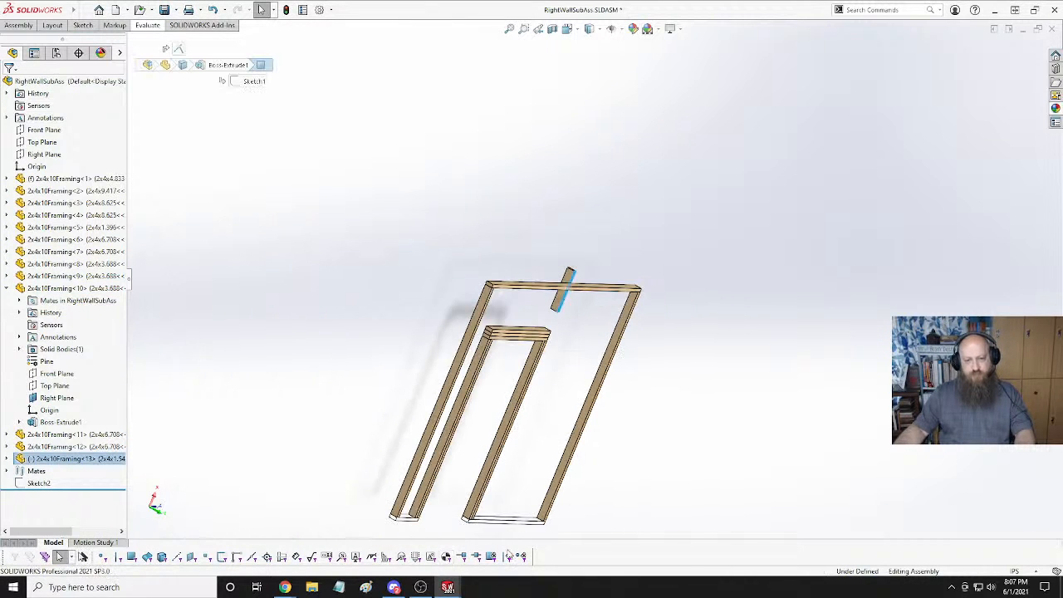
scroll(502, 485, up, 1)
scroll(505, 483, down, 1)
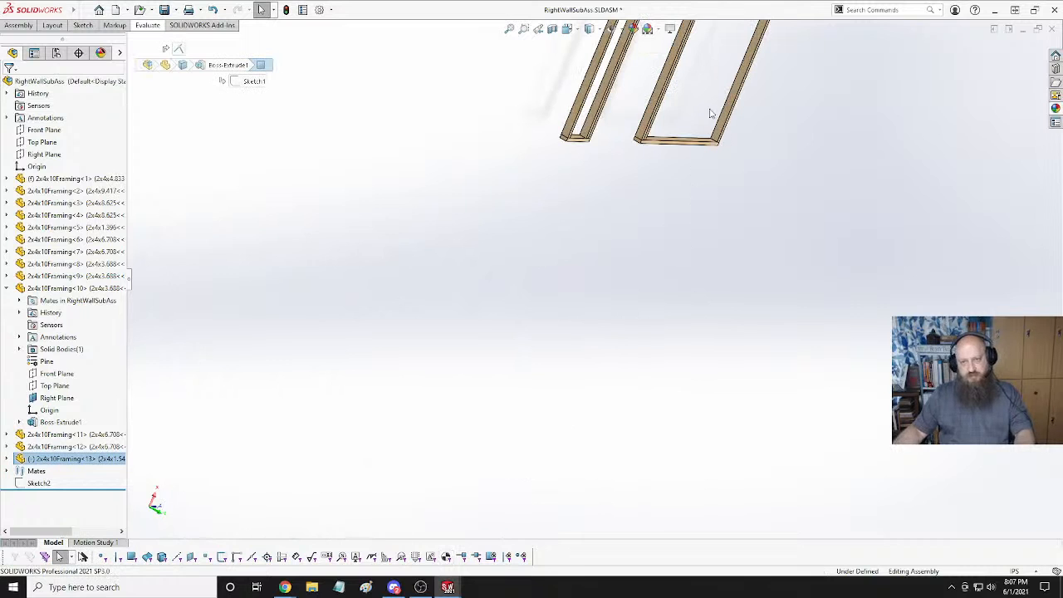
scroll(676, 190, down, 4)
click(421, 354)
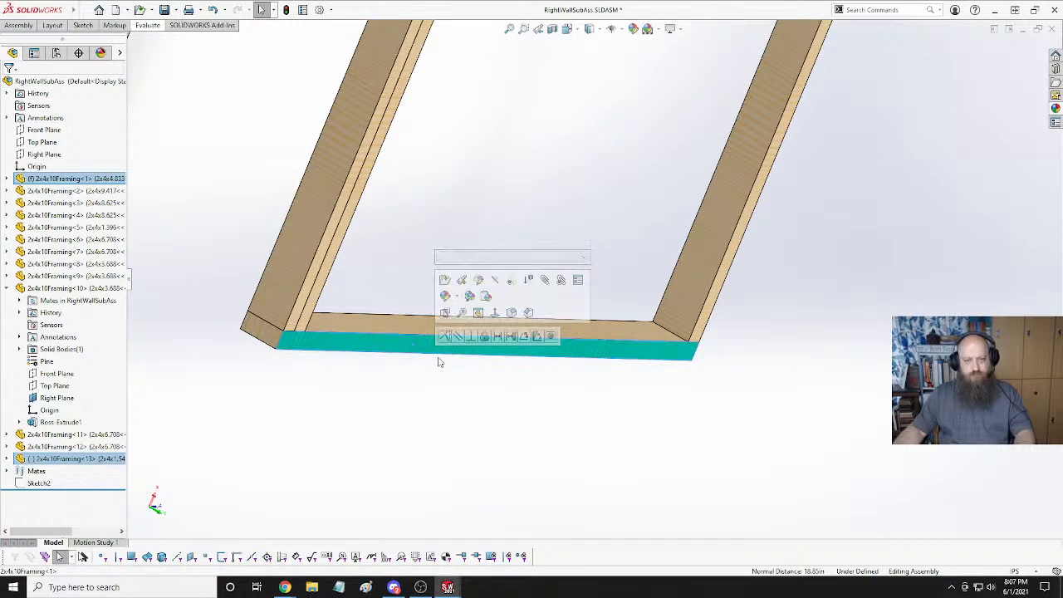
click(455, 392)
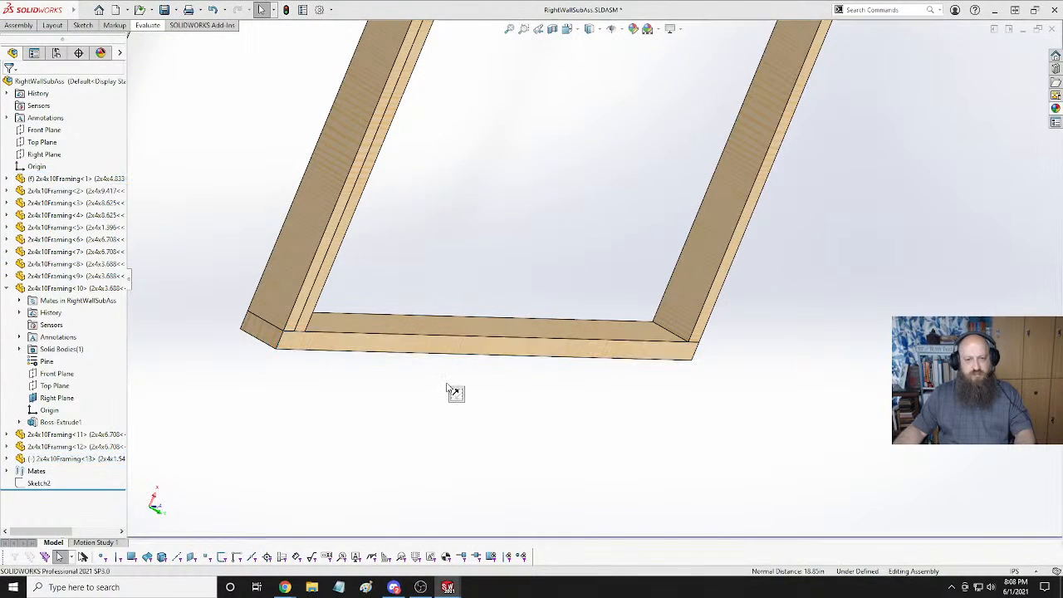
scroll(455, 392, up, 4)
scroll(636, 161, down, 5)
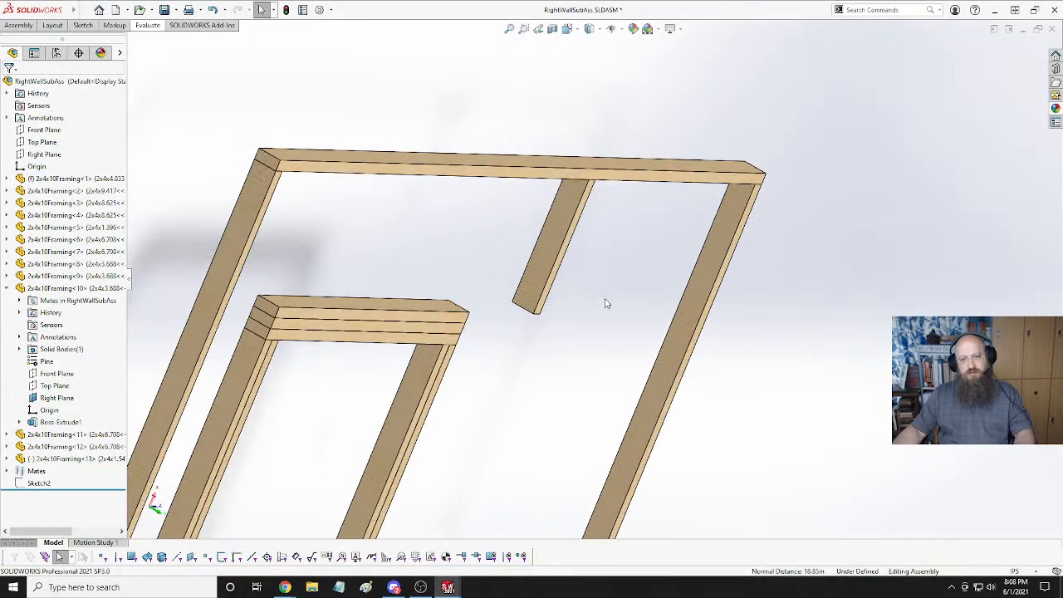
Slide the loose short board along the top plate until it is clear of the header's end.
drag(554, 276, 332, 277)
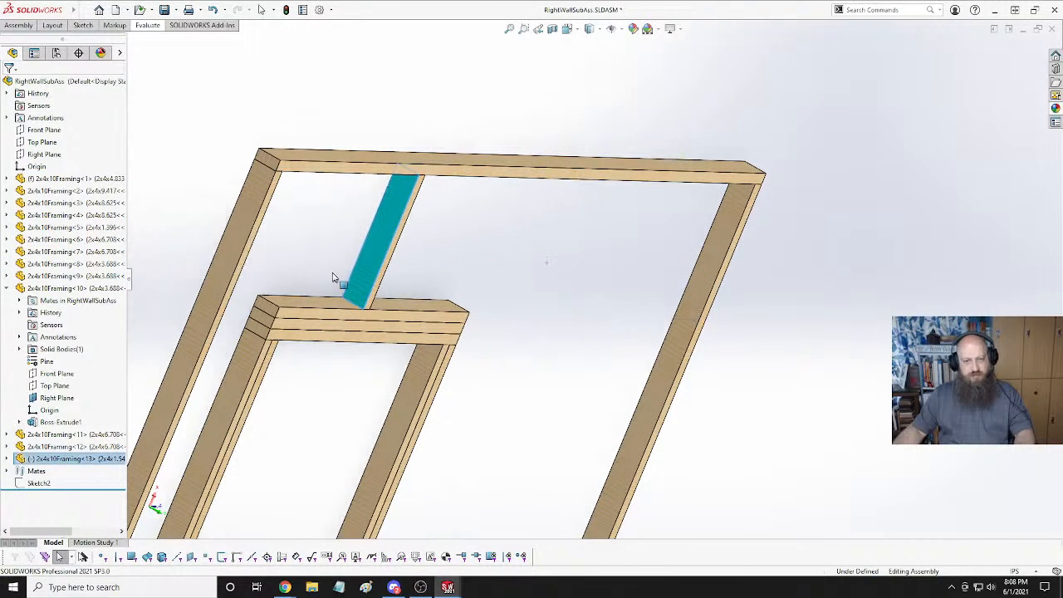
middle_drag(415, 269, 505, 296)
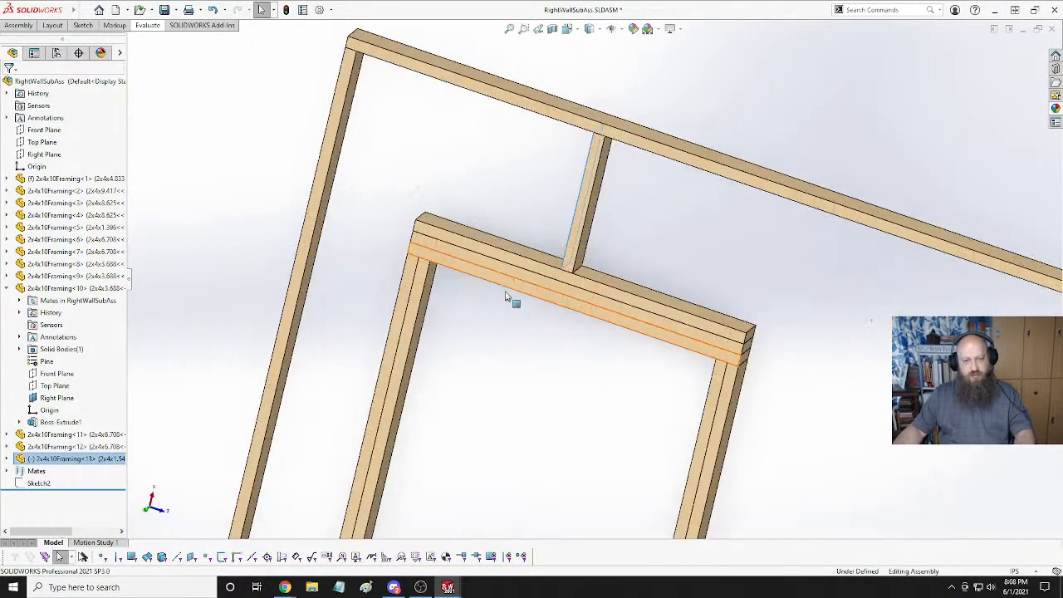
scroll(573, 266, down, 4)
drag(593, 255, 908, 291)
scroll(673, 247, up, 4)
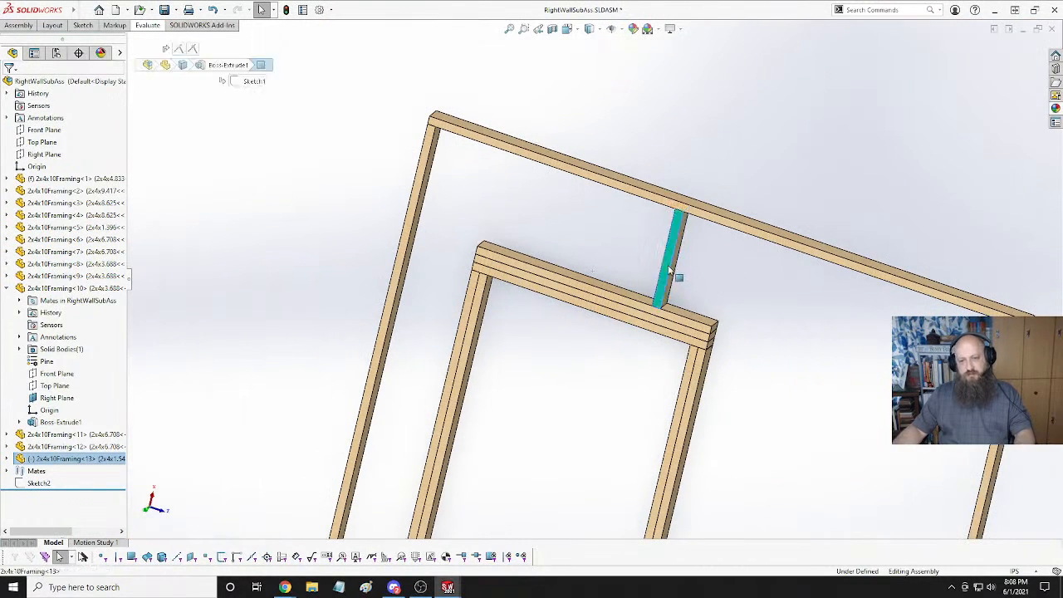
drag(671, 273, 795, 311)
scroll(778, 373, up, 3)
click(663, 335)
scroll(677, 324, down, 5)
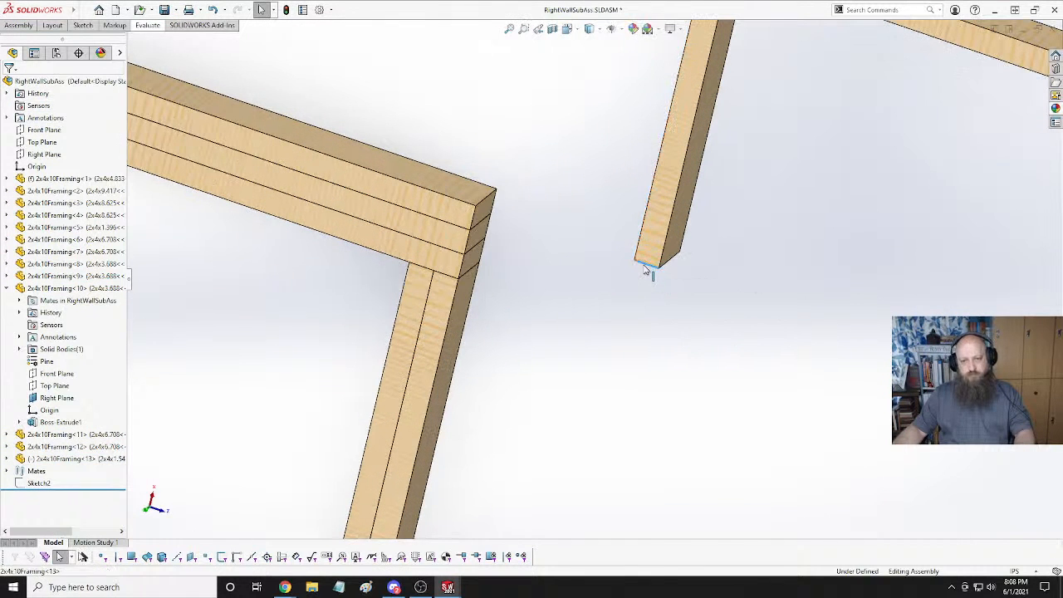
Mate the midpoint of the short board's lower end edge coincident with the midpoint of the top header board's long front edge.
right_click(644, 267)
click(631, 304)
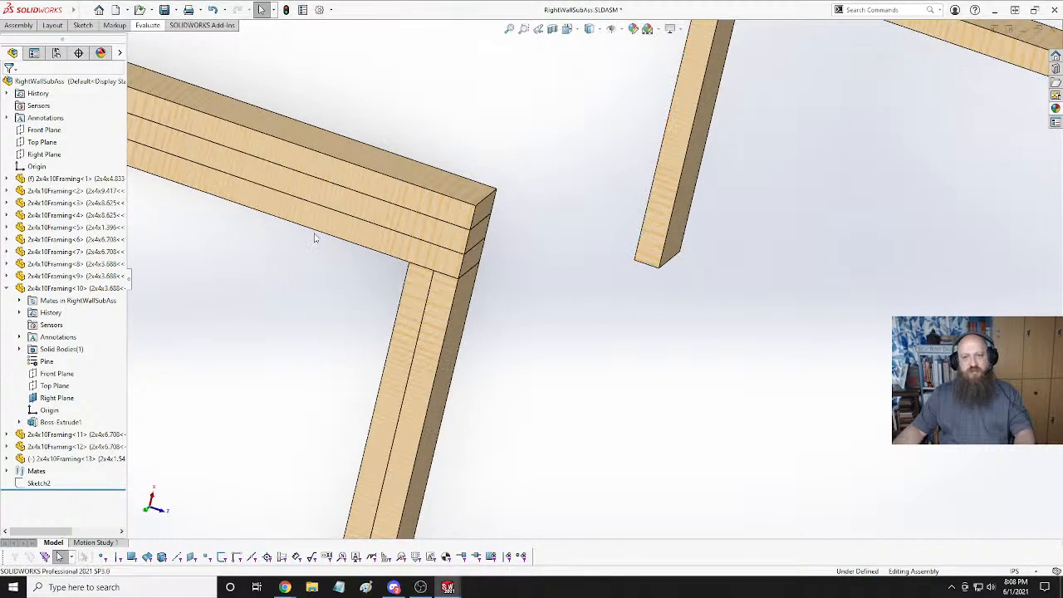
scroll(314, 238, up, 2)
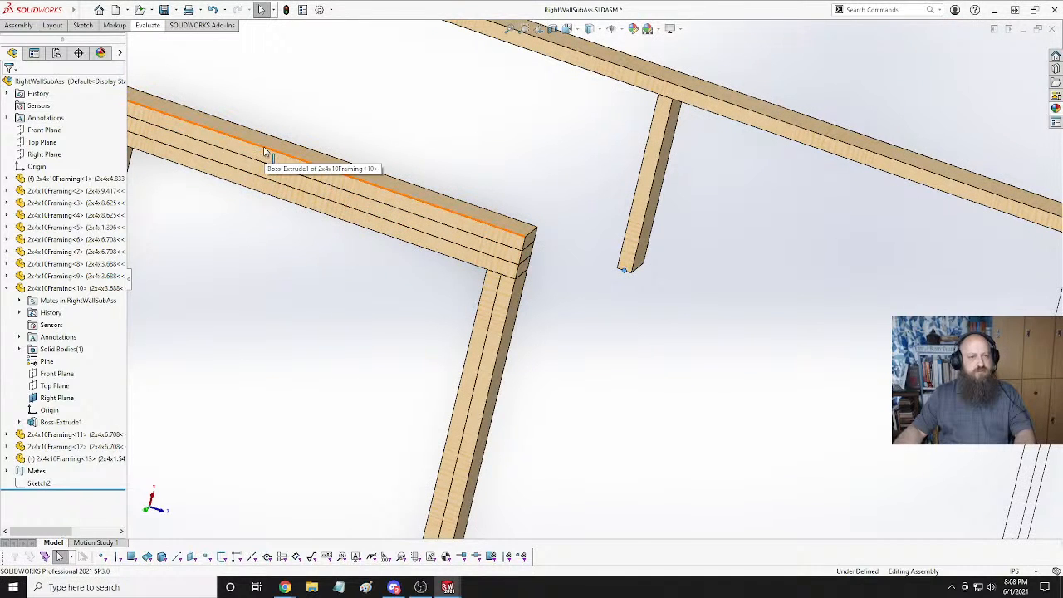
right_click(264, 153)
click(294, 151)
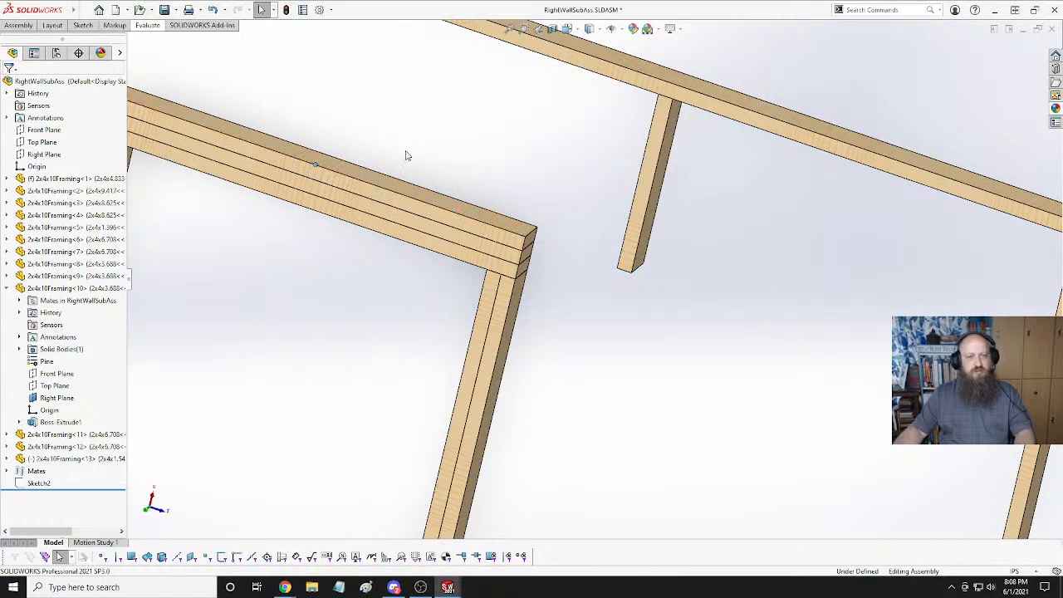
right_click(628, 277)
click(604, 292)
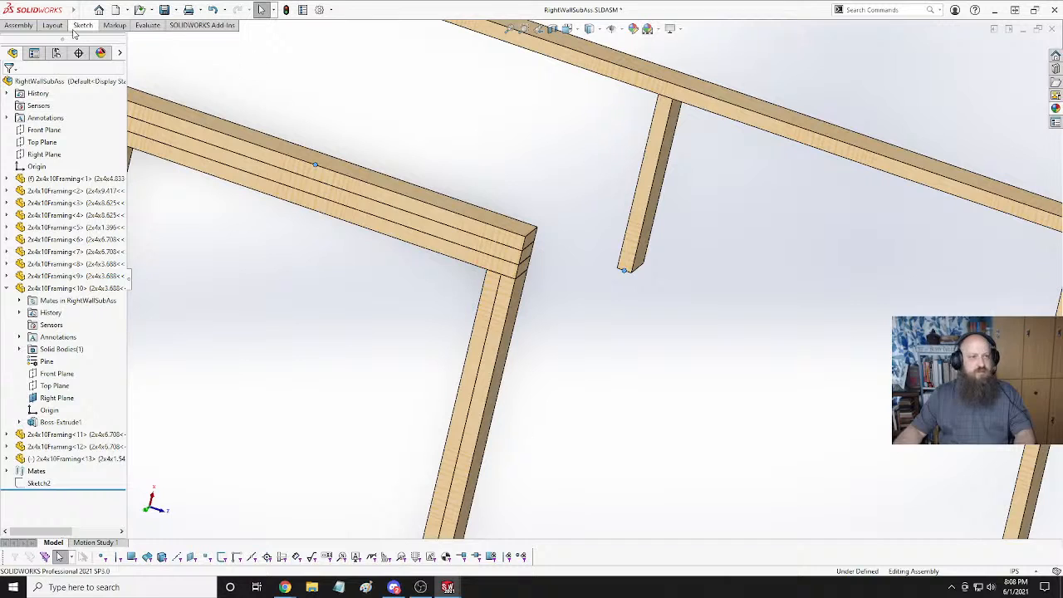
click(30, 28)
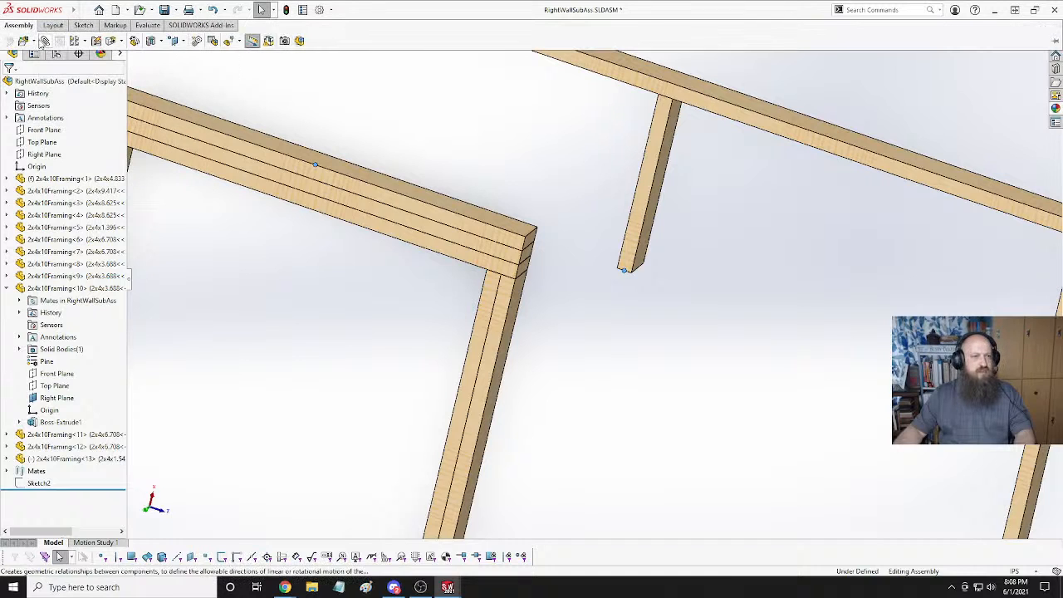
click(45, 41)
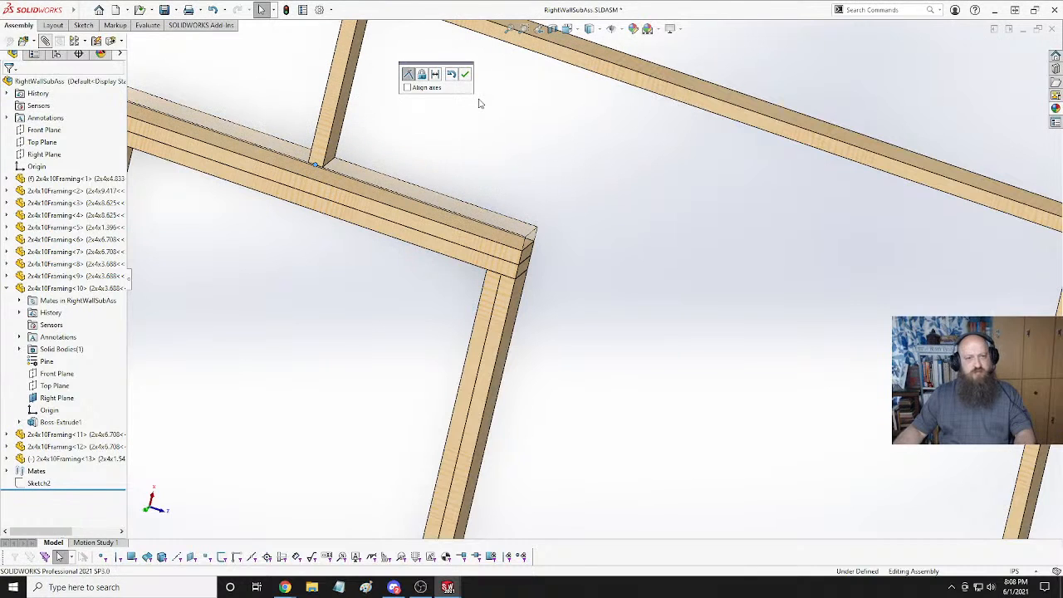
click(465, 74)
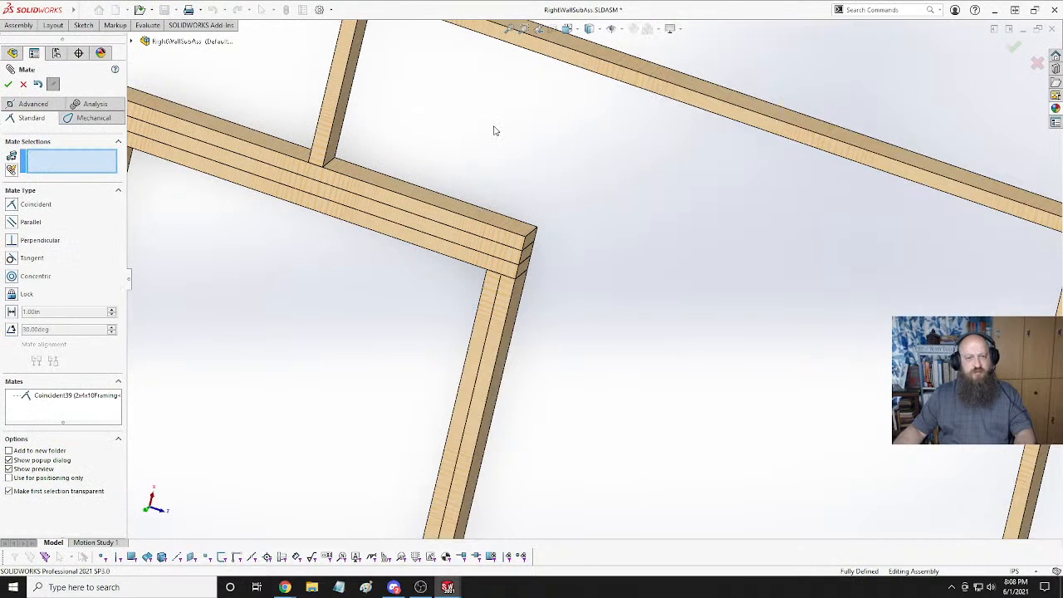
click(8, 86)
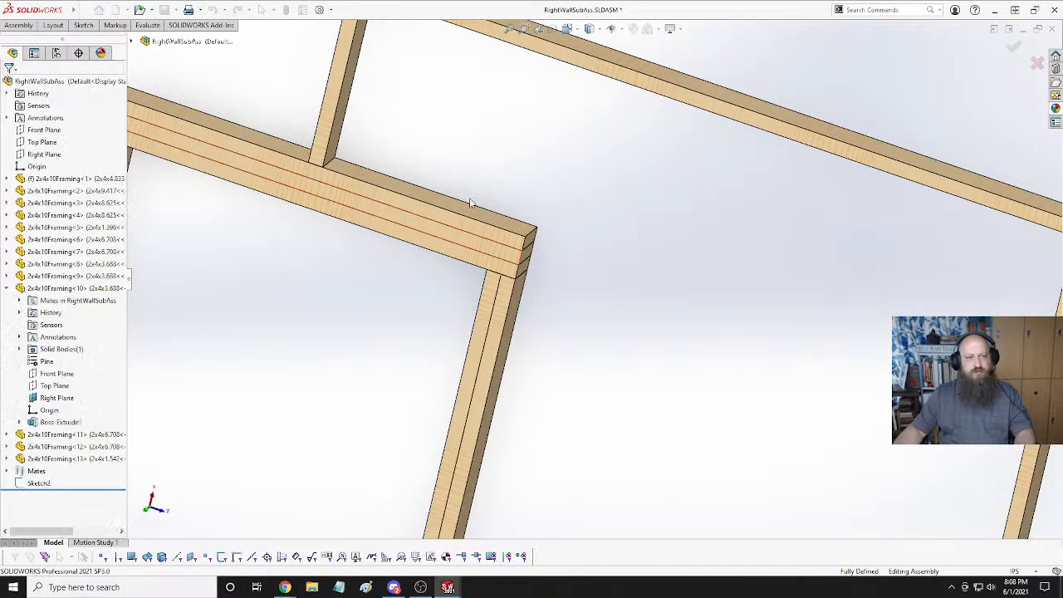
Start a linear component pattern with Directions 1 and 2 along the top plate's long edges, reversing Direction 2.
middle_drag(441, 202, 485, 280)
click(486, 285)
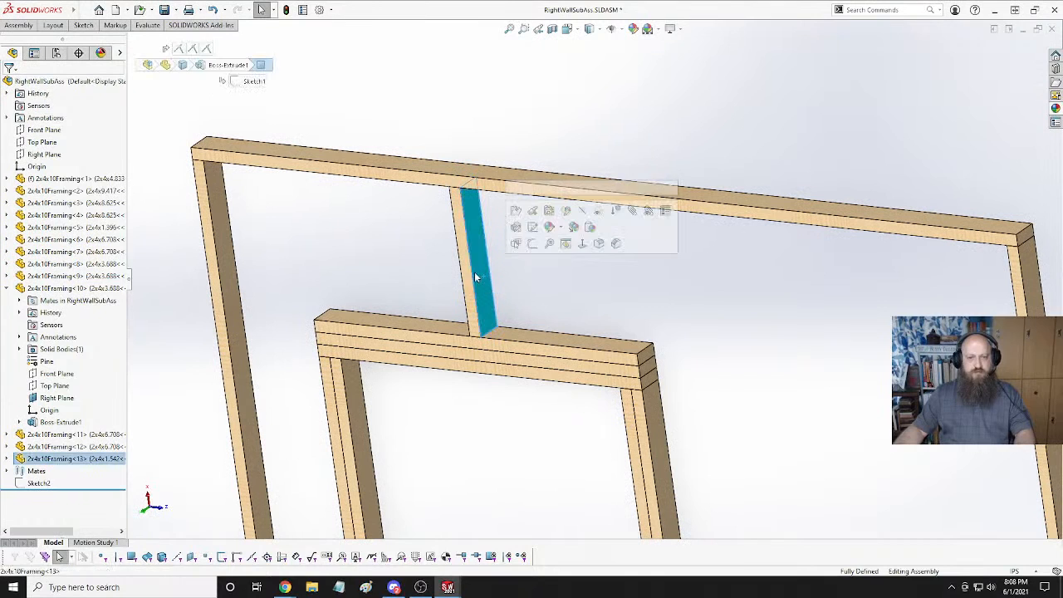
click(538, 294)
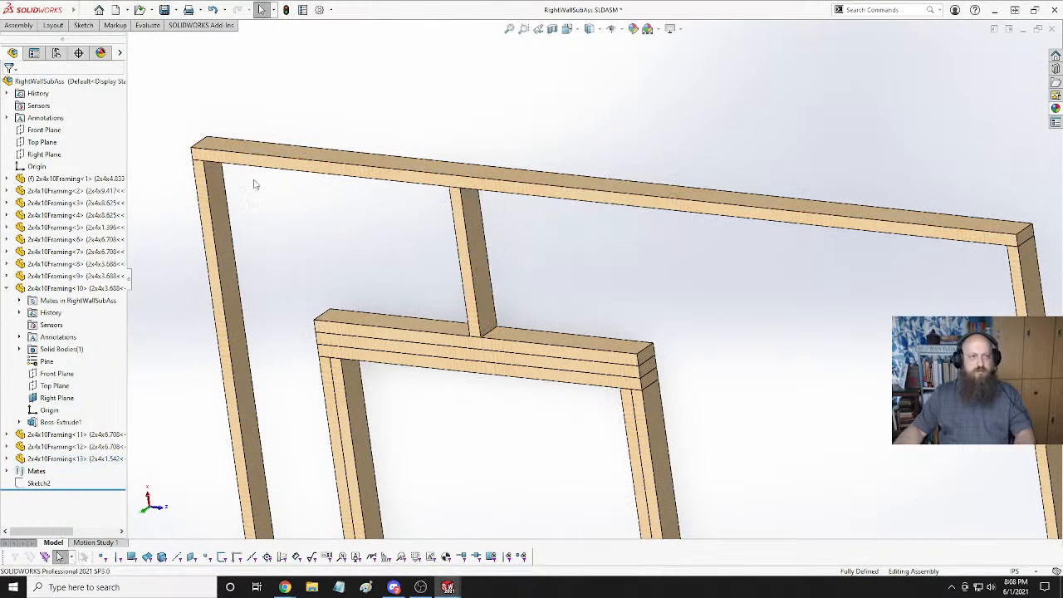
click(53, 26)
click(20, 25)
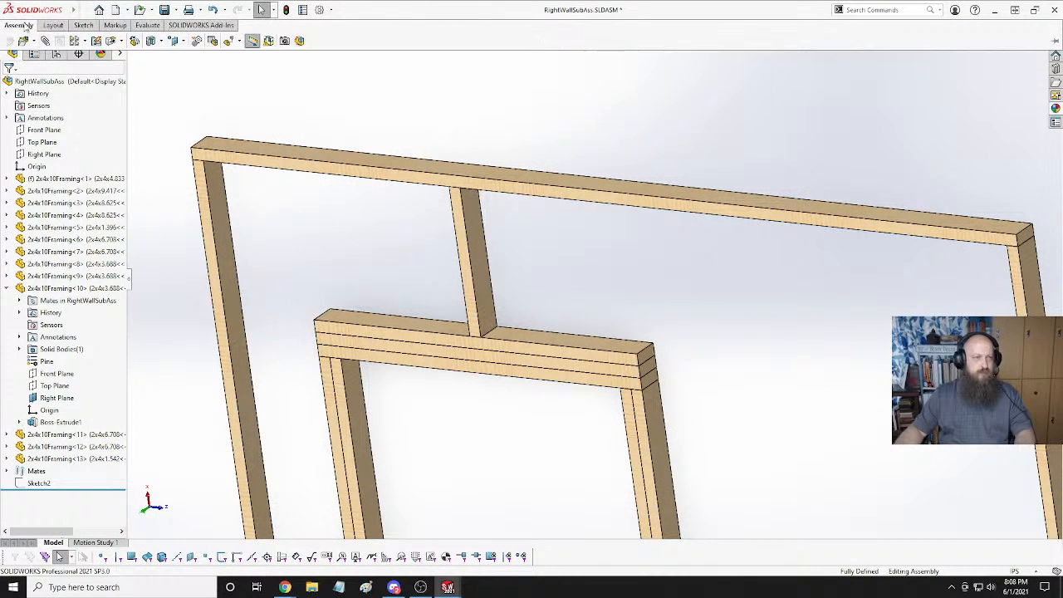
click(74, 41)
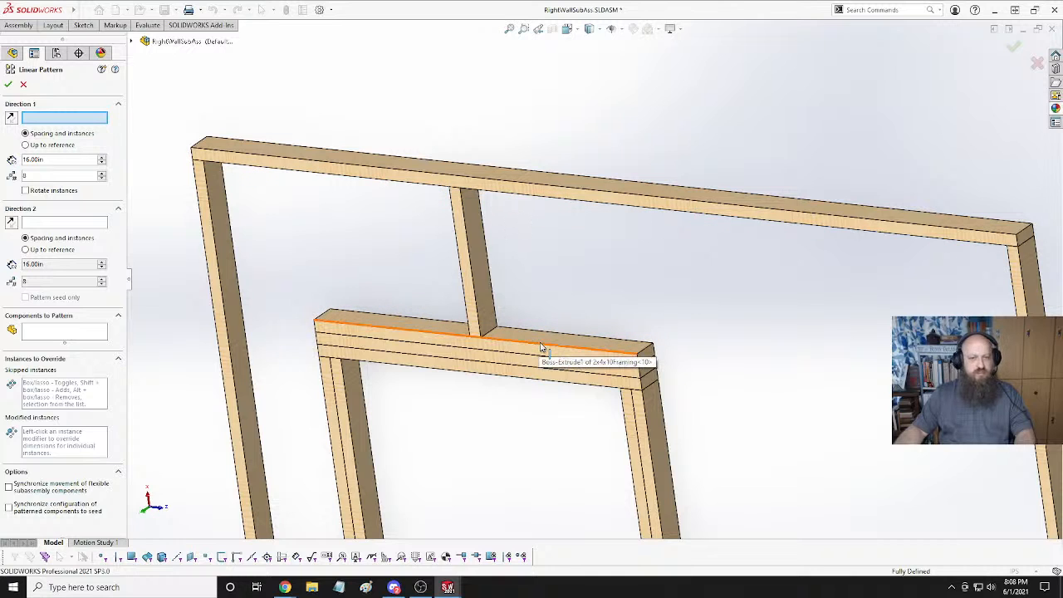
click(515, 197)
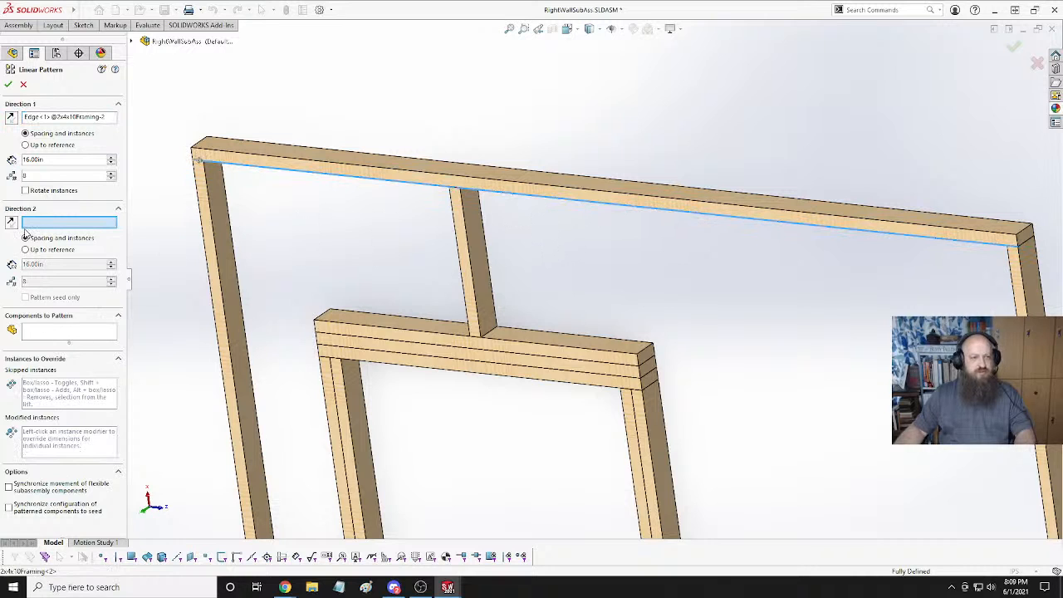
click(491, 194)
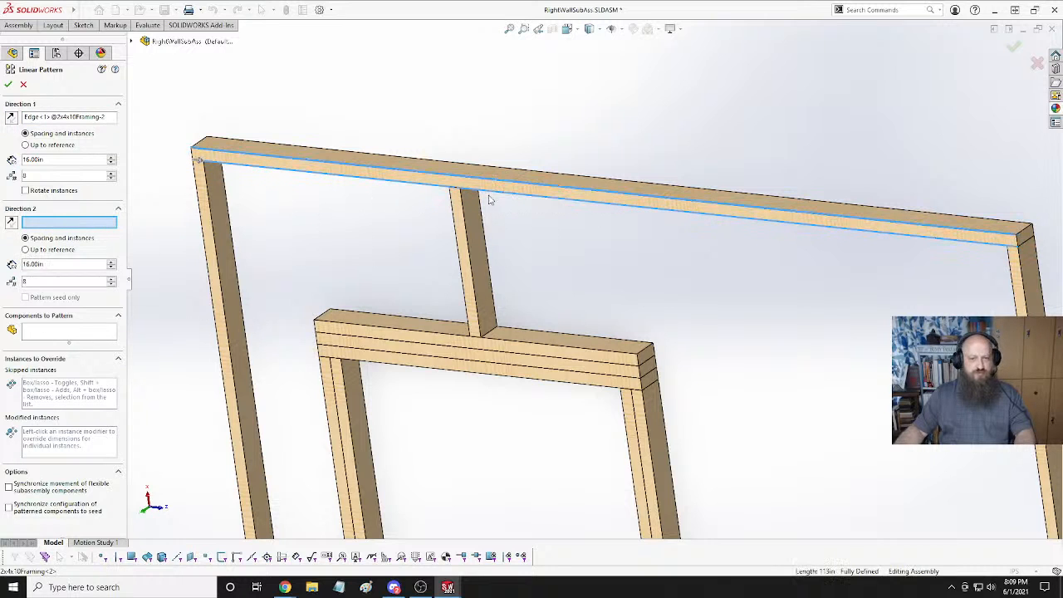
click(10, 224)
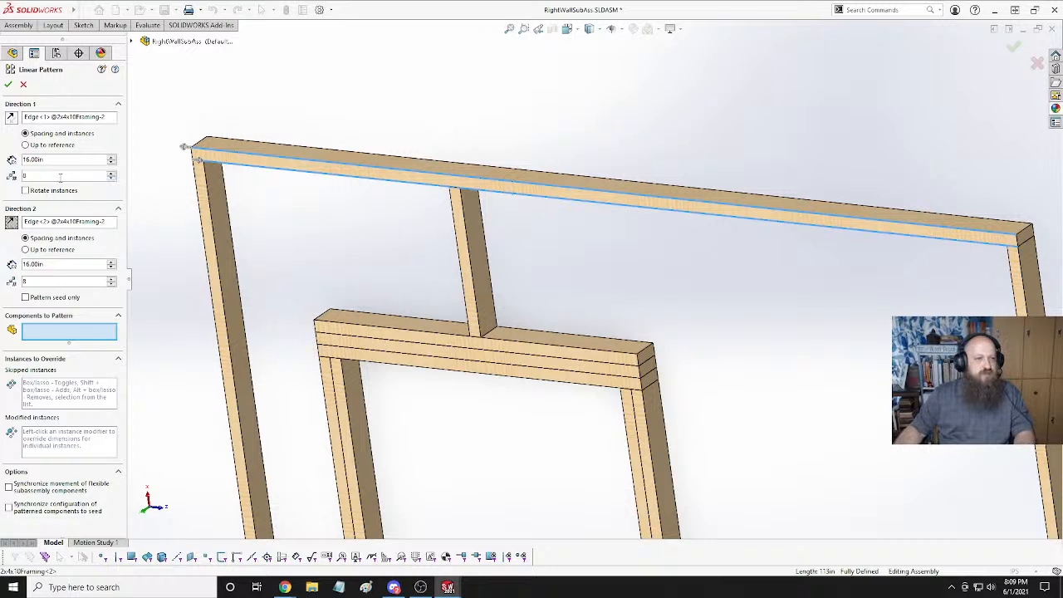
Pattern the centre cripple stud with 1 instance in Direction 1 and 2 instances in Direction 2.
text(1)
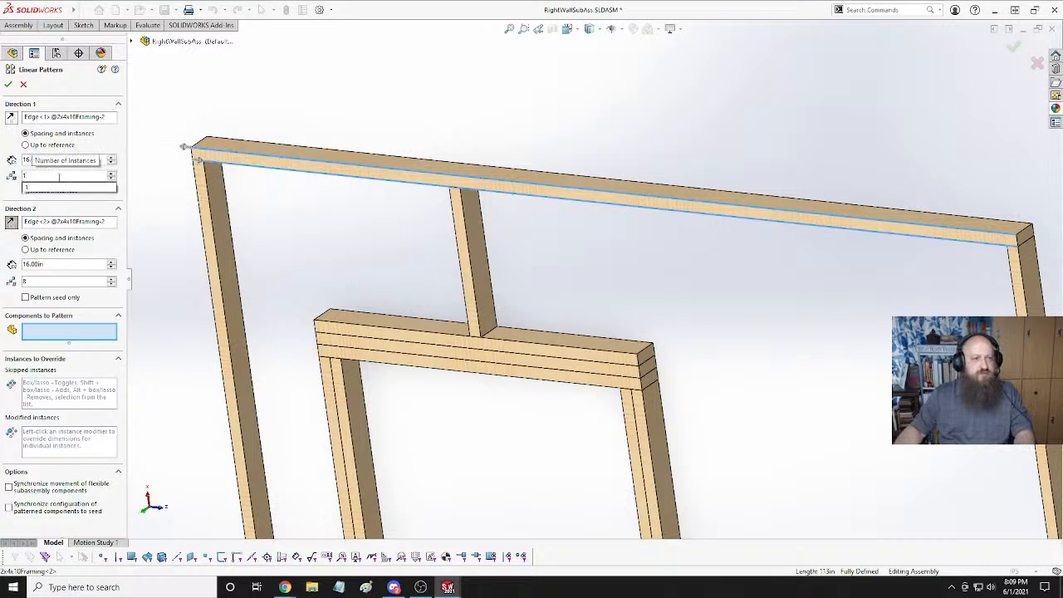
click(58, 189)
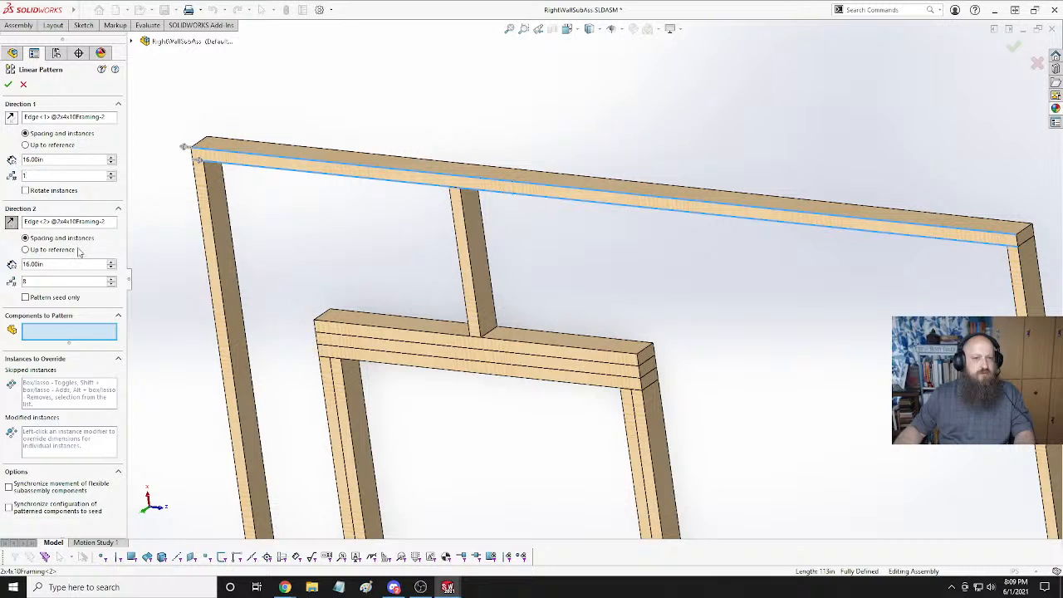
scroll(361, 268, up, 3)
scroll(574, 389, down, 2)
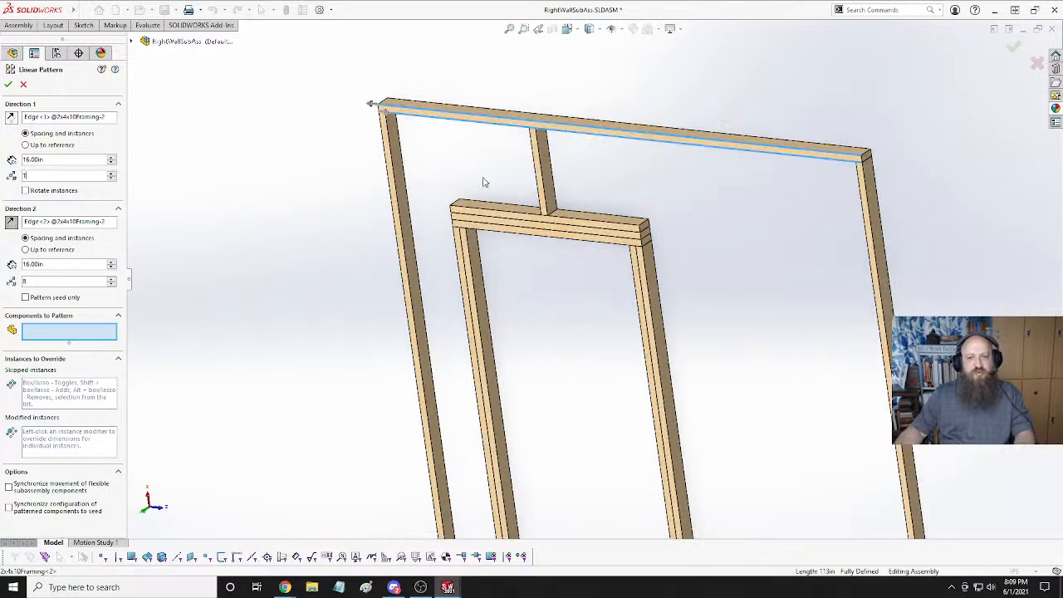
click(545, 162)
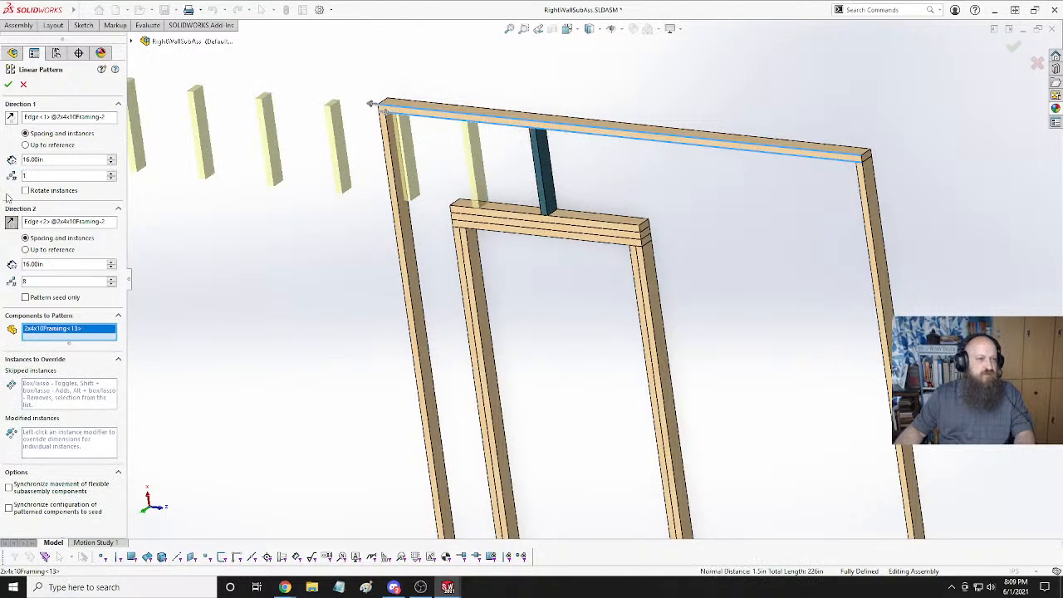
double_click(51, 280)
text(2)
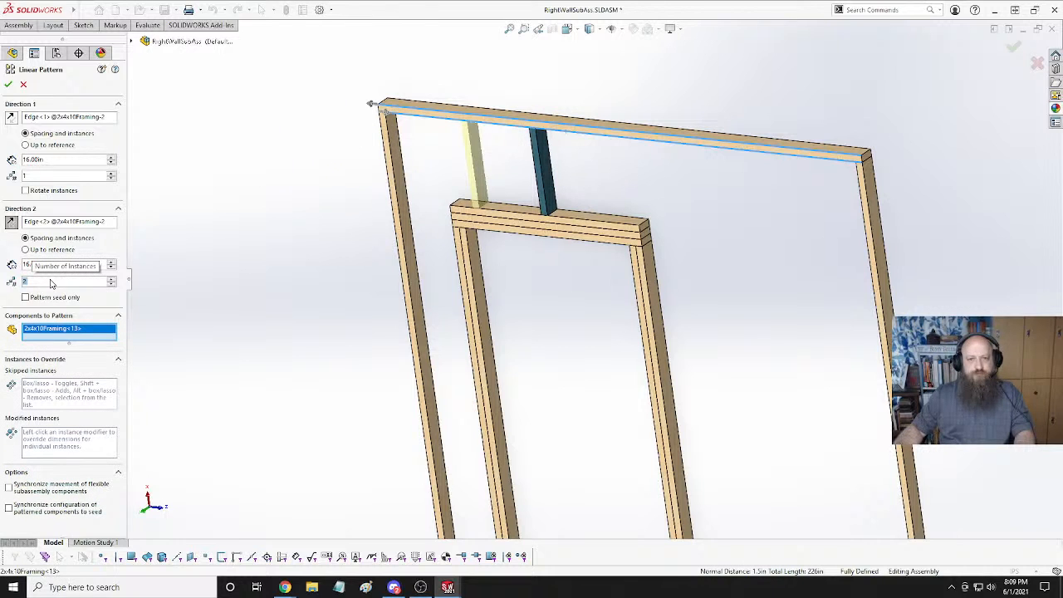
Set Direction 1 to 2 instances and complete the linear pattern of the cripple stud.
click(42, 175)
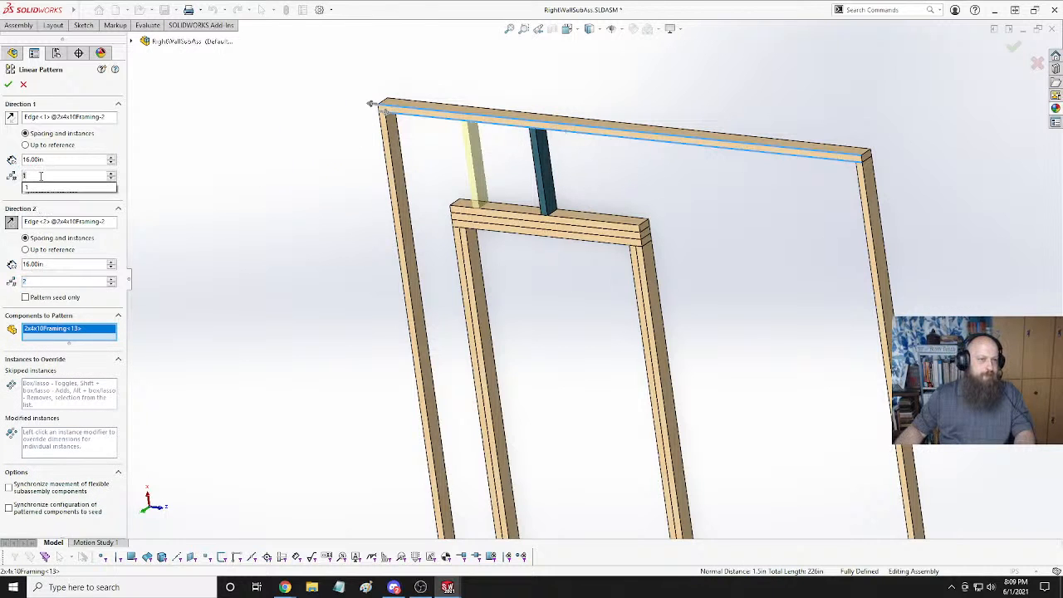
text(2)
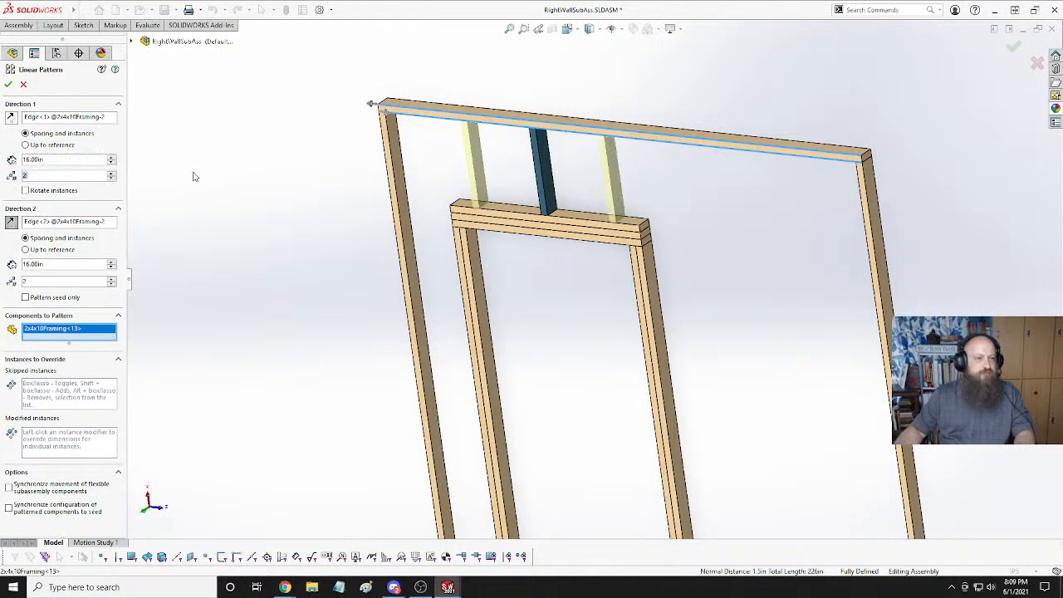
middle_drag(319, 241, 350, 223)
middle_drag(335, 241, 369, 209)
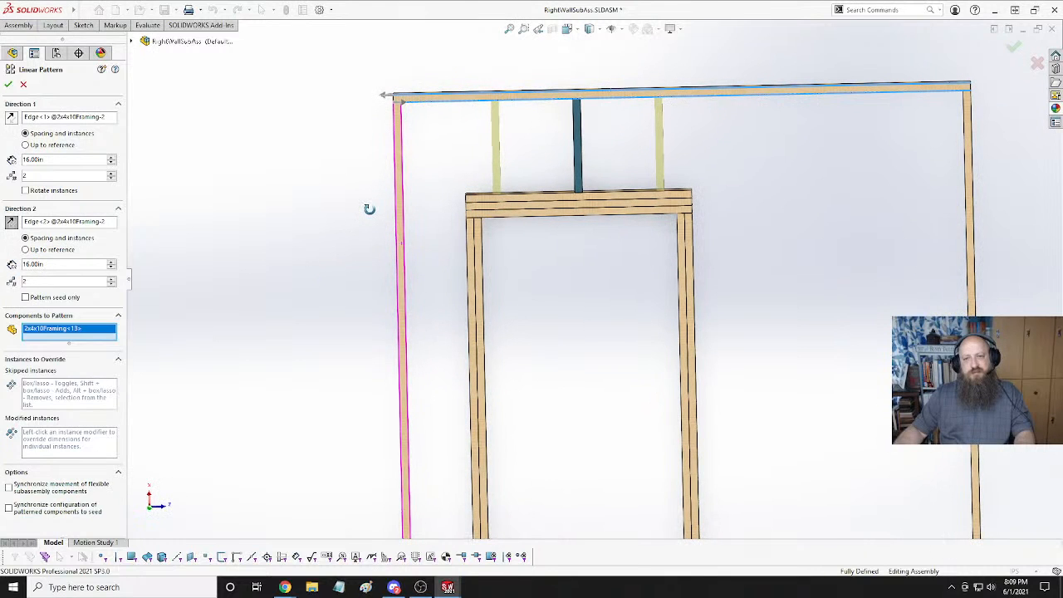
middle_drag(370, 208, 371, 242)
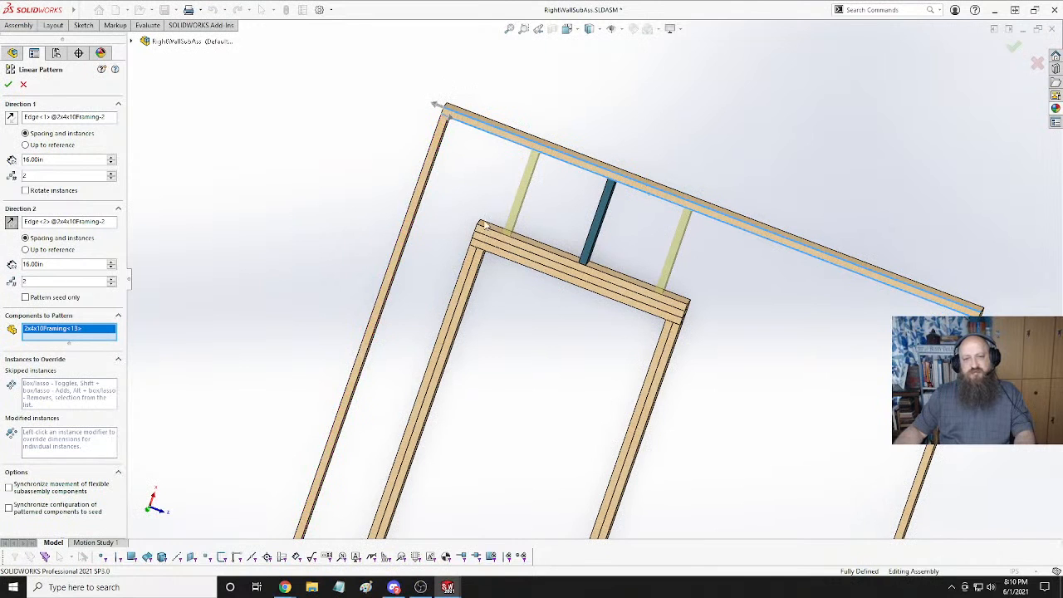
middle_drag(316, 208, 436, 200)
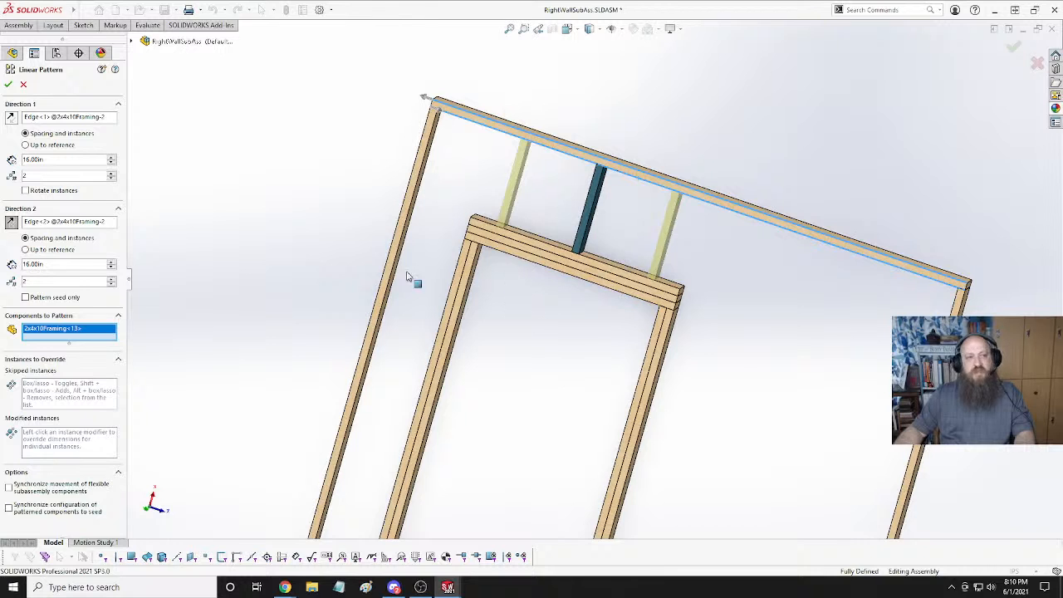
key(Return)
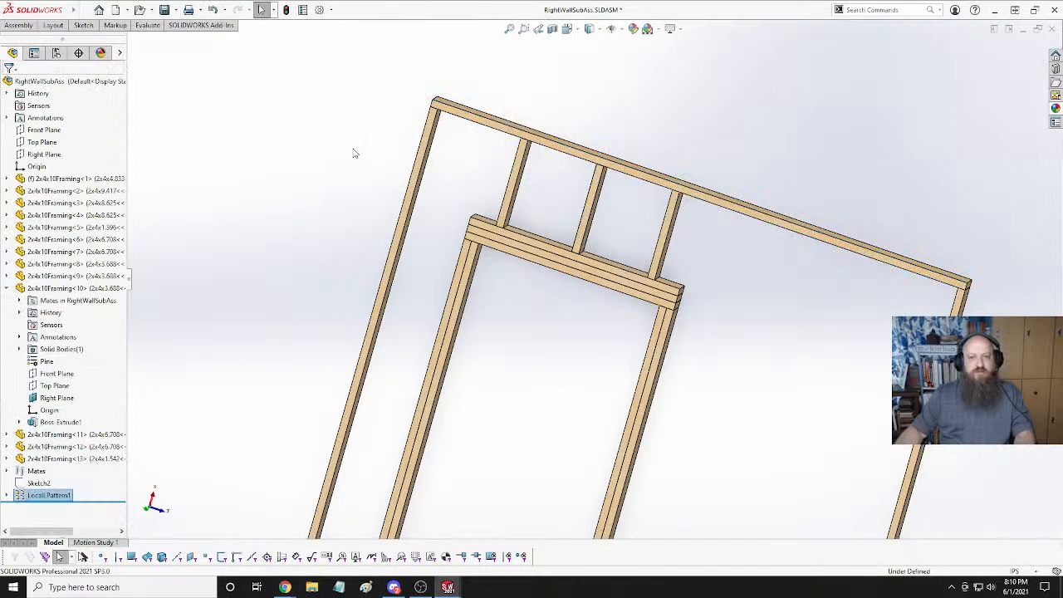
Examine the whole wall frame and how the patterned cripple studs meet the header and the top plate.
click(7, 288)
middle_drag(723, 279, 652, 234)
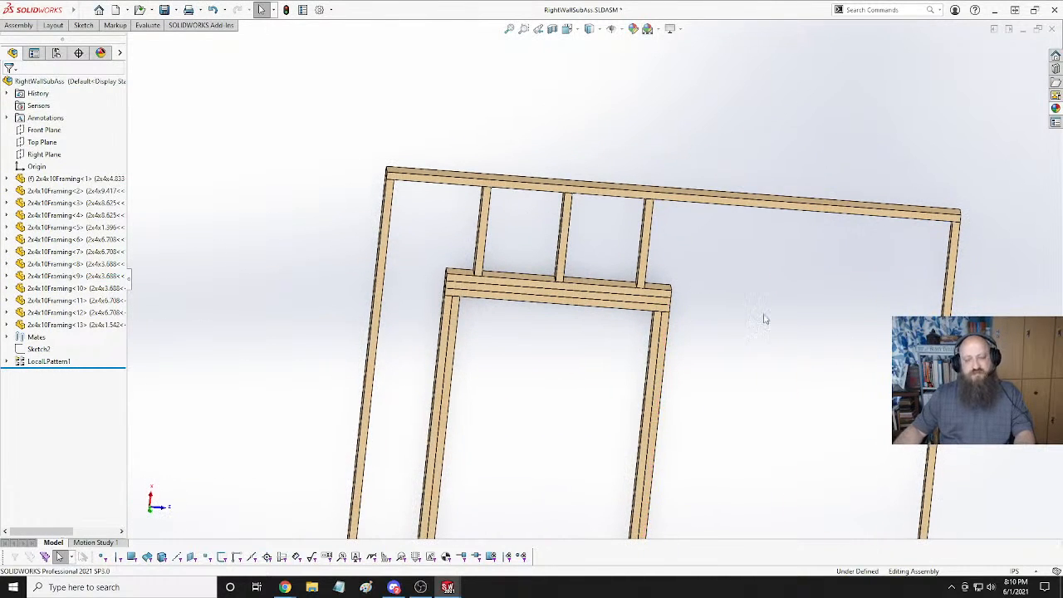
scroll(733, 302, up, 3)
middle_drag(734, 301, 591, 323)
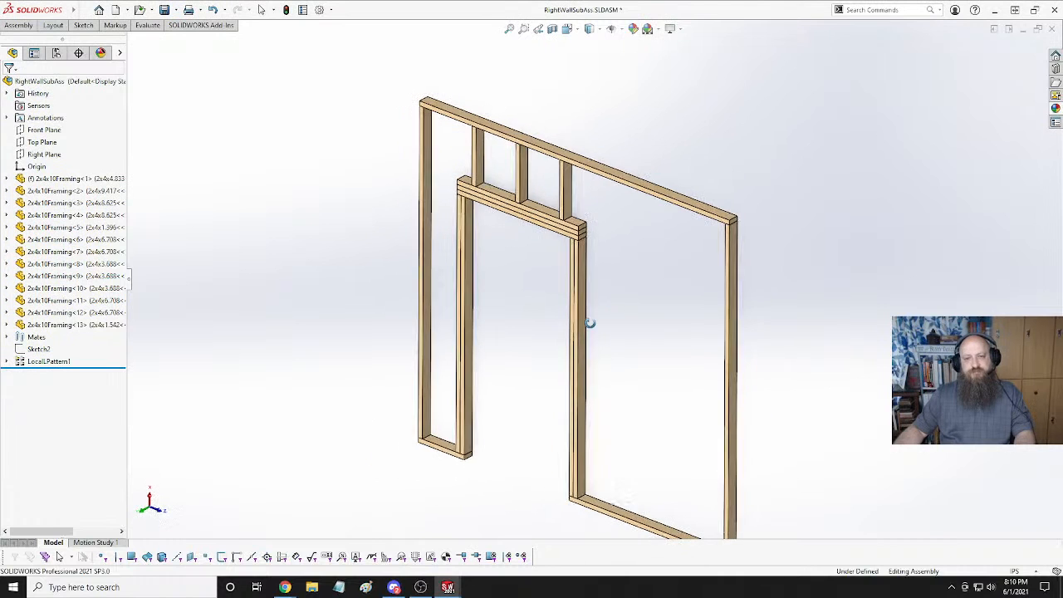
scroll(591, 323, up, 3)
scroll(632, 300, down, 3)
scroll(631, 302, down, 5)
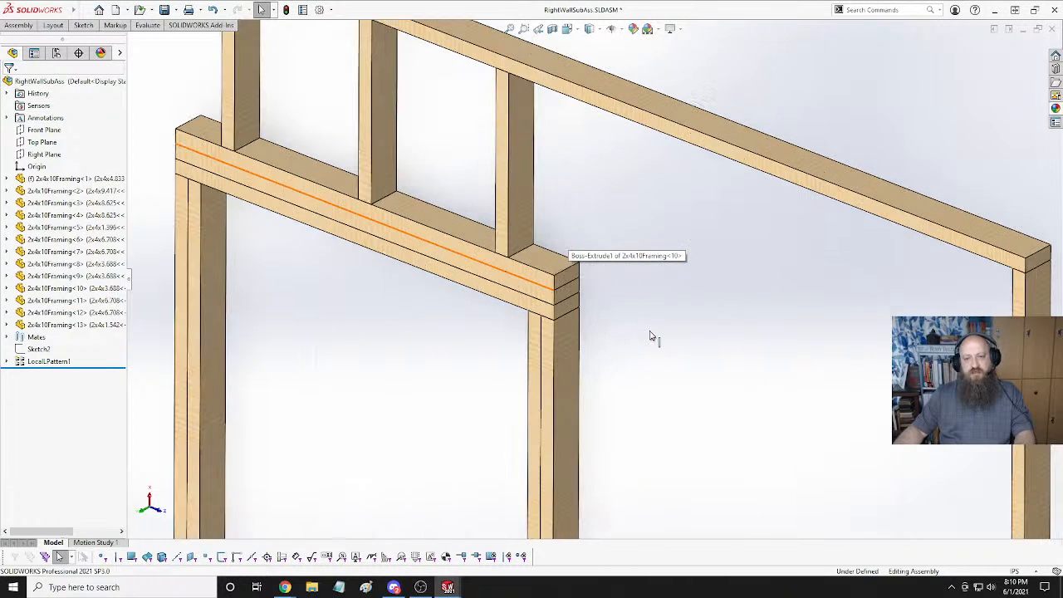
click(515, 246)
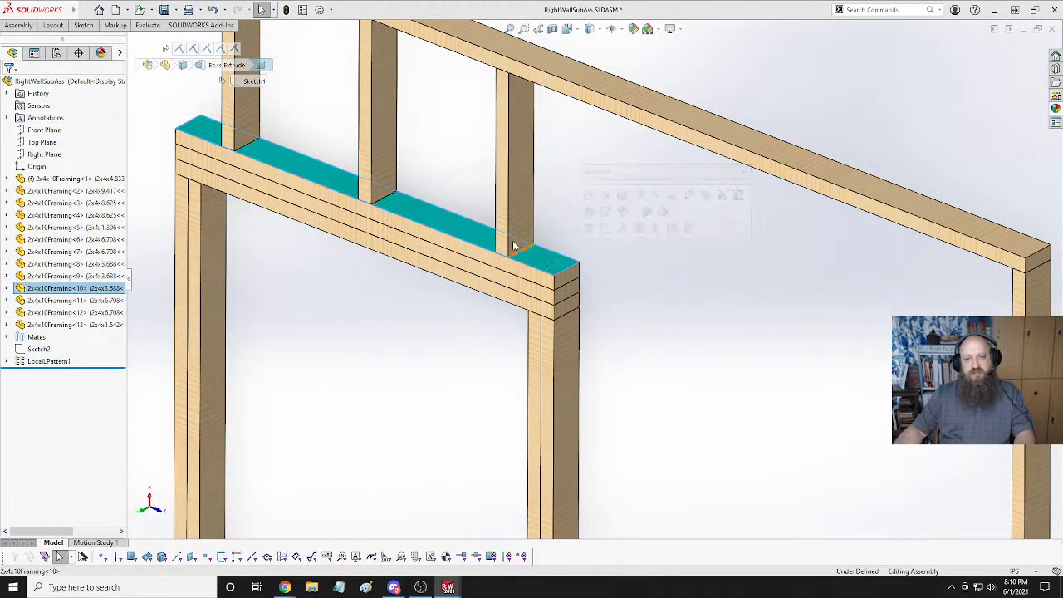
click(702, 256)
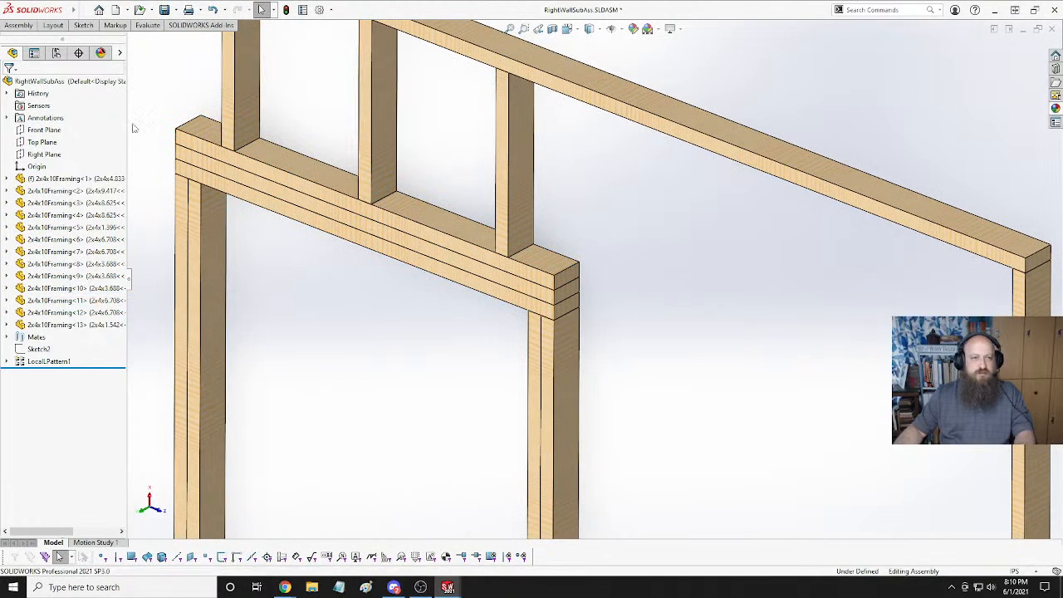
Measure the distance from the centre cripple stud's bottom corner to the near end corner of the header.
click(115, 25)
scroll(77, 41, down, 1)
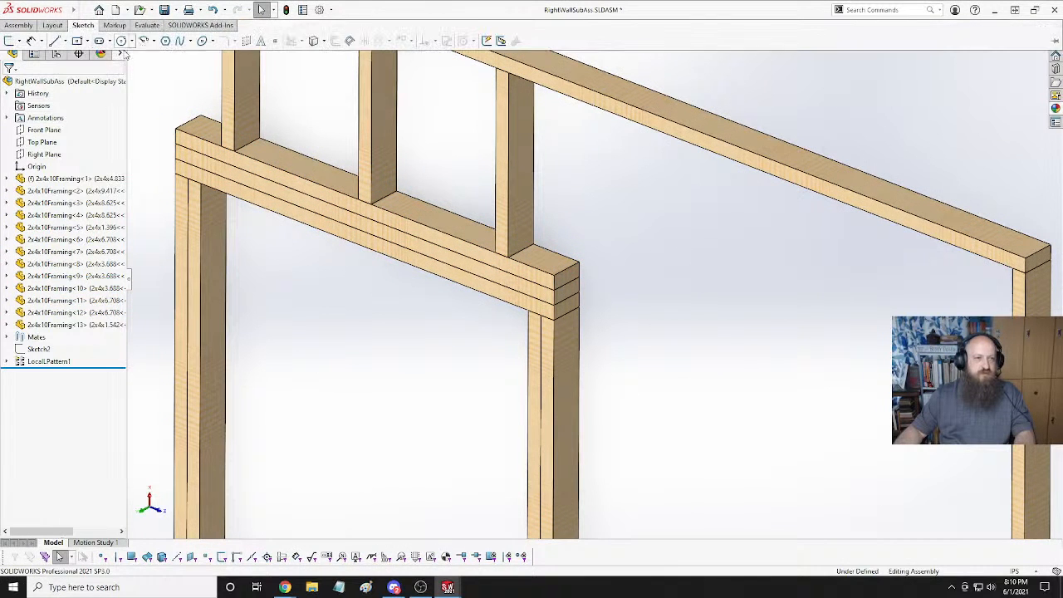
click(76, 46)
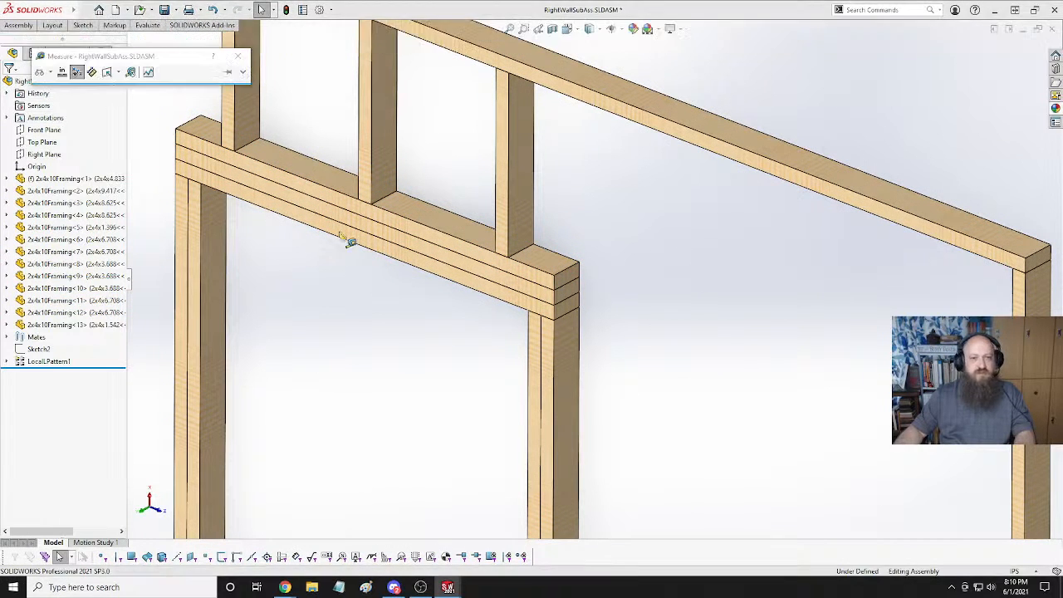
click(364, 201)
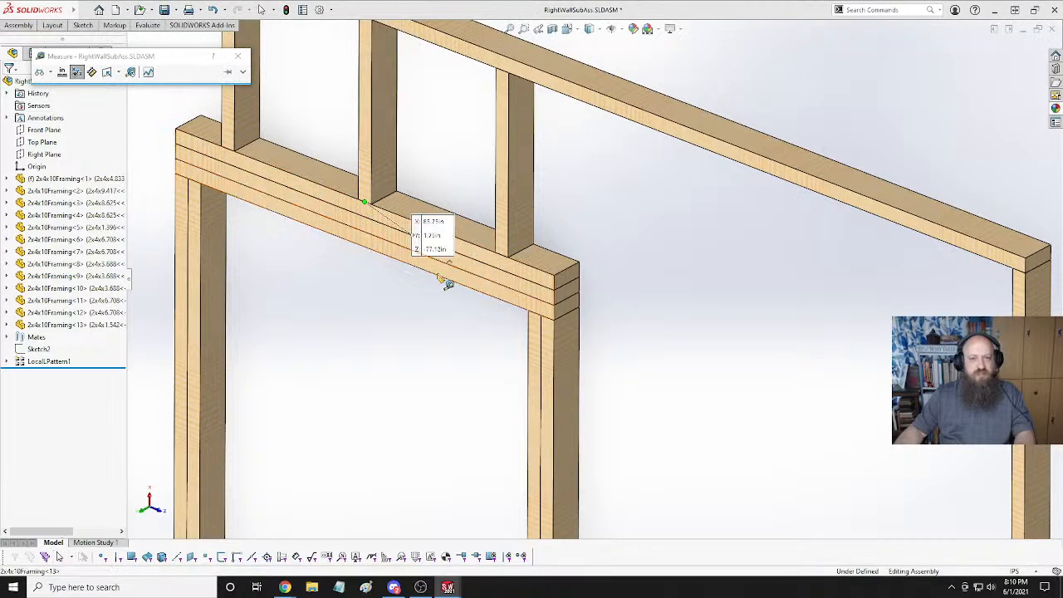
click(552, 271)
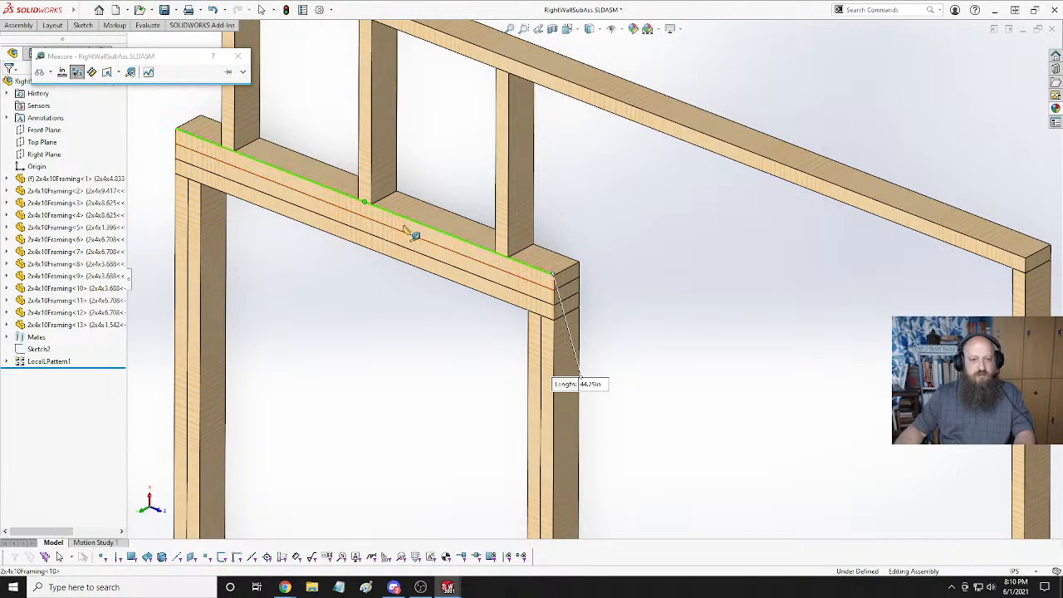
click(466, 242)
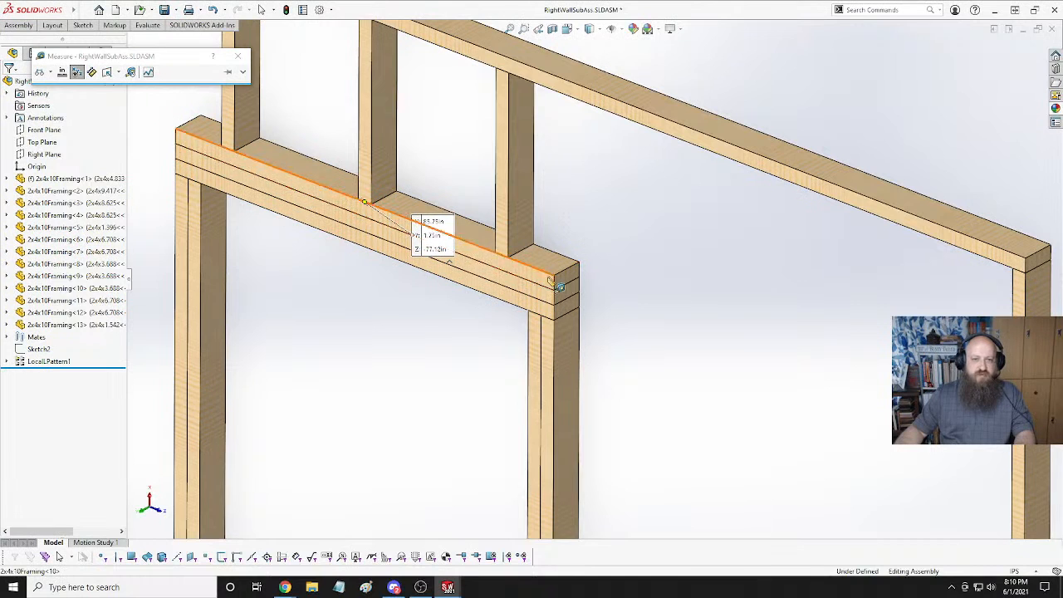
click(553, 275)
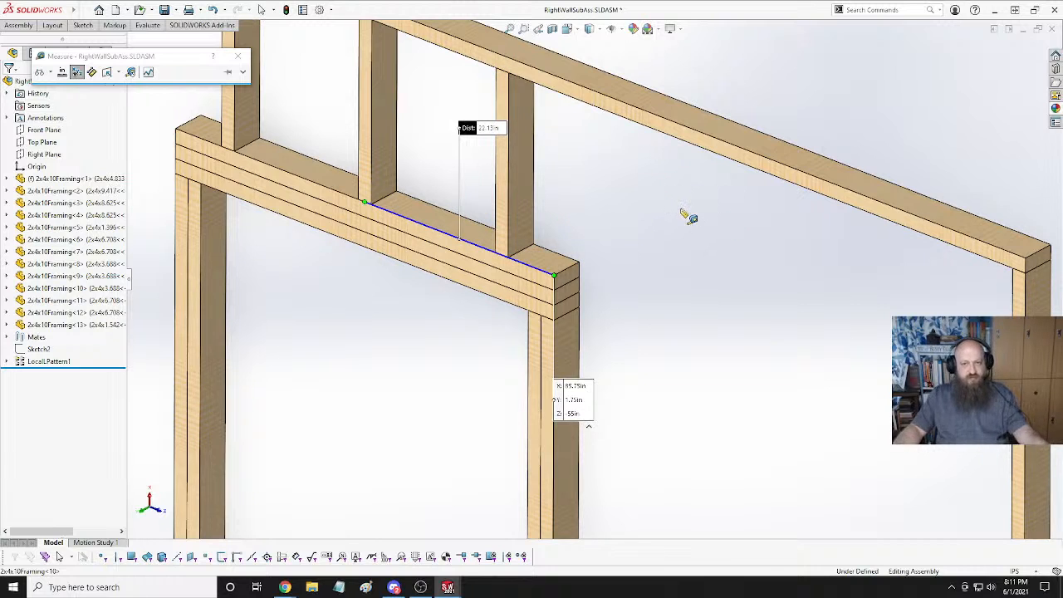
key(Escape)
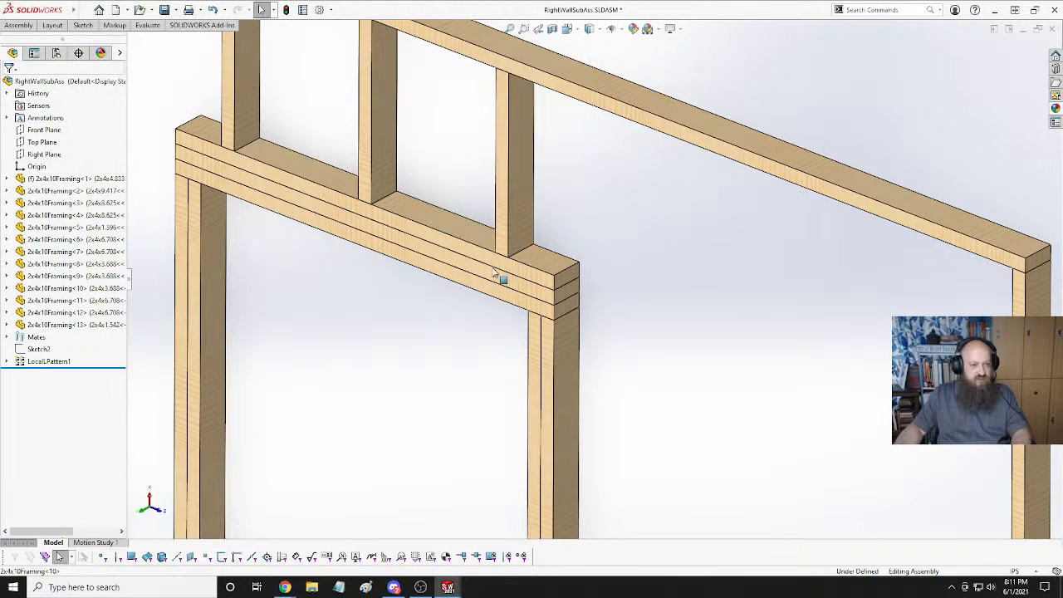
Edit the cripple stud linear pattern and set the Direction 1 spacing to 21.375 in.
right_click(46, 361)
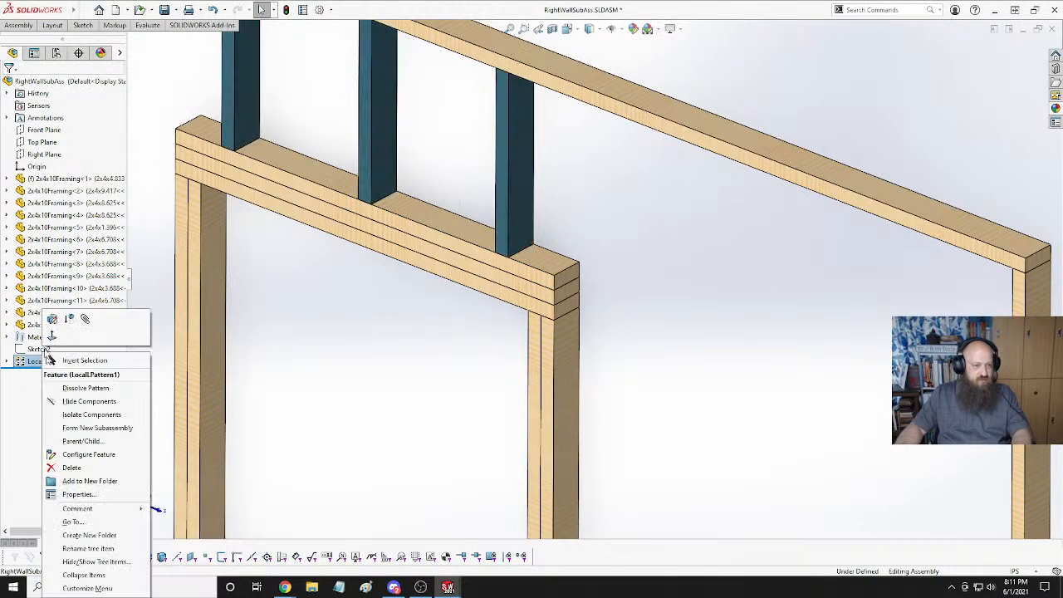
click(55, 324)
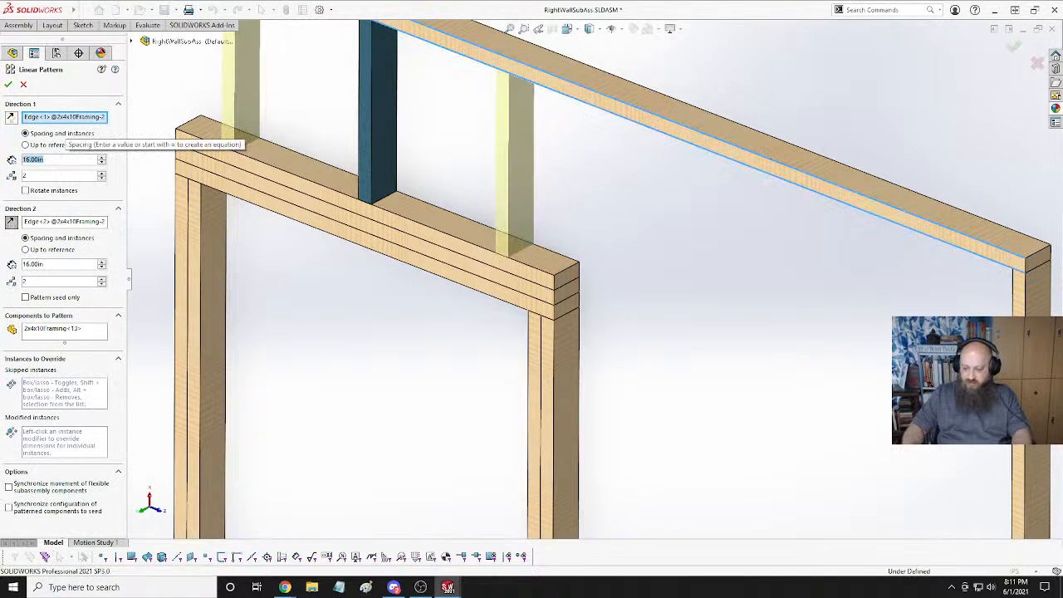
text(21.75)
key(Return)
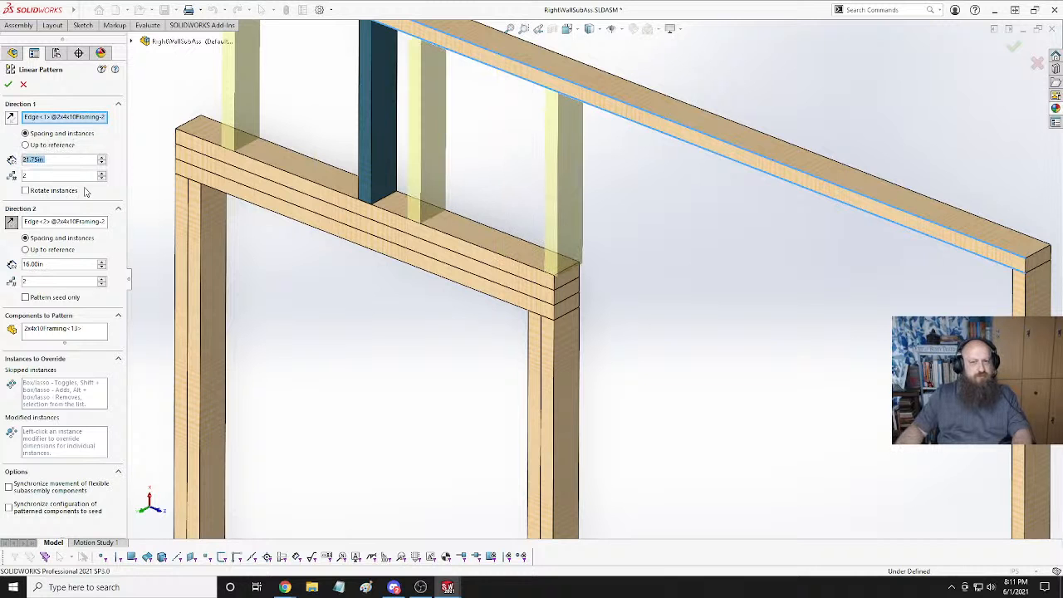
middle_drag(628, 277, 658, 273)
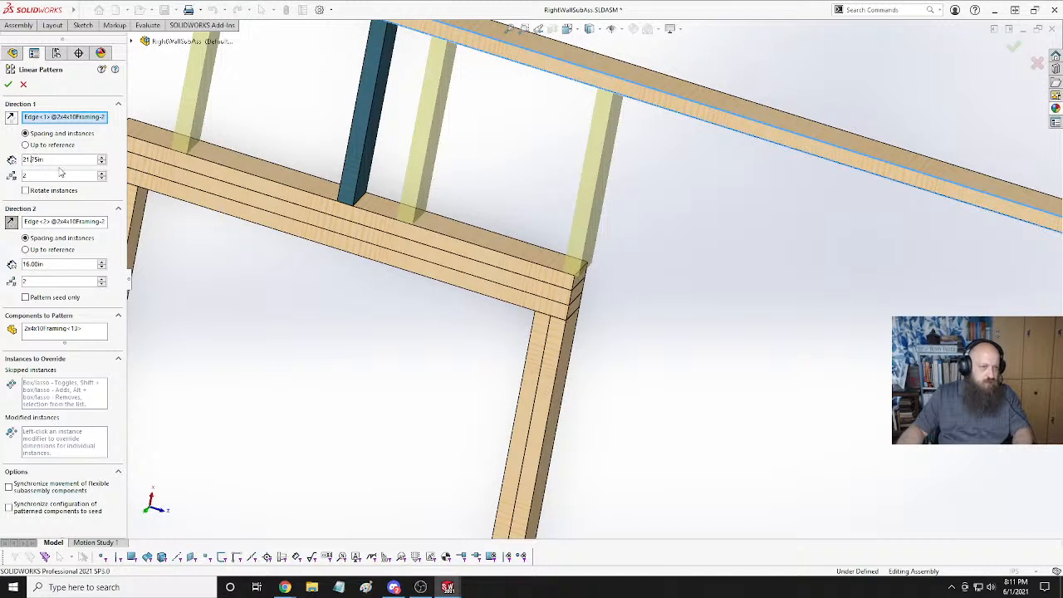
text(21.375)
key(Return)
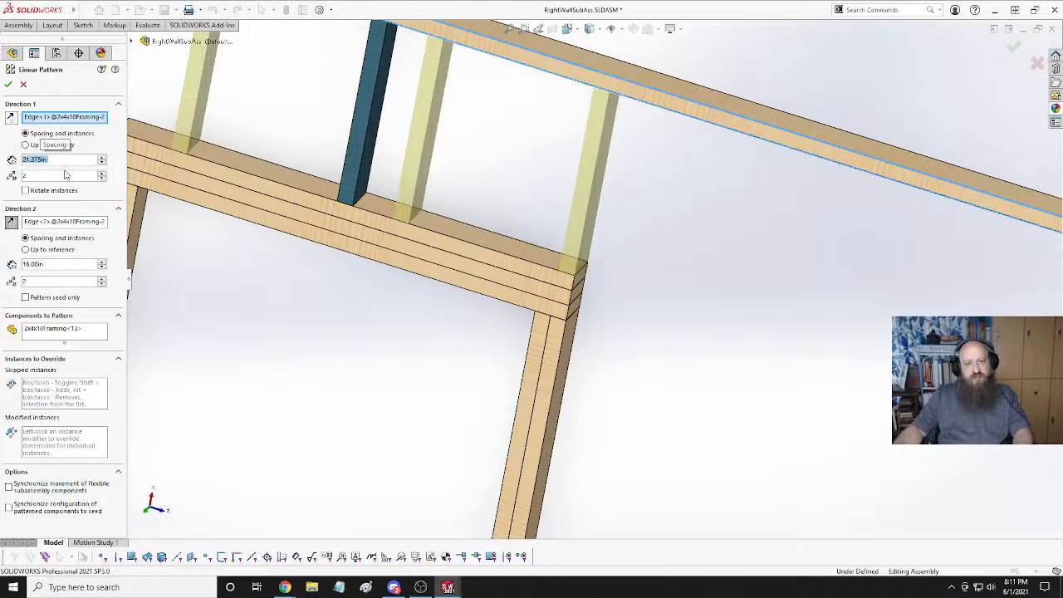
Set the Direction 2 spacing to 21.375 in and apply the edited cripple stud pattern.
middle_drag(499, 194, 531, 149)
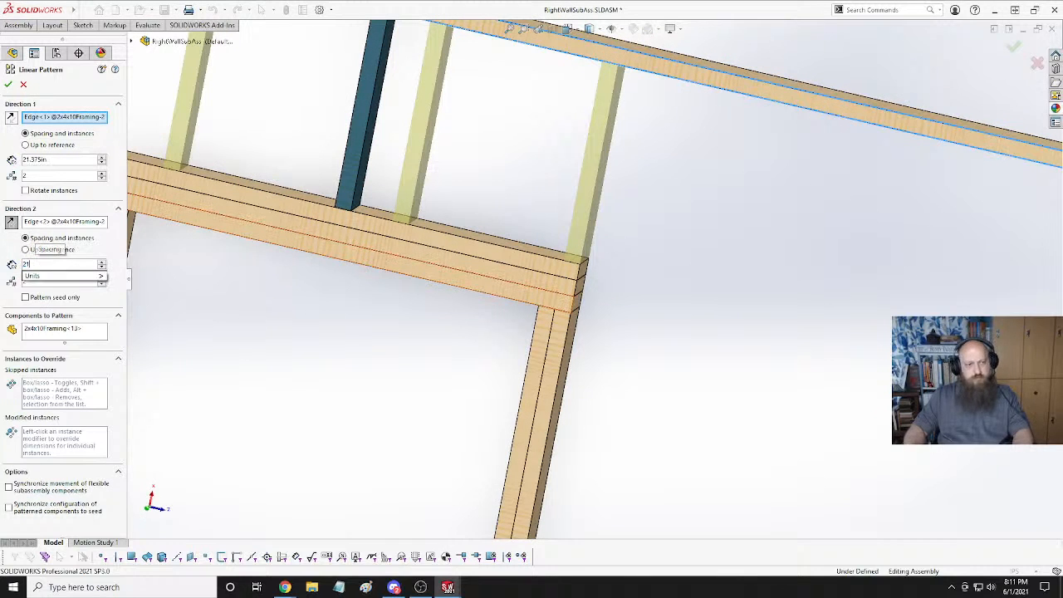
text(21.375)
key(Return)
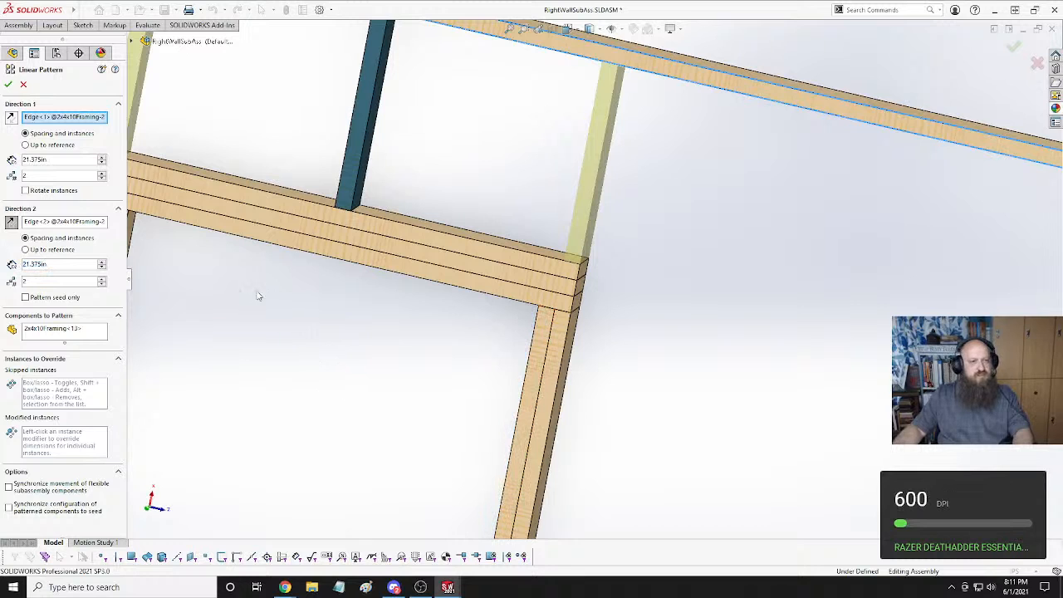
scroll(300, 316, up, 5)
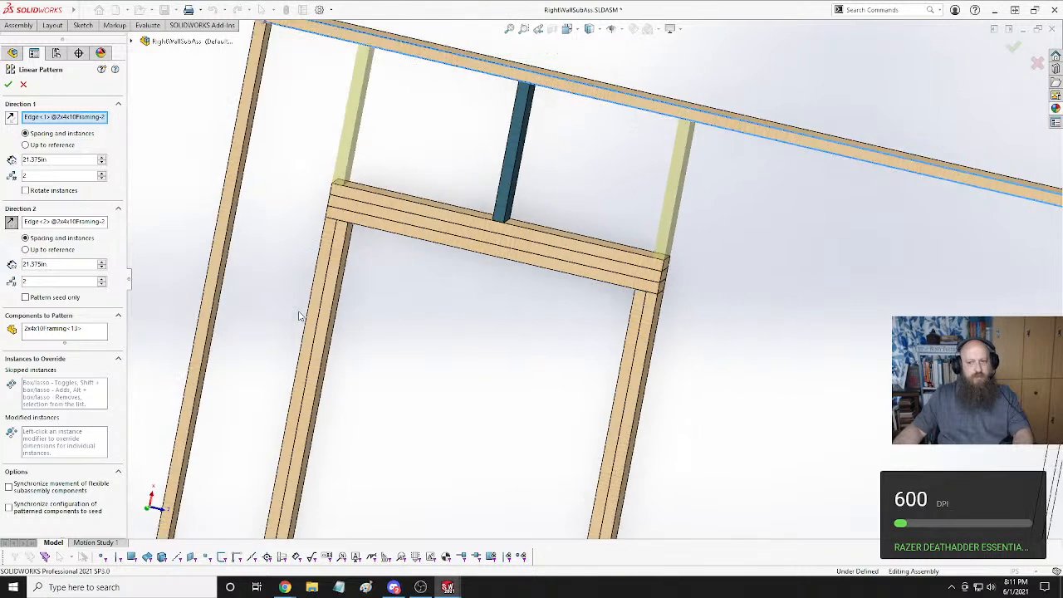
scroll(480, 220, down, 2)
middle_drag(479, 220, 451, 205)
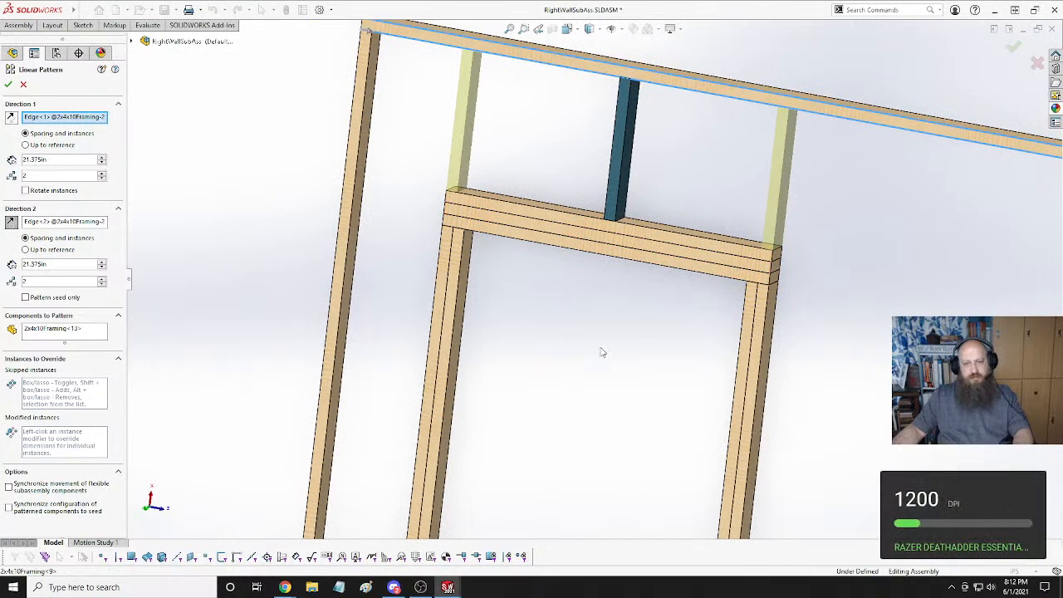
middle_drag(603, 352, 612, 327)
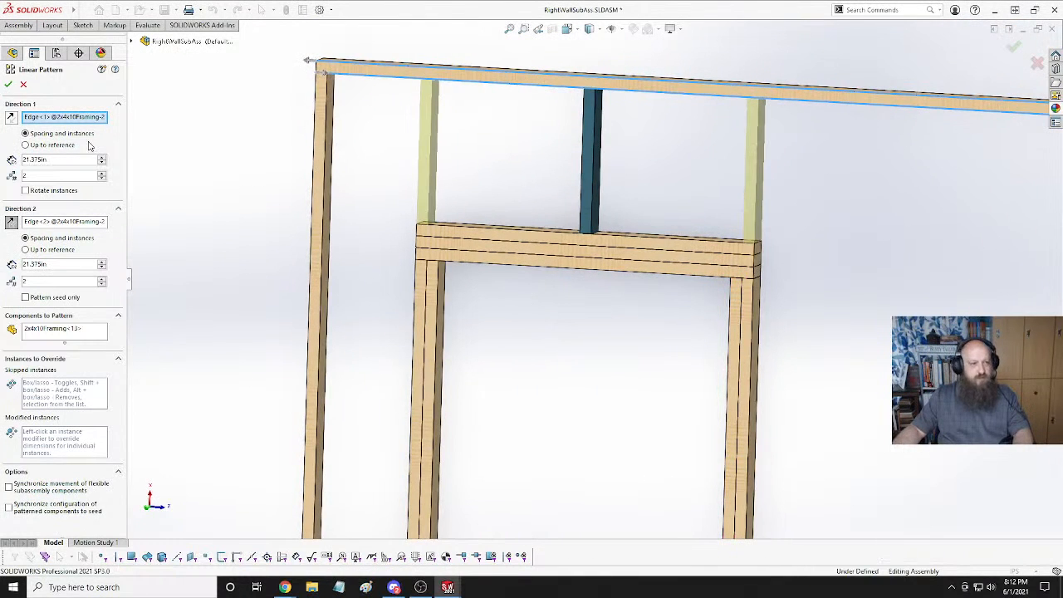
click(8, 85)
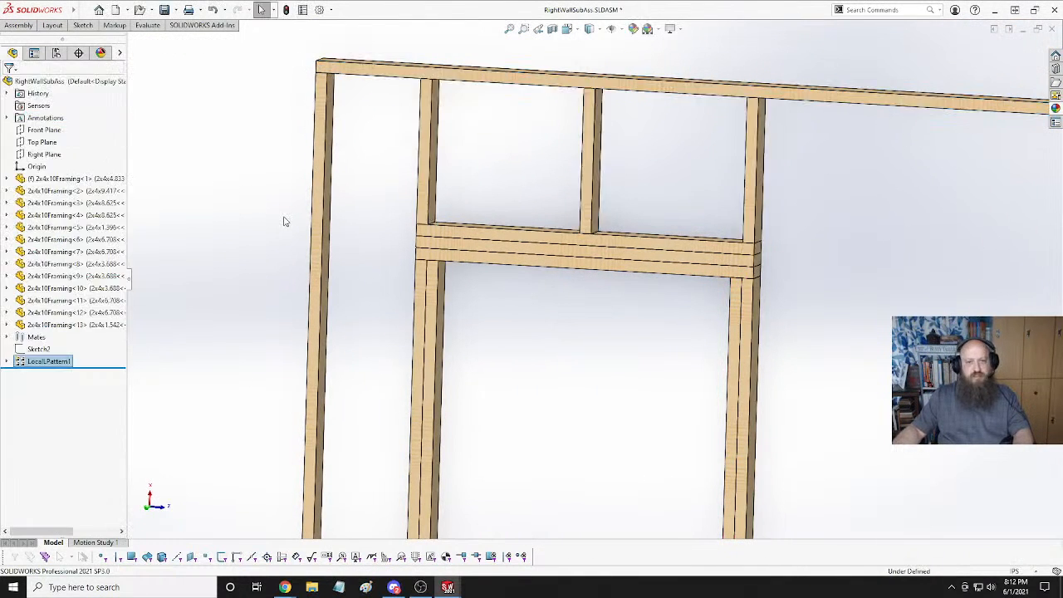
Examine the whole wall frame, including the respaced cripple studs and the open bay beside the door opening.
scroll(568, 327, up, 5)
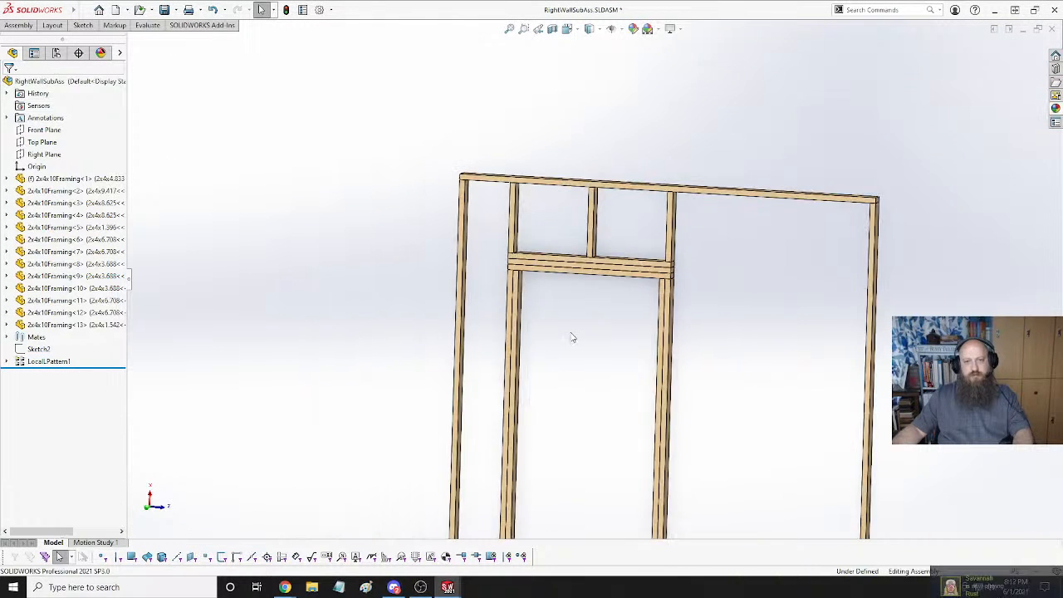
middle_drag(570, 335, 662, 345)
scroll(666, 342, up, 6)
scroll(732, 385, down, 5)
middle_drag(732, 384, 651, 304)
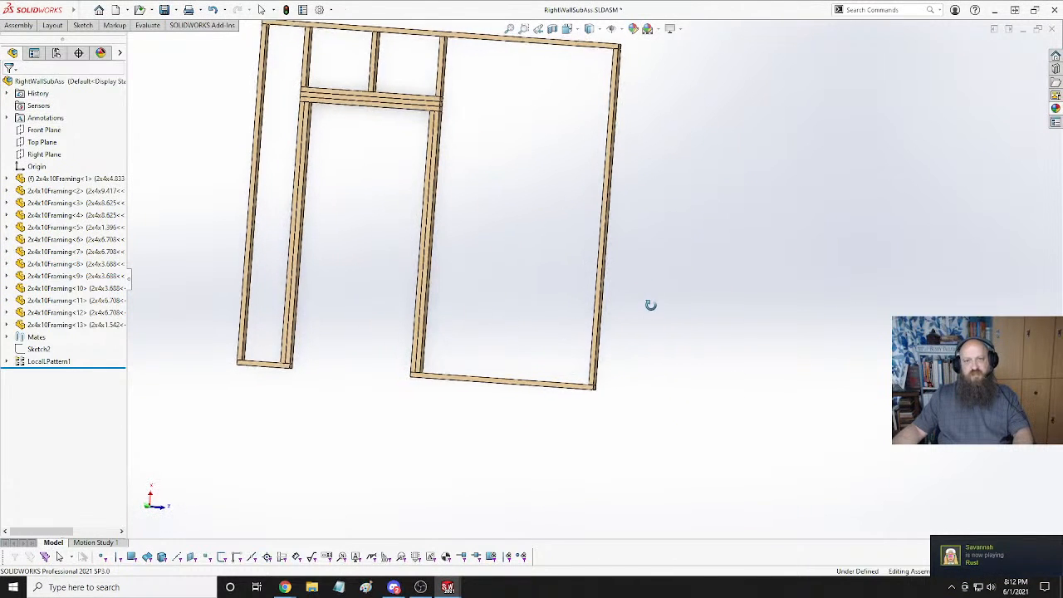
scroll(570, 152, up, 3)
scroll(570, 152, down, 3)
middle_drag(548, 240, 636, 285)
Measure the clear distance between the door-side stud and the wall's end stud across the wide open bay.
click(449, 230)
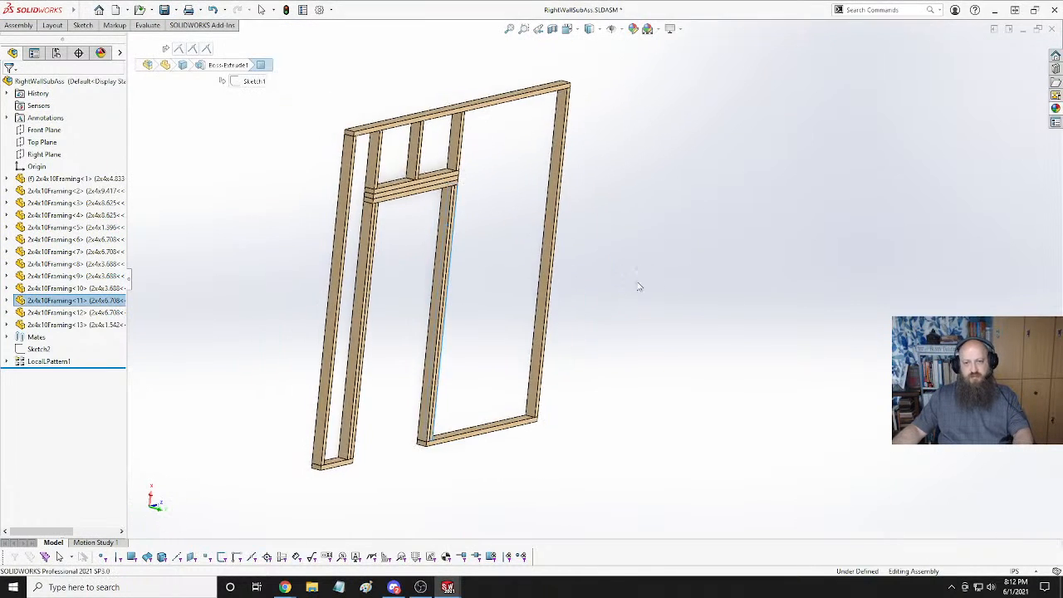
ctrl+click(551, 228)
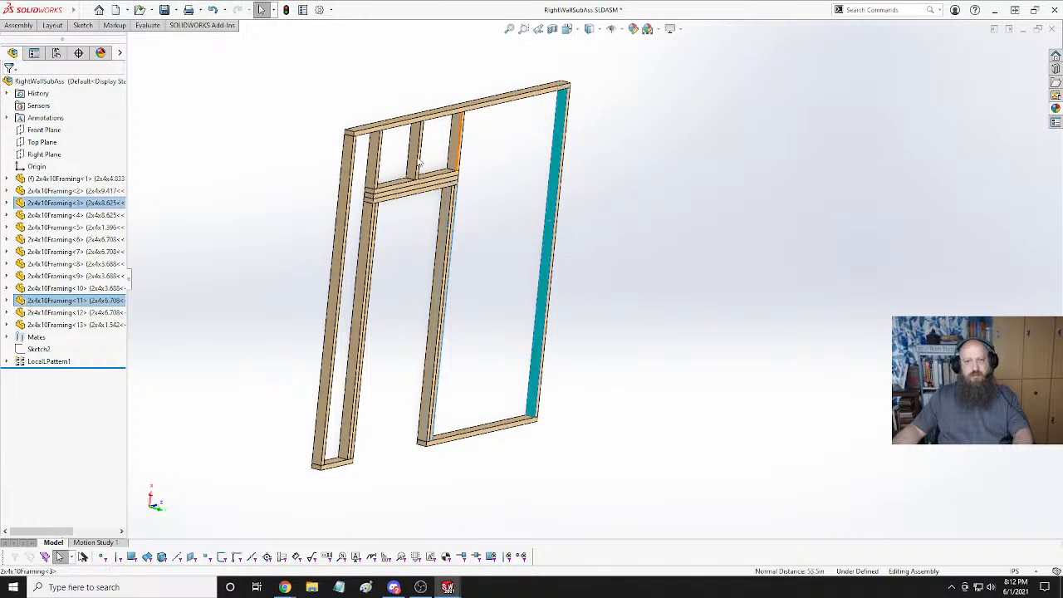
click(82, 10)
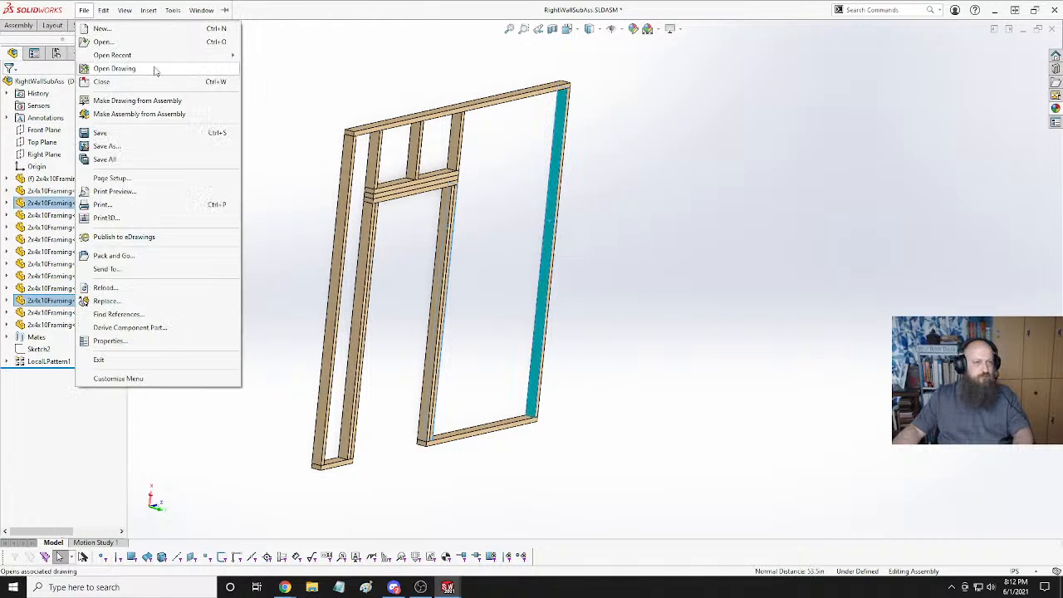
click(325, 56)
click(147, 25)
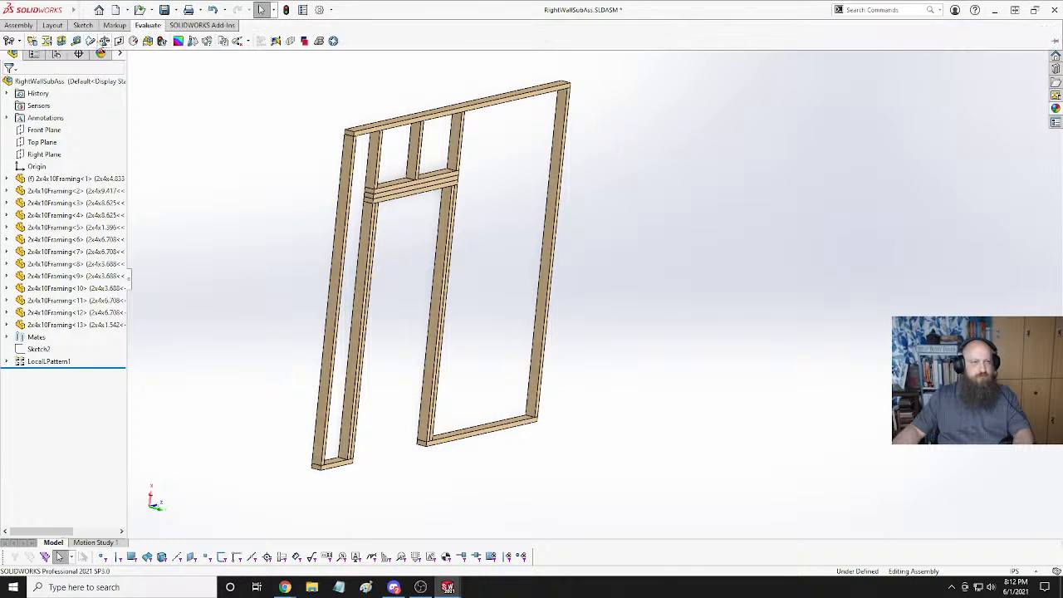
click(133, 41)
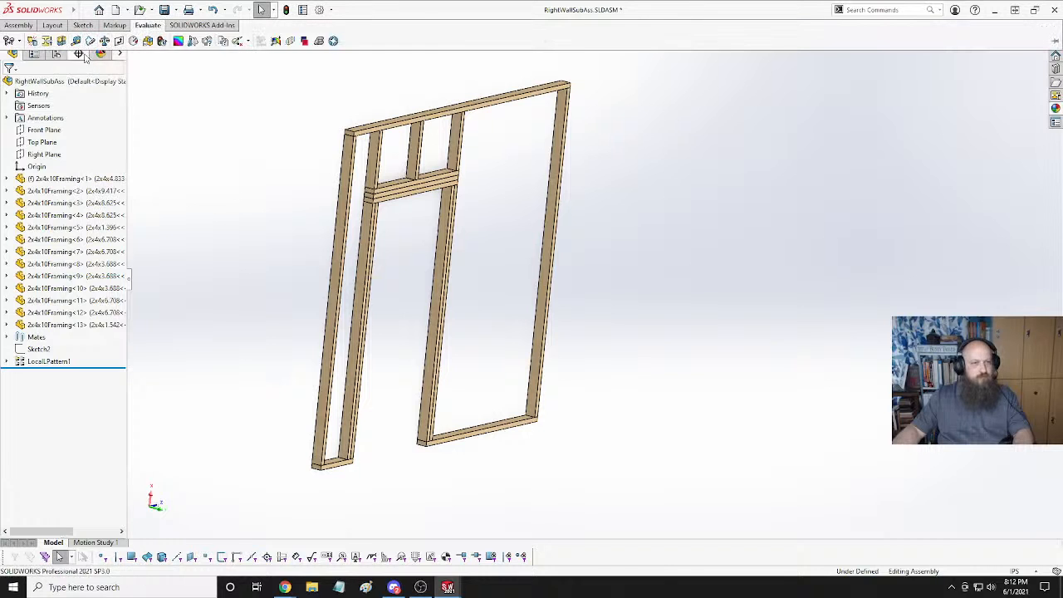
click(565, 191)
middle_drag(612, 261, 458, 230)
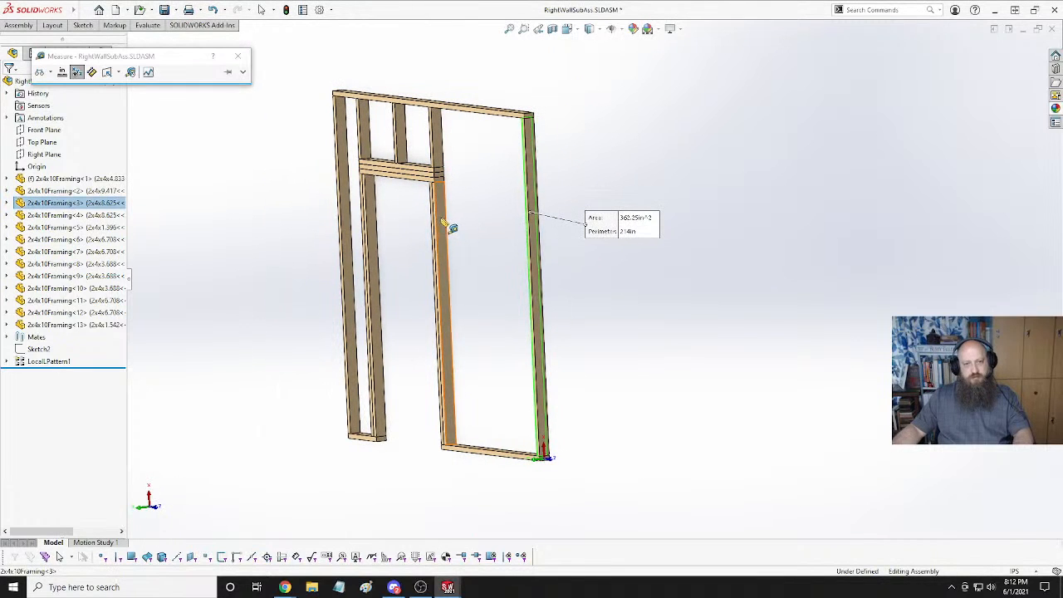
click(446, 223)
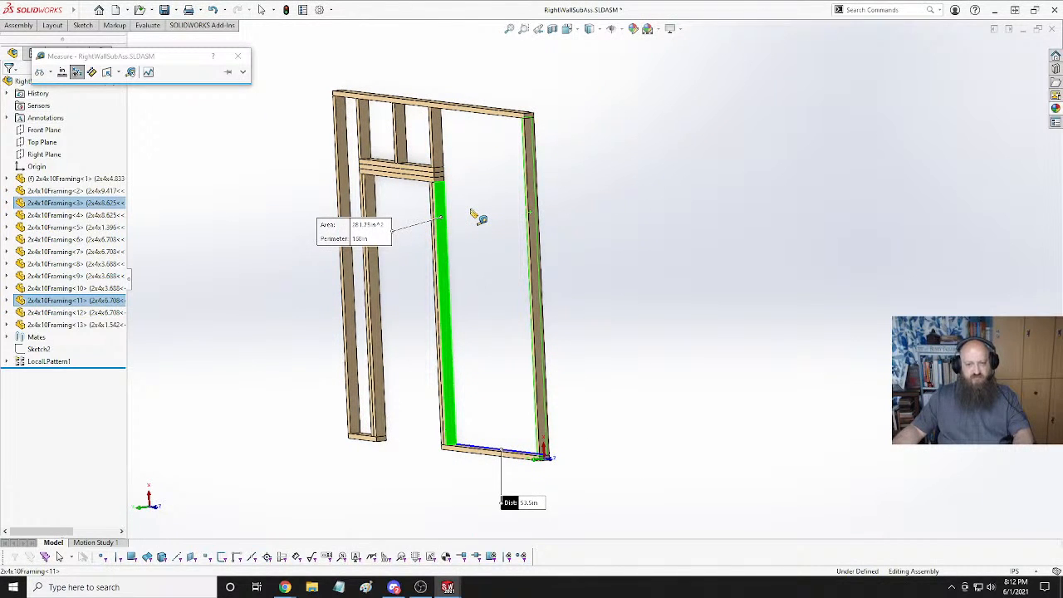
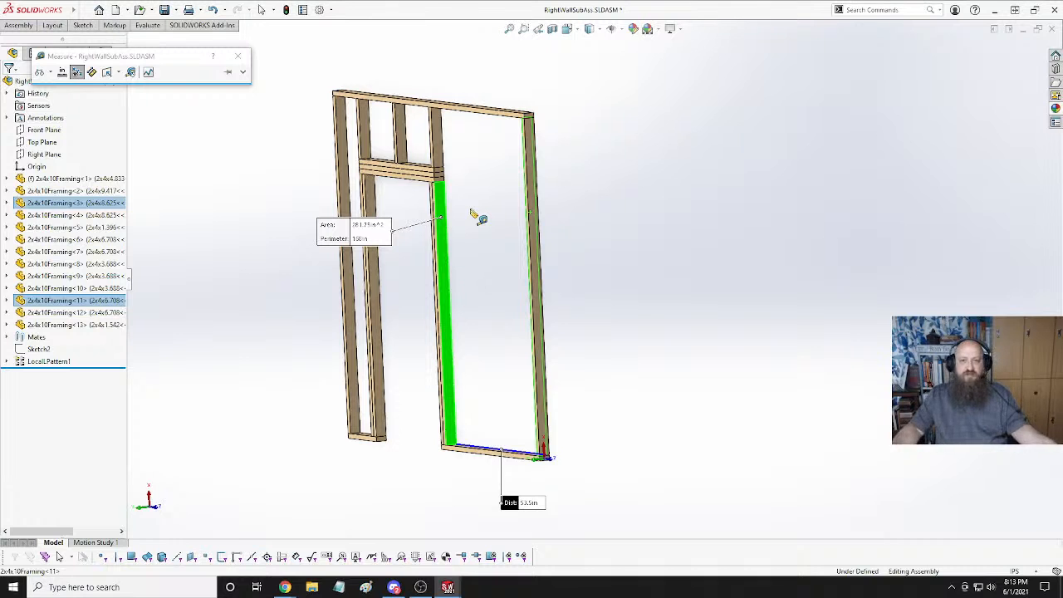
click(692, 295)
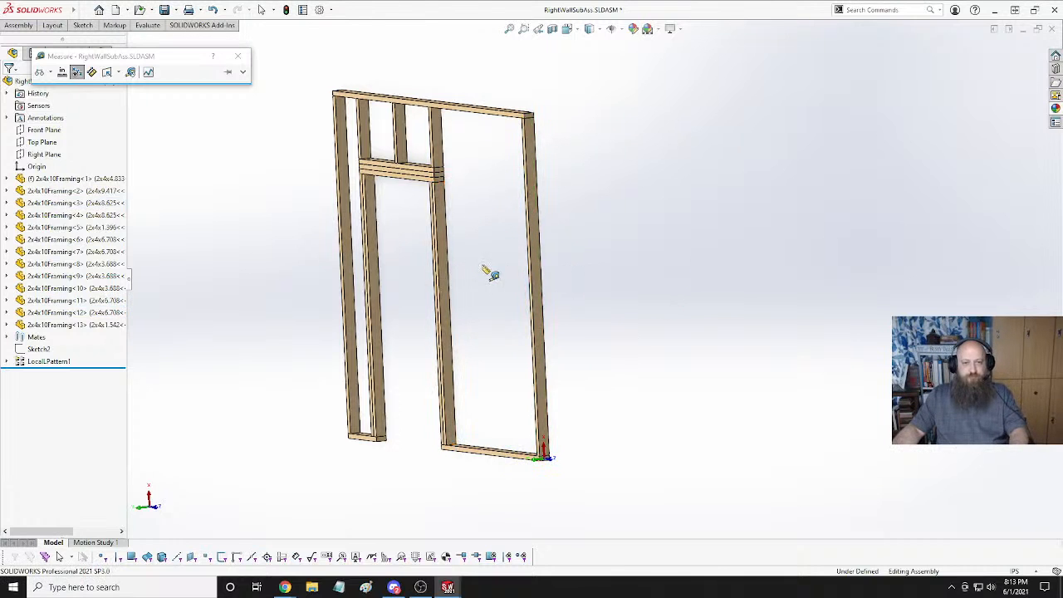
middle_drag(490, 273, 591, 263)
key(Escape)
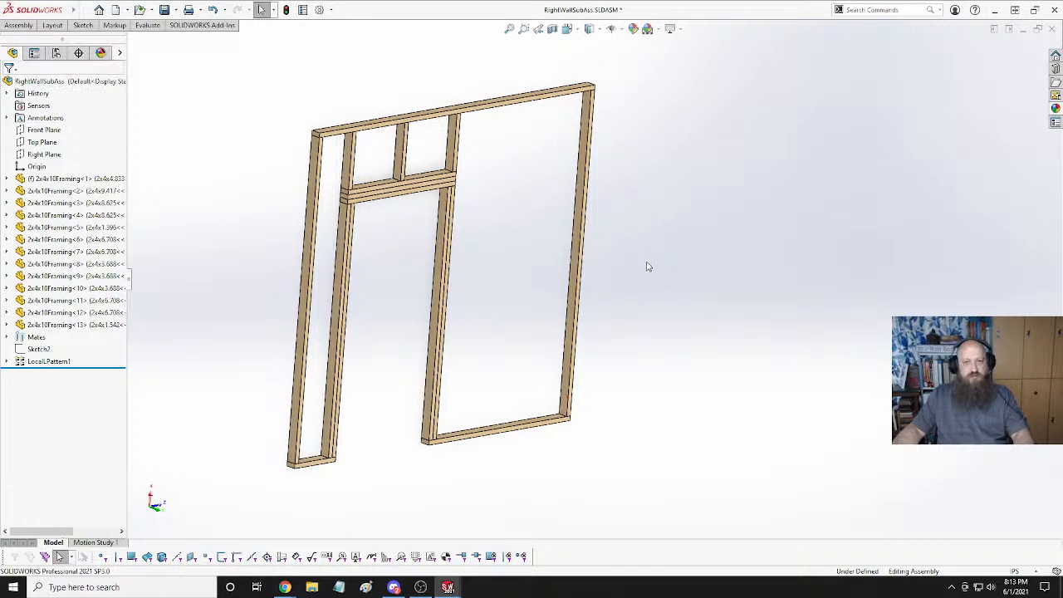
Copy the wall's full-height end stud and the shorter door-side stud, placing both copies loose near the open bay.
ctrl+drag(576, 250, 503, 311)
middle_drag(530, 309, 420, 326)
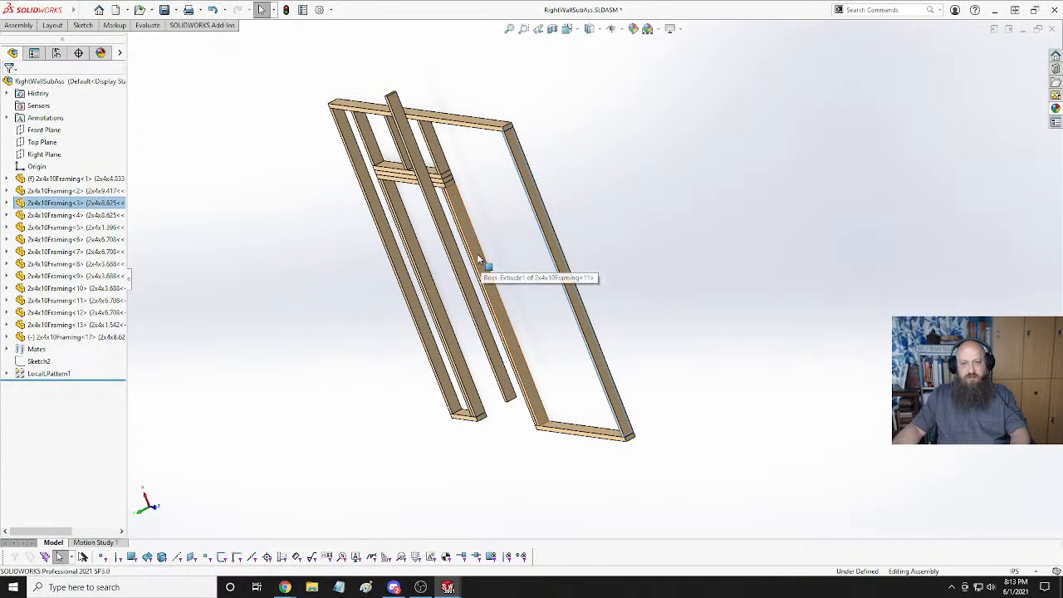
ctrl+drag(479, 265, 558, 308)
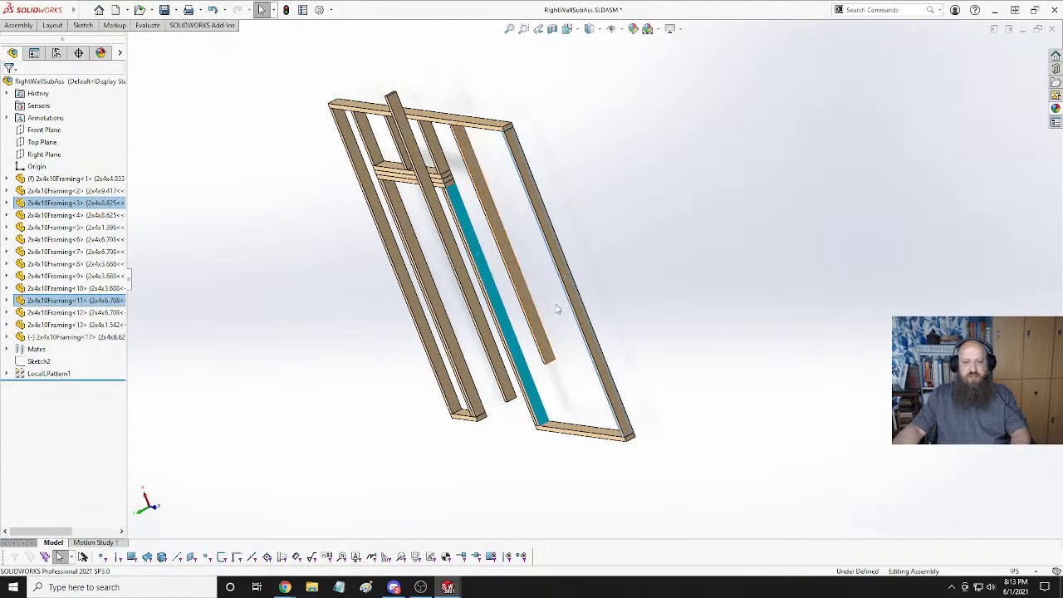
middle_drag(558, 308, 536, 342)
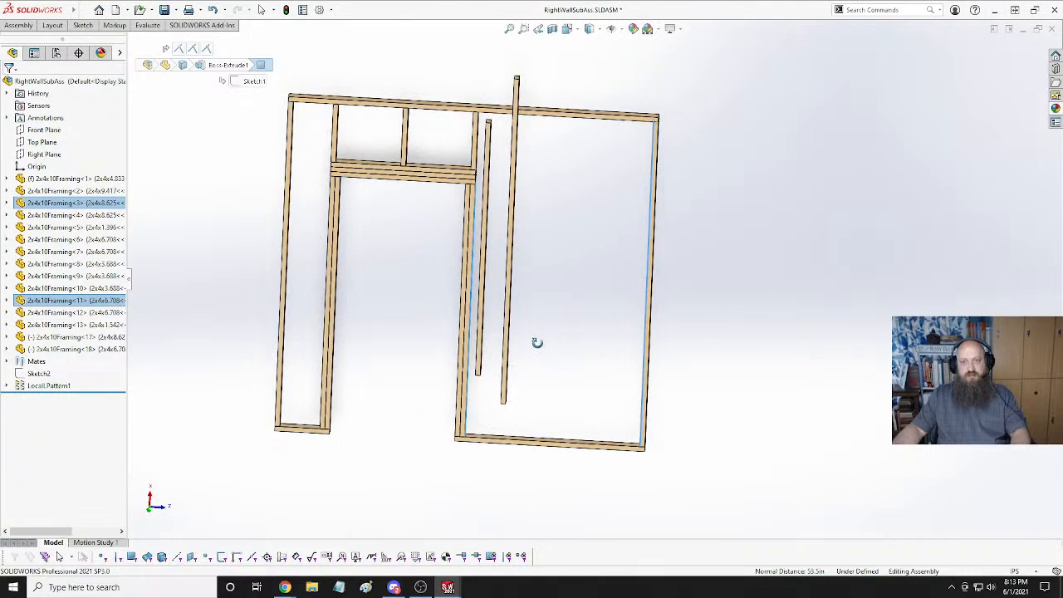
scroll(609, 362, down, 4)
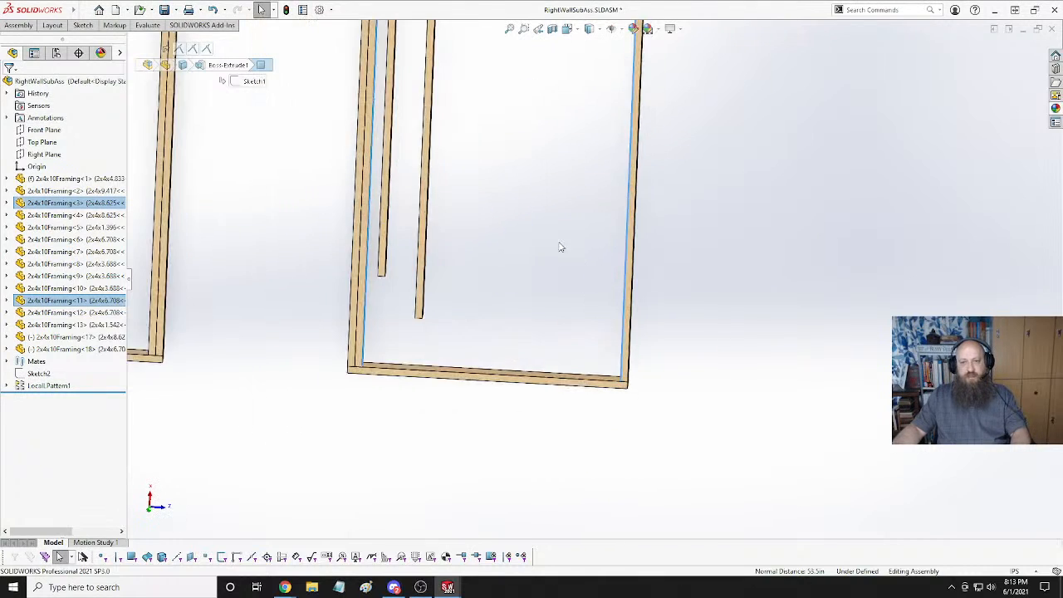
middle_drag(560, 247, 669, 257)
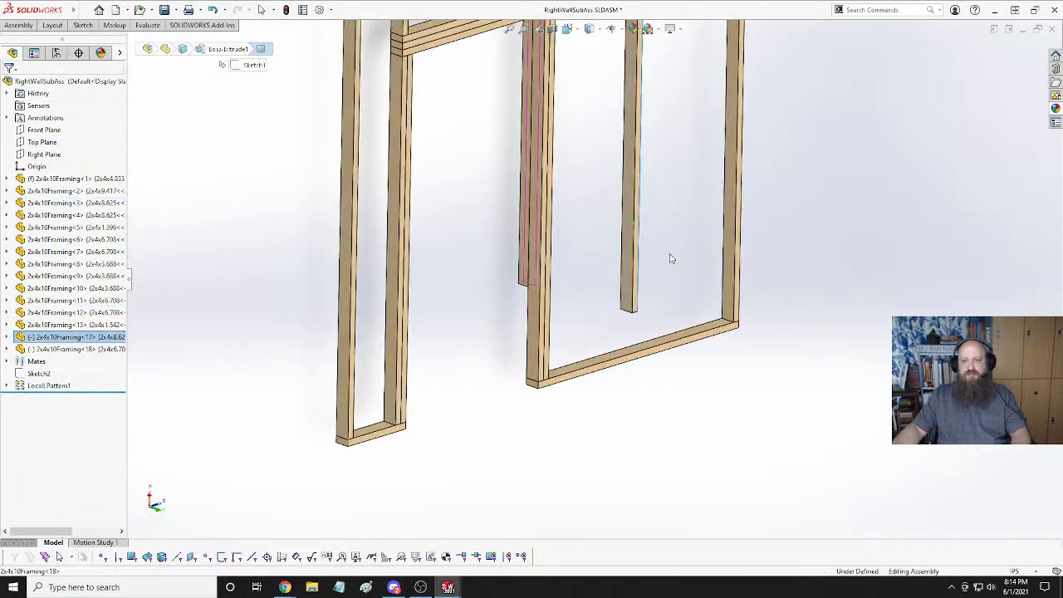
Add a 16 in distance mate between the full-height stud copy and the wall's end stud.
click(733, 210)
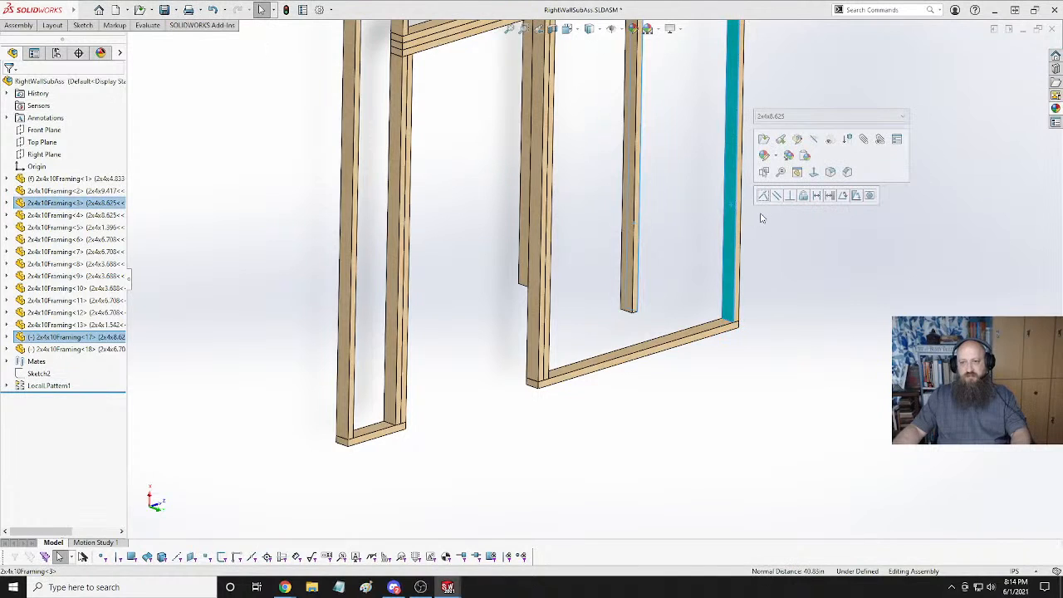
click(817, 195)
text(16)
key(Return)
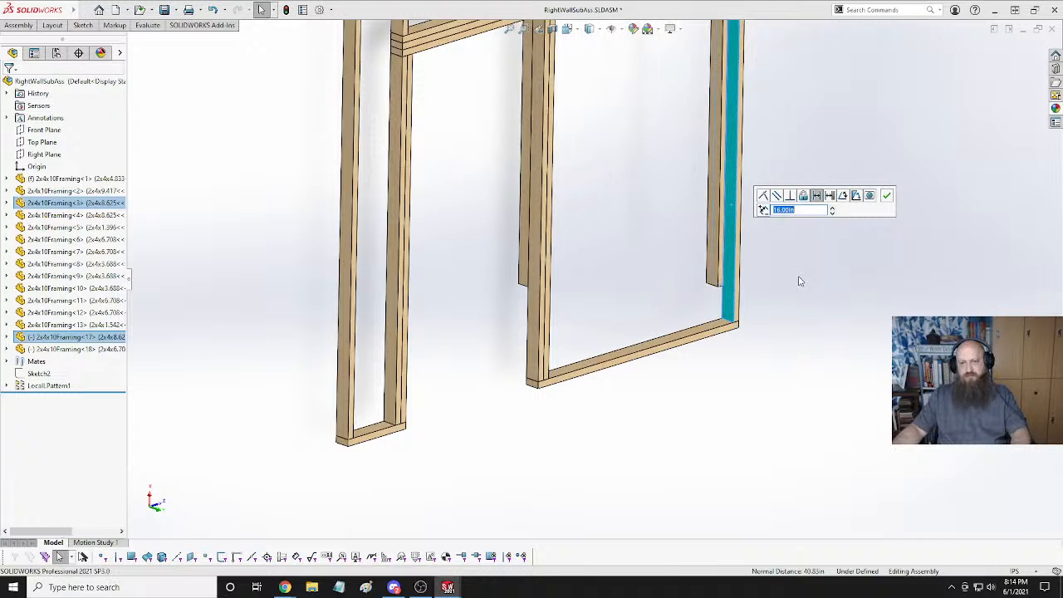
click(838, 299)
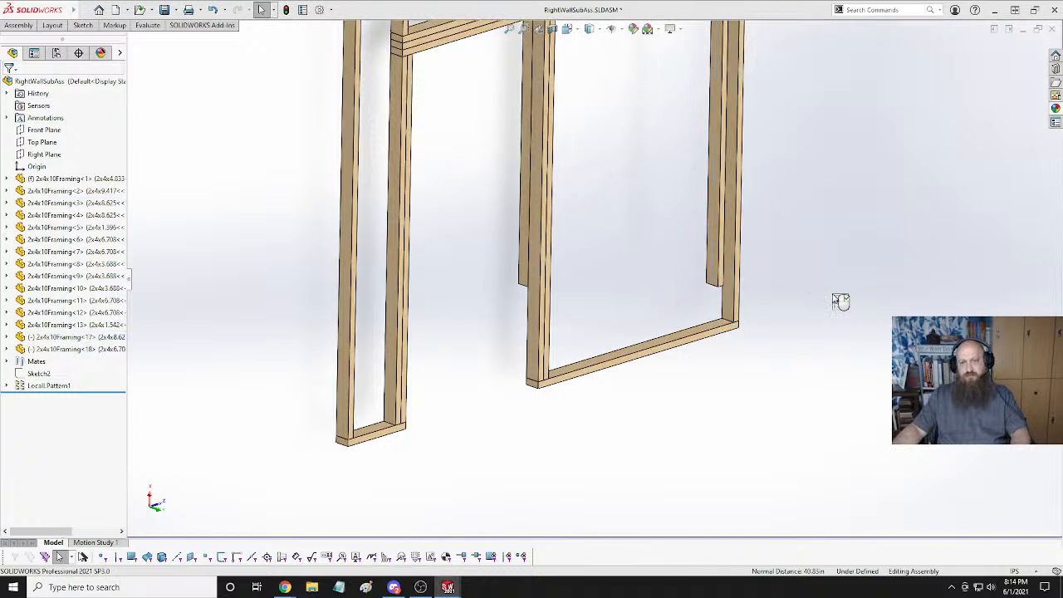
middle_drag(736, 266, 755, 192)
scroll(743, 198, up, 3)
scroll(664, 245, down, 5)
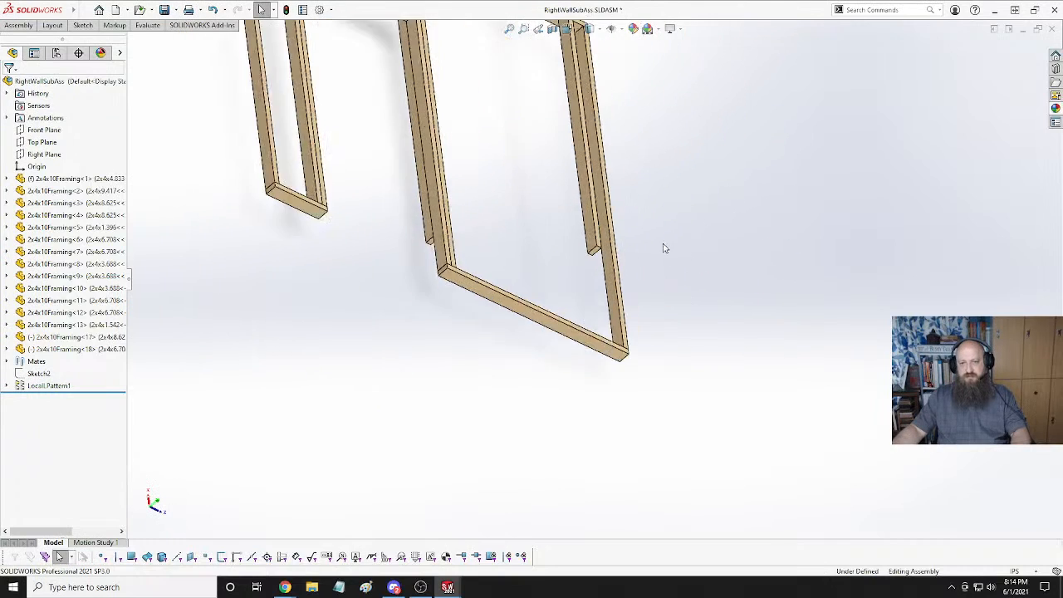
click(581, 247)
scroll(720, 275, up, 3)
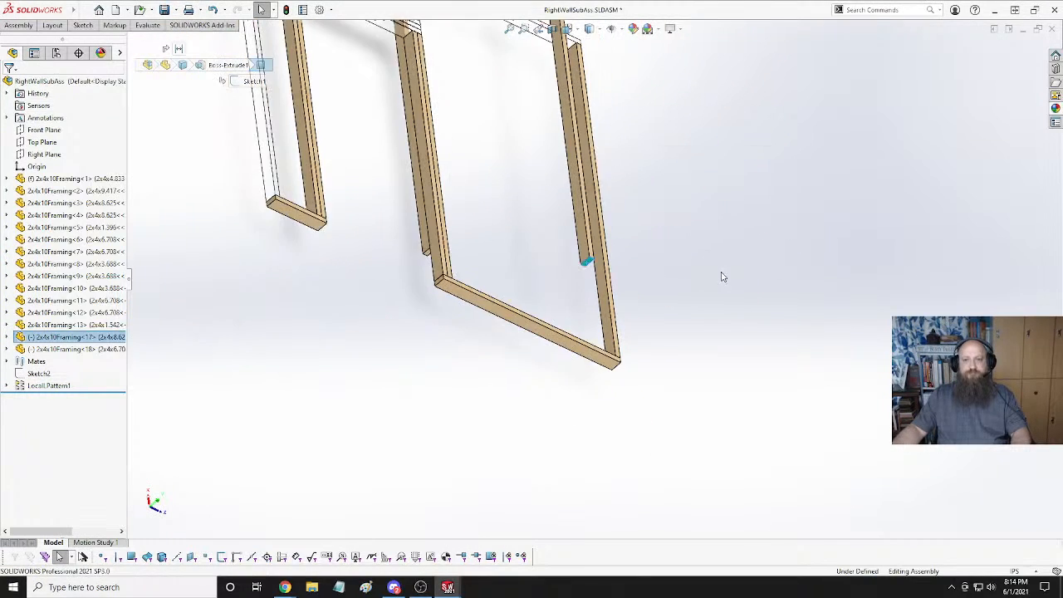
middle_drag(720, 275, 656, 405)
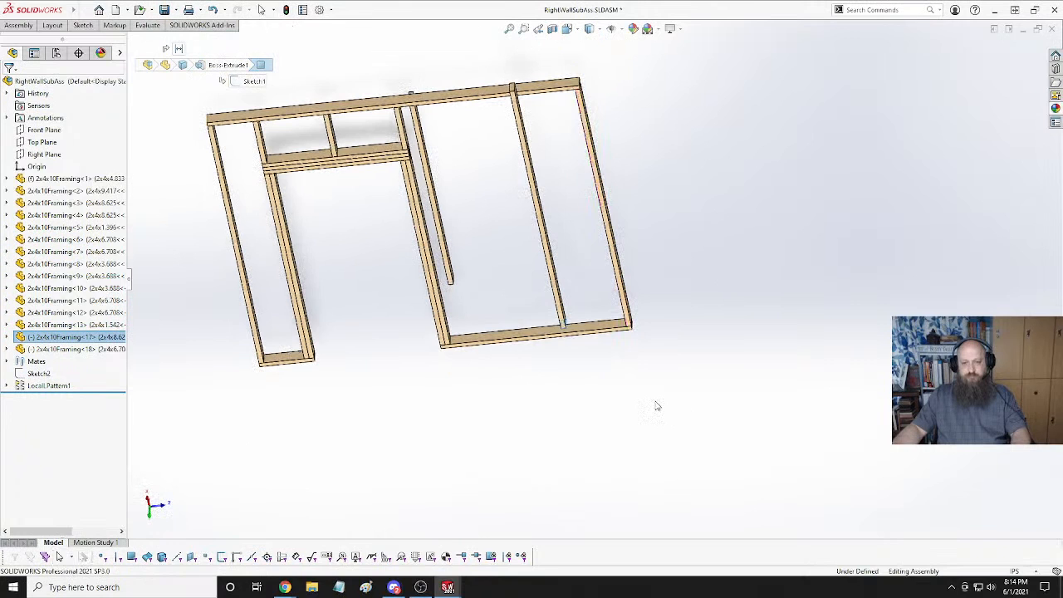
click(595, 330)
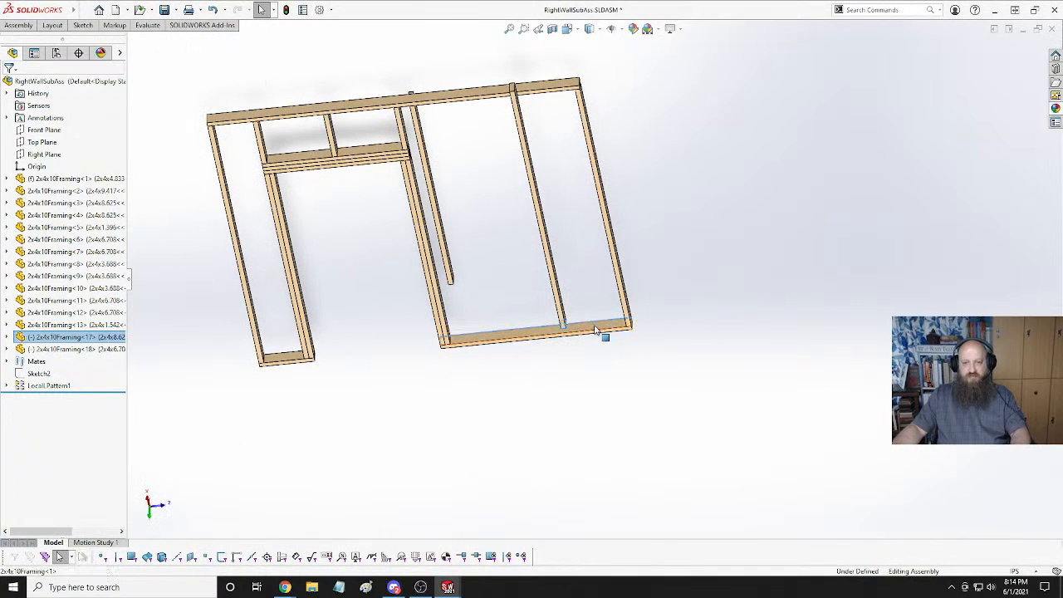
ctrl+click(600, 335)
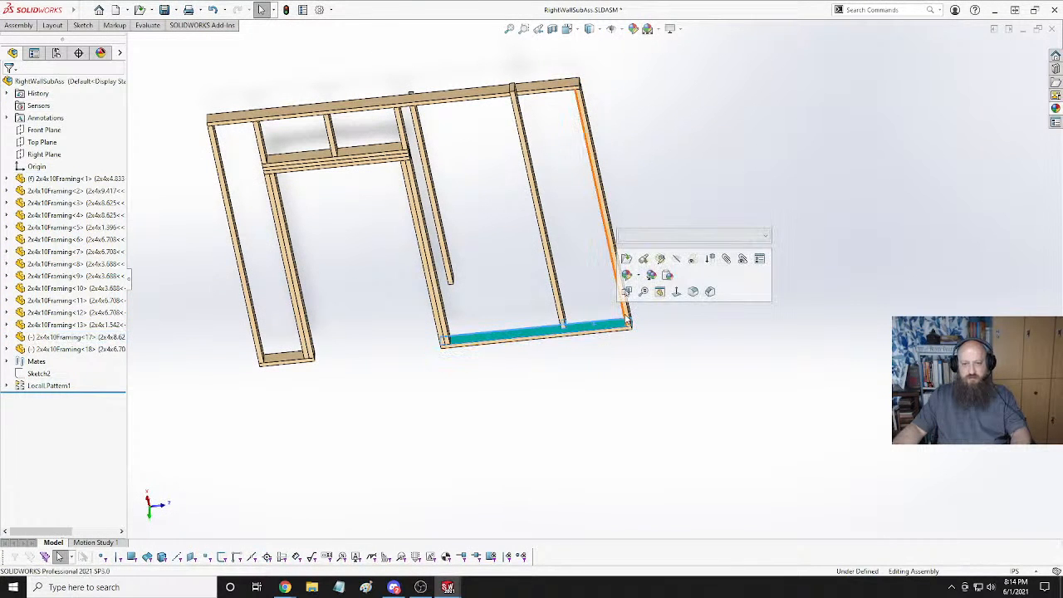
key(Escape)
click(598, 327)
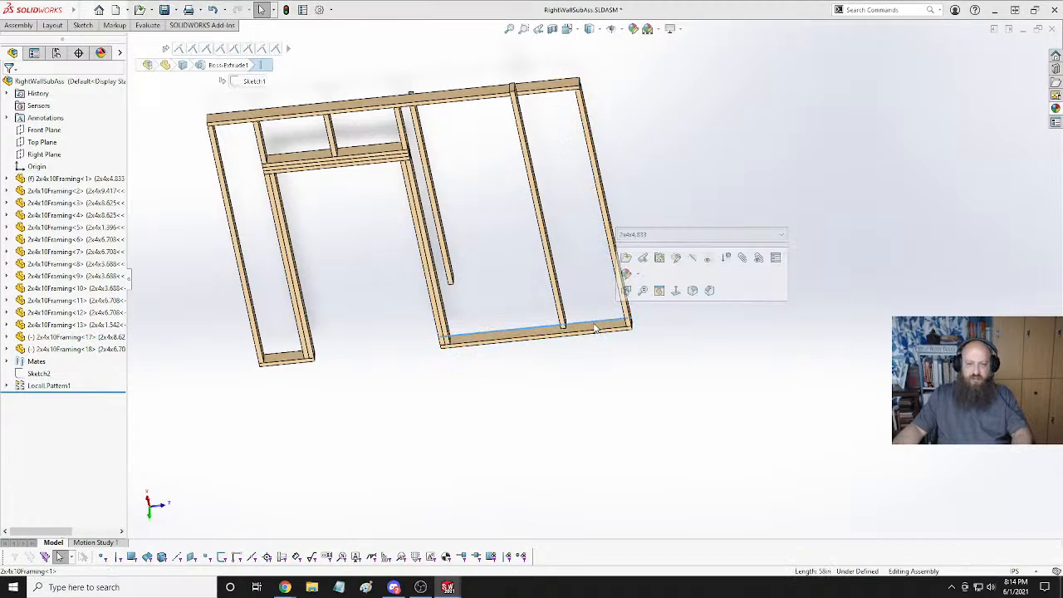
click(700, 387)
Mate the full-height stud copy's bottom end coincident with the top face of the wide bay's bottom plate.
click(596, 333)
middle_drag(596, 332, 579, 133)
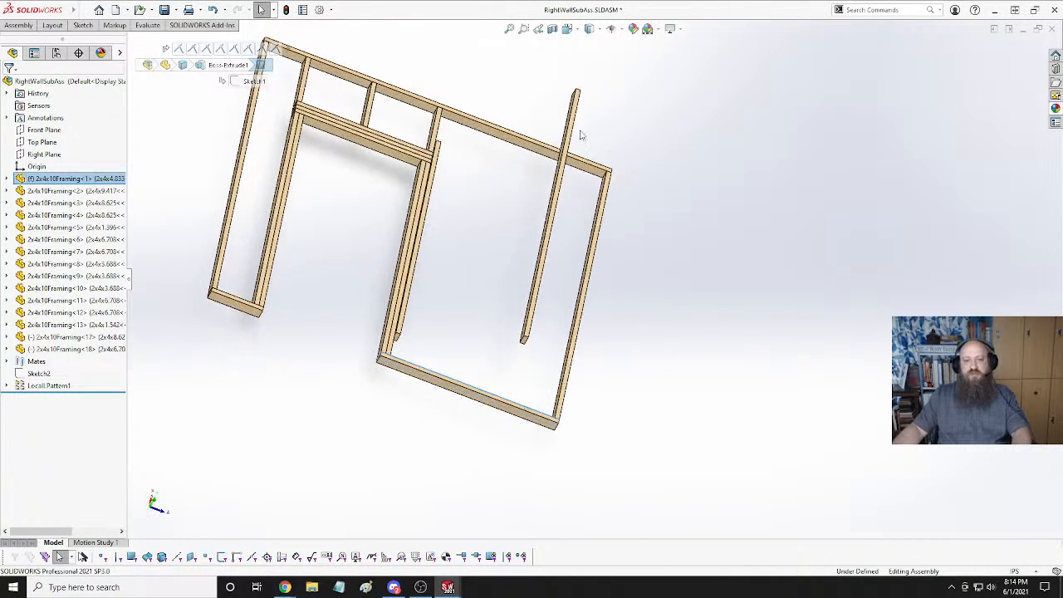
scroll(523, 339, up, 4)
scroll(553, 330, down, 2)
scroll(589, 296, down, 5)
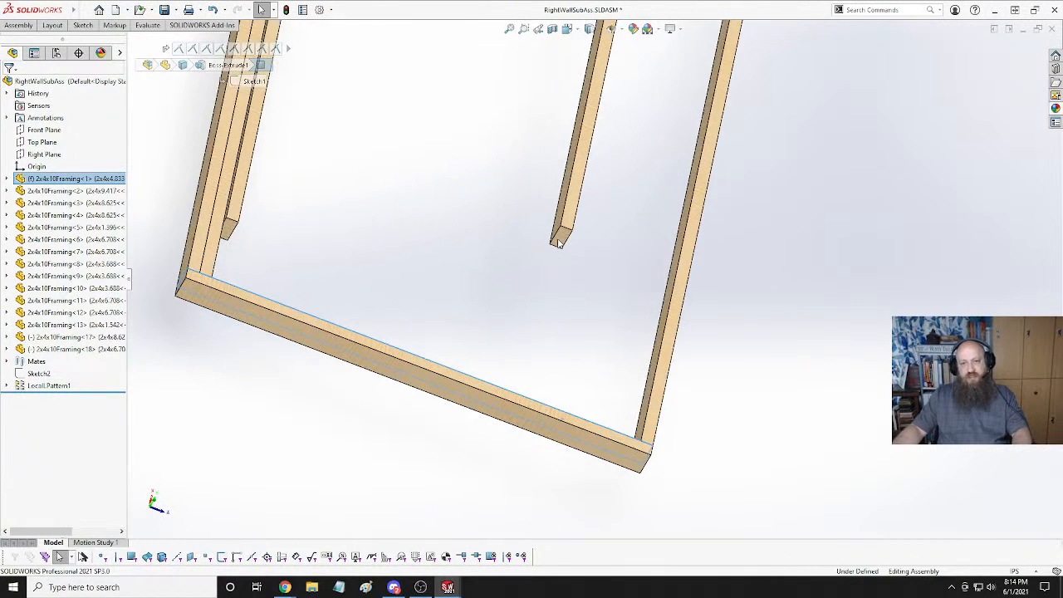
click(559, 242)
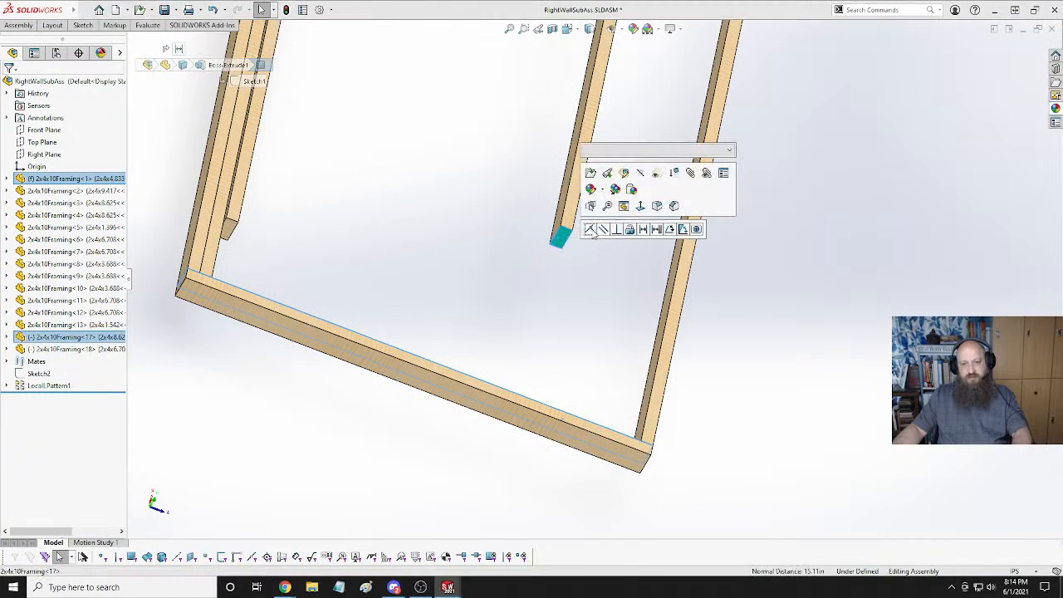
click(592, 281)
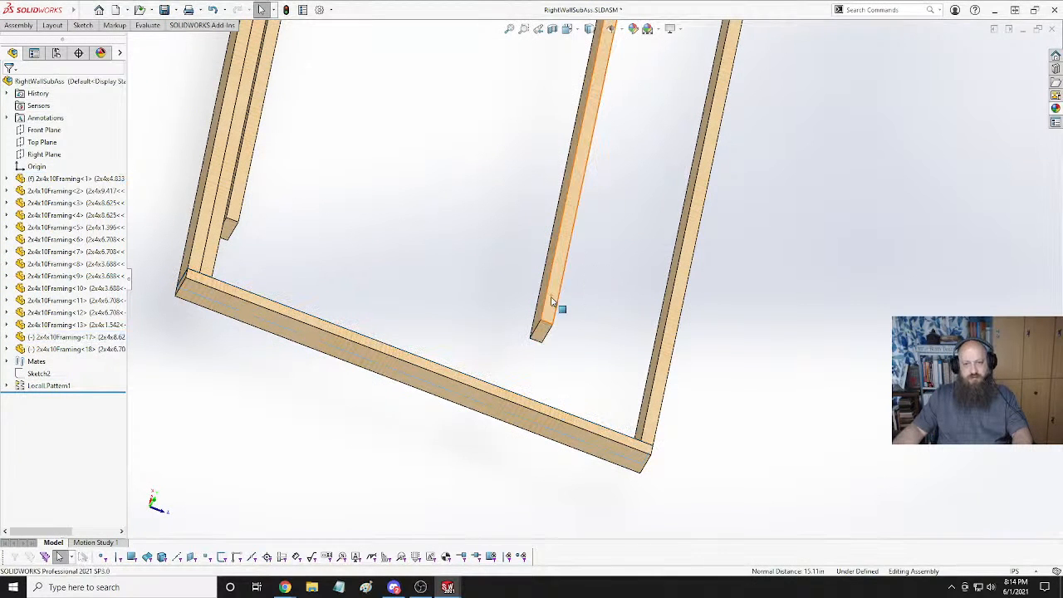
Mate the full-height stud copy's narrow face coincident with the bottom plate's edge face so they sit flush.
click(554, 303)
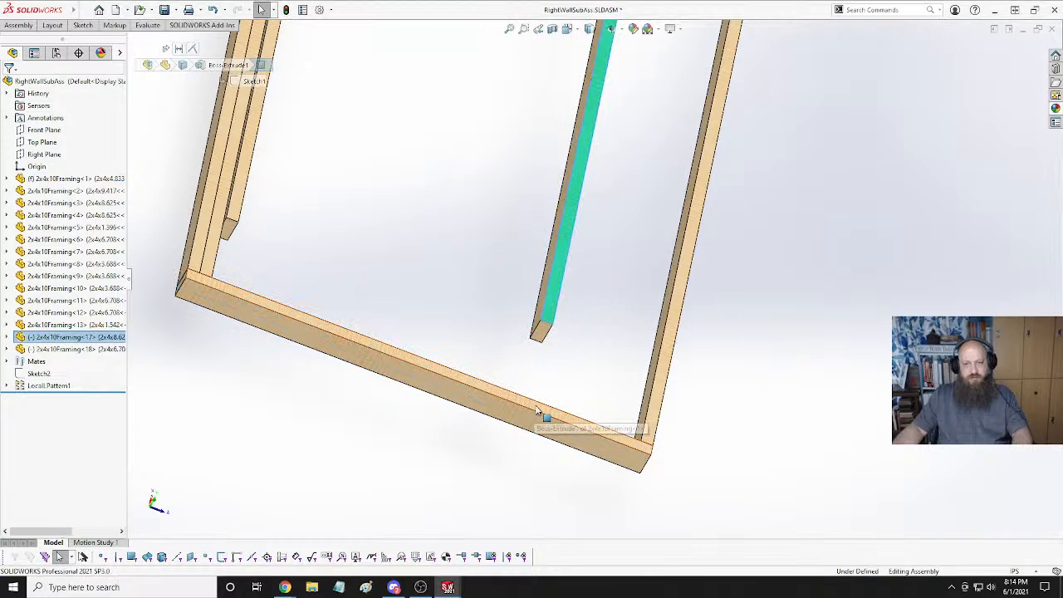
ctrl+click(535, 409)
click(568, 397)
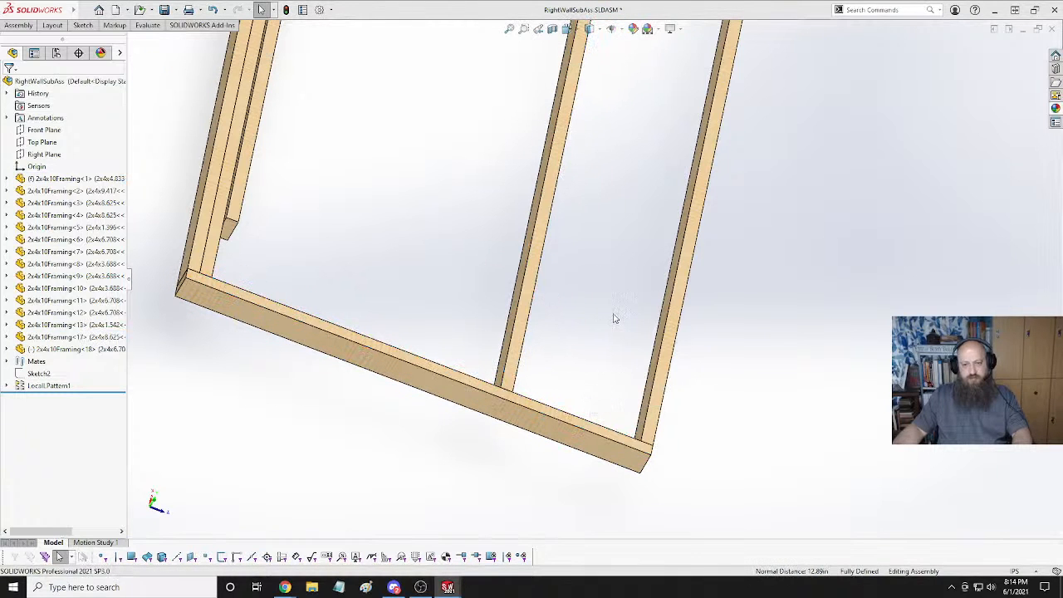
Switch the shorter loose stud copy beside the door opening to the 2x4x8.625 configuration.
scroll(615, 321, up, 3)
middle_drag(612, 328, 498, 221)
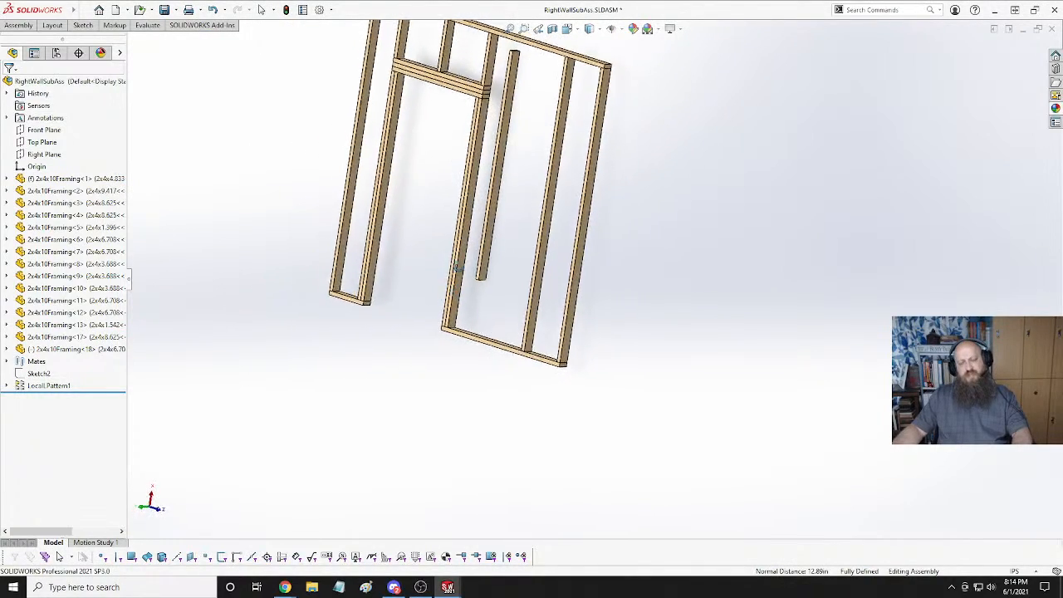
scroll(498, 221, up, 2)
scroll(557, 218, down, 2)
scroll(557, 218, down, 3)
click(642, 174)
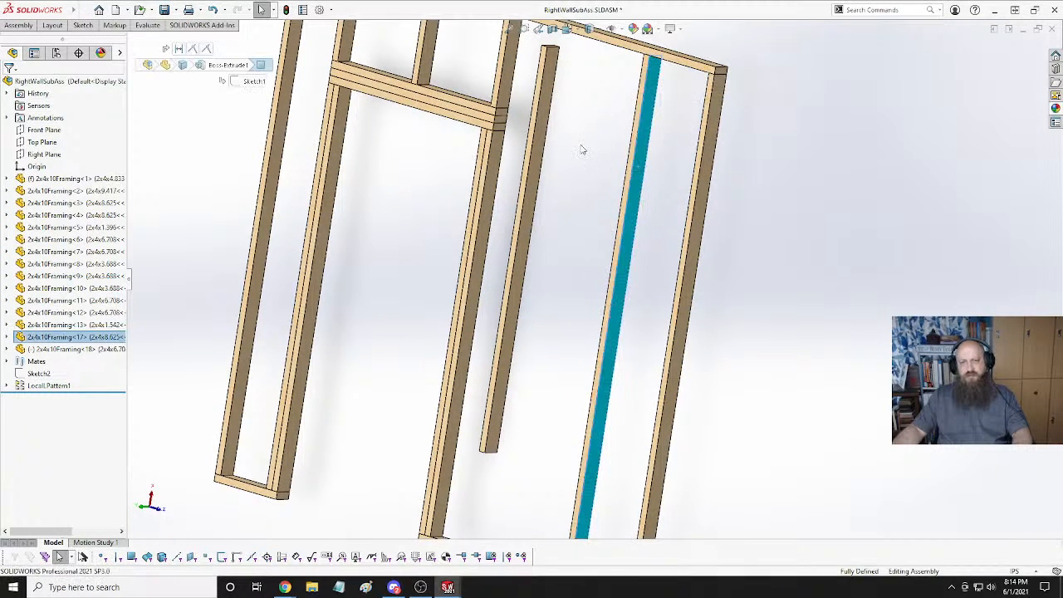
click(579, 147)
click(643, 142)
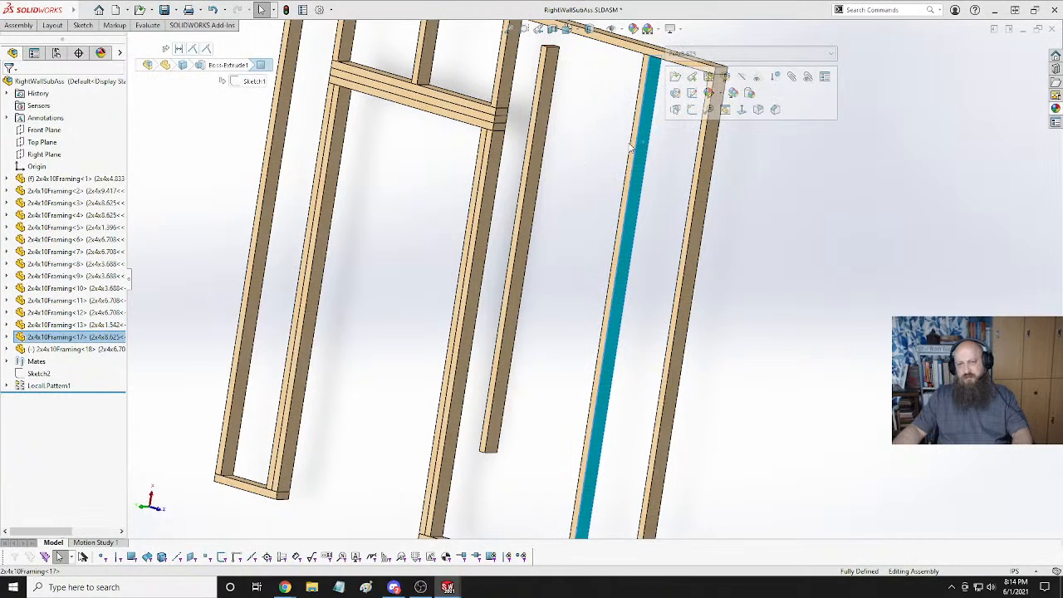
click(550, 126)
click(604, 29)
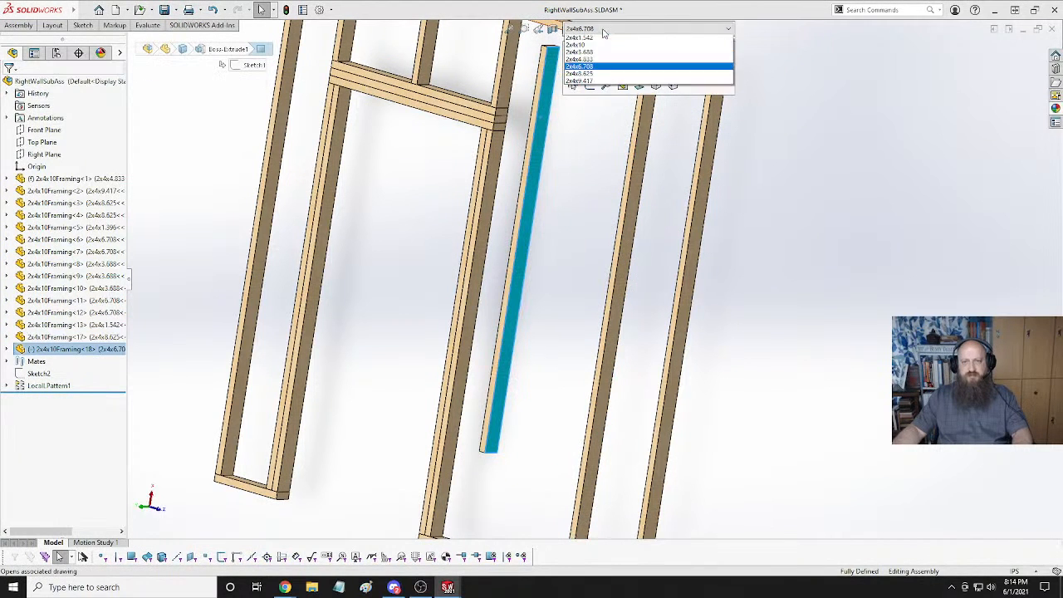
click(600, 80)
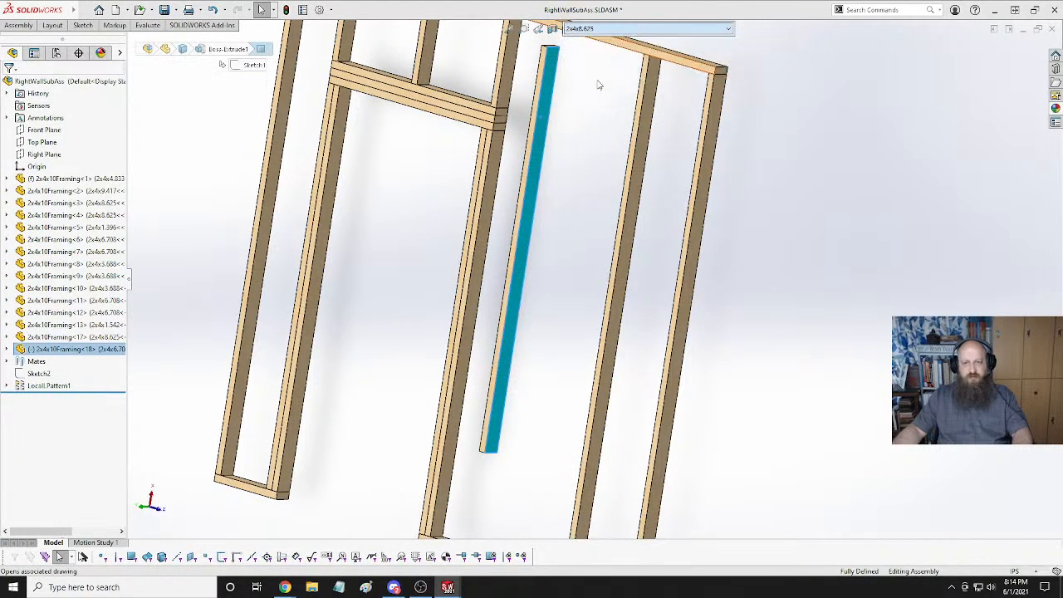
click(739, 31)
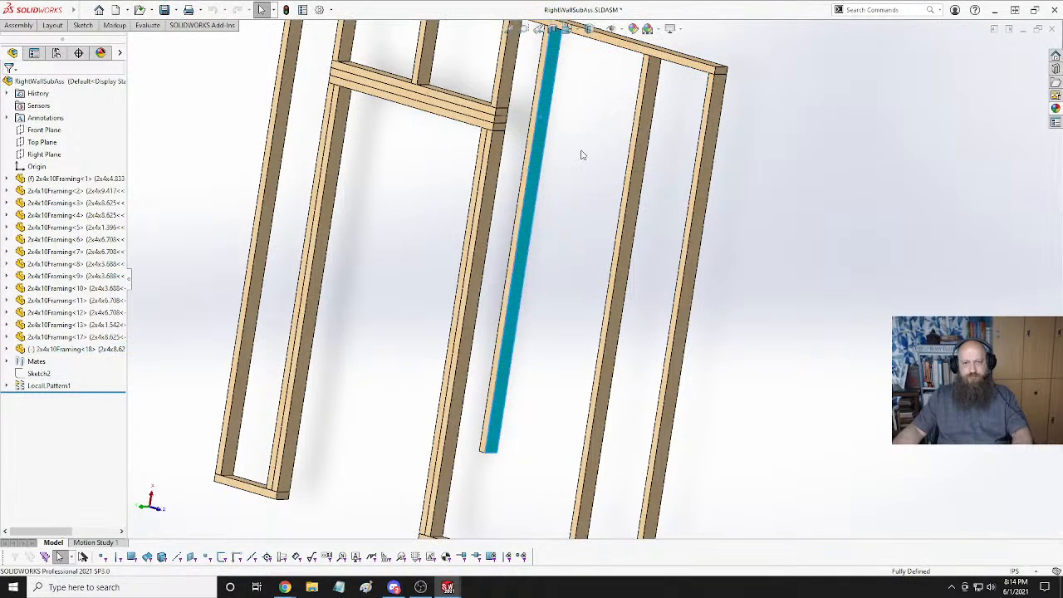
Mate the remaining loose stud's bottom end coincident with the top face of the wide bay's bottom plate.
scroll(571, 223, down, 3)
click(581, 293)
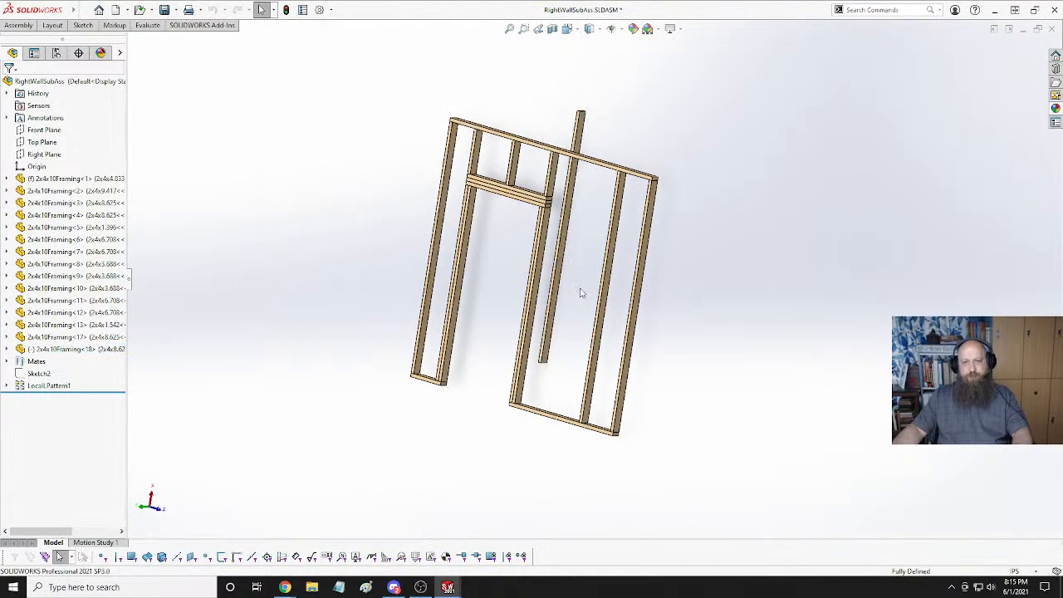
mouse_move(582, 293)
middle_down()
mouse_move(572, 278)
mouse_move(570, 355)
mouse_move(600, 285)
middle_up()
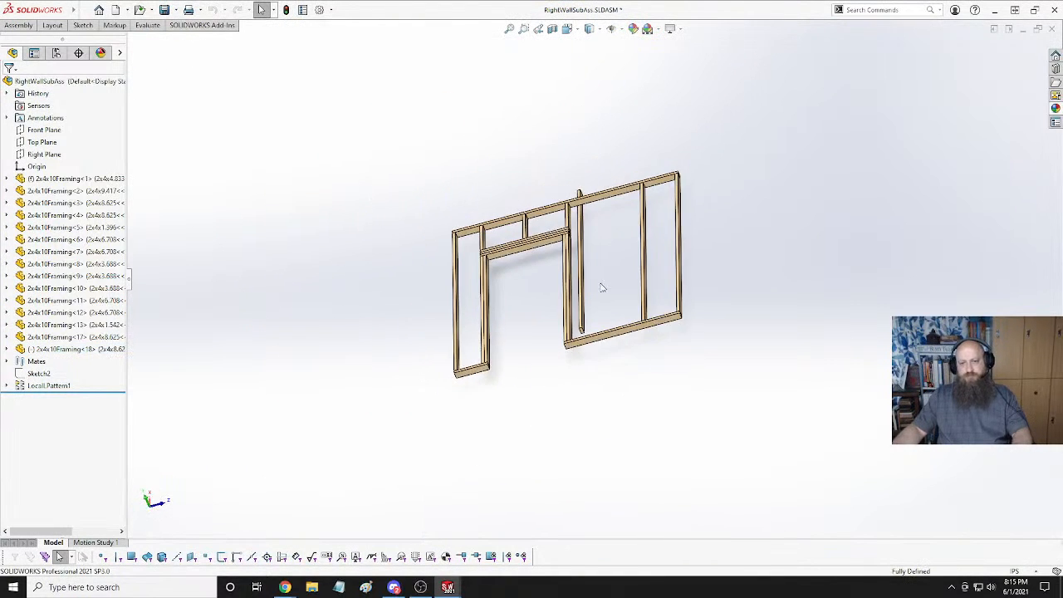
scroll(601, 346, up, 2)
scroll(586, 174, down, 5)
scroll(586, 173, down, 2)
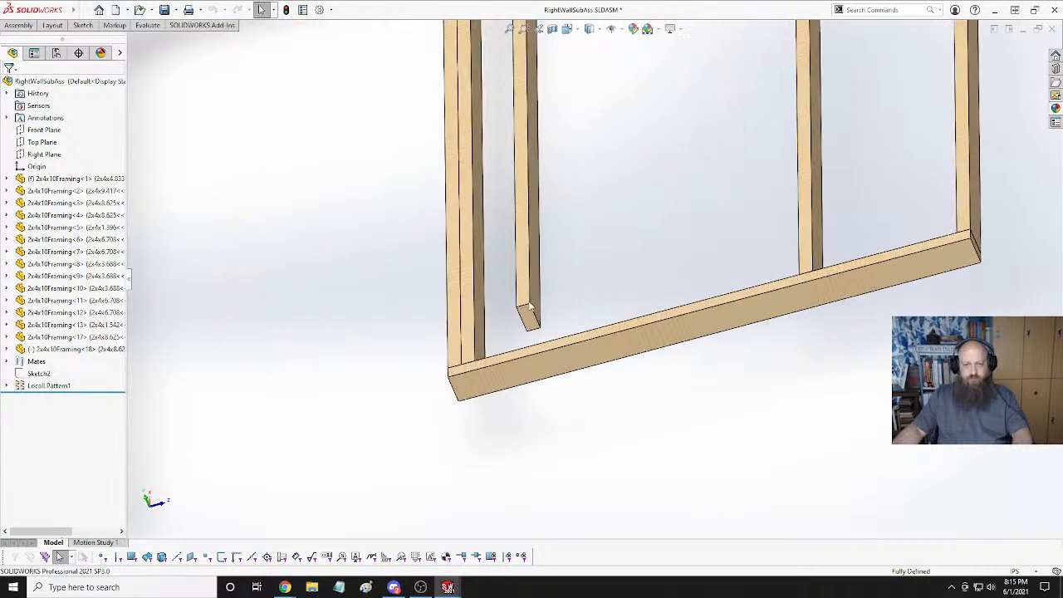
click(527, 317)
middle_drag(631, 274, 607, 390)
click(602, 386)
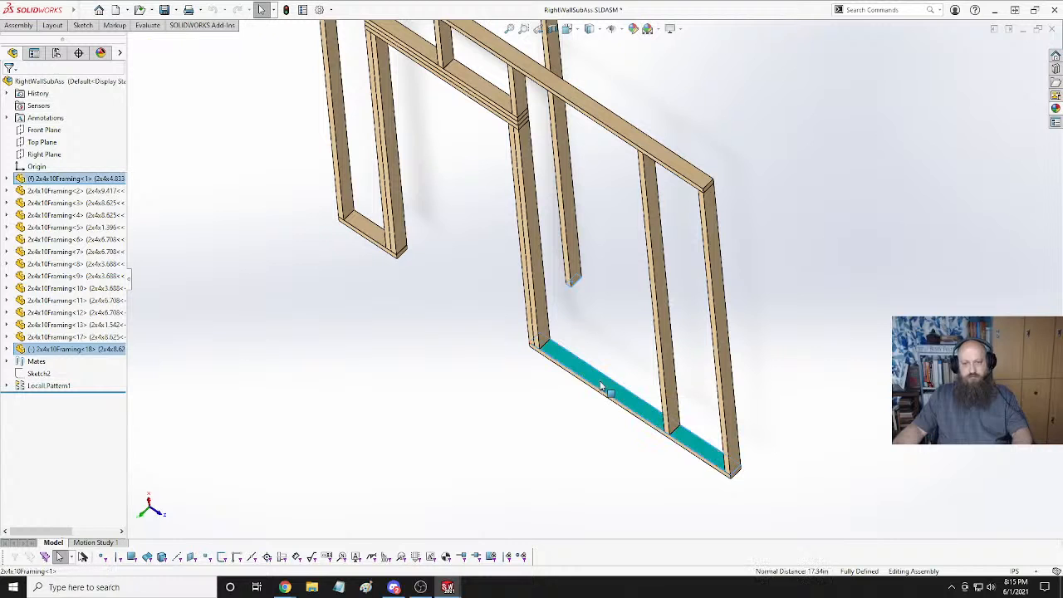
drag(573, 281, 588, 340)
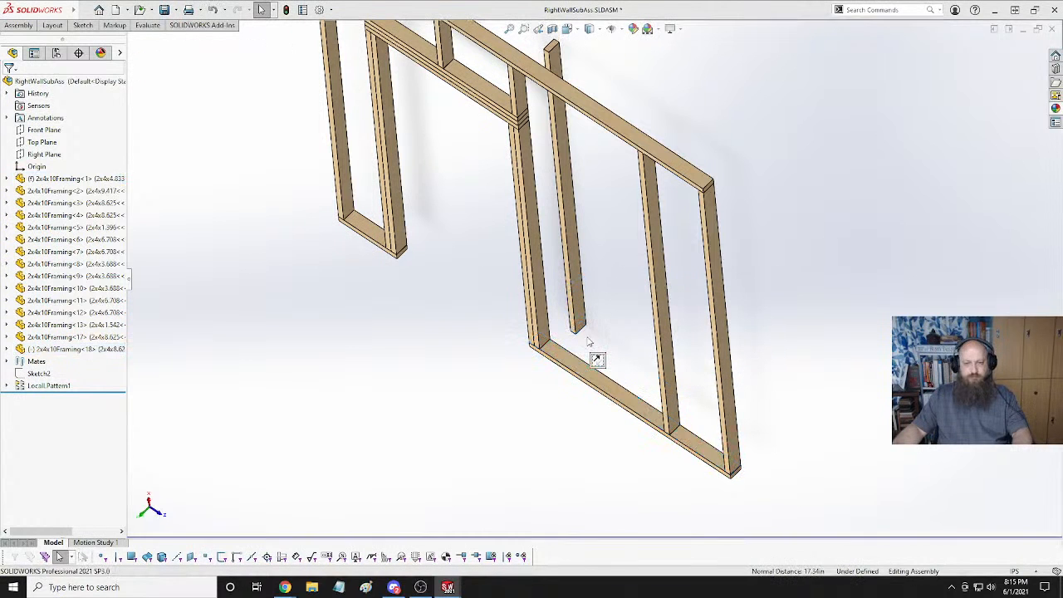
Mate the second stud copy's narrow face coincident with the bottom plate's edge face.
scroll(582, 336, up, 3)
scroll(579, 260, down, 6)
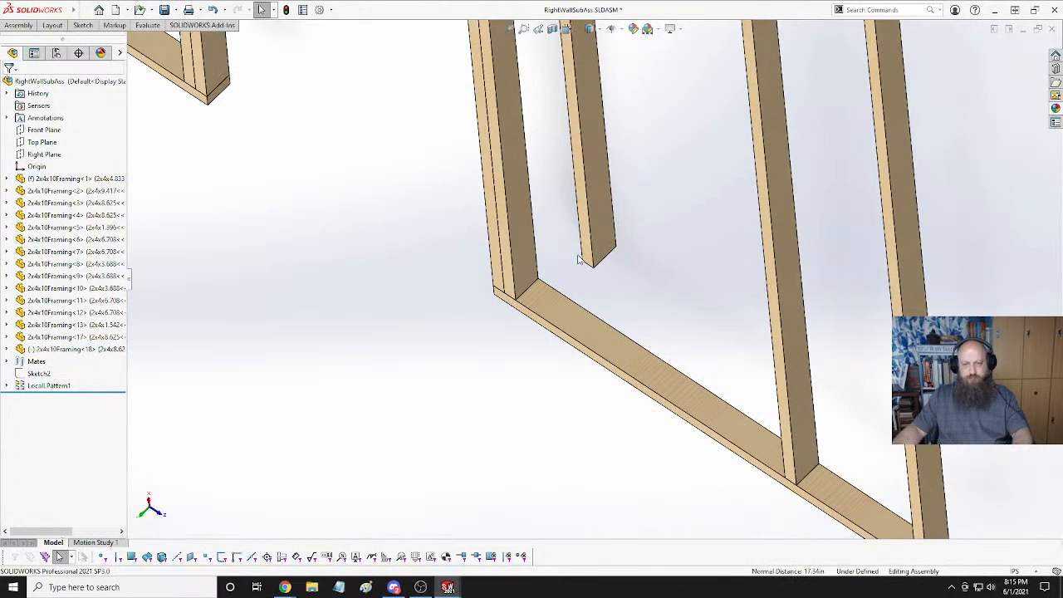
click(584, 253)
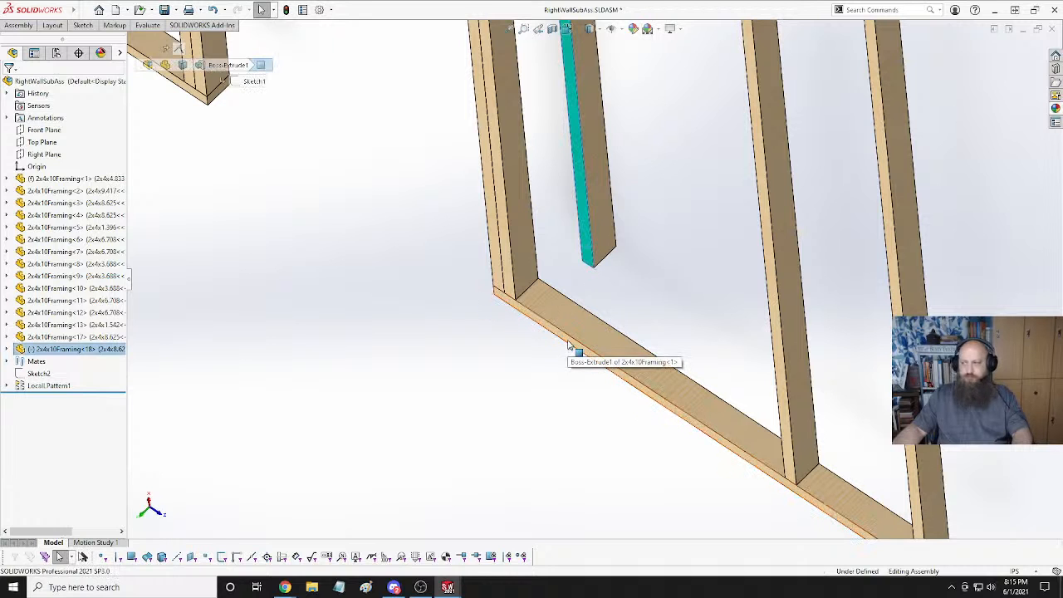
ctrl+click(569, 344)
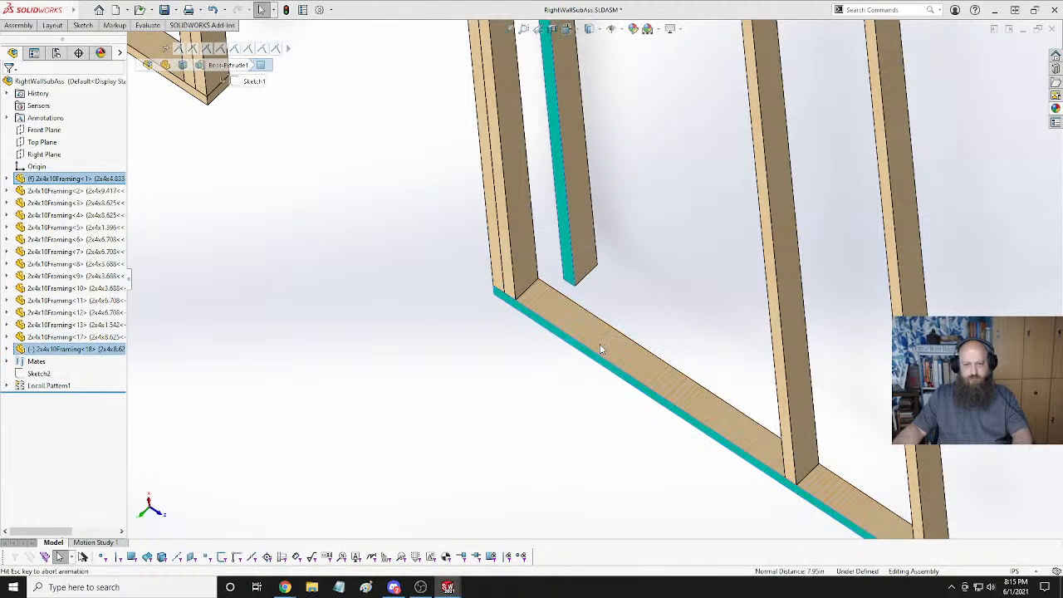
Add a 16 in distance mate between the door-side stud and the second stud copy.
click(517, 254)
middle_drag(517, 254, 553, 270)
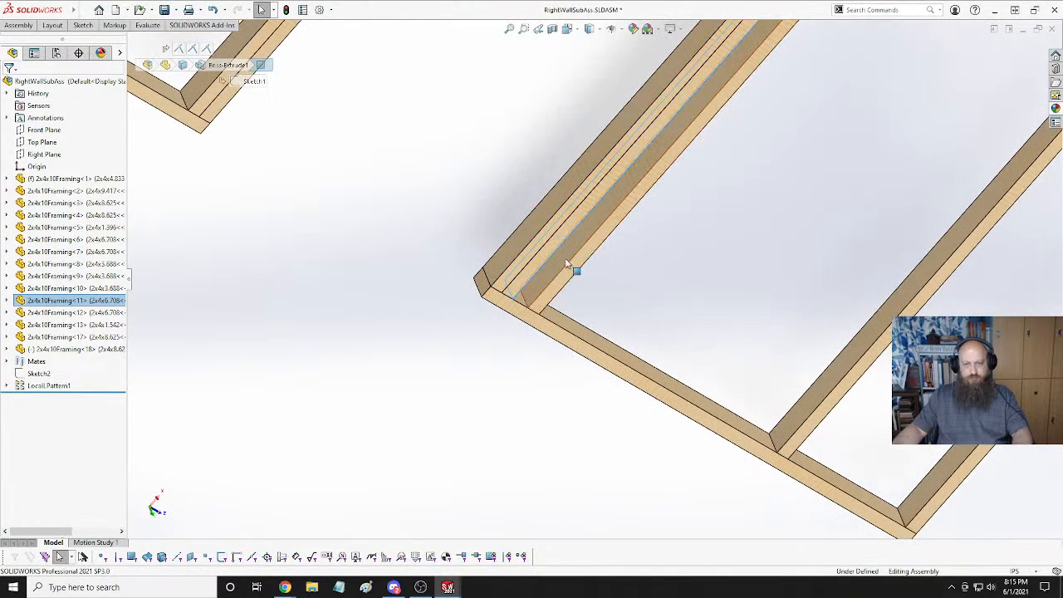
ctrl+click(572, 268)
click(650, 248)
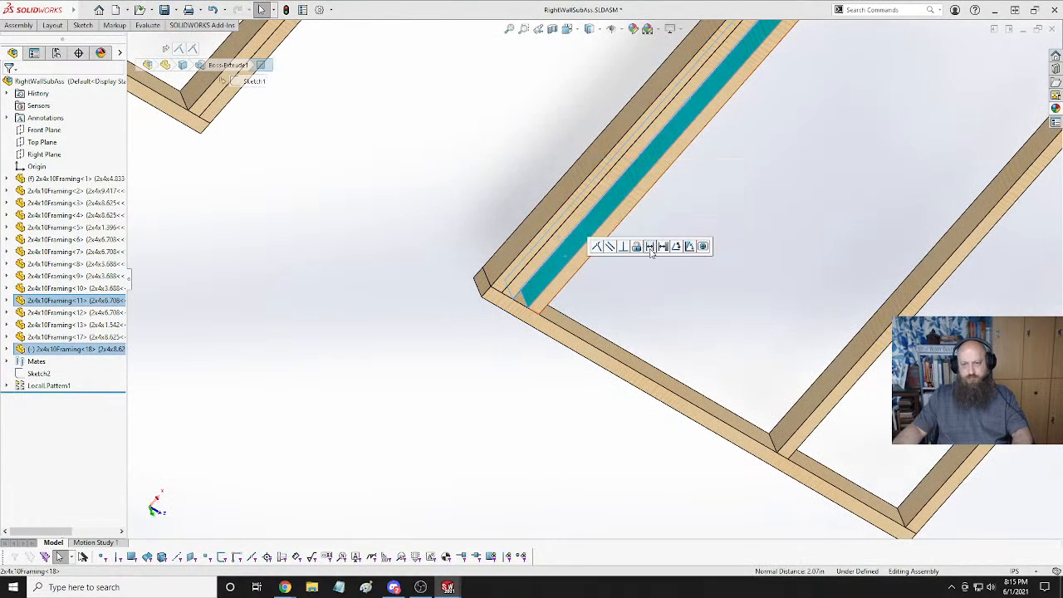
key(Return)
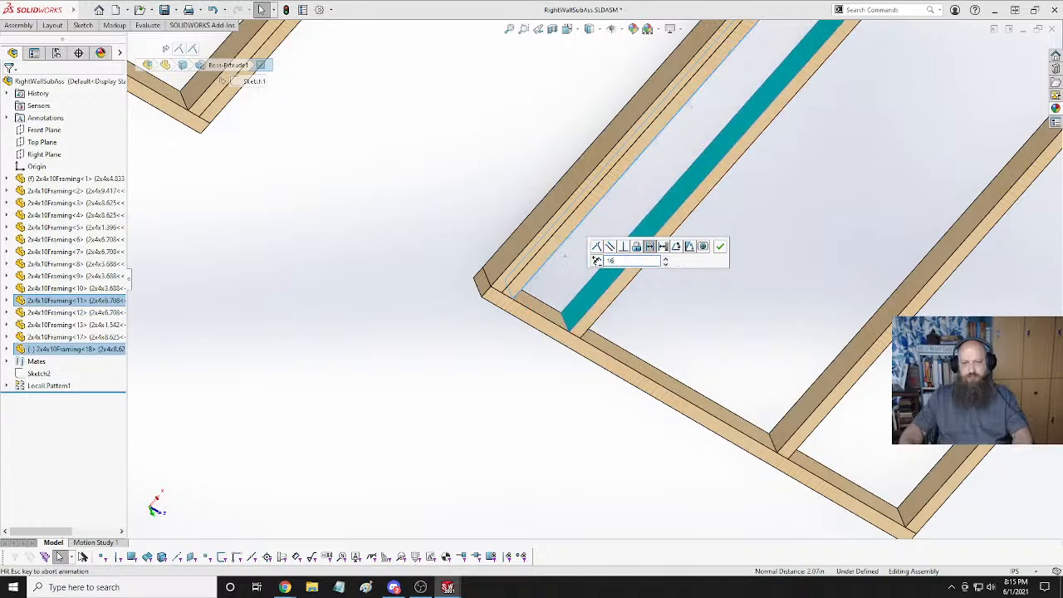
key(Return)
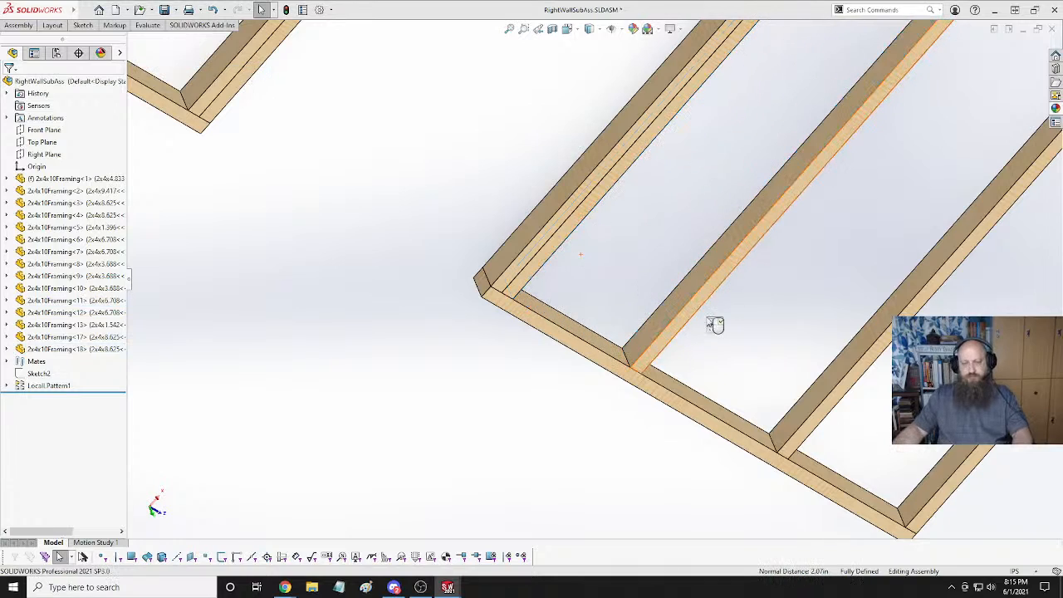
Measure the distance between the two full-height studs added in the wide bay beside the door.
scroll(751, 313, up, 5)
middle_drag(759, 216, 757, 193)
scroll(748, 199, down, 3)
scroll(498, 227, down, 3)
click(500, 227)
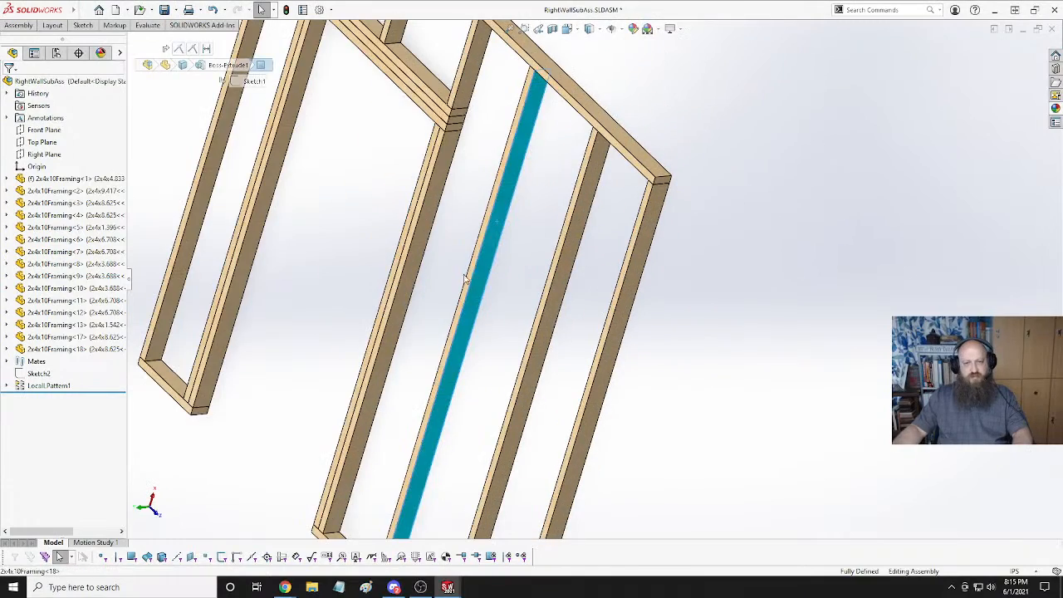
middle_drag(500, 227, 628, 263)
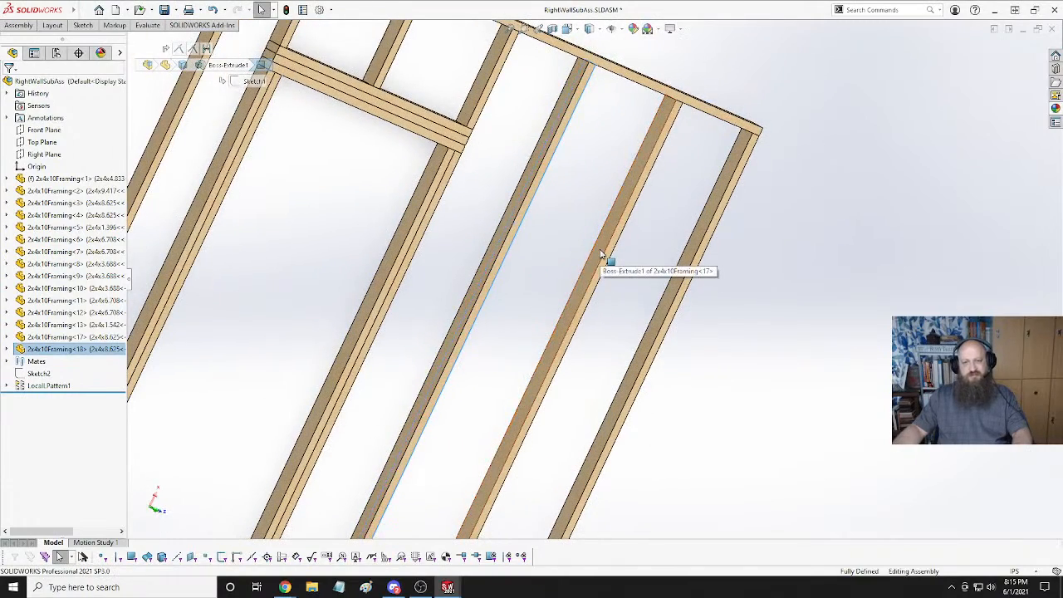
ctrl+click(602, 255)
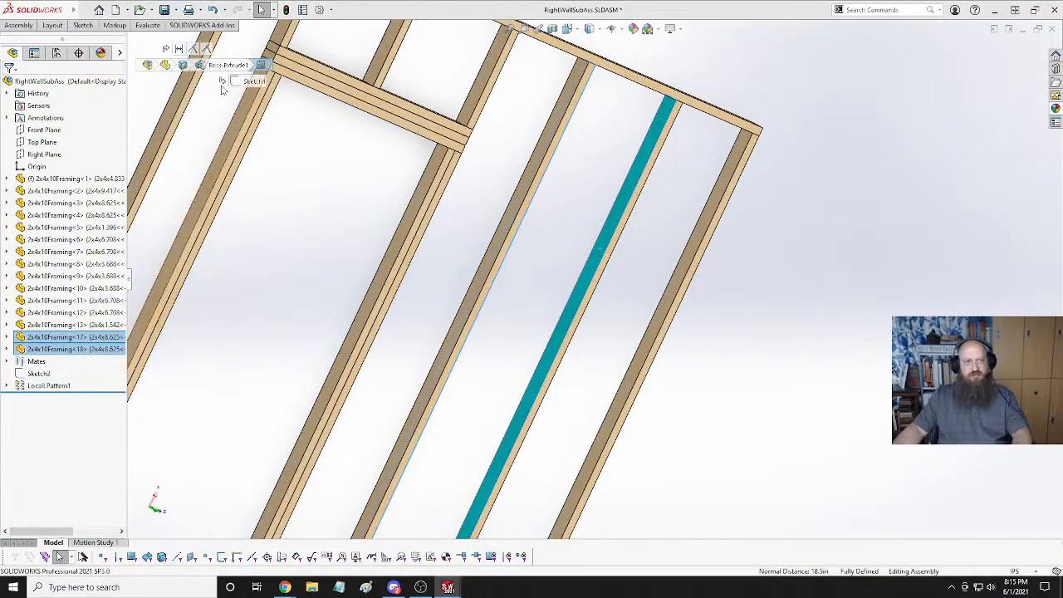
click(145, 26)
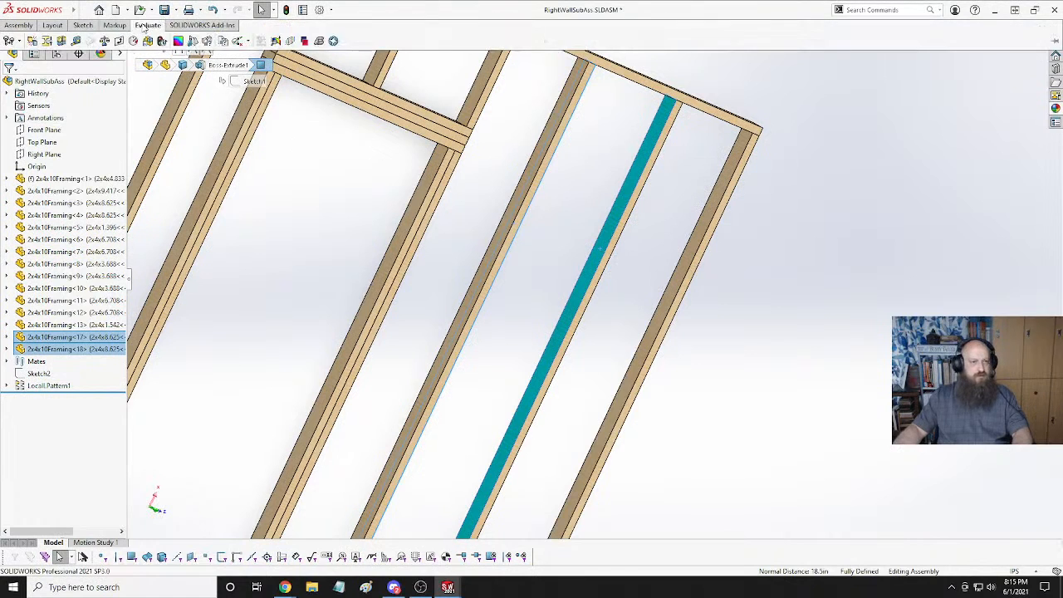
click(75, 41)
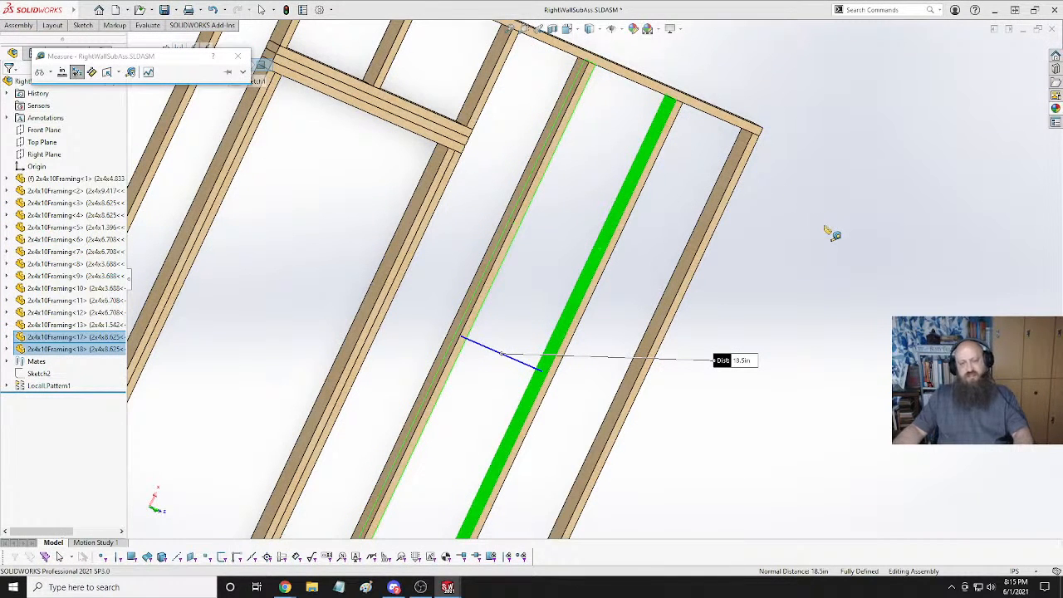
key(Escape)
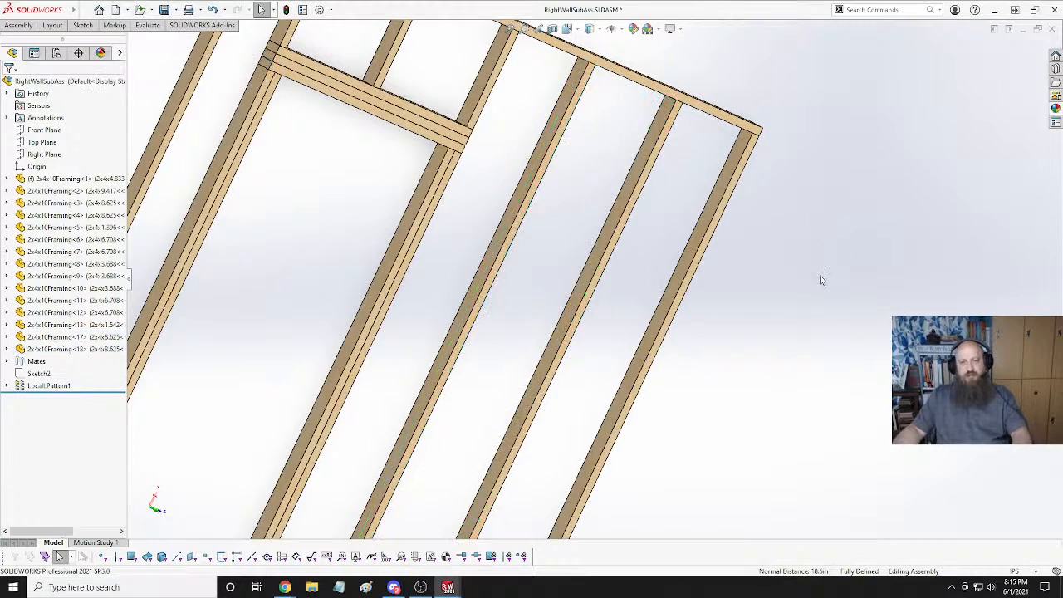
Set the framed right wall subassembly to the isometric view and save the file.
scroll(814, 297, up, 3)
scroll(807, 301, down, 3)
scroll(633, 309, up, 5)
middle_drag(549, 290, 385, 270)
middle_drag(393, 354, 420, 307)
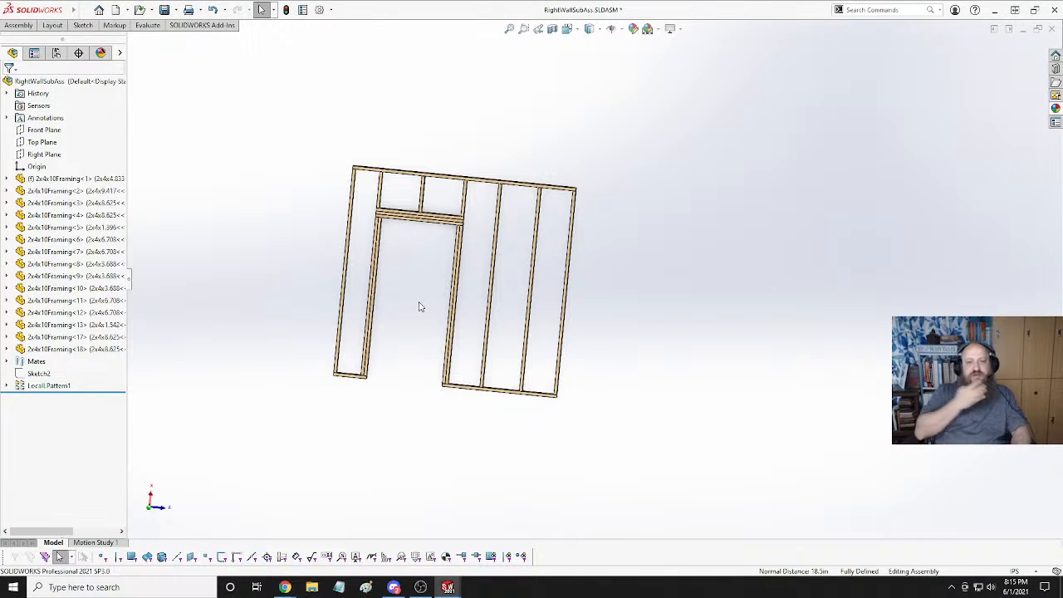
key(space)
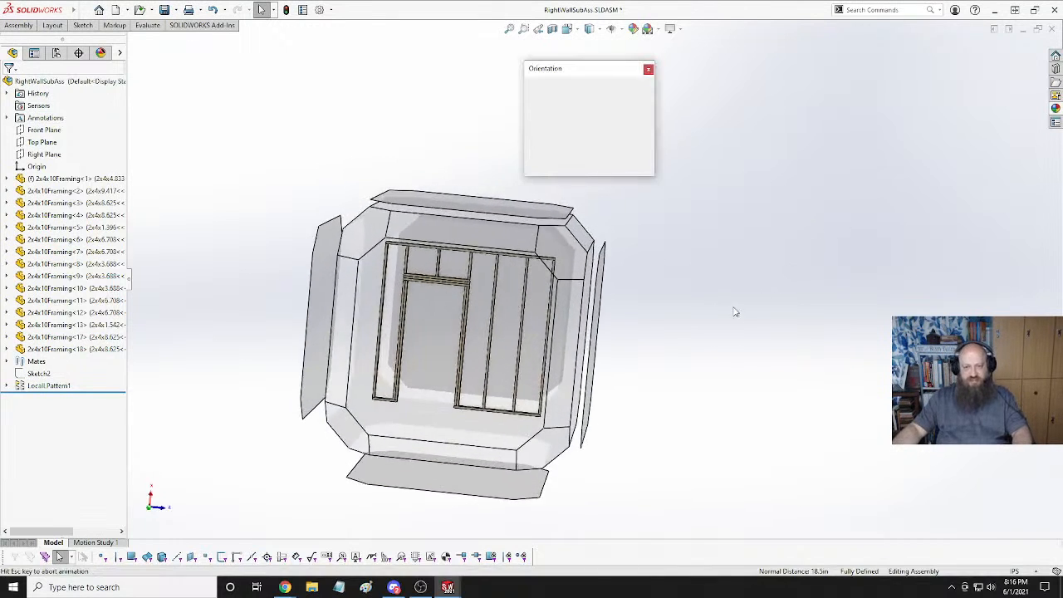
click(601, 146)
key(space)
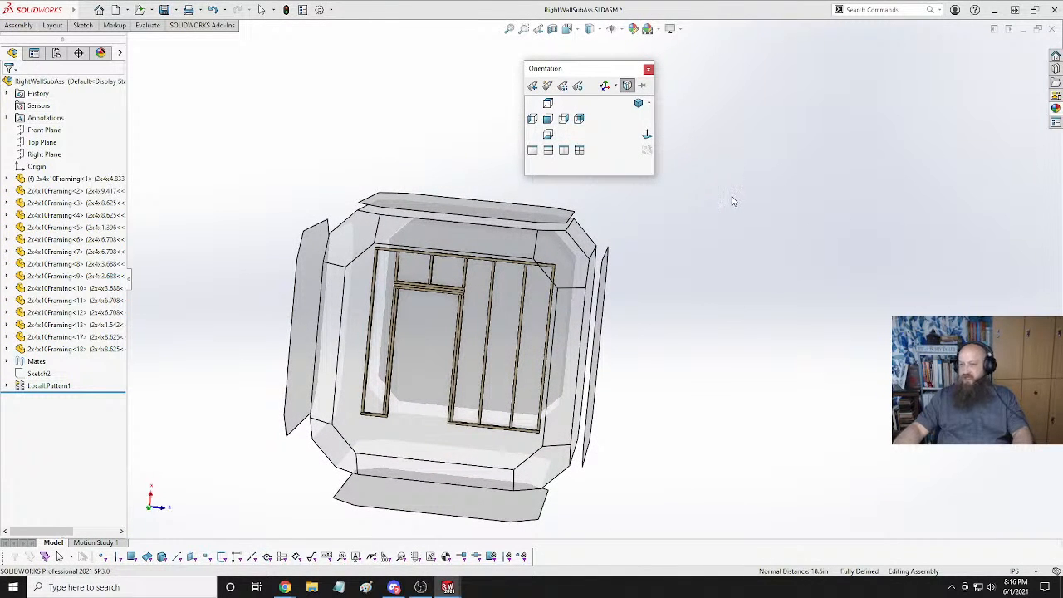
click(639, 103)
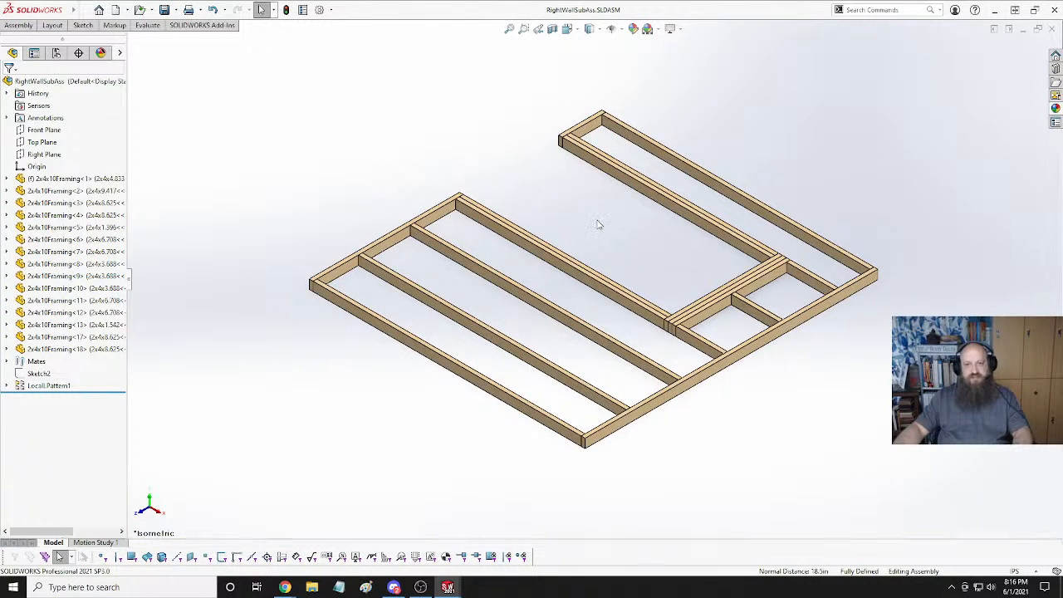
Switch to the 10x20Shed assembly and show it in the isometric view.
key(ctrl+Tab)
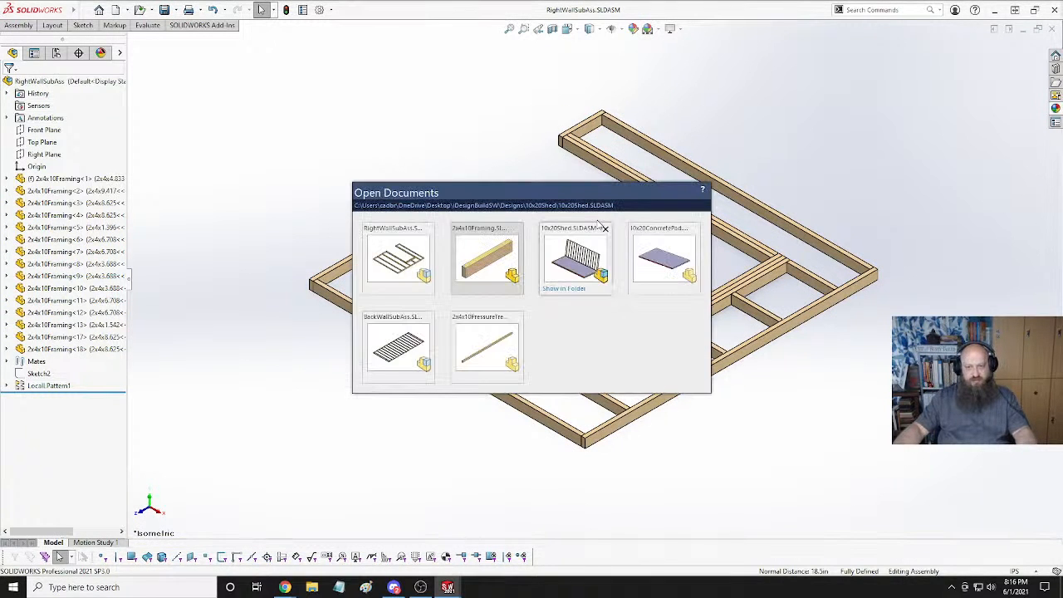
key(ctrl+Tab)
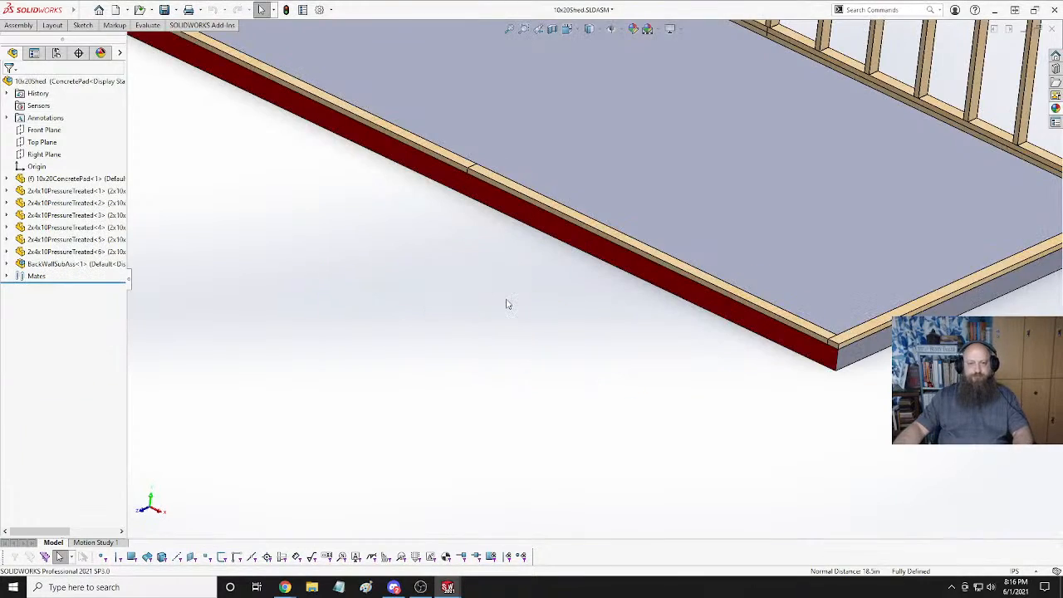
key(space)
click(649, 136)
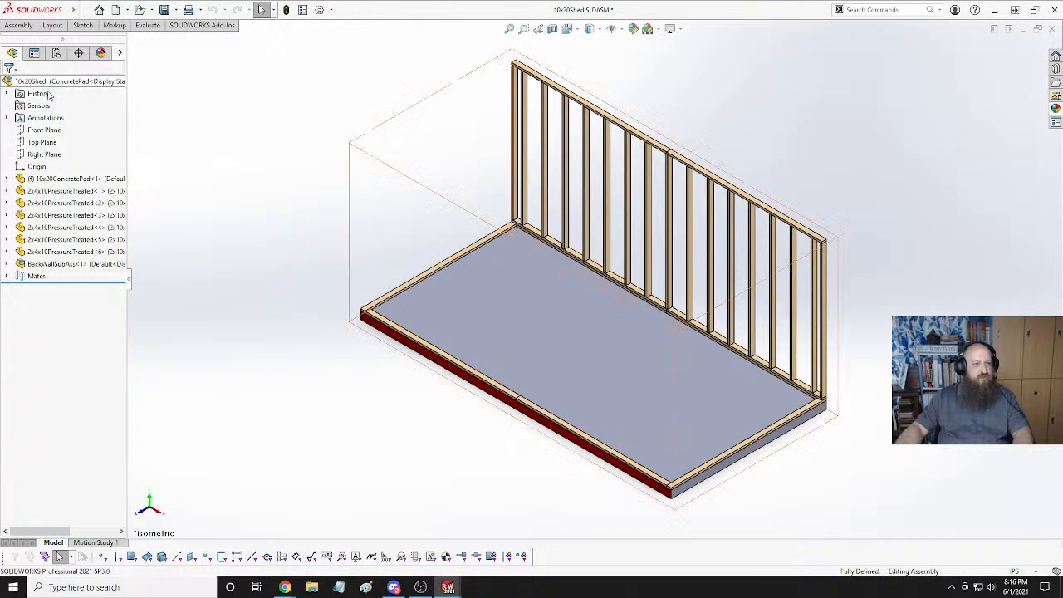
Insert the RightWallSubAss subassembly in its Default configuration, placing it loose beside the back wall.
click(19, 25)
click(24, 41)
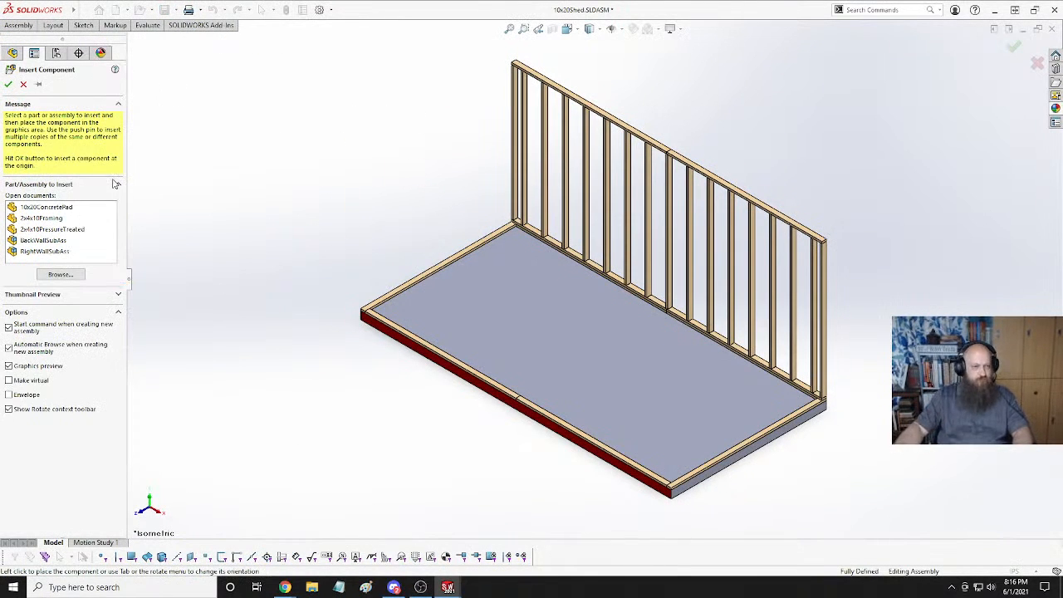
click(45, 251)
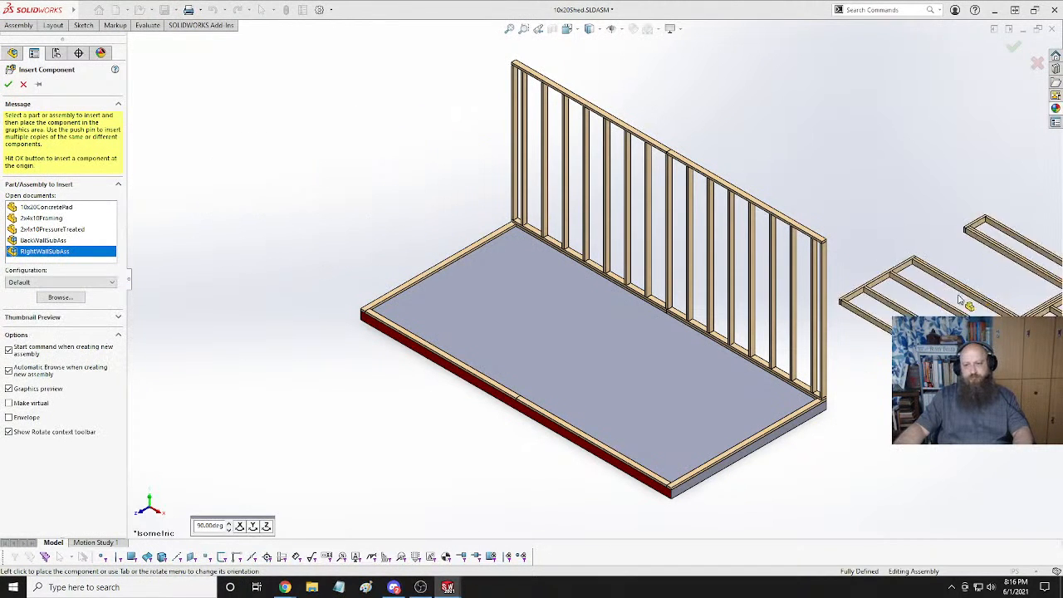
click(978, 227)
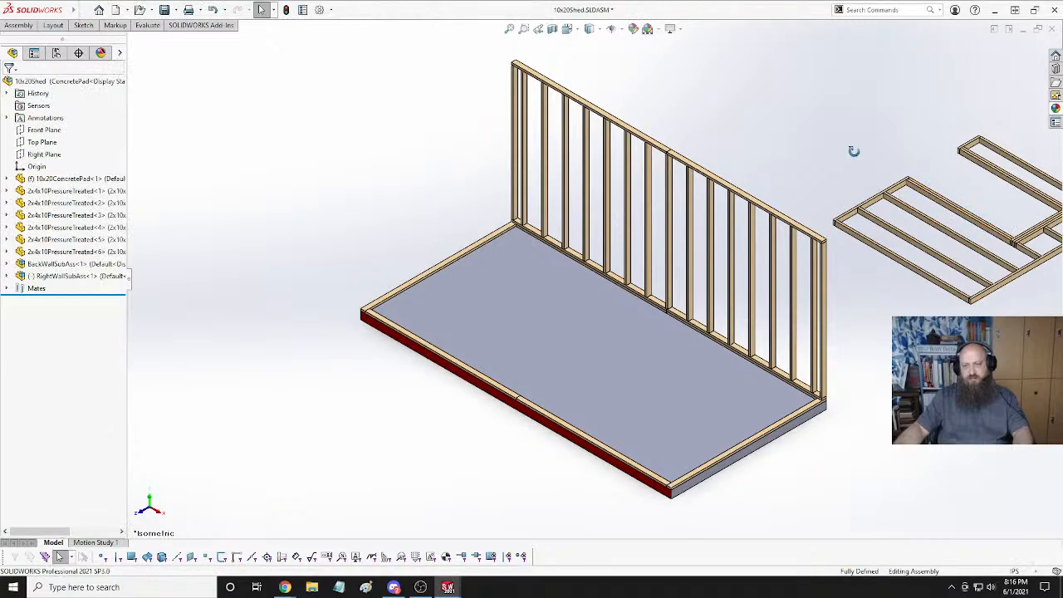
Mate the end face of the right wall's short bottom plate coincident with the concrete pad's long front face.
middle_drag(854, 151, 754, 201)
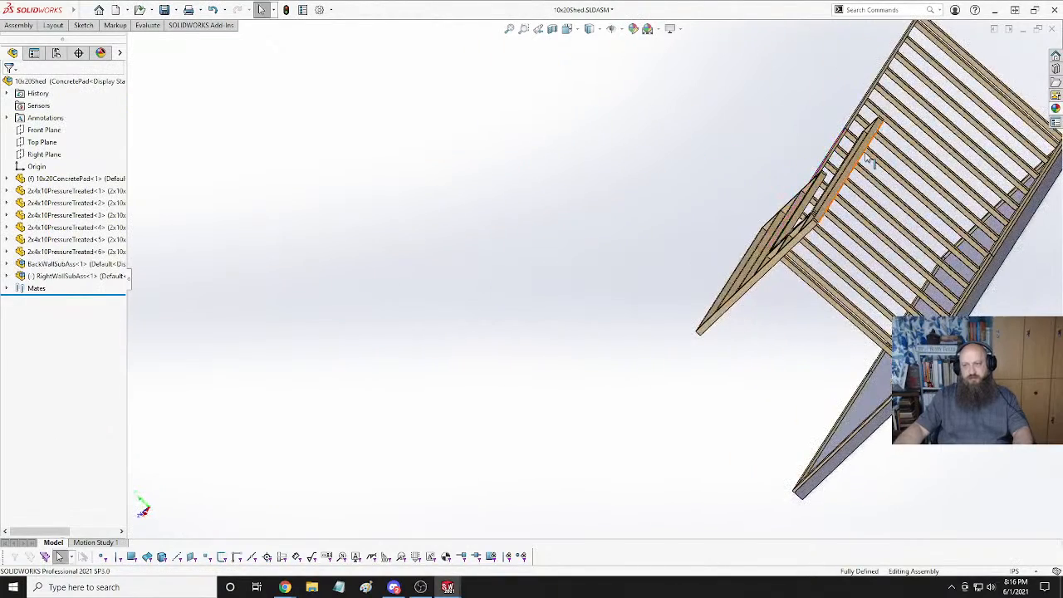
key(f)
scroll(729, 200, down, 10)
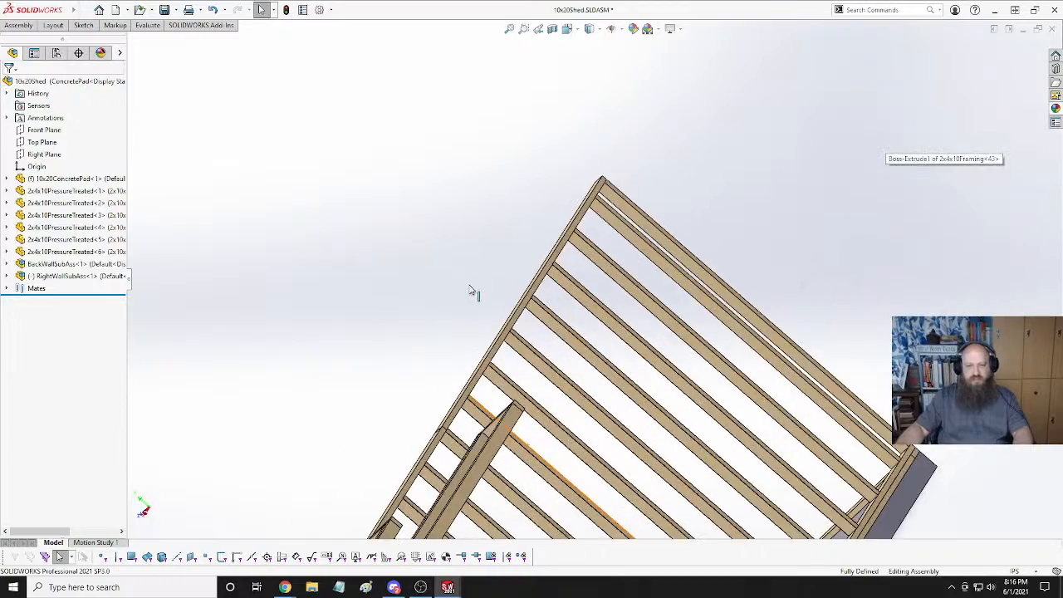
scroll(535, 425, down, 5)
click(528, 252)
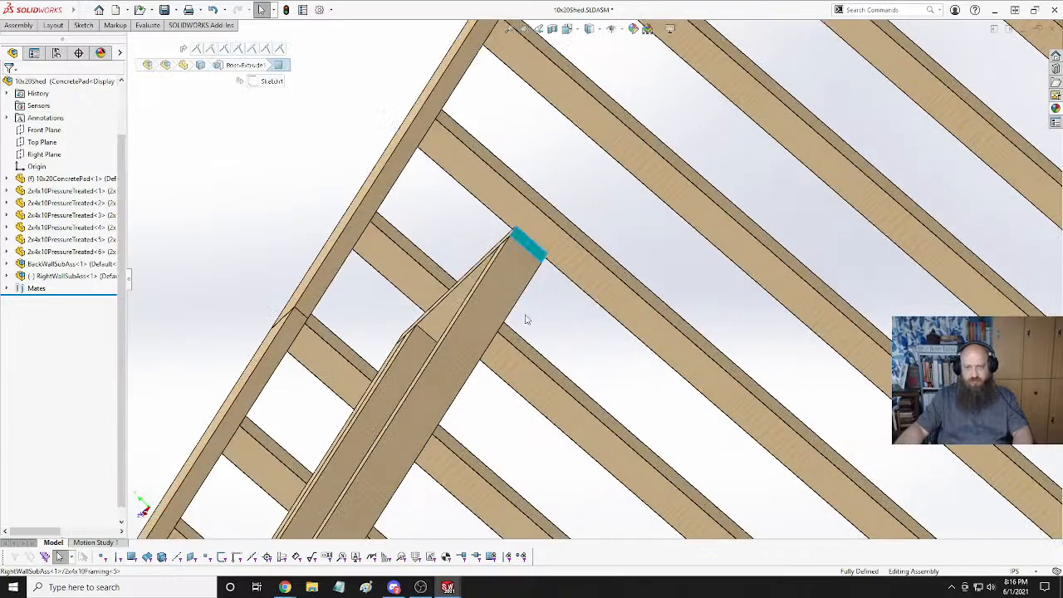
scroll(534, 363, up, 10)
middle_drag(486, 351, 527, 296)
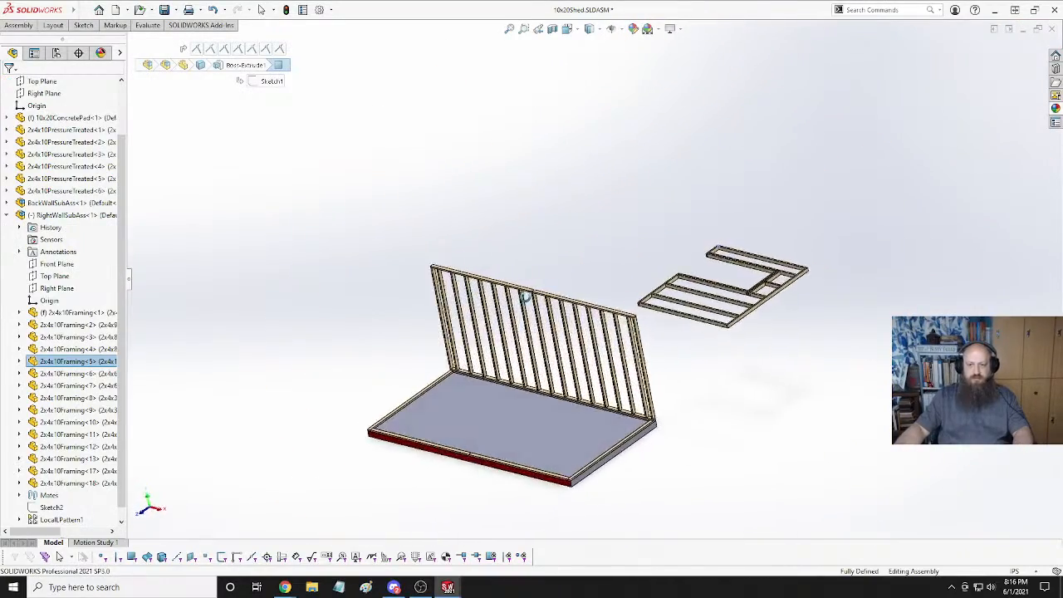
scroll(540, 349, up, 6)
scroll(574, 490, down, 6)
scroll(589, 92, down, 6)
scroll(596, 66, down, 5)
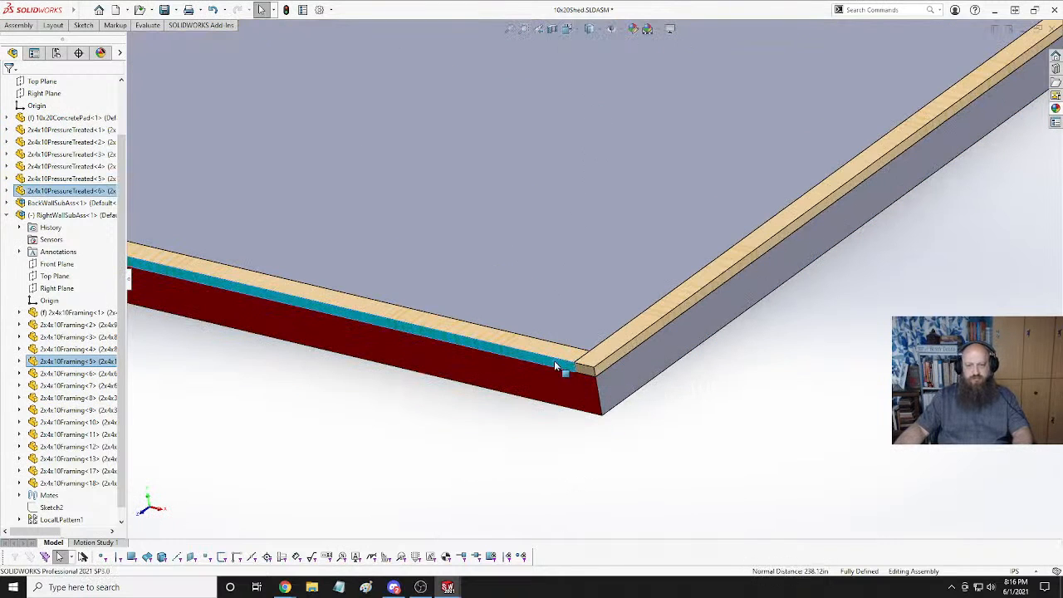
click(546, 387)
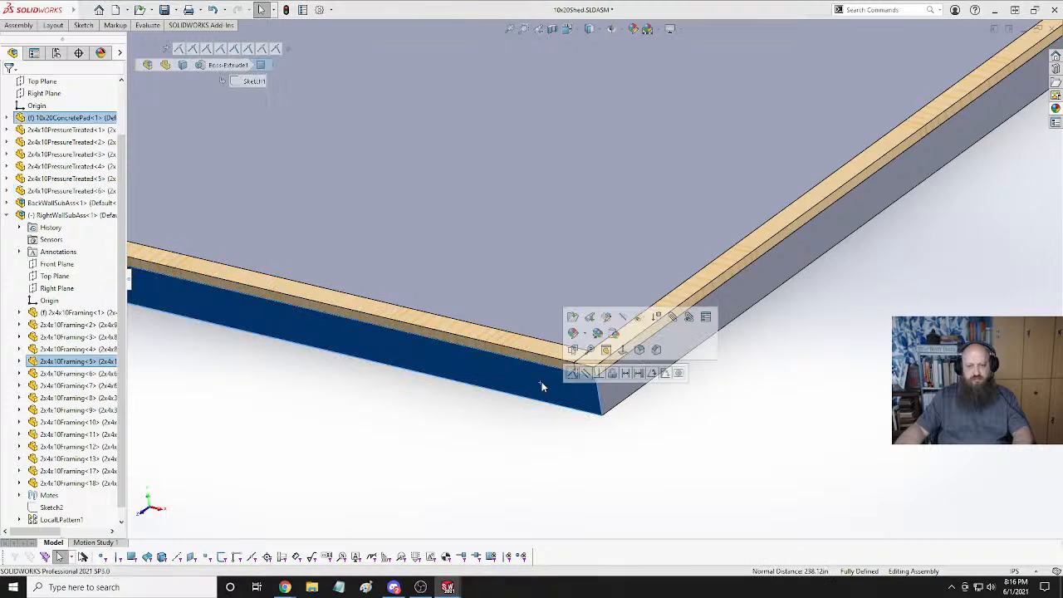
click(575, 376)
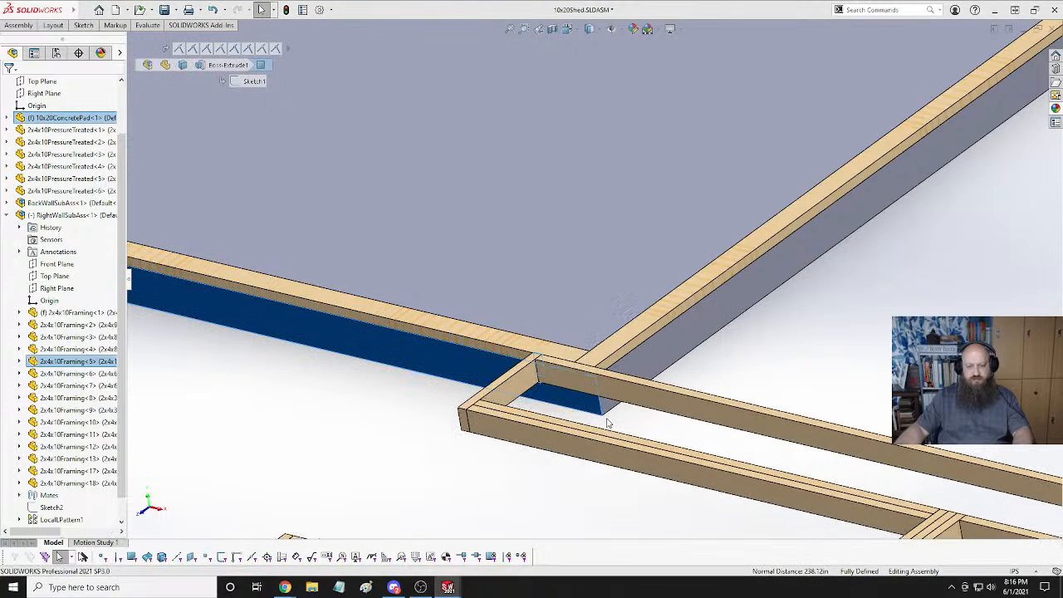
click(612, 424)
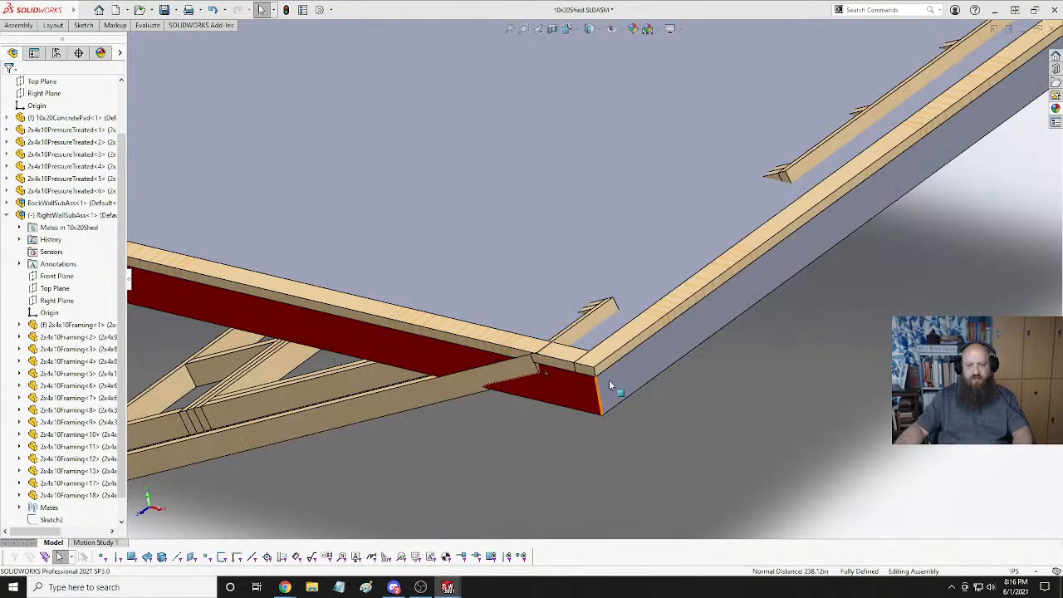
Mate the short bottom plate's underside coincident with the pressure-treated sill's top face, flipping the alignment to stand the wall upright.
click(584, 329)
ctrl+click(619, 348)
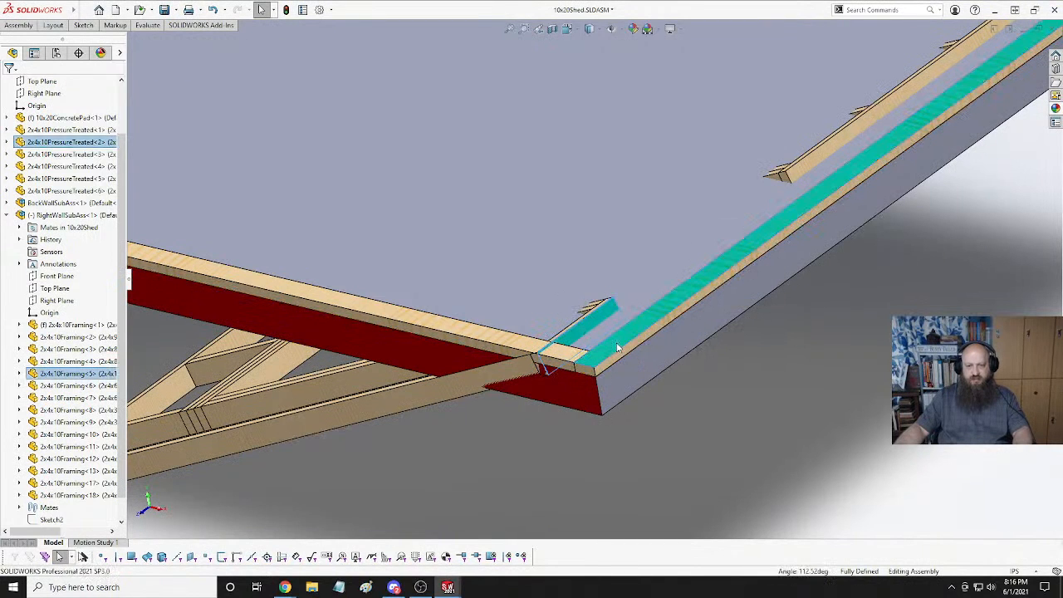
click(650, 335)
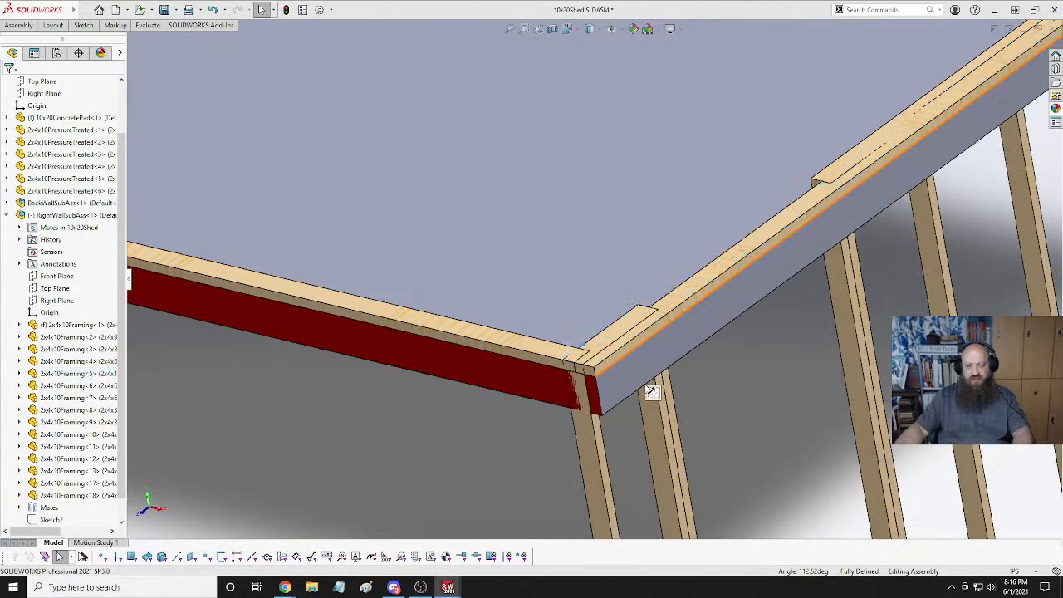
click(651, 390)
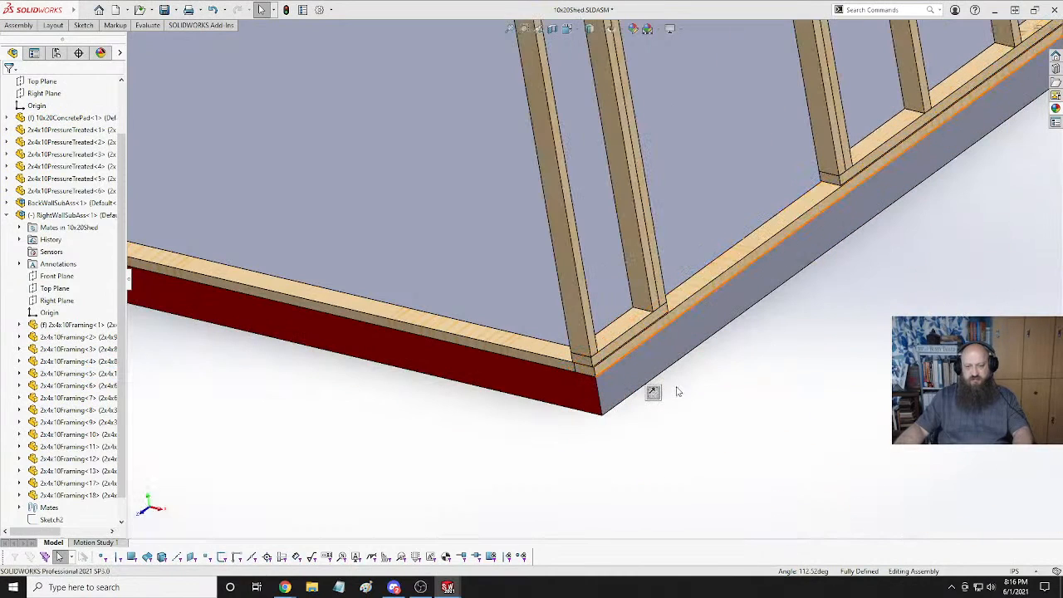
Check the offset between the short bottom plate's outer edge face and the pressure-treated sill's outer edge face.
scroll(803, 380, down, 1)
scroll(762, 354, down, 1)
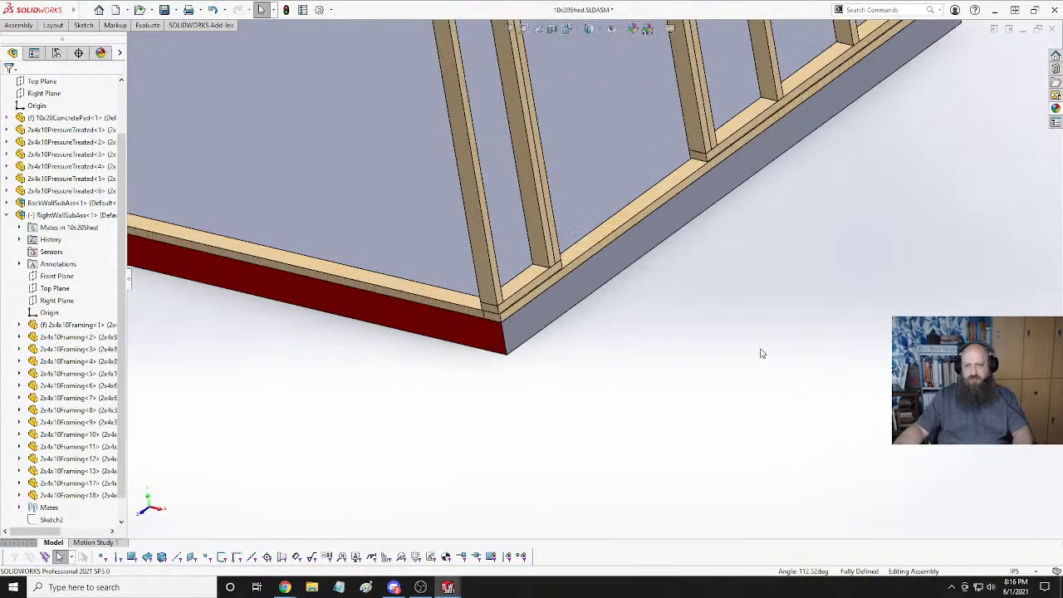
scroll(616, 322, down, 1)
scroll(515, 274, down, 1)
click(455, 259)
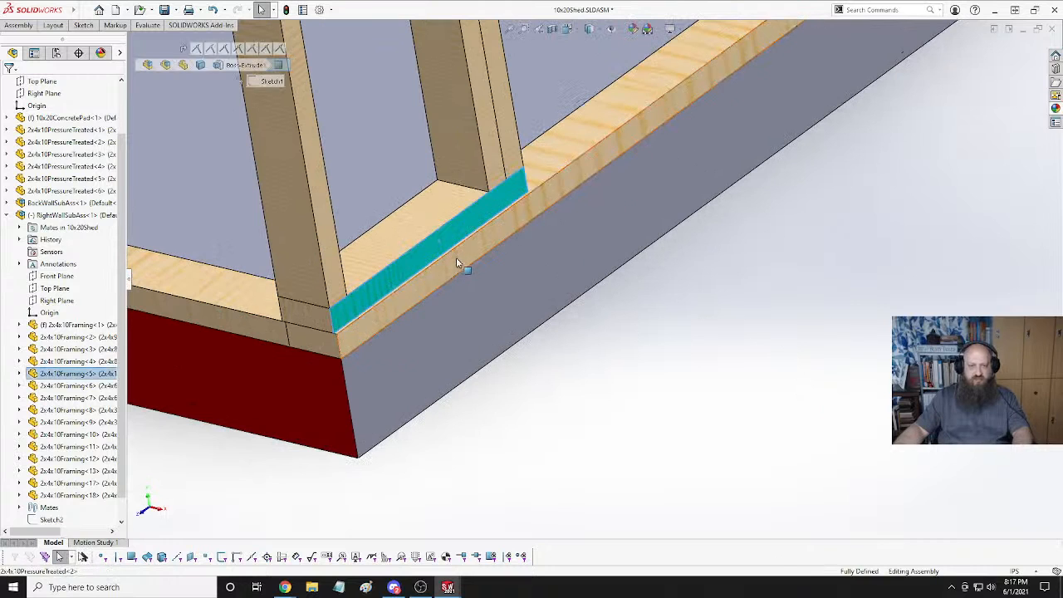
ctrl+click(456, 258)
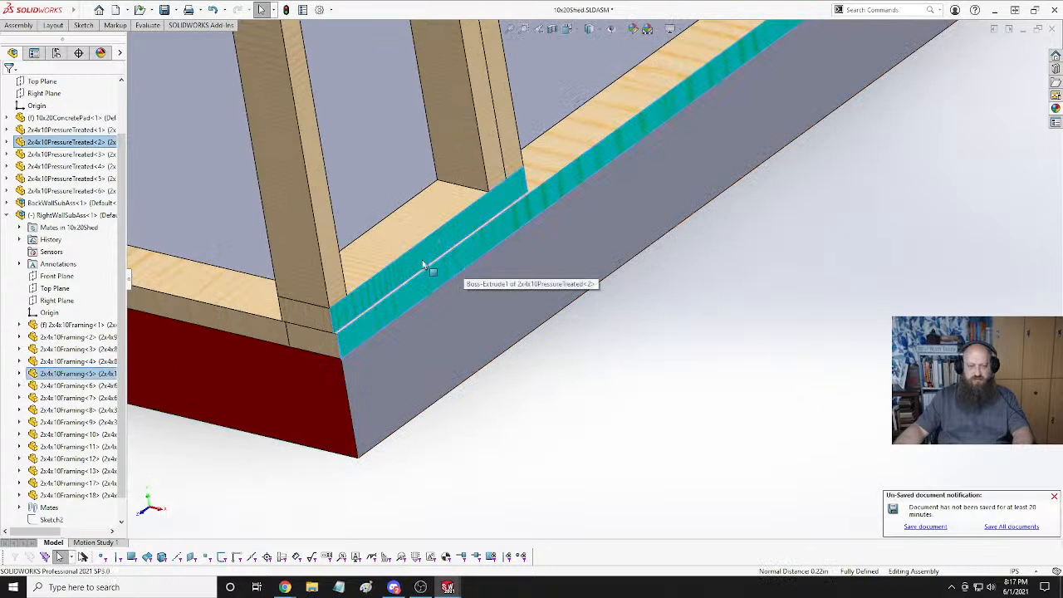
click(653, 314)
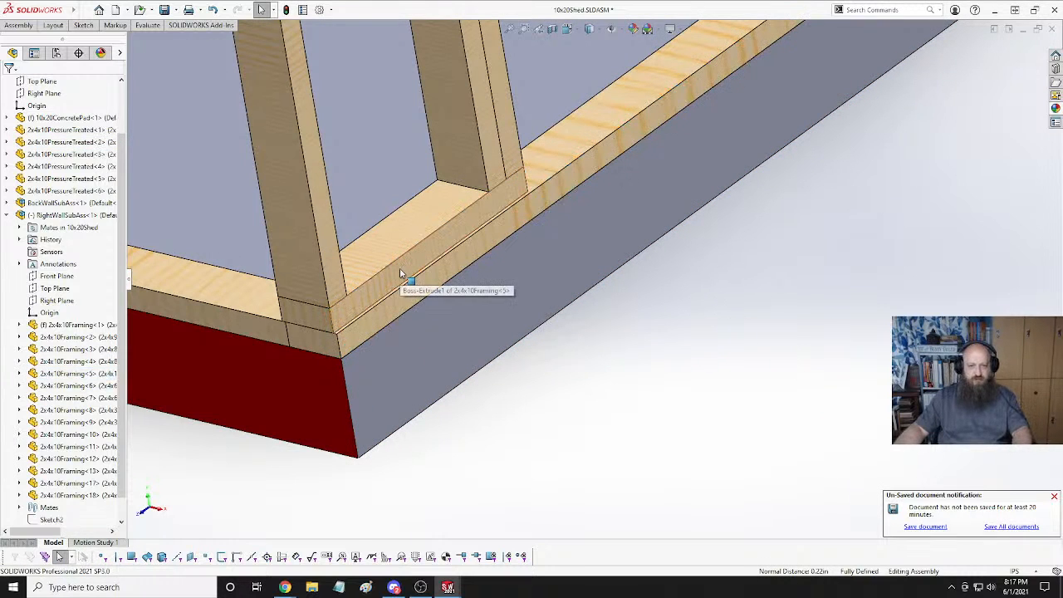
Delete the coincident mate between the right wall's short bottom plate and the concrete pad's long front face.
scroll(696, 317, up, 6)
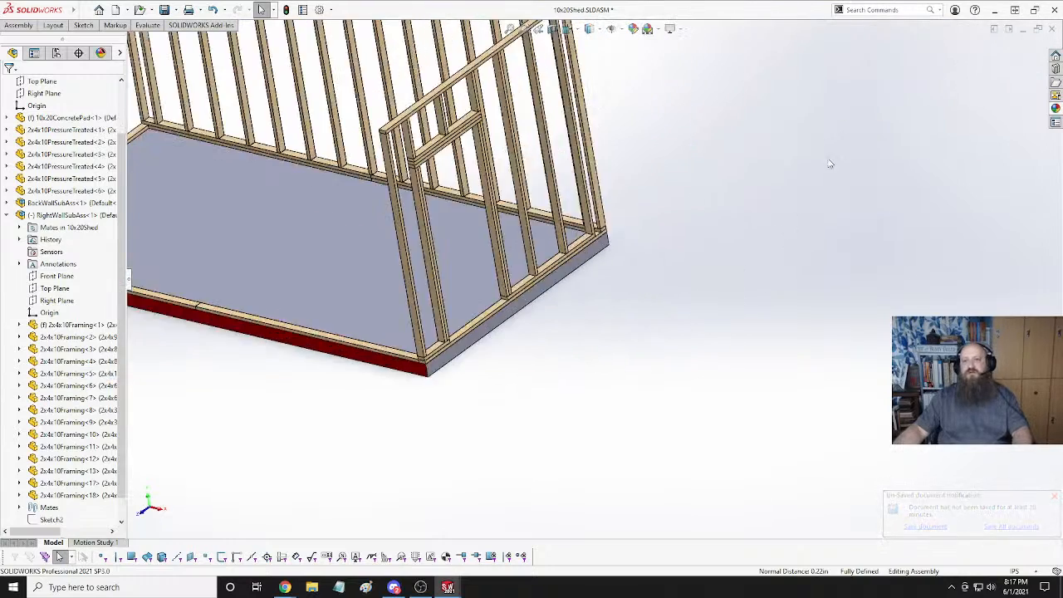
scroll(503, 319, down, 4)
scroll(503, 319, up, 3)
scroll(389, 397, down, 5)
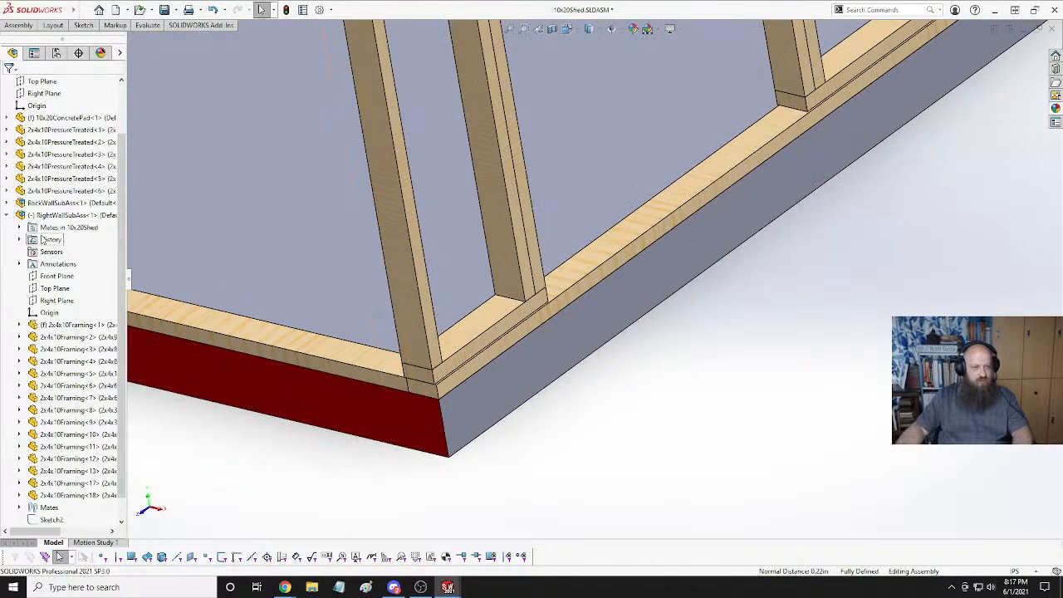
click(19, 227)
click(74, 239)
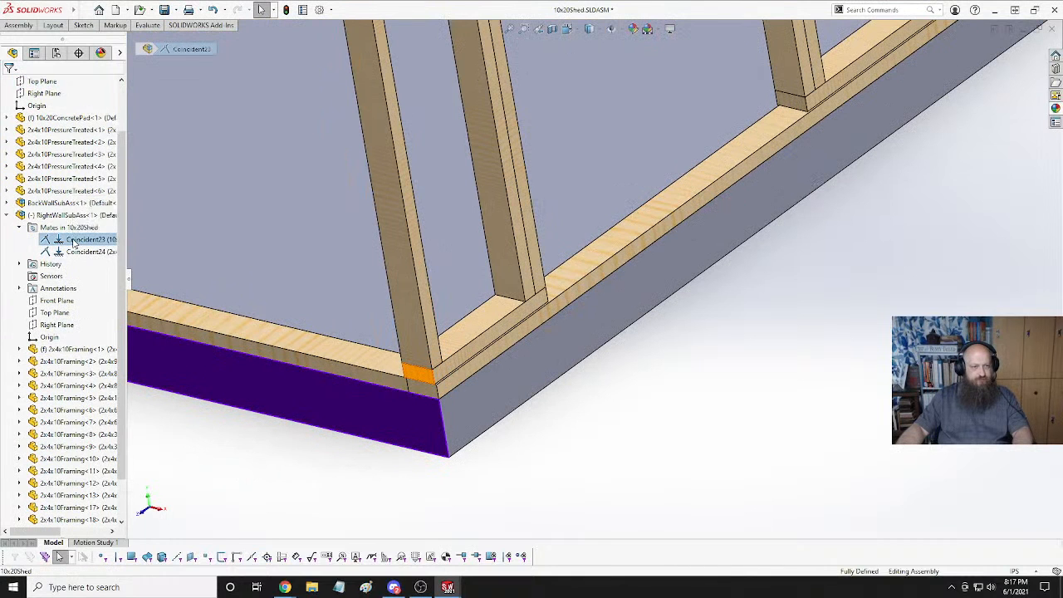
right_click(75, 239)
click(102, 287)
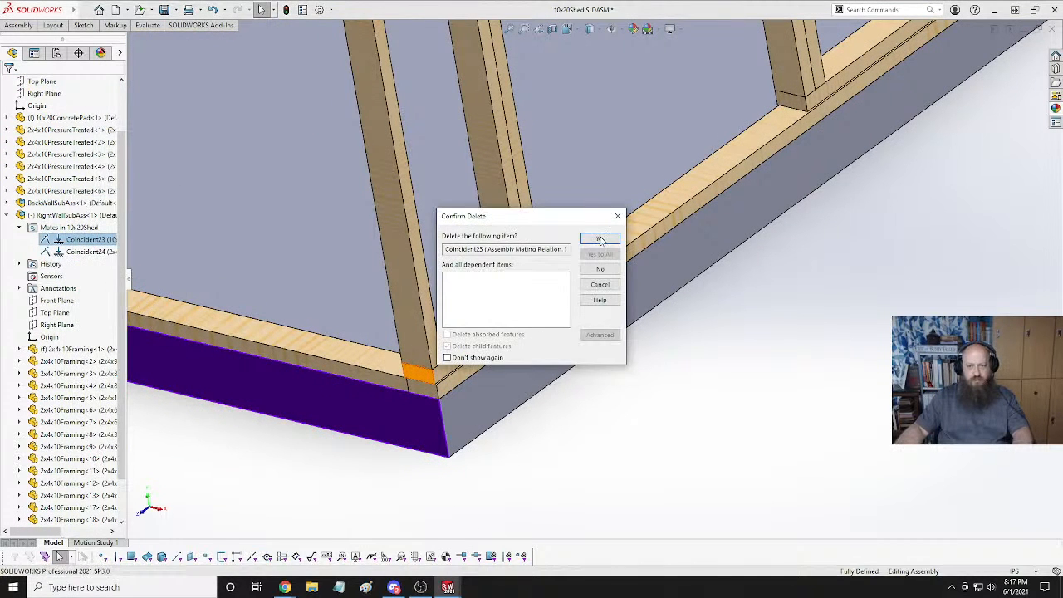
click(602, 240)
Mate the end face of the right wall's bottom plate coincident with the inner edge face of the back wall's bottom plate.
scroll(603, 371, up, 3)
middle_drag(705, 230, 812, 161)
scroll(812, 161, down, 6)
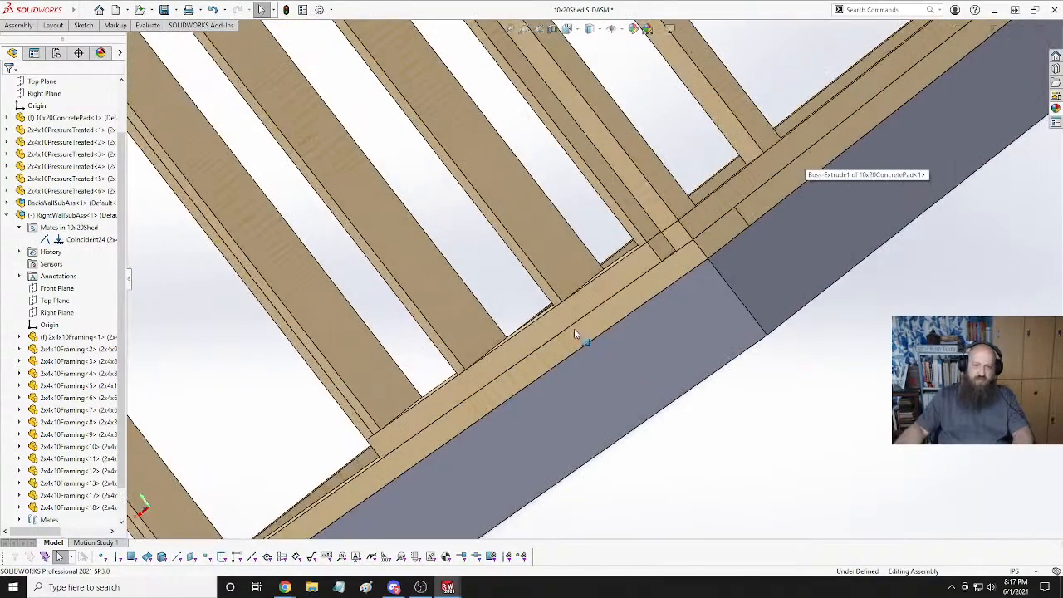
click(662, 248)
middle_drag(551, 285, 772, 220)
click(803, 208)
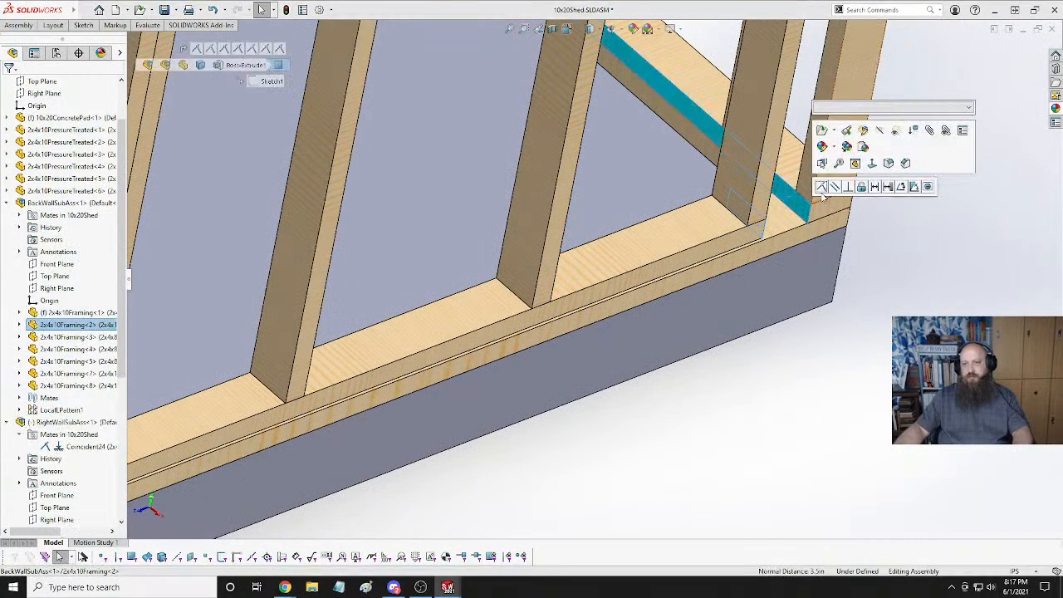
click(821, 187)
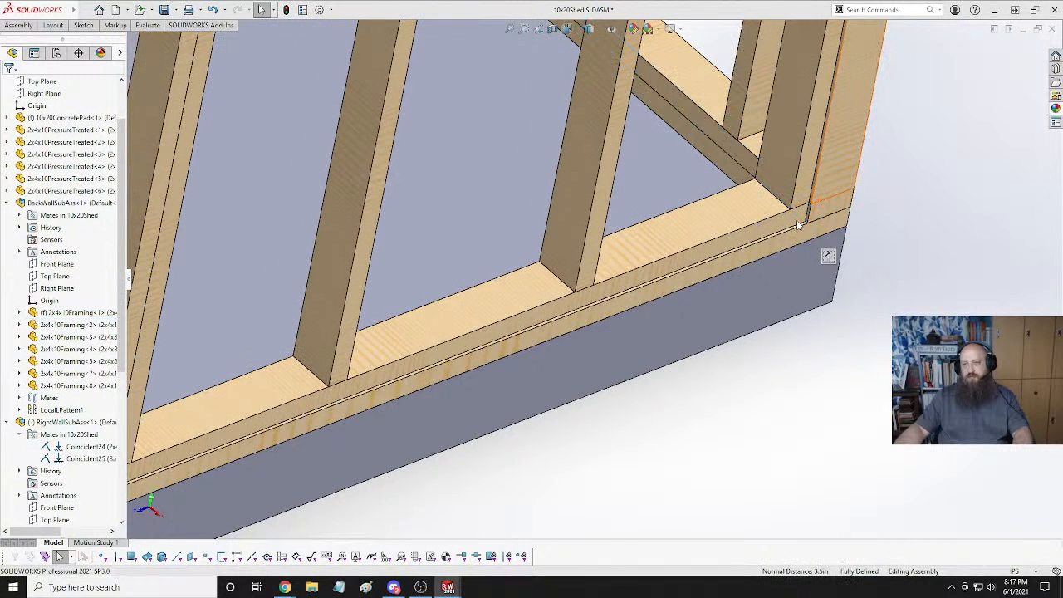
Mate the right wall bottom plate's outer edge face coincident with the concrete pad's end face, and show the shed in isometric view.
click(724, 301)
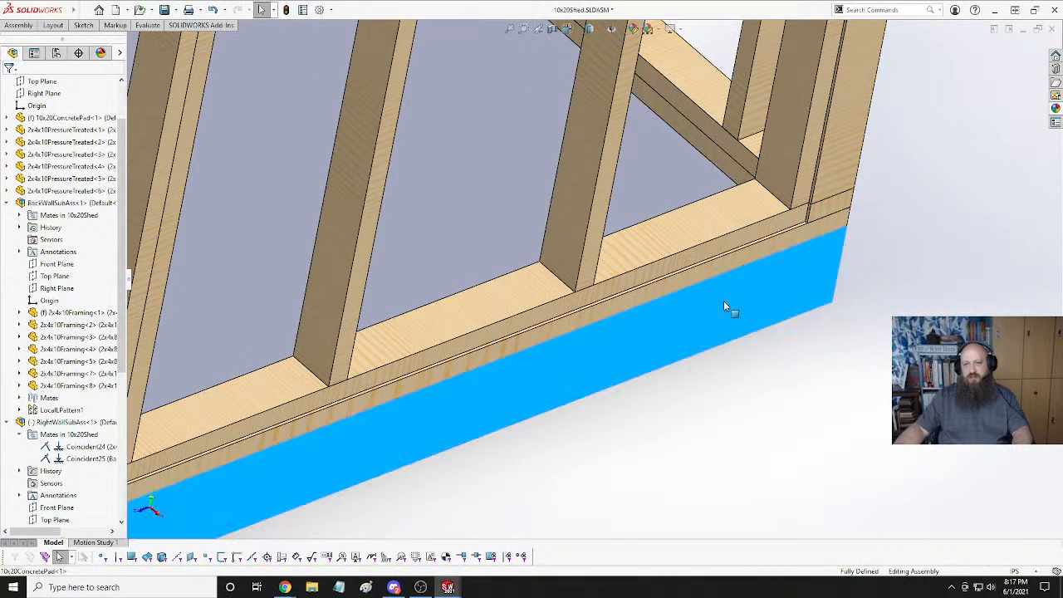
click(711, 258)
click(741, 241)
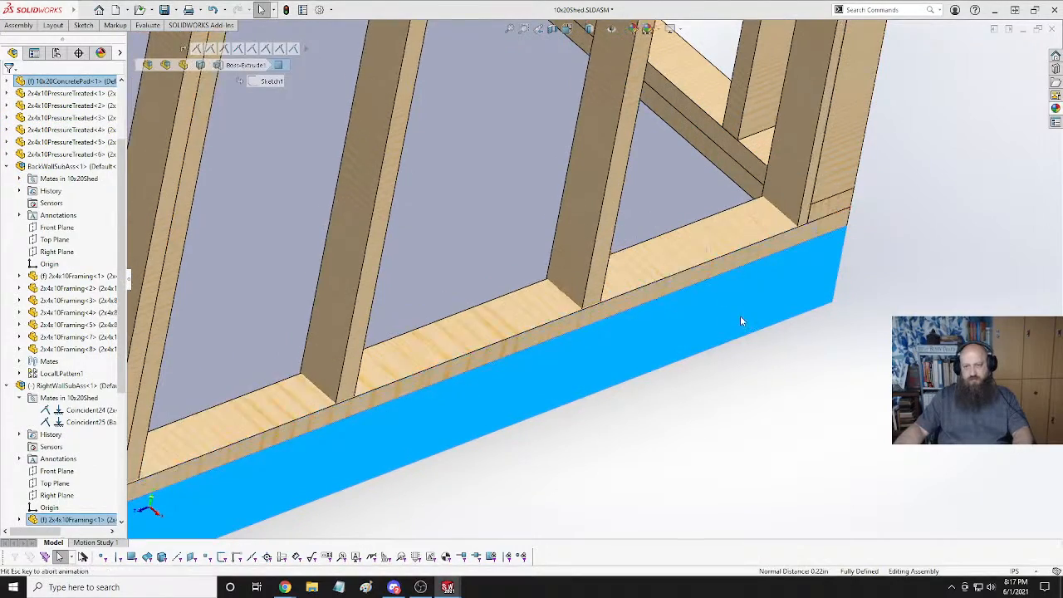
scroll(647, 383, up, 3)
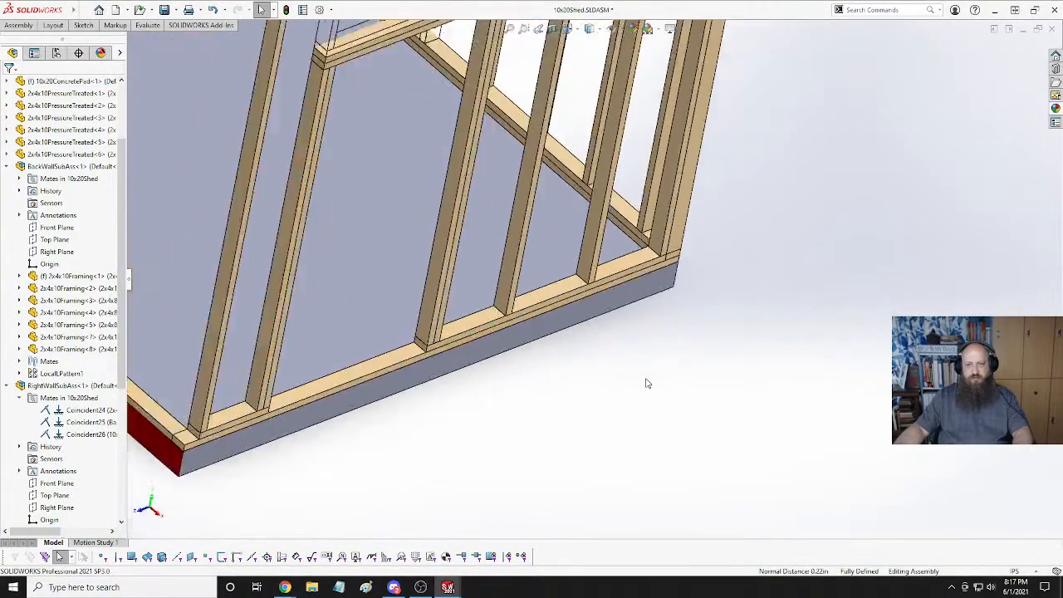
middle_drag(647, 384, 621, 184)
key(space)
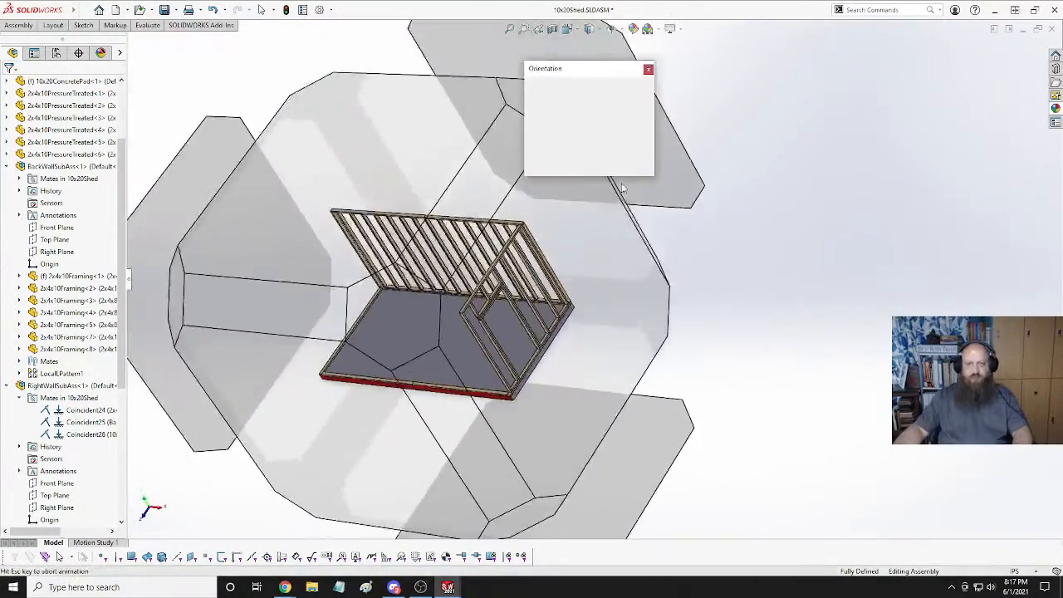
click(639, 105)
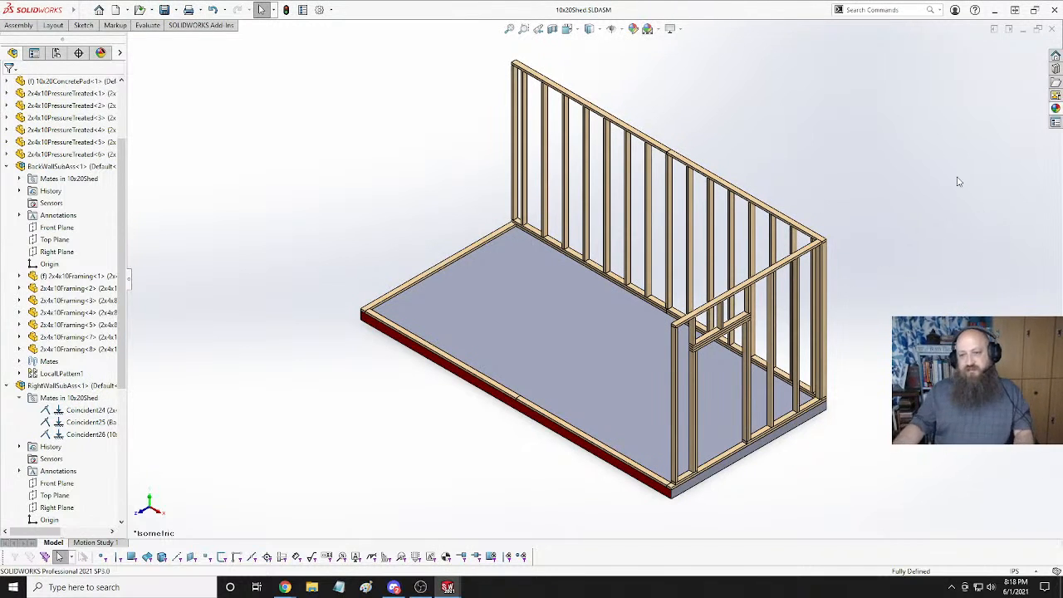
Examine how the right wall meets the back wall at the corner and how its bottom plates sit on the sill.
middle_drag(872, 301, 399, 154)
scroll(411, 166, down, 5)
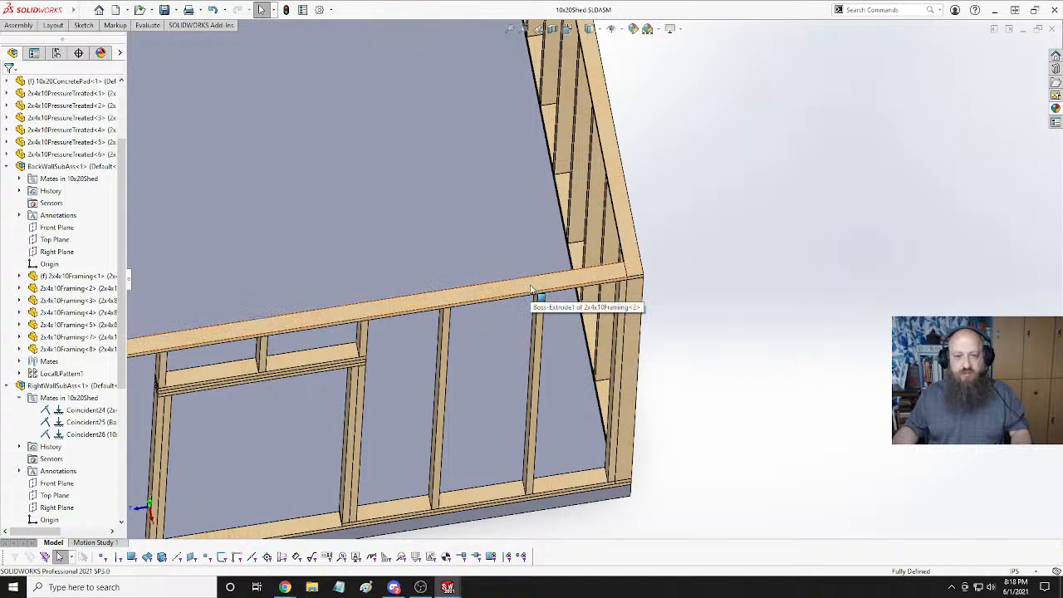
scroll(714, 254, up, 3)
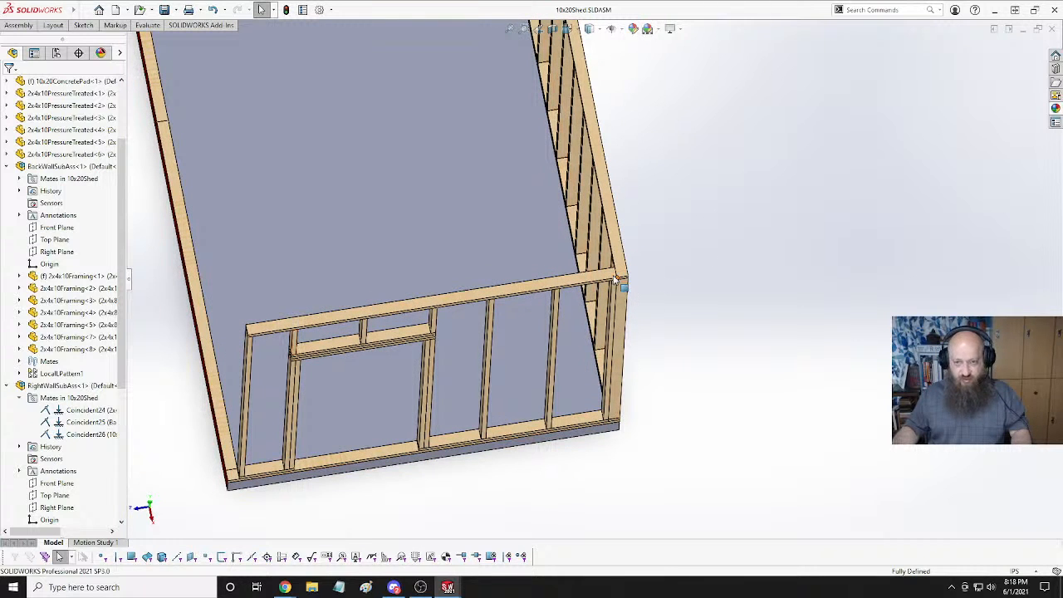
middle_drag(622, 279, 584, 164)
click(573, 201)
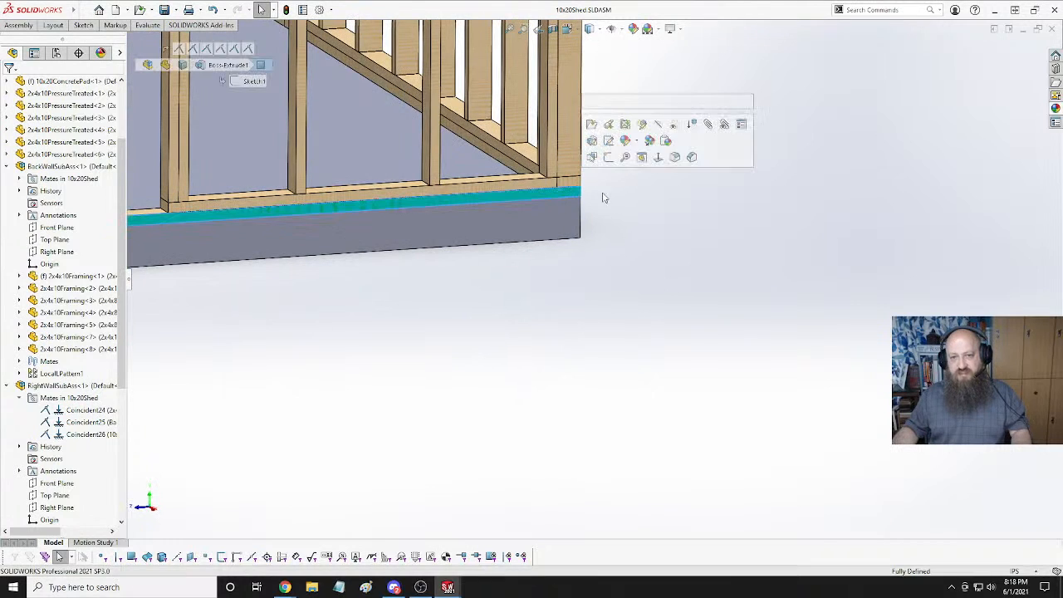
click(614, 293)
middle_drag(615, 293, 458, 211)
scroll(544, 291, down, 4)
middle_drag(551, 304, 563, 282)
scroll(588, 286, up, 4)
scroll(621, 257, down, 3)
middle_drag(630, 249, 492, 439)
scroll(560, 323, down, 3)
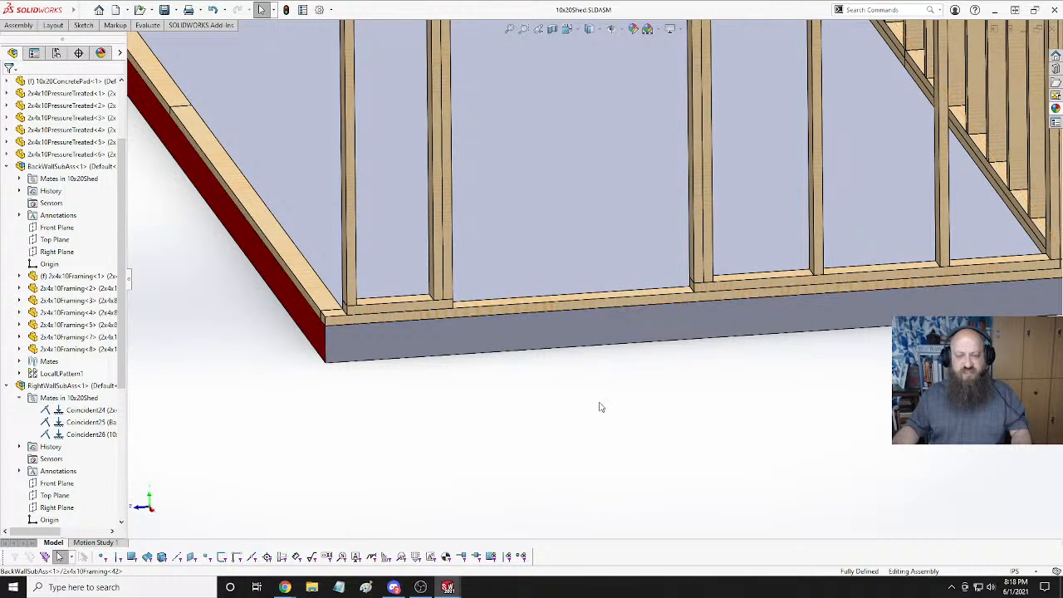
scroll(603, 273, up, 5)
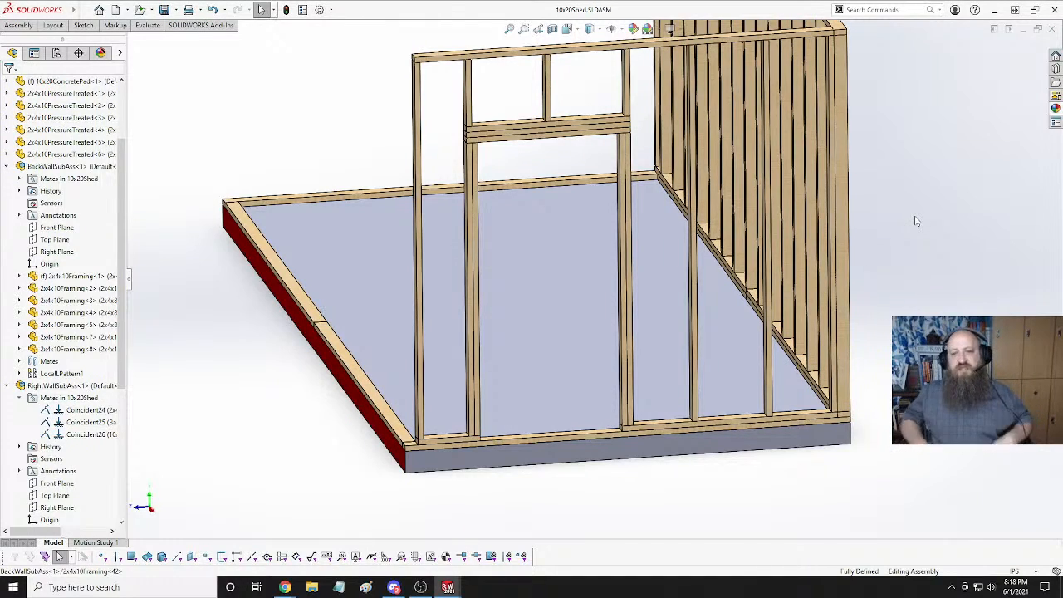
middle_drag(797, 278, 480, 331)
scroll(480, 330, down, 2)
scroll(504, 308, up, 5)
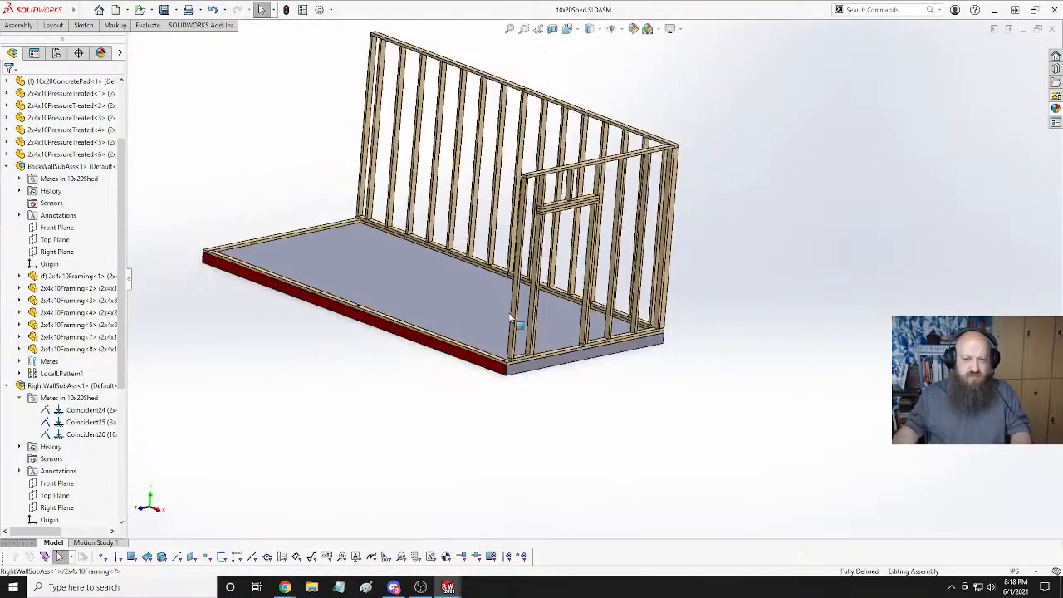
scroll(510, 308, down, 7)
Measure the distance between the facing sides of the right wall's front end stud and the neighbouring door-opening stud.
click(572, 285)
middle_drag(622, 318, 531, 322)
scroll(522, 329, up, 5)
scroll(523, 330, down, 3)
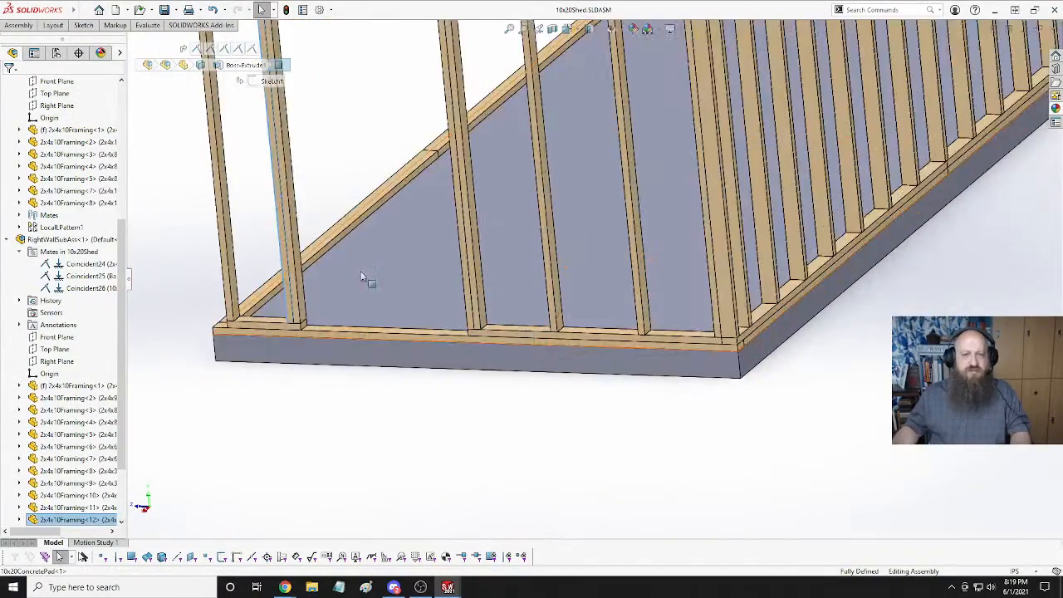
ctrl+click(235, 271)
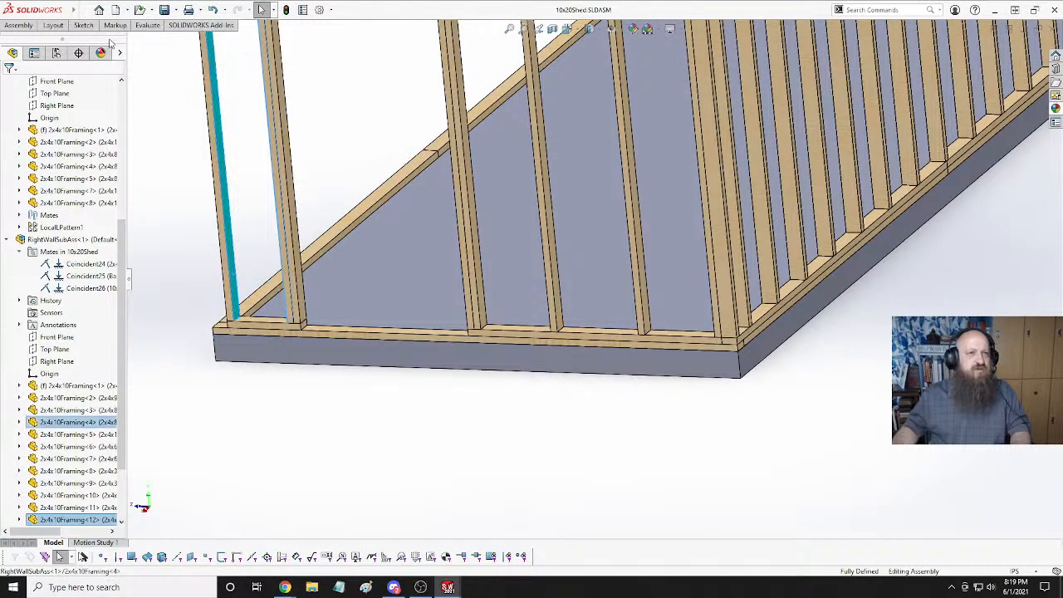
click(147, 26)
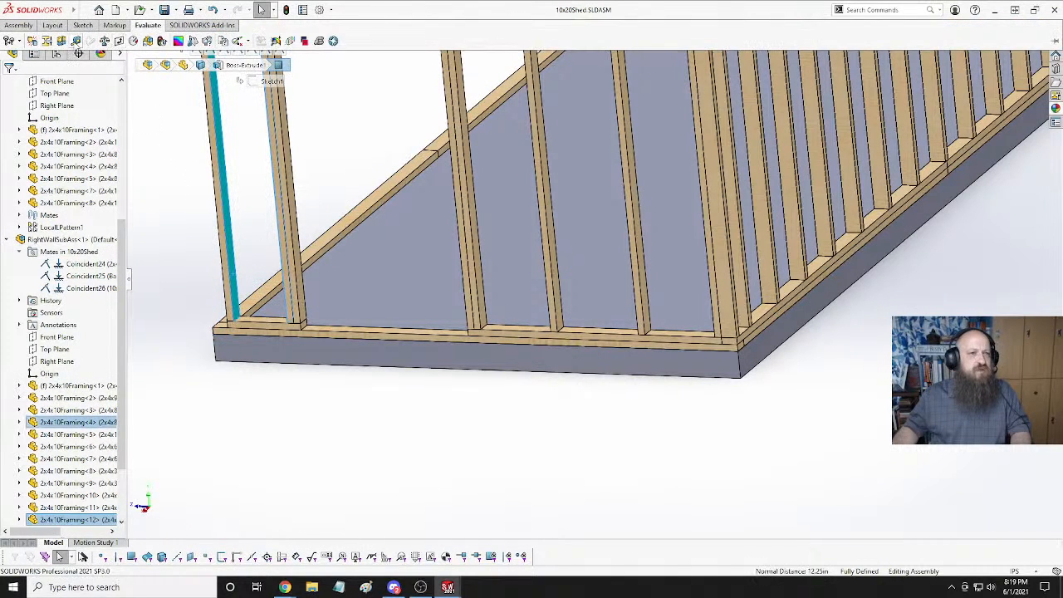
click(75, 41)
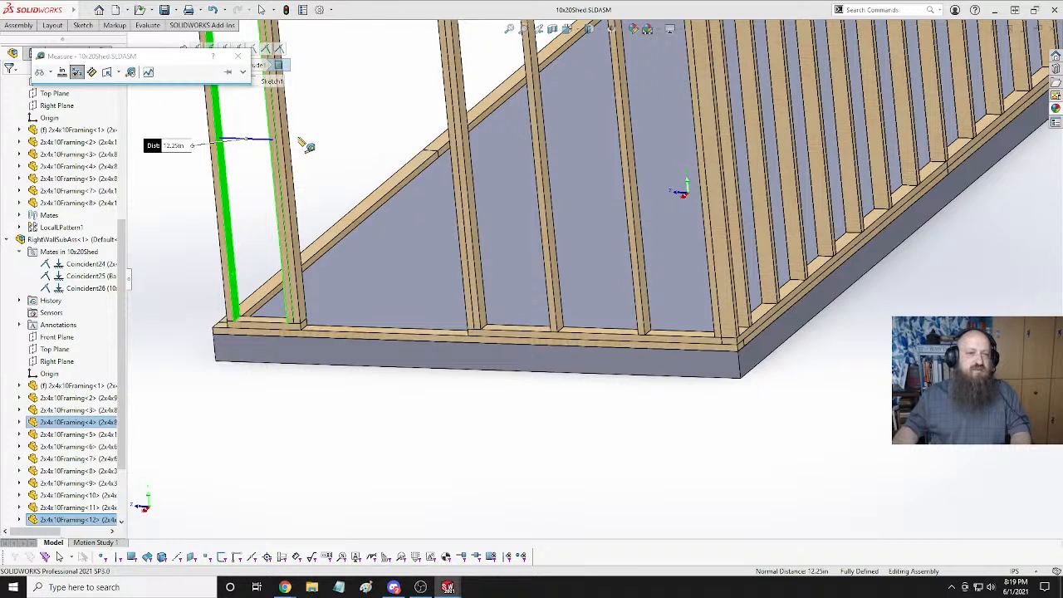
key(Escape)
key(Escape)
Examine the right wall's door opening and header from outside, and restore the isometric view.
scroll(324, 183, up, 5)
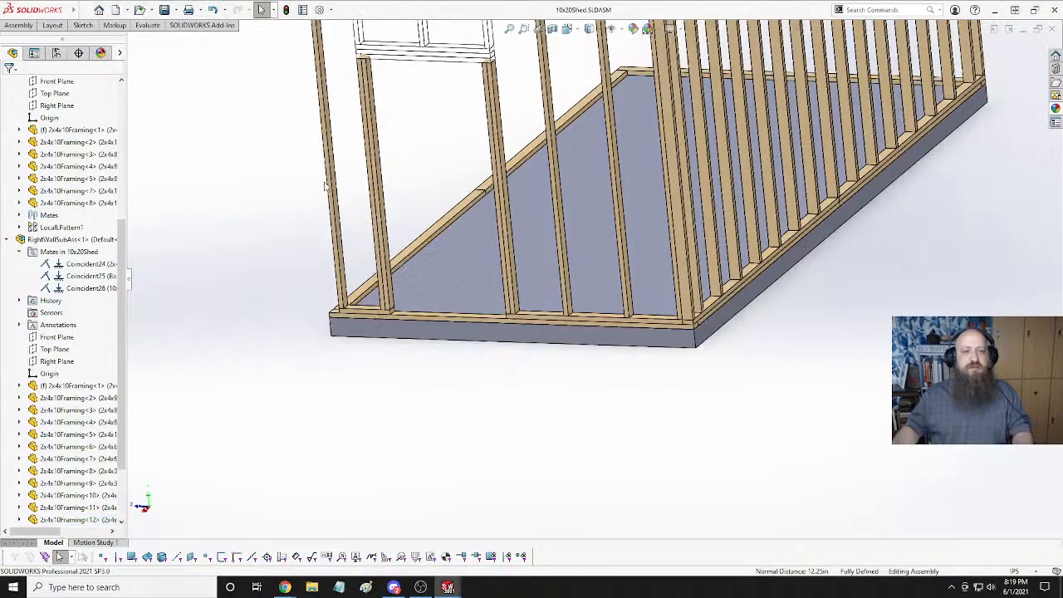
middle_drag(403, 138, 442, 143)
scroll(510, 163, up, 5)
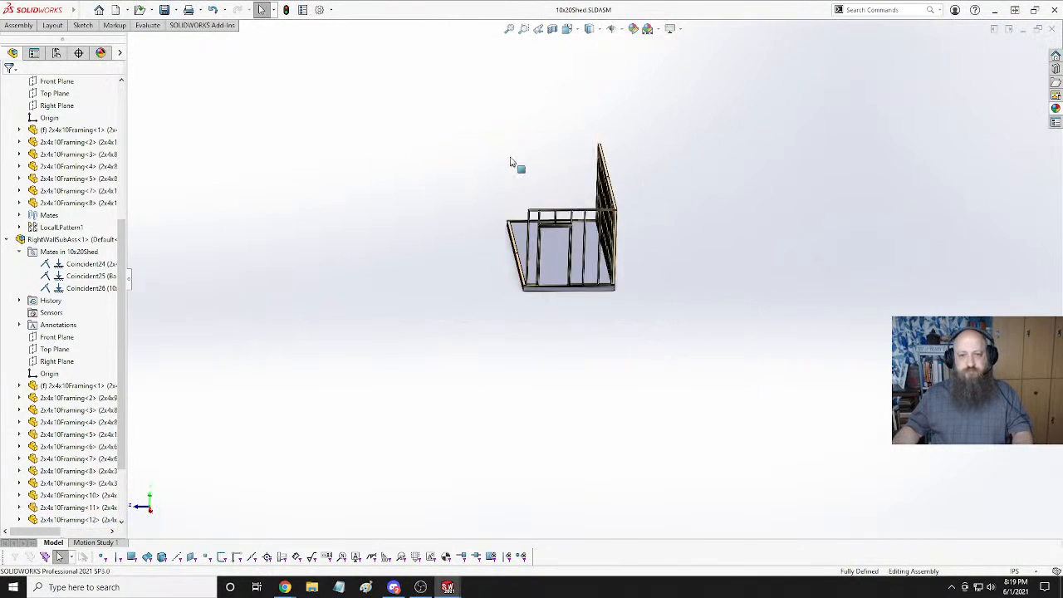
scroll(510, 162, down, 5)
scroll(689, 407, up, 5)
scroll(690, 408, down, 5)
scroll(470, 130, down, 3)
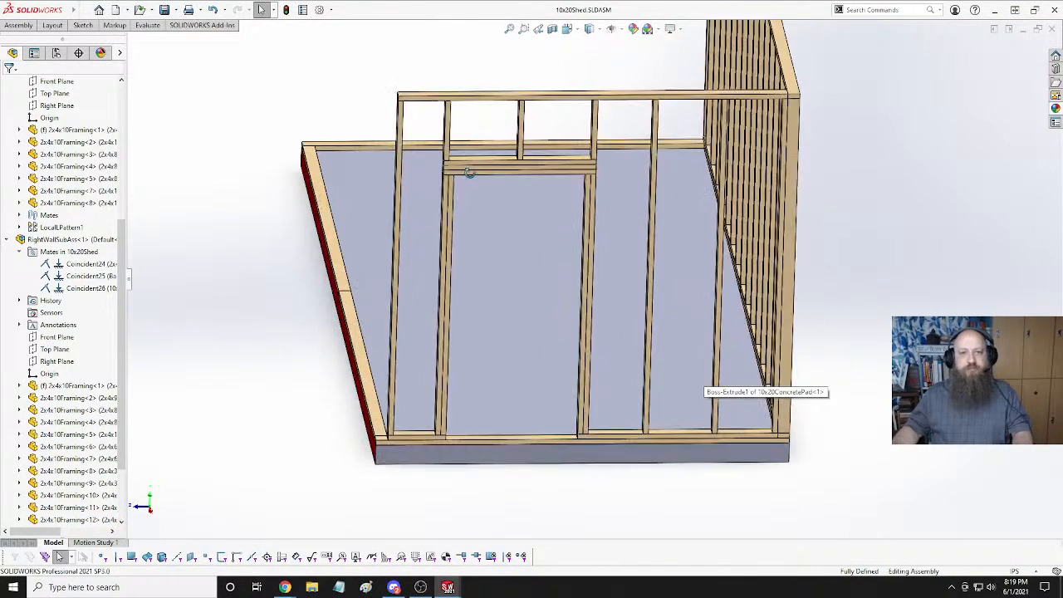
middle_drag(470, 174, 515, 166)
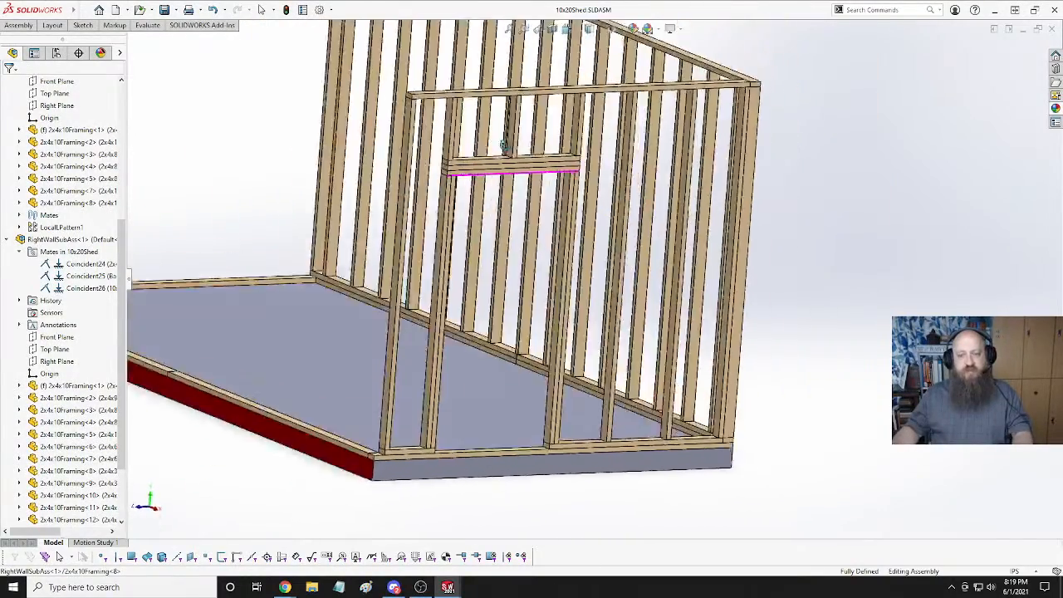
key(space)
click(639, 104)
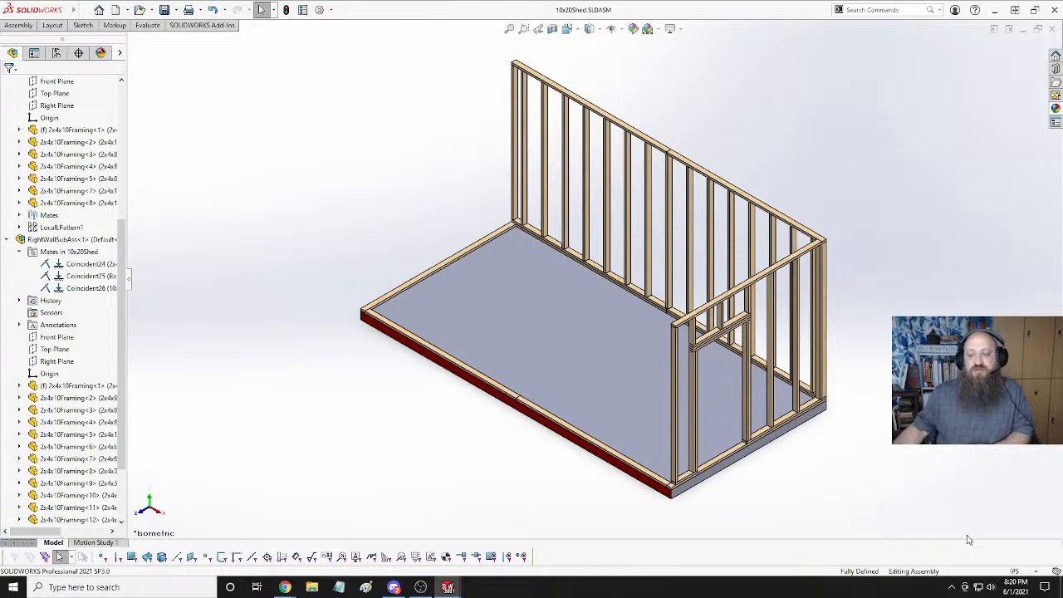
click(1017, 588)
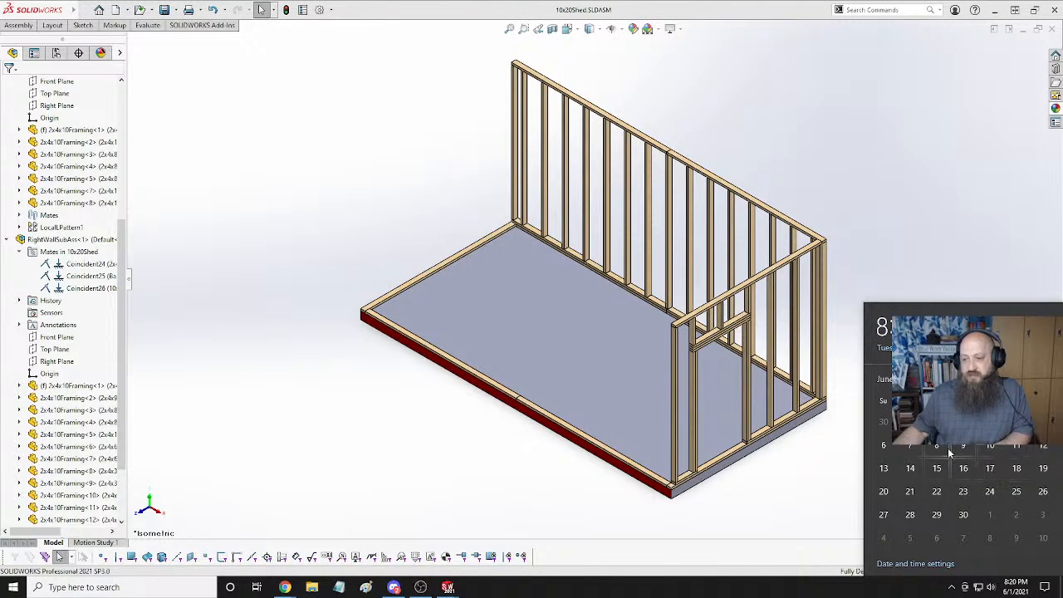
click(948, 249)
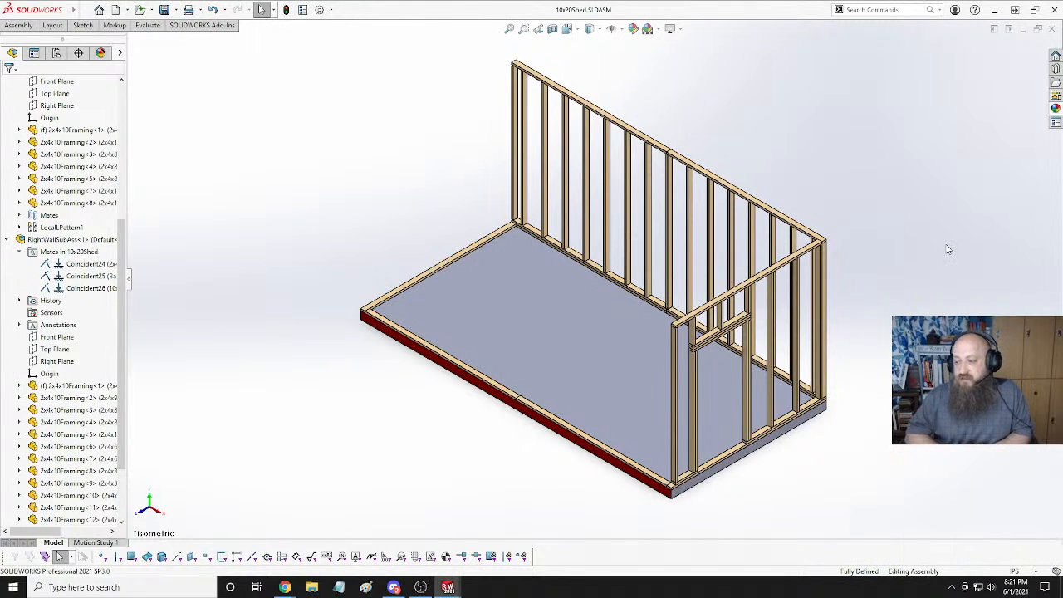